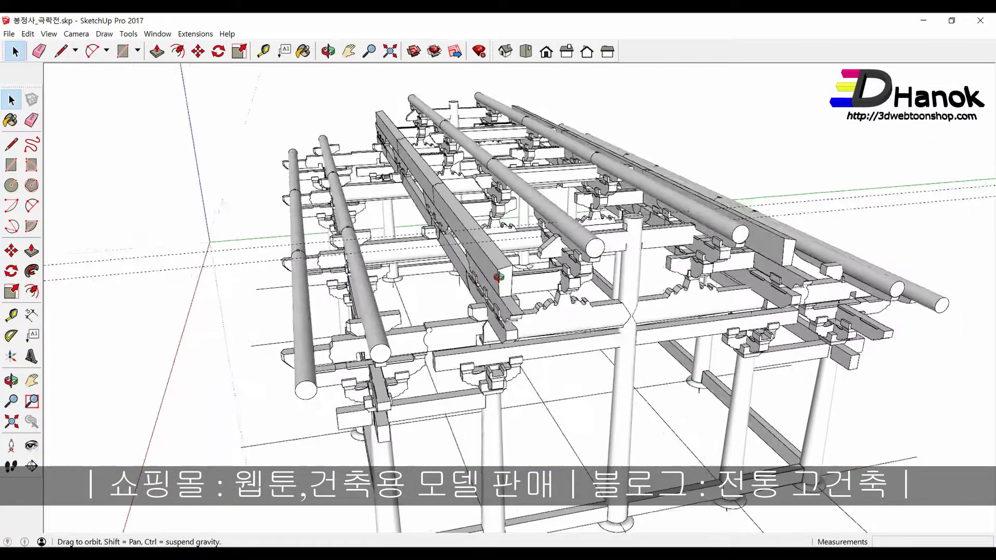
Step: Select and zoom in on the carved bracket on the central cross-beam, then bring up the section PDF
drag(412, 275, 543, 289)
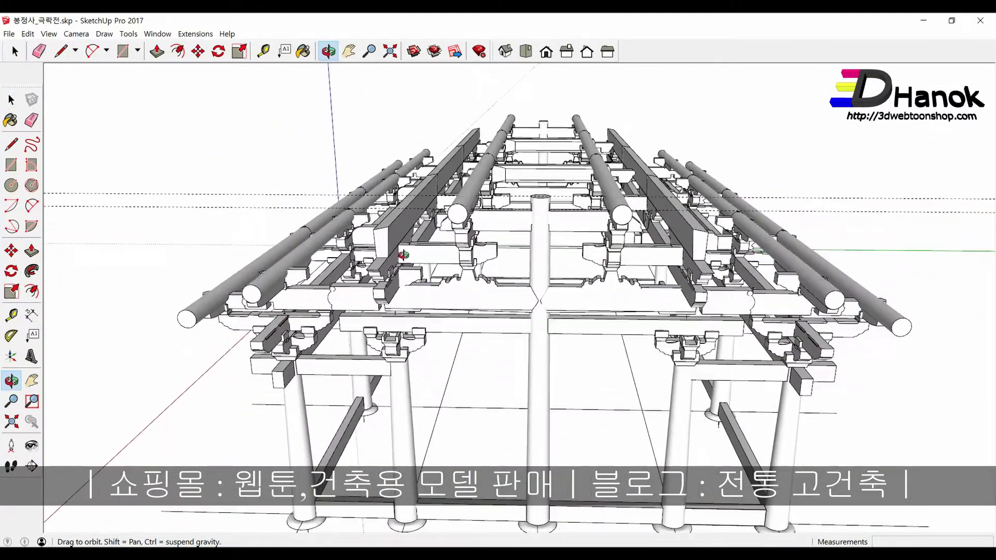
key(space)
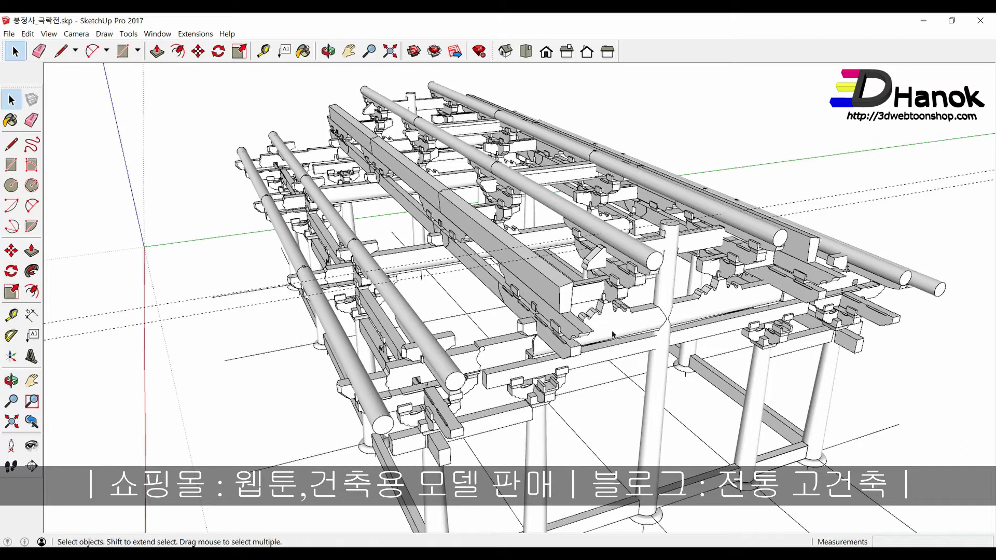
click(607, 317)
scroll(607, 316, up, 1)
scroll(606, 317, up, 2)
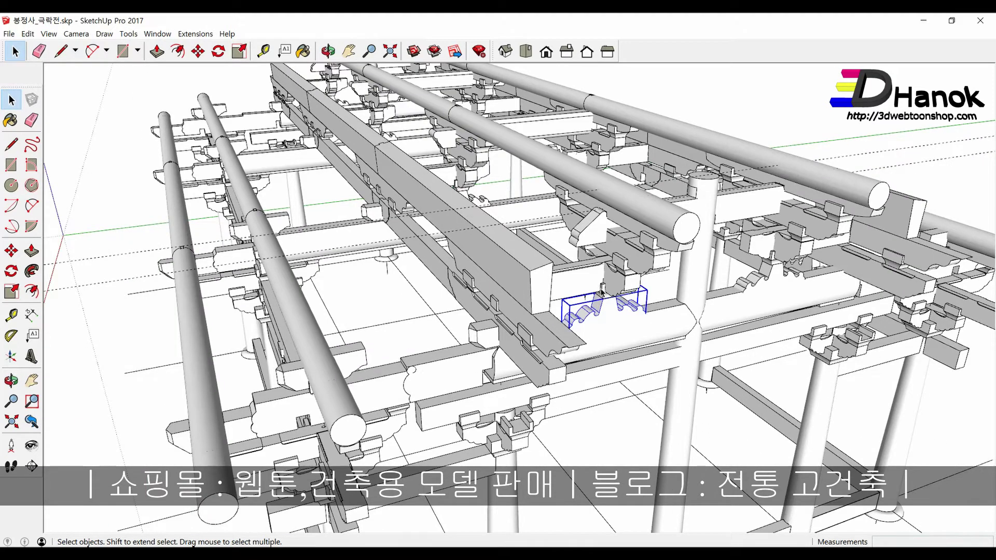
key(alt)
key(alt+Tab)
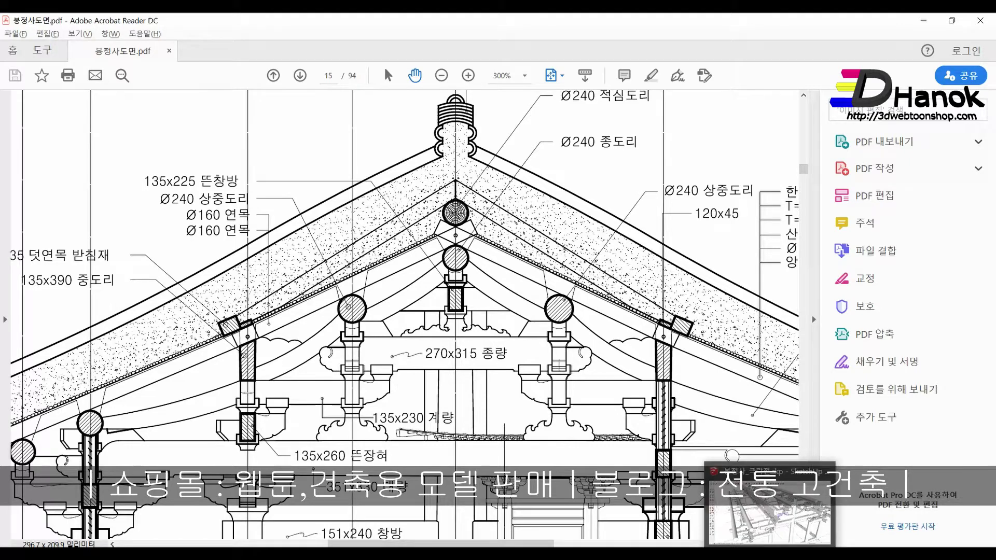
Step: Leave the roof section PDF and return to the SketchUp timber-frame model
key(alt+Tab)
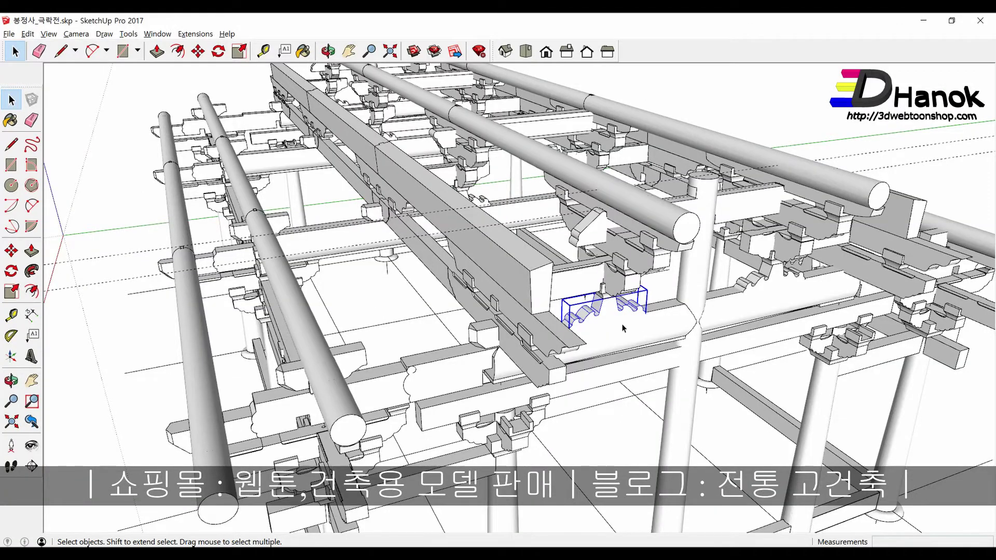
Step: Copy the selected carved bracket onto the next cross-beam along the frame
middle_drag(623, 328, 561, 327)
scroll(561, 329, up, 3)
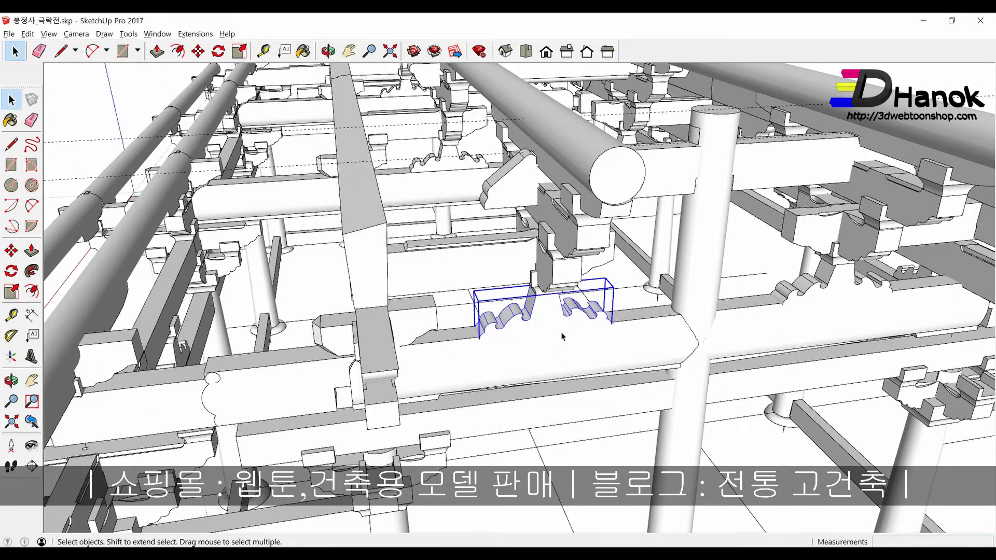
key(m)
key(q)
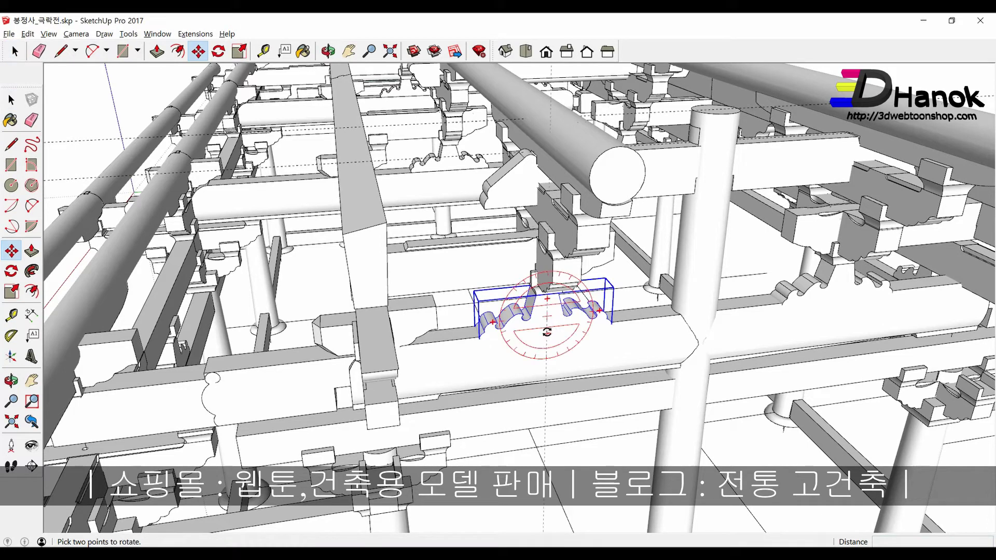
key(m)
key(ctrl)
click(545, 329)
scroll(542, 322, down, 3)
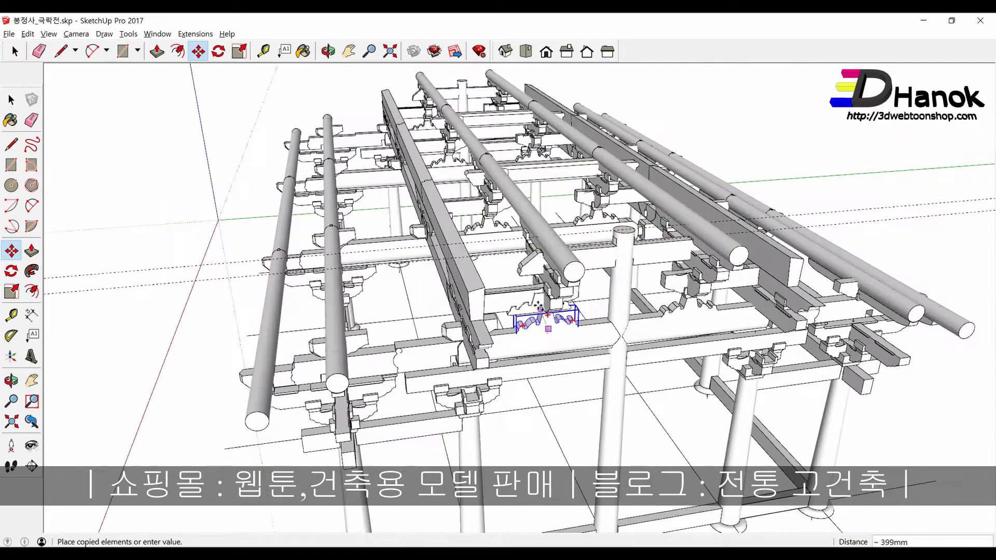
middle_drag(540, 308, 514, 249)
scroll(508, 218, up, 2)
scroll(498, 187, up, 3)
scroll(494, 163, up, 2)
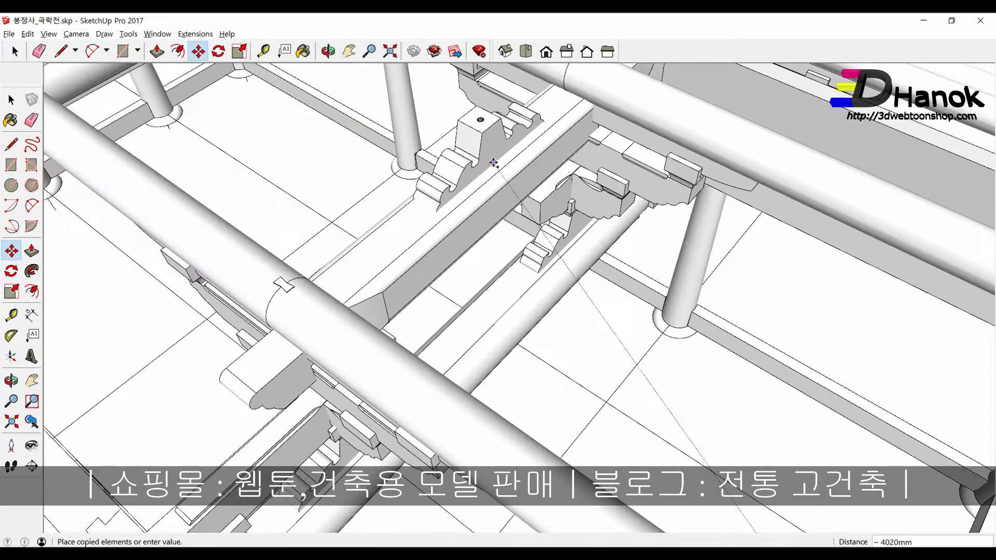
click(493, 163)
Step: Nudge the copied bracket into line on the beam and check it from a low view
mouse_move(493, 163)
middle_down()
mouse_move(641, 224)
mouse_move(492, 265)
middle_up()
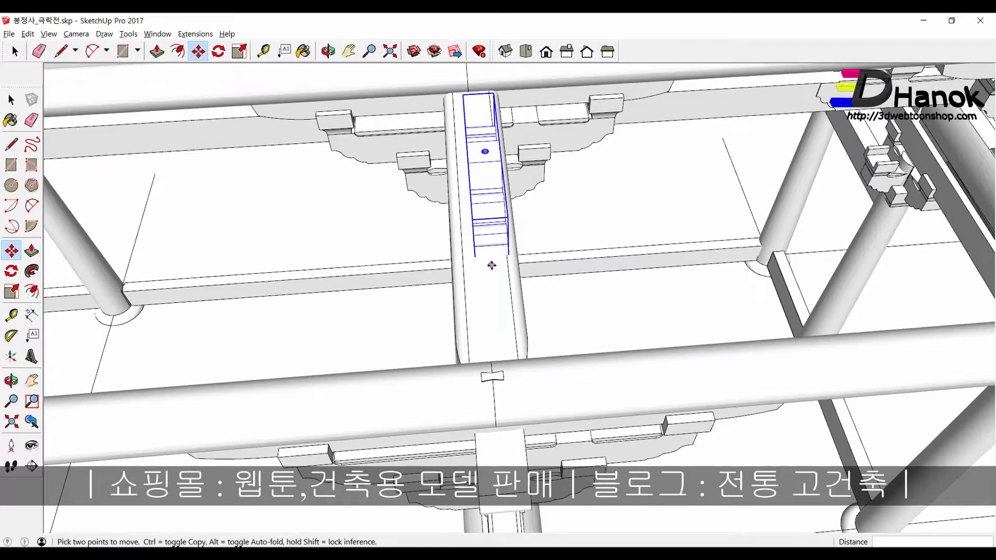
click(503, 259)
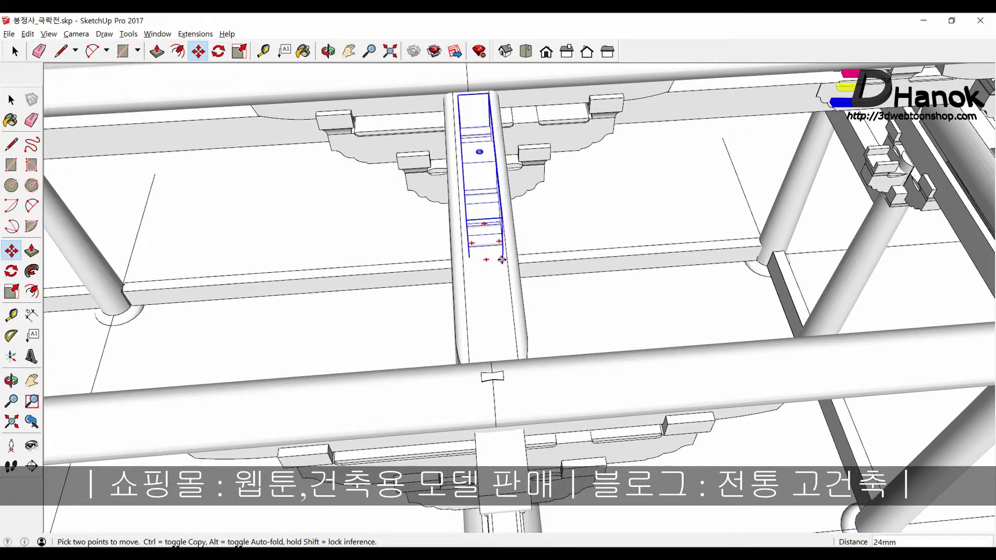
scroll(500, 259, down, 3)
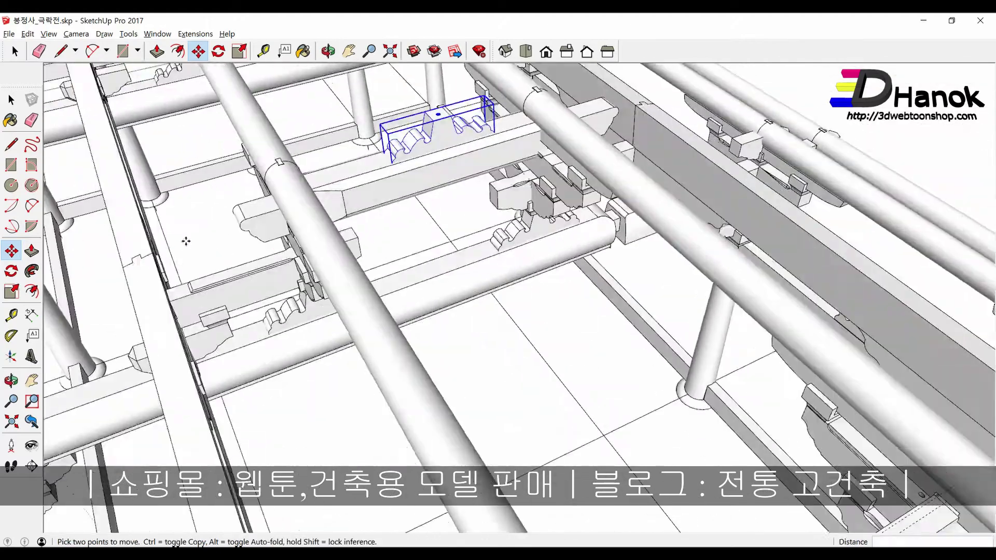
mouse_move(500, 259)
middle_down()
mouse_move(338, 230)
mouse_move(436, 145)
middle_up()
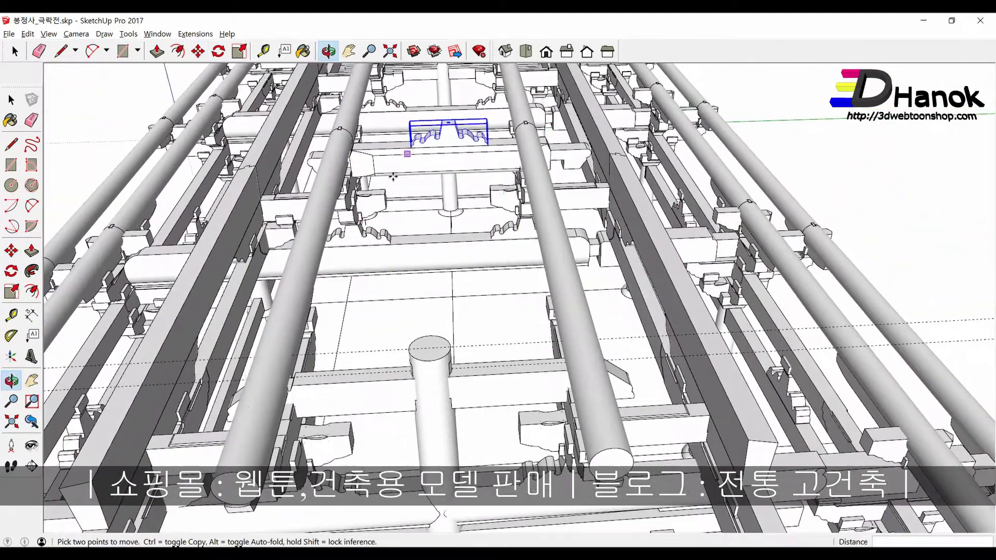
scroll(436, 146, up, 3)
scroll(436, 145, up, 3)
scroll(435, 145, down, 5)
scroll(446, 202, down, 3)
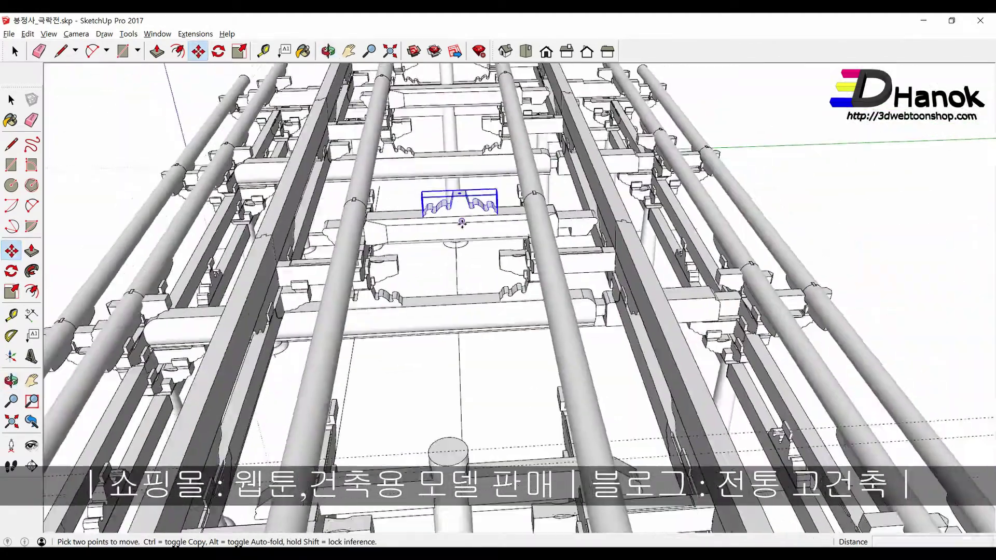
key(space)
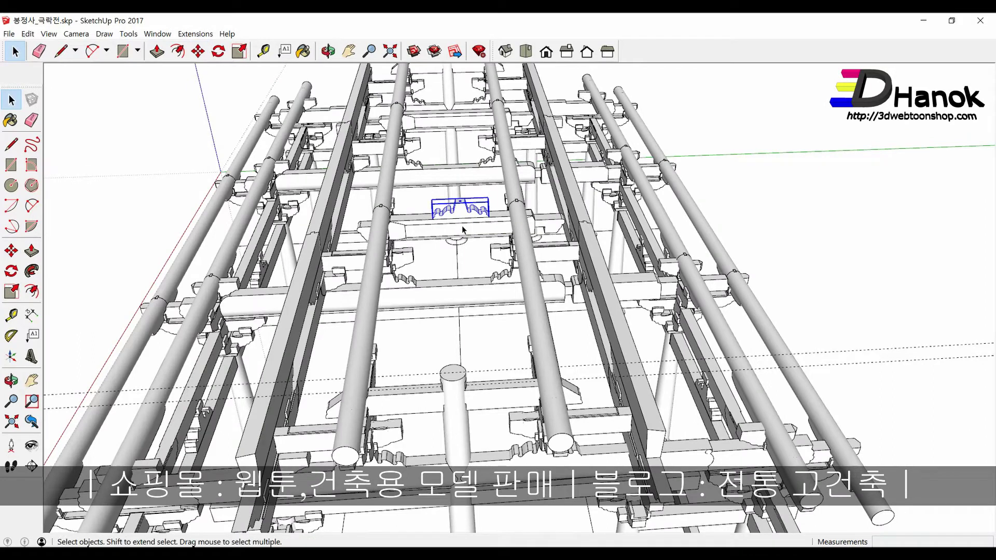
Step: Recheck the roof section drawing in Acrobat Reader and come back to SketchUp
key(alt+Tab)
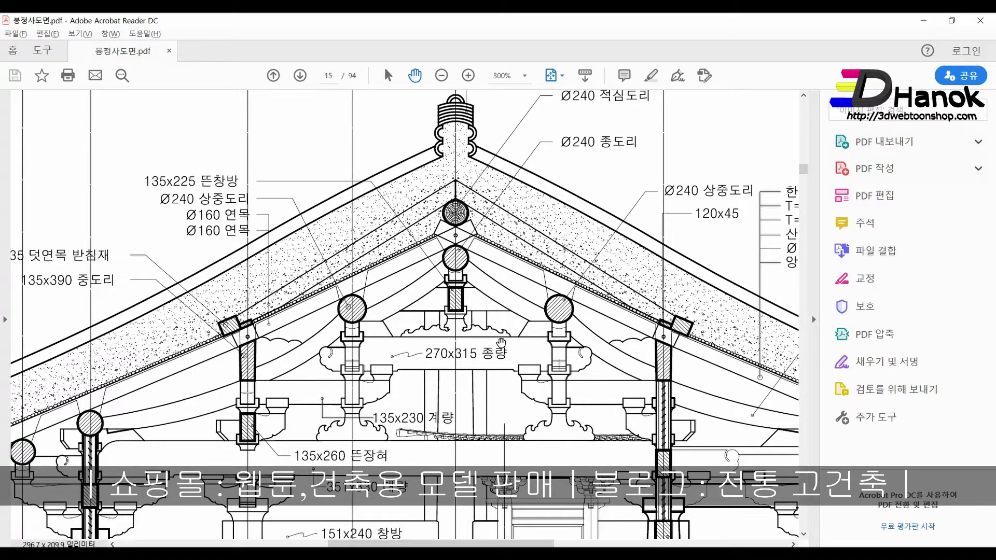
key(alt+Tab)
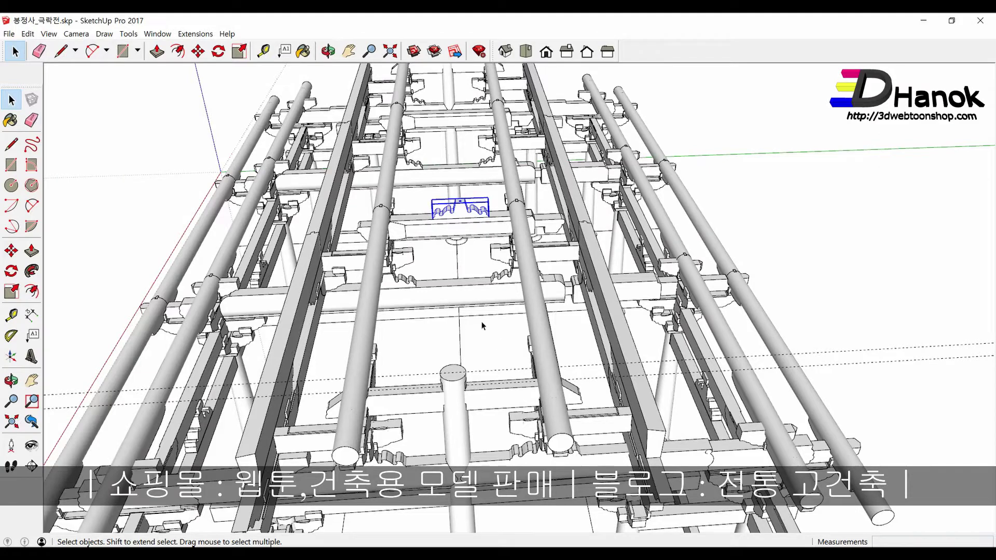
Step: Copy the small notched bearing block onto the top of the copied bracket
scroll(359, 276, up, 3)
mouse_move(359, 276)
middle_down()
mouse_move(345, 260)
mouse_move(361, 241)
middle_up()
scroll(353, 244, up, 2)
click(358, 228)
scroll(358, 229, up, 3)
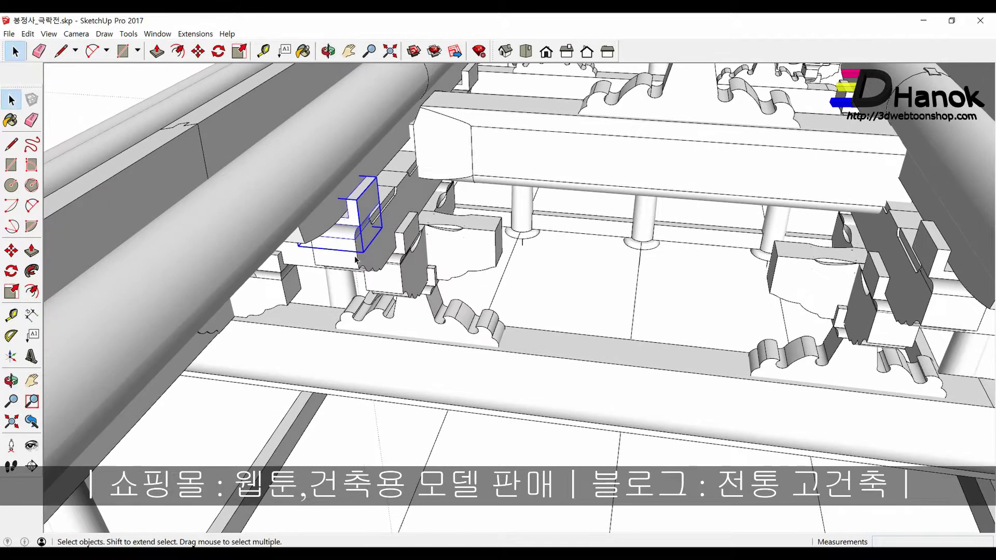
key(m)
click(356, 240)
key(ctrl)
scroll(363, 233, down, 5)
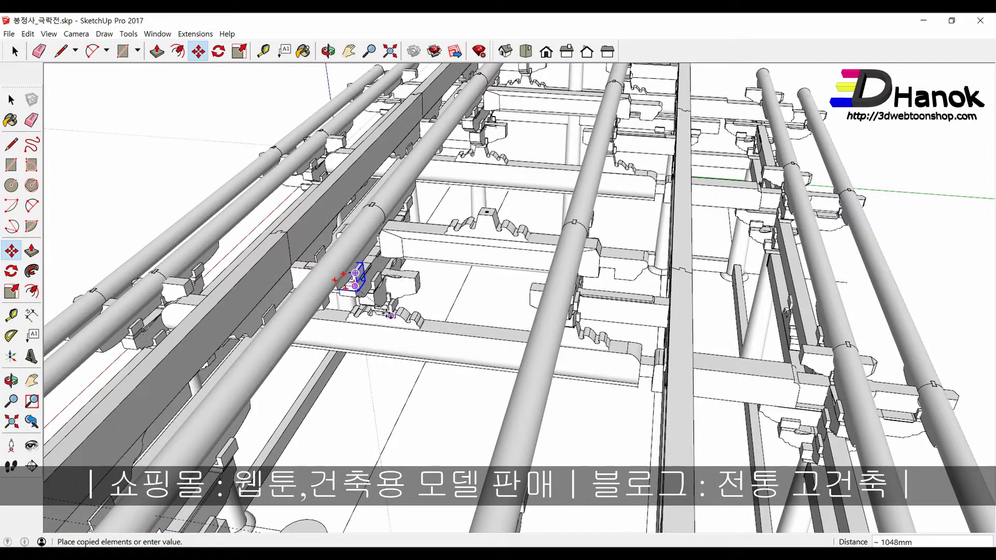
scroll(524, 206, up, 2)
scroll(524, 205, up, 2)
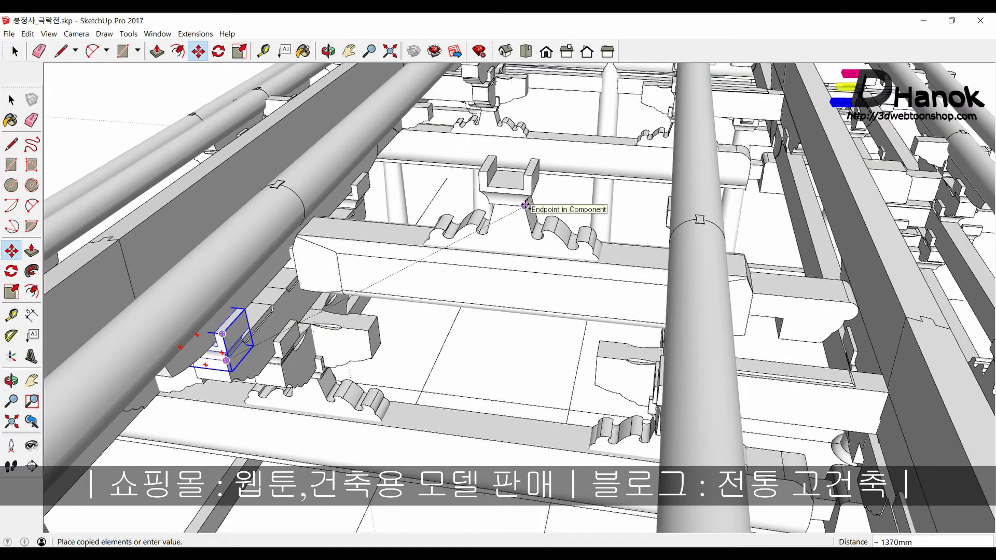
click(525, 206)
Step: Orbit to inspect the placed bearing block from a lower angle
middle_drag(525, 206, 321, 219)
scroll(470, 197, up, 3)
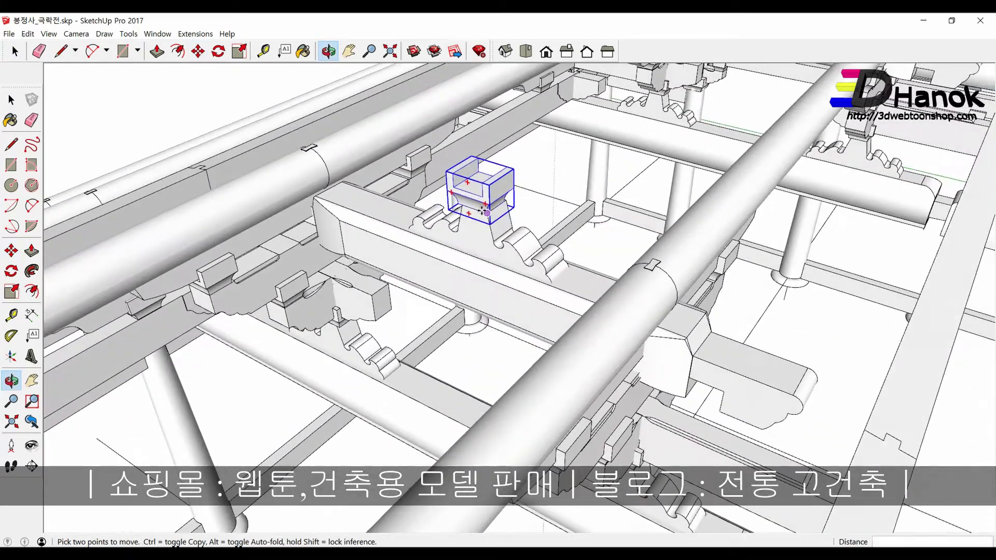
scroll(470, 197, up, 3)
scroll(470, 197, up, 3)
mouse_move(470, 197)
middle_down()
mouse_move(653, 199)
mouse_move(592, 239)
middle_up()
scroll(588, 241, down, 2)
Step: Scale the carved bracket under the block wider toward the left
key(space)
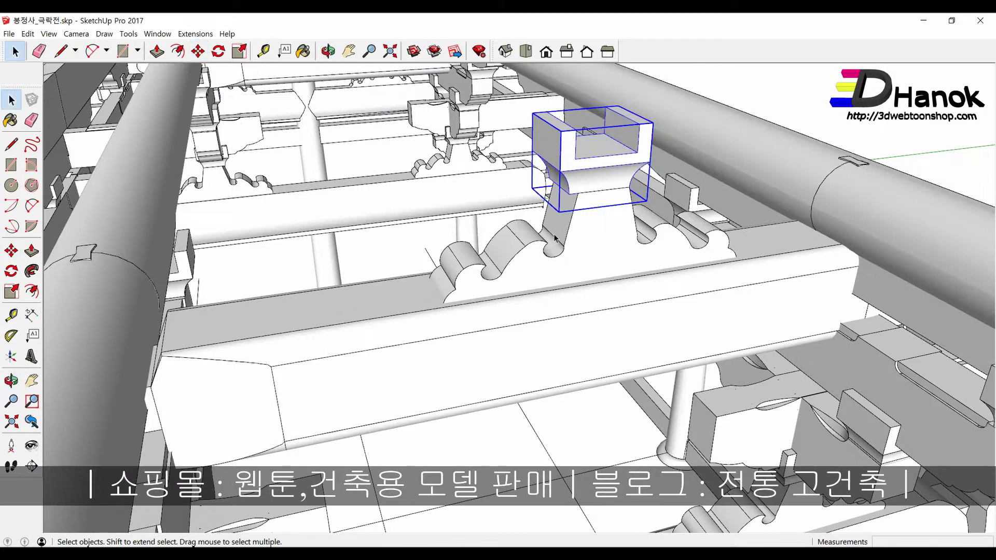
click(555, 239)
key(s)
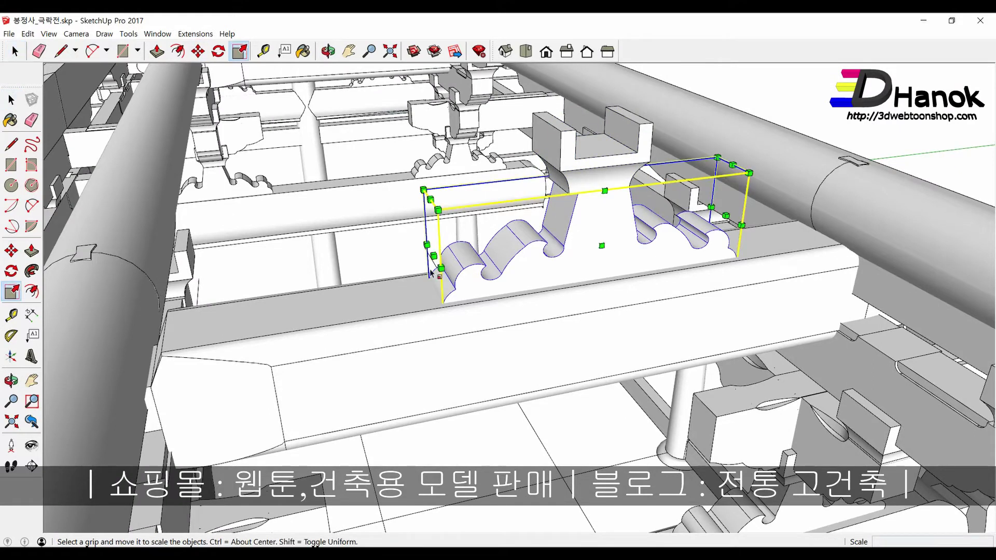
drag(411, 257, 394, 259)
mouse_move(550, 244)
middle_down()
mouse_move(582, 261)
mouse_move(540, 241)
middle_up()
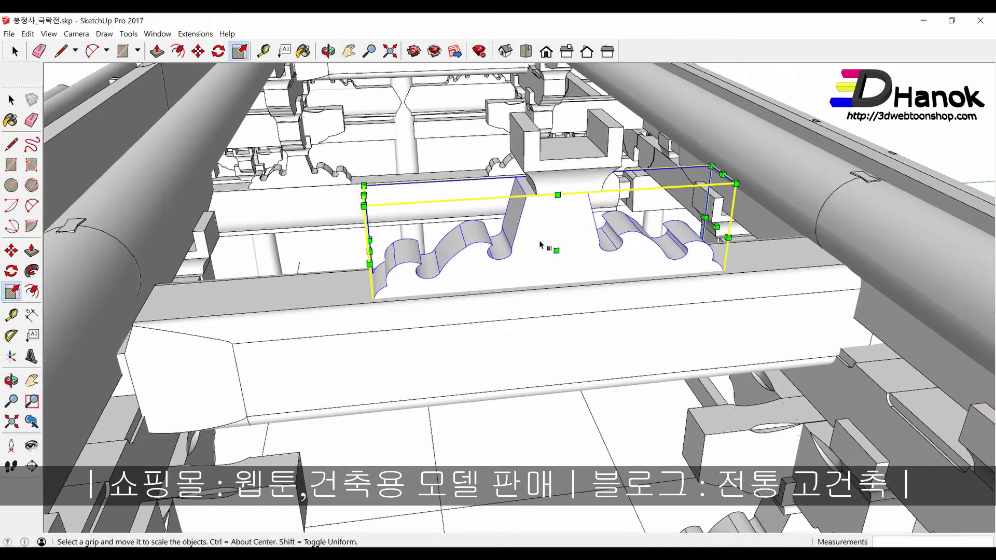
Step: Shift the bracket along the beam by its corner point, keeping its original size
key(m)
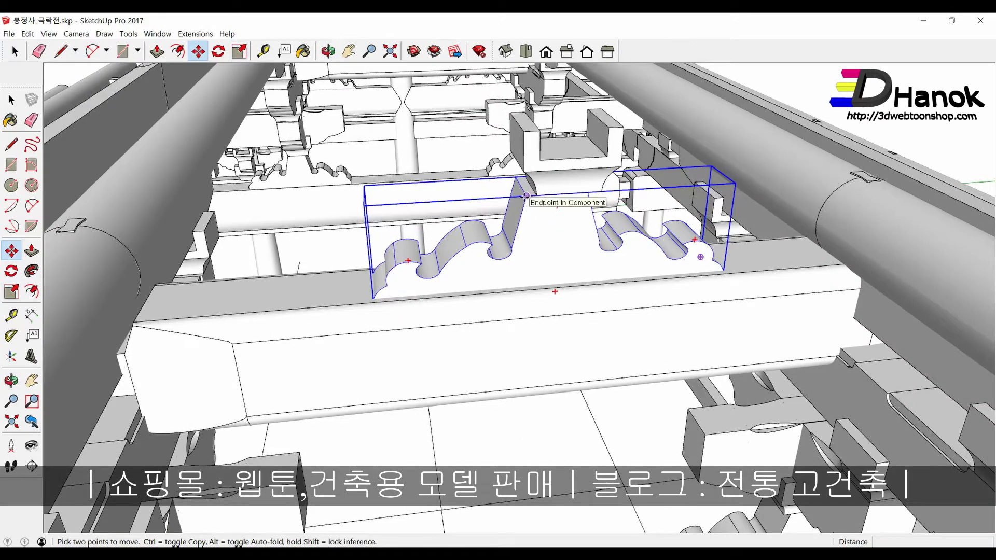
click(535, 196)
click(534, 196)
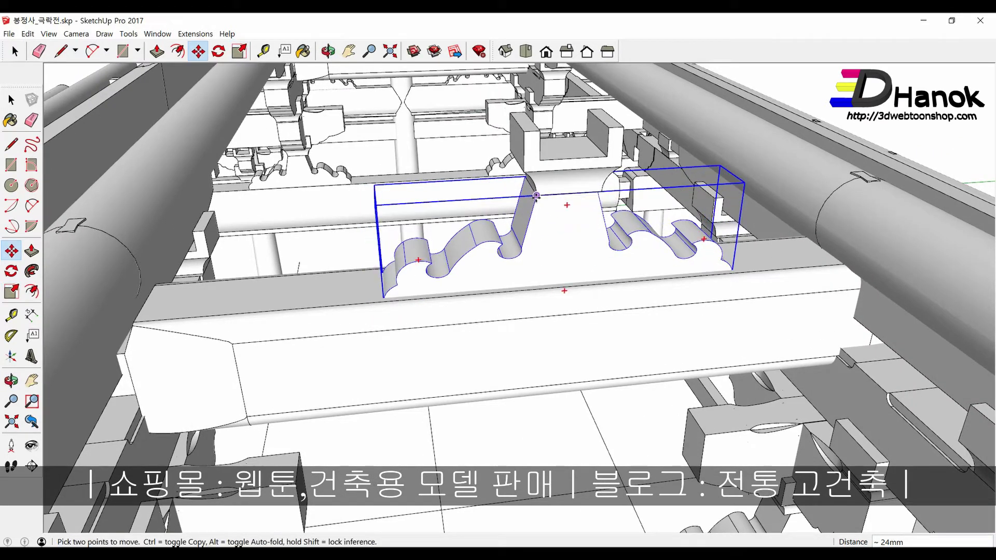
middle_drag(535, 196, 728, 238)
key(s)
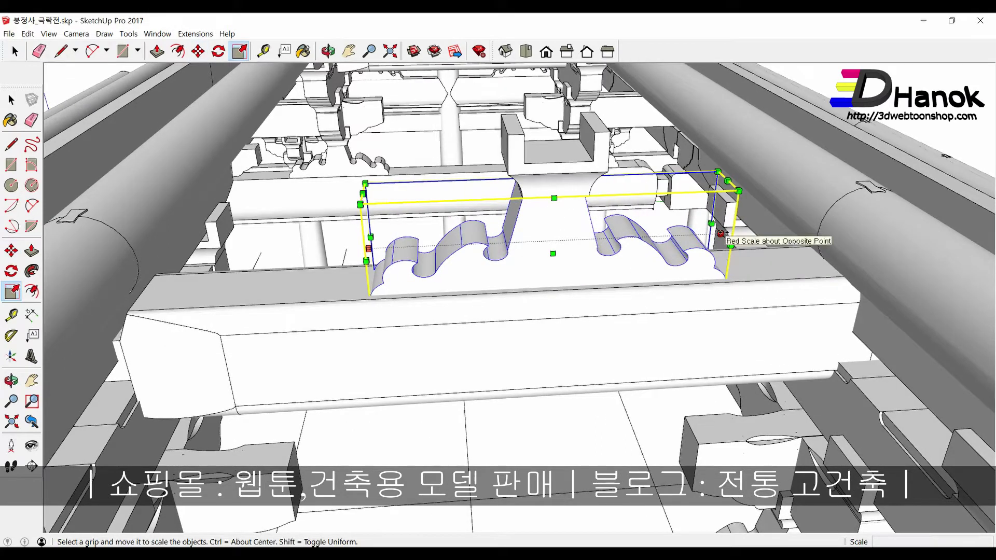
click(729, 236)
key(Escape)
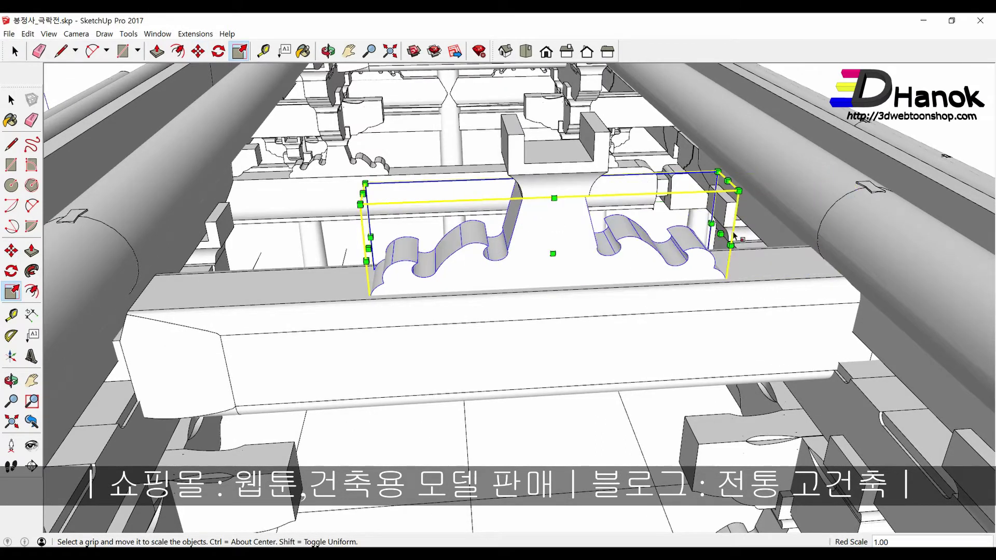
Step: Orbit and zoom in on the bracket and column block with the Move tool ready
key(m)
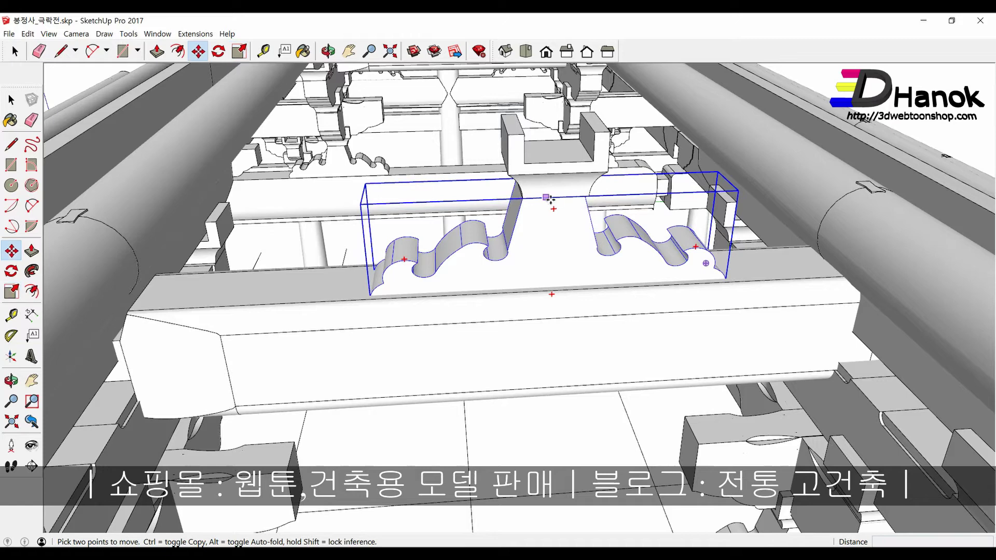
scroll(526, 203, up, 5)
scroll(526, 204, down, 5)
middle_drag(526, 204, 345, 237)
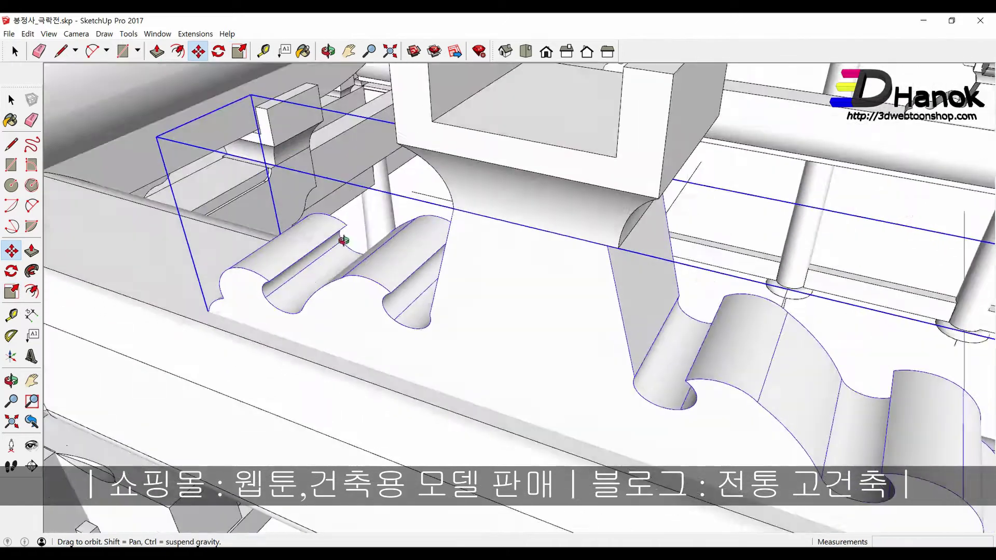
scroll(455, 318, down, 3)
mouse_move(455, 318)
middle_down()
mouse_move(716, 300)
mouse_move(737, 276)
mouse_move(755, 333)
middle_up()
scroll(737, 276, up, 4)
Step: Rotate the wavy bracket so it runs along the beam
key(m)
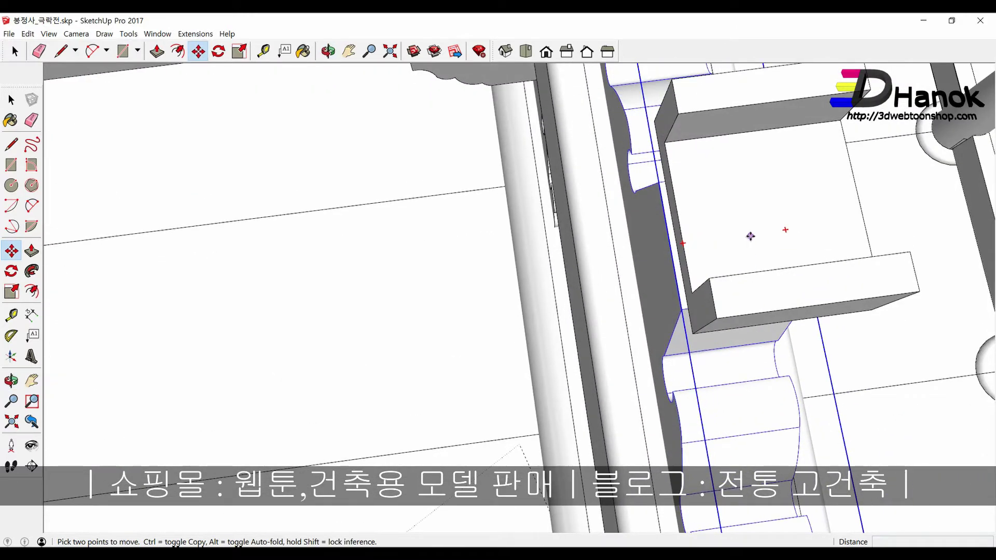
key(q)
click(760, 205)
click(817, 256)
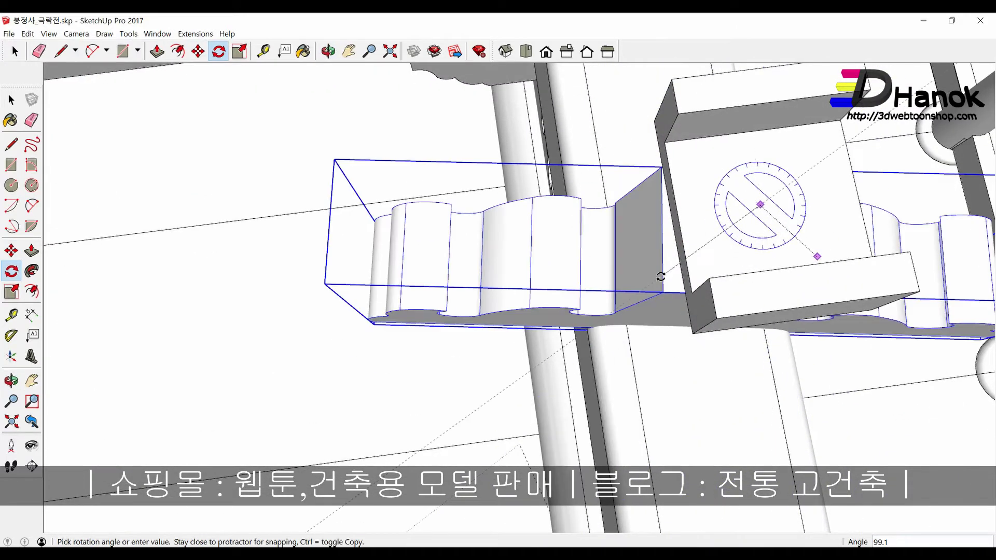
key(Return)
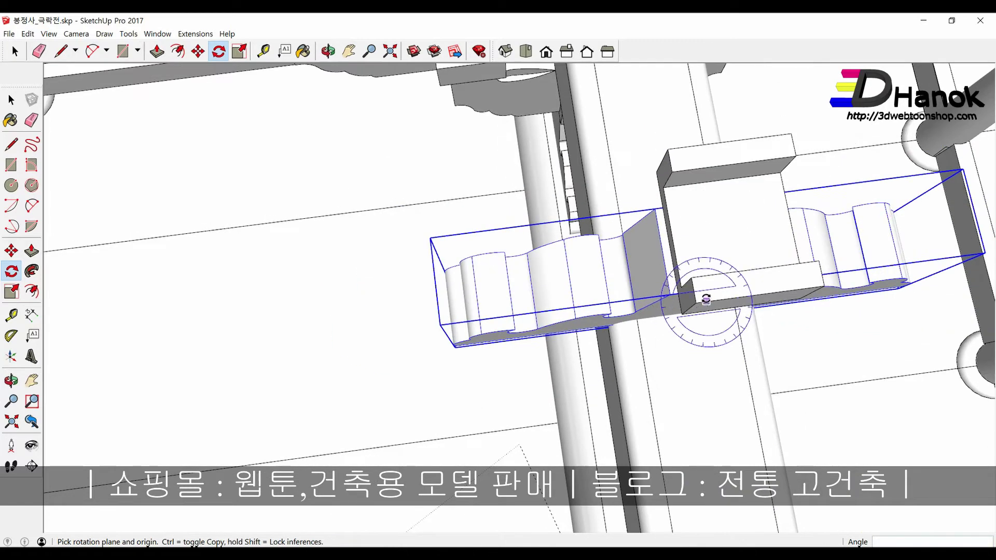
Step: Rotate the box block above the bracket by 90 degrees
key(space)
click(721, 236)
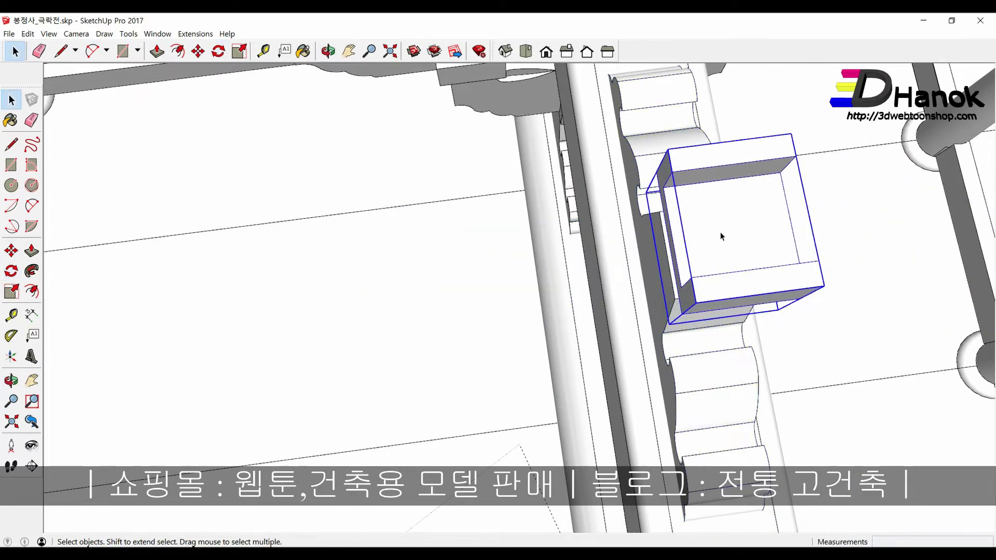
key(q)
click(732, 224)
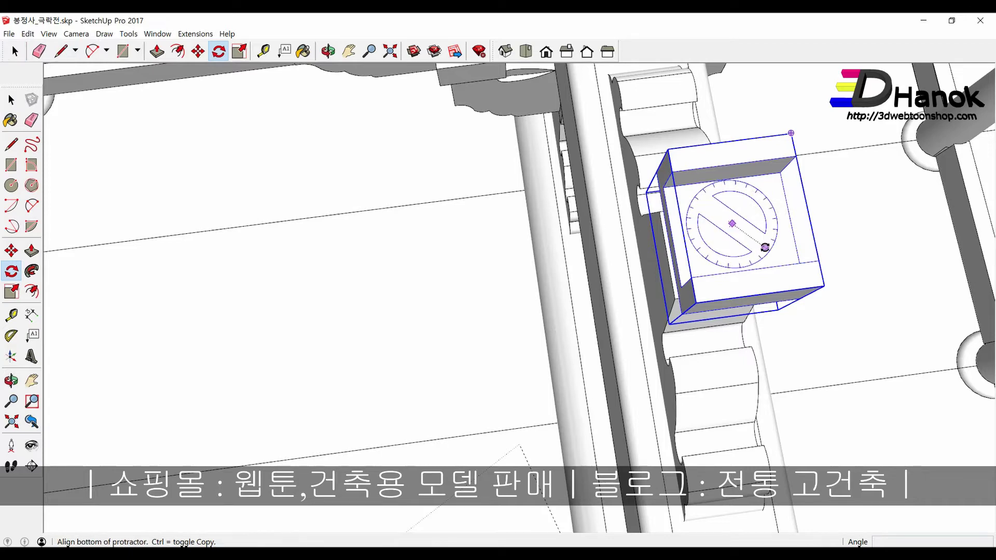
click(765, 247)
text(0)
key(Return)
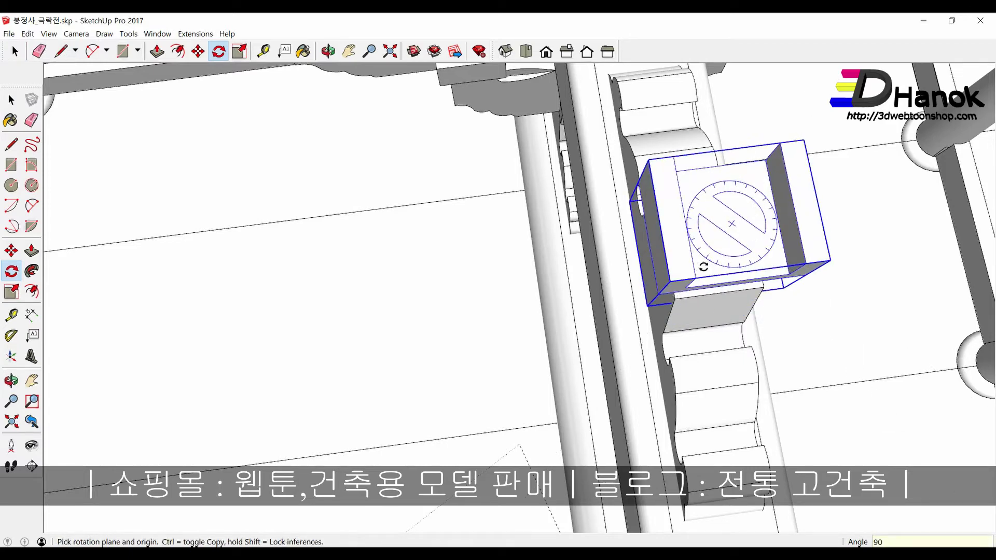
Step: Move the box block from its curved edge endpoint onto the bracket's matching point
mouse_move(704, 267)
middle_down()
mouse_move(481, 203)
mouse_move(510, 267)
middle_up()
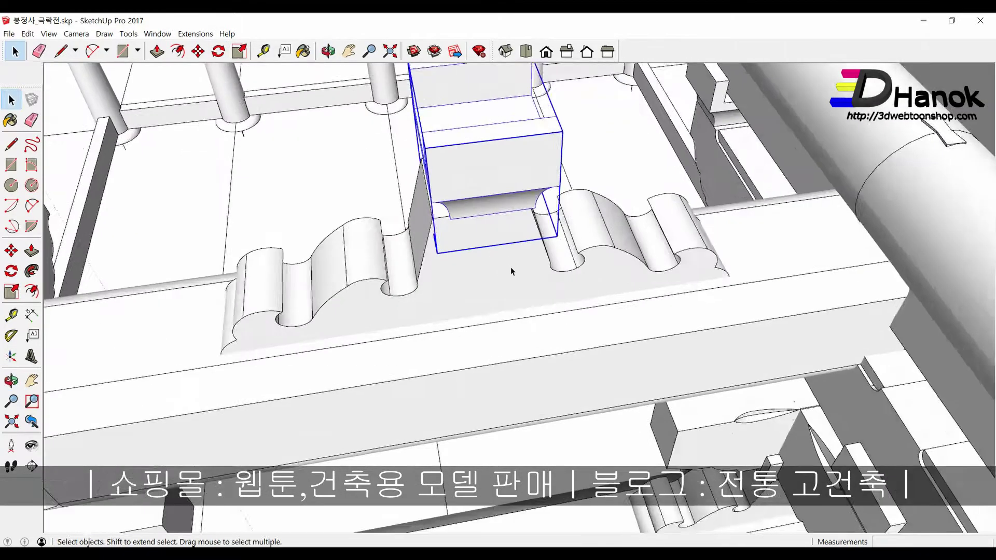
scroll(465, 243, up, 3)
scroll(473, 206, up, 2)
middle_drag(472, 206, 462, 215)
key(m)
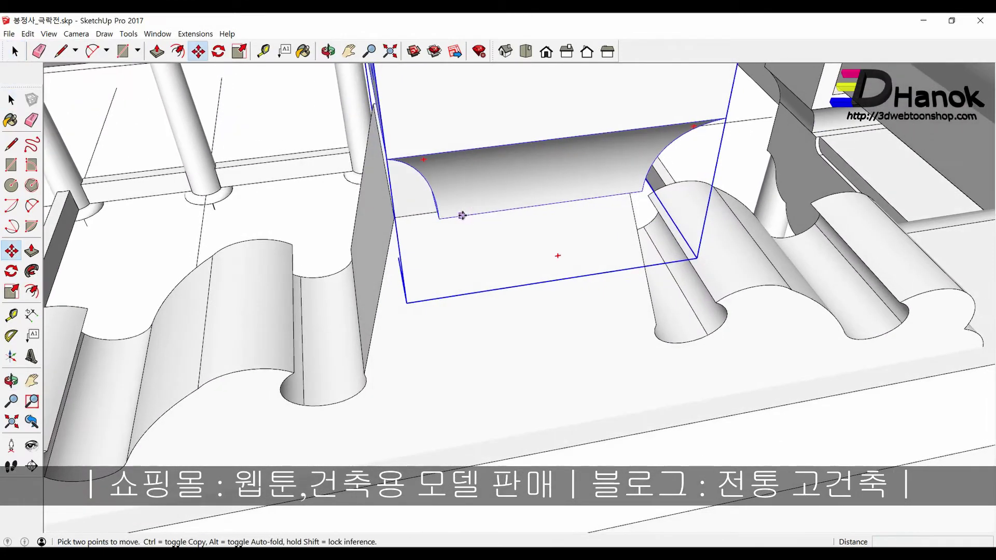
click(440, 219)
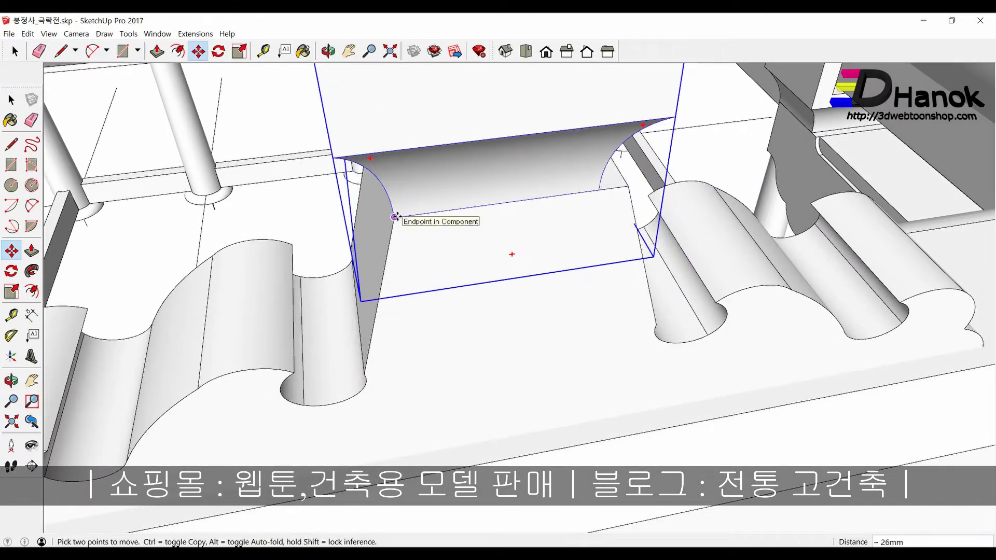
click(394, 217)
scroll(607, 304, down, 3)
scroll(609, 310, down, 3)
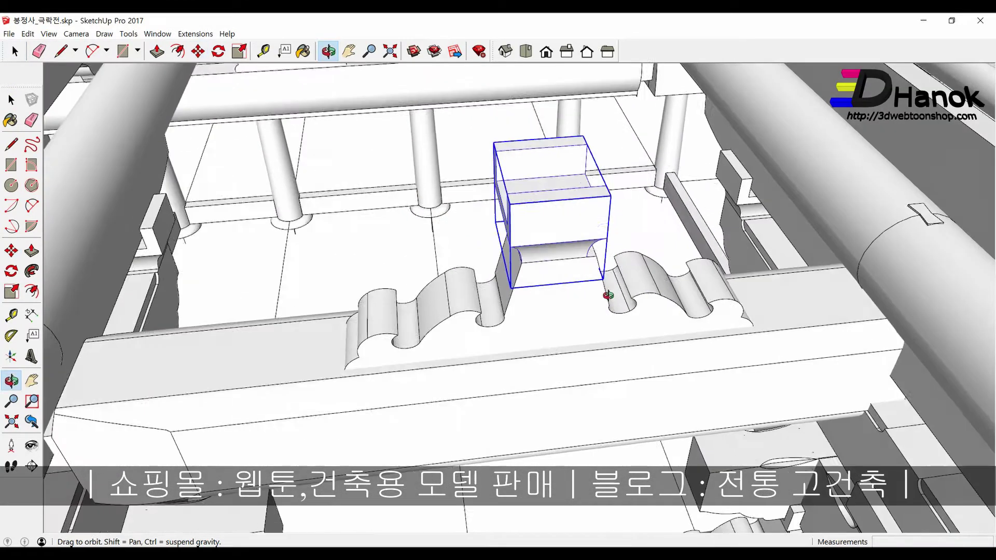
middle_drag(609, 309, 605, 292)
Step: Undo recent changes to the top block until the U-shaped block is restored
key(s)
key(space)
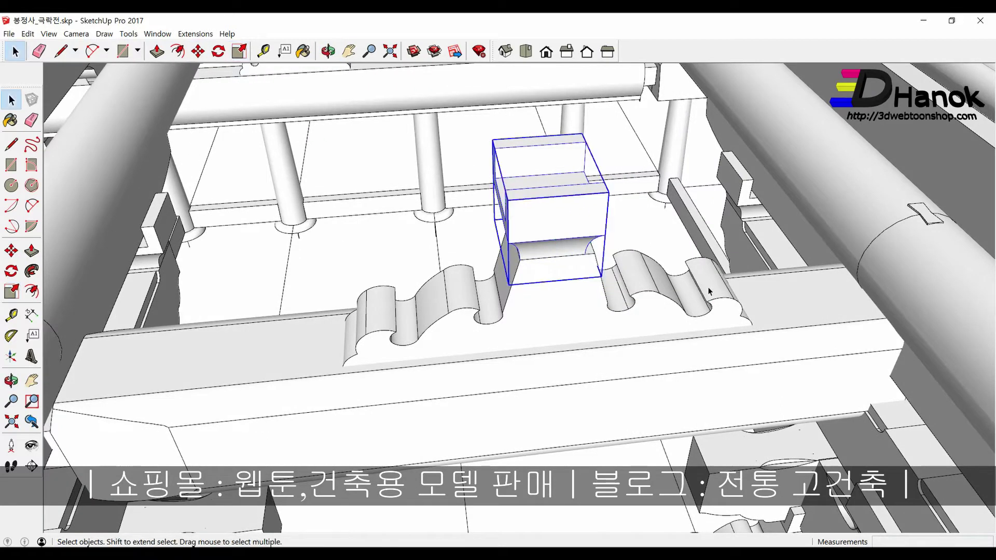
click(709, 293)
key(ctrl+z)
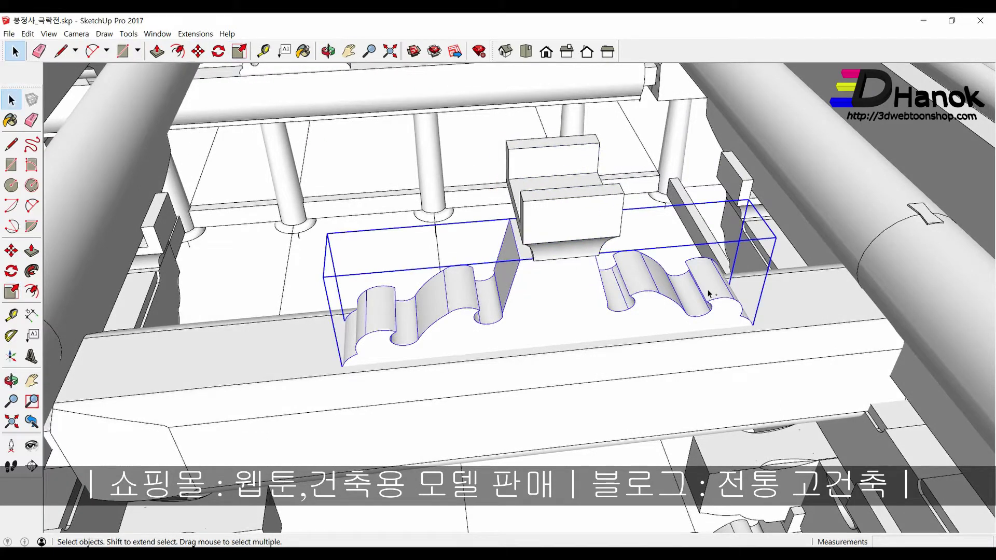
key(ctrl+z)
key(ctrl+z)
key(ctrl+z)
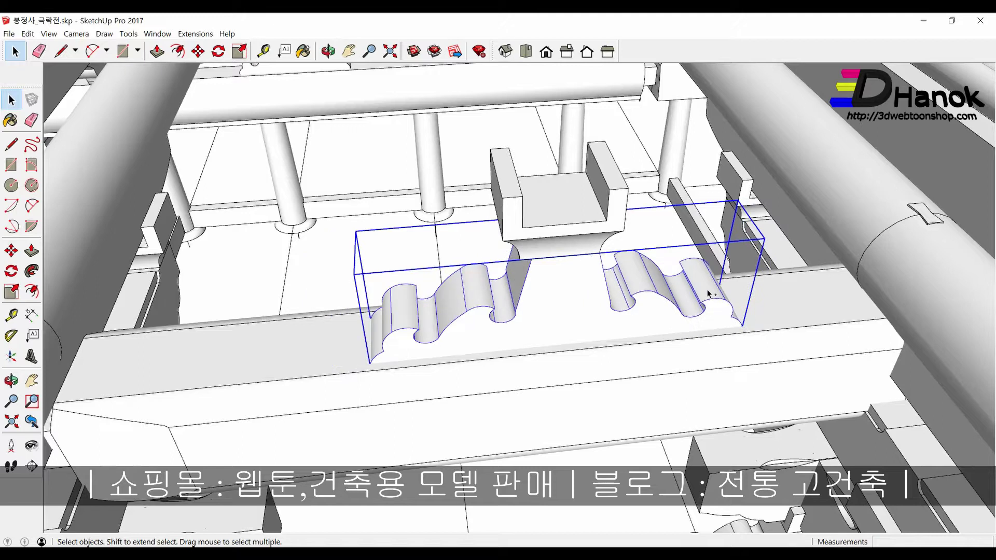
key(ctrl+z)
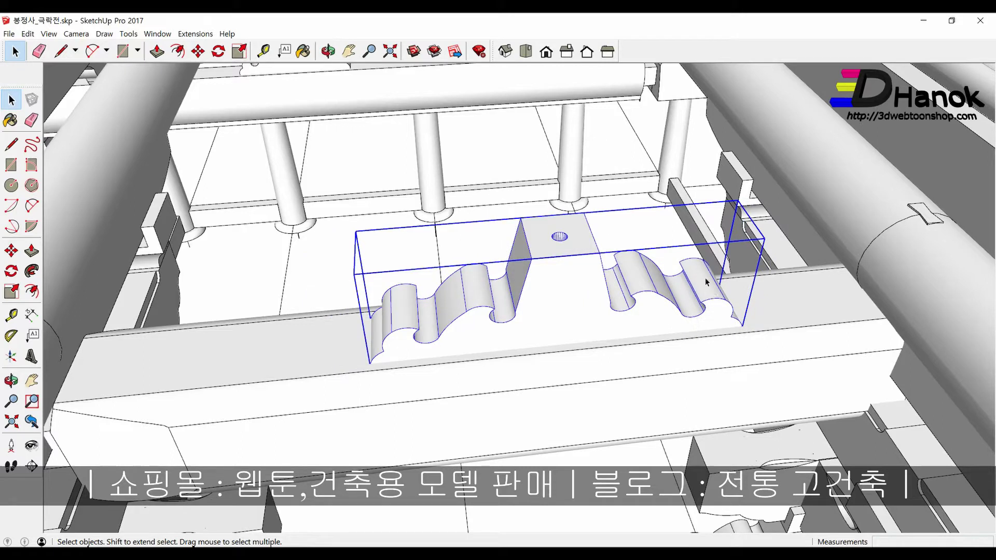
key(ctrl+z)
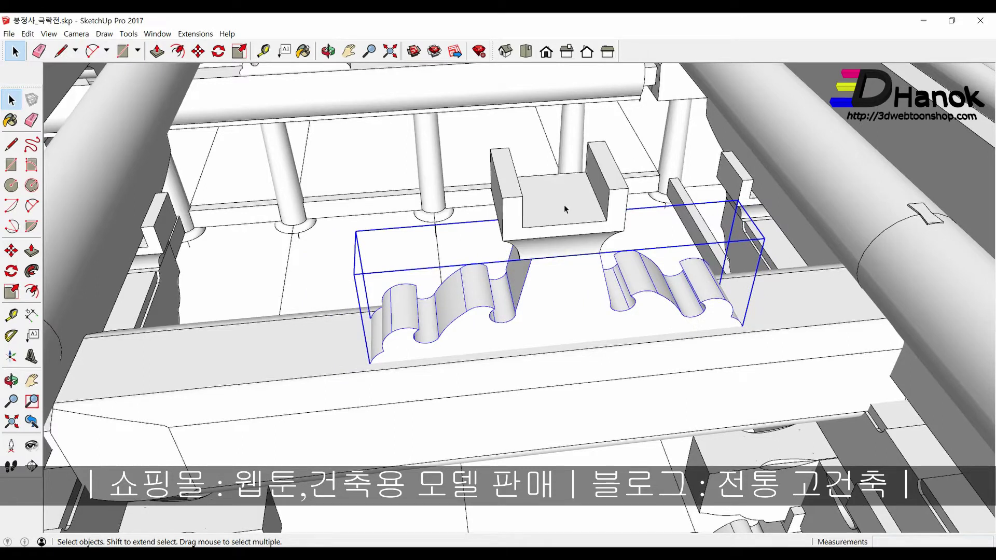
Step: Rotate the U-shaped block to match the bracket's direction
click(565, 208)
key(q)
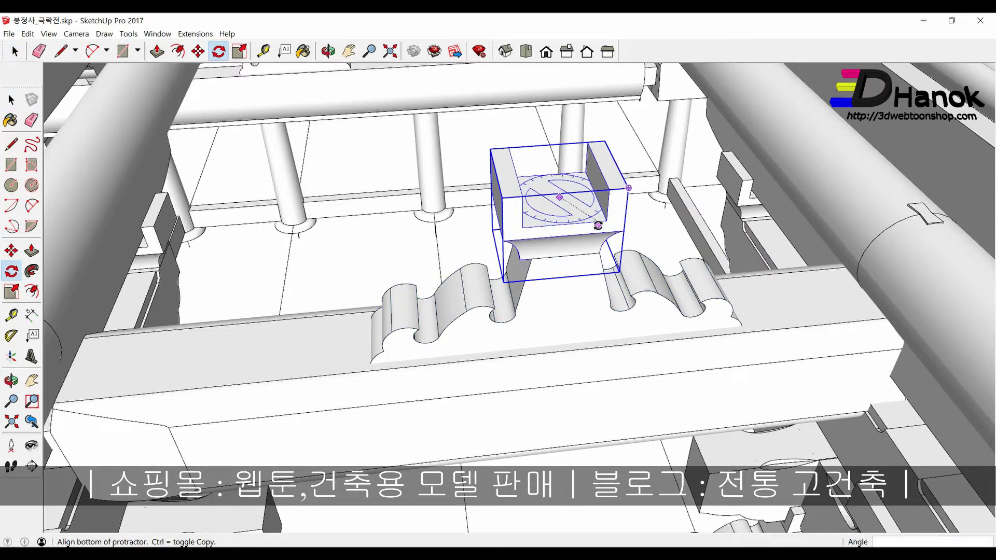
click(598, 225)
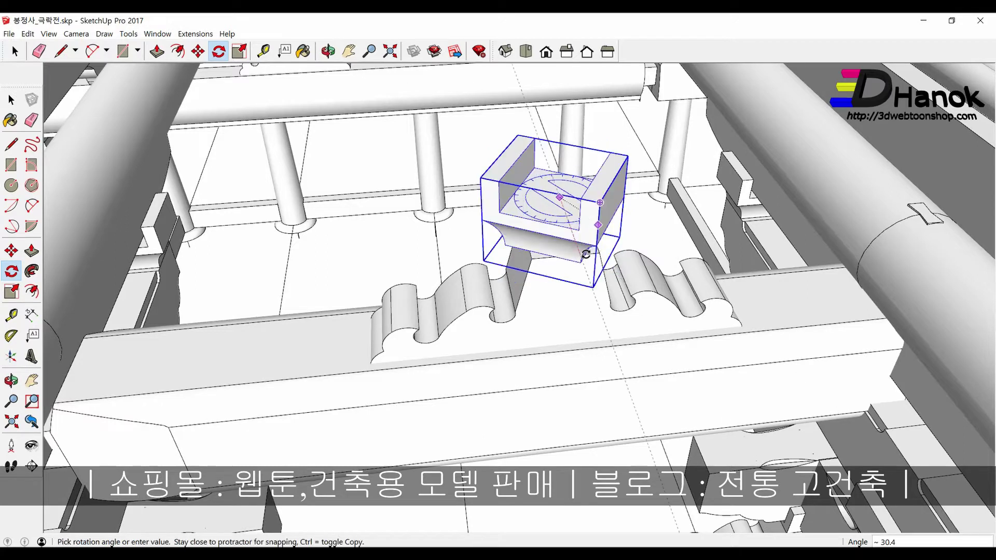
click(583, 255)
key(space)
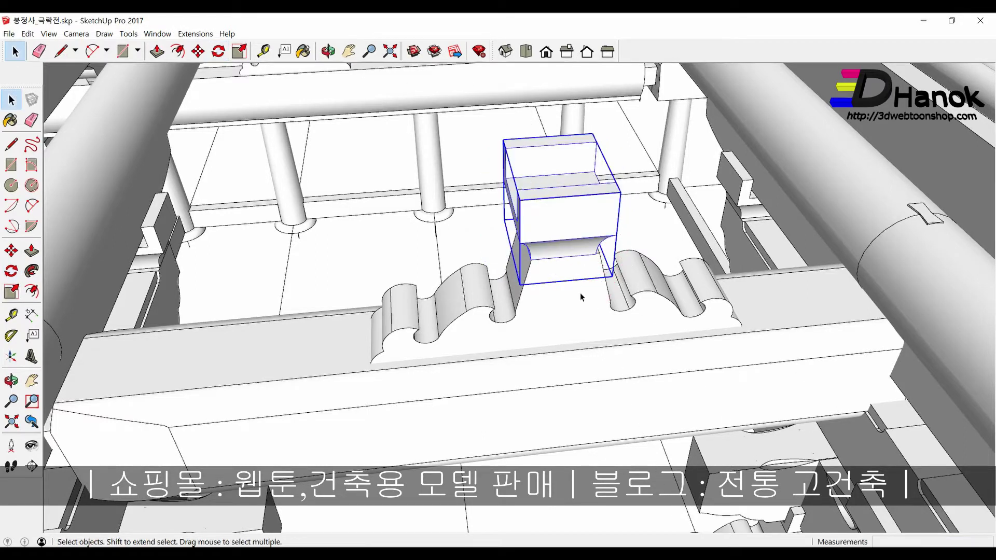
Step: Move the U-shaped block so its curved corner seats on the bracket's endpoint
scroll(559, 257, up, 2)
scroll(549, 263, up, 2)
mouse_move(548, 262)
middle_down()
mouse_move(541, 207)
mouse_move(503, 248)
middle_up()
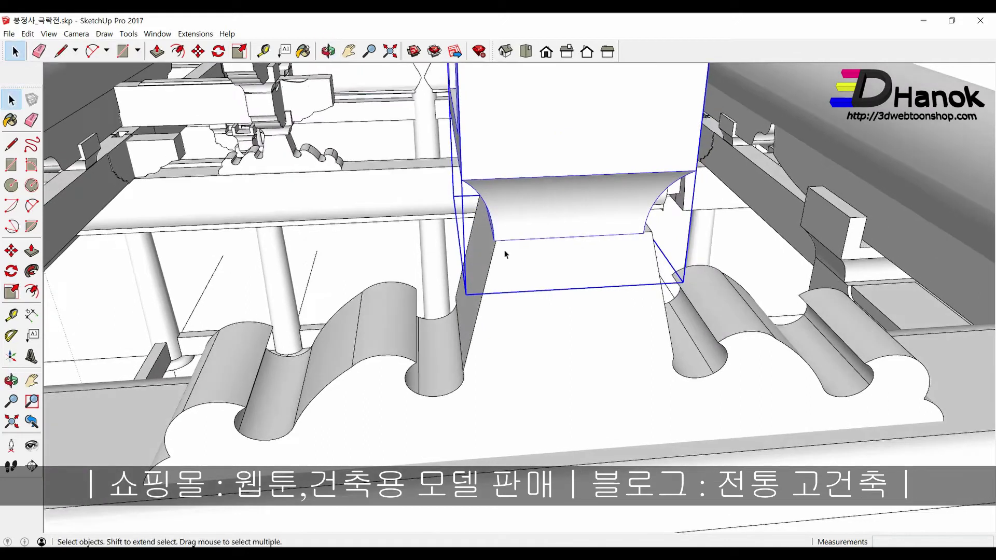
scroll(503, 248, up, 2)
key(m)
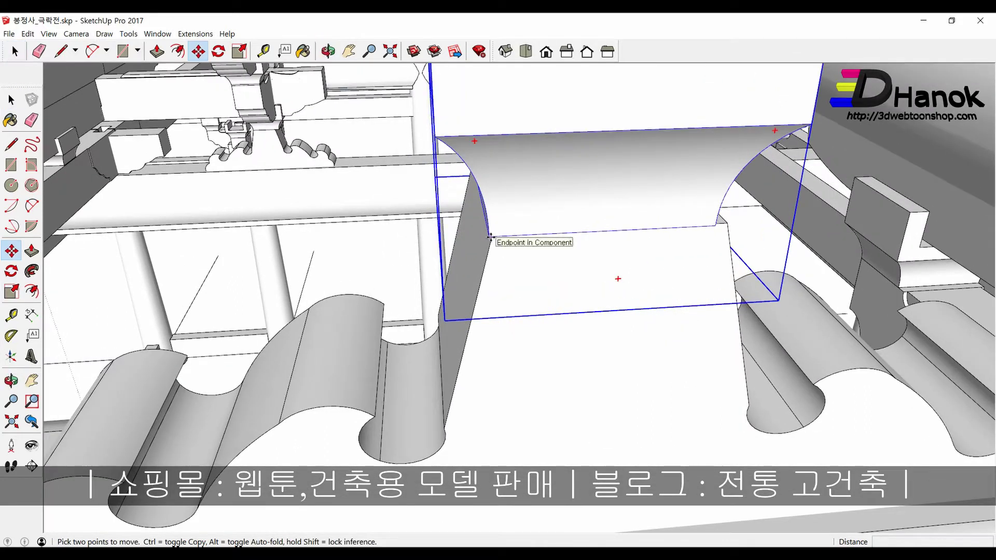
click(490, 236)
click(499, 237)
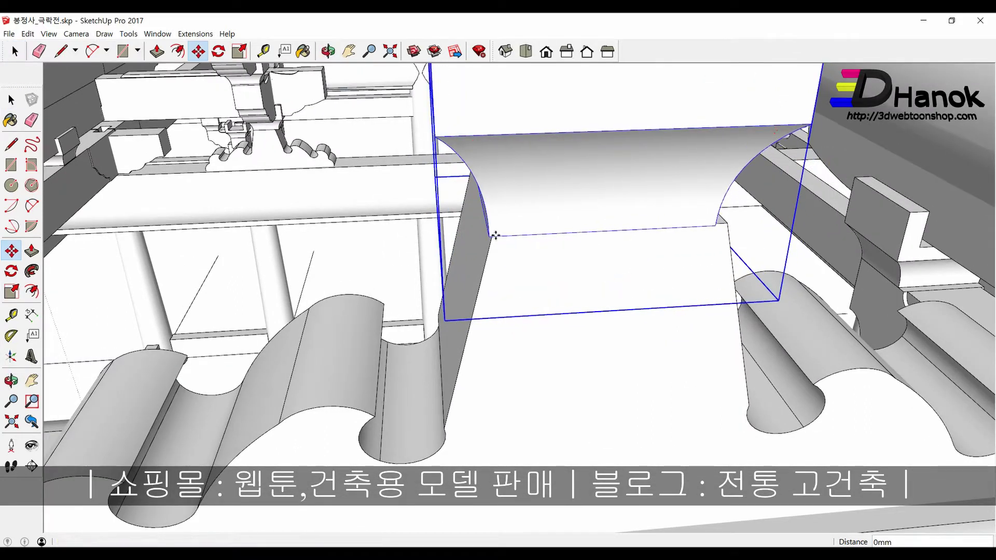
Step: Orbit to check the block's fit and select the wavy bracket beneath it
mouse_move(500, 237)
middle_down()
mouse_move(578, 285)
mouse_move(555, 304)
mouse_move(644, 236)
middle_up()
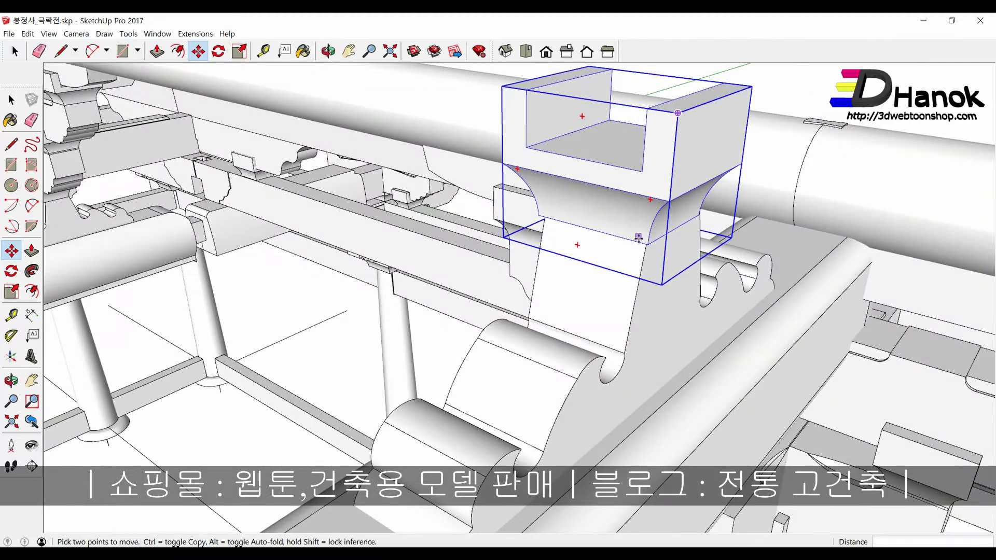
key(o)
mouse_move(639, 239)
mouse_down()
mouse_move(756, 262)
mouse_move(858, 248)
mouse_up()
key(space)
click(683, 271)
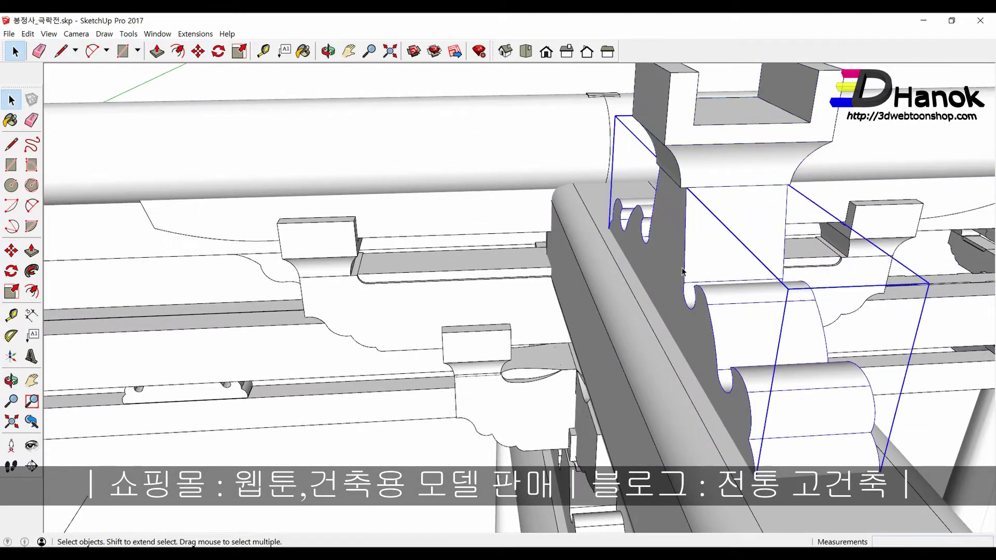
Step: Scale the wavy bracket slightly across its width so it meets the block
key(s)
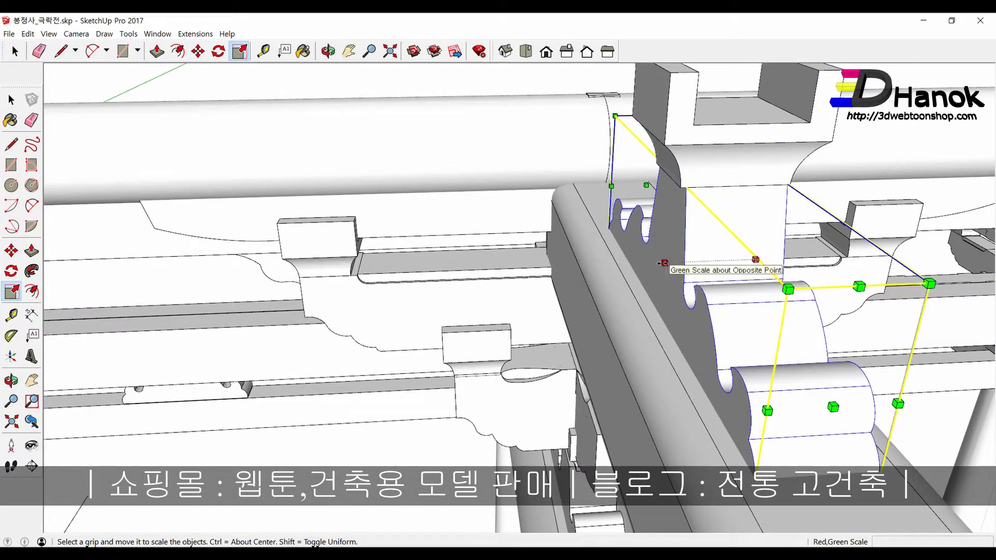
drag(660, 263, 655, 190)
middle_drag(654, 190, 590, 242)
drag(595, 269, 586, 191)
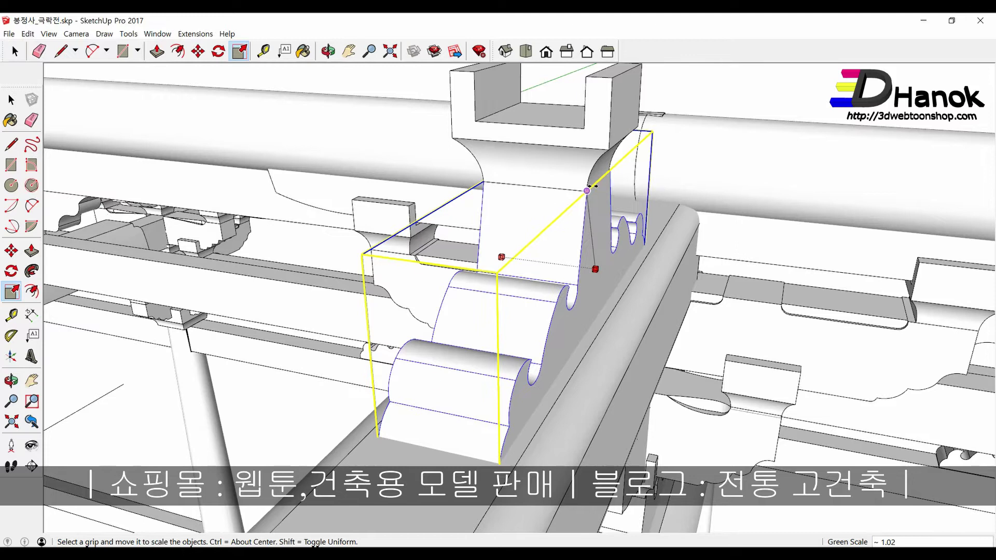
key(space)
mouse_move(622, 256)
middle_down()
mouse_move(406, 264)
mouse_move(425, 244)
middle_up()
key(s)
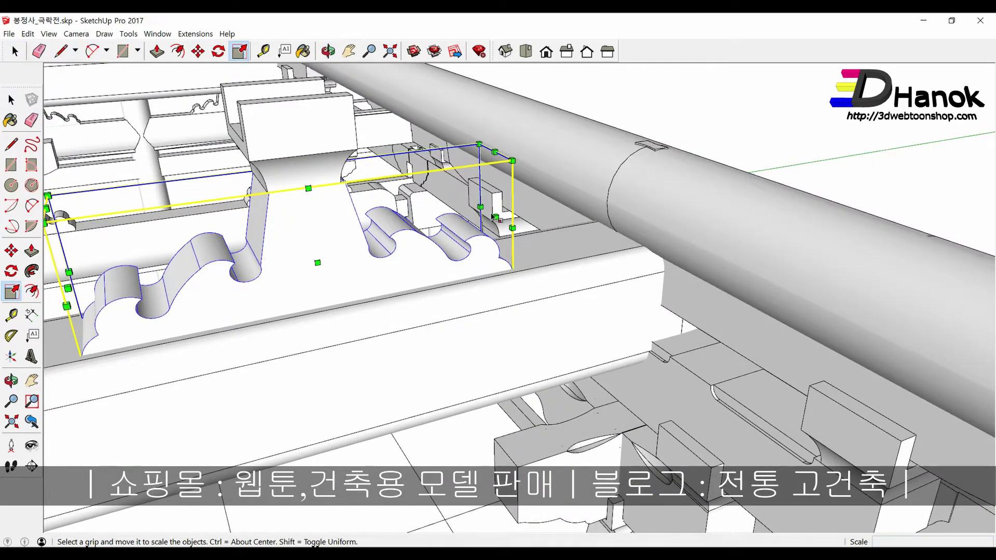
drag(492, 216, 491, 219)
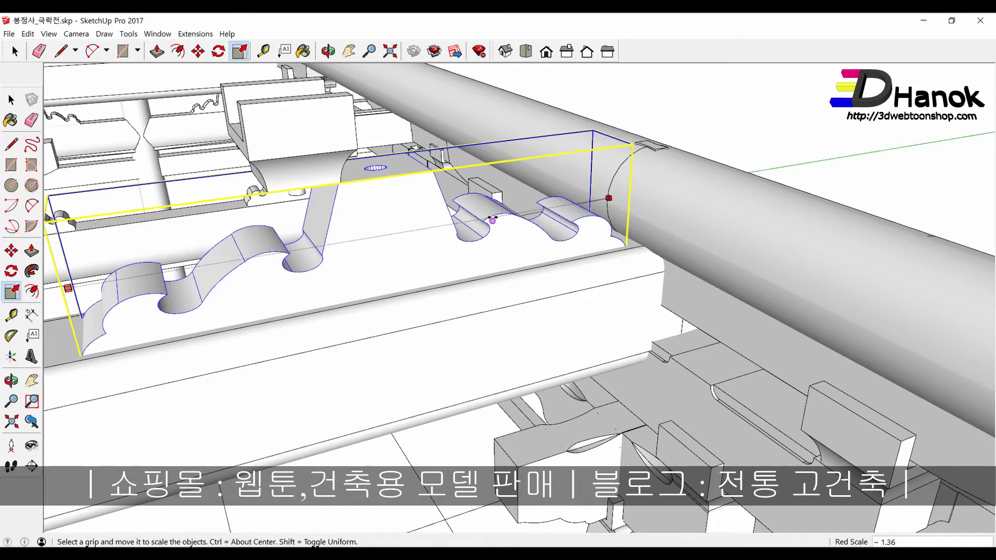
key(Escape)
text(0.97)
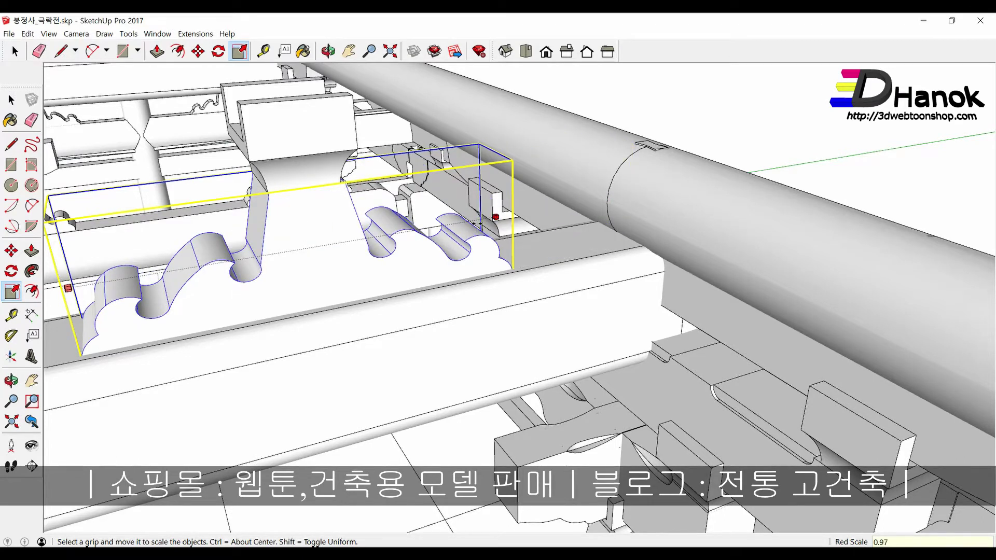
click(496, 217)
key(space)
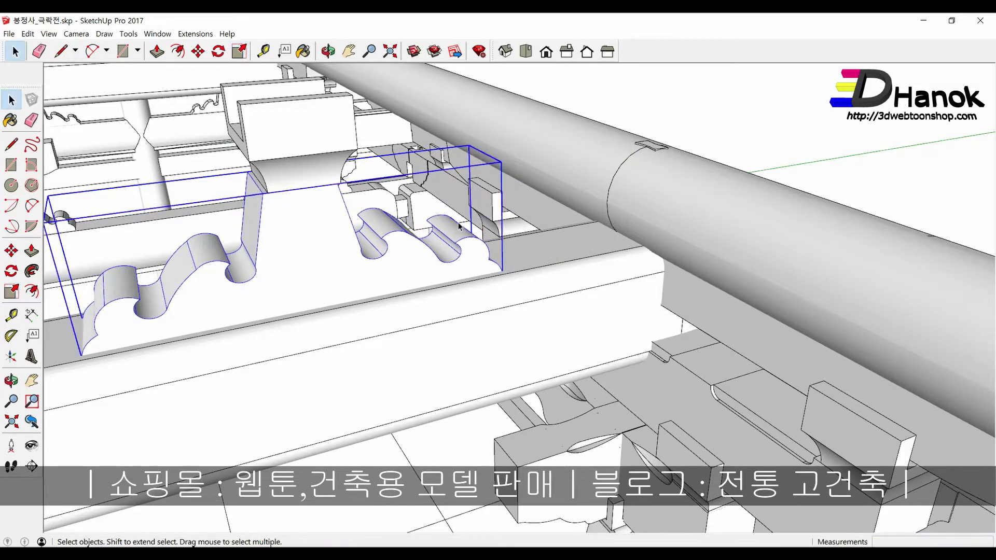
Step: Select the bearing block above the bracket and start the Move tool on it
click(286, 166)
scroll(286, 166, up, 3)
scroll(275, 186, up, 2)
key(m)
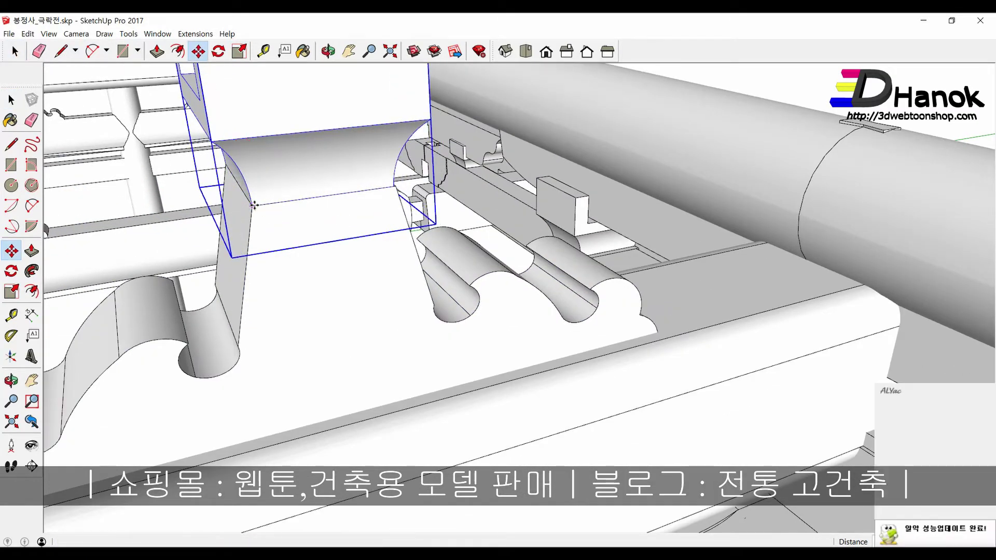
scroll(449, 252, down, 3)
scroll(449, 251, down, 2)
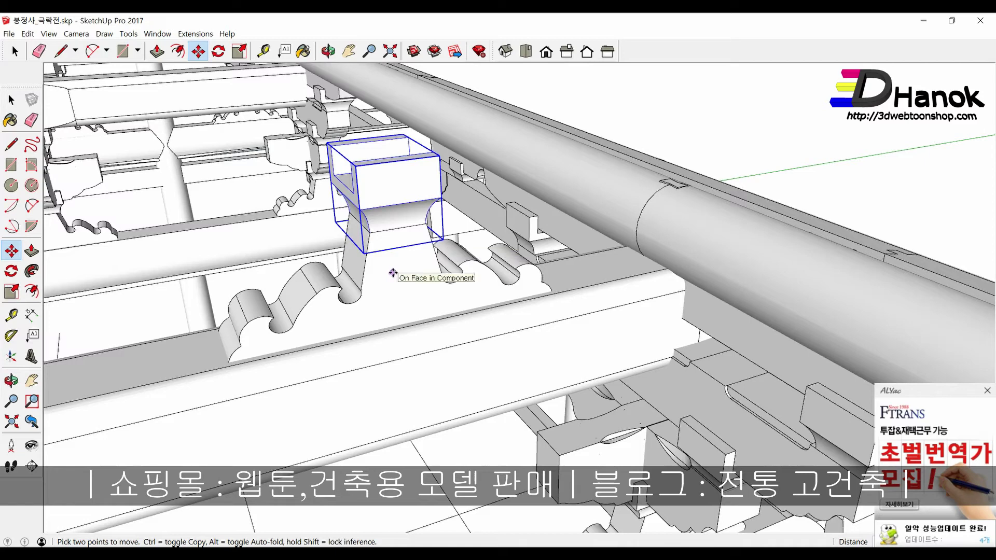
Step: Add the lower bracket piece to the selection and view the brackets from beneath the beam
key(space)
shift+click(392, 273)
mouse_move(437, 279)
middle_down()
mouse_move(383, 289)
mouse_move(369, 277)
mouse_move(367, 184)
mouse_move(333, 323)
middle_up()
scroll(383, 286, down, 3)
mouse_move(332, 317)
mouse_down()
mouse_move(349, 282)
mouse_move(340, 286)
mouse_move(342, 265)
mouse_move(400, 237)
mouse_move(401, 222)
mouse_move(312, 233)
mouse_move(349, 306)
mouse_up()
key(space)
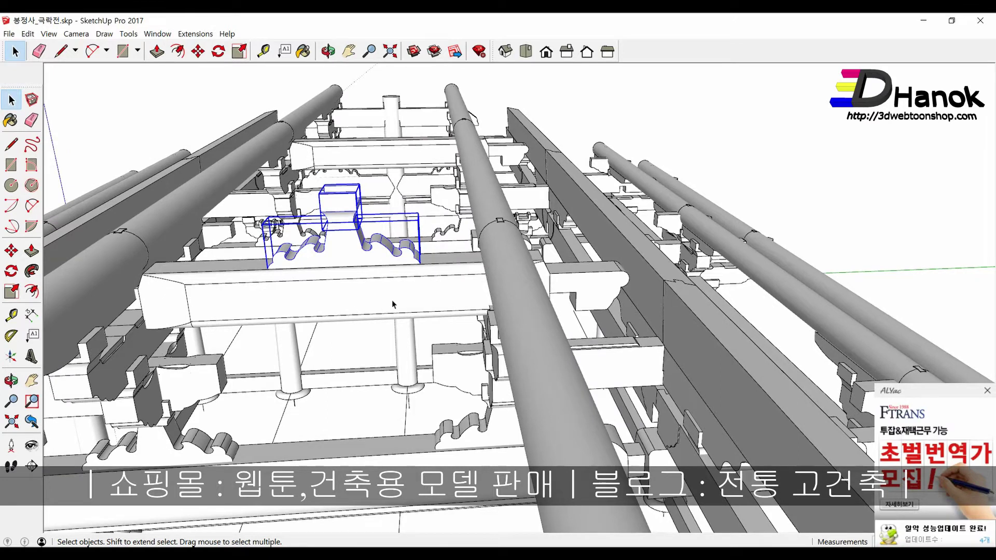
Step: Shorten the long beam by moving its right end face left toward the middle, then select the bracket group
click(392, 304)
double_click(413, 293)
click(415, 294)
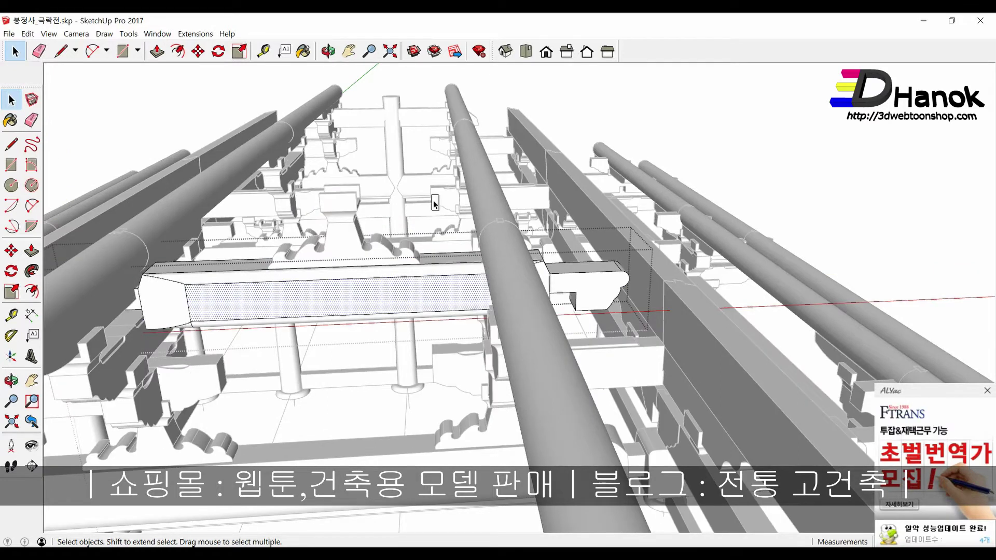
click(586, 290)
key(m)
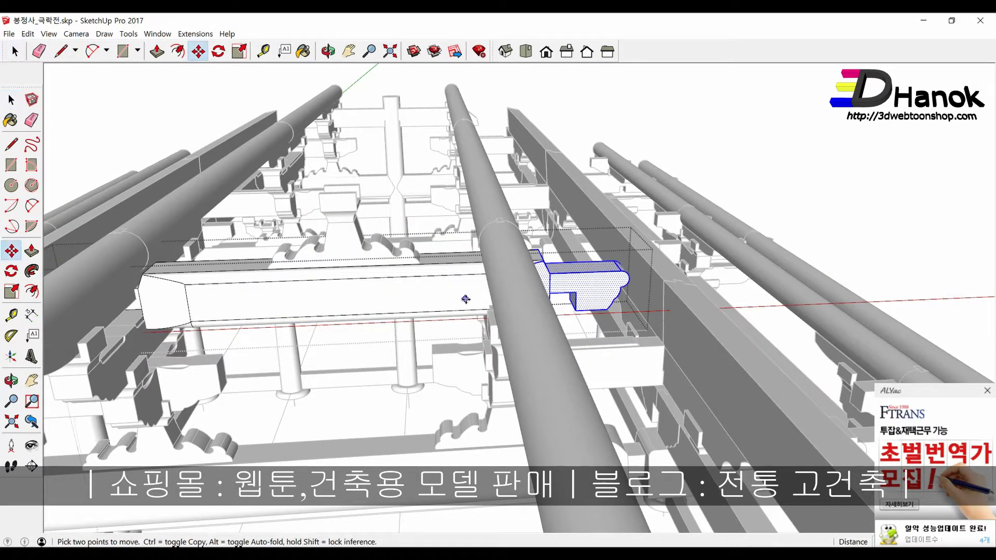
click(462, 293)
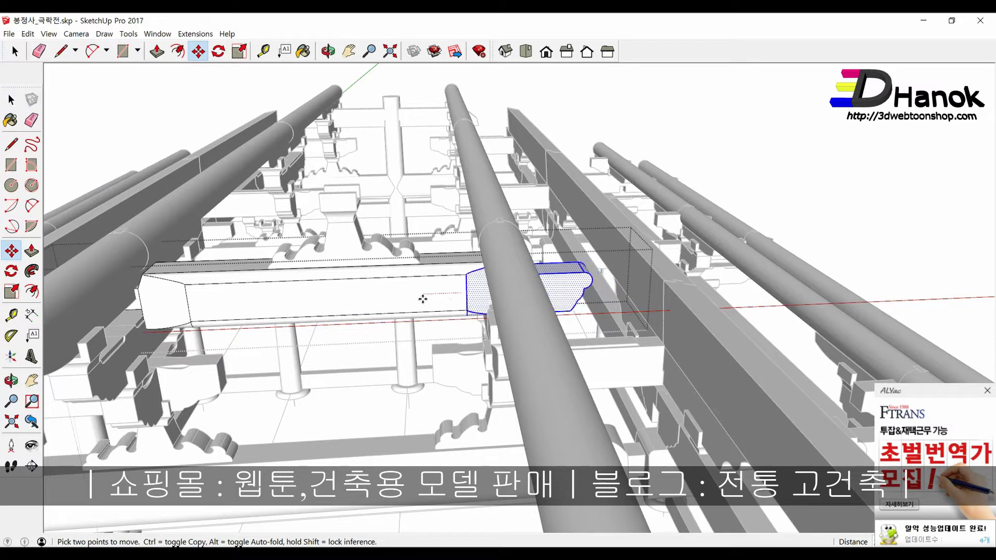
click(397, 303)
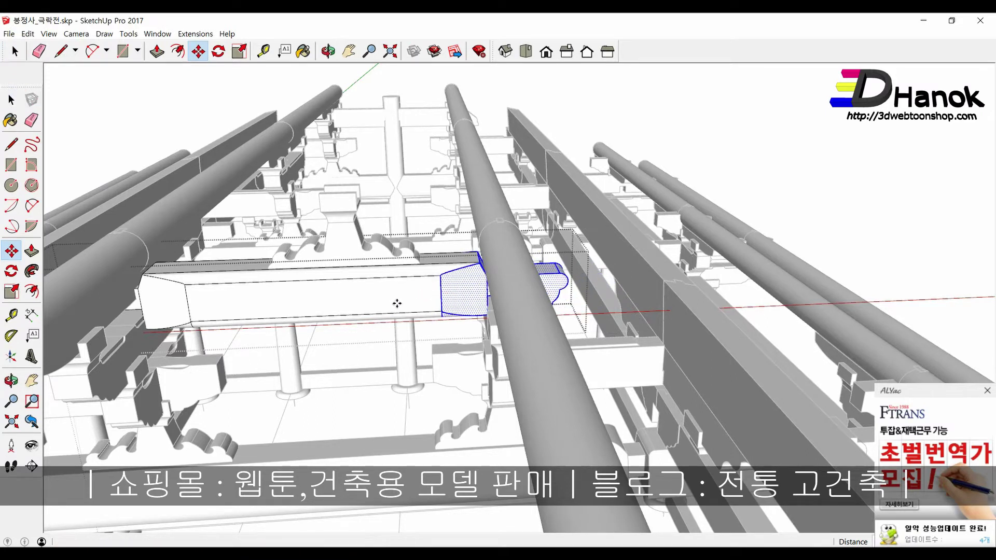
key(space)
scroll(557, 313, down, 2)
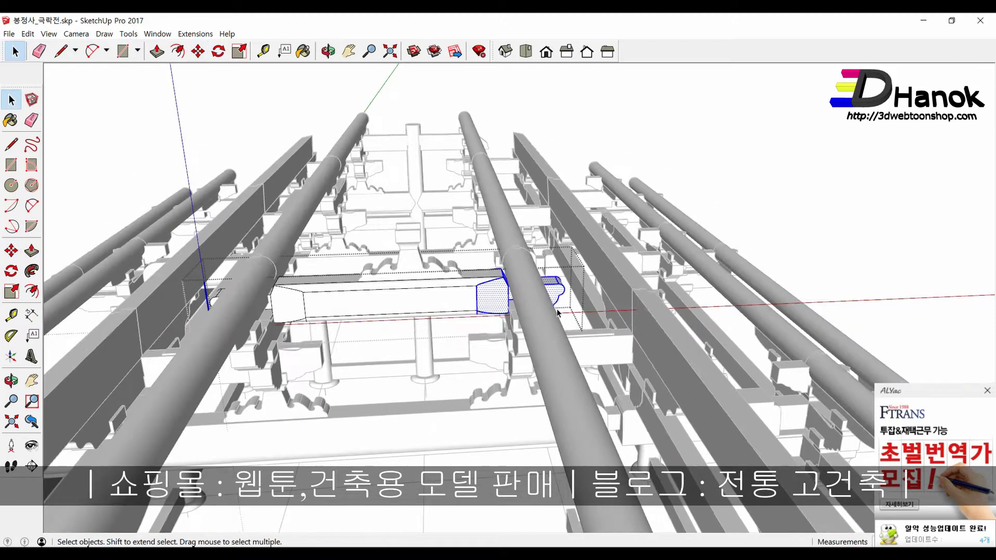
click(731, 205)
click(397, 271)
scroll(397, 271, up, 5)
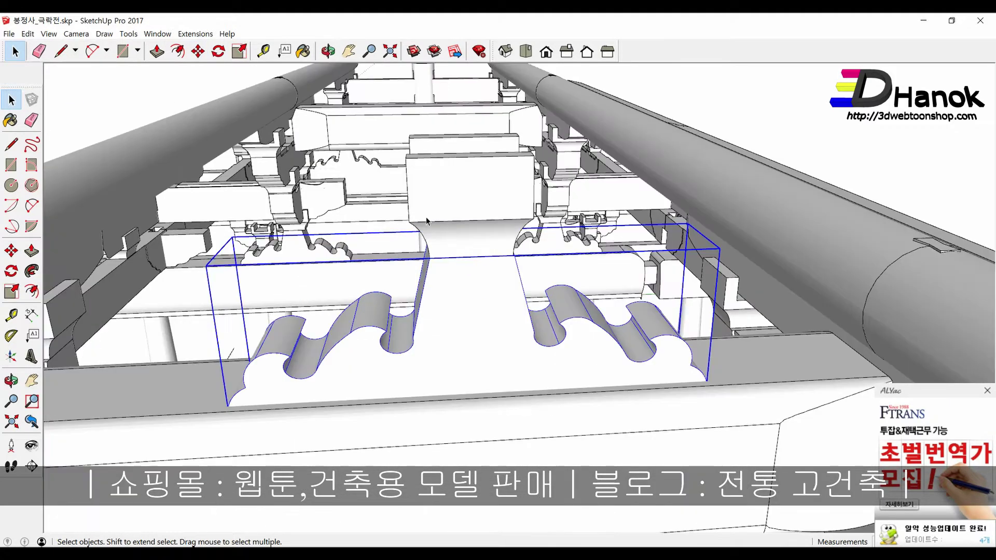
Step: Measure along the beam with the Tape Measure for a centre guide
scroll(451, 314, down, 3)
middle_drag(465, 344, 508, 376)
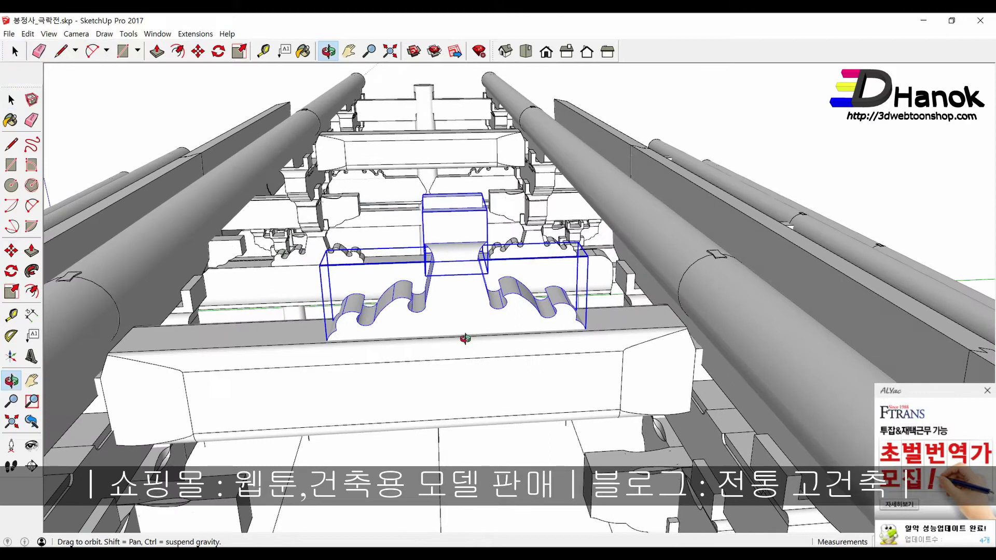
key(t)
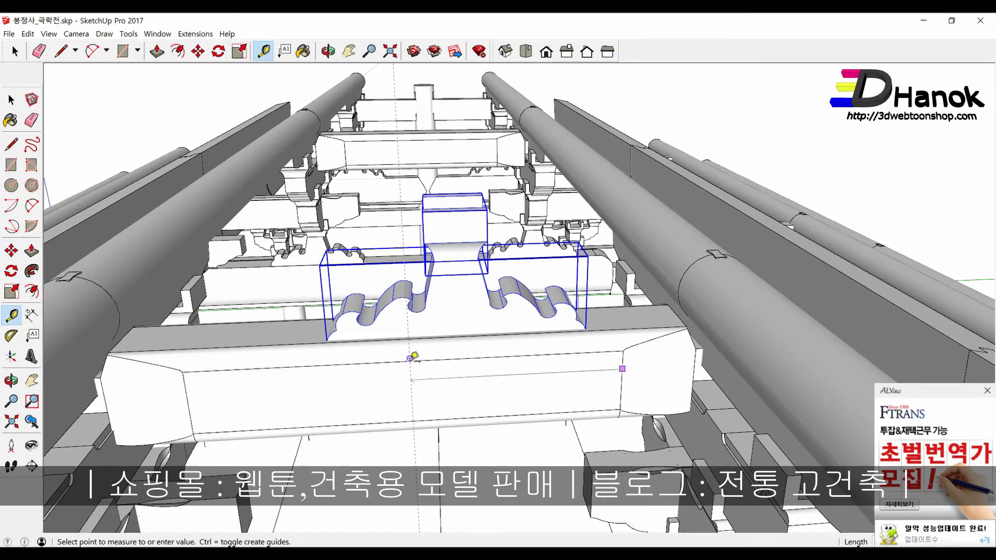
key(Escape)
key(space)
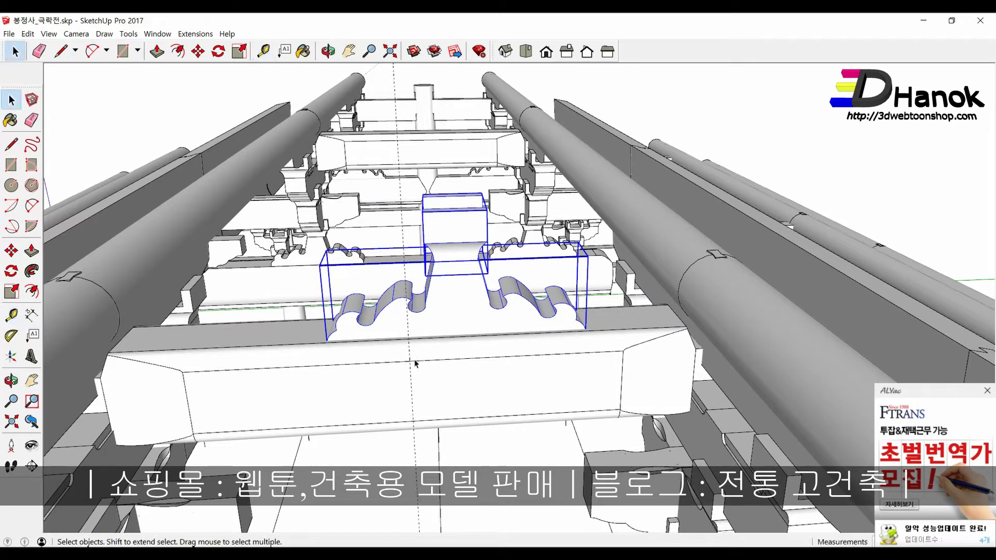
Step: Move the bracket group onto the centre of the beam's top
key(m)
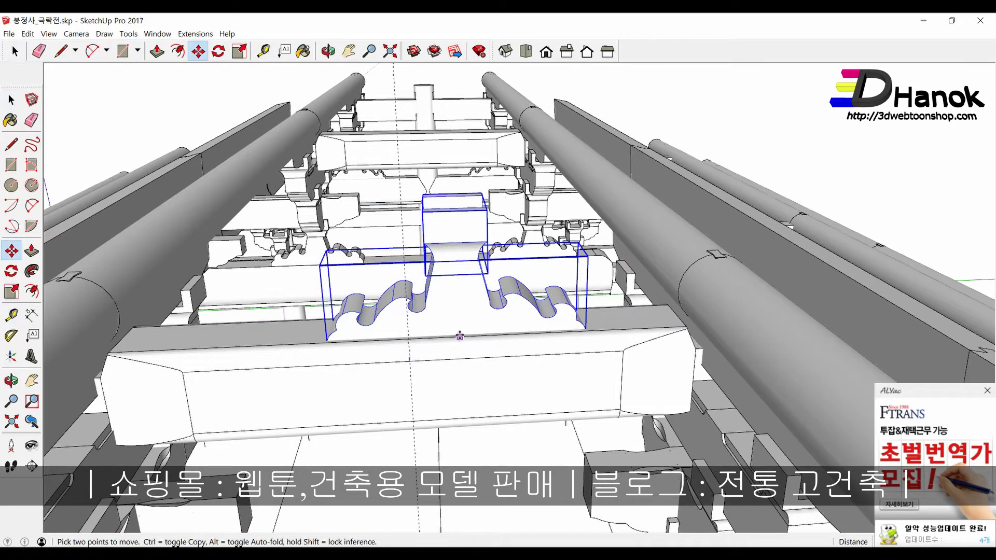
middle_drag(462, 336, 457, 366)
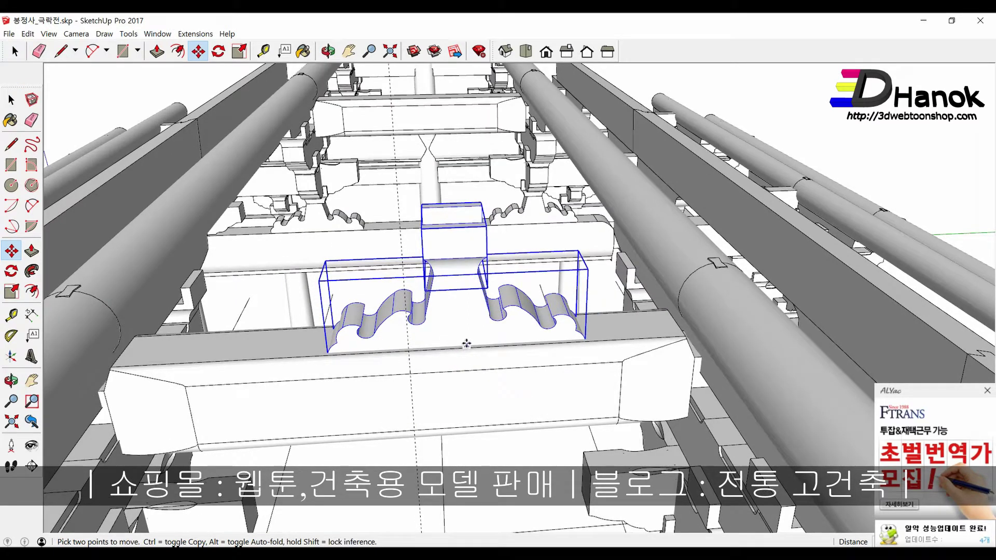
drag(471, 343, 453, 338)
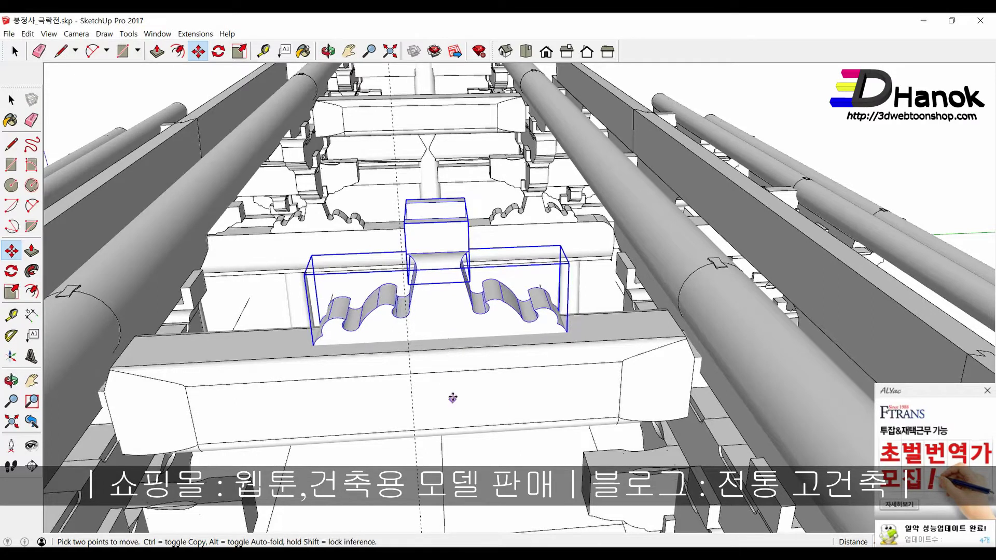
drag(445, 352, 451, 384)
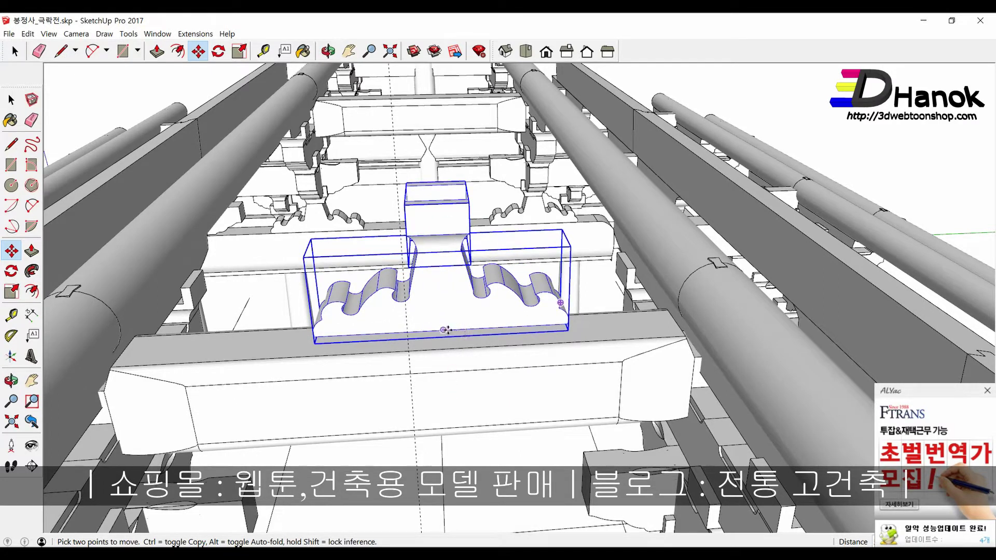
drag(446, 330, 409, 353)
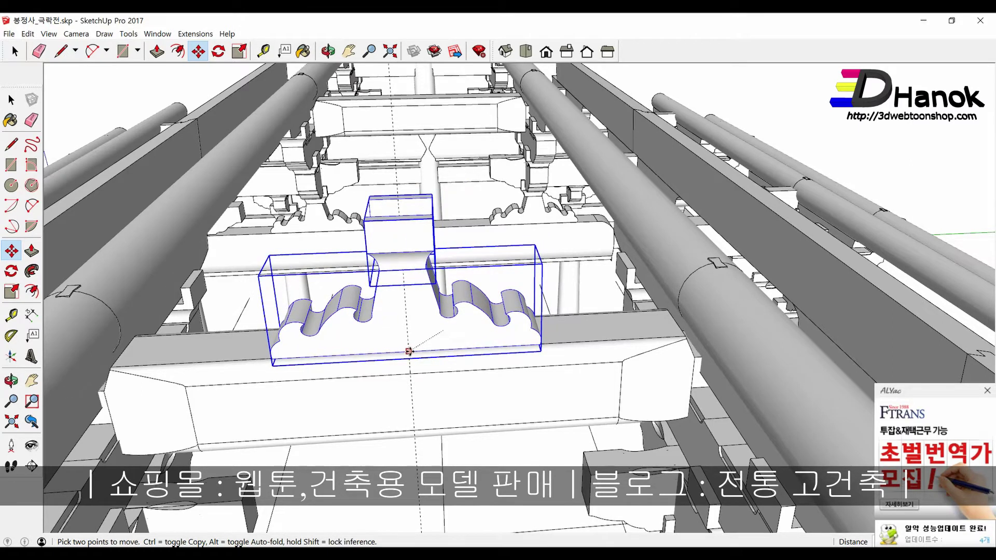
Step: Slide the bracket group left along the purlin into place
middle_drag(405, 355, 634, 387)
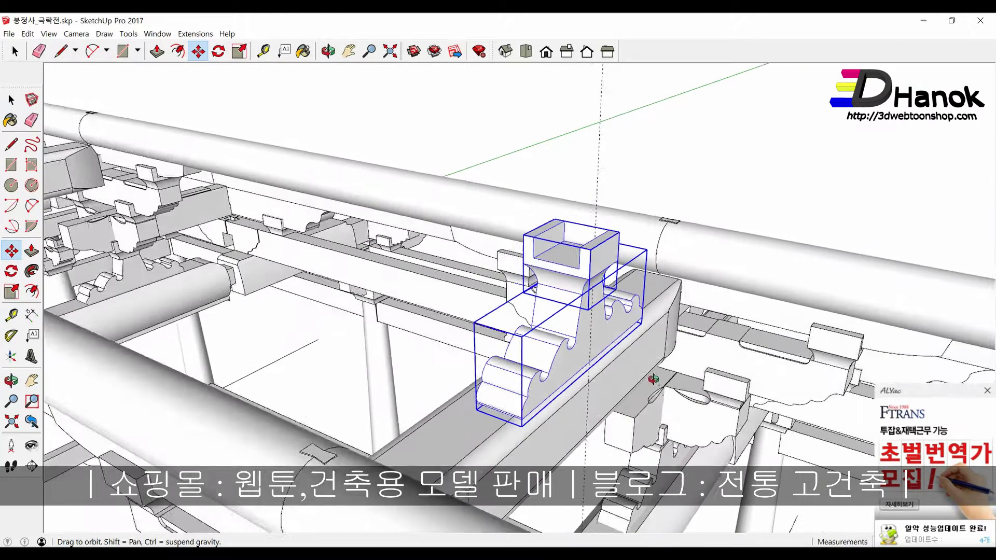
middle_drag(468, 428, 645, 440)
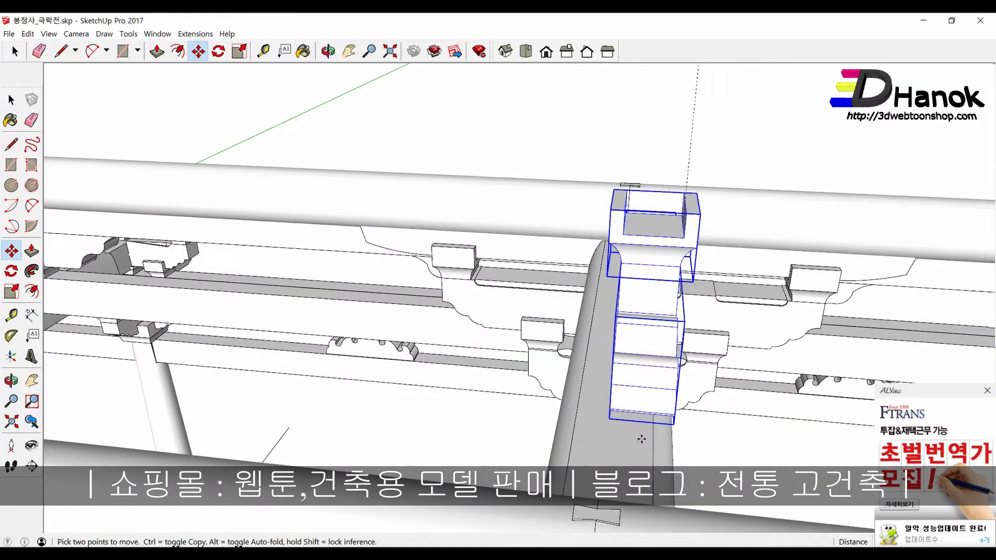
drag(642, 439, 619, 437)
key(space)
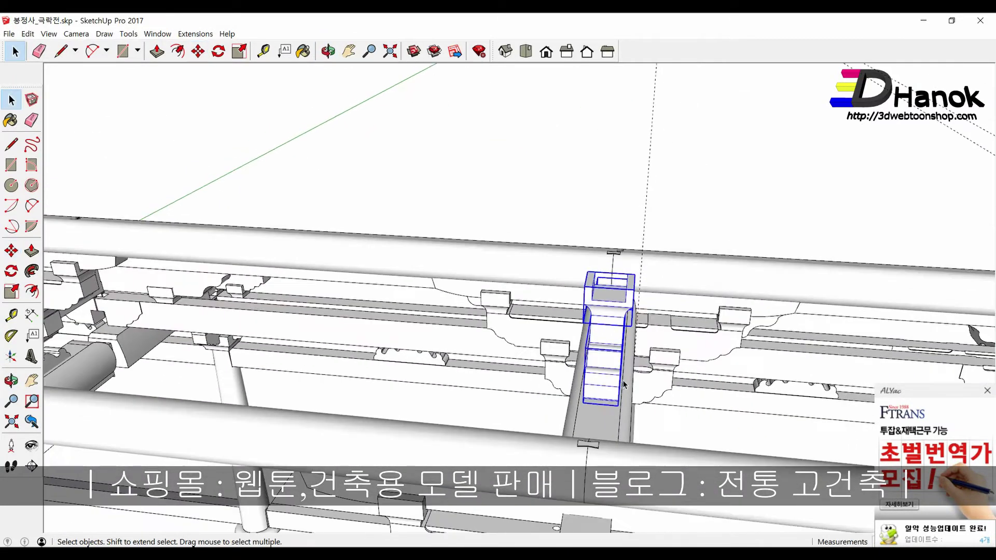
Step: Make the small notched block unique
middle_drag(616, 434, 412, 356)
right_click(411, 356)
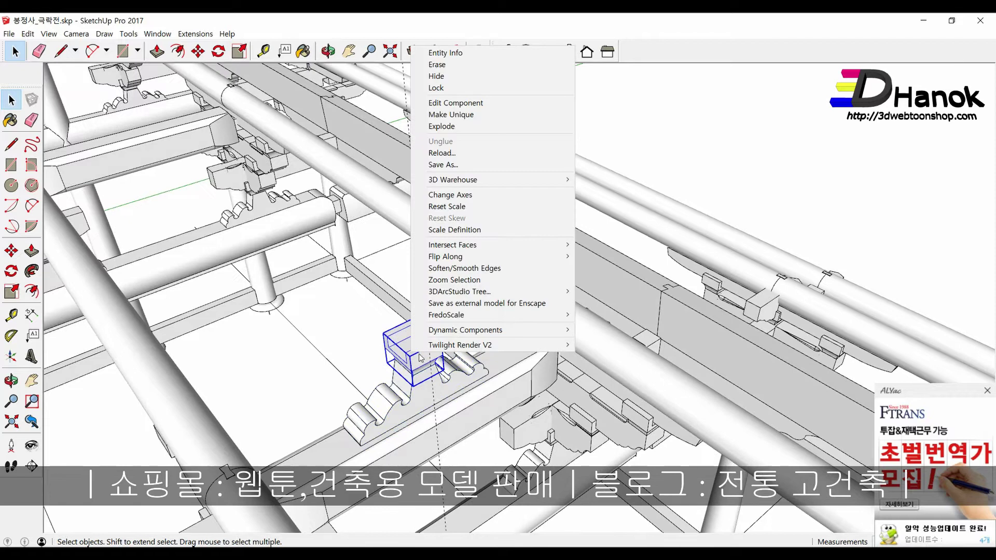
click(450, 114)
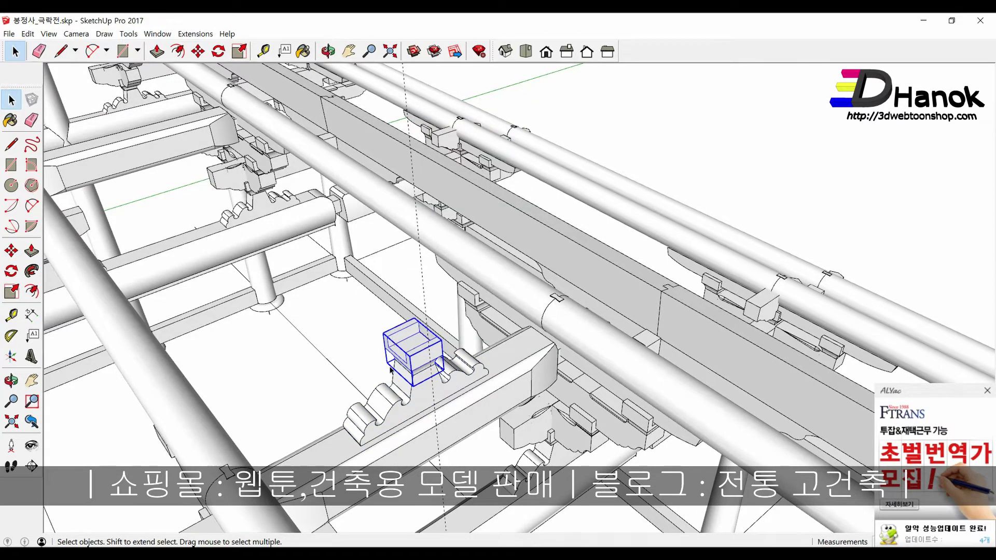
scroll(415, 337, up, 3)
scroll(415, 336, up, 4)
scroll(409, 314, up, 2)
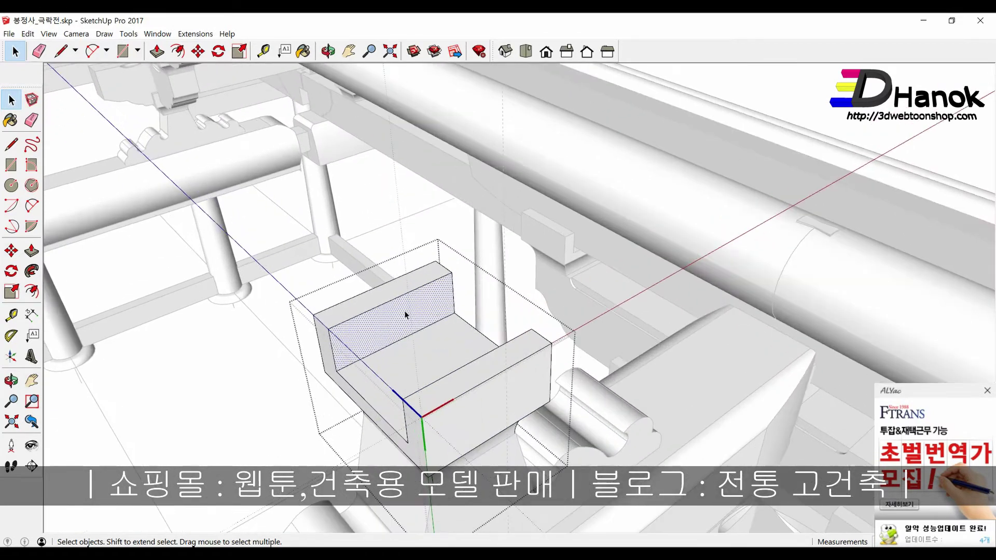
Step: Push/Pull the notch closed into a solid box and erase the leftover edges
key(p)
drag(407, 316, 449, 377)
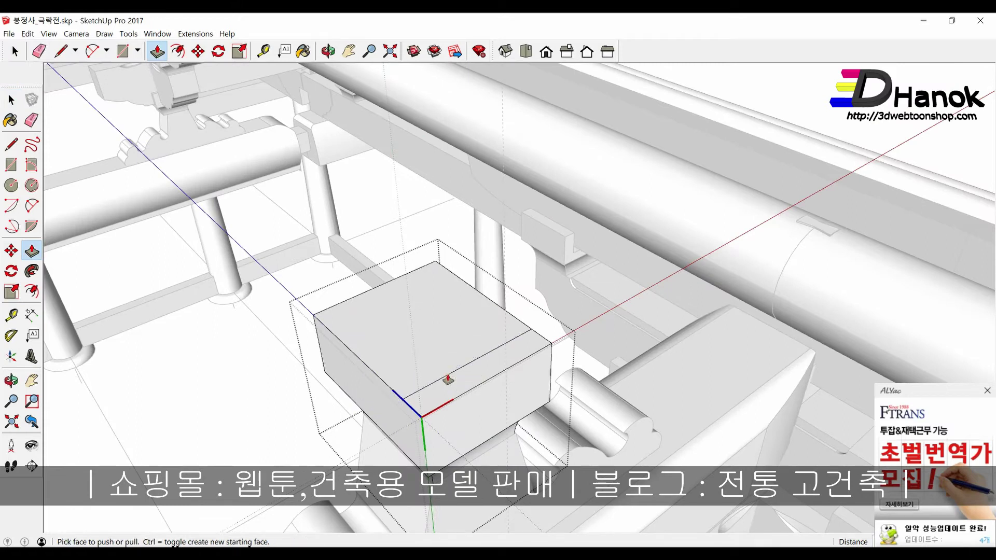
scroll(449, 373, down, 1)
scroll(451, 369, down, 1)
key(e)
scroll(452, 359, down, 5)
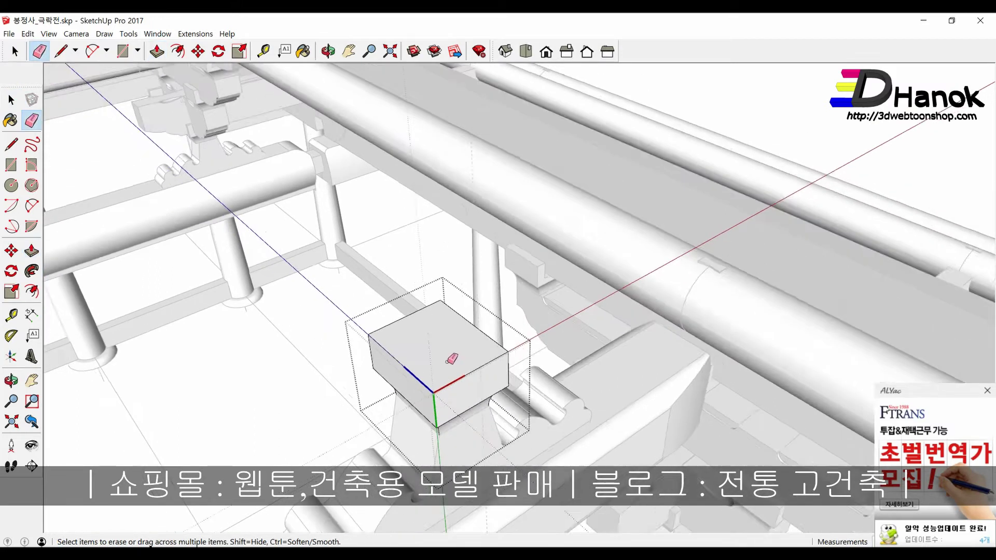
scroll(452, 359, down, 4)
key(space)
Step: Dismiss the antivirus popup and recheck the PDF section drawing
middle_drag(836, 247, 665, 338)
scroll(666, 338, down, 3)
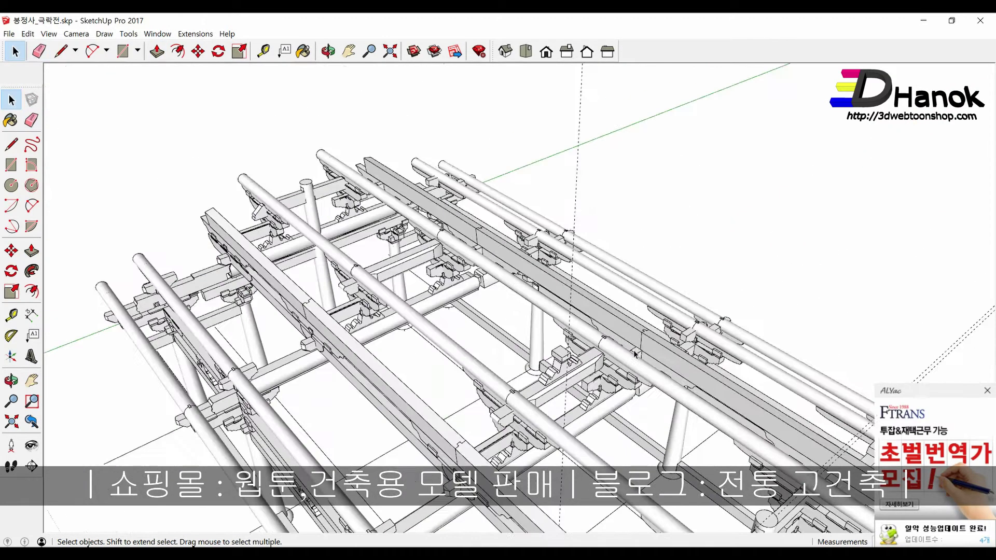
click(987, 391)
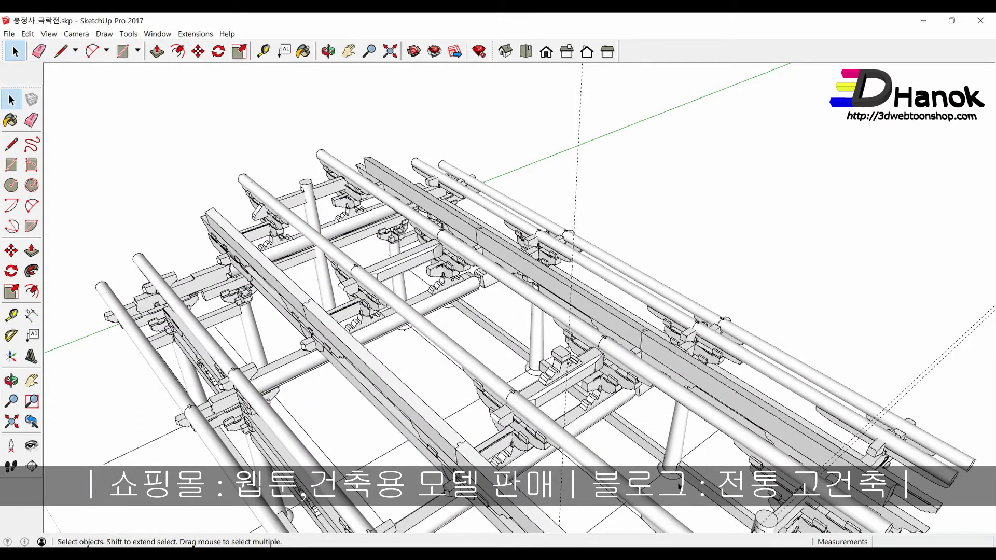
key(alt+Tab)
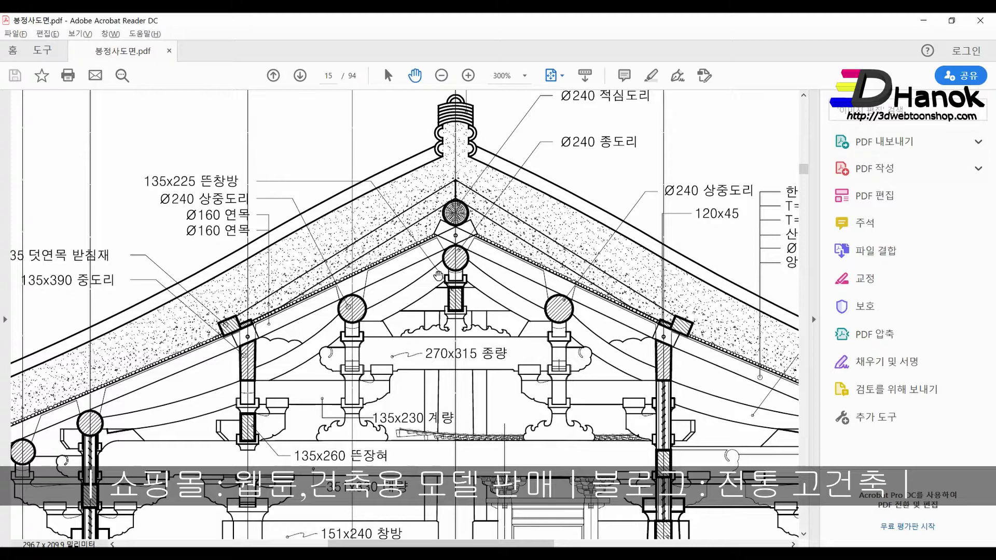
key(alt+Tab)
middle_drag(363, 270, 622, 330)
Step: Draw a small rectangle beside the frame
key(r)
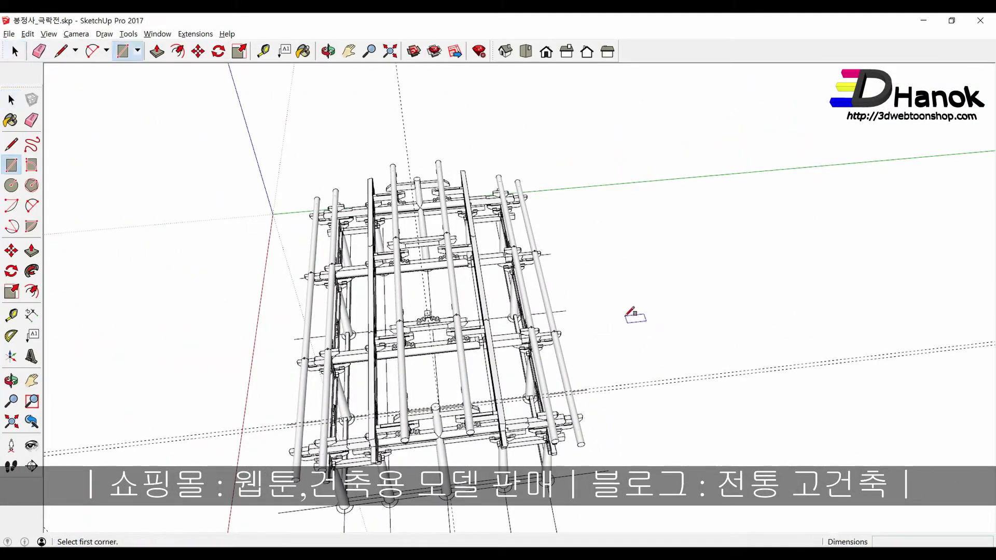
click(626, 315)
click(664, 348)
text(135,225)
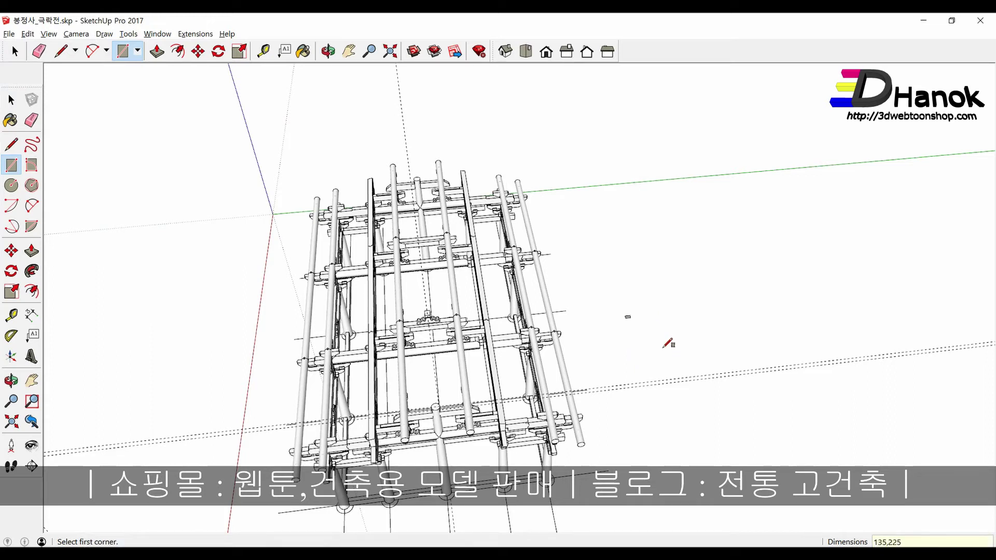
scroll(625, 316, up, 5)
scroll(625, 317, up, 5)
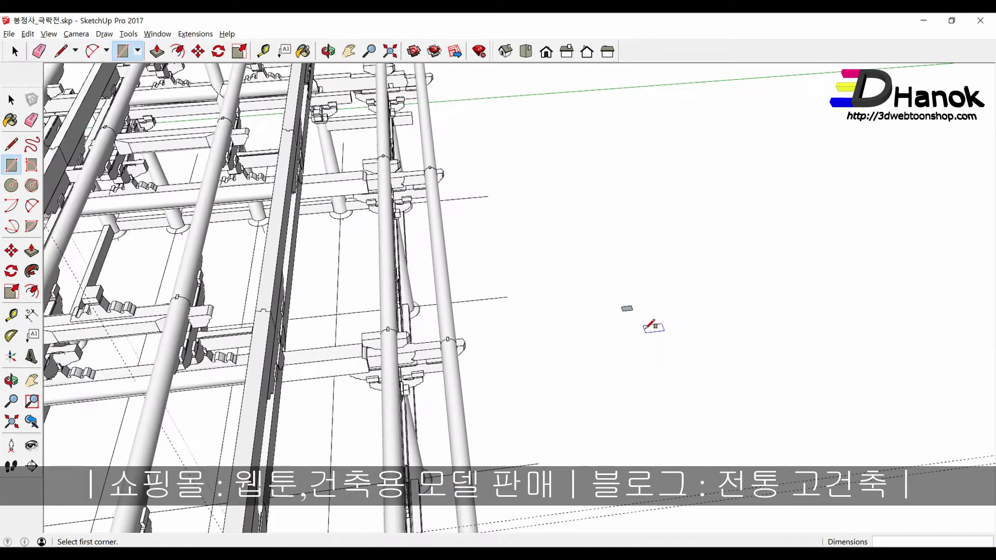
Step: Push/Pull the rectangle upward into a tall box
key(space)
click(627, 308)
key(p)
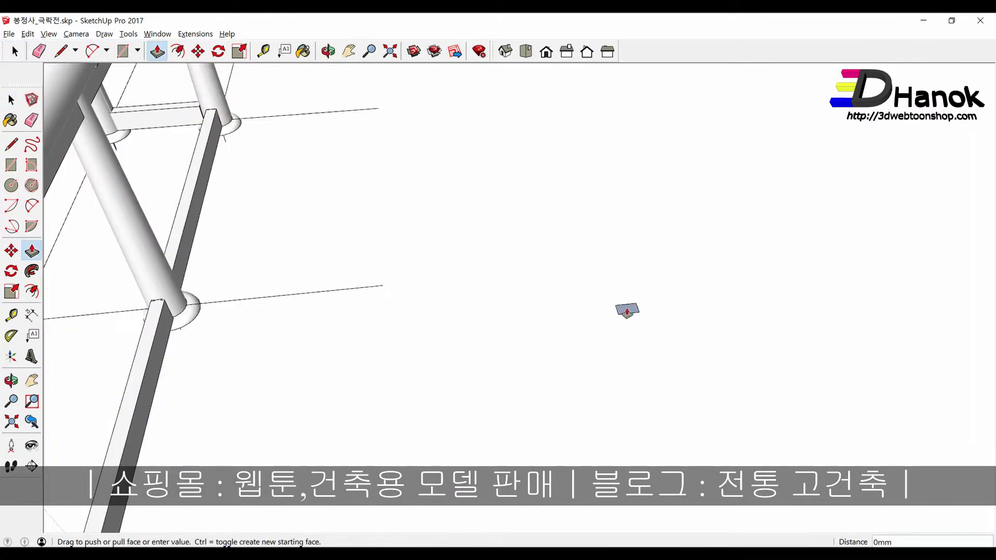
click(627, 310)
click(642, 246)
key(space)
Step: Make the whole box a new component and pick its base point for moving
triple_click(641, 244)
right_click(641, 244)
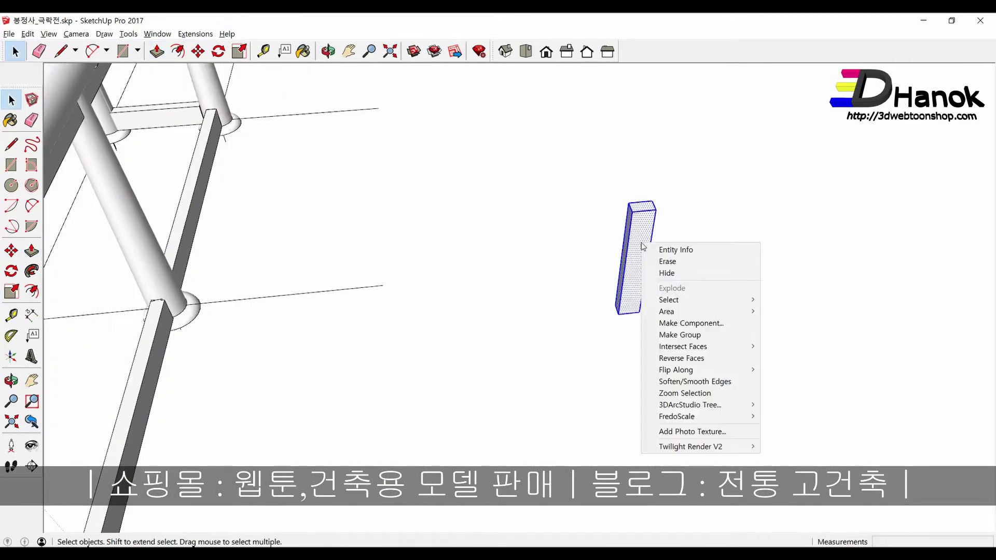
click(683, 324)
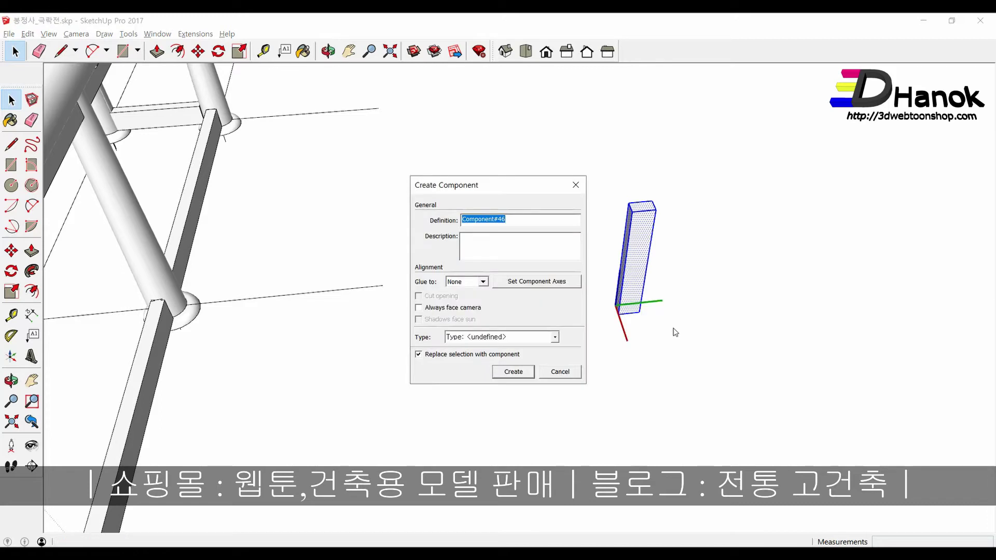
click(521, 375)
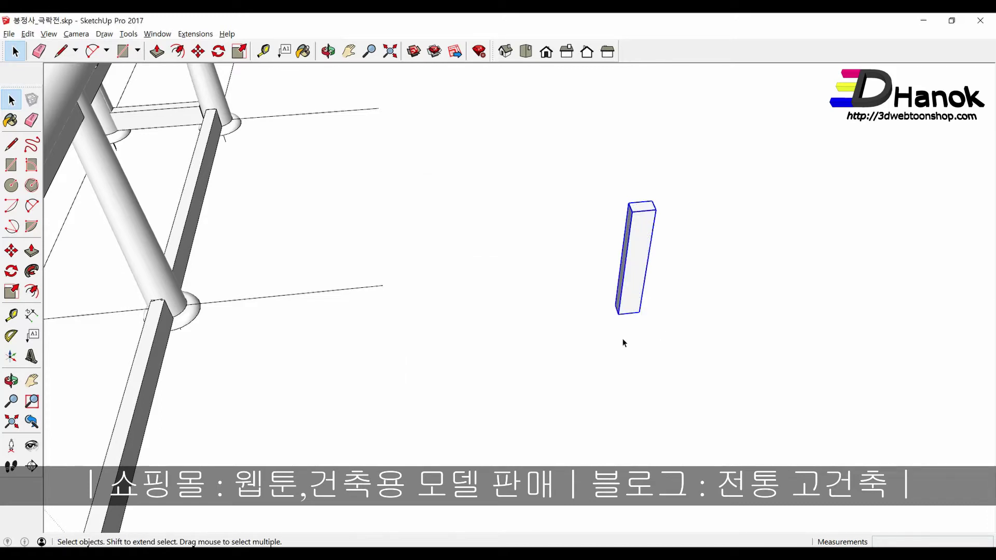
key(m)
click(618, 316)
scroll(675, 338, down, 5)
Step: Place the new component on top of the bracket
scroll(768, 369, down, 5)
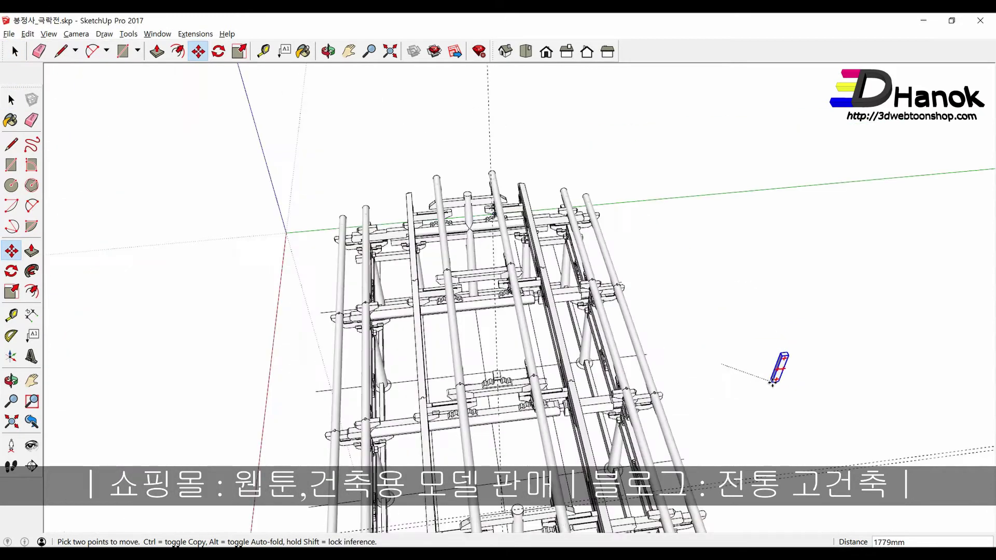
scroll(496, 374, up, 5)
scroll(496, 374, up, 3)
scroll(496, 375, up, 2)
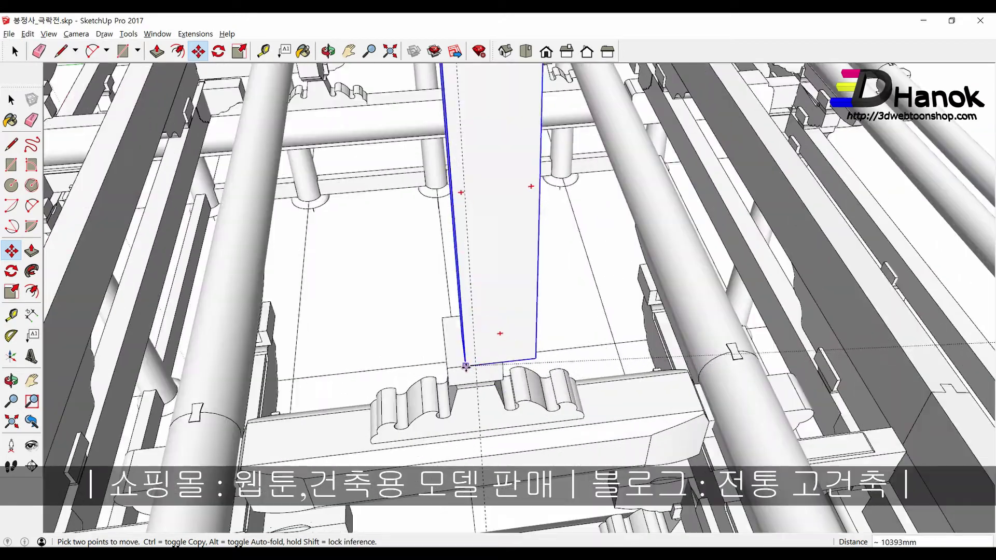
click(447, 365)
mouse_move(447, 365)
middle_down()
mouse_move(612, 366)
mouse_move(498, 348)
middle_up()
scroll(612, 366, down, 3)
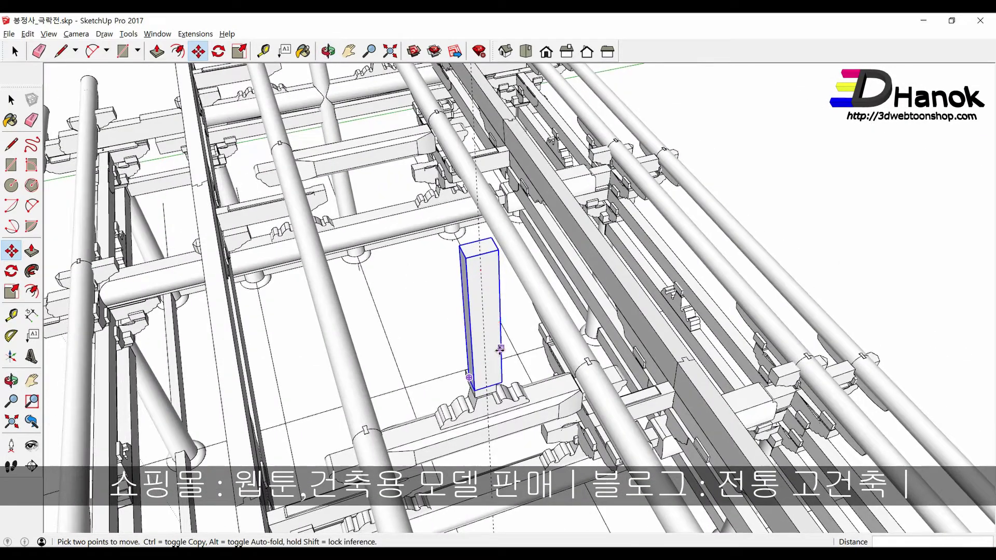
Step: Rotate the block 90° twice so it lies horizontally
key(q)
click(485, 343)
click(482, 294)
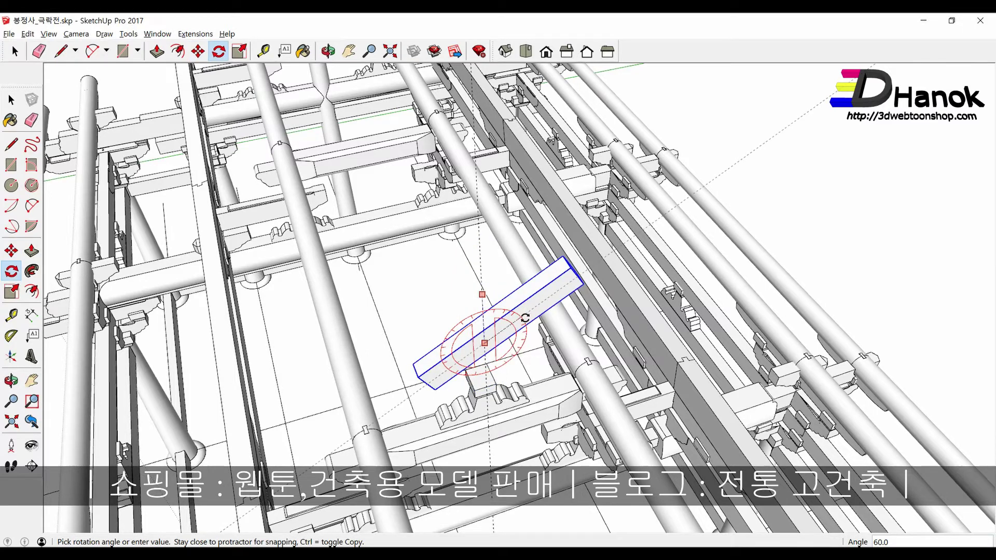
key(Return)
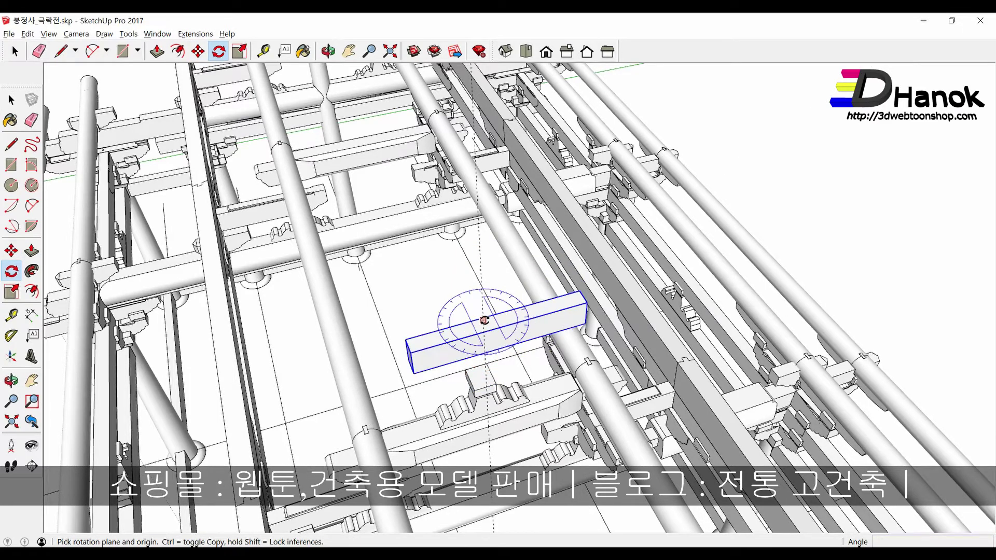
click(484, 320)
click(528, 333)
text(9)
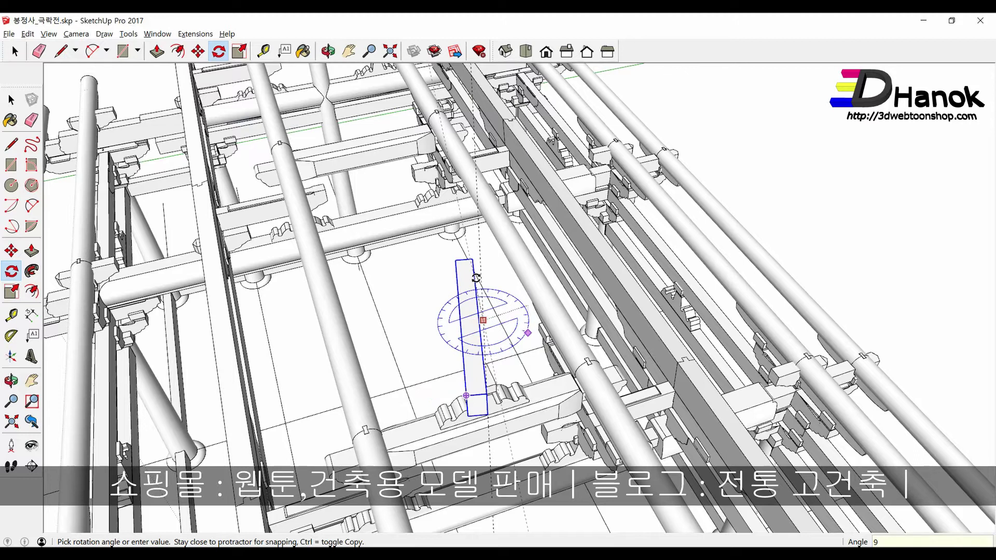
text(0)
key(Return)
Step: Move the block down onto the bracket
middle_drag(475, 278, 464, 254)
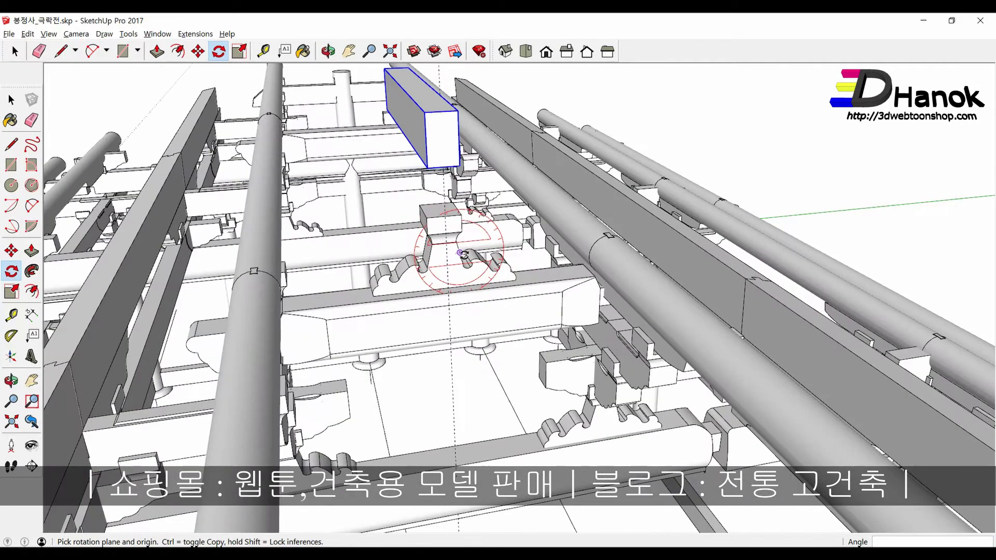
key(m)
click(445, 167)
click(451, 207)
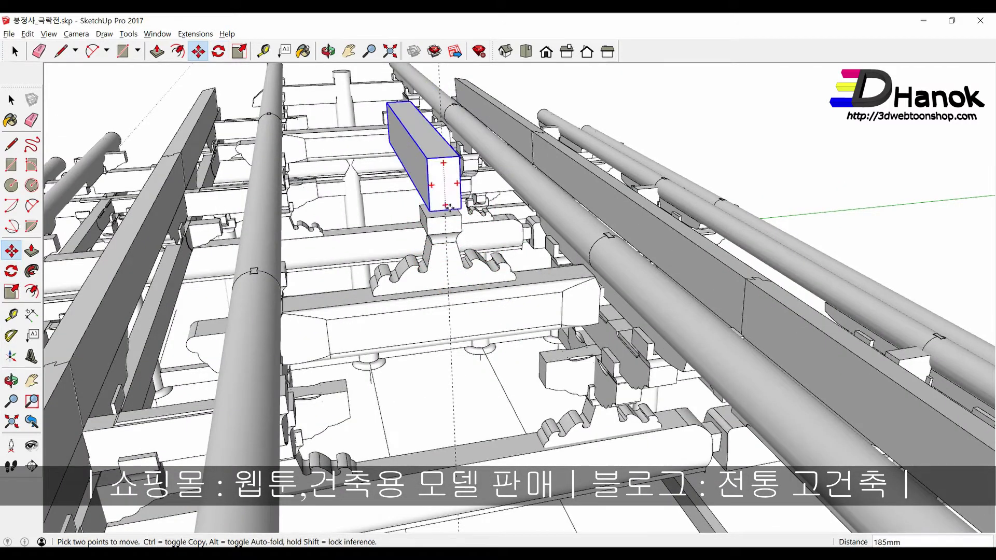
middle_drag(450, 206, 436, 199)
scroll(433, 198, up, 5)
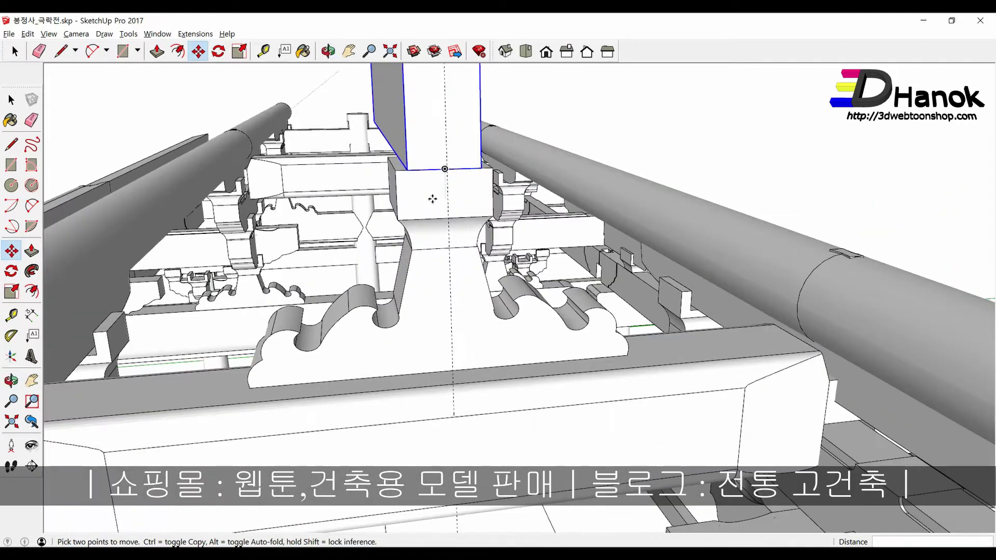
click(408, 169)
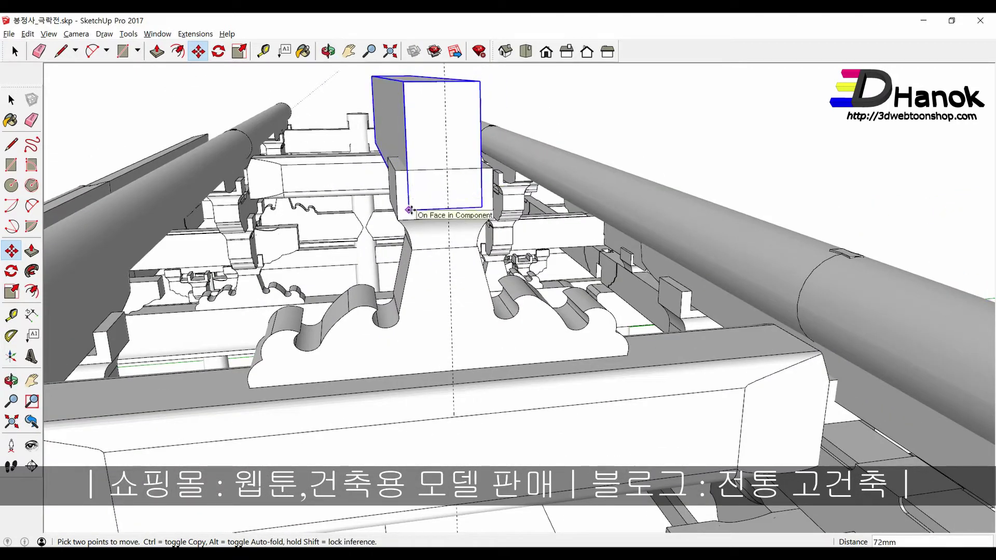
Step: Recheck the PDF section drawing and return to the model
key(alt+Tab)
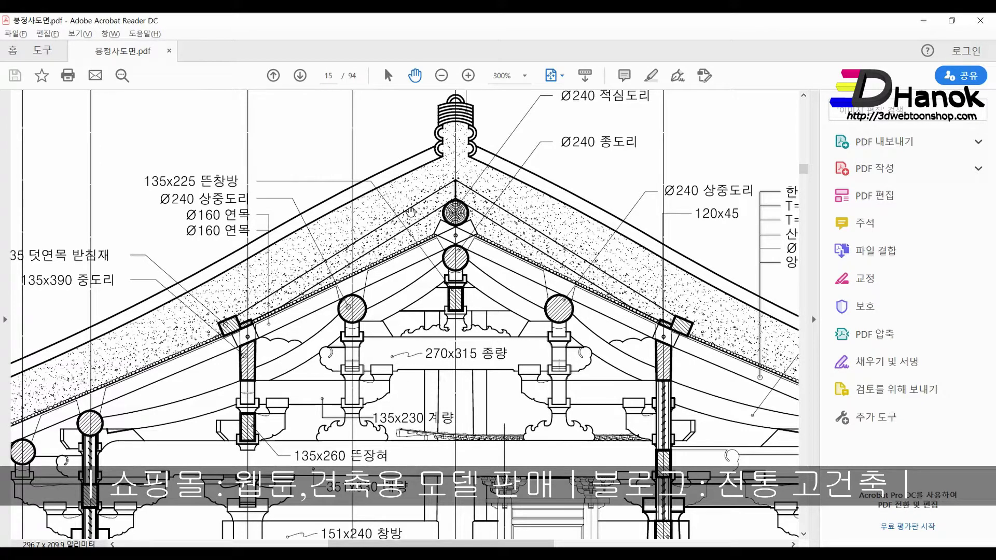
key(alt+Tab)
mouse_move(410, 212)
middle_down()
mouse_move(448, 259)
mouse_move(540, 306)
mouse_move(550, 290)
middle_up()
scroll(540, 307, down, 3)
scroll(553, 288, down, 3)
Step: Move the beam so its end corner sits flush with the bracket corner
scroll(555, 285, down, 2)
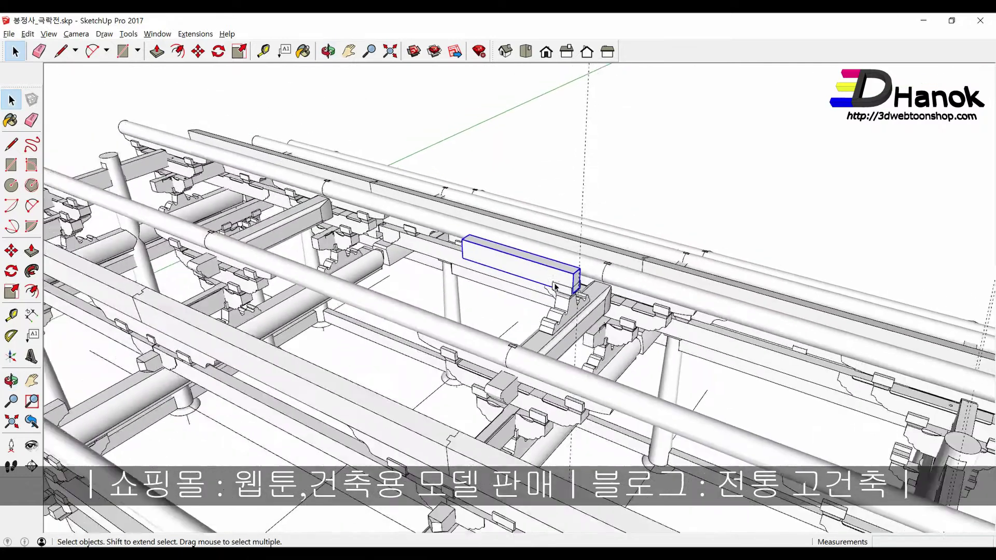
scroll(555, 285, up, 2)
scroll(610, 293, up, 3)
scroll(611, 296, up, 3)
middle_drag(611, 296, 613, 300)
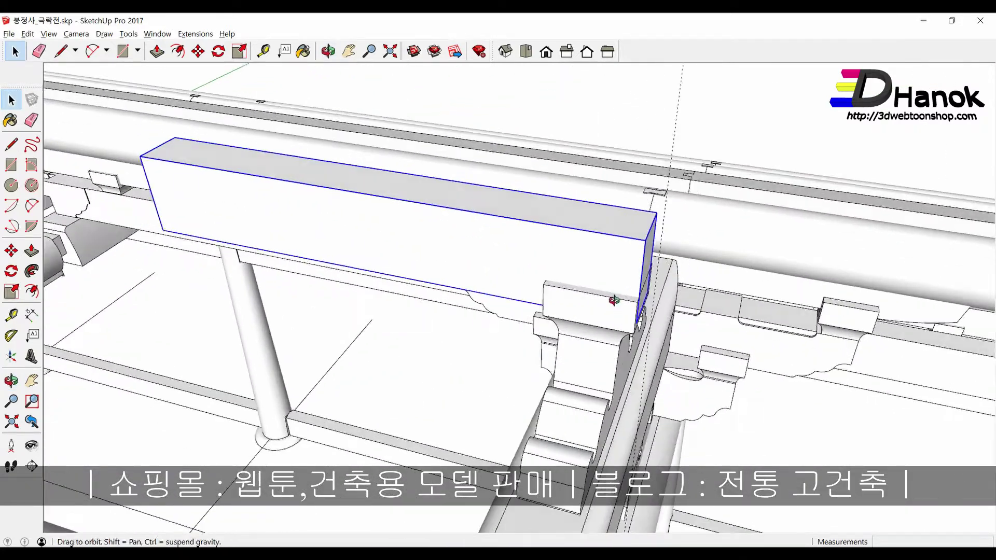
scroll(622, 306, up, 3)
key(m)
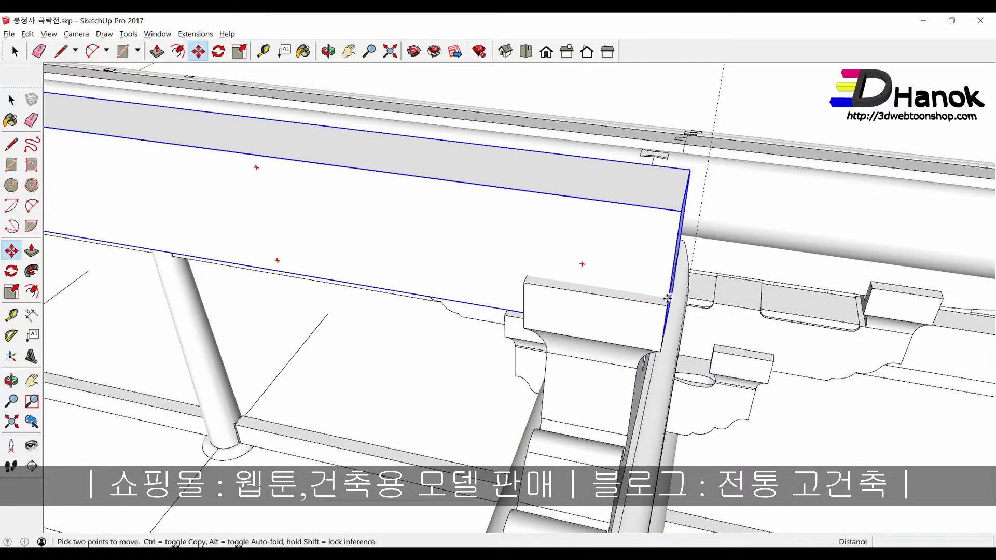
click(667, 299)
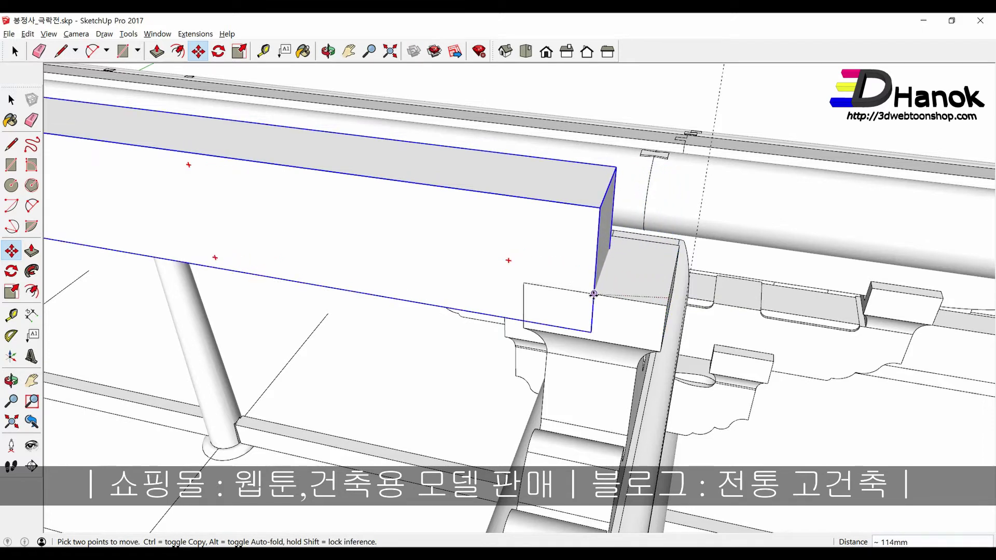
click(596, 286)
key(space)
Step: Inside the beam group, Push/Pull its end about 2900mm along the purlin
scroll(571, 325, down, 3)
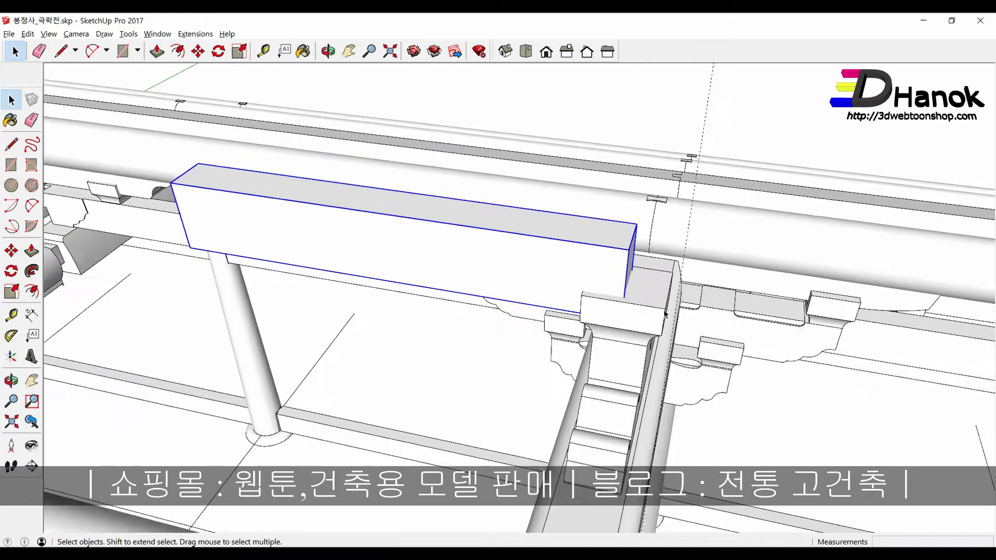
scroll(571, 325, down, 3)
scroll(570, 325, down, 3)
middle_drag(571, 325, 632, 260)
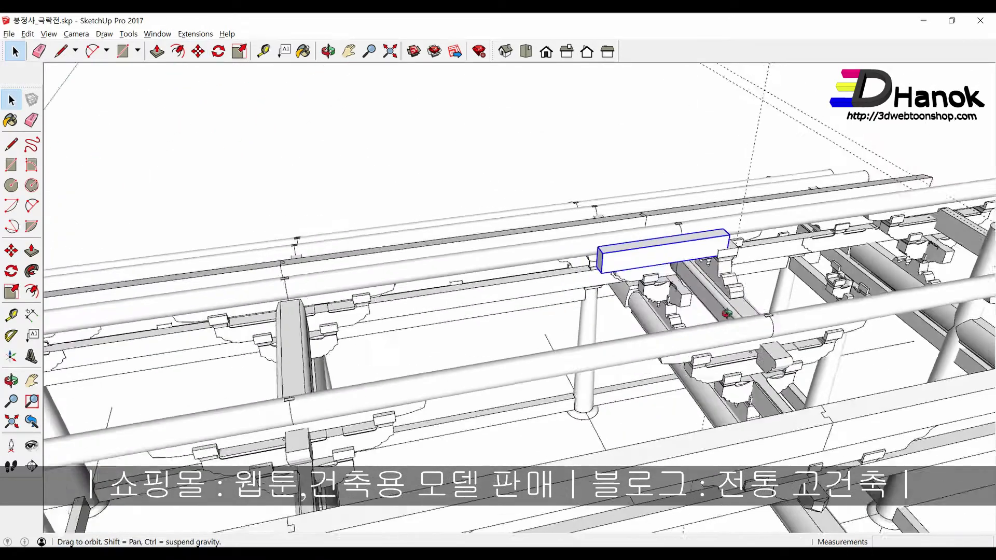
double_click(632, 261)
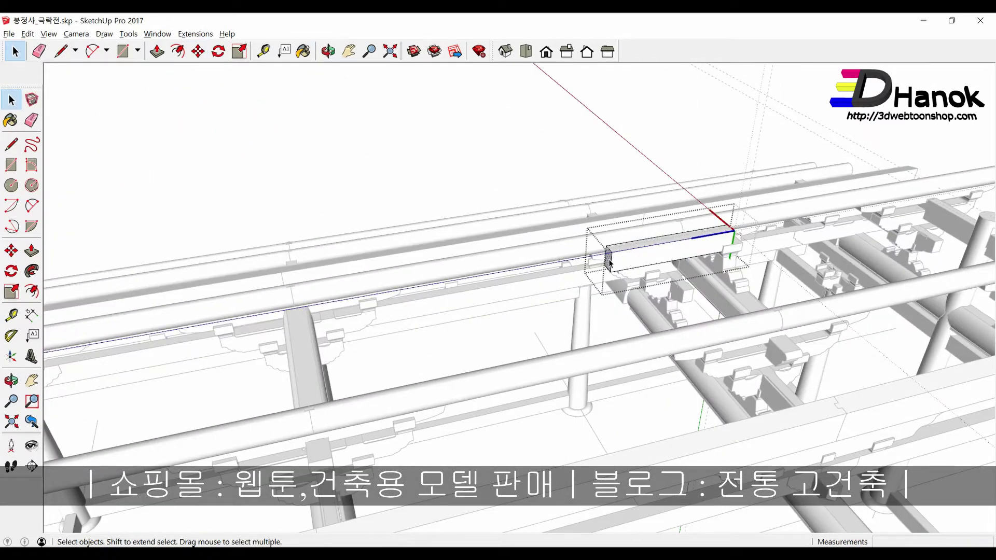
key(p)
drag(610, 263, 385, 420)
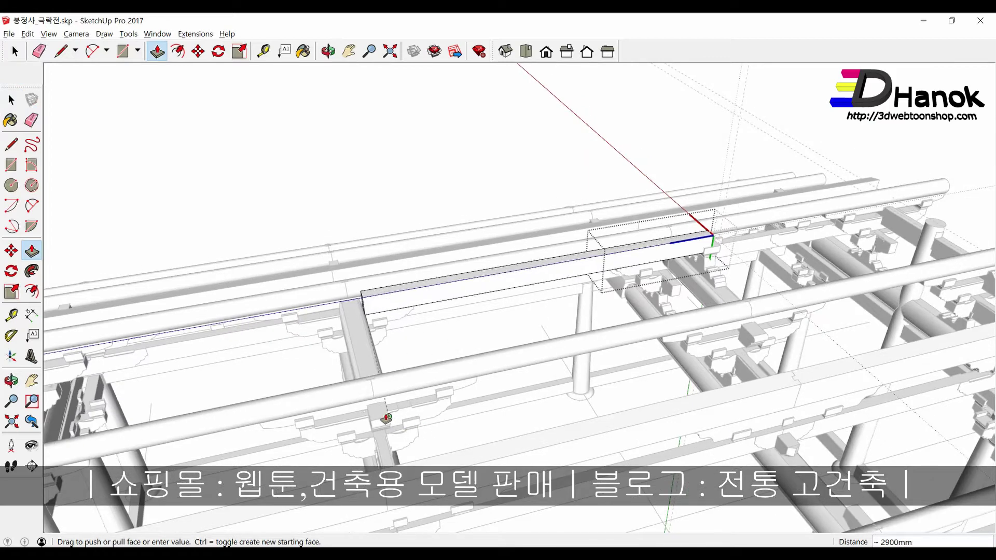
key(space)
click(429, 189)
mouse_move(429, 189)
middle_down()
mouse_move(417, 314)
mouse_move(542, 265)
mouse_move(415, 311)
middle_up()
scroll(417, 315, up, 3)
scroll(417, 314, up, 2)
Step: In the bracket group, intersect the inner block's side face with the model
scroll(395, 335, up, 3)
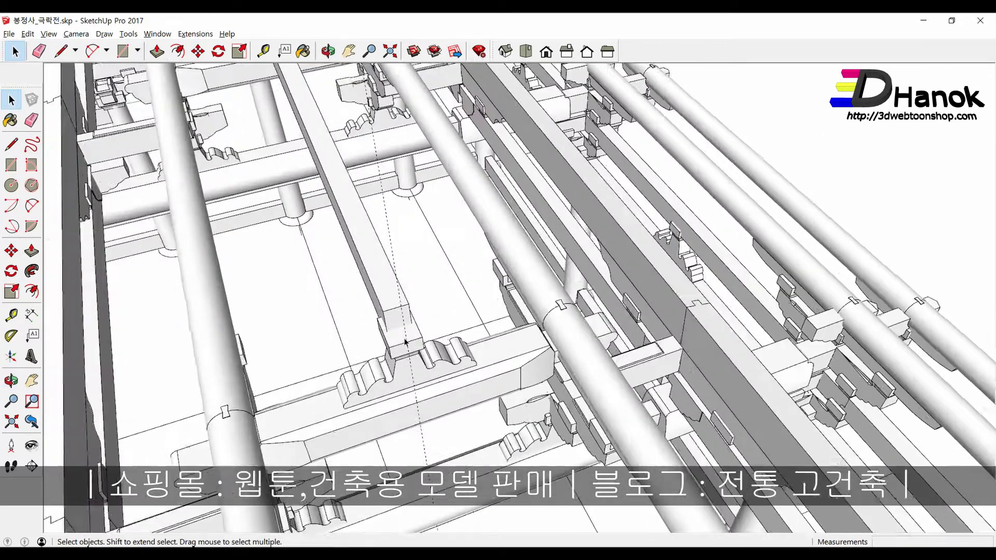
scroll(395, 335, up, 3)
double_click(401, 329)
click(400, 329)
scroll(401, 329, up, 3)
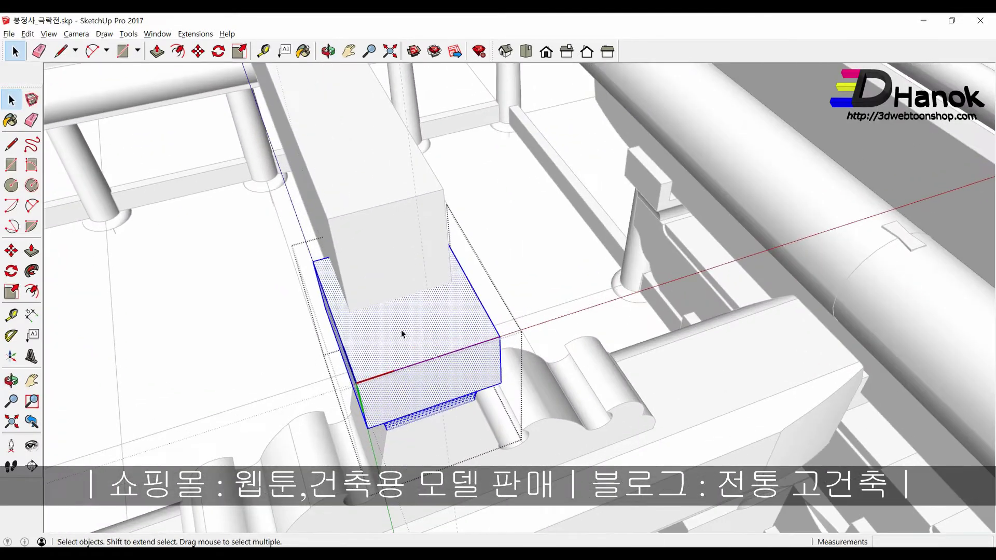
mouse_move(391, 328)
middle_down()
mouse_move(414, 316)
mouse_move(620, 288)
middle_up()
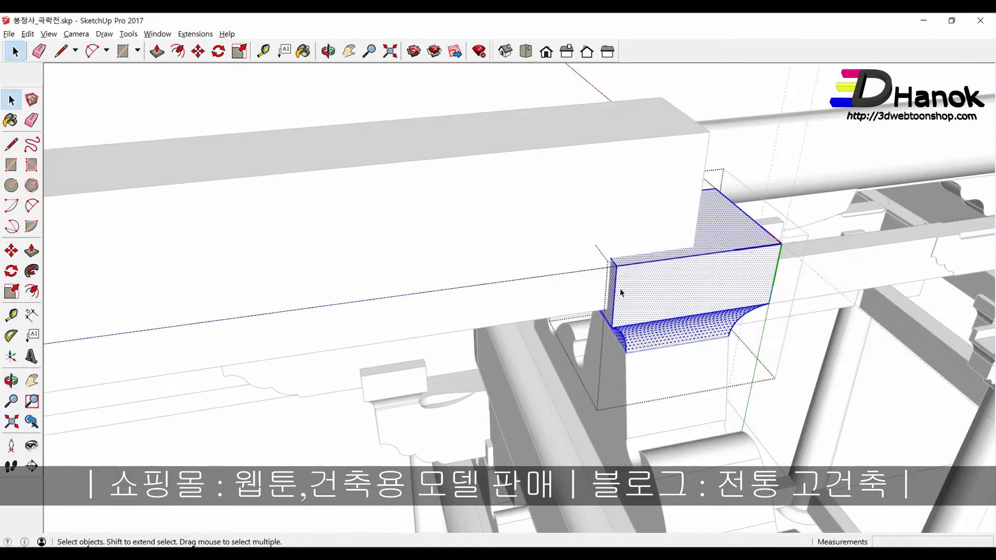
scroll(677, 260, up, 3)
right_click(653, 248)
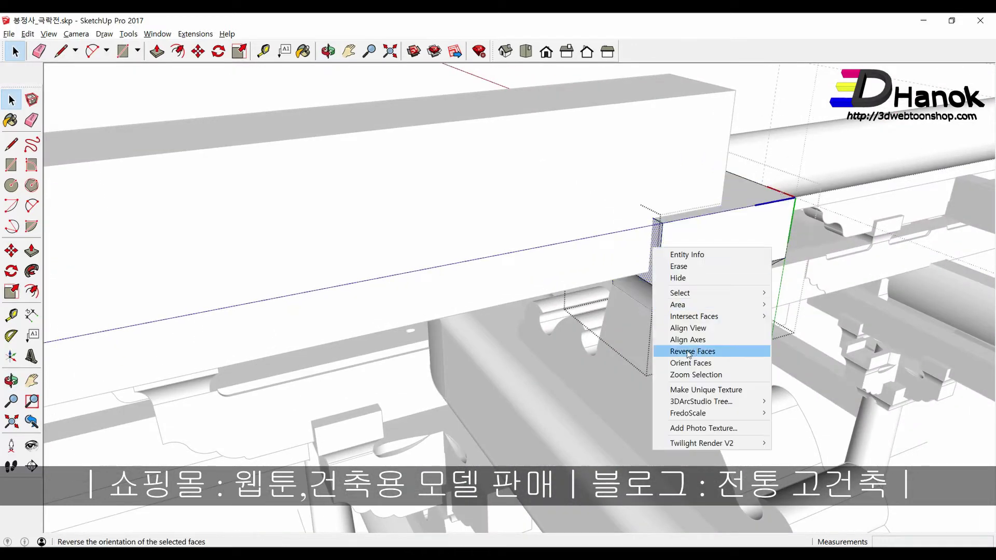
mouse_move(693, 316)
click(804, 316)
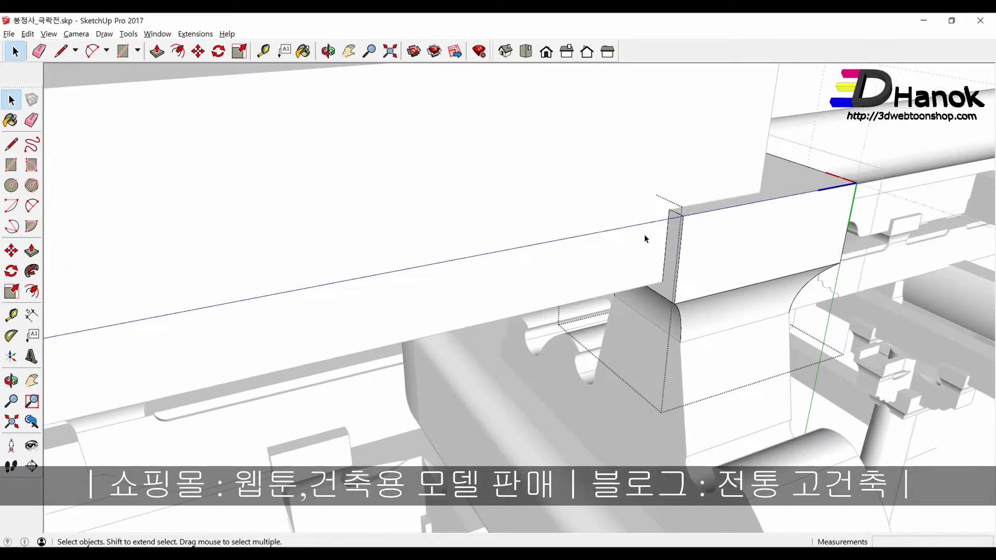
scroll(655, 229, up, 2)
Step: Push/Pull the block's side face inward and check it in the frame
key(p)
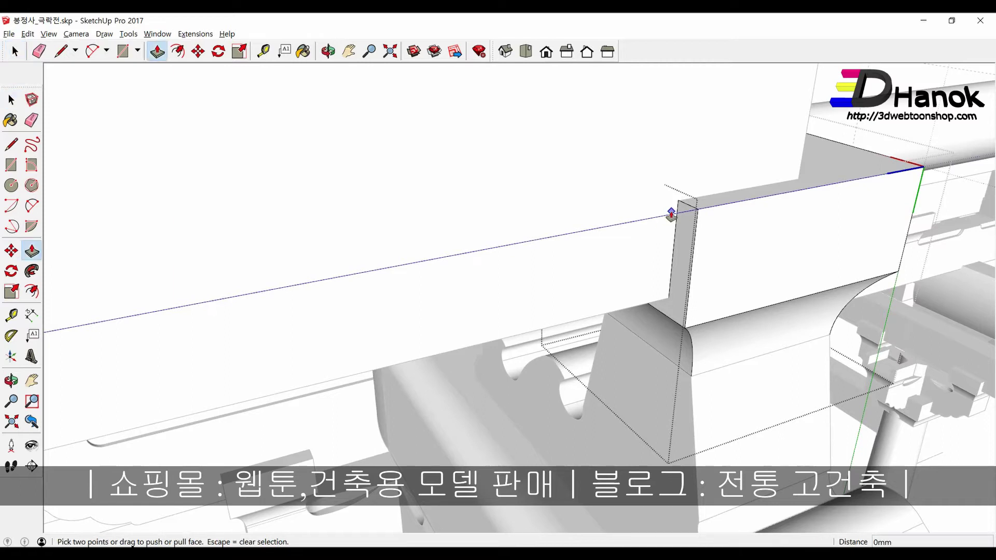
click(671, 215)
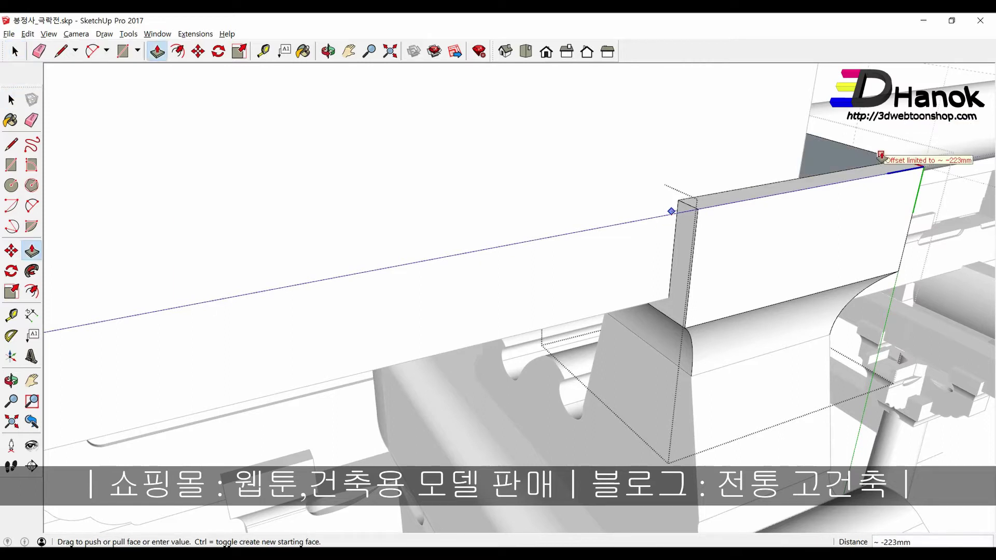
middle_drag(778, 213, 526, 304)
key(space)
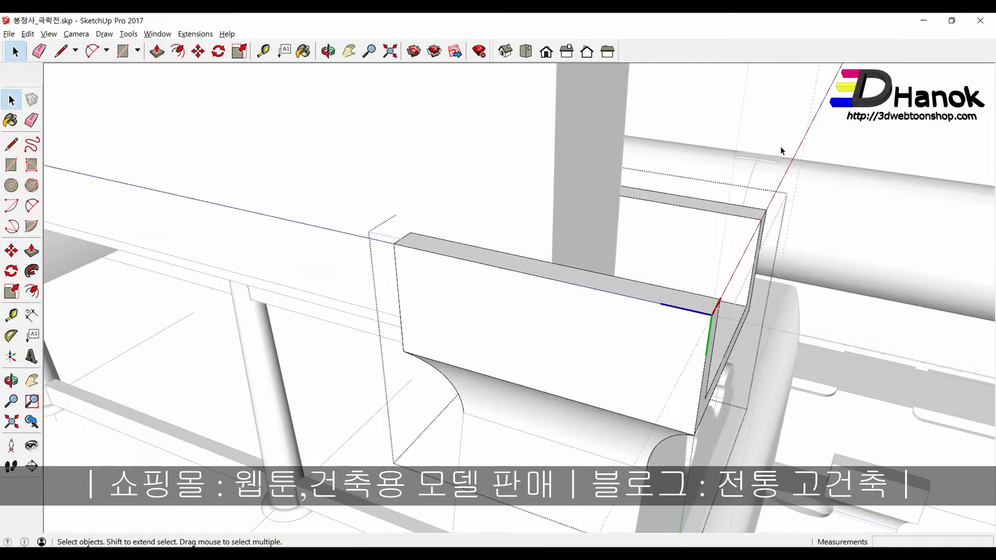
scroll(709, 220, up, 2)
scroll(709, 220, down, 3)
scroll(670, 232, down, 3)
middle_drag(666, 236, 693, 293)
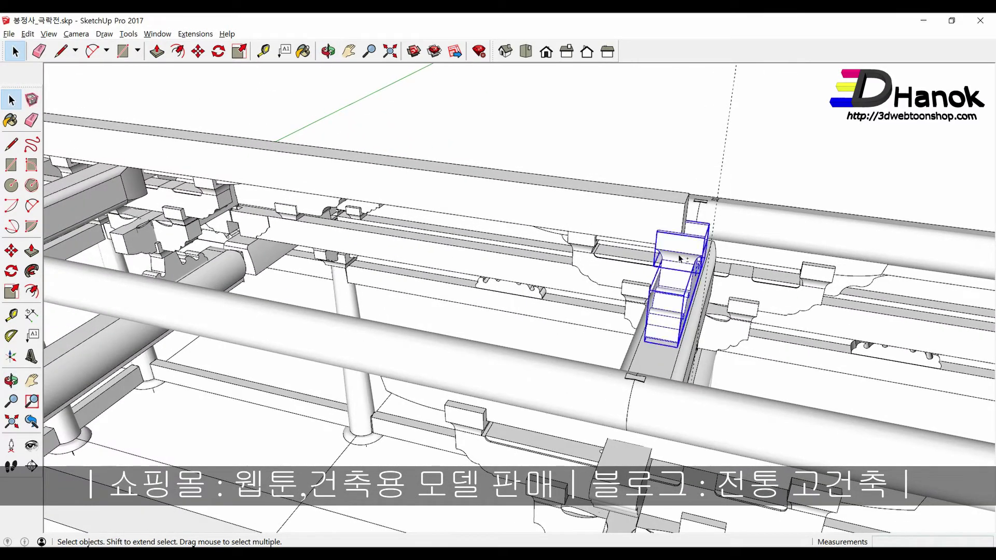
Step: Orbit to view the whole frame and start copying the bracket block, then cancel
scroll(679, 257, down, 2)
scroll(690, 233, down, 3)
scroll(700, 213, down, 2)
scroll(707, 199, down, 2)
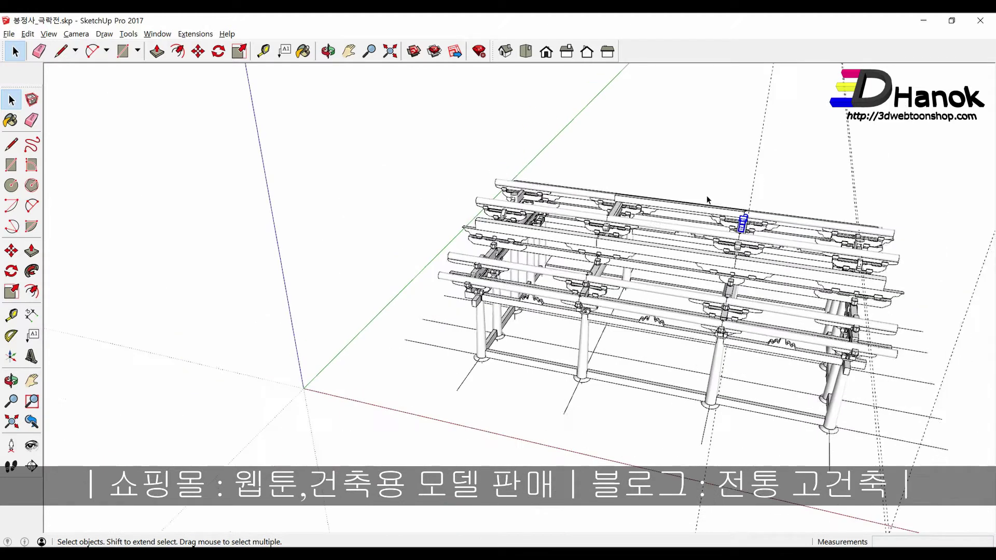
middle_drag(707, 200, 726, 436)
key(m)
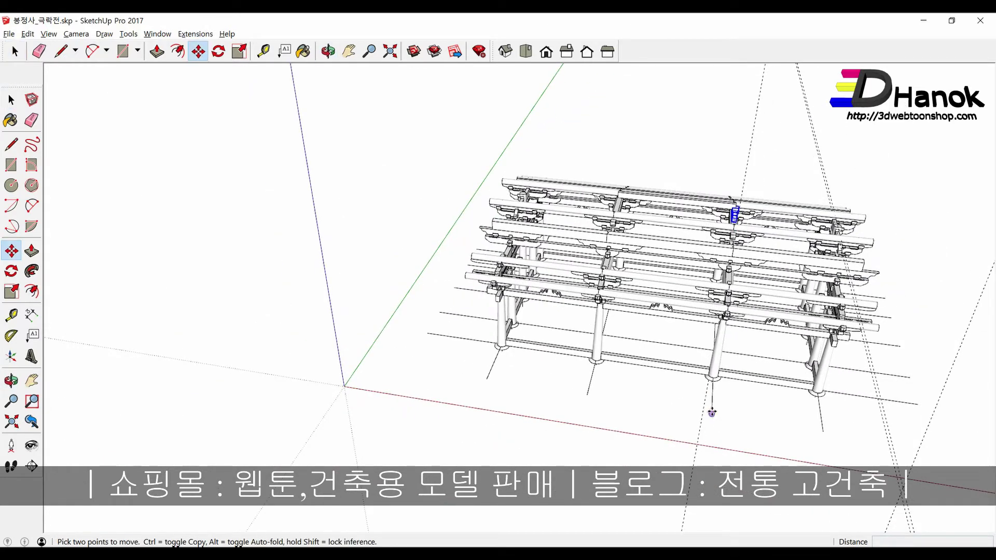
click(712, 414)
key(ctrl)
key(Escape)
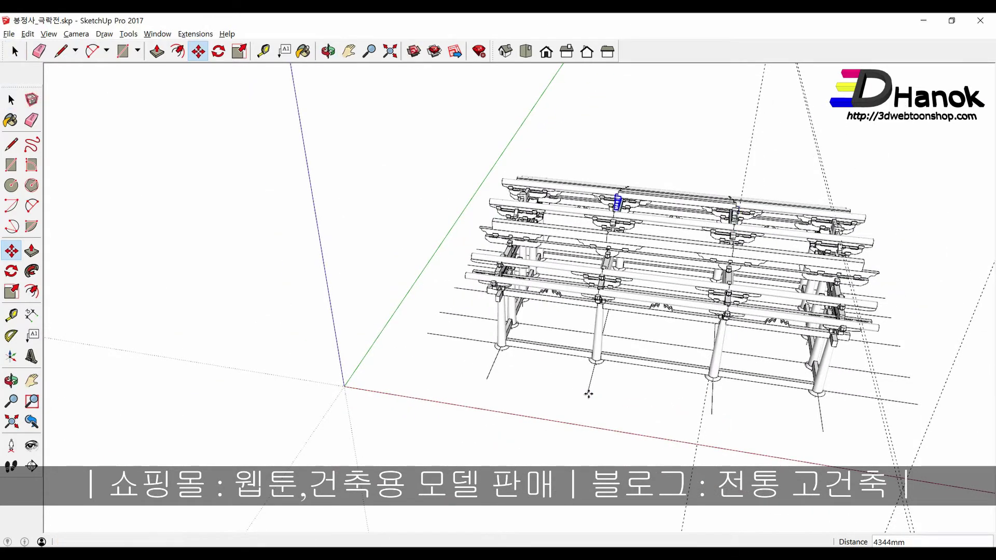
key(space)
Step: Zoom in on the frame and select the bracket block on the beam
mouse_move(589, 395)
middle_down()
mouse_move(655, 254)
mouse_move(649, 280)
middle_up()
scroll(655, 254, up, 3)
scroll(655, 254, up, 2)
scroll(648, 280, up, 3)
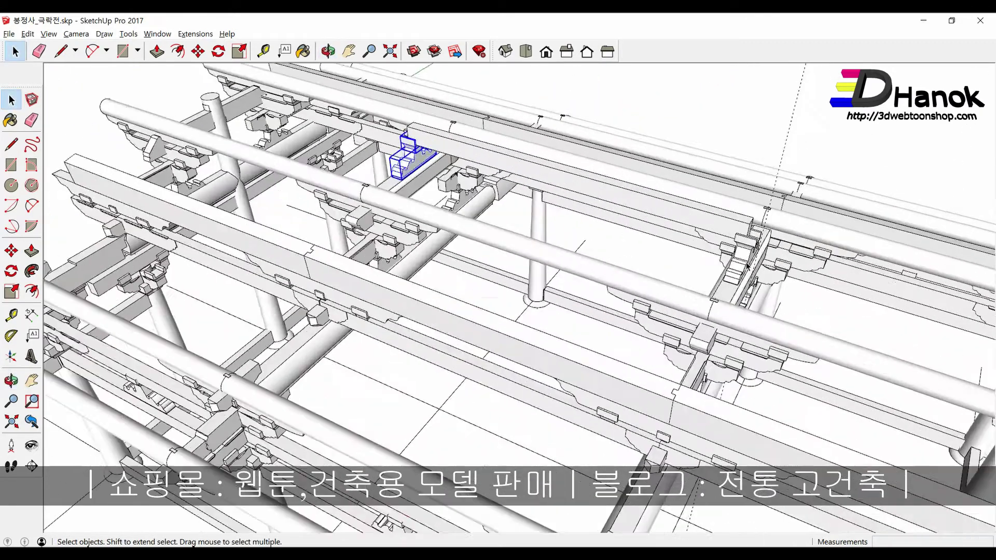
scroll(748, 264, up, 2)
click(743, 241)
middle_drag(744, 241, 759, 230)
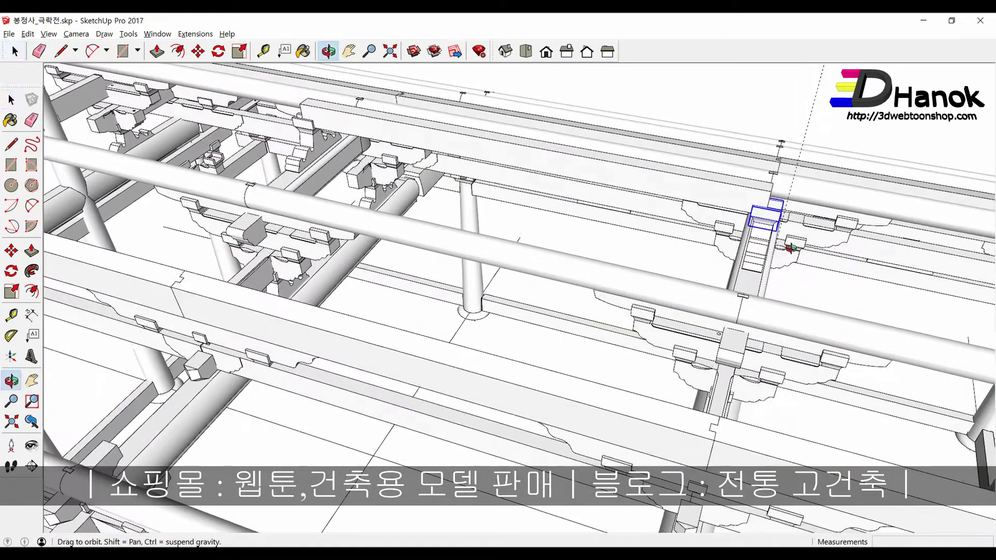
scroll(759, 230, up, 2)
scroll(758, 230, up, 2)
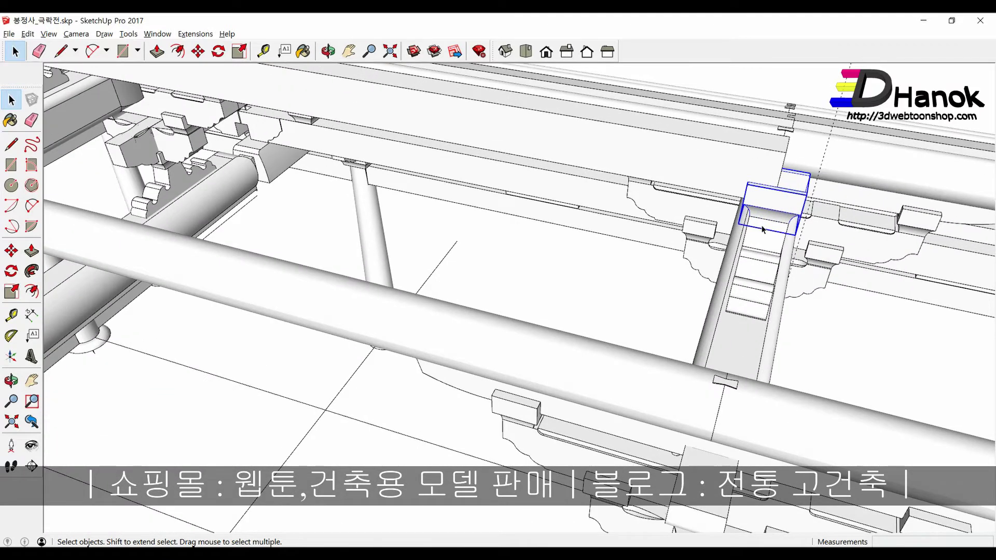
Step: Copy the bracket block onto the beam end above the next post
key(m)
scroll(769, 218, up, 2)
scroll(771, 214, up, 2)
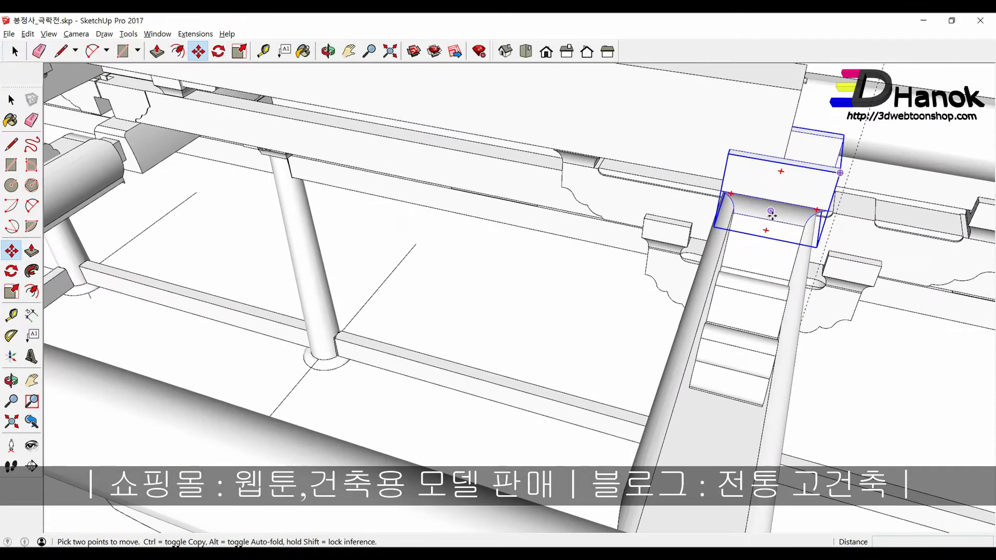
click(804, 226)
key(ctrl)
mouse_move(805, 227)
middle_down()
mouse_move(800, 124)
mouse_move(743, 196)
middle_up()
click(803, 125)
scroll(803, 126, down, 3)
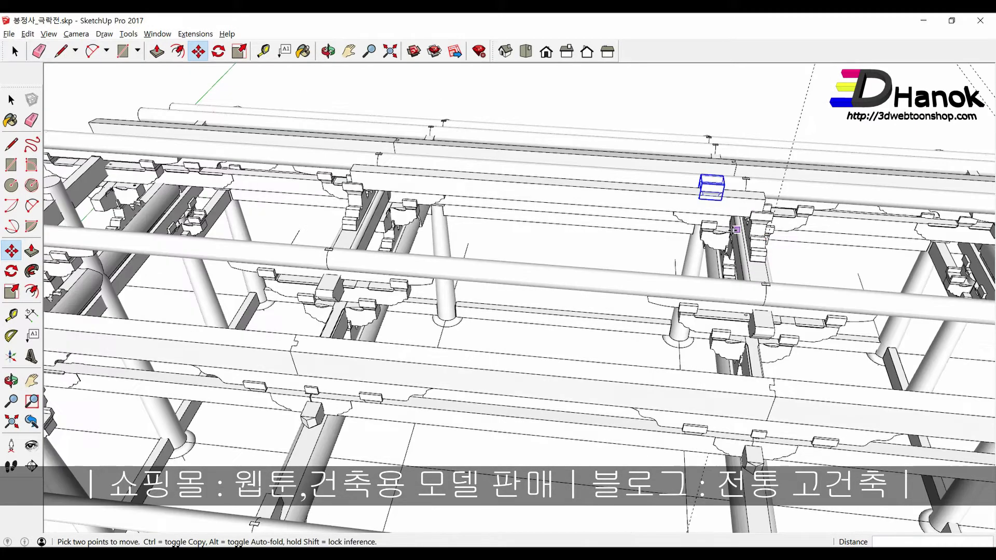
Step: Abandon an extra move and undo/redo so the block stays at the beam end
middle_drag(680, 193, 664, 309)
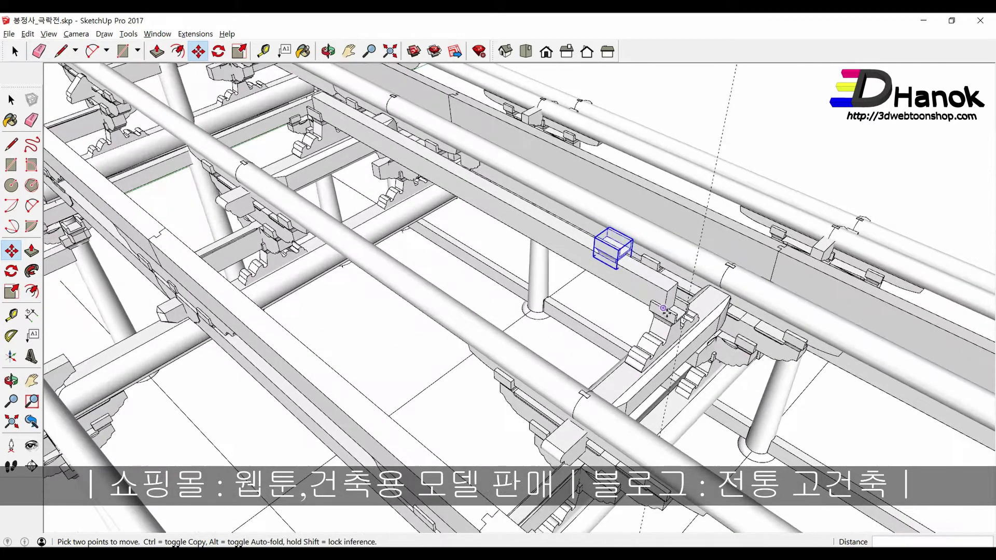
scroll(664, 310, up, 2)
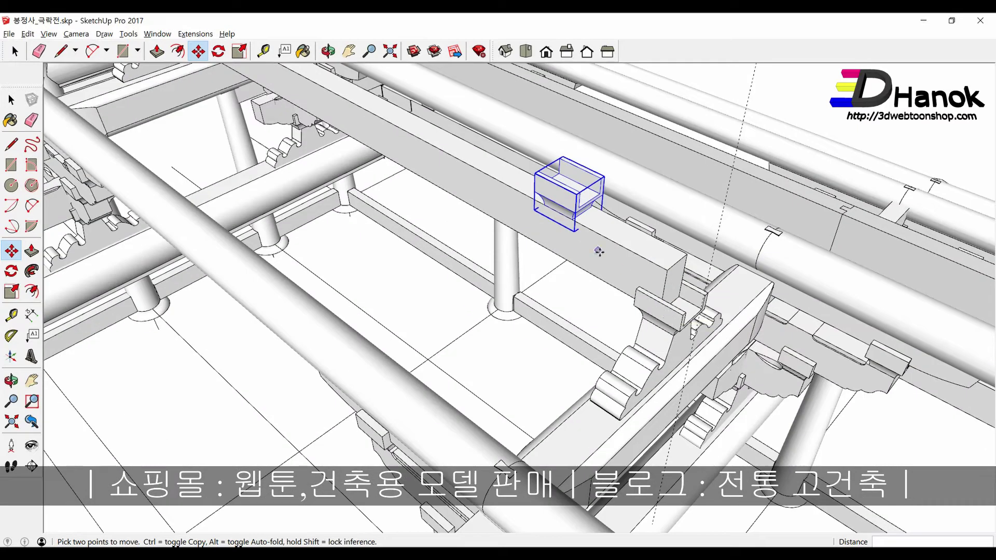
click(571, 219)
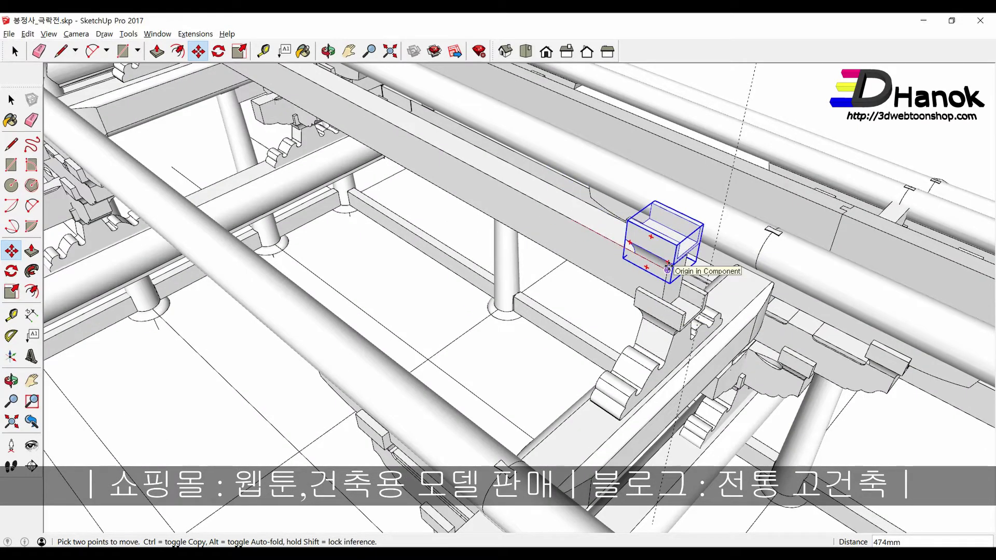
key(space)
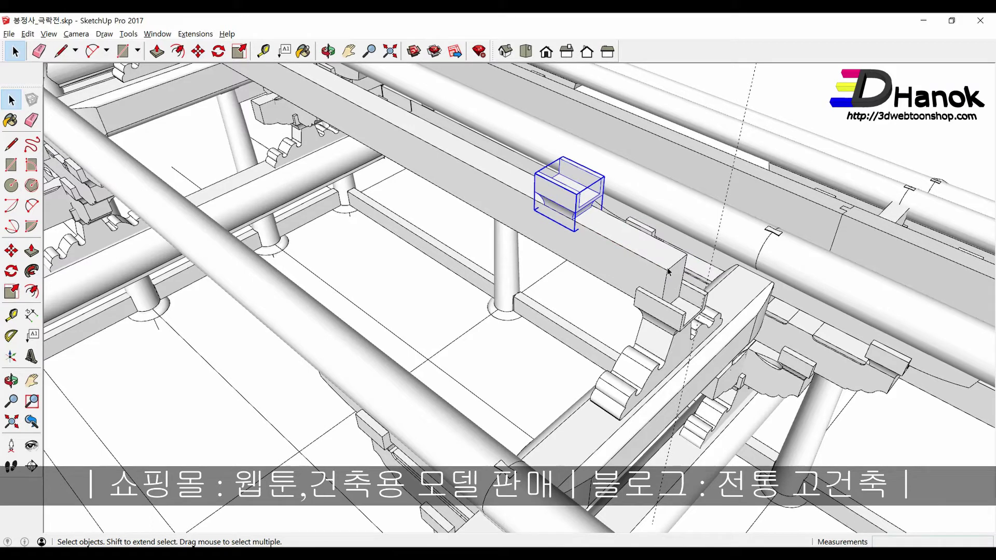
key(ctrl+z)
key(ctrl+z)
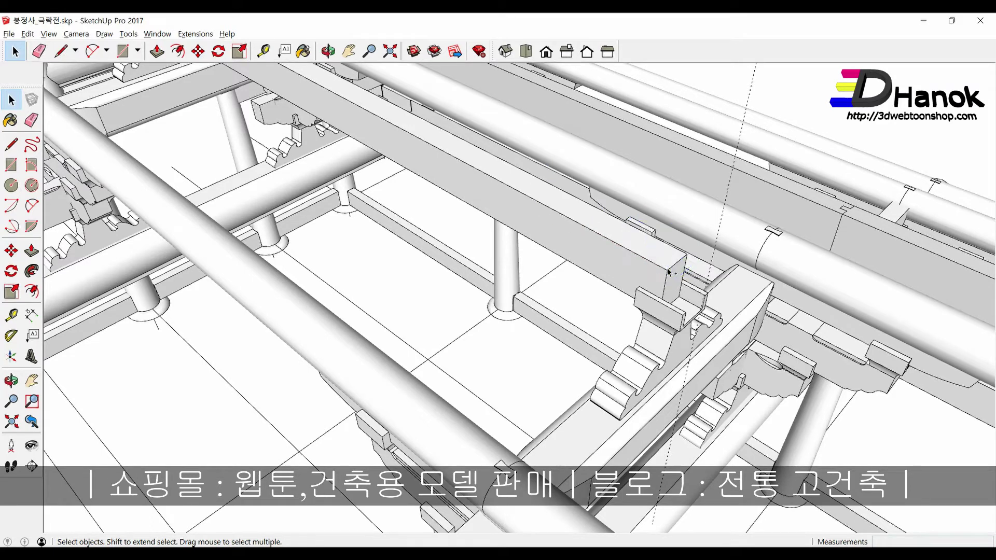
key(ctrl+y)
middle_drag(662, 359, 605, 329)
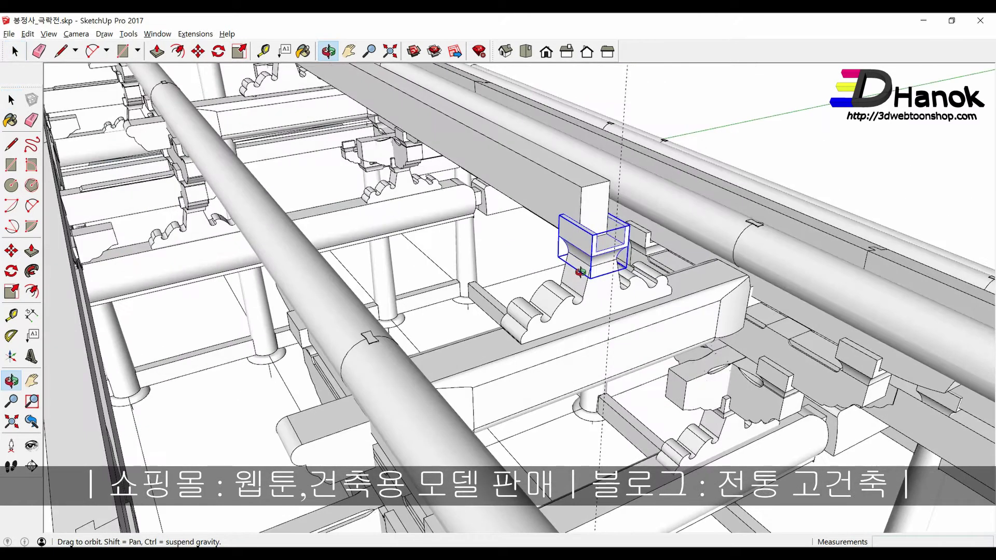
mouse_move(599, 287)
middle_down()
mouse_move(666, 275)
mouse_move(658, 204)
middle_up()
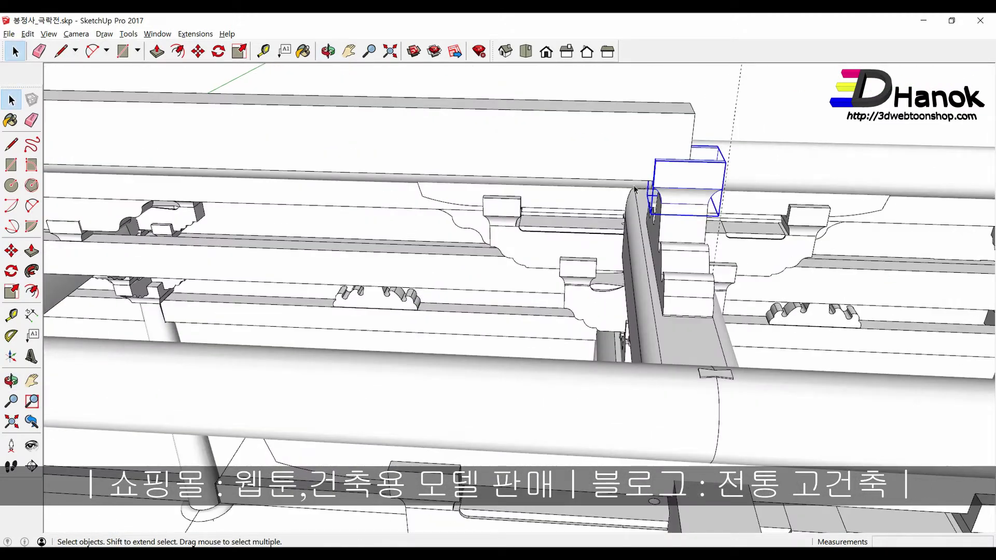
Step: Copy the bracket block up onto the upper beam and raise it to its final height
key(m)
click(597, 180)
key(ctrl)
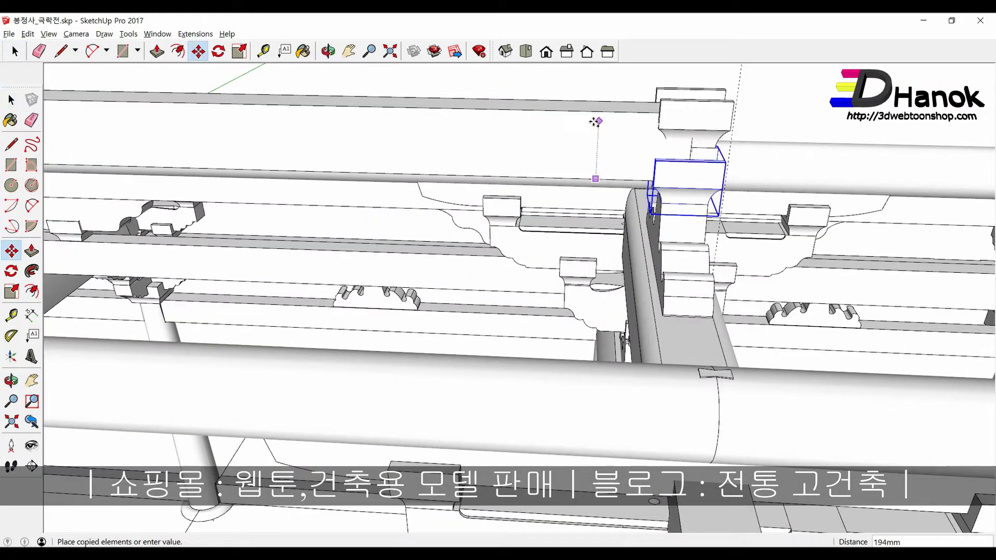
text(225)
click(595, 111)
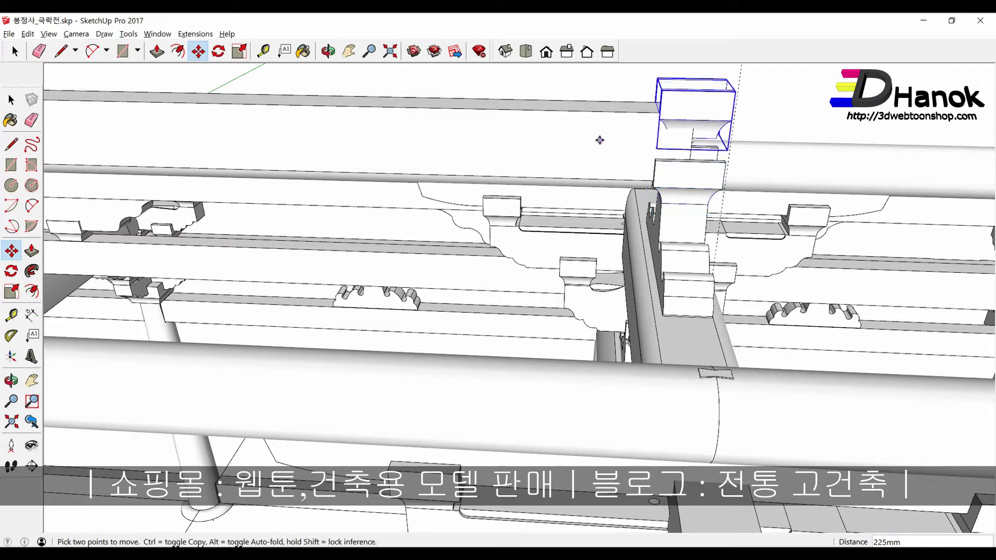
click(603, 150)
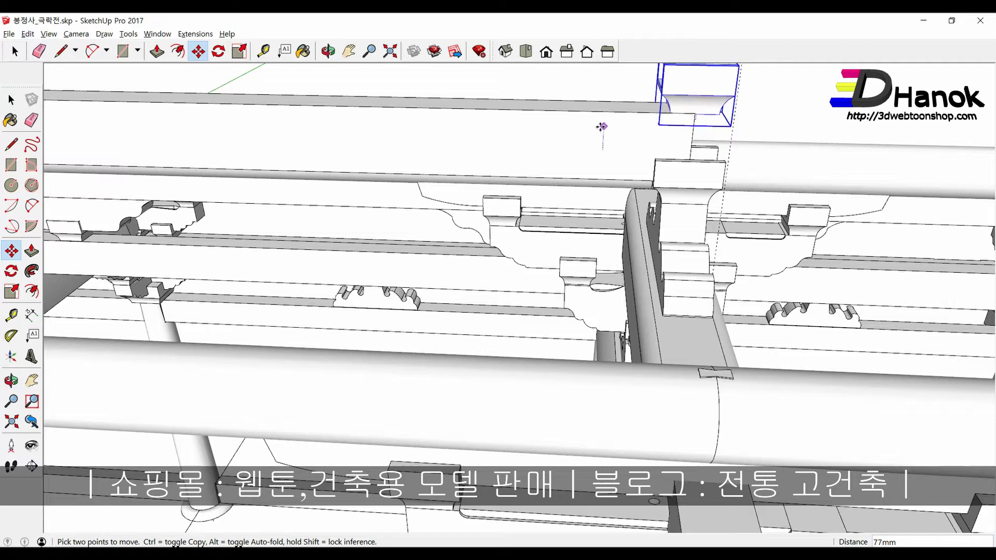
click(602, 125)
Step: Return to selecting and pick the bracket beam beneath the block
scroll(618, 249, down, 3)
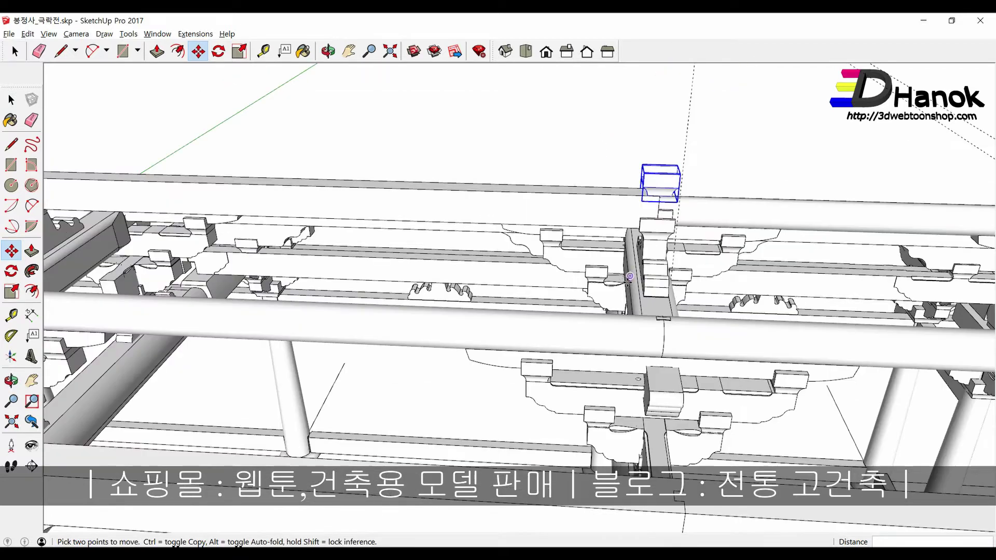
scroll(627, 280, down, 2)
key(space)
scroll(620, 284, down, 2)
scroll(615, 288, down, 2)
scroll(623, 293, up, 3)
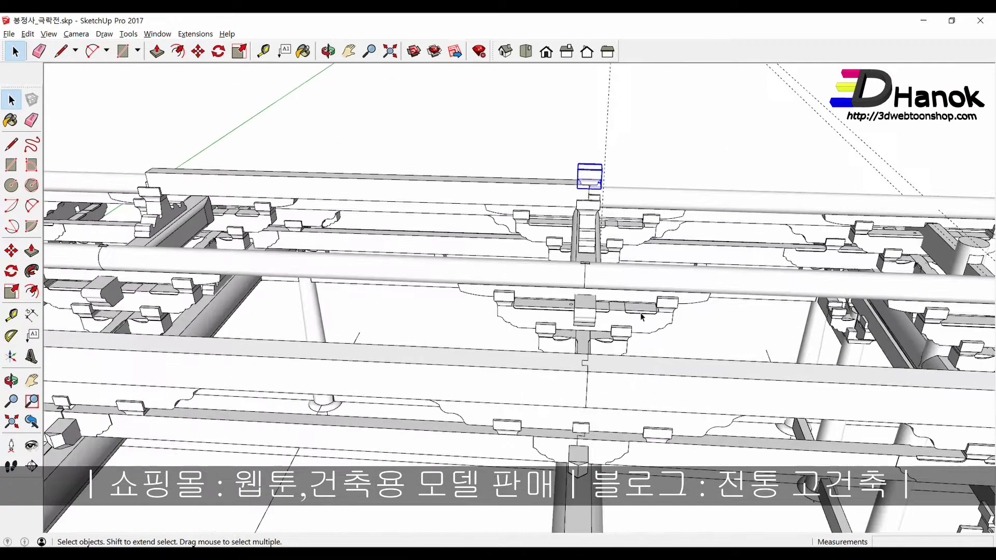
scroll(633, 302, up, 2)
click(633, 302)
scroll(633, 301, down, 3)
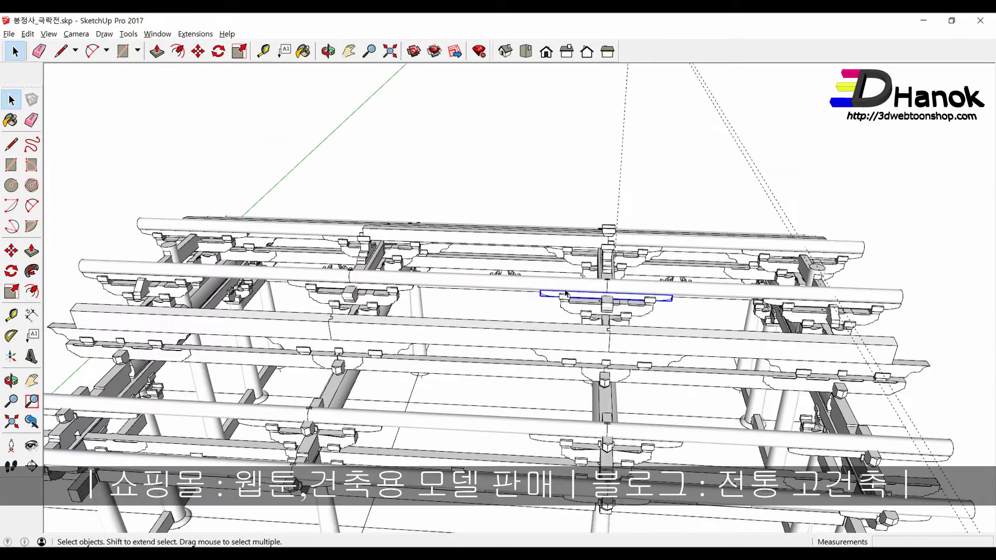
Step: Select the long purlin together with its neighbouring purlin segments
shift+click(610, 294)
shift+click(333, 278)
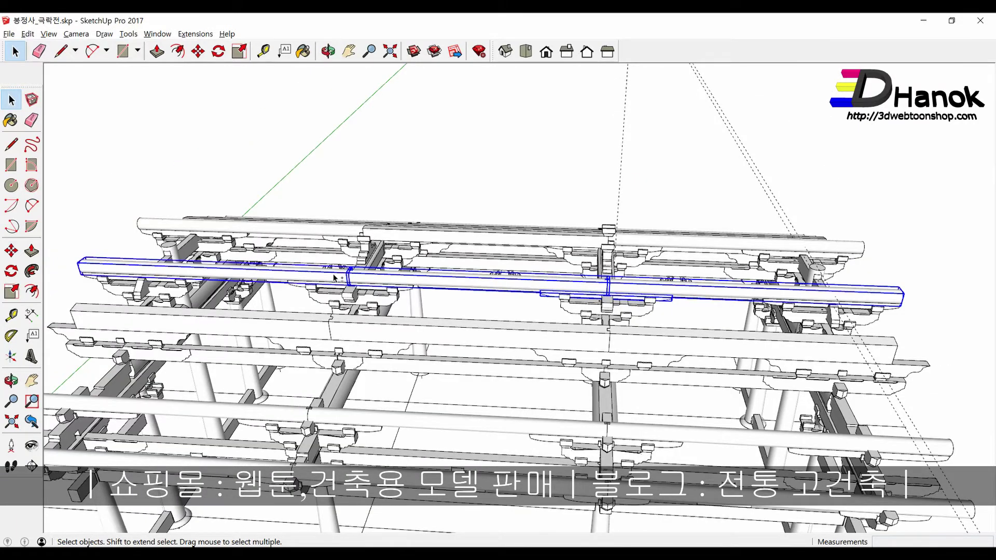
scroll(673, 316, up, 3)
scroll(673, 315, up, 1)
scroll(673, 316, up, 1)
scroll(673, 314, up, 1)
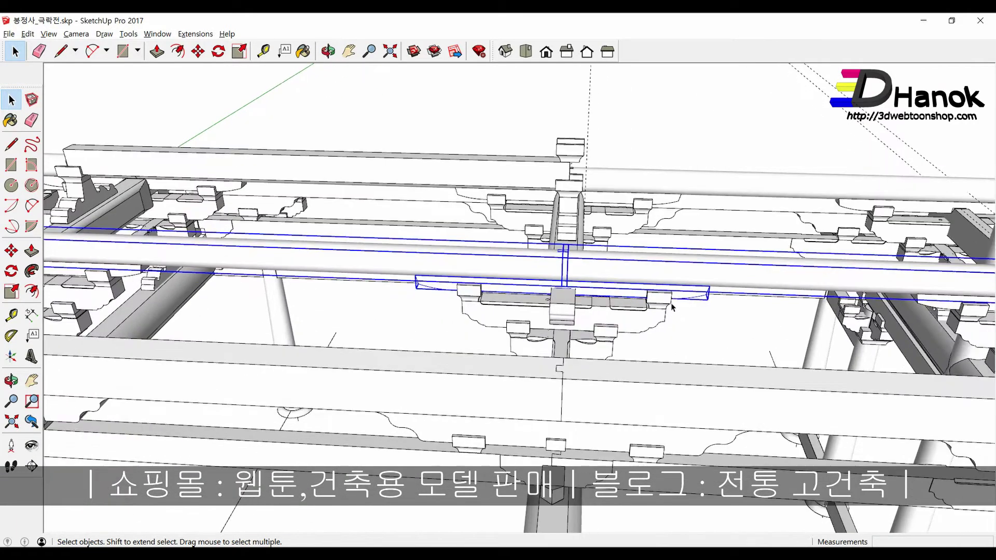
Step: Move the selected beams up to the upper roof level
key(m)
ctrl+click(670, 294)
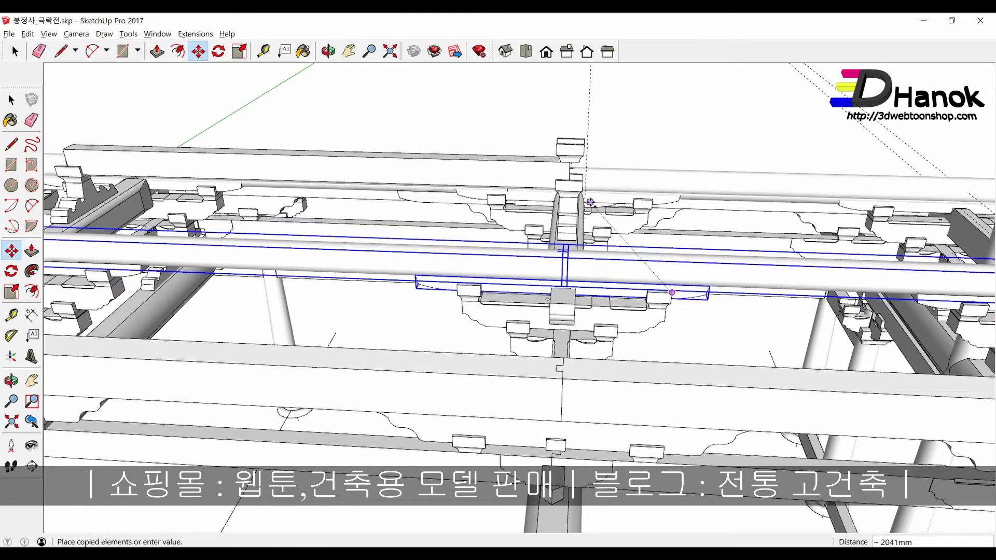
scroll(587, 194, up, 2)
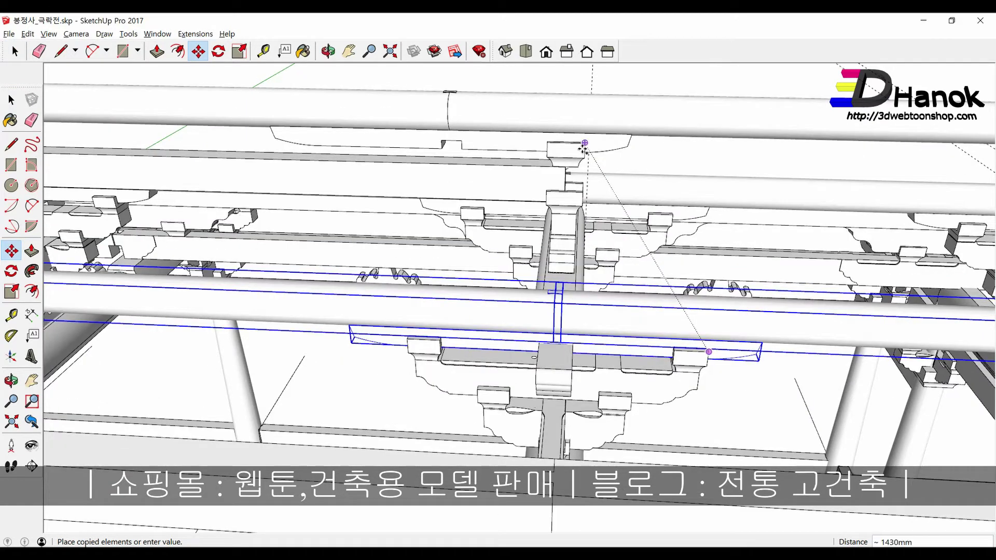
scroll(585, 147, down, 3)
click(584, 147)
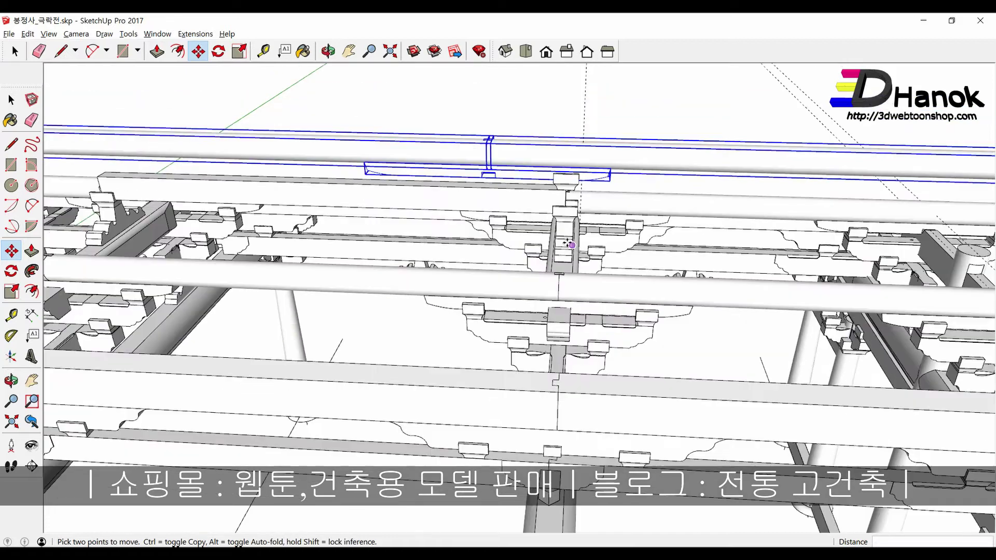
mouse_move(567, 222)
middle_down()
mouse_move(565, 251)
mouse_move(550, 243)
middle_up()
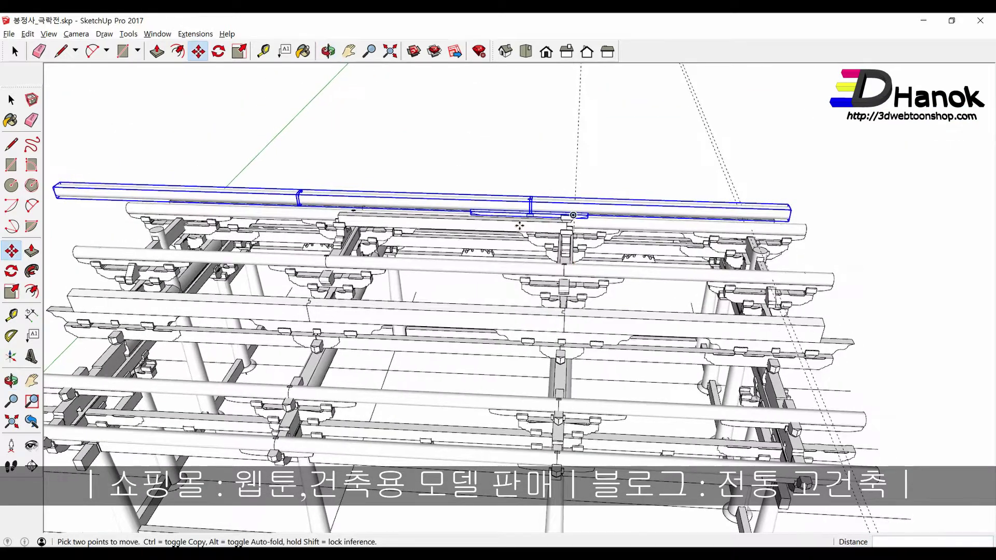
scroll(489, 223, up, 2)
scroll(490, 223, up, 2)
Step: Shift the curved plate sideways so it rests on the top beam
click(490, 223)
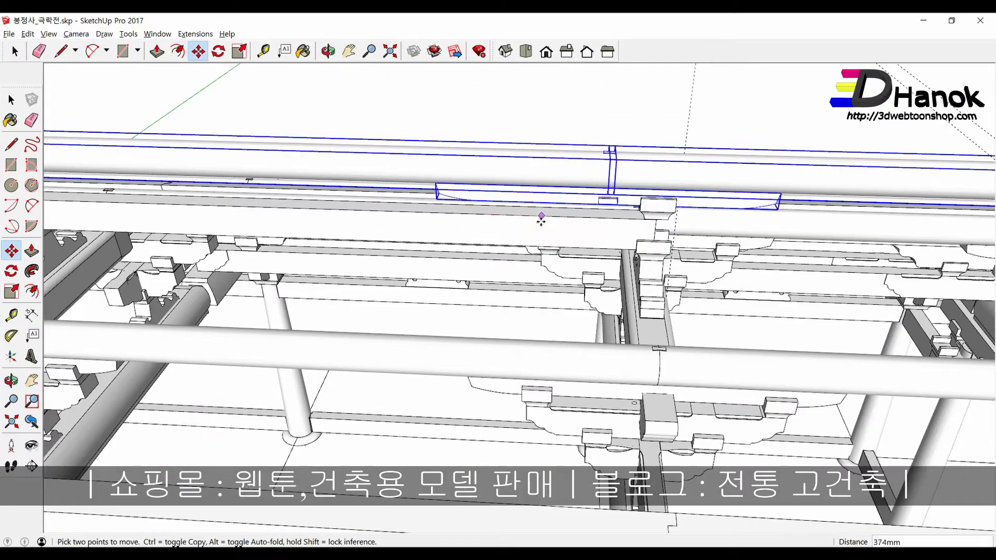
click(587, 221)
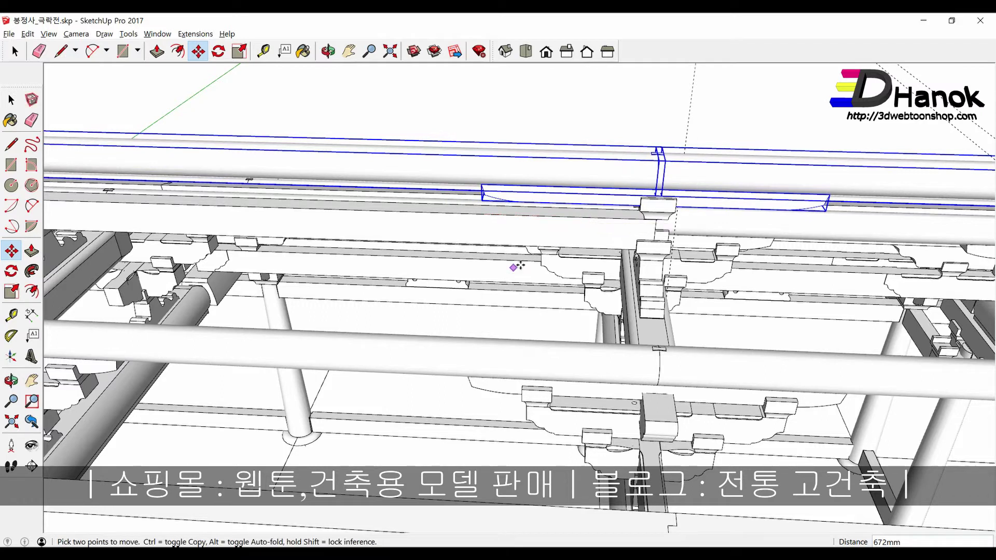
scroll(545, 243, down, 3)
scroll(506, 267, down, 2)
key(space)
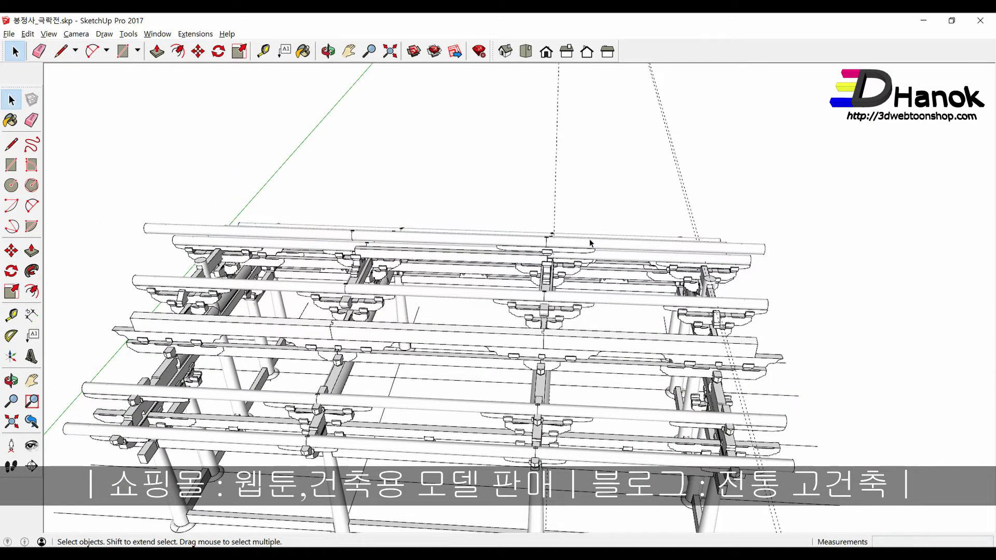
Step: Select the small block and the long curved plate on the top beam
scroll(588, 244, up, 2)
scroll(544, 257, up, 3)
mouse_move(542, 253)
middle_down()
mouse_move(540, 203)
mouse_move(559, 209)
middle_up()
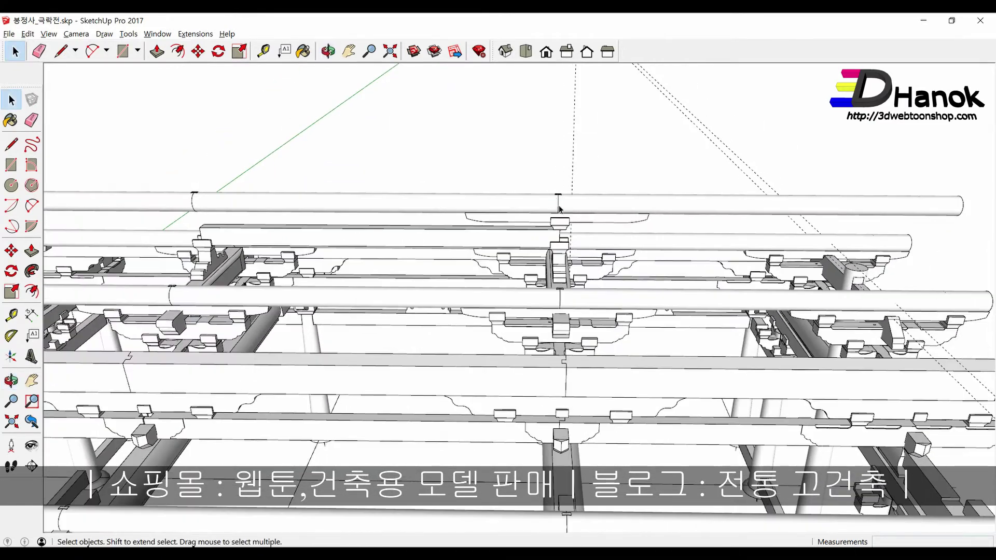
click(559, 223)
shift+click(532, 219)
scroll(608, 199, down, 2)
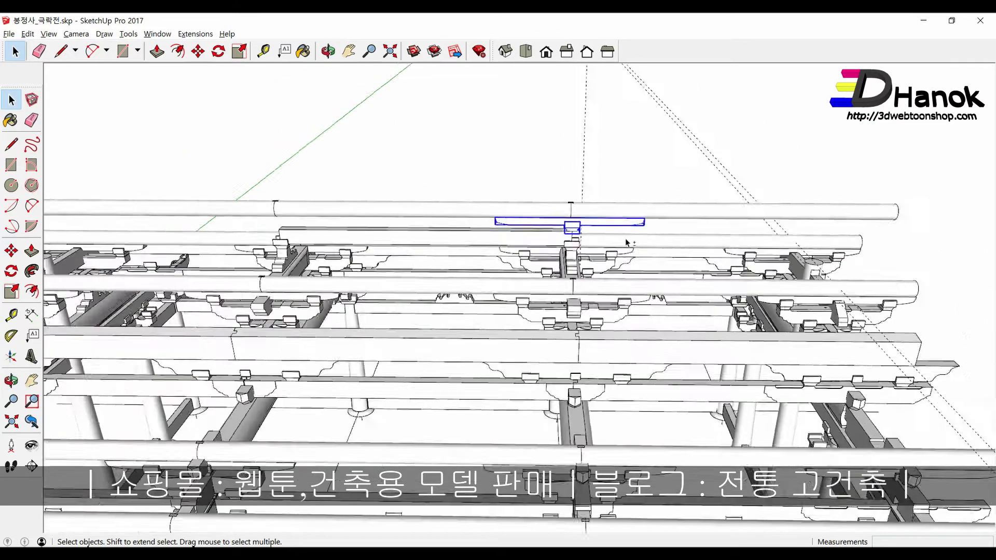
scroll(608, 199, down, 2)
scroll(587, 227, down, 2)
scroll(576, 270, down, 2)
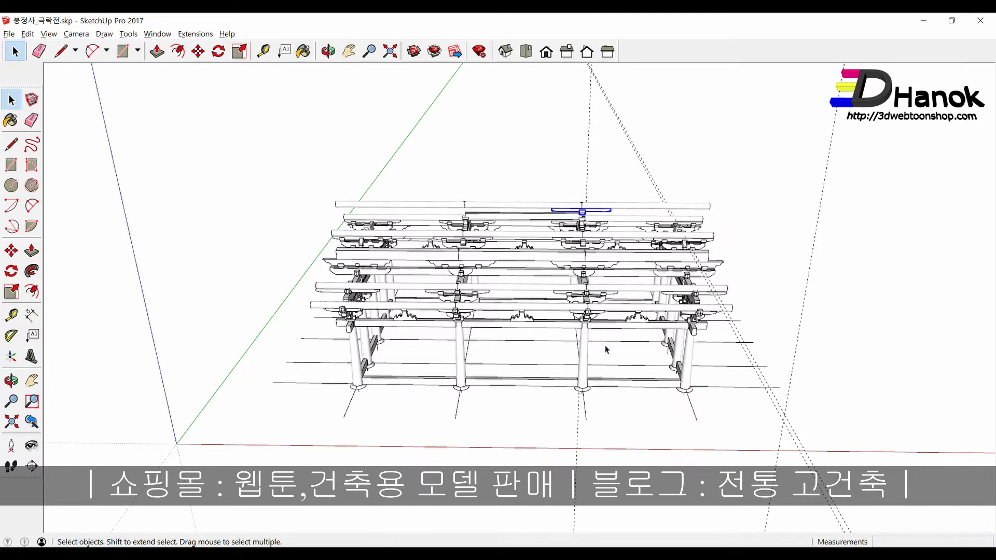
mouse_move(608, 350)
middle_down()
mouse_move(581, 326)
mouse_move(576, 378)
middle_up()
Step: Copy the block and curved plate over the next post, then switch to the PDF
key(m)
key(ctrl)
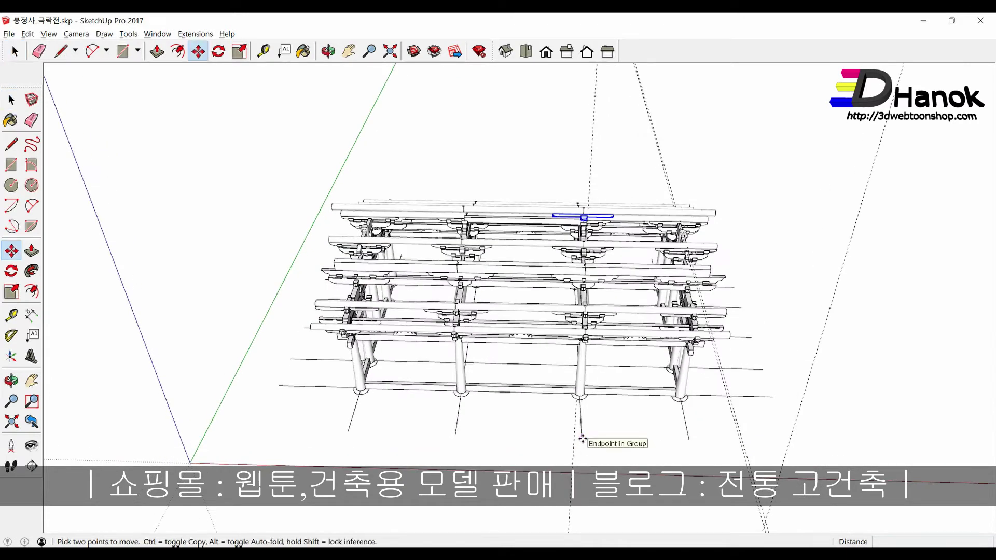
click(582, 437)
click(462, 438)
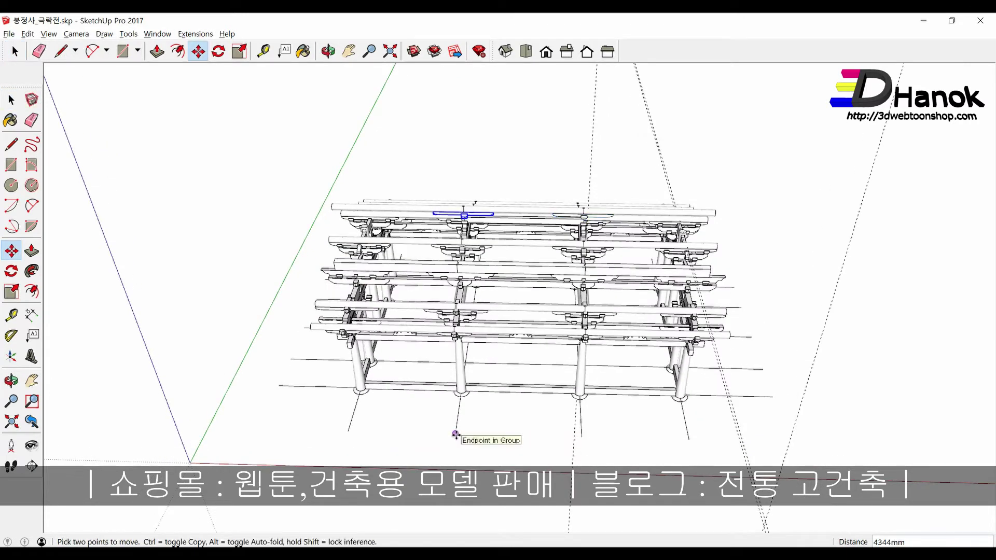
key(space)
mouse_move(462, 438)
middle_down()
mouse_move(457, 382)
mouse_move(415, 349)
middle_up()
key(alt+Tab)
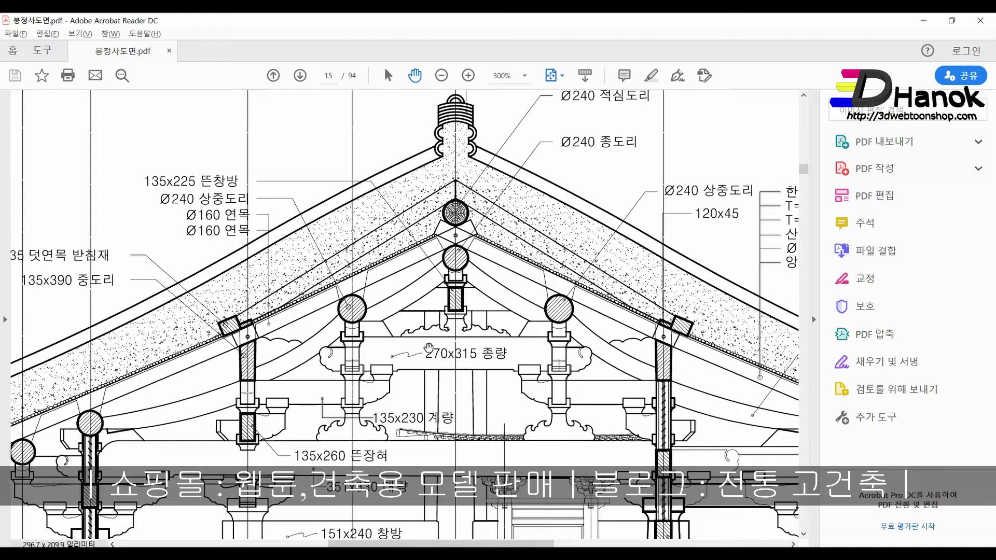
Step: Zoom out of the roof section close-up and fit page 22 to the window
scroll(480, 368, down, 1)
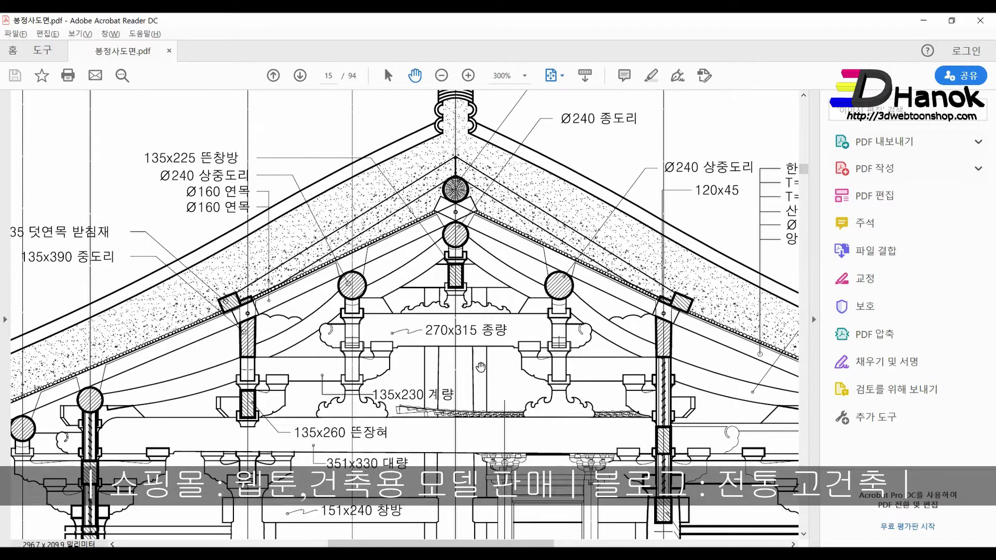
ctrl+scroll(480, 367, down, 1)
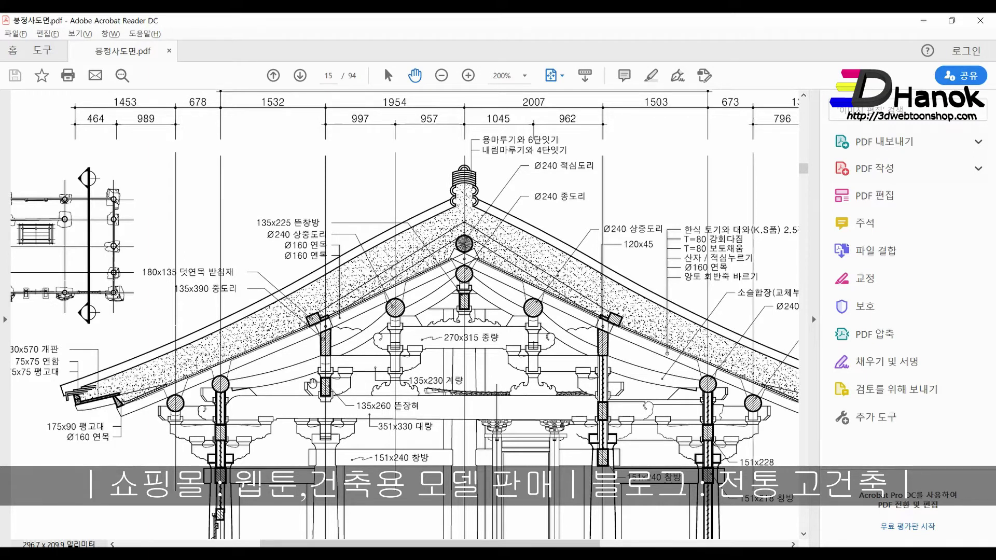
key(ctrl+0)
scroll(443, 358, down, 5)
Step: Scroll down to page 48 with the 처마도리 purlin details and key plan
scroll(443, 358, down, 5)
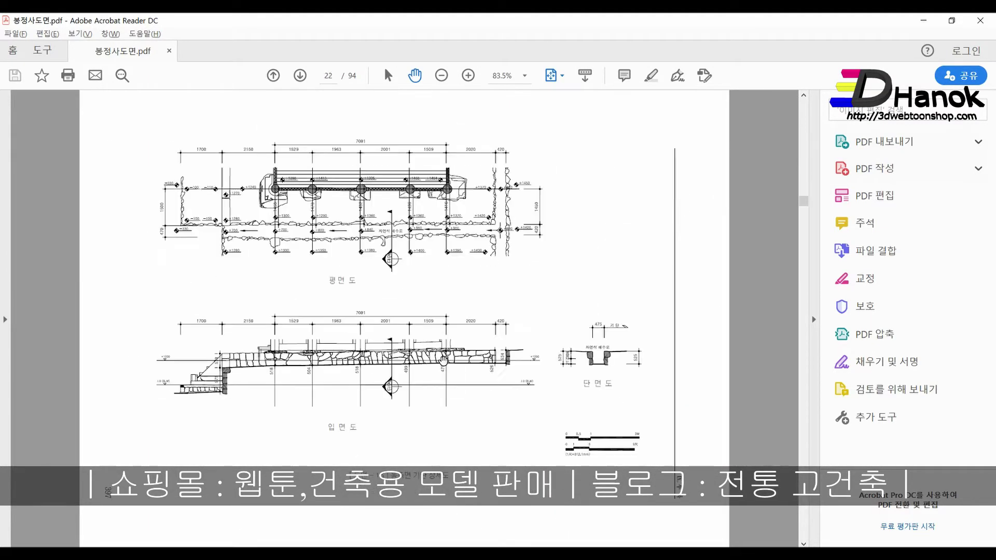
scroll(443, 359, down, 5)
scroll(444, 359, down, 5)
scroll(443, 359, down, 5)
scroll(444, 359, down, 5)
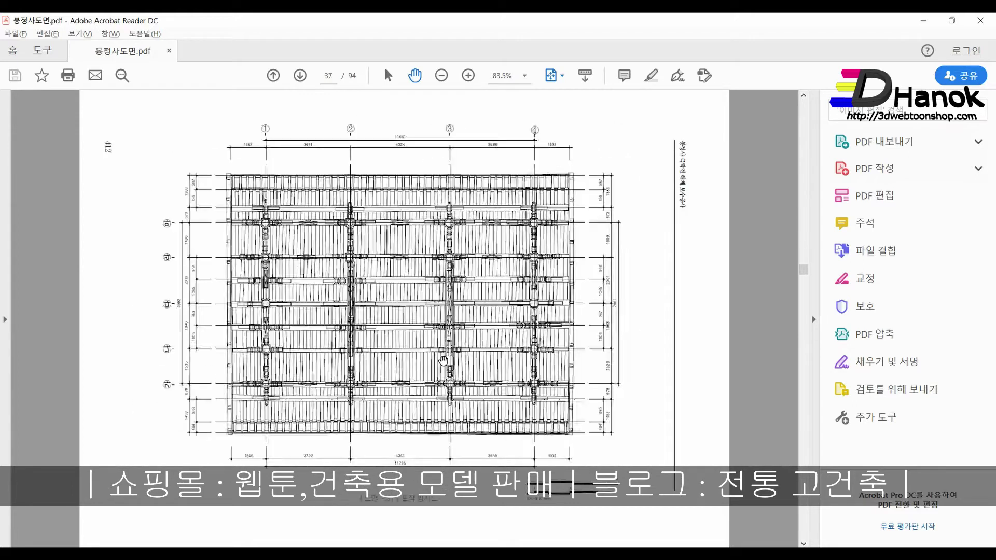
scroll(444, 359, down, 5)
scroll(443, 359, down, 5)
scroll(443, 359, down, 5)
scroll(443, 360, down, 5)
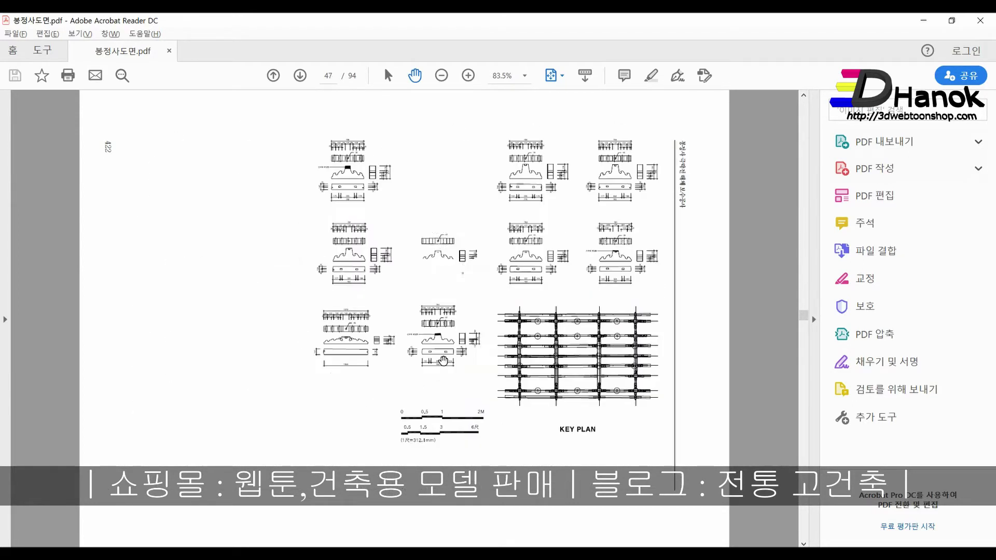
scroll(443, 359, down, 5)
scroll(444, 359, down, 5)
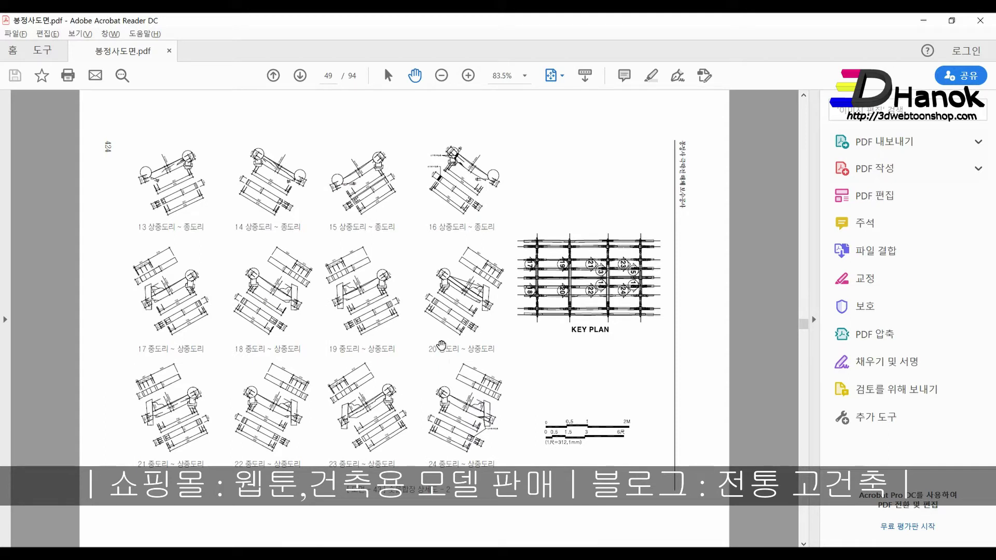
scroll(440, 346, up, 2)
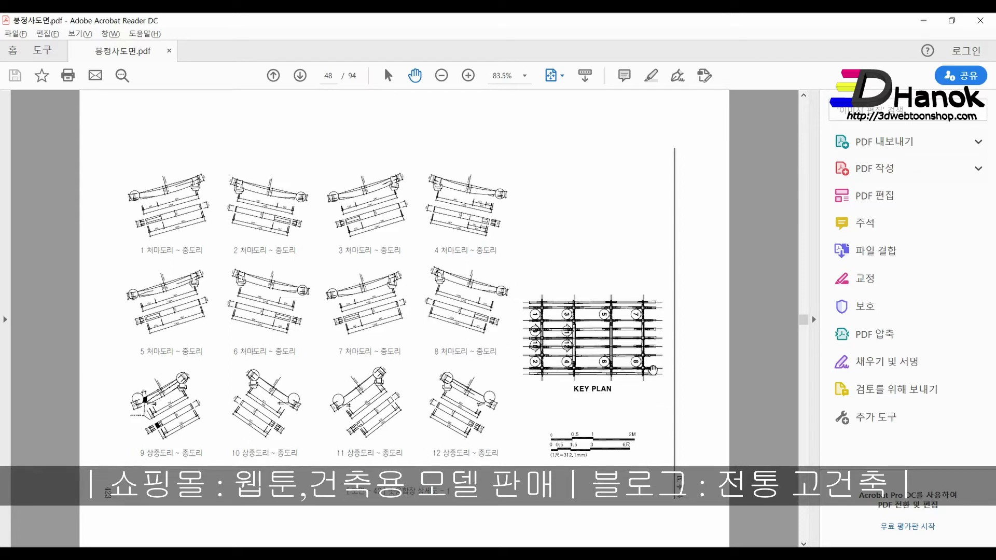
Step: Zoom into the key plan on page 48, then fit the page and zoom to 101%
ctrl+scroll(652, 369, up, 3)
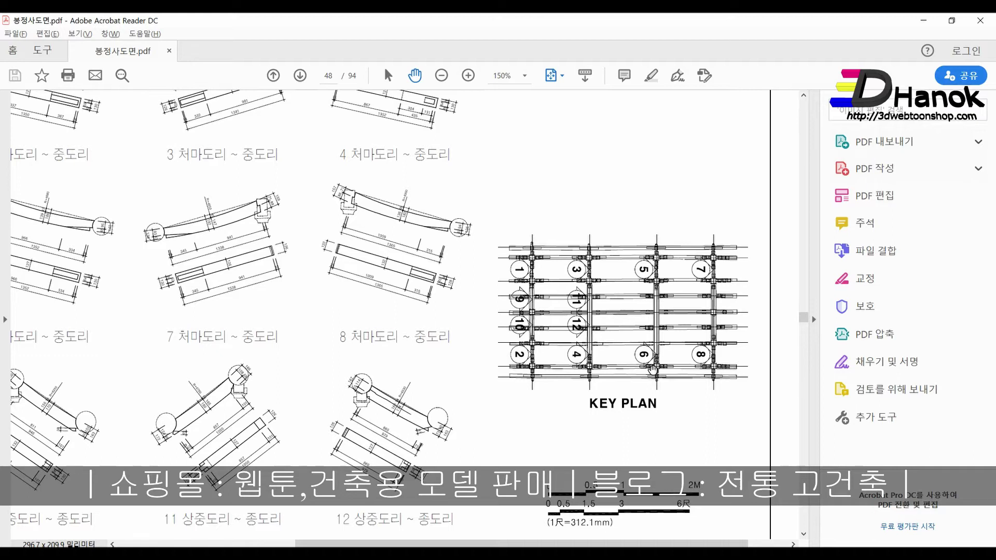
ctrl+scroll(653, 370, down, 1)
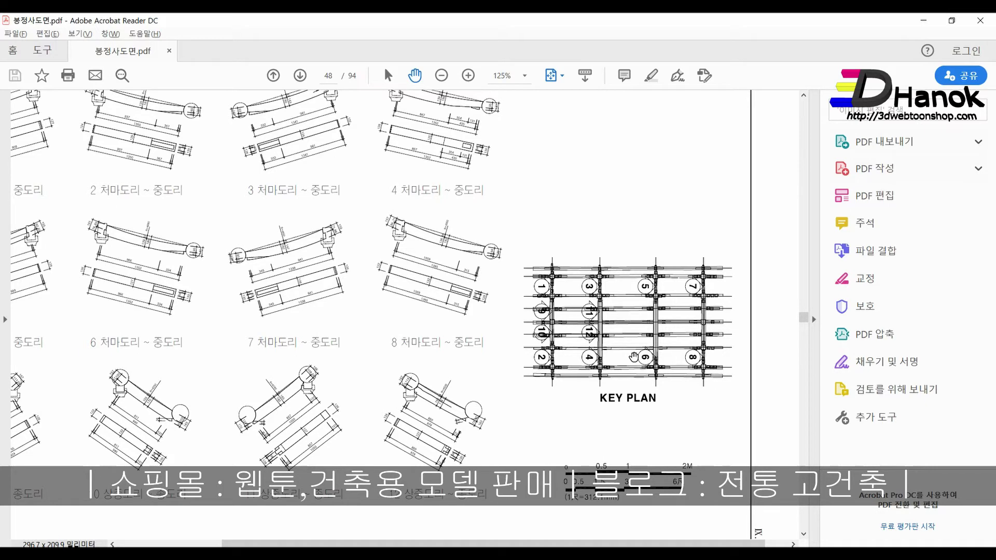
key(ctrl+0)
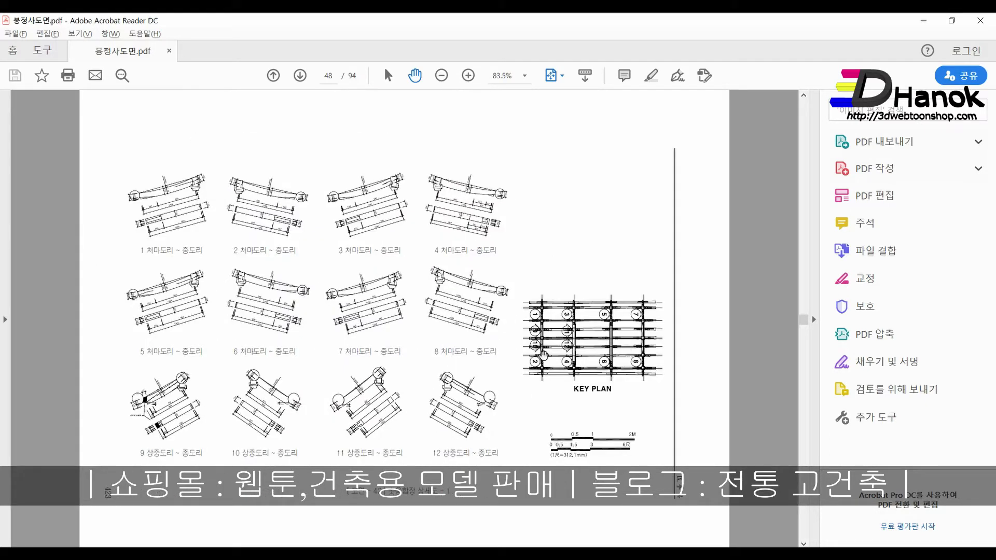
ctrl+scroll(245, 345, up, 1)
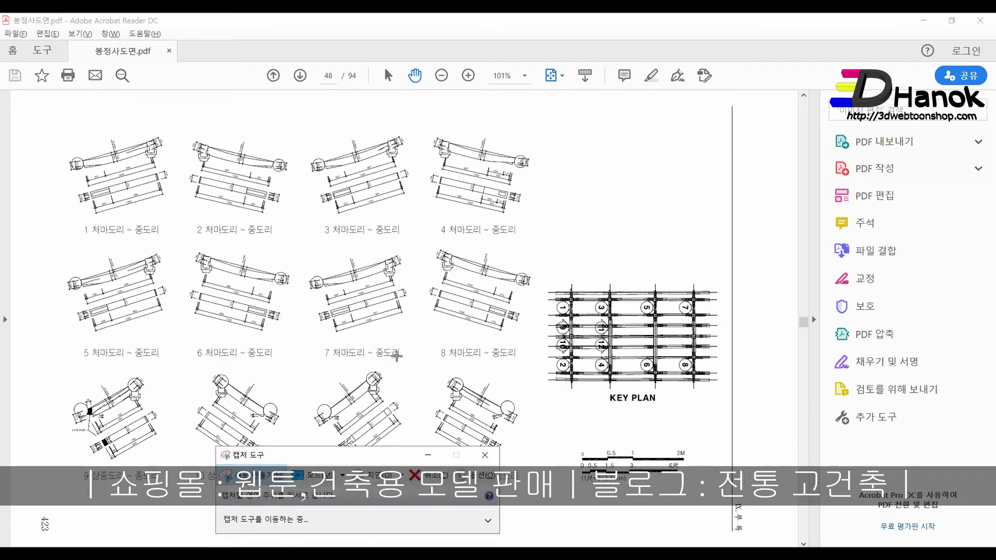
Step: Snip drawings 8 and 12 and save as JPG 'th추녀마루' in Documents > 봉정사
drag(413, 238, 545, 491)
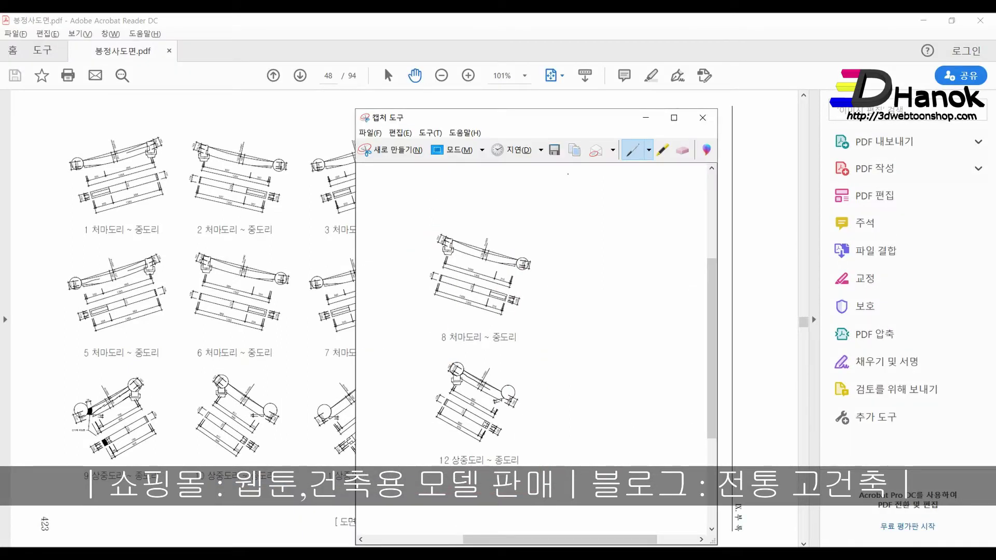
click(554, 151)
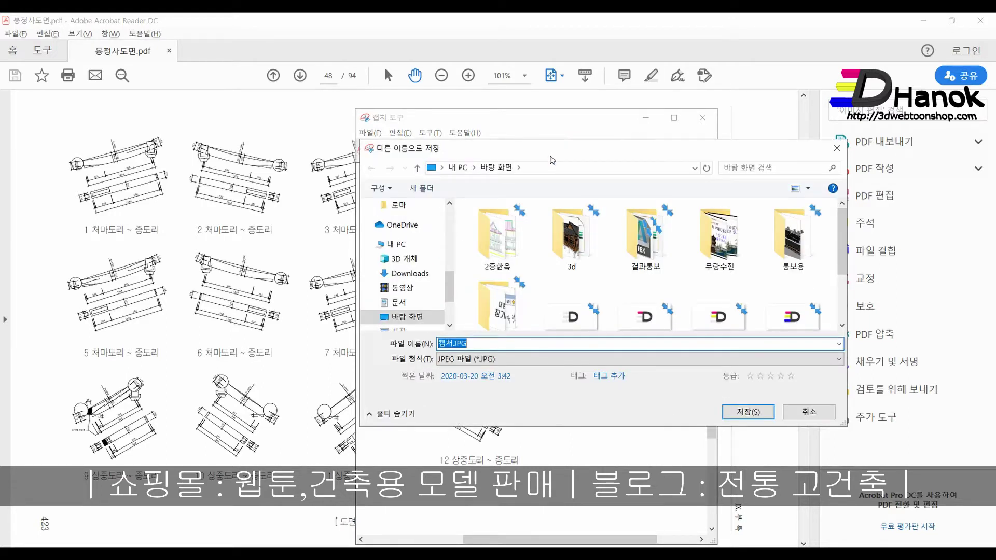
click(399, 302)
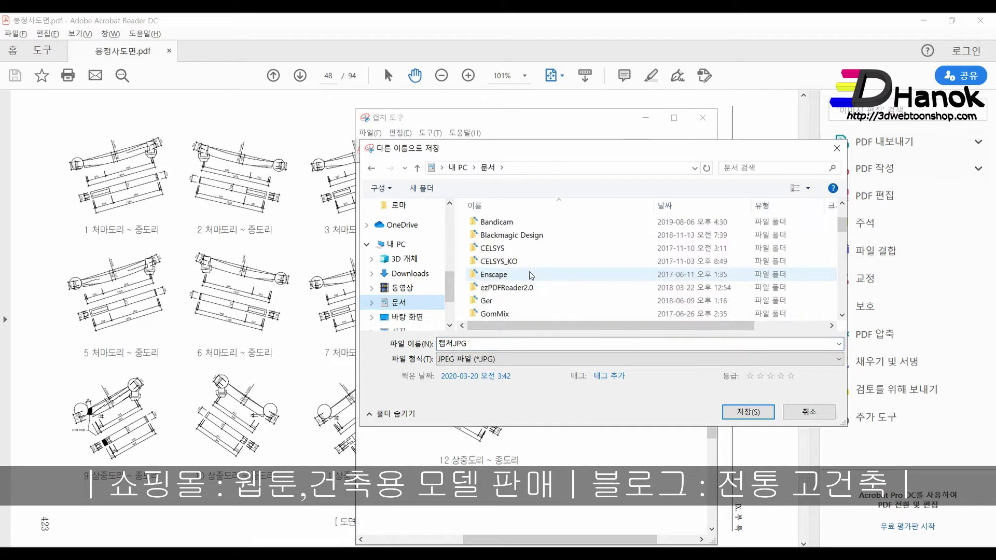
scroll(531, 275, down, 5)
scroll(532, 276, down, 5)
scroll(532, 275, down, 2)
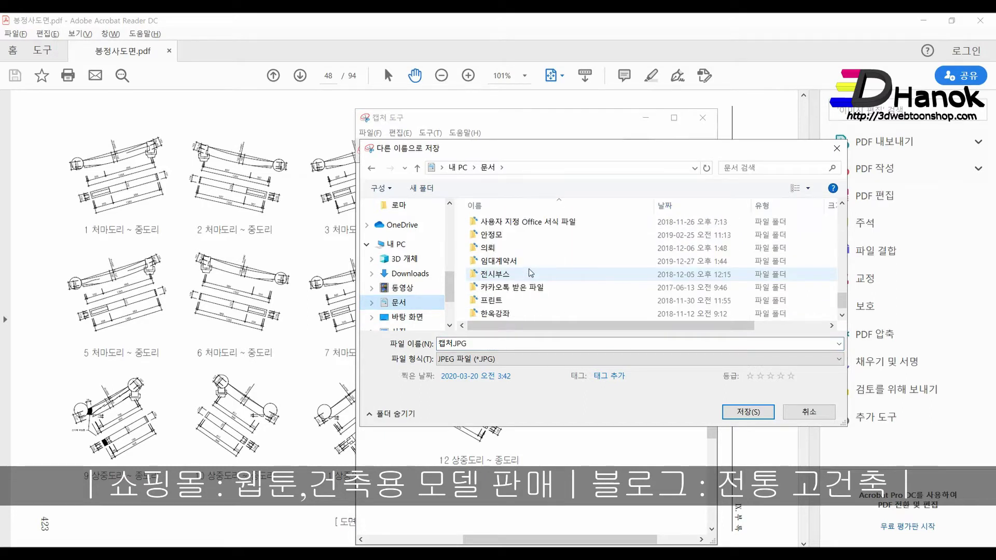
scroll(531, 273, up, 2)
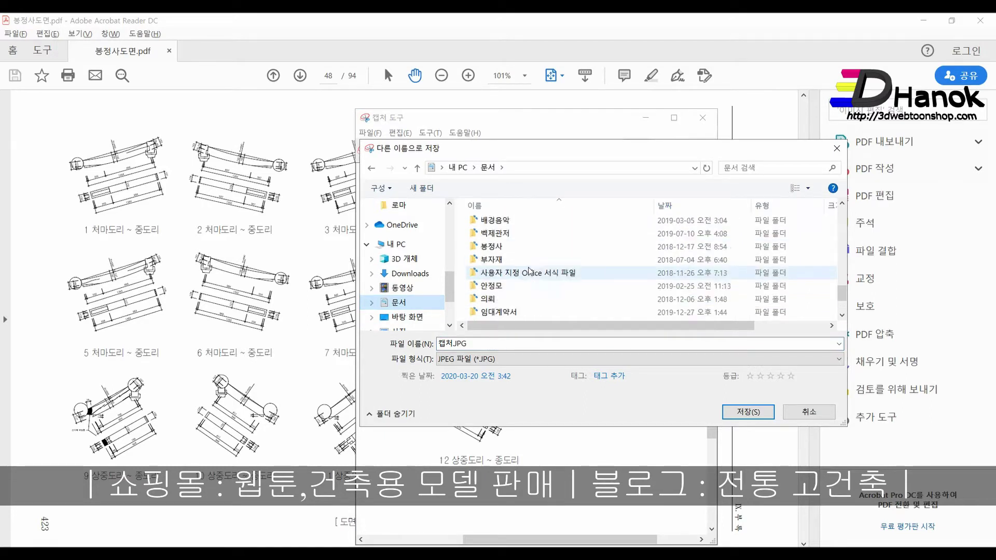
scroll(531, 273, up, 1)
double_click(493, 299)
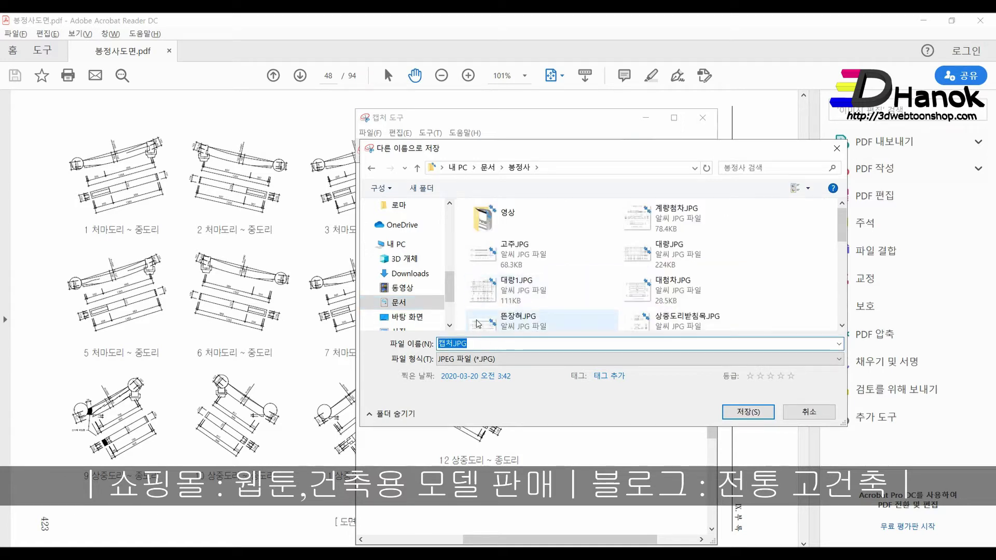
text(th추녀)
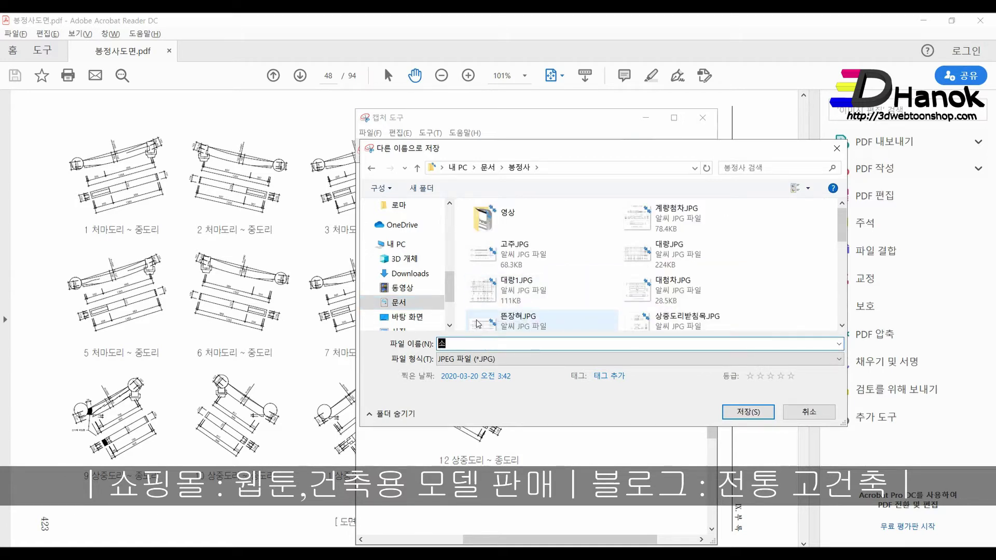
text(마루)
key(Return)
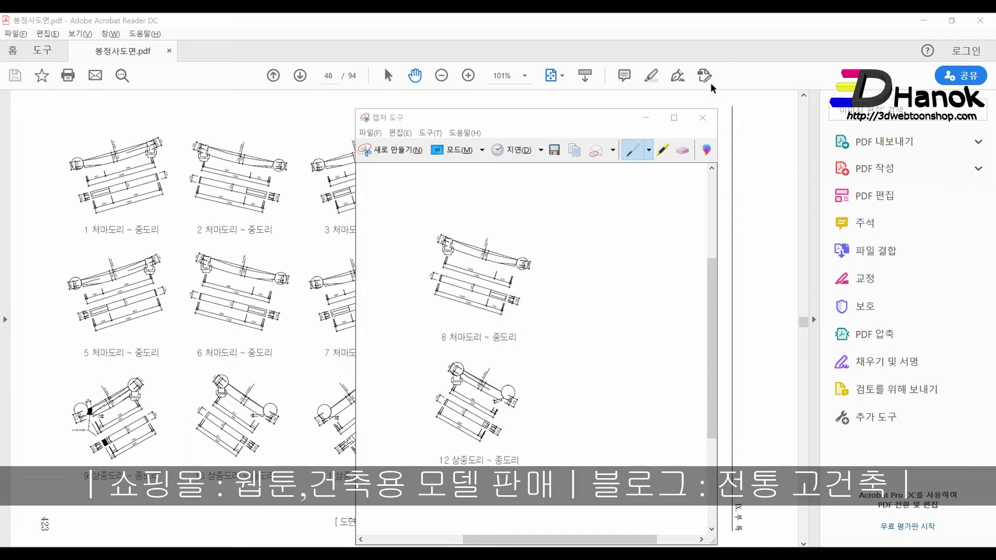
Step: Close the Snipping Tool capture window
click(702, 117)
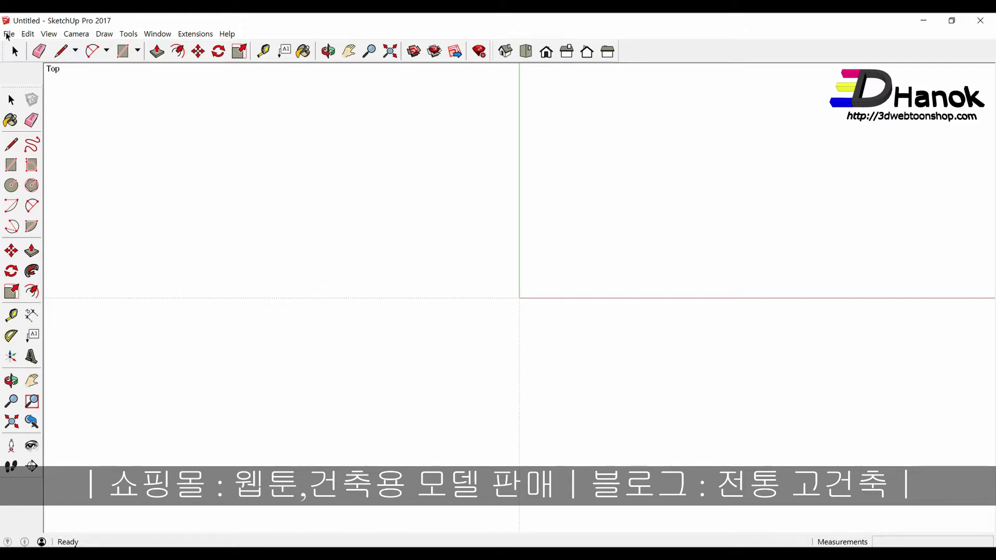
Step: Import the 솟을합장.JPG drawing into the empty model as an image
click(8, 35)
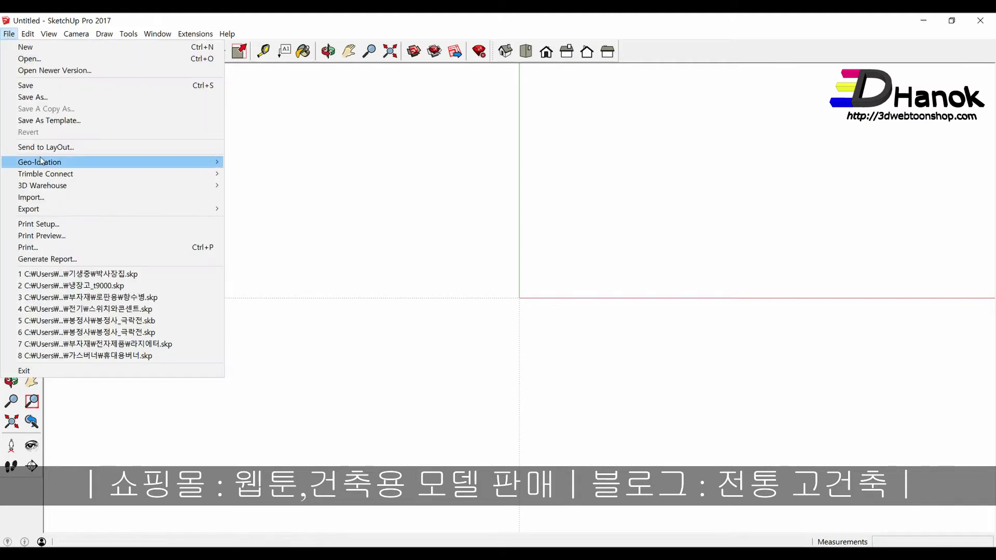
key(Escape)
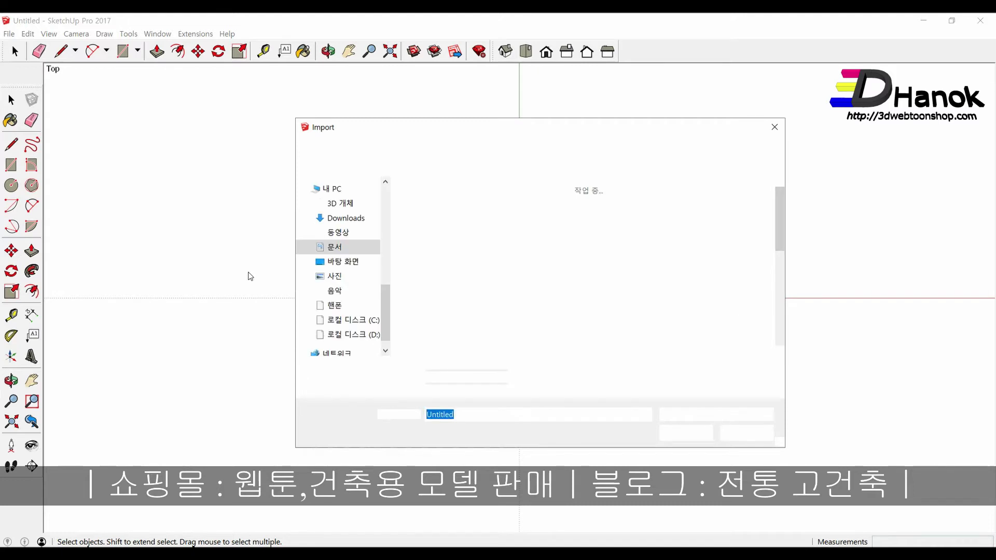
scroll(430, 288, down, 5)
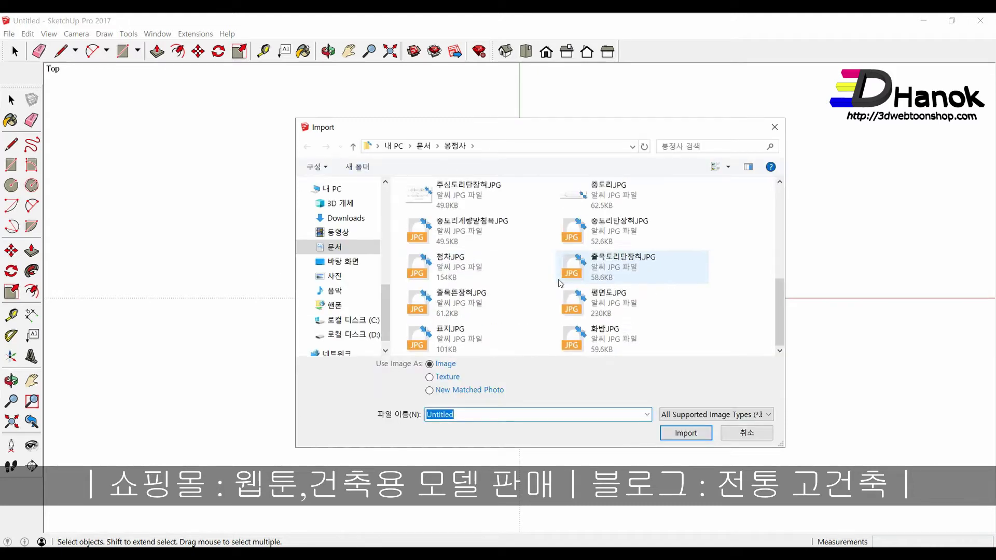
scroll(557, 259, up, 2)
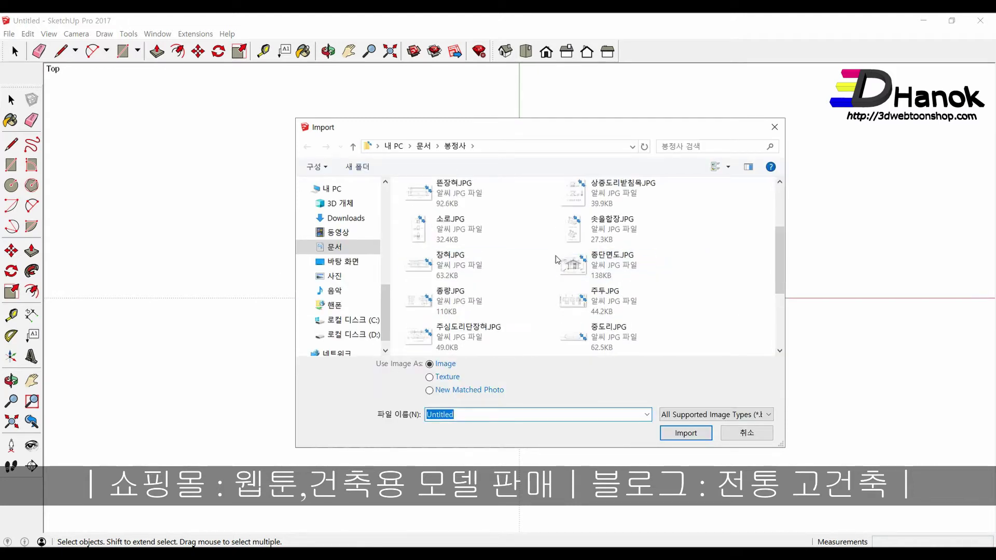
click(580, 254)
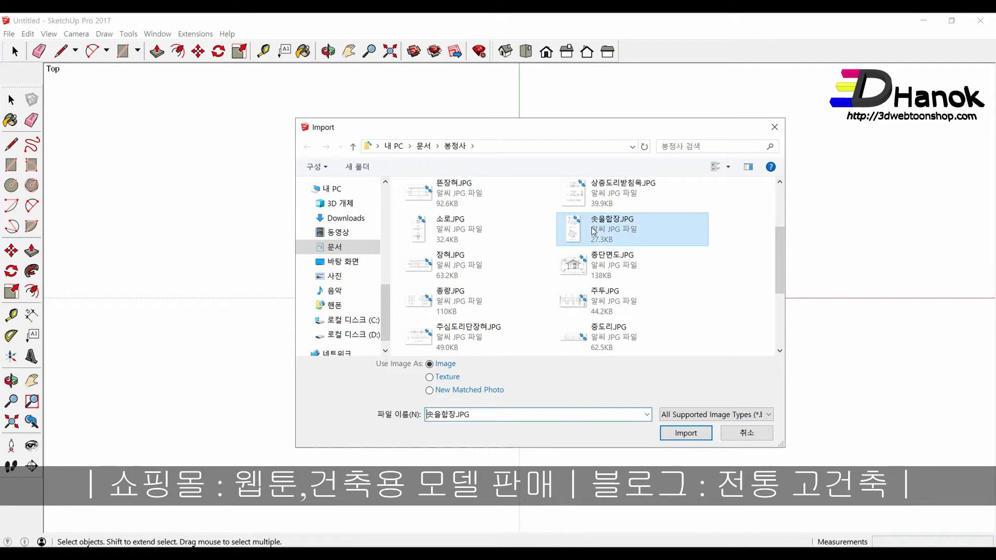
click(685, 433)
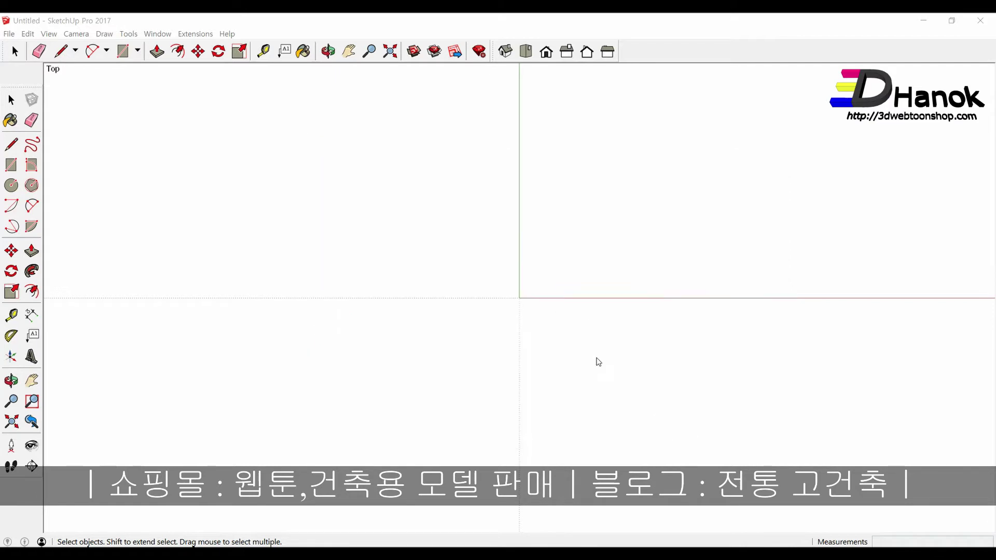
Step: Place the purlin drawing image with its corner at the origin and size it
click(519, 298)
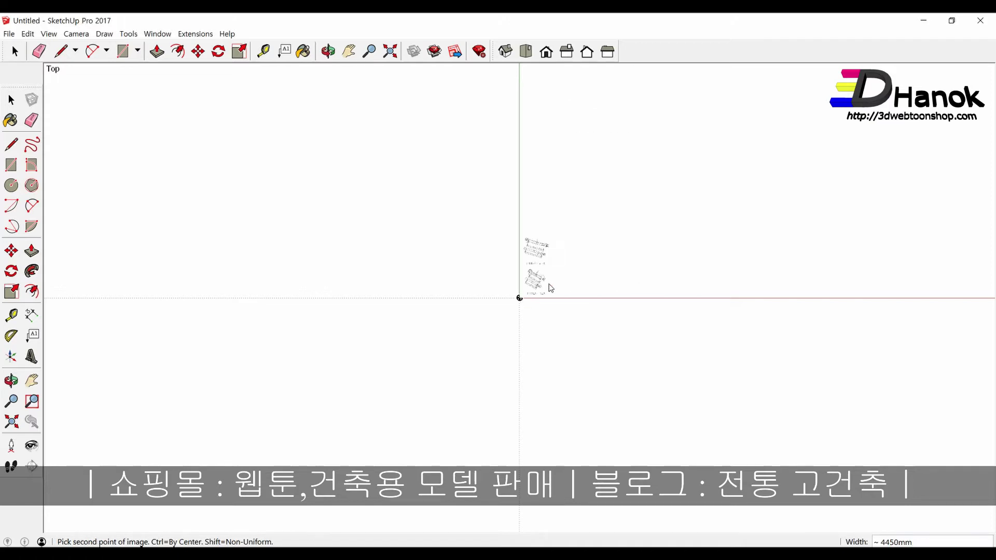
click(674, 211)
scroll(383, 406, down, 1)
scroll(519, 208, up, 3)
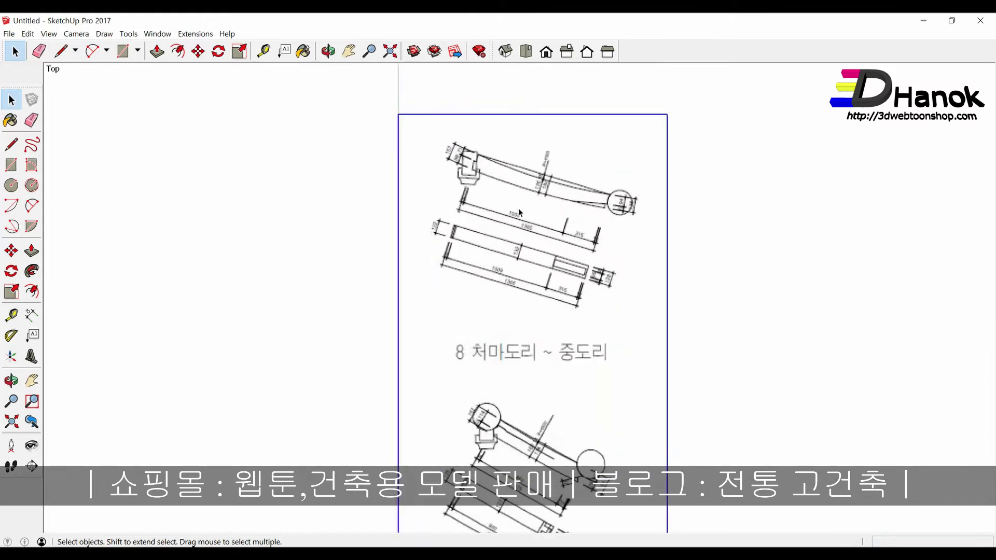
scroll(516, 283, up, 2)
scroll(516, 285, down, 2)
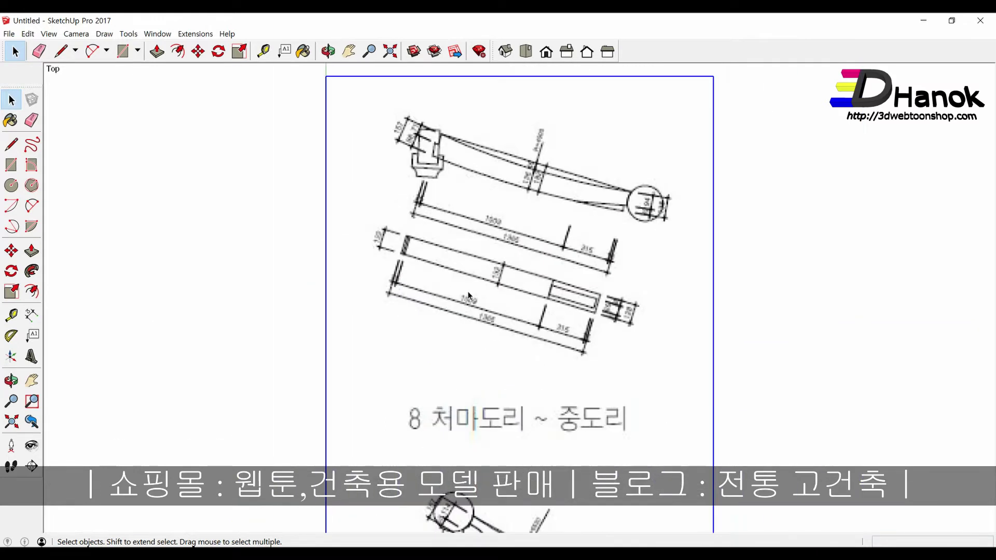
scroll(468, 294, down, 2)
Step: Compare drawing 8 against the original PDF sheet at 300% zoom
key(alt+Tab)
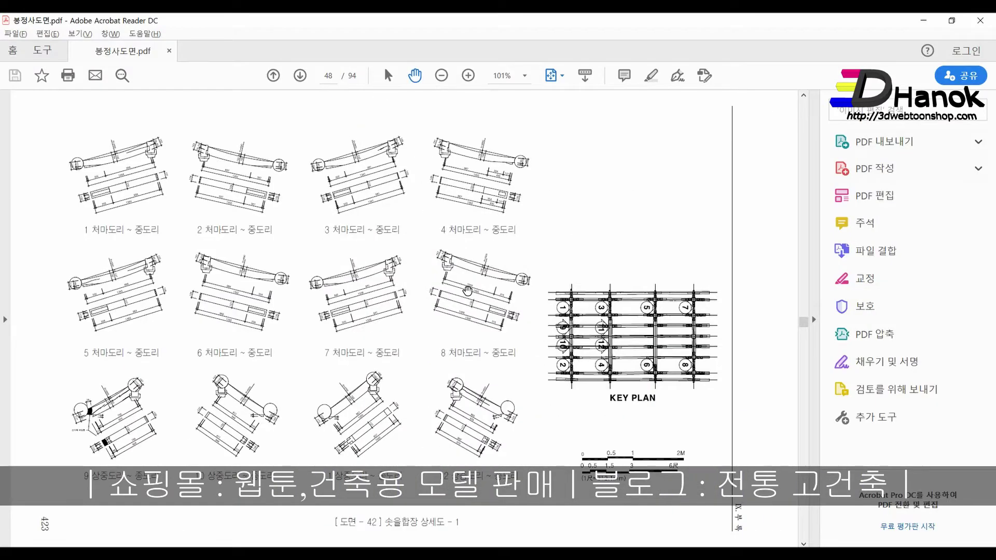
ctrl+scroll(471, 306, up, 4)
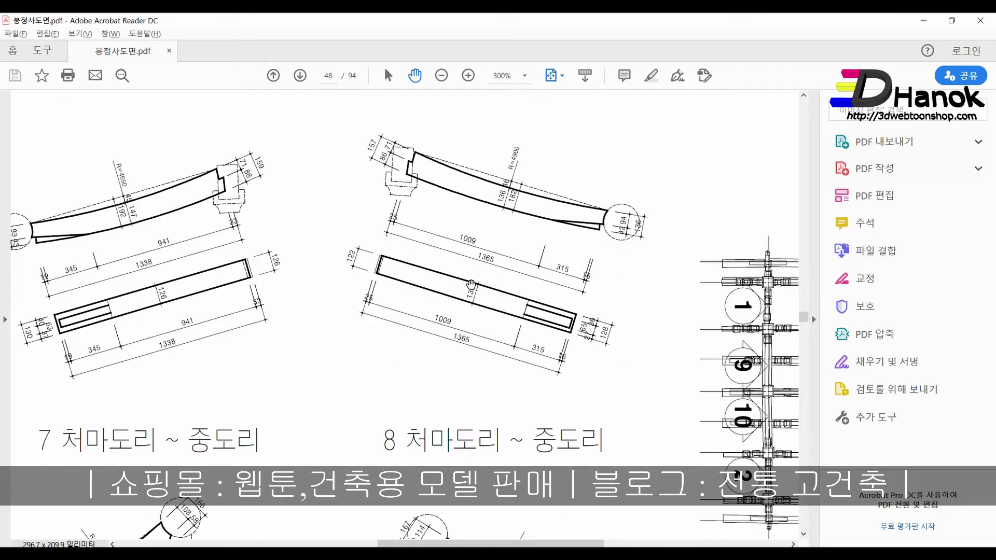
key(alt+Tab)
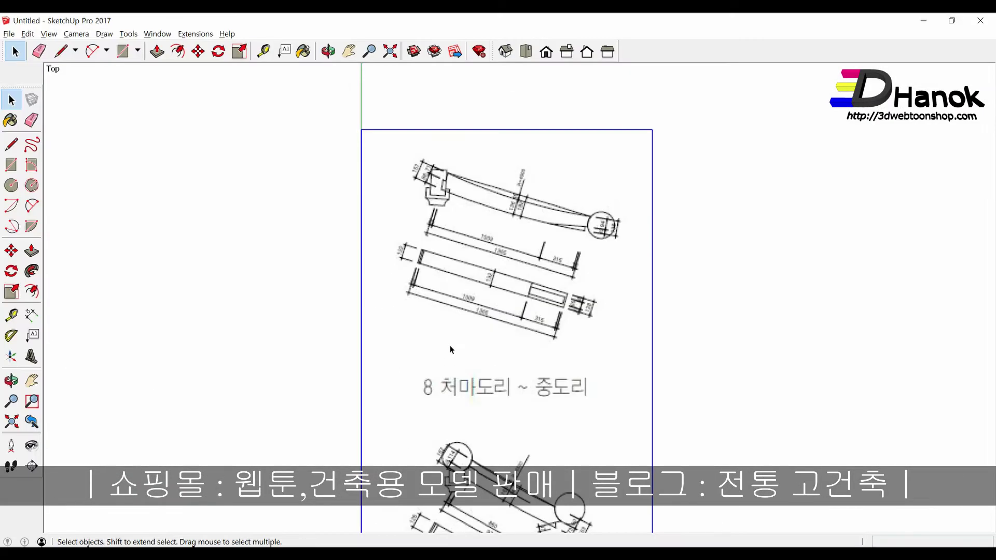
scroll(413, 302, up, 3)
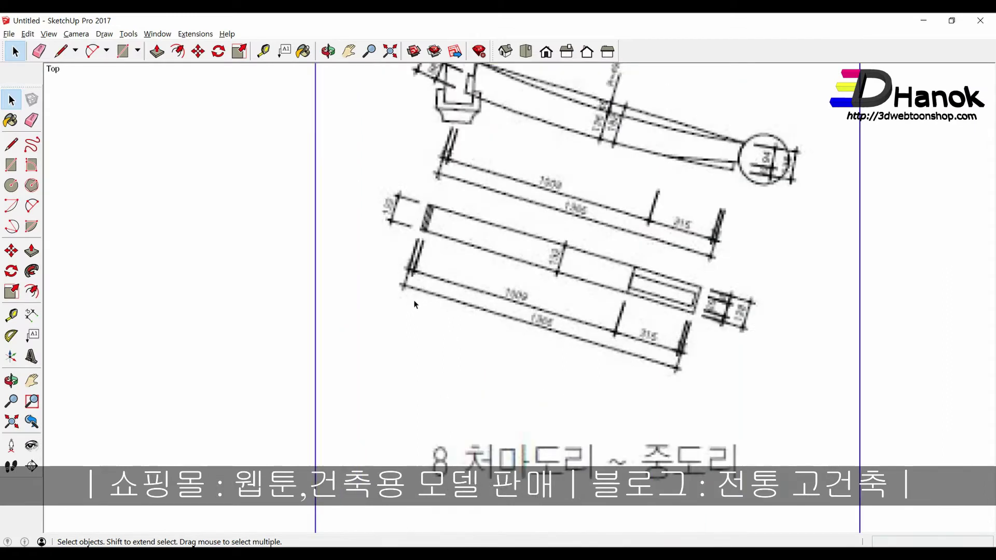
scroll(413, 300, up, 2)
Step: Rescale the model so the image's 1365 dimension line measures 1365 mm
key(t)
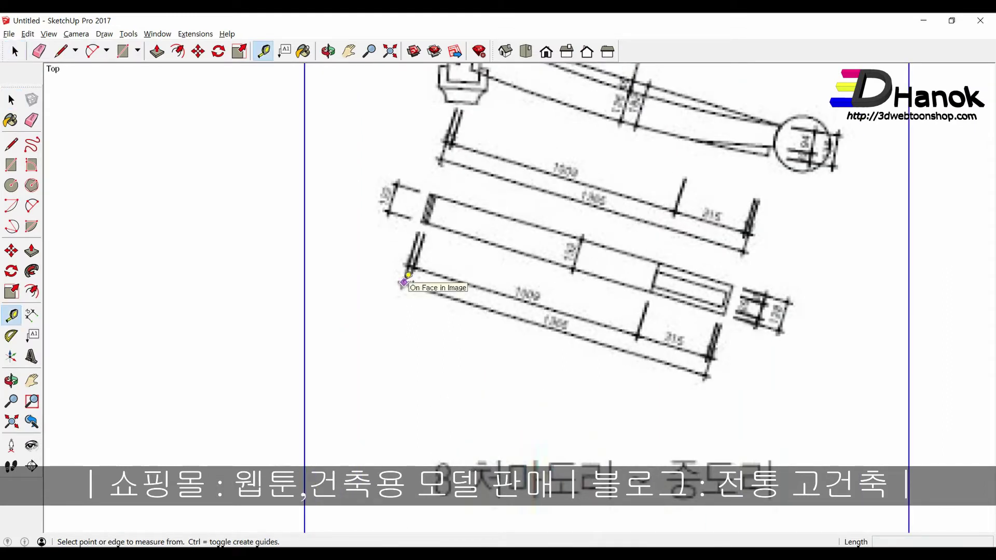
click(405, 283)
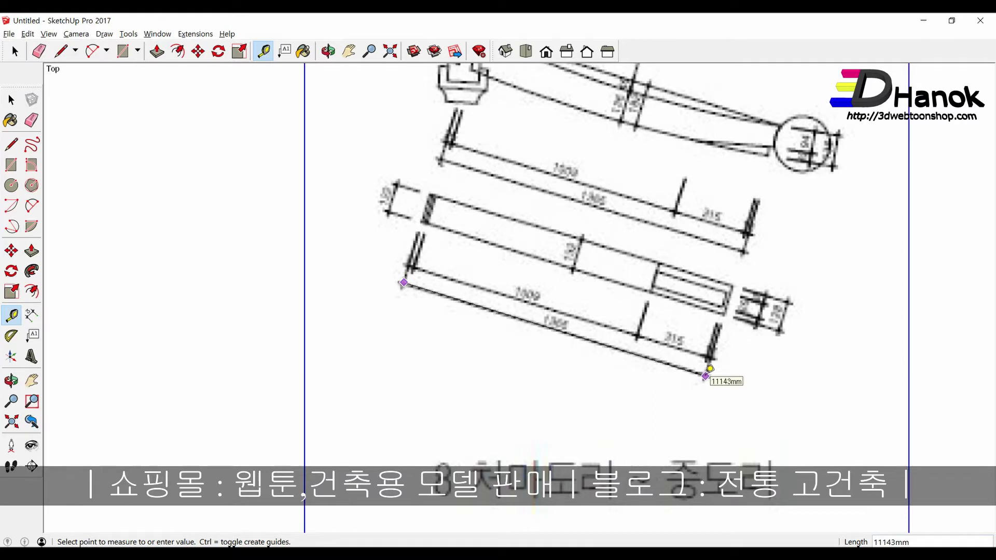
click(705, 376)
text(1365)
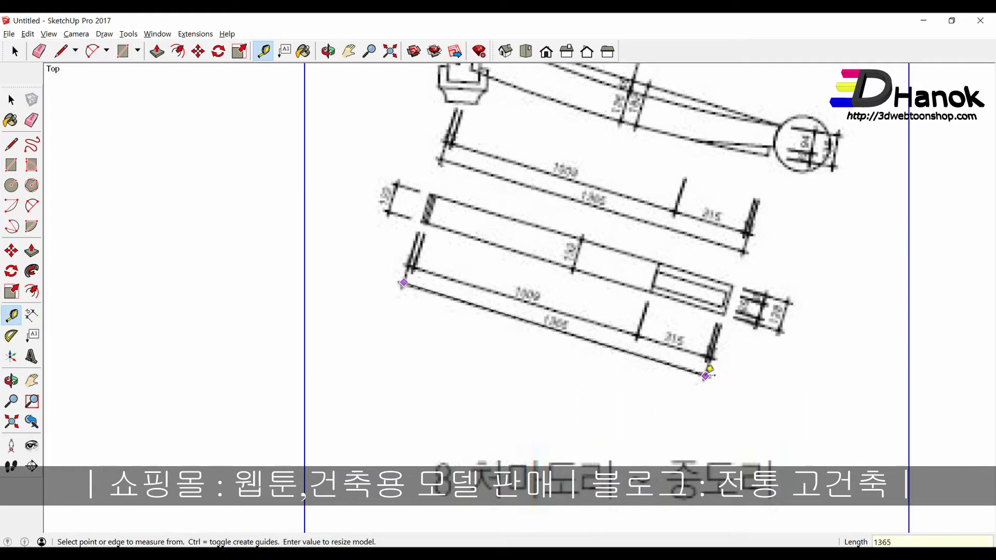
key(Return)
click(512, 314)
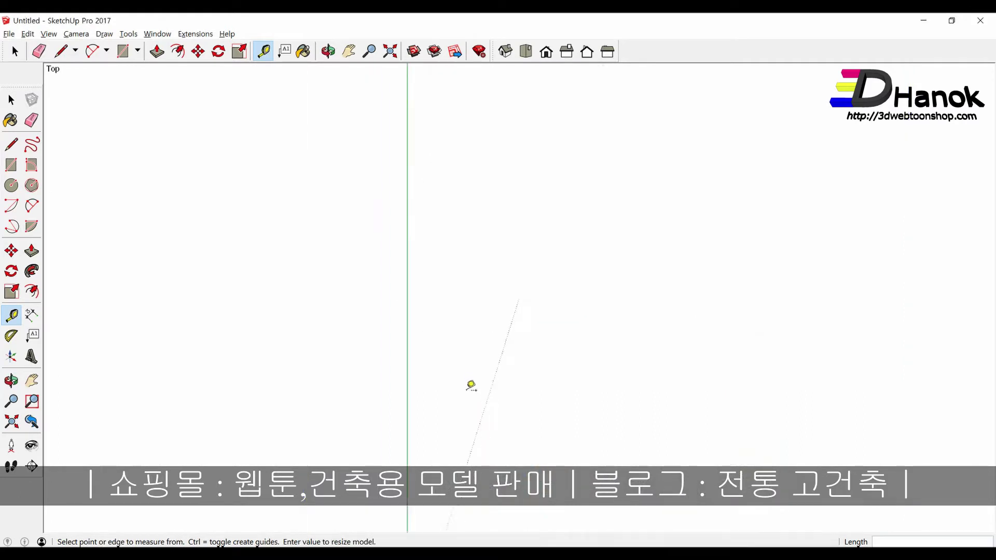
Step: Exit Tape Measure and zoom in on drawing 8's purlin
scroll(471, 386, up, 3)
scroll(493, 344, up, 1)
scroll(487, 340, up, 2)
scroll(471, 353, up, 3)
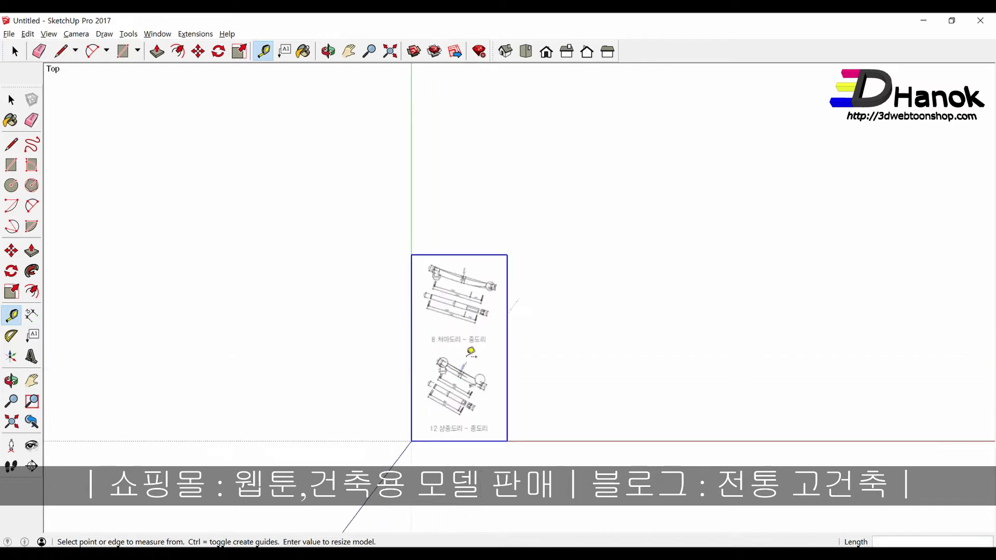
scroll(471, 353, up, 2)
scroll(467, 363, up, 2)
scroll(473, 394, up, 3)
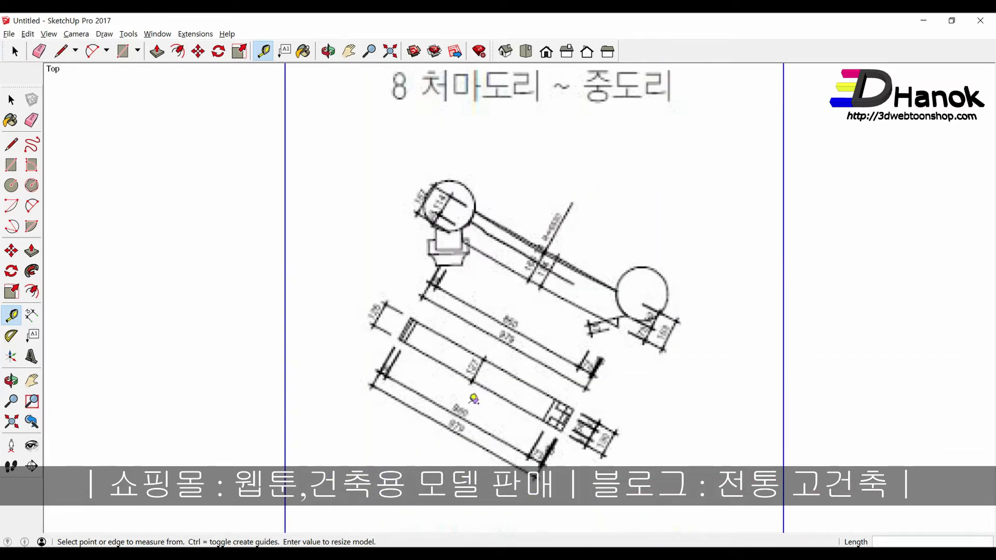
key(space)
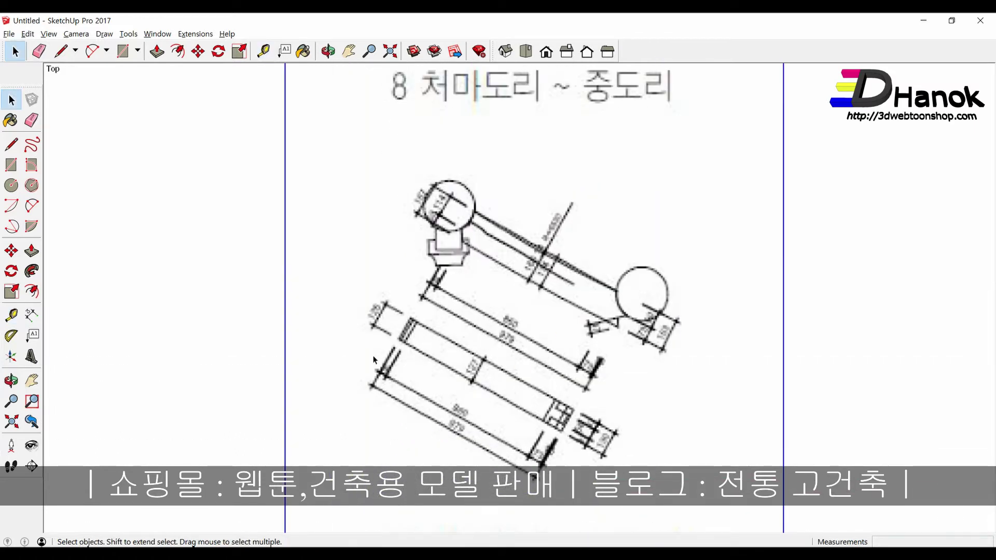
scroll(373, 357, down, 3)
scroll(369, 368, down, 1)
scroll(406, 205, up, 2)
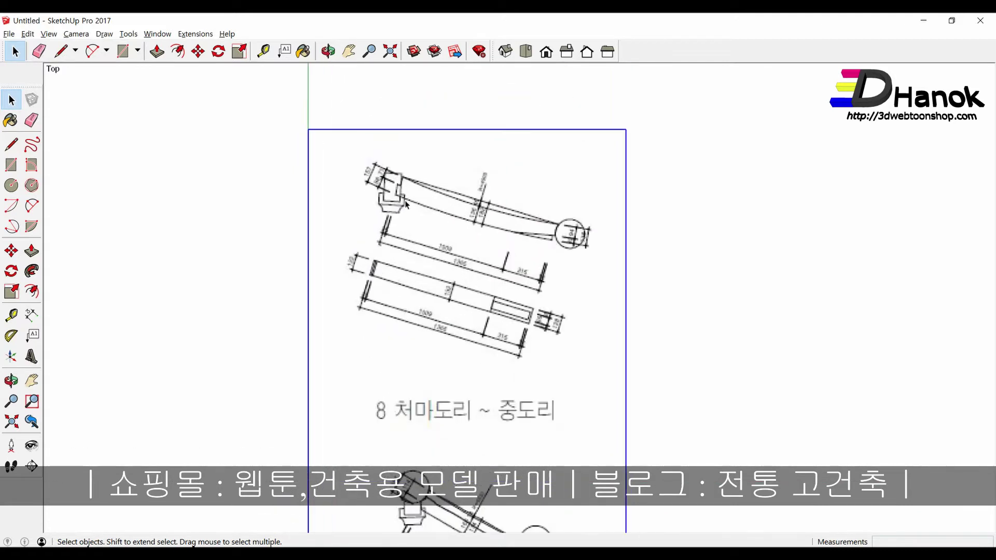
scroll(416, 204, up, 1)
scroll(415, 204, up, 1)
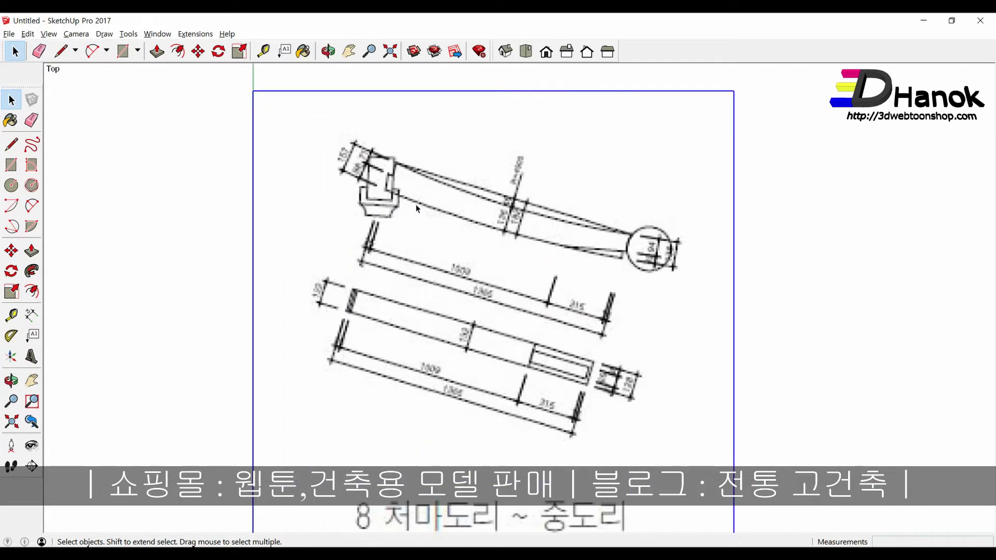
scroll(416, 204, up, 1)
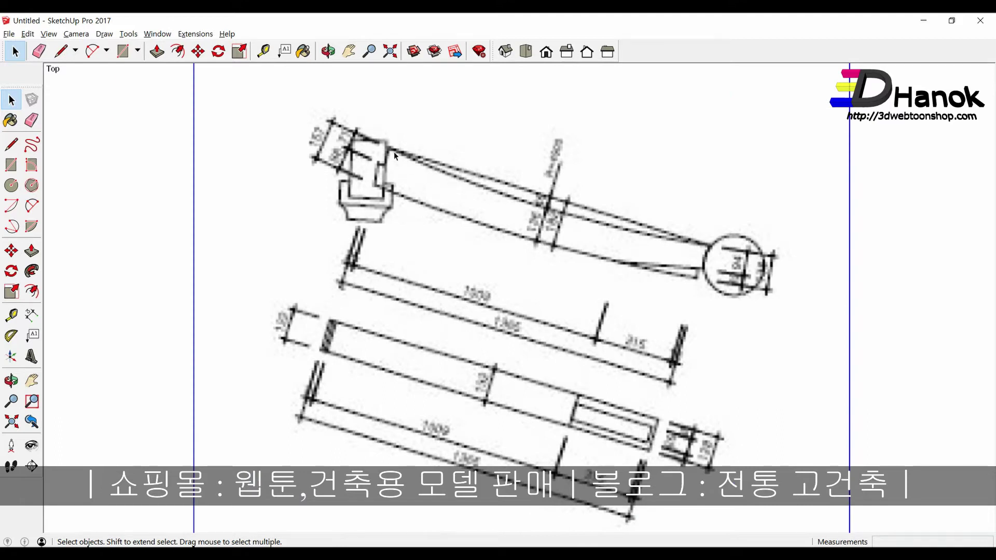
Step: Trace the purlin's curved upper edge as an arc from upper-left corner to the circle
key(p)
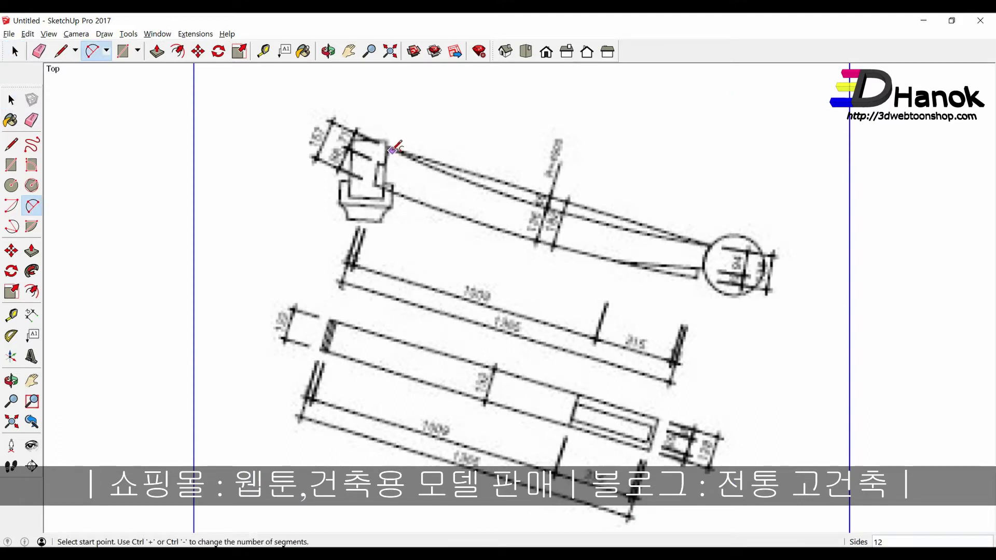
click(390, 149)
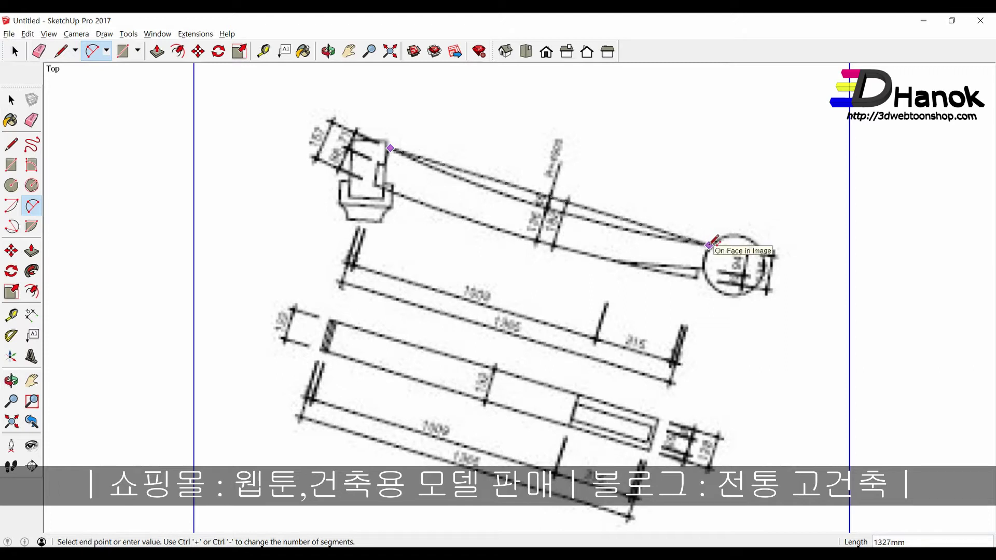
click(718, 248)
scroll(565, 212, up, 2)
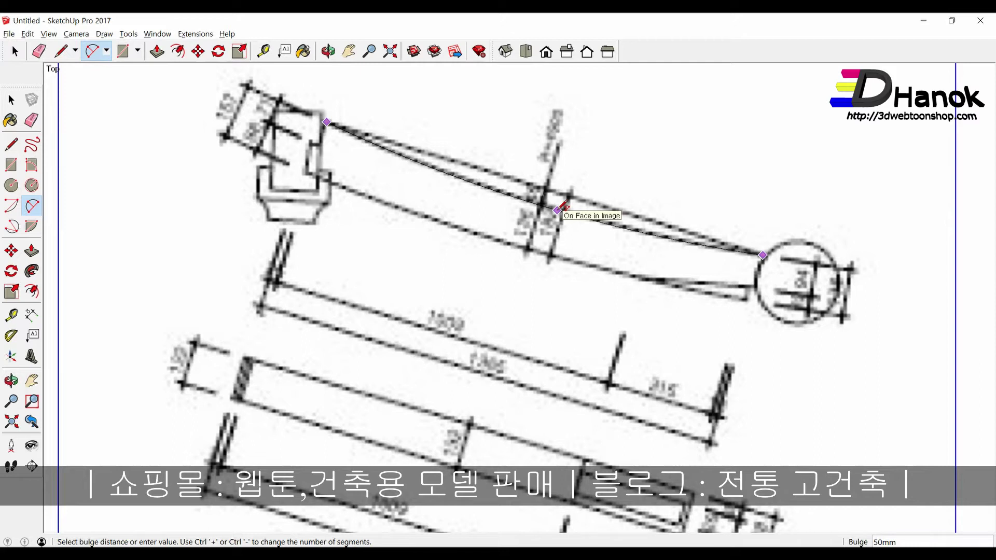
click(561, 208)
scroll(563, 208, down, 2)
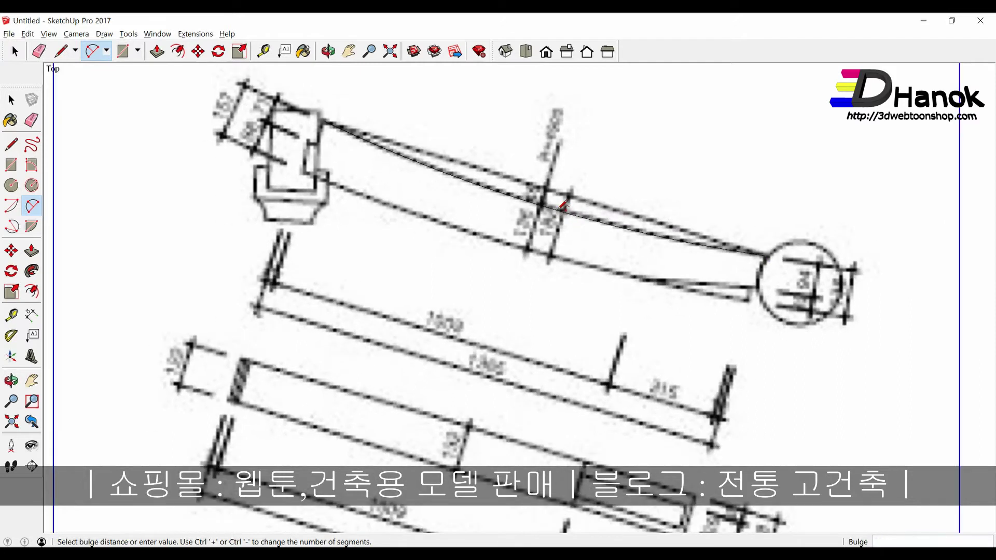
scroll(539, 238, down, 2)
scroll(521, 269, down, 1)
scroll(522, 269, down, 1)
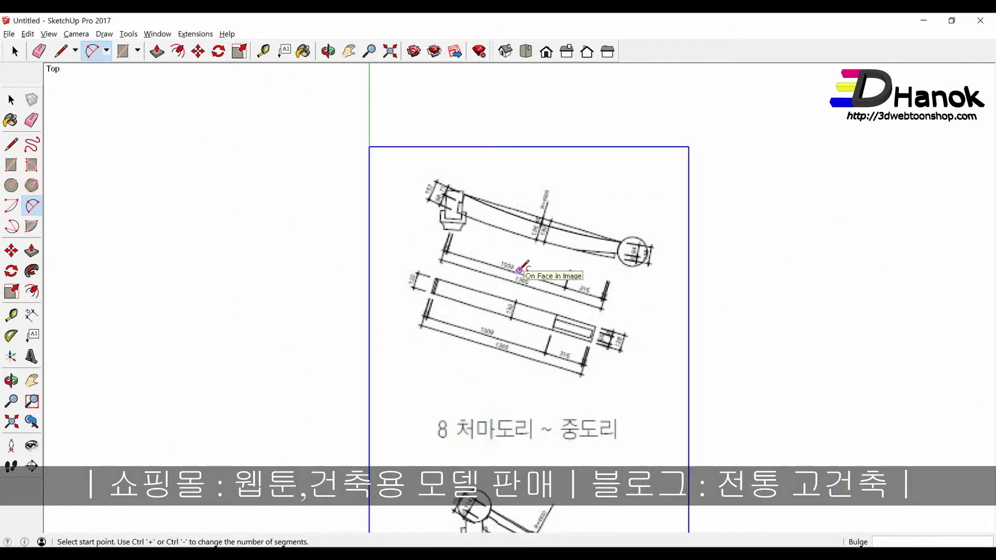
key(alt+Tab)
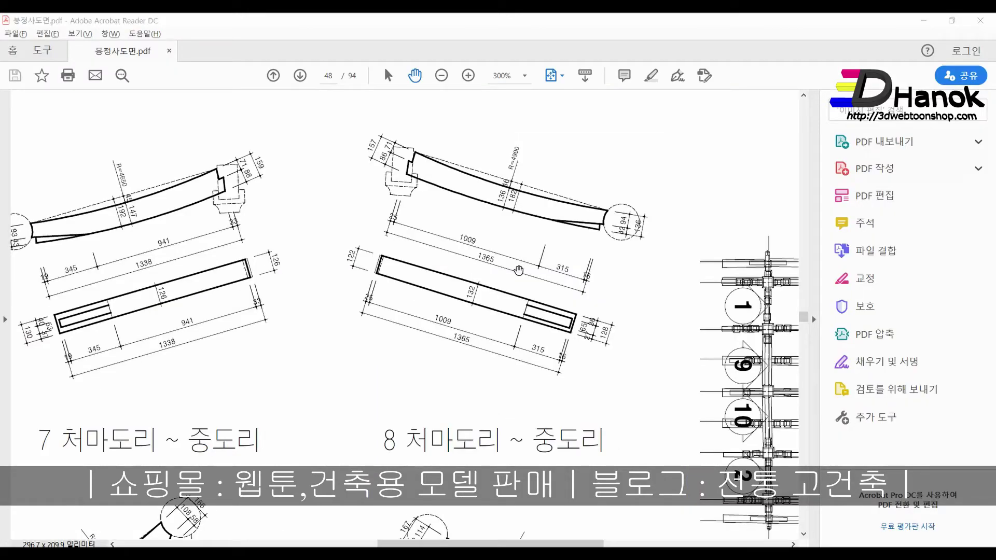
key(alt+Tab)
scroll(632, 248, up, 3)
scroll(632, 248, up, 2)
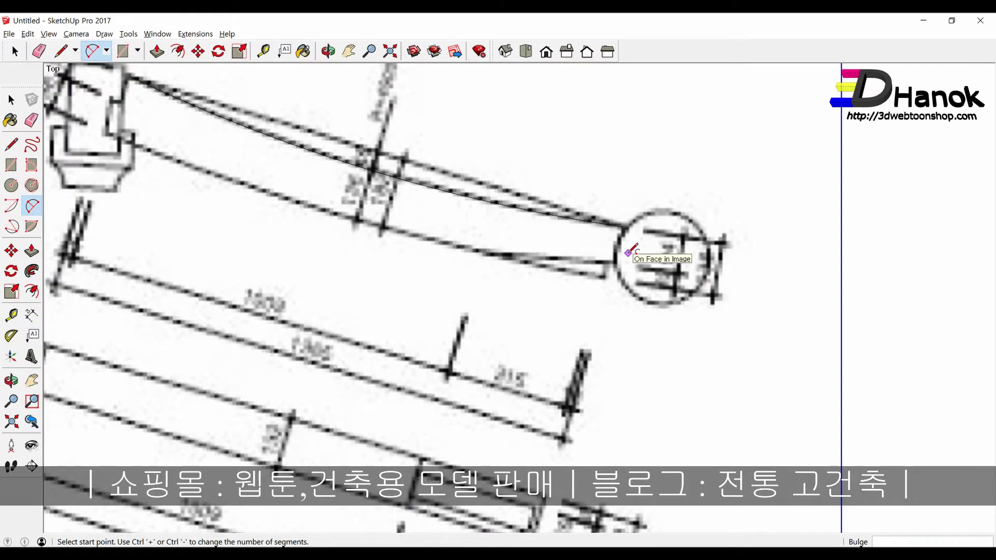
scroll(630, 252, up, 3)
Step: Draw the short right-end line and the curved lower-edge arc to the left end
key(l)
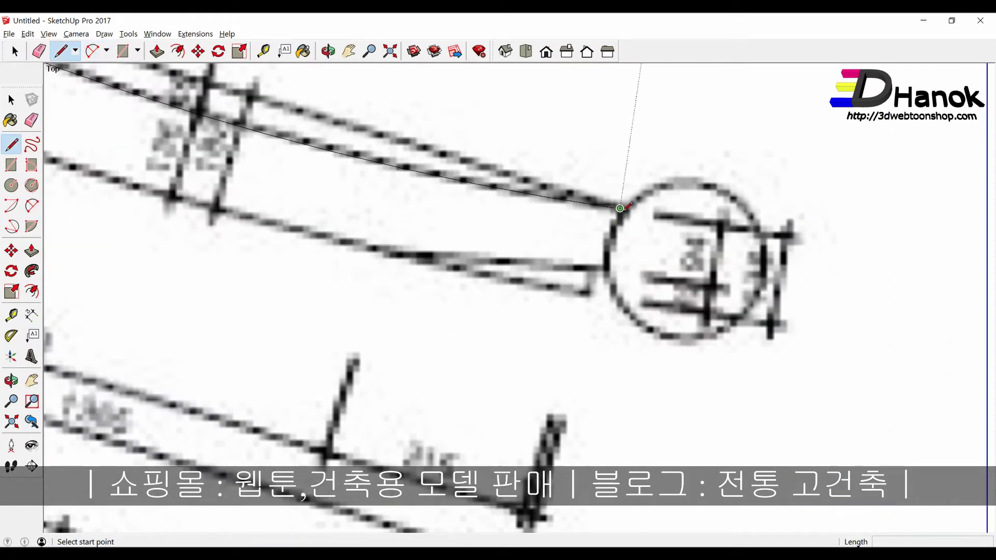
click(620, 208)
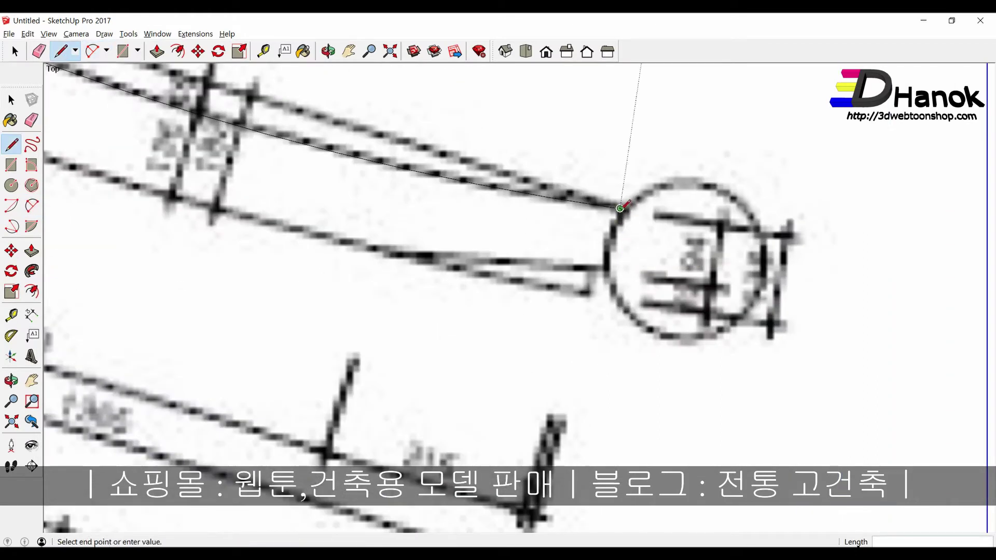
click(620, 269)
scroll(619, 269, down, 4)
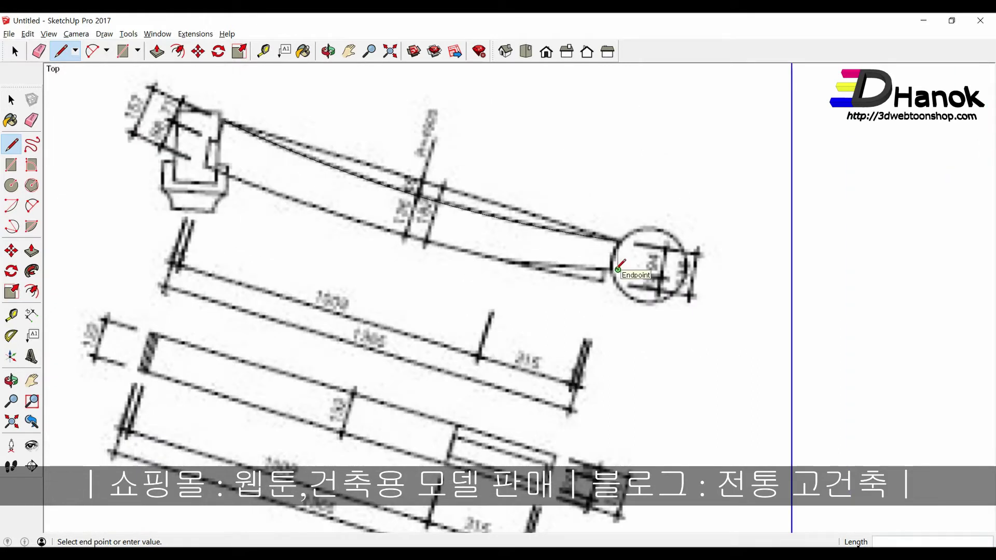
key(a)
click(618, 270)
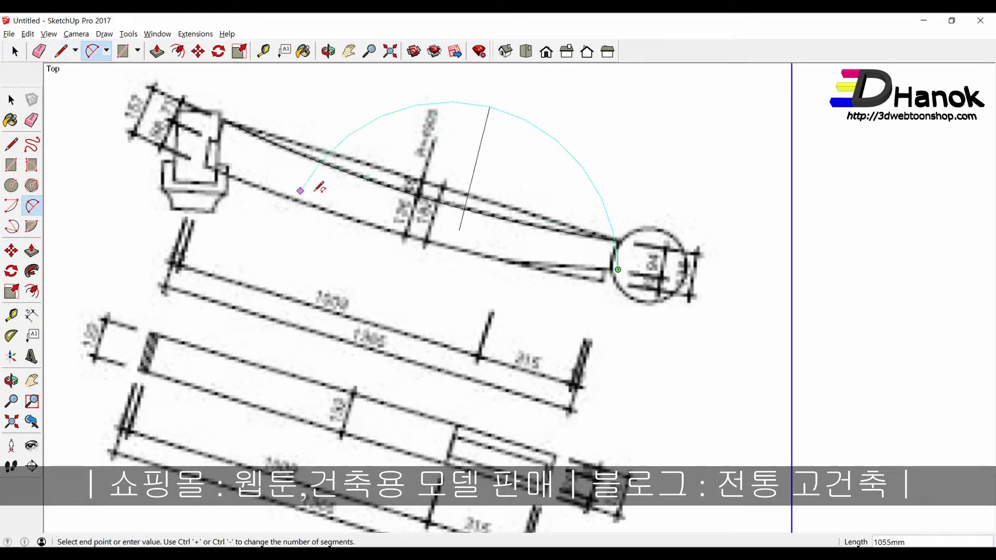
click(215, 169)
scroll(366, 217, up, 1)
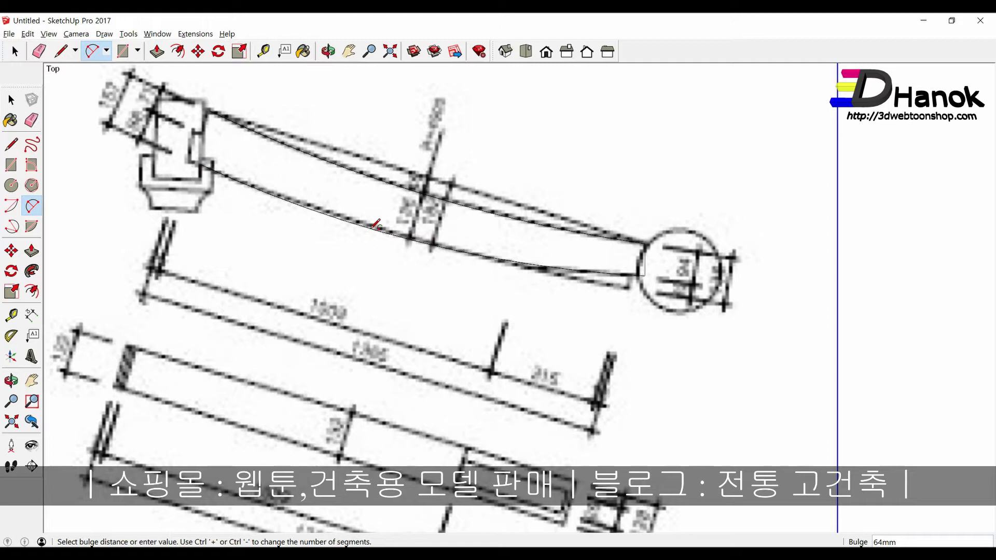
click(376, 225)
Step: Close the outline with lines around the left notch, forming the purlin face
key(l)
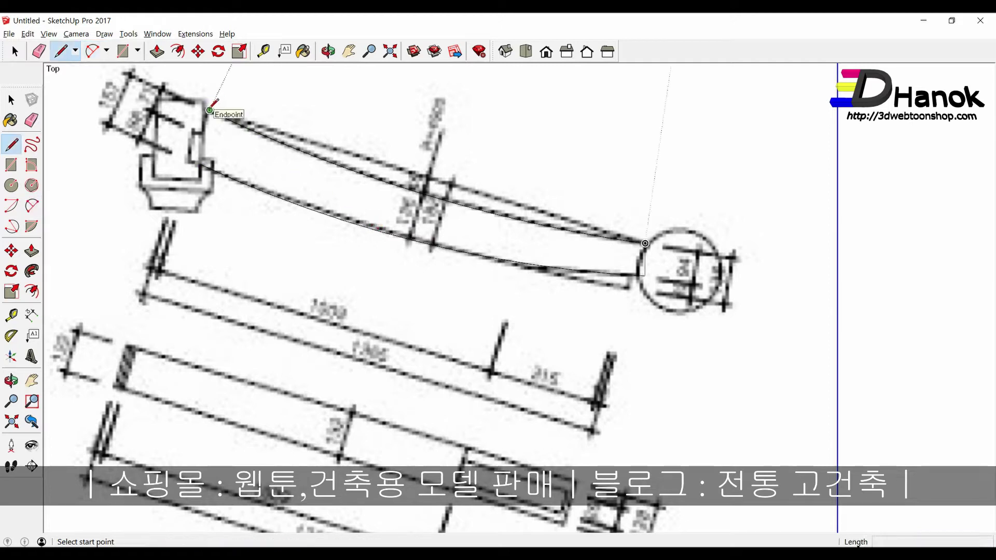
click(210, 110)
scroll(209, 110, up, 1)
scroll(210, 110, up, 1)
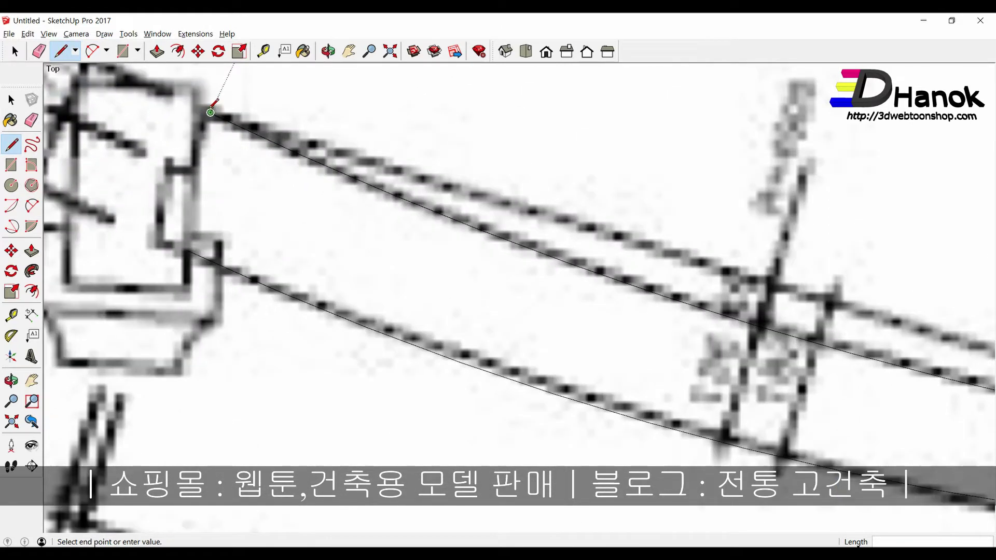
scroll(210, 110, up, 1)
scroll(212, 108, down, 2)
scroll(211, 108, down, 1)
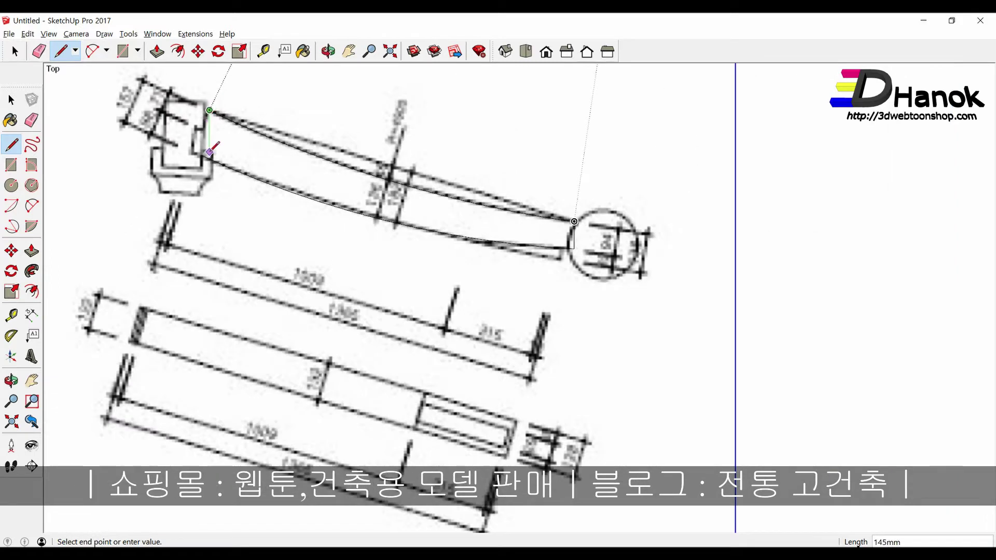
scroll(209, 152, up, 1)
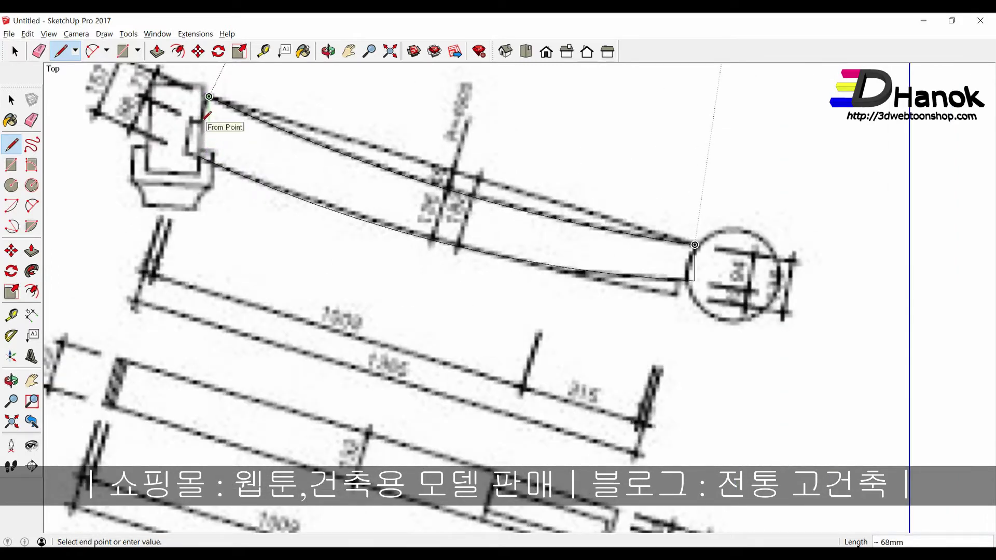
scroll(206, 115, up, 2)
scroll(207, 115, up, 1)
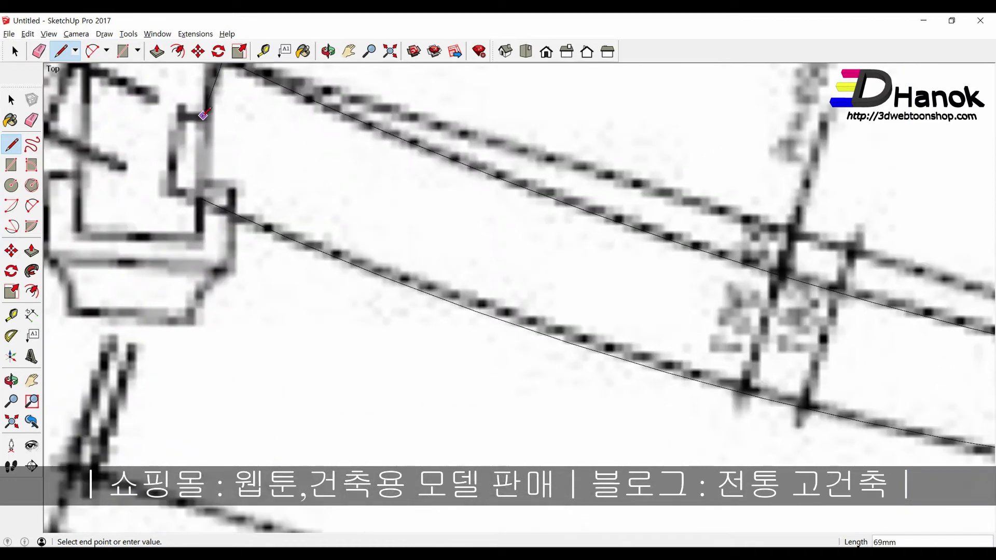
click(174, 114)
click(173, 187)
scroll(222, 196, down, 3)
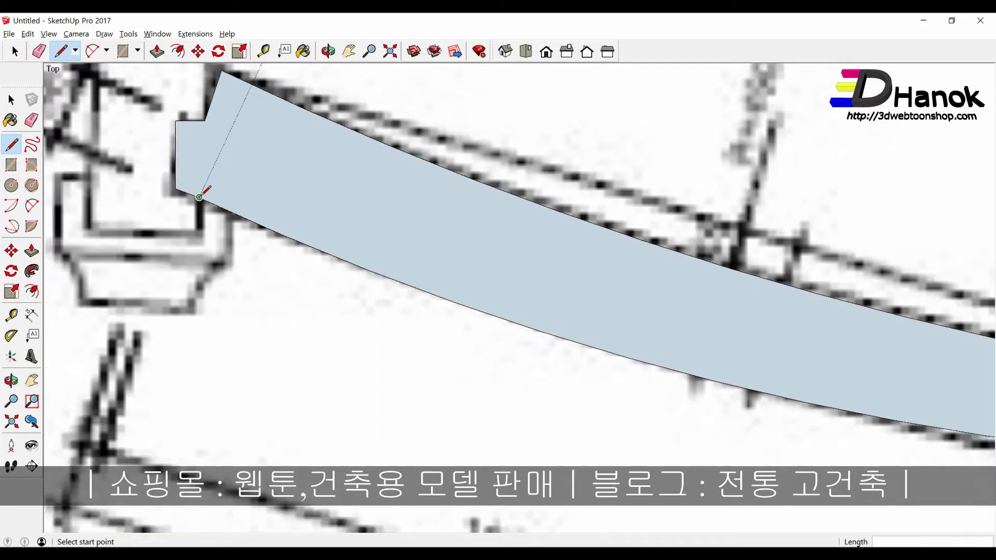
scroll(356, 163, down, 2)
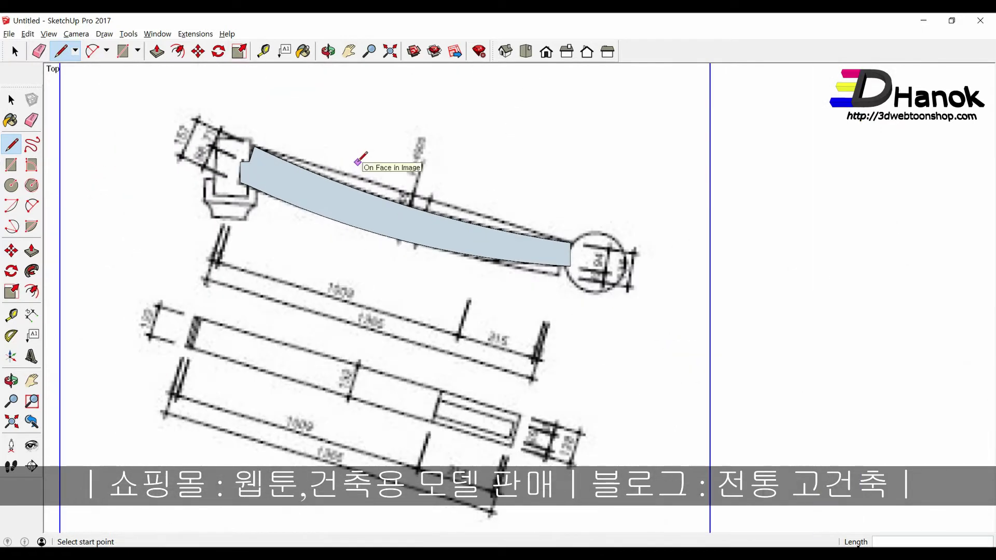
Step: Add lines forming the extra strip under the purlin's right end
click(446, 250)
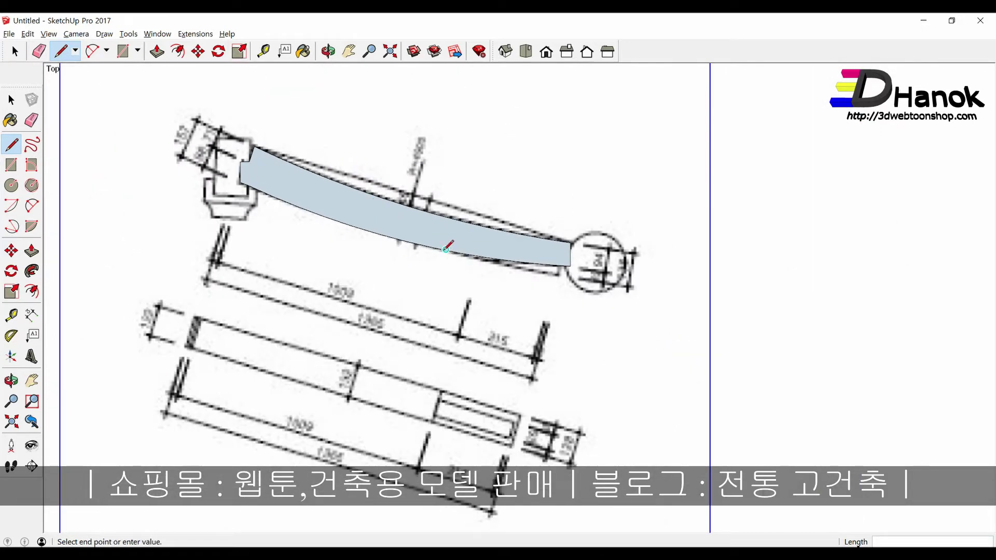
scroll(553, 281, up, 2)
scroll(554, 280, up, 1)
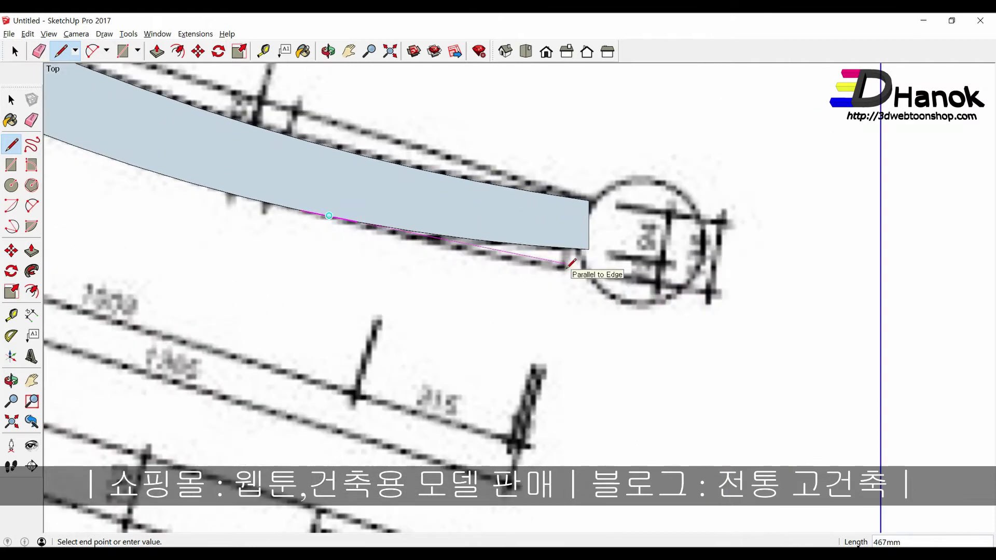
scroll(567, 267, up, 2)
scroll(567, 267, up, 1)
click(559, 272)
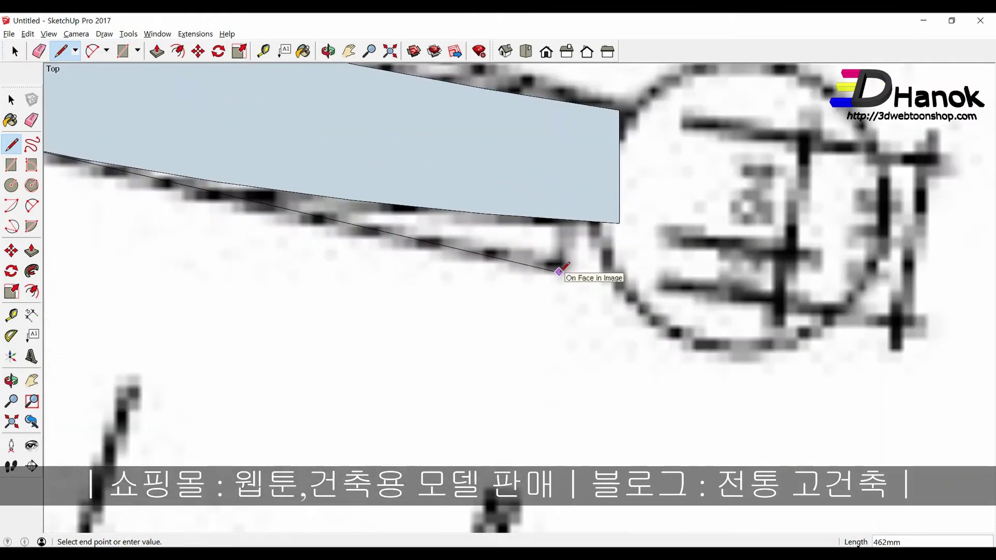
click(576, 219)
scroll(574, 219, down, 1)
scroll(570, 223, down, 1)
scroll(557, 238, down, 2)
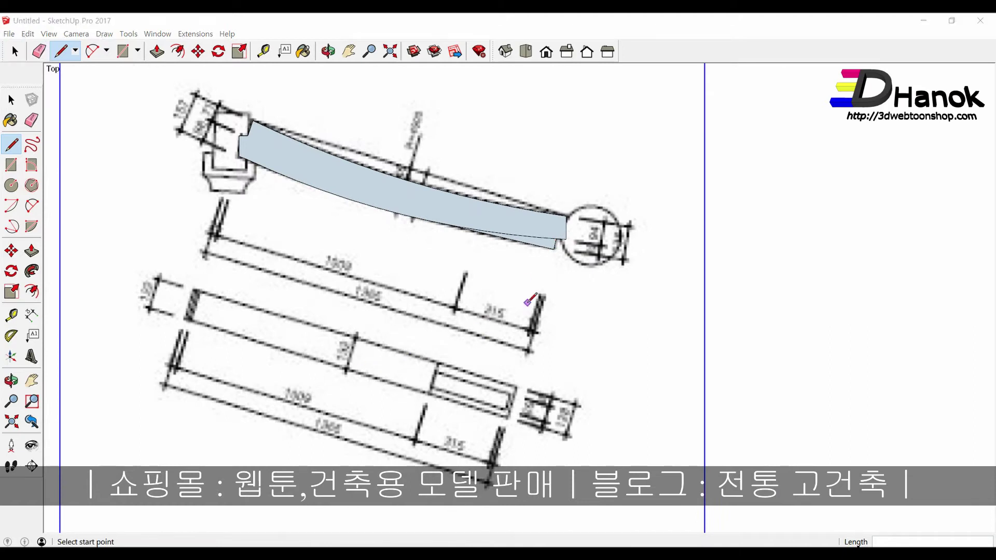
key(alt+Tab)
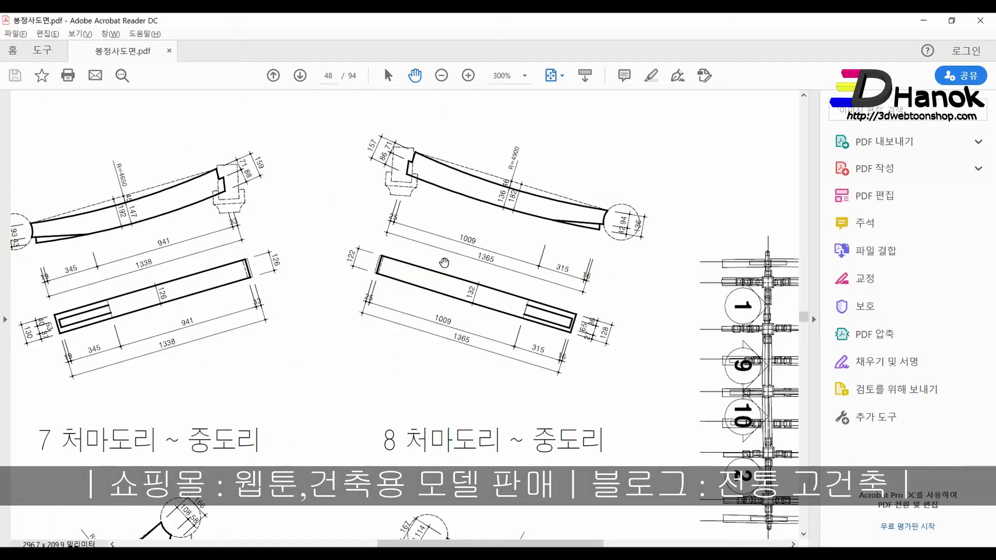
key(alt+Tab)
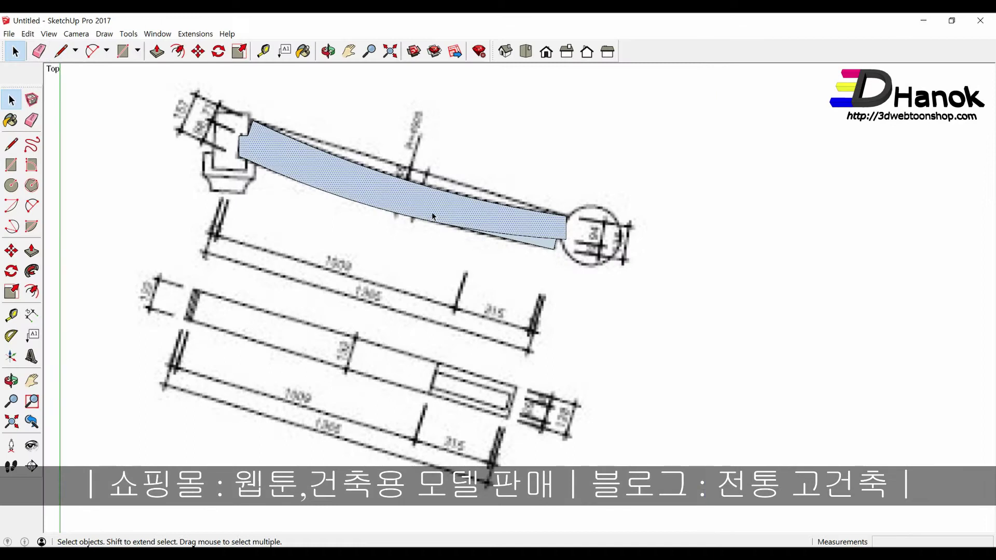
Step: Push/Pull the traced purlin face up about 132 mm into a solid curved beam
middle_drag(431, 211, 425, 254)
key(p)
click(422, 243)
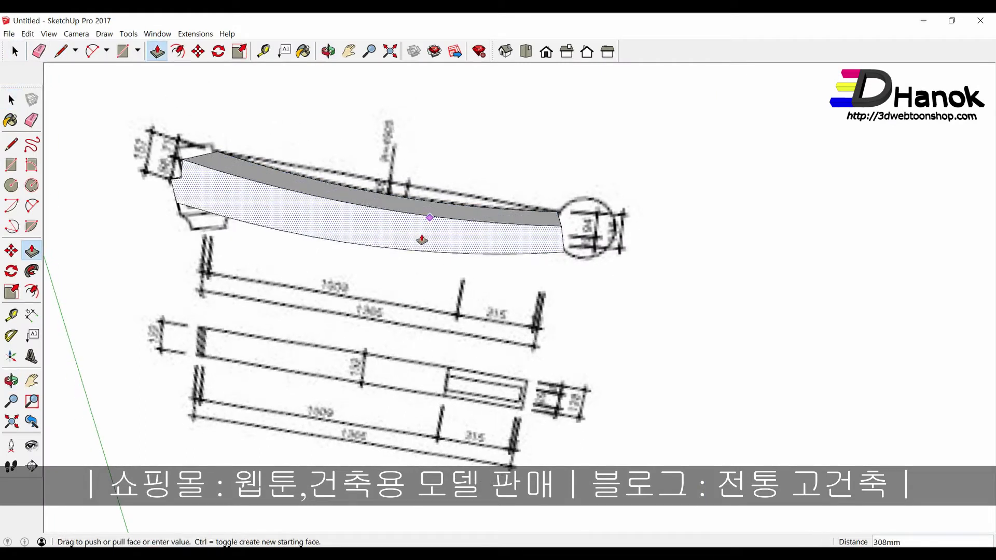
click(422, 240)
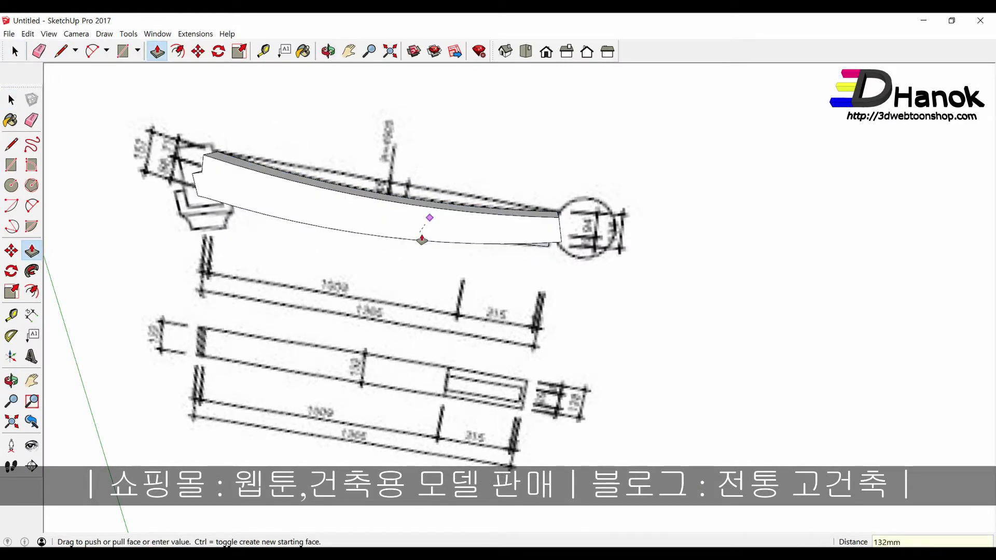
middle_drag(422, 244, 436, 140)
key(space)
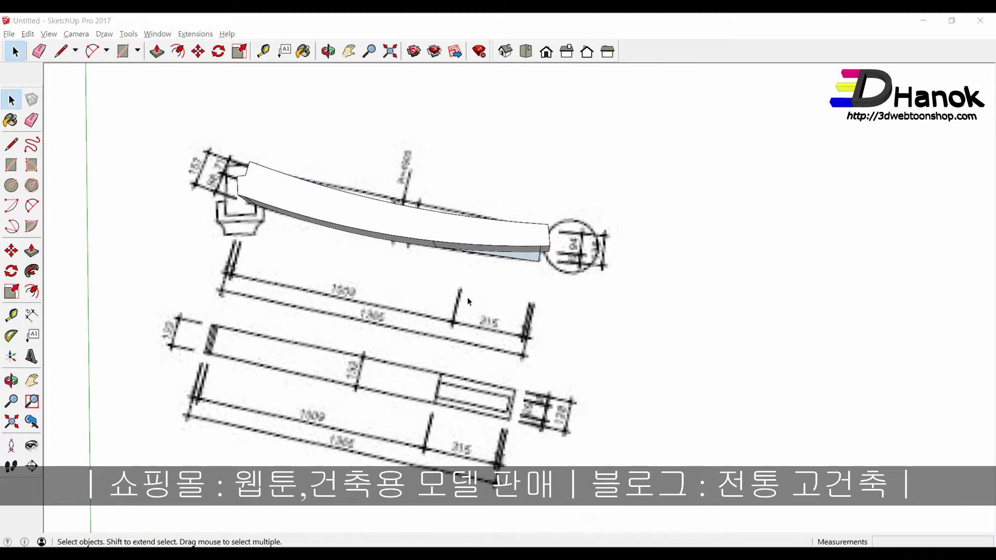
Step: Check the 128 thickness dimension on the PDF drawing
key(alt+Tab)
scroll(573, 343, up, 1)
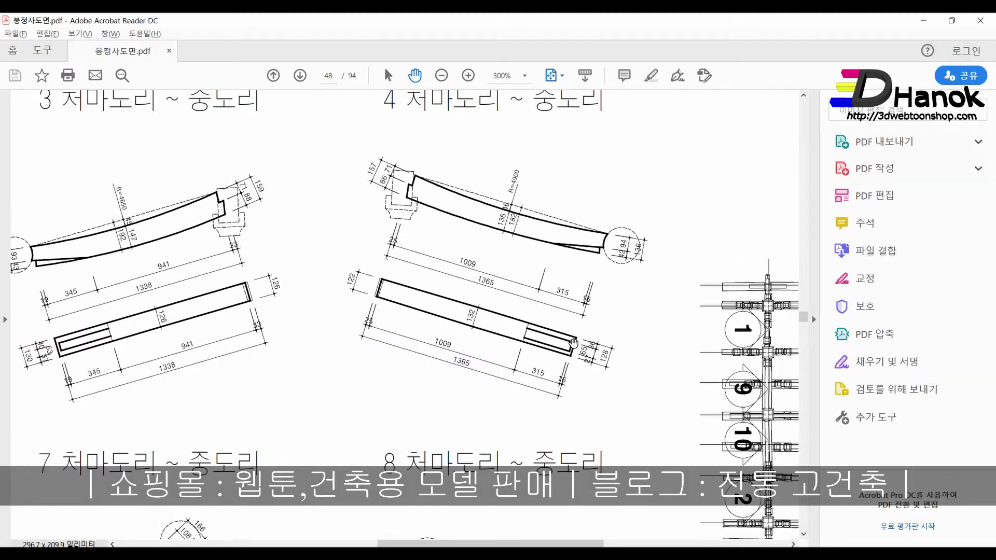
ctrl+scroll(597, 371, up, 4)
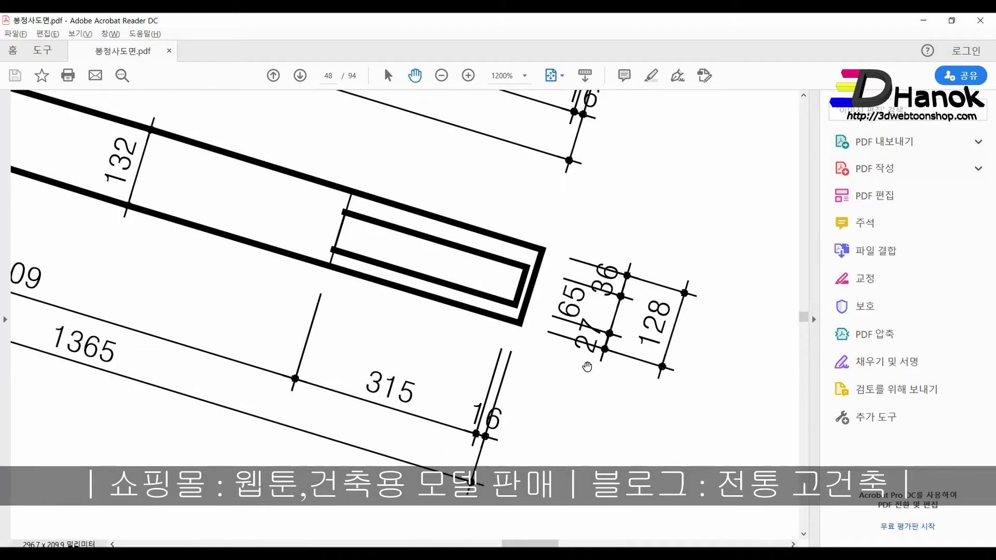
key(alt+Tab)
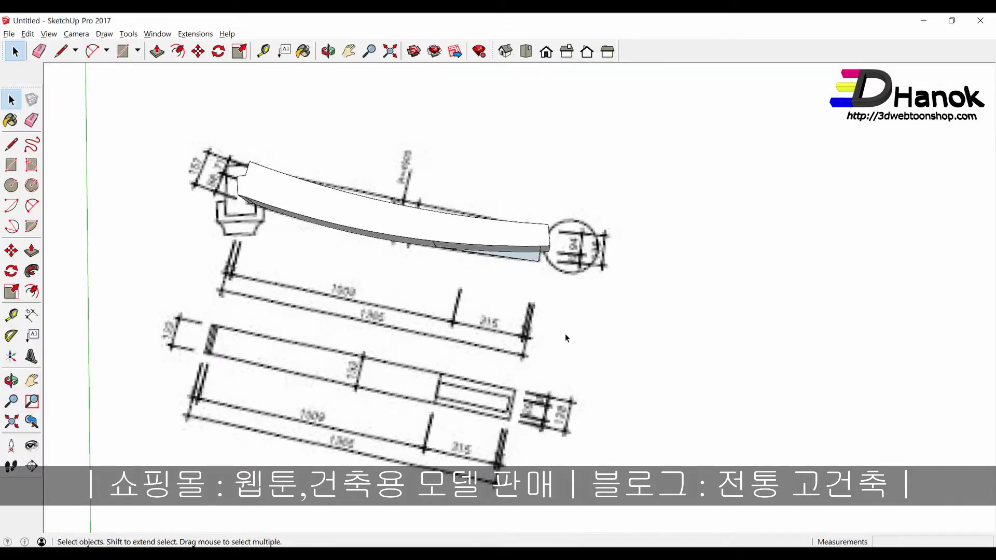
Step: Pull out the lower strip face at the beam's end
middle_drag(565, 334, 546, 258)
scroll(550, 262, up, 2)
scroll(571, 270, up, 2)
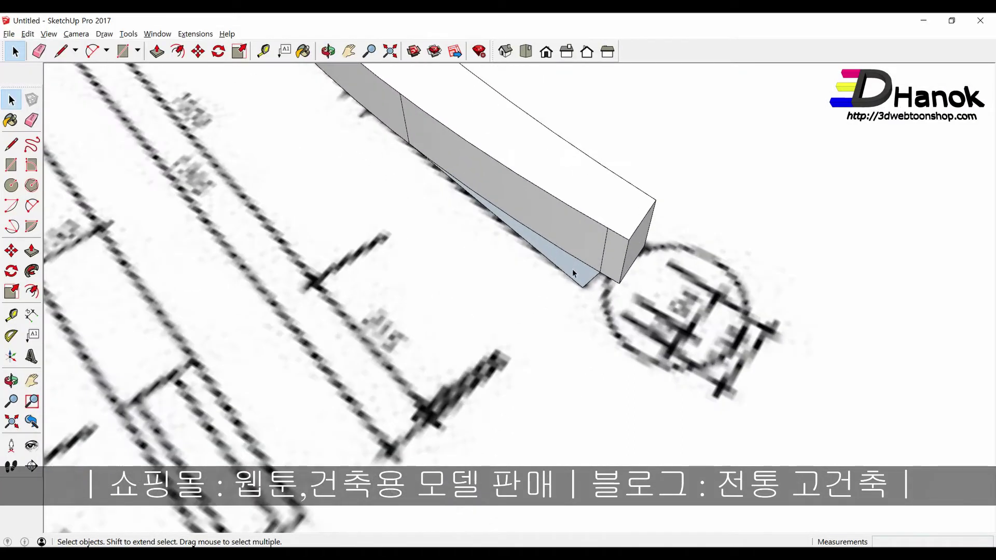
key(p)
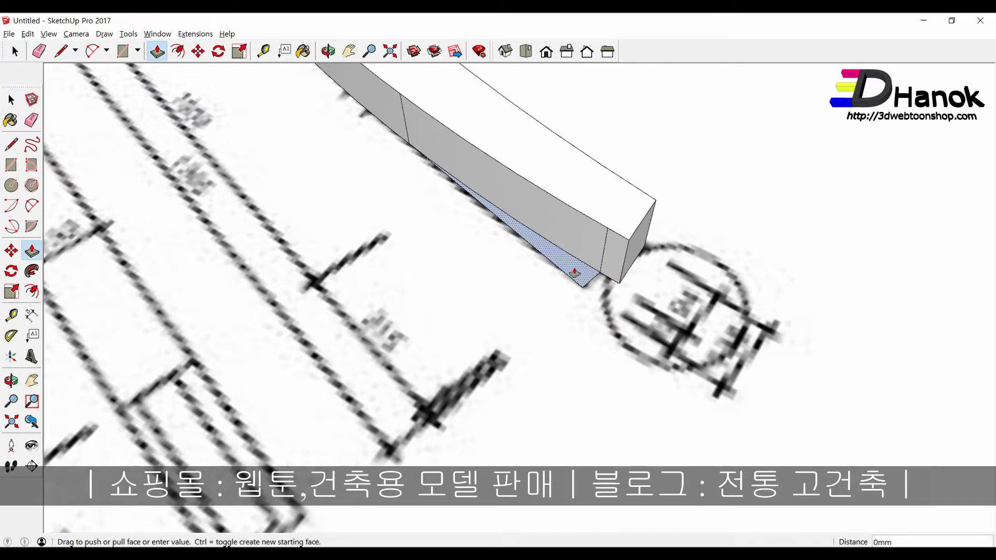
drag(575, 271, 608, 264)
middle_drag(607, 262, 598, 214)
Step: Place construction guides along the beam side, one offset 32.5 mm from the lower guide
key(t)
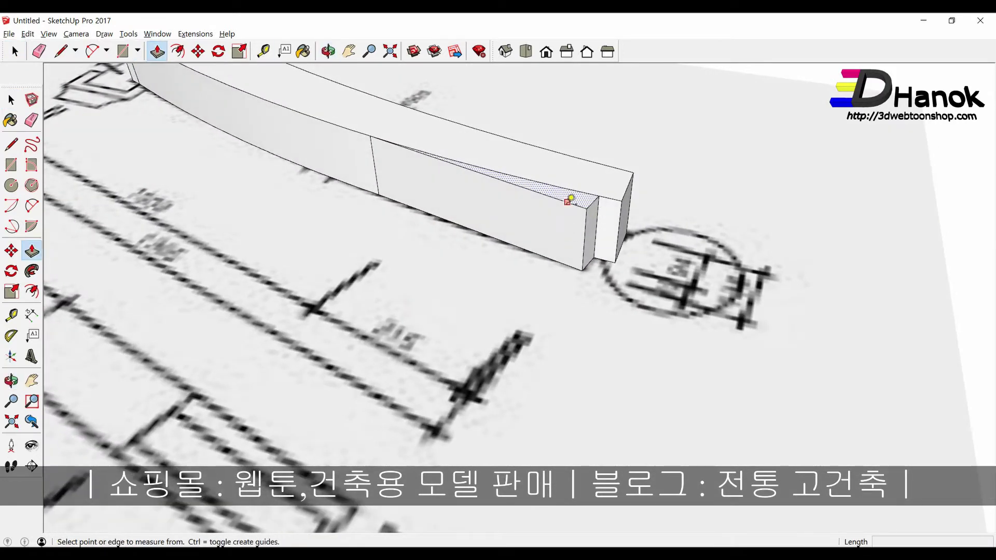
click(570, 191)
click(590, 229)
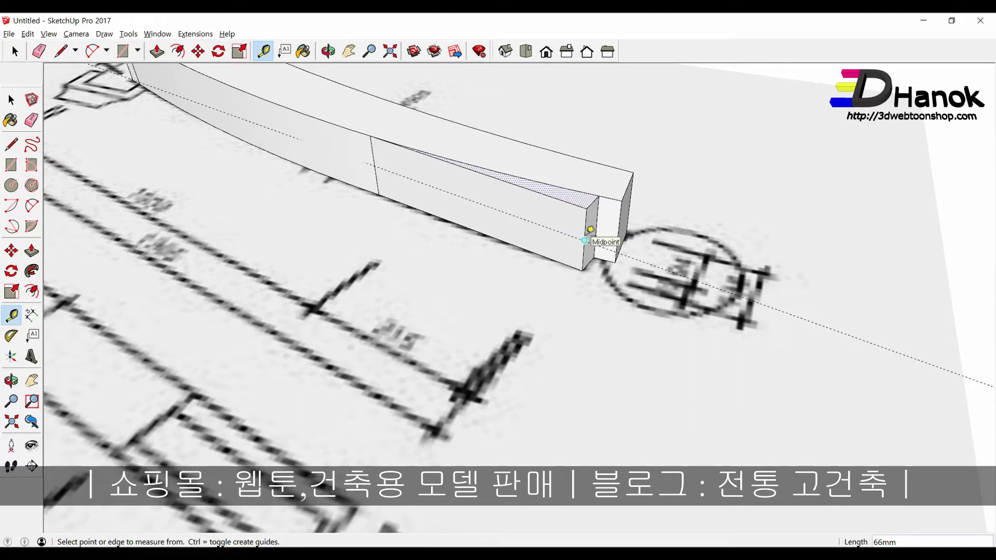
key(space)
scroll(552, 204, up, 2)
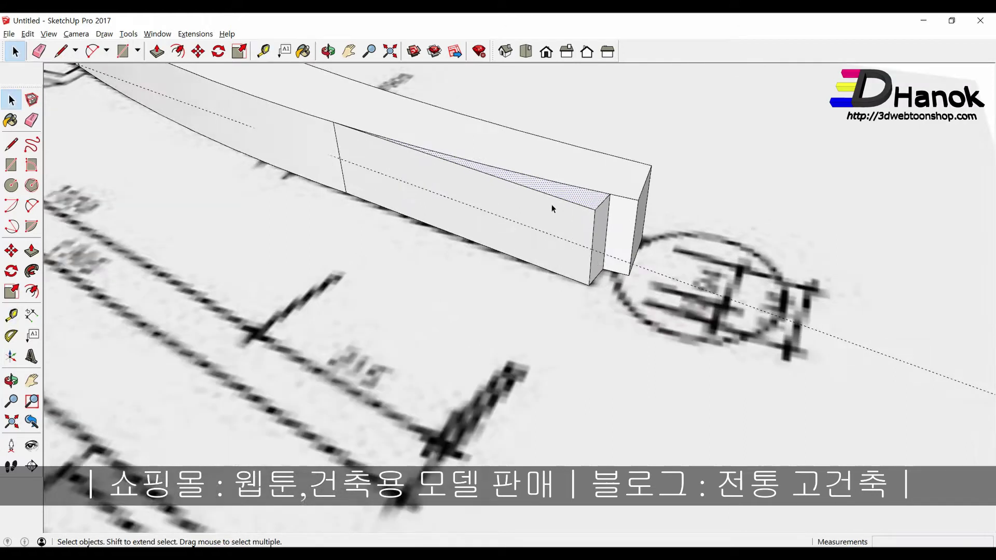
scroll(546, 220, up, 2)
key(t)
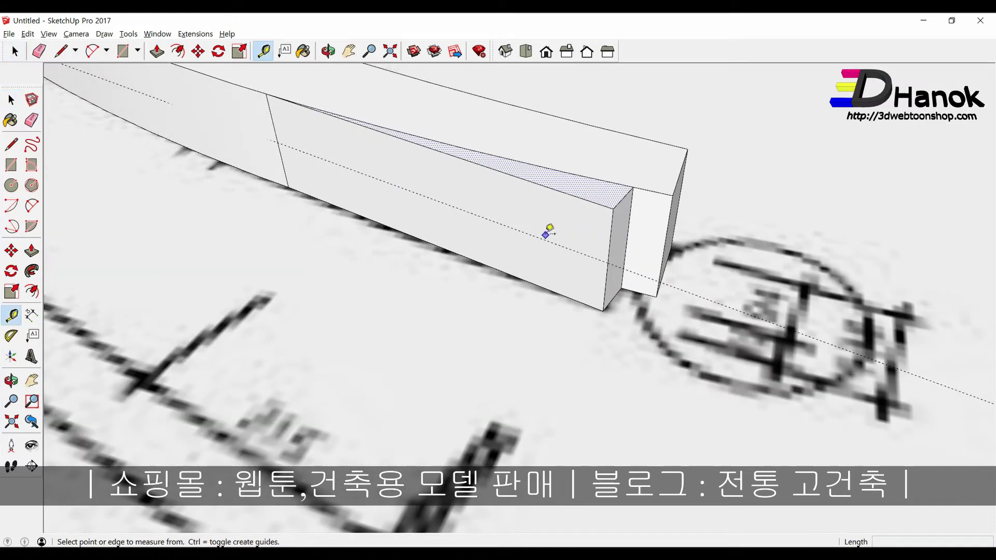
click(545, 240)
text(32.5)
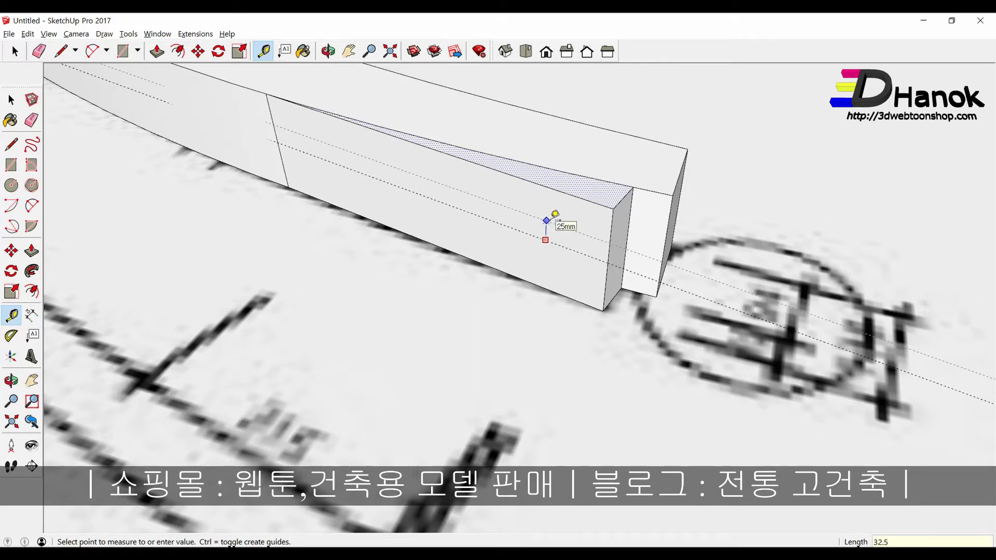
key(Return)
key(space)
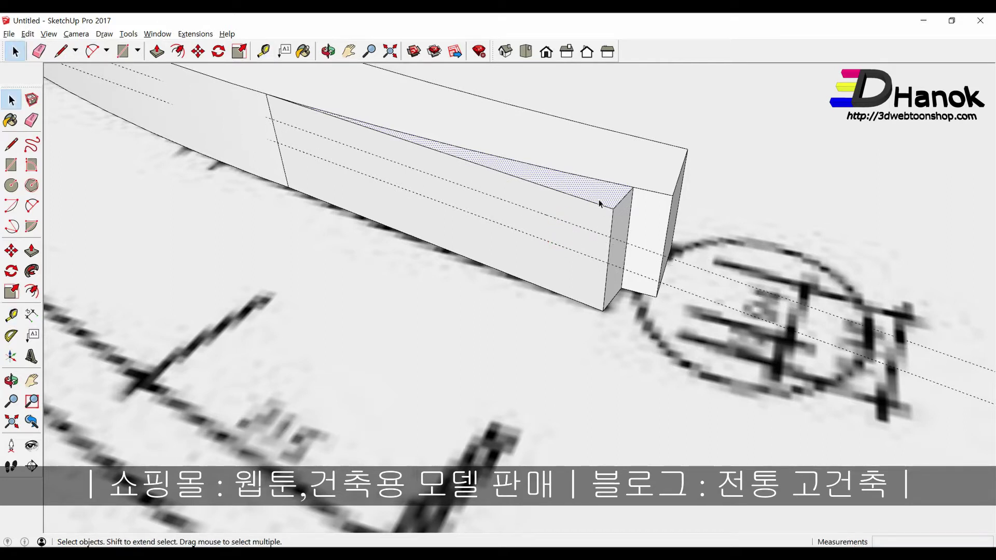
Step: Push the slanted notch face down about 34 mm
key(p)
click(597, 203)
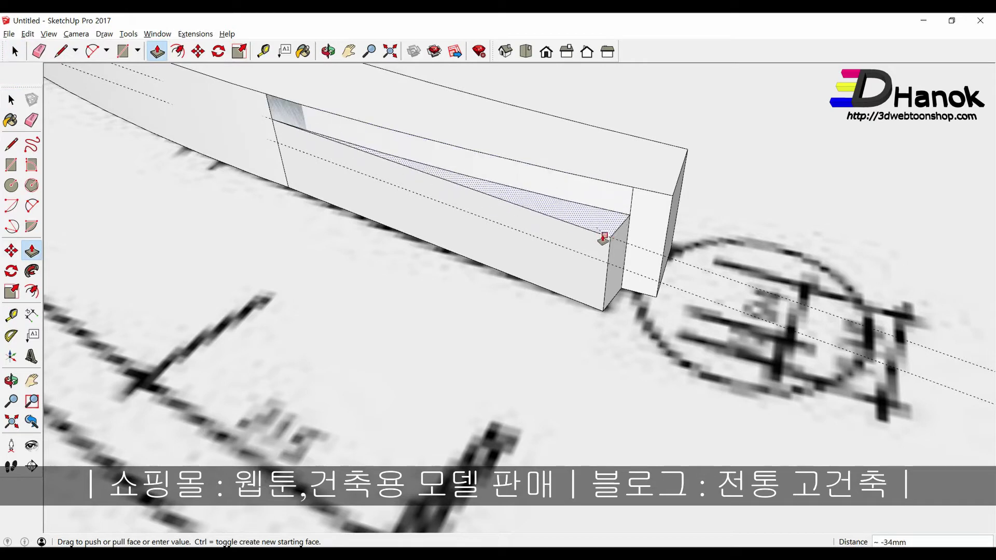
click(607, 239)
mouse_move(607, 239)
middle_down()
mouse_move(593, 263)
mouse_move(571, 194)
middle_up()
Step: Hide the grey ground image and push the sloped notch face further
key(space)
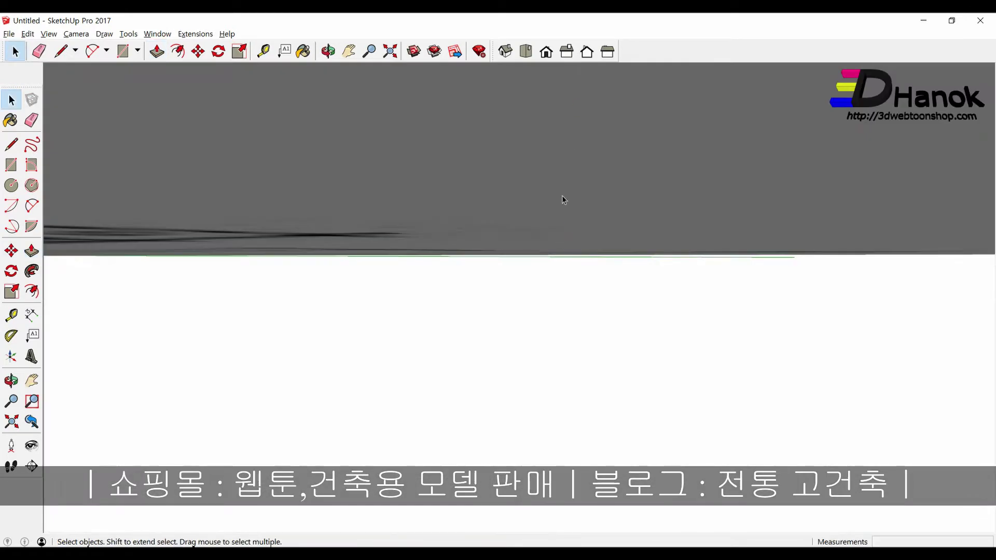
right_click(562, 195)
click(588, 227)
middle_drag(588, 226, 576, 128)
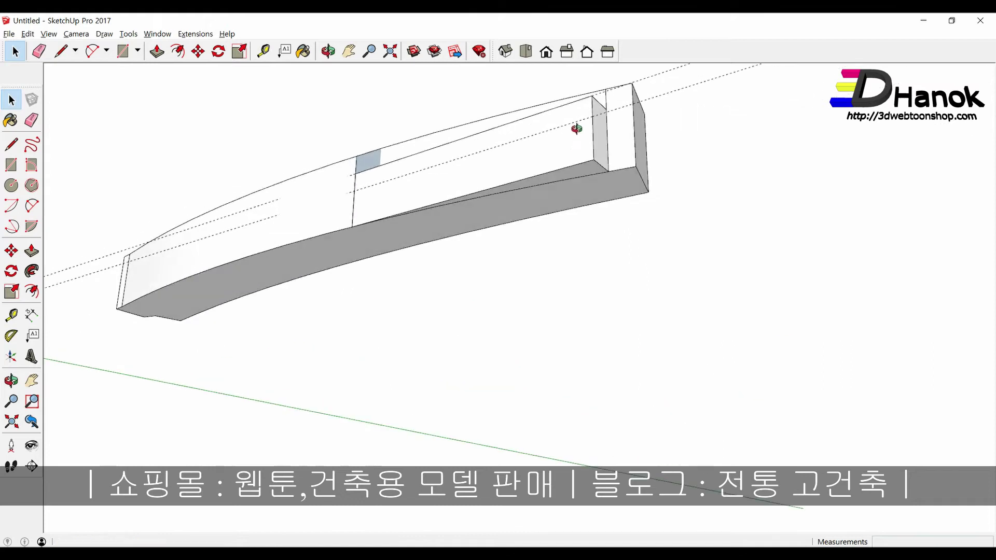
key(p)
click(581, 178)
key(space)
mouse_move(578, 178)
middle_down()
mouse_move(516, 151)
mouse_move(550, 352)
middle_up()
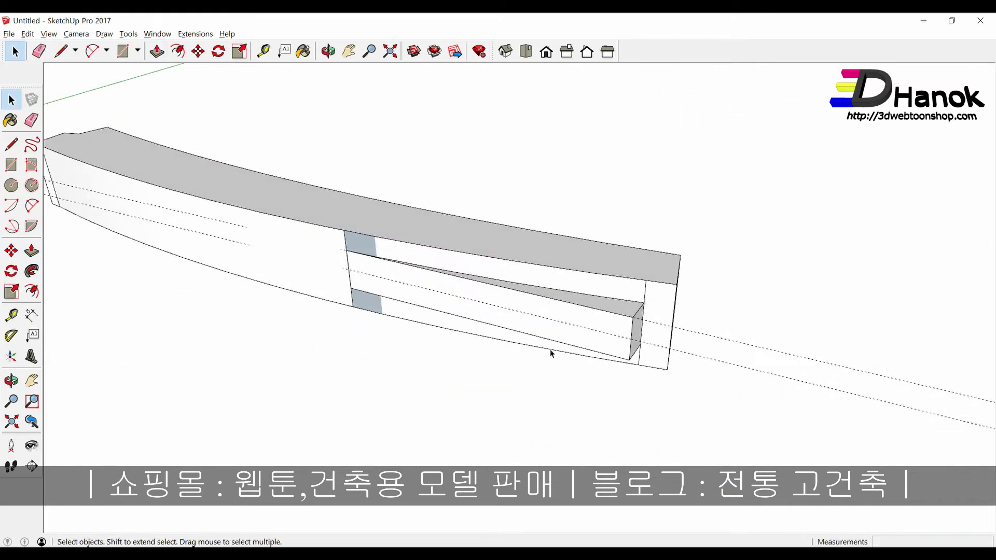
Step: Show hidden geometry and reverse both shaded notch faces
click(369, 250)
scroll(366, 251, up, 3)
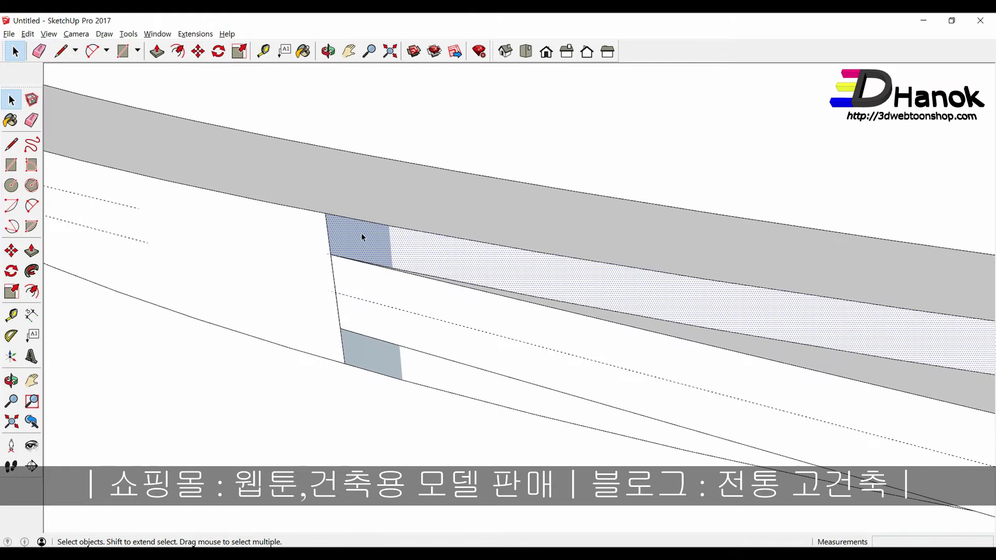
click(49, 33)
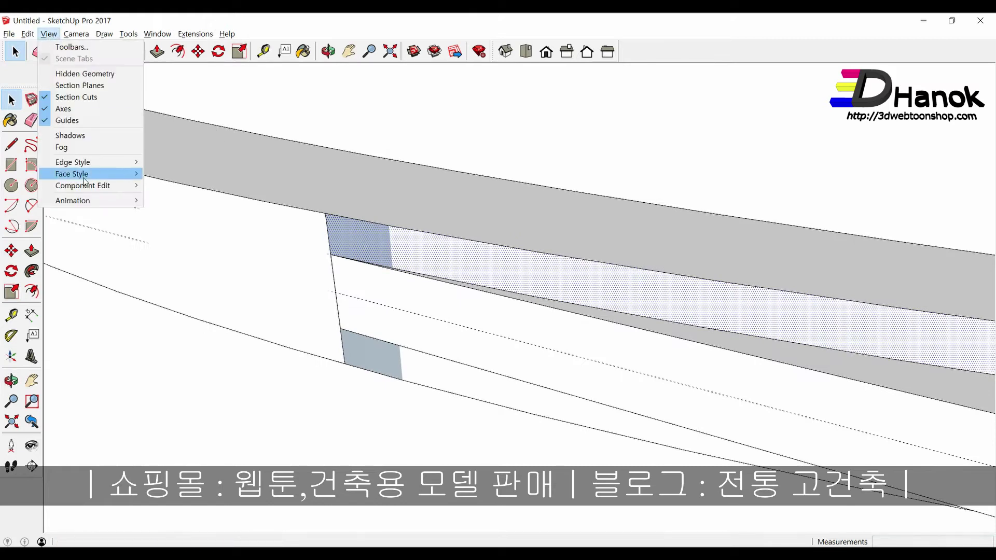
click(86, 73)
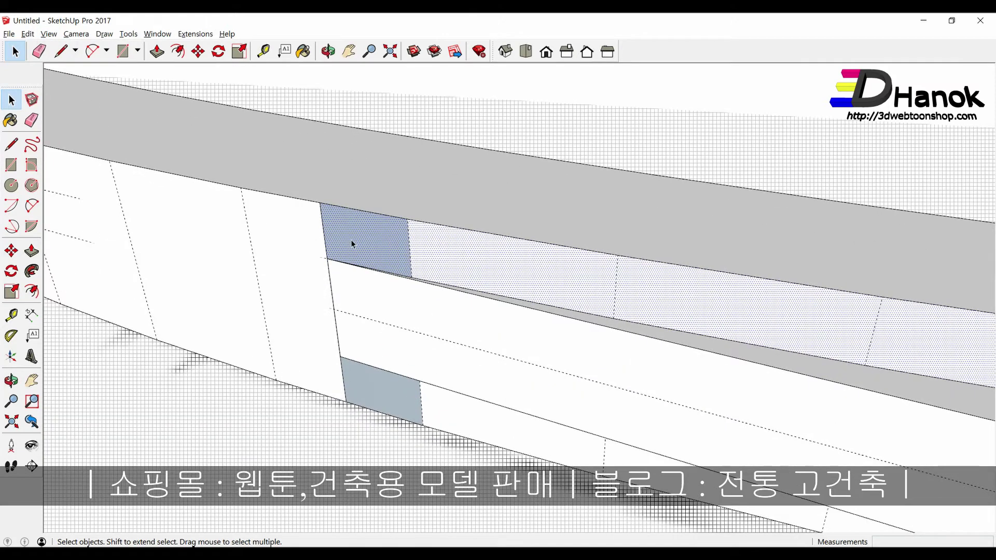
right_click(352, 240)
click(353, 238)
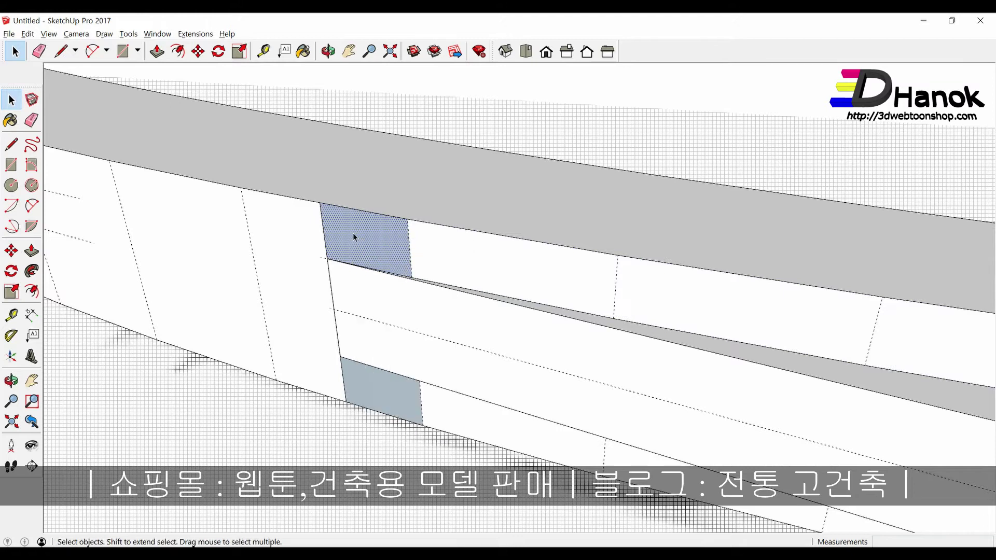
shift+click(349, 374)
right_click(374, 381)
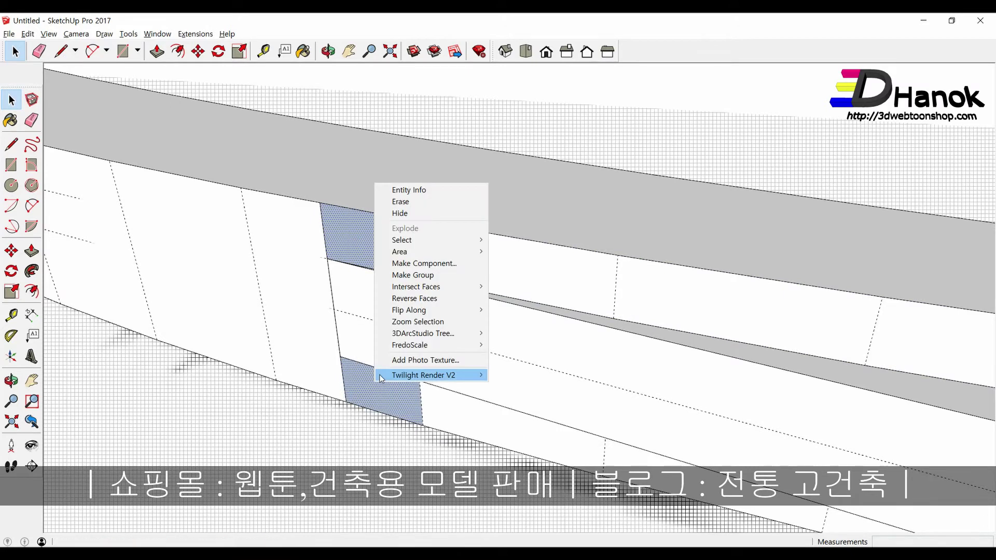
click(425, 299)
Step: Unhide all to restore the background drawing under the purlin
scroll(412, 347, down, 5)
scroll(409, 340, down, 2)
scroll(355, 267, down, 1)
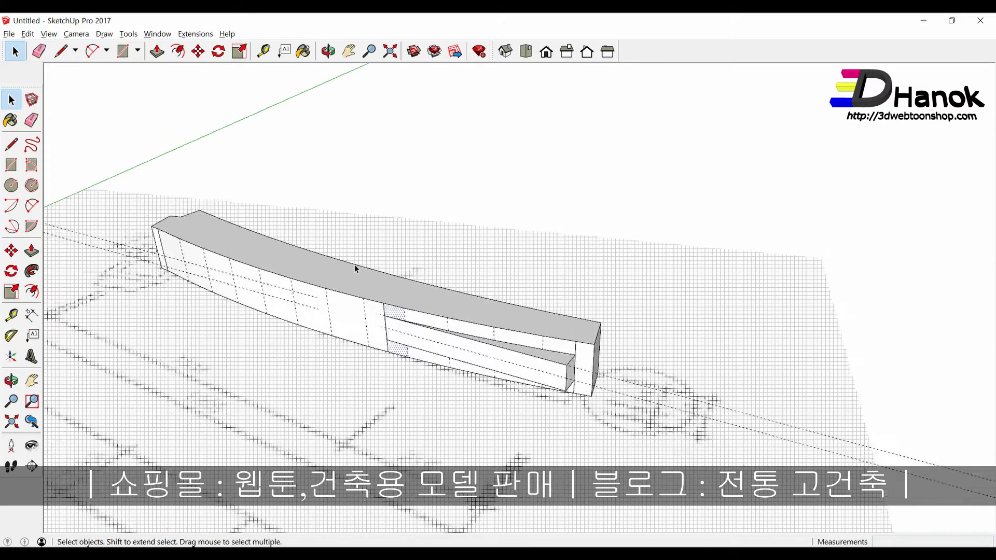
middle_drag(355, 268, 379, 415)
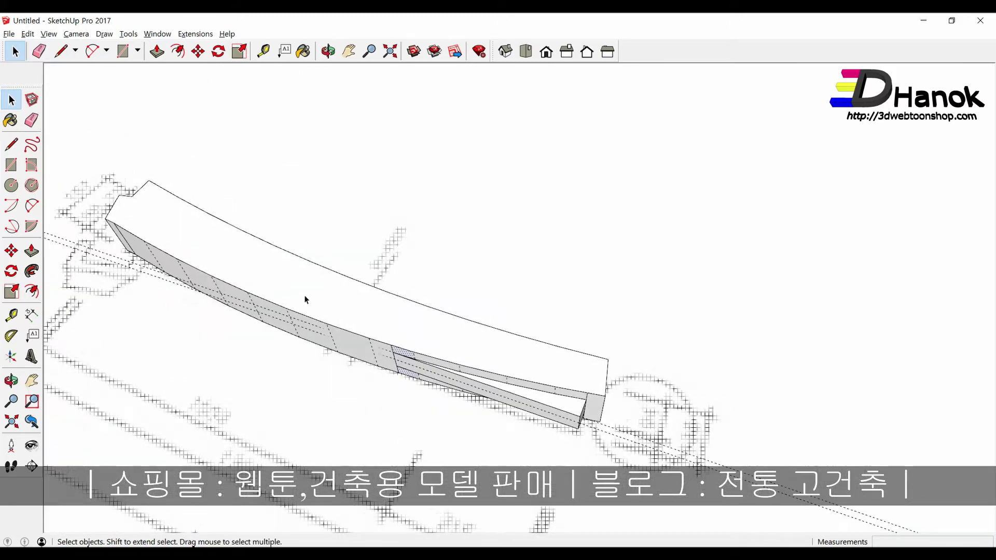
click(28, 35)
mouse_move(48, 185)
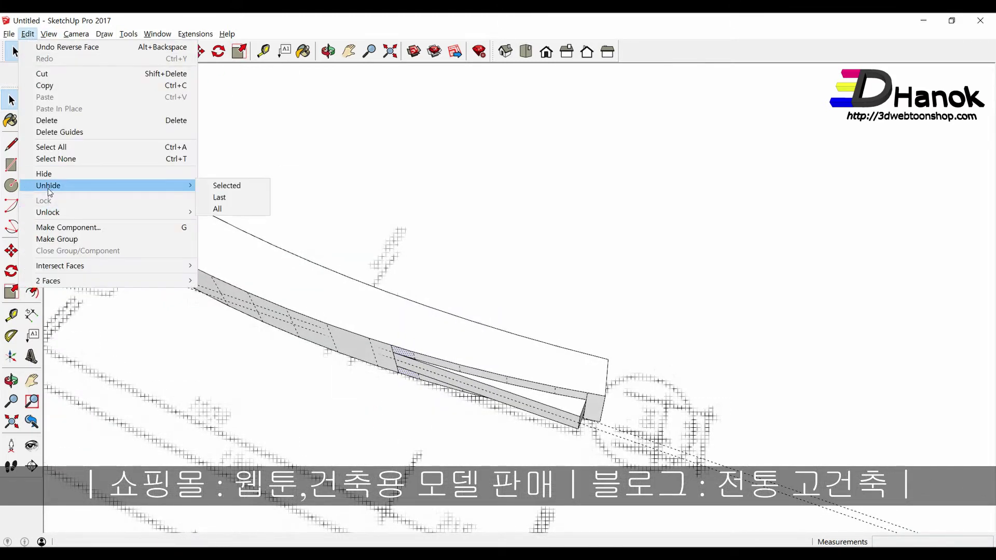
click(231, 209)
Step: From Top view, make the traced curved purlin face and edges into a new component
key(2)
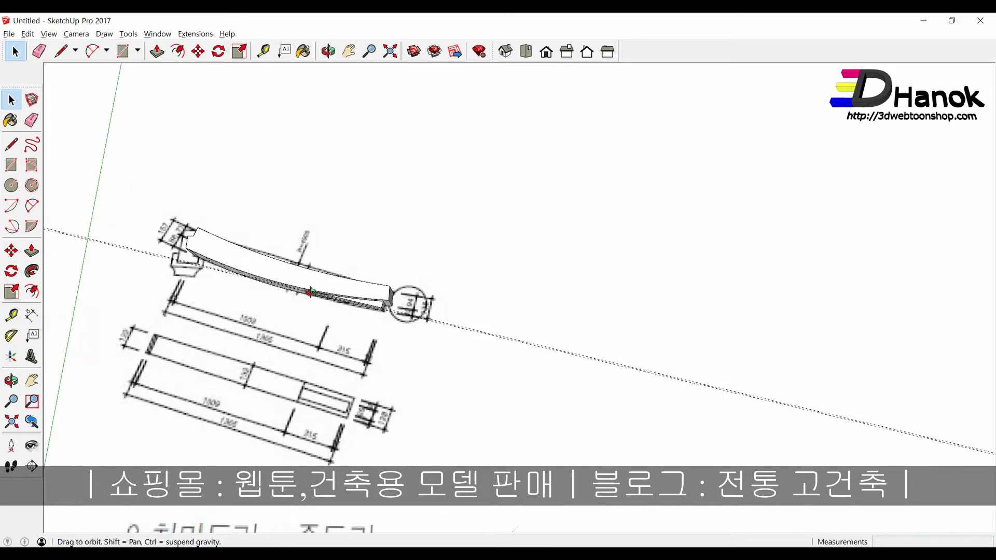
double_click(279, 336)
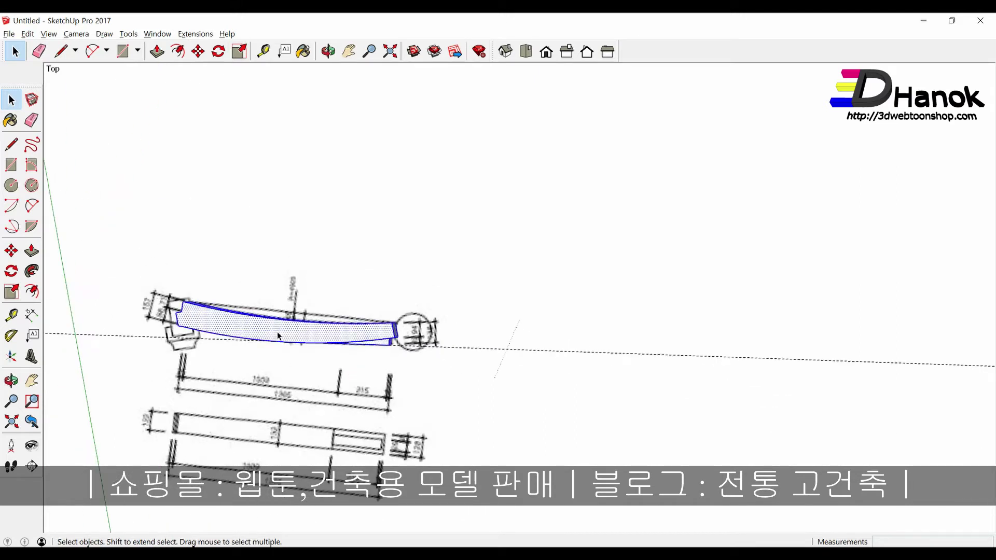
right_click(279, 335)
click(323, 166)
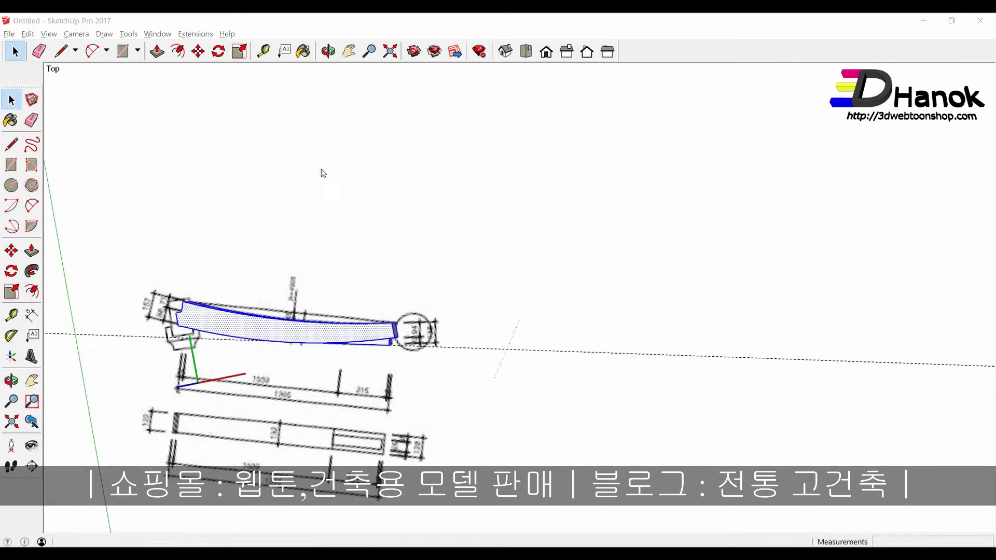
click(525, 382)
scroll(400, 349, down, 2)
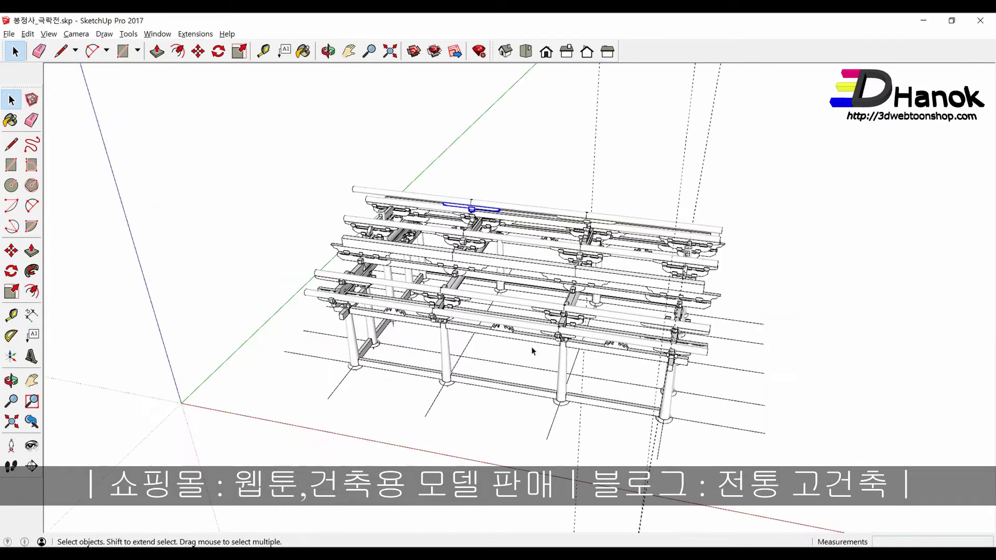
Step: Paste the curved purlin component into the temple model near the roof beams
mouse_move(534, 347)
middle_down()
mouse_move(583, 389)
mouse_move(458, 331)
middle_up()
scroll(458, 331, up, 3)
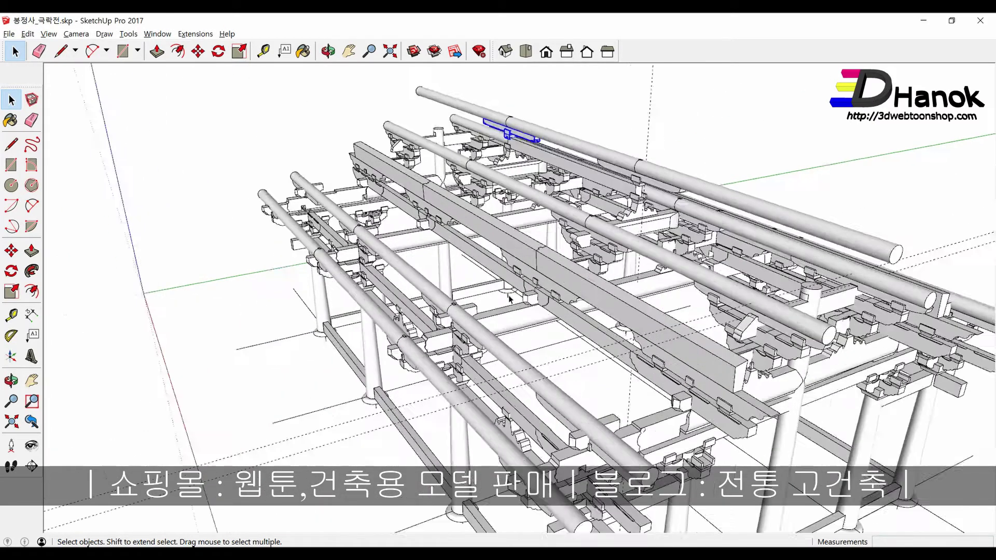
scroll(426, 324, up, 3)
scroll(389, 316, up, 3)
scroll(348, 310, up, 2)
key(ctrl+v)
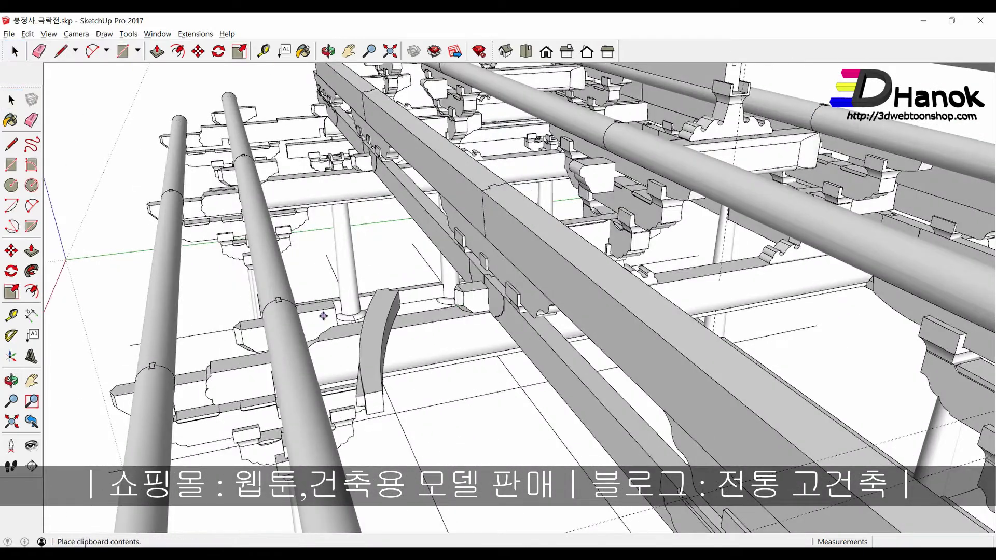
mouse_move(348, 311)
middle_down()
mouse_move(264, 420)
mouse_move(396, 359)
middle_up()
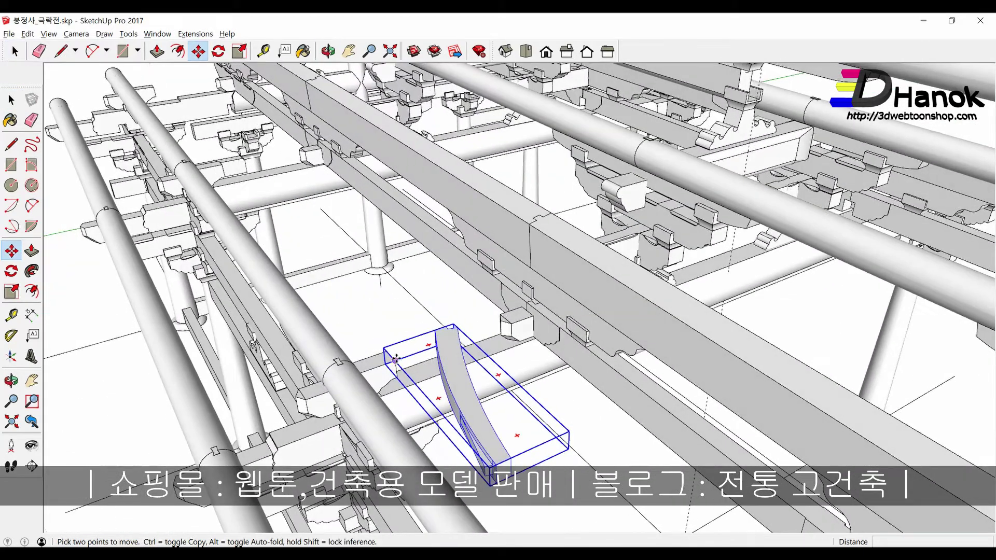
scroll(456, 371, up, 1)
scroll(455, 369, up, 1)
click(456, 367)
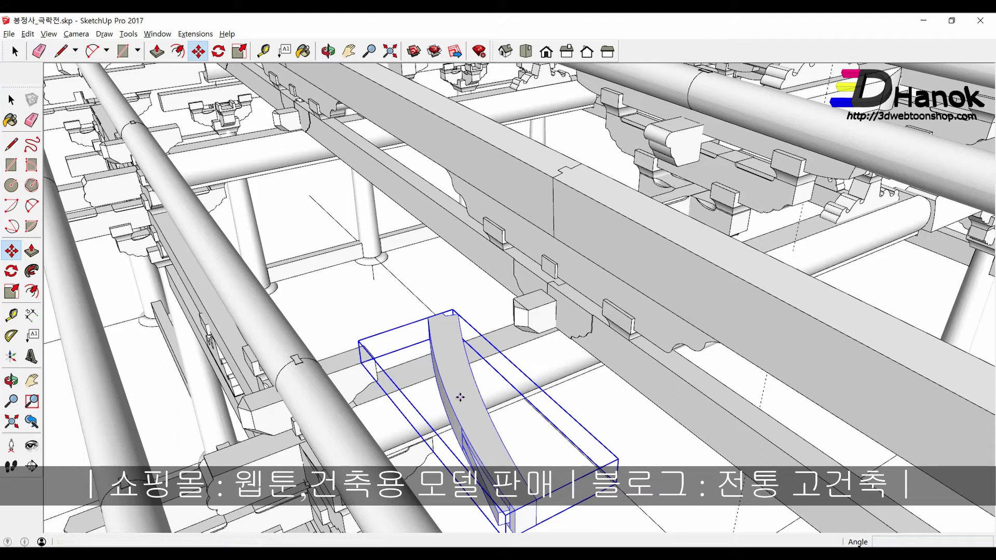
Step: Rotate the pasted purlin two 90° turns so it stands upright
key(q)
click(485, 454)
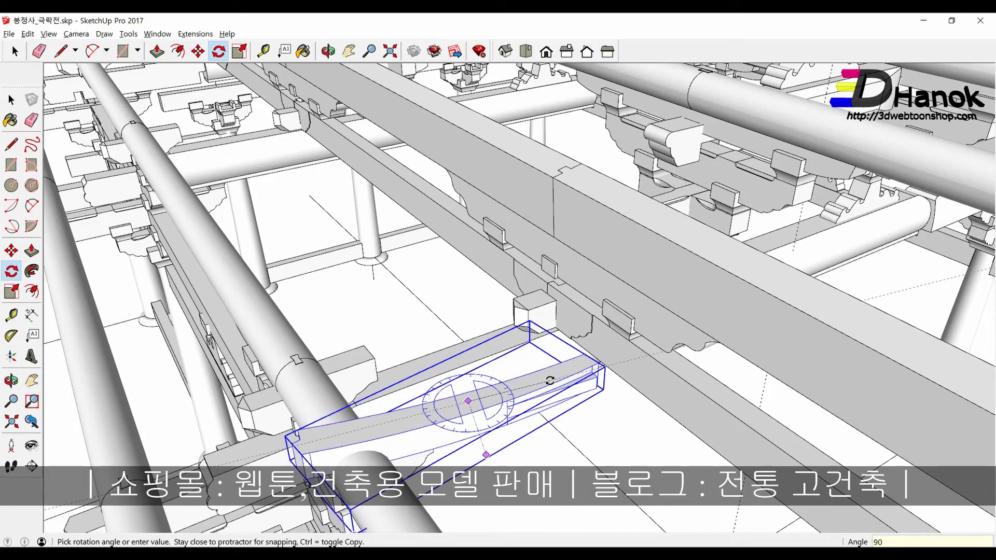
click(550, 380)
middle_drag(550, 380, 494, 374)
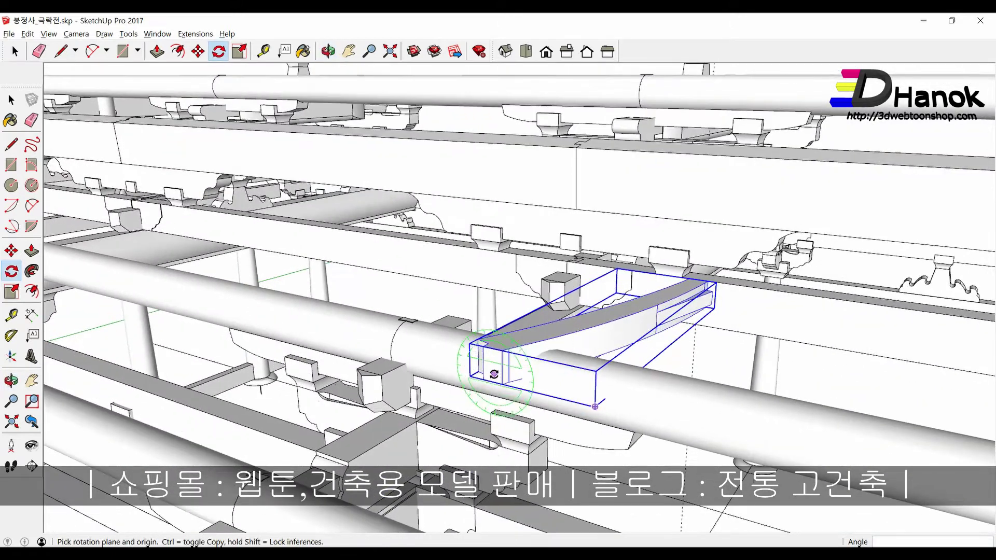
click(494, 370)
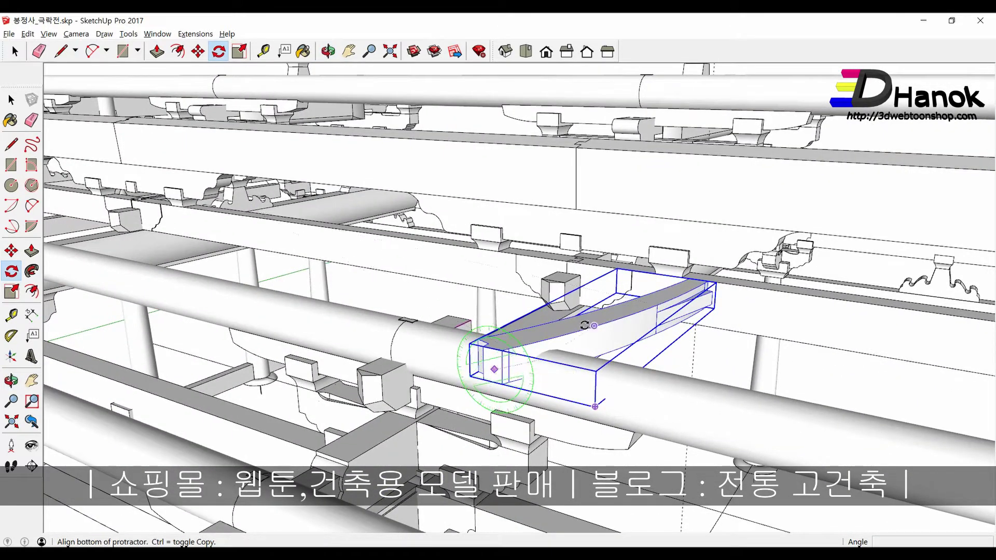
click(595, 407)
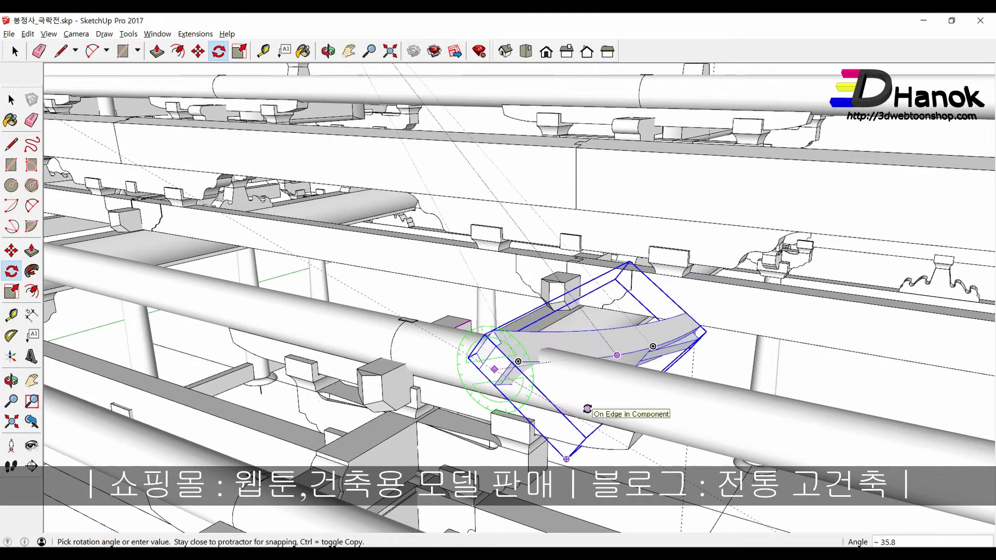
click(587, 409)
key(space)
mouse_move(587, 409)
middle_down()
mouse_move(341, 360)
mouse_move(507, 466)
middle_up()
Step: Set the curved purlin down onto the upper roof beam by its corner
key(m)
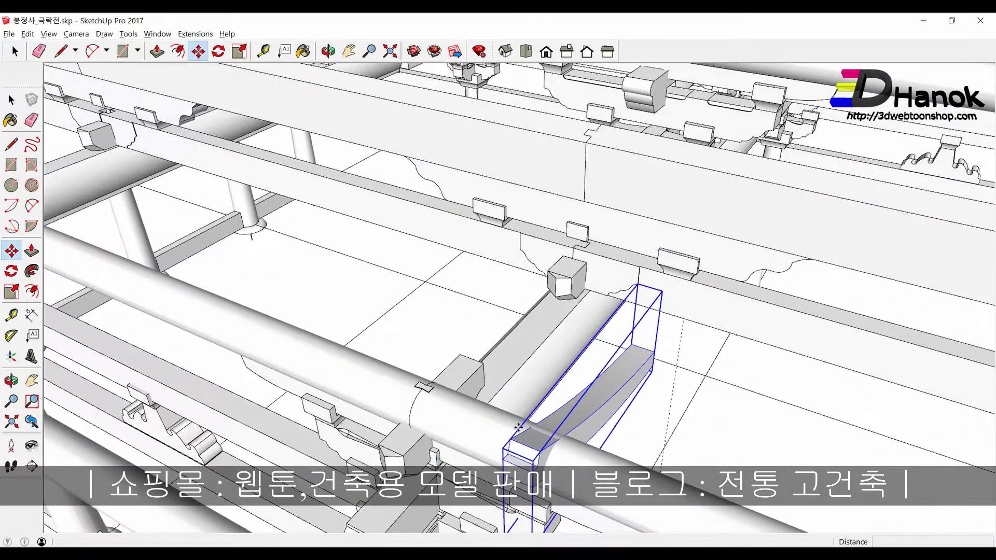
scroll(507, 465, up, 2)
key(q)
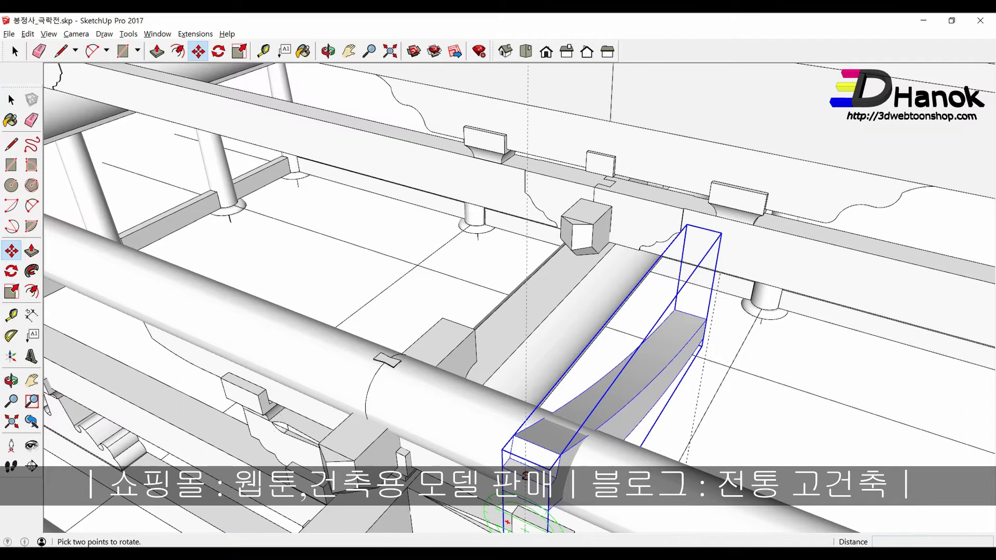
middle_drag(524, 516, 524, 488)
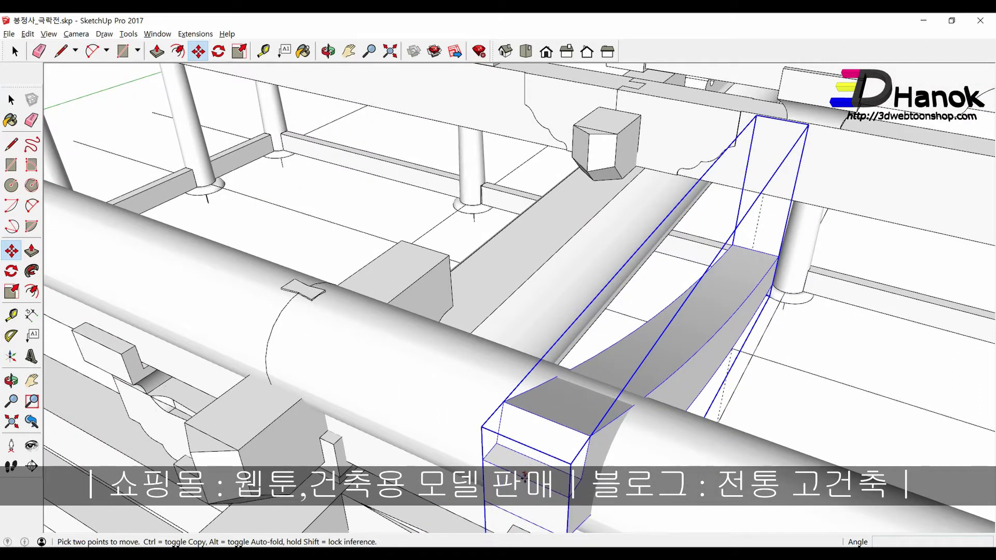
click(524, 475)
middle_drag(438, 260, 585, 326)
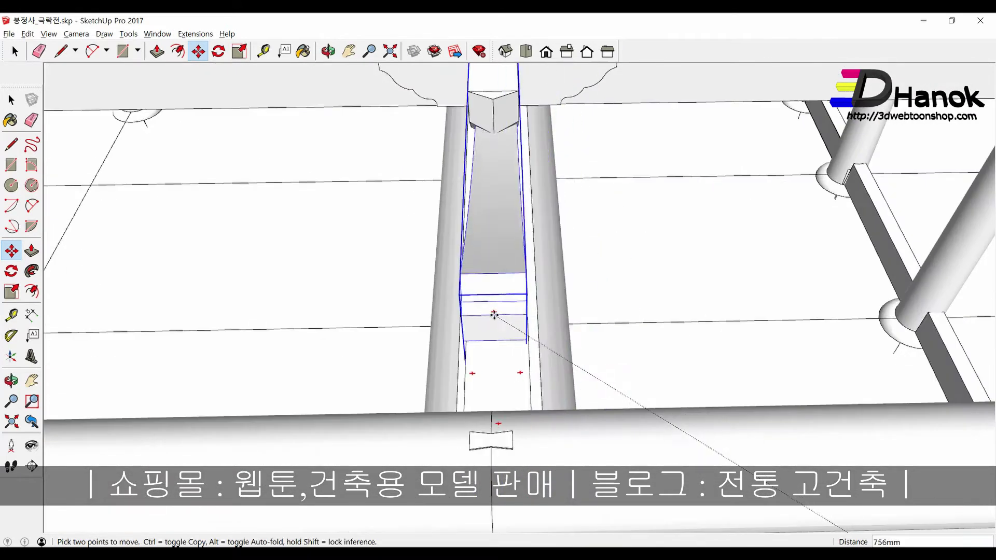
mouse_move(495, 315)
middle_down()
mouse_move(410, 235)
mouse_move(474, 306)
mouse_move(578, 329)
middle_up()
click(474, 306)
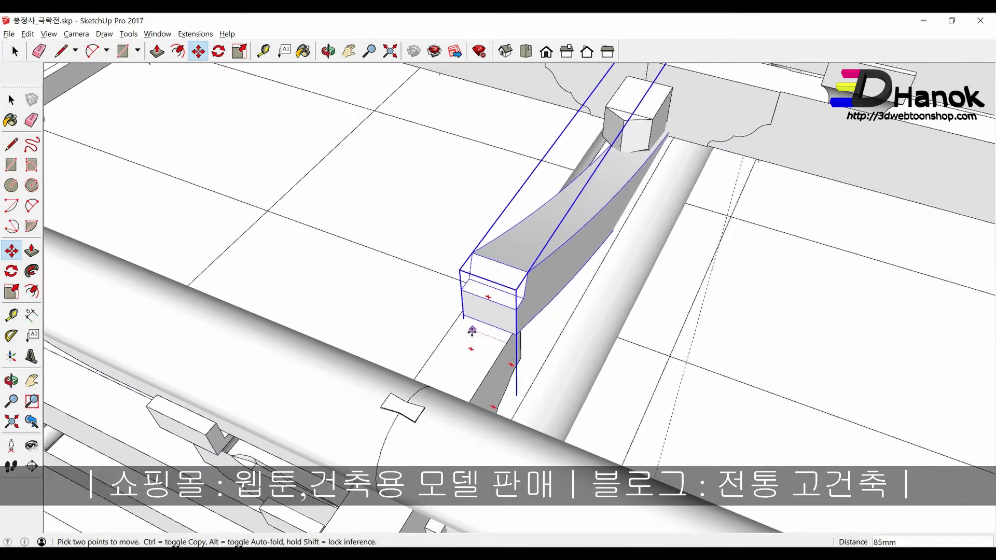
Step: Move the curved purlin lower into its seat beside the upper beam
mouse_move(470, 336)
middle_down()
mouse_move(461, 320)
mouse_move(183, 158)
middle_up()
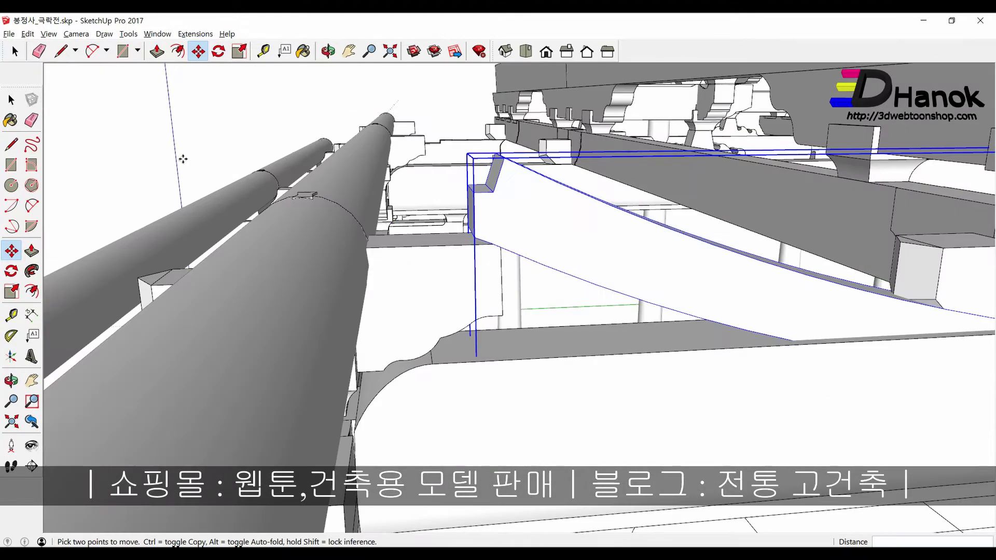
click(470, 250)
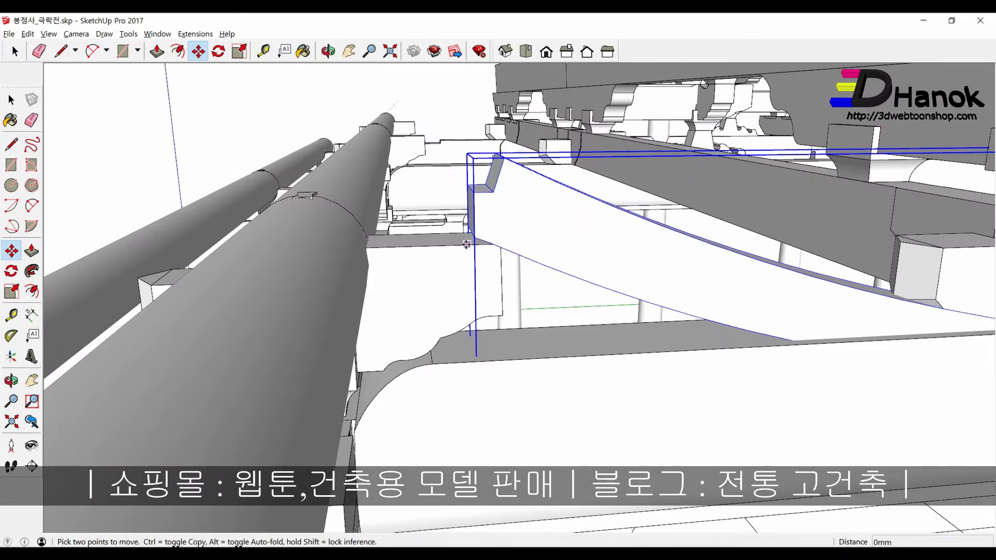
click(465, 307)
scroll(423, 305, down, 2)
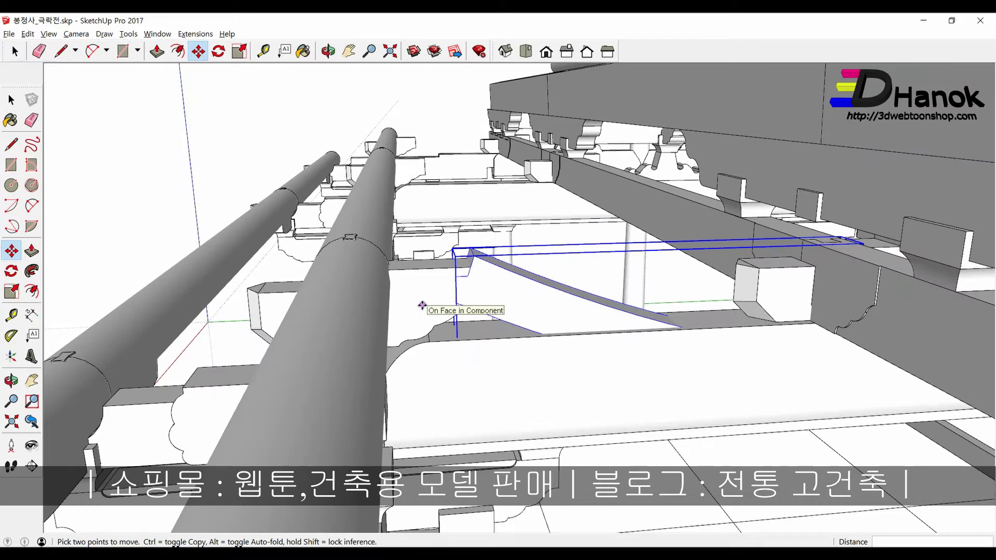
Step: Rotate the curved purlin about its end by roughly 32° to follow the roof slope
key(q)
click(467, 286)
click(580, 313)
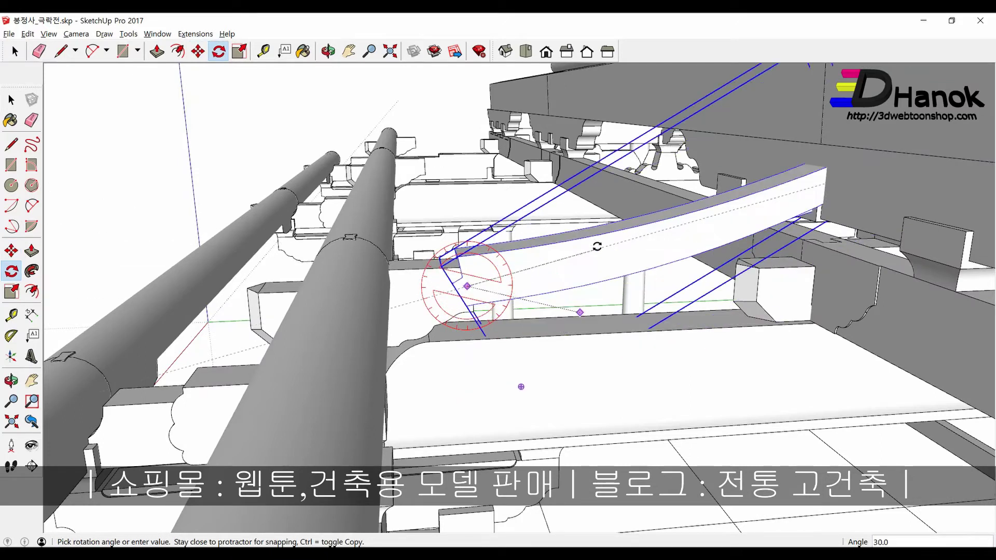
scroll(597, 246, down, 3)
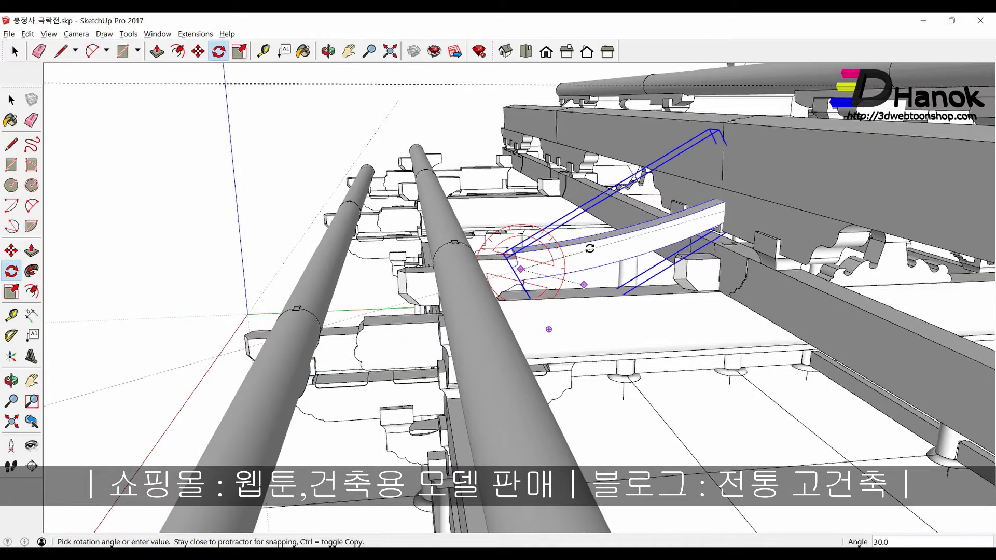
scroll(590, 248, up, 2)
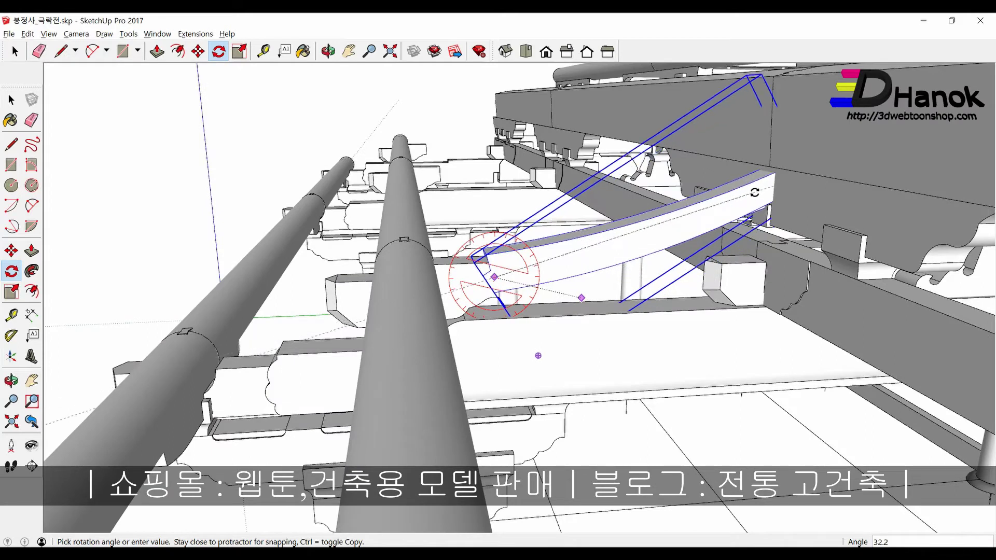
scroll(754, 191, up, 2)
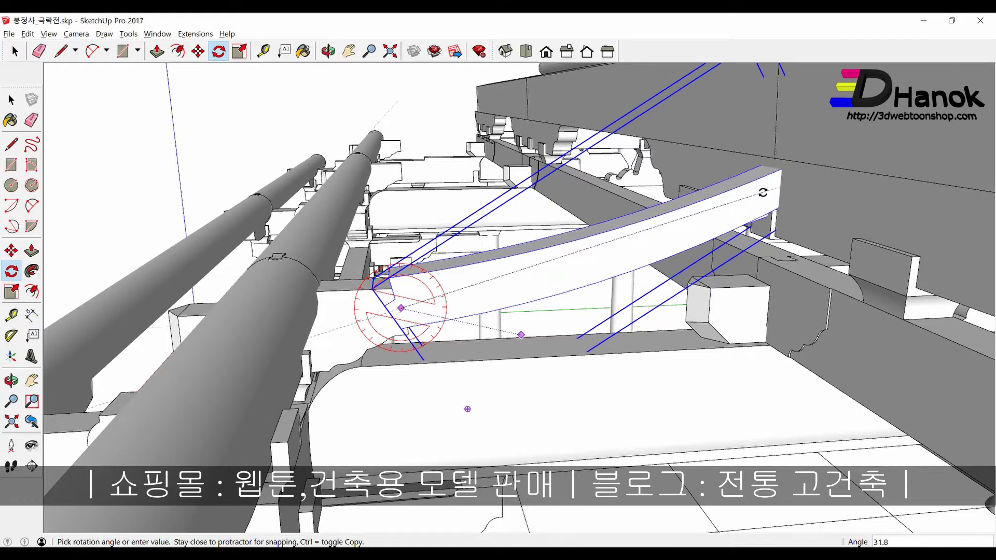
click(763, 193)
key(space)
mouse_move(529, 251)
middle_down()
mouse_move(399, 258)
mouse_move(484, 276)
middle_up()
scroll(415, 298, up, 2)
Step: Zoom to the whole temple model and hide the long beam crossing in front
middle_drag(415, 295, 585, 343)
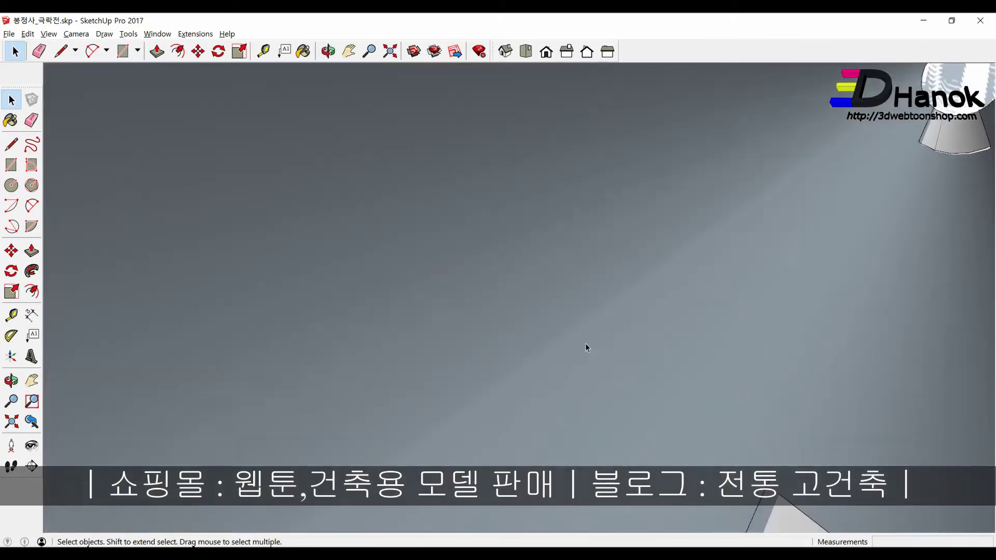
click(391, 52)
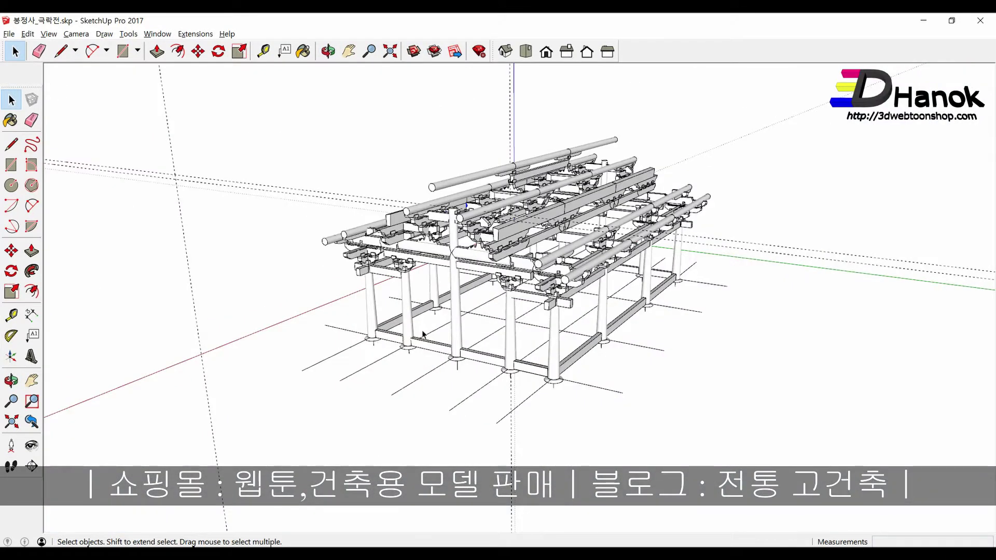
middle_drag(466, 260, 600, 367)
scroll(457, 234, up, 2)
scroll(458, 234, up, 3)
scroll(457, 234, up, 2)
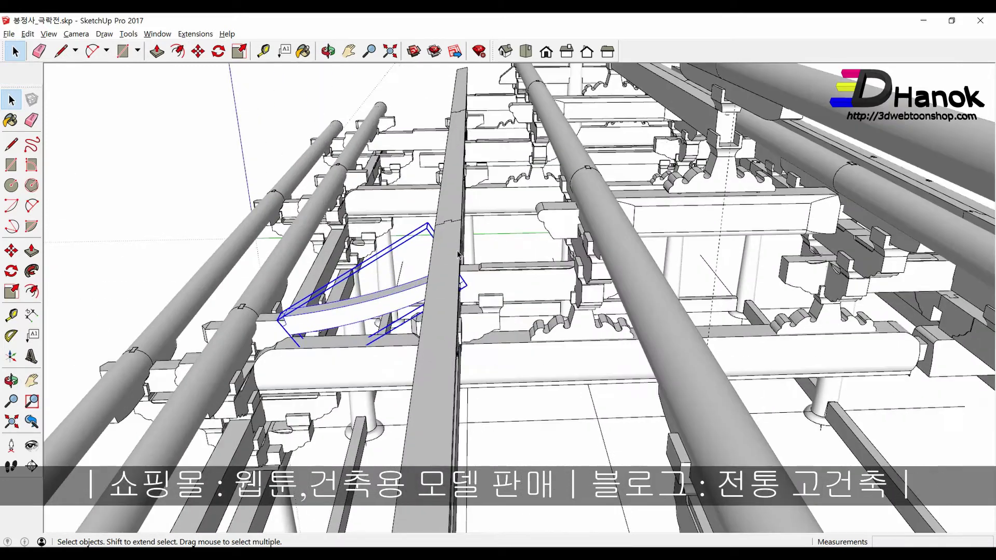
click(453, 223)
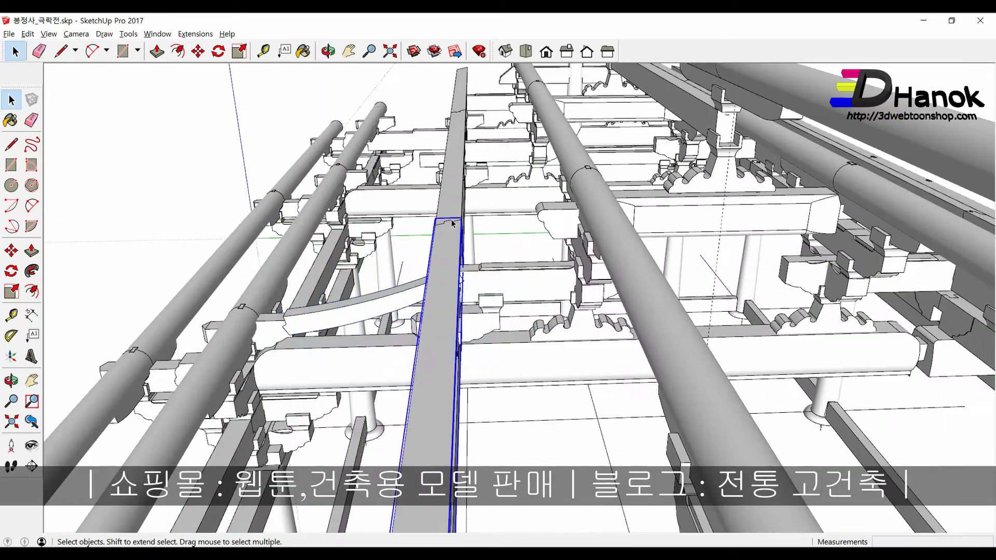
right_click(458, 91)
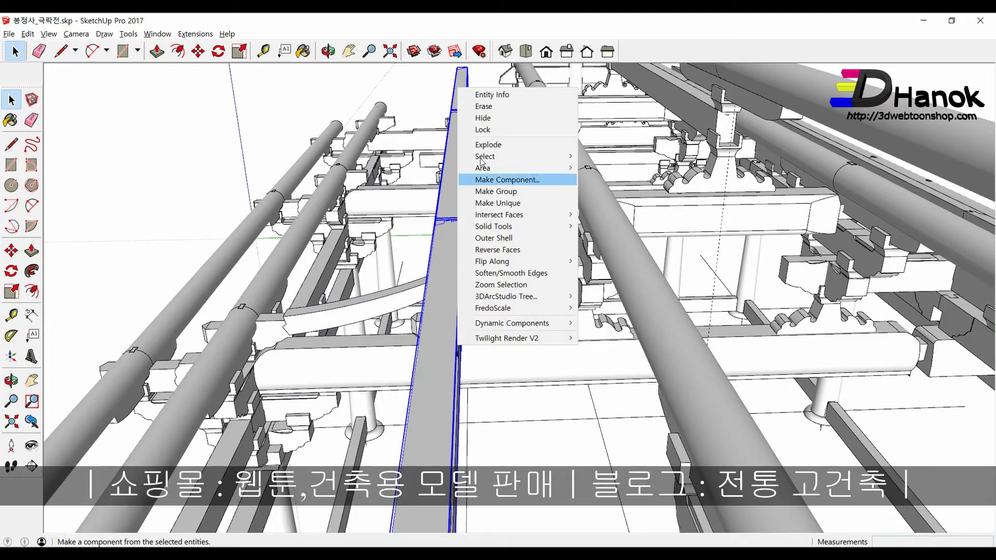
click(477, 121)
Step: Inspect where the curved purlin meets the horizontal beam, then select the purlin
middle_drag(473, 352, 476, 385)
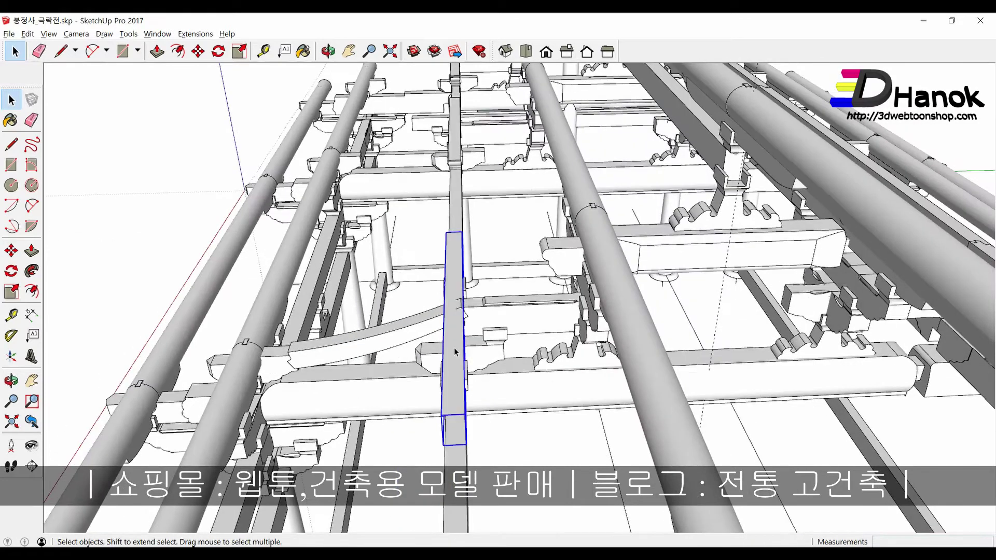
mouse_move(455, 352)
middle_down()
mouse_move(465, 368)
mouse_move(465, 338)
middle_up()
click(695, 284)
scroll(696, 312, up, 2)
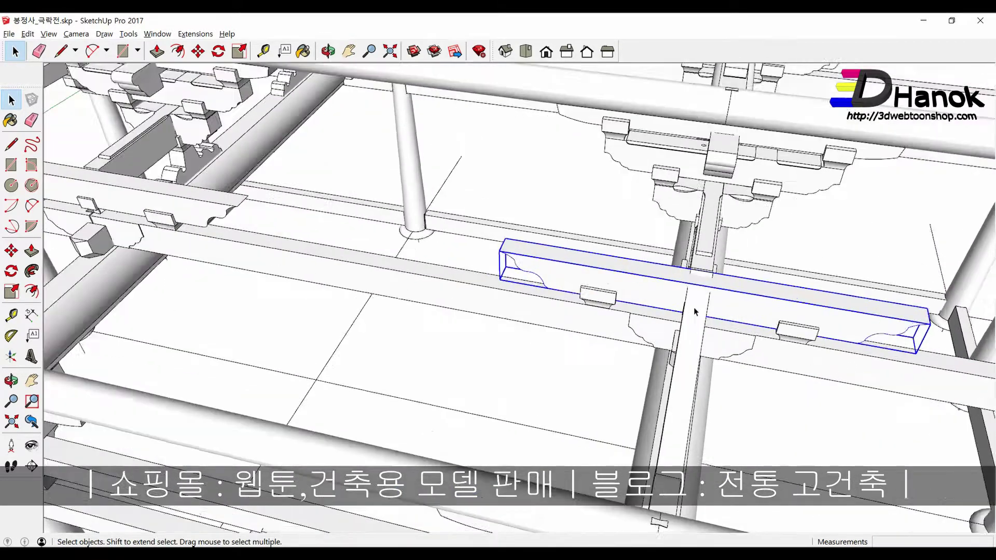
scroll(695, 312, up, 2)
mouse_move(689, 307)
middle_down()
mouse_move(721, 387)
mouse_move(401, 257)
mouse_move(196, 259)
middle_up()
mouse_move(398, 354)
middle_down()
mouse_move(415, 275)
mouse_move(493, 195)
mouse_move(547, 178)
mouse_move(417, 292)
middle_up()
scroll(418, 292, down, 3)
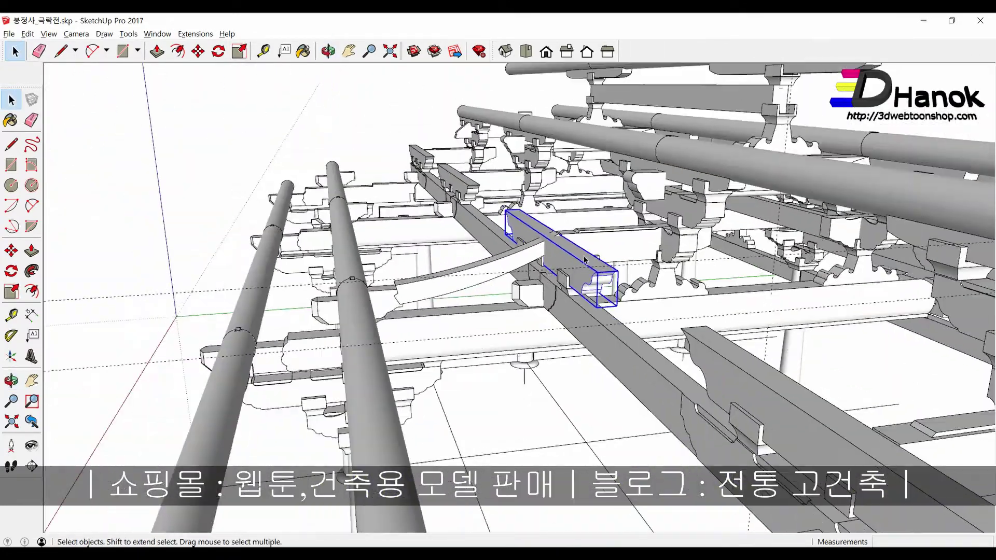
scroll(418, 292, up, 2)
scroll(417, 292, up, 2)
click(417, 292)
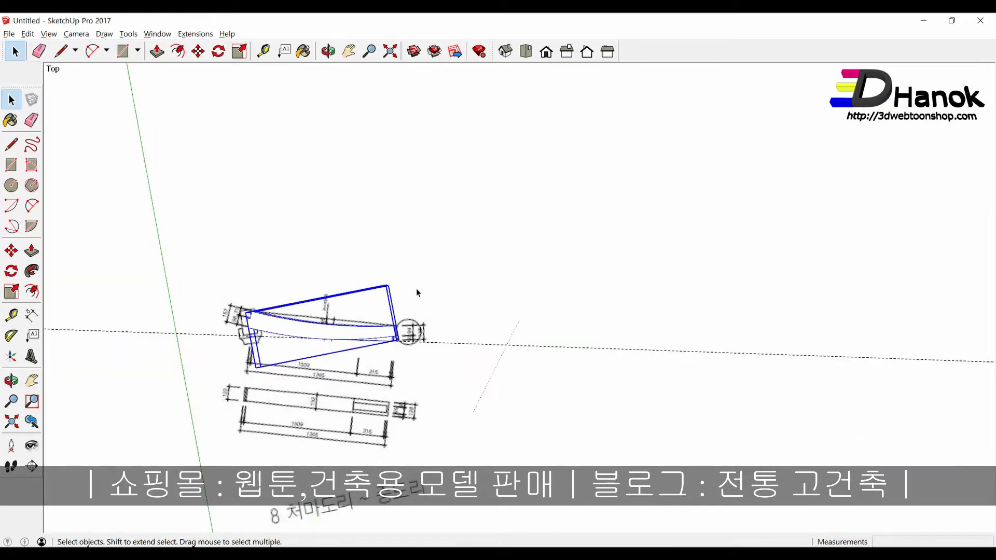
Step: Rotate the drawing sheet and traced purlin 90° about the sheet edge
scroll(596, 339, down, 3)
mouse_move(596, 339)
middle_down()
mouse_move(424, 148)
mouse_move(496, 205)
middle_up()
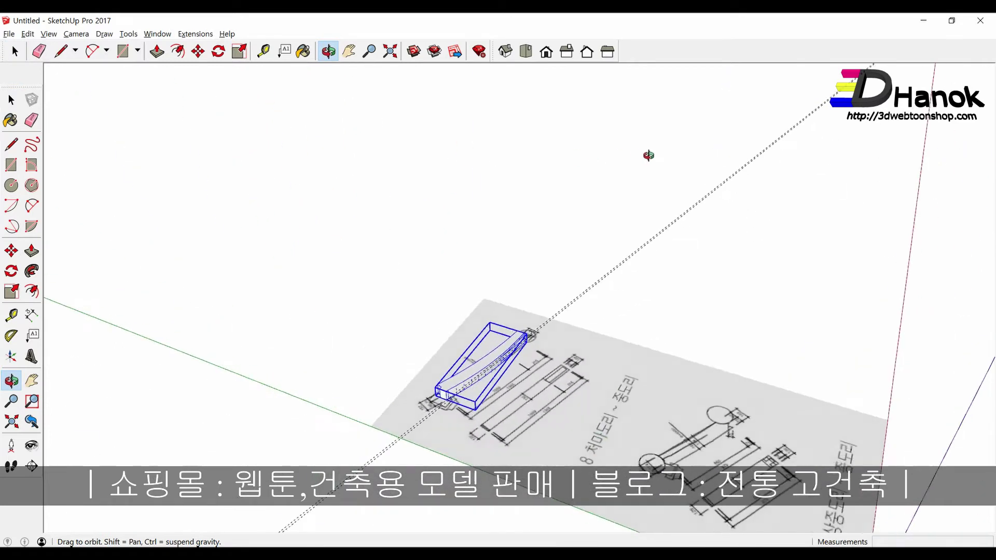
mouse_move(506, 288)
middle_down()
mouse_move(422, 355)
mouse_move(493, 407)
mouse_move(402, 388)
middle_up()
drag(464, 305, 446, 294)
middle_drag(446, 294, 333, 334)
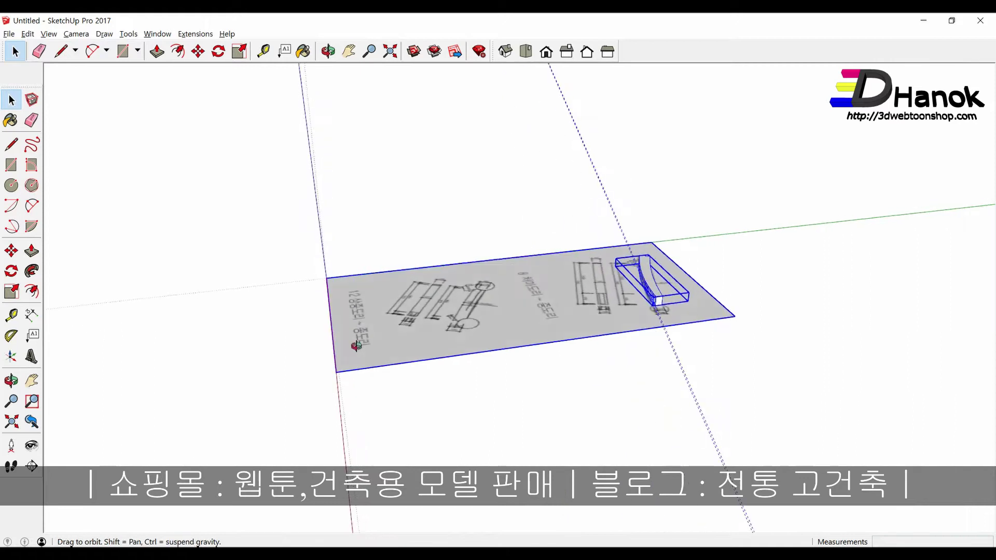
key(q)
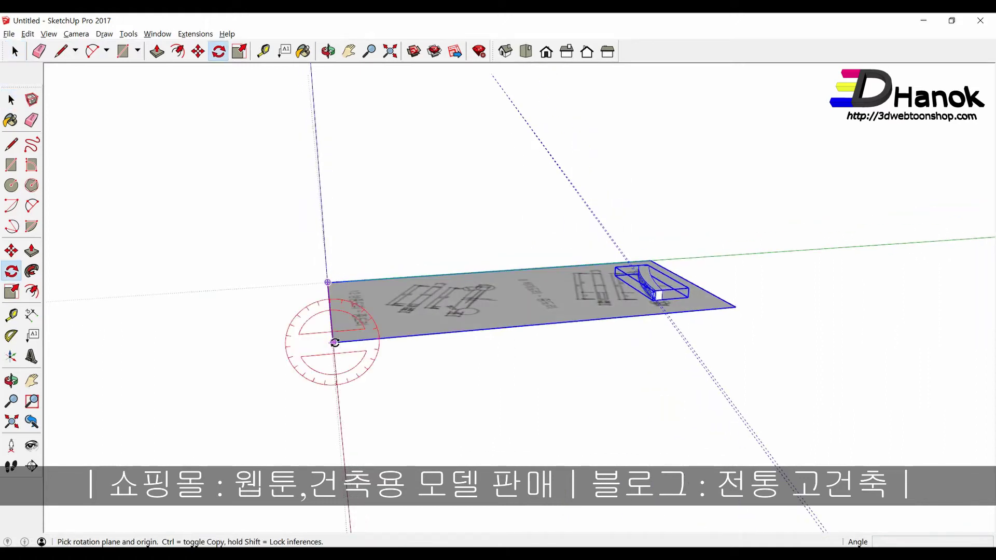
click(334, 342)
click(399, 338)
click(394, 293)
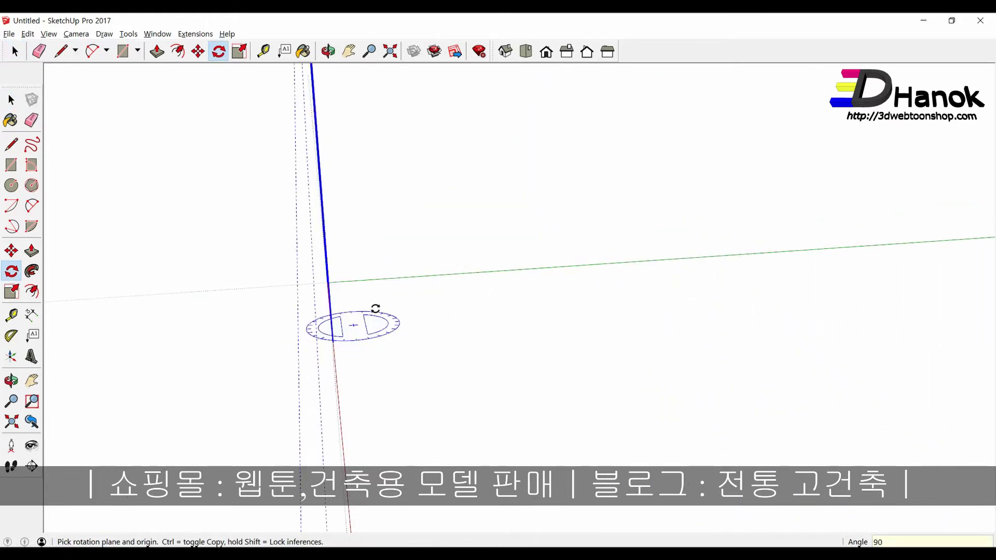
mouse_move(376, 309)
middle_down()
mouse_move(364, 410)
mouse_move(371, 295)
middle_up()
key(space)
Step: Check the traced curved purlin against the upright drawing 8, then clear the selection
scroll(369, 291, up, 2)
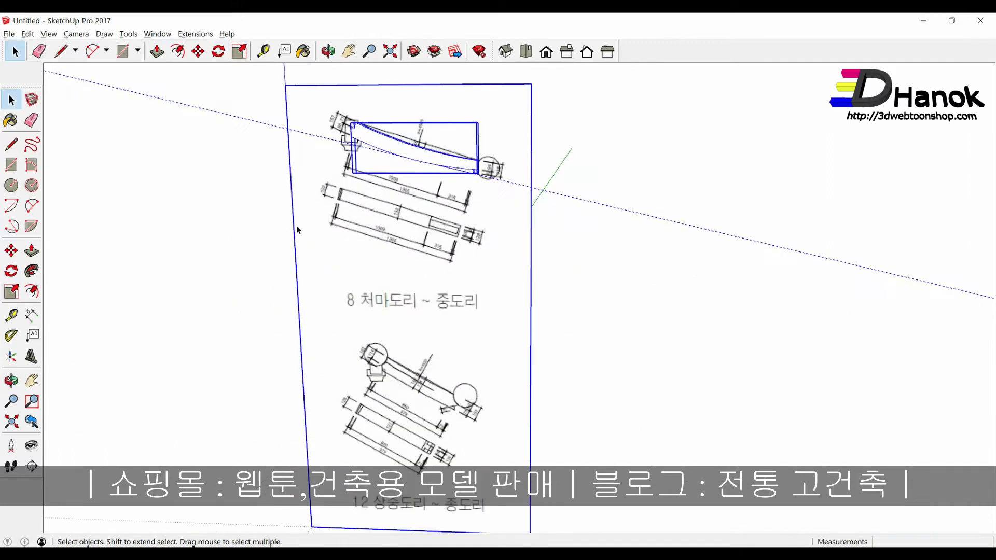
scroll(608, 352, up, 3)
click(608, 353)
scroll(478, 372, down, 1)
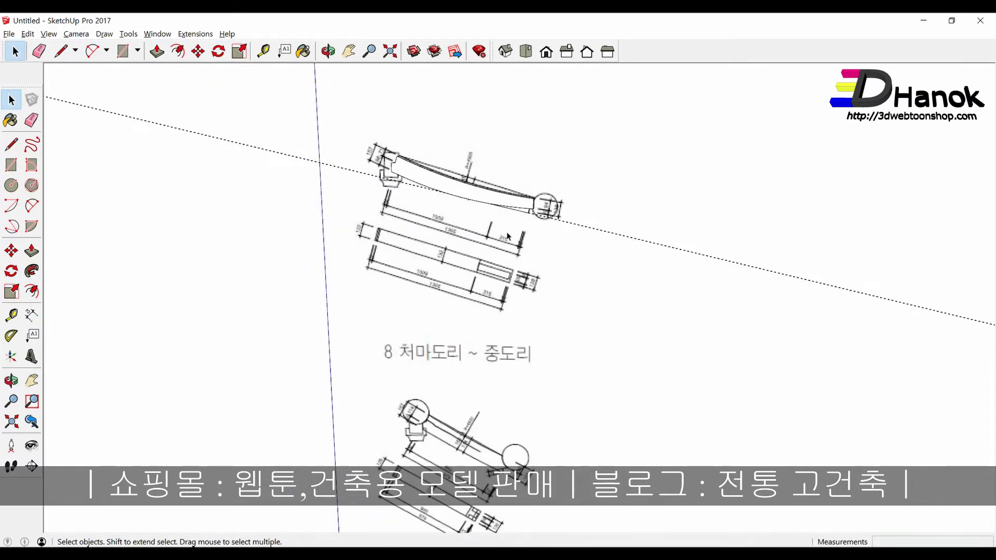
click(466, 197)
scroll(463, 191, up, 2)
scroll(462, 191, down, 1)
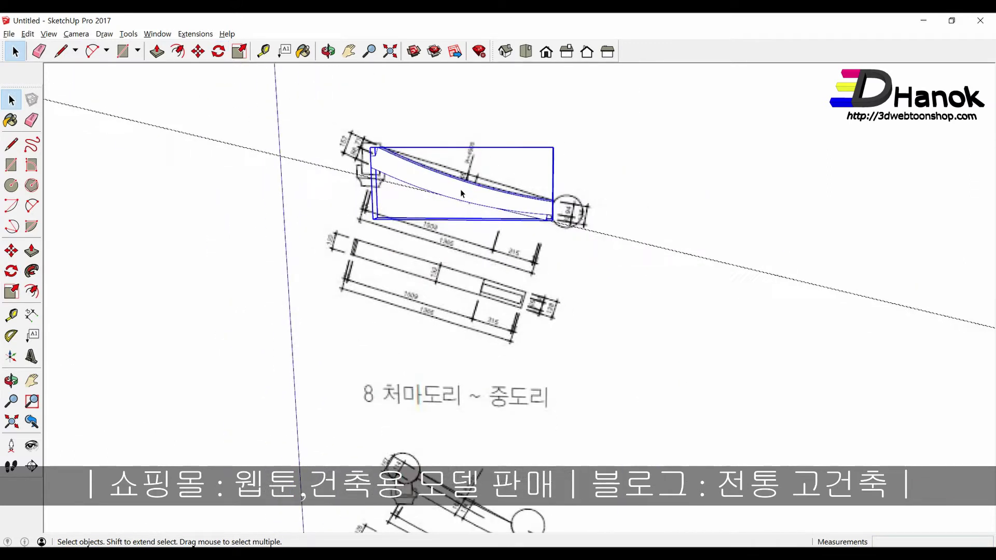
scroll(461, 192, down, 1)
scroll(535, 215, up, 1)
scroll(540, 223, up, 2)
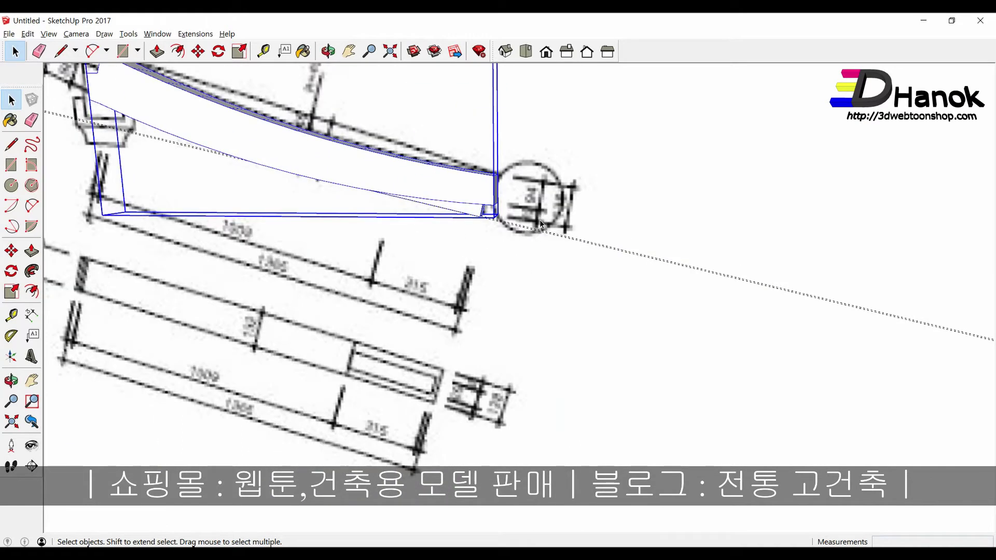
scroll(540, 224, down, 2)
click(538, 245)
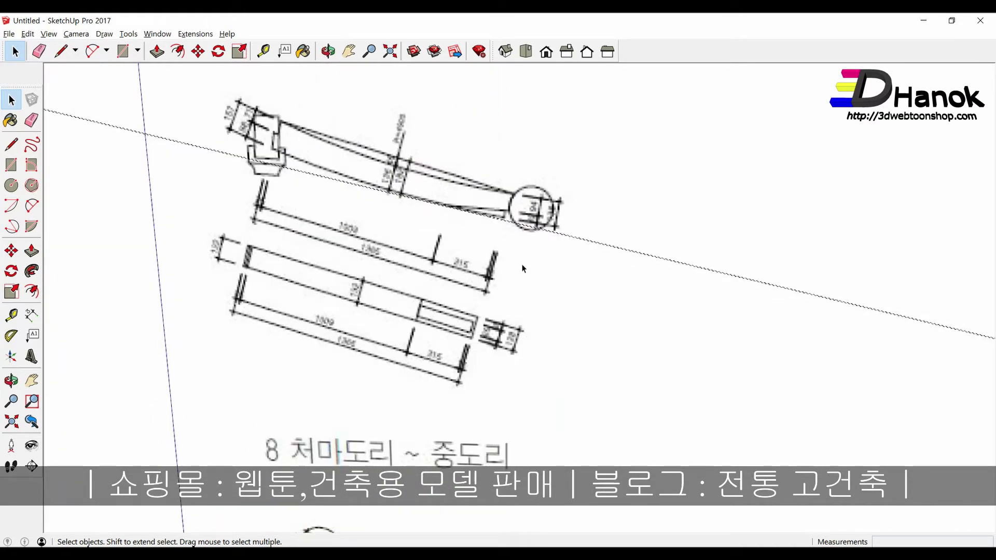
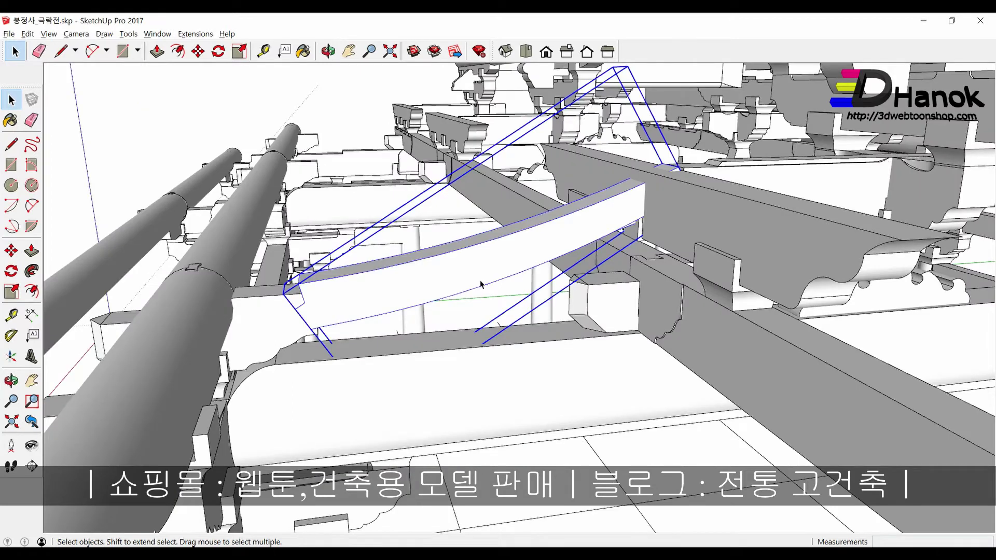
Step: Take a first look at the scanned beam dimension drawing
scroll(480, 284, down, 2)
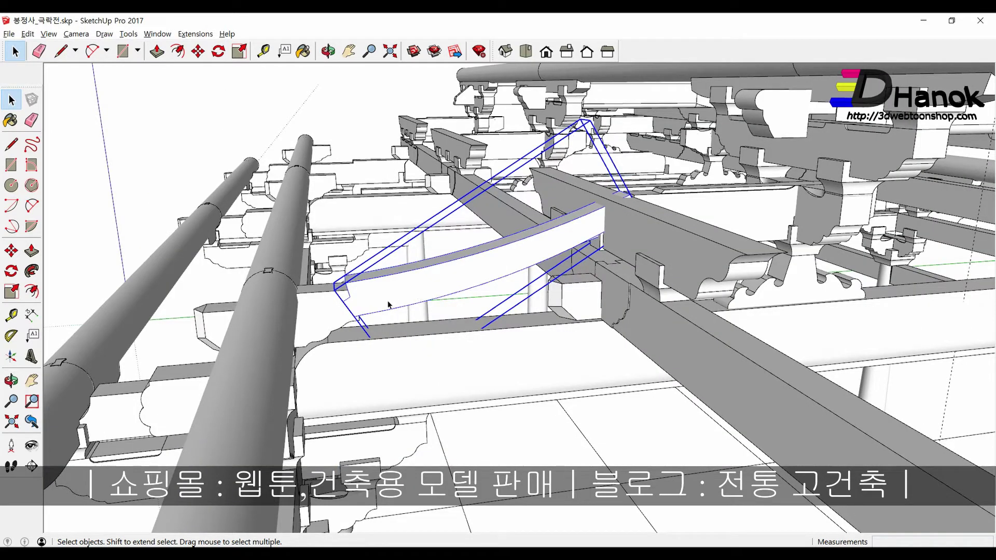
key(alt+Tab)
key(alt+Tab)
scroll(378, 306, up, 3)
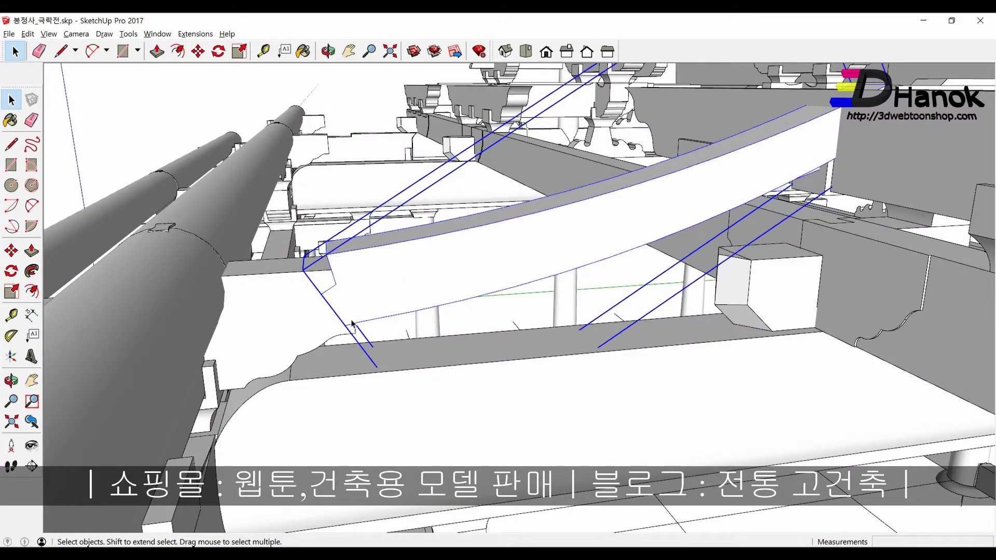
Step: Move the curved beam twice toward the bracket end, then bring up the scanned drawing
key(m)
click(344, 325)
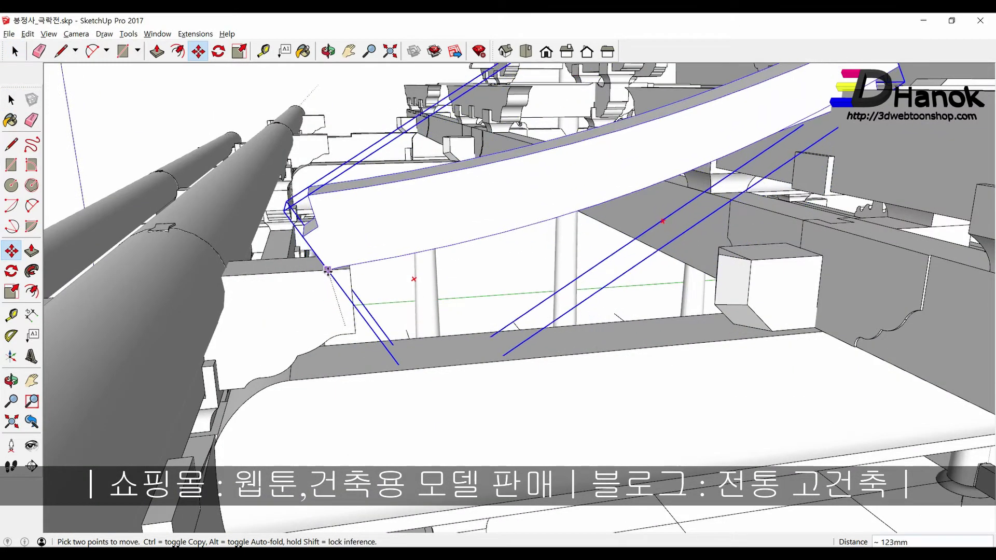
click(328, 270)
middle_drag(330, 284, 399, 315)
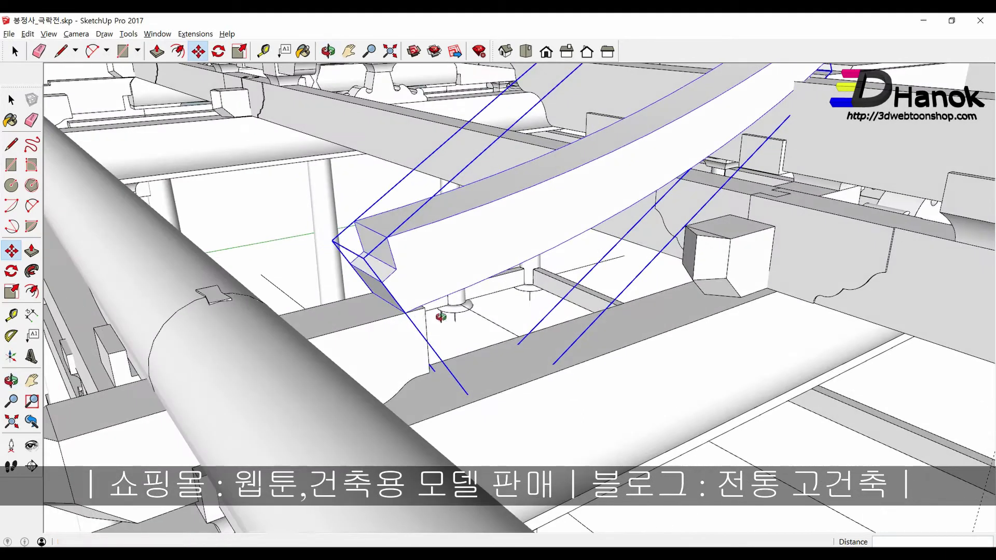
click(404, 313)
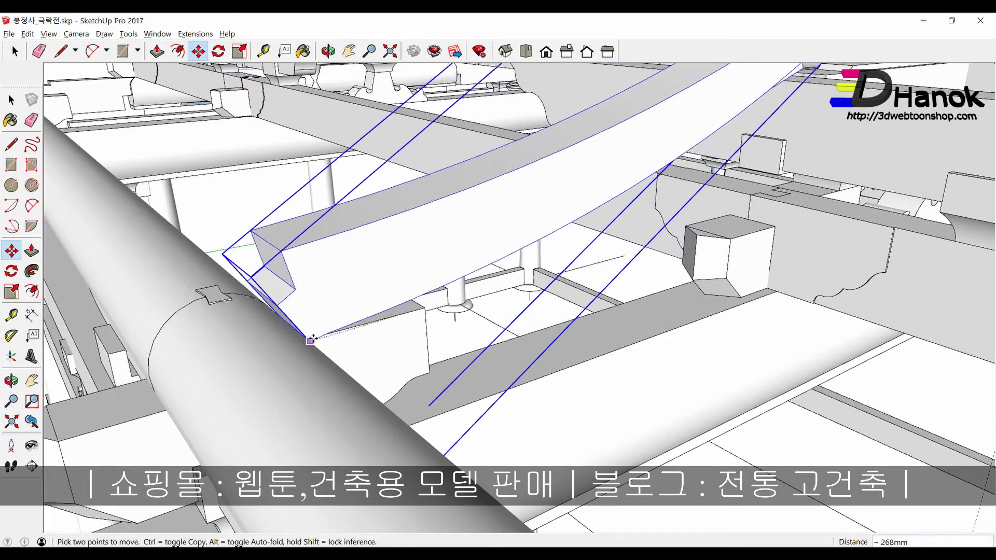
click(309, 341)
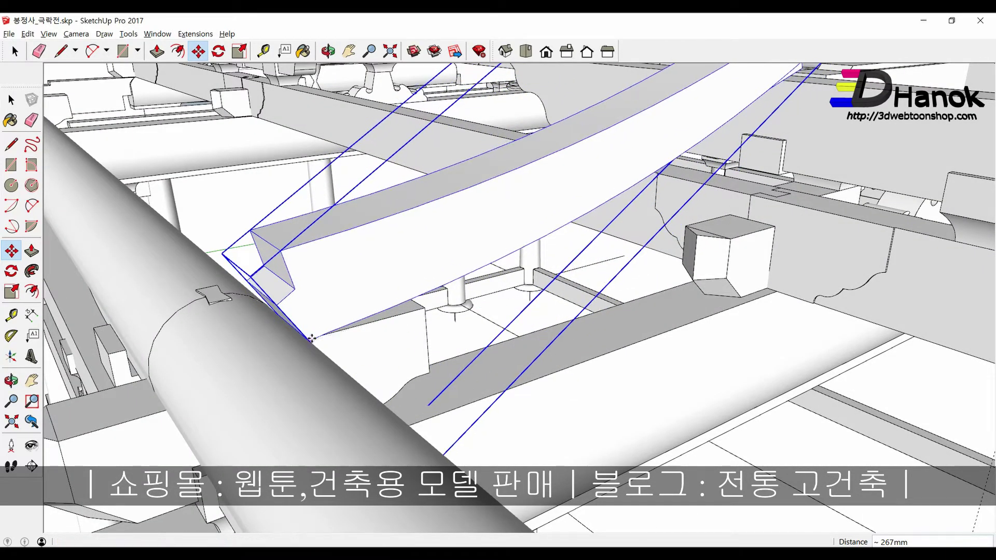
mouse_move(309, 341)
middle_down()
mouse_move(326, 356)
mouse_move(248, 333)
middle_up()
key(alt+Tab)
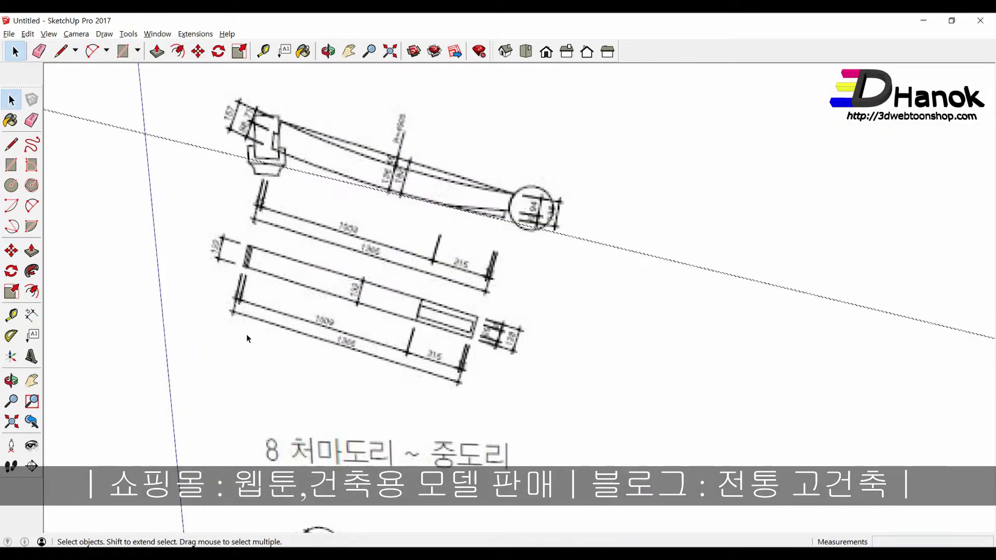
Step: Back in the hanok model, view the bracket under the beam and try a move, cancelling it
key(alt+Tab)
mouse_move(235, 319)
middle_down()
mouse_move(220, 250)
mouse_move(253, 275)
middle_up()
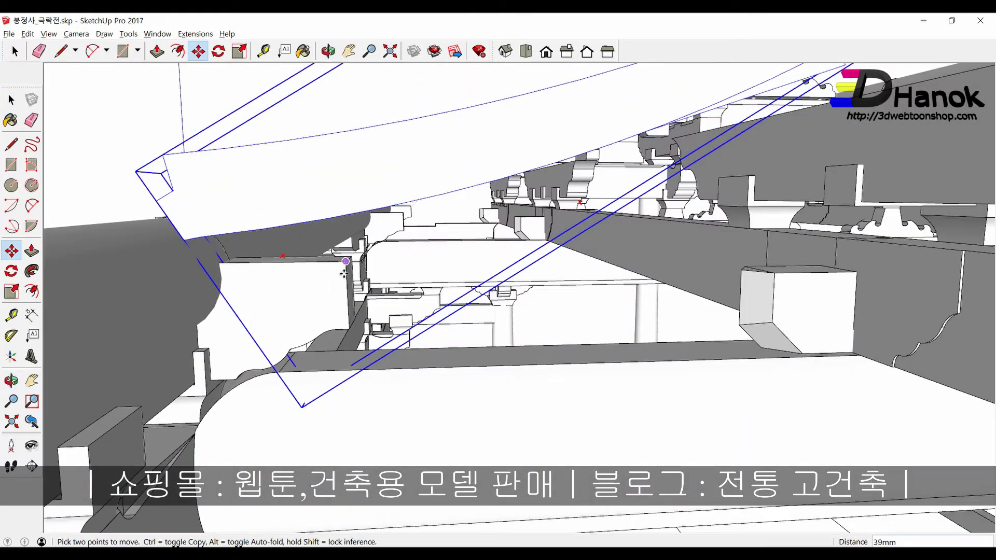
mouse_move(344, 274)
middle_down()
mouse_move(542, 407)
mouse_move(523, 407)
mouse_move(564, 396)
mouse_move(567, 418)
middle_up()
scroll(576, 404, up, 2)
scroll(582, 373, up, 2)
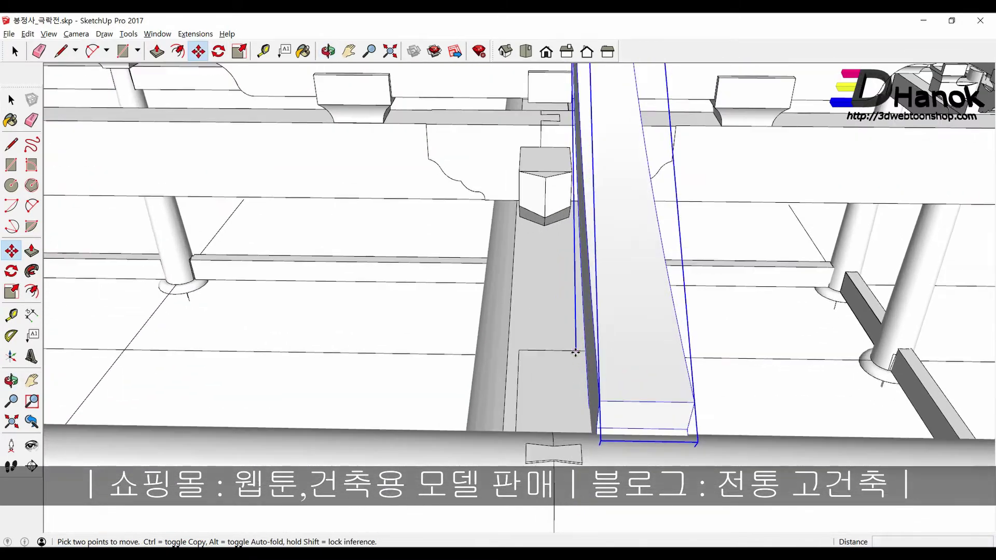
click(575, 353)
key(Escape)
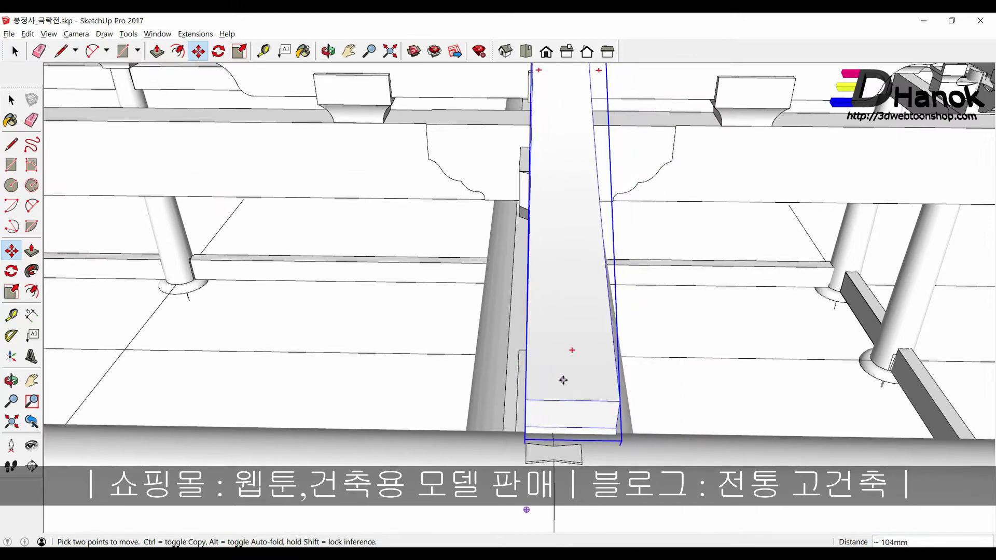
Step: Inspect the beam-bracket joint up close, recheck the scanned drawing, and return to Select
middle_drag(560, 379, 389, 356)
scroll(89, 399, up, 3)
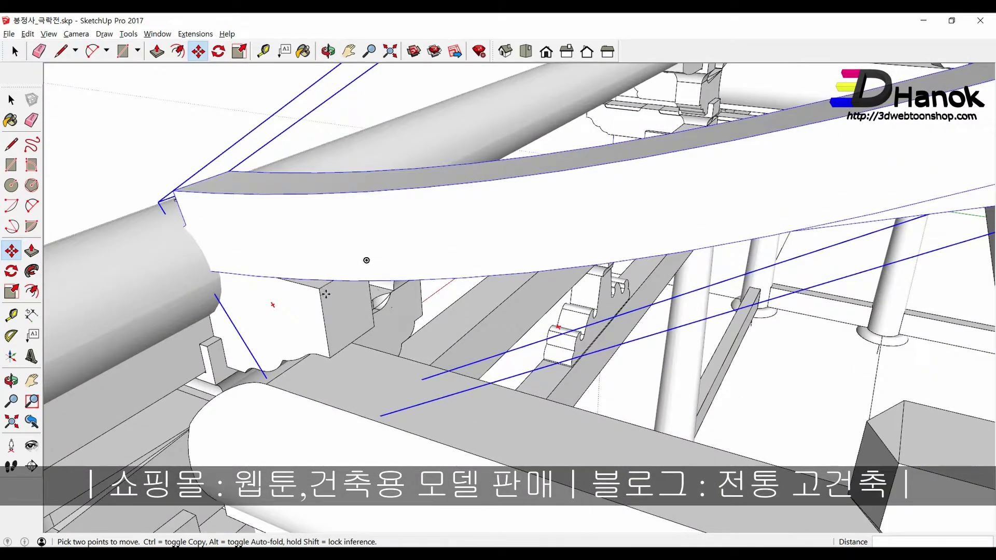
mouse_move(89, 401)
middle_down()
mouse_move(166, 233)
mouse_move(314, 250)
middle_up()
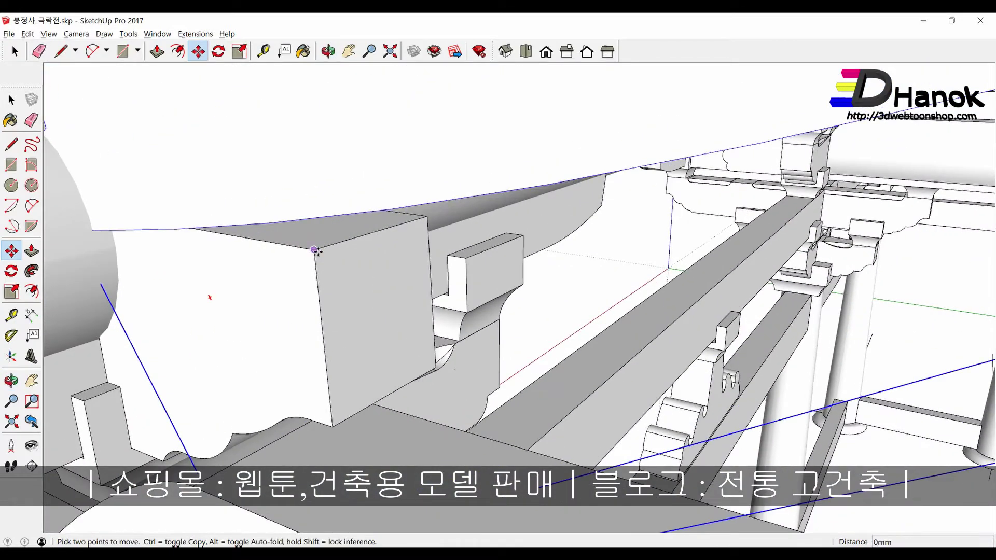
click(315, 250)
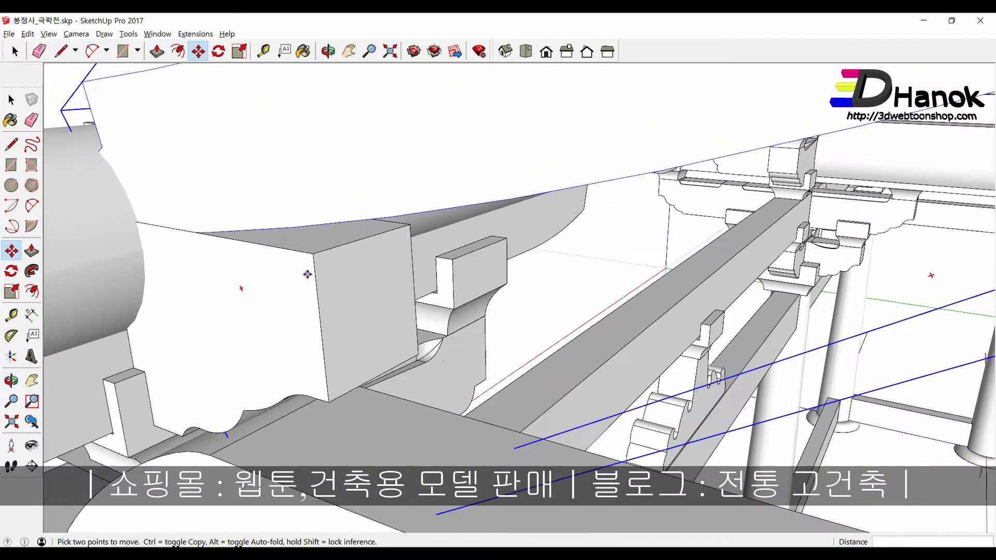
middle_drag(331, 244, 333, 292)
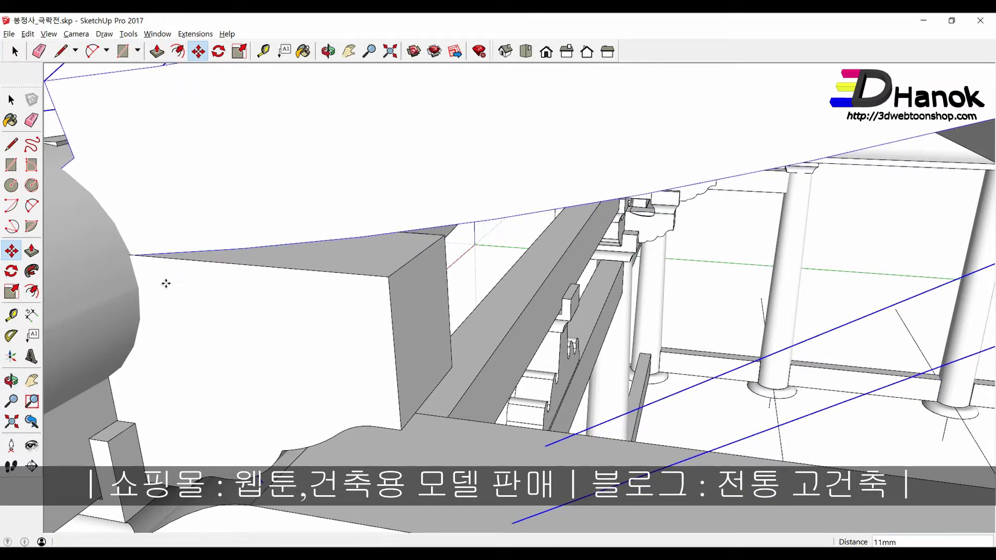
middle_drag(166, 283, 158, 310)
scroll(157, 311, down, 3)
key(alt+Tab)
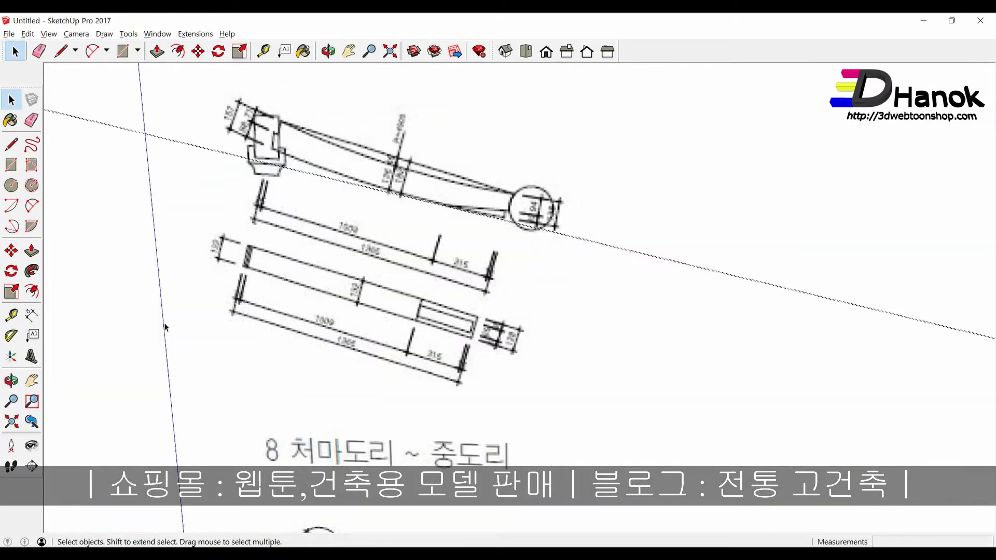
key(alt+Tab)
key(space)
Step: Flip the curved beam end for end with a 180° rotation
middle_drag(384, 322, 524, 289)
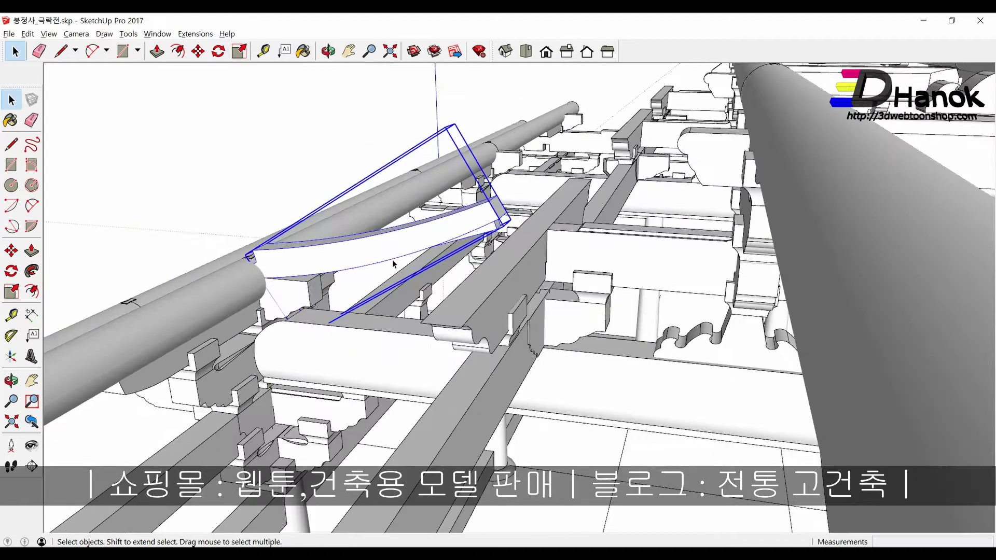
scroll(524, 289, up, 2)
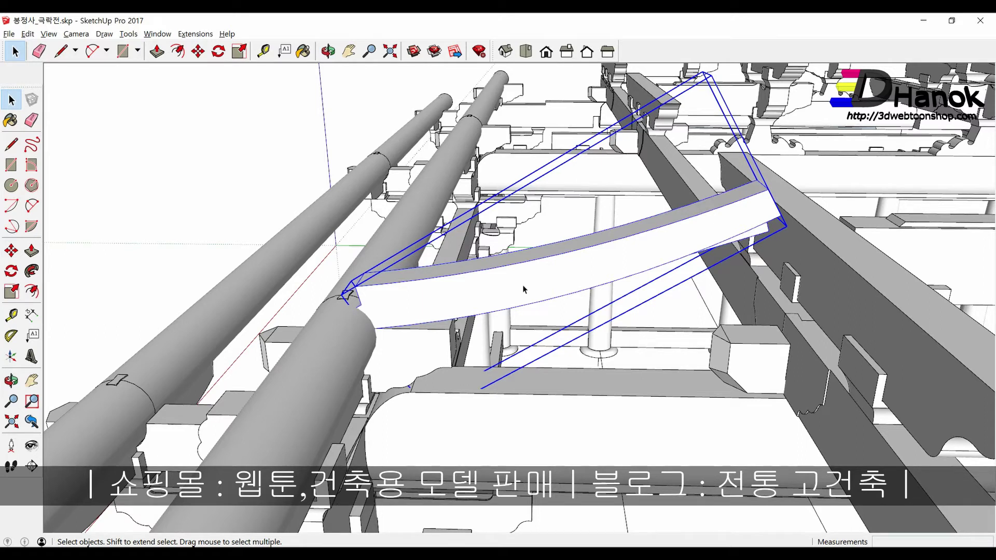
mouse_move(529, 294)
middle_down()
mouse_move(513, 296)
mouse_move(529, 348)
middle_up()
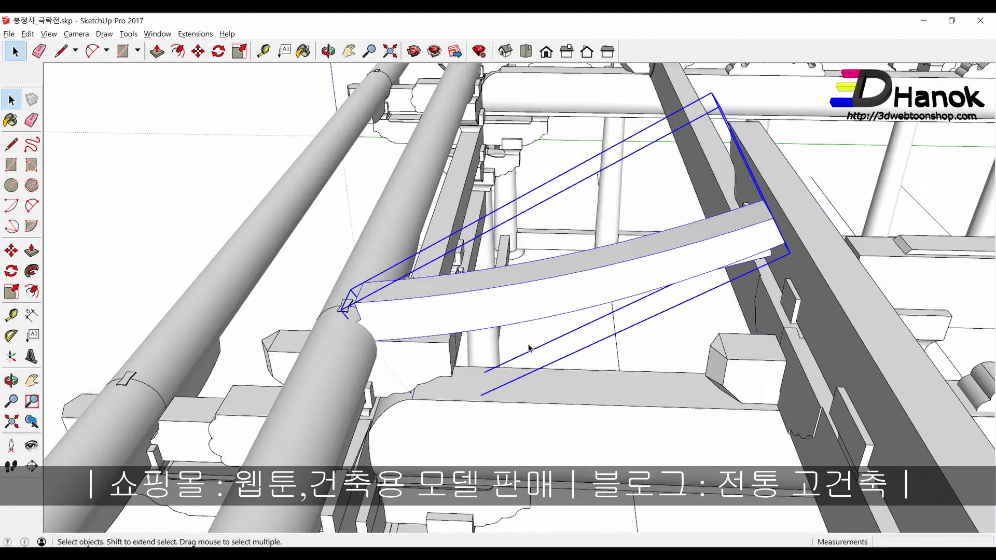
key(q)
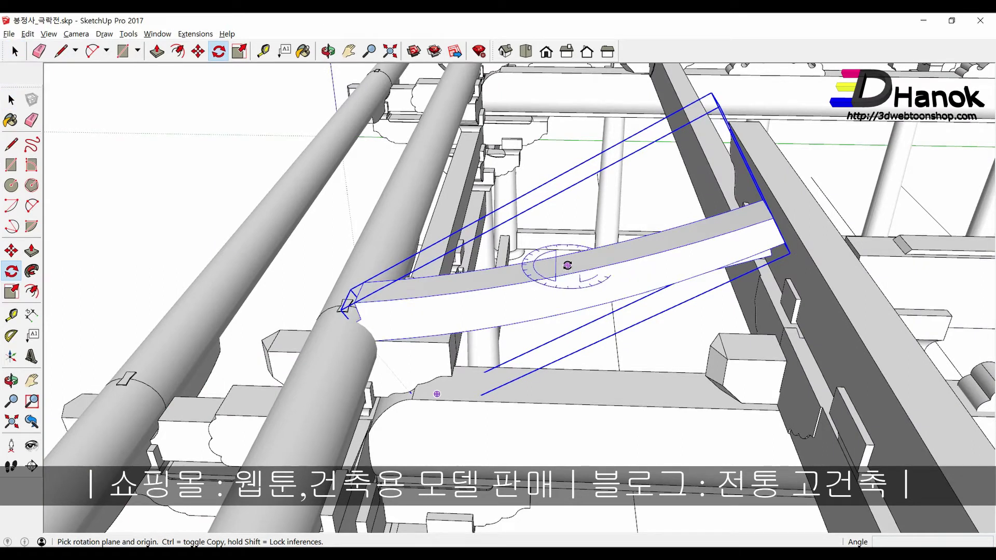
click(567, 265)
click(610, 279)
text(18)
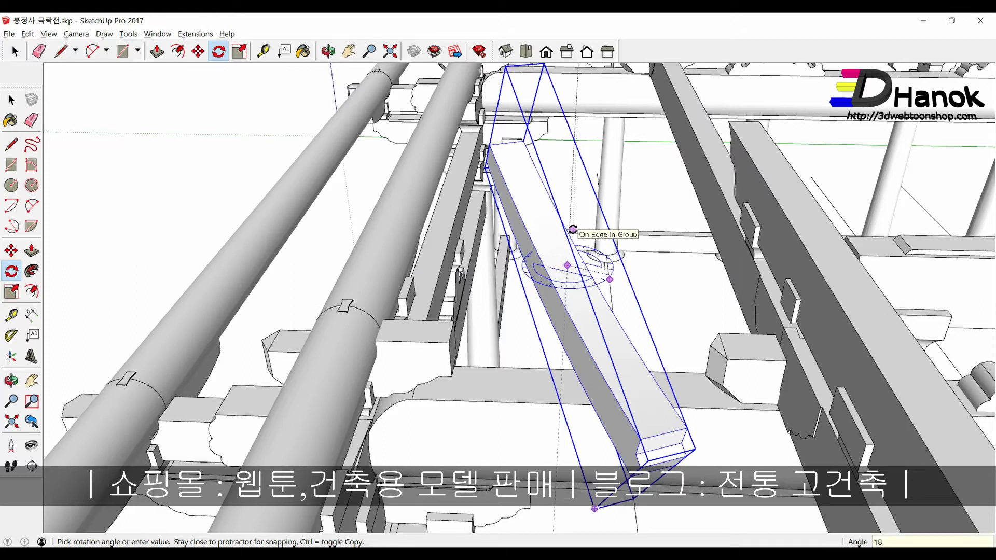
text(0)
key(Return)
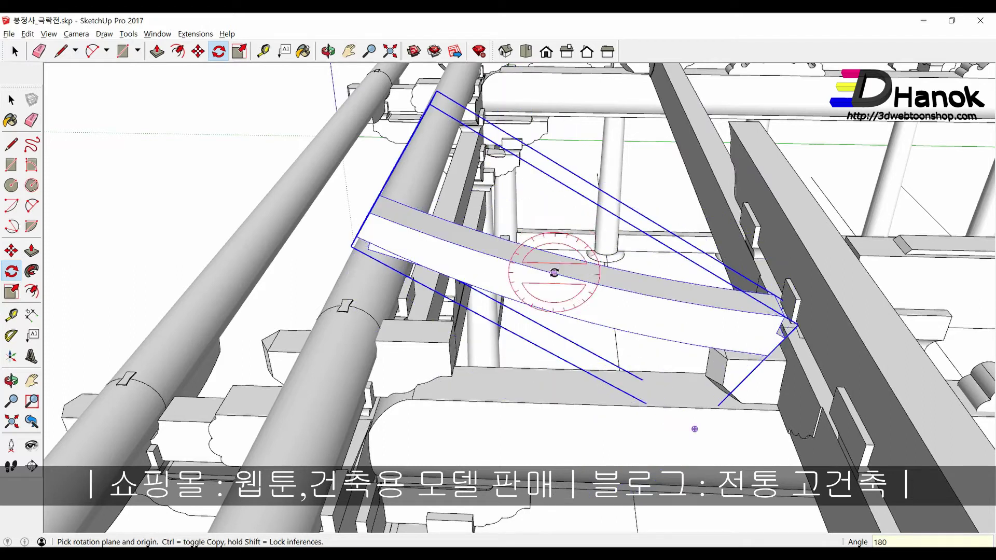
Step: Tilt the beam about 11.4° around its end so it angles onto the bracket top
middle_drag(544, 267, 530, 234)
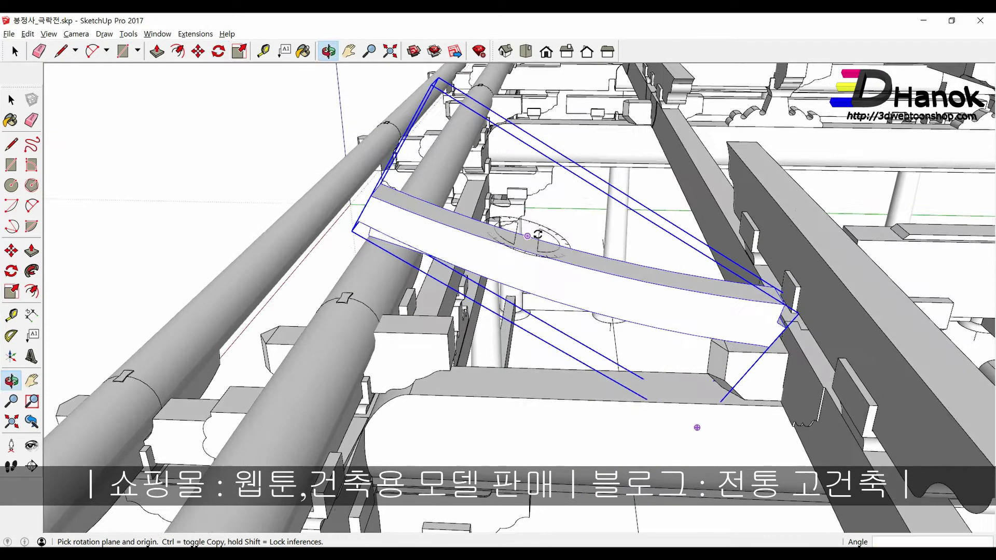
click(550, 277)
click(419, 240)
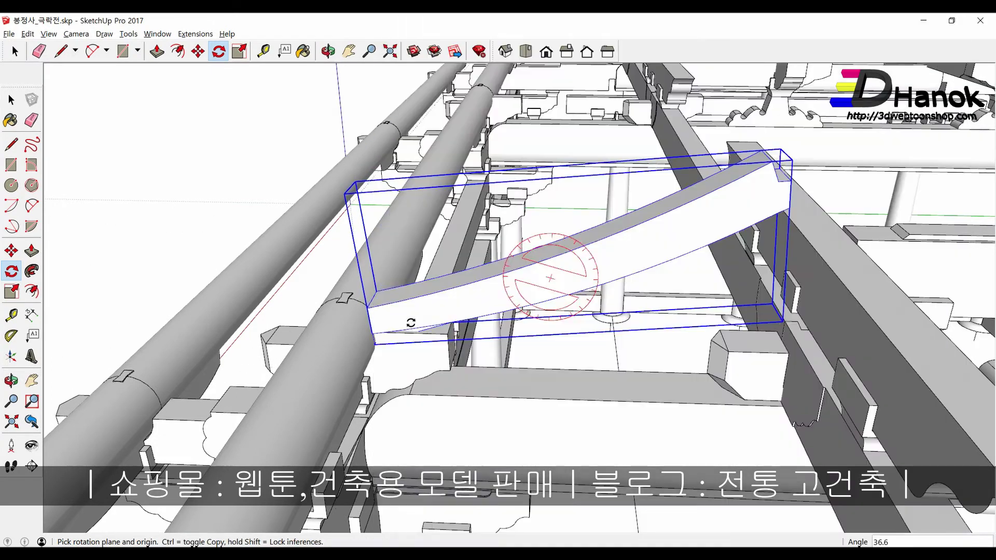
middle_drag(411, 322, 437, 247)
key(q)
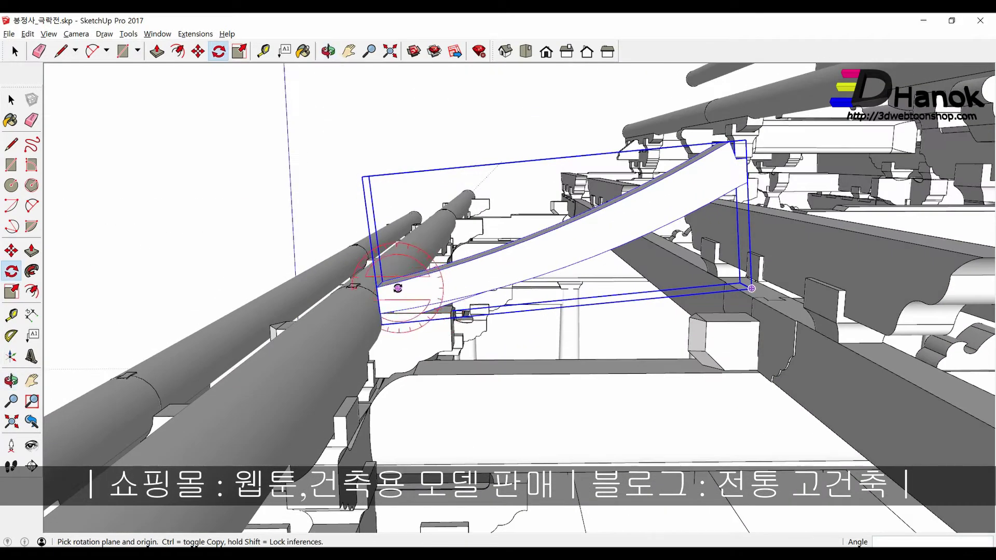
click(392, 300)
click(737, 173)
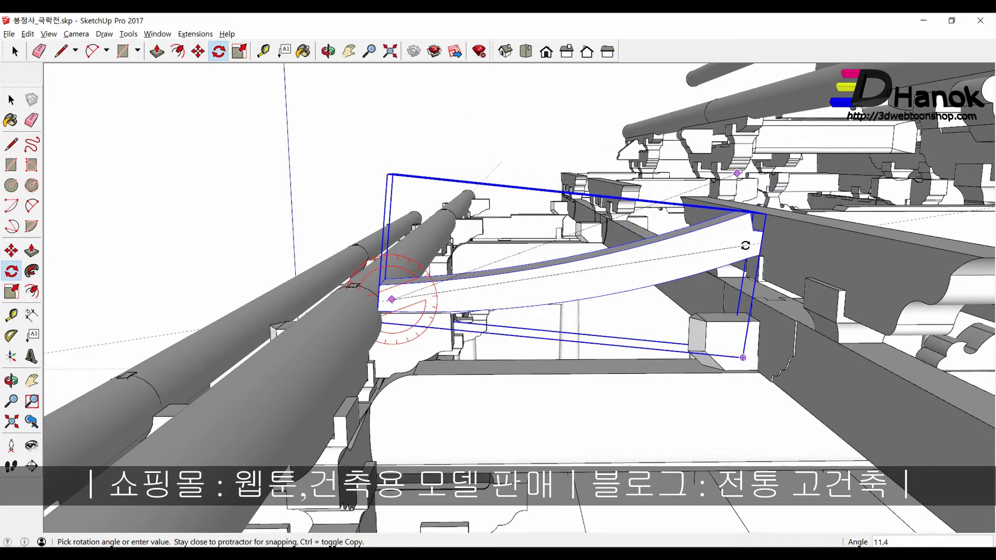
click(745, 245)
key(space)
middle_drag(745, 246, 569, 264)
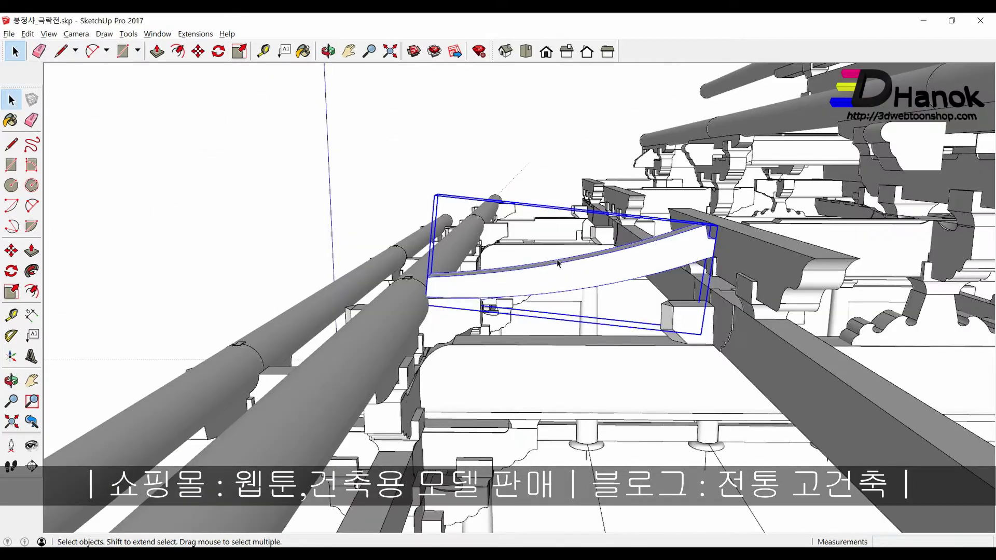
Step: View the beam beside the column and start lowering it, then cancel
mouse_move(558, 264)
middle_down()
mouse_move(639, 268)
mouse_move(697, 303)
mouse_move(667, 305)
middle_up()
scroll(518, 333, up, 3)
mouse_move(518, 333)
middle_down()
mouse_move(721, 386)
mouse_move(515, 344)
mouse_move(672, 387)
middle_up()
scroll(514, 344, up, 3)
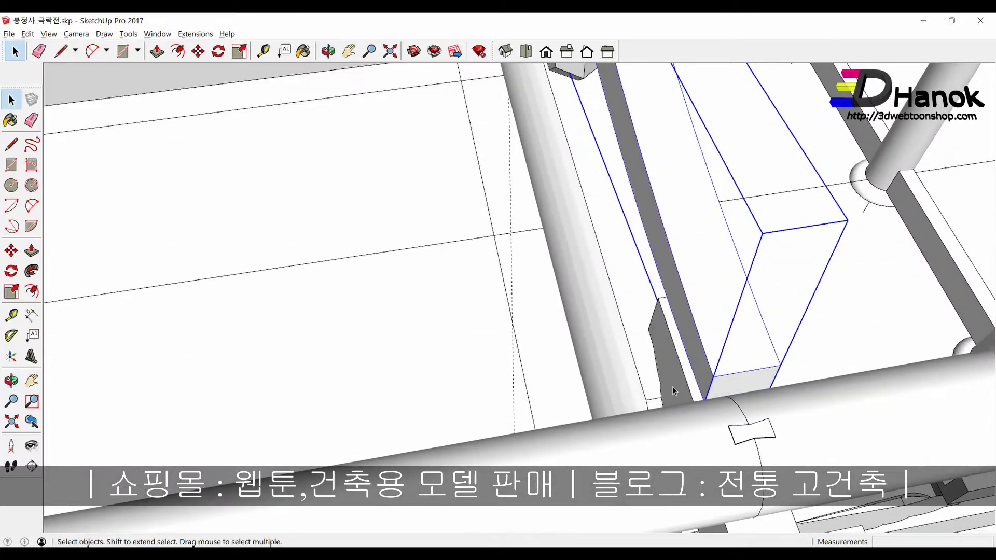
scroll(673, 387, down, 2)
scroll(613, 288, down, 3)
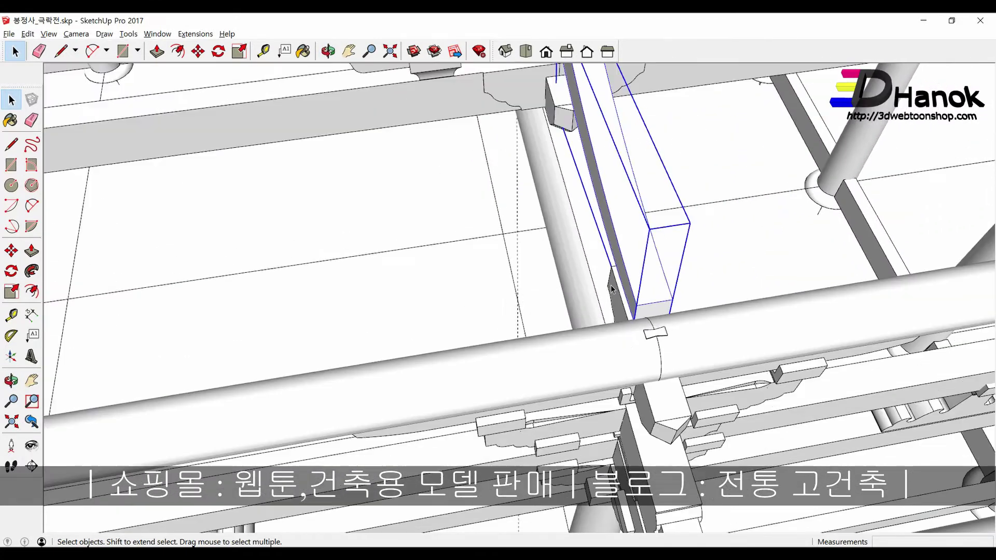
scroll(613, 289, up, 2)
scroll(617, 301, up, 2)
scroll(622, 315, up, 1)
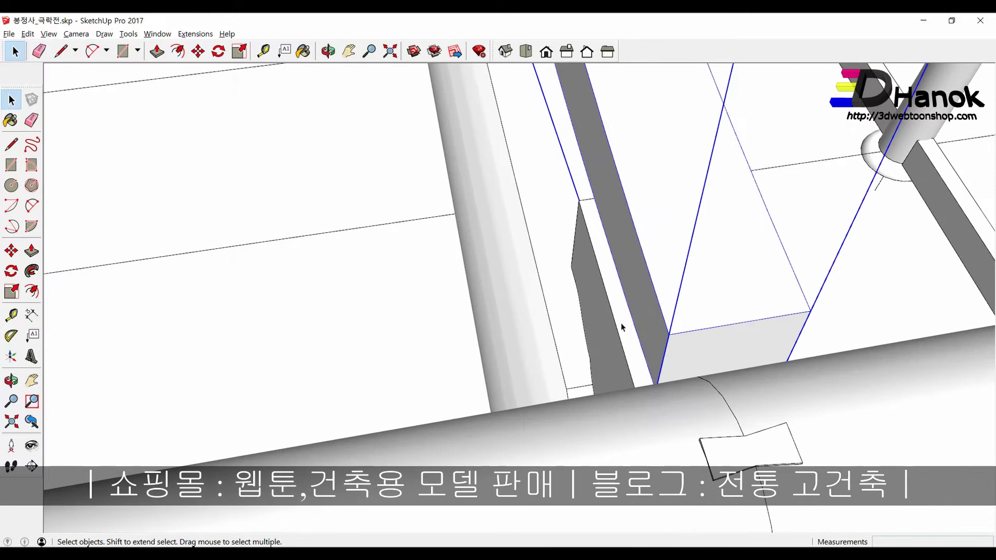
mouse_move(622, 327)
middle_down()
mouse_move(688, 293)
mouse_move(752, 285)
middle_up()
middle_drag(589, 188, 638, 198)
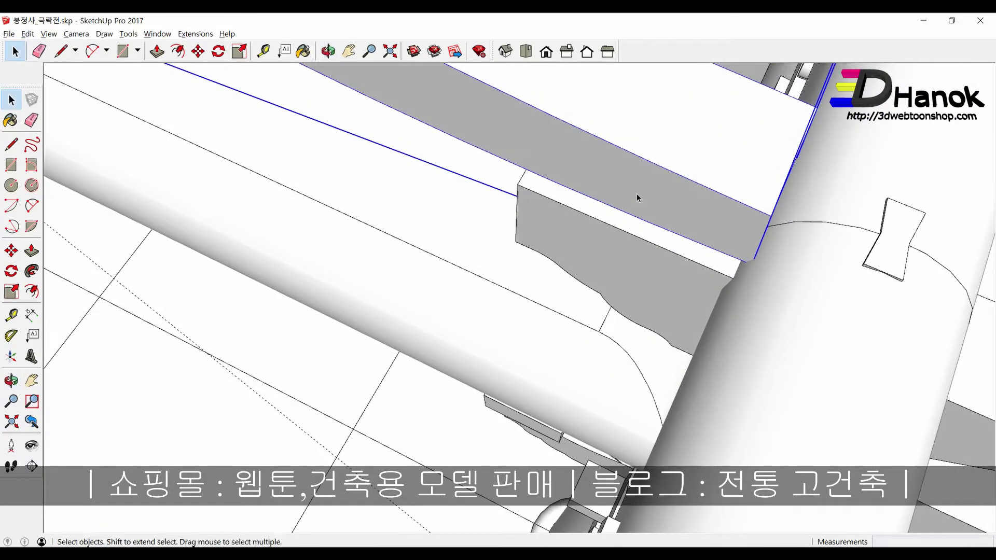
key(m)
click(660, 228)
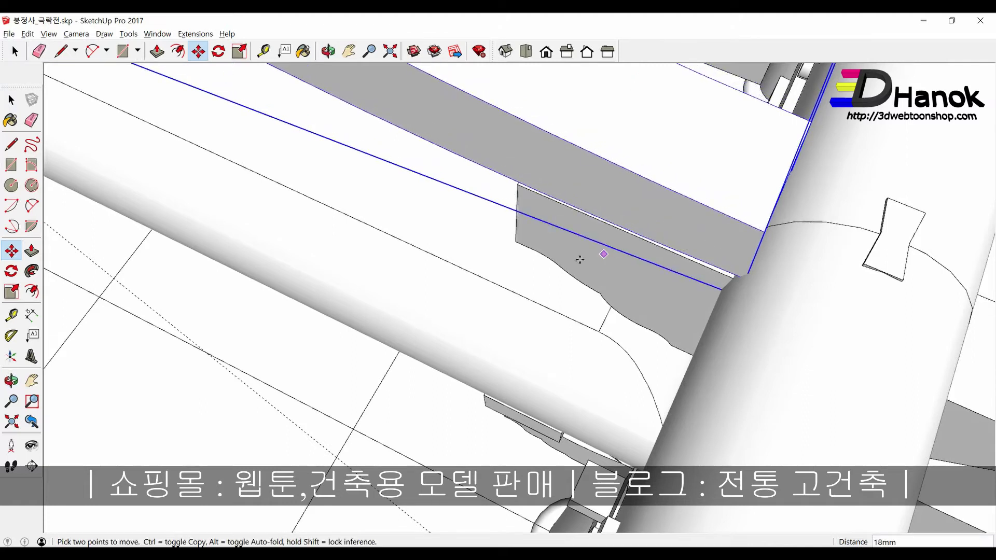
key(space)
Step: Lower the curved beam from its corner point toward the bracket
mouse_move(580, 260)
middle_down()
mouse_move(214, 285)
mouse_move(435, 191)
mouse_move(441, 162)
mouse_move(451, 178)
mouse_move(444, 160)
middle_up()
key(m)
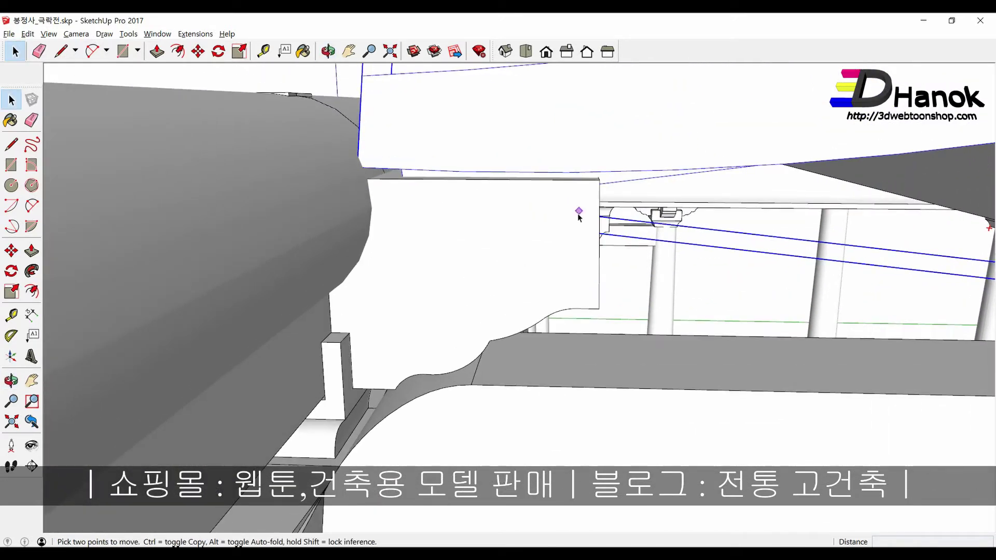
click(596, 182)
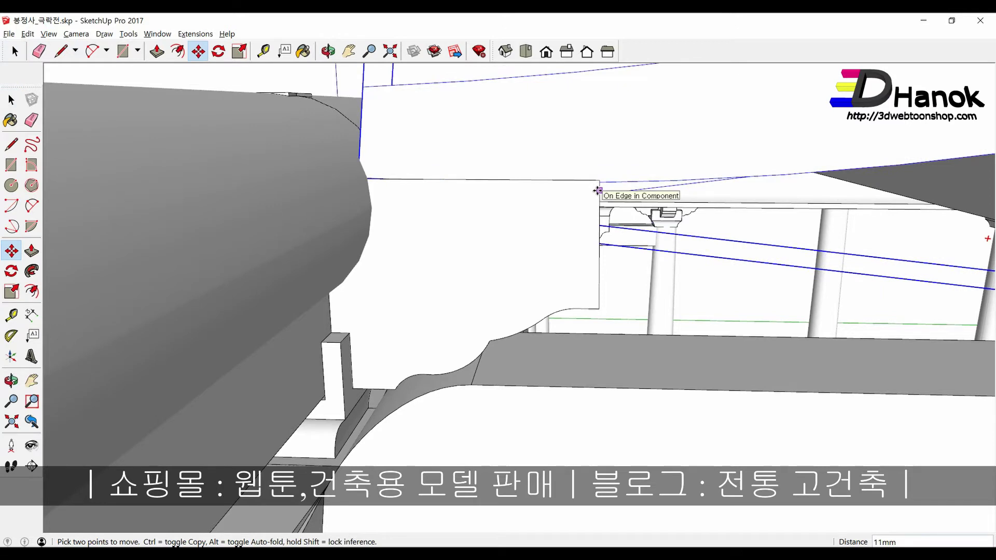
scroll(489, 232, down, 5)
mouse_move(467, 259)
middle_down()
mouse_move(429, 291)
mouse_move(405, 263)
mouse_move(379, 262)
mouse_move(458, 290)
middle_up()
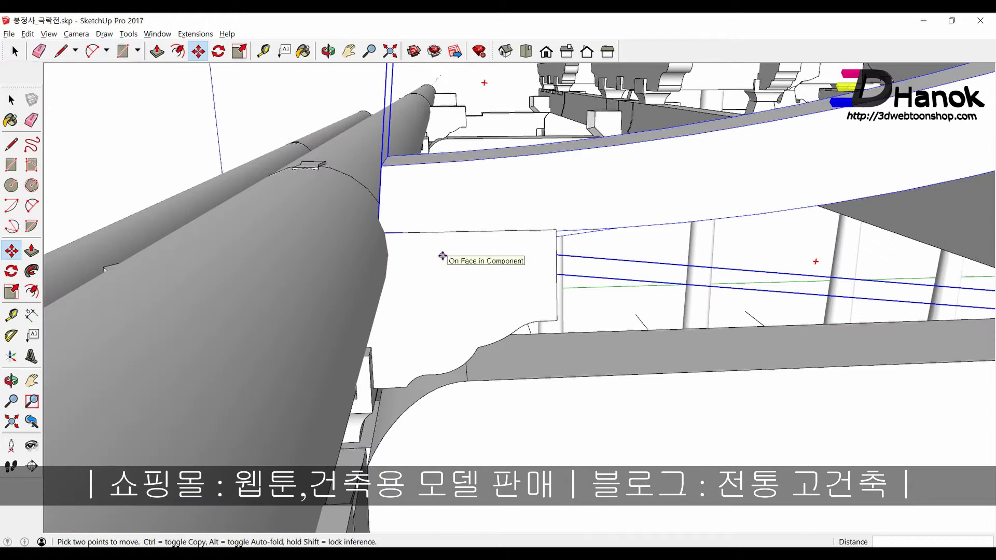
mouse_move(442, 256)
middle_down()
mouse_move(445, 316)
mouse_move(446, 245)
middle_up()
Step: Shift the beam sideways until its end seats on the bracket top above the column
click(462, 251)
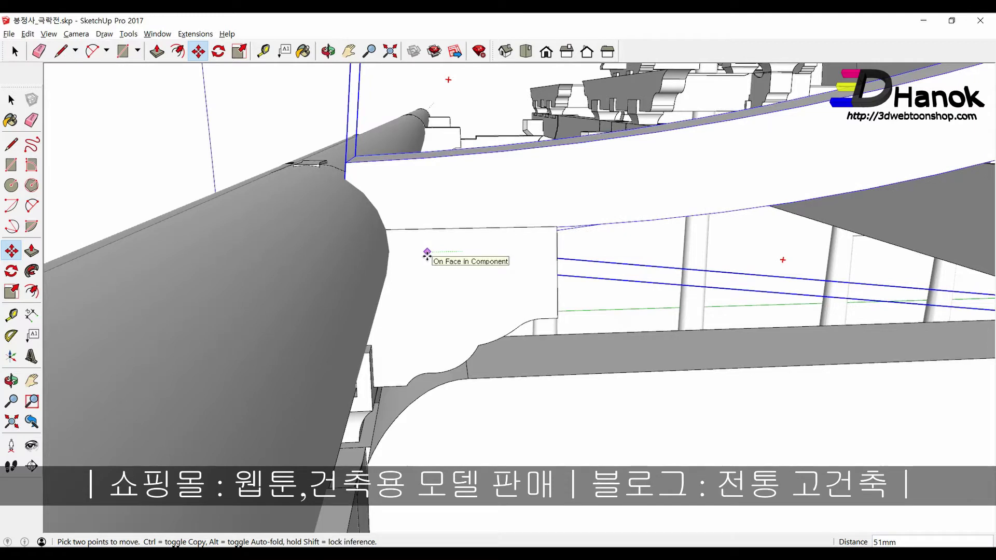
click(418, 255)
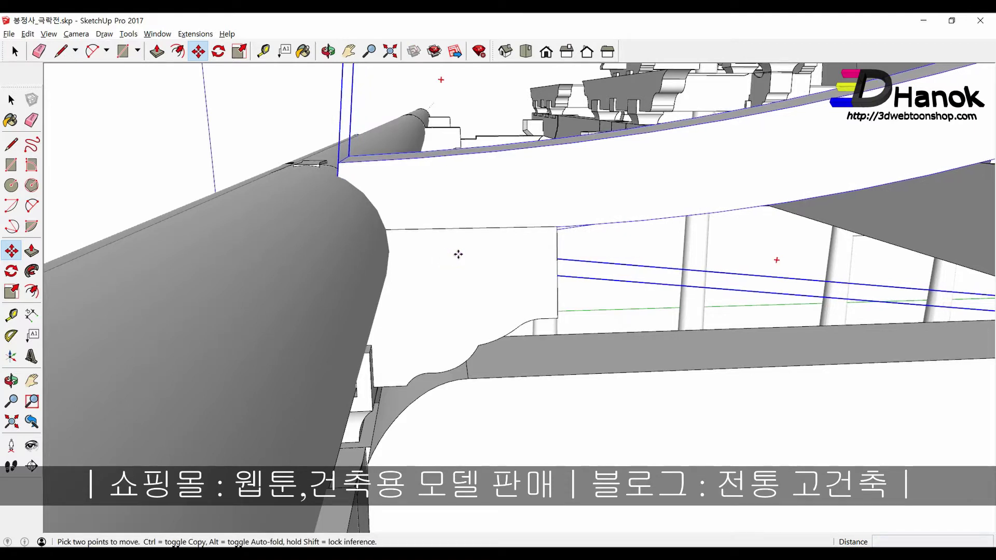
click(458, 255)
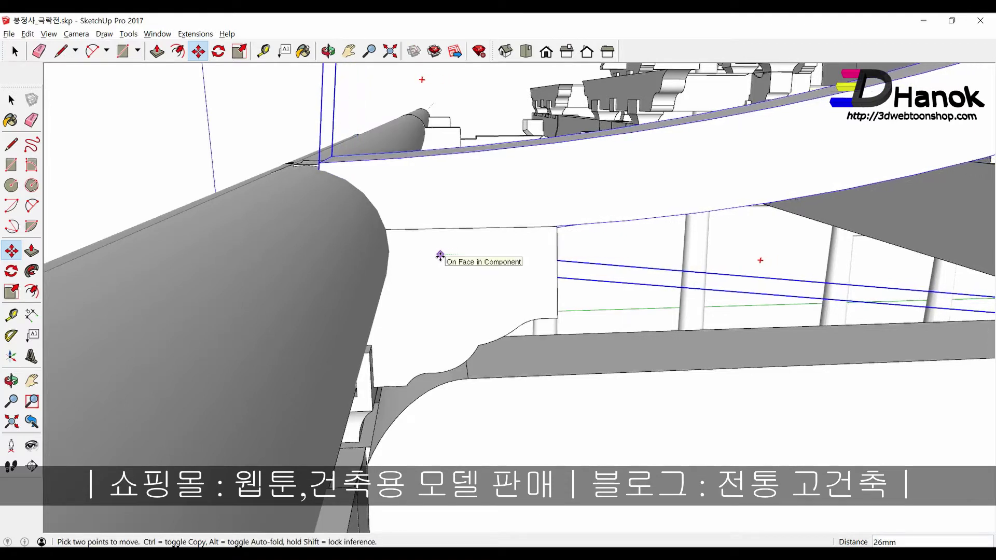
mouse_move(439, 256)
middle_down()
mouse_move(387, 280)
mouse_move(407, 310)
mouse_move(448, 298)
middle_up()
key(space)
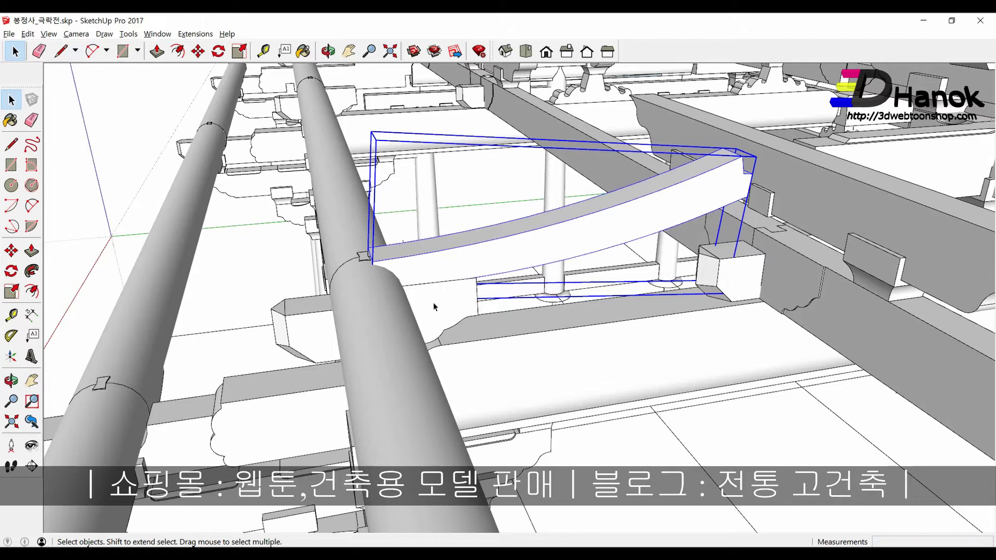
Step: Copy the beam and column together to a spot clear of the frame
shift+click(384, 300)
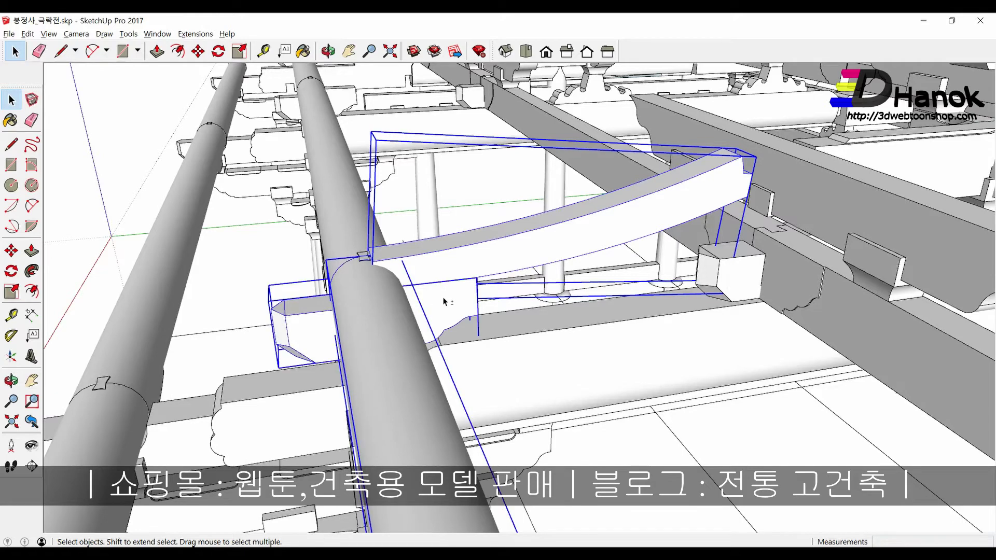
scroll(445, 300, down, 5)
scroll(519, 275, down, 3)
scroll(555, 258, down, 3)
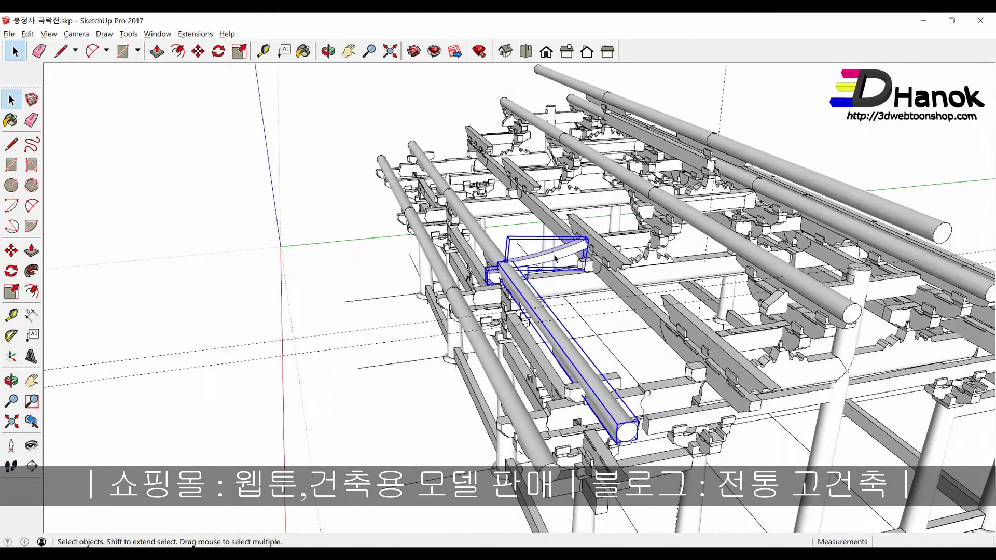
middle_drag(555, 258, 466, 312)
scroll(450, 326, down, 2)
key(m)
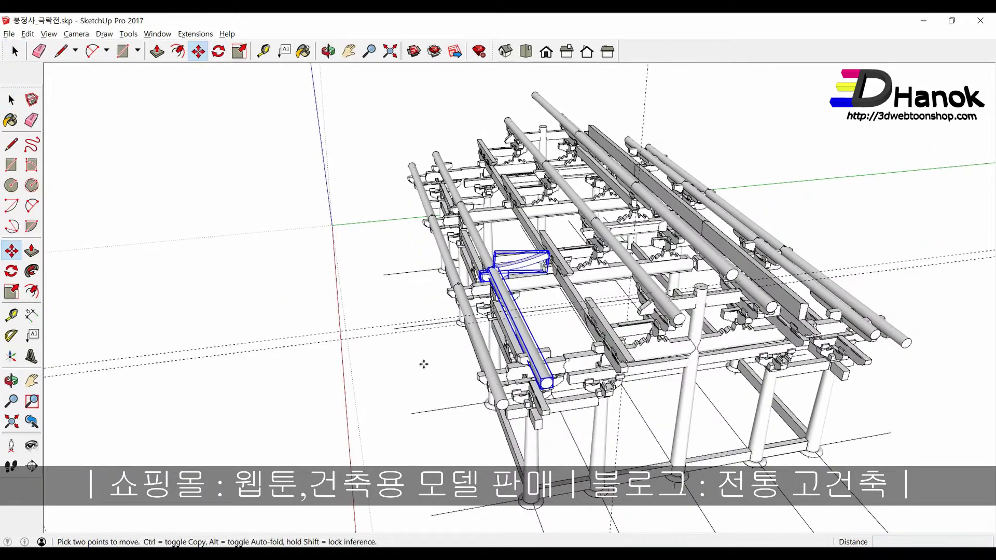
scroll(424, 365, down, 2)
click(436, 364)
key(ctrl)
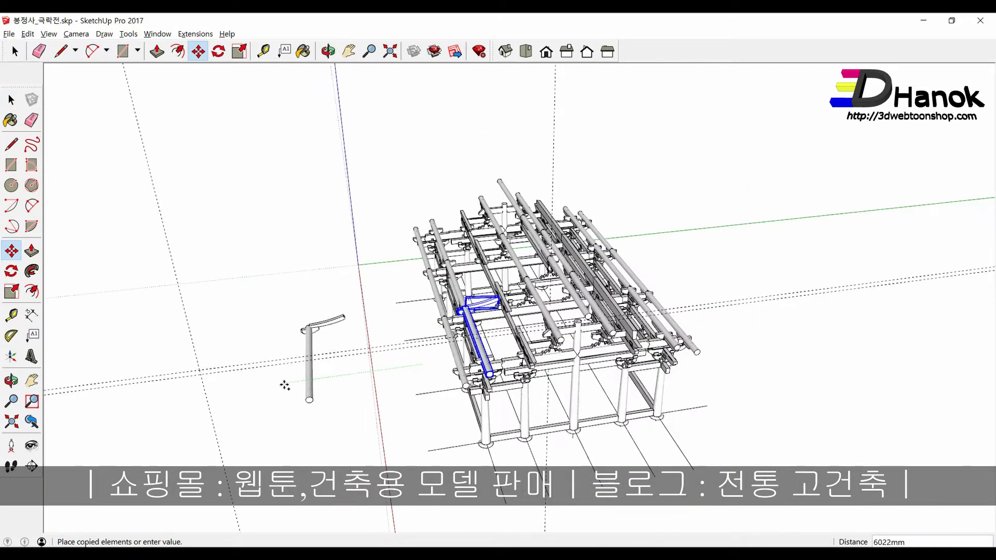
click(283, 386)
key(space)
Step: Open the copied beam, intersect its faces with the model, and hide the rest of the model
scroll(311, 337, up, 3)
scroll(314, 332, up, 3)
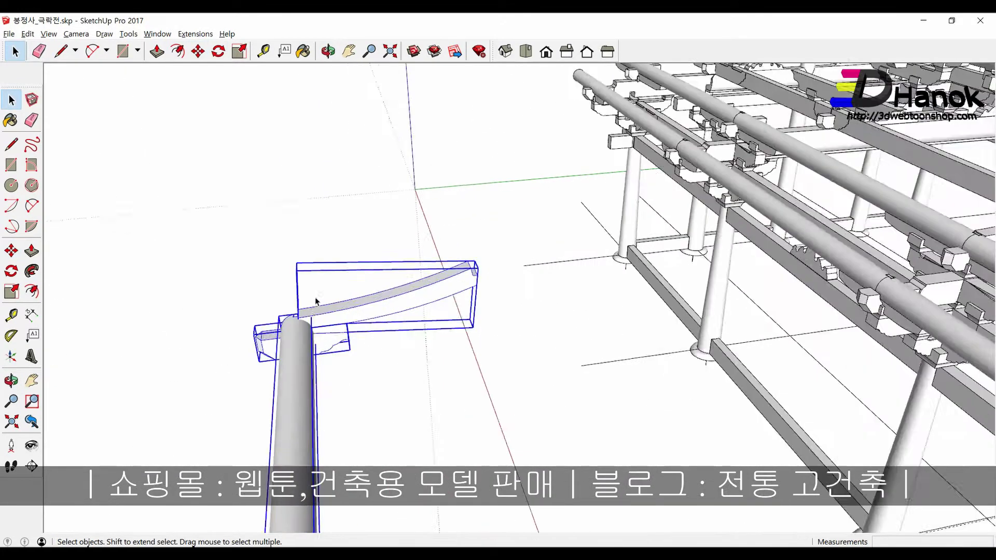
scroll(316, 326, up, 3)
double_click(316, 326)
scroll(311, 328, up, 3)
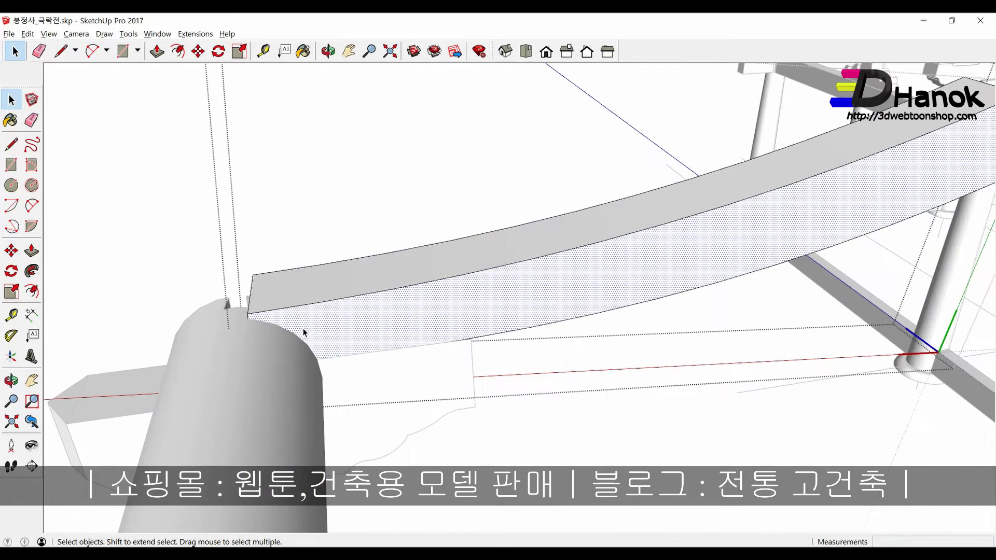
right_click(305, 330)
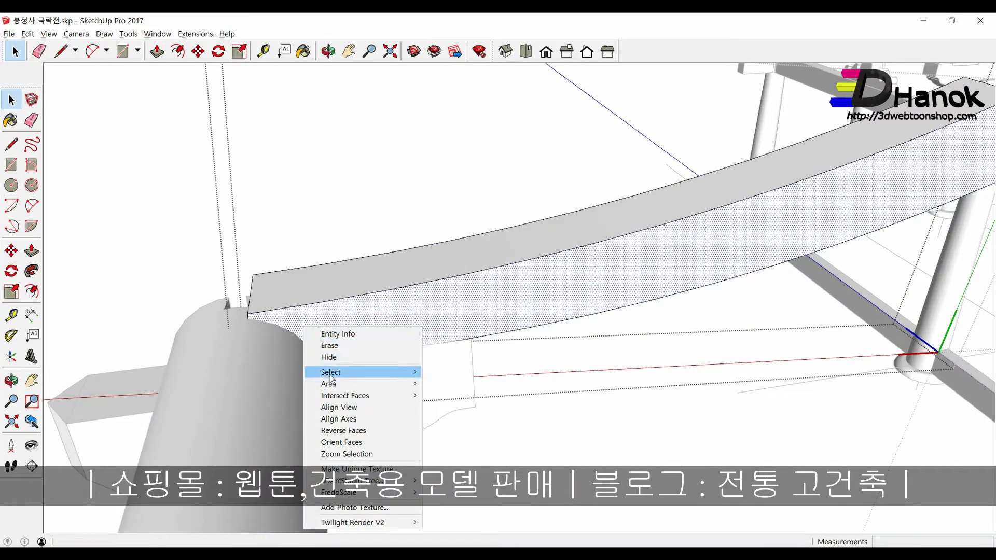
mouse_move(347, 395)
click(450, 398)
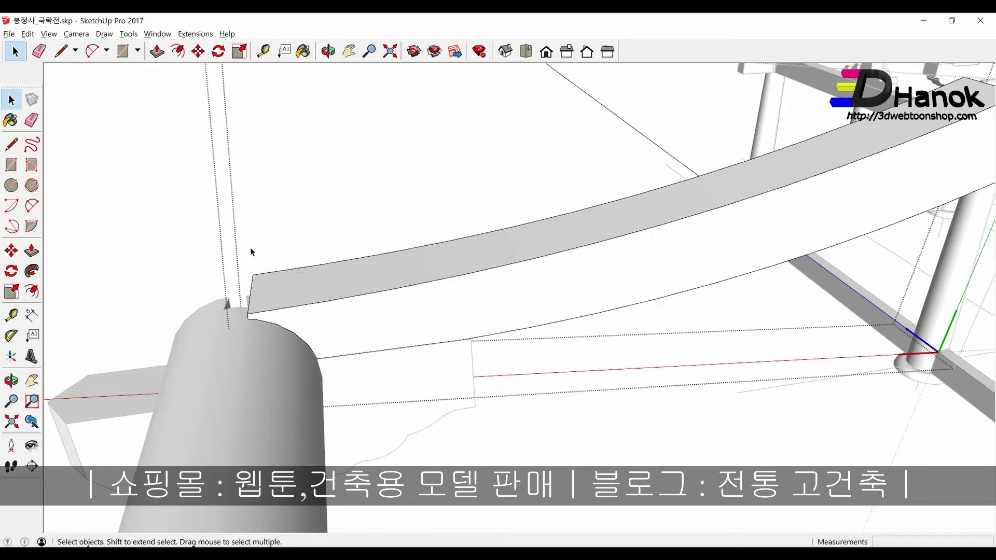
click(50, 36)
mouse_move(82, 185)
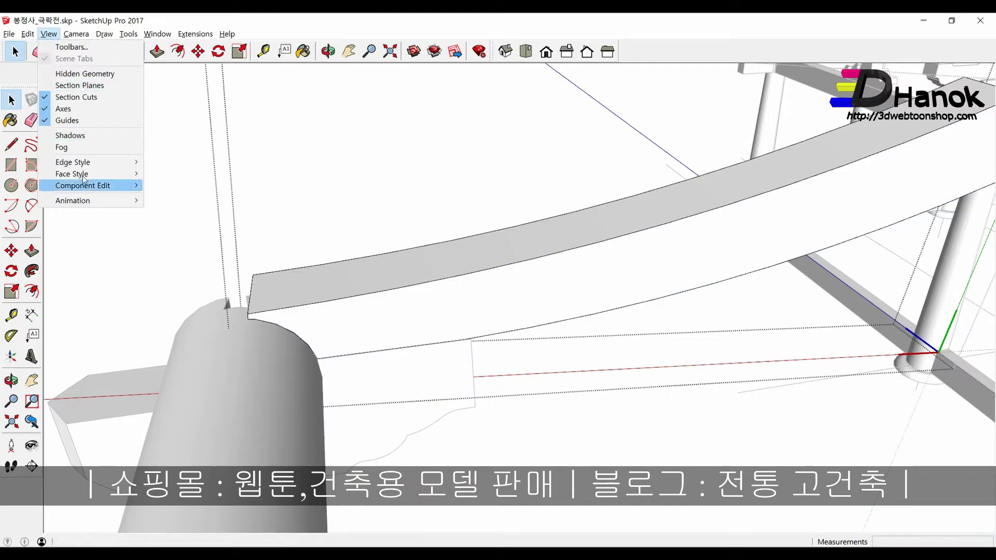
click(193, 188)
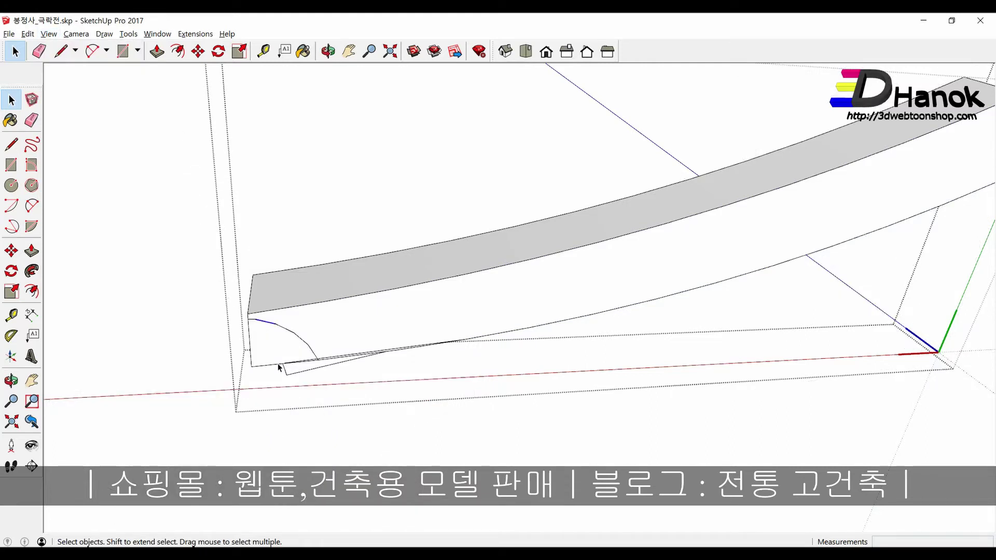
Step: Intersect the beam's underside face with the model
mouse_move(278, 363)
middle_down()
mouse_move(334, 260)
mouse_move(400, 193)
middle_up()
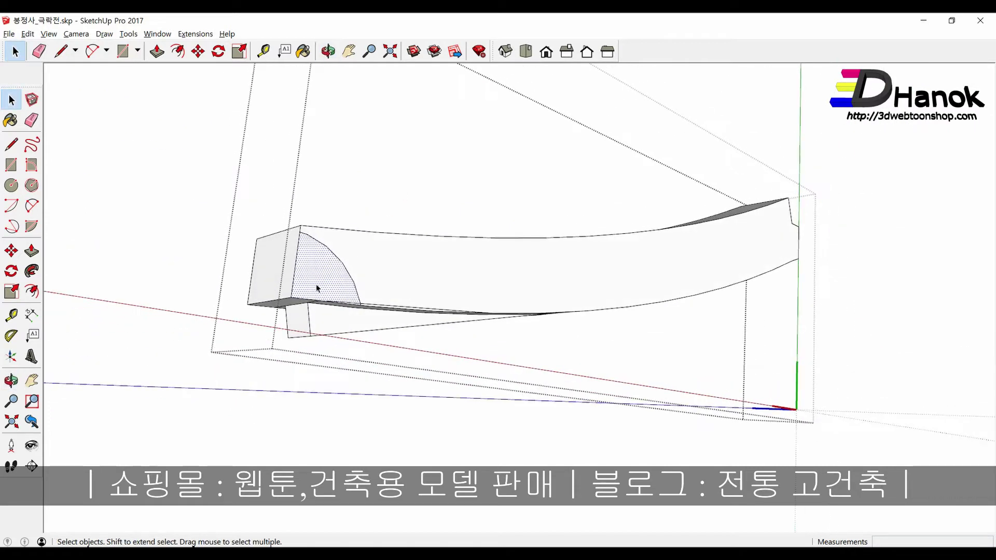
right_click(323, 332)
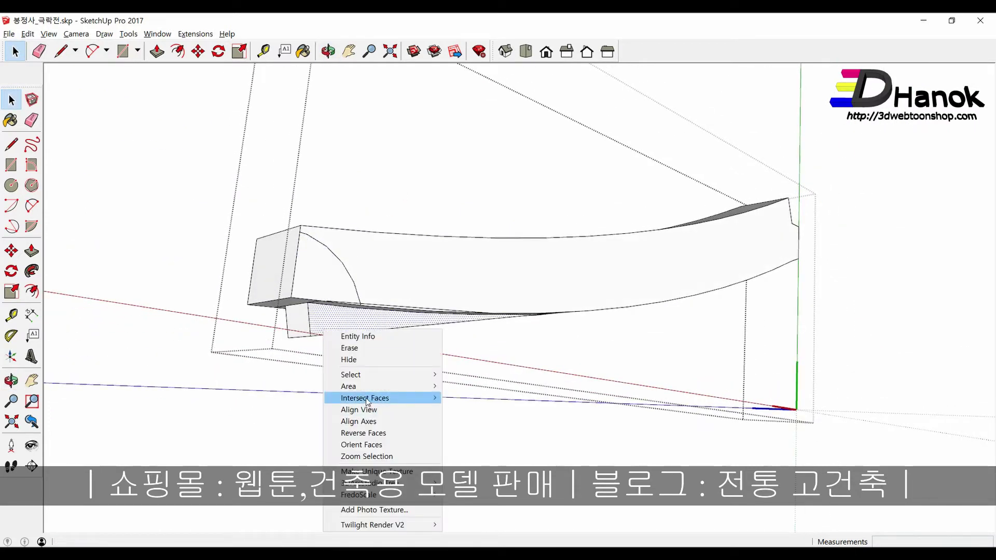
mouse_move(364, 397)
click(467, 396)
scroll(348, 331, up, 1)
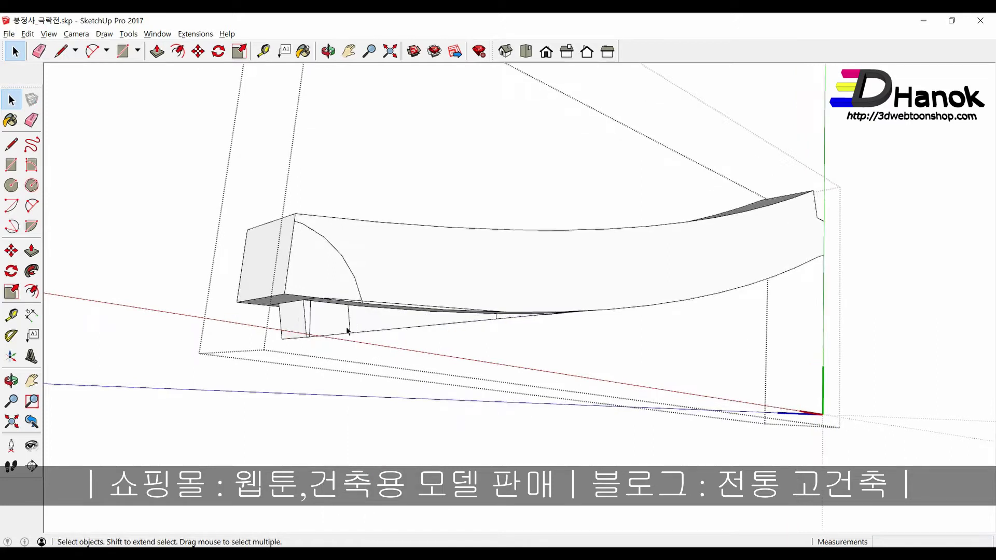
scroll(347, 331, up, 2)
scroll(307, 326, up, 2)
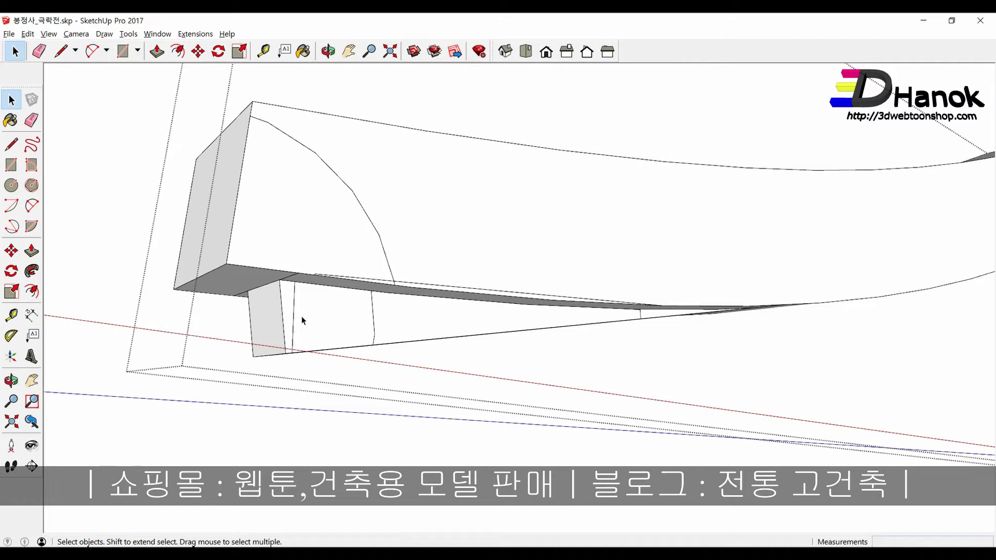
Step: Erase the stray vertical edge on the beam's underside
key(e)
click(294, 314)
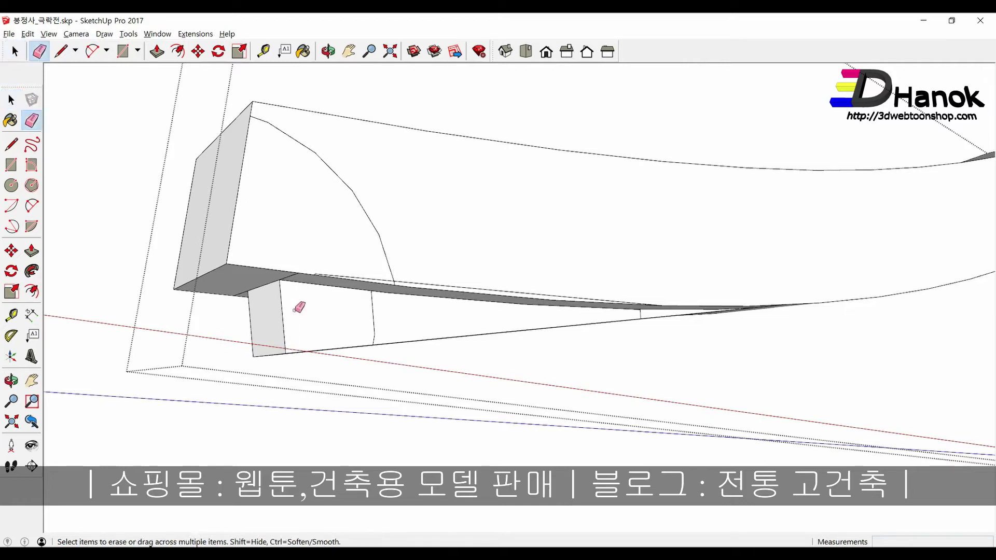
key(space)
scroll(362, 273, up, 2)
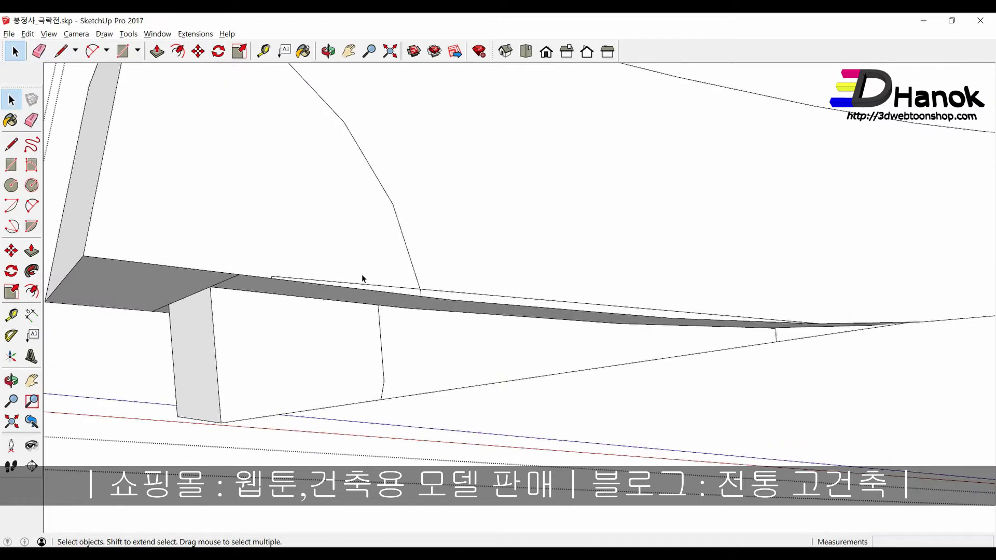
scroll(362, 274, up, 2)
scroll(332, 280, up, 1)
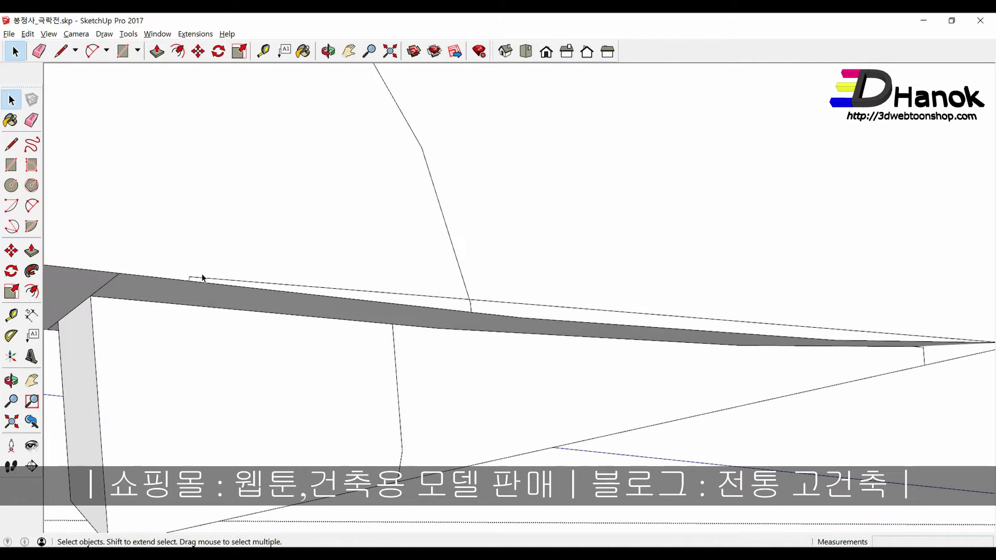
Step: Erase the remaining leftover edges near the beam's curved face and end
key(e)
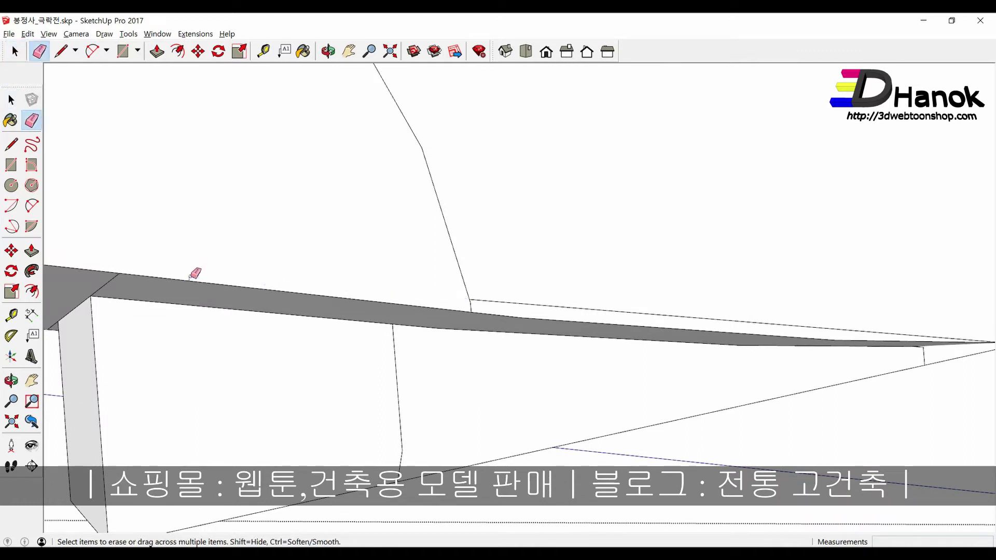
scroll(506, 299, down, 3)
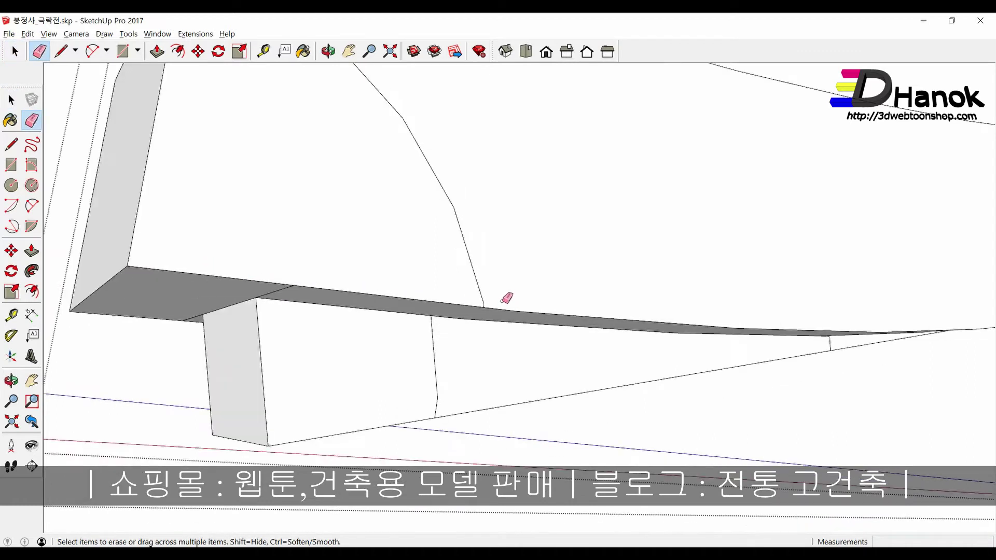
scroll(451, 300, down, 1)
key(space)
click(354, 260)
mouse_move(354, 260)
middle_down()
mouse_move(403, 238)
mouse_move(379, 269)
middle_up()
key(e)
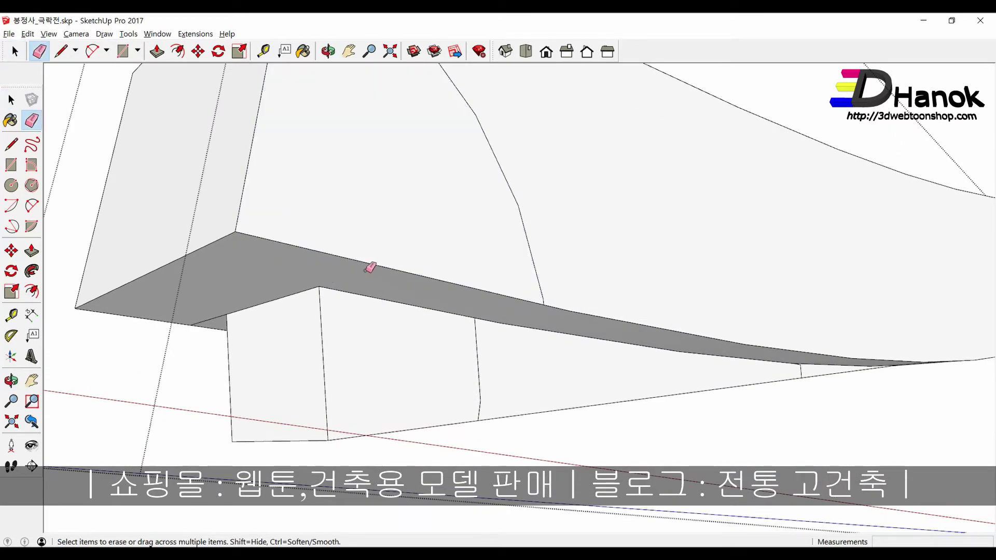
key(space)
Step: Push the arch's upper curved face back about 34 mm
click(375, 240)
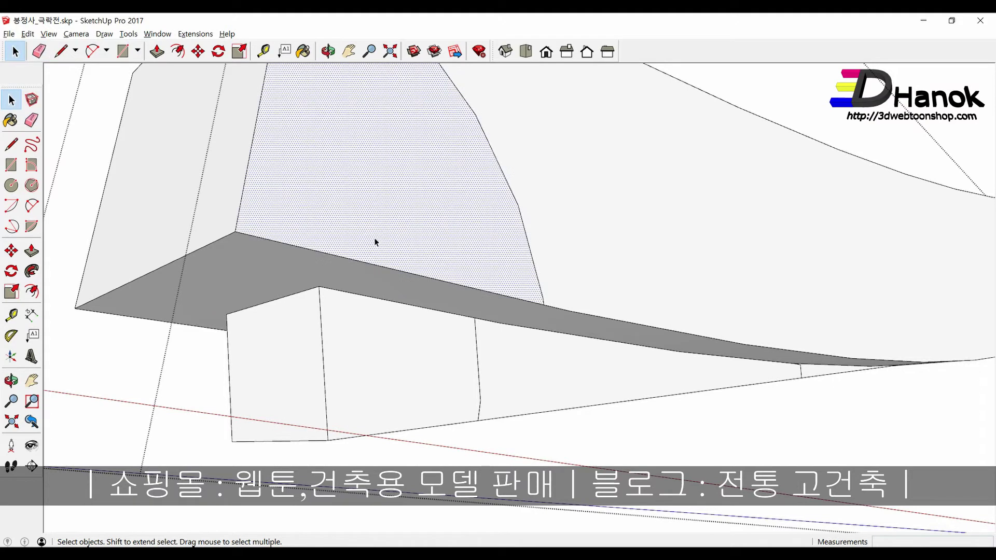
key(p)
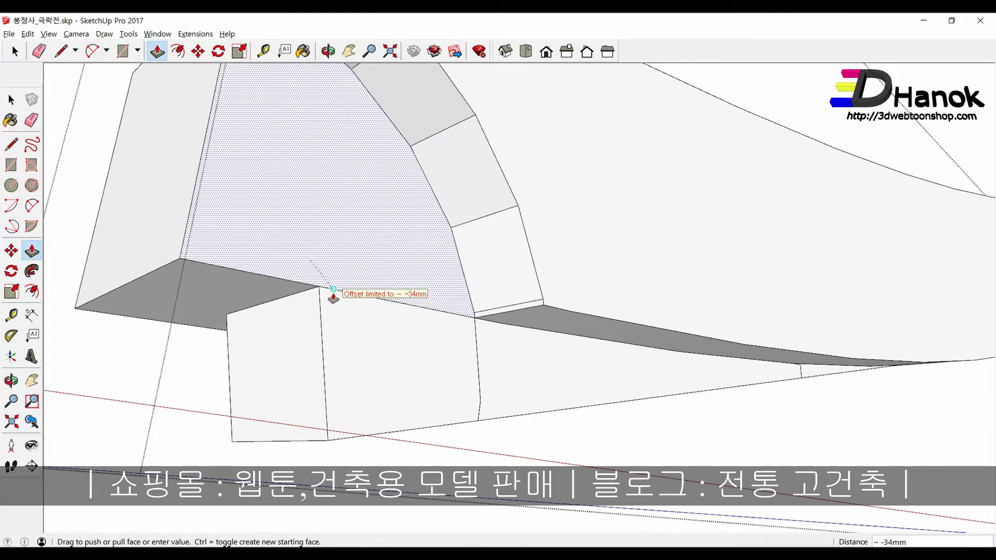
drag(375, 240, 332, 292)
middle_drag(351, 305, 336, 309)
key(e)
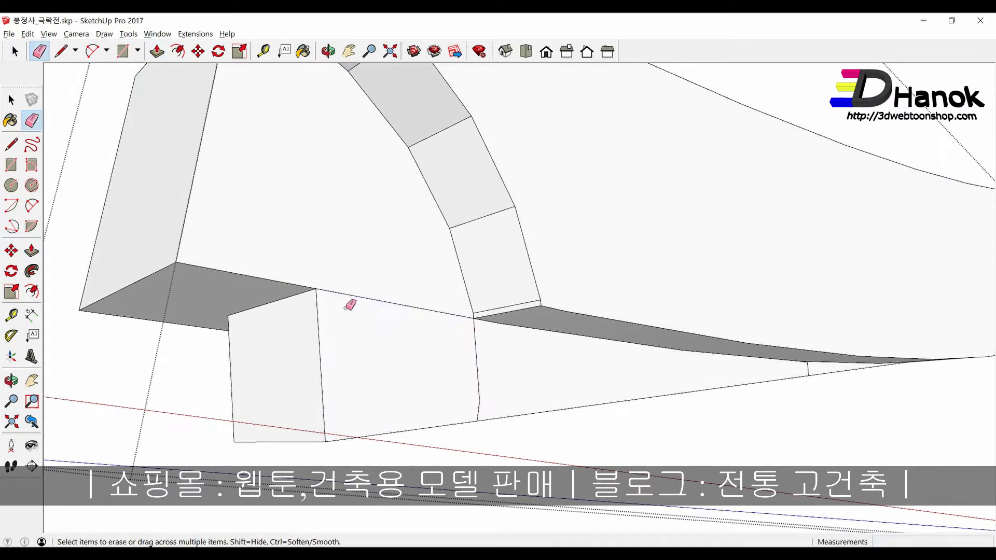
key(p)
Step: Push the arch's curved side face and inner curved face back about 34 mm
scroll(365, 297, down, 3)
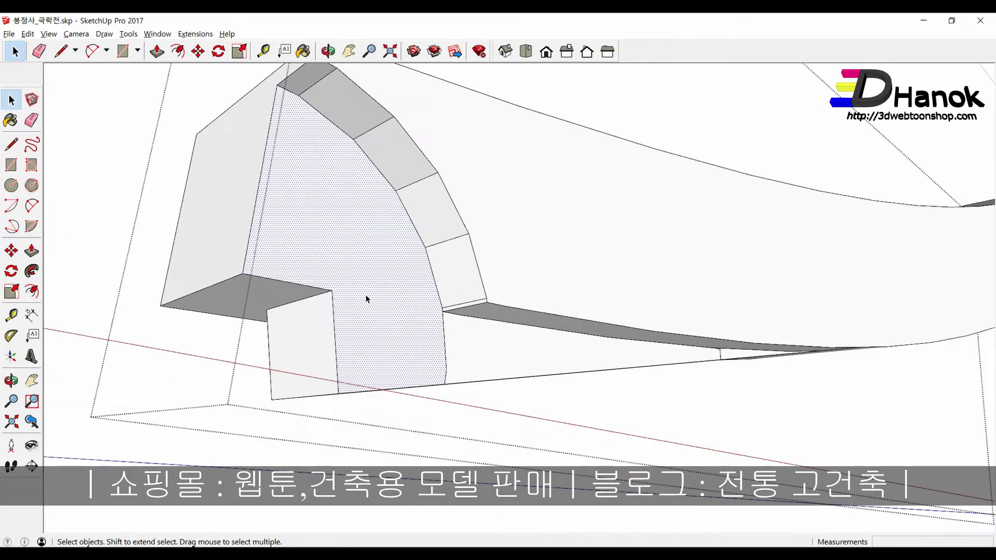
scroll(365, 298, down, 2)
click(366, 300)
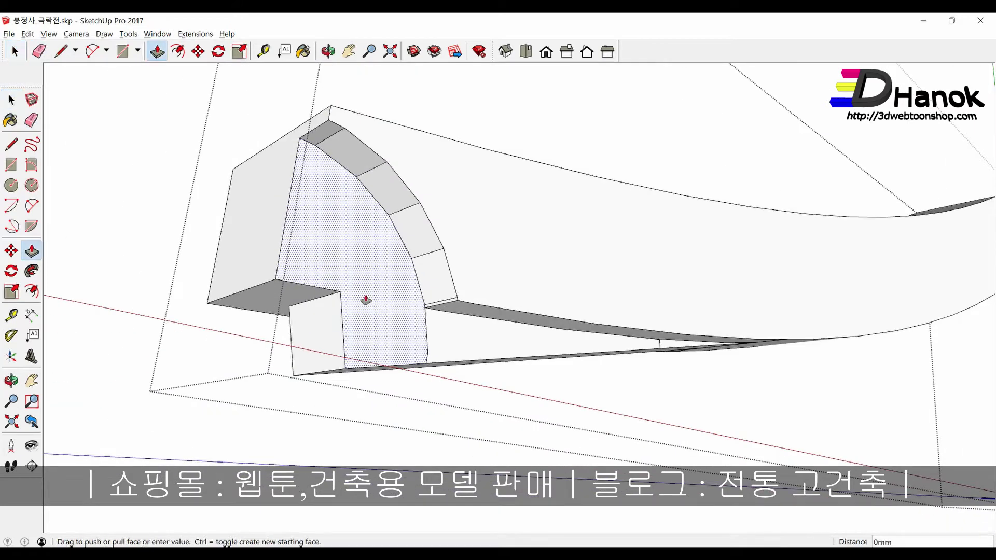
click(300, 325)
click(284, 269)
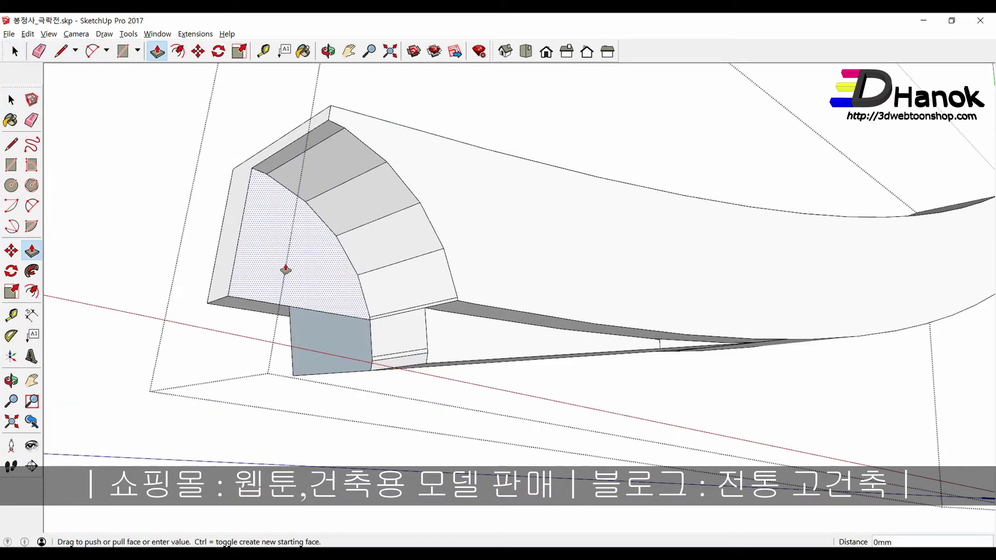
click(233, 284)
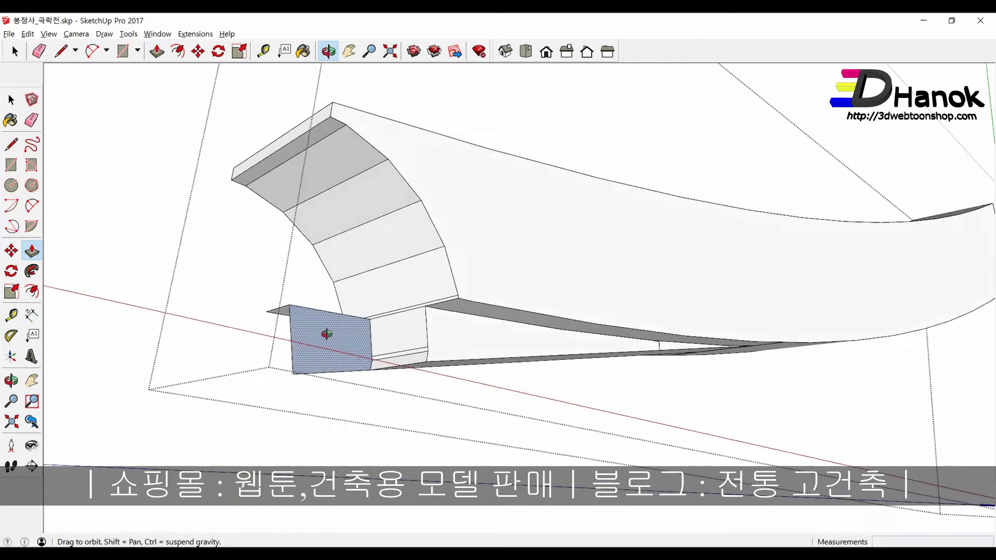
Step: Erase the leftover face, its bottom edge and the dividing lines across the arch faces
mouse_move(322, 333)
middle_down()
mouse_move(378, 395)
mouse_move(299, 452)
mouse_move(282, 422)
middle_up()
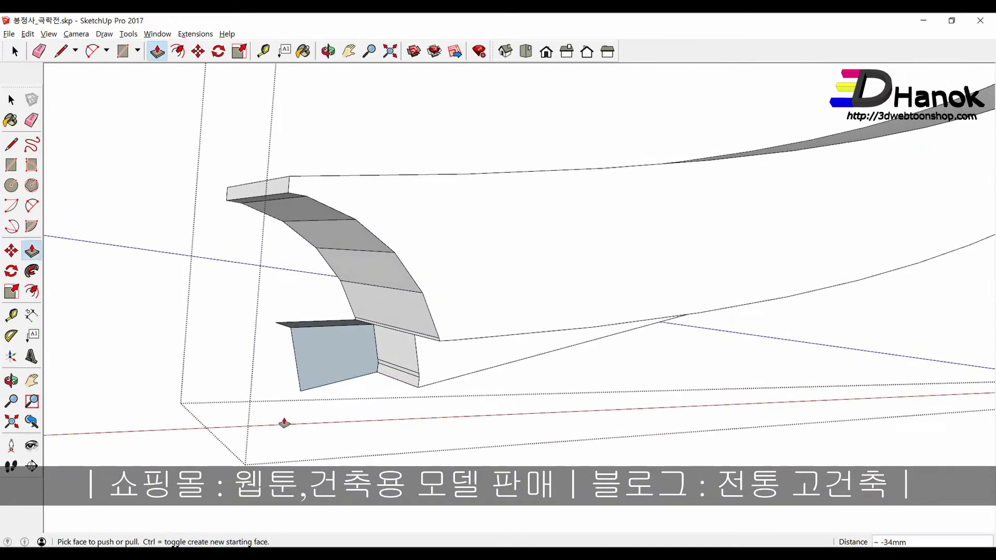
key(e)
click(311, 397)
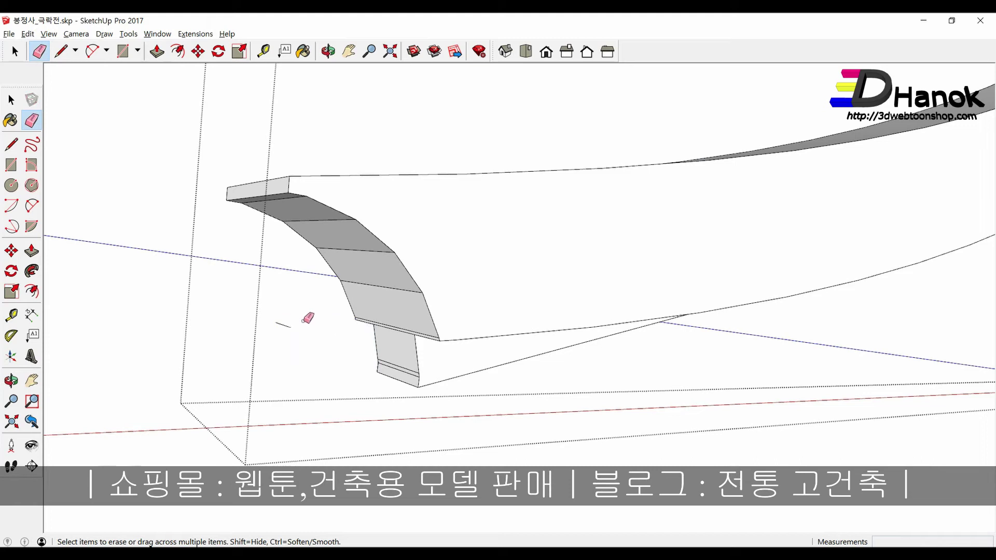
mouse_move(293, 317)
middle_down()
mouse_move(320, 238)
mouse_move(319, 208)
middle_up()
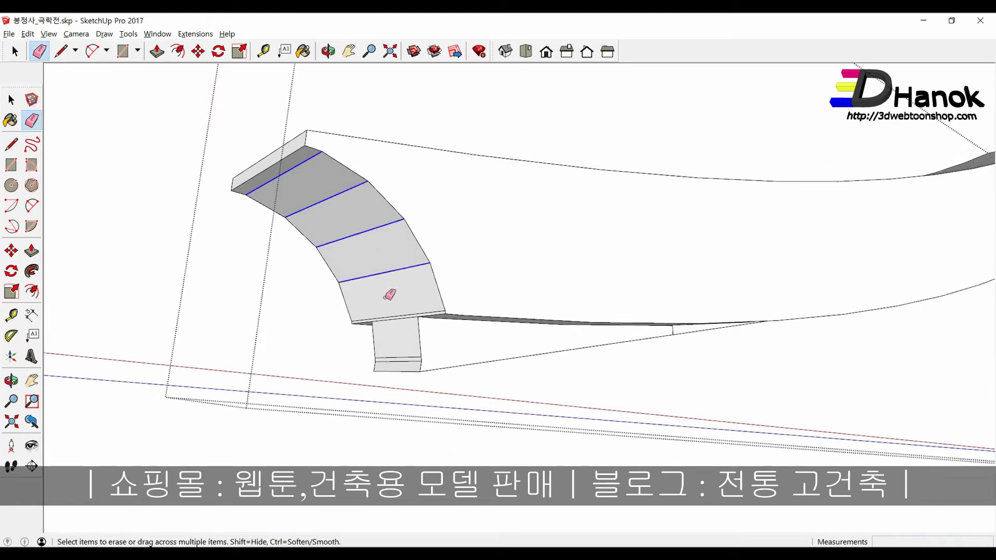
shift+drag(394, 312, 396, 314)
scroll(407, 347, up, 3)
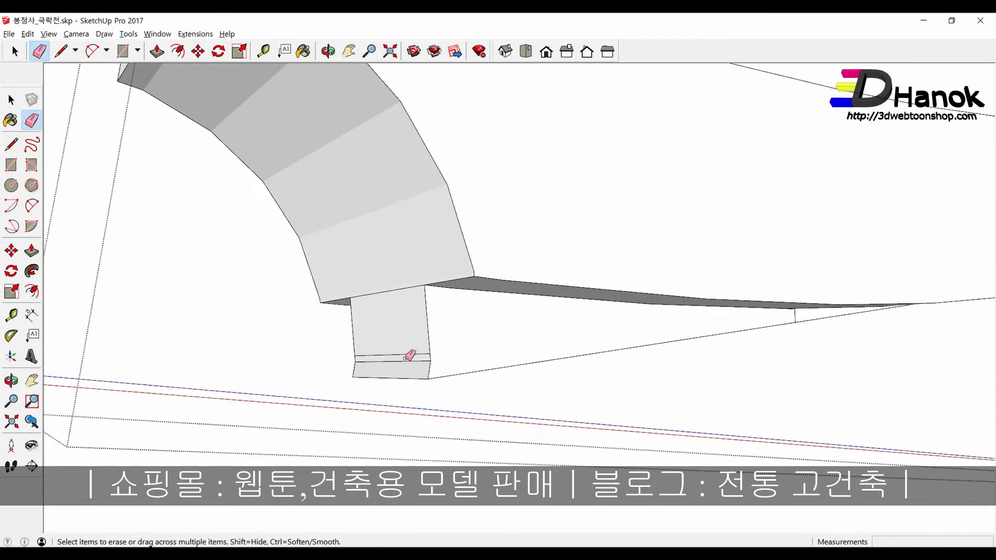
scroll(304, 351, down, 2)
scroll(304, 360, down, 2)
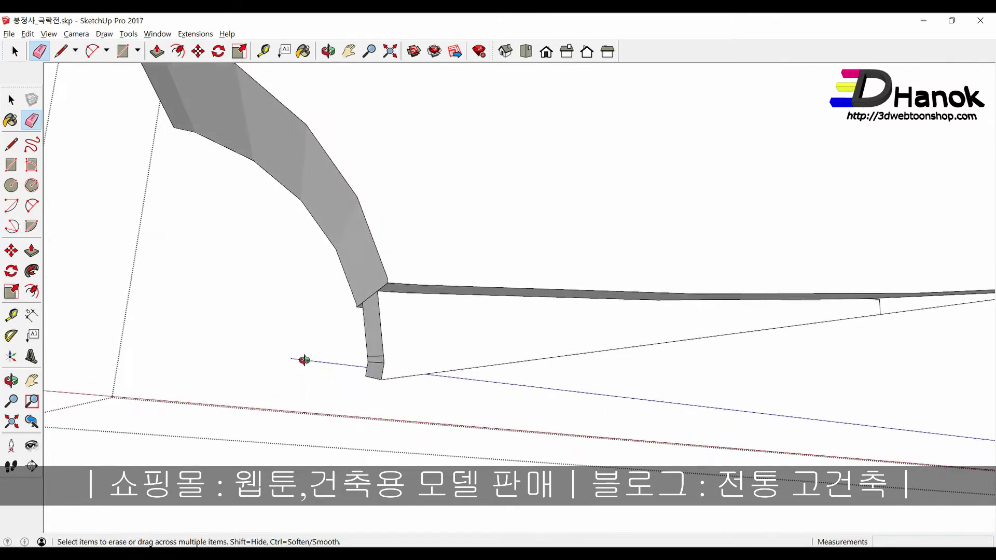
scroll(365, 356, down, 2)
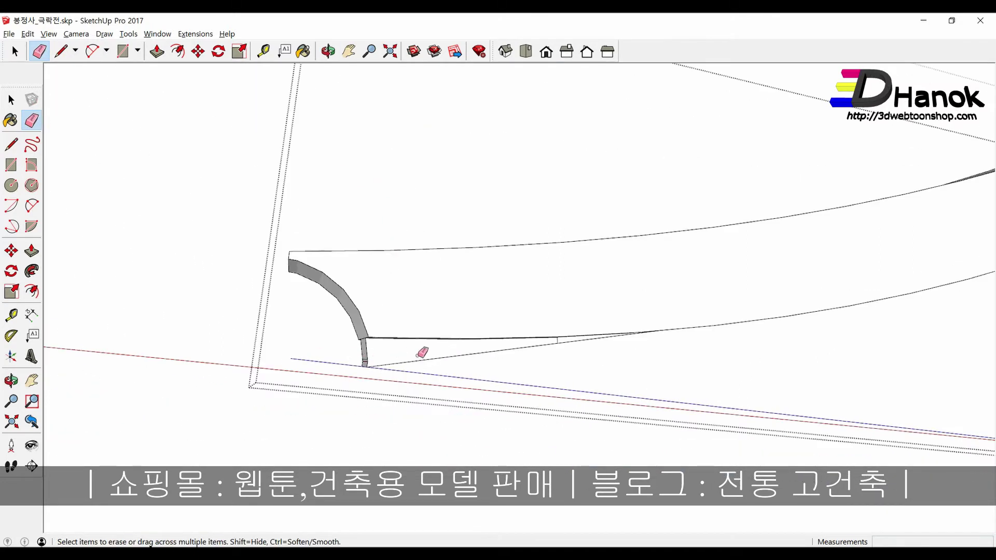
scroll(423, 353, down, 2)
Step: Orbit around the arch to bring the column and bracket into view
mouse_move(420, 349)
middle_down()
mouse_move(455, 296)
mouse_move(449, 249)
middle_up()
scroll(526, 342, up, 2)
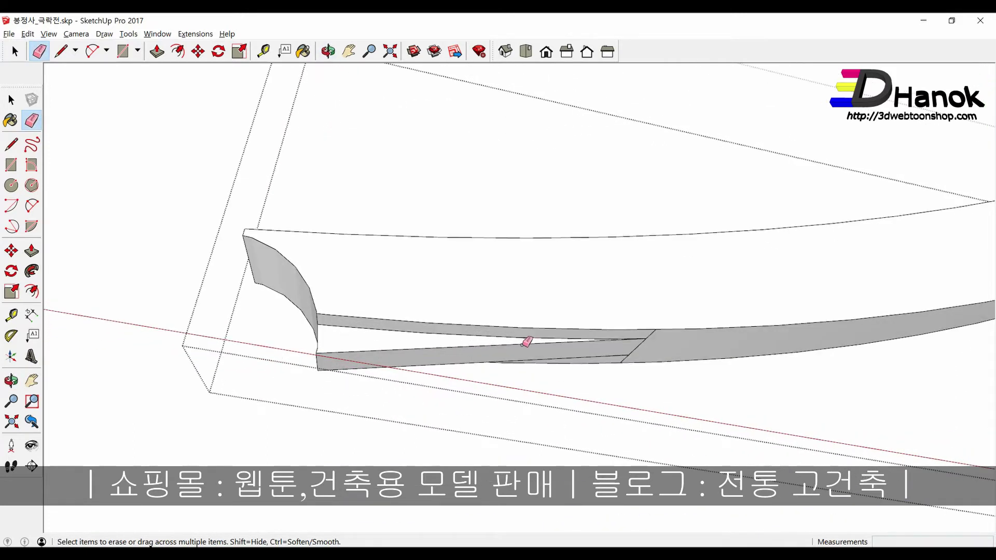
scroll(527, 342, up, 2)
scroll(529, 338, up, 2)
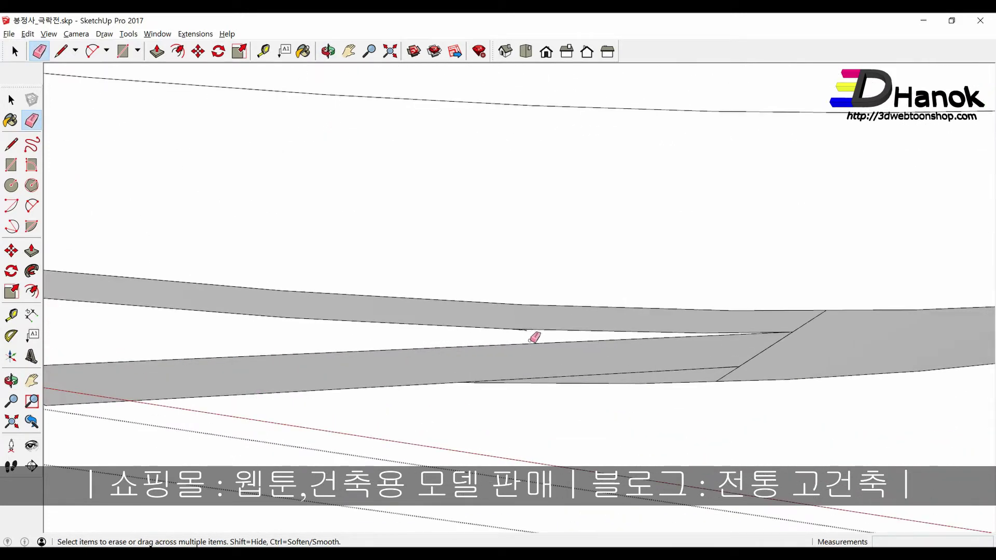
scroll(534, 337, down, 3)
scroll(465, 310, down, 2)
key(space)
mouse_move(411, 348)
middle_down()
mouse_move(387, 344)
mouse_move(381, 395)
middle_up()
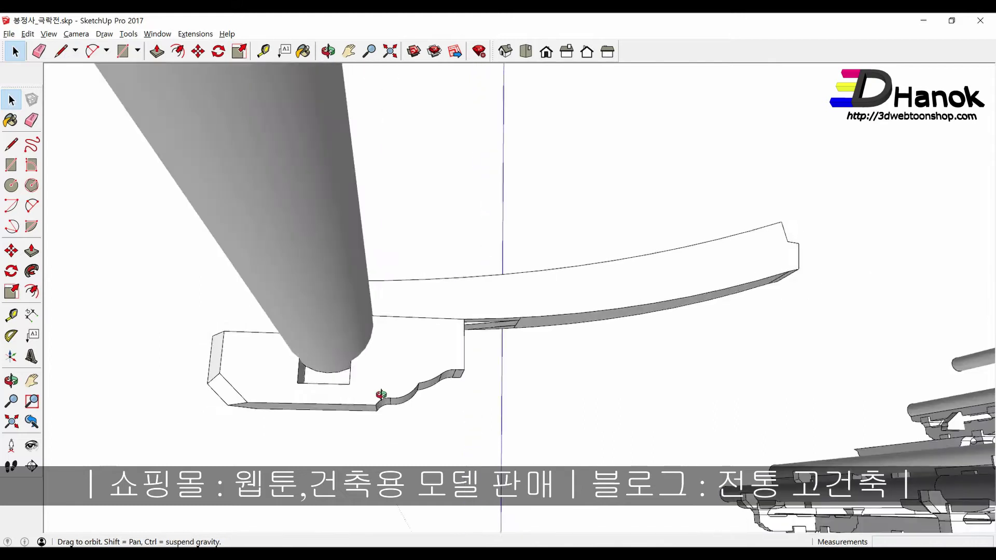
Step: Switch to the right view and briefly open the bracket group to inspect it
key(F5)
double_click(416, 383)
middle_drag(419, 360, 419, 342)
scroll(418, 341, up, 2)
scroll(421, 340, down, 3)
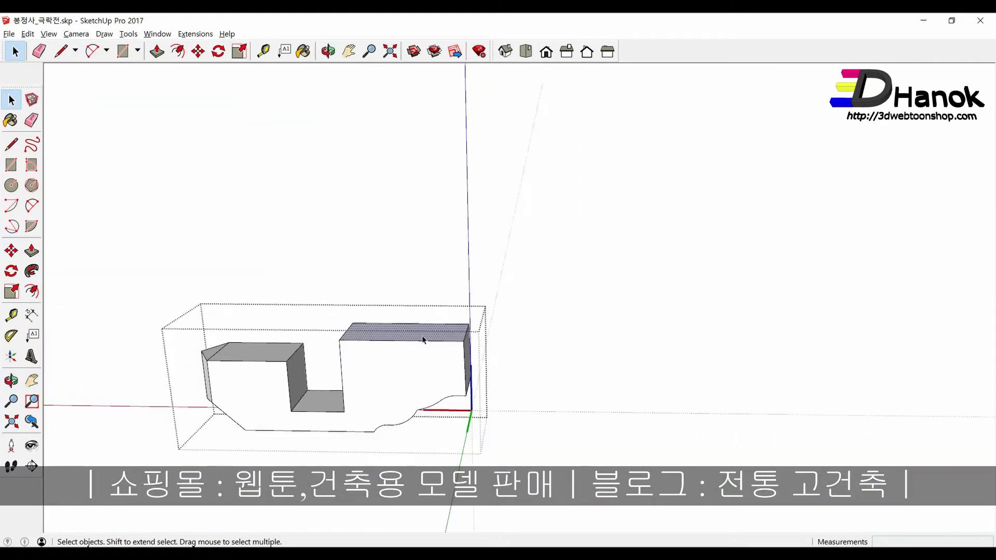
scroll(421, 340, down, 3)
key(Escape)
scroll(409, 419, up, 5)
scroll(409, 419, down, 2)
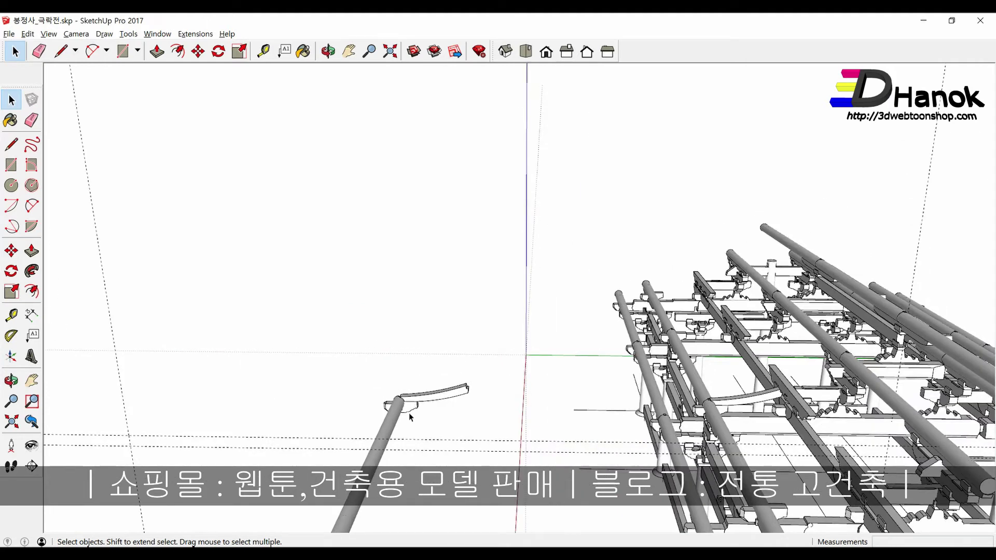
scroll(409, 415, up, 2)
Step: Paste the curved beam in place inside the bracket group, accepting the Fix now repair
click(431, 400)
scroll(421, 399, up, 3)
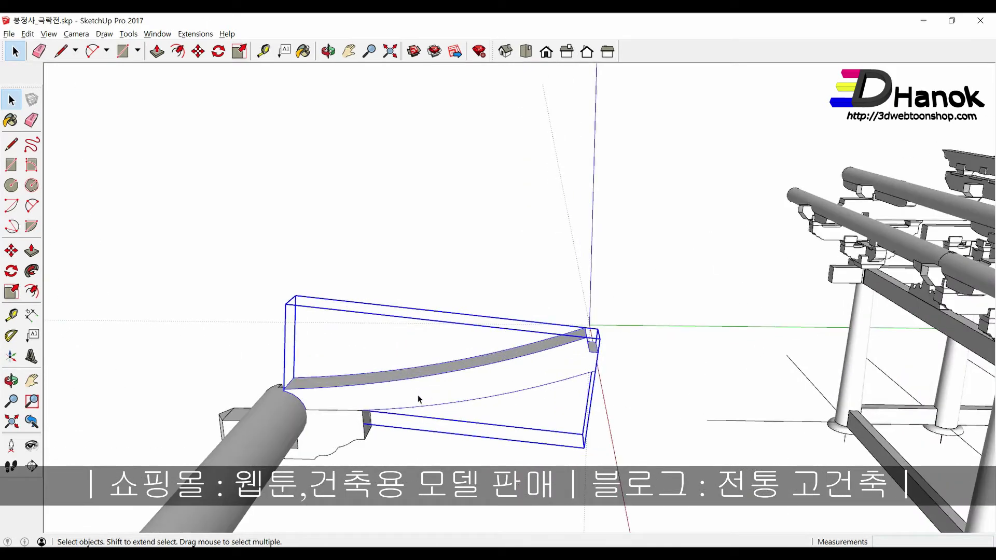
double_click(345, 427)
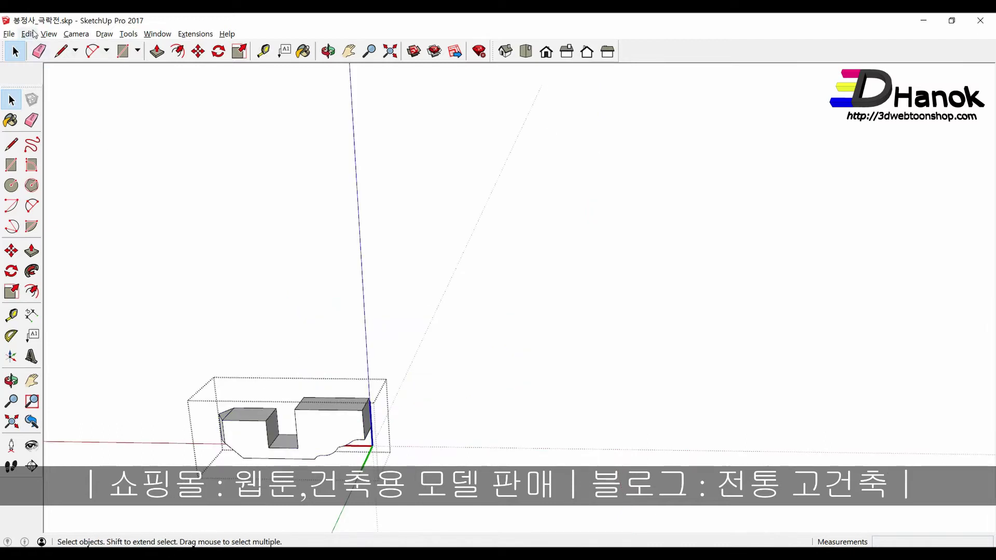
click(28, 34)
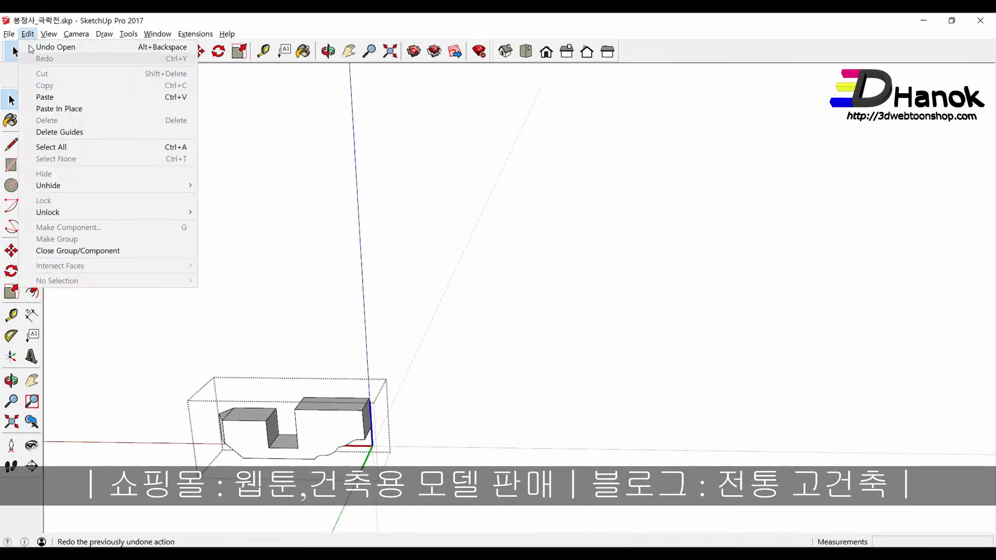
click(70, 109)
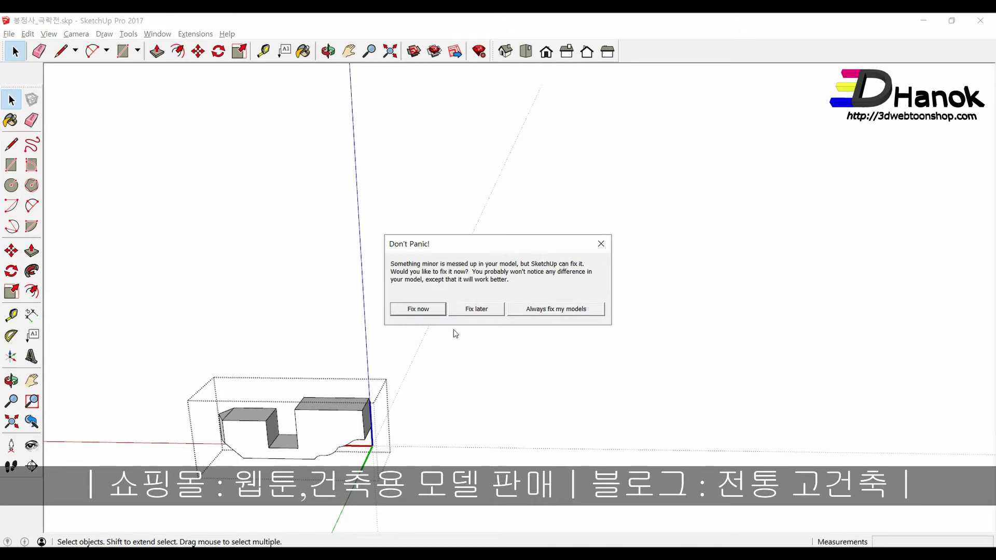
click(399, 309)
click(451, 303)
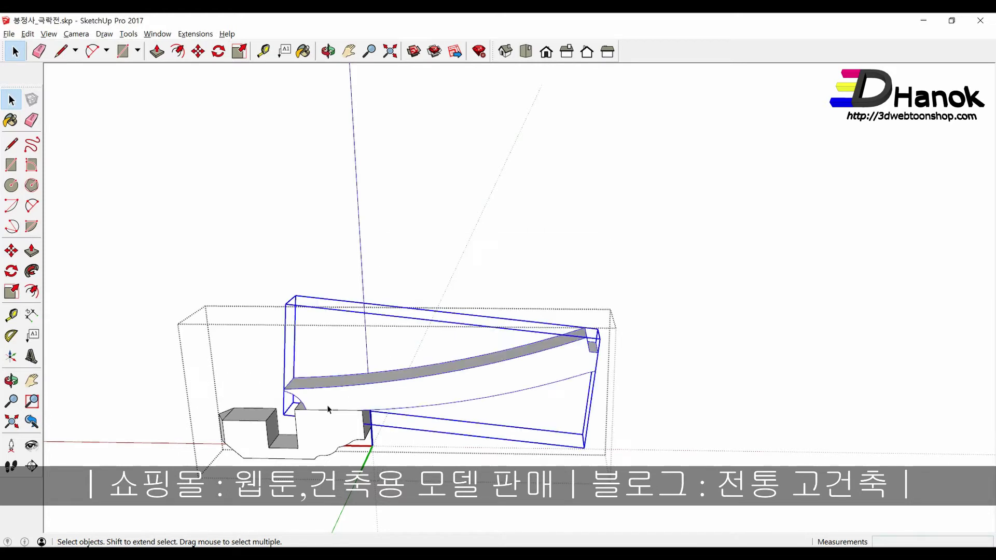
Step: Explode the pasted beam and select all the beam and bracket geometry
scroll(330, 404, up, 2)
right_click(330, 405)
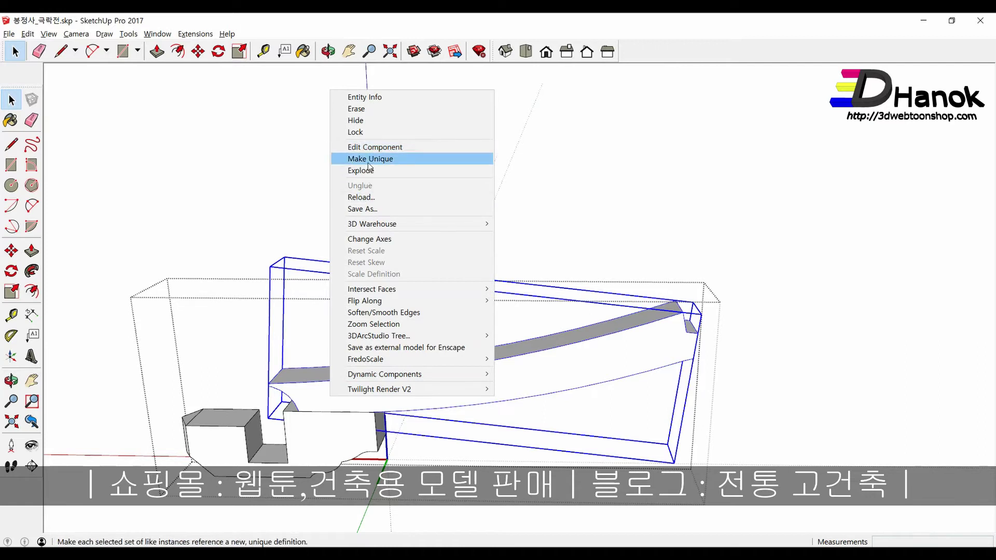
click(367, 172)
scroll(358, 213, down, 3)
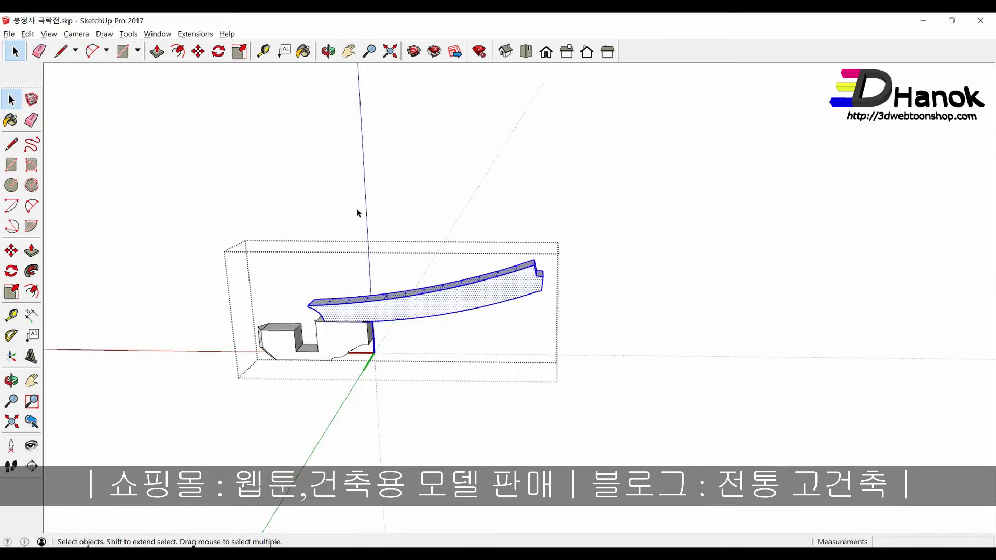
drag(337, 351, 211, 218)
scroll(349, 344, up, 2)
Step: Intersect the selected geometry With Model, then delete the copied curved beam
right_click(345, 340)
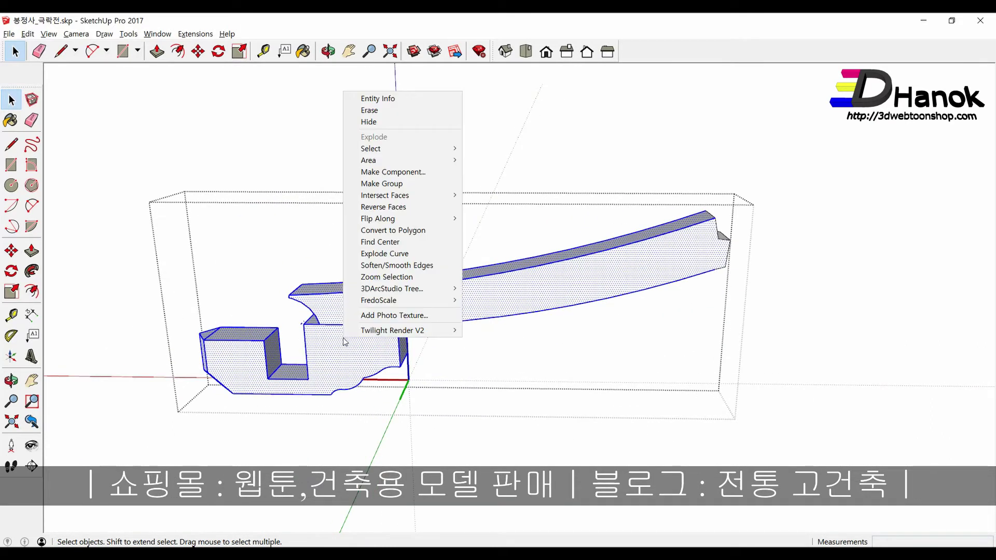
mouse_move(385, 195)
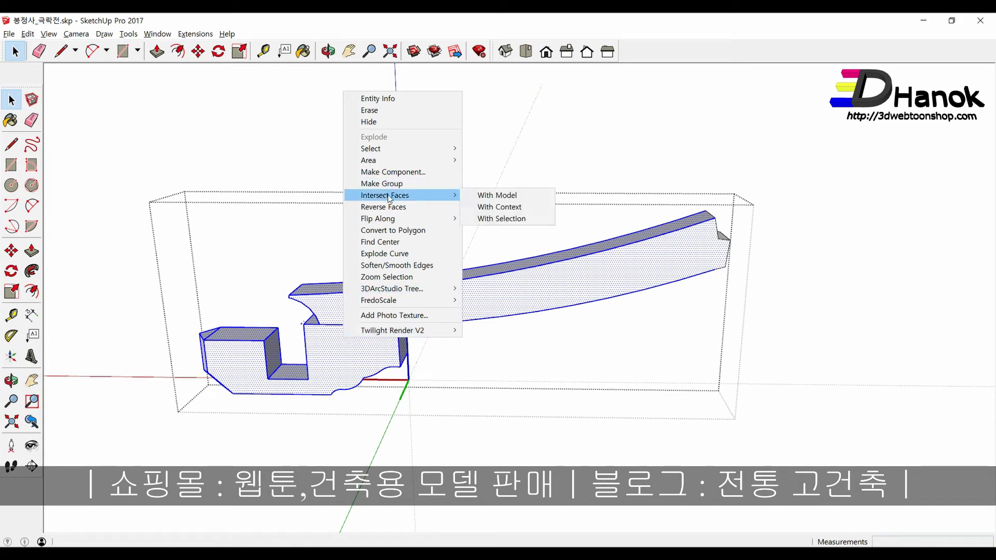
click(489, 200)
drag(752, 353, 623, 196)
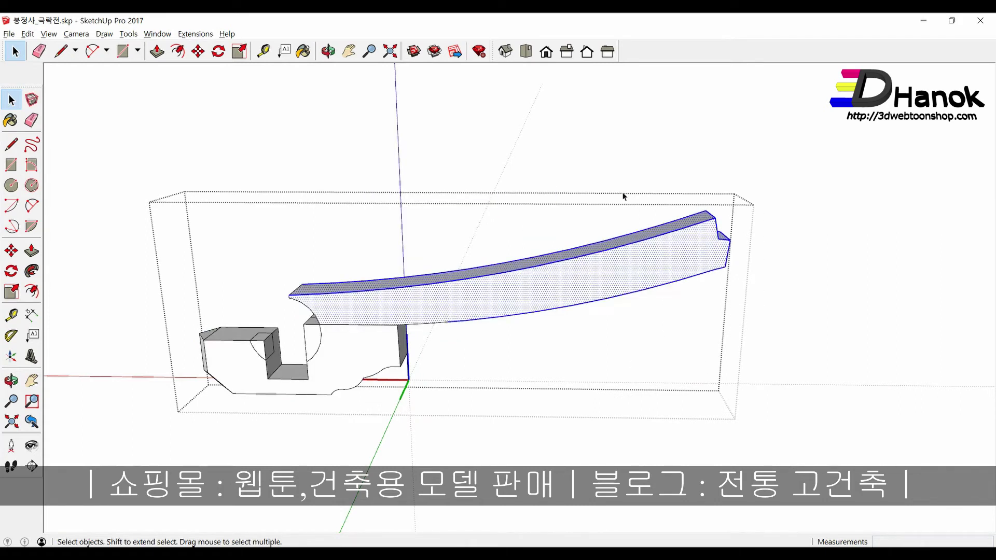
key(Delete)
Step: Orbit around the bracket to inspect the new notch lines
middle_drag(340, 304, 437, 337)
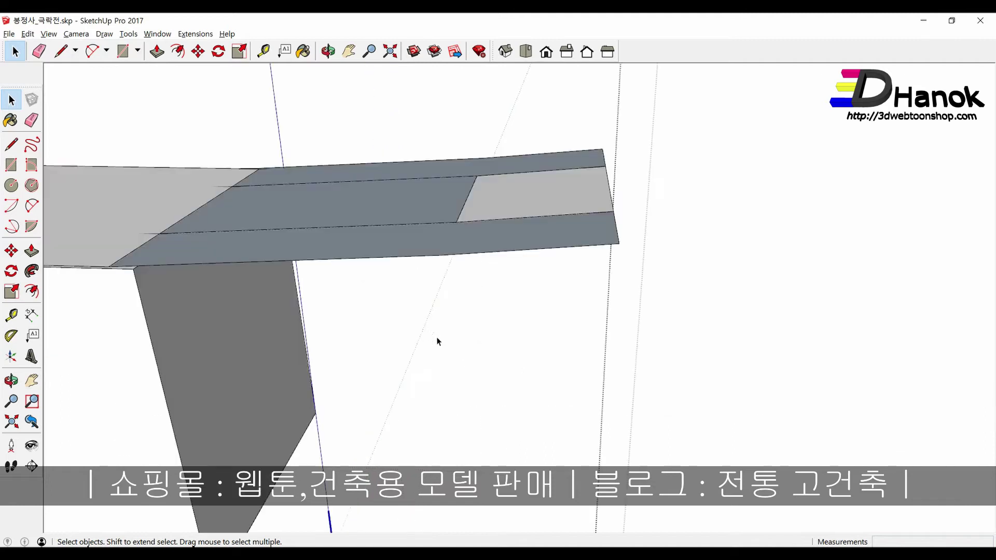
scroll(437, 338, down, 3)
middle_drag(515, 339, 495, 344)
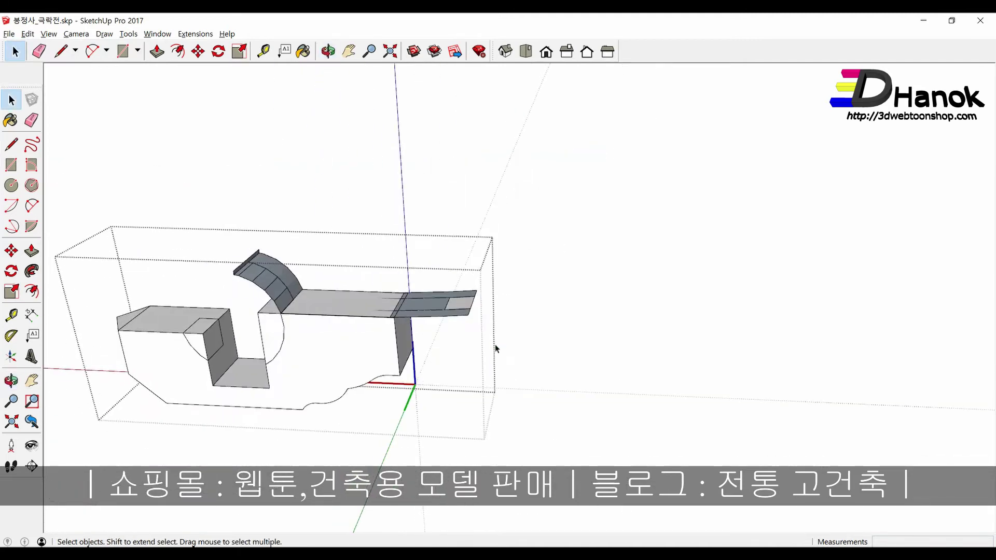
scroll(363, 309, up, 2)
scroll(363, 309, up, 1)
scroll(363, 309, up, 1)
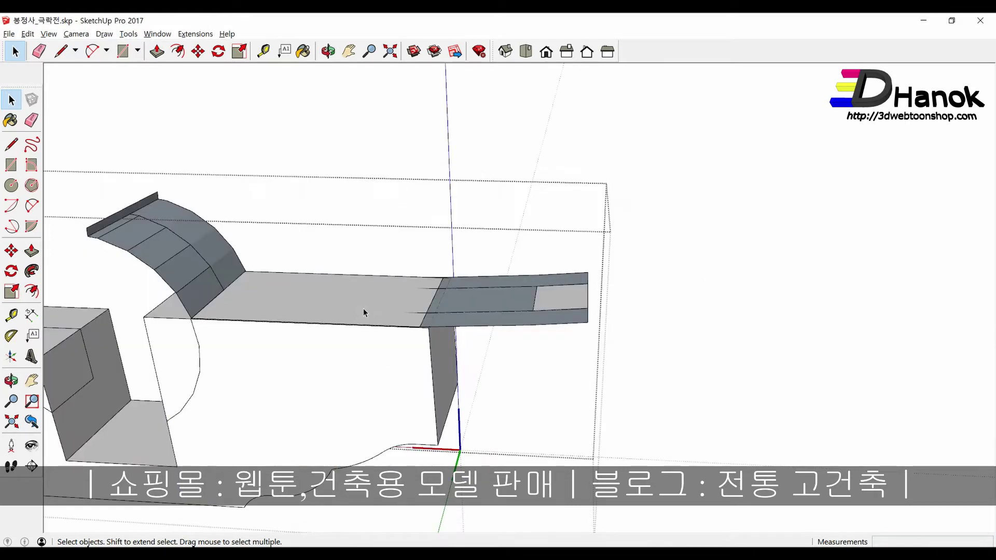
scroll(363, 309, down, 1)
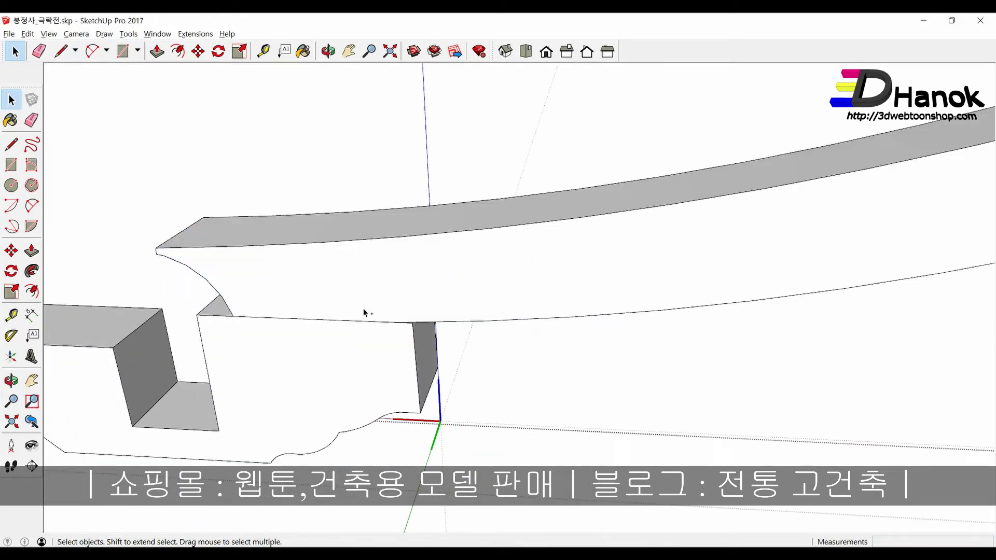
middle_drag(353, 318, 241, 164)
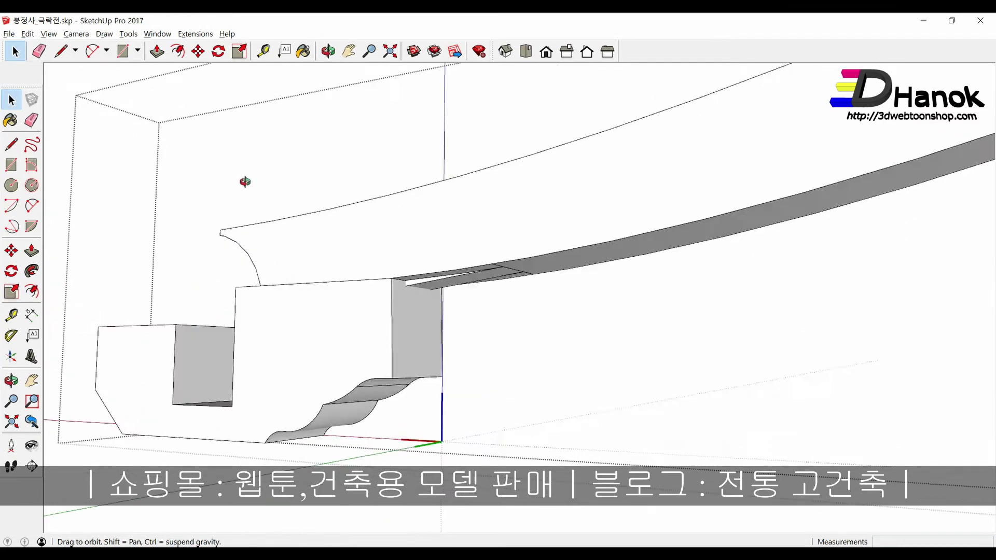
Step: Orbit around the beam, close the edited group and select the beam group
mouse_move(347, 260)
middle_down()
mouse_move(520, 377)
mouse_move(530, 366)
mouse_move(313, 355)
middle_up()
click(519, 384)
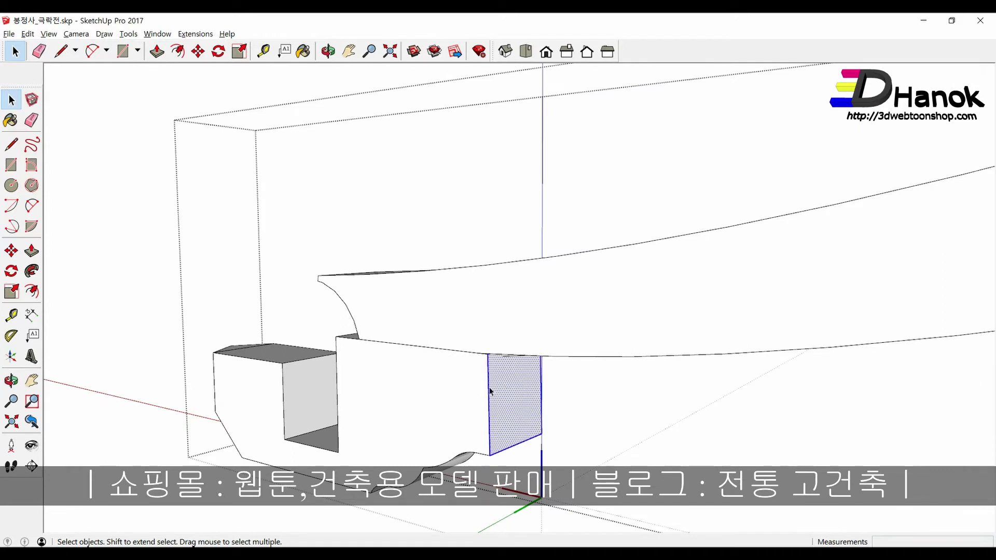
middle_drag(519, 384, 444, 411)
scroll(508, 435, up, 5)
mouse_move(509, 435)
middle_down()
mouse_move(495, 405)
mouse_move(518, 338)
mouse_move(437, 367)
middle_up()
scroll(506, 384, down, 8)
click(509, 391)
click(512, 337)
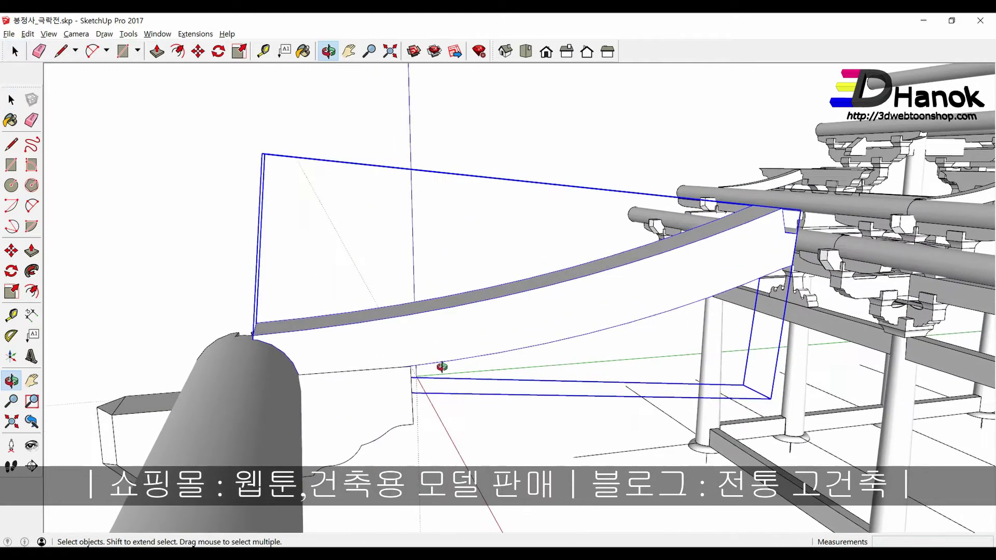
Step: Inside the beam group, move the nested beam 12mm down into the bracket
double_click(437, 367)
click(427, 346)
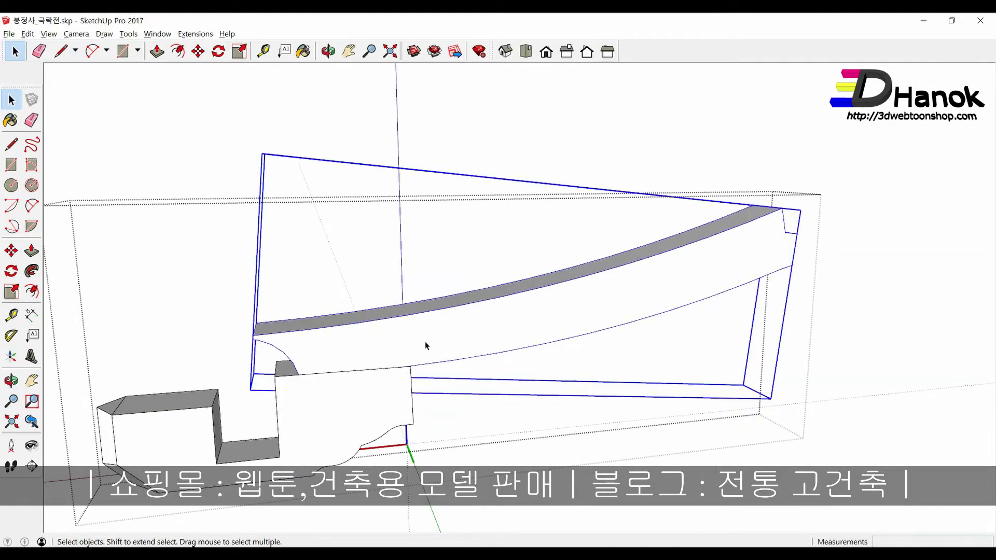
scroll(326, 388, up, 4)
key(m)
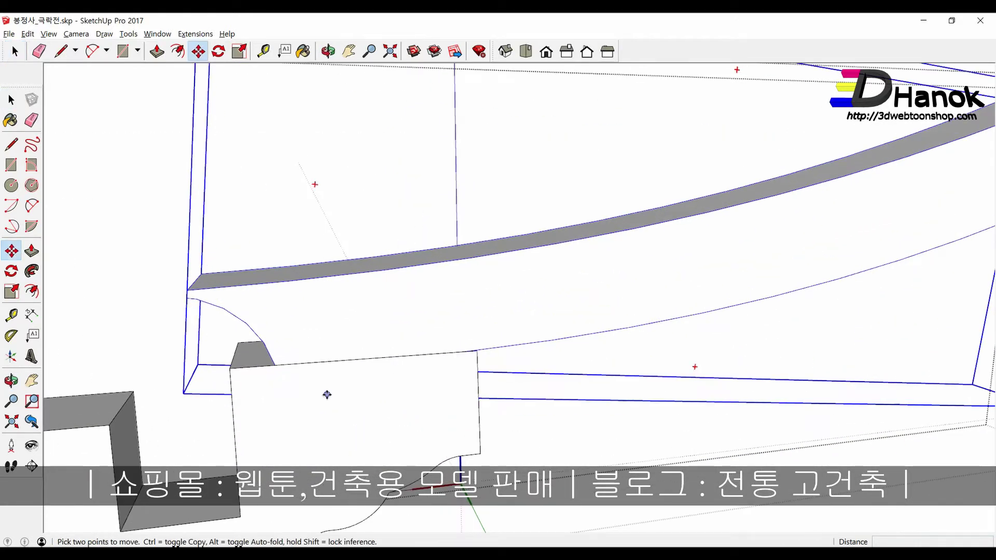
click(325, 391)
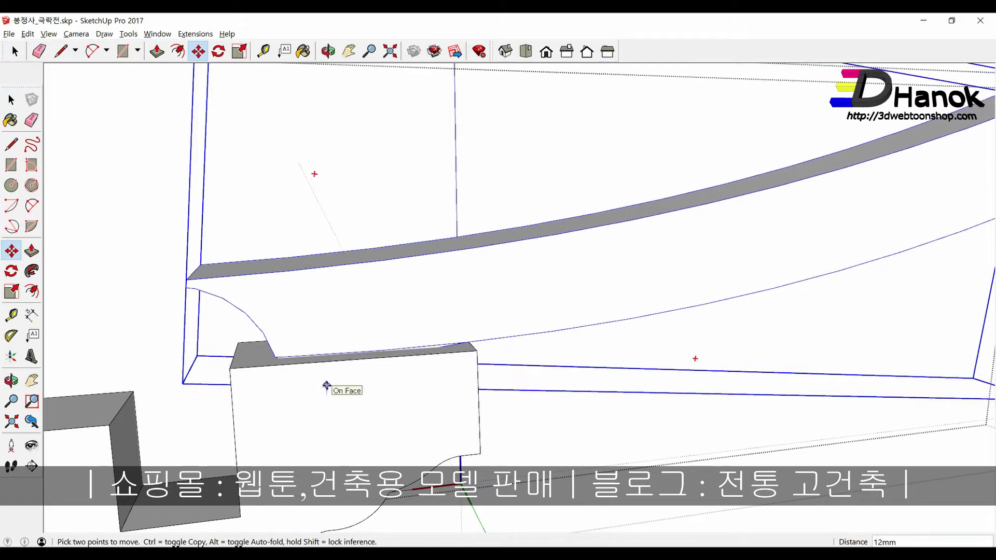
click(326, 386)
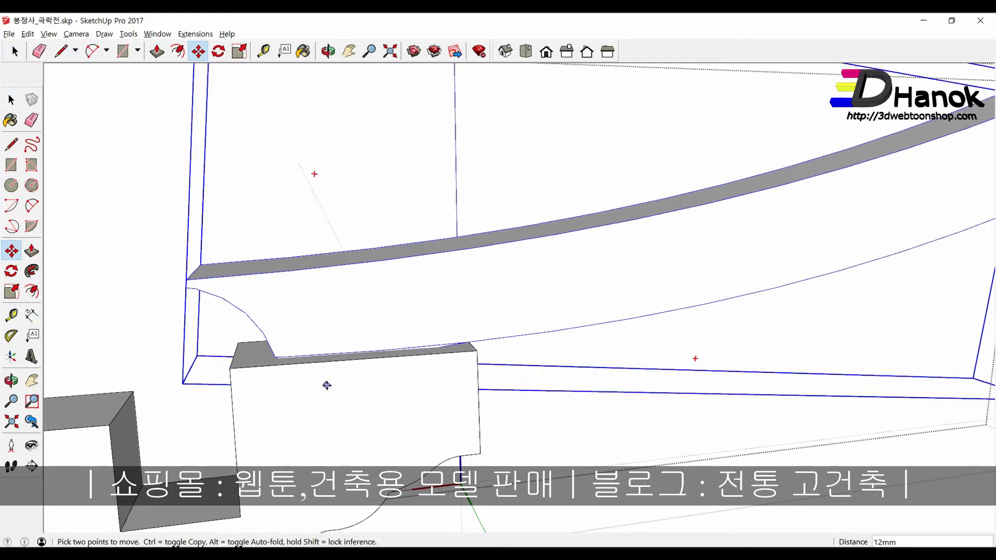
key(space)
Step: Intersect the bracket's top face With Model to mark the notch outline
click(254, 351)
middle_drag(263, 358, 439, 230)
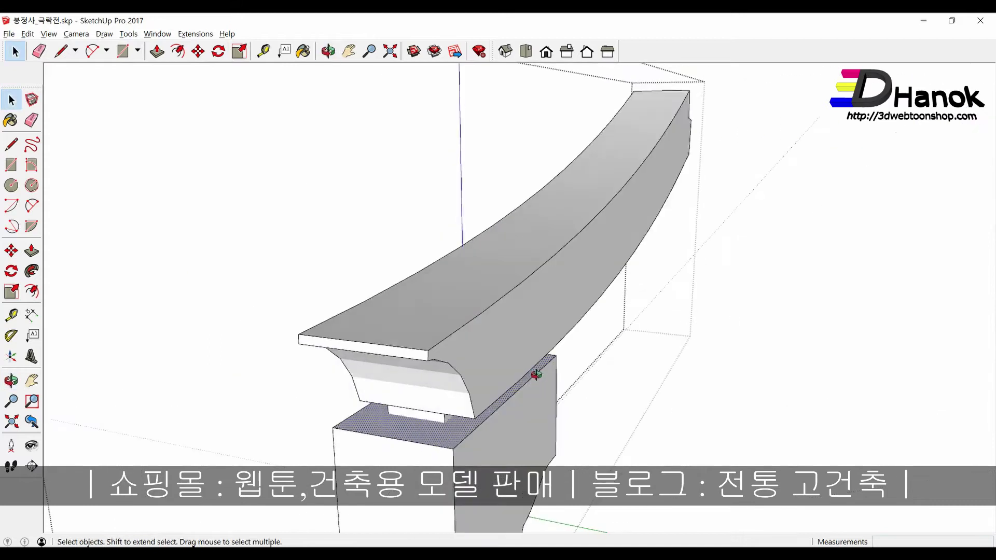
right_click(438, 229)
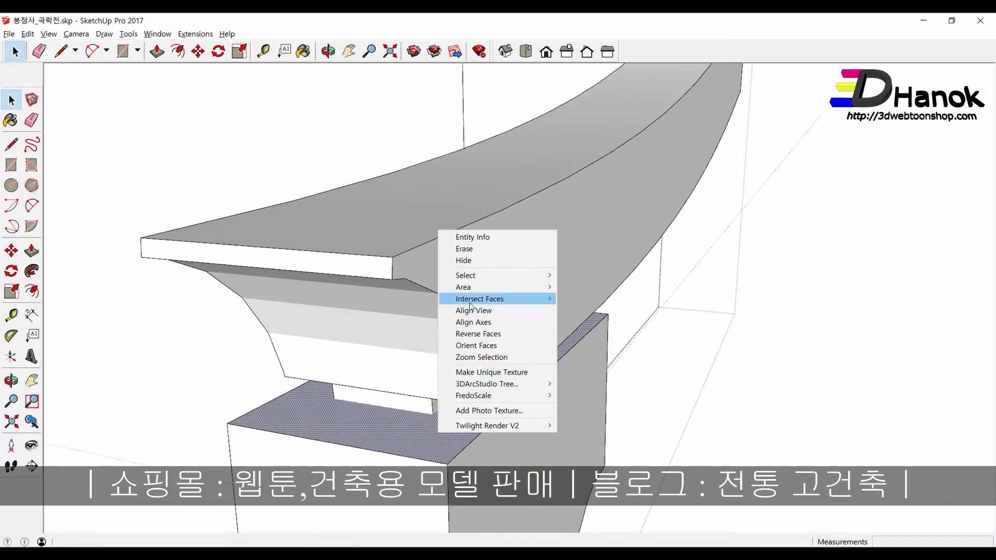
click(600, 295)
mouse_move(600, 296)
middle_down()
mouse_move(481, 382)
mouse_move(415, 391)
middle_up()
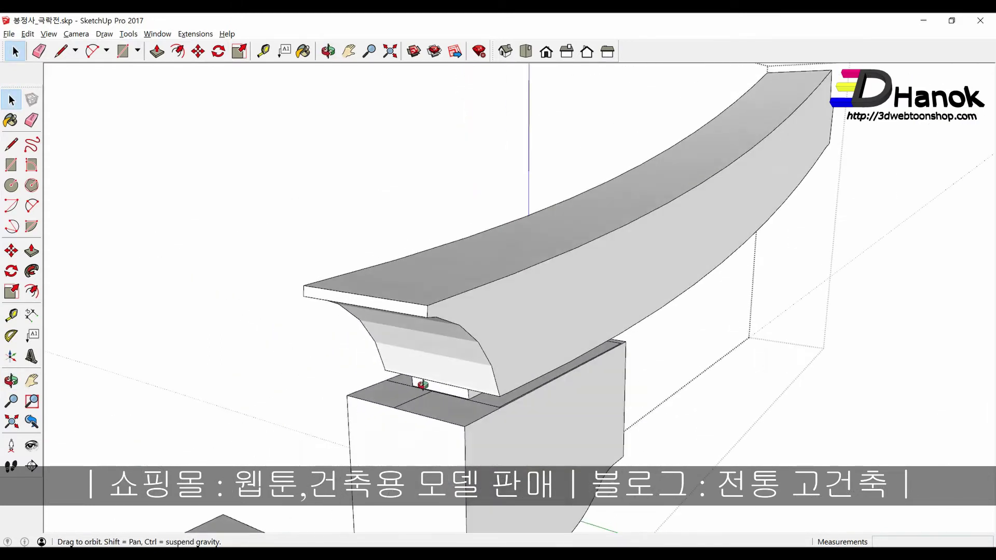
scroll(316, 351, down, 3)
scroll(231, 375, down, 3)
scroll(346, 375, down, 2)
Step: Hide the curved beam component to expose the bracket top
click(353, 359)
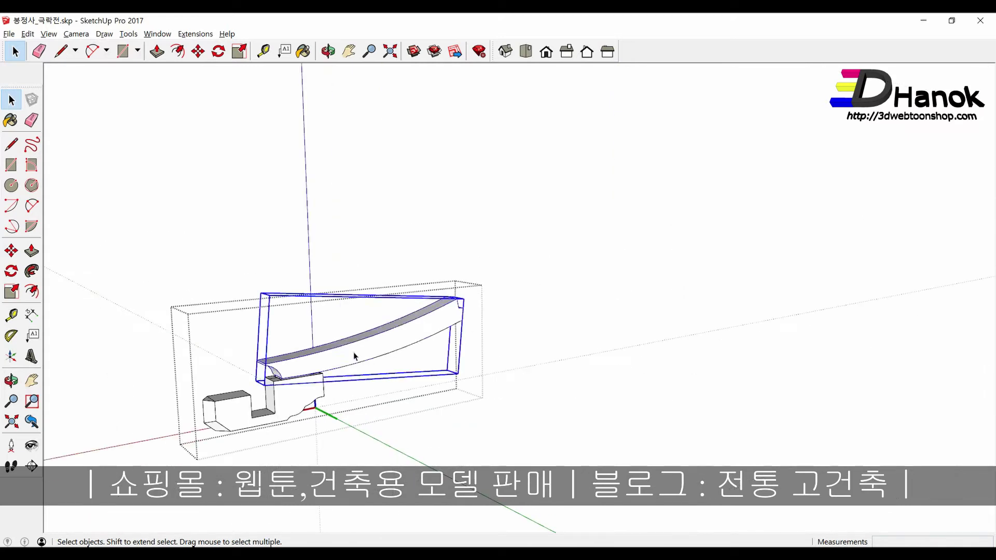
right_click(354, 362)
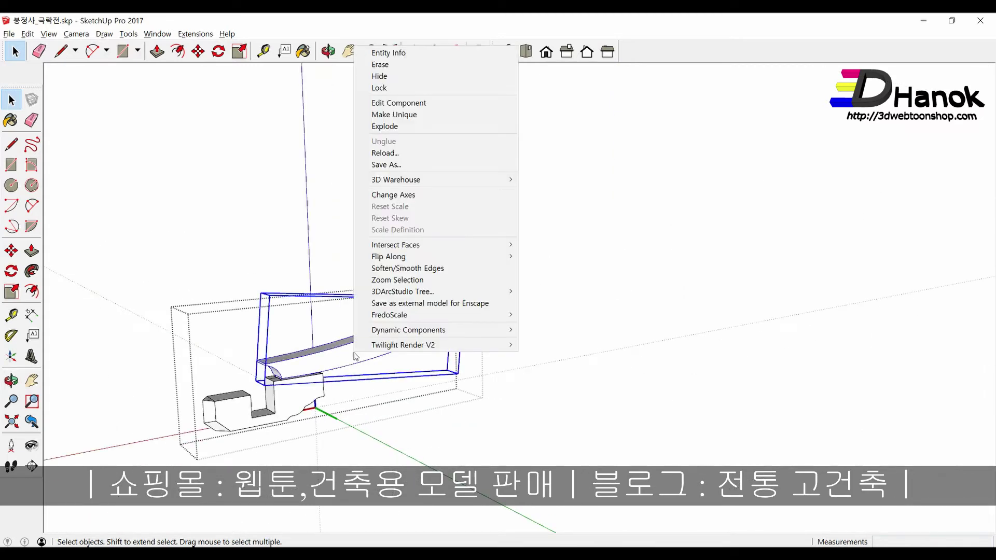
click(384, 76)
mouse_move(384, 76)
middle_down()
mouse_move(314, 417)
mouse_move(426, 309)
middle_up()
scroll(431, 358, down, 3)
scroll(431, 357, up, 1)
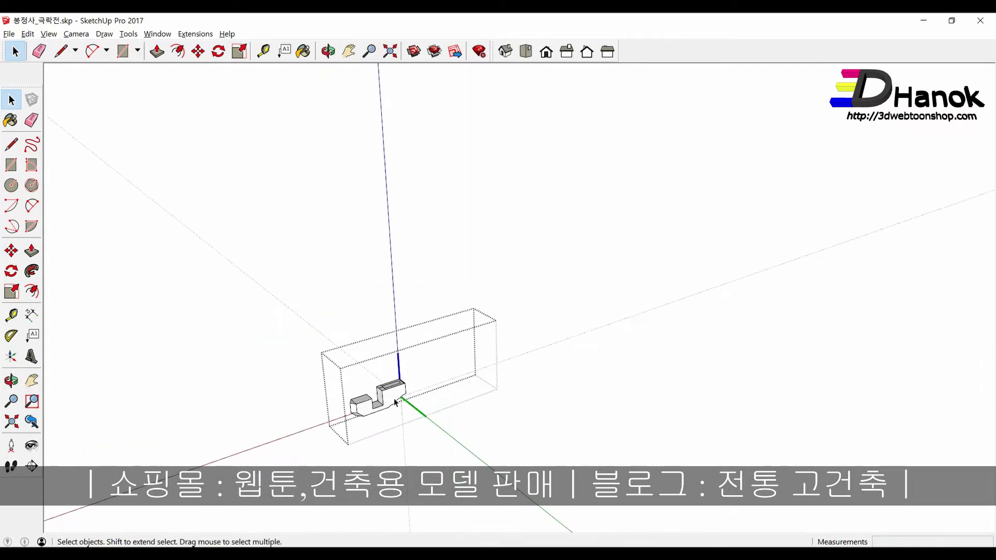
scroll(420, 361, up, 2)
scroll(405, 366, up, 2)
scroll(390, 371, up, 3)
Step: Erase the stray sliver edge along the bracket top's front edge
click(389, 371)
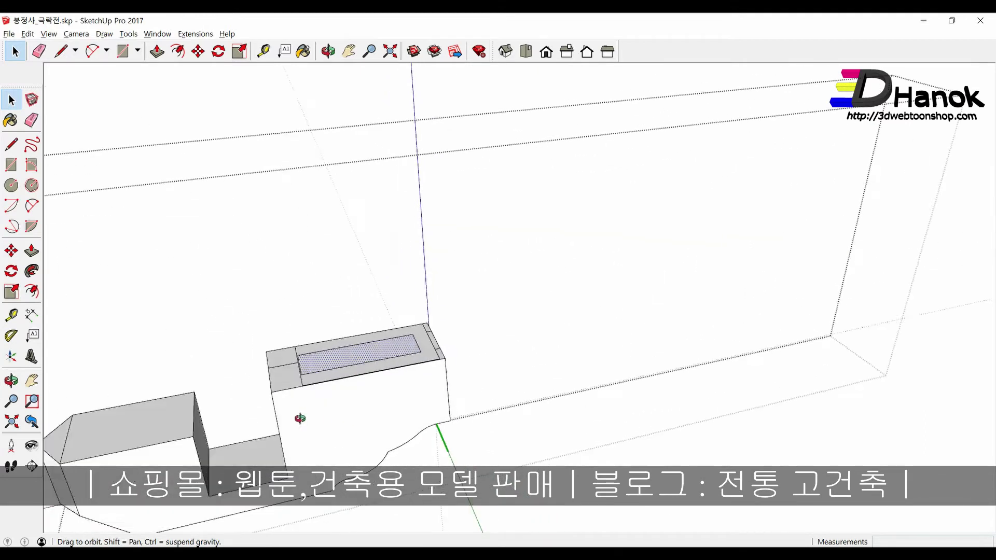
middle_drag(389, 370, 424, 349)
scroll(425, 347, up, 2)
scroll(424, 348, up, 1)
scroll(424, 347, up, 1)
key(e)
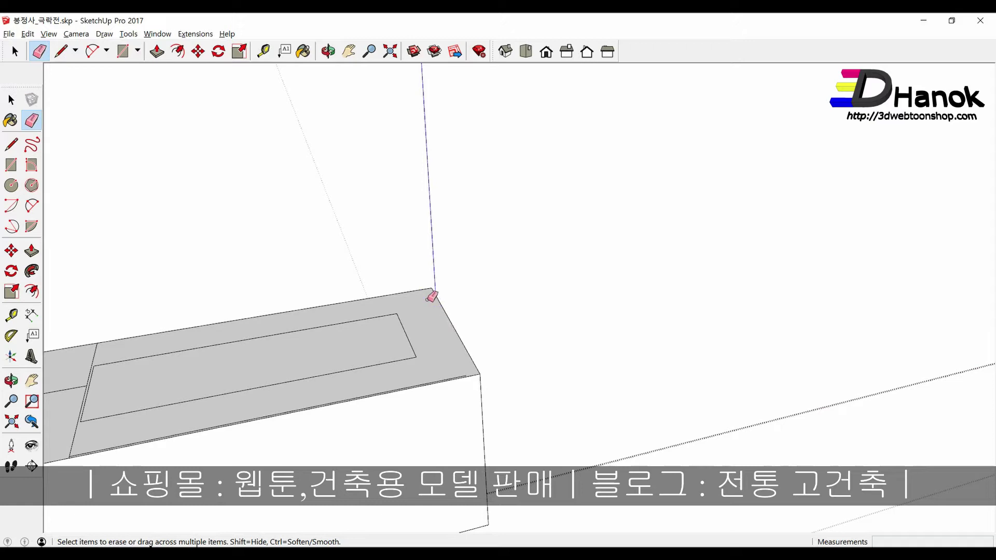
scroll(423, 325, down, 2)
scroll(207, 395, up, 1)
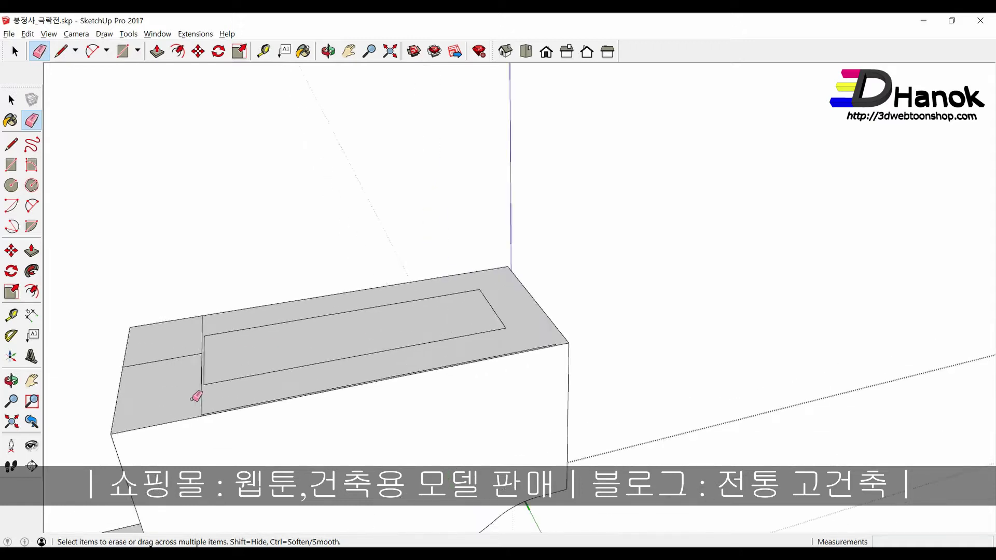
scroll(196, 400, up, 1)
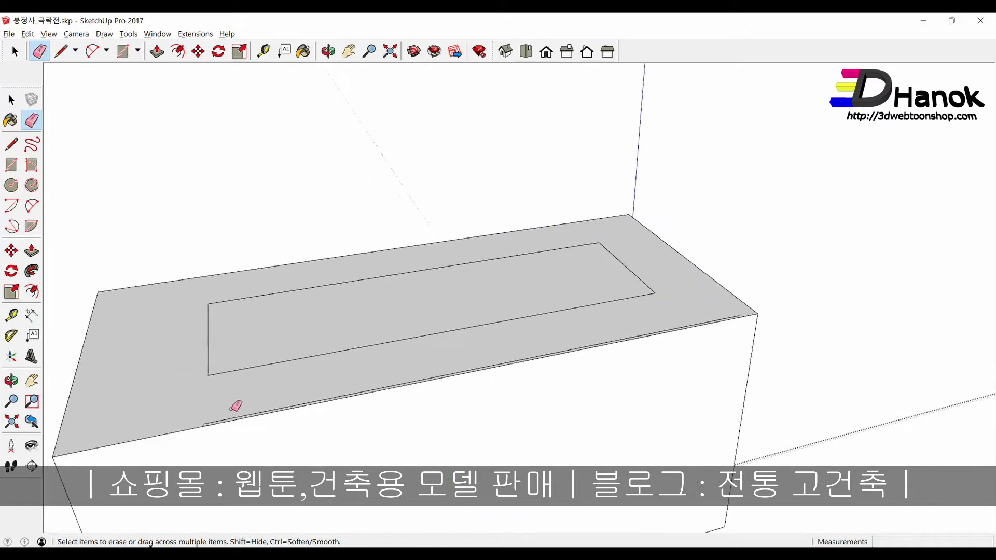
scroll(225, 419, up, 1)
click(188, 433)
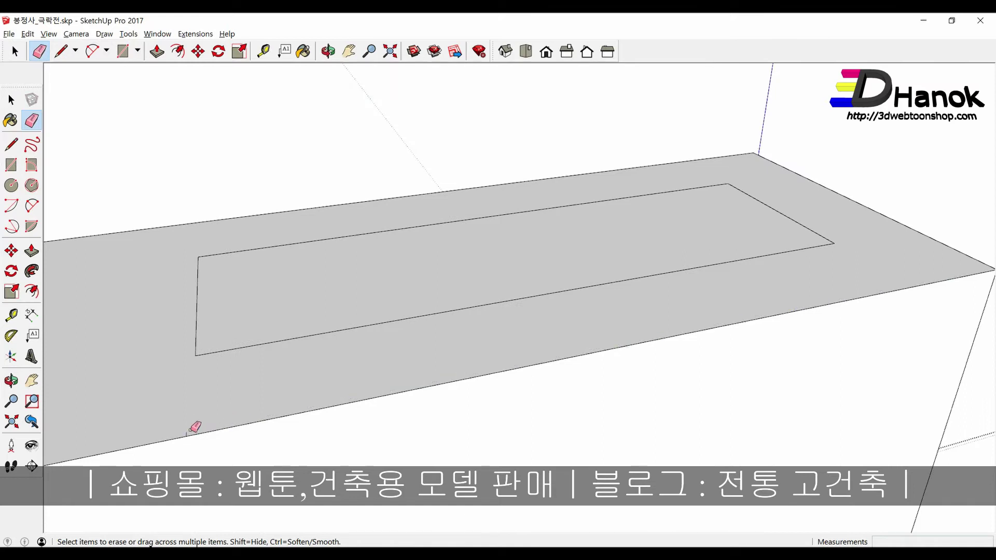
scroll(189, 431, down, 2)
scroll(193, 427, down, 1)
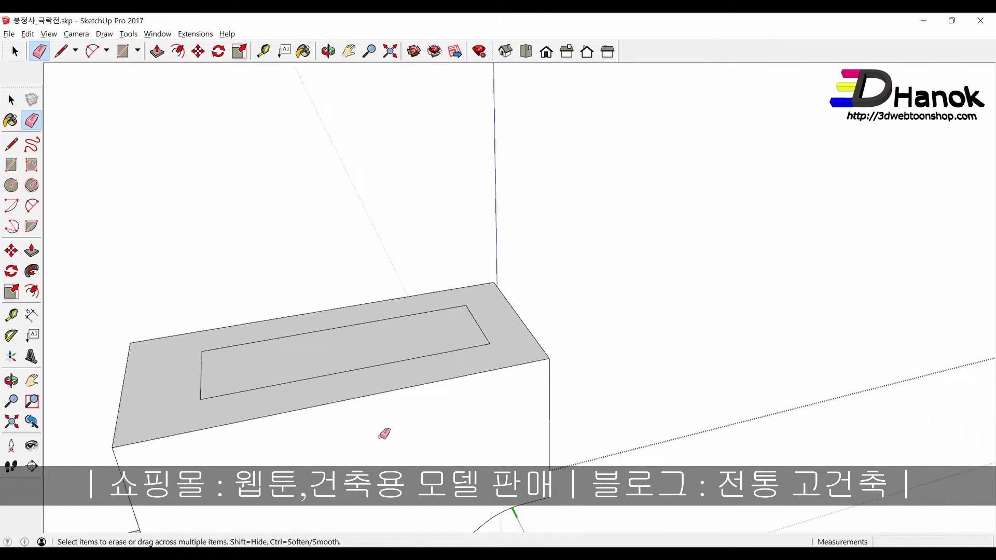
key(space)
Step: Orbit to a lower, frontal view to check the clean rectangular notch outline
scroll(575, 437, down, 3)
middle_drag(608, 477, 516, 378)
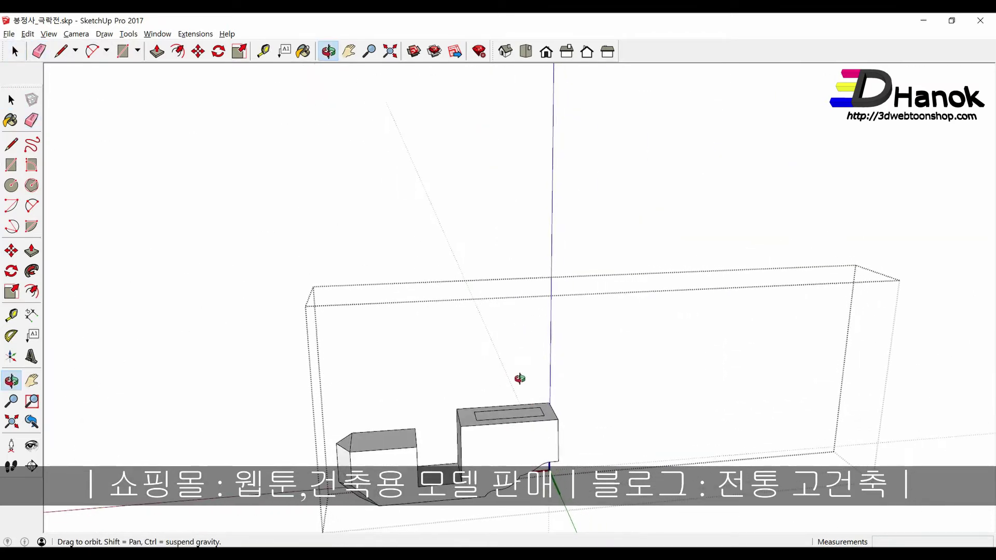
scroll(472, 373, down, 3)
scroll(352, 309, up, 5)
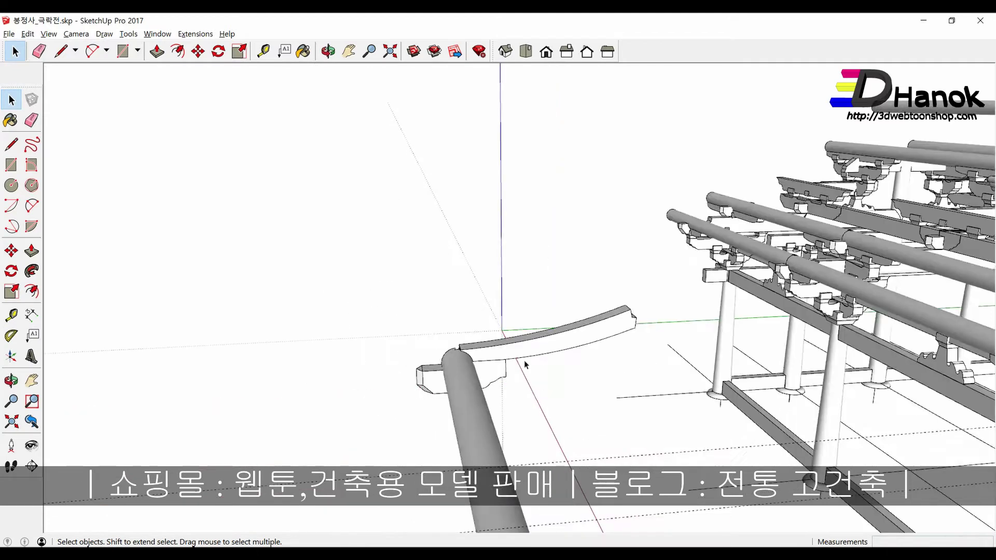
scroll(527, 357, up, 3)
scroll(443, 335, up, 3)
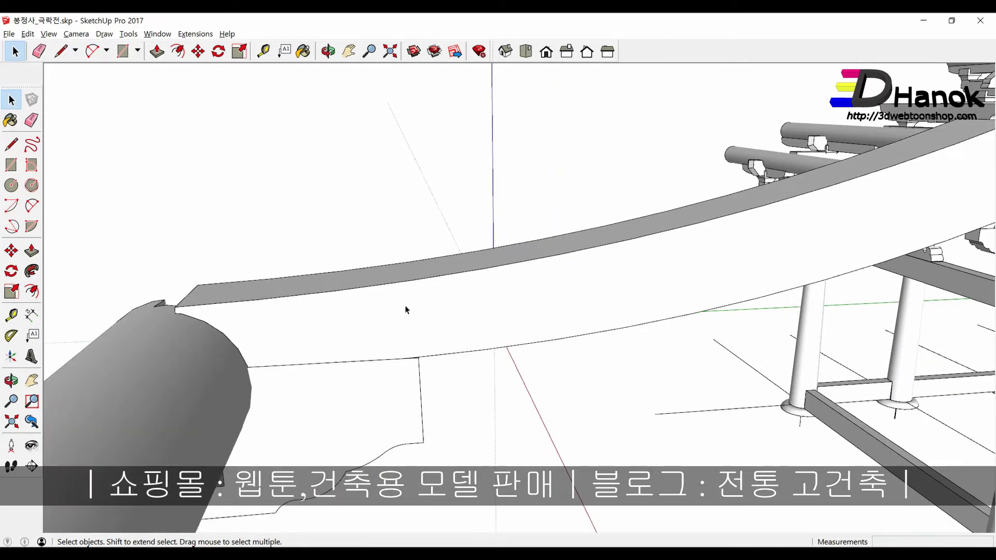
scroll(362, 376, down, 2)
scroll(363, 375, up, 5)
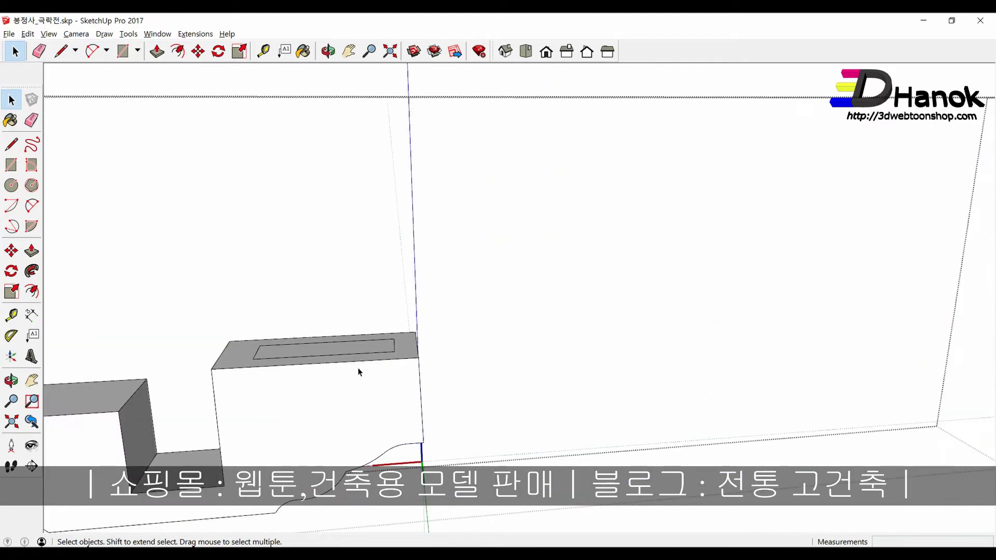
Step: Unhide the curved beam and zoom in on it
click(29, 35)
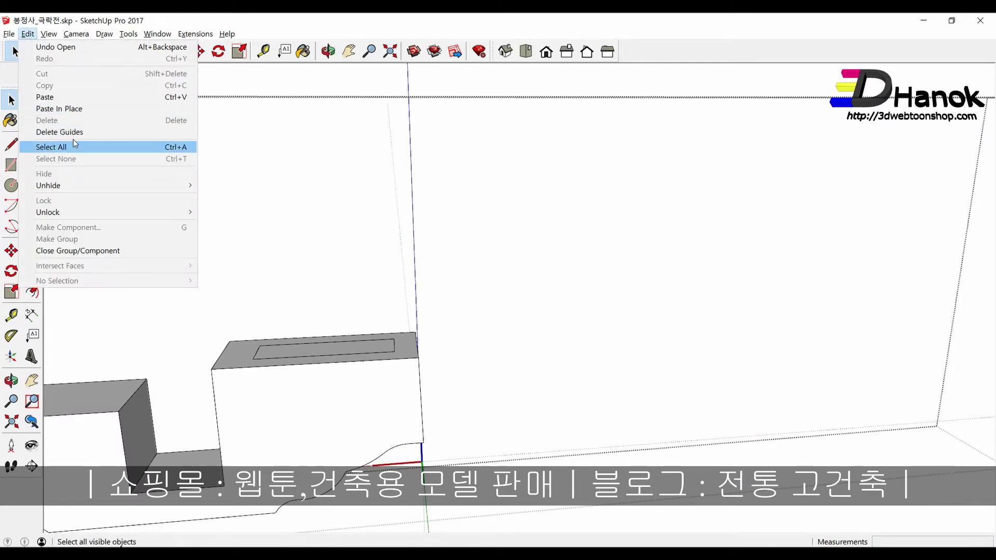
mouse_move(48, 185)
click(220, 208)
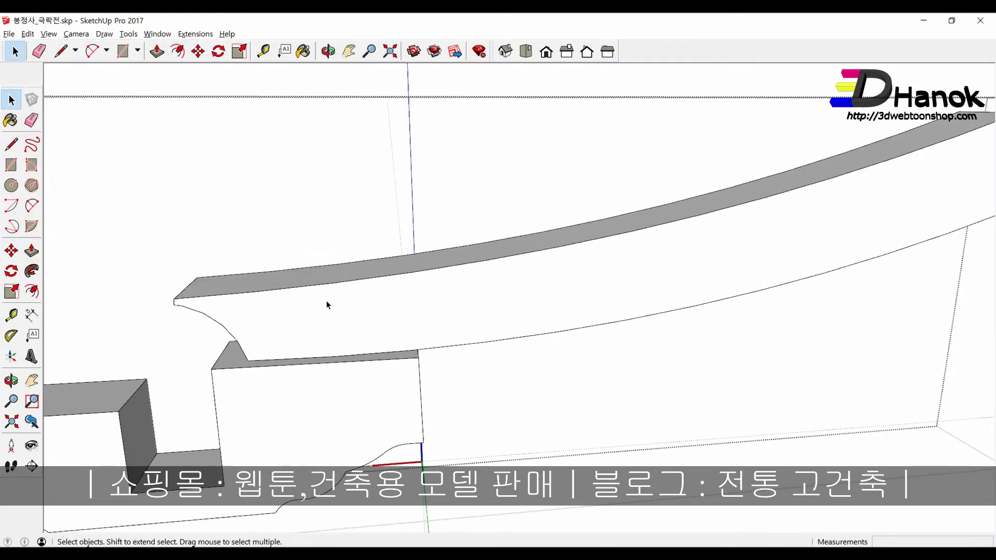
middle_drag(333, 311, 377, 337)
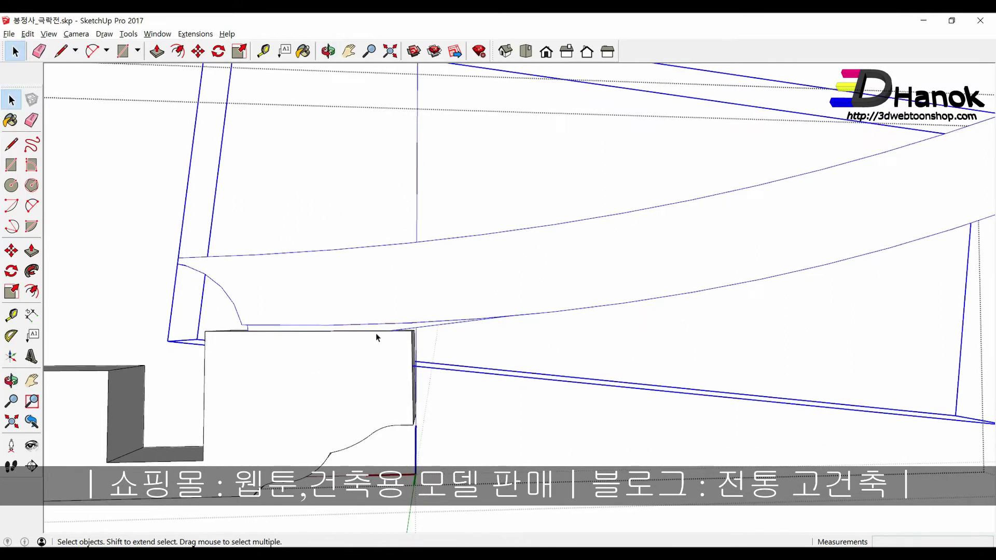
scroll(369, 325, up, 2)
scroll(369, 324, up, 2)
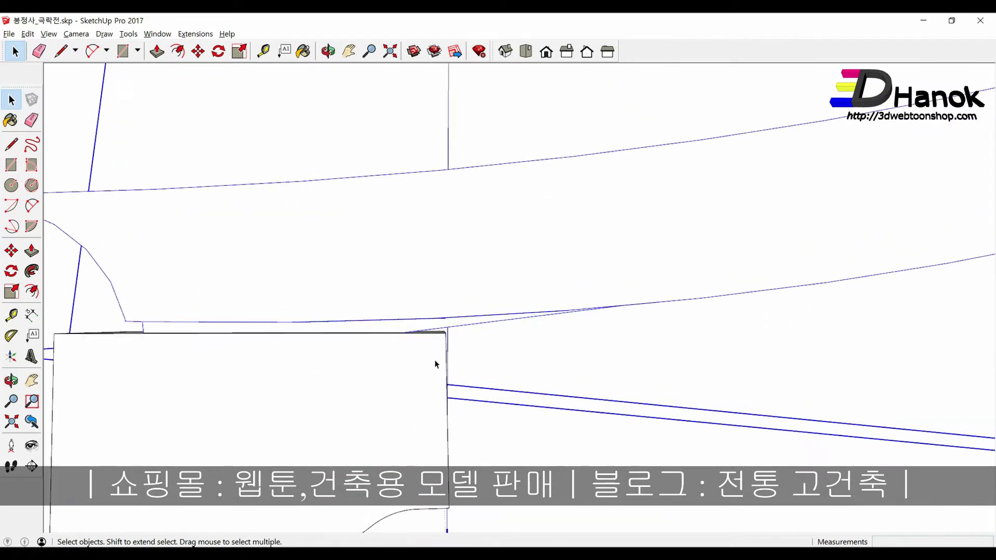
Step: Start moving the beam, then abandon the move after inspecting how it sits
key(m)
click(445, 334)
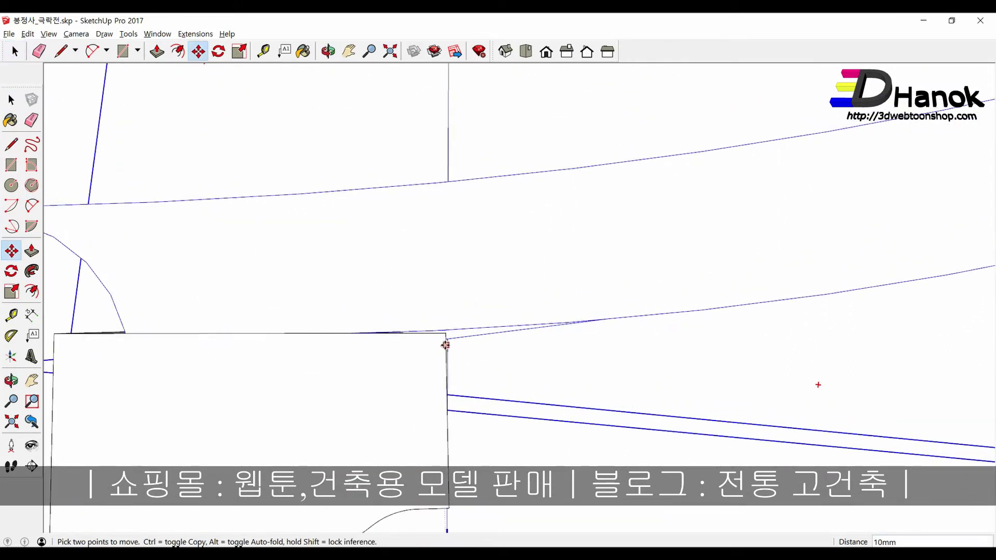
mouse_move(446, 347)
middle_down()
mouse_move(397, 305)
mouse_move(271, 279)
middle_up()
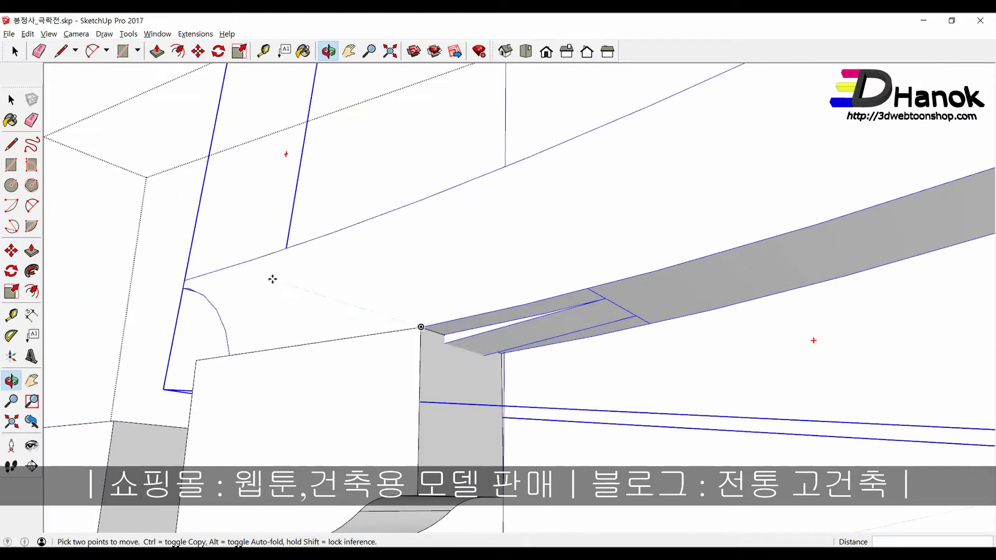
key(space)
Step: Select the bracket's side face and intersect it with its context
click(453, 384)
scroll(457, 353, up, 1)
scroll(457, 344, up, 1)
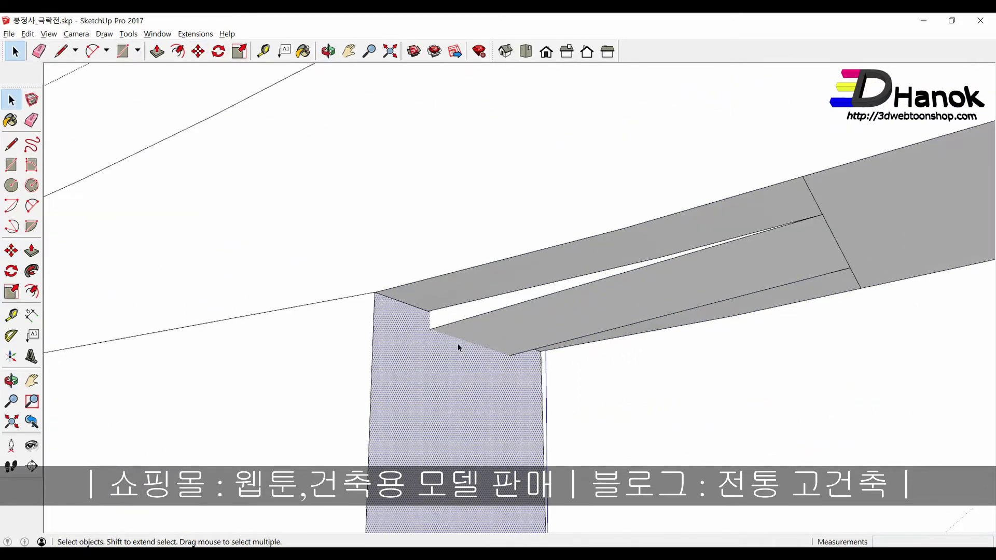
scroll(458, 344, up, 2)
right_click(458, 344)
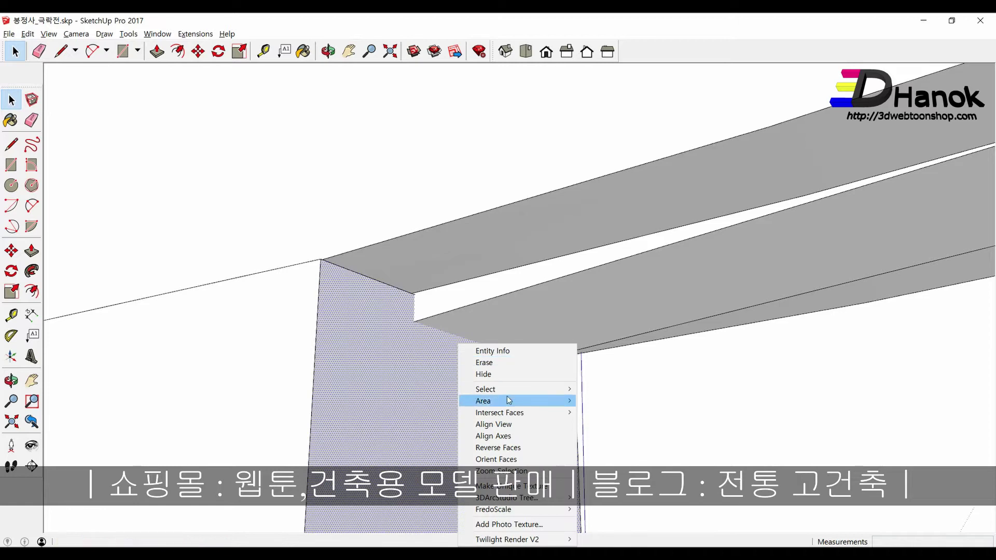
mouse_move(500, 412)
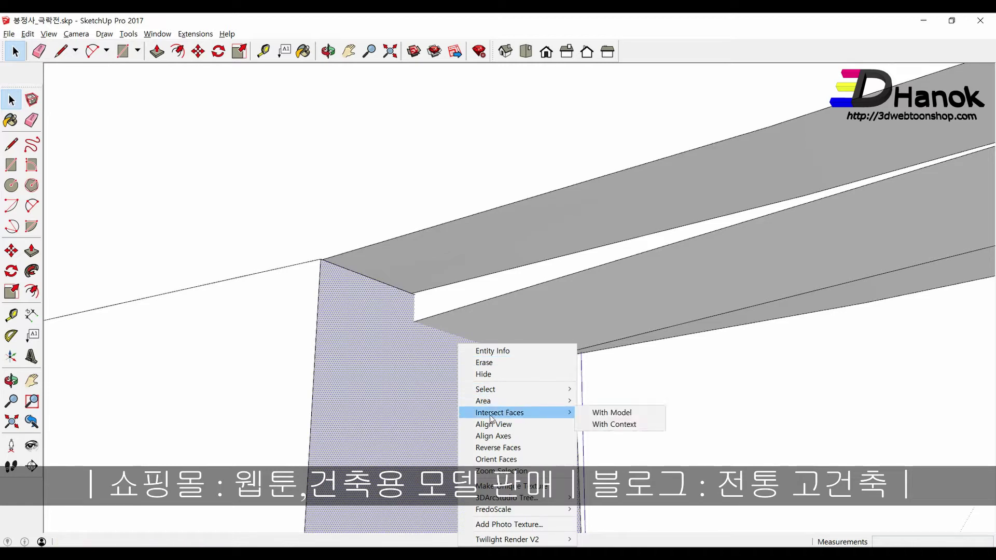
click(614, 424)
Step: Hide the curved beam and look down at the bracket top
scroll(411, 334, down, 2)
scroll(414, 271, down, 2)
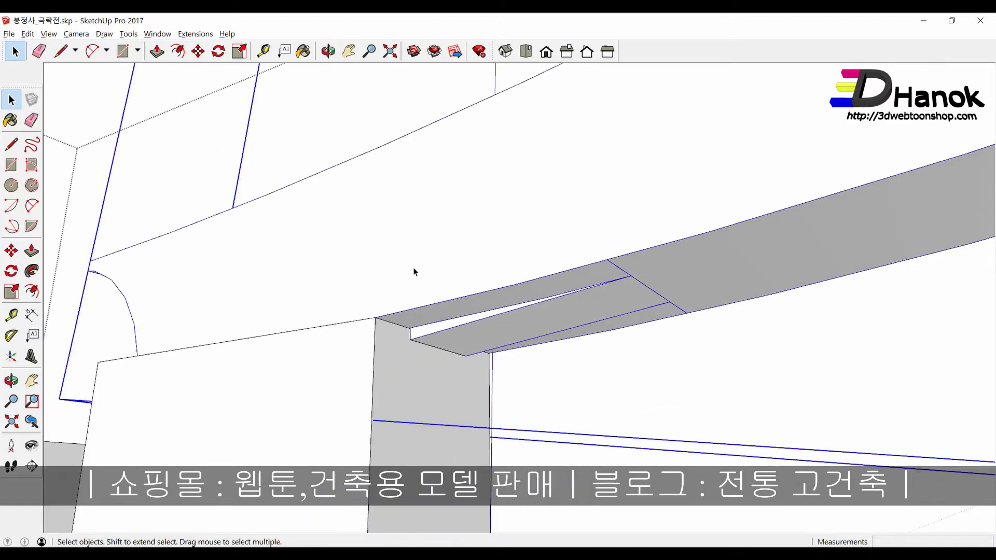
scroll(413, 267, down, 2)
right_click(414, 267)
key(Escape)
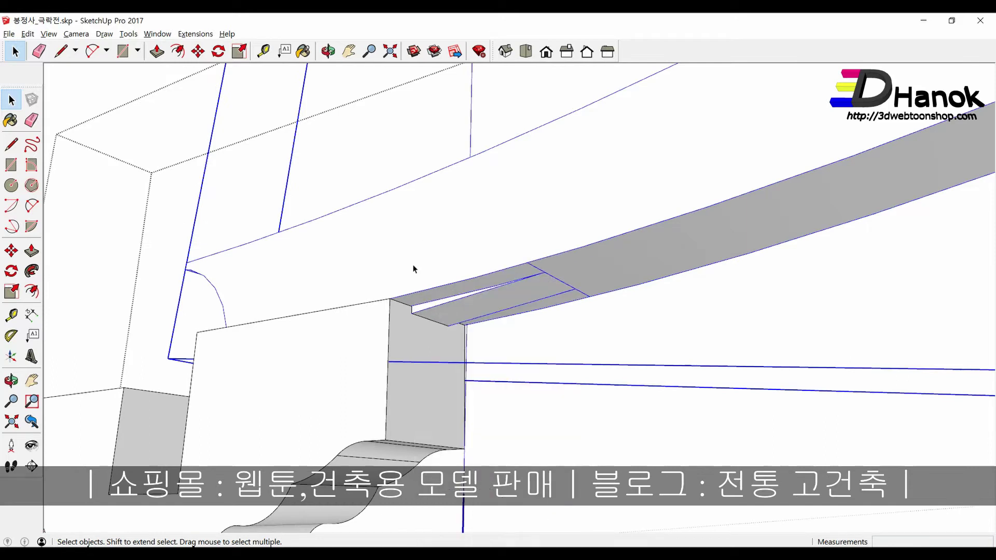
right_click(413, 269)
click(441, 275)
mouse_move(441, 275)
middle_down()
mouse_move(372, 373)
mouse_move(409, 533)
middle_up()
scroll(461, 457, up, 2)
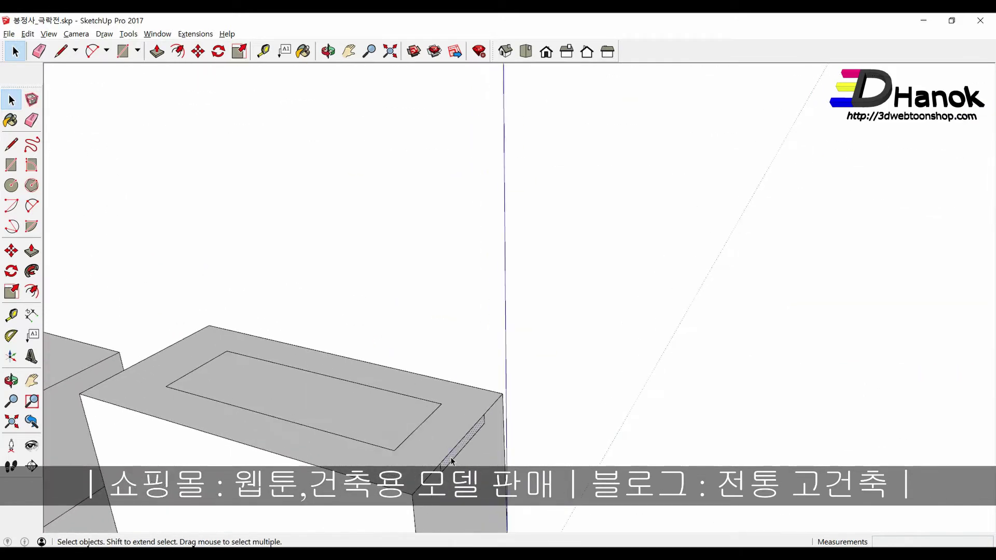
Step: Draw closing lines to complete the beam outline on the bracket top
scroll(451, 461, up, 2)
key(l)
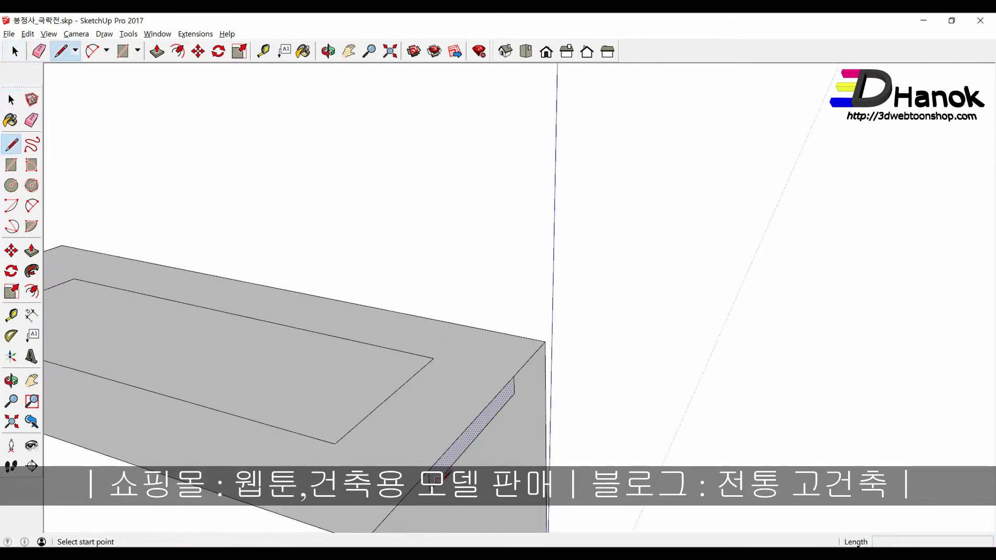
click(432, 490)
scroll(430, 490, down, 2)
scroll(431, 490, down, 1)
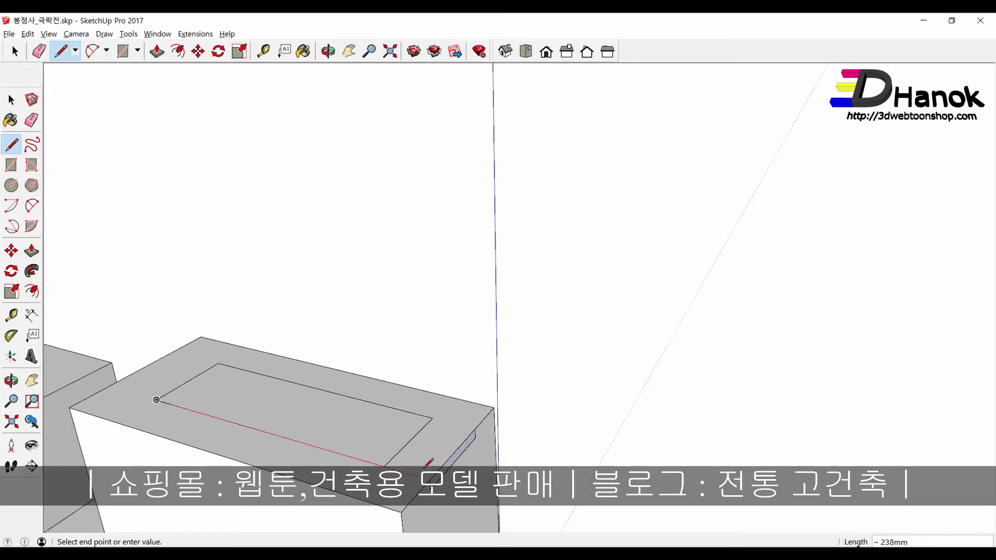
click(157, 400)
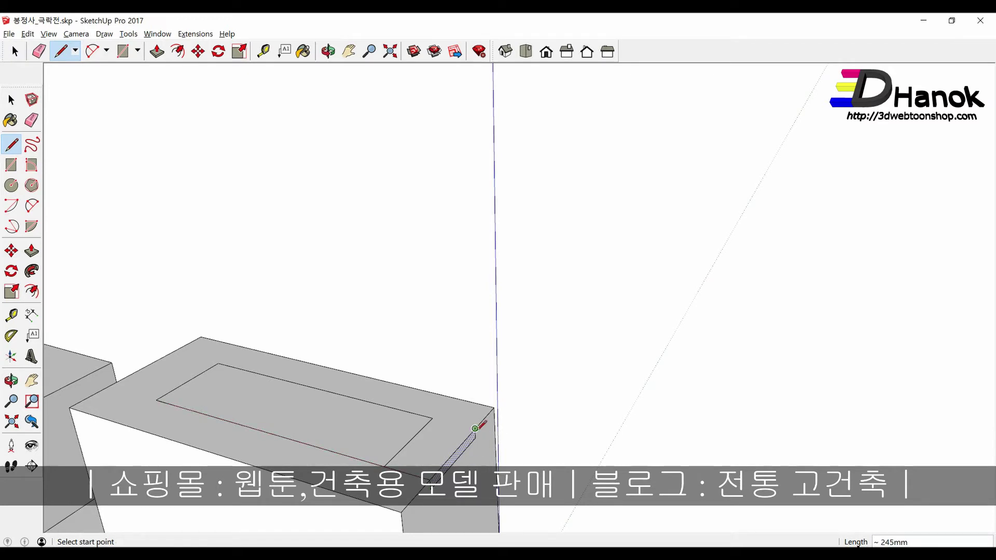
click(432, 417)
click(475, 438)
click(219, 363)
key(space)
Step: Erase the sloped stray edge of the strip on the bracket top
scroll(447, 457, up, 1)
scroll(448, 457, up, 1)
key(e)
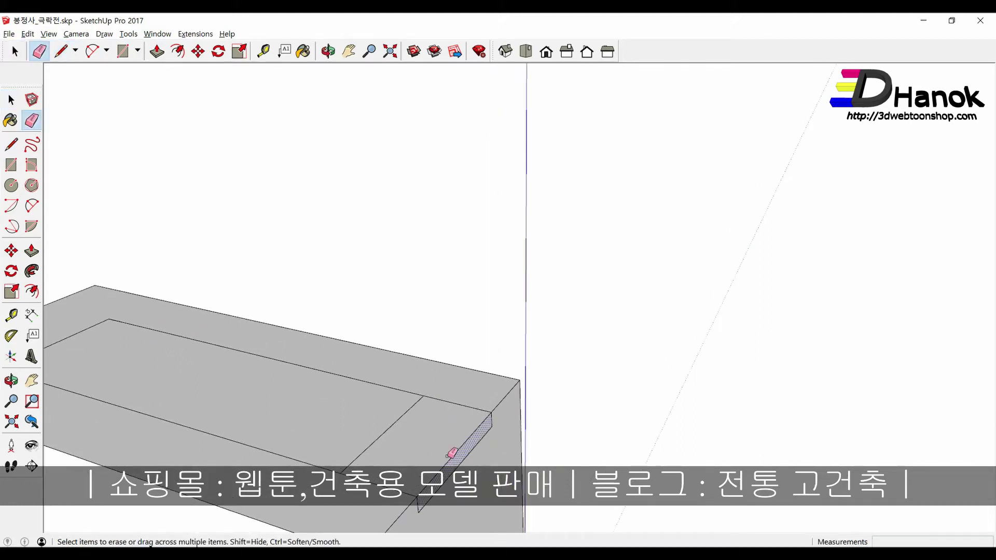
click(447, 456)
mouse_move(383, 431)
middle_down()
mouse_move(284, 438)
mouse_move(370, 428)
middle_up()
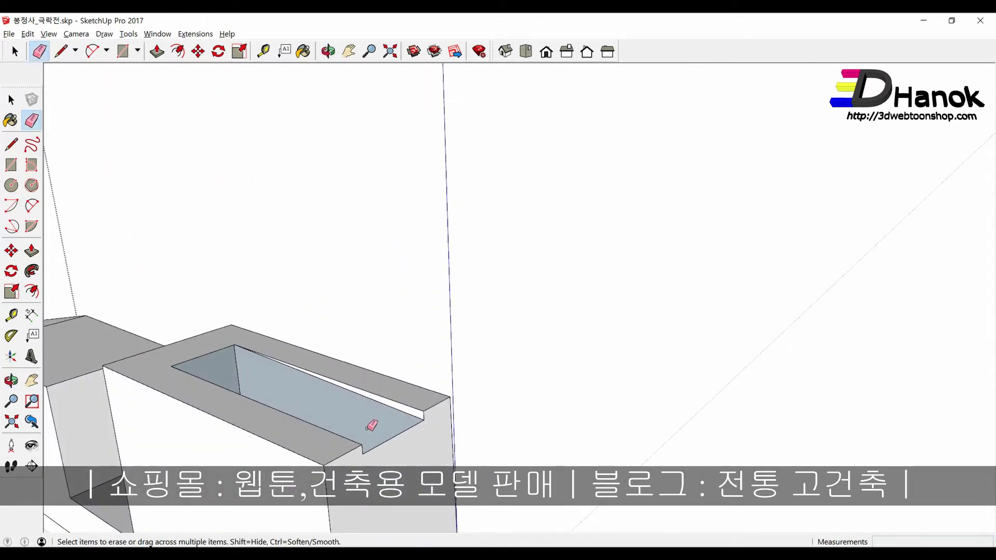
scroll(371, 425, up, 1)
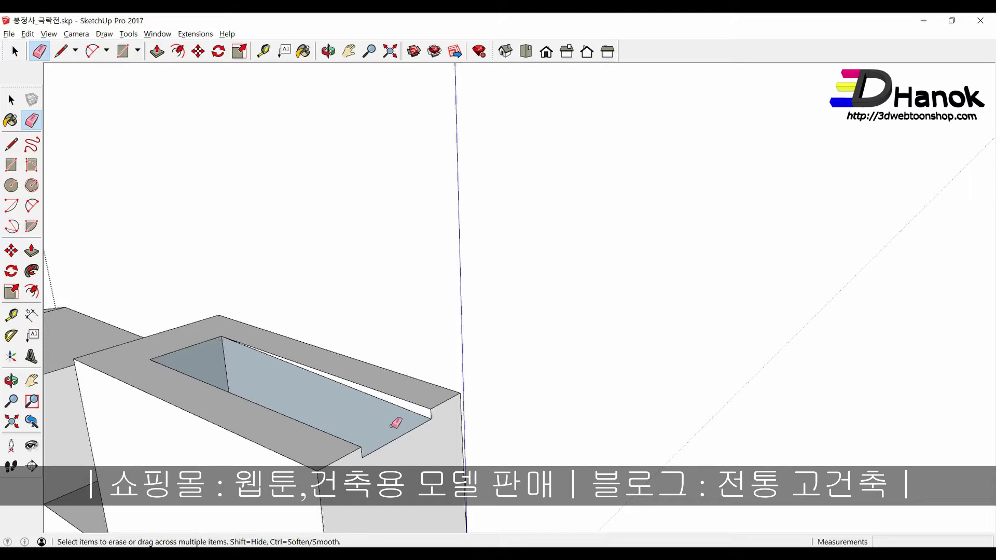
scroll(396, 423, up, 1)
Step: Push/pull the thin sliver face until it is flattened into the top surface
key(space)
click(435, 413)
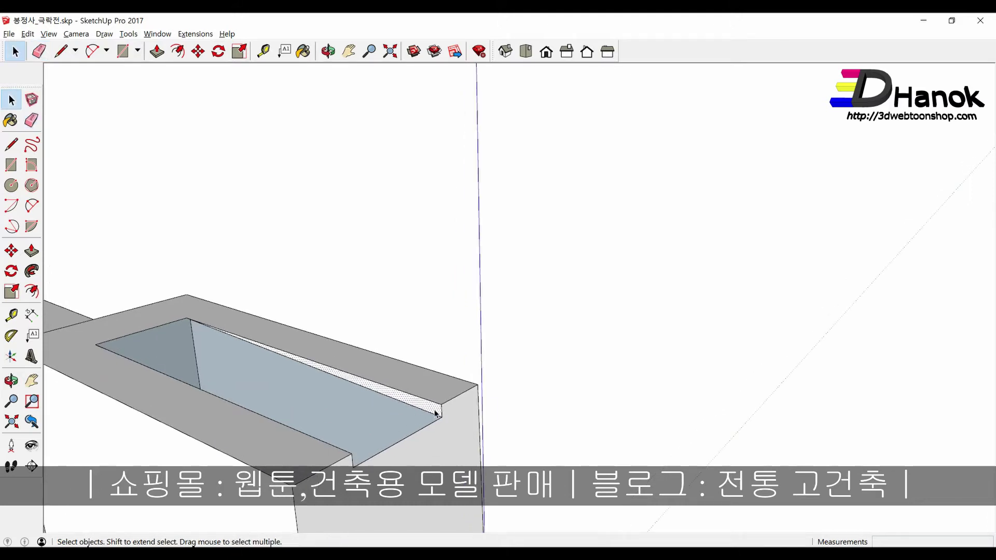
key(p)
drag(436, 414, 370, 456)
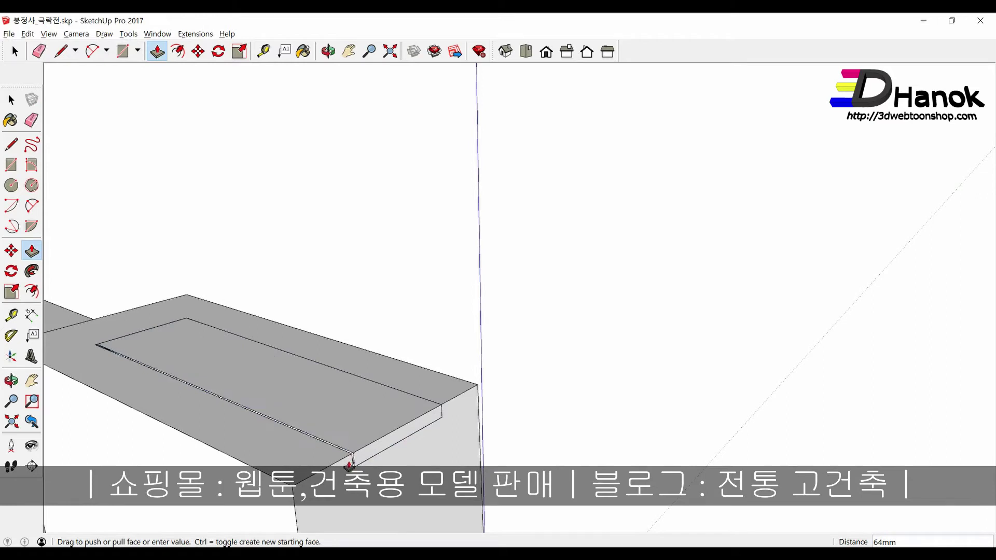
drag(370, 456, 354, 469)
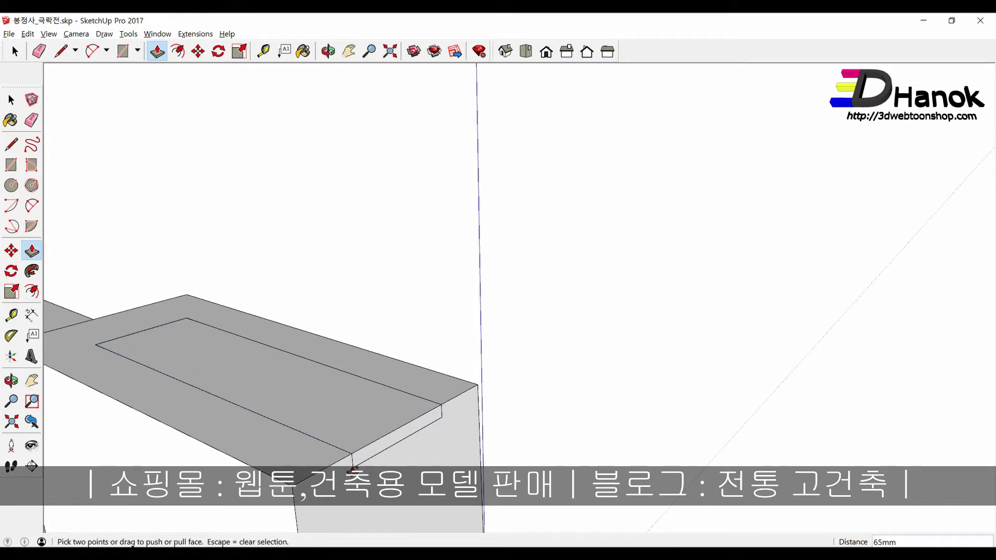
key(space)
Step: Select the inner rectangular face on the bracket top
click(366, 440)
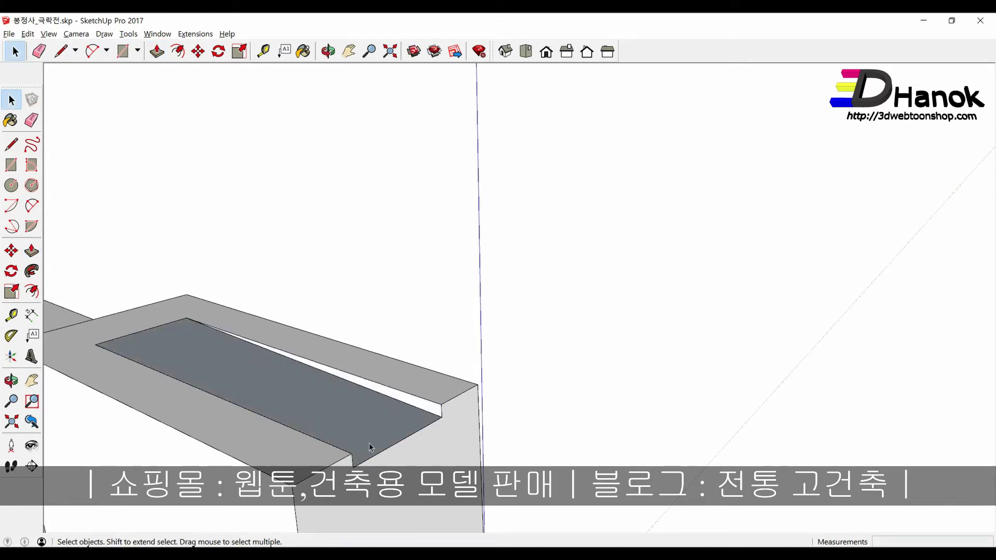
middle_drag(366, 440, 220, 442)
right_click(251, 336)
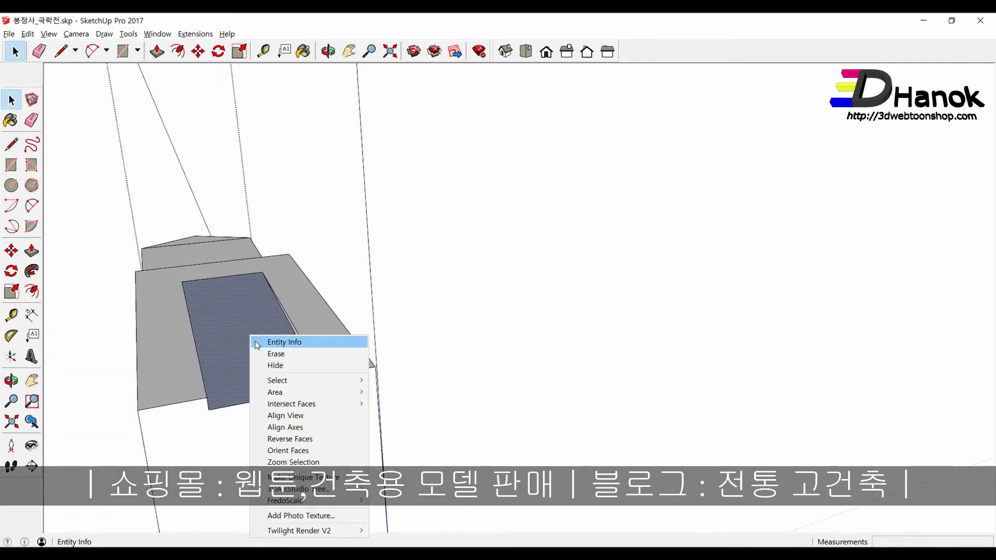
mouse_move(456, 373)
middle_down()
mouse_move(373, 400)
mouse_move(198, 422)
mouse_move(149, 445)
mouse_move(418, 345)
mouse_move(447, 292)
mouse_move(349, 416)
mouse_move(363, 416)
mouse_move(366, 396)
mouse_move(394, 410)
mouse_move(407, 378)
mouse_move(369, 356)
middle_up()
scroll(350, 413, up, 5)
click(408, 383)
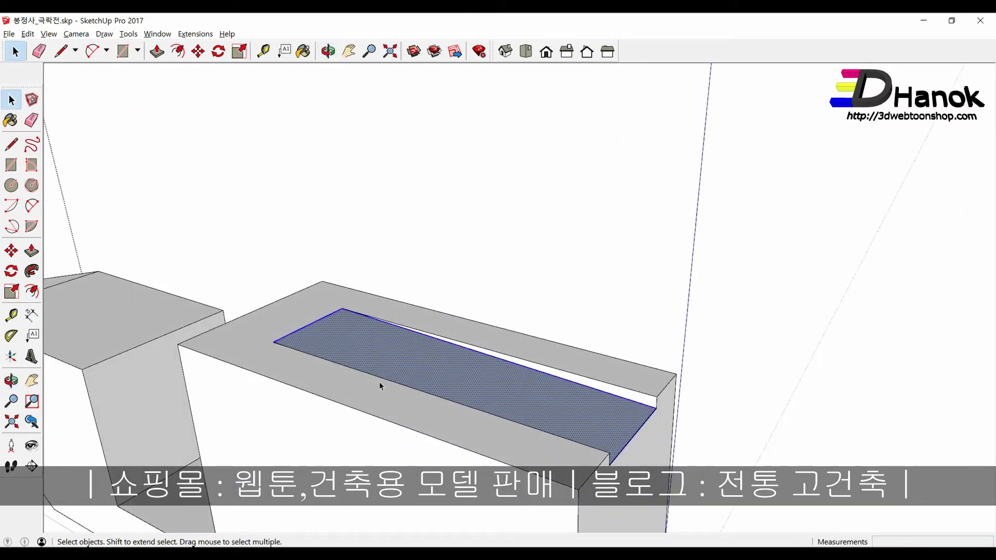
Step: Try rotating the face about its corner on the green axis, then cancel
key(q)
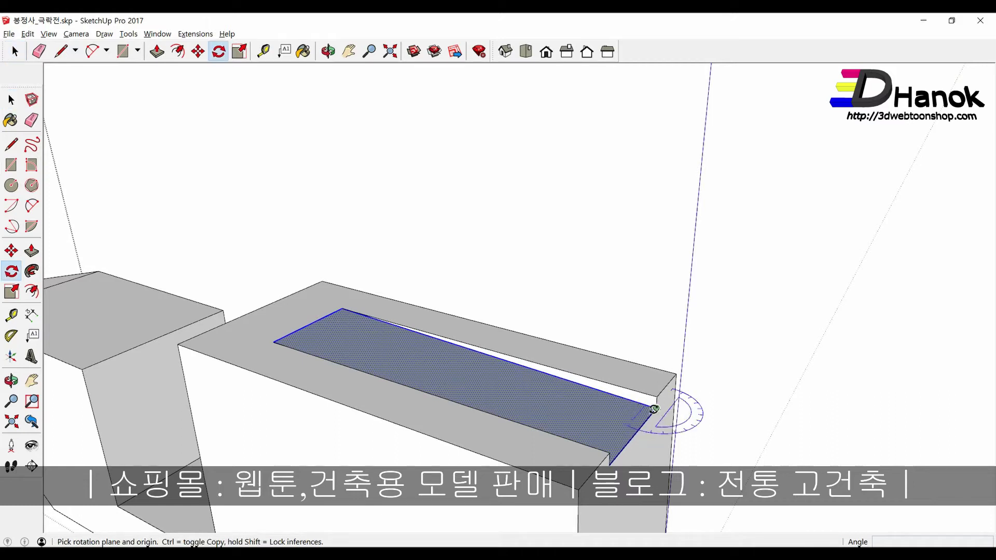
key(Right)
key(Left)
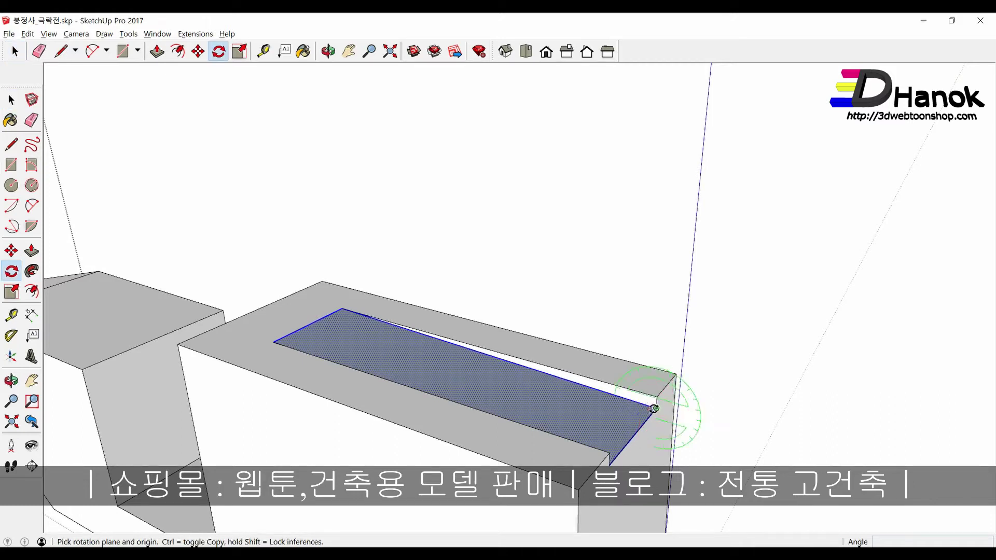
click(655, 408)
click(338, 344)
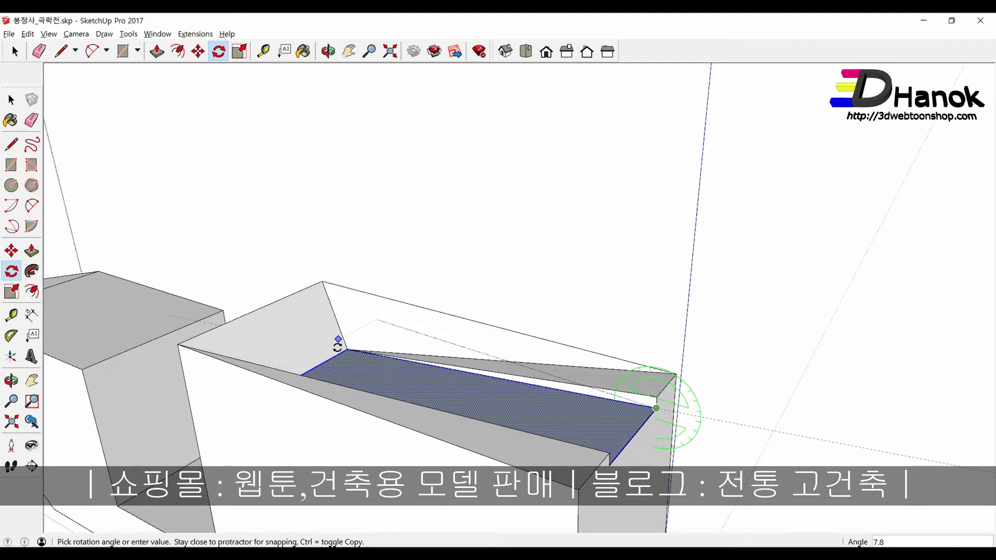
key(space)
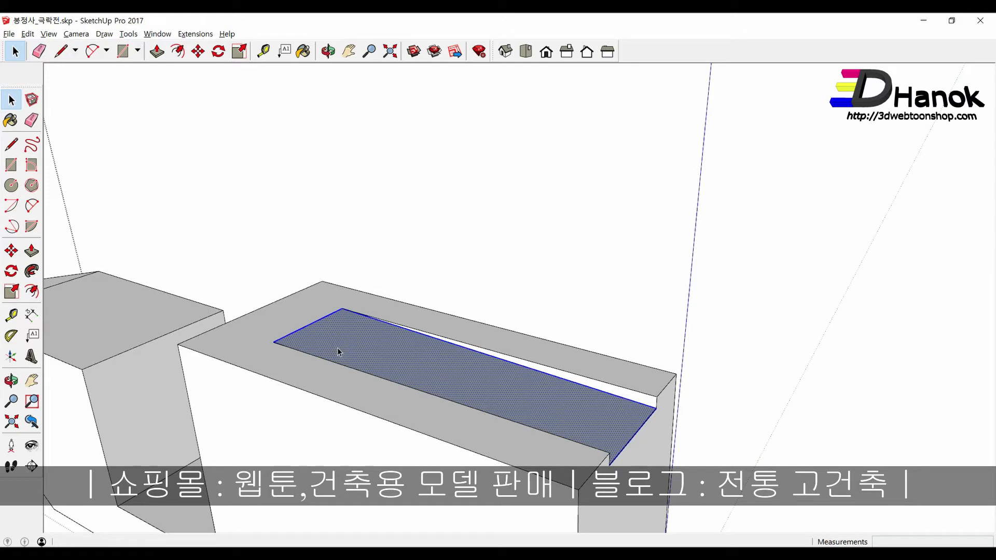
Step: Clear the selection and unhide all hidden geometry so the beam reappears
middle_drag(337, 348, 605, 294)
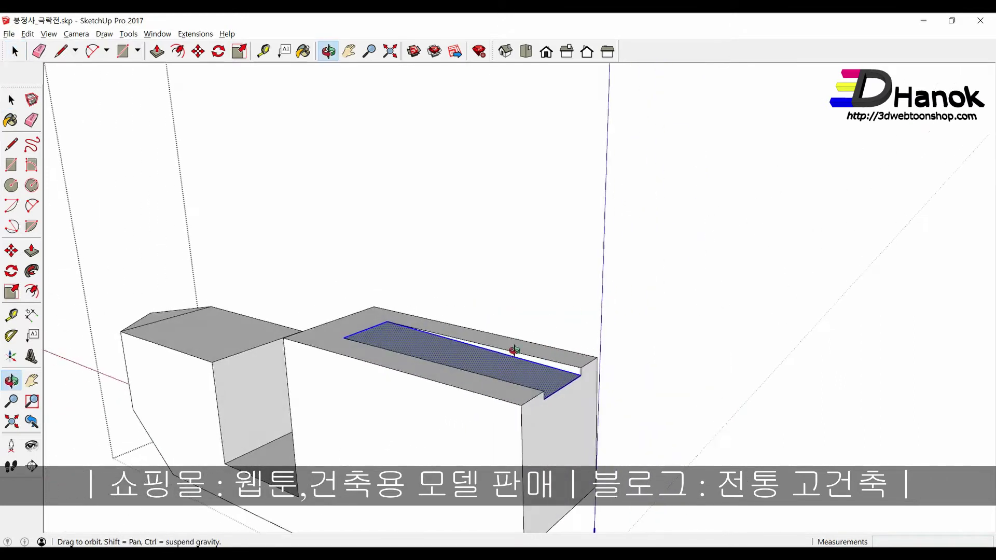
middle_drag(605, 293, 646, 447)
click(646, 447)
scroll(452, 411, down, 3)
scroll(431, 419, down, 1)
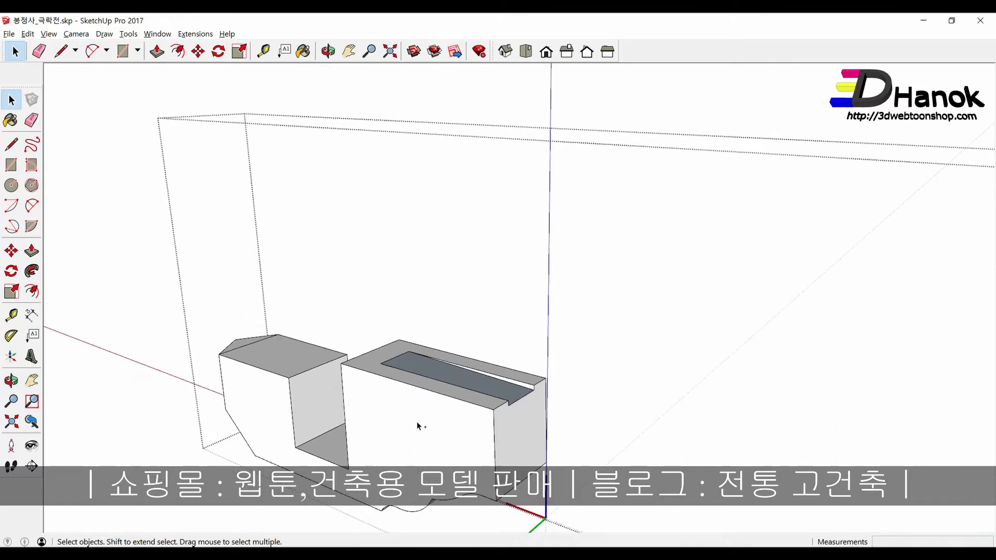
scroll(416, 423, up, 5)
scroll(418, 422, down, 5)
click(28, 34)
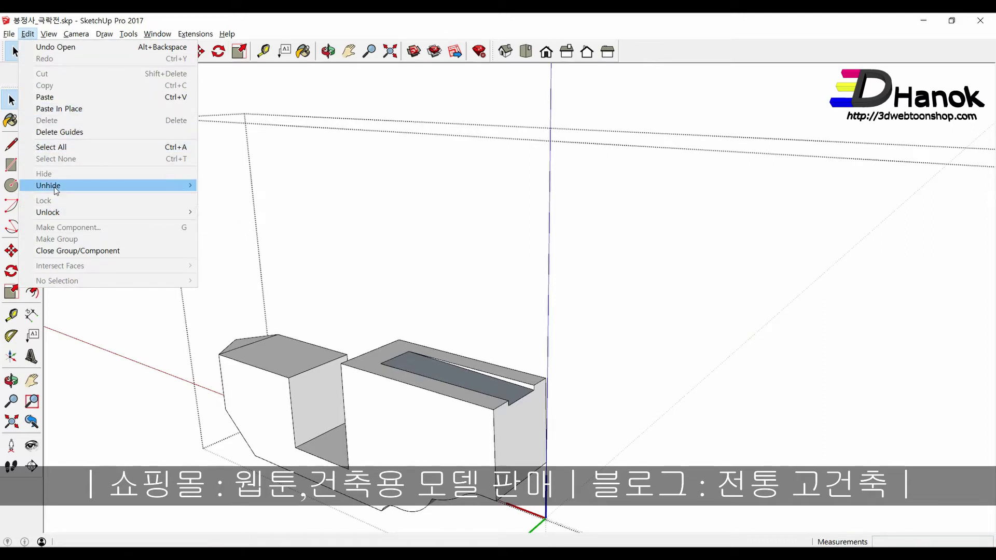
mouse_move(48, 212)
click(229, 208)
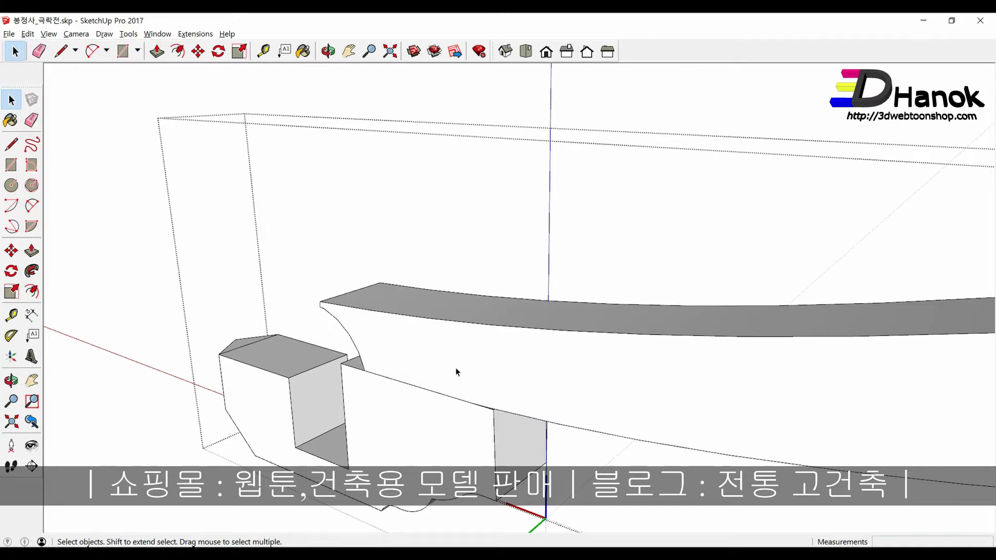
middle_drag(455, 367, 415, 255)
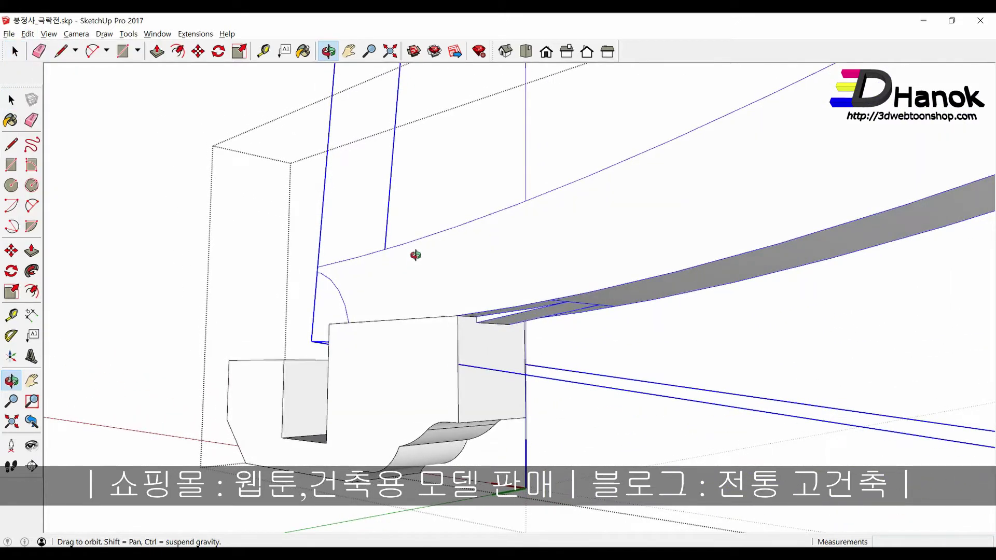
Step: Explode the curved beam component into loose faces and edges
right_click(421, 256)
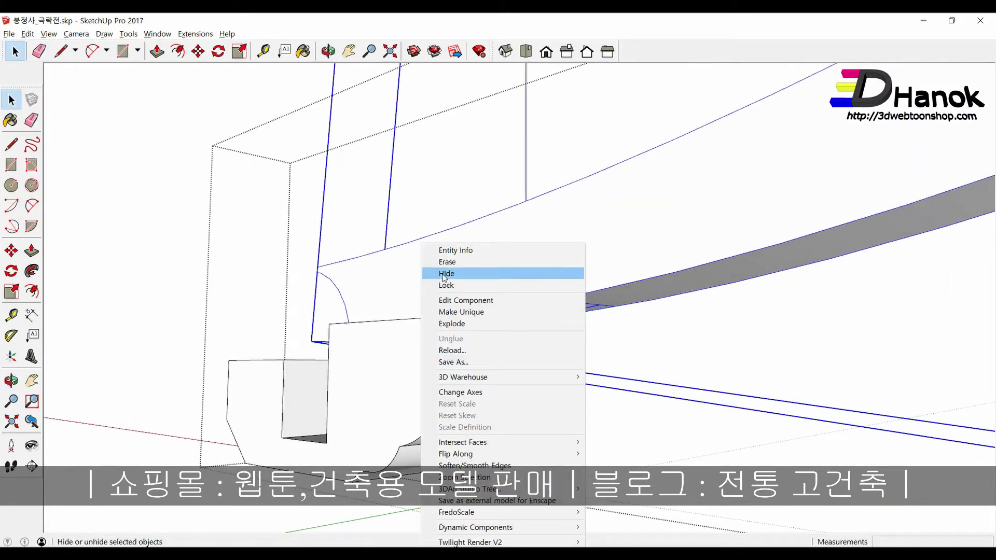
click(469, 325)
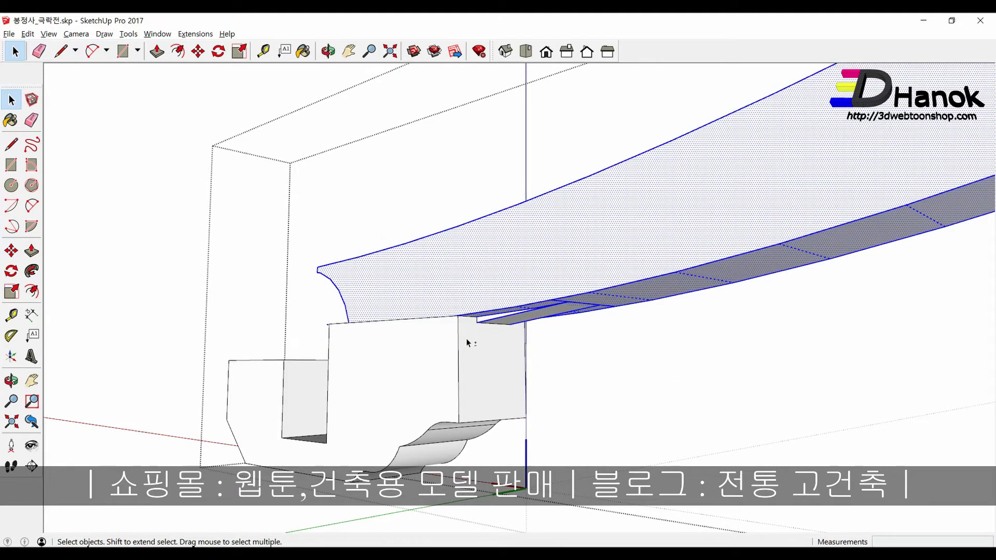
mouse_move(466, 344)
middle_down()
mouse_move(462, 370)
mouse_move(500, 400)
mouse_move(269, 266)
mouse_move(571, 435)
middle_up()
Step: Select the beam's side and underside faces and intersect them with the model
shift+click(643, 352)
shift+scroll(649, 337, up, 3)
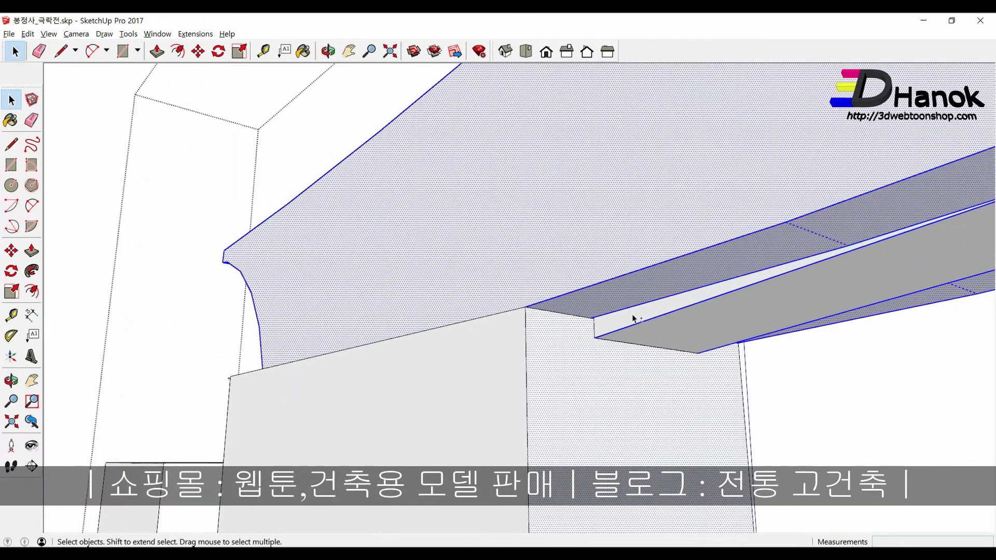
shift+click(662, 342)
scroll(623, 342, down, 3)
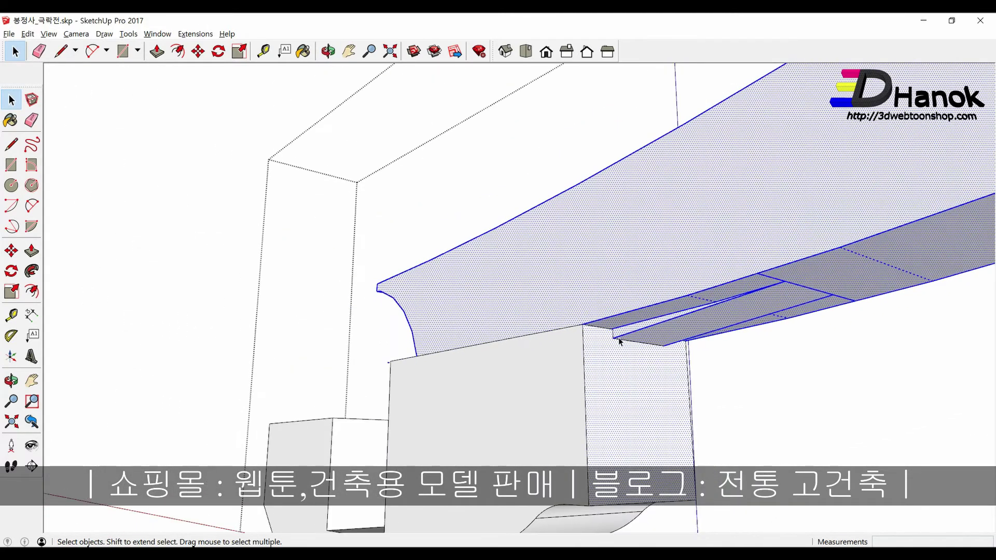
right_click(630, 342)
mouse_move(666, 297)
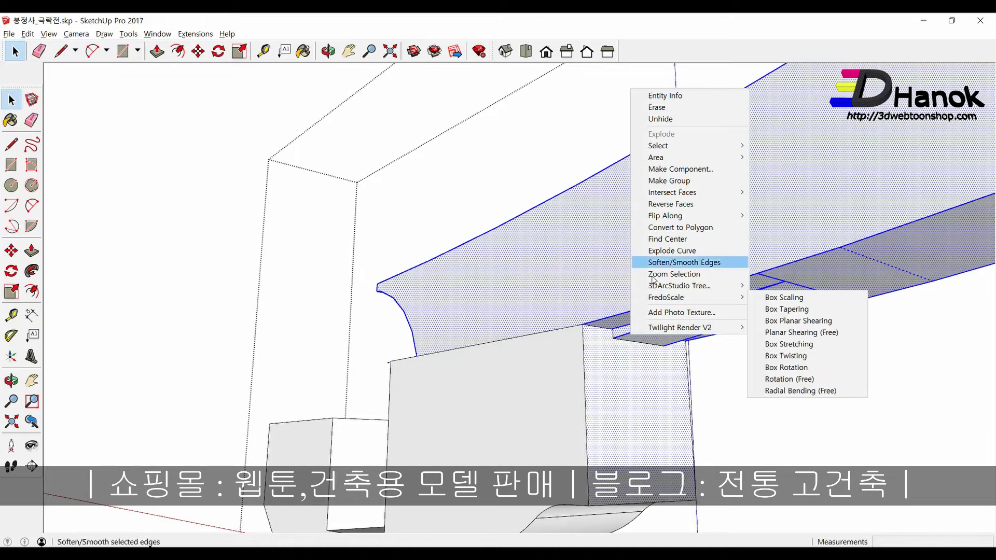
mouse_move(672, 192)
click(778, 192)
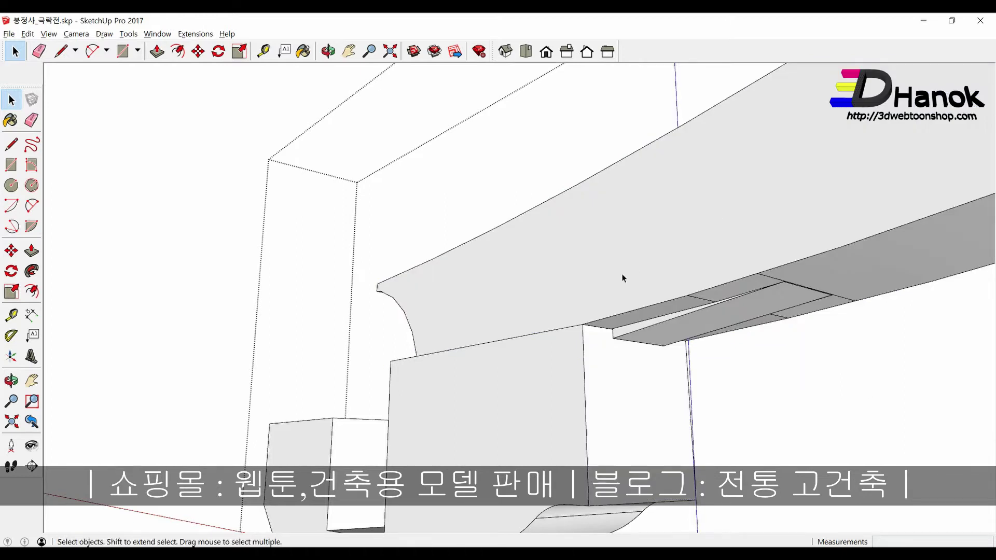
scroll(622, 277, down, 3)
scroll(545, 329, down, 2)
scroll(655, 351, down, 1)
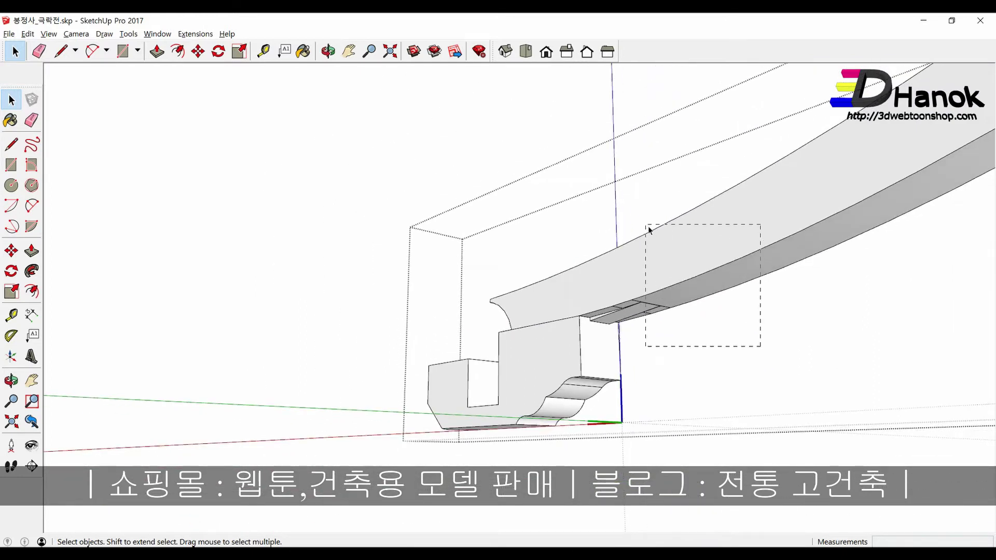
Step: Erase the stray intersection edge crossing the notch floor with the Eraser
middle_drag(650, 229, 493, 372)
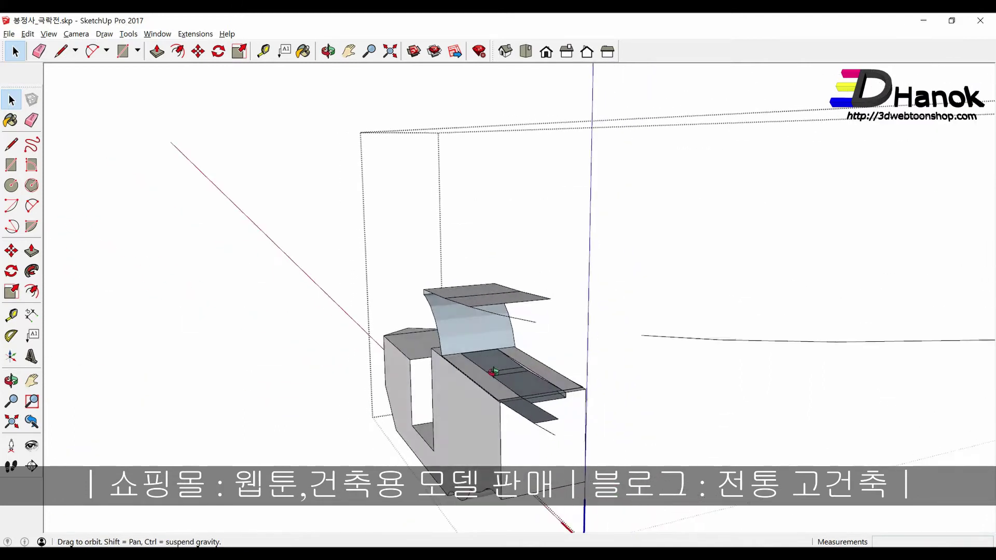
scroll(493, 371, up, 2)
scroll(493, 372, up, 2)
mouse_move(493, 372)
middle_down()
mouse_move(464, 343)
mouse_move(444, 344)
mouse_move(531, 410)
middle_up()
click(530, 410)
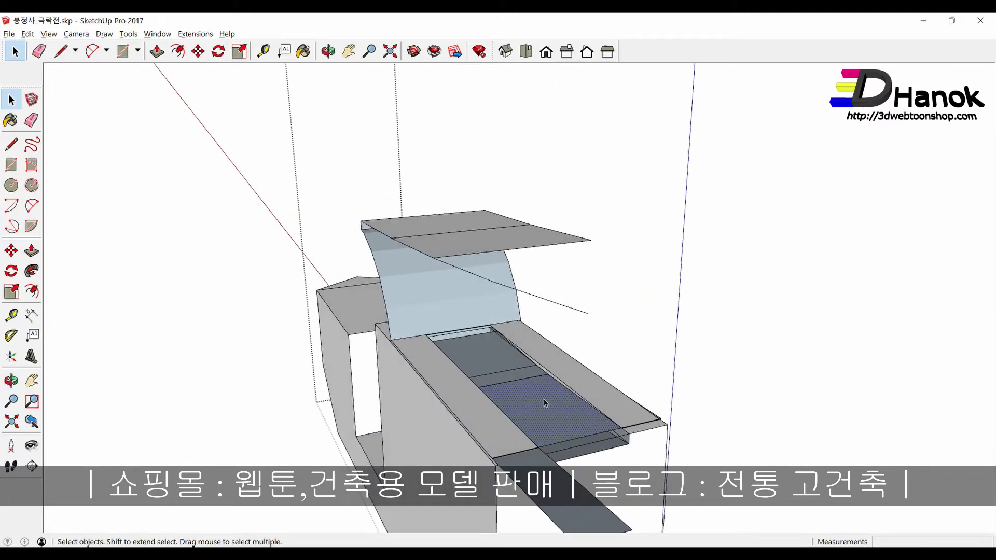
key(e)
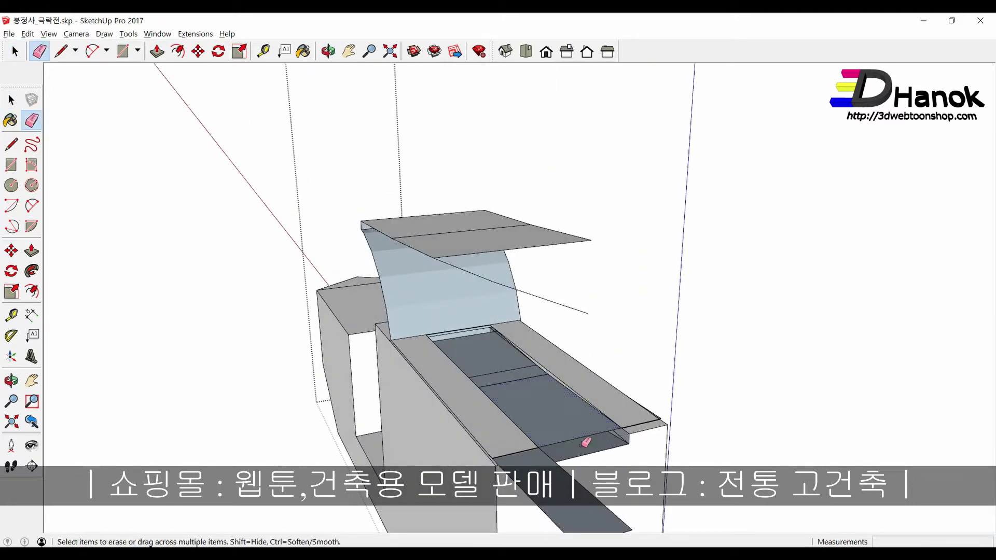
click(581, 435)
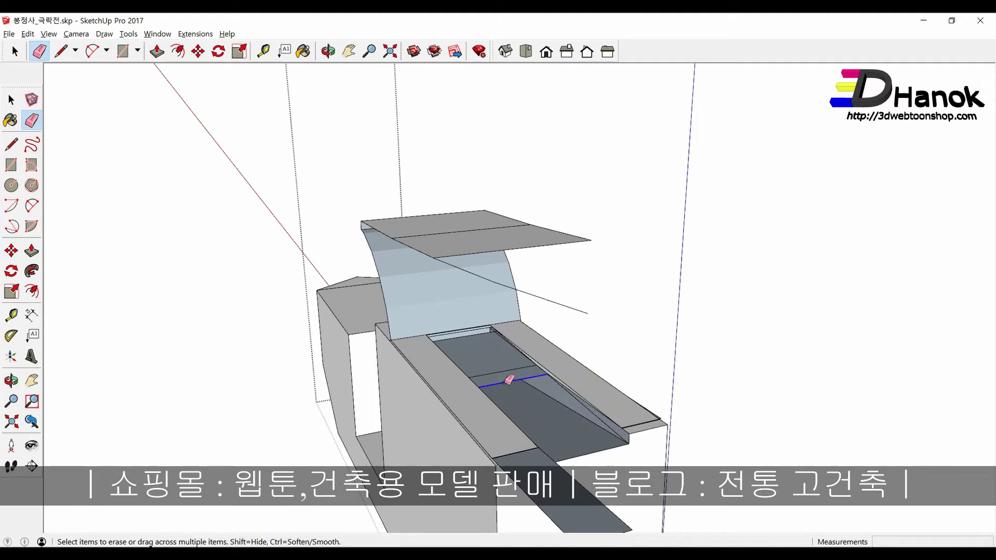
mouse_move(510, 380)
middle_down()
mouse_move(725, 402)
mouse_move(634, 234)
middle_up()
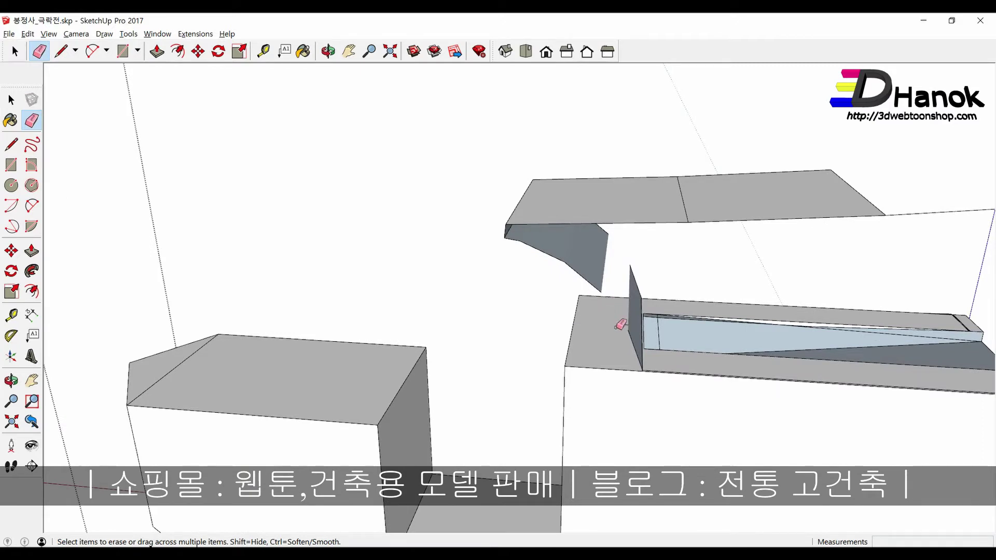
middle_drag(610, 318, 630, 233)
key(space)
scroll(613, 166, up, 5)
Step: Delete the curved and flat leftover beam pieces above the bracket
scroll(429, 273, down, 2)
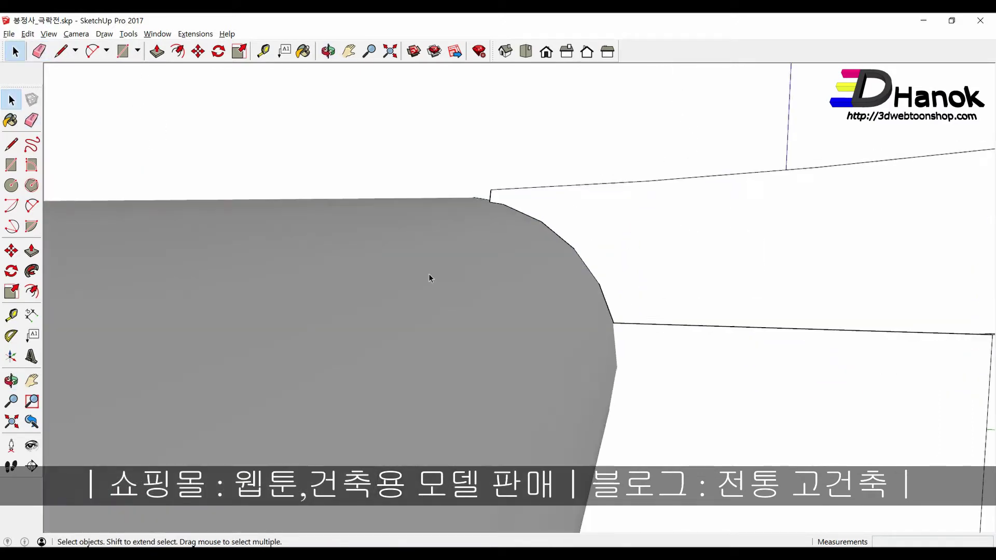
scroll(603, 342, down, 1)
mouse_move(604, 342)
middle_down()
mouse_move(617, 358)
mouse_move(576, 308)
mouse_move(577, 293)
middle_up()
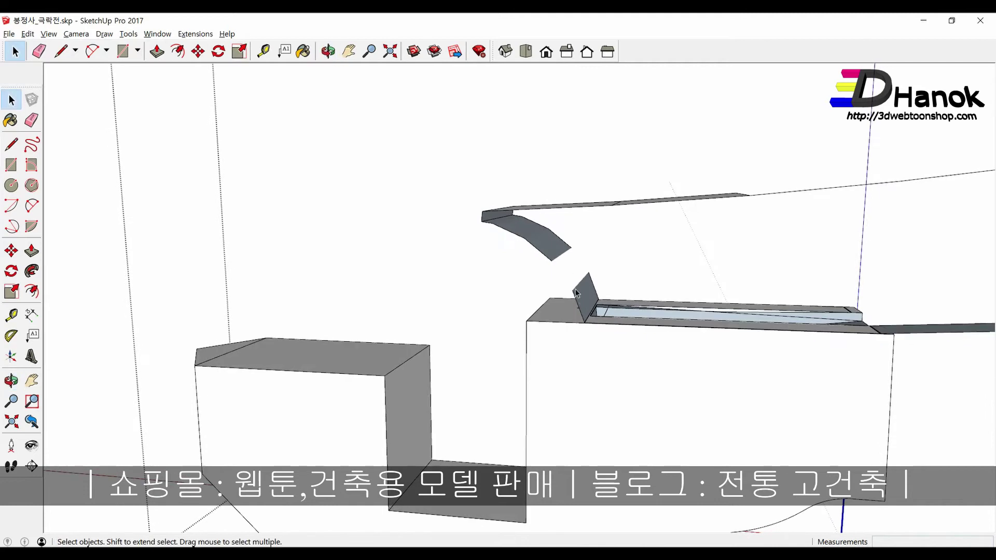
click(558, 247)
key(Delete)
scroll(619, 375, down, 2)
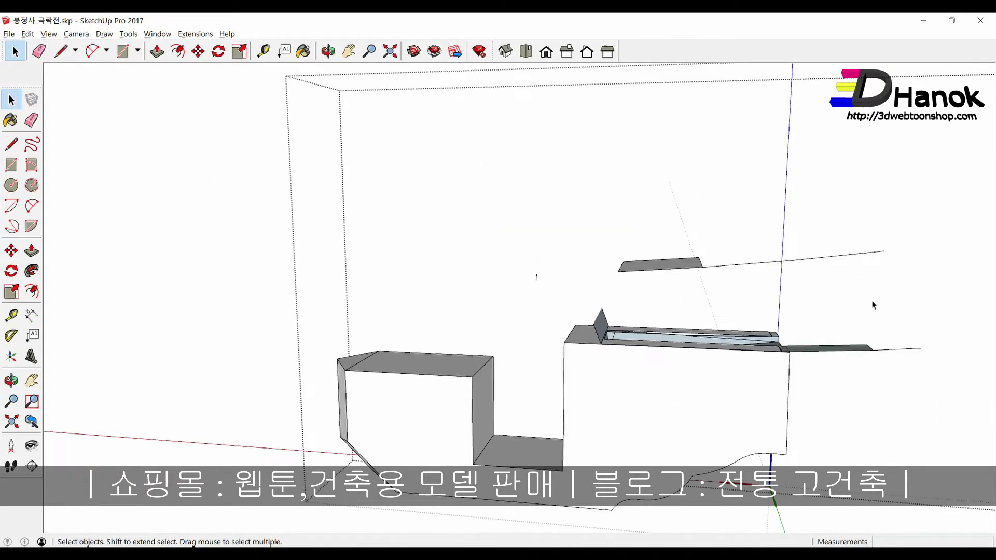
click(682, 265)
key(Delete)
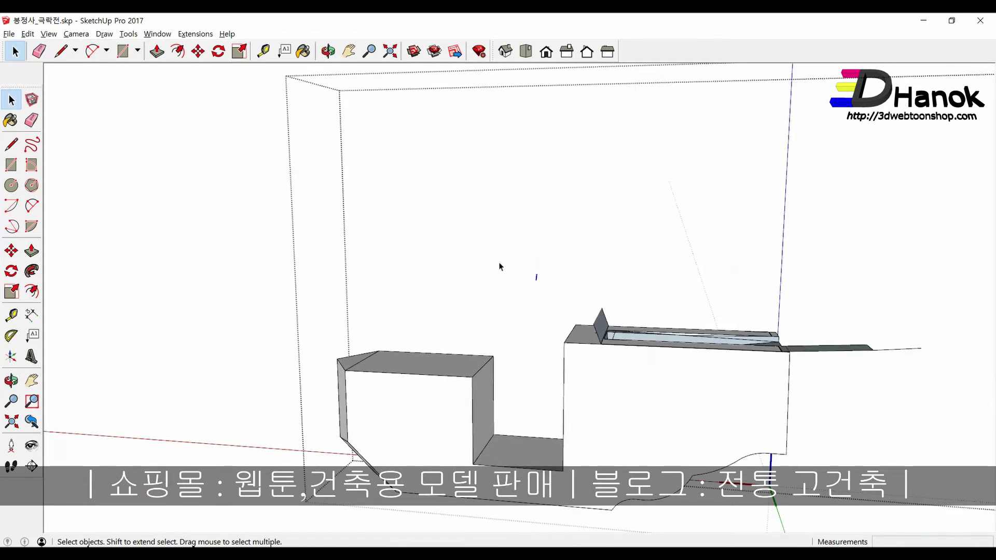
scroll(571, 321, up, 3)
scroll(572, 325, up, 3)
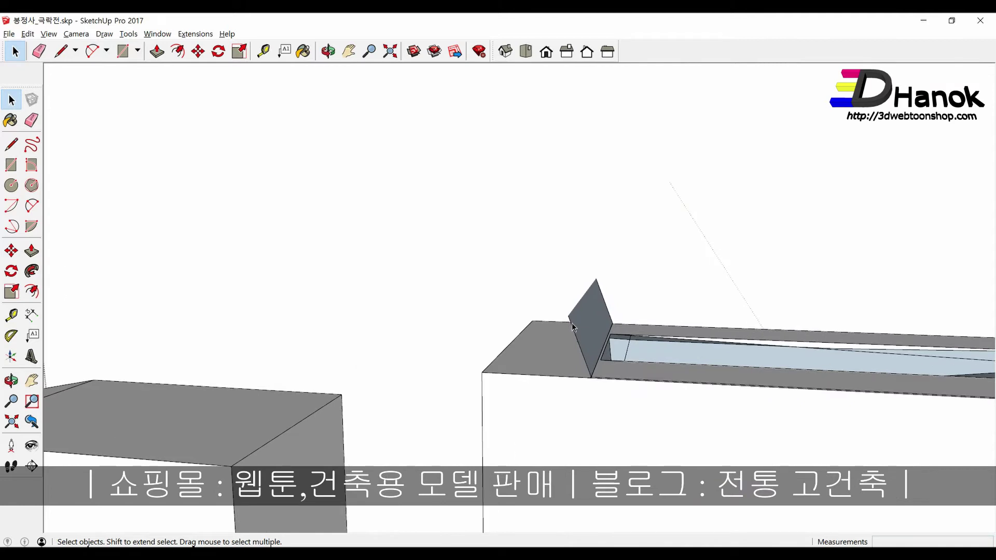
Step: Erase the upright flap at the notch end and begin a line at the notch corner
key(e)
click(595, 286)
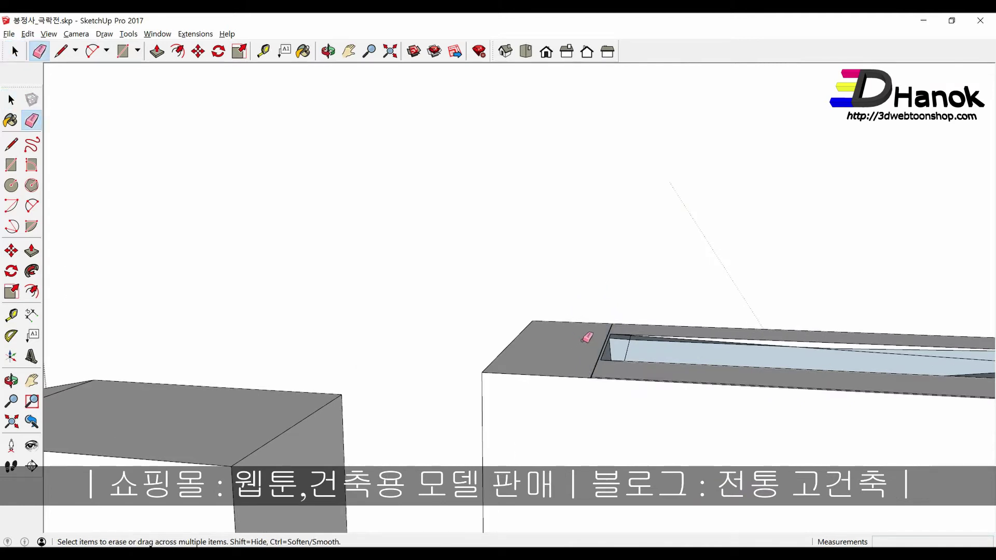
scroll(551, 390, up, 3)
scroll(558, 390, up, 3)
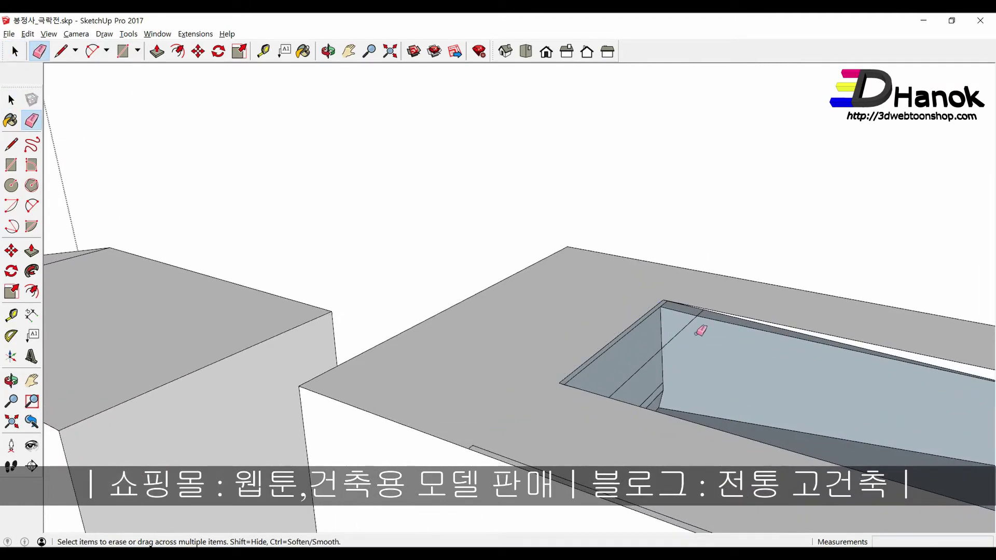
mouse_move(687, 325)
middle_down()
mouse_move(583, 306)
mouse_move(643, 349)
mouse_move(576, 358)
mouse_move(584, 311)
mouse_move(583, 374)
mouse_move(632, 379)
mouse_move(647, 361)
middle_up()
scroll(576, 358, up, 3)
scroll(607, 349, up, 3)
scroll(585, 361, up, 3)
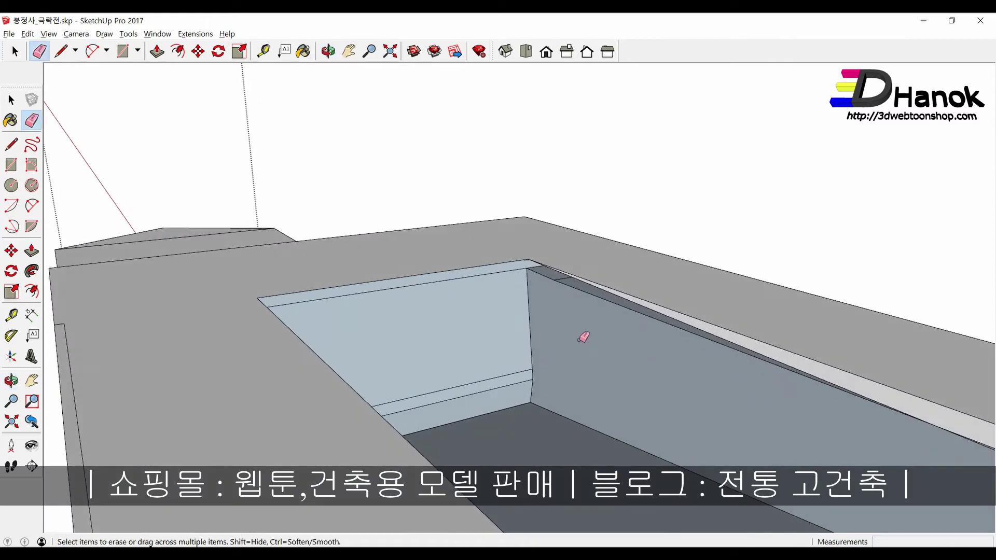
scroll(583, 337, up, 2)
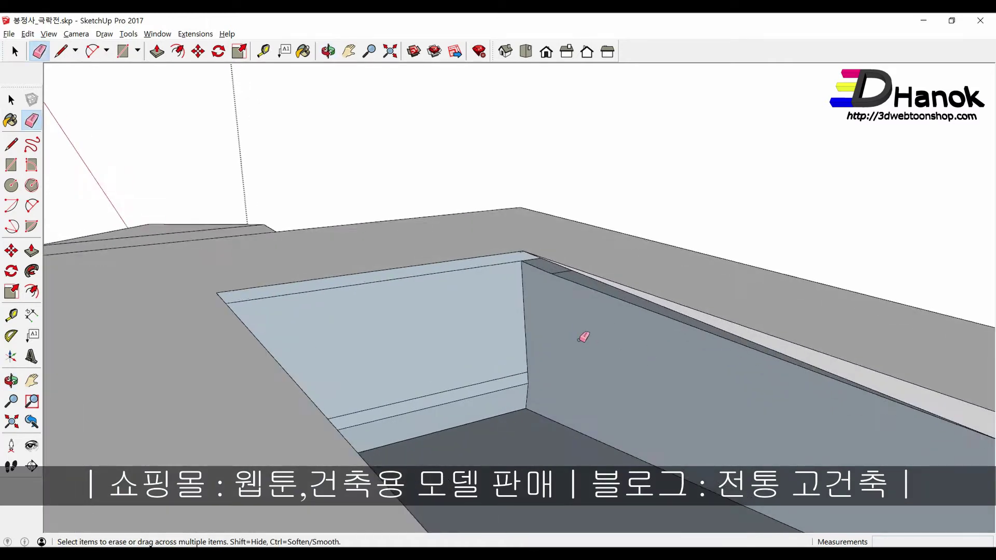
scroll(545, 291, up, 4)
key(l)
click(499, 209)
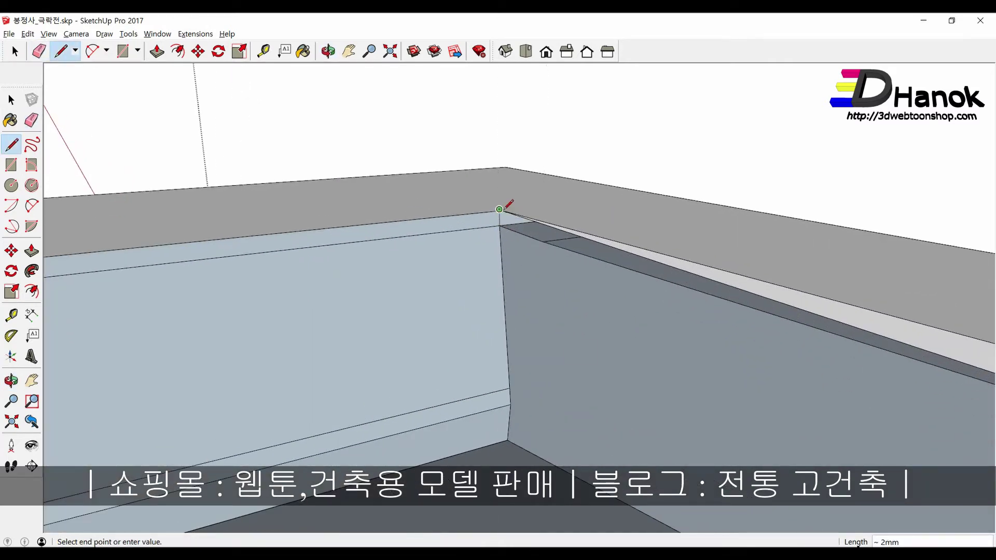
Step: Erase the doubled edges and a top edge from the notch's back wall
scroll(501, 208, down, 3)
scroll(483, 252, down, 3)
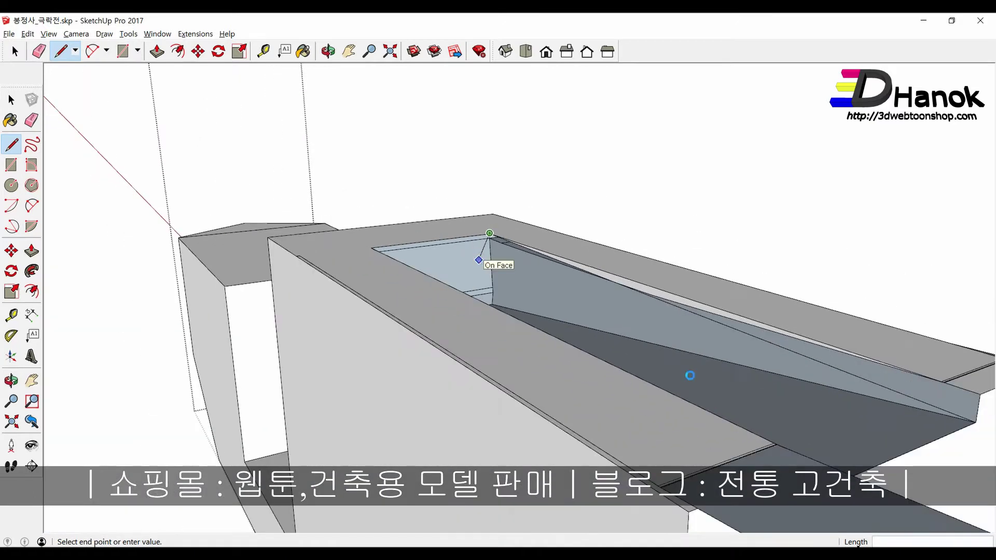
key(space)
key(e)
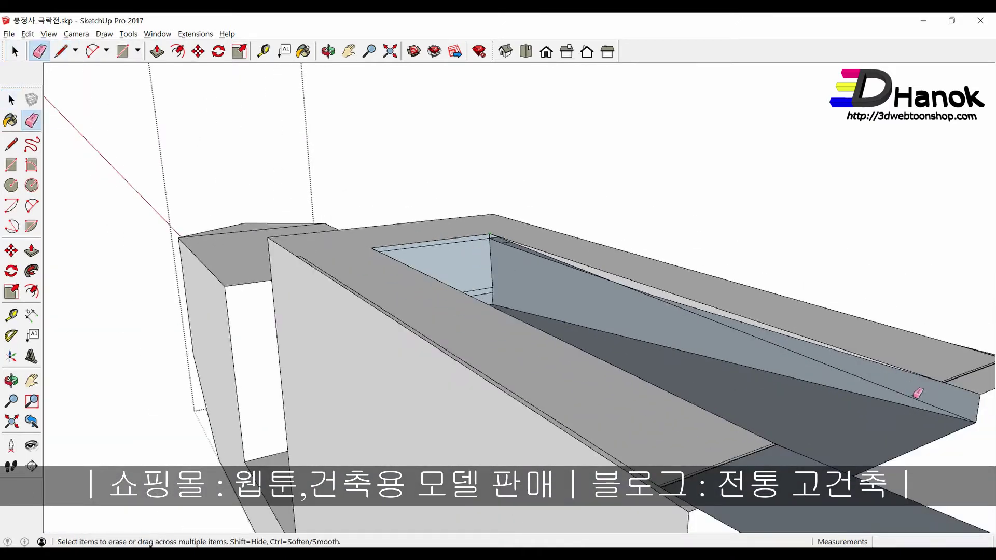
mouse_move(907, 394)
middle_down()
mouse_move(714, 351)
mouse_move(542, 345)
middle_up()
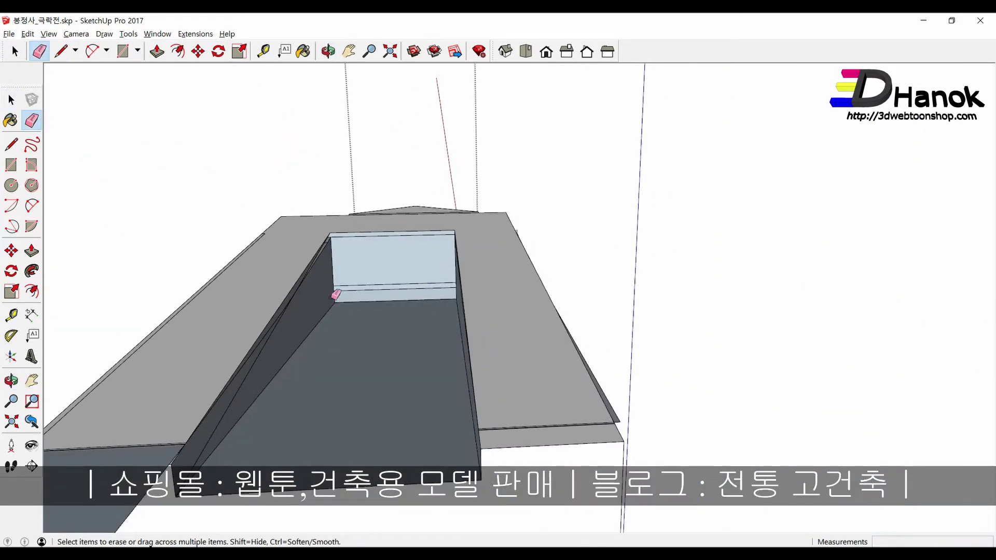
click(351, 282)
click(361, 288)
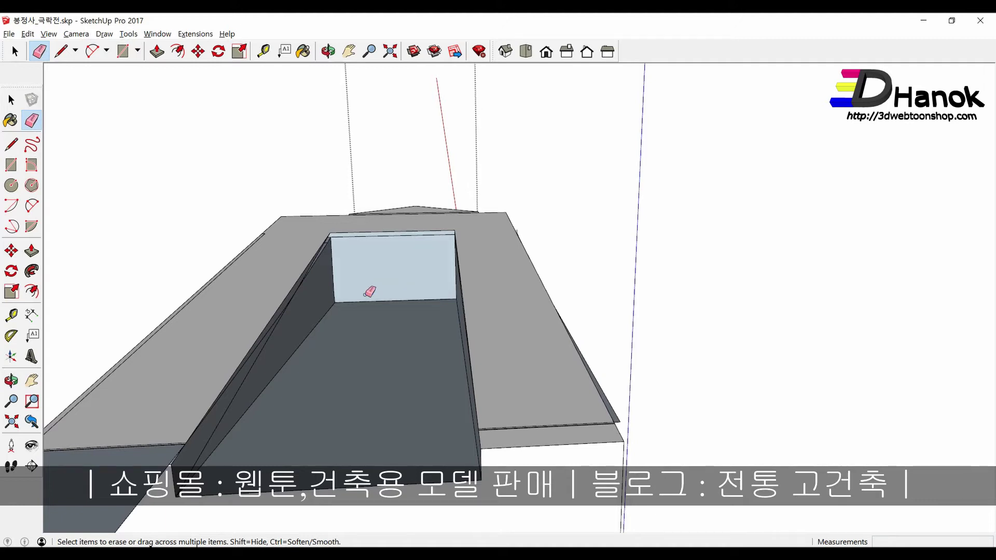
mouse_move(372, 289)
middle_down()
mouse_move(350, 222)
mouse_move(351, 332)
mouse_move(370, 310)
middle_up()
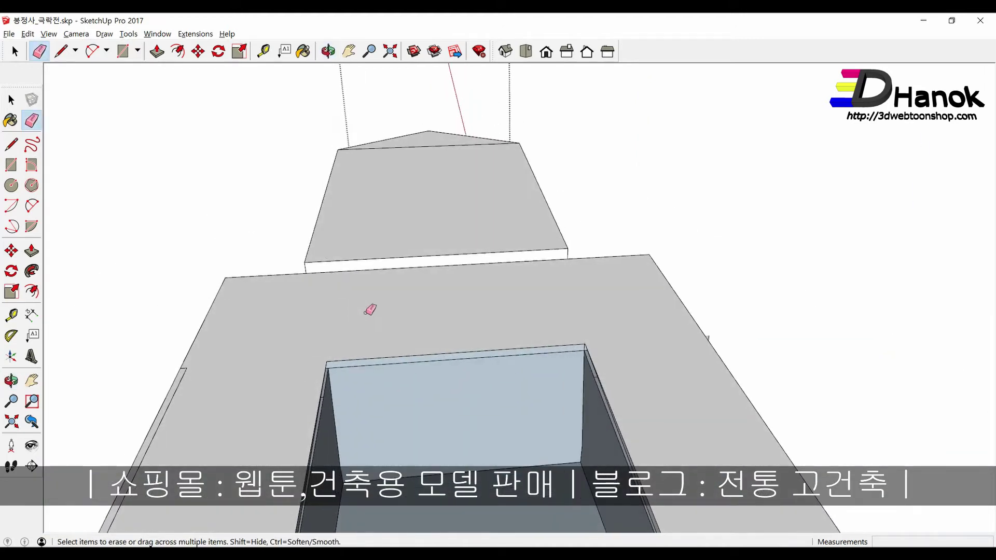
click(448, 358)
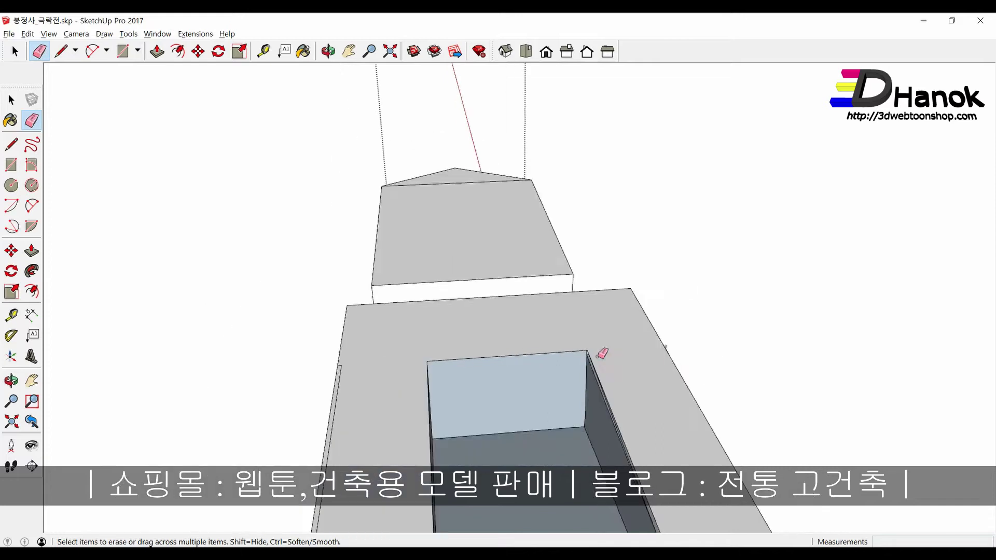
Step: Turn to face the notch's back wall and erase the stray lines on its side wall
mouse_move(449, 358)
middle_down()
mouse_move(600, 351)
mouse_move(373, 357)
middle_up()
scroll(332, 343, up, 4)
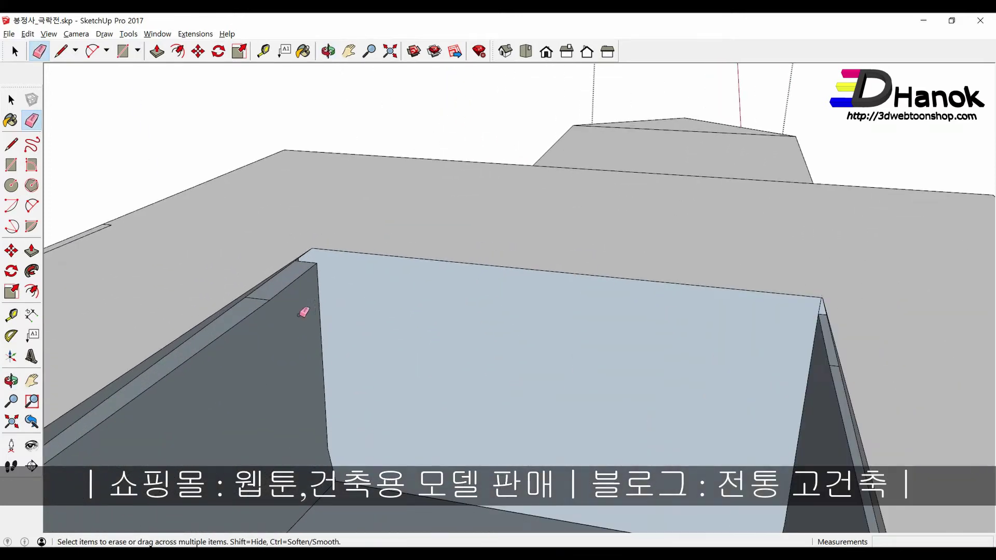
middle_drag(301, 315, 315, 265)
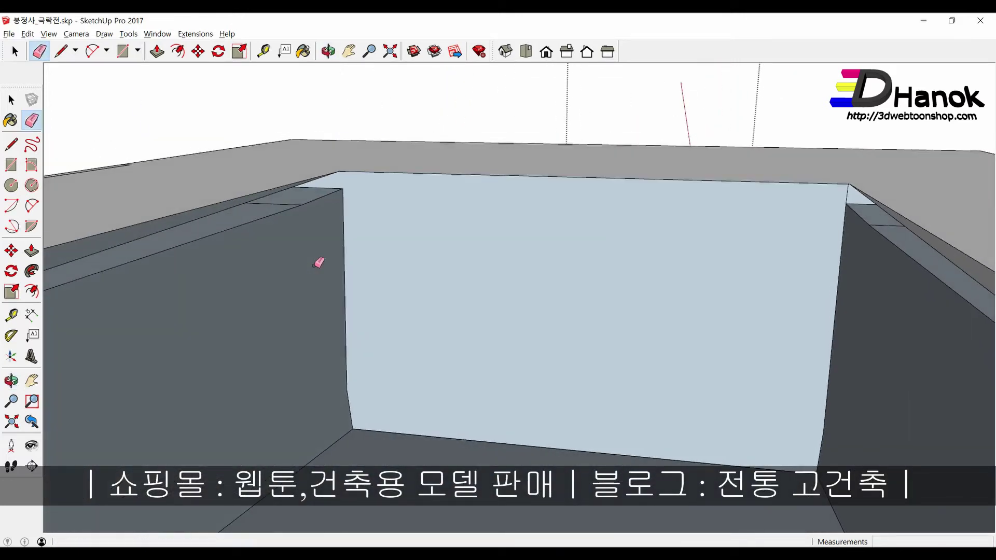
key(l)
click(342, 188)
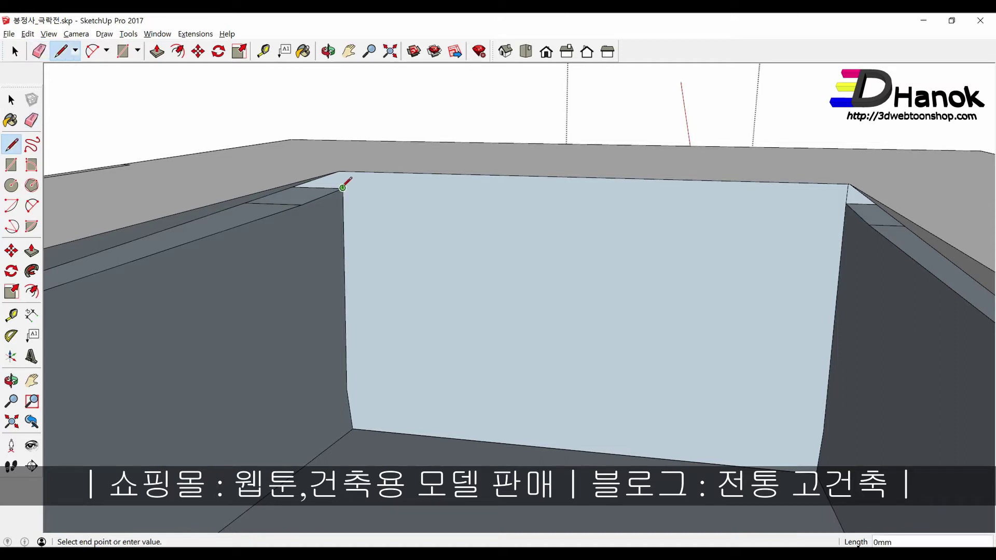
scroll(415, 208, down, 5)
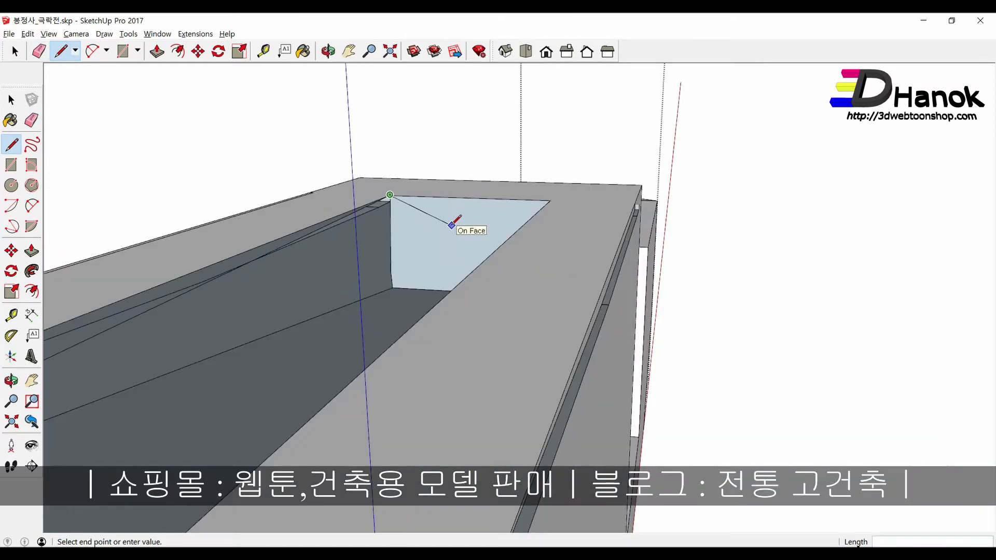
key(space)
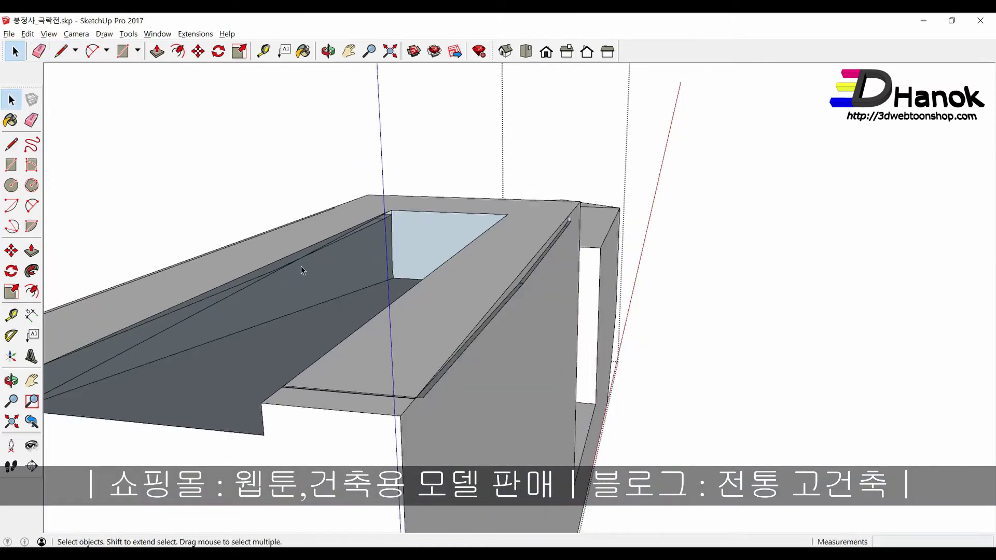
scroll(301, 267, up, 2)
scroll(274, 285, up, 2)
scroll(267, 292, up, 1)
key(e)
click(223, 286)
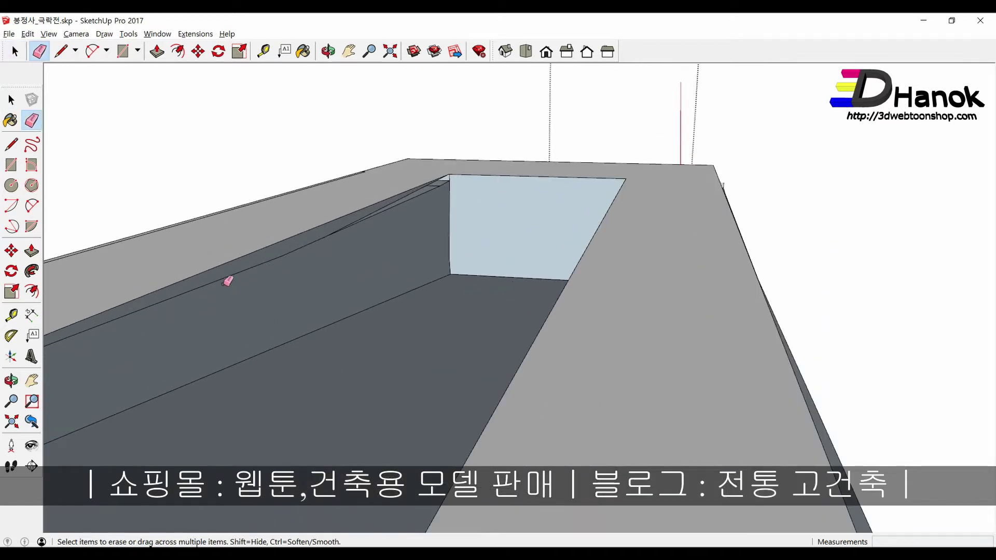
Step: Split the side-wall face with a new line and erase the two stray diagonal lines
mouse_move(253, 297)
middle_down()
mouse_move(310, 237)
mouse_move(337, 244)
mouse_move(349, 231)
mouse_move(301, 234)
mouse_move(309, 230)
middle_up()
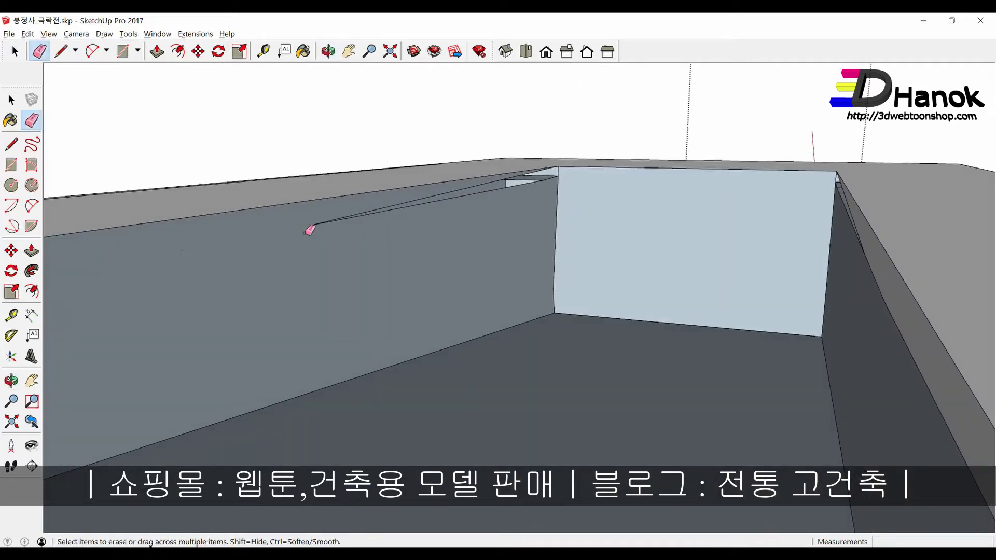
key(l)
click(310, 224)
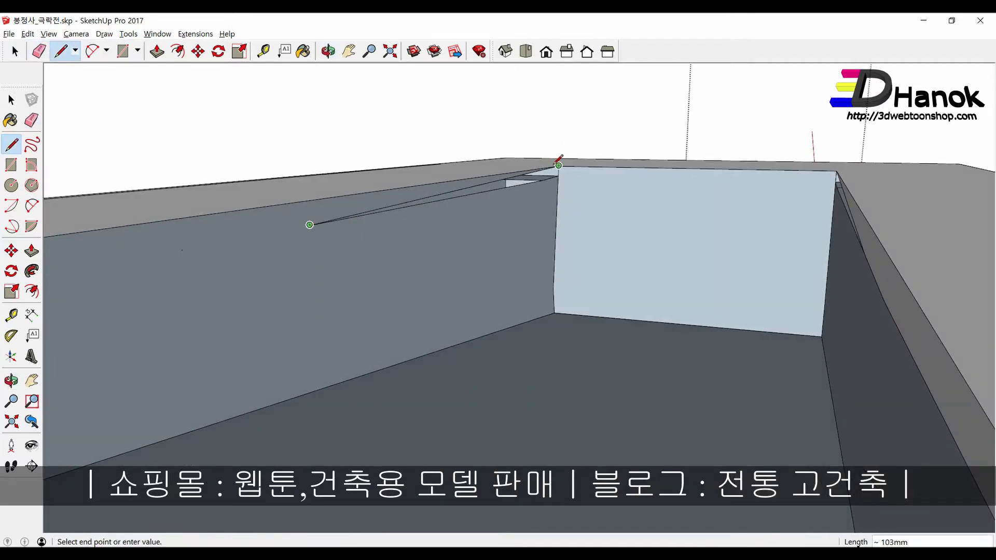
click(558, 164)
key(e)
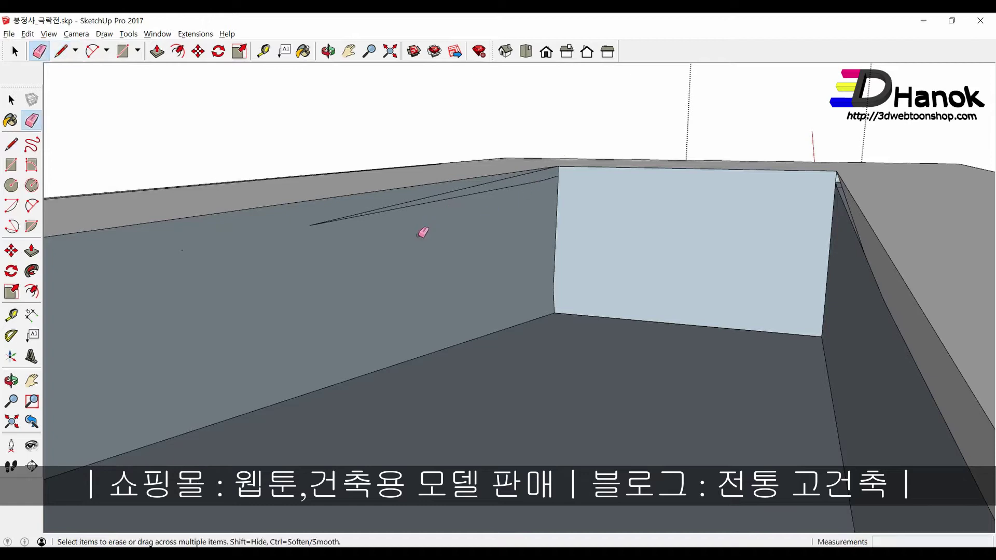
drag(422, 229, 393, 206)
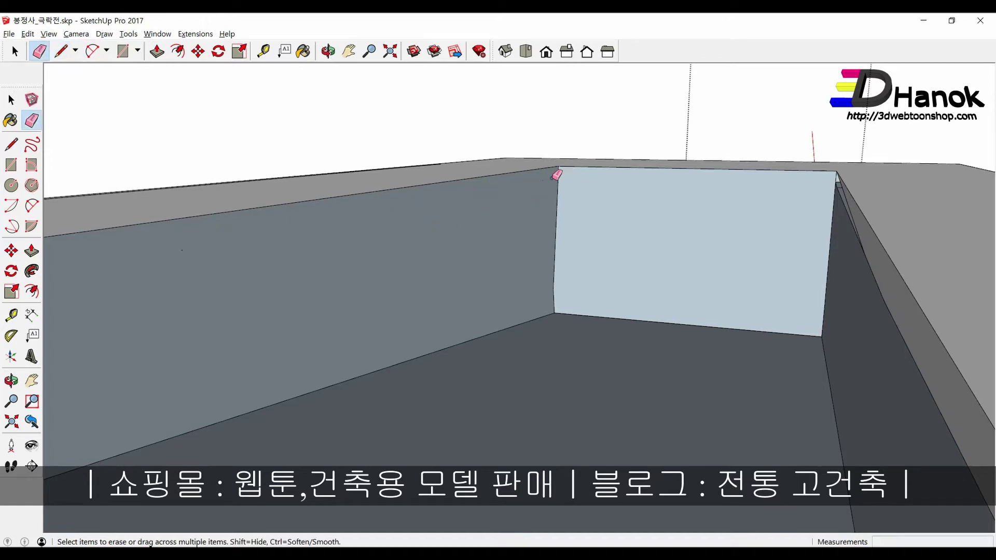
scroll(434, 218, down, 5)
middle_drag(434, 218, 718, 342)
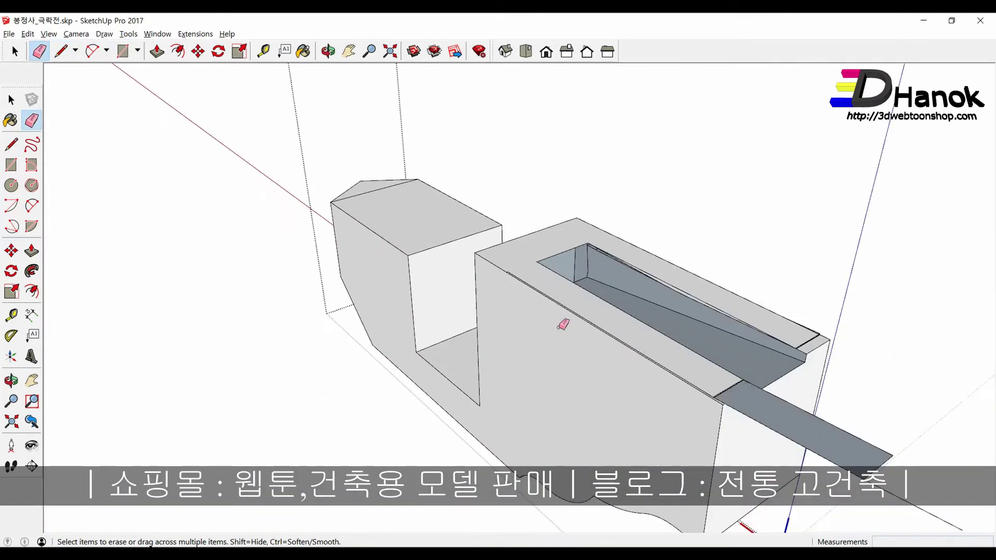
Step: Erase the thin sliver face along the top edge and a leftover notch-wall edge
scroll(563, 325, up, 4)
middle_drag(763, 304, 680, 322)
scroll(741, 279, up, 3)
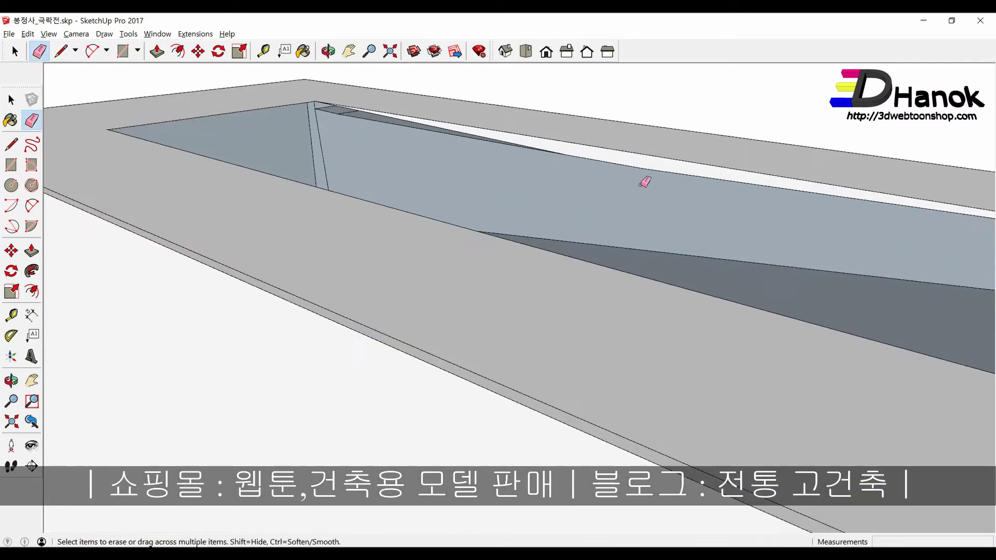
scroll(640, 185, up, 1)
click(638, 167)
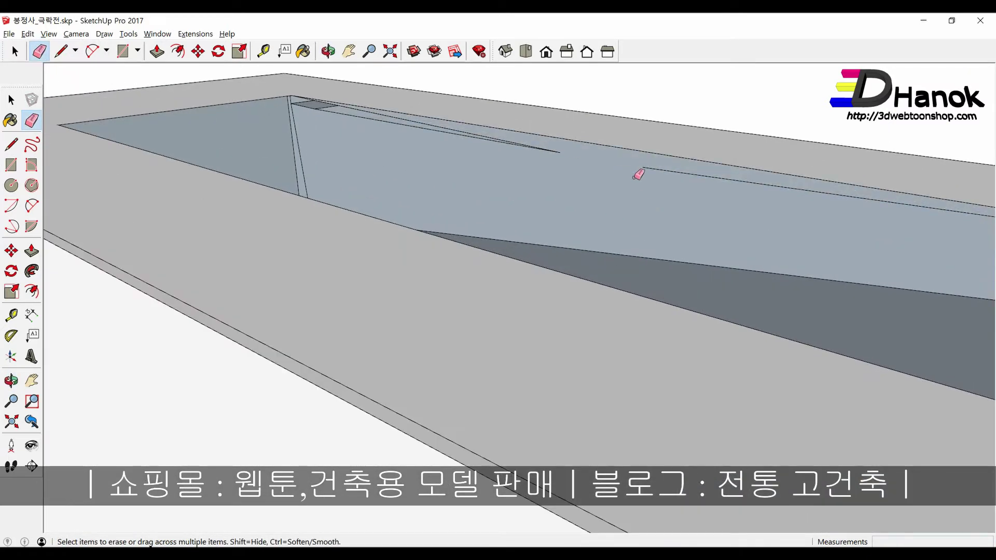
click(689, 176)
scroll(660, 207, down, 2)
Step: Redraw an edge from the existing endpoint to the notch corner
key(l)
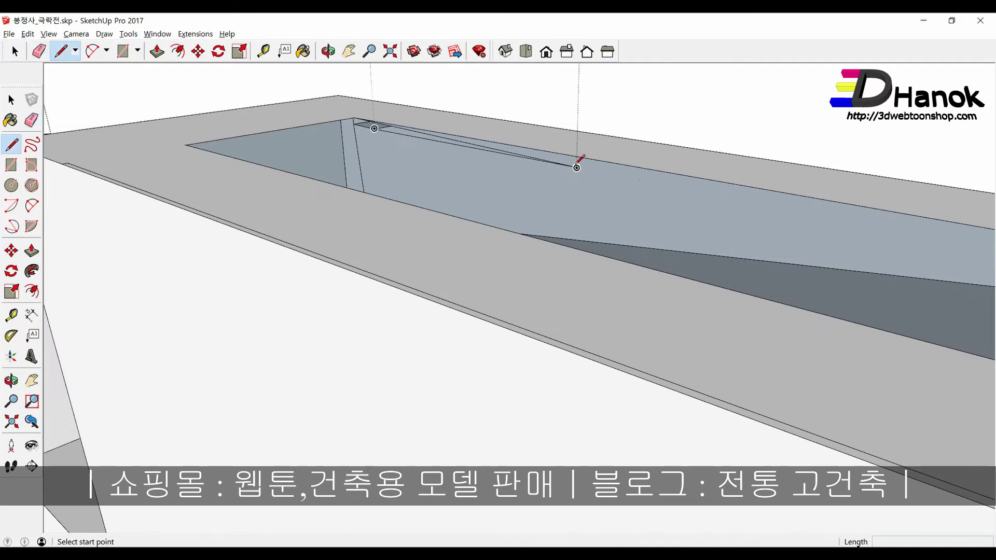
click(577, 167)
click(352, 118)
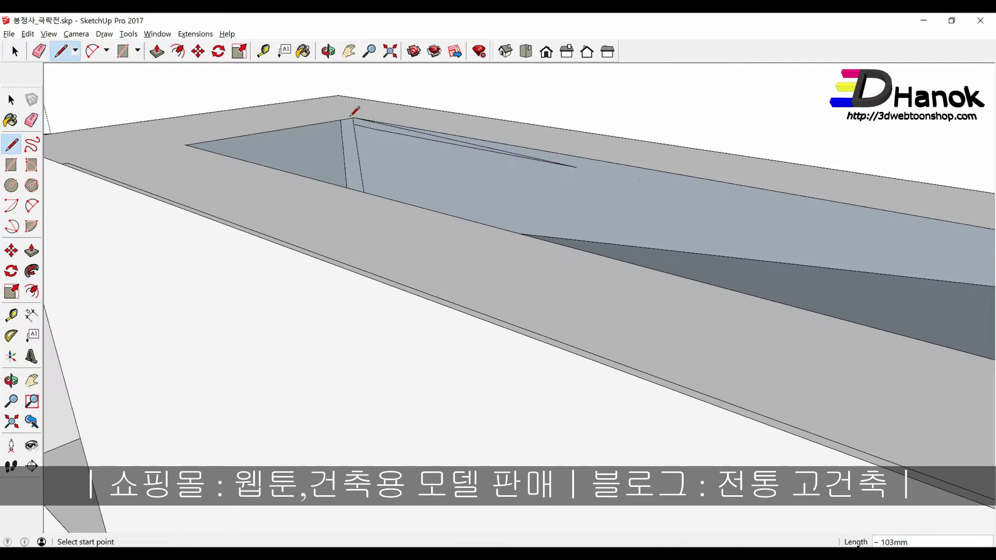
scroll(353, 117, up, 2)
Step: Erase the stray diagonal wall edge and the sloped face overhanging the bracket wall
key(e)
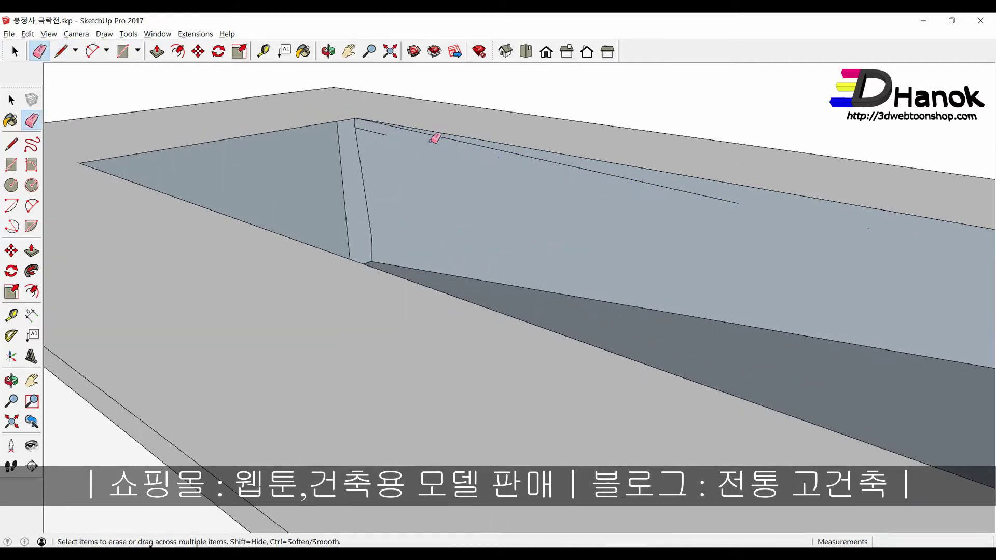
middle_drag(412, 183, 322, 139)
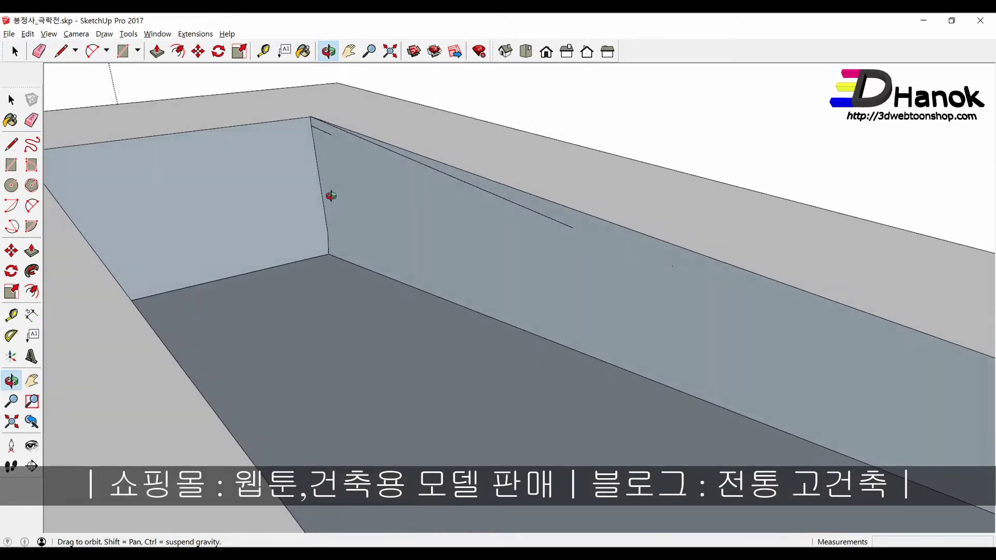
click(402, 158)
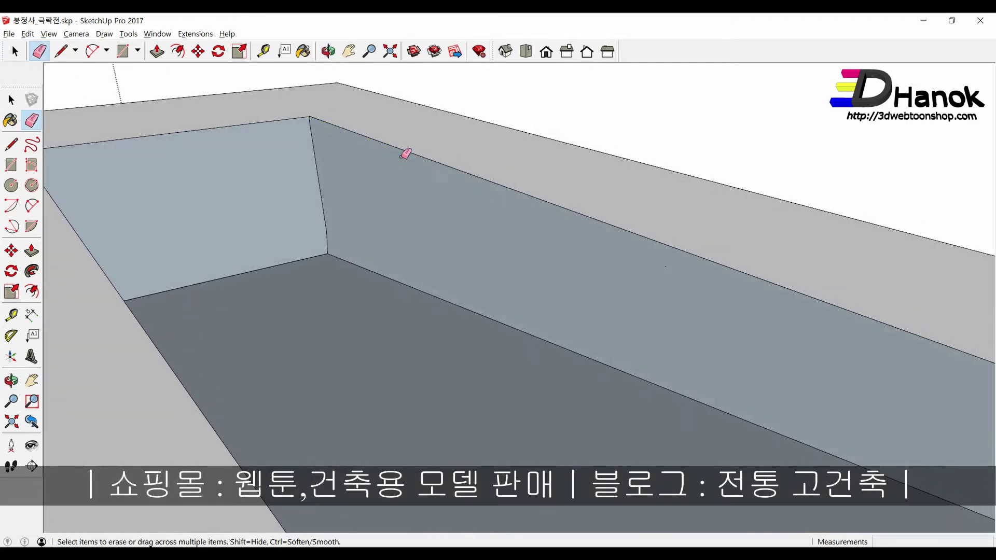
scroll(405, 153, down, 3)
scroll(389, 176, down, 2)
middle_drag(491, 375, 735, 400)
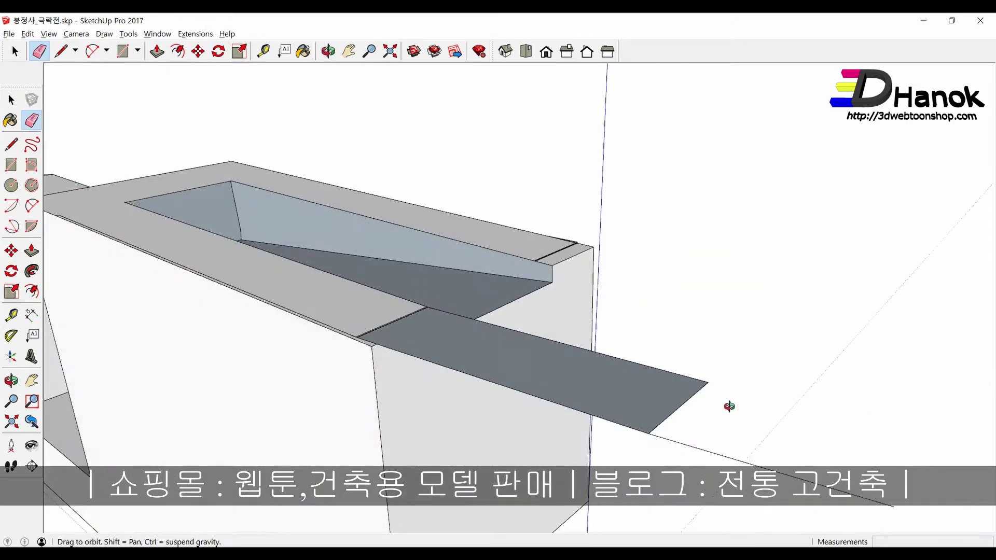
click(656, 449)
click(671, 409)
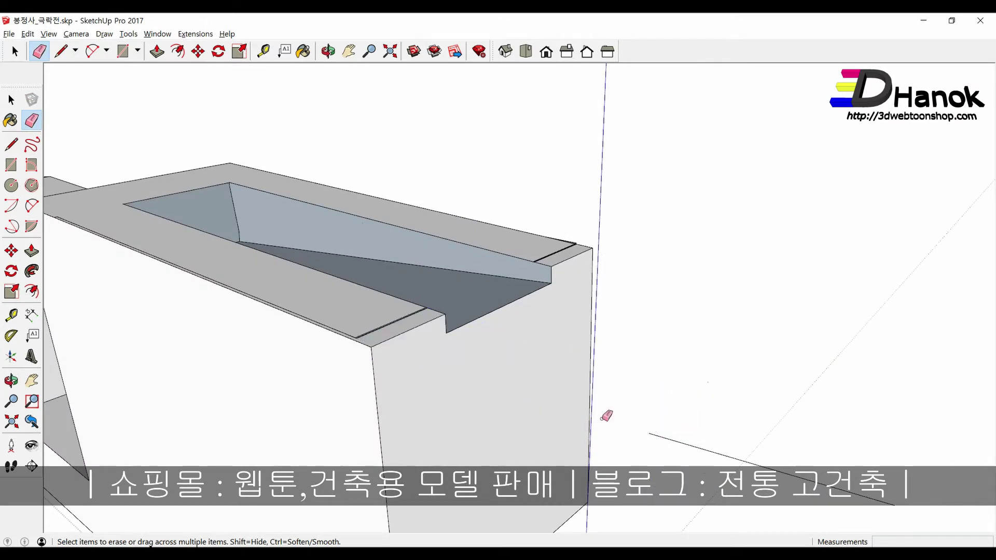
Step: Remove the double edge and short cross edge from the top face near the notch's end corner
middle_drag(696, 429, 558, 363)
scroll(521, 334, up, 3)
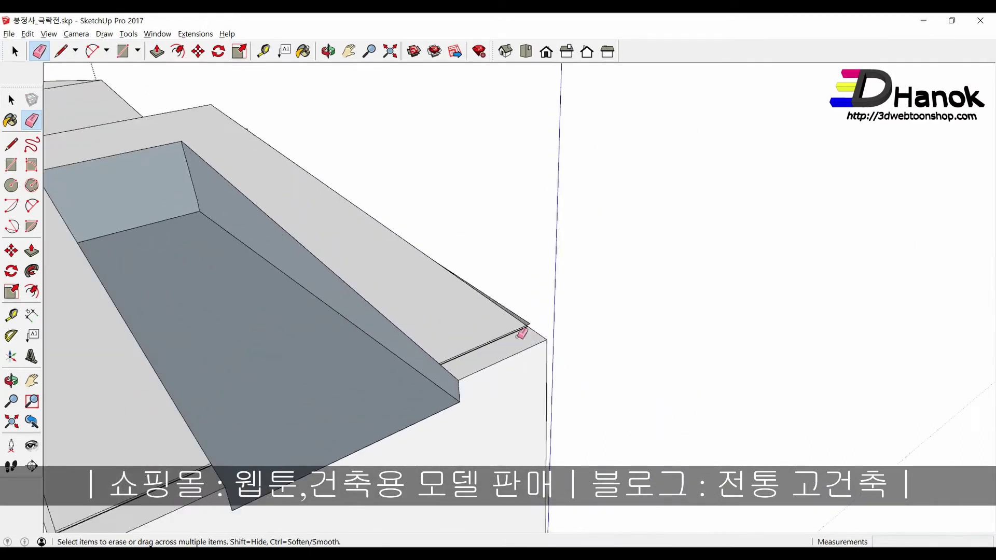
scroll(521, 334, up, 2)
scroll(528, 325, up, 1)
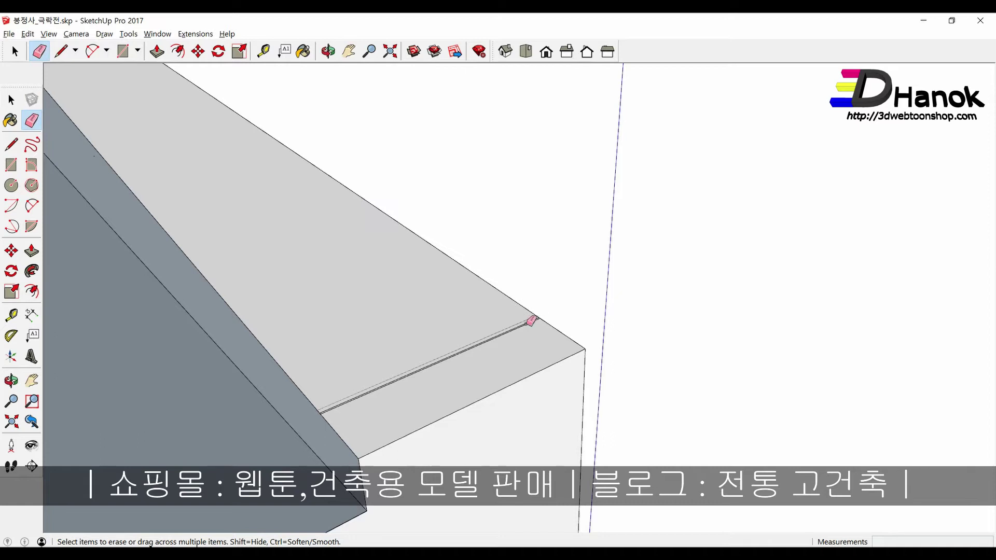
middle_drag(531, 320, 503, 334)
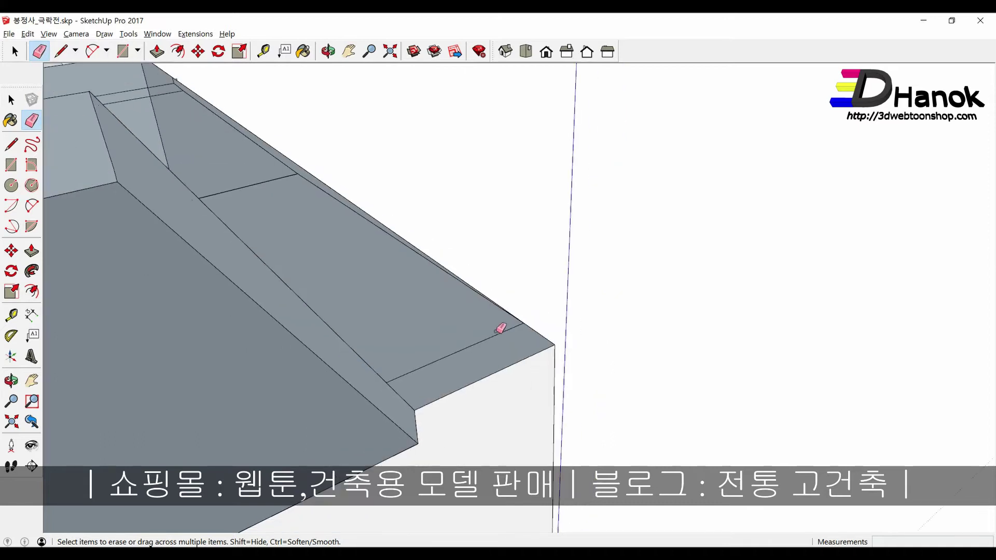
middle_drag(501, 329, 491, 338)
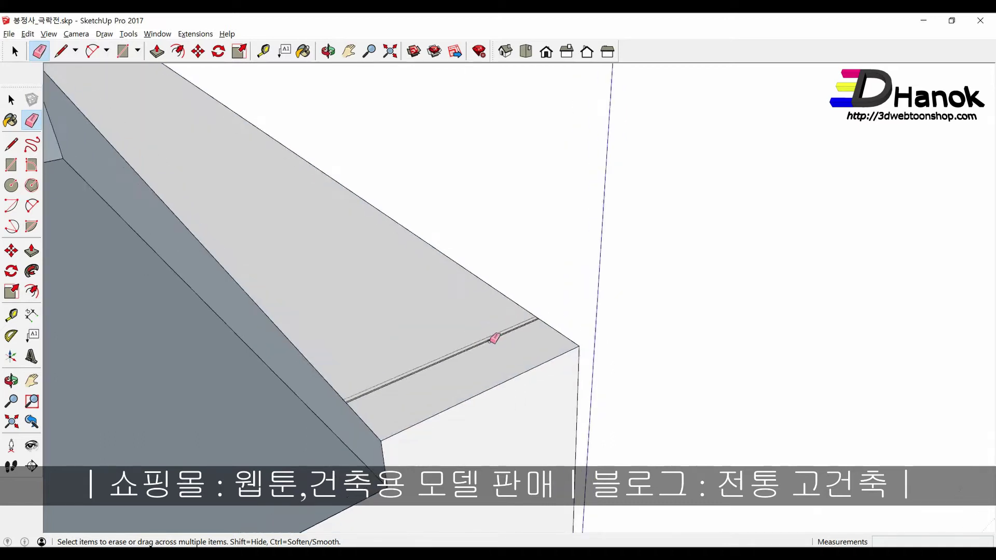
scroll(491, 338, up, 2)
scroll(480, 340, up, 1)
scroll(465, 351, up, 1)
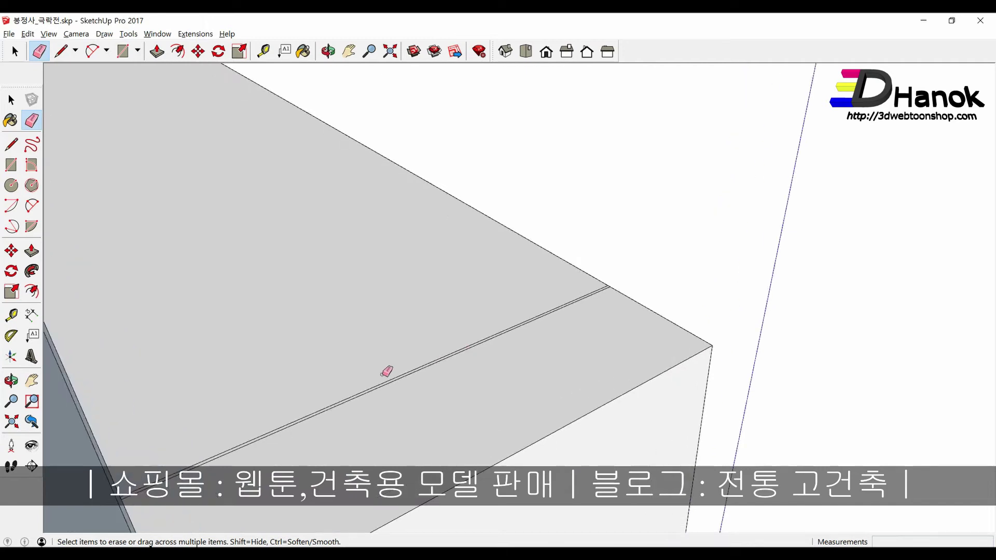
click(228, 453)
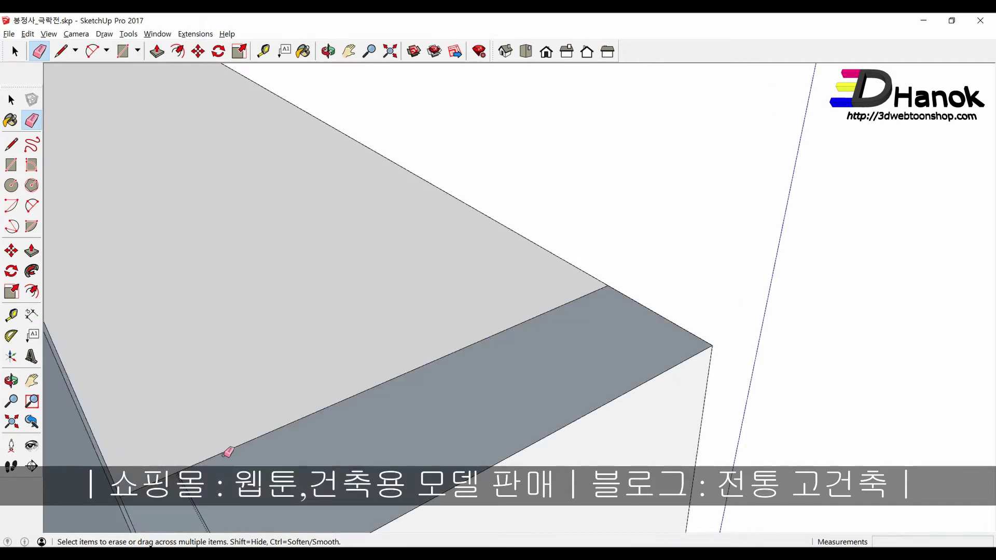
key(ctrl+z)
mouse_move(423, 349)
middle_down()
mouse_move(450, 378)
mouse_move(485, 327)
mouse_move(277, 331)
middle_up()
key(ctrl+y)
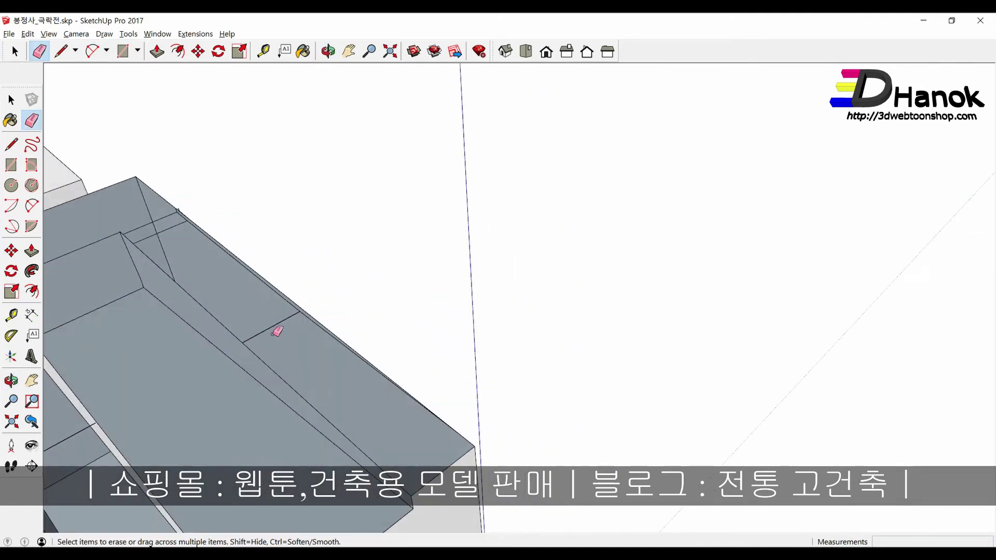
click(277, 331)
Step: Erase the vertical edges along the bracket's side, including the narrow face's edge
mouse_move(179, 228)
middle_down()
mouse_move(177, 197)
mouse_move(238, 157)
middle_up()
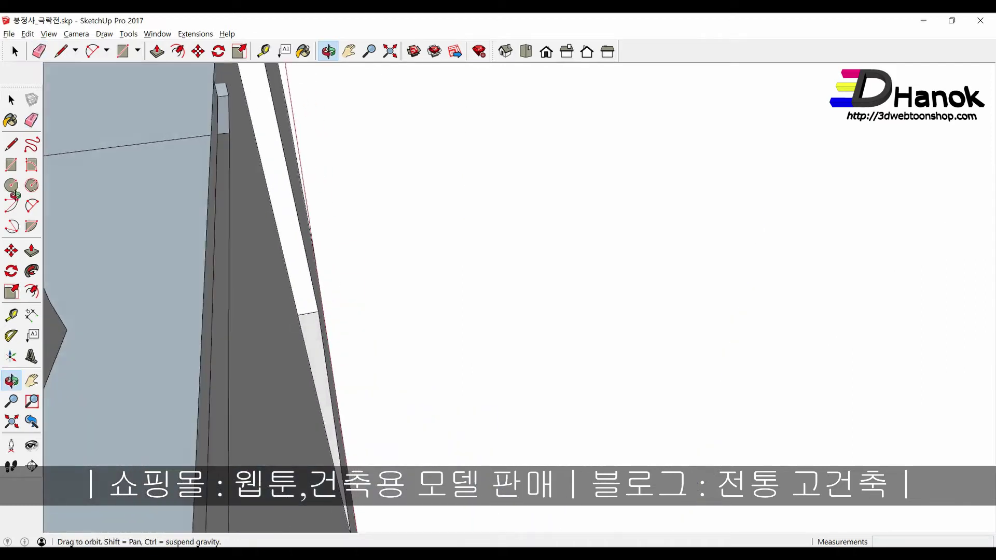
click(234, 160)
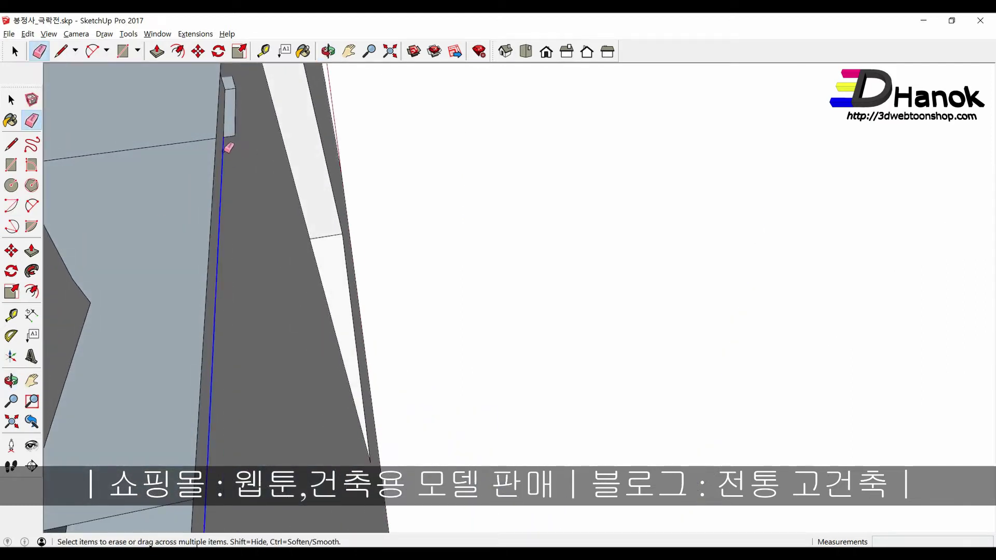
drag(227, 150, 233, 131)
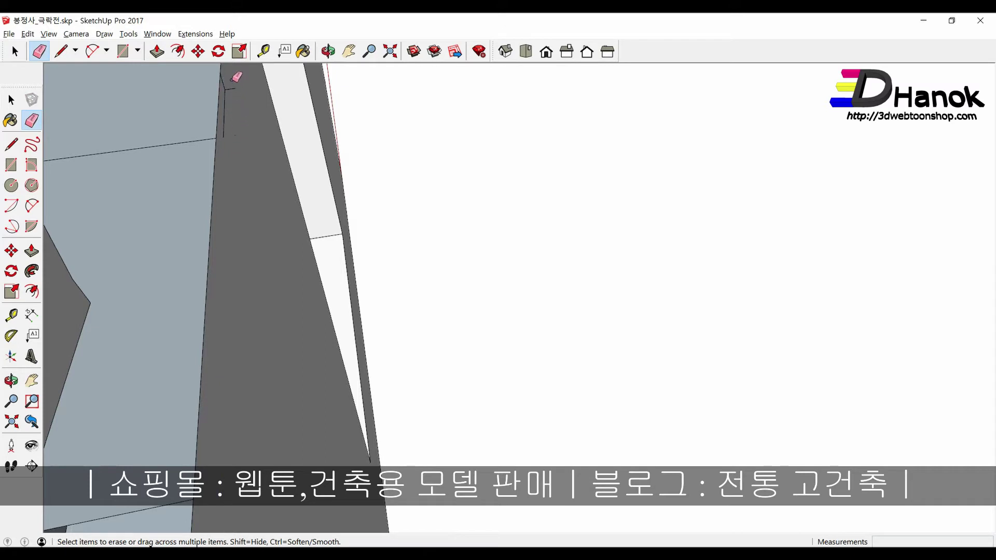
middle_drag(233, 85, 242, 191)
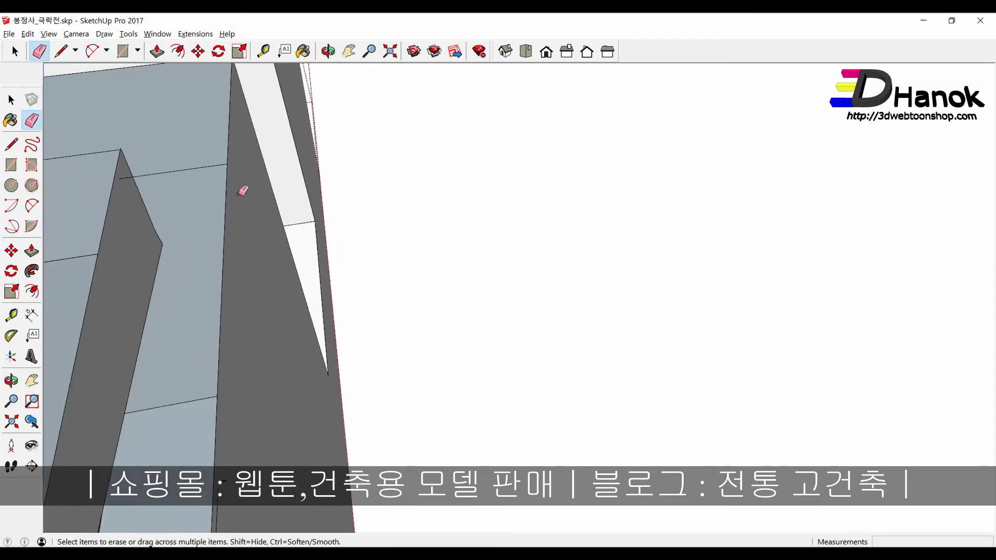
mouse_move(211, 147)
middle_down()
mouse_move(305, 188)
mouse_move(252, 200)
mouse_move(240, 189)
mouse_move(352, 227)
mouse_move(371, 222)
middle_up()
scroll(363, 337, up, 3)
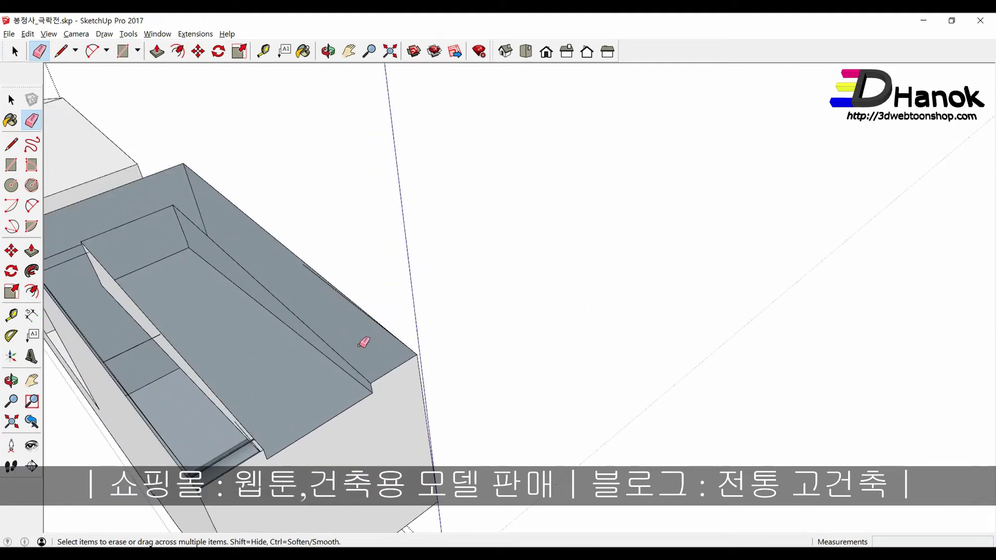
Step: Draw a line along the top edge through the next endpoint to the far top corner
key(l)
click(371, 382)
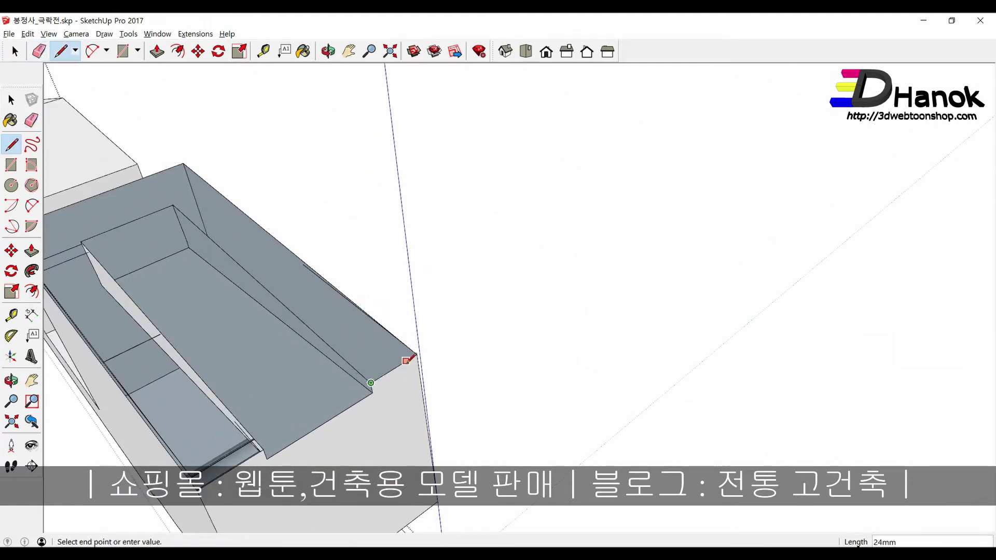
click(417, 354)
click(183, 162)
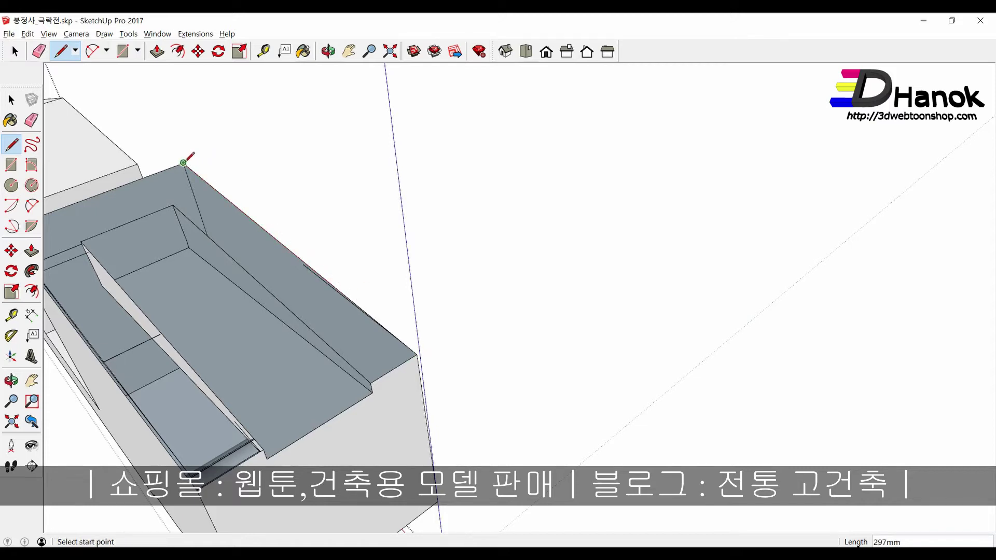
scroll(184, 163, down, 5)
key(space)
scroll(133, 329, up, 5)
scroll(244, 344, up, 5)
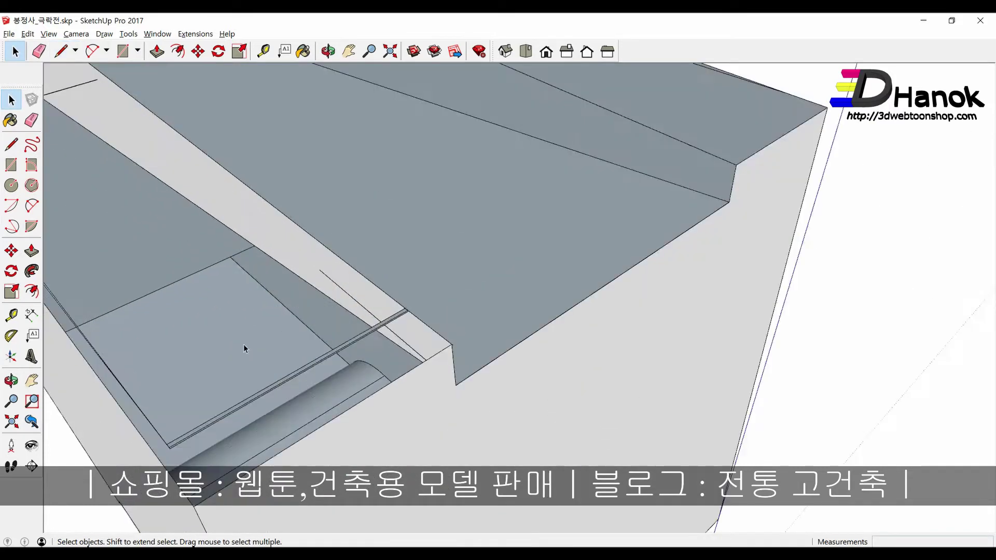
scroll(243, 344, up, 2)
Step: Erase the thin strip line, the long groove edge and the stray cross line
key(e)
scroll(402, 353, down, 1)
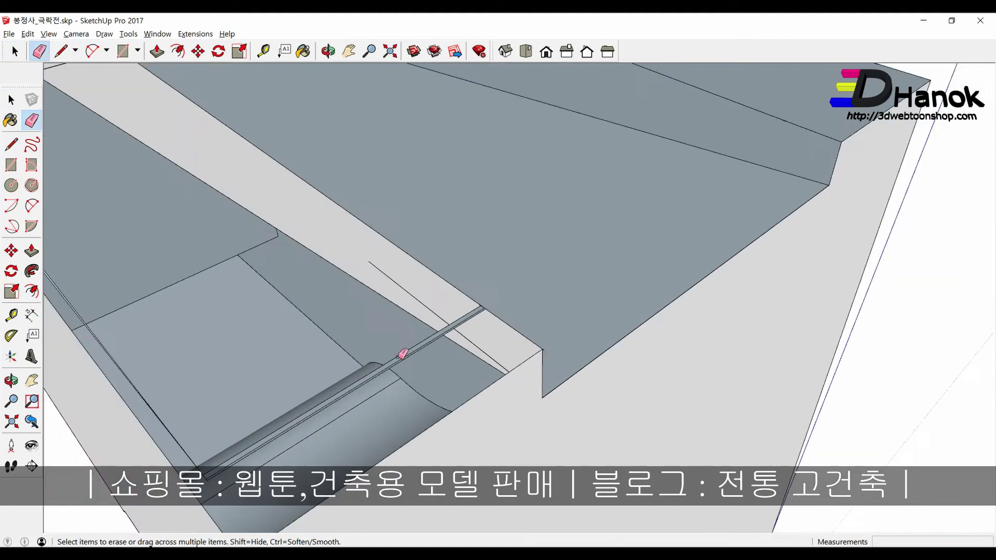
click(464, 343)
click(461, 319)
scroll(459, 314, down, 3)
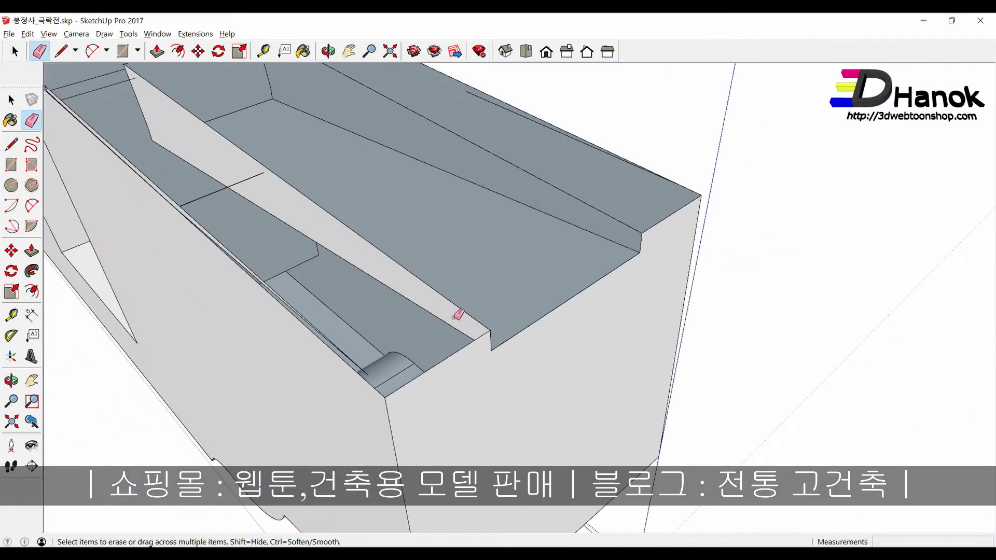
mouse_move(458, 314)
middle_down()
mouse_move(302, 344)
mouse_move(425, 344)
middle_up()
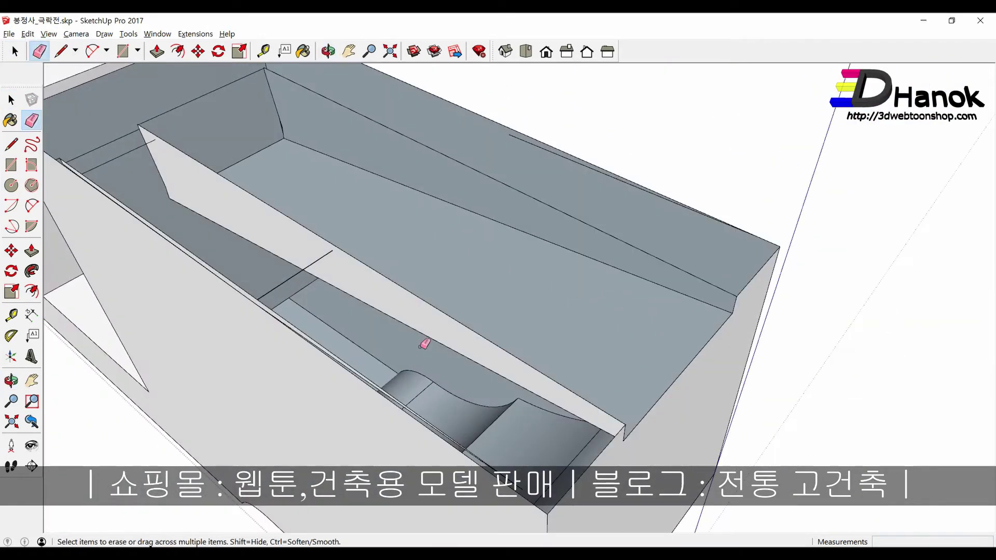
click(288, 280)
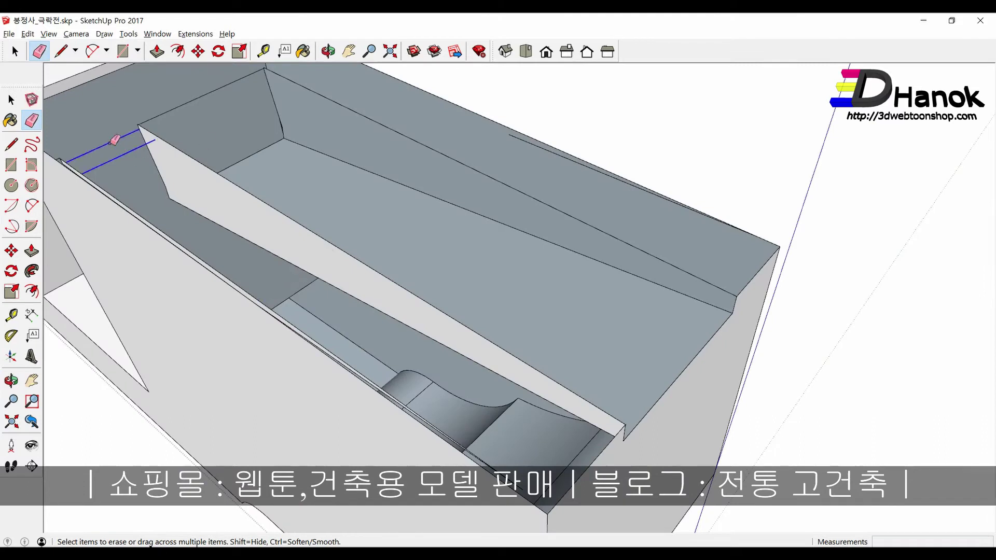
Step: Erase the doubled edges along the dark strip's lower border
mouse_move(115, 140)
middle_down()
mouse_move(218, 164)
mouse_move(107, 169)
middle_up()
scroll(98, 173, up, 3)
click(87, 179)
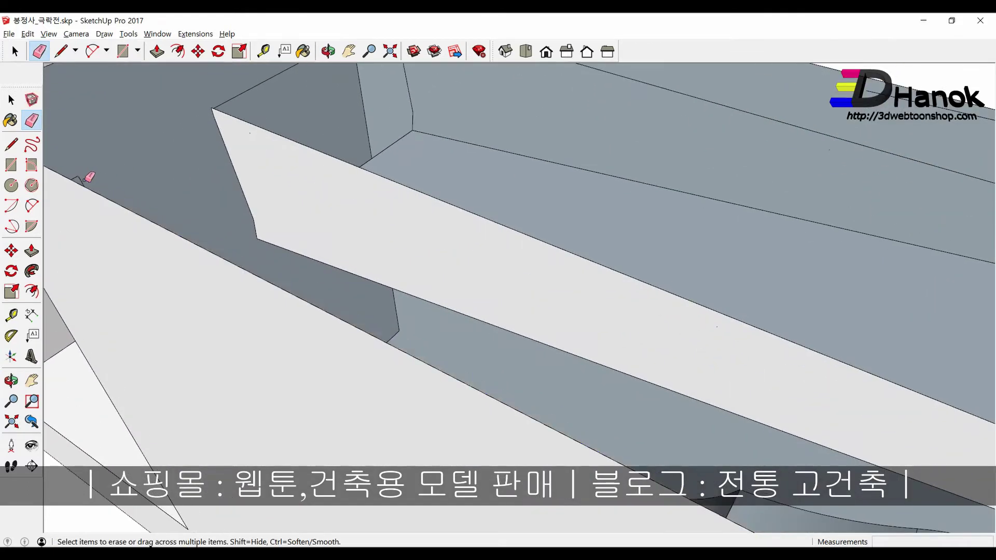
scroll(82, 172, down, 3)
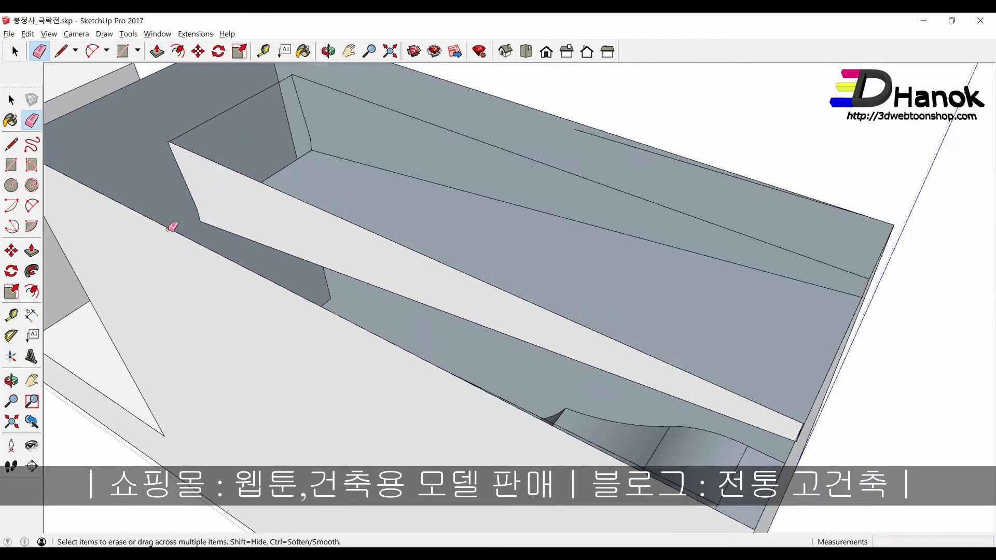
scroll(173, 218, down, 2)
scroll(352, 318, up, 2)
scroll(354, 302, up, 2)
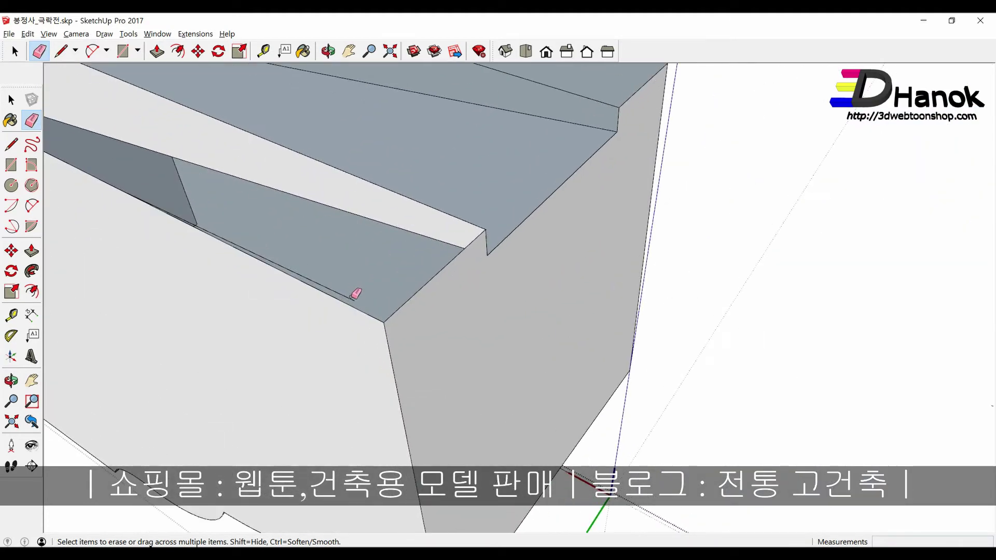
click(353, 296)
scroll(363, 298, down, 2)
scroll(395, 307, down, 1)
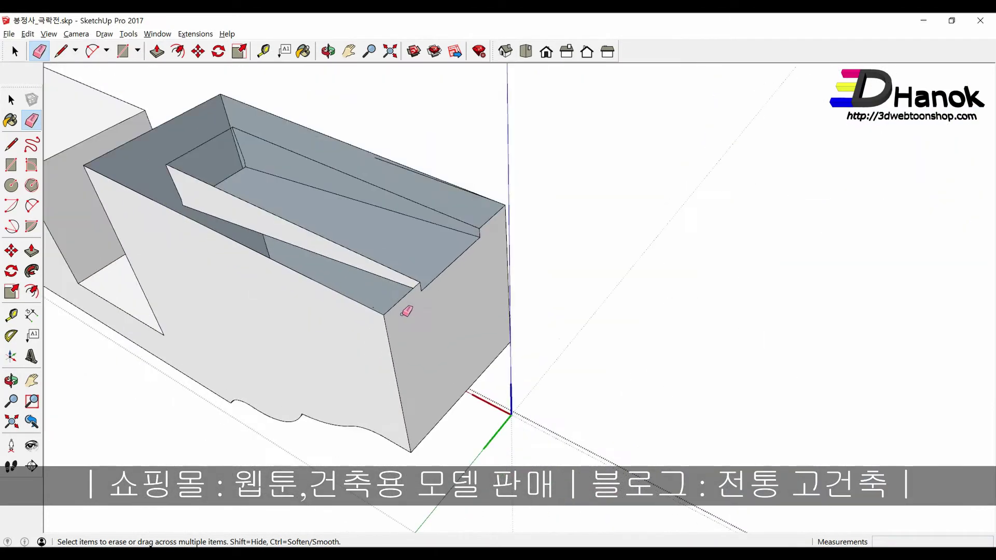
key(m)
scroll(433, 288, up, 1)
scroll(426, 283, up, 1)
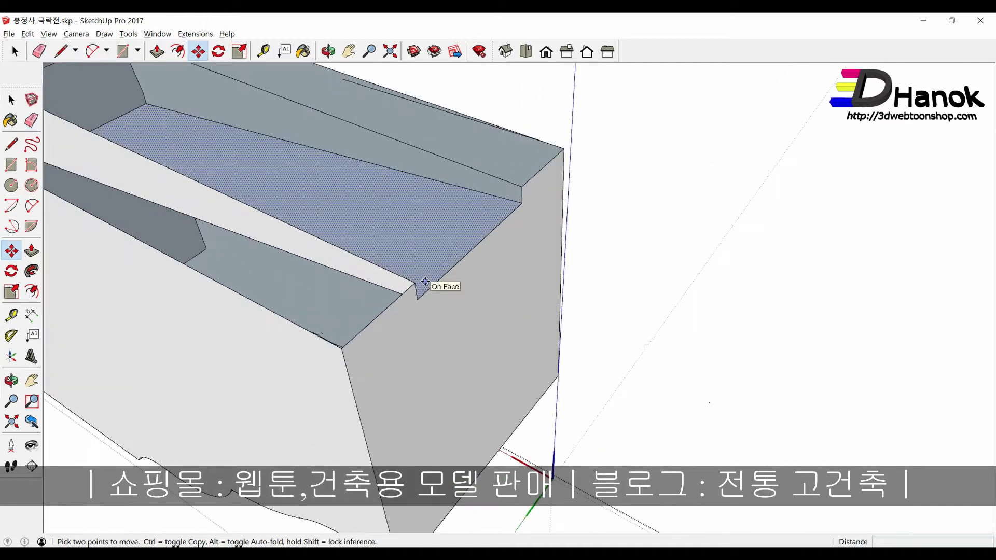
Step: Close the notch corner with a new edge running to the lower corner
key(l)
click(415, 282)
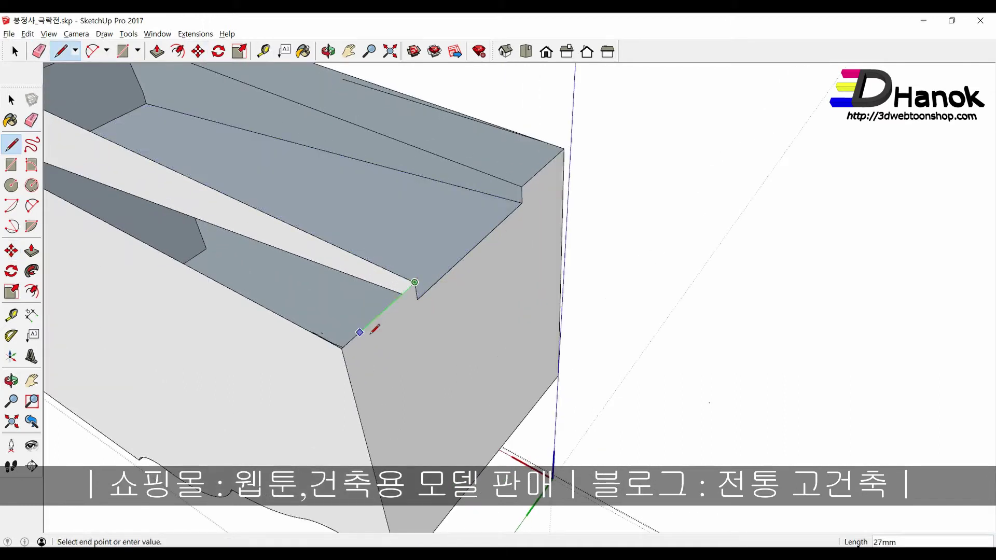
click(342, 348)
key(space)
middle_drag(361, 349, 309, 412)
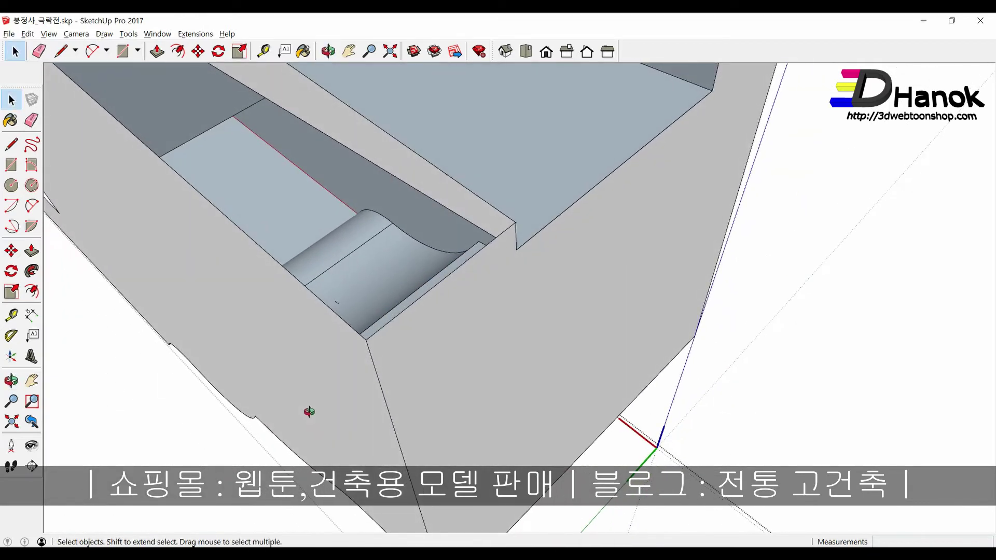
scroll(340, 315, up, 3)
Step: Delete the diagonal edge on the dark face, undo that, and view the whole bracket box
key(e)
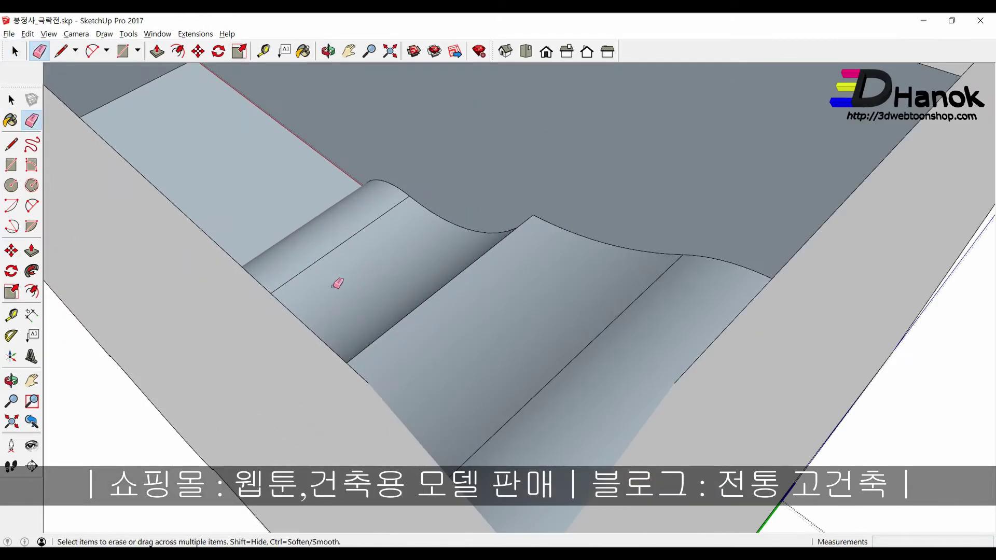
scroll(374, 367, down, 4)
scroll(374, 349, down, 2)
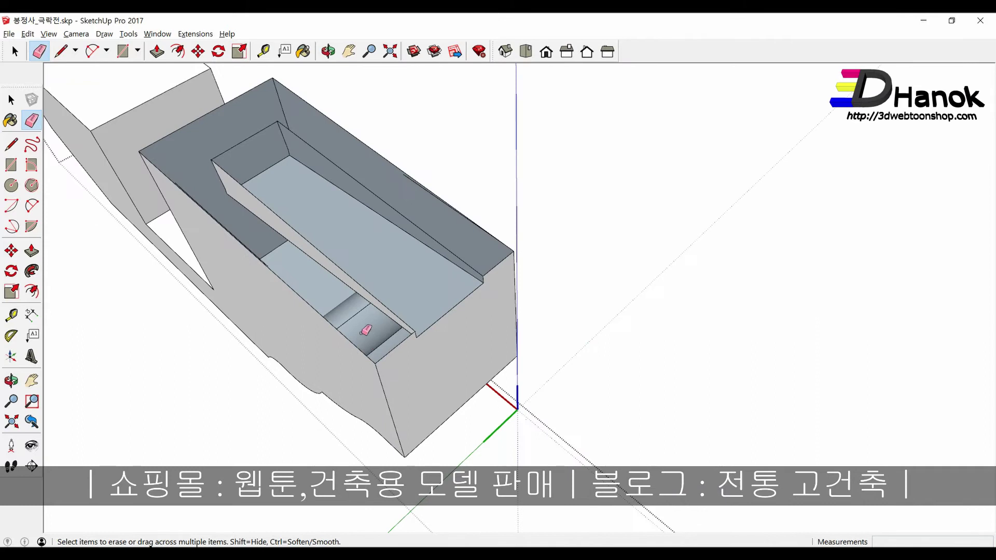
scroll(188, 178, up, 1)
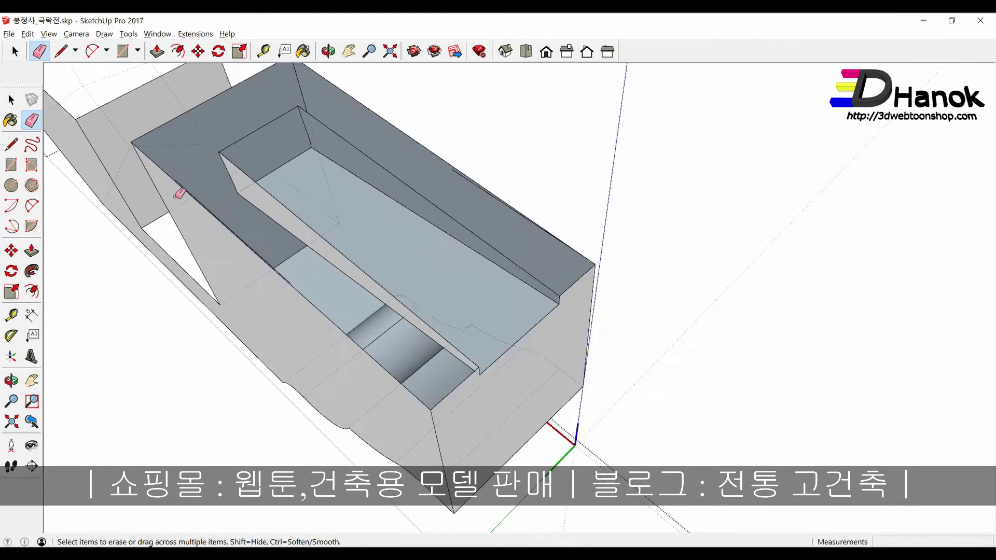
scroll(187, 177, up, 2)
scroll(189, 174, up, 2)
click(190, 172)
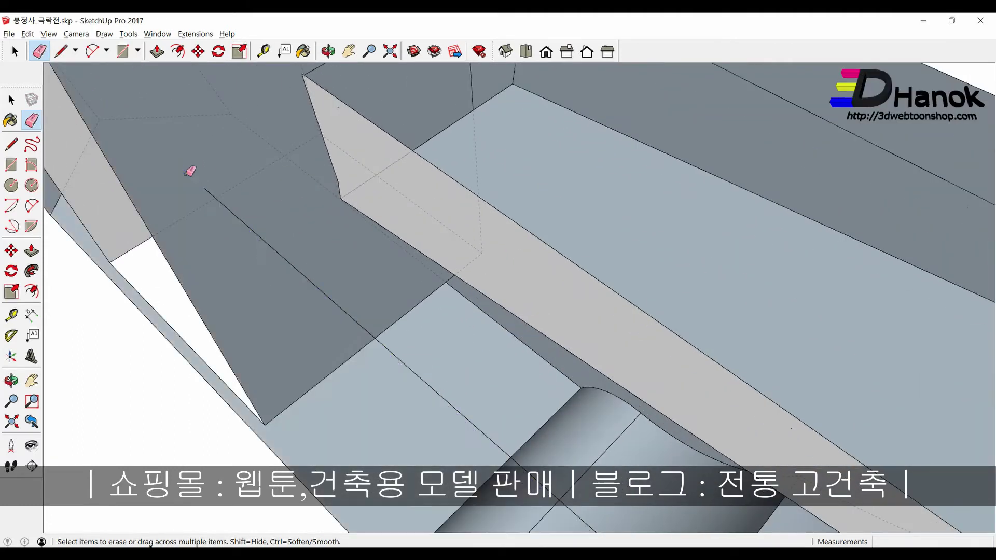
key(ctrl+z)
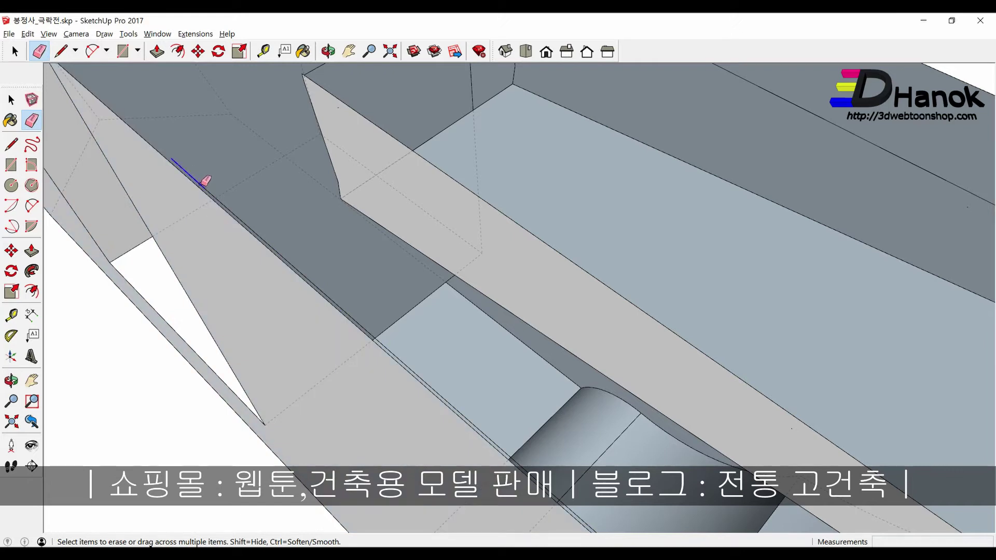
scroll(275, 228, down, 2)
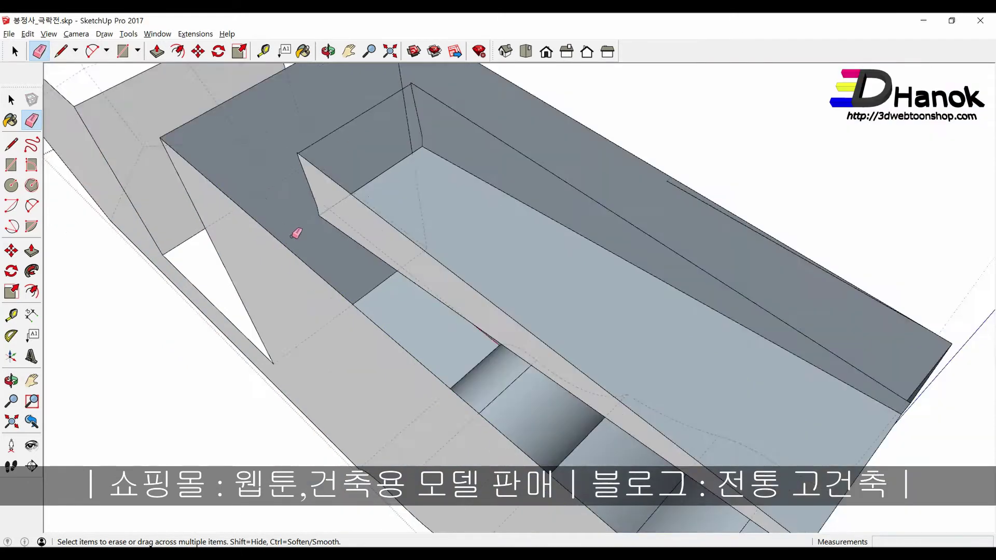
scroll(296, 229, down, 1)
scroll(374, 335, down, 1)
scroll(387, 346, up, 1)
scroll(409, 337, up, 1)
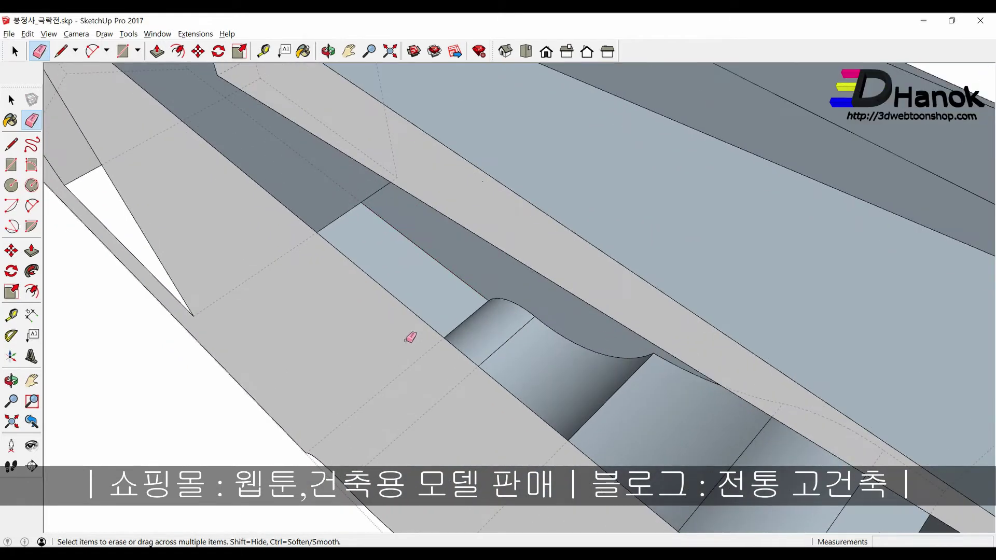
scroll(407, 328, down, 1)
scroll(404, 331, down, 2)
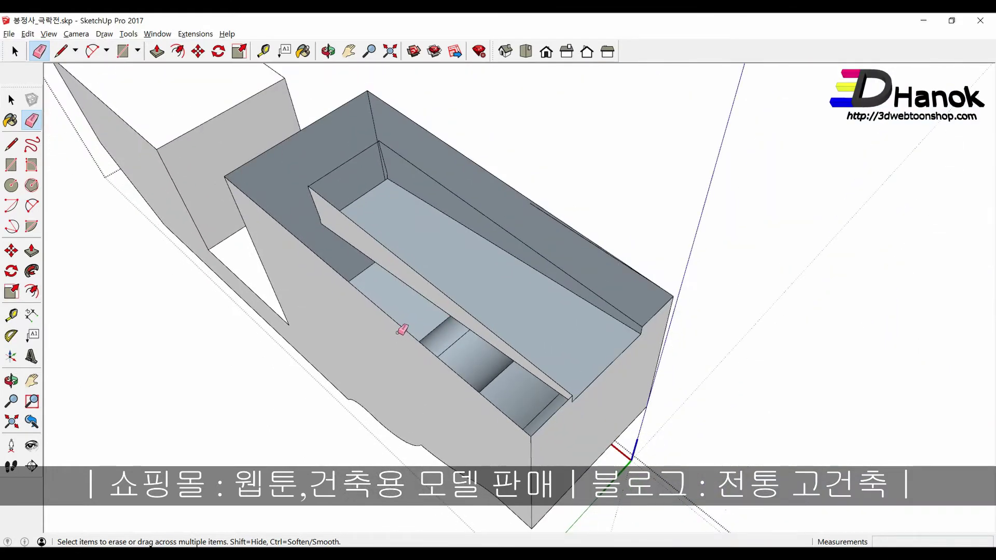
middle_drag(403, 332, 414, 326)
Step: Draw edges from the box's inner corner to the rim corner and on to the tray corner
key(l)
scroll(378, 151, up, 2)
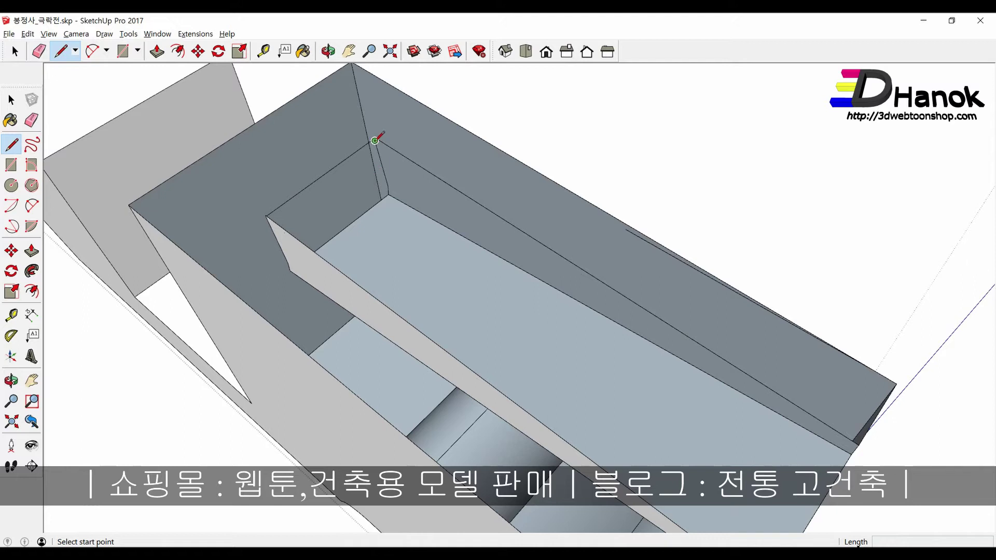
click(375, 140)
scroll(265, 210, up, 1)
scroll(263, 211, up, 2)
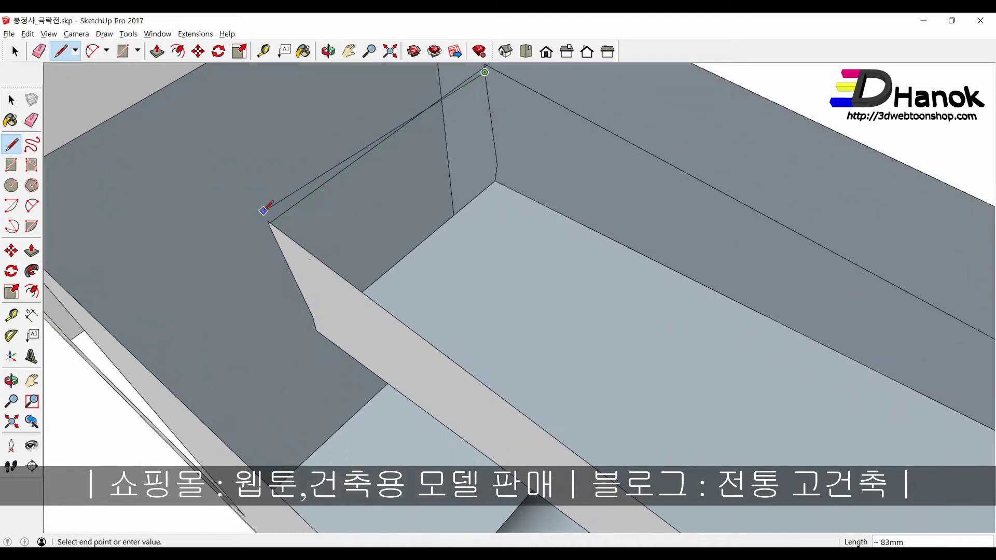
click(265, 210)
scroll(268, 216, up, 3)
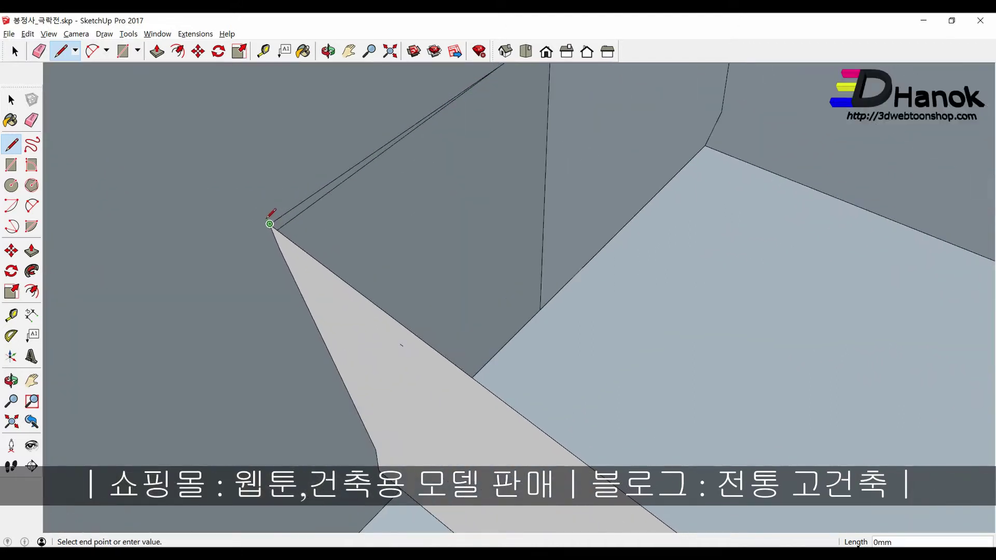
scroll(411, 200, down, 2)
scroll(412, 199, down, 1)
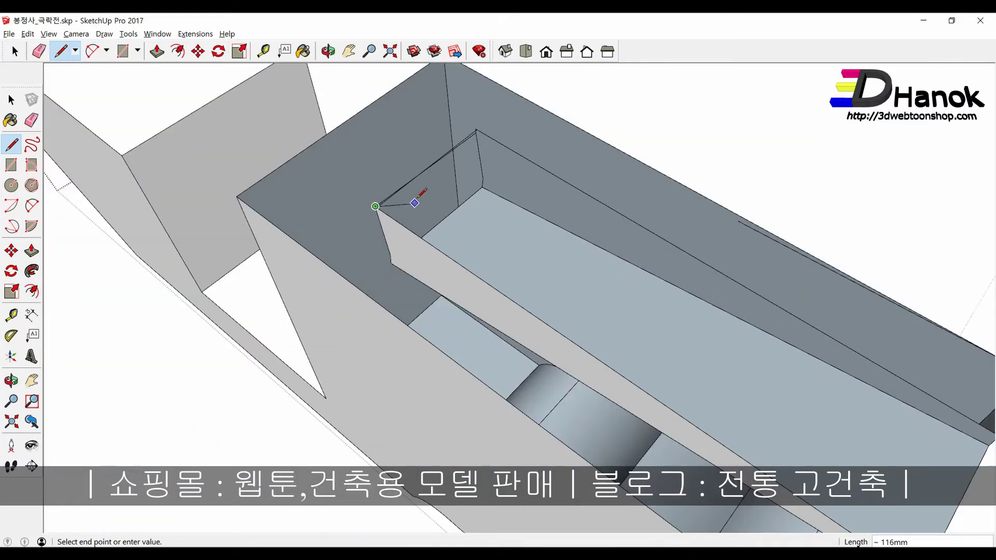
click(314, 253)
scroll(306, 258, down, 1)
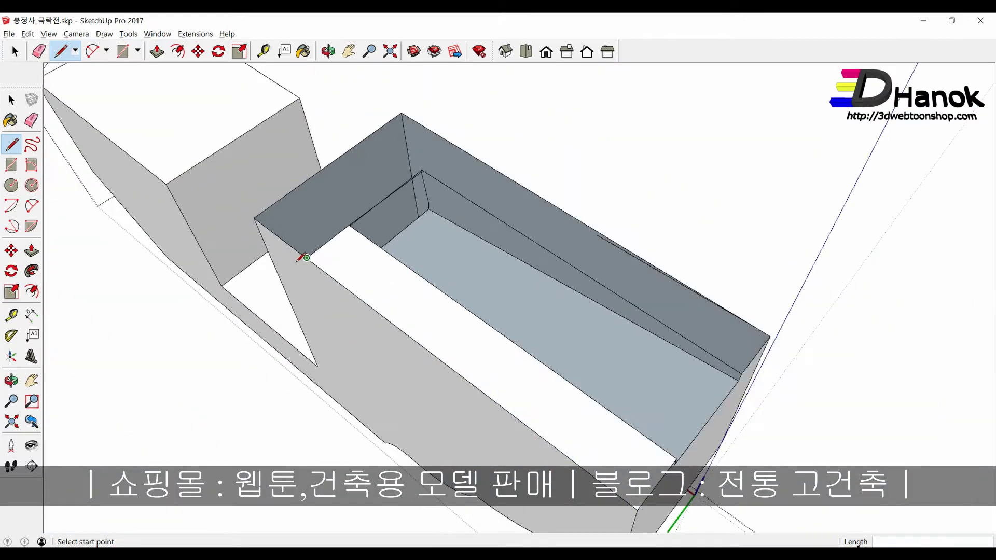
Step: Split the top face and close it with edges to the face corner, top corner and top edge
click(423, 169)
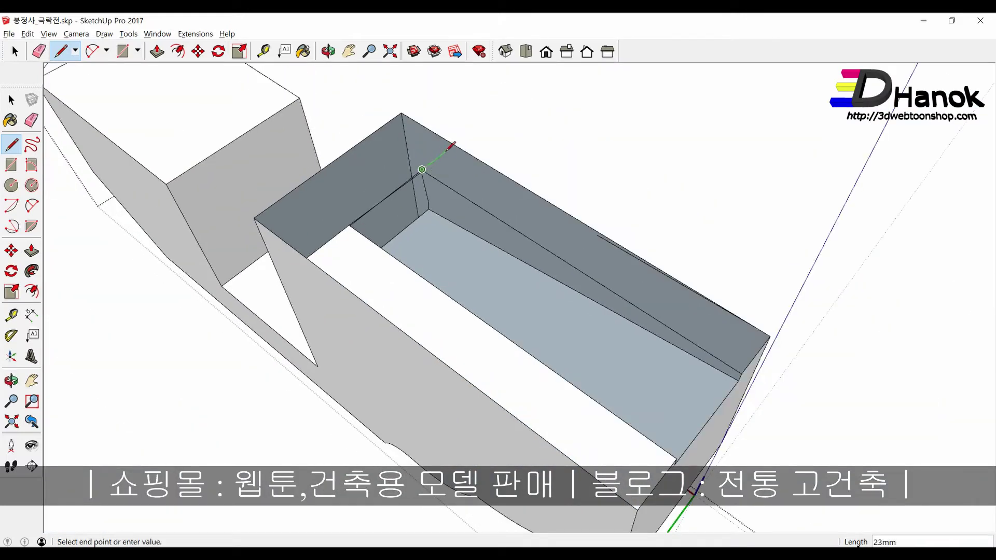
click(453, 145)
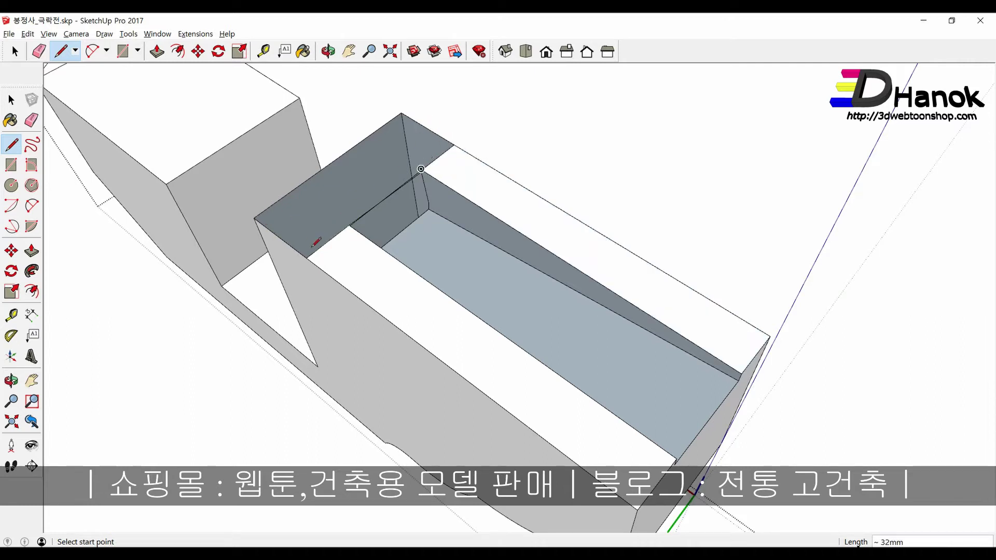
click(306, 258)
click(254, 218)
click(401, 112)
click(455, 145)
mouse_move(438, 156)
middle_down()
mouse_move(211, 91)
mouse_move(409, 211)
middle_up()
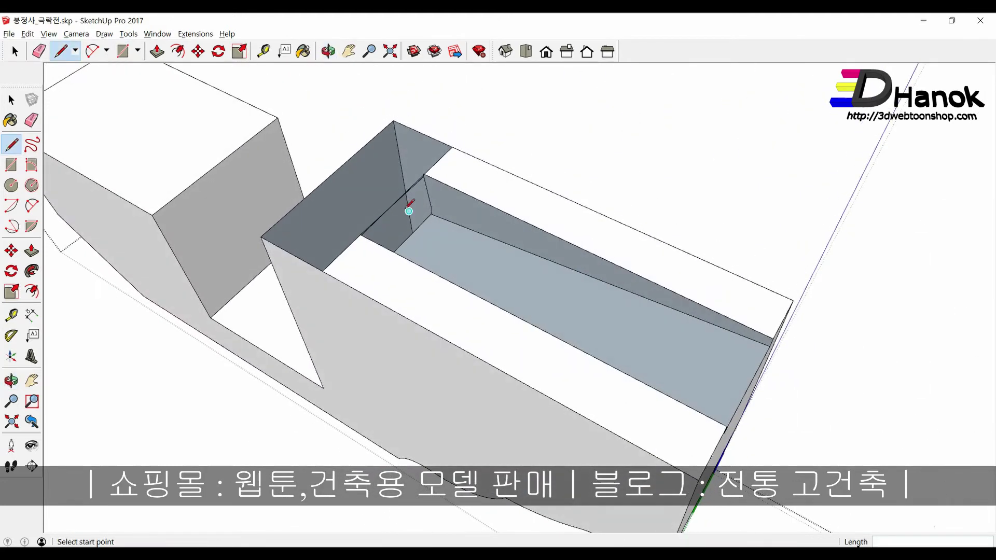
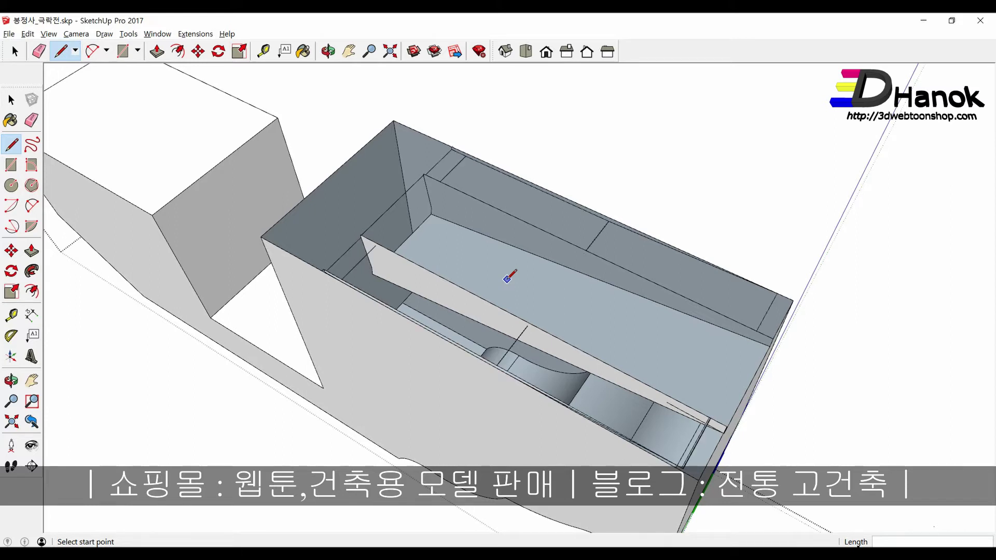
Step: Erase the stray diagonal edge from the trough's sloped inner wall
mouse_move(510, 276)
middle_down()
mouse_move(468, 415)
mouse_move(501, 419)
middle_up()
key(space)
scroll(467, 415, up, 5)
scroll(462, 410, up, 5)
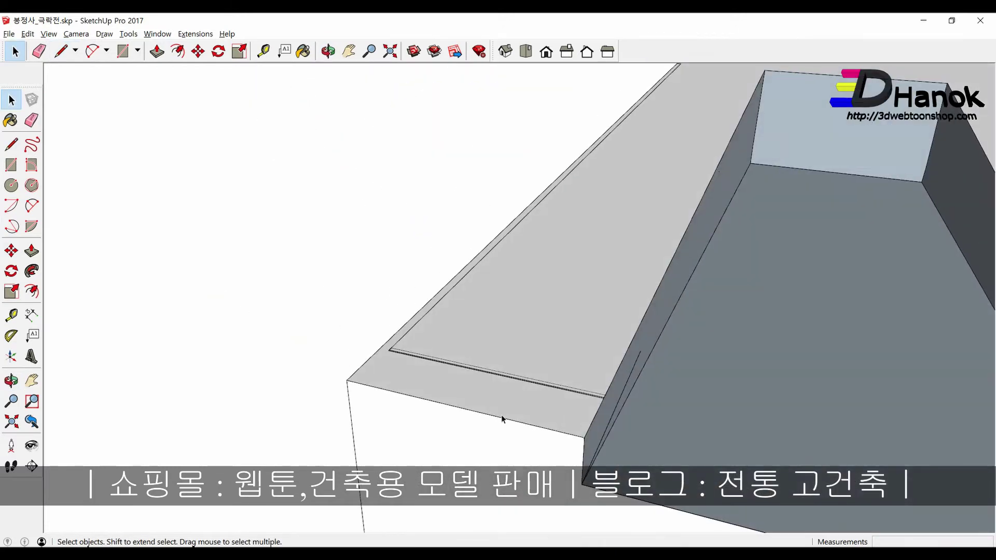
middle_drag(525, 344, 435, 350)
click(436, 351)
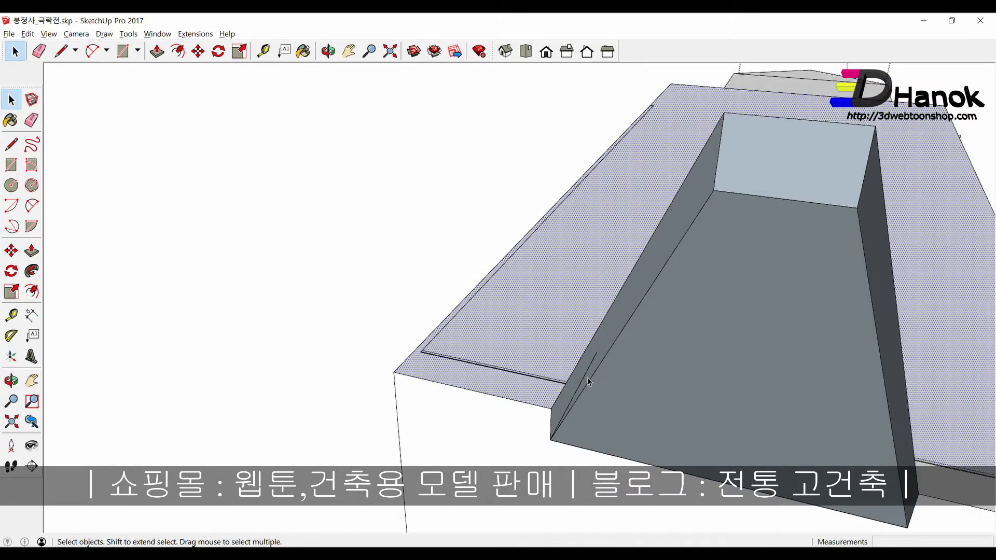
middle_drag(587, 382, 550, 384)
scroll(550, 384, up, 3)
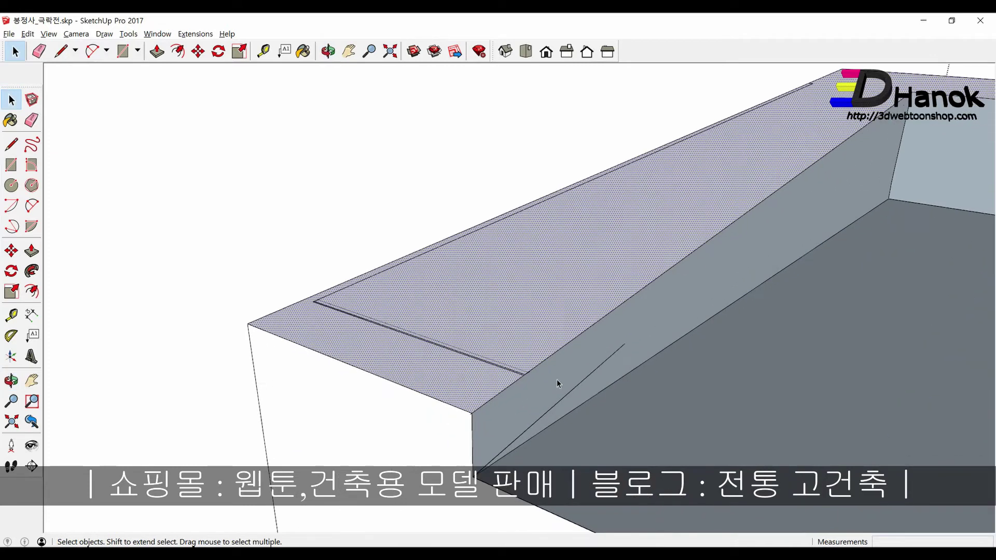
key(e)
click(595, 368)
Step: Inspect the cleaned trough from several angles and select the box's top faces
middle_drag(548, 387, 492, 347)
scroll(670, 439, up, 2)
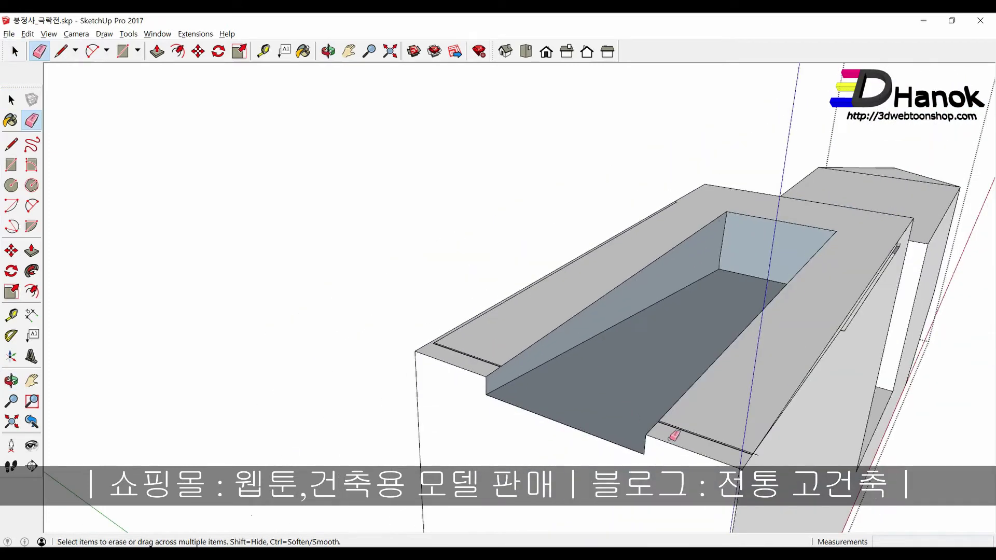
scroll(762, 454, up, 2)
scroll(761, 453, up, 2)
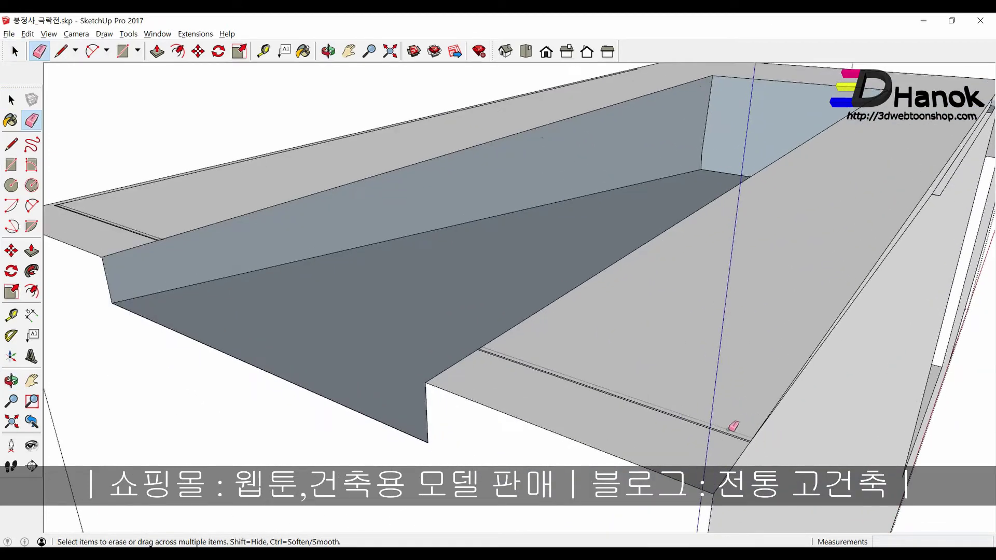
scroll(733, 426, up, 3)
scroll(732, 428, down, 1)
mouse_move(731, 429)
middle_down()
mouse_move(563, 429)
mouse_move(555, 338)
mouse_move(584, 414)
mouse_move(795, 518)
middle_up()
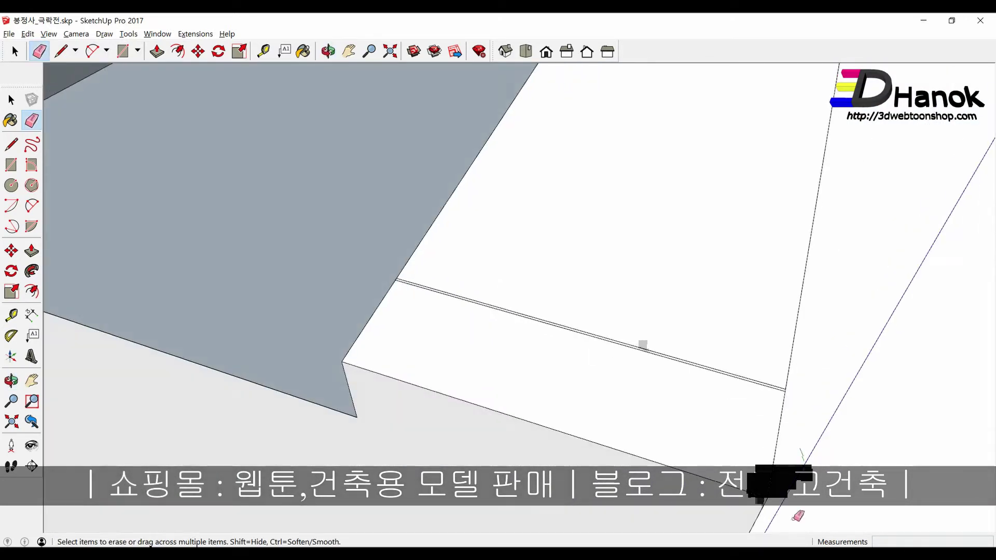
scroll(706, 359, down, 3)
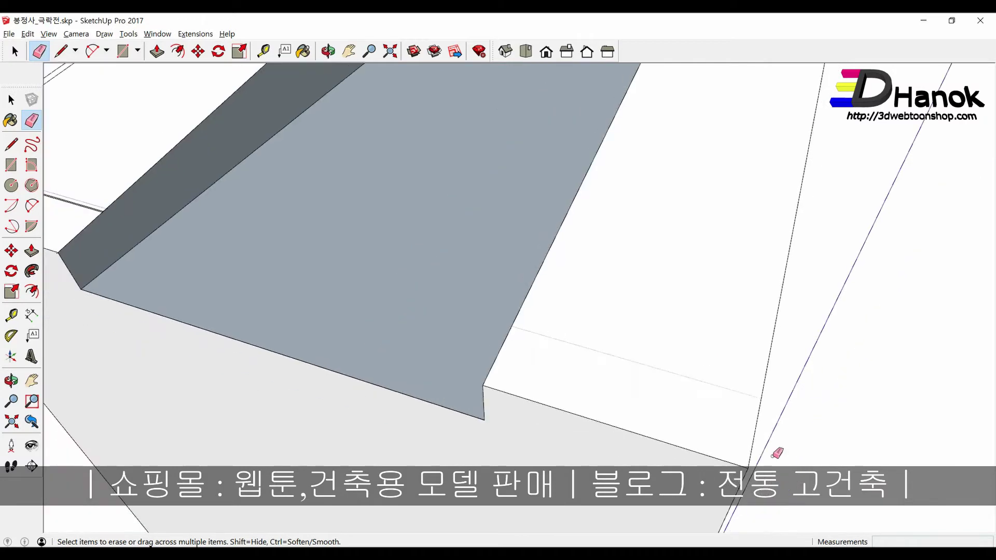
scroll(712, 425, down, 3)
key(space)
click(688, 382)
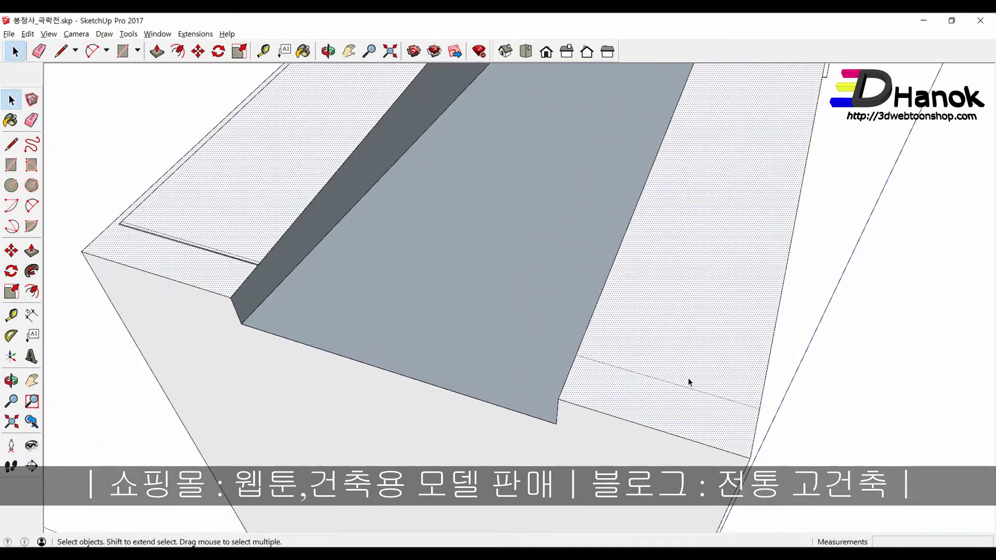
scroll(688, 378, down, 3)
scroll(687, 377, down, 3)
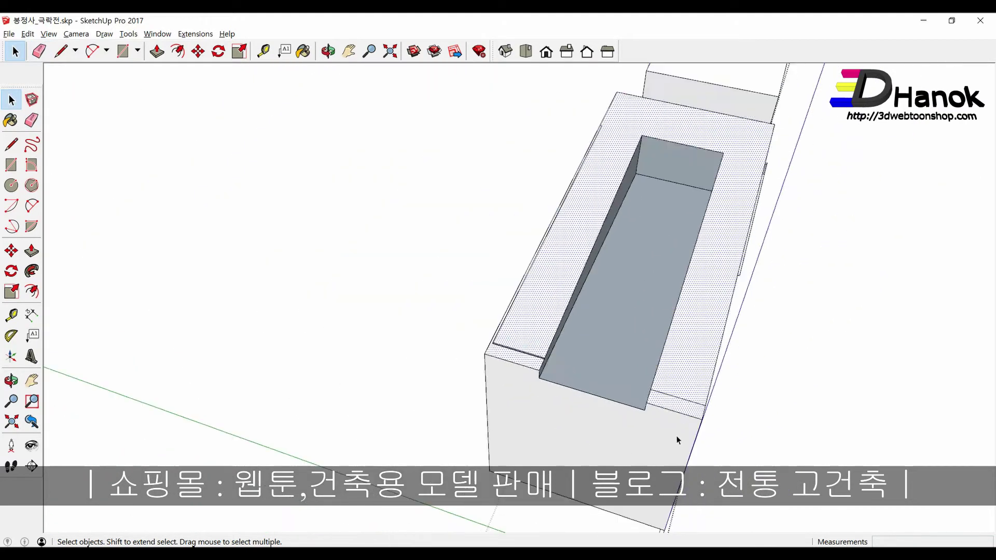
scroll(648, 384, down, 2)
scroll(607, 393, up, 3)
scroll(523, 378, down, 3)
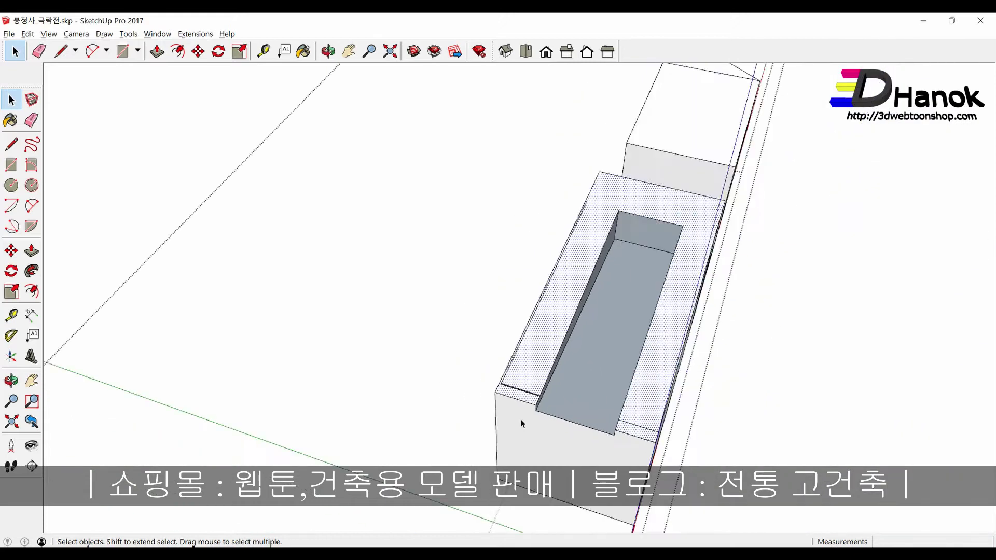
mouse_move(519, 418)
middle_down()
mouse_move(660, 433)
mouse_move(602, 415)
middle_up()
scroll(600, 413, down, 3)
Step: Delete the beams crossing and sitting above the notched block
scroll(600, 414, up, 8)
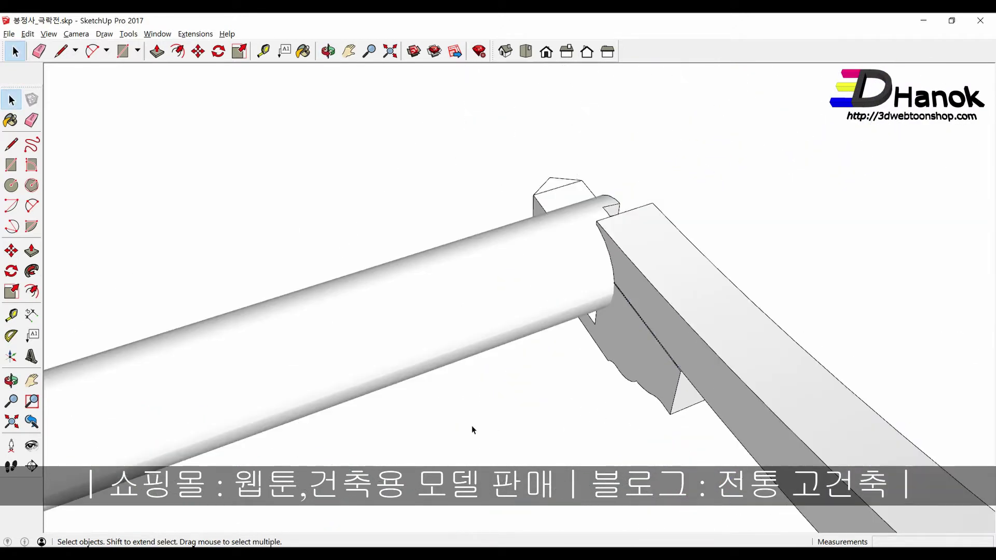
click(461, 332)
key(Delete)
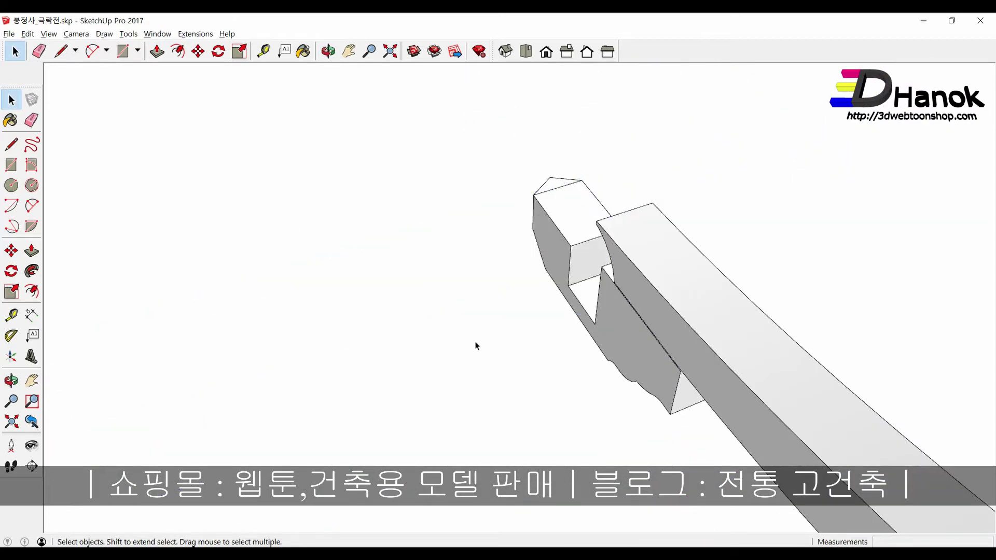
middle_drag(473, 343, 769, 282)
key(ctrl+z)
scroll(727, 210, up, 2)
scroll(712, 233, up, 1)
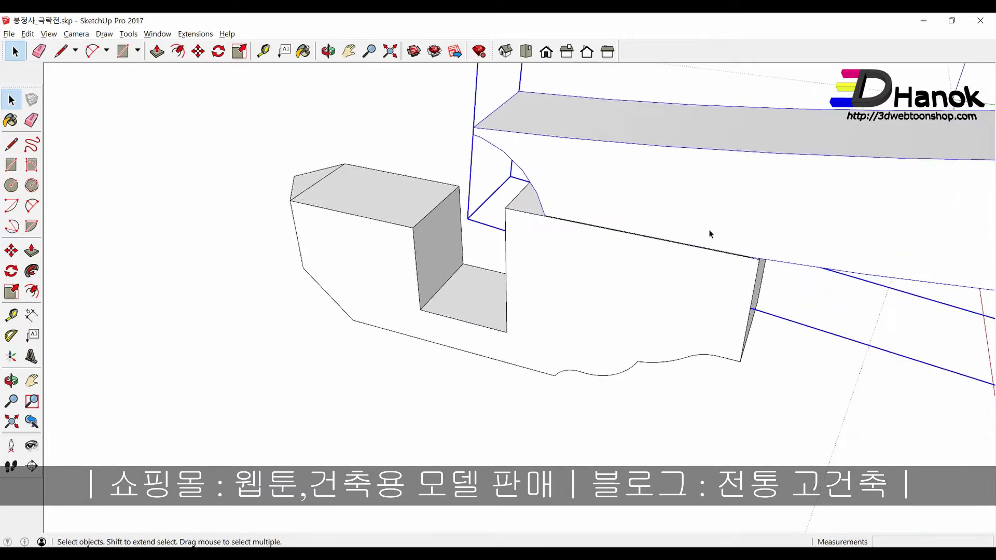
mouse_move(712, 234)
middle_down()
mouse_move(474, 309)
mouse_move(502, 310)
middle_up()
key(Delete)
scroll(519, 298, up, 2)
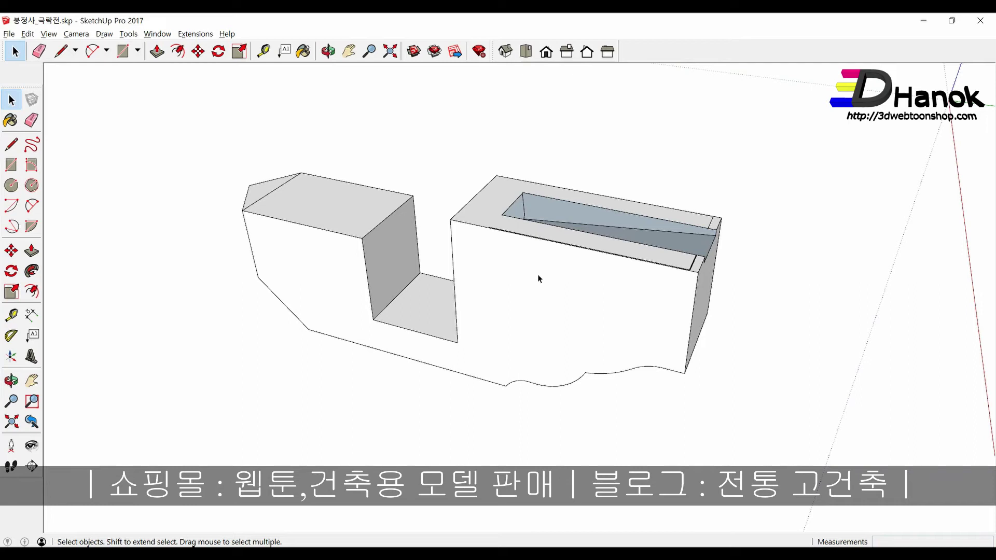
scroll(483, 240, down, 3)
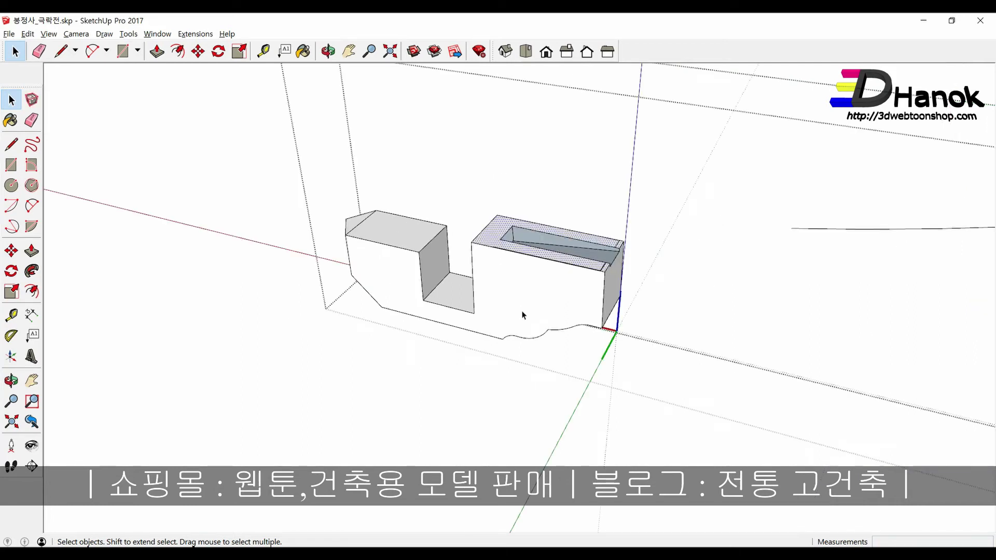
Step: Select the whole notched block and intersect its faces with the model
click(522, 315)
middle_drag(526, 301, 555, 347)
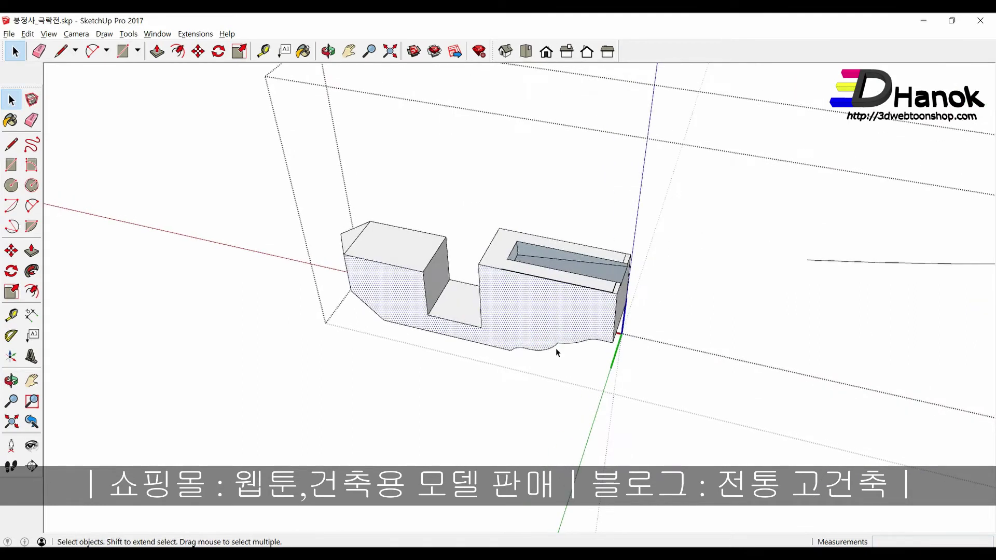
triple_click(530, 294)
scroll(550, 291, up, 3)
scroll(555, 290, up, 2)
right_click(556, 291)
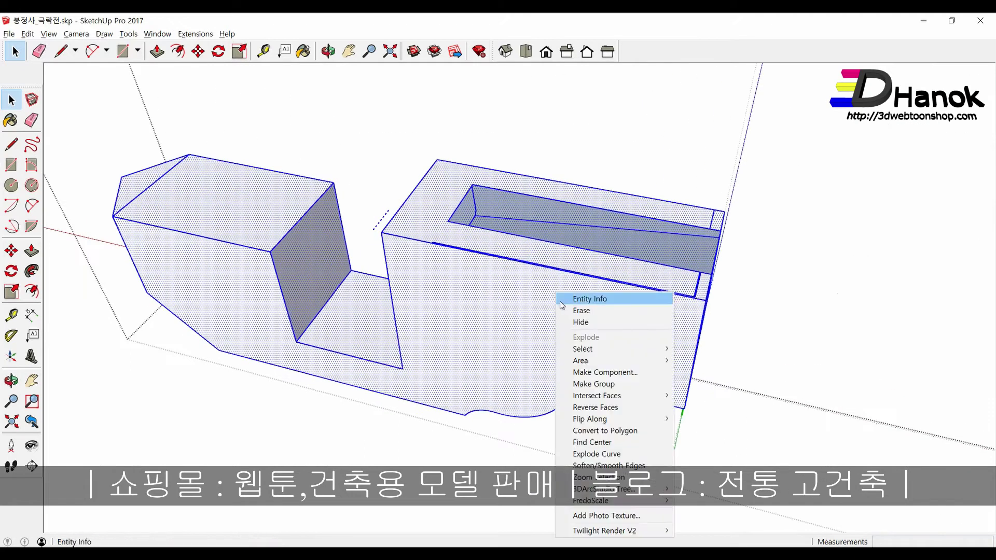
click(698, 396)
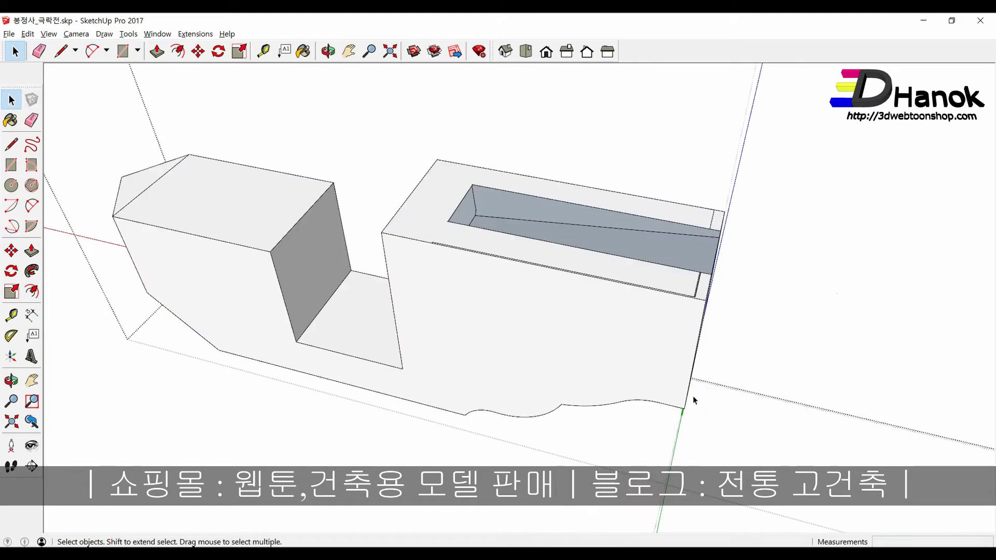
Step: Erase the duplicate edge along the block's top face
scroll(699, 298, up, 2)
scroll(699, 291, up, 2)
scroll(699, 288, up, 2)
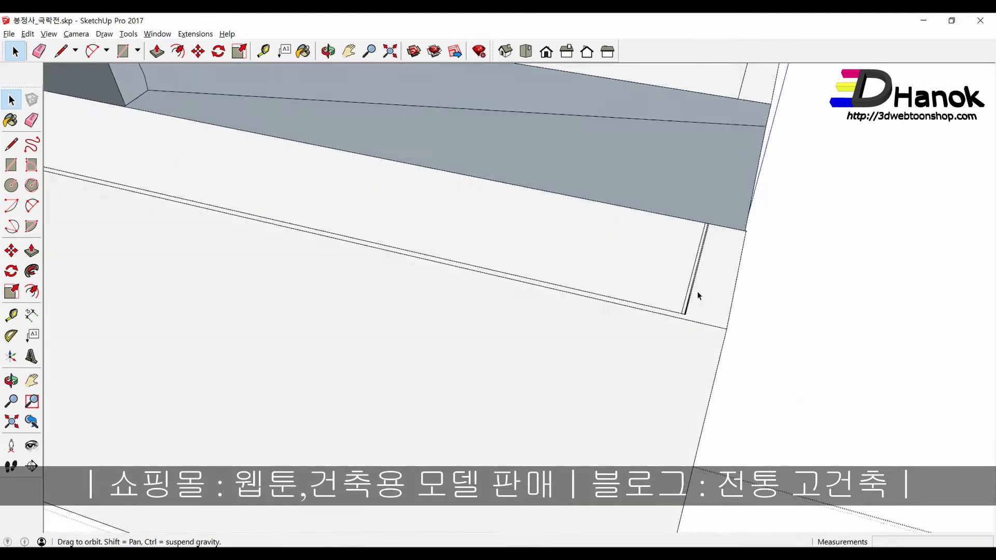
scroll(695, 299, up, 2)
key(e)
click(679, 316)
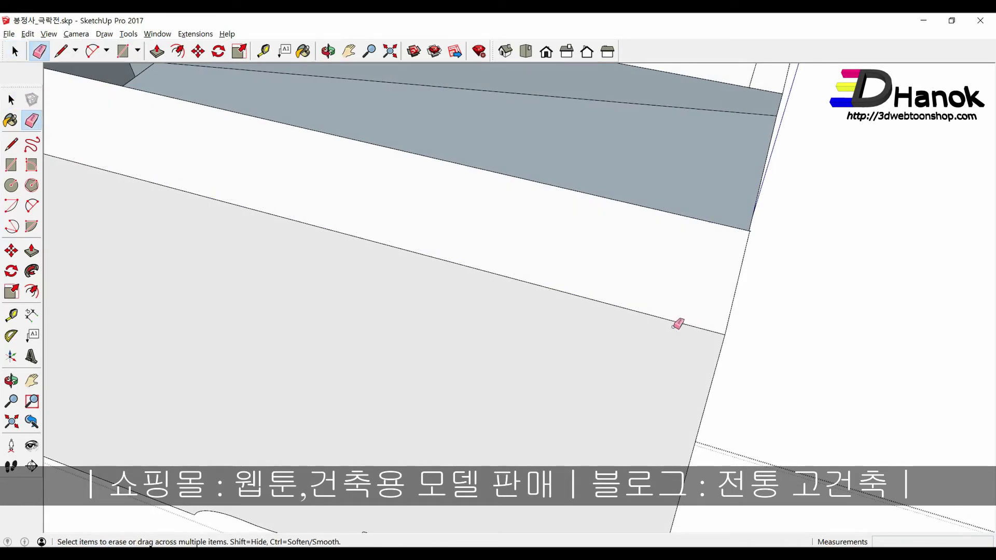
scroll(676, 327, down, 3)
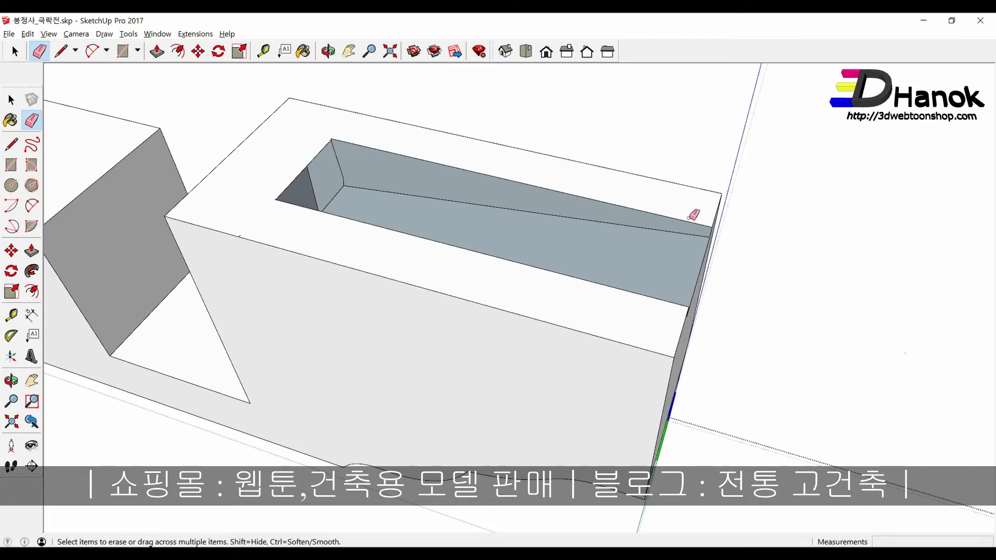
scroll(694, 215, down, 3)
Step: Orbit and zoom around the notched block to inspect its trough
mouse_move(652, 284)
middle_down()
mouse_move(260, 144)
mouse_move(413, 225)
mouse_move(396, 236)
middle_up()
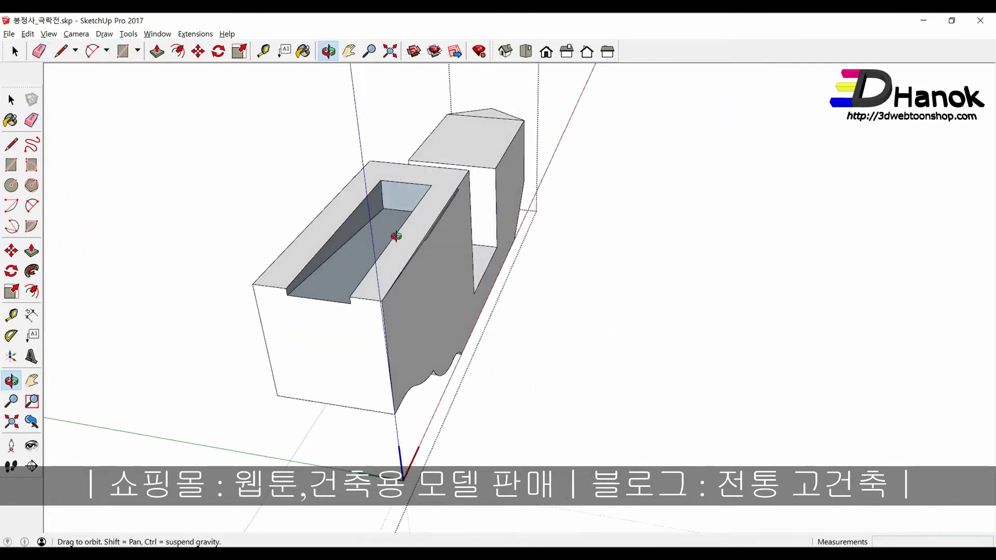
scroll(445, 218, up, 2)
scroll(458, 204, up, 3)
scroll(501, 131, up, 2)
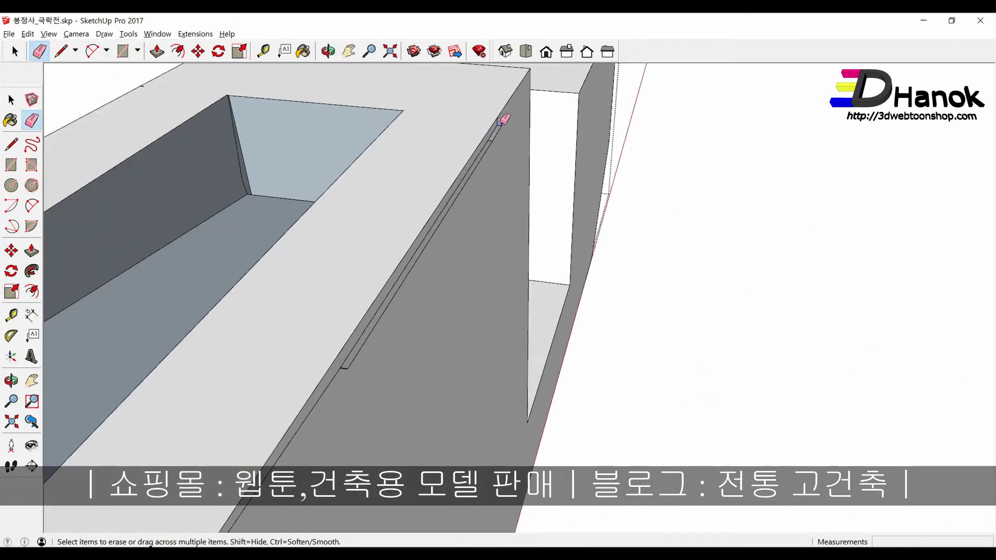
scroll(497, 132, up, 2)
scroll(497, 127, up, 2)
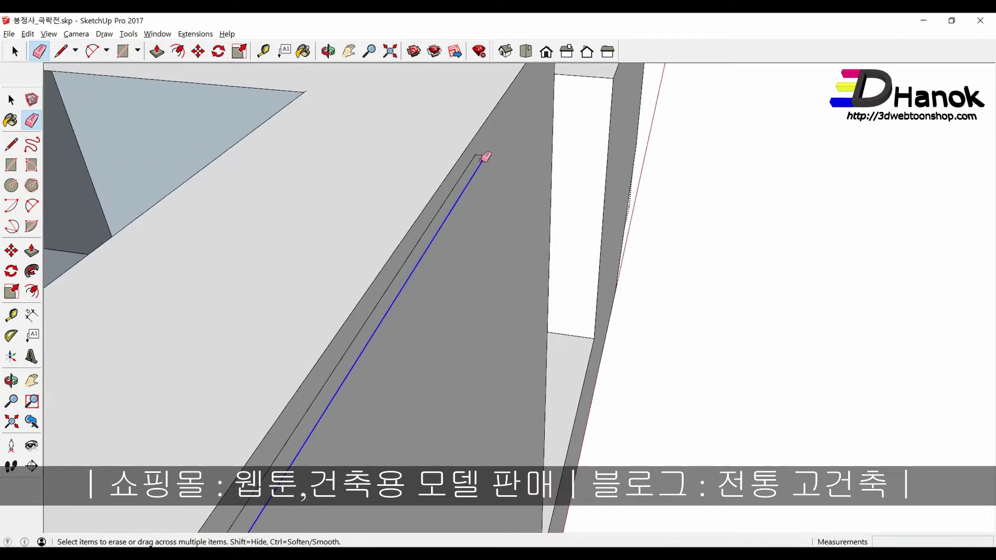
scroll(495, 157, down, 3)
scroll(499, 182, down, 1)
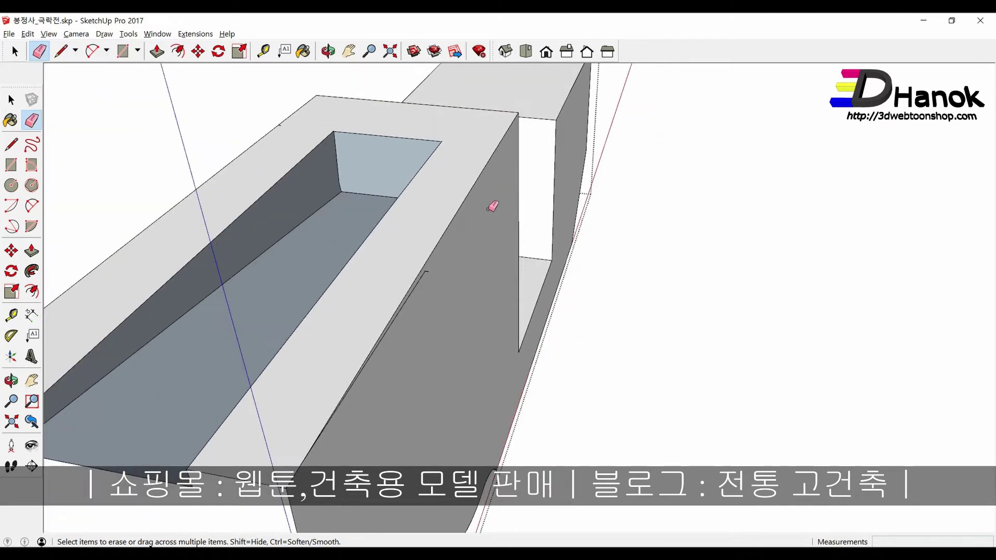
scroll(467, 233, up, 3)
scroll(430, 249, up, 2)
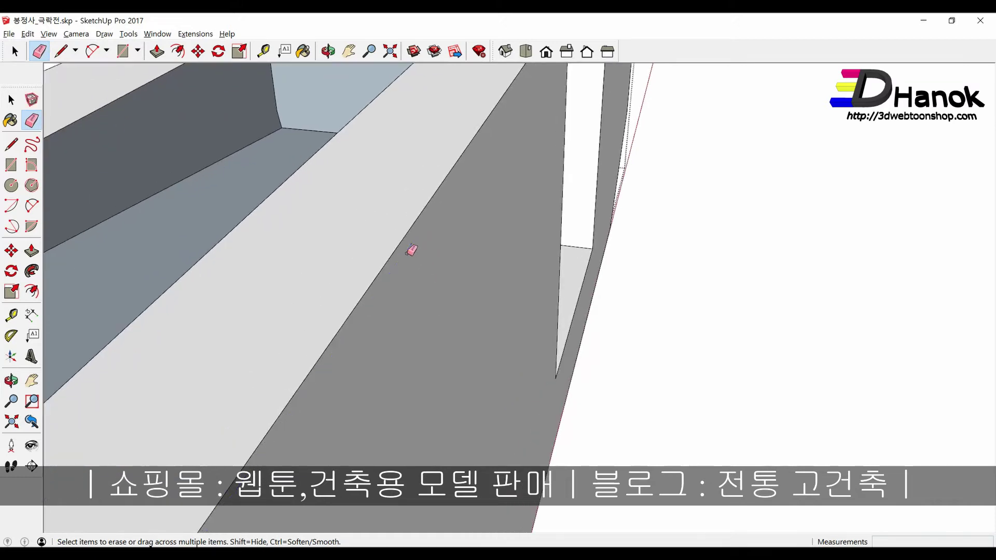
scroll(478, 227, down, 3)
scroll(474, 244, down, 2)
scroll(434, 338, down, 1)
mouse_move(434, 338)
middle_down()
mouse_move(518, 348)
mouse_move(660, 326)
middle_up()
mouse_move(469, 402)
middle_down()
mouse_move(442, 315)
mouse_move(413, 329)
middle_up()
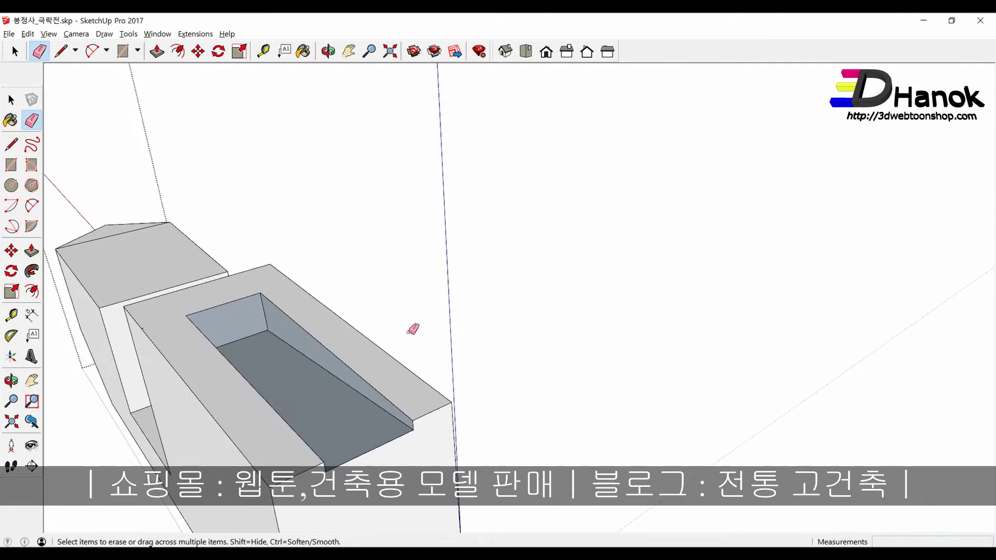
scroll(374, 352, down, 2)
Step: Reverse the orientation of the recess floor faces
key(space)
click(287, 403)
mouse_move(287, 403)
middle_down()
mouse_move(256, 349)
mouse_move(310, 235)
middle_up()
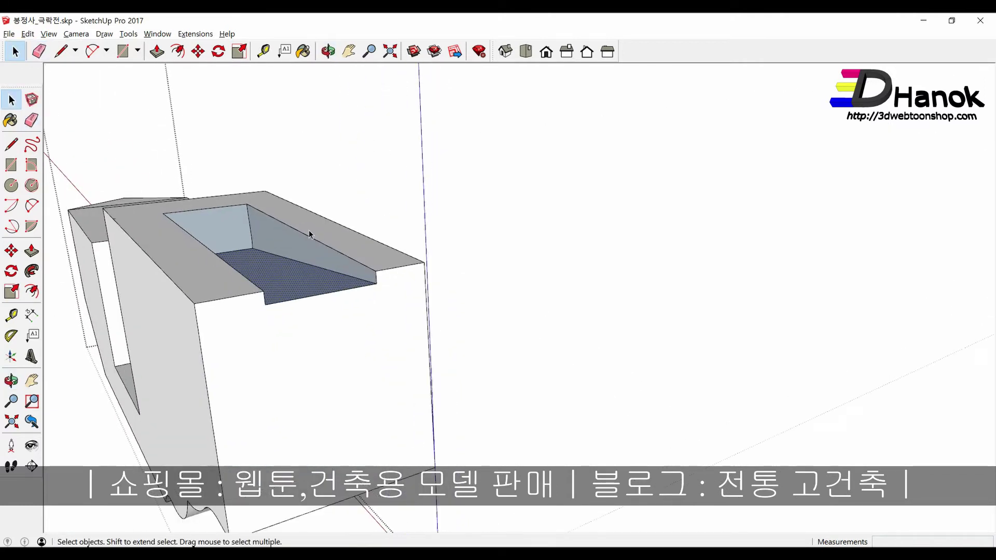
scroll(309, 235, up, 3)
scroll(394, 270, down, 3)
mouse_move(415, 383)
middle_down()
mouse_move(256, 403)
mouse_move(331, 284)
middle_up()
right_click(371, 297)
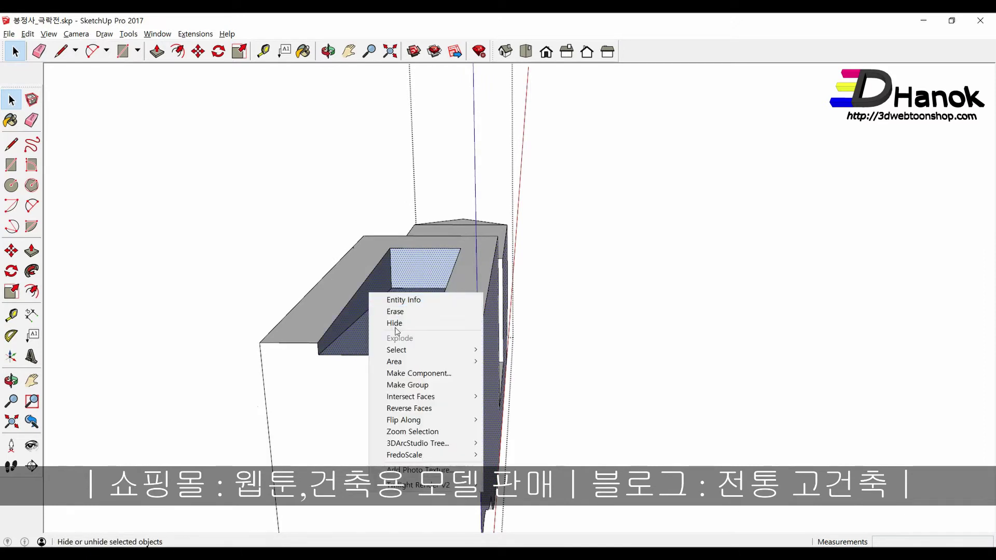
click(410, 408)
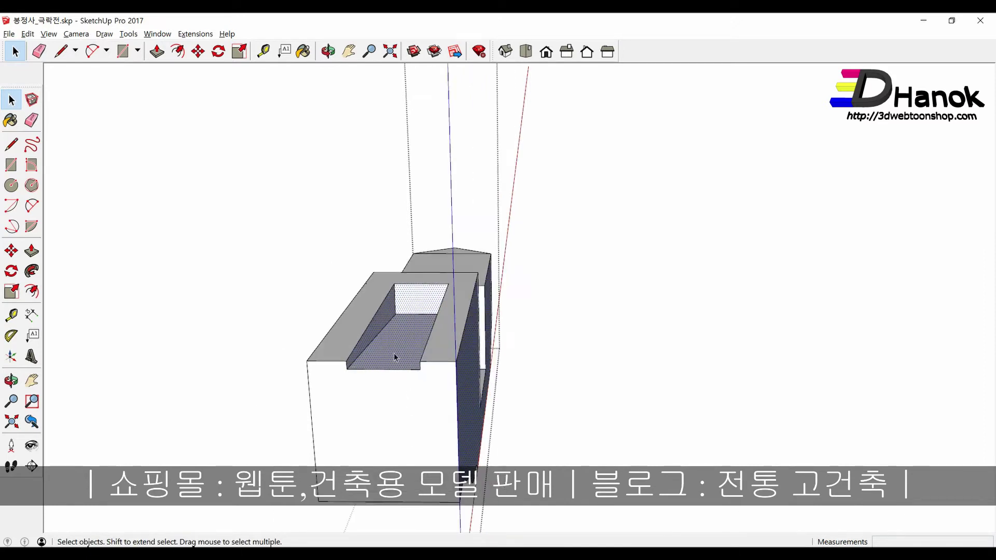
Step: Zoom out to see the finished block beside the roof frame
middle_drag(394, 357, 618, 418)
scroll(502, 421, down, 2)
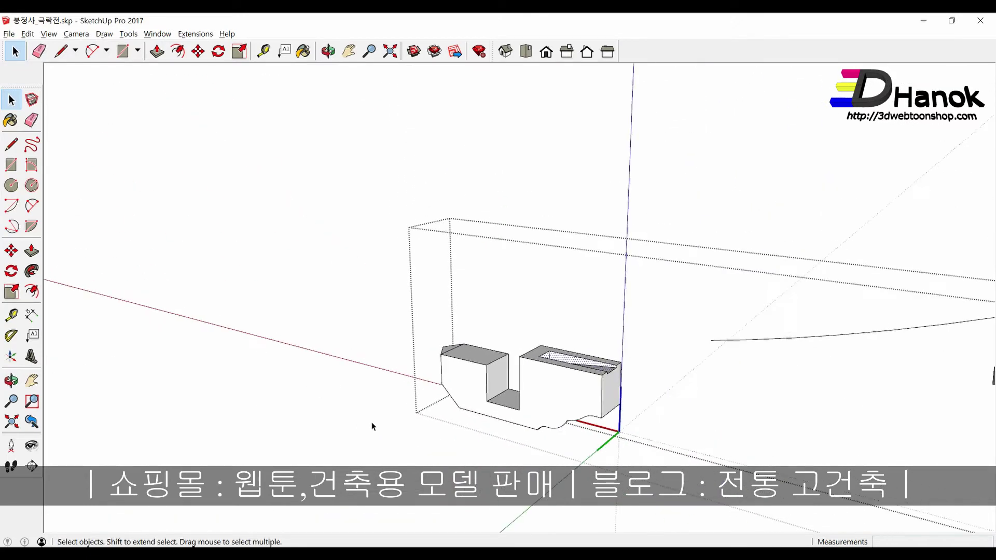
scroll(308, 406, down, 2)
scroll(285, 321, down, 2)
scroll(285, 326, down, 1)
Step: Enter the brace block, then orbit out to look up at the roof frame
middle_drag(286, 325, 450, 393)
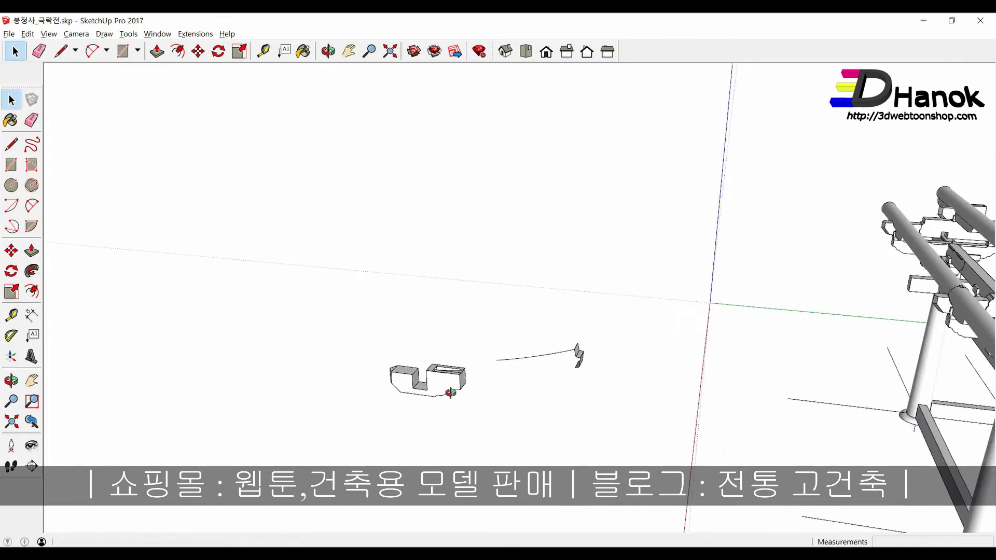
double_click(451, 392)
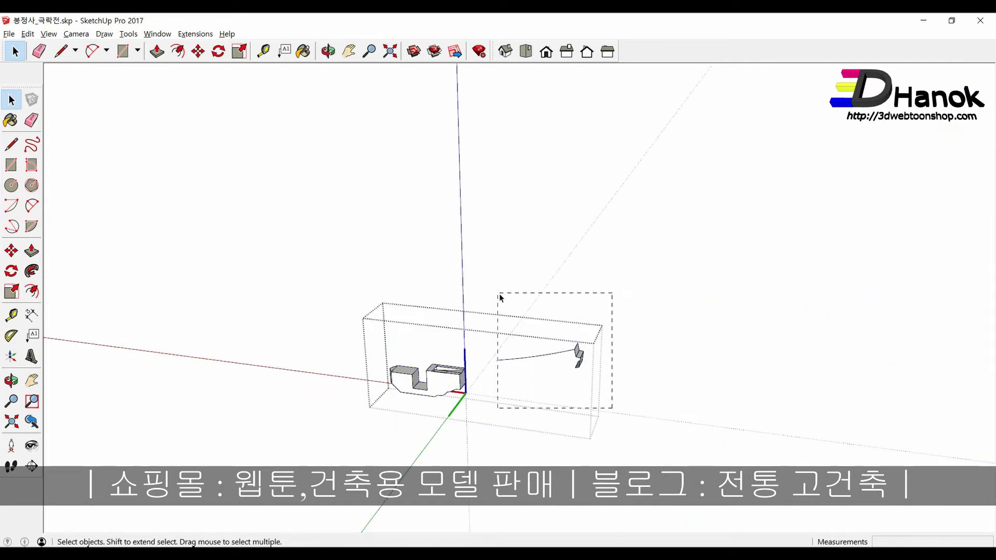
scroll(223, 470, down, 2)
scroll(223, 470, down, 2)
scroll(295, 351, down, 1)
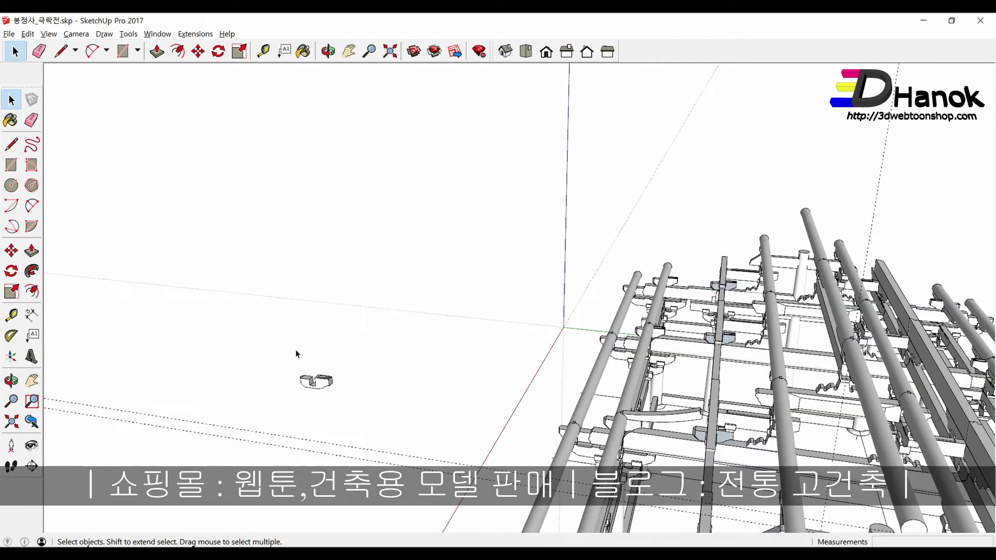
middle_drag(296, 352, 655, 442)
scroll(655, 442, up, 2)
scroll(649, 434, up, 2)
scroll(643, 425, up, 2)
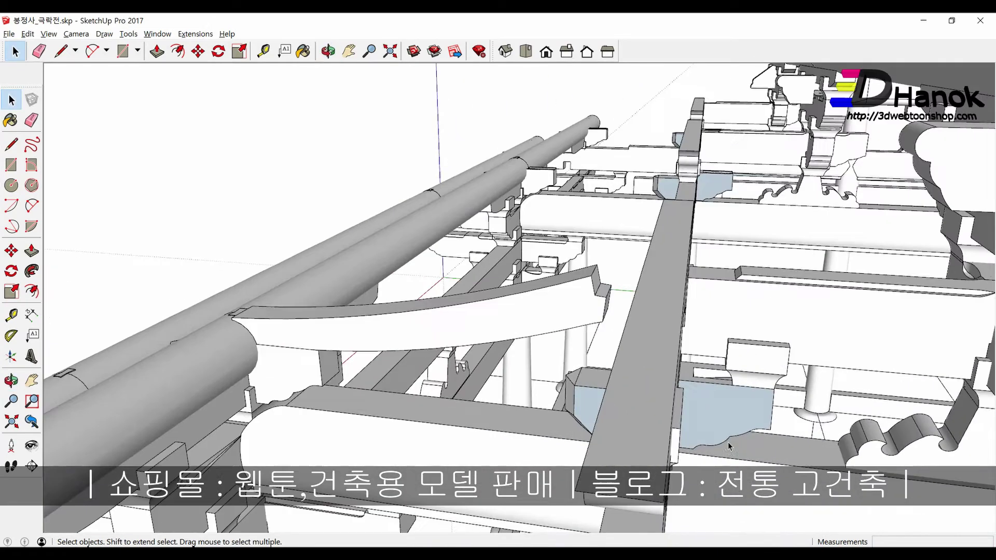
scroll(637, 419, up, 2)
scroll(637, 419, down, 2)
Step: Orbit and zoom beneath the roof framing to locate the brace copy
mouse_move(622, 399)
middle_down()
mouse_move(837, 462)
mouse_move(826, 449)
middle_up()
scroll(827, 448, down, 2)
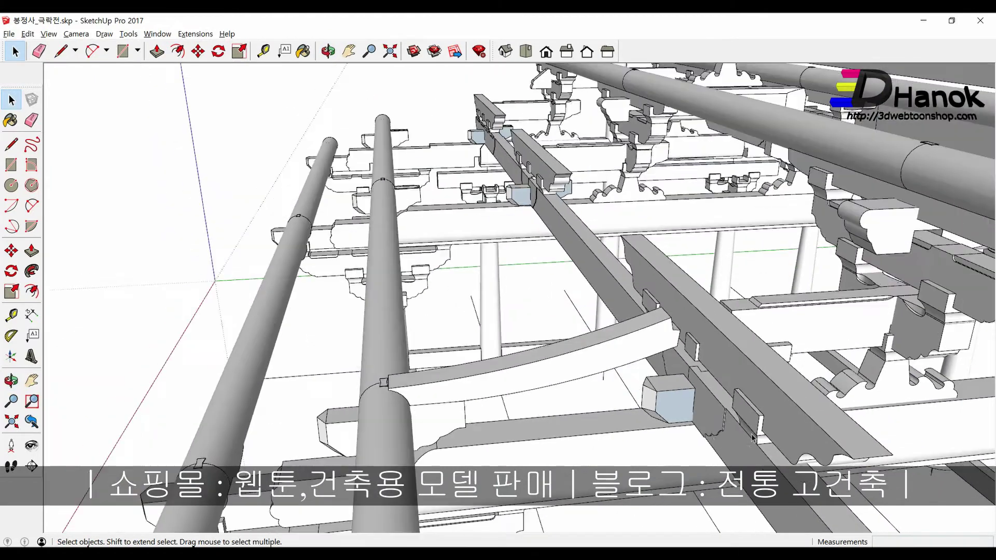
scroll(689, 441, down, 2)
mouse_move(680, 442)
middle_down()
mouse_move(616, 397)
mouse_move(683, 394)
middle_up()
scroll(684, 390, up, 2)
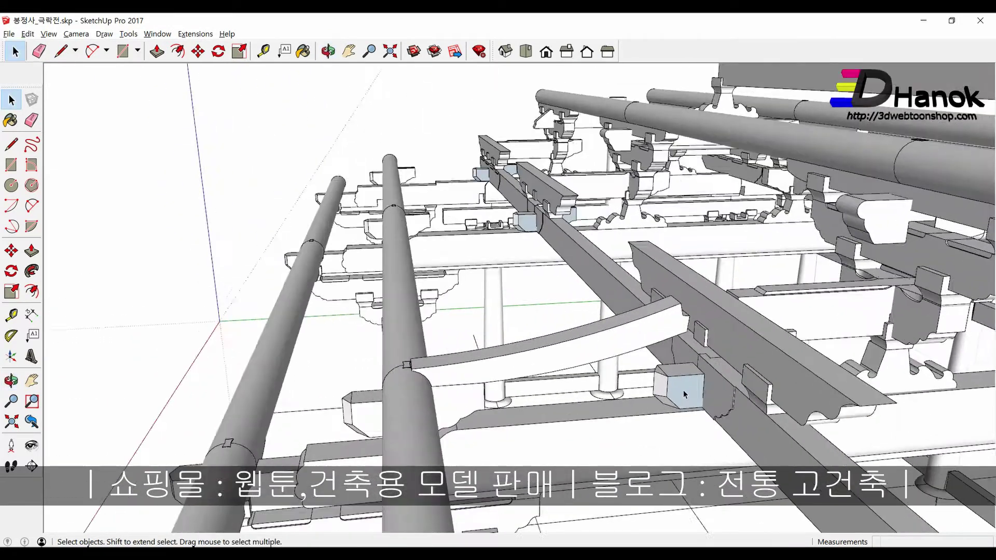
scroll(684, 390, up, 2)
scroll(683, 390, down, 2)
scroll(683, 391, down, 2)
scroll(684, 390, down, 1)
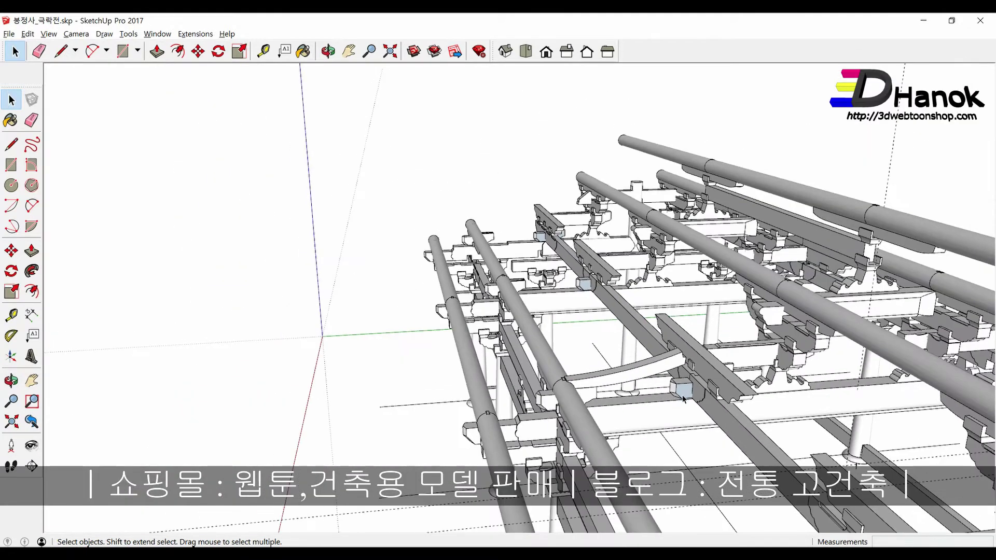
mouse_move(683, 390)
middle_down()
mouse_move(684, 375)
mouse_move(571, 395)
mouse_move(611, 414)
middle_up()
scroll(571, 394, up, 2)
scroll(559, 396, up, 2)
scroll(611, 414, down, 3)
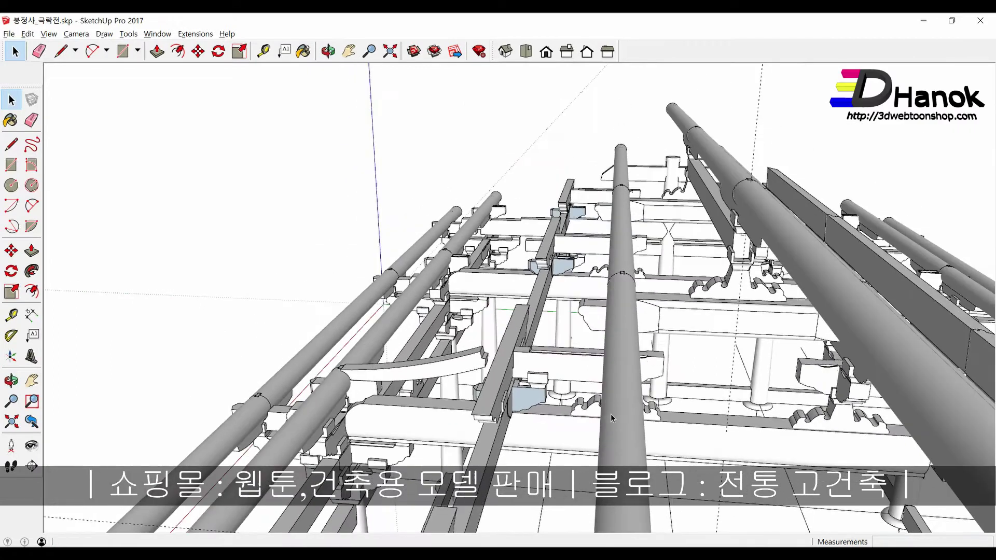
Step: Select the brace component under the beam and bring up its context menu
click(525, 403)
scroll(524, 402, up, 2)
scroll(524, 402, up, 2)
scroll(523, 400, up, 2)
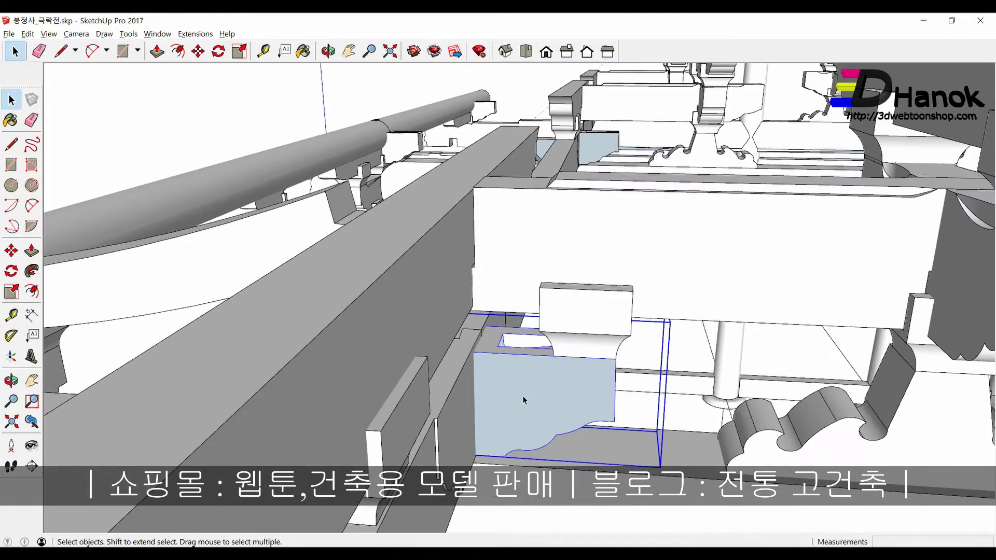
right_click(523, 400)
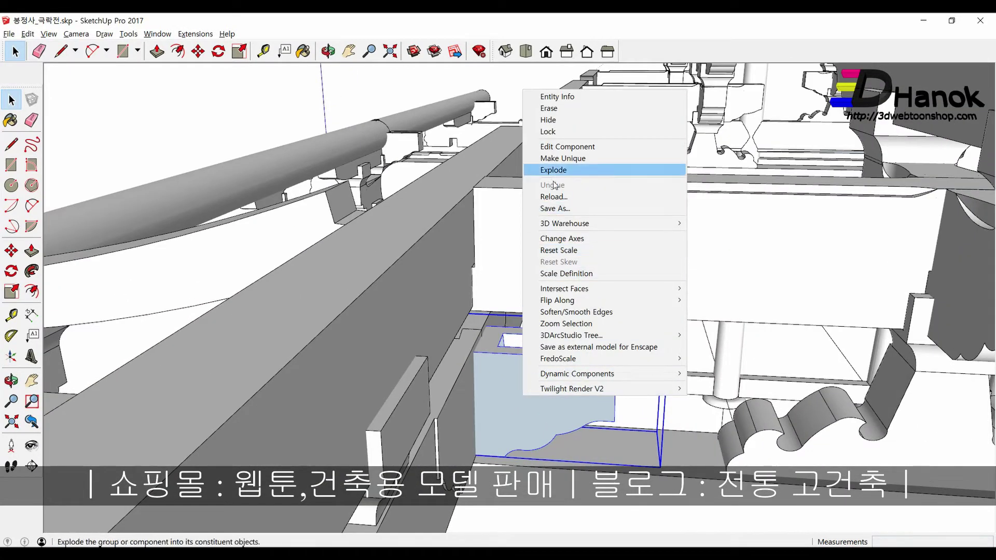
Step: Step inside the brace component and select its front face
click(559, 165)
double_click(497, 413)
click(510, 403)
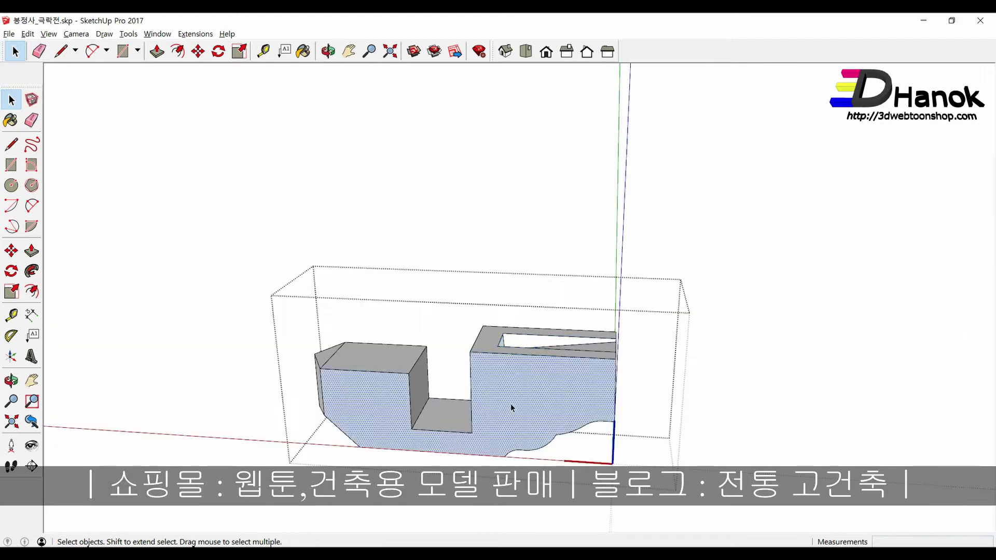
scroll(571, 363, up, 3)
middle_drag(568, 363, 550, 379)
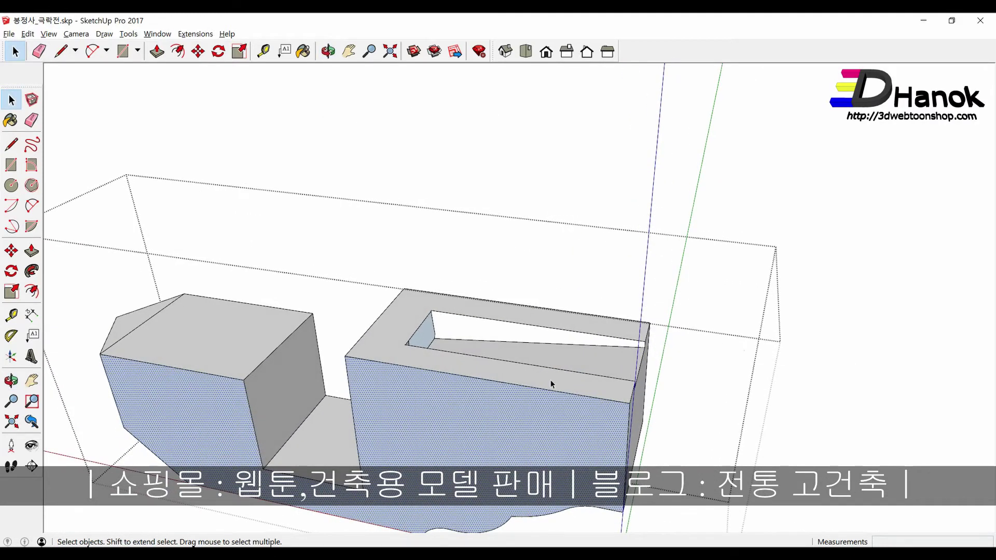
scroll(634, 375, up, 3)
scroll(634, 375, up, 2)
Step: Close the slot with a line and erase its outline, undoing erases that removed the top
key(l)
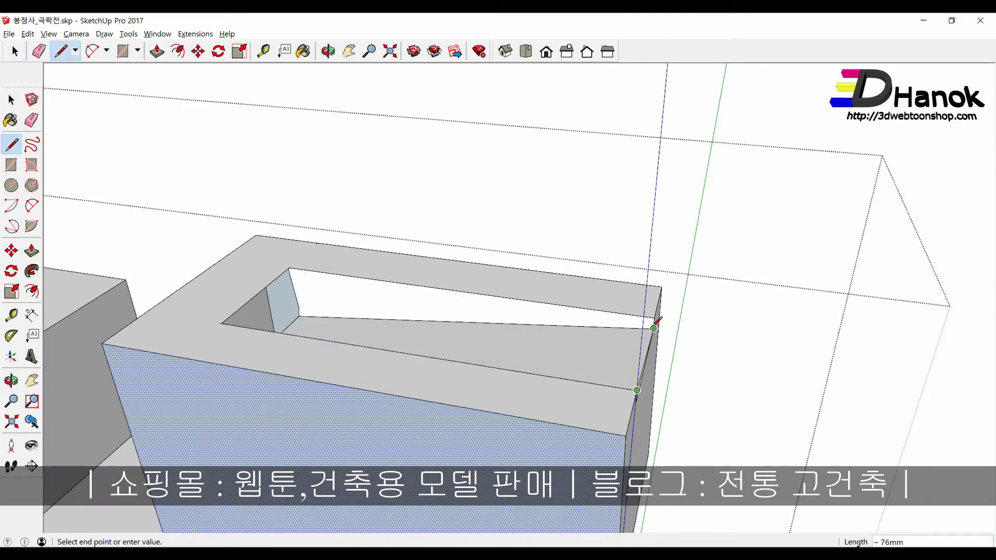
click(654, 317)
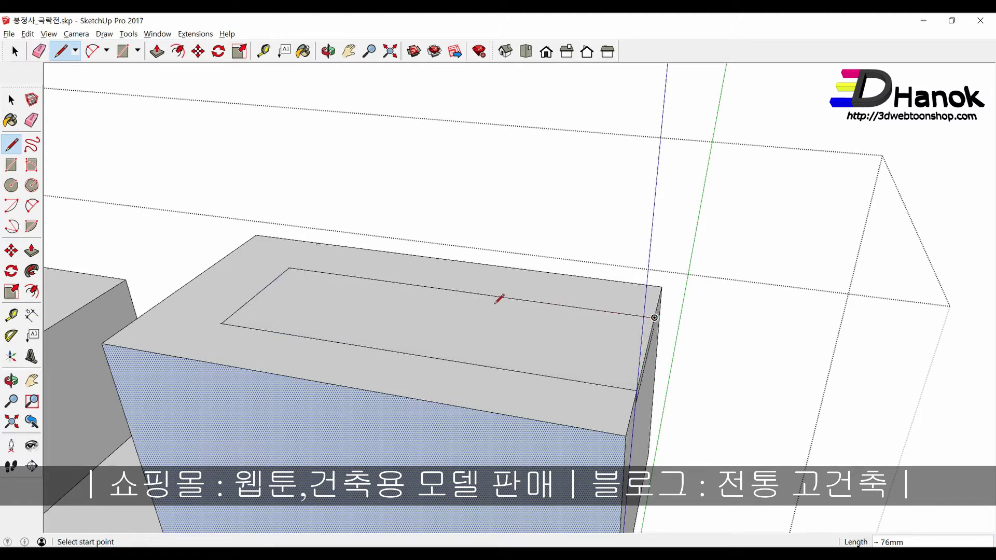
key(e)
click(300, 271)
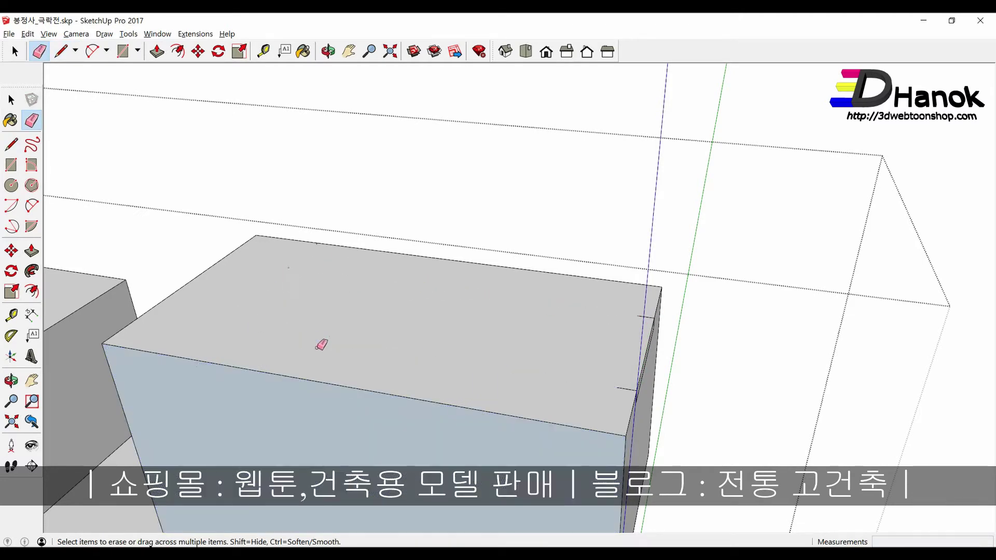
scroll(659, 345, up, 2)
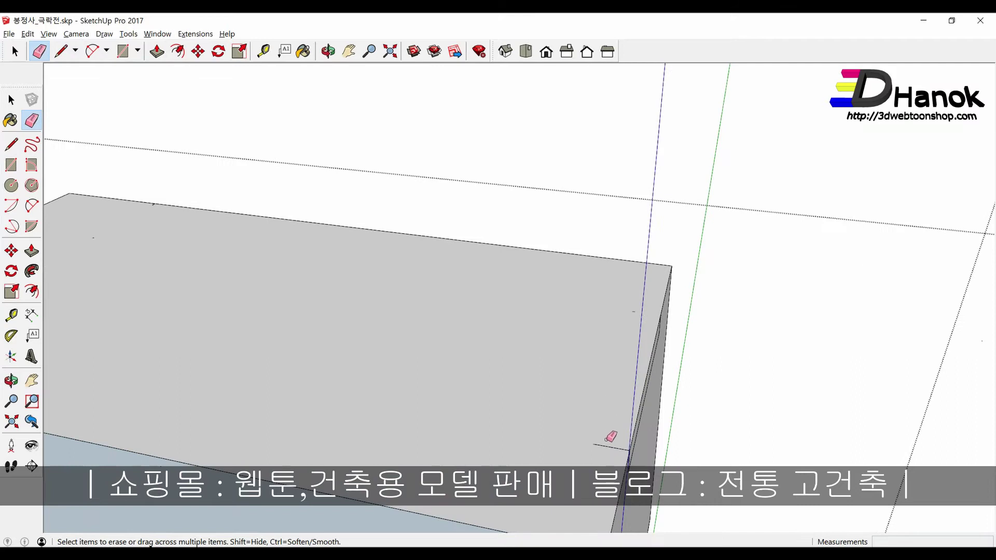
middle_drag(639, 300, 529, 351)
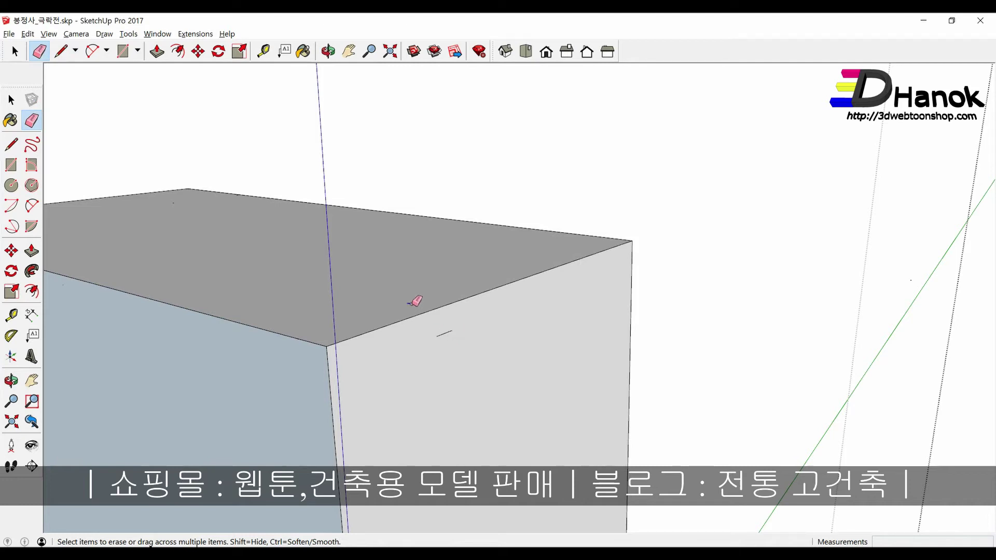
drag(408, 303, 429, 325)
key(ctrl+z)
scroll(394, 305, up, 1)
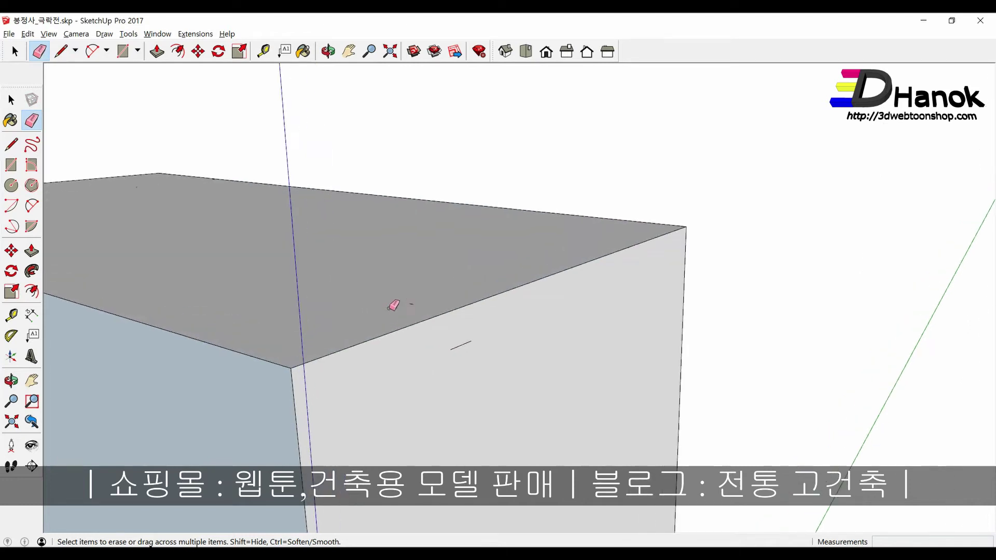
drag(413, 304, 467, 338)
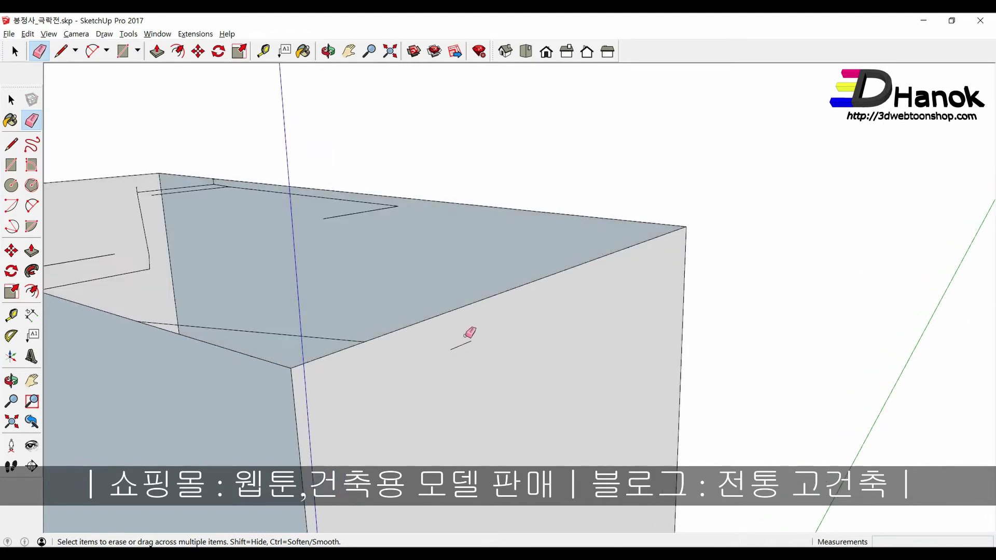
key(ctrl+z)
scroll(614, 345, down, 3)
scroll(613, 345, down, 2)
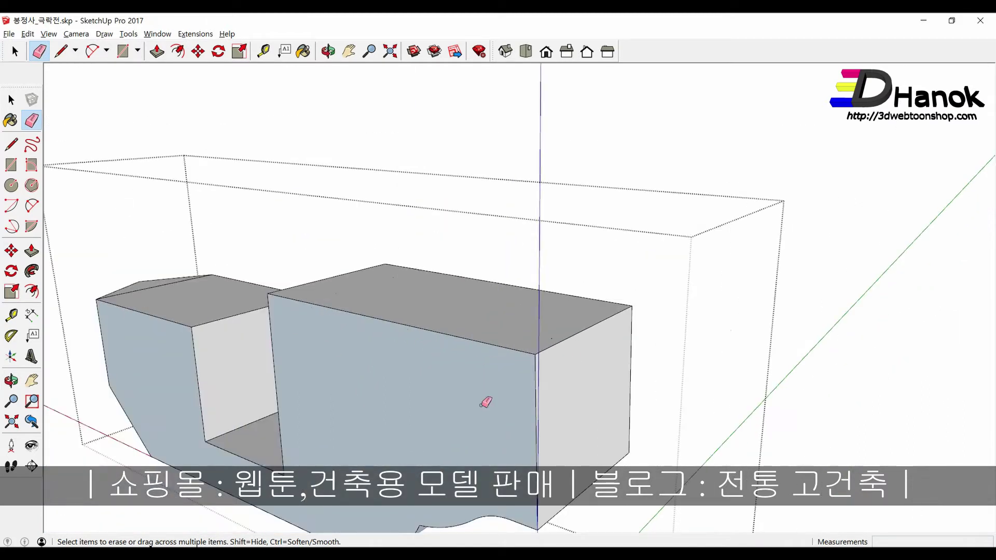
Step: Reverse the brace's front face so it faces outward
key(space)
right_click(391, 392)
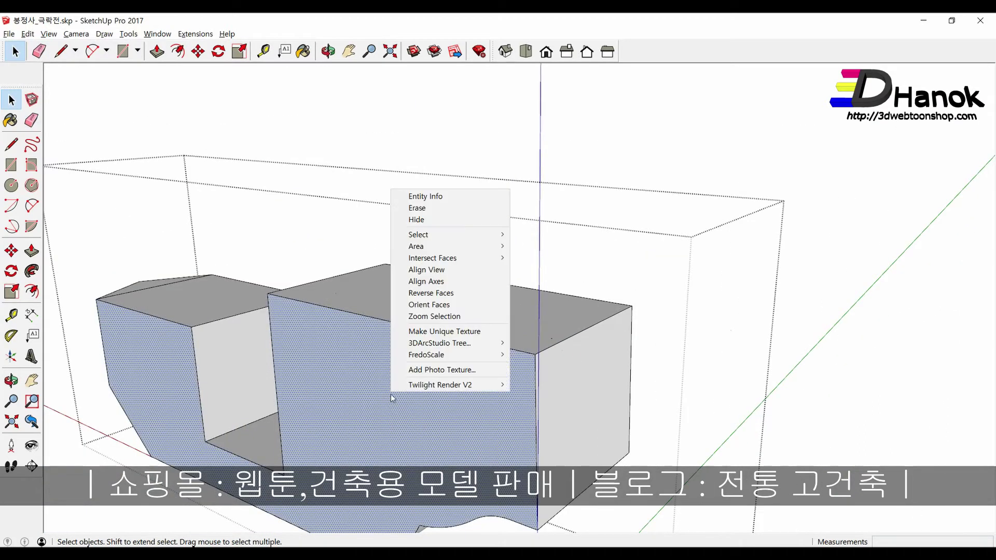
click(431, 293)
scroll(548, 325, down, 2)
scroll(548, 325, down, 3)
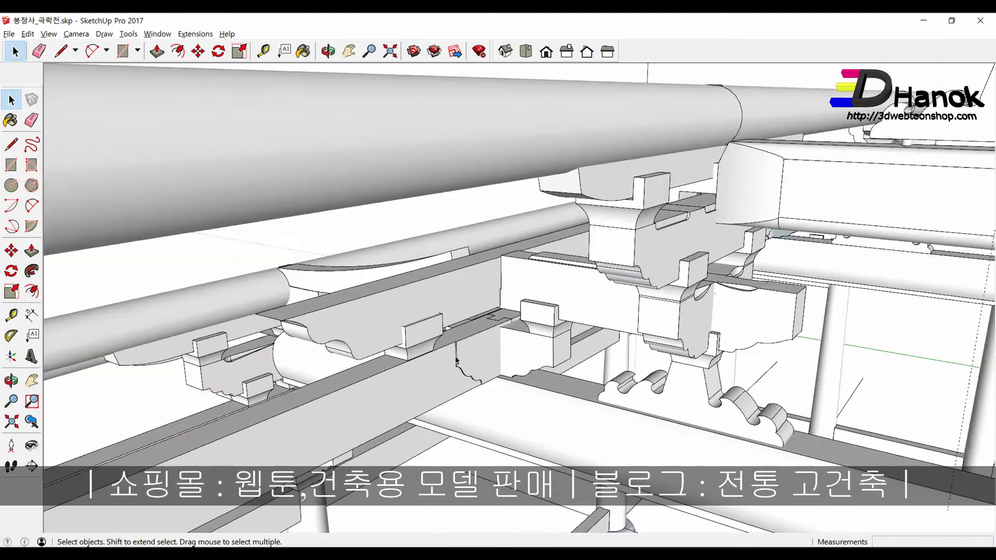
Step: Orbit and zoom around the temple roof frame to view it from above
mouse_move(571, 363)
middle_down()
mouse_move(590, 410)
mouse_move(440, 374)
mouse_move(473, 204)
middle_up()
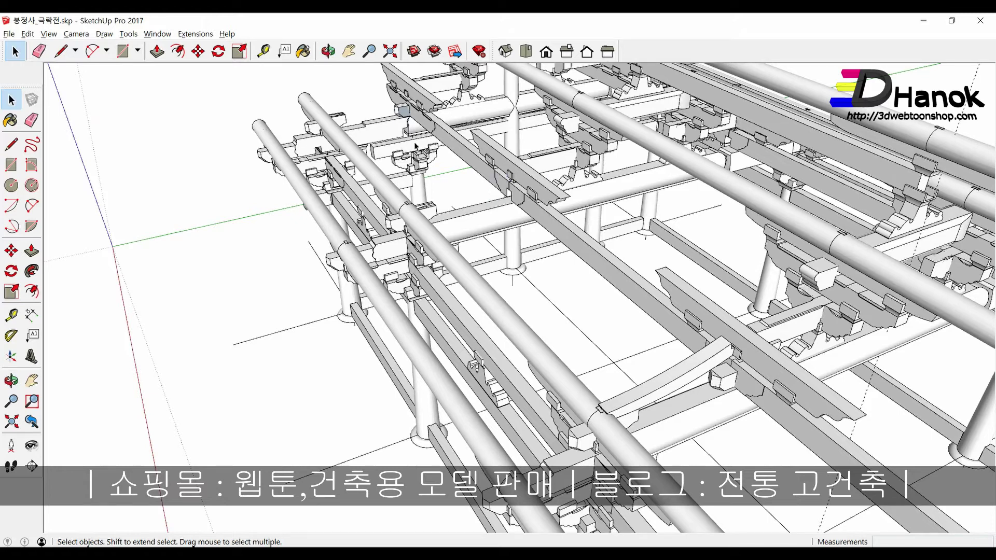
scroll(390, 159, down, 3)
scroll(674, 378, up, 3)
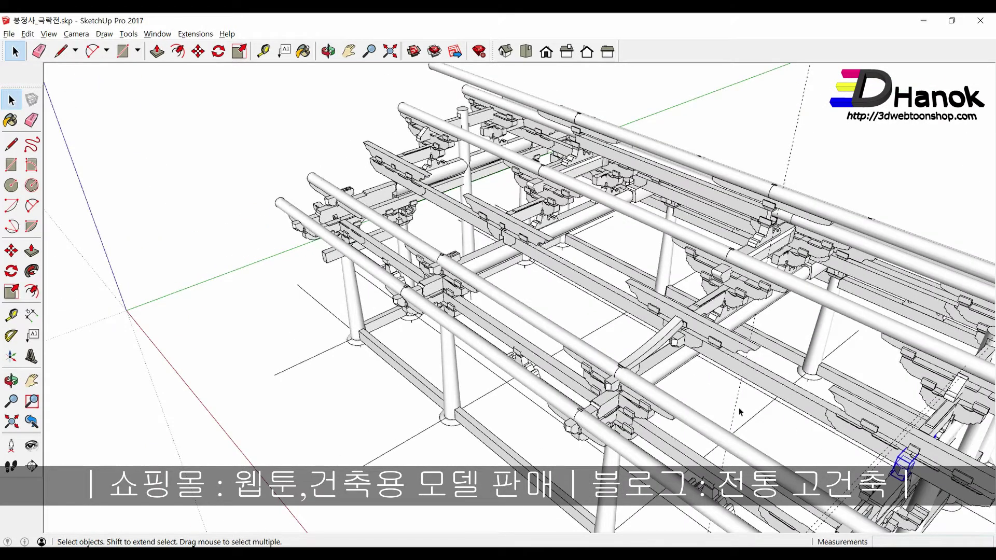
scroll(681, 346, down, 5)
middle_drag(674, 337, 757, 431)
scroll(616, 422, up, 2)
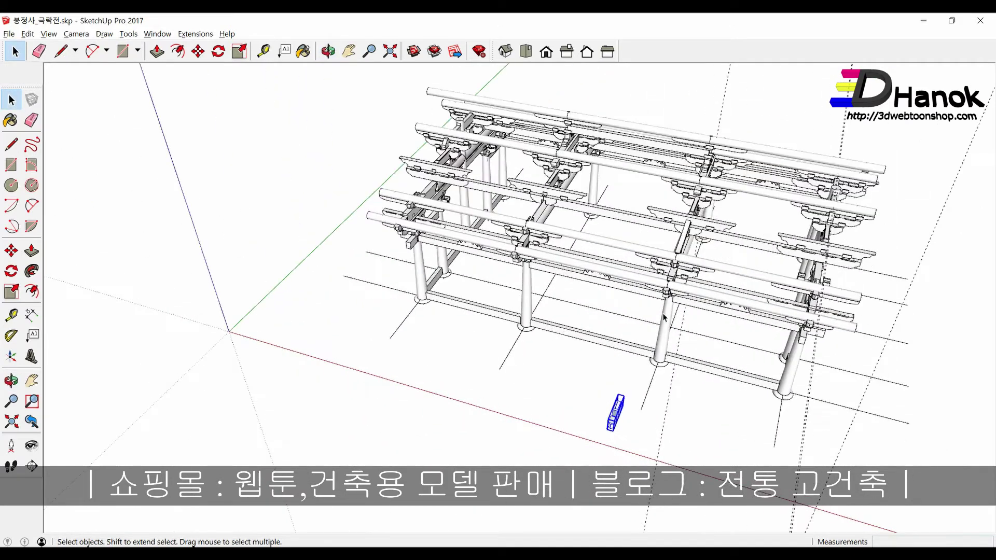
scroll(616, 421, up, 3)
middle_drag(616, 421, 653, 248)
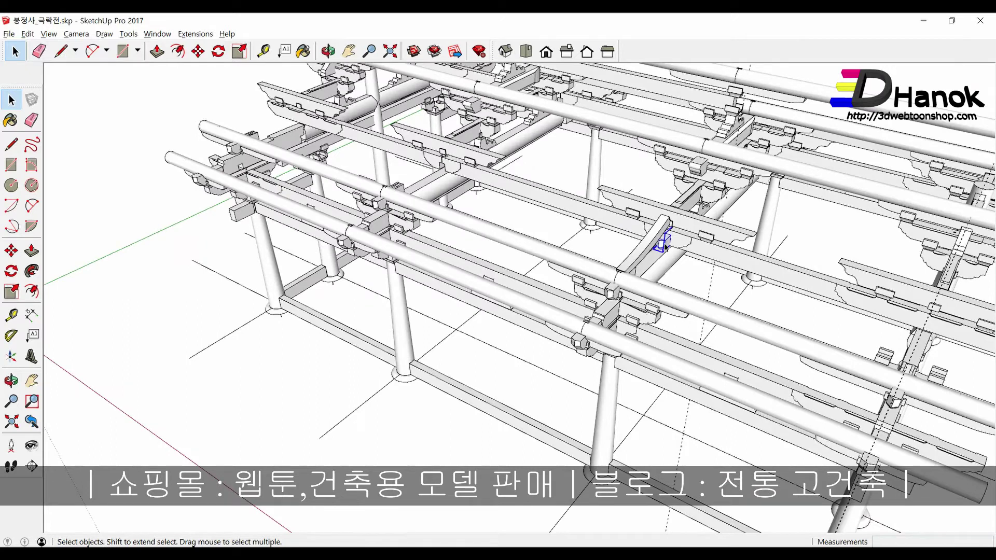
scroll(665, 245, down, 4)
mouse_move(669, 290)
middle_down()
mouse_move(698, 340)
mouse_move(689, 386)
middle_up()
Step: Copy the notched bracket block to sit under a roof beam
key(m)
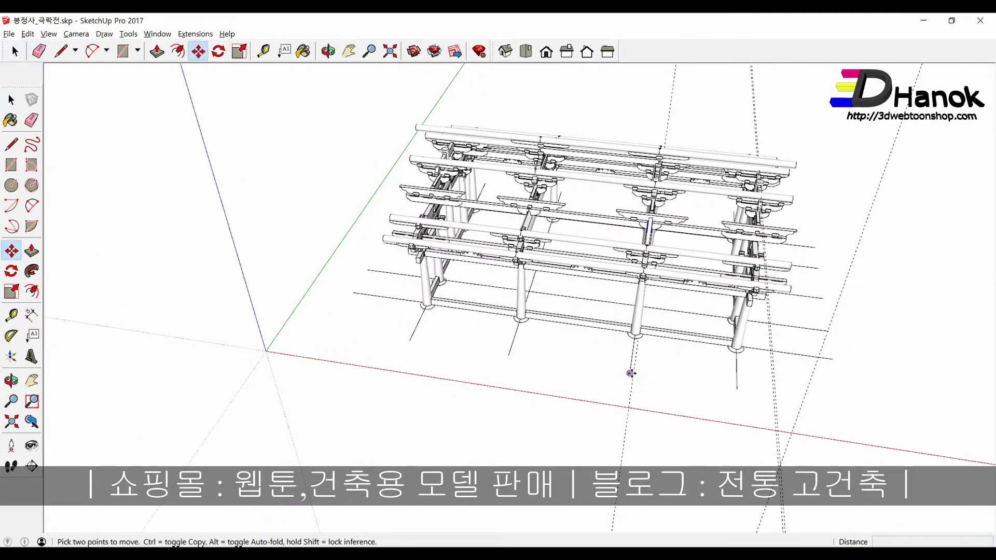
click(630, 373)
key(ctrl)
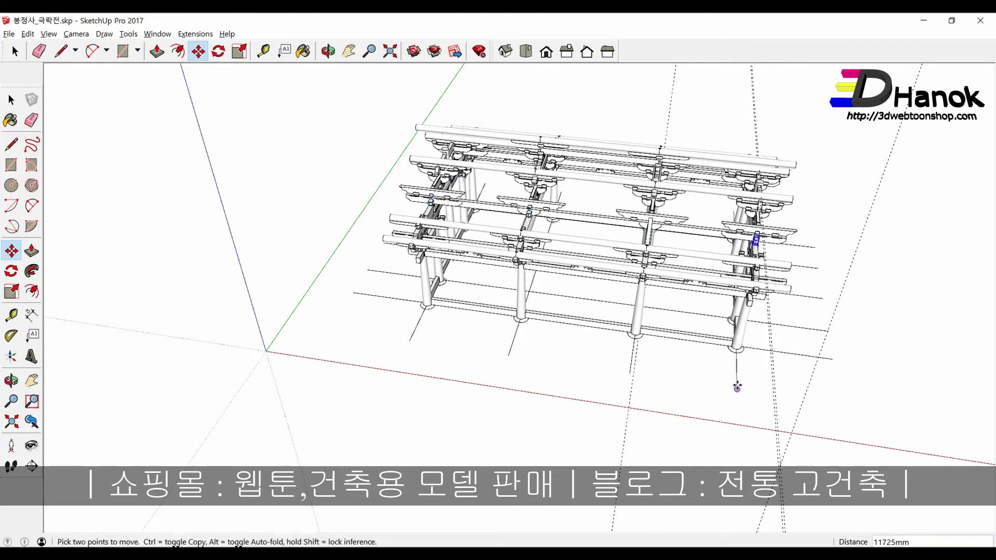
key(space)
Step: Delete all guide lines from the model and zoom in on the bracket
click(26, 34)
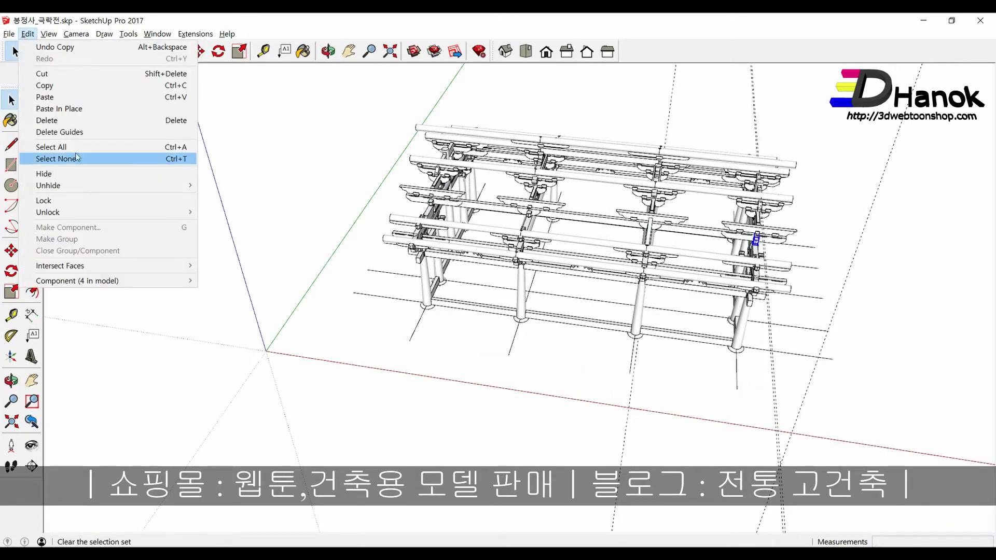
click(78, 131)
scroll(590, 262, up, 5)
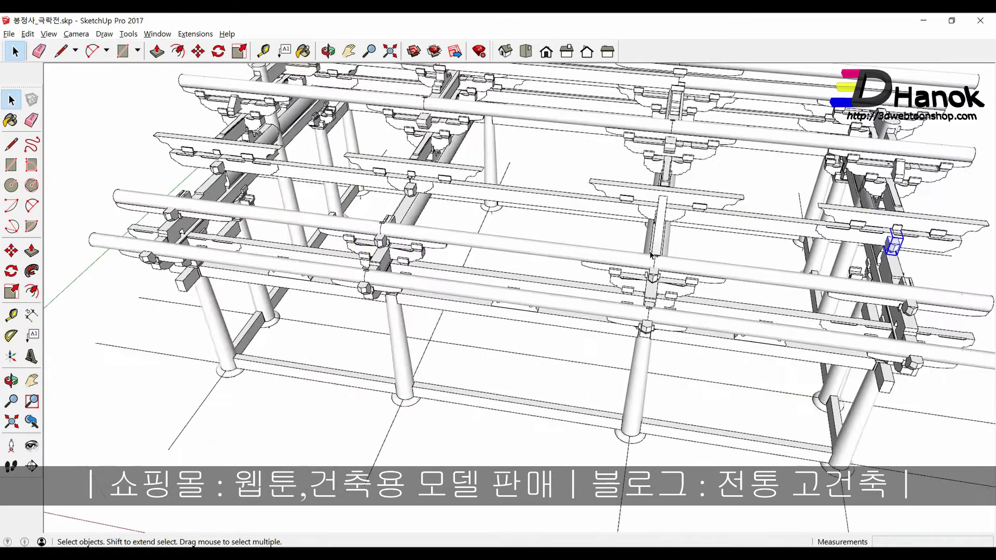
mouse_move(589, 262)
middle_down()
mouse_move(386, 188)
mouse_move(425, 311)
middle_up()
scroll(467, 223, up, 5)
scroll(386, 188, down, 3)
scroll(393, 199, down, 5)
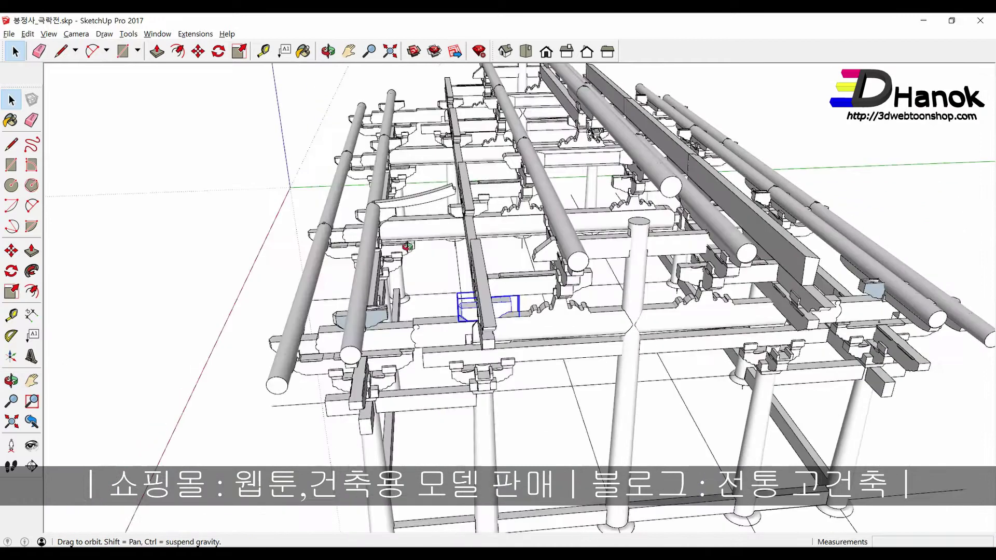
scroll(426, 314, up, 3)
scroll(425, 316, up, 3)
scroll(426, 317, up, 3)
Step: Open the bracket component and reverse its blue faces to show white
double_click(425, 317)
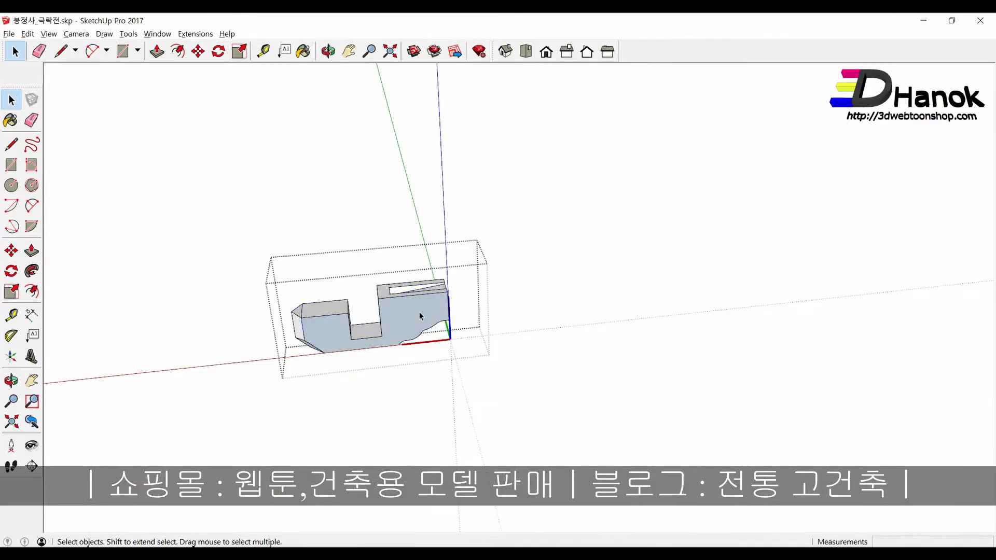
right_click(421, 316)
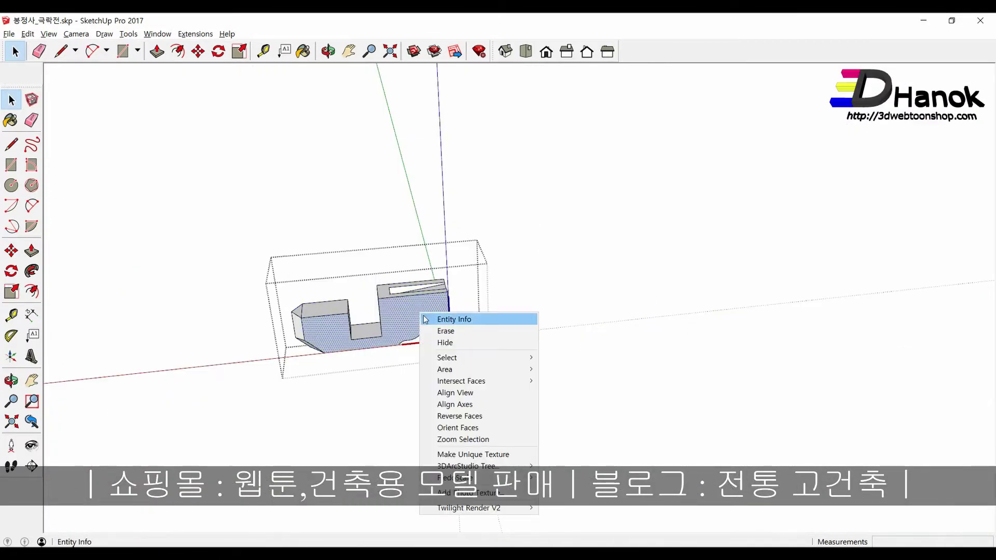
click(450, 414)
scroll(452, 396, down, 3)
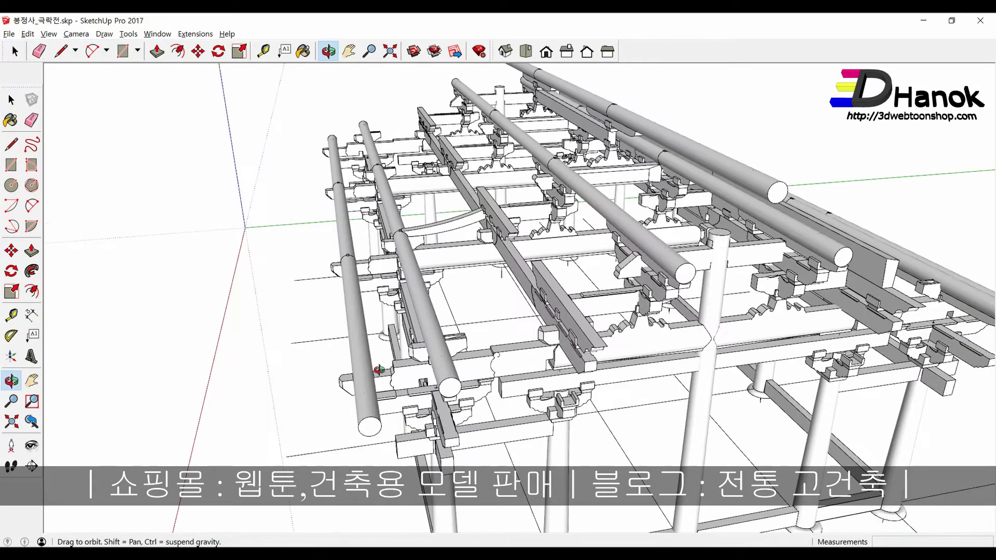
Step: Orbit and zoom back out to a lower, wider view of the roof beams
mouse_move(336, 413)
middle_down()
mouse_move(467, 217)
mouse_move(458, 199)
mouse_move(696, 246)
mouse_move(617, 148)
mouse_move(362, 228)
mouse_move(564, 242)
middle_up()
scroll(467, 217, up, 3)
scroll(467, 216, up, 2)
scroll(468, 217, down, 4)
scroll(696, 246, up, 3)
scroll(696, 246, up, 2)
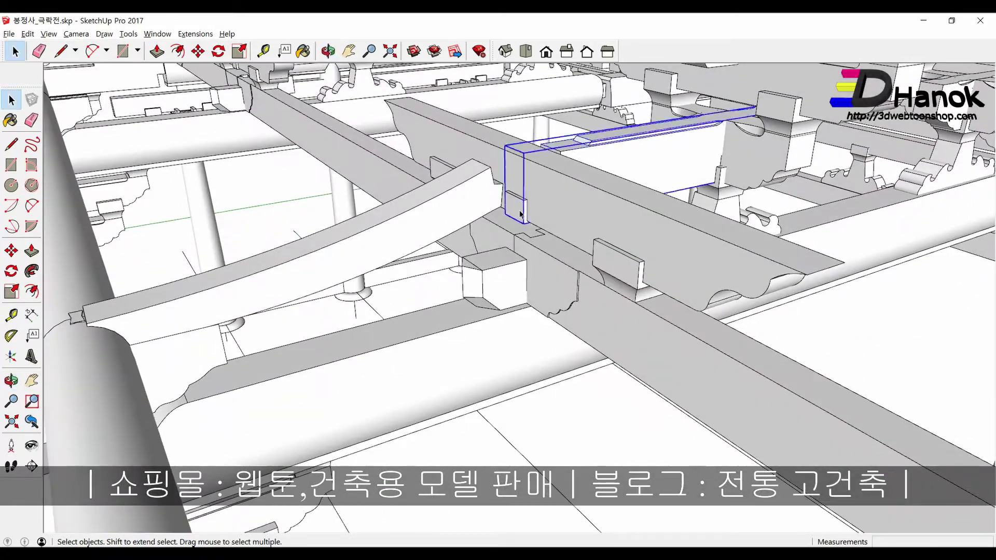
mouse_move(521, 214)
middle_down()
mouse_move(503, 170)
mouse_move(493, 226)
middle_up()
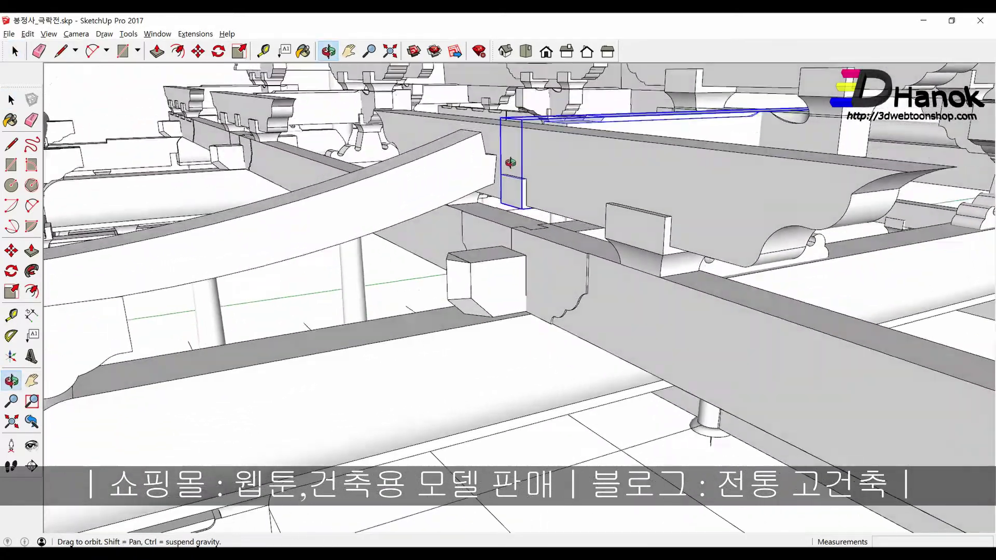
scroll(493, 226, down, 2)
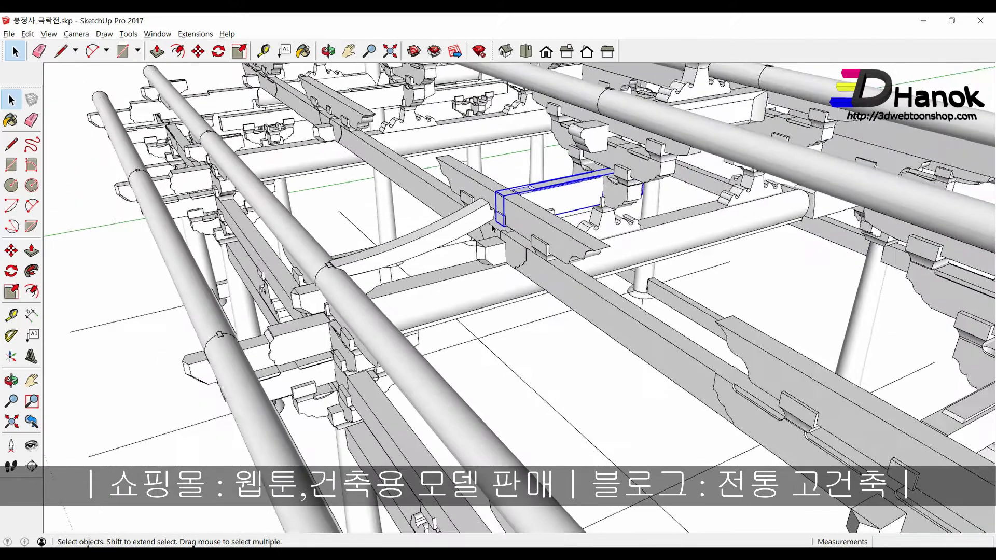
scroll(534, 237, up, 2)
middle_drag(534, 240, 539, 195)
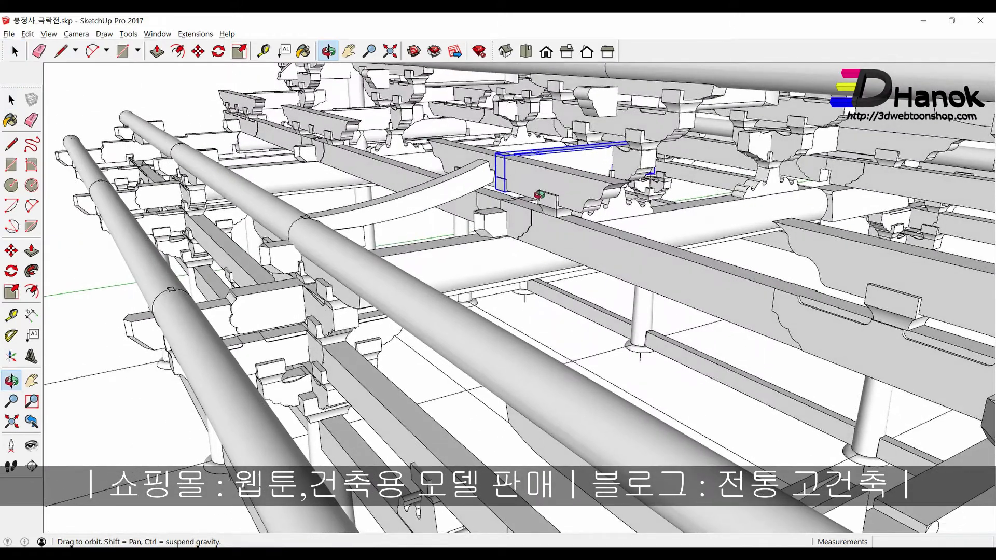
scroll(318, 278, up, 3)
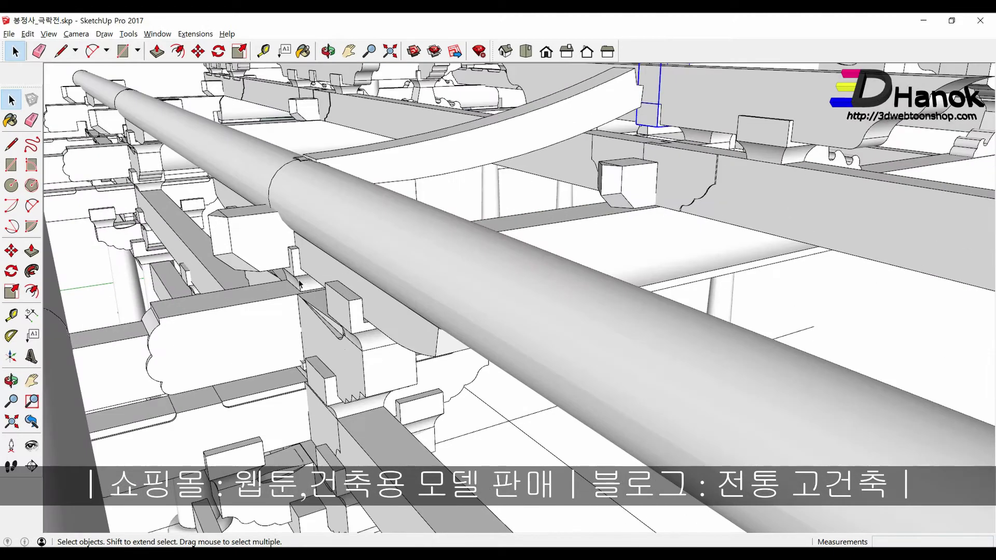
Step: Copy the bracket from its corner to the matching corner on the neighbouring beam
scroll(297, 278, up, 1)
scroll(297, 278, up, 2)
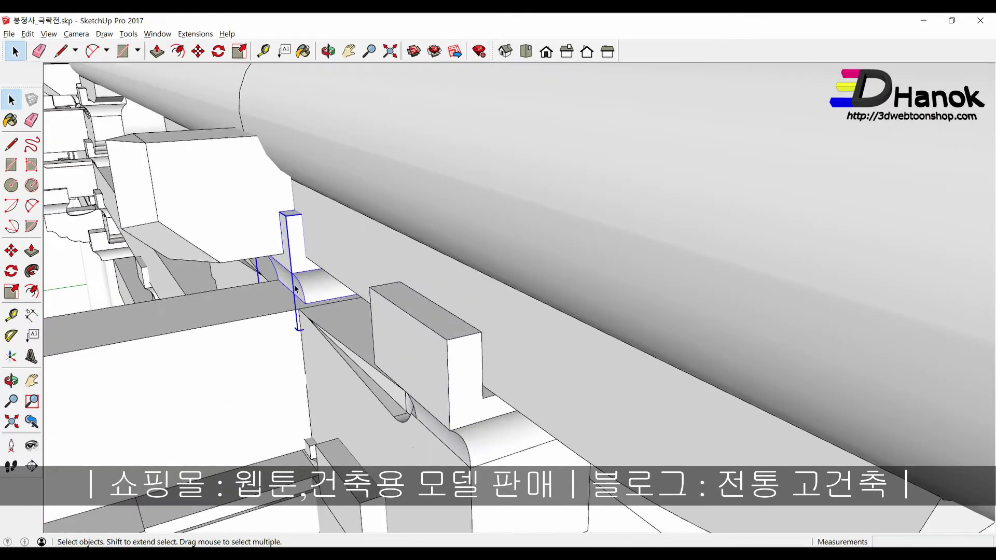
scroll(449, 342, down, 2)
scroll(449, 342, down, 2)
scroll(449, 342, down, 2)
scroll(449, 342, down, 1)
click(449, 342)
key(ctrl)
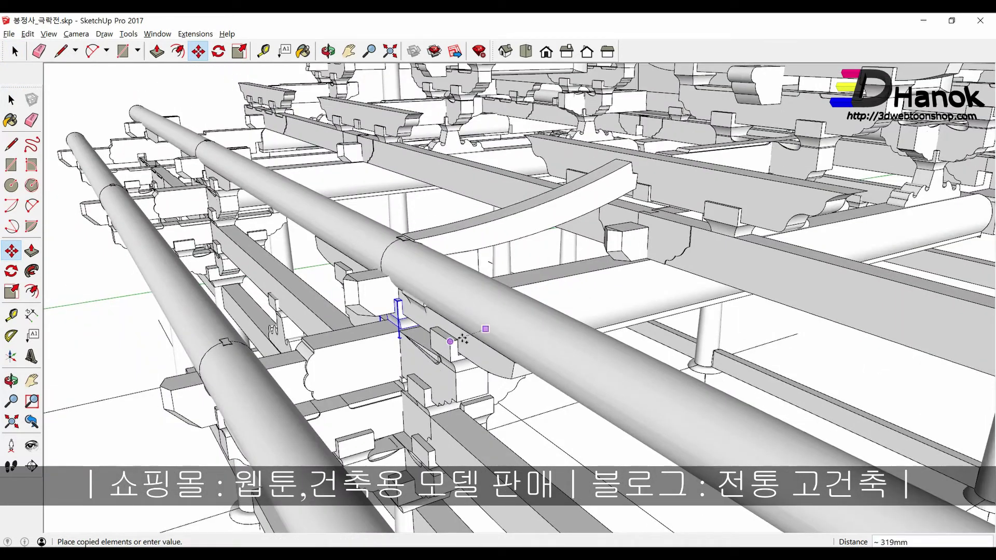
scroll(748, 210, up, 2)
scroll(748, 210, up, 1)
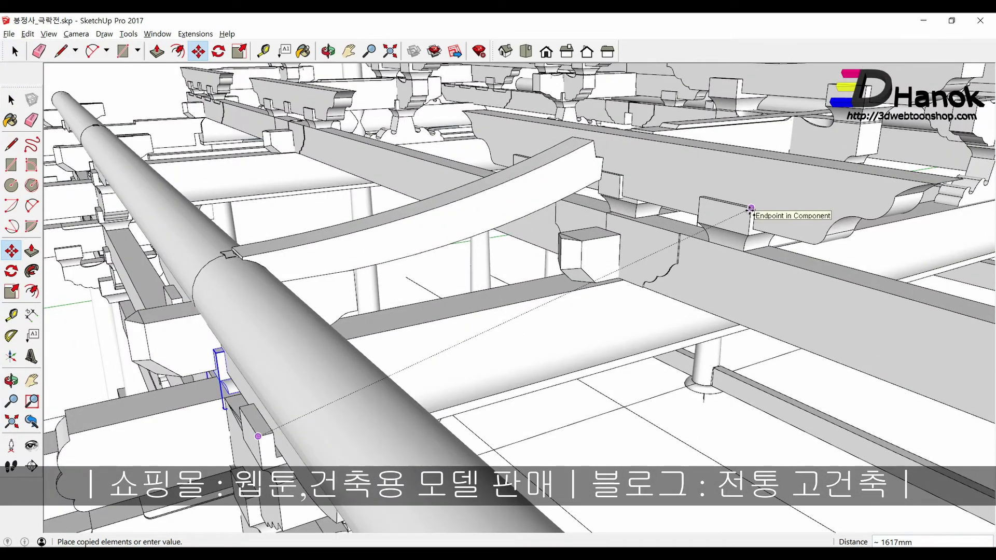
click(751, 209)
mouse_move(751, 209)
middle_down()
mouse_move(626, 138)
mouse_move(563, 147)
mouse_move(616, 219)
middle_up()
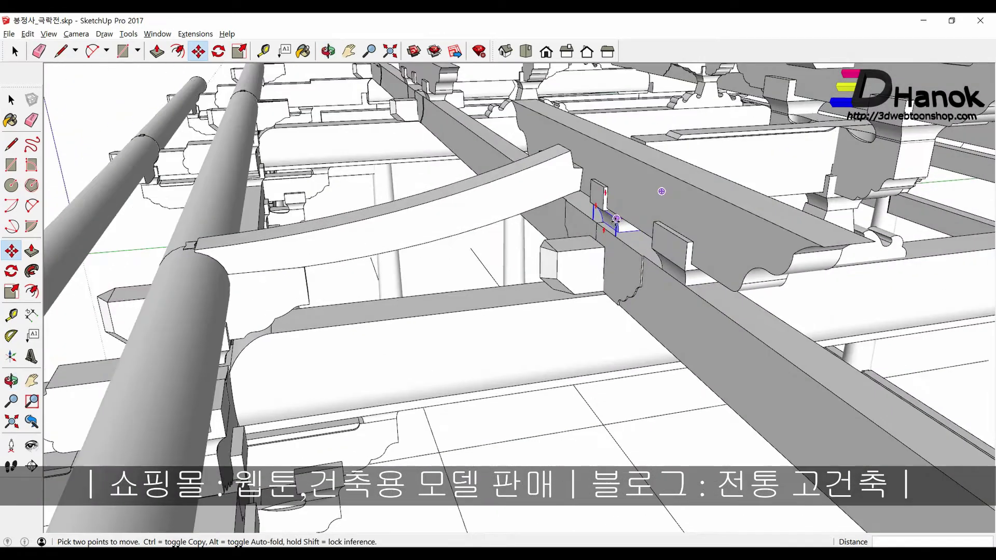
click(633, 274)
Step: Check the traced drawing, then turn off Hide Rest Of Model while editing the curved brace
key(alt+Tab)
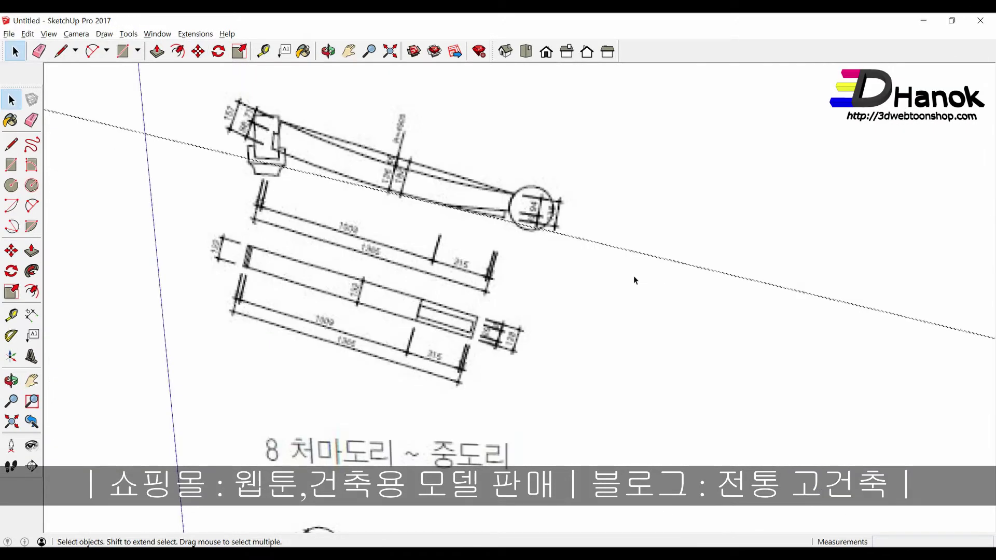
key(alt+Tab)
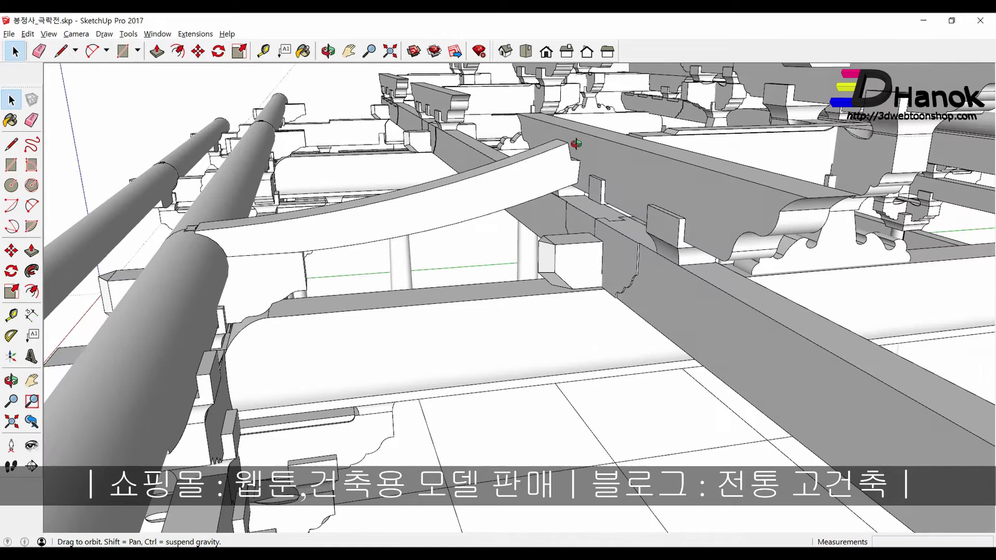
mouse_move(596, 176)
middle_down()
mouse_move(559, 88)
mouse_move(537, 162)
mouse_move(517, 171)
middle_up()
click(537, 155)
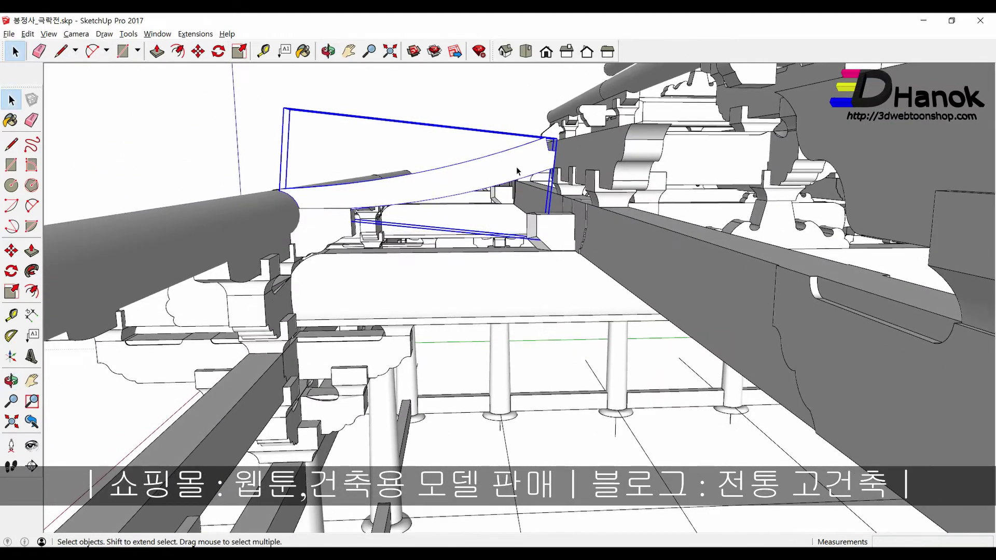
double_click(517, 170)
click(514, 161)
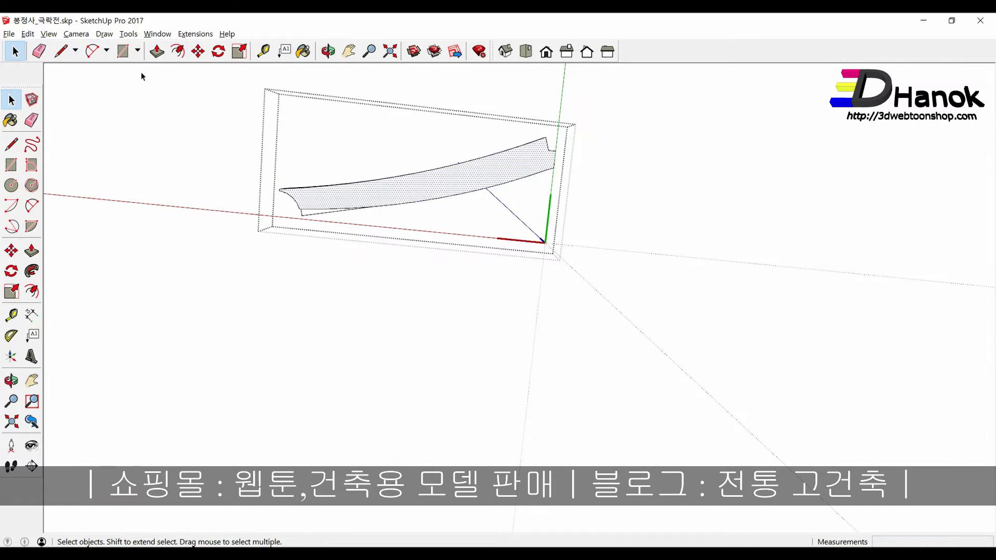
click(47, 35)
mouse_move(83, 185)
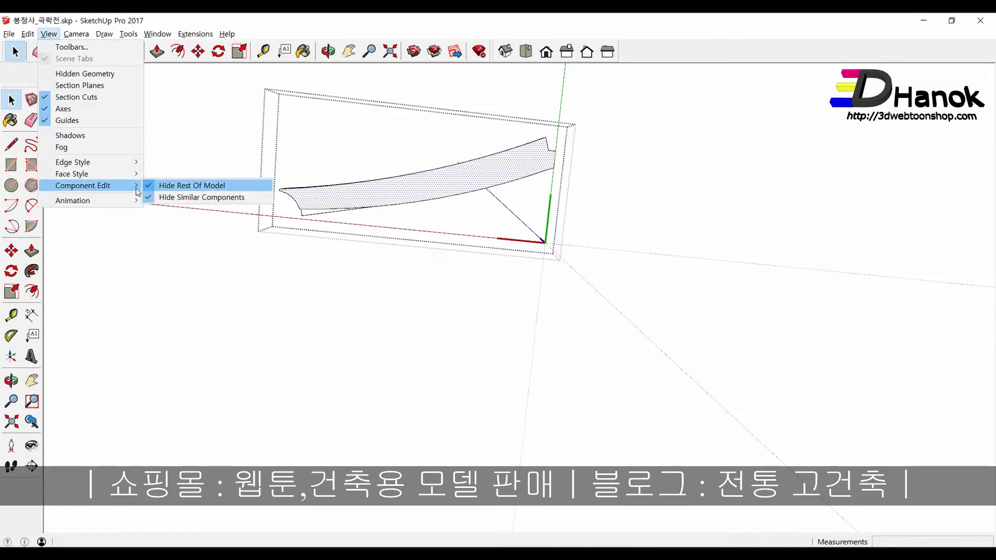
click(170, 188)
middle_drag(426, 201, 454, 165)
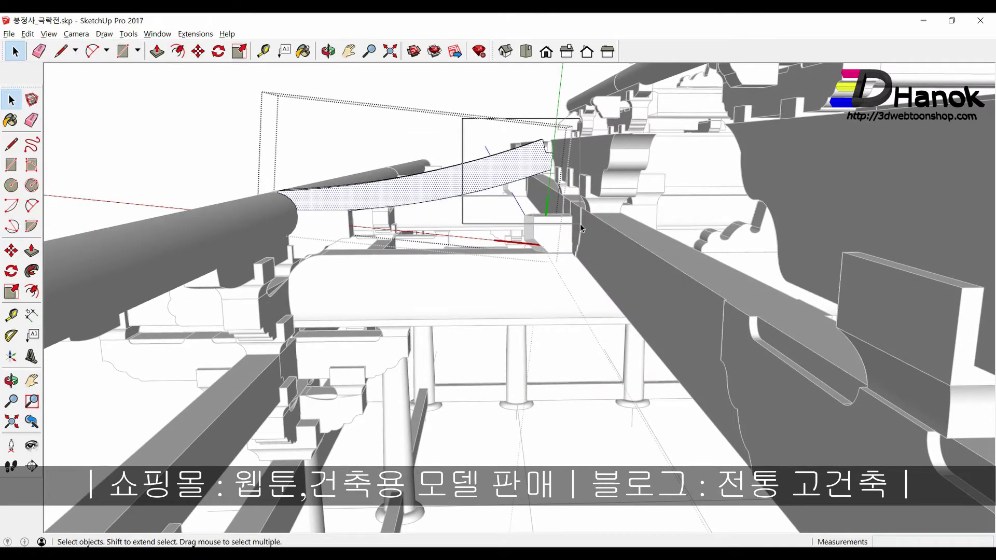
click(577, 224)
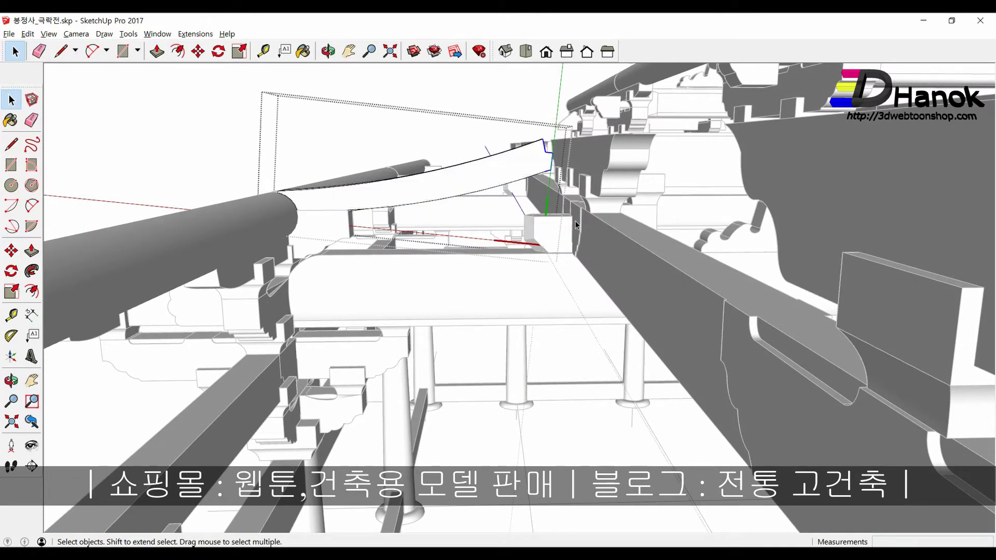
Step: Orbit around the curved brace, starting and cancelling a move
mouse_move(520, 167)
middle_down()
mouse_move(507, 192)
mouse_move(517, 161)
middle_up()
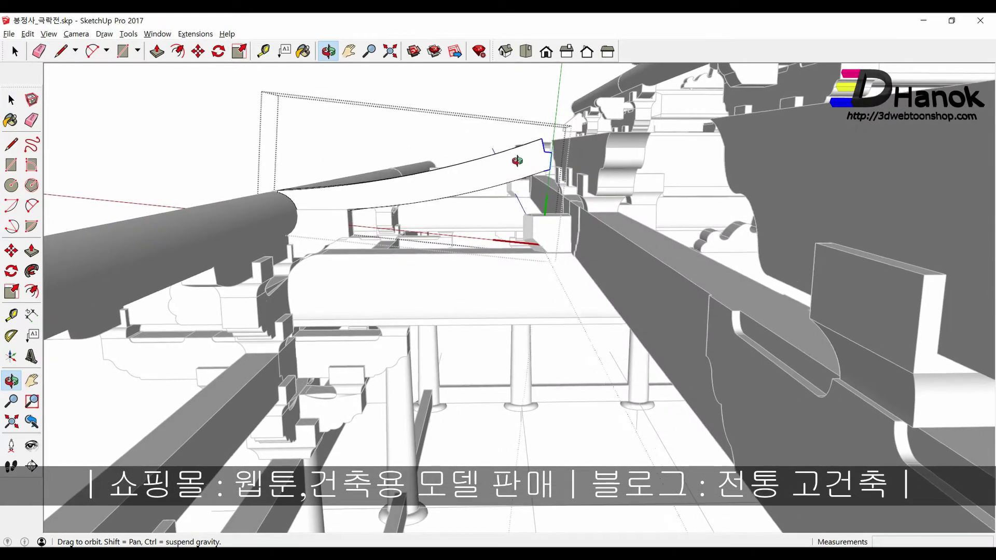
middle_drag(517, 161, 524, 172)
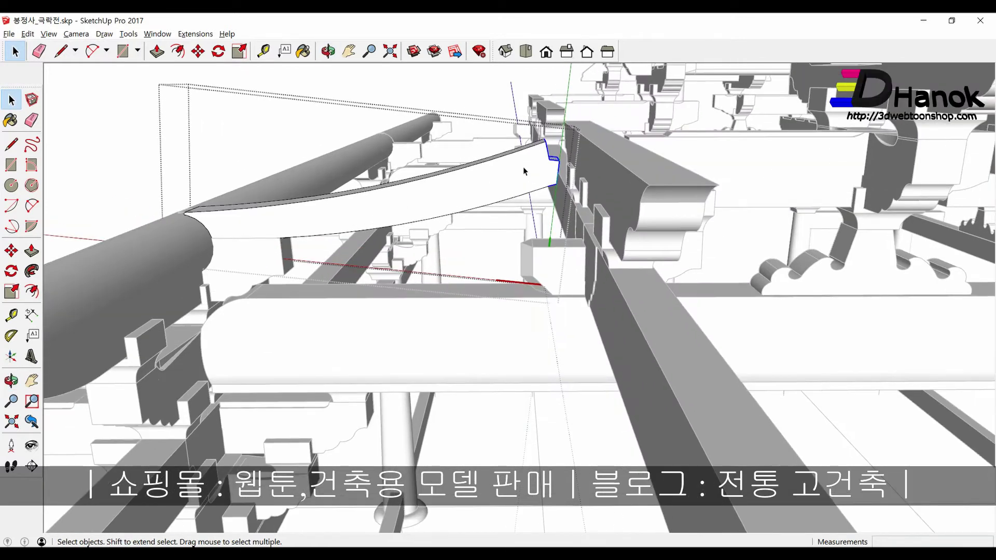
key(m)
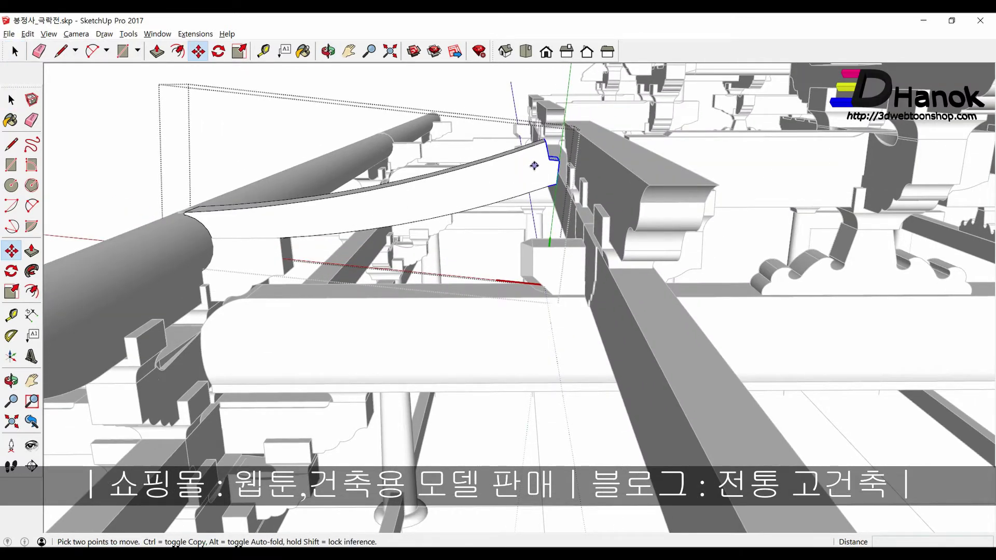
key(space)
scroll(505, 181, up, 2)
scroll(506, 181, up, 2)
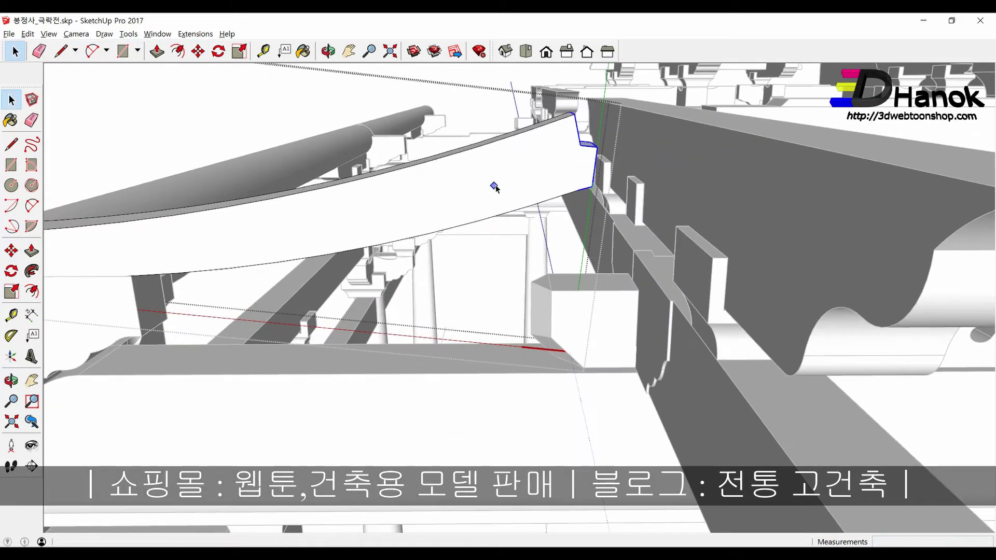
key(m)
key(space)
Step: View the brace from other angles against the beams and reselect it
mouse_move(515, 176)
middle_down()
mouse_move(445, 205)
mouse_move(472, 182)
mouse_move(490, 189)
mouse_move(490, 211)
middle_up()
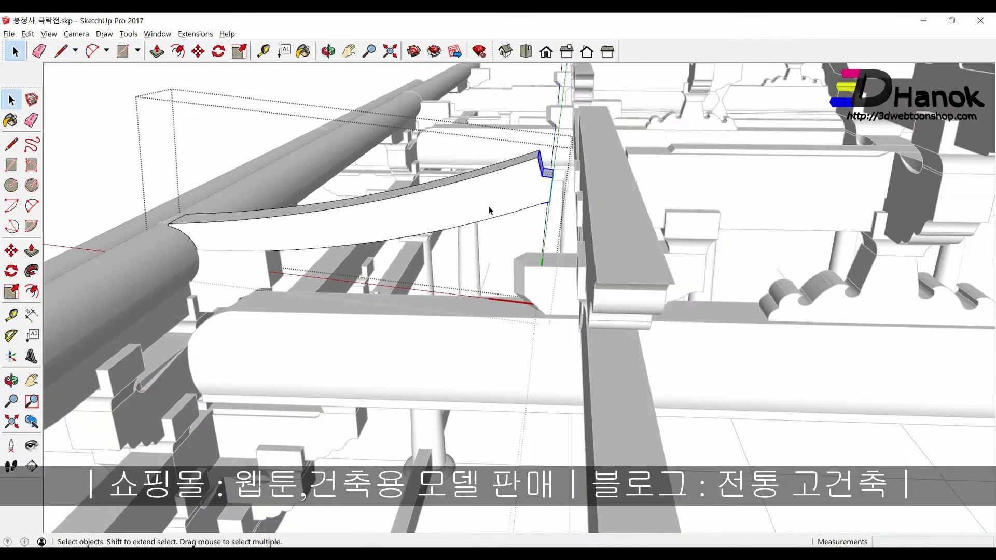
mouse_move(555, 231)
middle_down()
mouse_move(545, 203)
mouse_move(567, 156)
mouse_move(551, 153)
middle_up()
key(m)
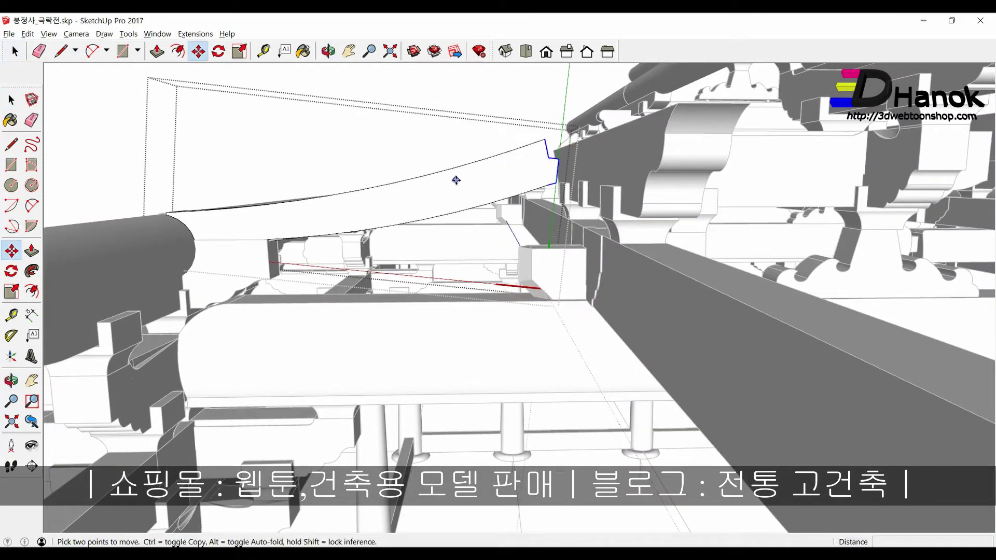
key(space)
scroll(503, 180, down, 1)
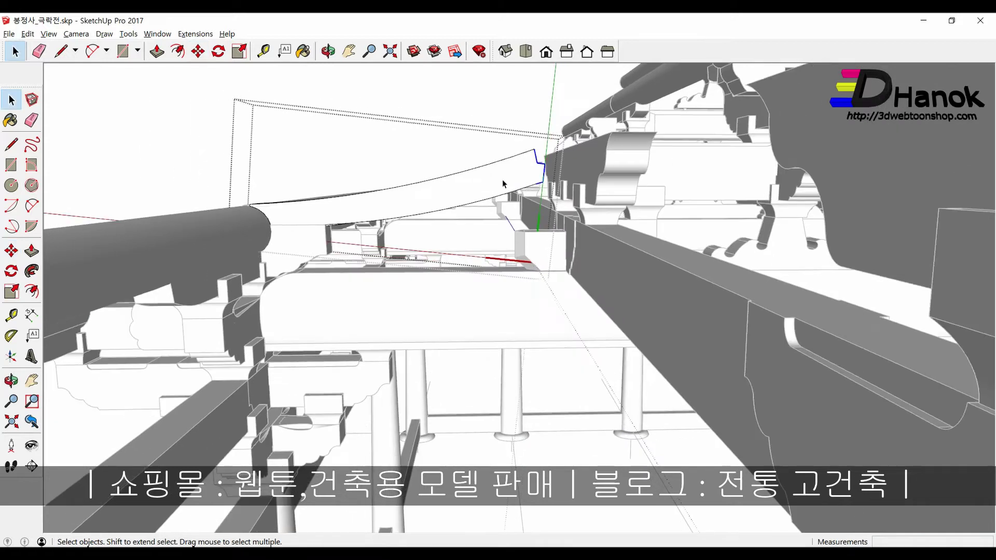
middle_drag(502, 183, 478, 213)
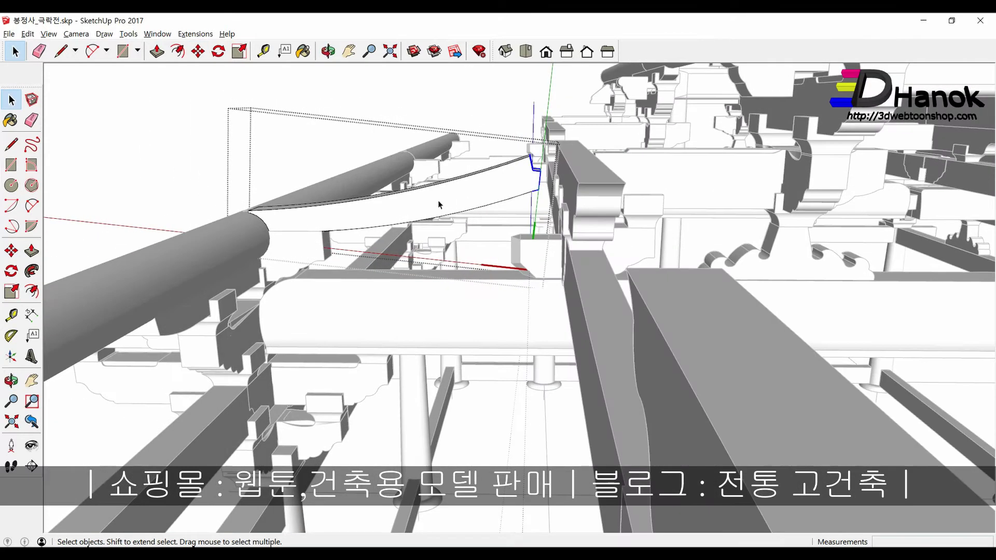
click(496, 193)
middle_drag(514, 190, 528, 184)
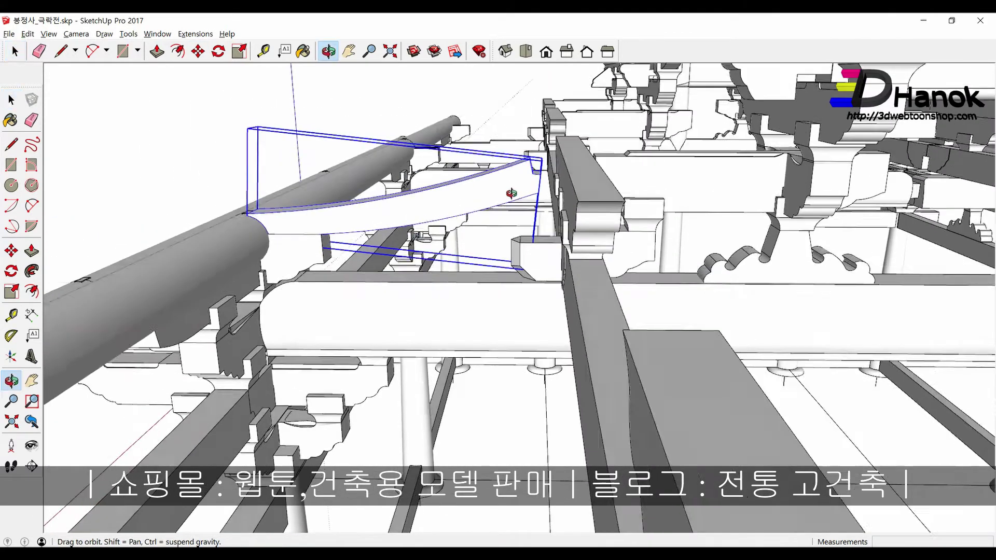
Step: Scale the curved brace lengthwise toward the beam and orbit to check the fit
key(s)
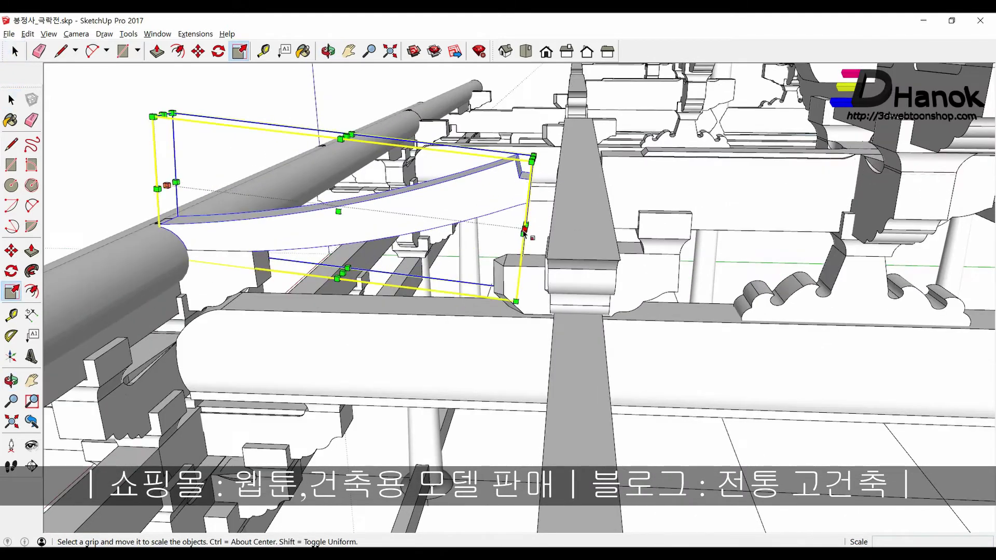
drag(524, 227, 568, 234)
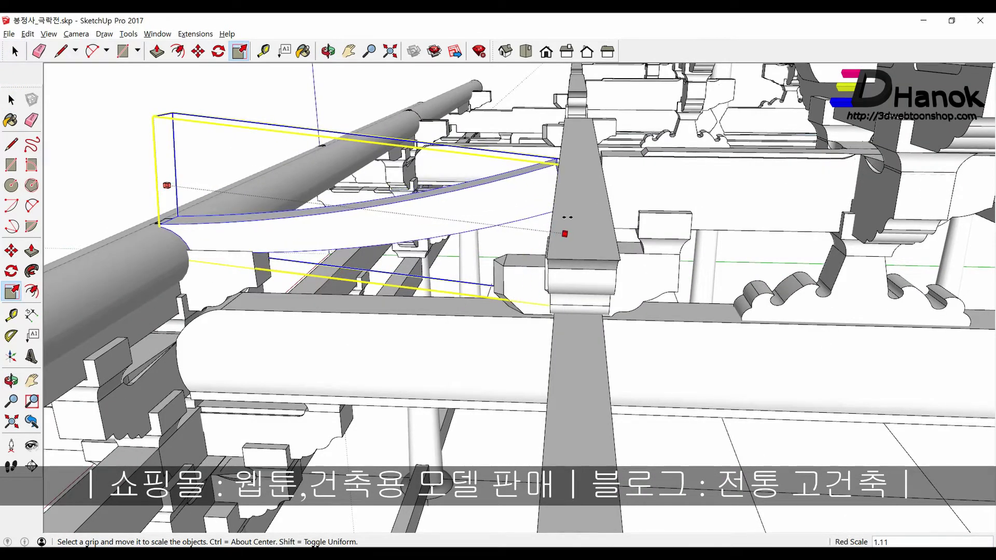
middle_drag(568, 234, 605, 149)
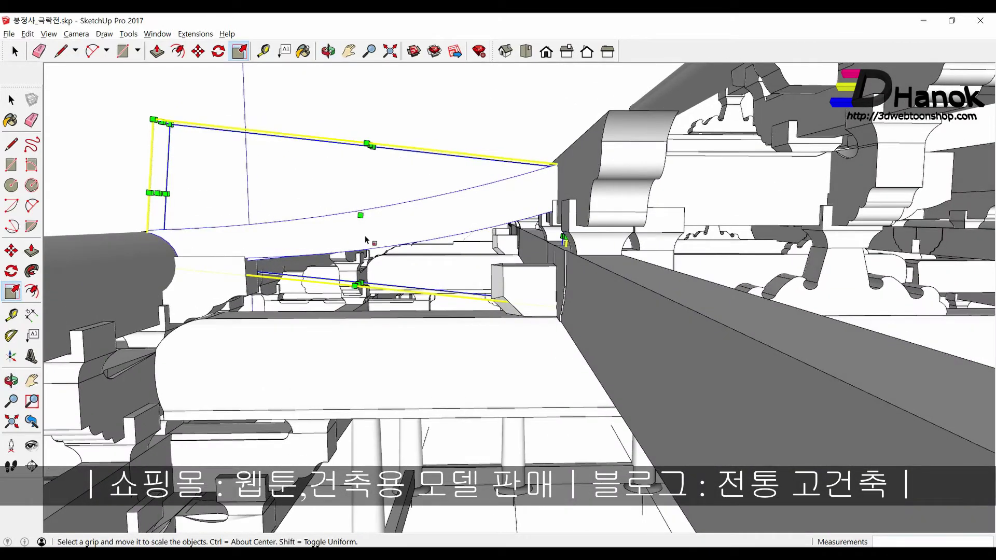
middle_drag(336, 242, 372, 234)
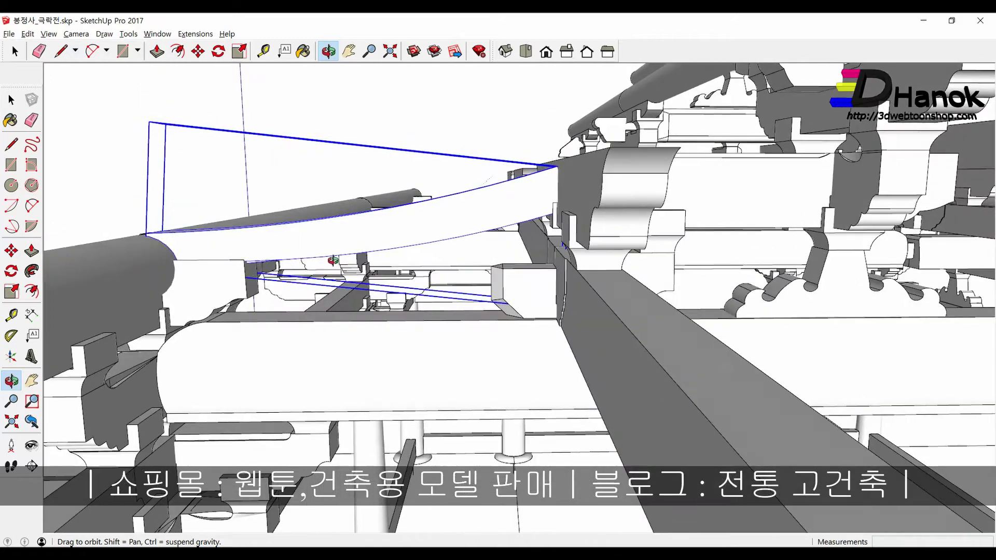
middle_drag(372, 234, 333, 271)
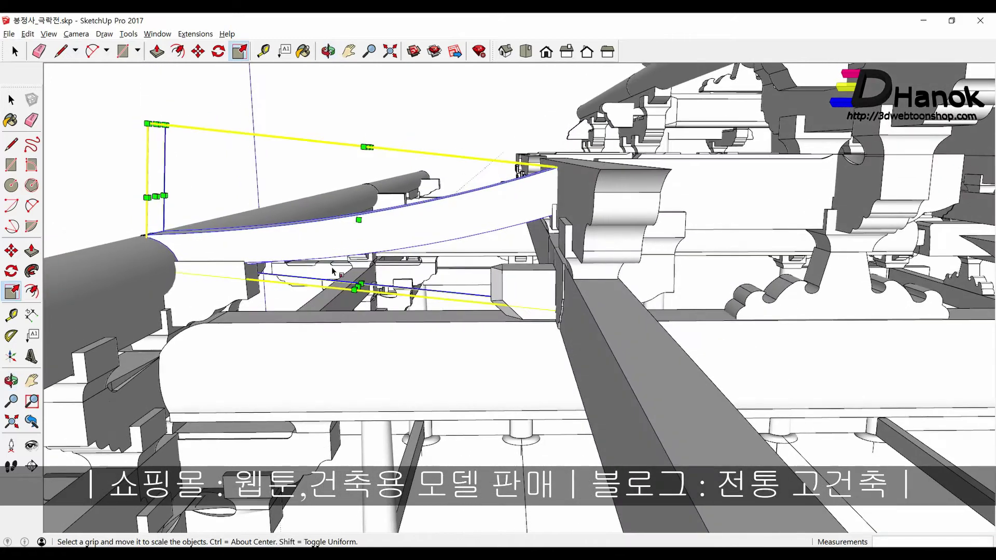
middle_drag(467, 224, 460, 210)
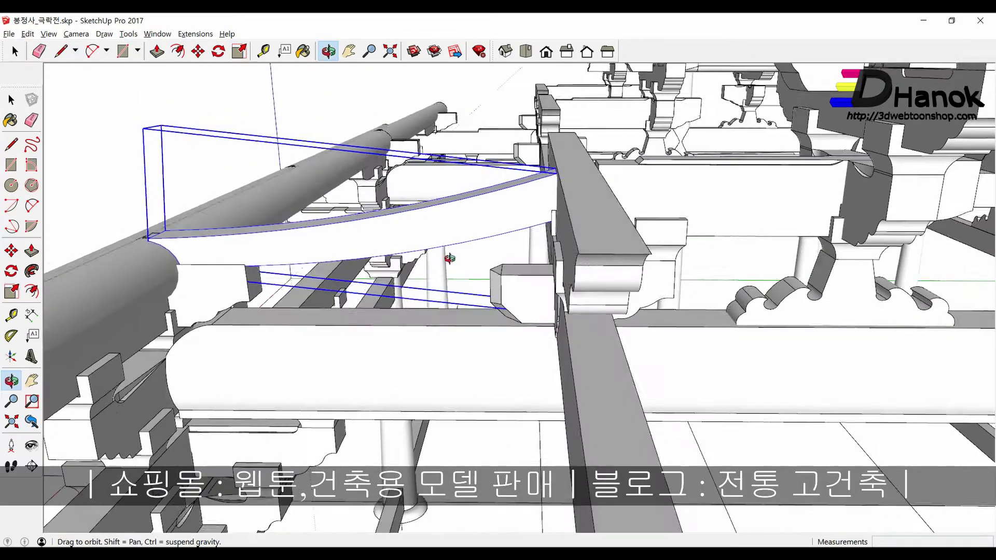
Step: Undo and re-stretch the brace to about 1.12 so it reaches the block
key(ctrl+z)
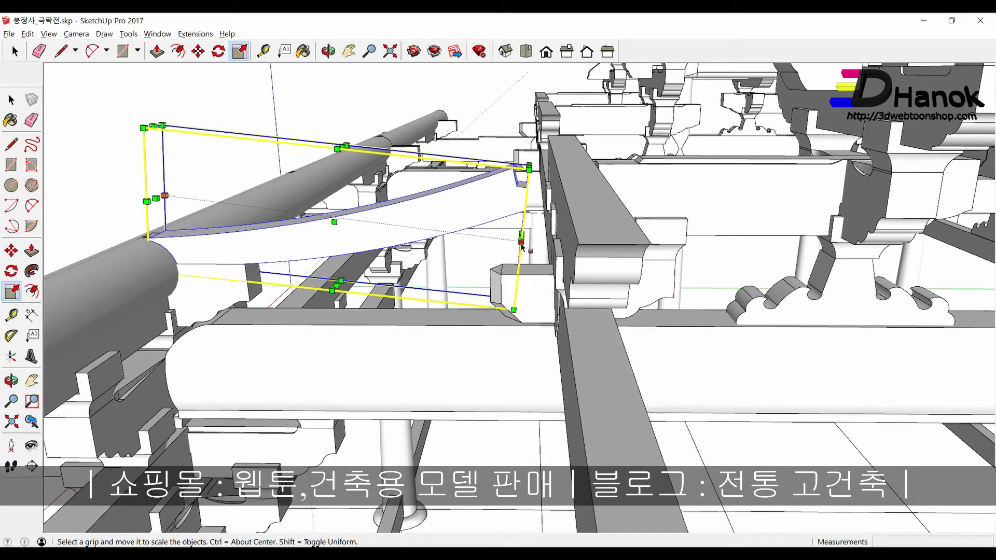
drag(521, 237, 546, 235)
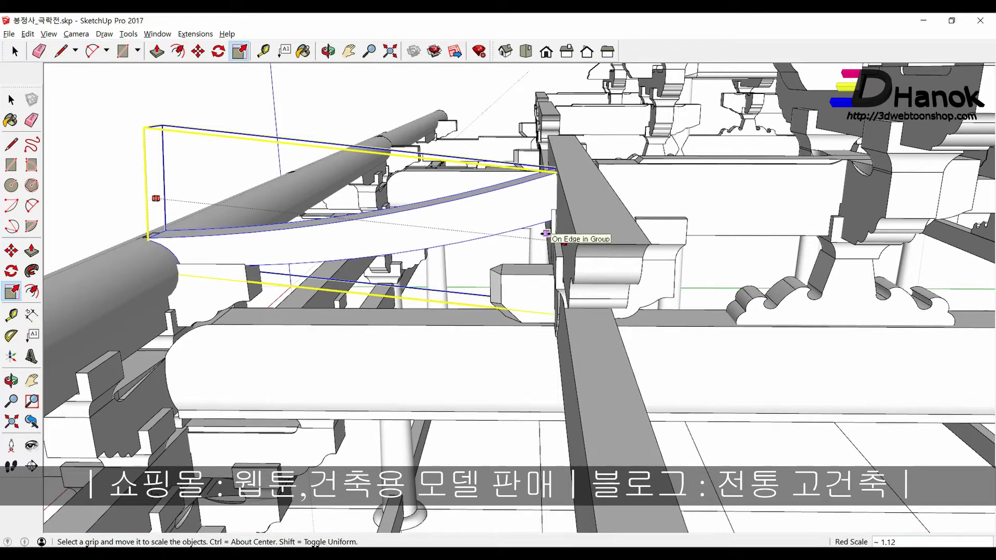
mouse_move(546, 234)
middle_down()
mouse_move(538, 224)
mouse_move(598, 232)
mouse_move(451, 251)
mouse_move(404, 245)
mouse_move(398, 217)
middle_up()
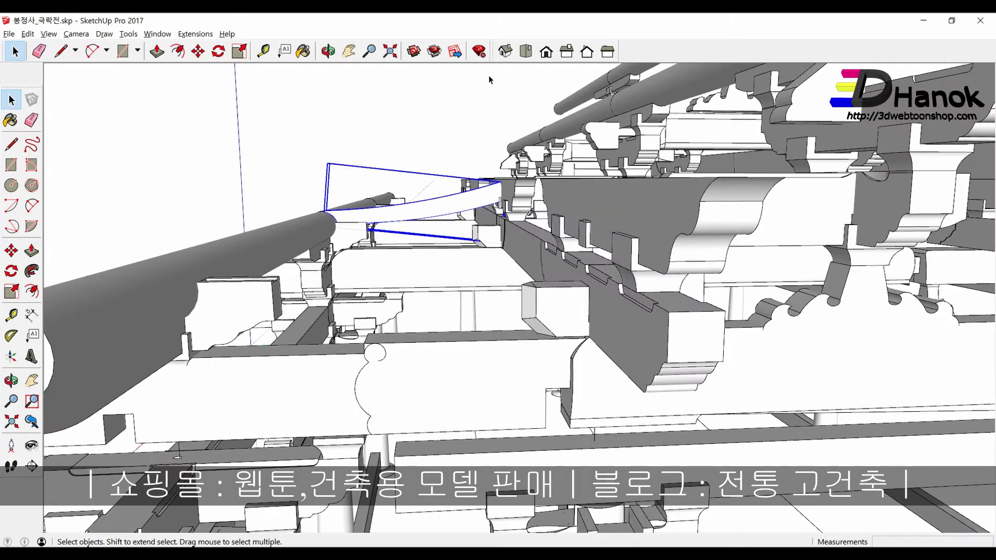
Step: Select the whole beam with its connected bracket block and brace
middle_drag(489, 75, 522, 208)
scroll(522, 208, up, 3)
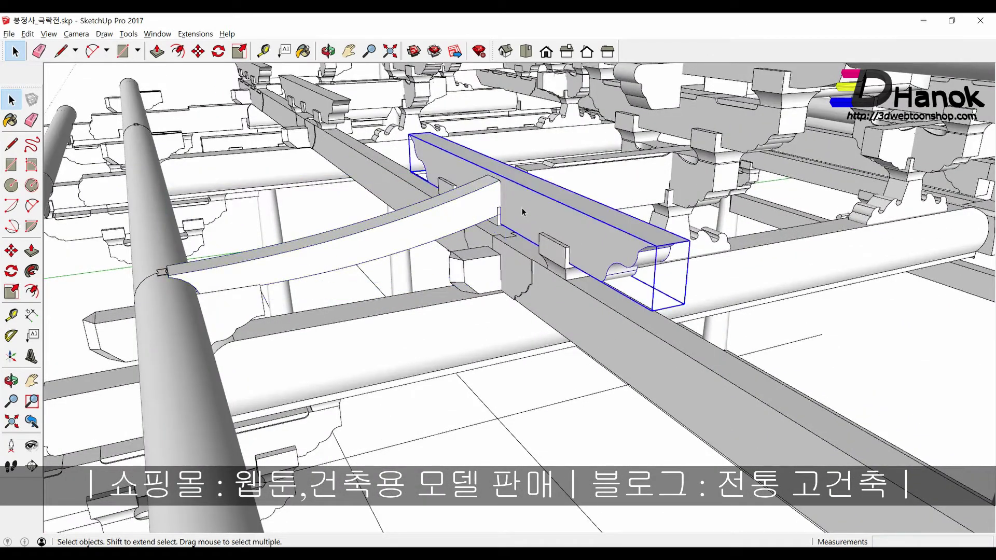
scroll(522, 212, down, 3)
triple_click(523, 212)
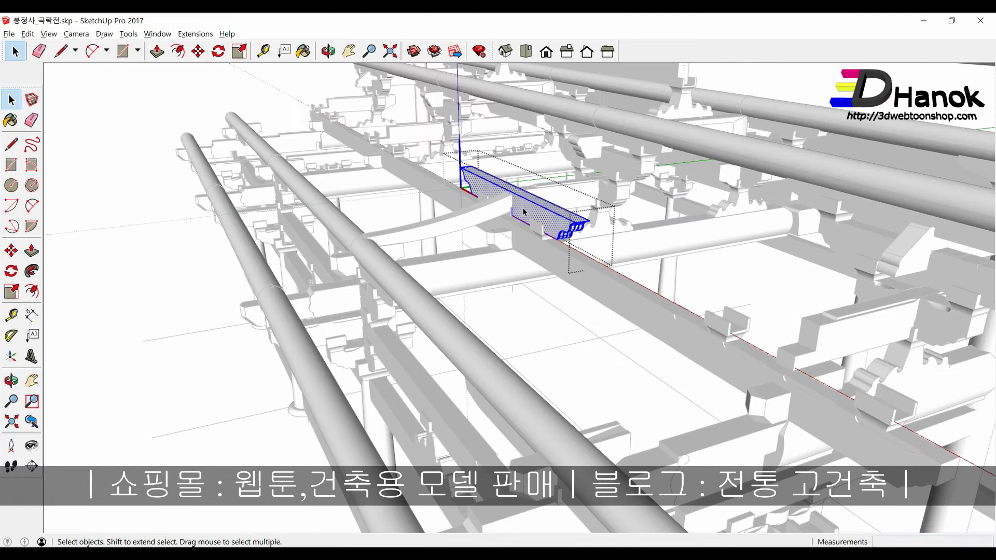
scroll(524, 211, down, 5)
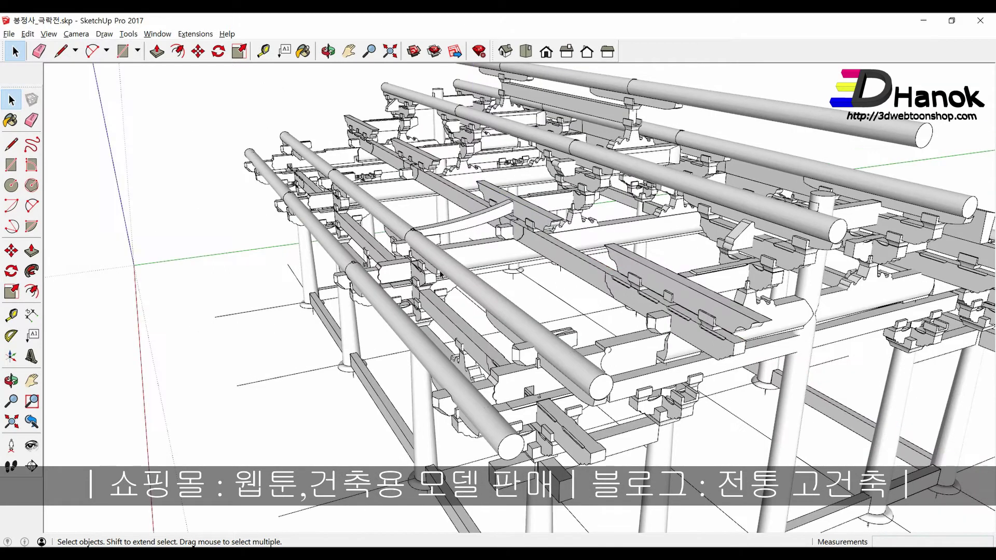
right_click(534, 220)
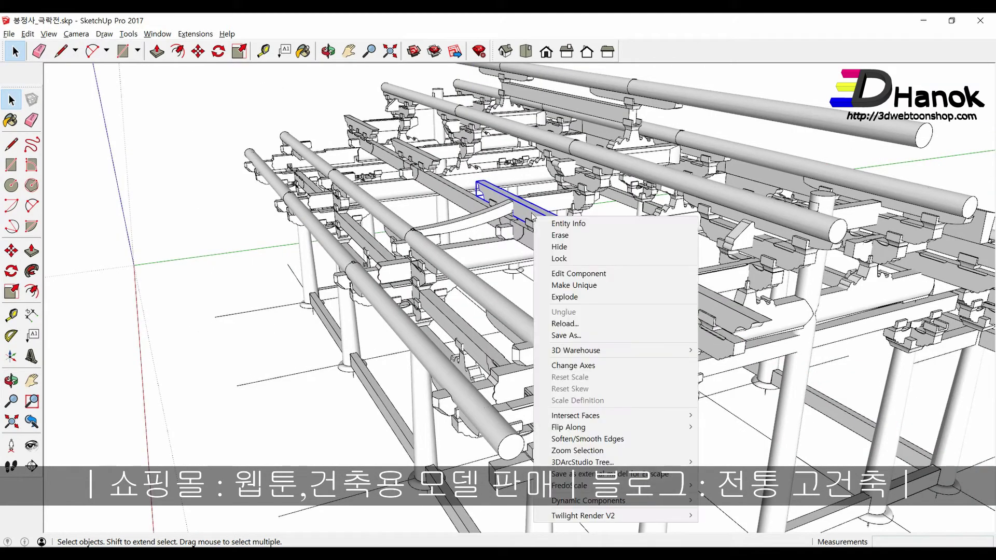
click(531, 214)
scroll(500, 217, down, 3)
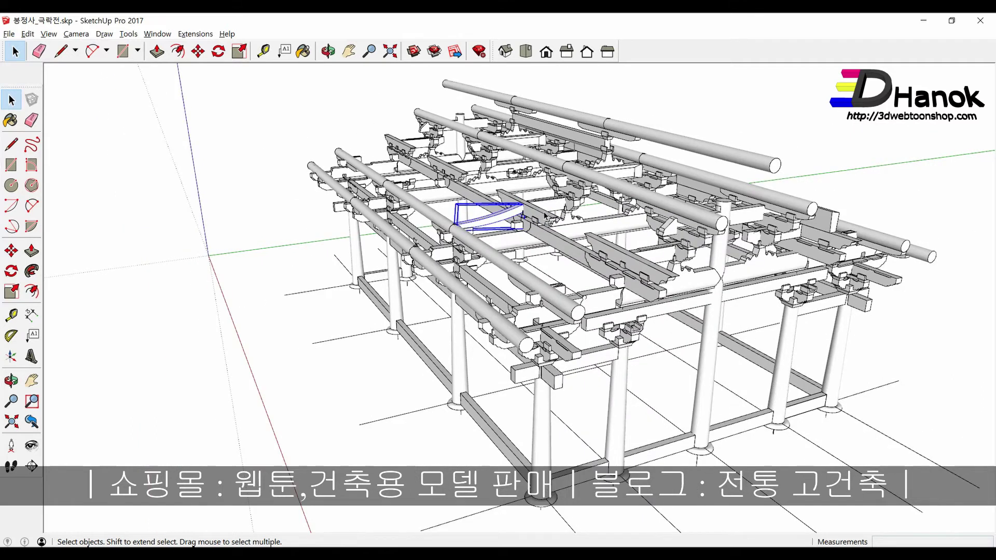
scroll(533, 217, down, 3)
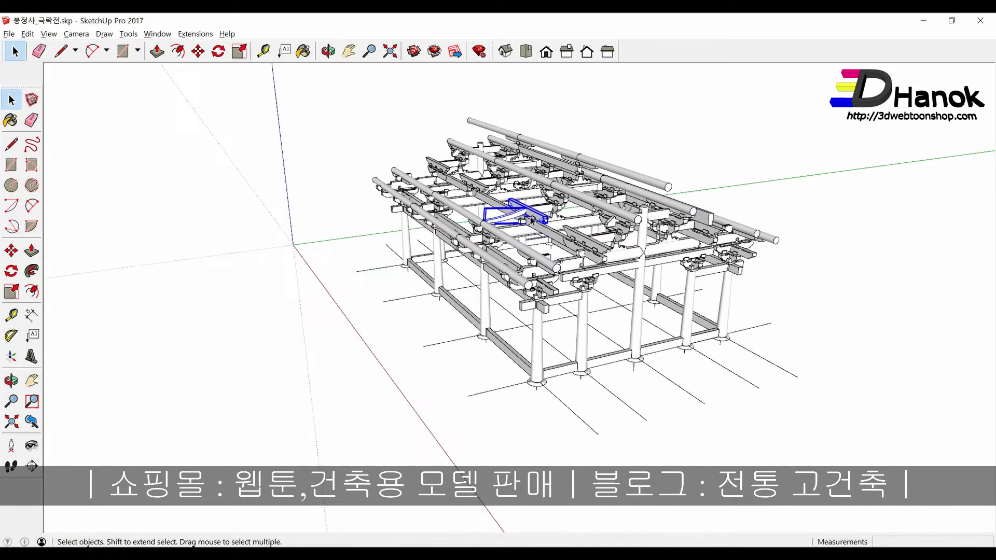
mouse_move(533, 217)
middle_down()
mouse_move(414, 309)
mouse_move(428, 305)
middle_up()
Step: Copy the beam assembly to a spot outside the timber frame
key(m)
click(429, 303)
key(ctrl)
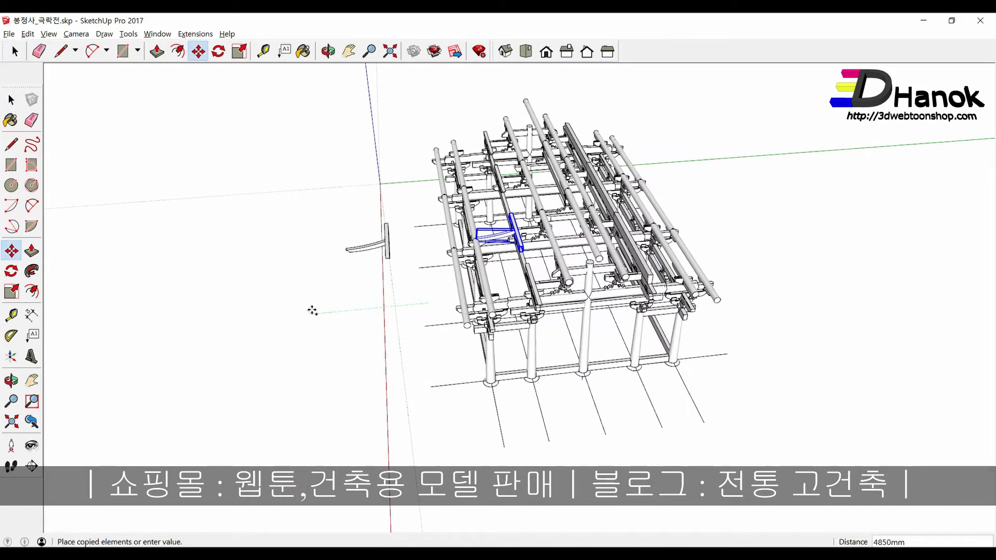
click(288, 313)
key(space)
Step: Zoom in close on the copied beam and bracket block
middle_drag(282, 311, 363, 311)
scroll(425, 332, up, 3)
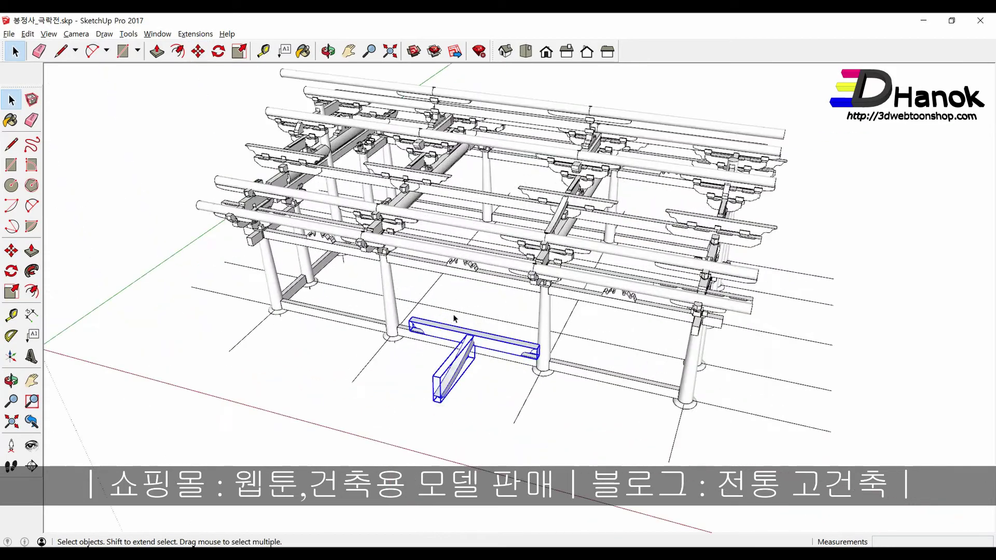
scroll(540, 359, up, 3)
middle_drag(539, 359, 480, 307)
scroll(415, 244, up, 3)
scroll(396, 236, up, 3)
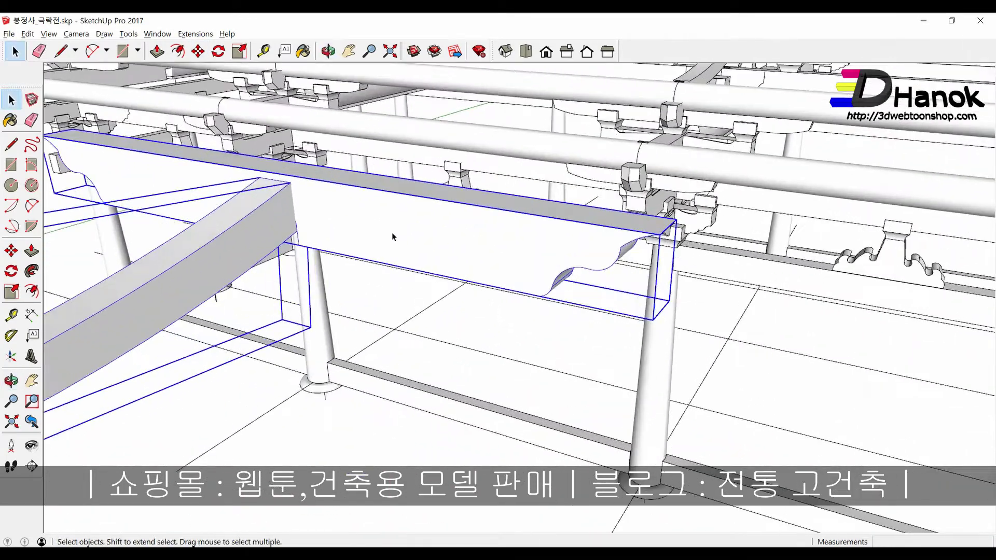
mouse_move(396, 235)
middle_down()
mouse_move(371, 167)
mouse_move(378, 100)
mouse_move(382, 124)
mouse_move(369, 42)
mouse_move(590, 106)
mouse_move(657, 149)
mouse_move(612, 139)
mouse_move(641, 157)
mouse_move(642, 72)
mouse_move(703, 211)
mouse_move(641, 189)
mouse_move(651, 106)
middle_up()
scroll(641, 157, up, 3)
Step: Push/pull the bracket block's top face upward so it stands taller
key(Escape)
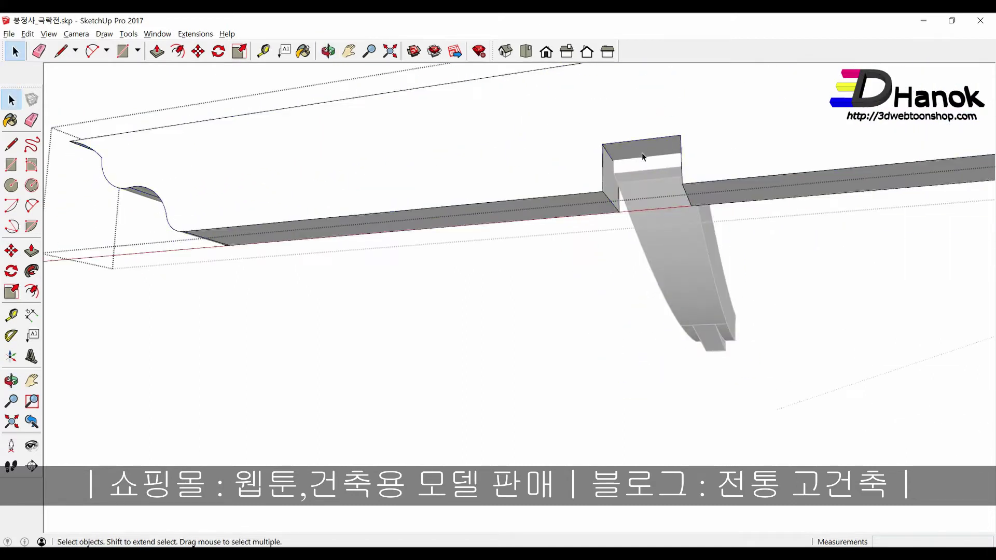
key(p)
drag(642, 152, 649, 114)
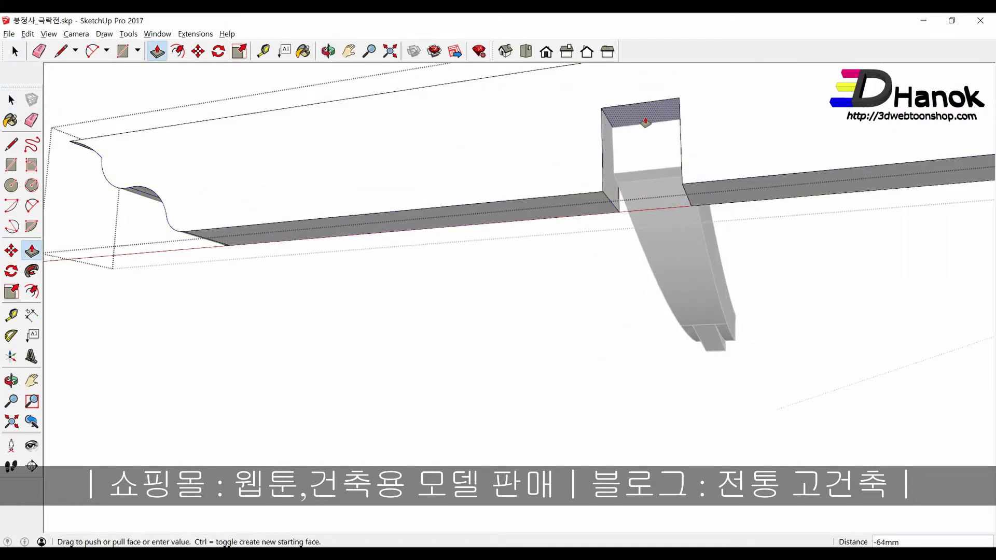
click(650, 126)
key(space)
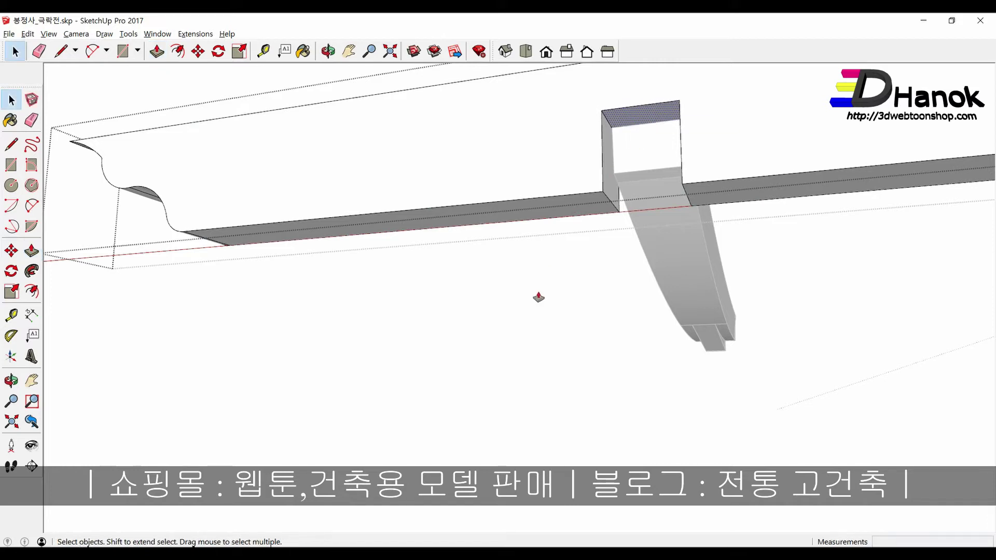
Step: Delete the curved brace from the copied beam and select the bracket block
scroll(647, 178, down, 2)
scroll(647, 178, down, 2)
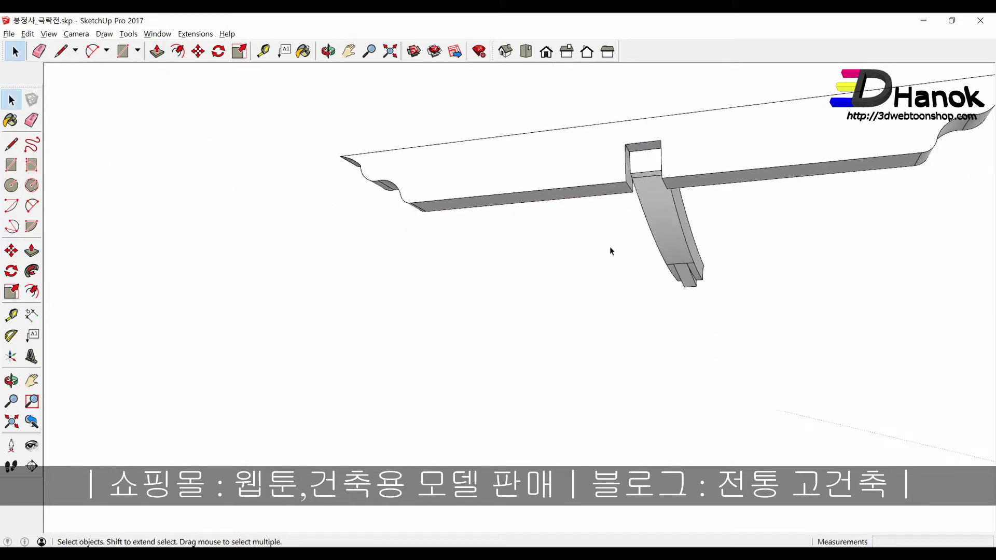
mouse_move(609, 247)
middle_down()
mouse_move(477, 329)
mouse_move(480, 307)
middle_up()
click(479, 307)
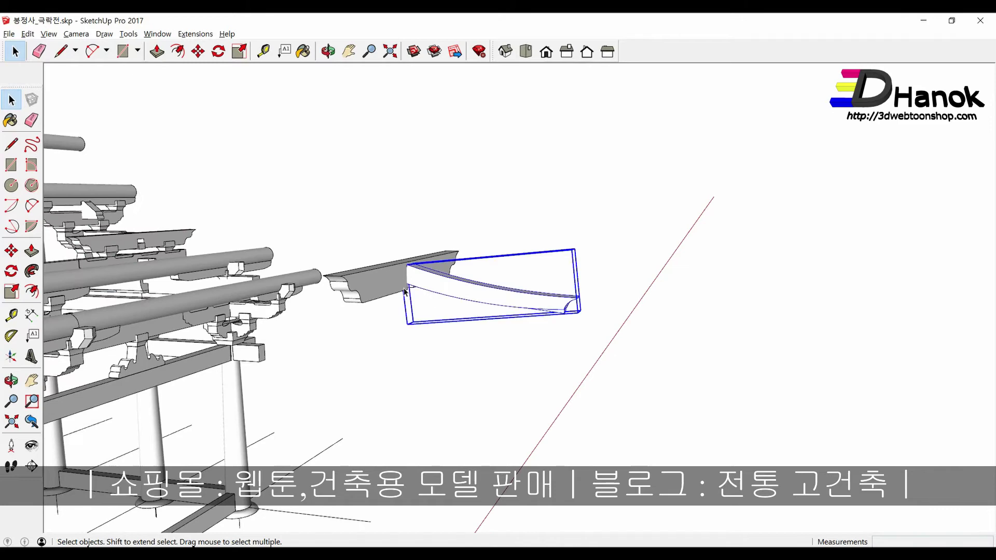
key(Delete)
click(434, 295)
Step: Orbit out to a frontal view of the temple frame
scroll(639, 364, down, 5)
mouse_move(639, 366)
middle_down()
mouse_move(145, 407)
mouse_move(534, 303)
mouse_move(505, 351)
middle_up()
scroll(533, 303, up, 3)
scroll(533, 304, up, 3)
scroll(534, 303, down, 3)
scroll(505, 350, up, 3)
scroll(519, 330, down, 3)
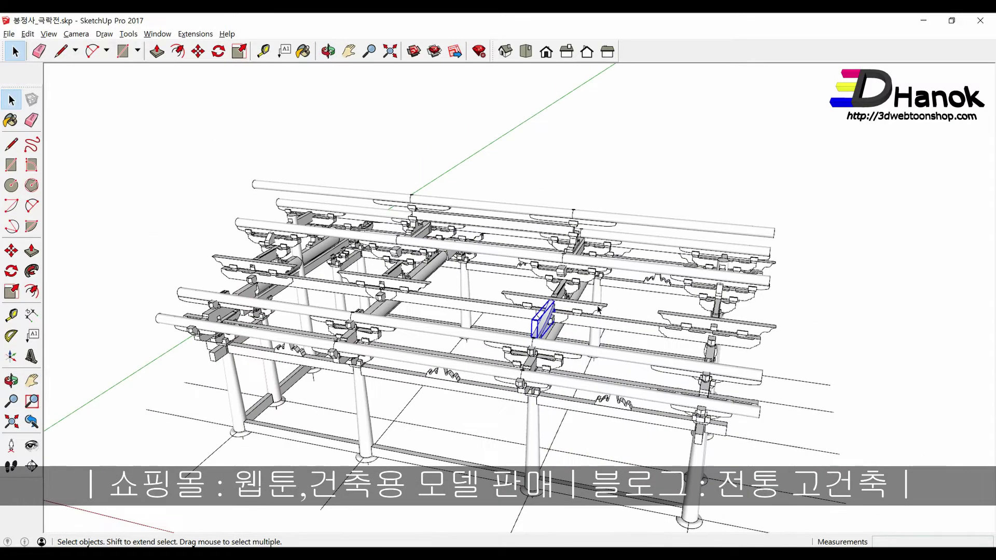
mouse_move(539, 317)
middle_down()
mouse_move(597, 306)
mouse_move(583, 432)
middle_up()
scroll(597, 306, down, 3)
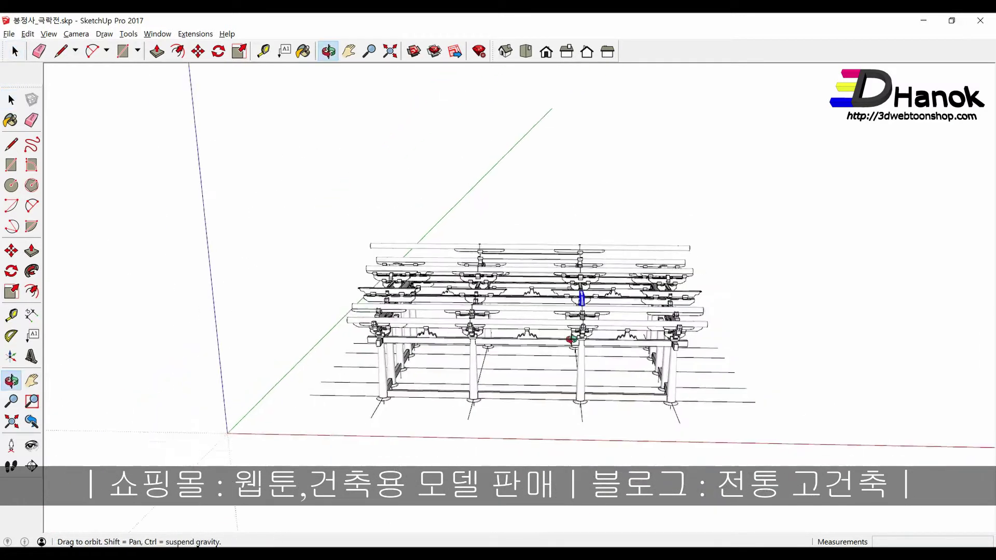
Step: Start copying the selected piece from the post base, then zoom out
key(m)
key(ctrl)
click(584, 432)
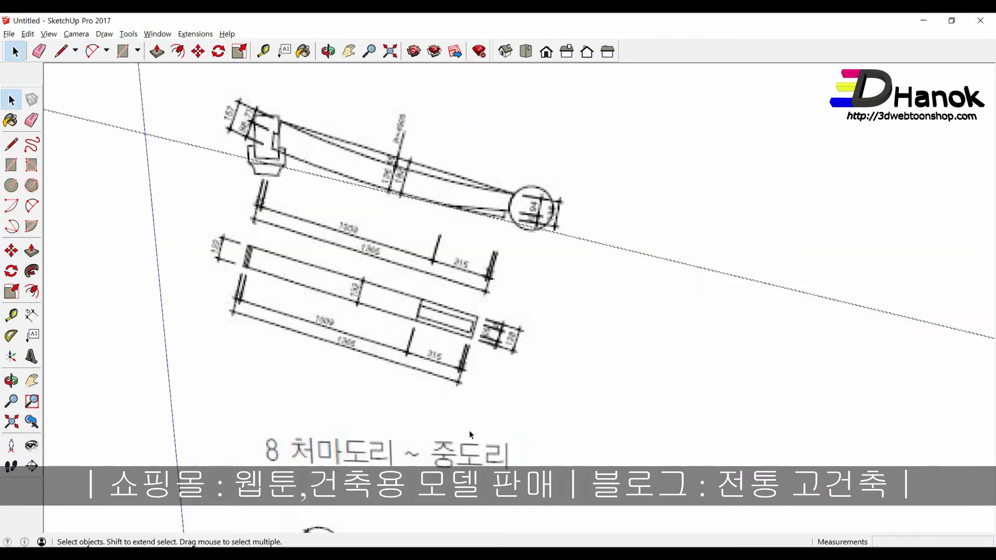
scroll(469, 430, down, 2)
scroll(469, 436, down, 2)
scroll(470, 444, down, 2)
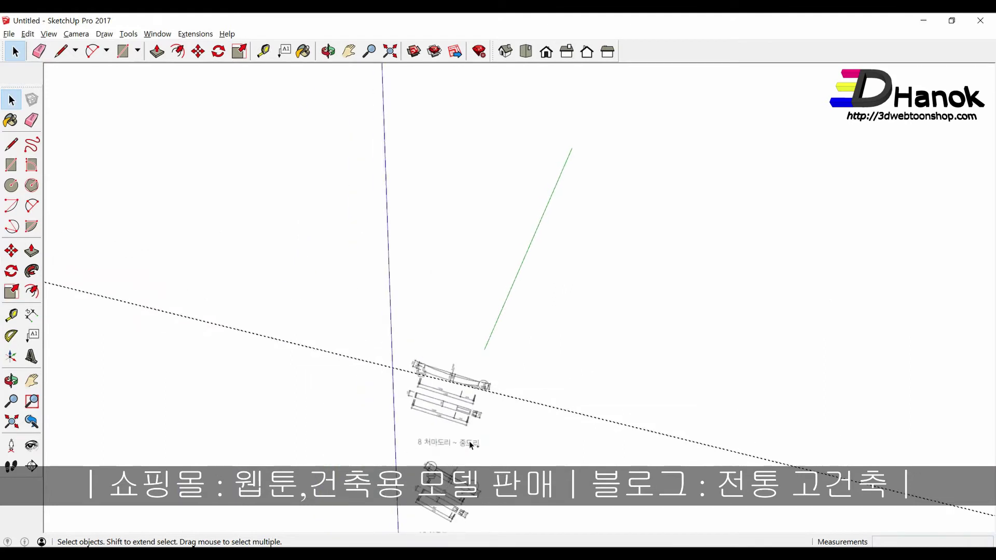
scroll(470, 444, up, 2)
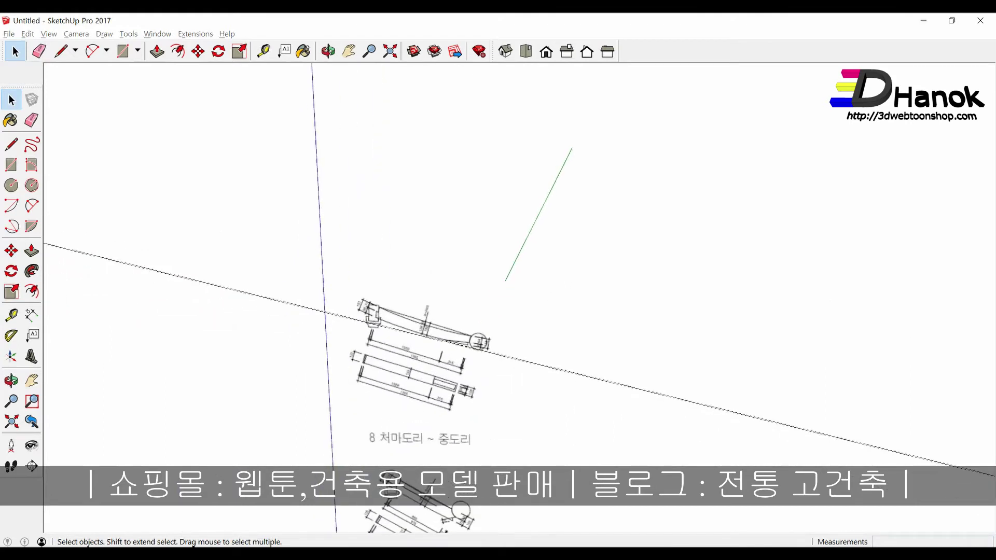
ctrl+scroll(467, 349, down, 3)
Step: Page back through the PDF drawing set to the side section drawing on page 12
ctrl+scroll(423, 279, down, 3)
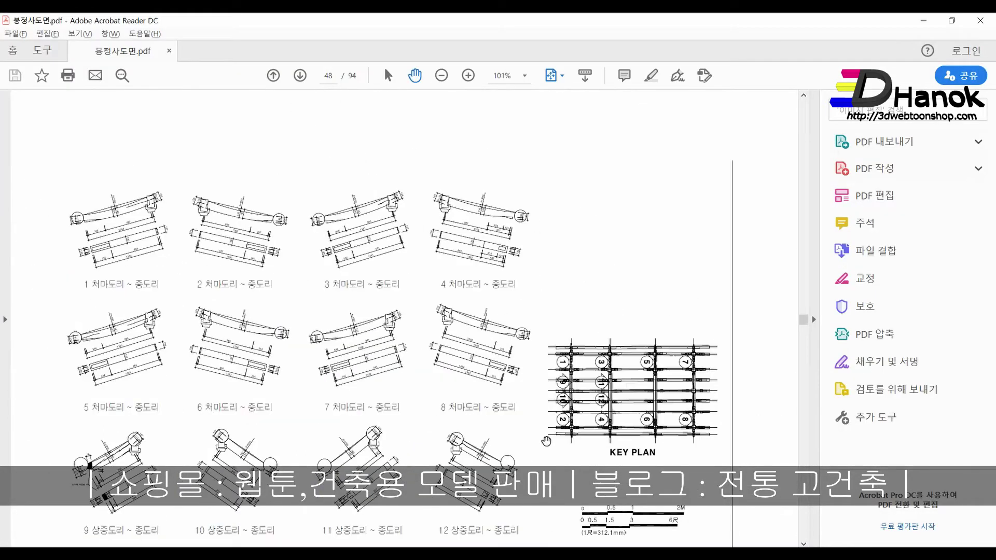
scroll(391, 222, up, 5)
scroll(387, 235, up, 3)
scroll(333, 184, up, 3)
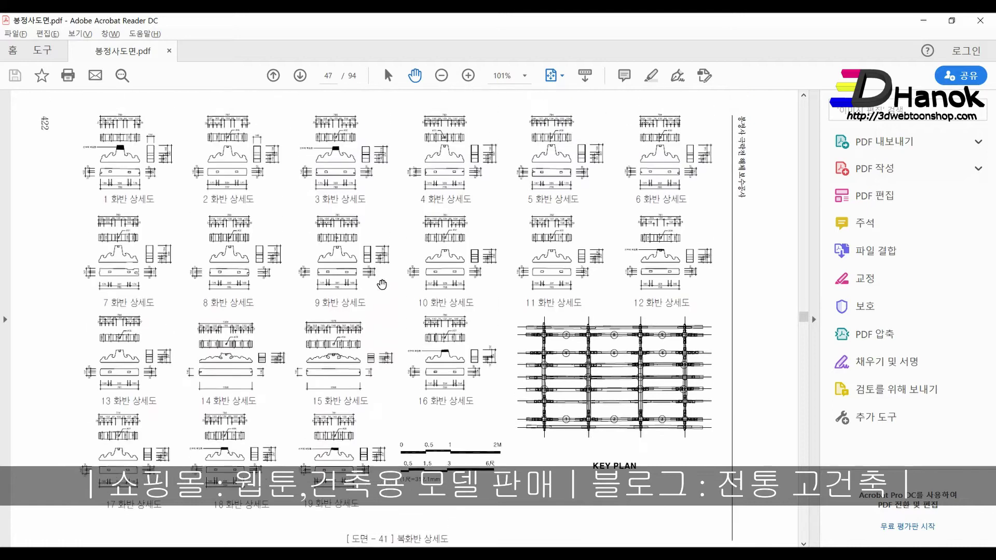
click(274, 76)
click(274, 76)
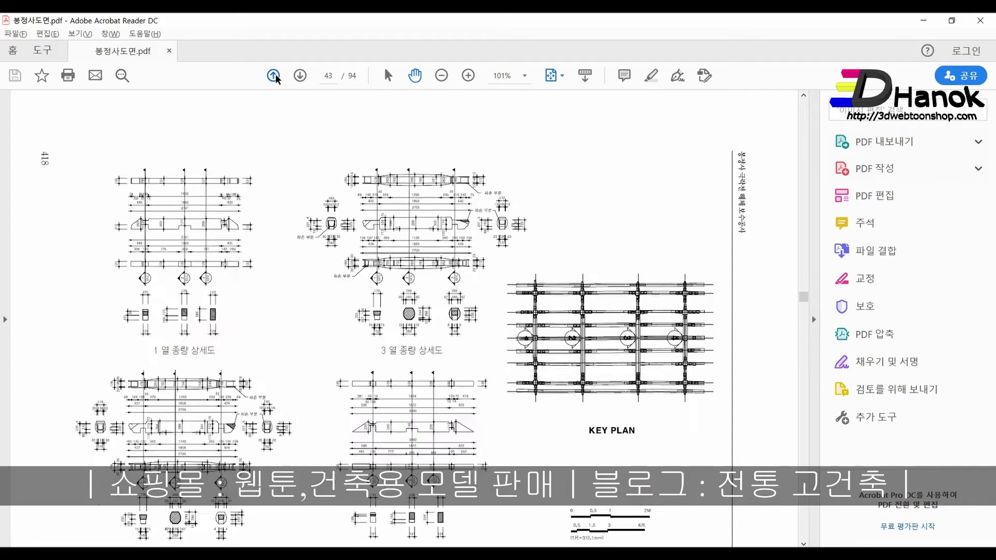
click(274, 76)
click(274, 76)
click(274, 76)
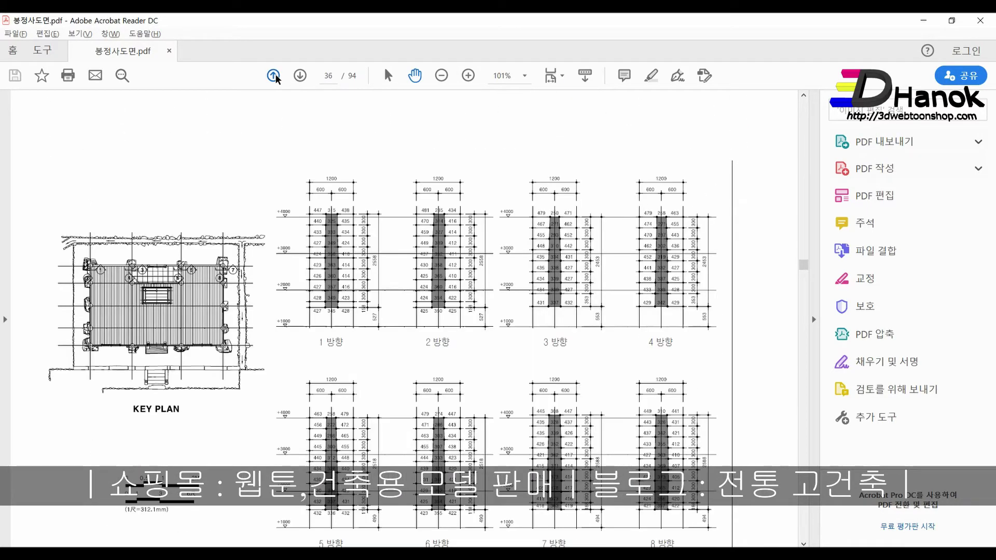
click(274, 76)
click(274, 75)
click(274, 76)
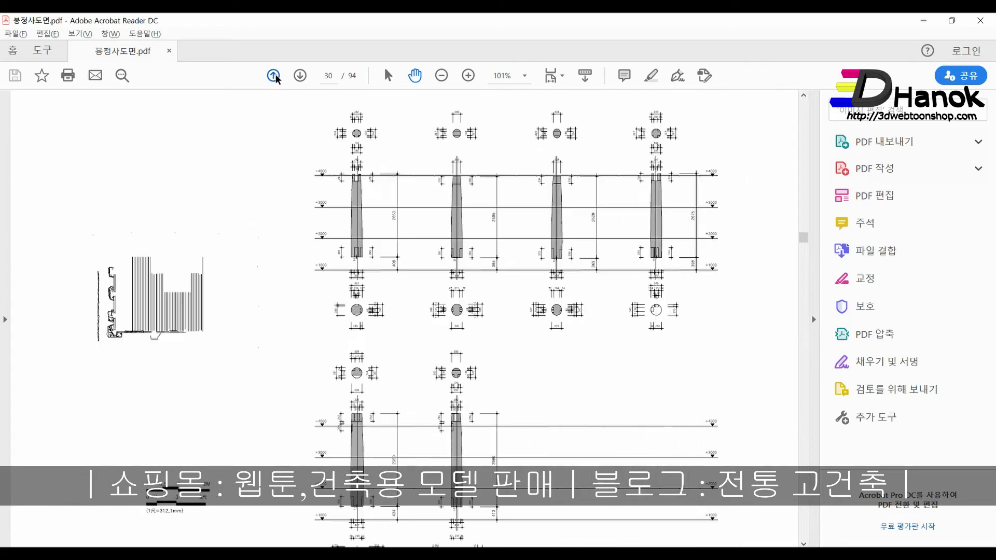
click(274, 75)
click(274, 76)
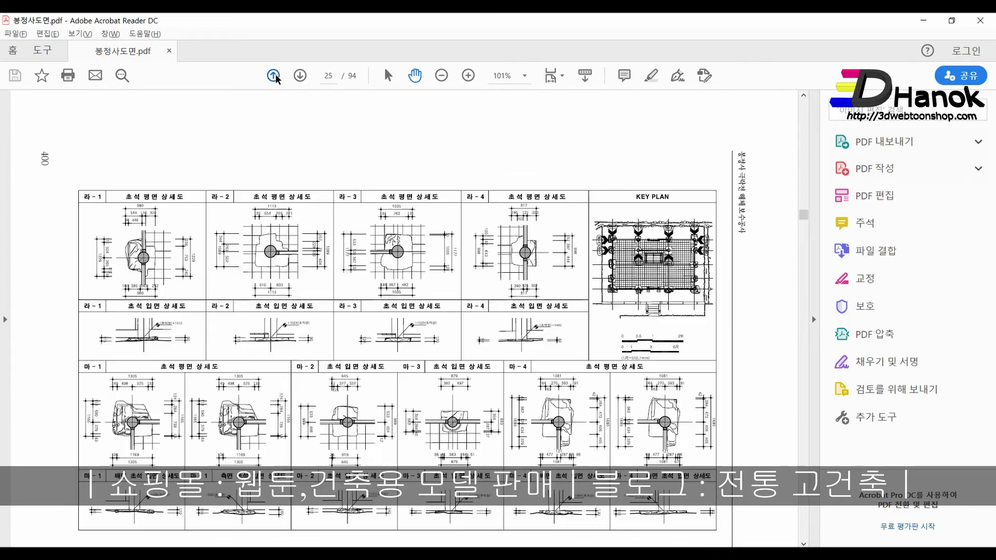
click(274, 75)
click(274, 75)
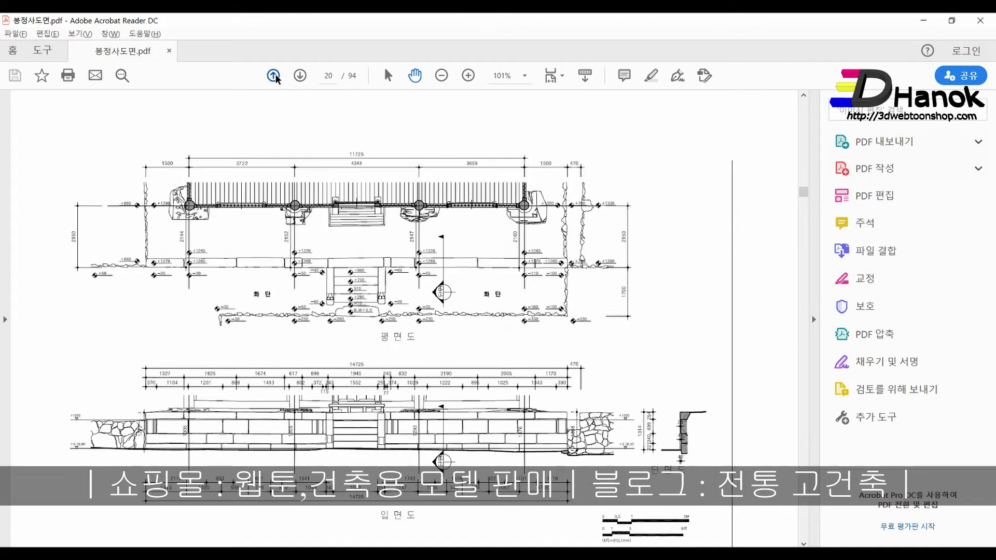
click(274, 76)
click(273, 76)
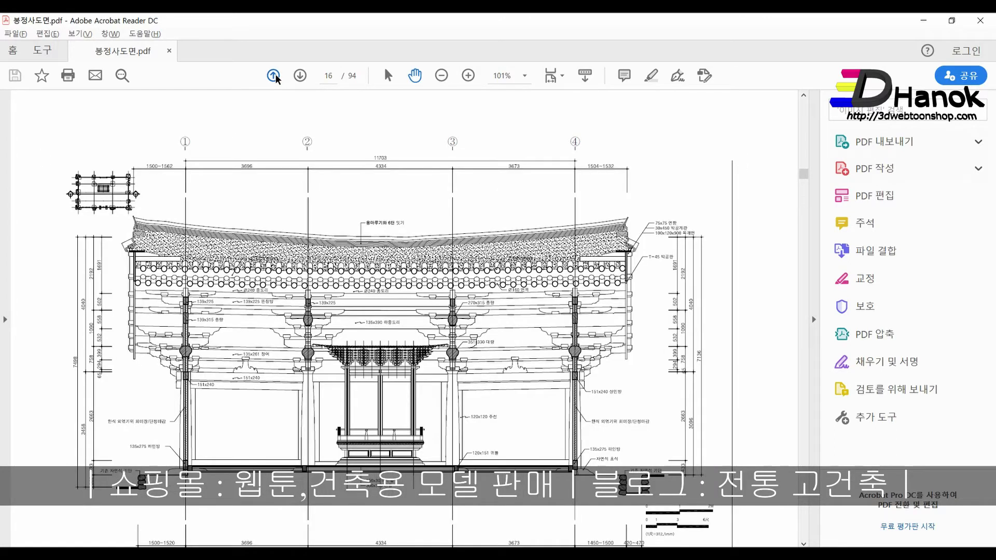
click(274, 76)
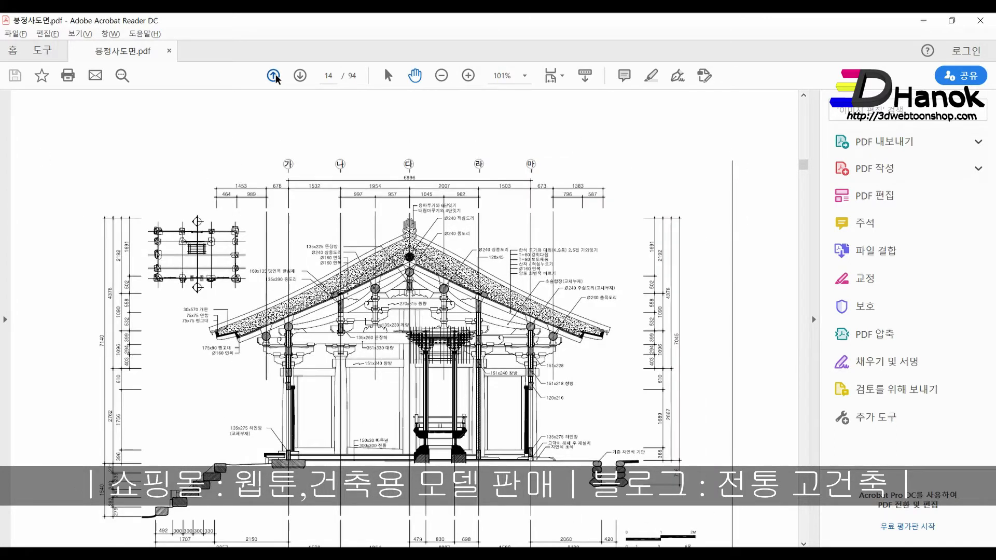
click(274, 76)
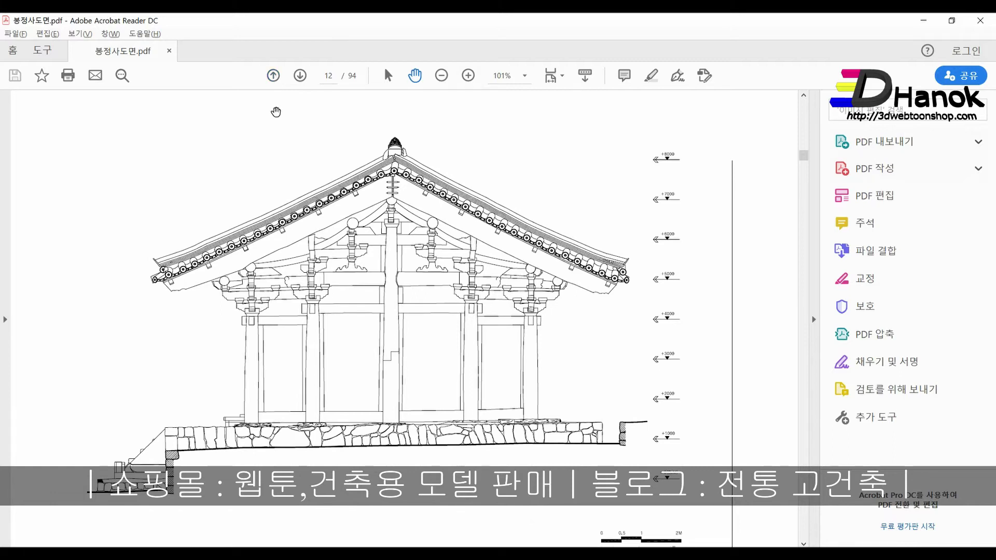
Step: Zoom in on the section's roof-frame members, then return to SketchUp
ctrl+scroll(326, 260, up, 2)
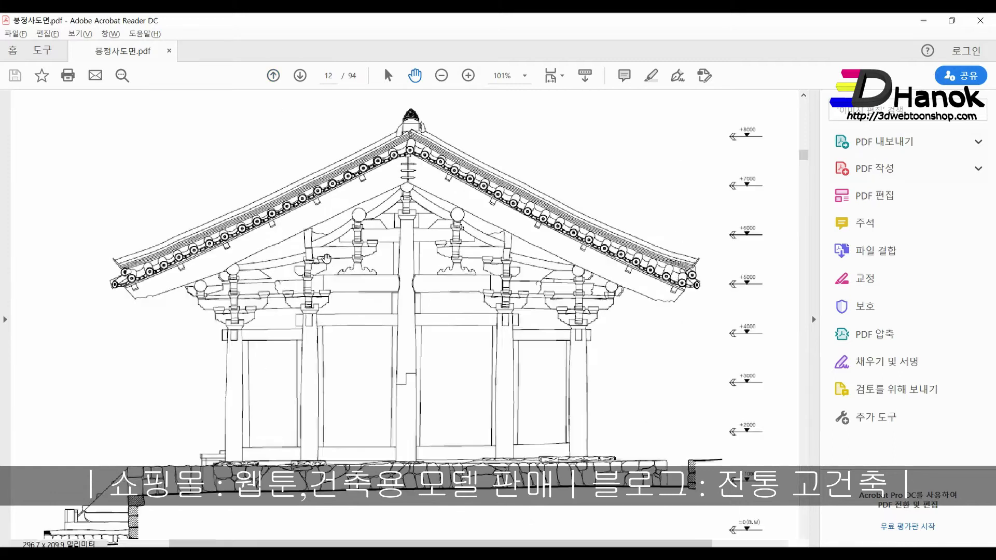
ctrl+scroll(326, 258, up, 2)
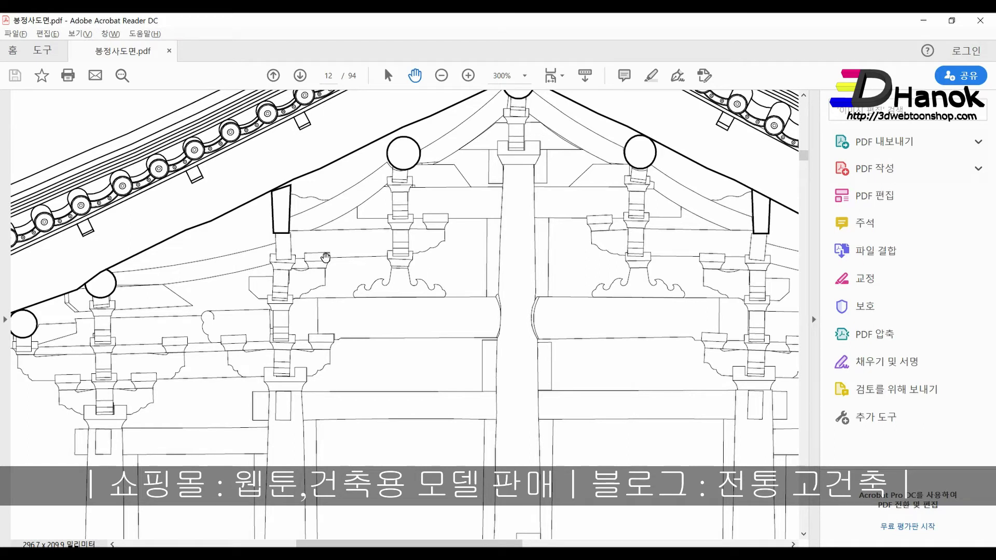
key(alt+Tab)
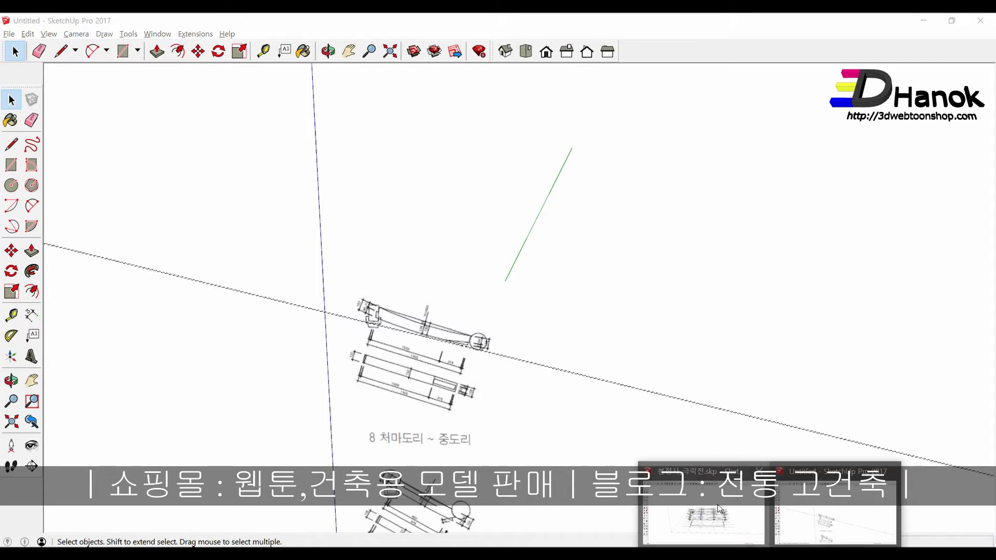
Step: Bring up the temple model and orbit to a front view of the timber frame
click(729, 513)
drag(668, 392, 617, 399)
key(space)
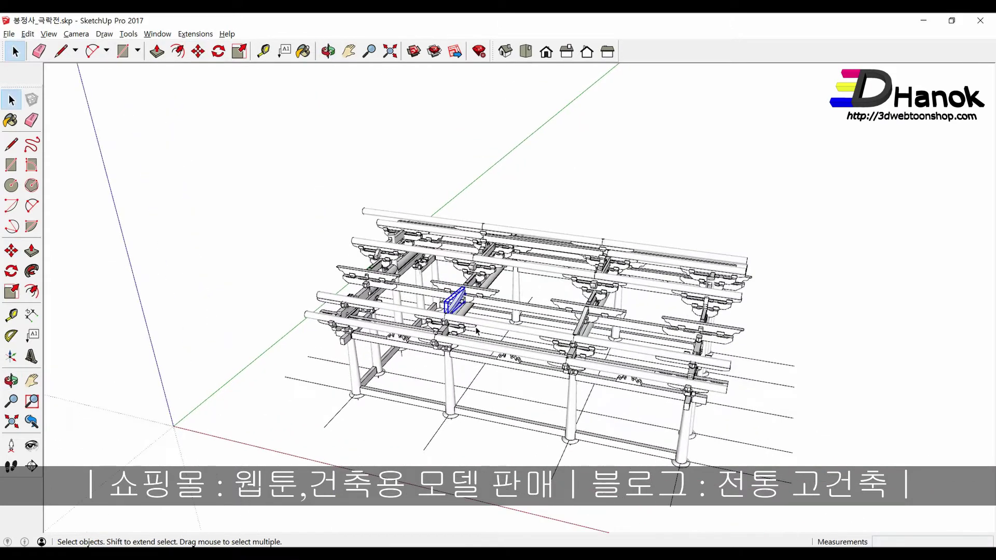
mouse_move(618, 400)
middle_down()
mouse_move(565, 346)
mouse_move(547, 435)
mouse_move(525, 457)
mouse_move(474, 455)
mouse_move(451, 422)
mouse_move(456, 403)
mouse_move(476, 448)
middle_up()
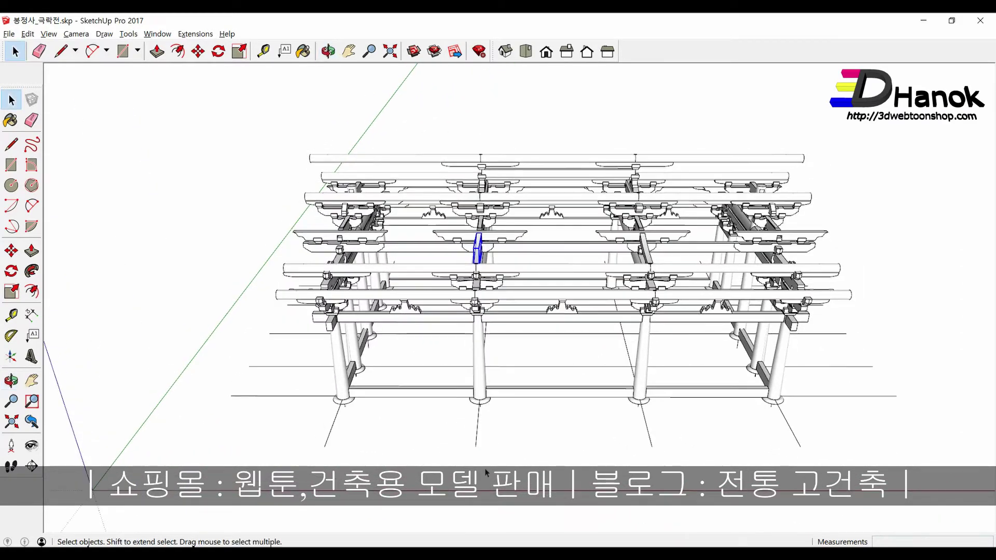
Step: Copy the brace from its base point into another bay of the roof frame
key(m)
key(ctrl)
click(475, 447)
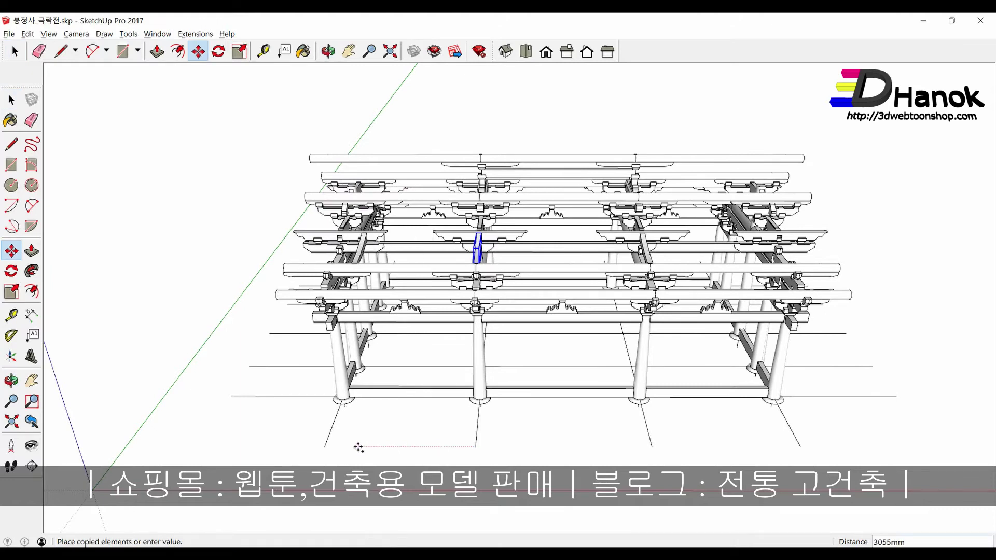
click(324, 446)
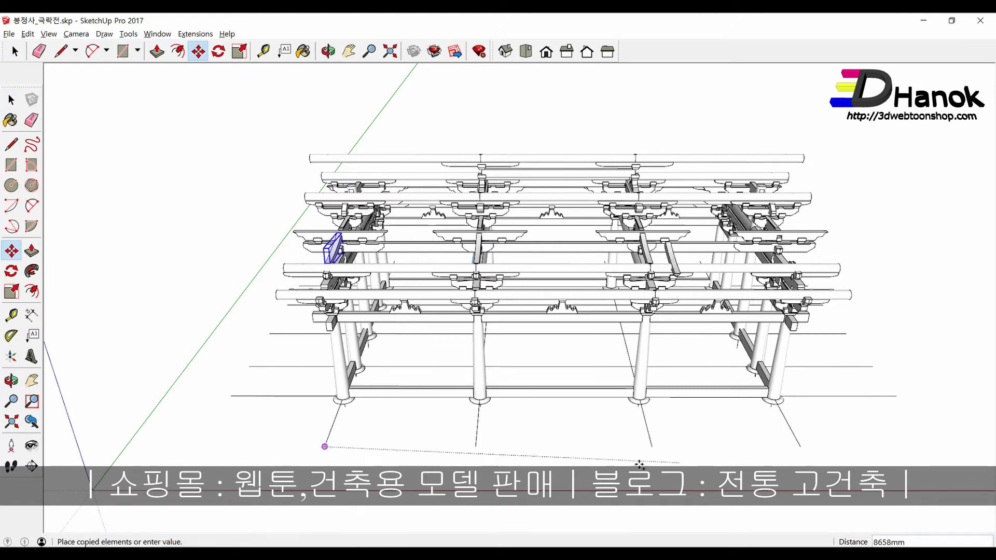
click(801, 446)
key(space)
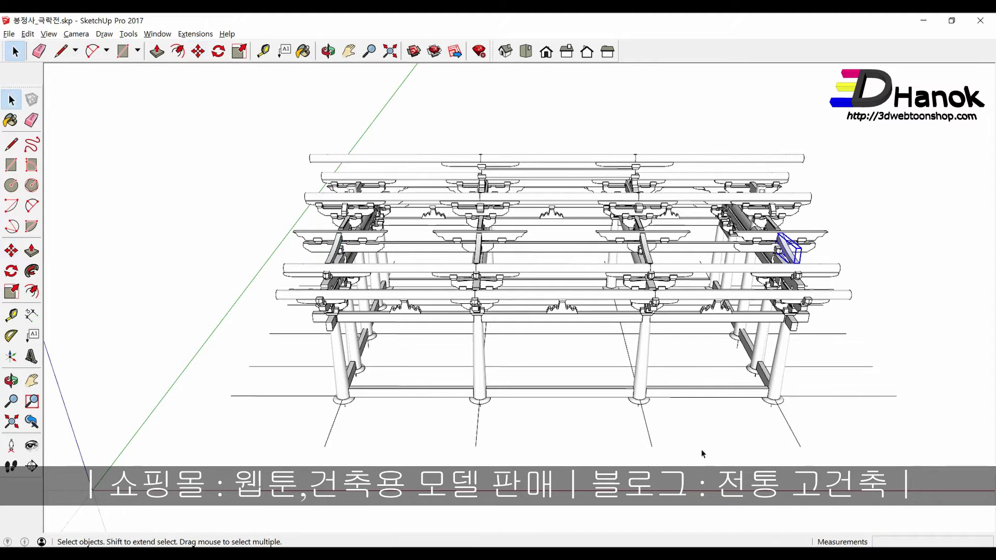
mouse_move(704, 454)
middle_down()
mouse_move(510, 354)
mouse_move(450, 373)
mouse_move(356, 356)
middle_up()
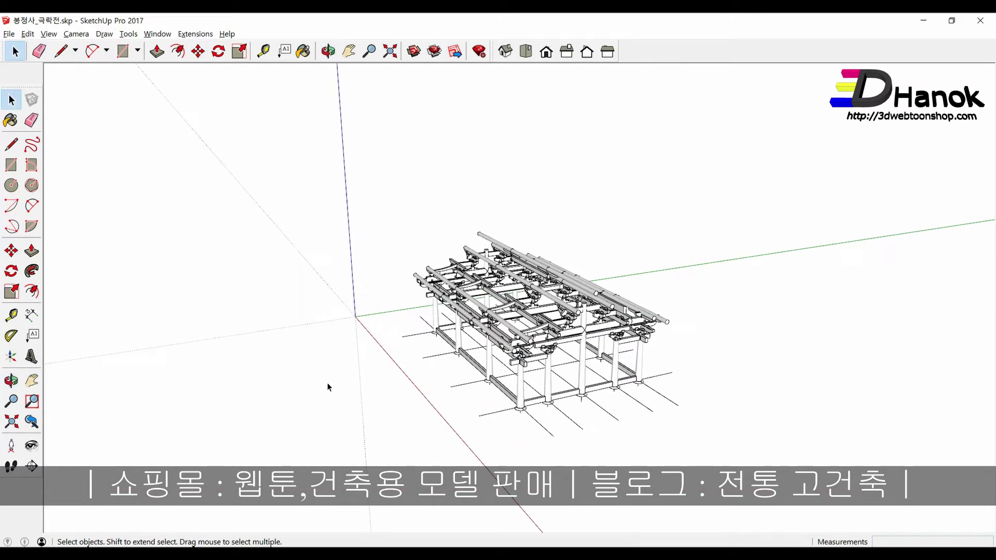
Step: Move the selected brace copies off the frame to sit beside it
scroll(567, 326, up, 3)
scroll(567, 326, up, 3)
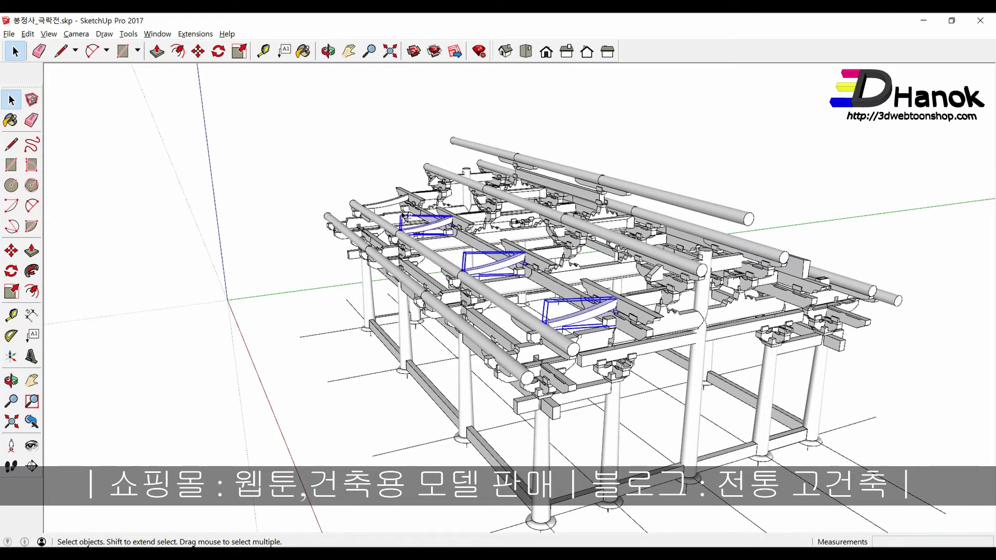
scroll(395, 207, down, 3)
scroll(455, 316, up, 3)
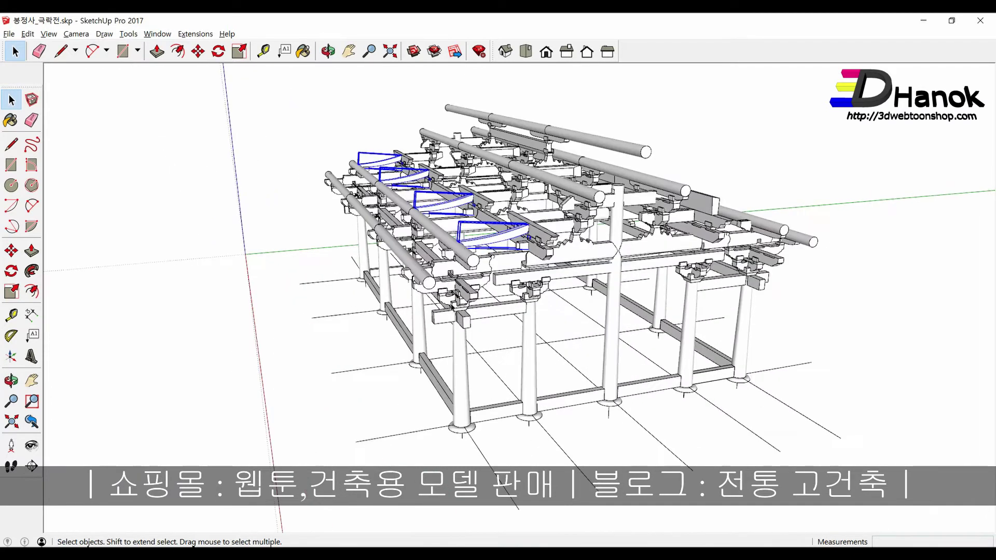
scroll(455, 315, up, 3)
scroll(455, 298, down, 5)
scroll(455, 298, down, 3)
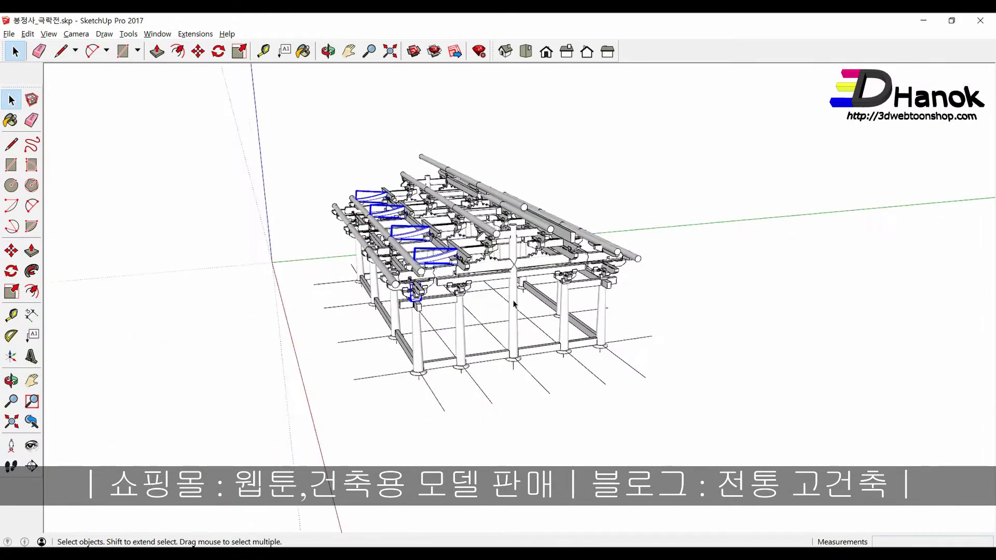
middle_drag(455, 299, 358, 418)
key(m)
click(356, 409)
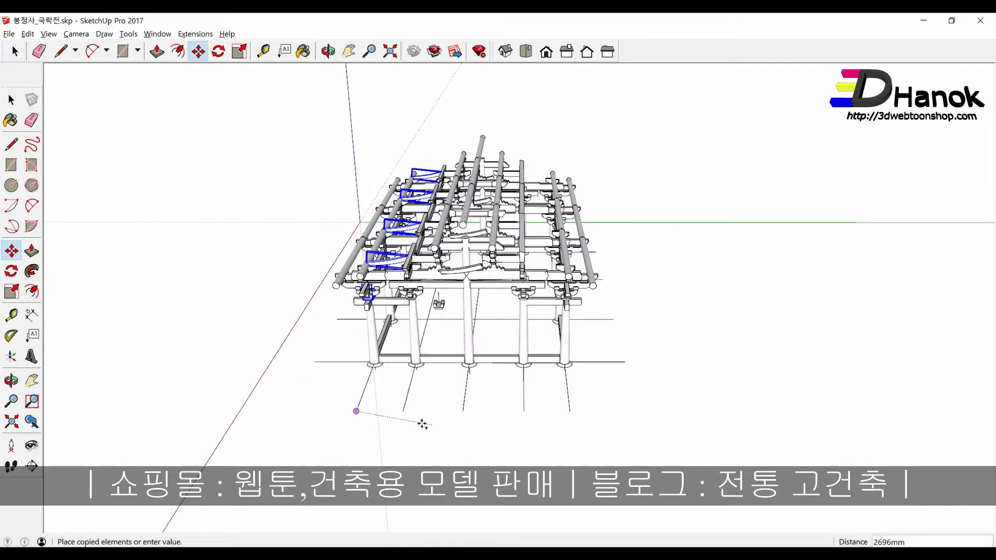
click(658, 327)
Step: Flip the brace copies using the context menu's Flip Along
scroll(630, 291, up, 3)
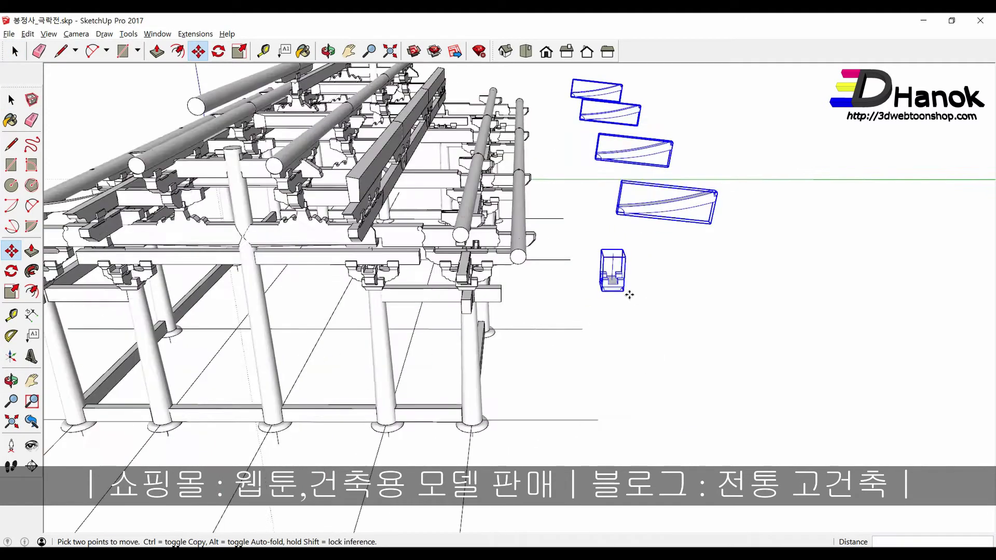
scroll(612, 285, up, 2)
right_click(610, 282)
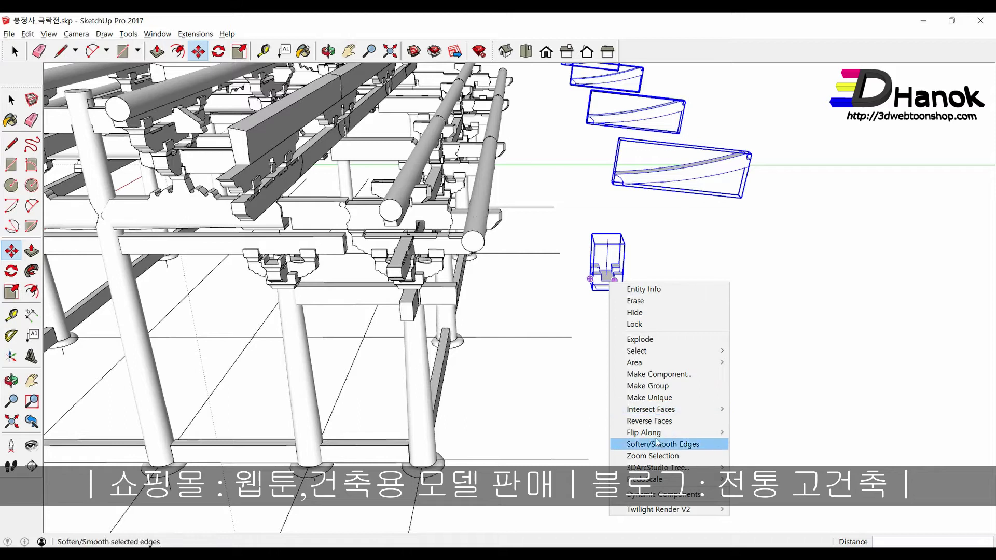
mouse_move(644, 433)
click(771, 444)
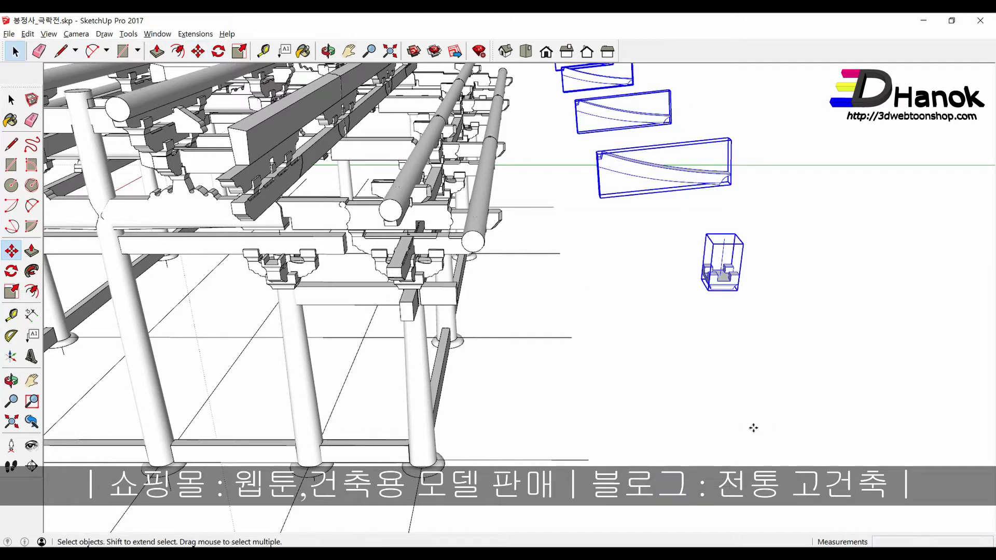
middle_drag(728, 278, 683, 328)
Step: Cancel a second move of the braces and orbit to an end-on view of the building
key(m)
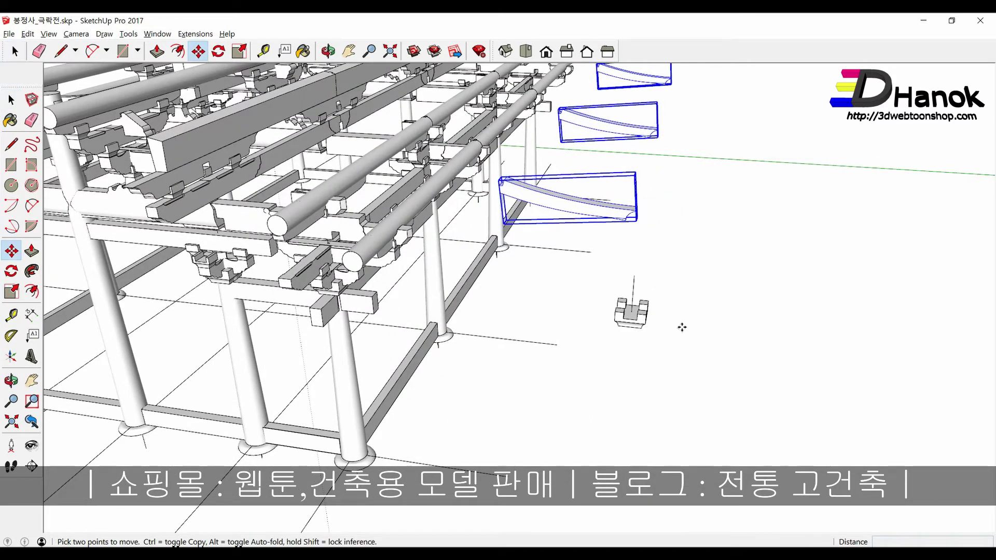
click(647, 315)
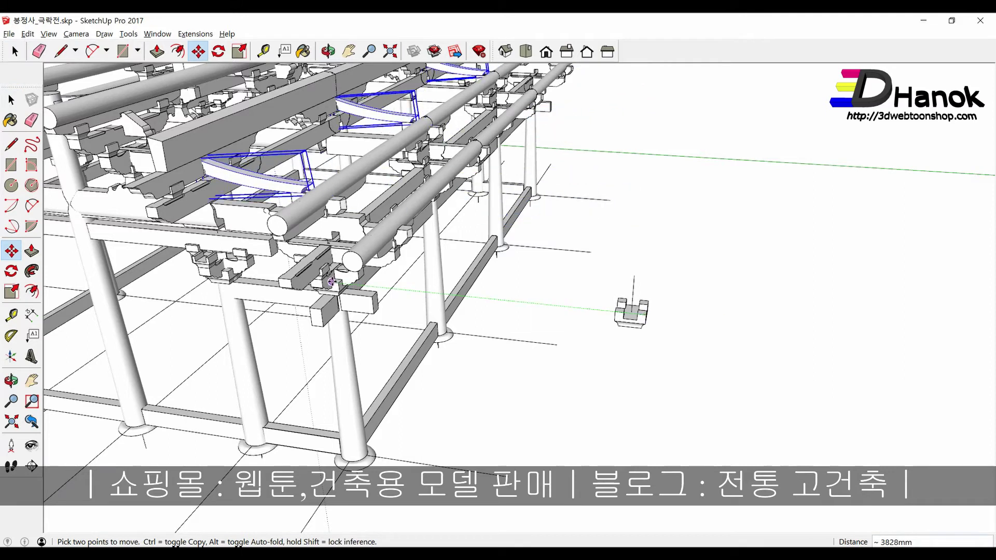
scroll(335, 281, up, 3)
key(space)
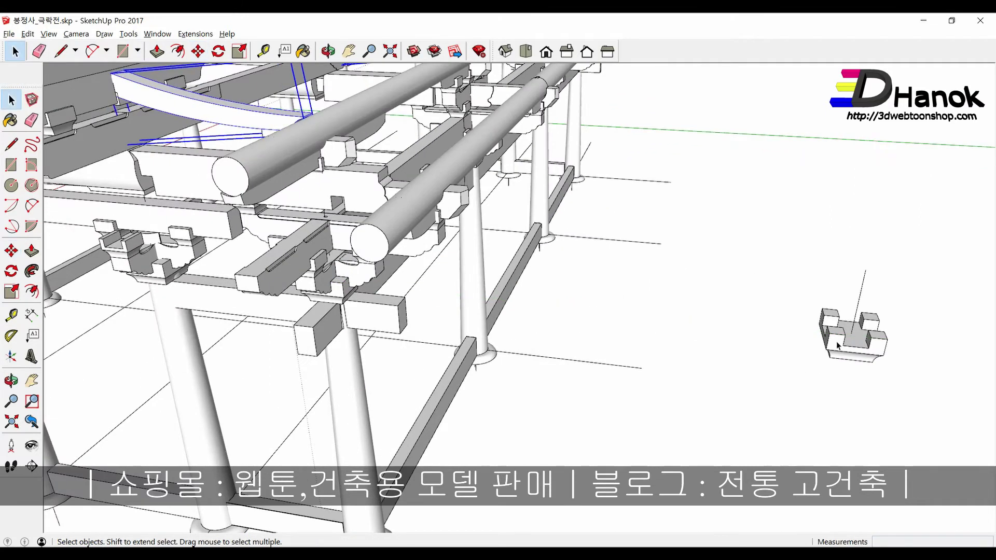
scroll(799, 381, down, 3)
scroll(799, 382, down, 3)
middle_drag(799, 381, 678, 295)
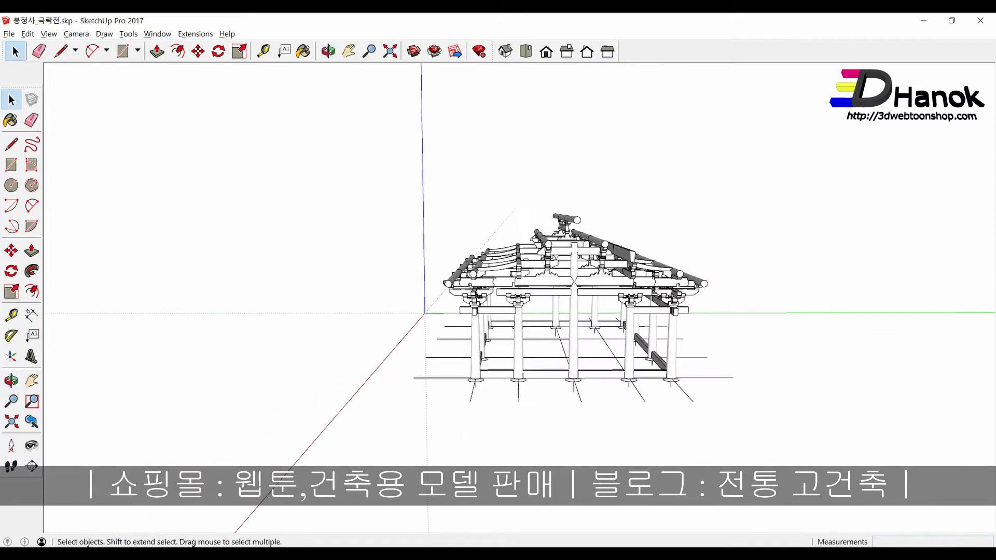
click(794, 513)
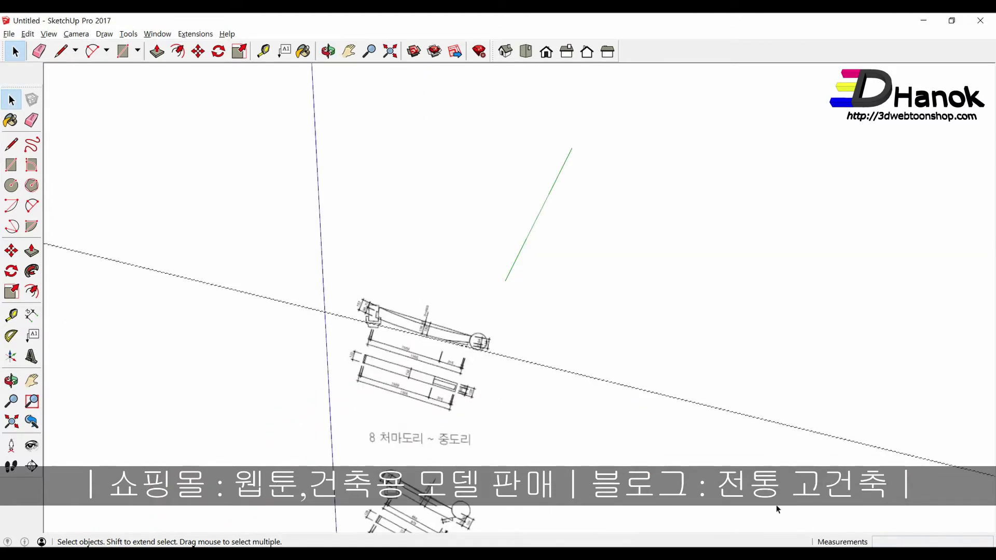
scroll(398, 312, down, 2)
scroll(482, 363, up, 3)
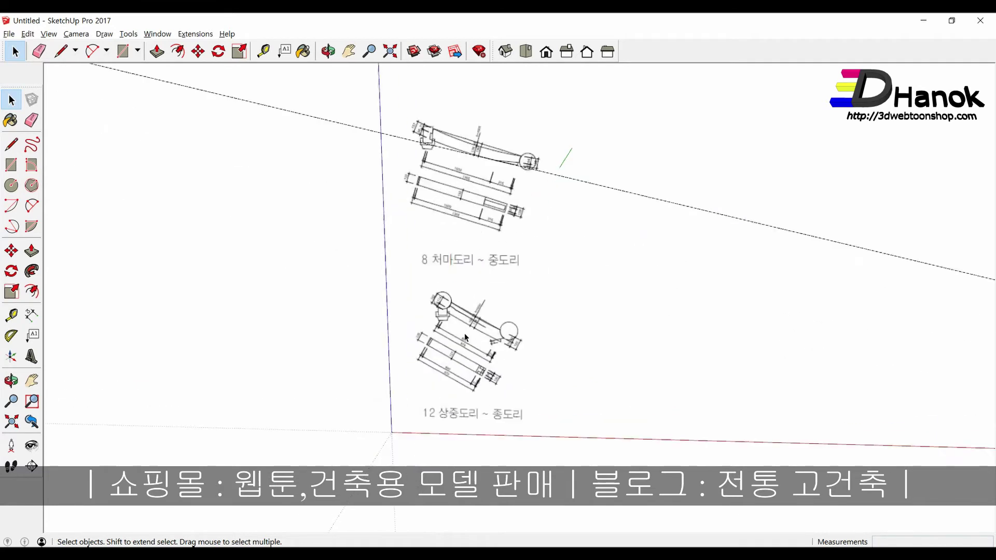
scroll(464, 333, up, 4)
scroll(467, 336, down, 5)
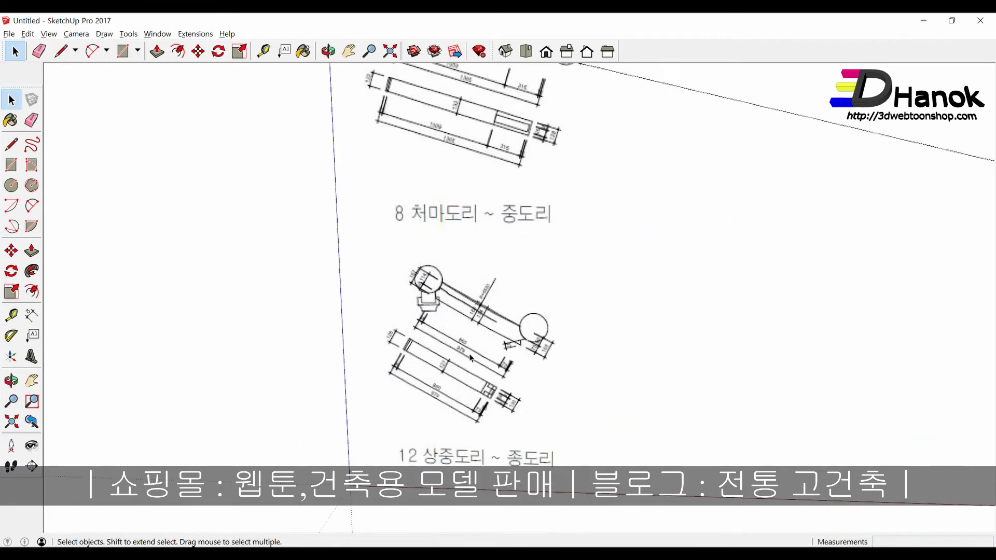
middle_click(466, 336)
scroll(465, 336, up, 6)
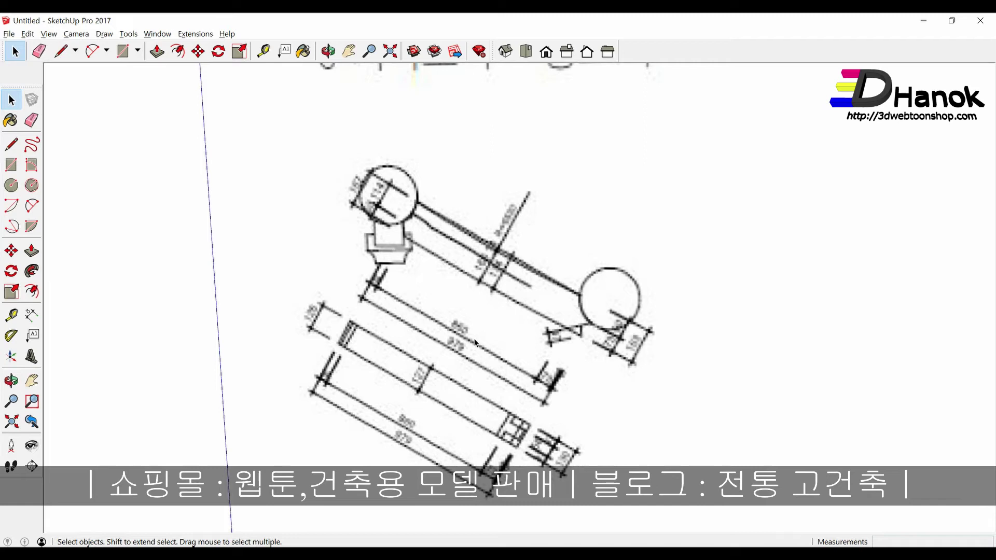
scroll(476, 342, down, 1)
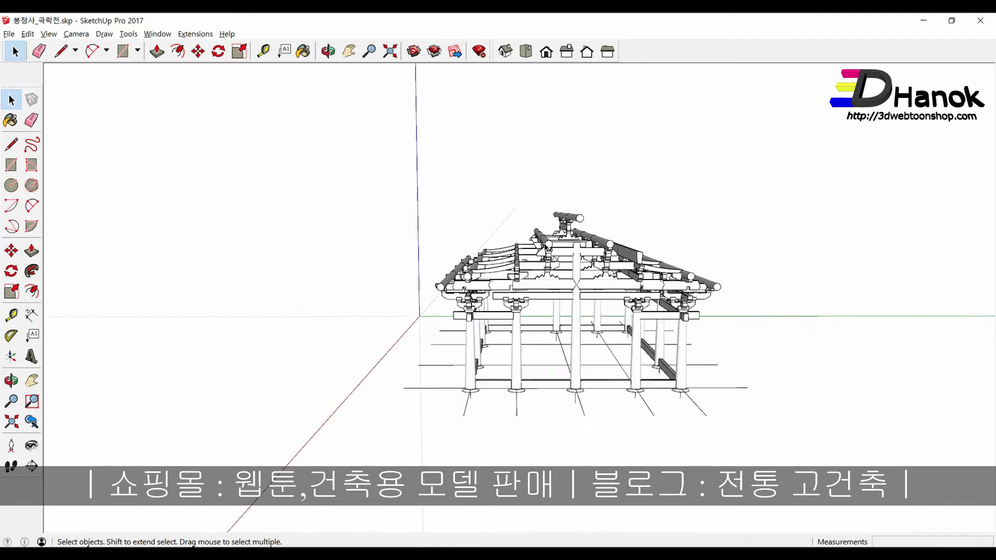
scroll(546, 242, up, 2)
scroll(546, 241, up, 2)
scroll(546, 241, up, 2)
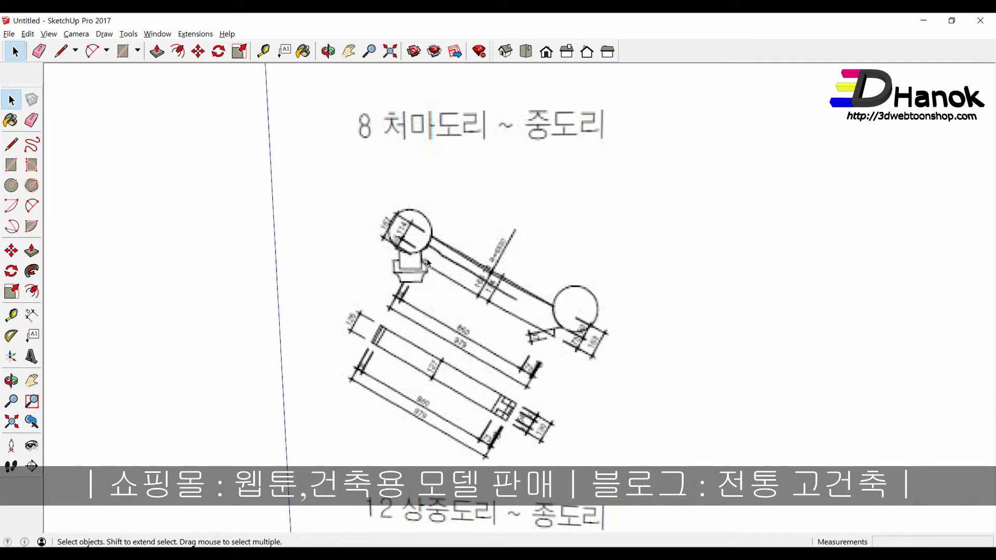
scroll(503, 297, up, 2)
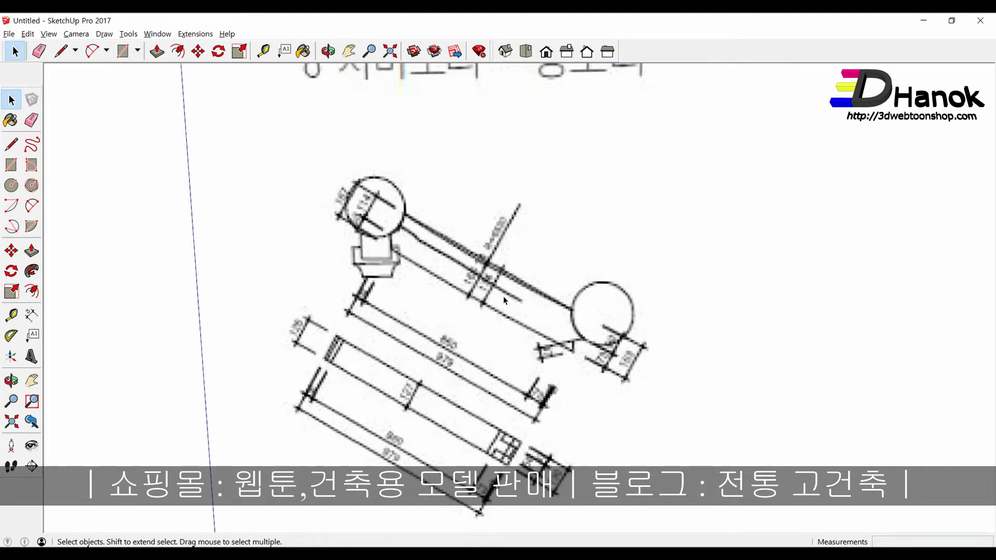
Step: Trace the brace's straight long edge and end edges down to the notch point
key(l)
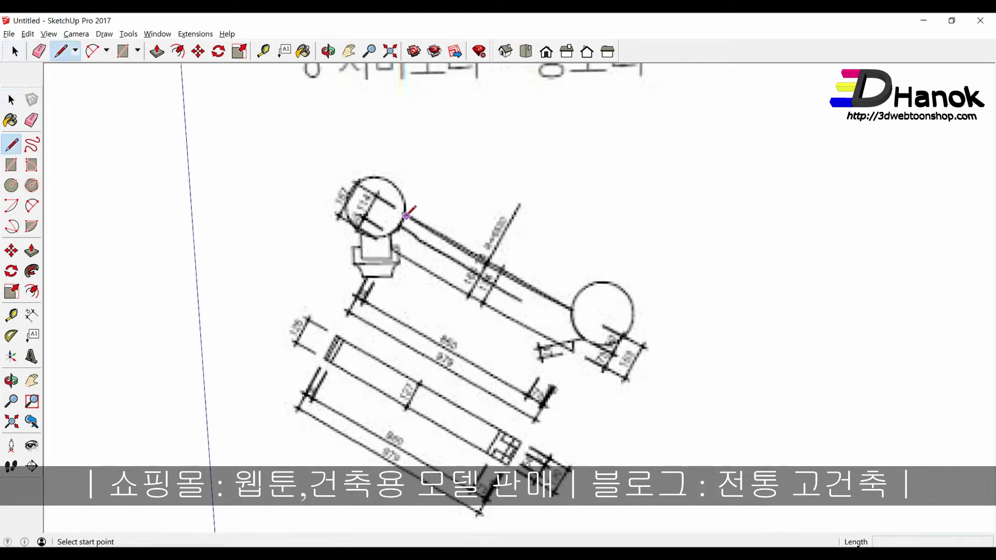
click(405, 213)
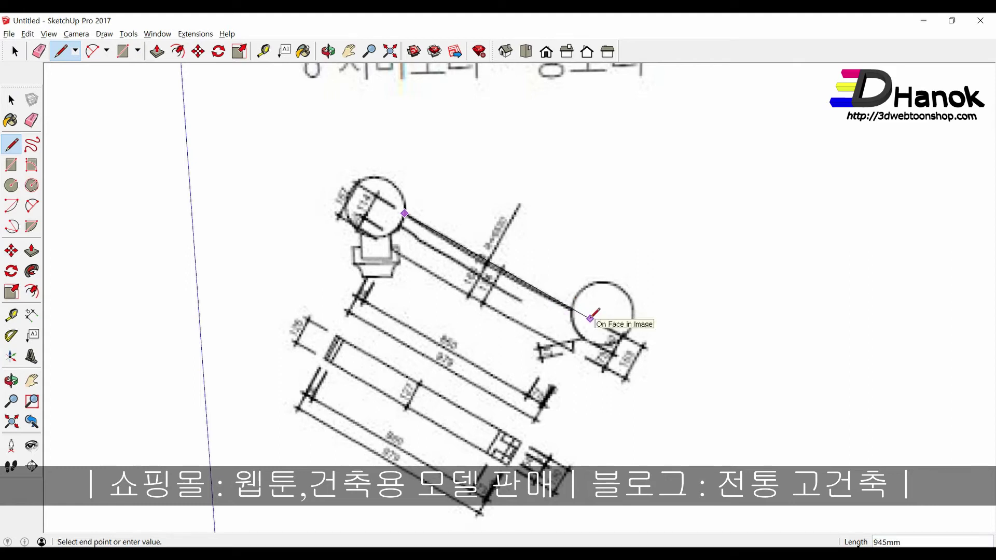
click(575, 311)
scroll(587, 332, up, 3)
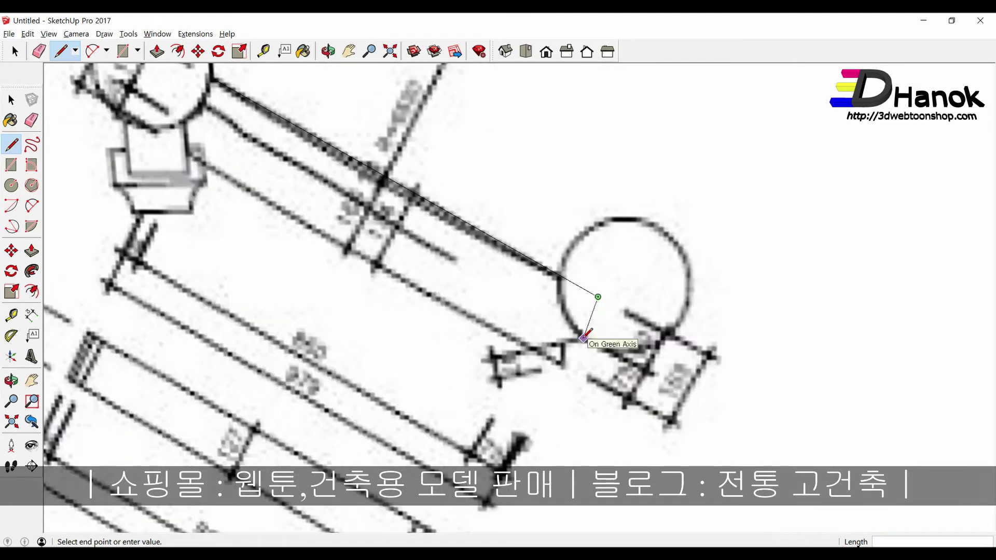
click(598, 343)
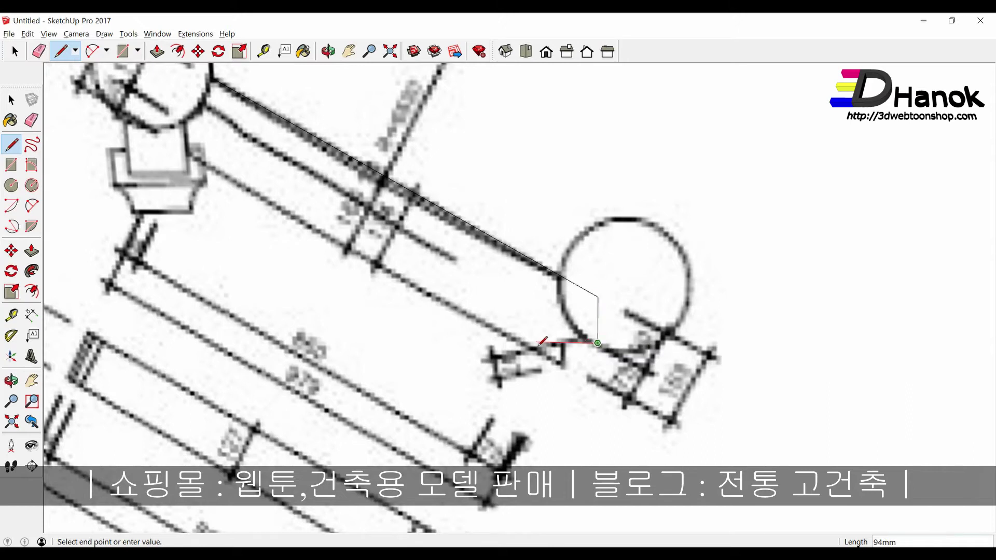
scroll(540, 342, up, 1)
scroll(537, 345, up, 2)
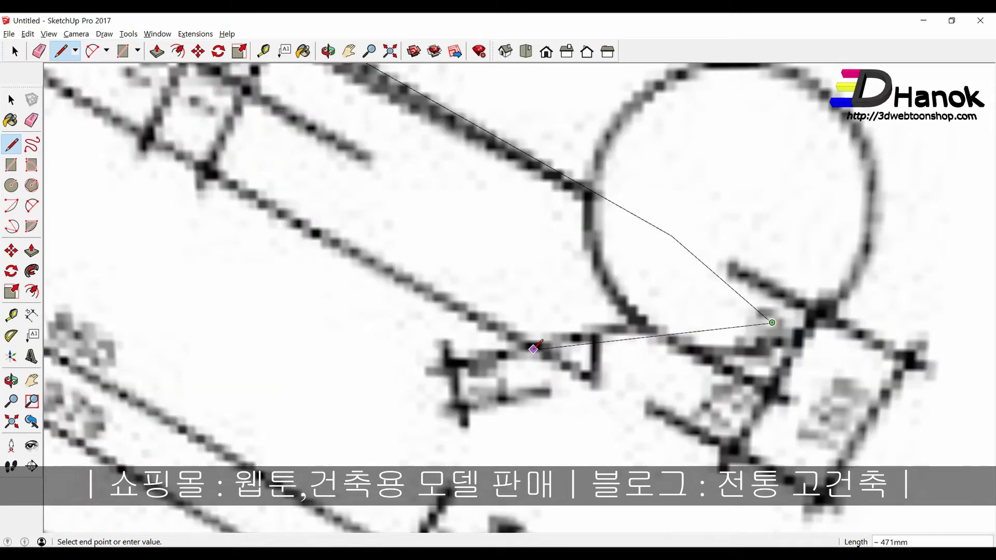
scroll(533, 350, down, 3)
scroll(533, 349, down, 1)
click(533, 350)
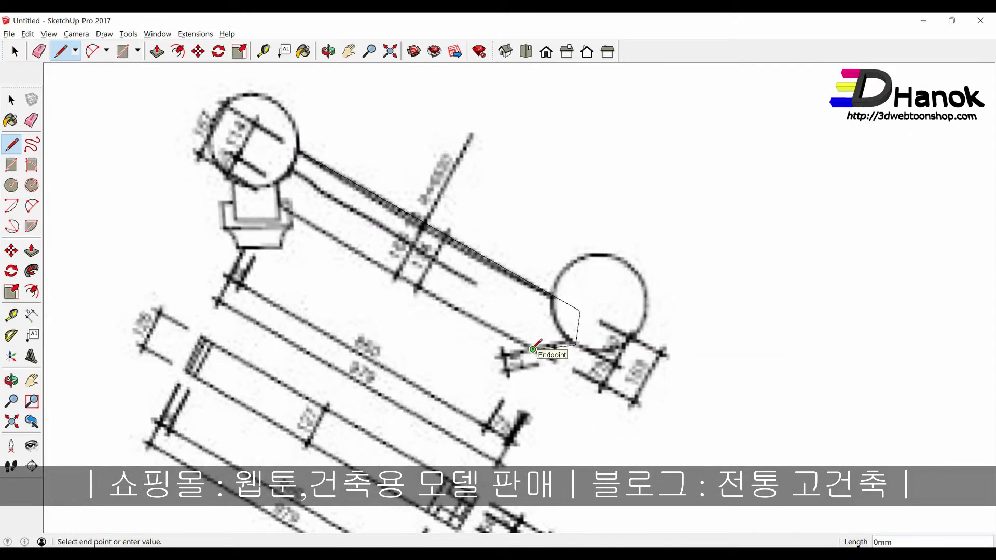
Step: Draw the curved lower edge of the brace as a two-point arc
key(a)
click(533, 349)
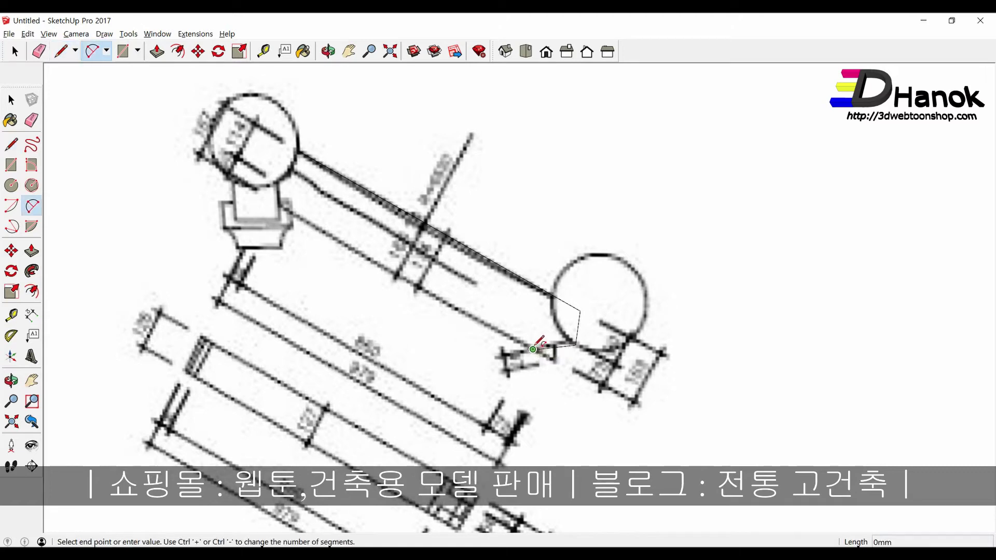
click(280, 206)
scroll(387, 262, up, 1)
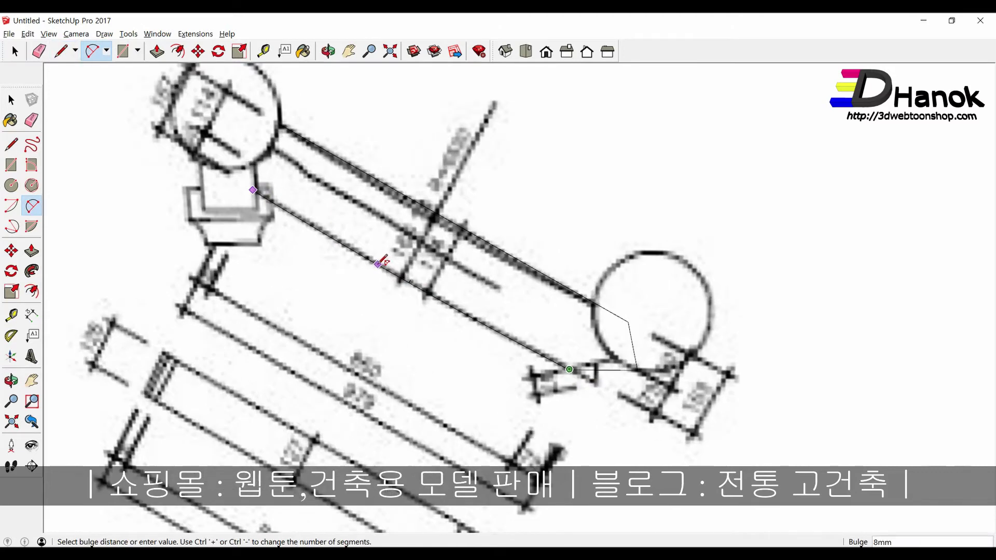
scroll(380, 260, down, 1)
scroll(380, 260, down, 1)
click(376, 260)
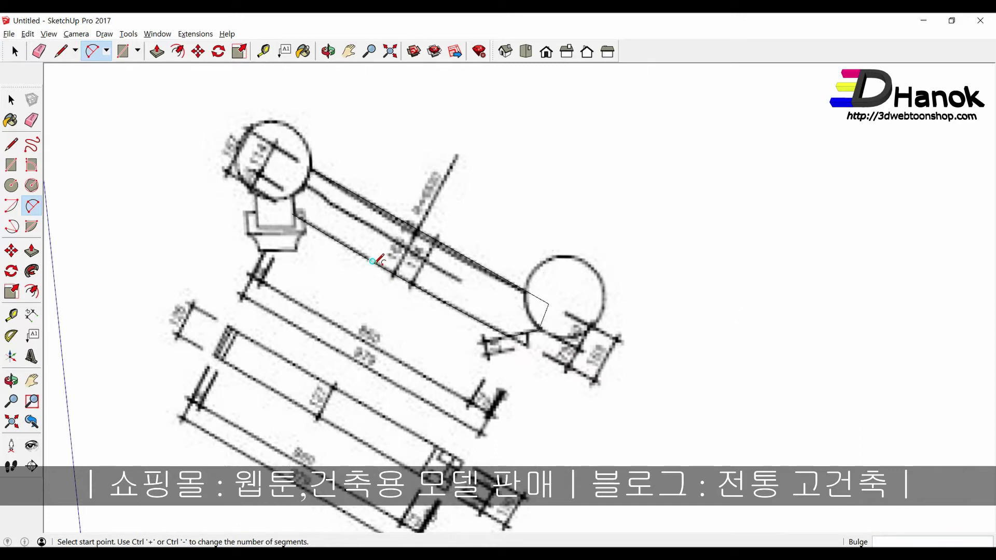
Step: Draw the closing edge at the brace's left end and select the whole outline
key(l)
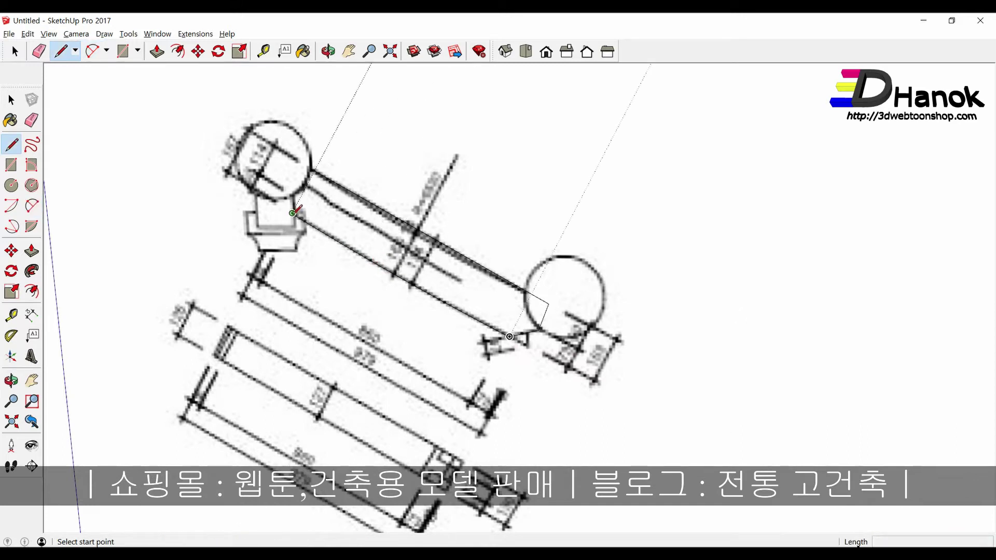
click(293, 213)
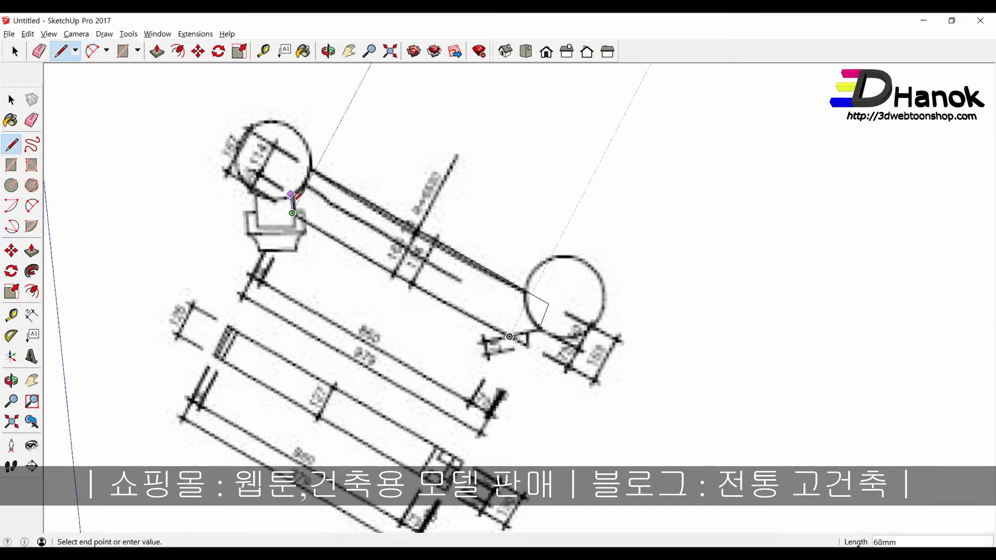
click(310, 167)
key(space)
triple_click(323, 178)
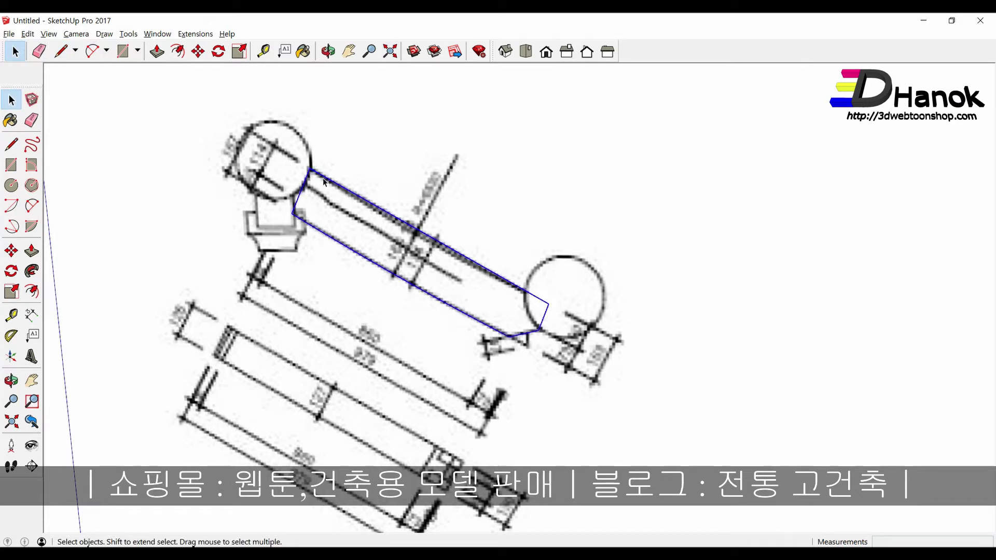
Step: Delete the short stray edges at the brace end
middle_drag(329, 193, 553, 336)
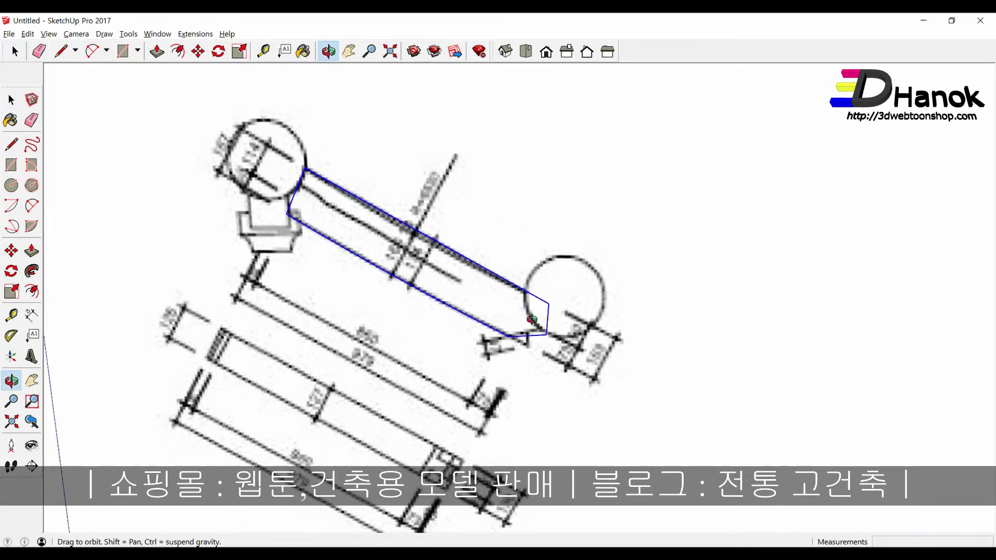
click(549, 336)
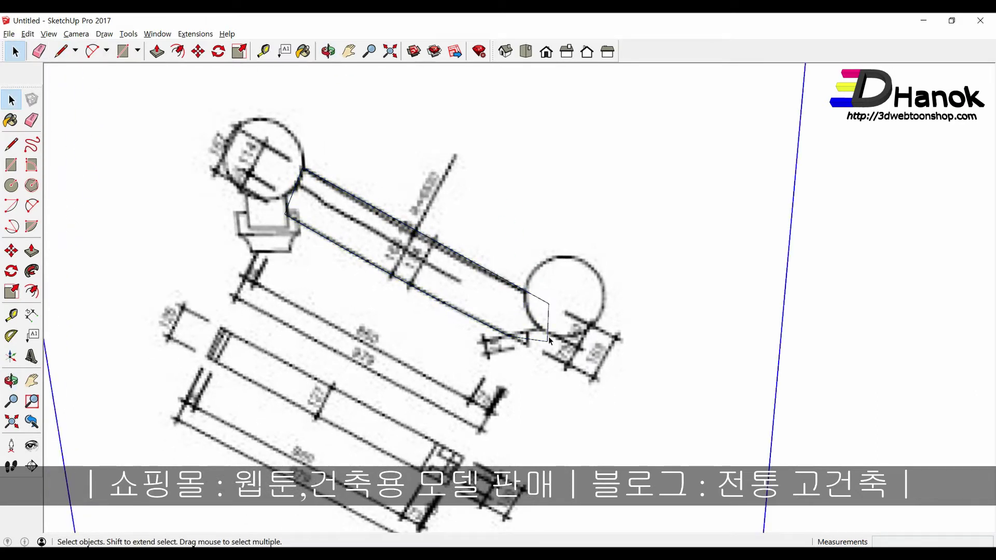
click(549, 335)
key(Delete)
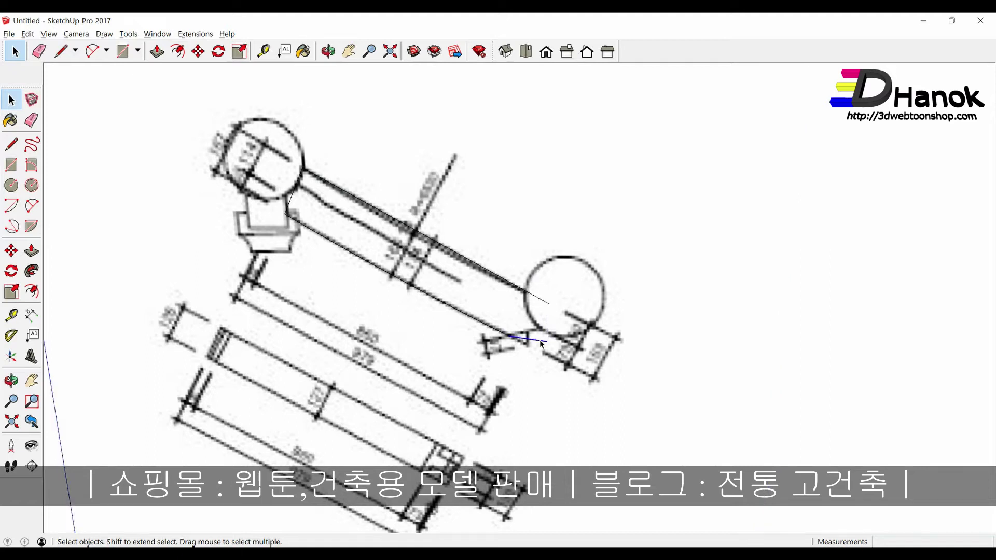
middle_drag(539, 341, 547, 317)
key(Delete)
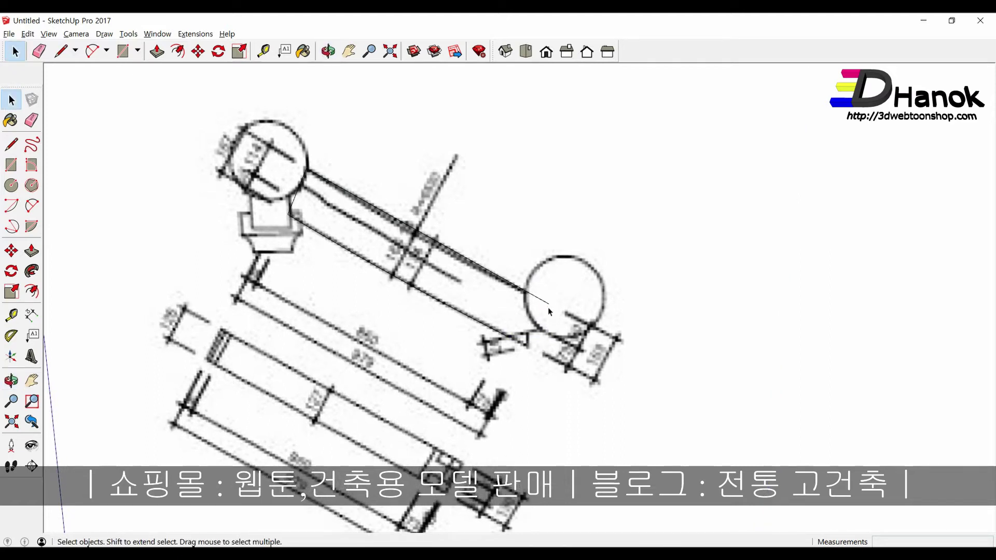
Step: Redraw the edge down to the brace end to rebuild the outline there
key(l)
click(549, 304)
scroll(549, 304, up, 1)
scroll(549, 306, up, 1)
scroll(549, 311, up, 1)
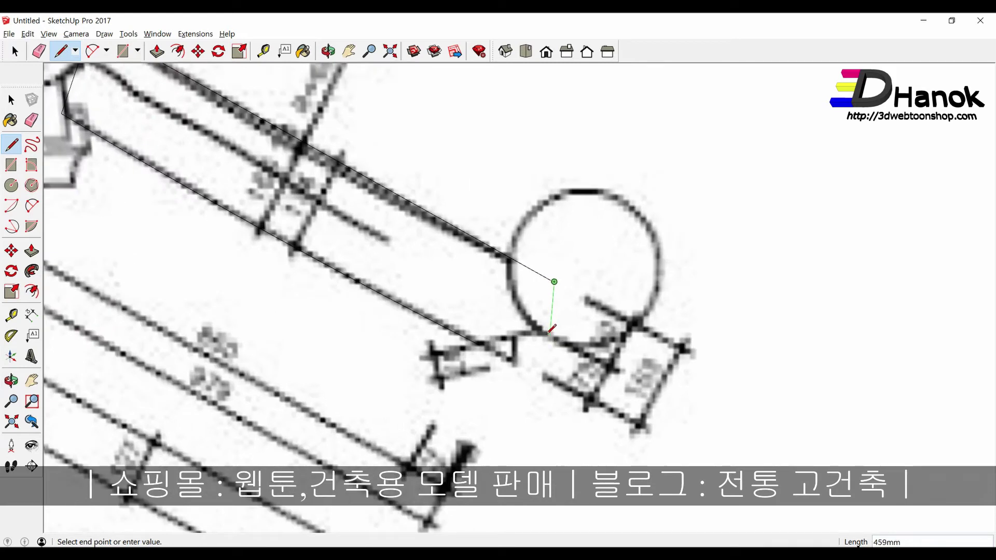
scroll(551, 329, up, 1)
scroll(550, 329, up, 2)
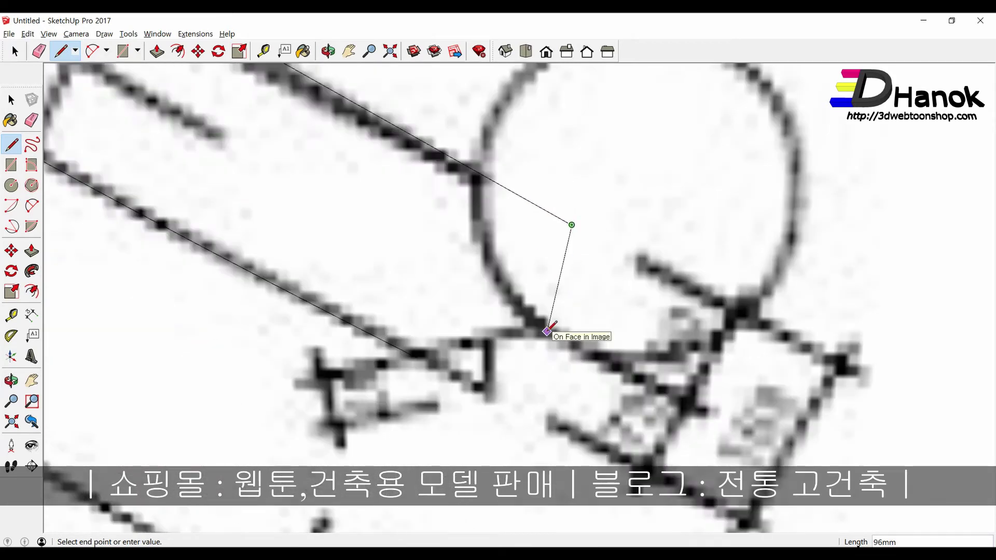
click(548, 330)
Step: Close the traced loop into a face and zoom to inspect it
click(415, 354)
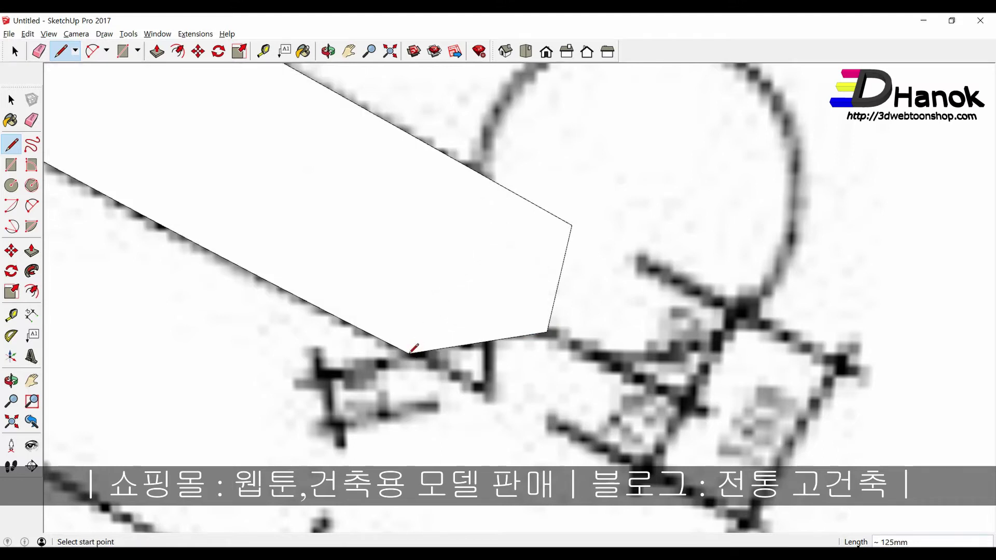
scroll(441, 351, down, 1)
scroll(456, 344, down, 1)
scroll(457, 344, down, 1)
scroll(459, 344, down, 1)
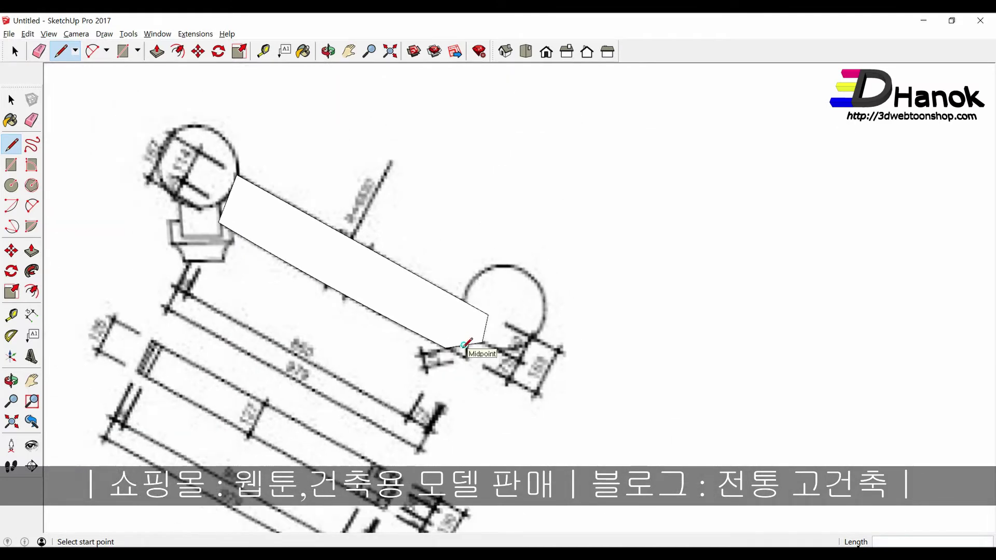
scroll(463, 344, down, 1)
scroll(465, 344, up, 2)
scroll(467, 342, up, 1)
scroll(471, 340, up, 1)
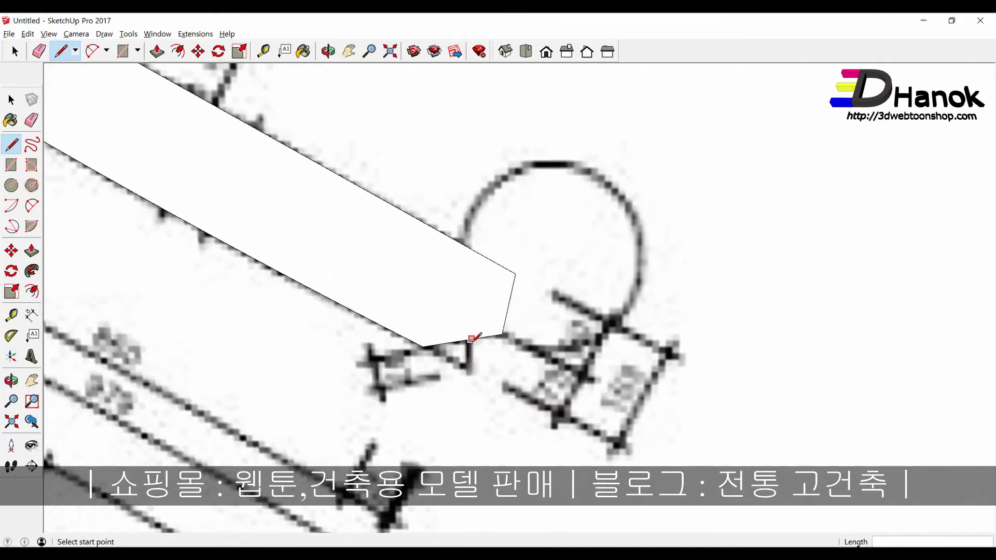
Step: Draw lines down to the lower notch point and back to the face's corner
click(471, 339)
scroll(469, 355, up, 1)
scroll(471, 374, up, 1)
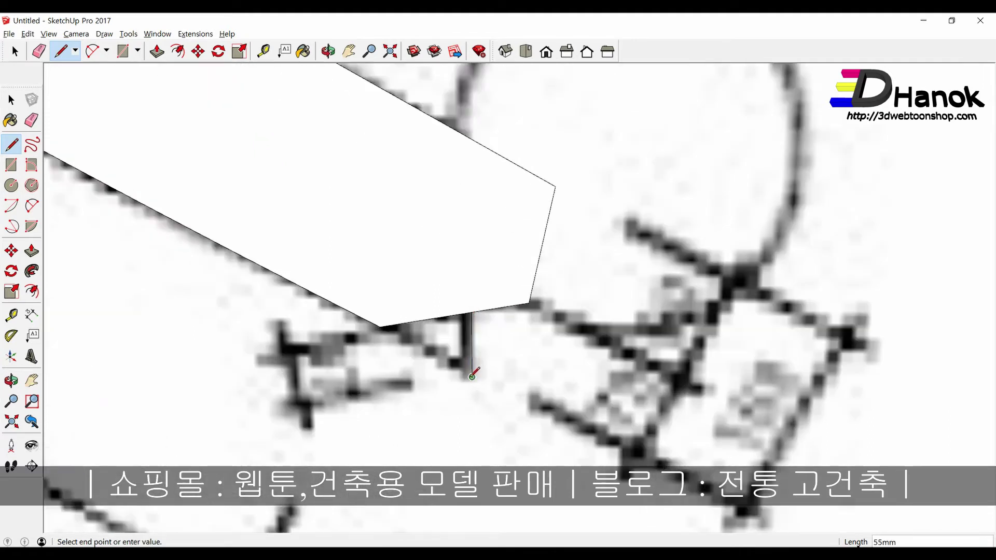
click(472, 377)
click(380, 327)
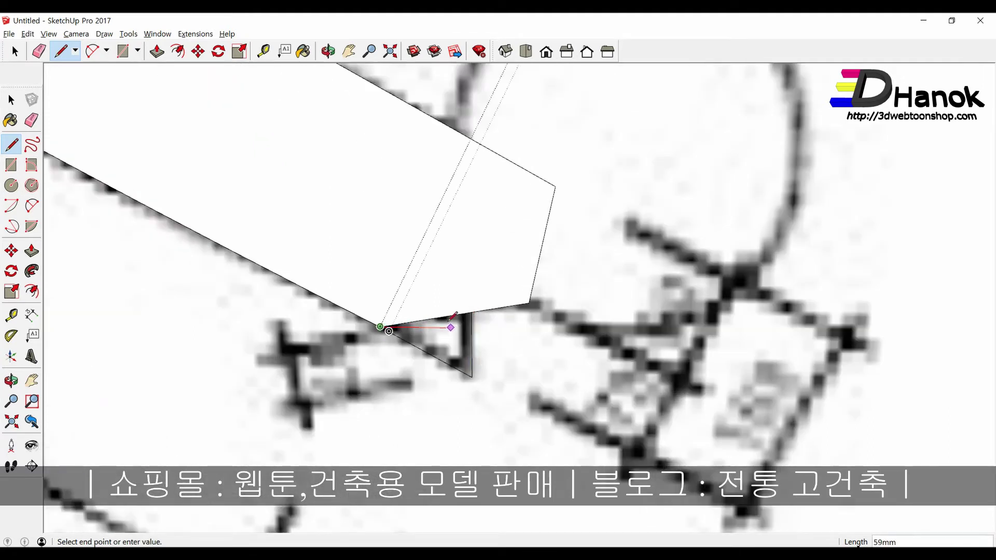
key(space)
Step: Select the vertical notch edge and all connected brace geometry to check the shape
mouse_move(456, 331)
middle_down()
mouse_move(438, 352)
mouse_move(473, 327)
middle_up()
scroll(472, 327, up, 2)
scroll(475, 327, up, 1)
click(475, 327)
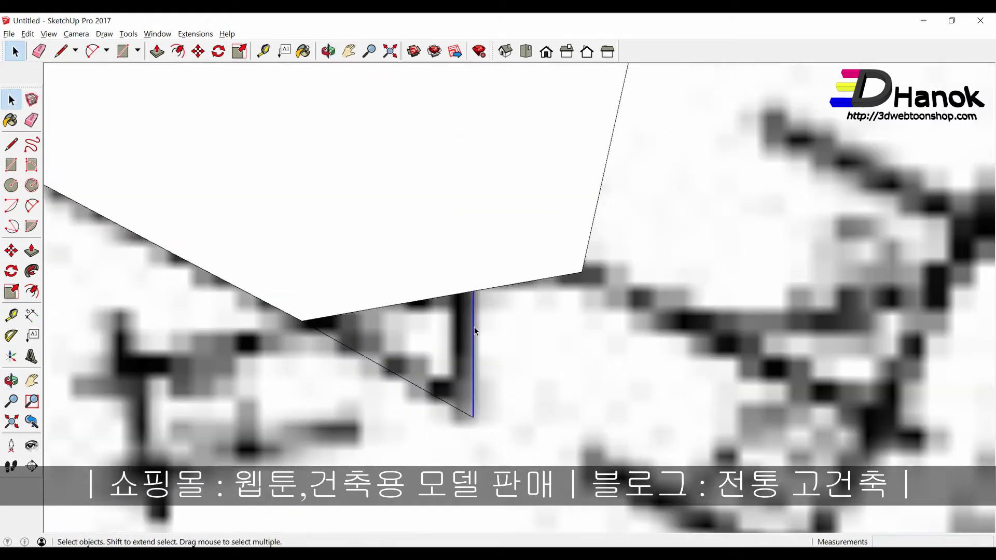
triple_click(474, 331)
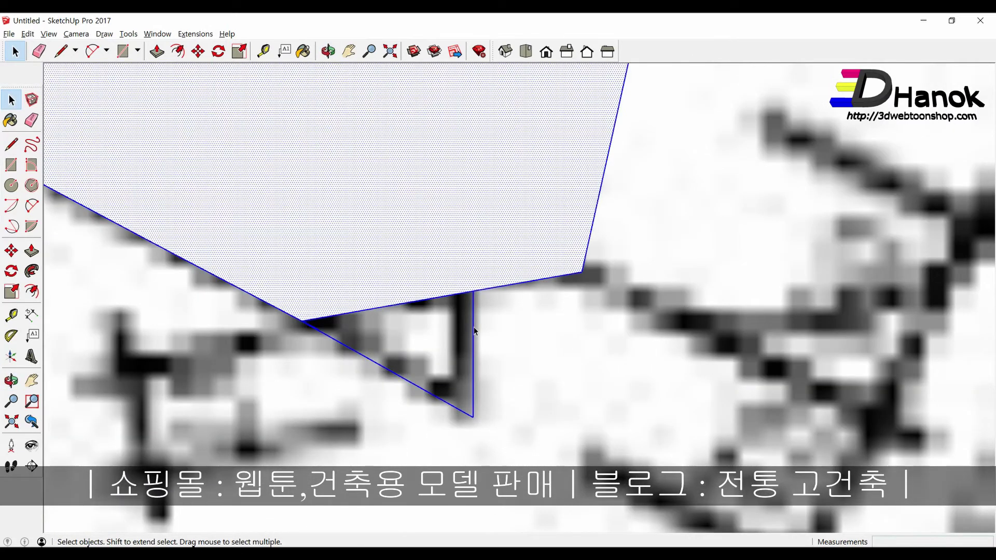
mouse_move(475, 330)
middle_down()
mouse_move(407, 258)
mouse_move(354, 60)
mouse_move(401, 251)
mouse_move(532, 305)
mouse_move(512, 329)
middle_up()
scroll(514, 335, up, 2)
Step: Connect the notch's upper vertex to the face's lower corner, then restore the reference drawing
key(l)
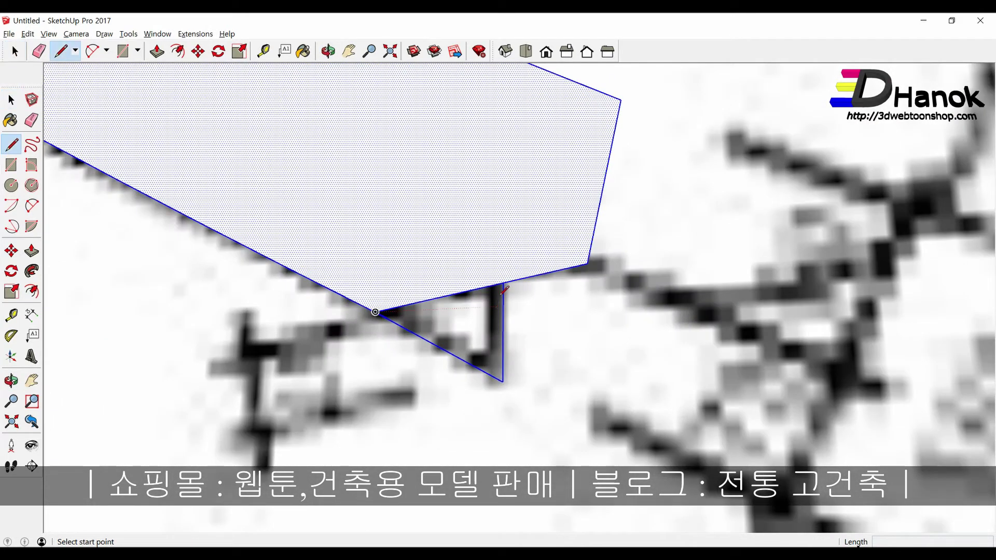
click(503, 283)
click(378, 311)
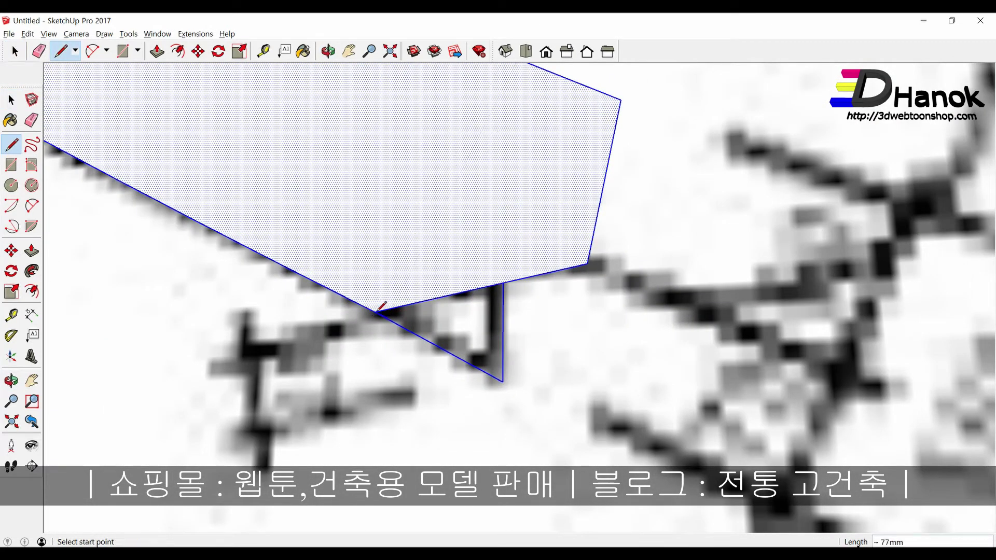
key(space)
click(470, 371)
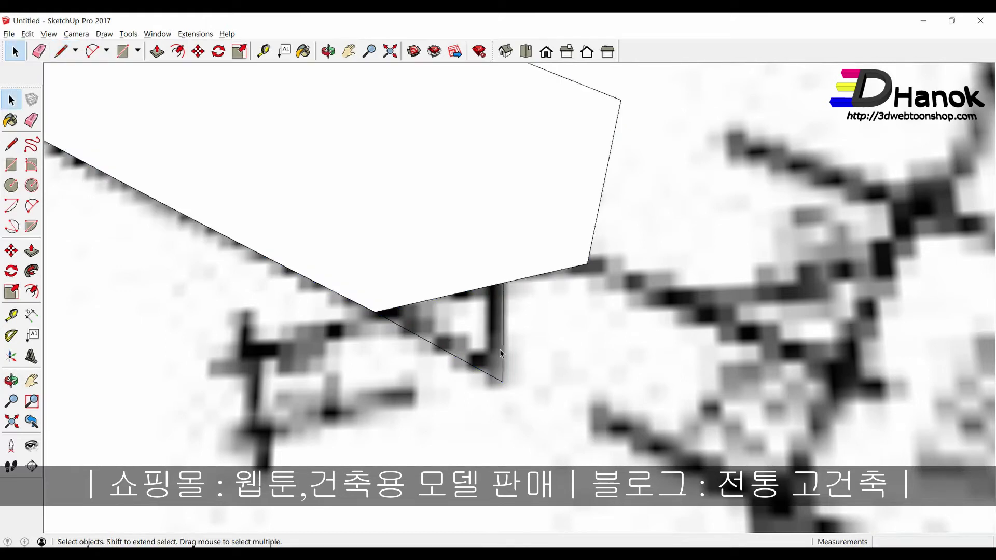
key(Delete)
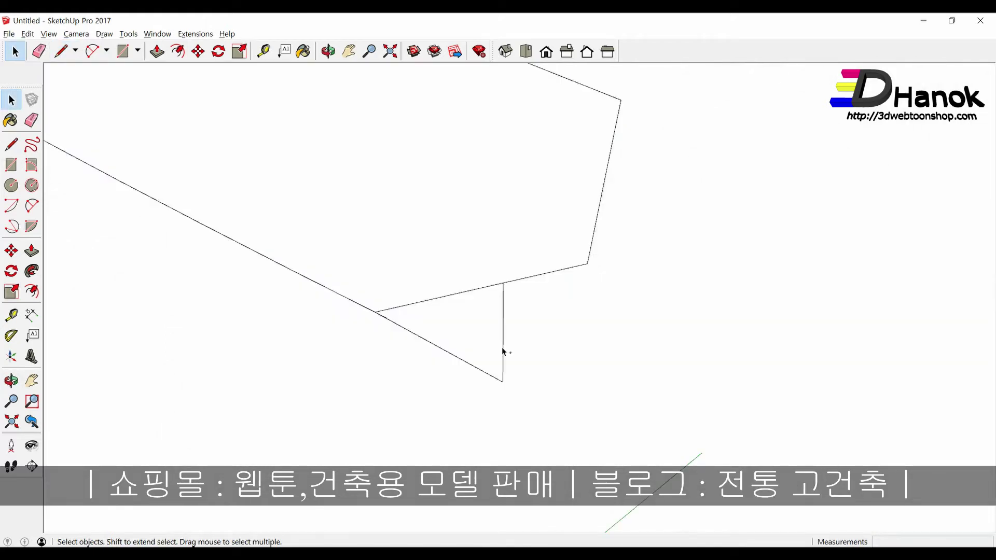
key(ctrl+z)
Step: Erase the vertical notch edge and the stray edge below the face
key(e)
click(503, 345)
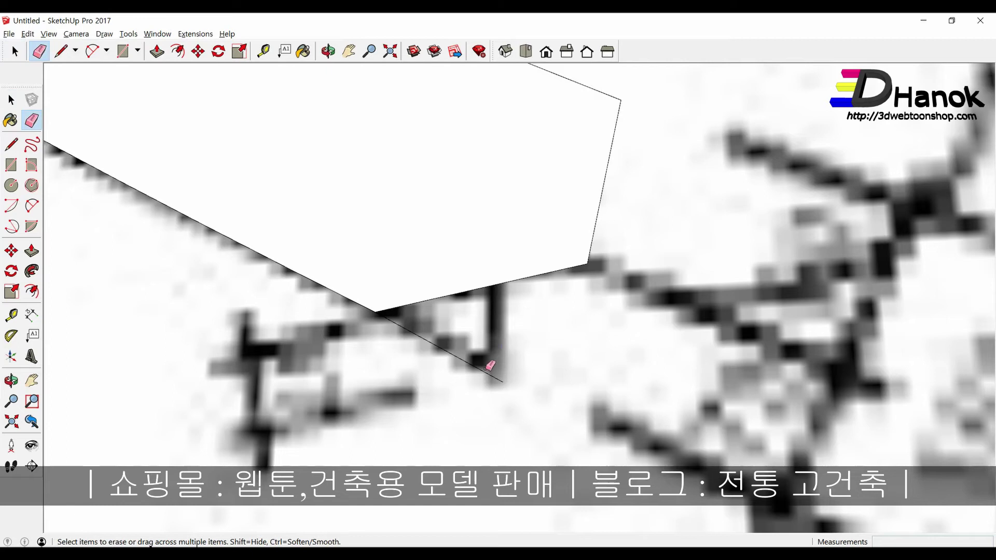
click(489, 368)
scroll(492, 366, down, 2)
scroll(495, 342, down, 1)
Step: Retrace the notch edges and close the brace outline at its start
key(l)
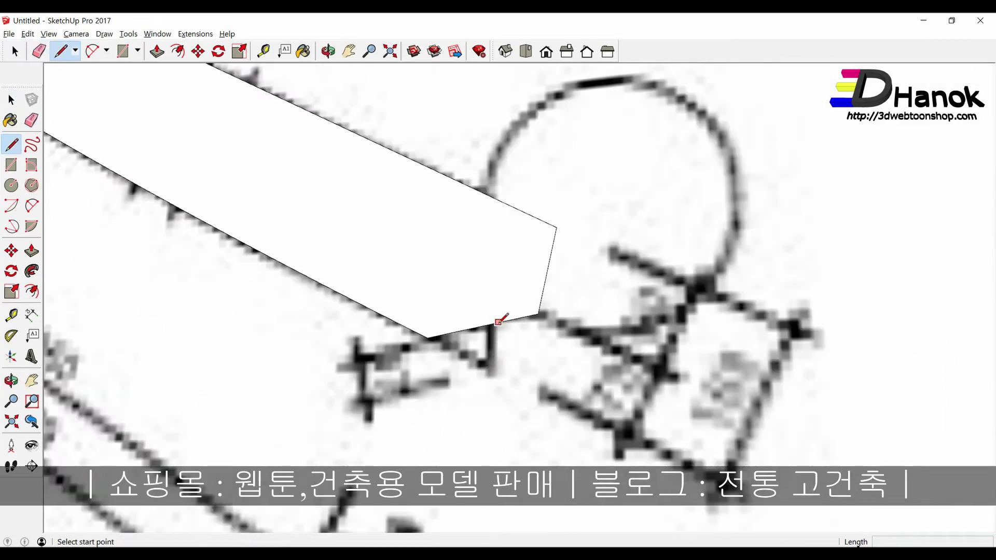
click(497, 323)
click(489, 375)
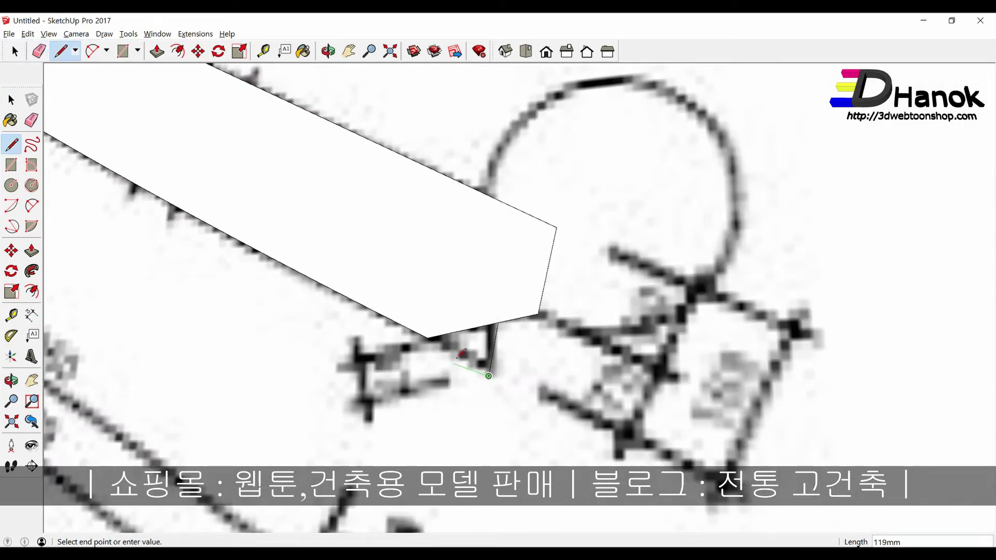
click(429, 338)
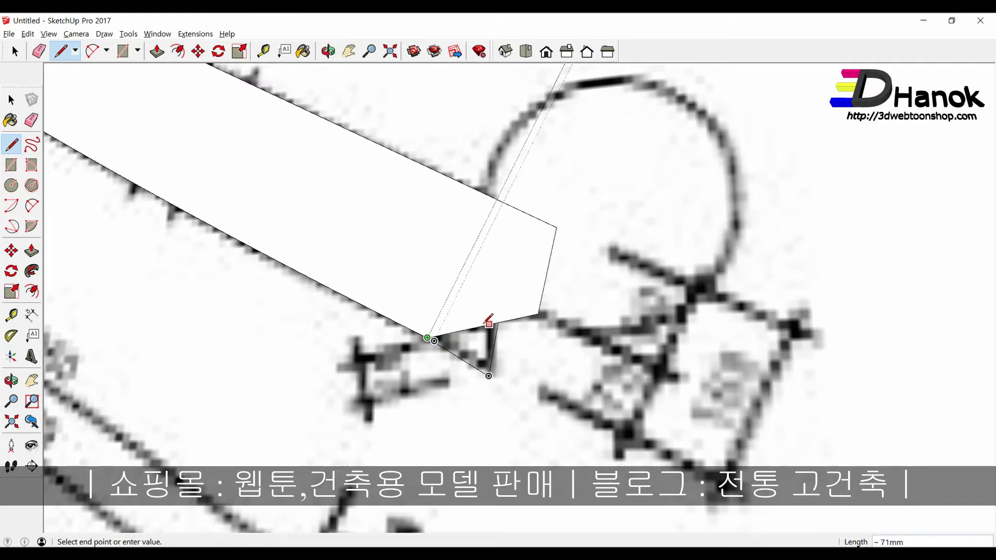
key(Escape)
Step: Check the traced face from a tilted view, then select the new brace face
middle_drag(506, 334, 178, 334)
key(ctrl+z)
click(507, 284)
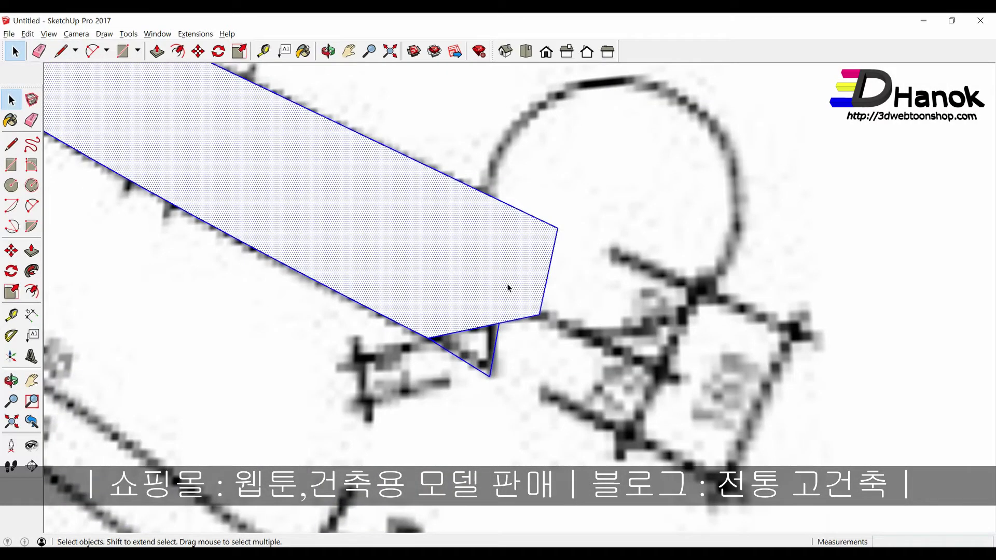
scroll(600, 269, down, 3)
scroll(602, 270, down, 3)
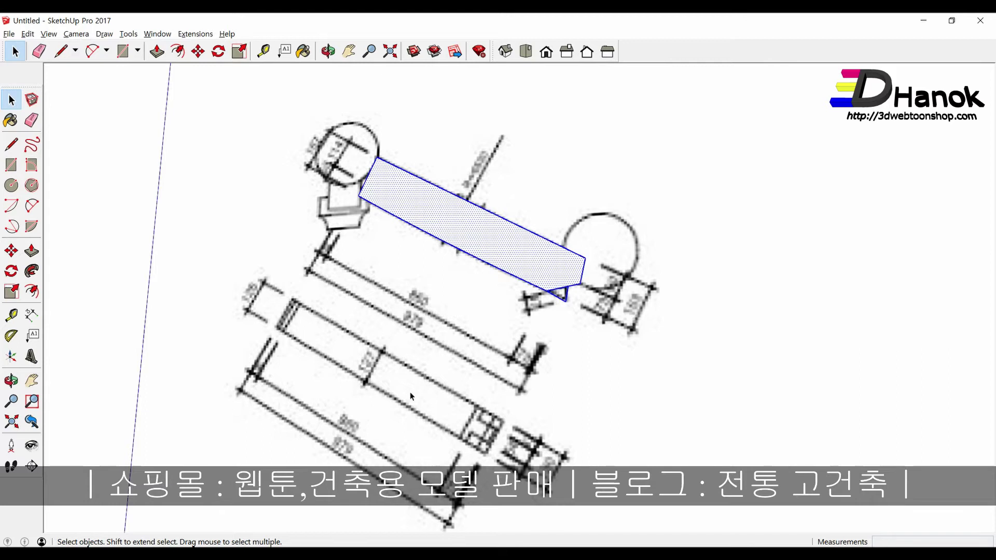
scroll(359, 381, up, 2)
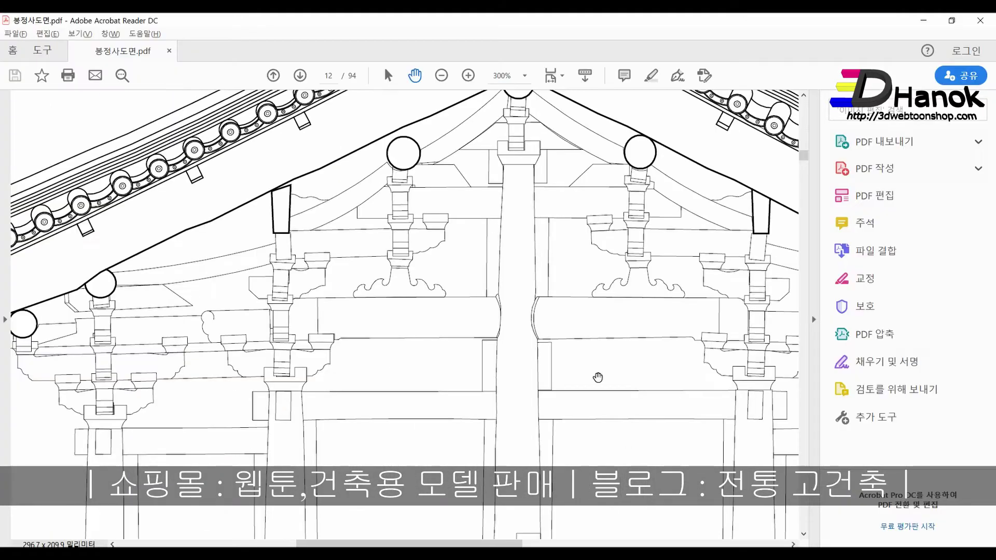
Step: Check the dimensioned brace detail on PDF page 48, then return to the SketchUp roof model
ctrl+scroll(571, 340, down, 2)
ctrl+scroll(568, 343, down, 2)
scroll(568, 343, down, 10)
scroll(565, 345, down, 10)
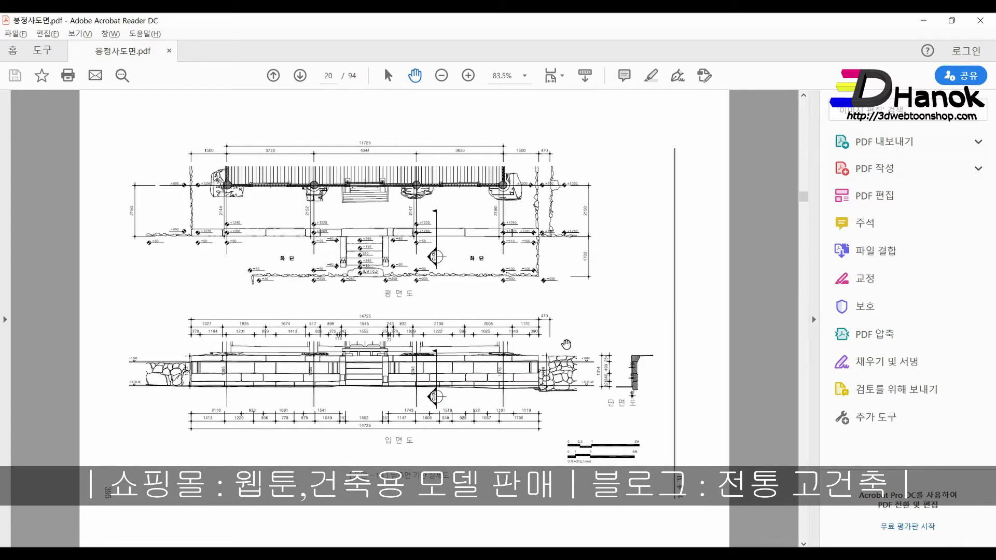
scroll(527, 352, down, 10)
scroll(500, 285, down, 5)
scroll(500, 285, down, 10)
scroll(498, 318, down, 10)
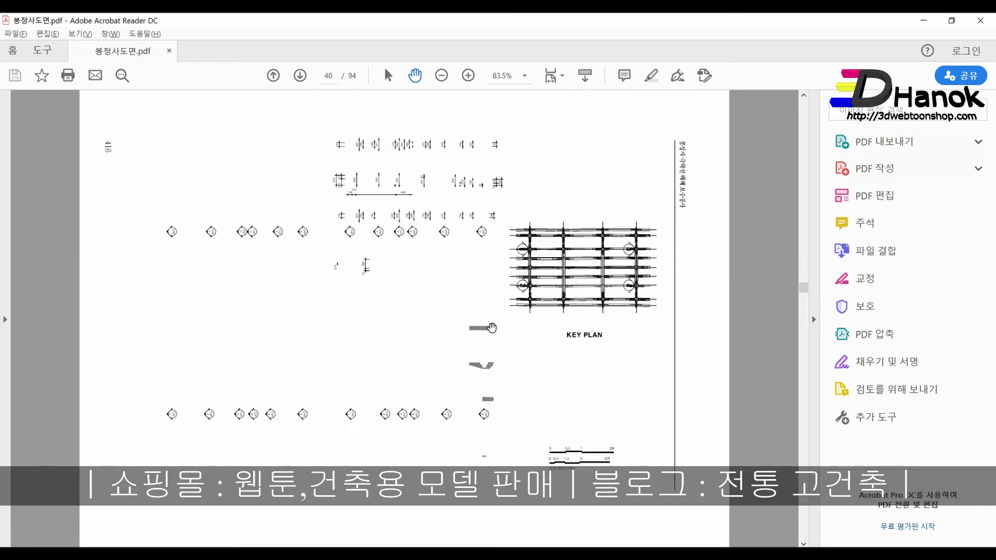
scroll(495, 322, down, 10)
scroll(493, 327, down, 3)
scroll(491, 328, down, 8)
scroll(491, 329, down, 8)
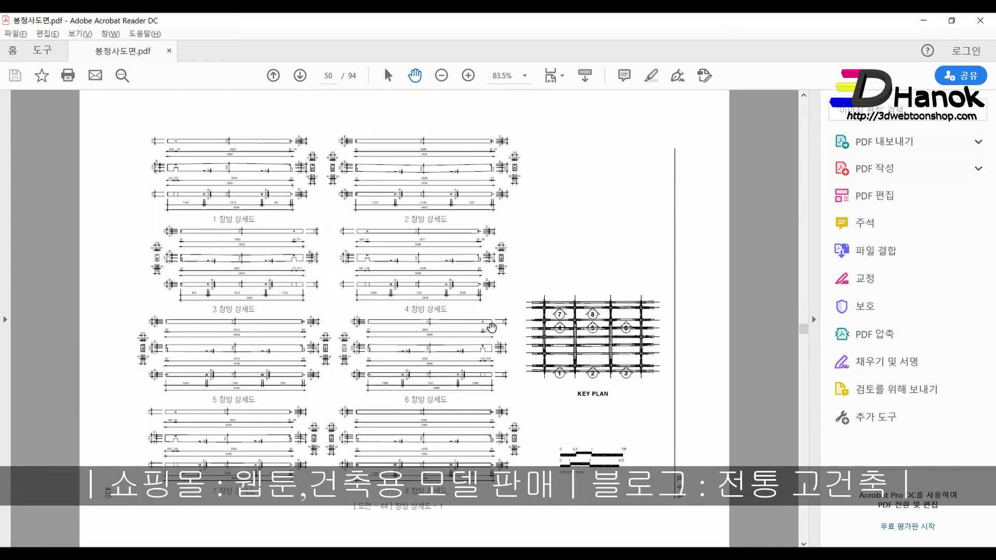
scroll(491, 328, down, 3)
scroll(491, 327, up, 5)
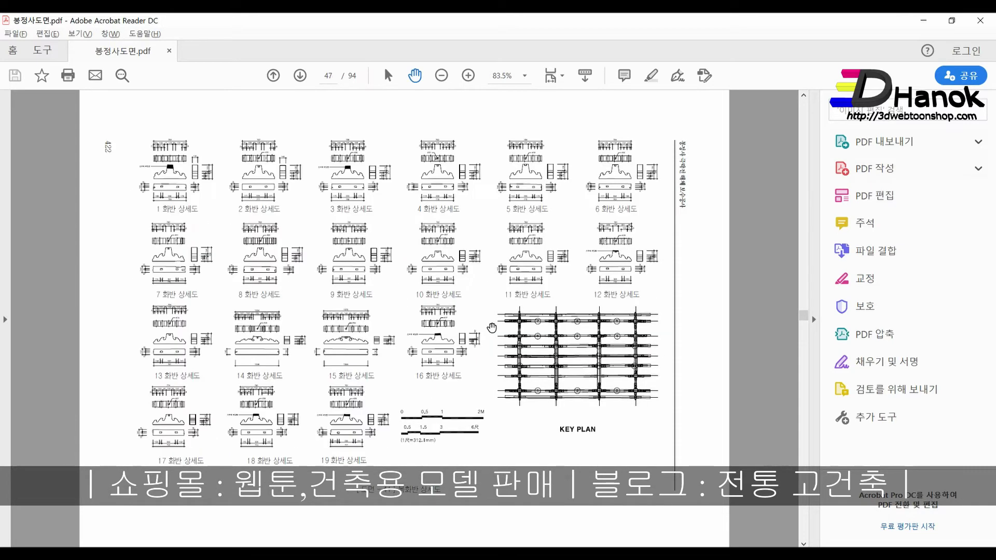
scroll(492, 328, down, 5)
ctrl+scroll(492, 328, up, 3)
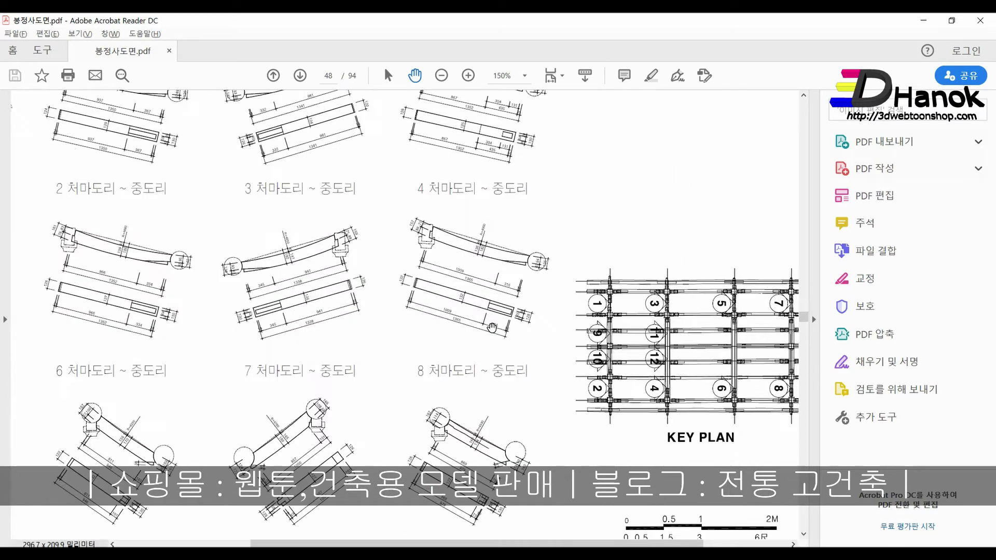
scroll(488, 382, down, 1)
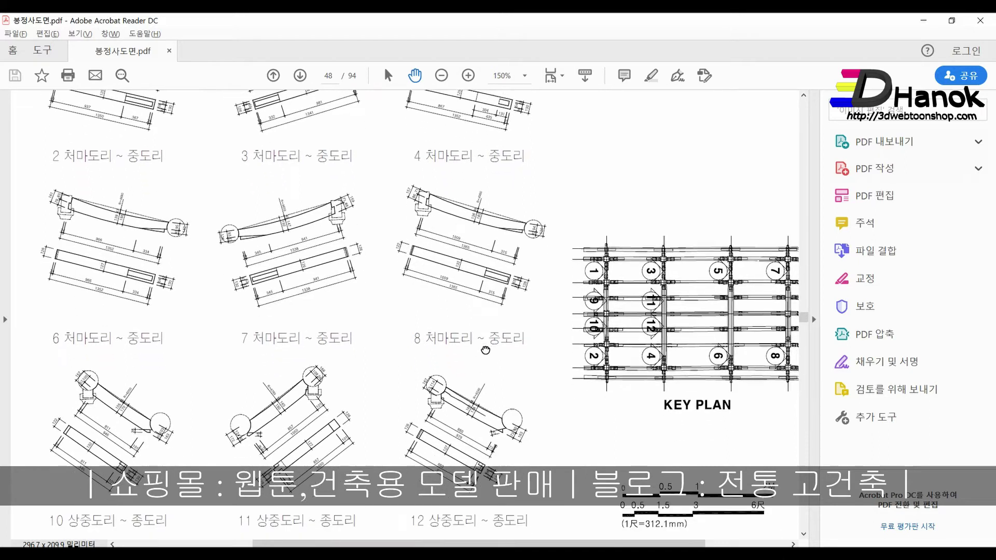
ctrl+scroll(464, 453, up, 5)
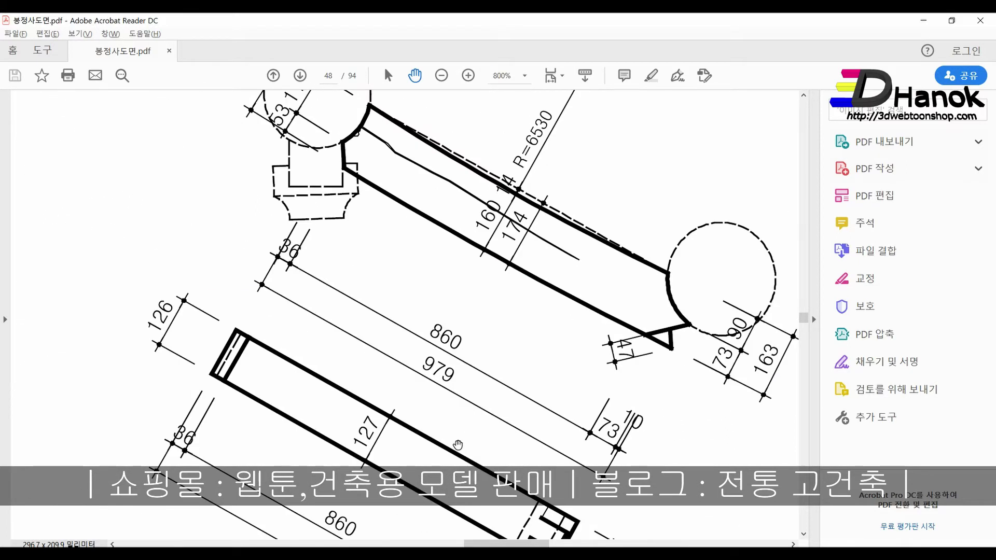
key(alt+Tab)
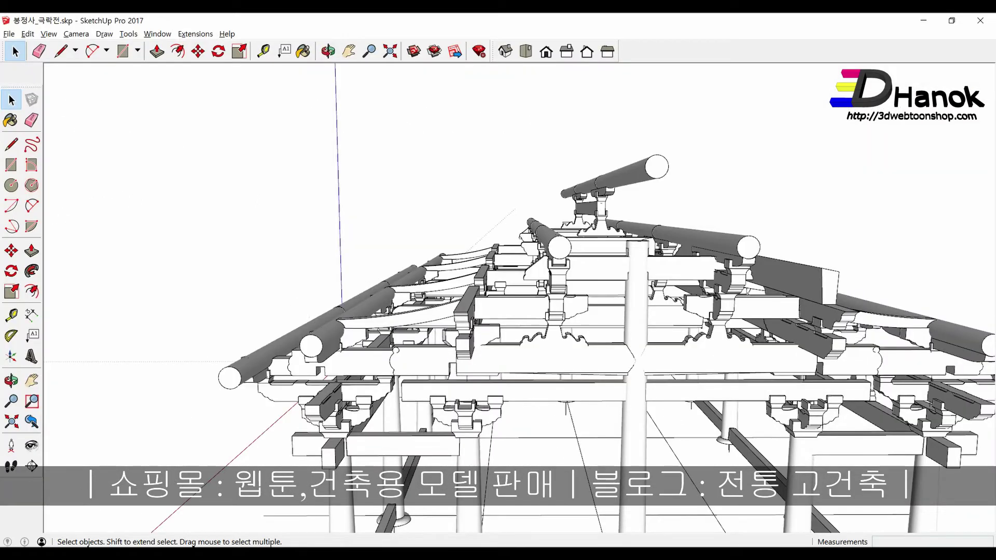
Step: In the untitled model, Push/Pull the traced brace face 127 mm into a solid block
key(alt+Tab)
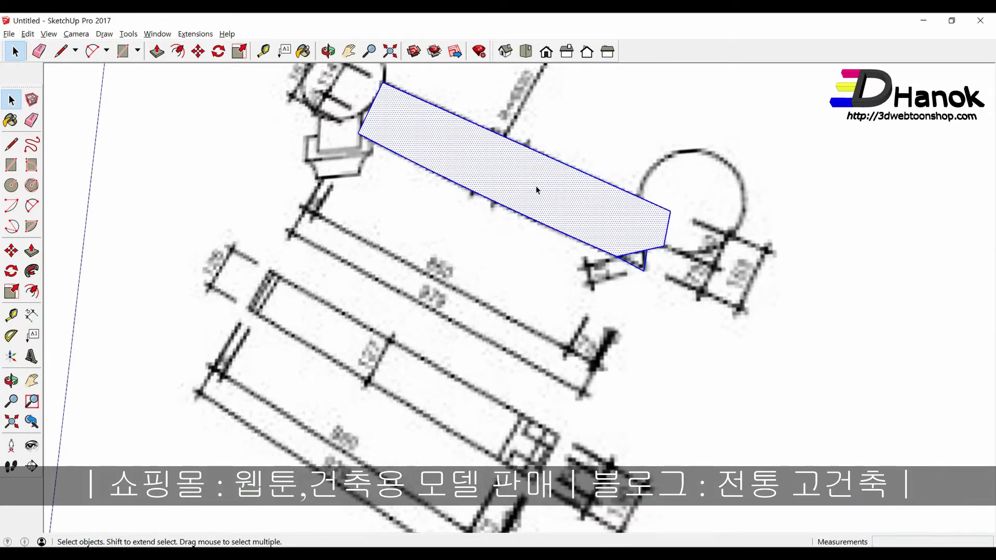
middle_drag(537, 190, 549, 207)
key(p)
click(548, 206)
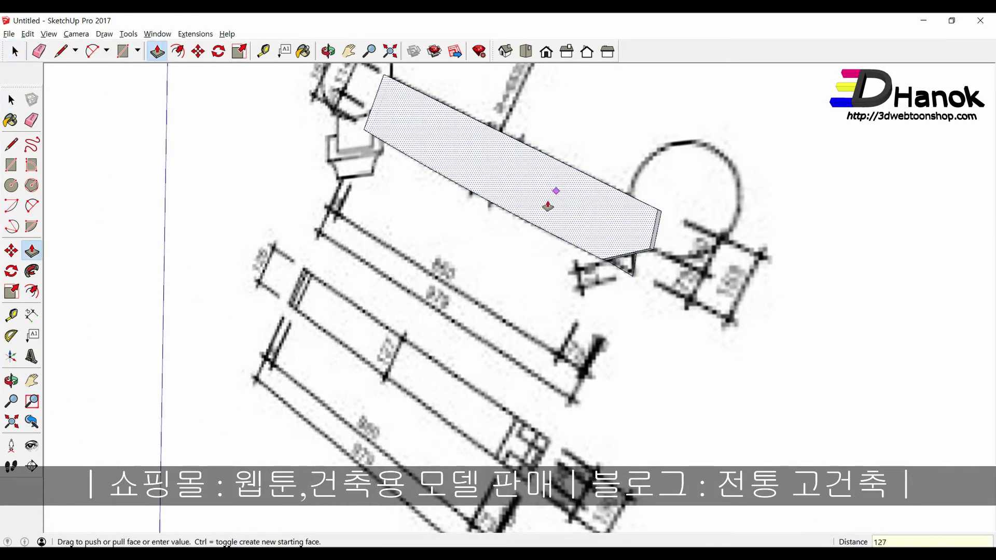
click(548, 206)
middle_drag(547, 206, 617, 236)
key(space)
scroll(617, 236, up, 3)
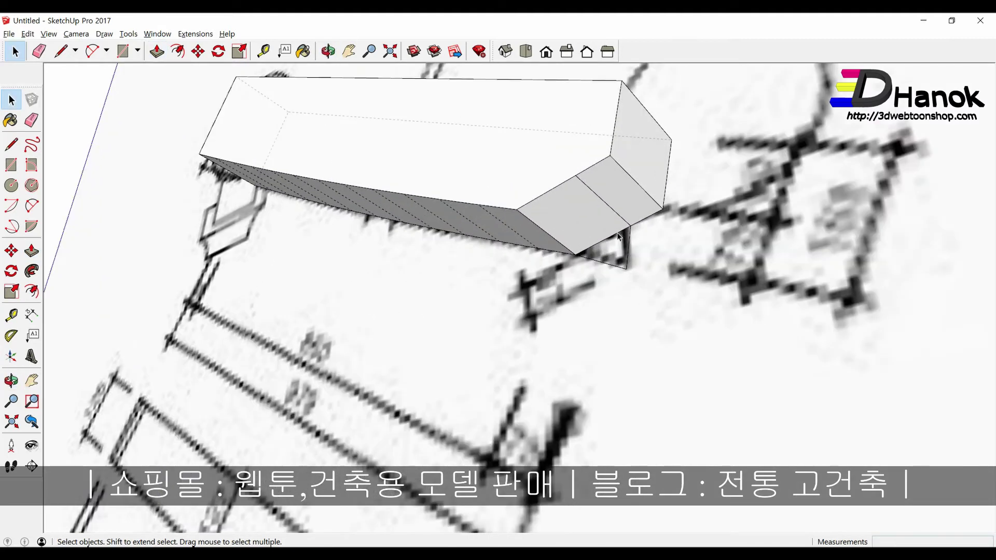
Step: Push the block's bottom end face down to form a new end section
click(617, 236)
scroll(625, 250, up, 2)
scroll(627, 250, up, 2)
scroll(626, 250, up, 2)
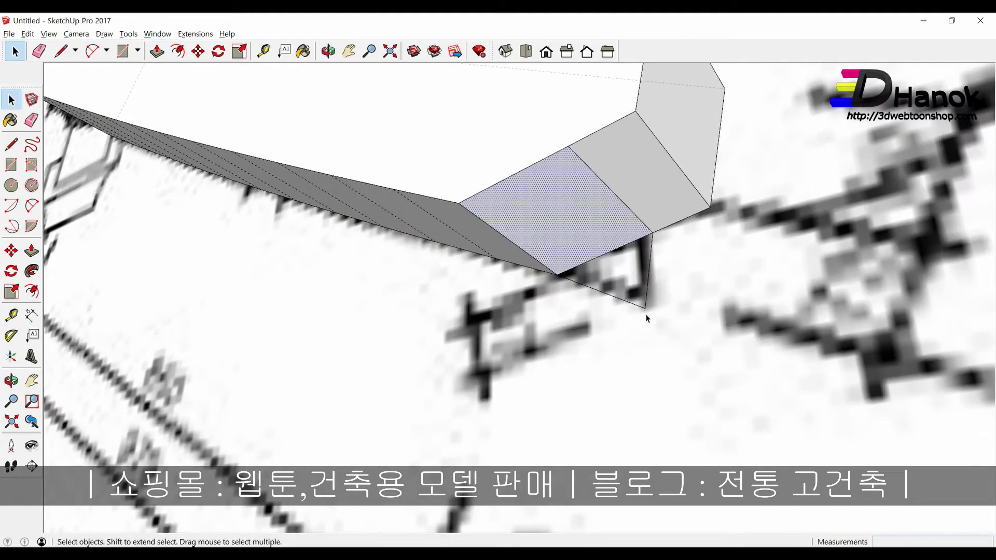
key(e)
mouse_move(652, 291)
middle_down()
mouse_move(640, 290)
mouse_move(649, 297)
middle_up()
key(space)
click(581, 227)
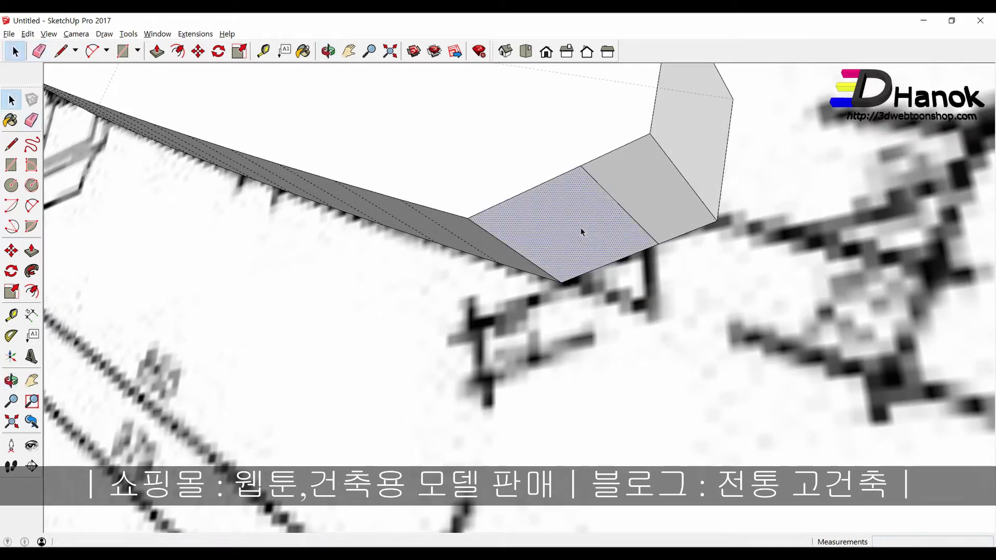
middle_drag(581, 228, 605, 261)
key(p)
drag(602, 256, 648, 327)
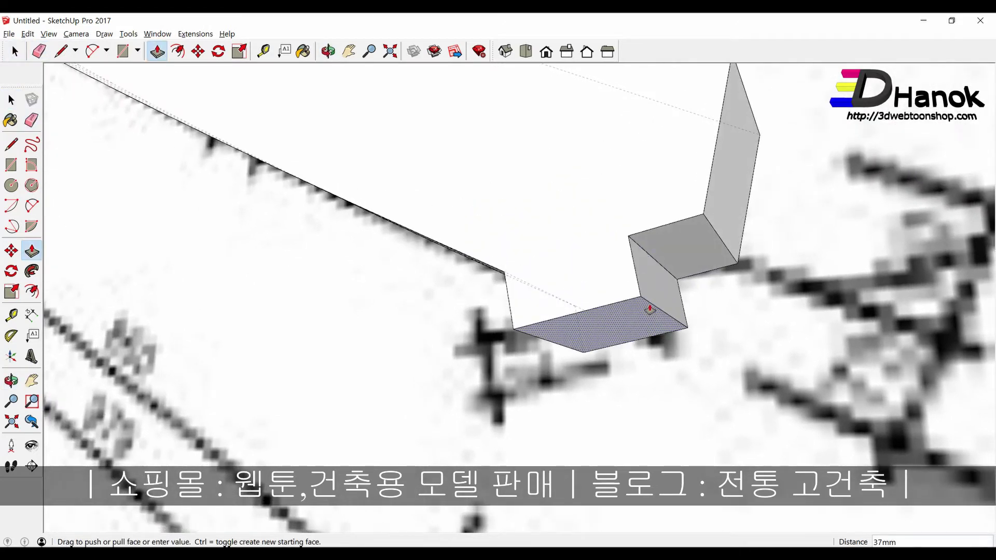
mouse_move(648, 327)
middle_down()
mouse_move(684, 366)
mouse_move(661, 338)
middle_up()
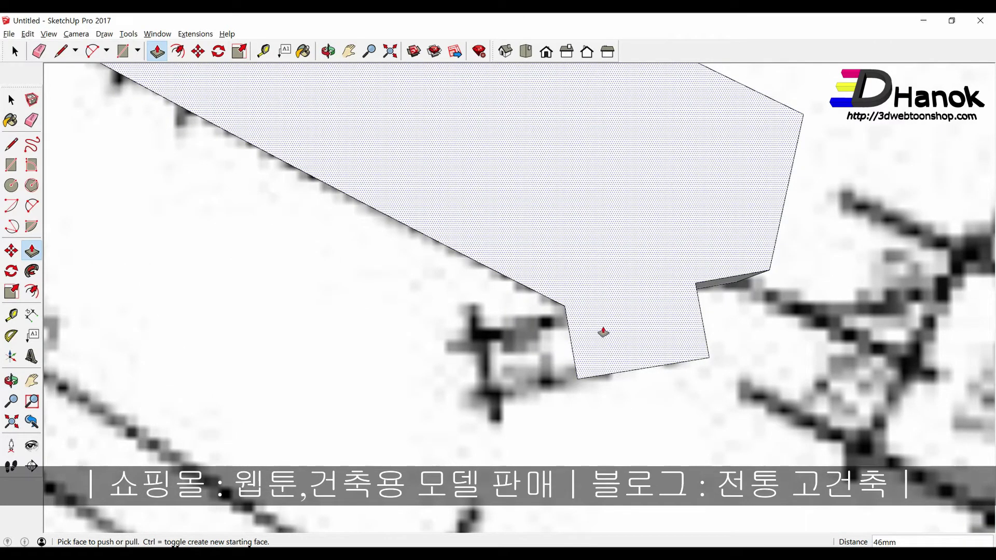
Step: Split a triangular face off the end with a line, then undo a trial push of it
key(l)
click(565, 306)
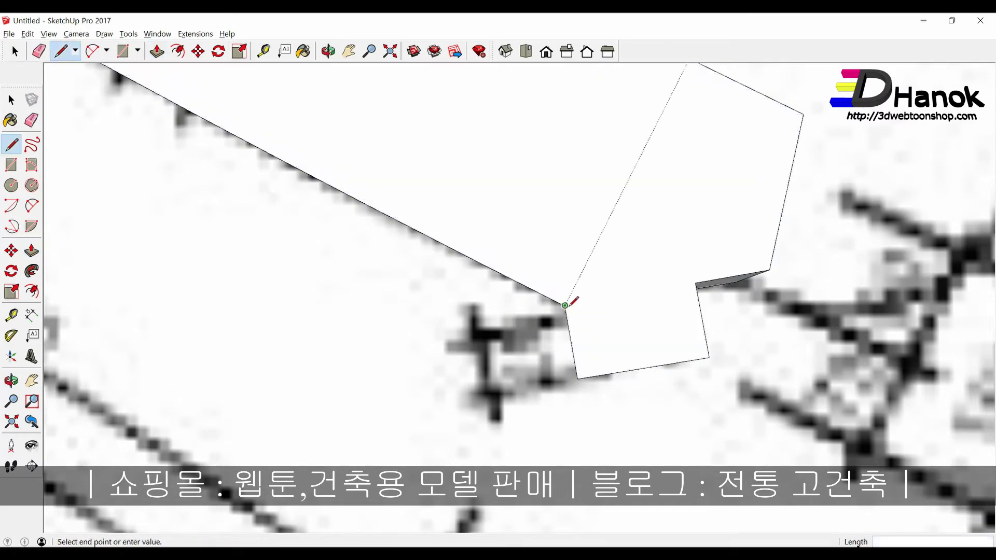
click(709, 357)
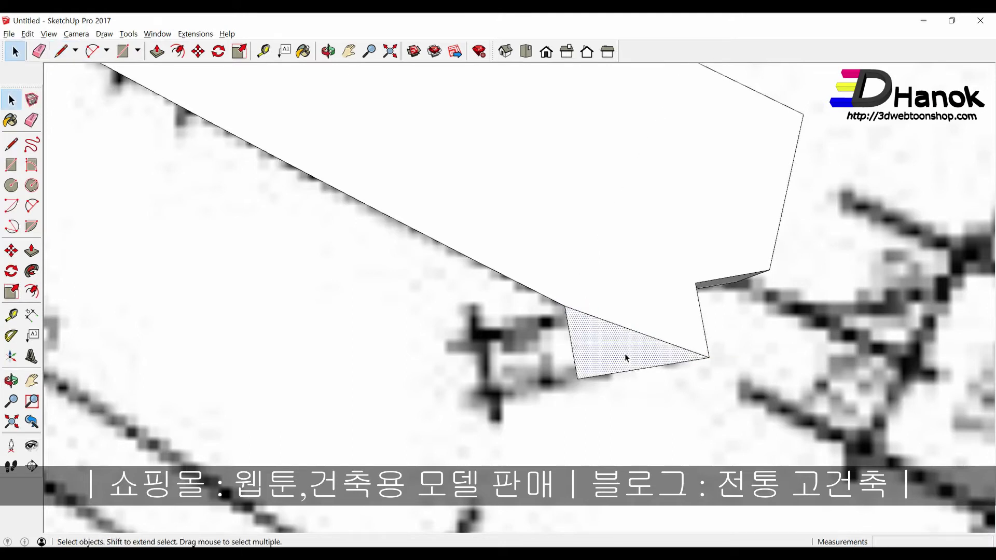
middle_drag(624, 353, 619, 318)
drag(616, 335, 625, 372)
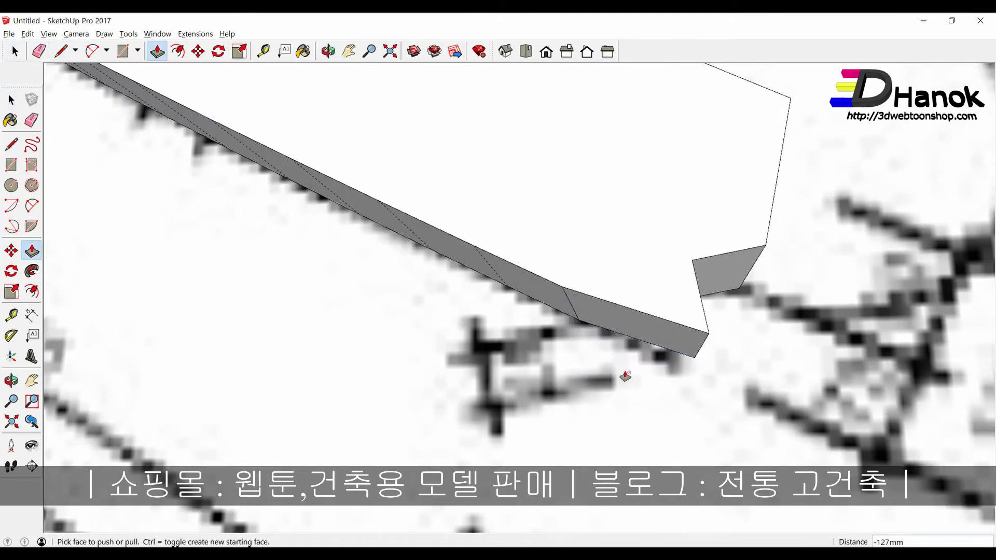
middle_drag(625, 372, 621, 337)
key(ctrl+z)
Step: Draw a line from the end's corner point to the notch corner, splitting the end face
key(l)
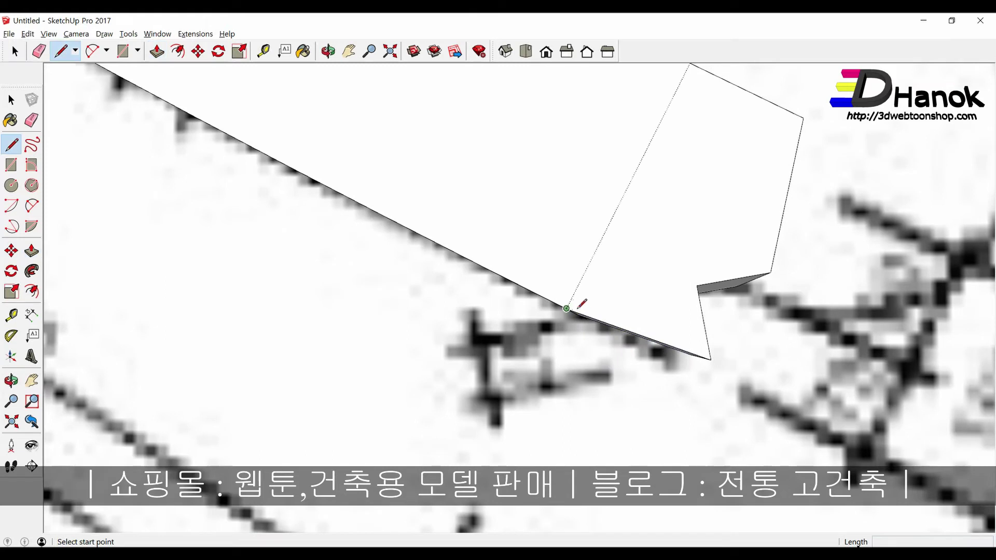
click(567, 308)
click(698, 284)
scroll(699, 282, down, 2)
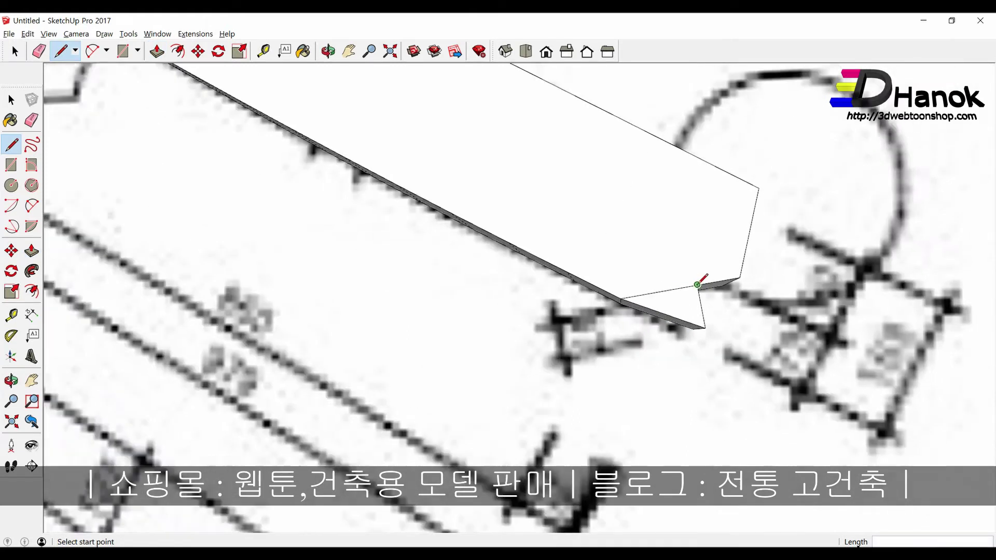
scroll(699, 283, down, 2)
scroll(698, 284, down, 3)
scroll(690, 514, up, 3)
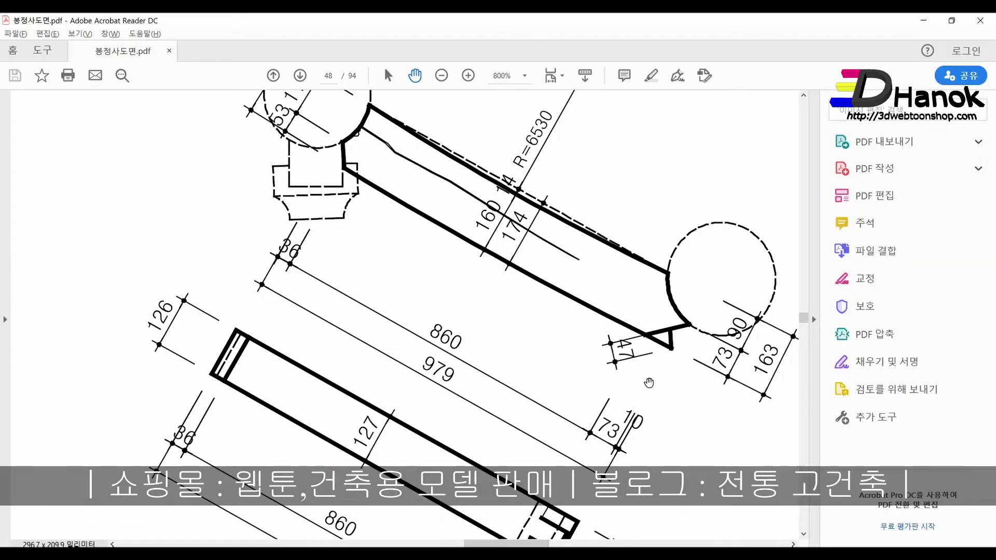
drag(597, 425, 629, 304)
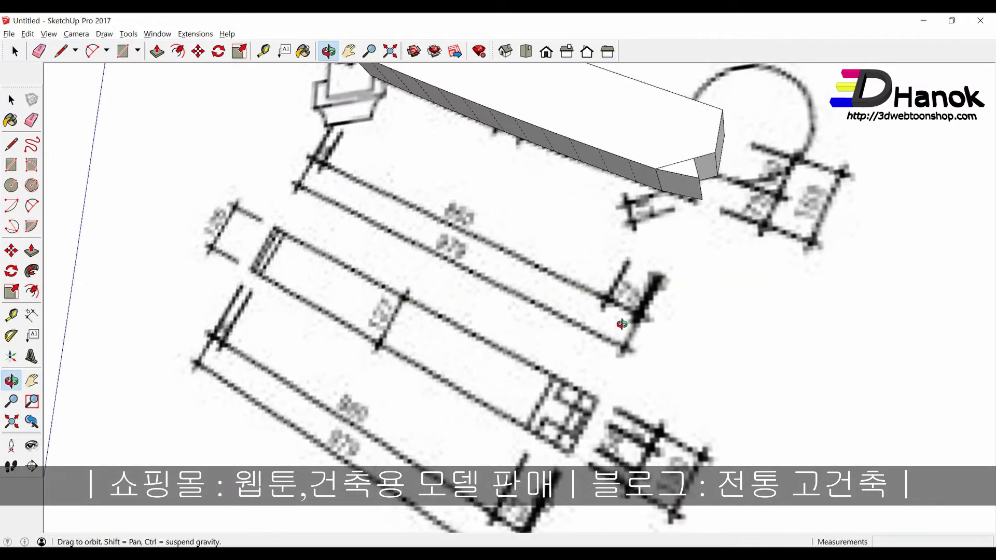
key(space)
scroll(652, 167, up, 2)
scroll(650, 172, up, 1)
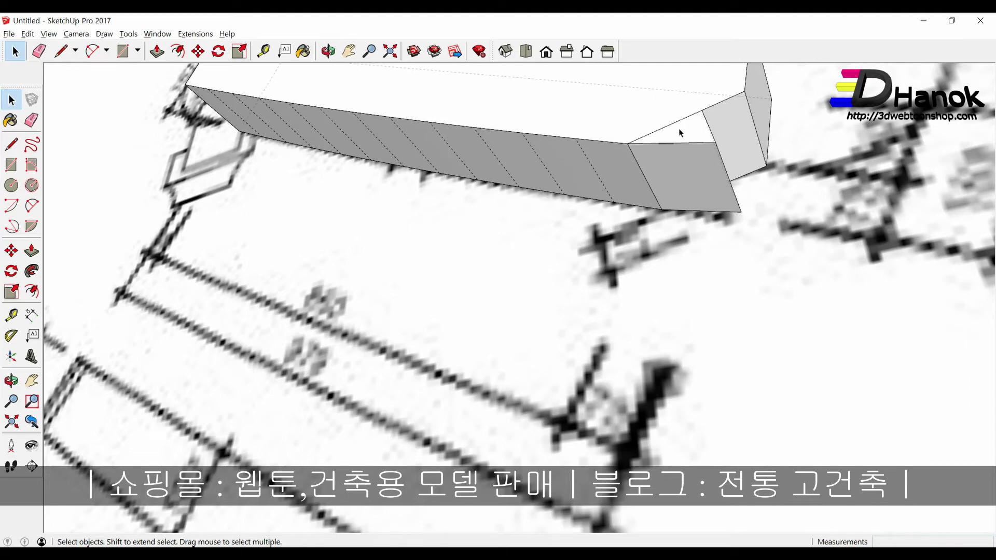
Step: Place two Tape Measure guide lines across the block's end face
key(h)
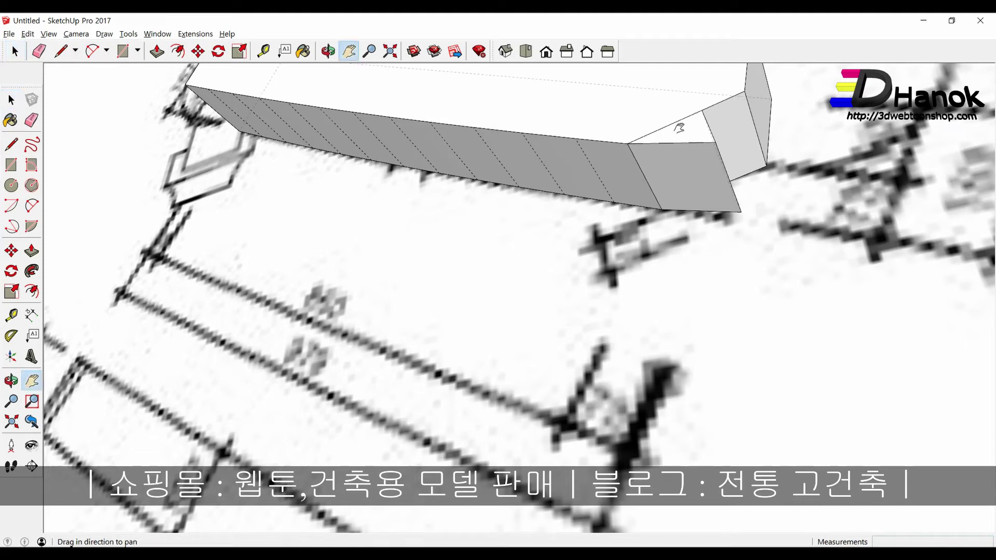
key(space)
click(683, 135)
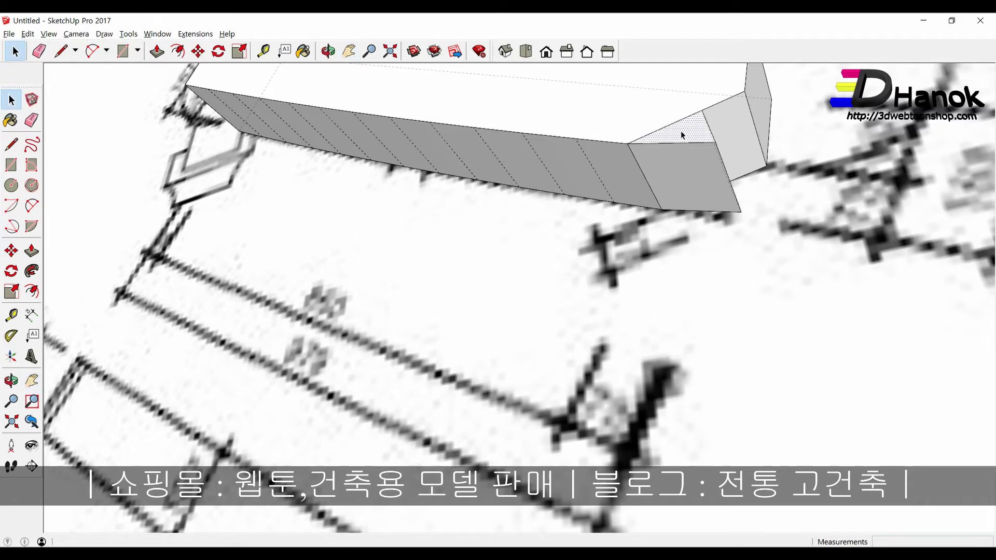
middle_drag(683, 135, 688, 104)
key(t)
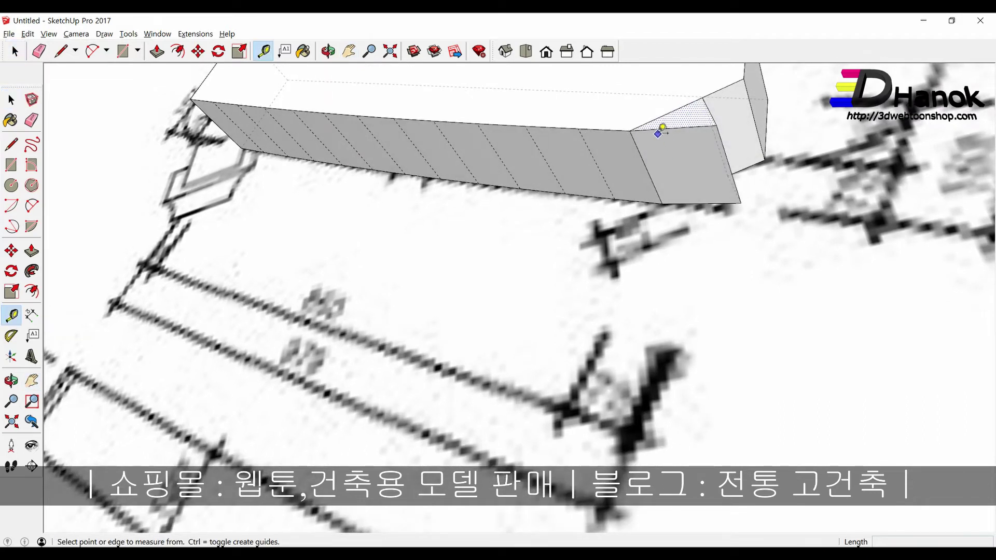
click(658, 129)
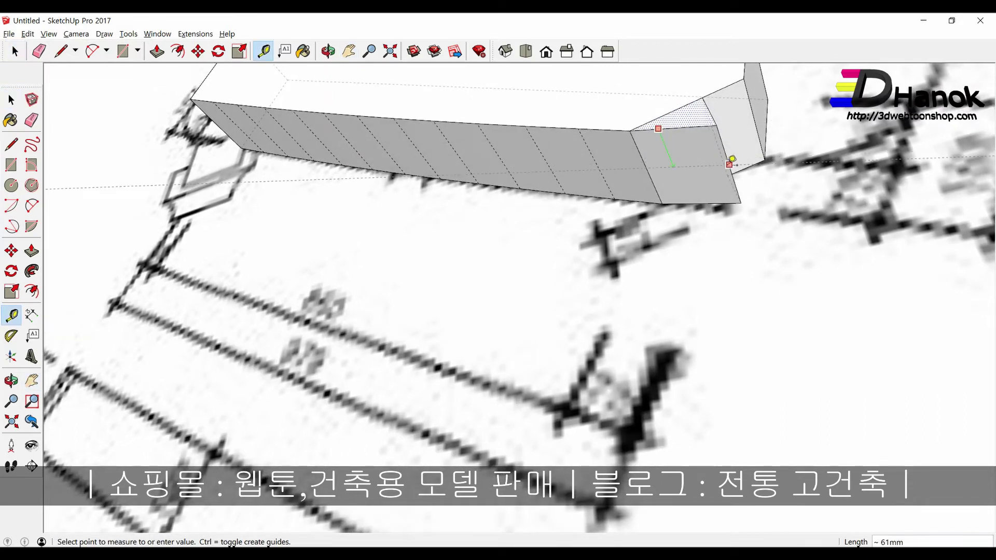
scroll(729, 161, up, 2)
scroll(727, 156, up, 2)
middle_drag(725, 138, 727, 92)
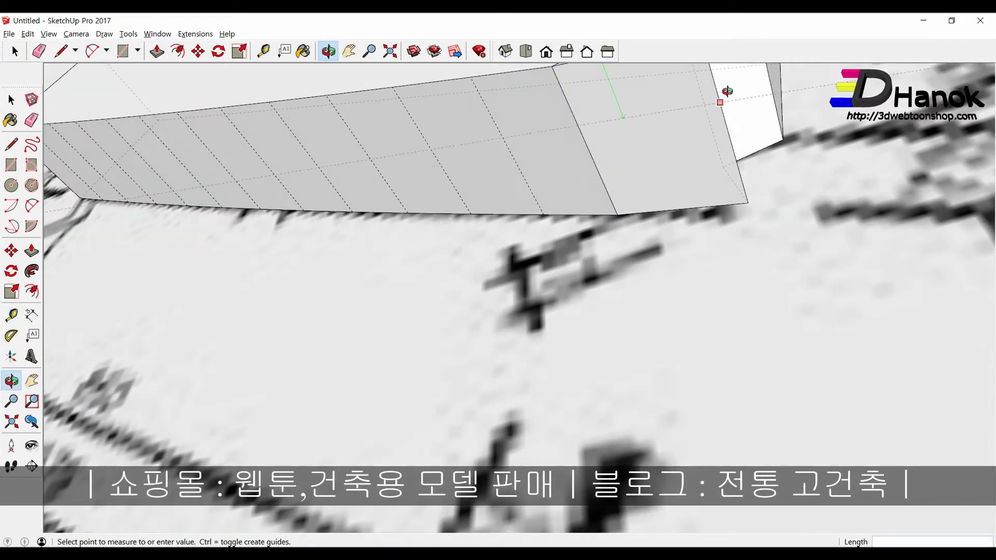
click(727, 123)
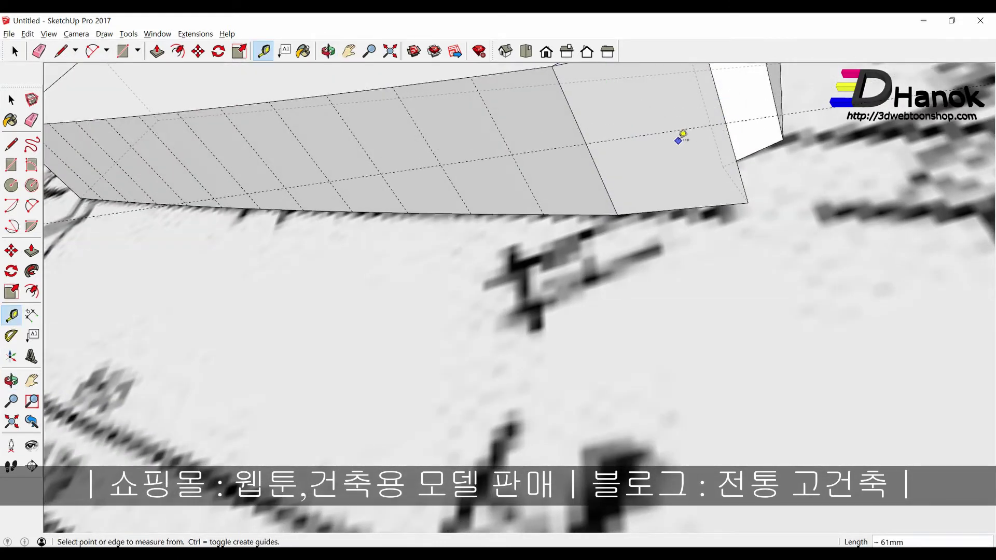
middle_drag(680, 136, 669, 159)
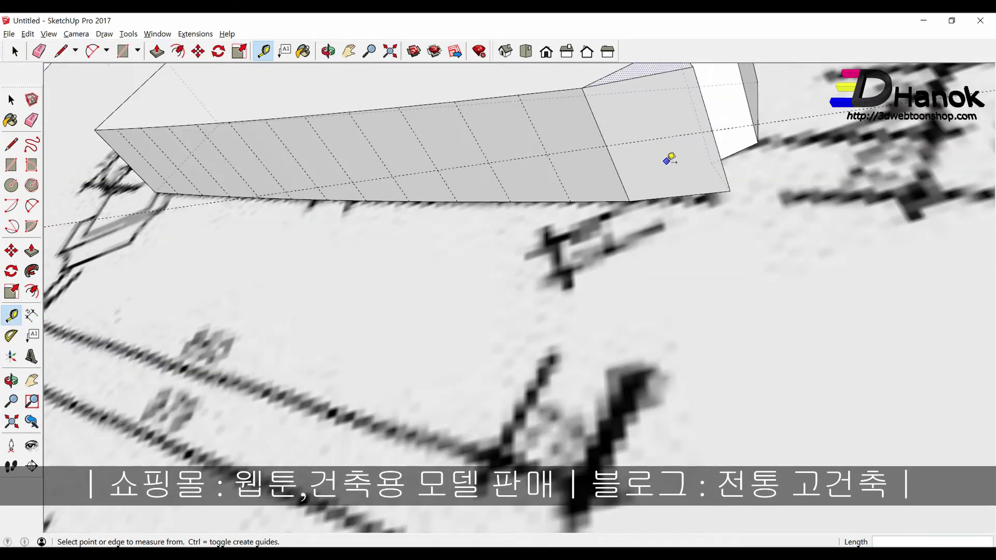
click(667, 133)
text(28)
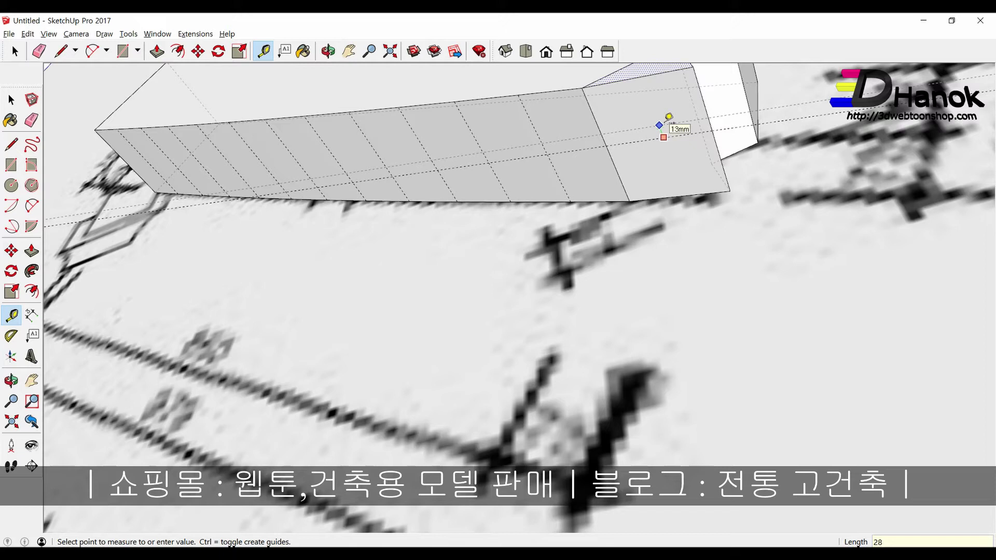
key(Return)
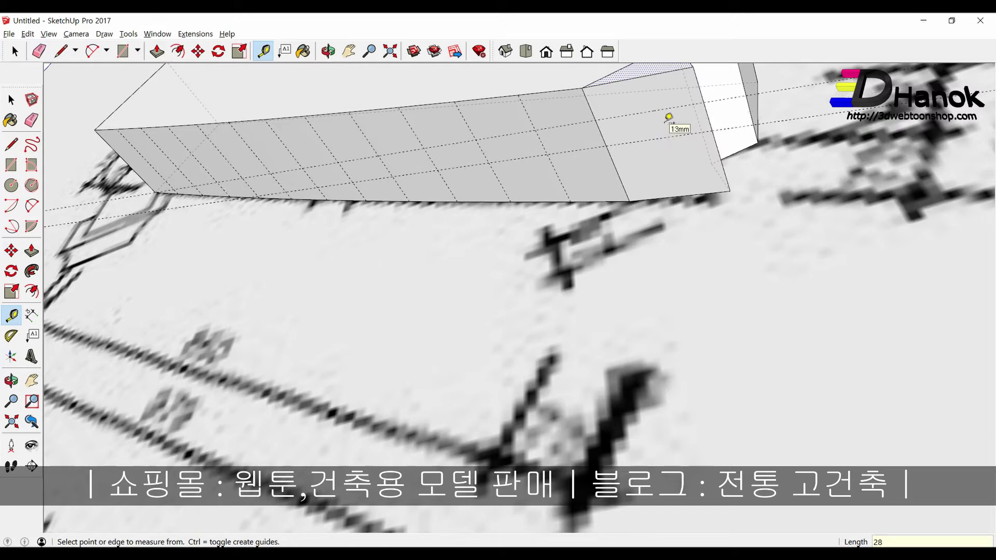
key(space)
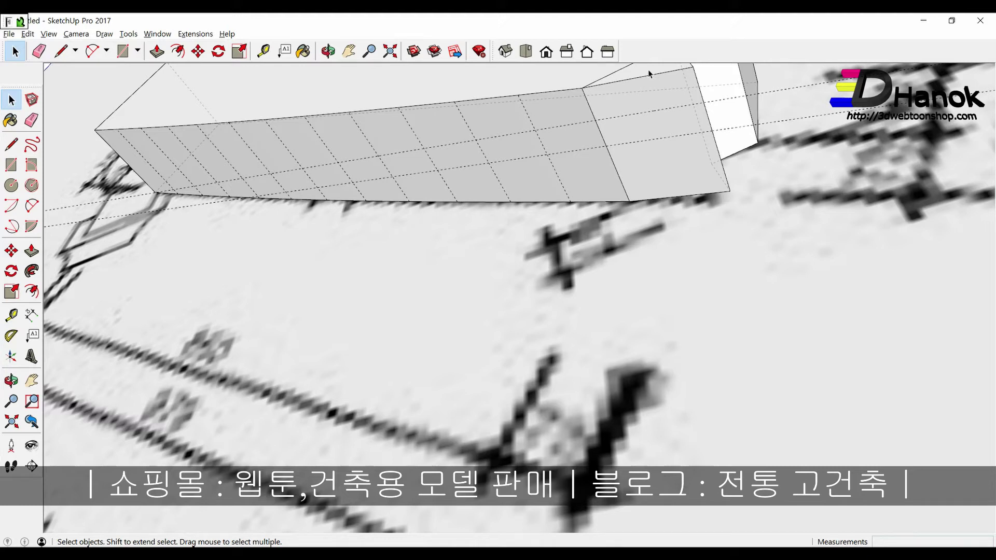
Step: Push the small triangular end face about 15 mm into the block
key(p)
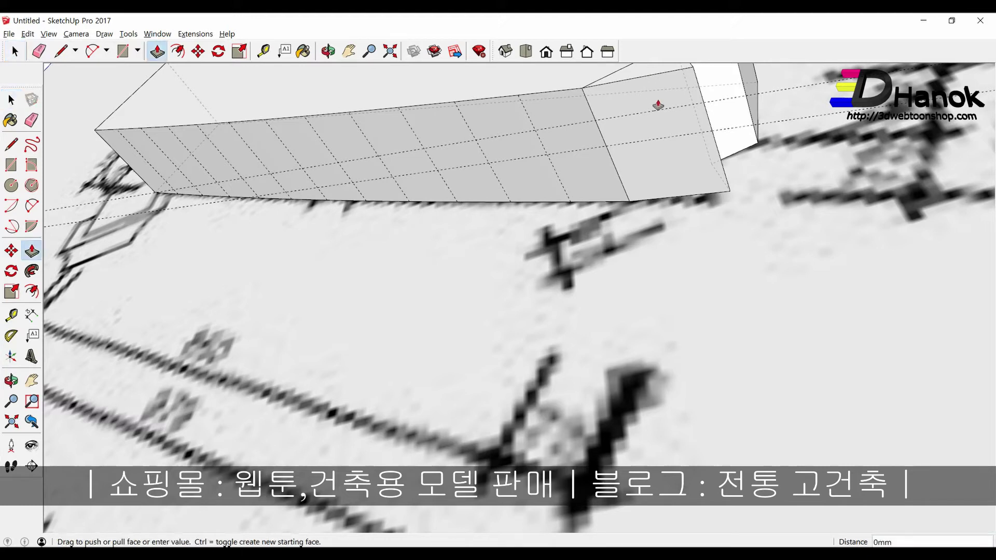
key(space)
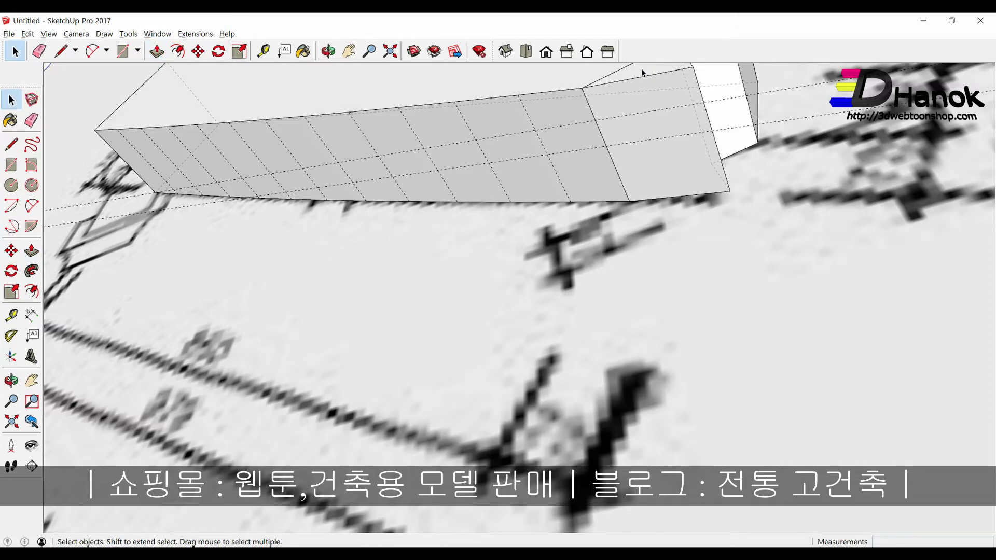
middle_drag(641, 68, 632, 229)
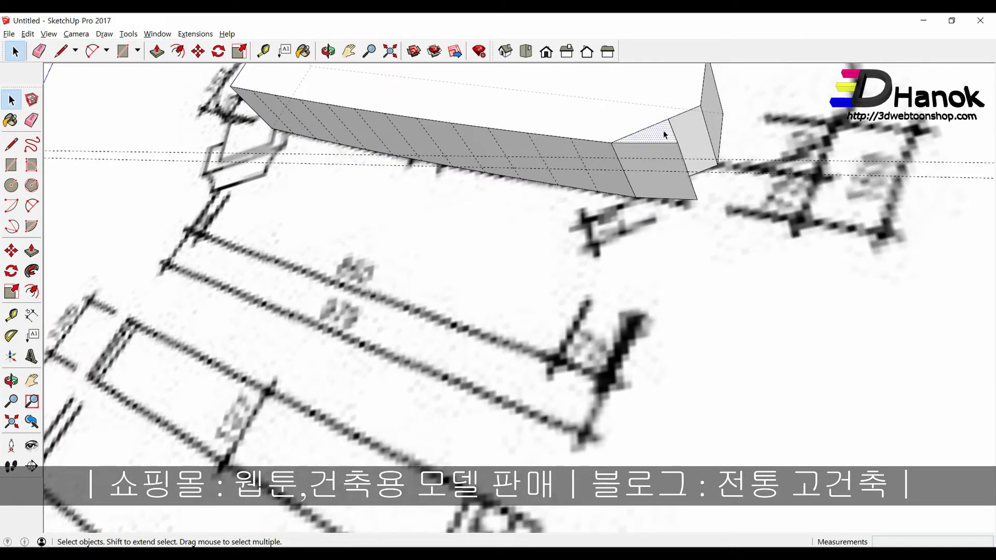
key(p)
drag(663, 136, 680, 166)
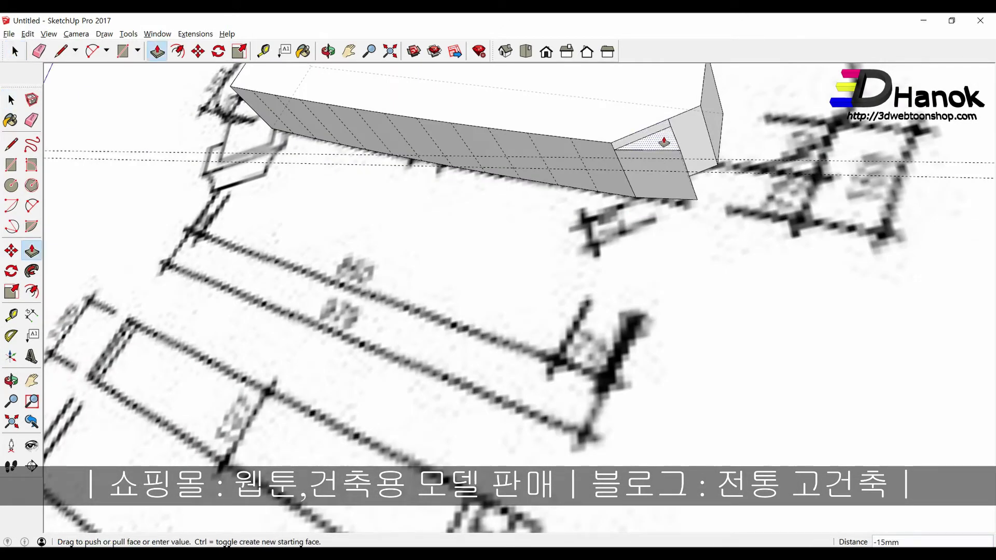
key(space)
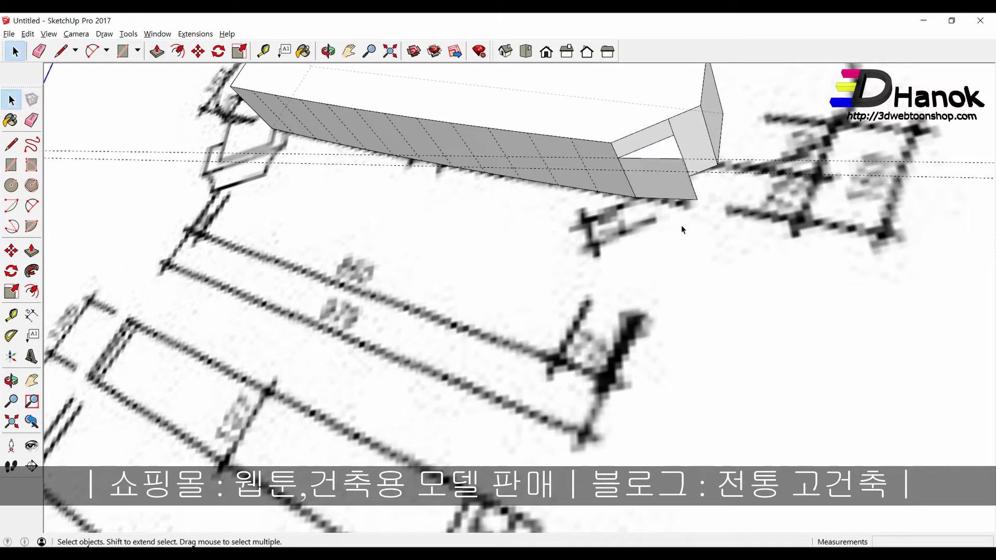
mouse_move(683, 228)
middle_down()
mouse_move(394, 352)
mouse_move(538, 250)
mouse_move(369, 224)
middle_up()
scroll(527, 238, up, 3)
middle_drag(527, 238, 449, 239)
Step: Push the second triangle in by the same depth as the first
key(l)
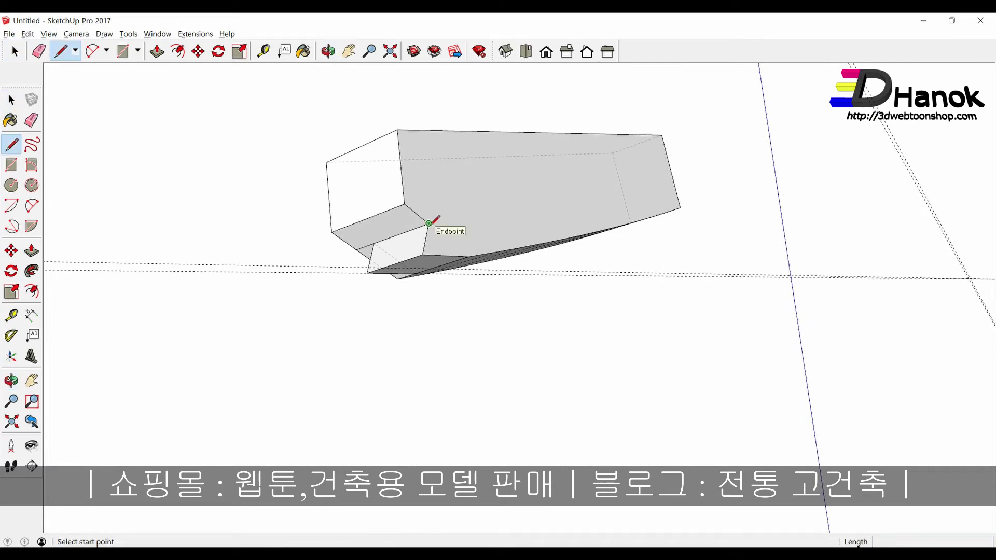
click(429, 223)
key(space)
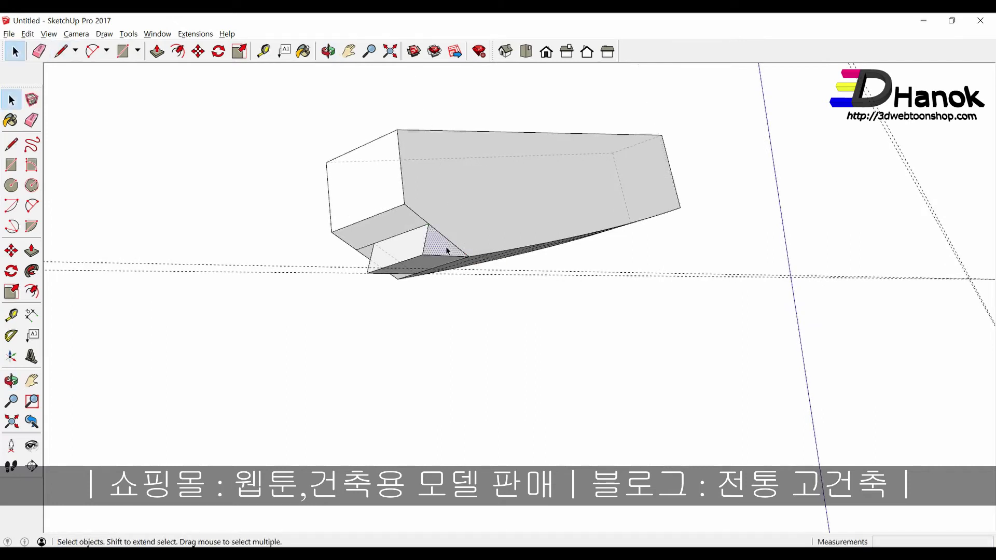
key(p)
double_click(446, 247)
key(space)
Step: Make the whole brace block a single component
click(456, 190)
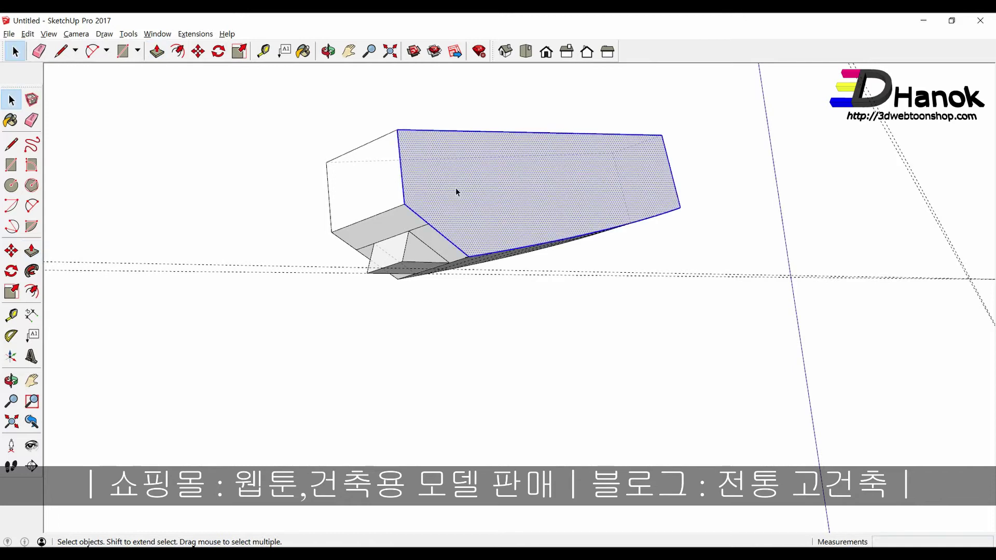
triple_click(455, 188)
right_click(456, 188)
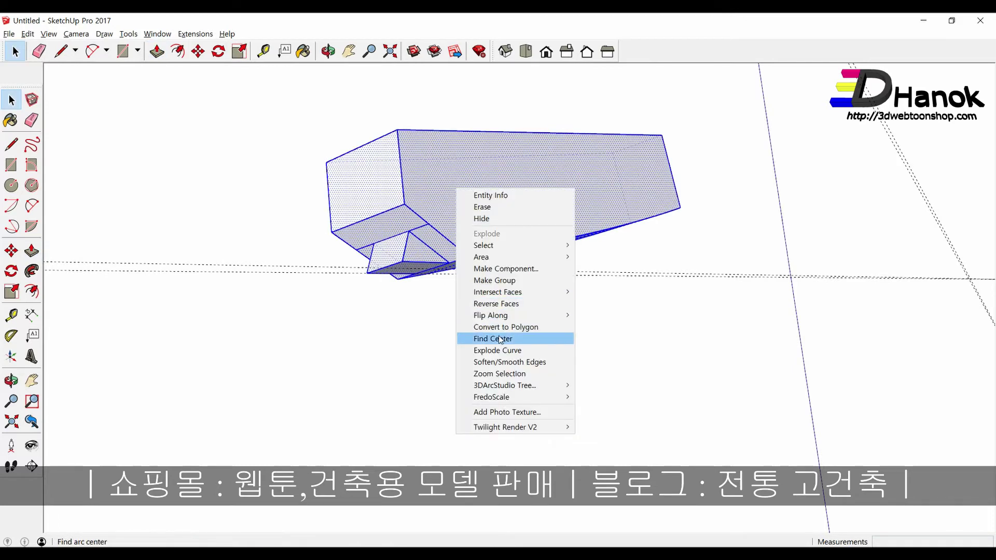
click(511, 269)
click(521, 372)
middle_drag(516, 363, 599, 343)
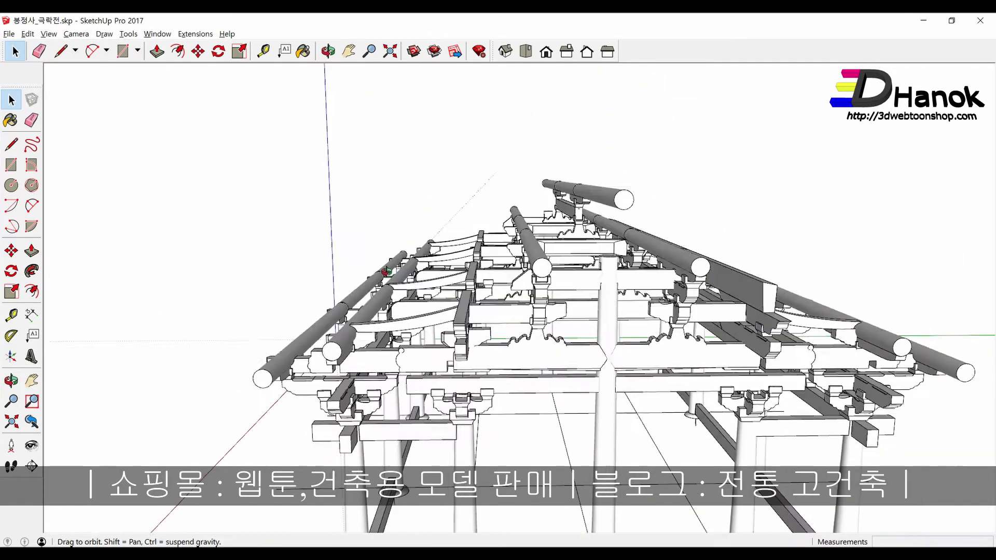
middle_drag(387, 271, 604, 303)
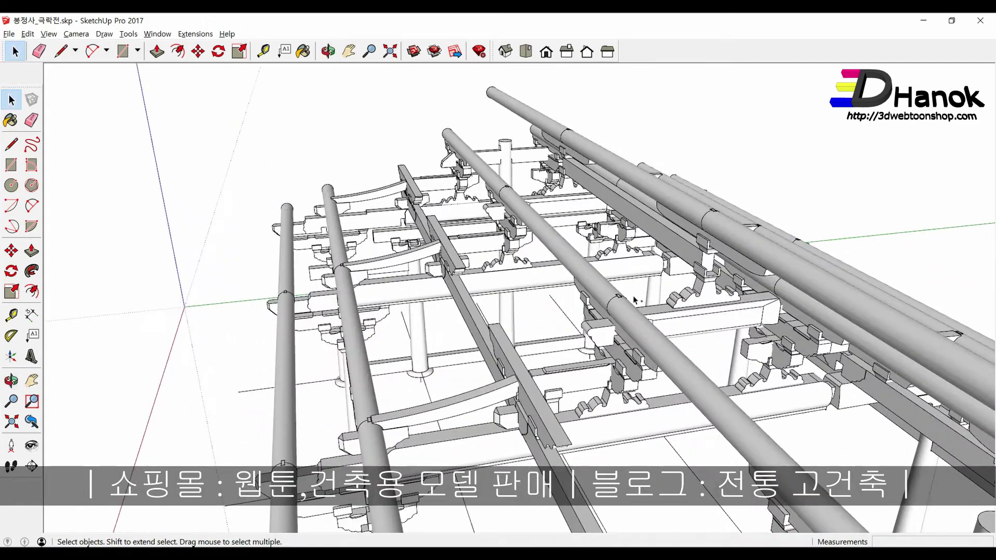
Step: Place the pasted brace in the roof model and rotate it 90° upright
click(634, 300)
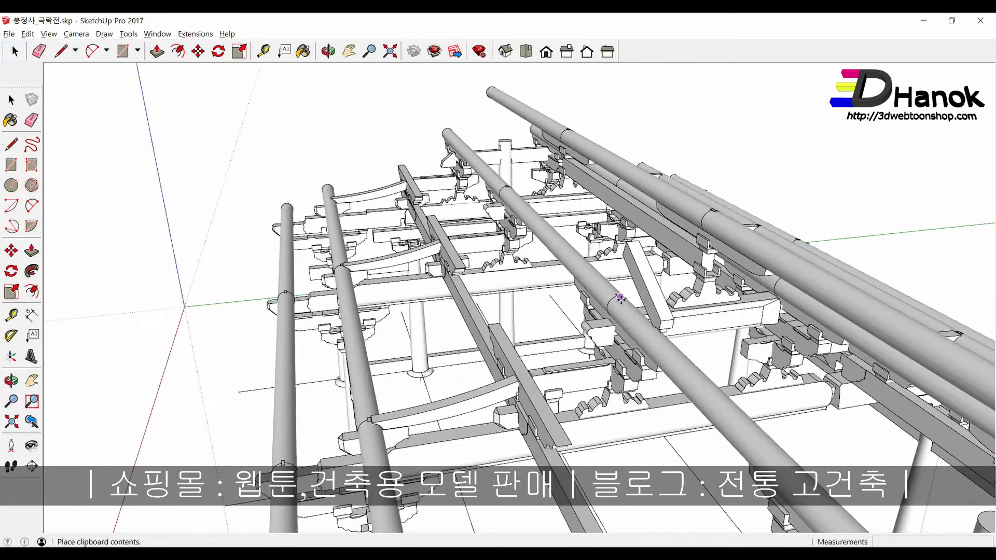
key(m)
middle_drag(622, 300, 669, 303)
scroll(670, 302, up, 2)
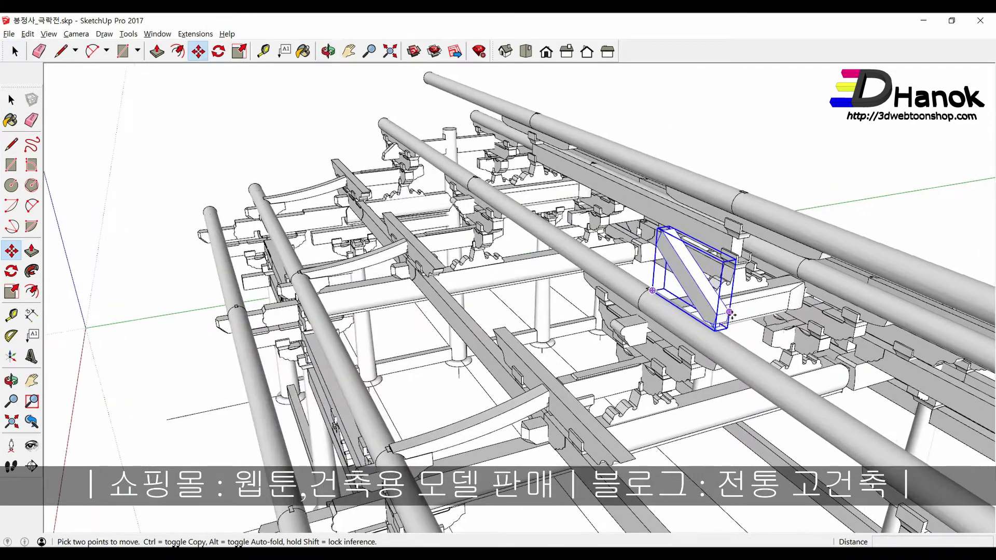
key(q)
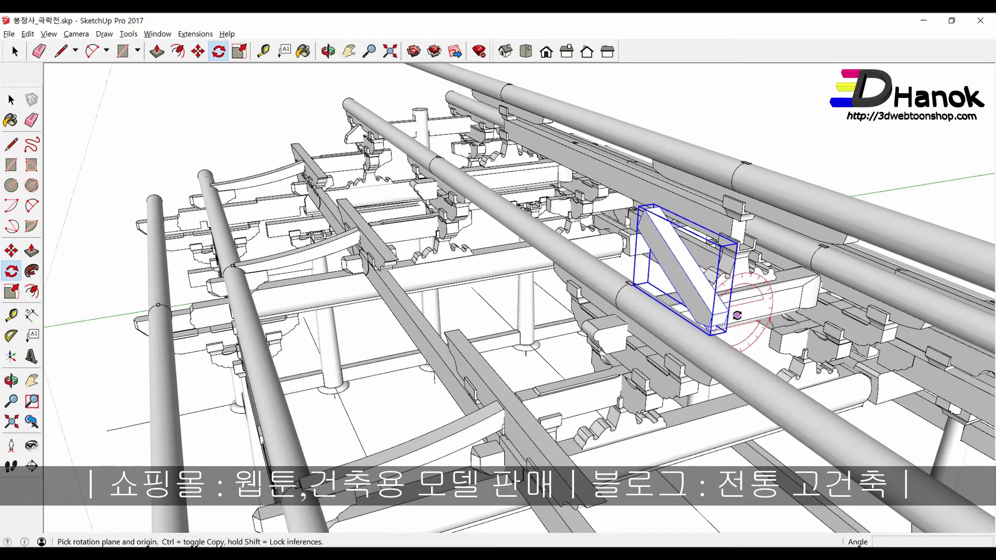
key(Up)
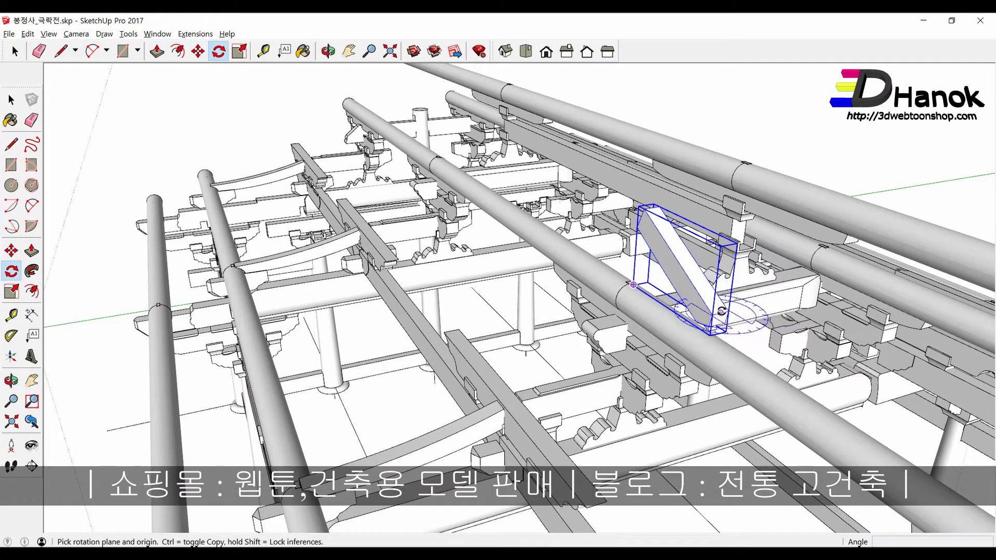
click(722, 311)
click(683, 252)
text(90)
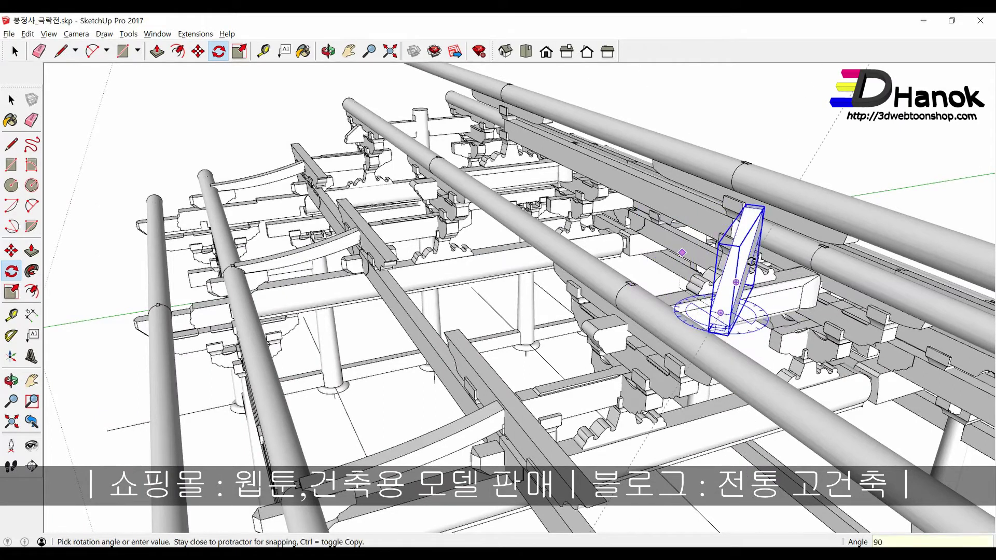
key(Return)
middle_drag(751, 261, 822, 326)
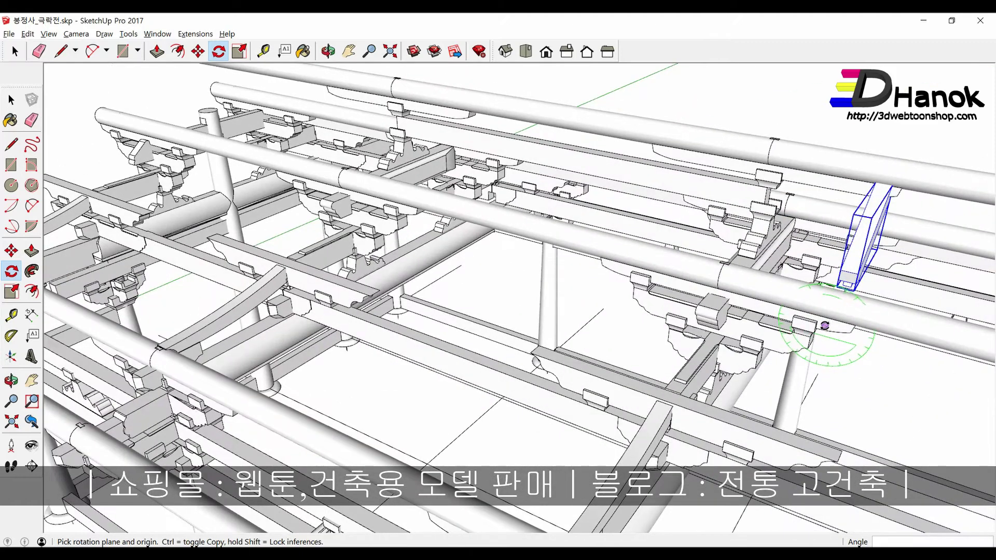
Step: Move the brace toward its spot over a bracket block among the beams
key(m)
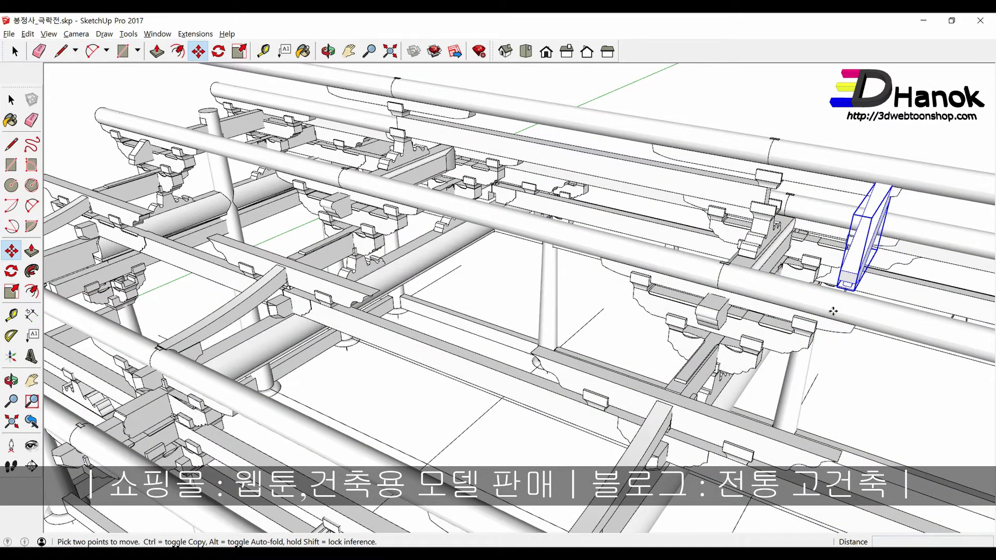
click(833, 311)
mouse_move(727, 285)
middle_down()
mouse_move(613, 269)
mouse_move(446, 224)
mouse_move(465, 226)
mouse_move(465, 253)
middle_up()
scroll(446, 223, up, 3)
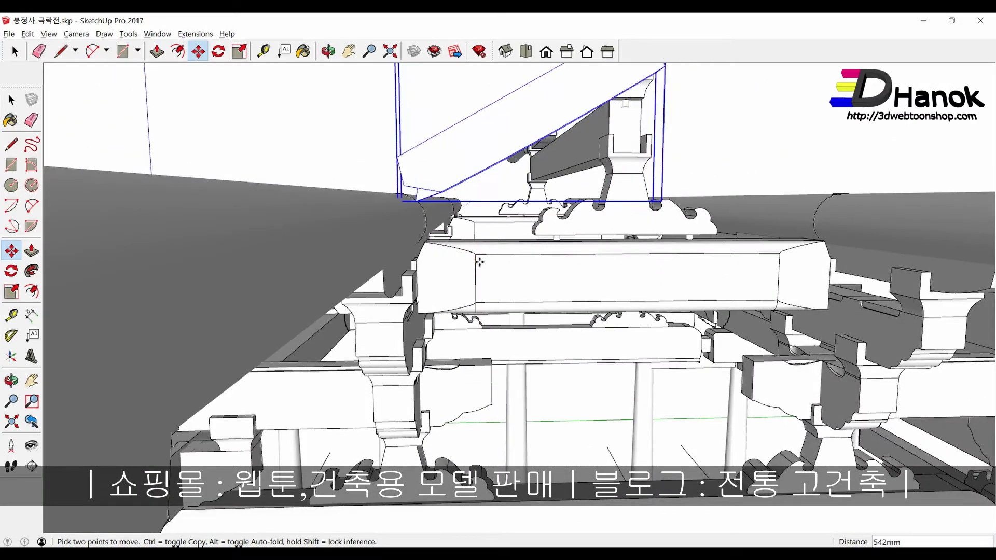
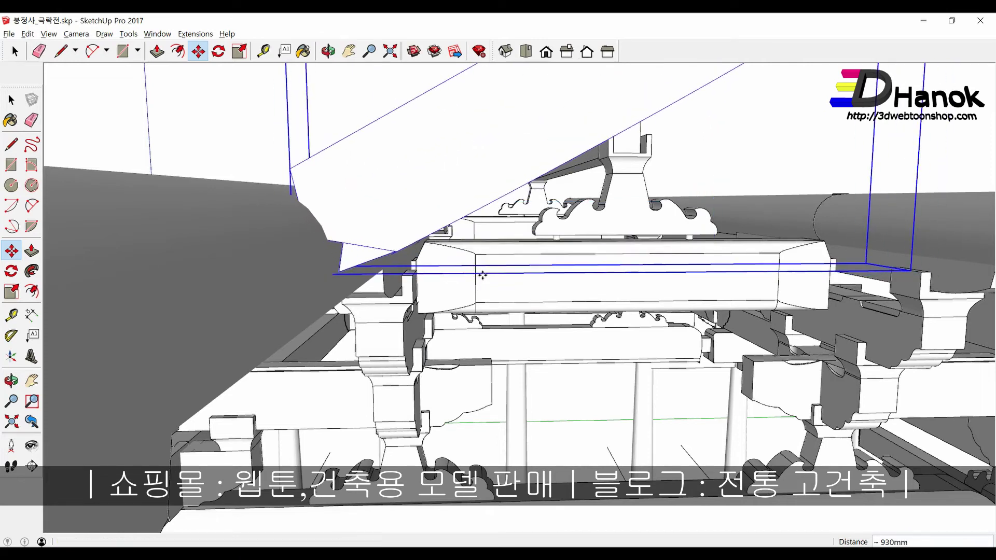
Step: Orbit and zoom around the roof framing to frame the upper beam and the next bay
mouse_move(483, 275)
middle_down()
mouse_move(507, 329)
mouse_move(809, 410)
middle_up()
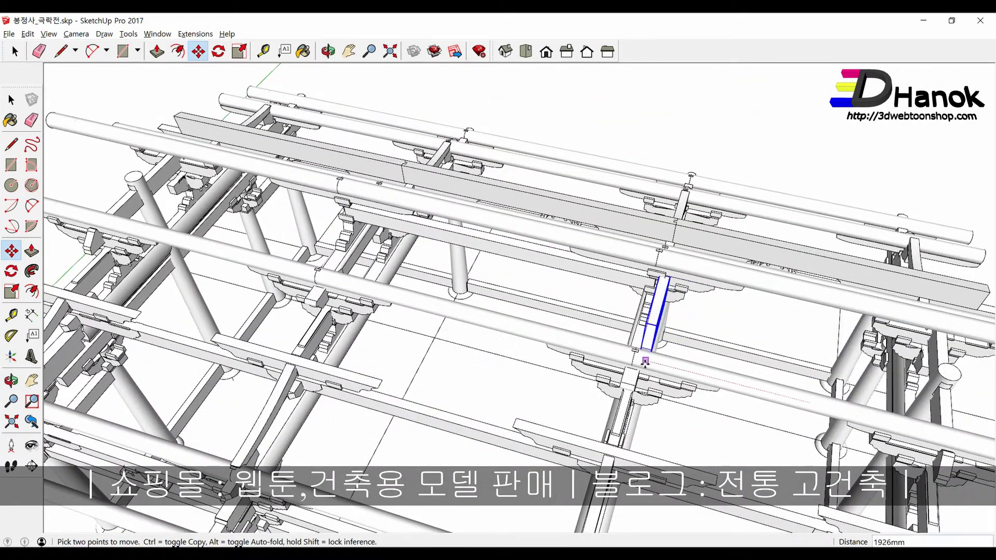
middle_drag(634, 358, 273, 187)
scroll(274, 188, up, 3)
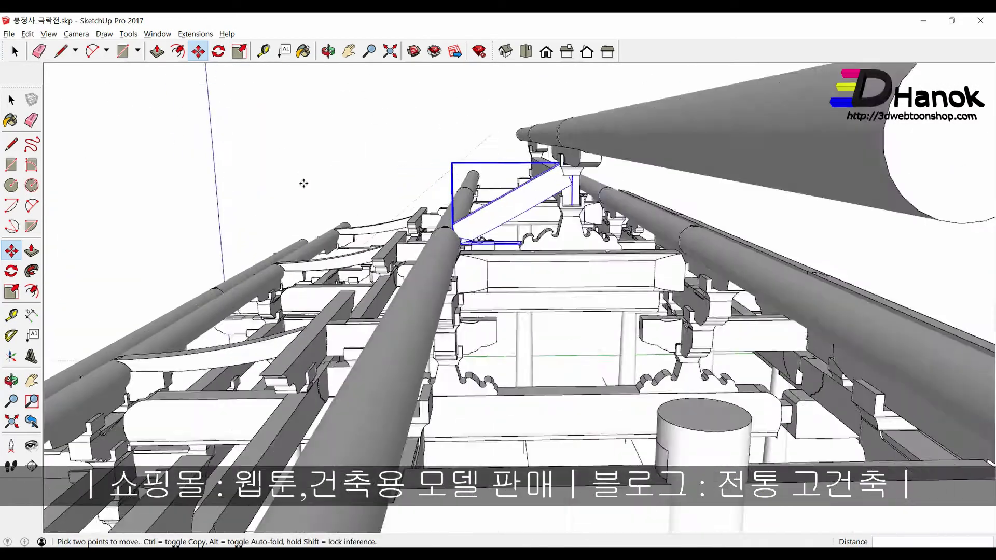
scroll(300, 183, up, 3)
scroll(349, 207, up, 1)
scroll(349, 207, up, 2)
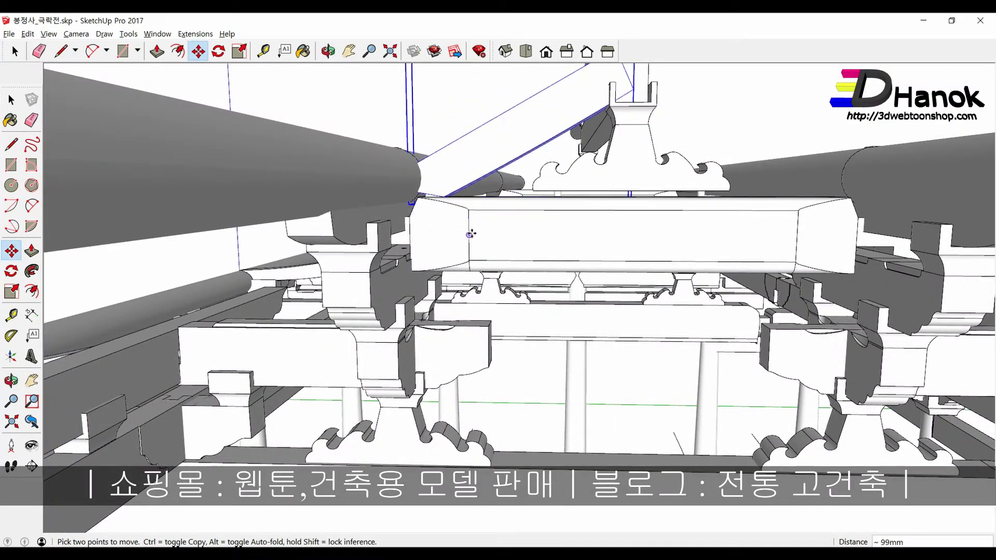
mouse_move(471, 235)
middle_down()
mouse_move(525, 314)
mouse_move(677, 307)
middle_up()
scroll(525, 314, down, 3)
scroll(607, 245, up, 2)
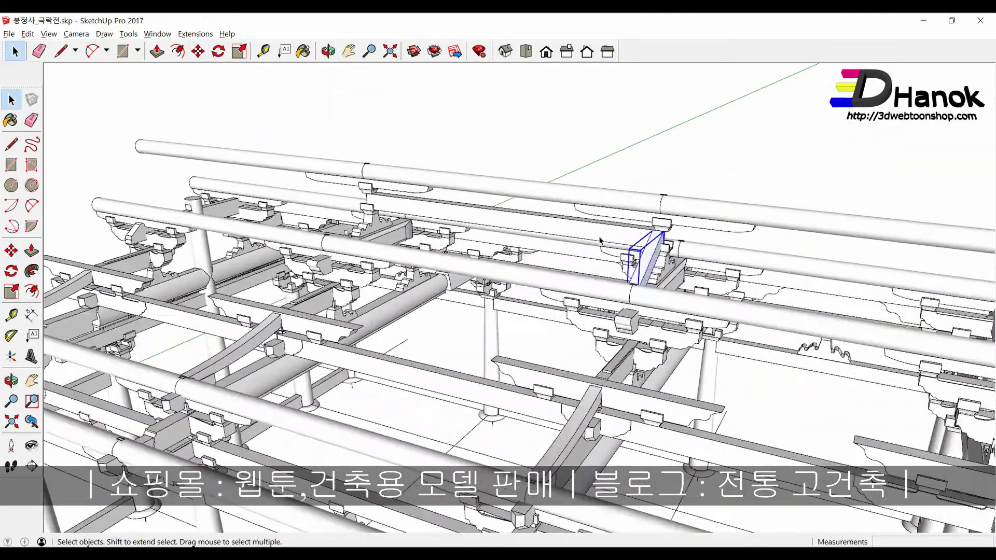
scroll(599, 240, up, 2)
scroll(592, 234, down, 1)
scroll(591, 234, down, 1)
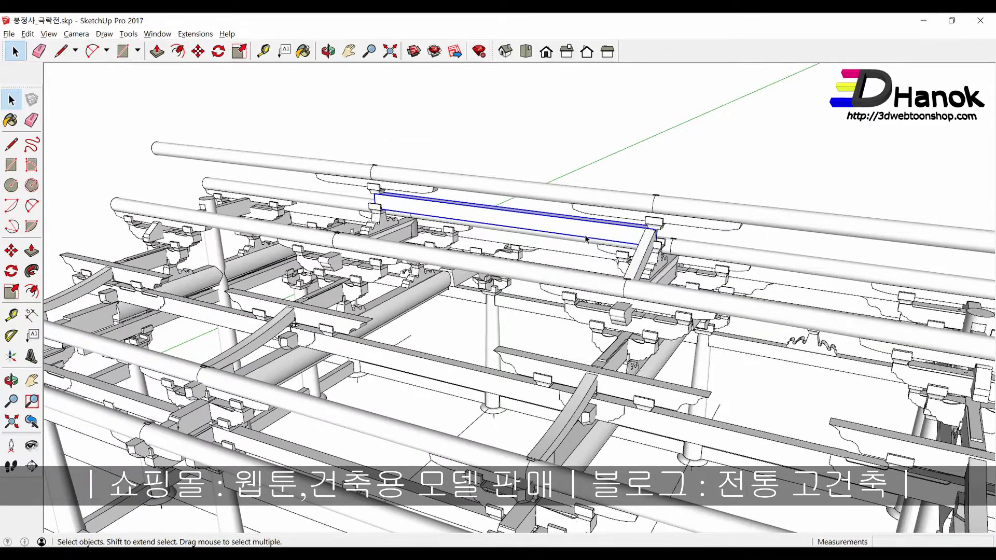
scroll(590, 232, down, 1)
scroll(589, 228, down, 2)
scroll(589, 228, down, 2)
scroll(579, 294, down, 2)
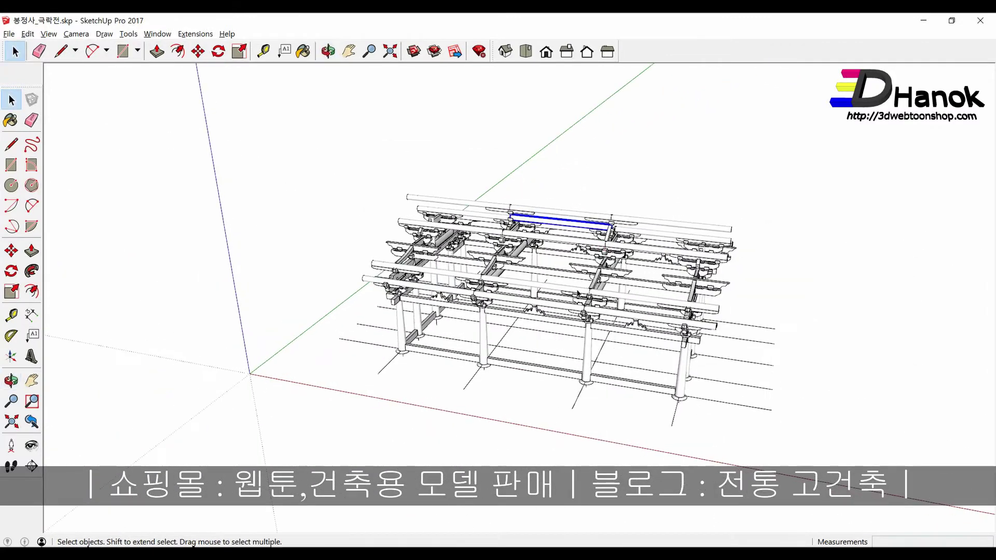
Step: Copy the long upper beam 4190 mm into the adjacent bay
key(m)
click(464, 389)
key(ctrl)
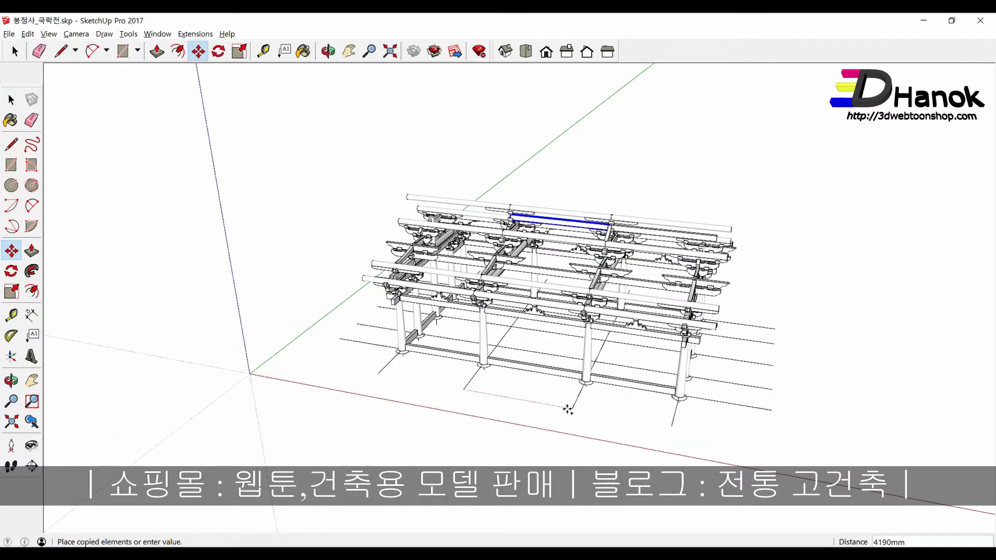
click(571, 410)
key(space)
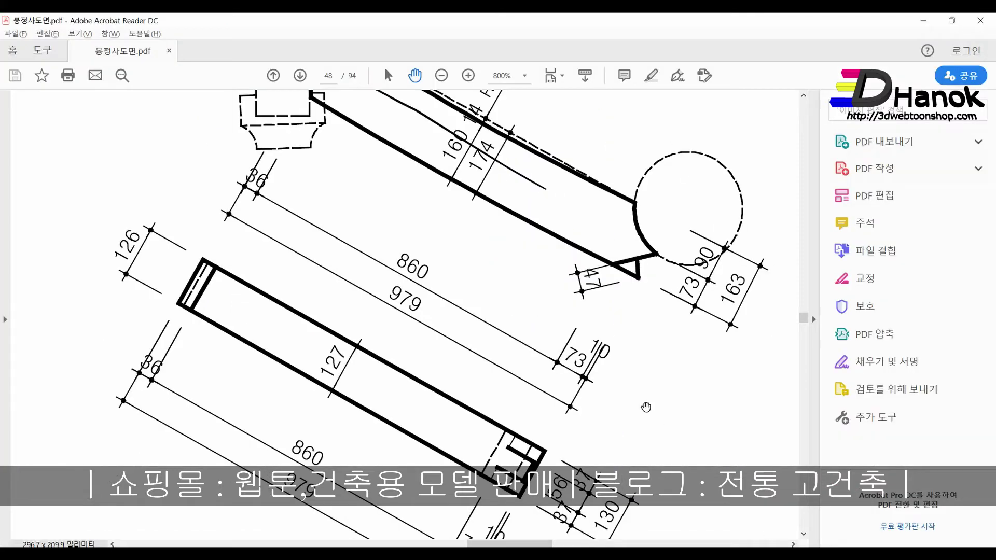
ctrl+scroll(646, 407, down, 2)
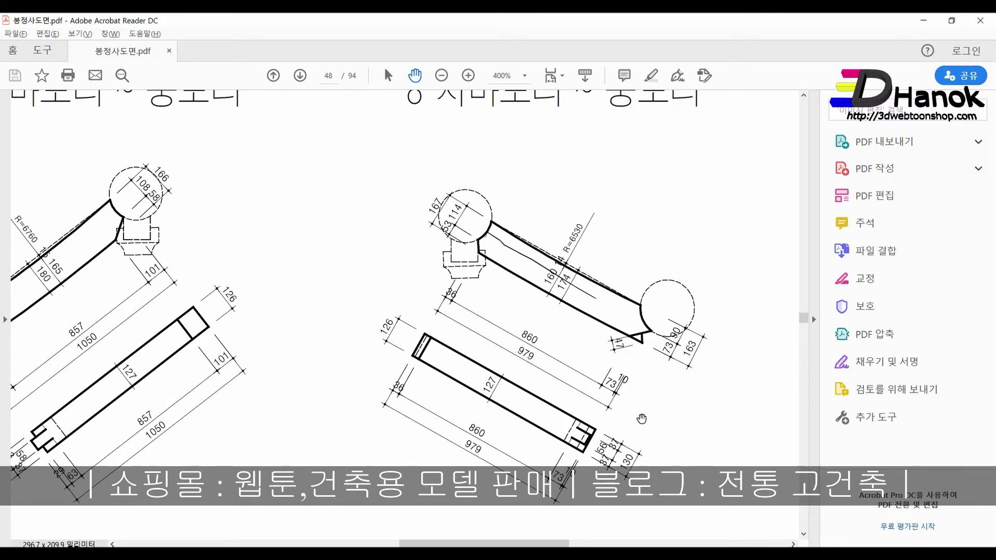
key(alt+Tab)
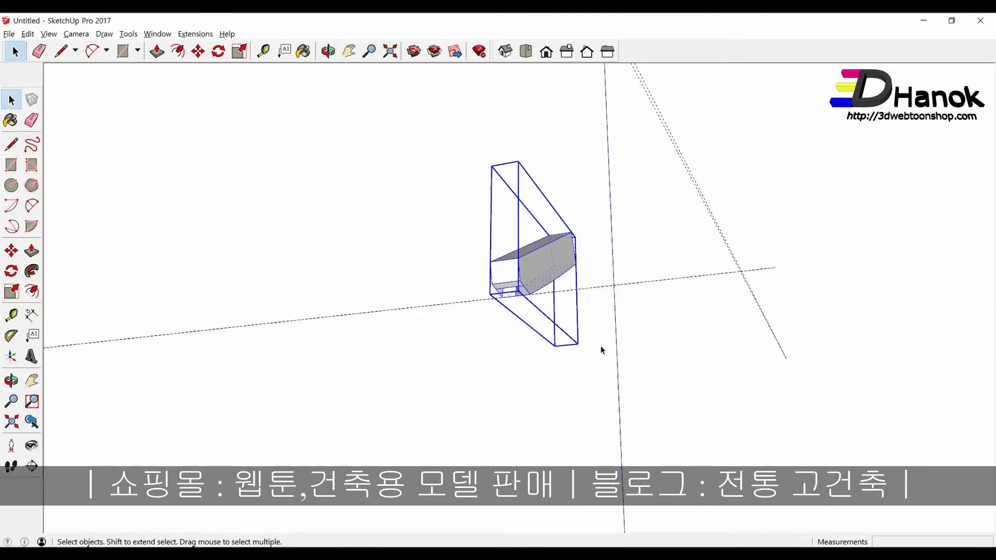
key(alt+Tab)
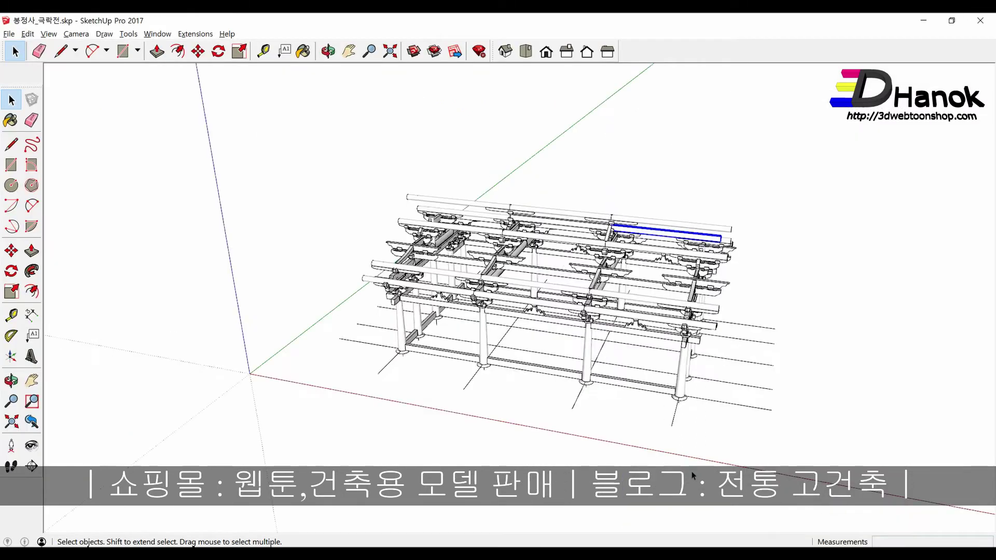
key(space)
scroll(537, 253, up, 6)
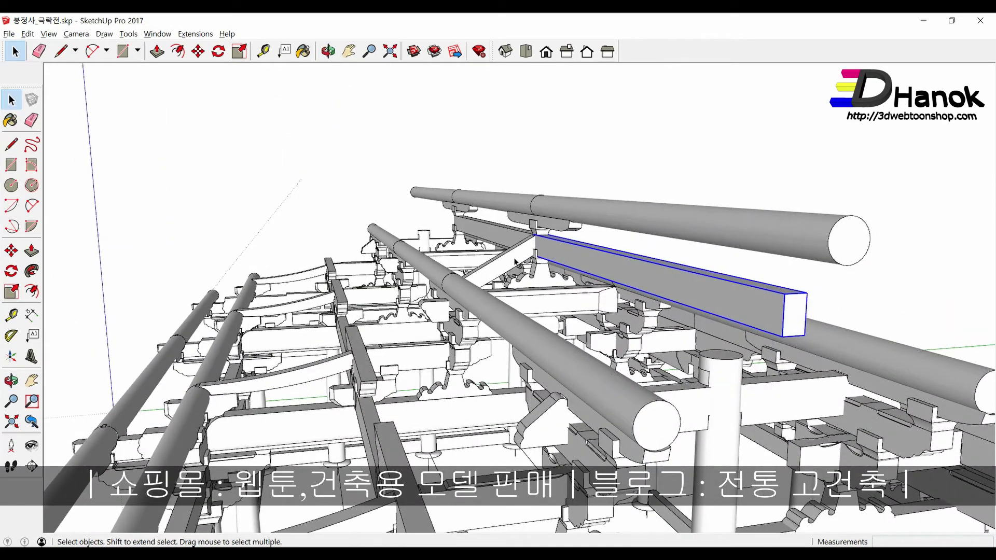
middle_drag(515, 262, 448, 259)
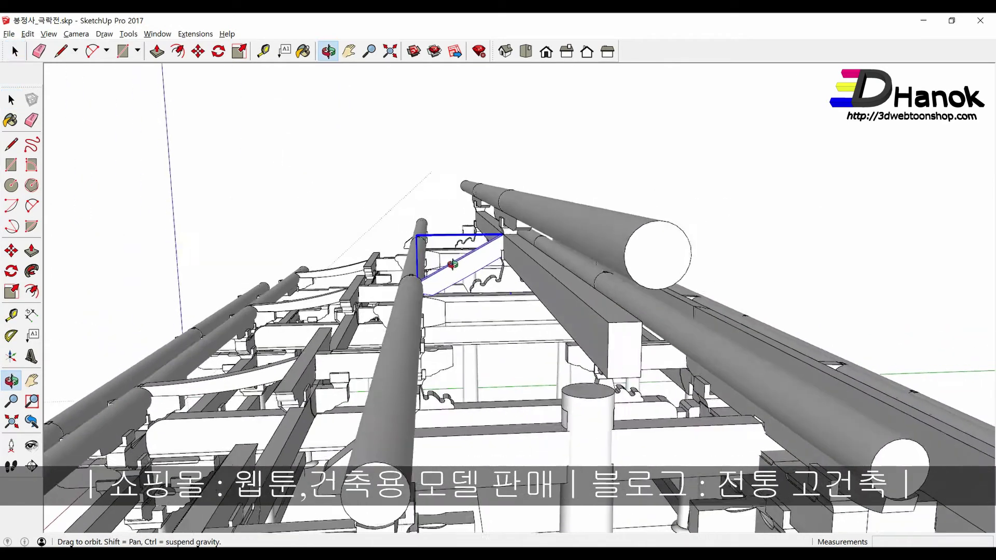
scroll(448, 259, up, 2)
scroll(431, 281, up, 2)
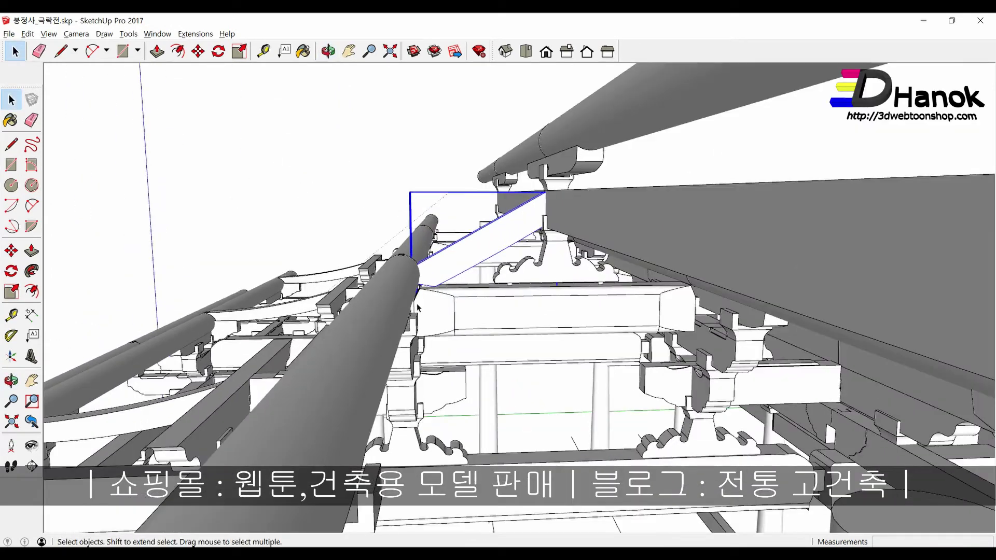
key(alt+Tab)
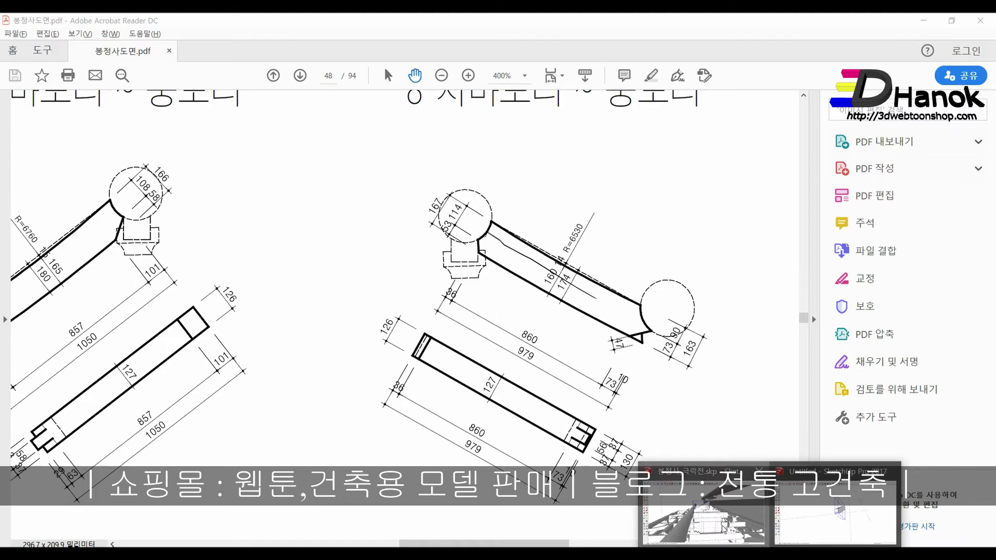
key(alt+Tab)
middle_drag(446, 285, 446, 275)
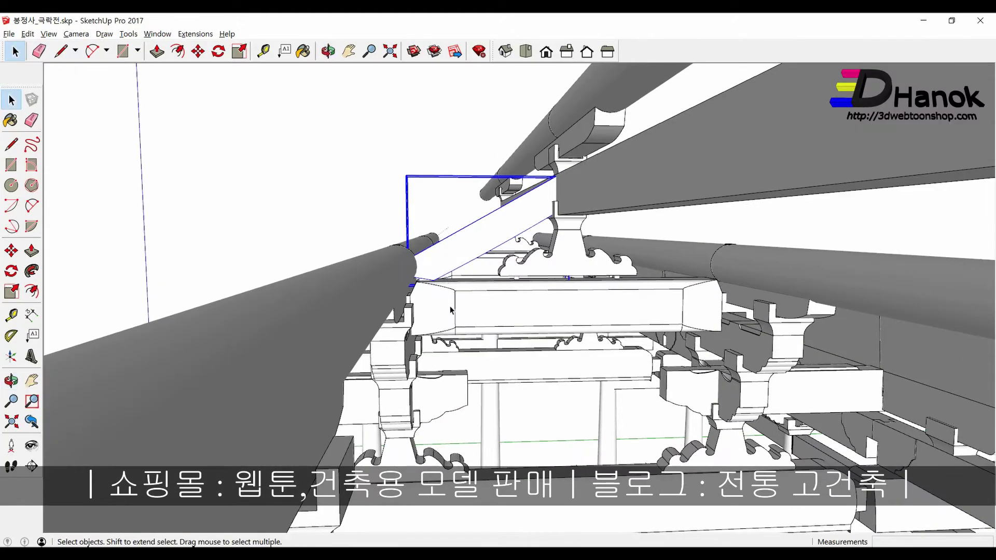
Step: Rotate the diagonal brace to a steeper tilt rising toward the upper round beam
key(m)
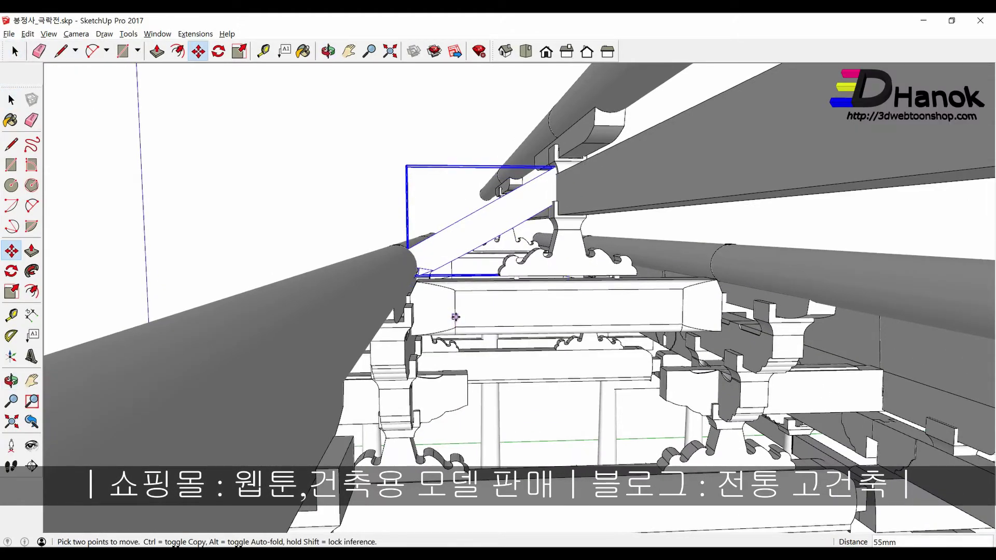
middle_drag(456, 325, 454, 331)
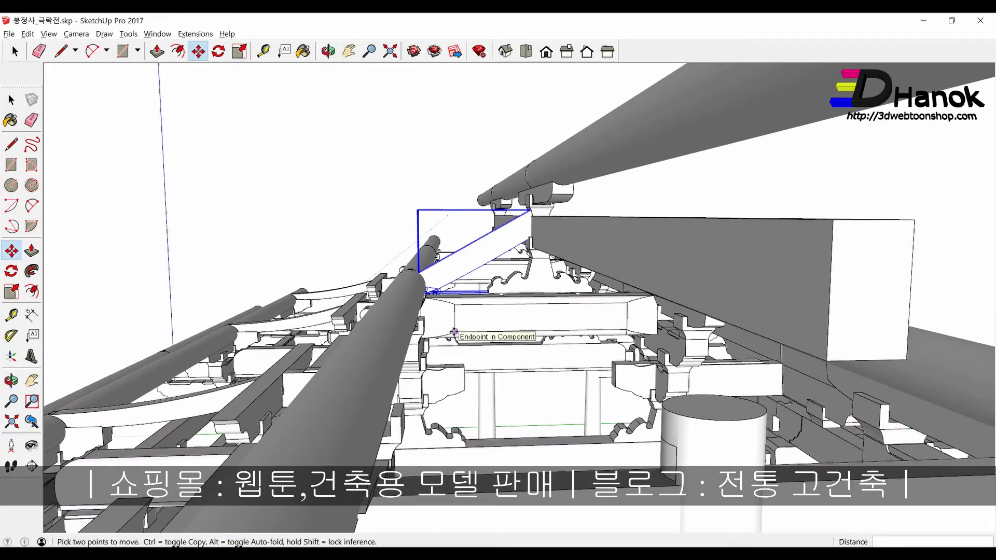
key(q)
click(434, 278)
click(516, 234)
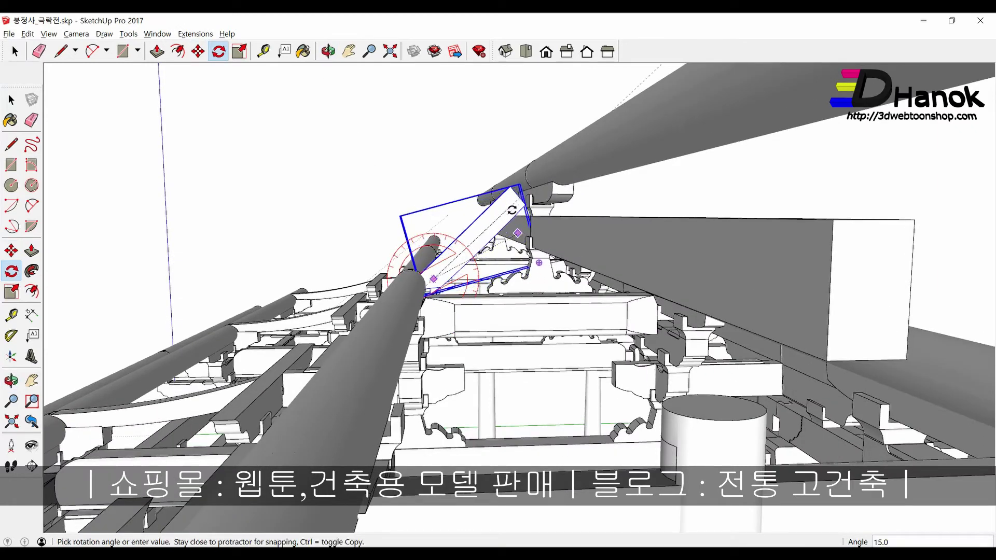
click(512, 209)
middle_drag(512, 209, 517, 285)
key(space)
Step: Try extending the brace's end face with Push/Pull, undo it, and reselect the brace
scroll(518, 278, up, 2)
double_click(517, 285)
key(p)
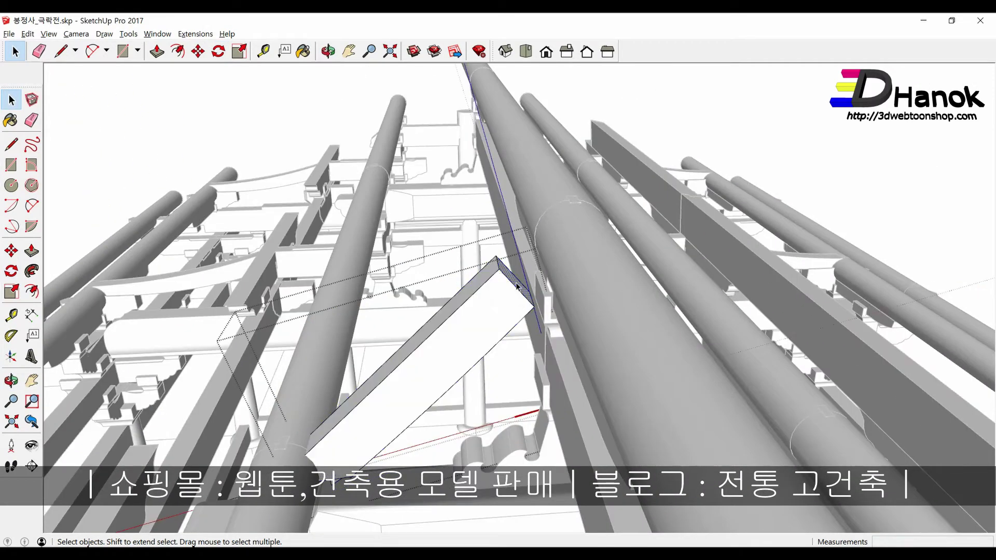
scroll(517, 288, up, 2)
click(515, 291)
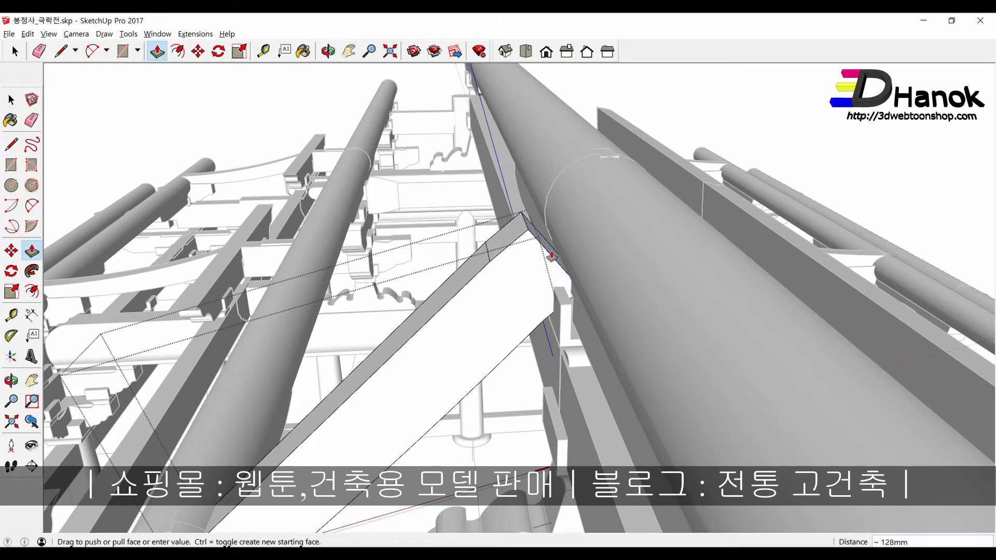
click(567, 238)
key(space)
middle_drag(568, 238, 546, 336)
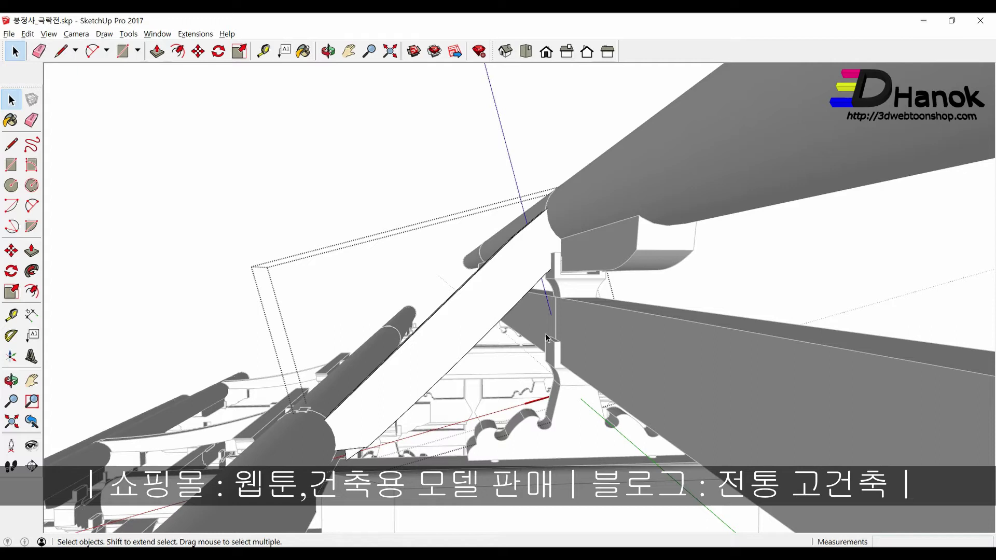
key(ctrl+z)
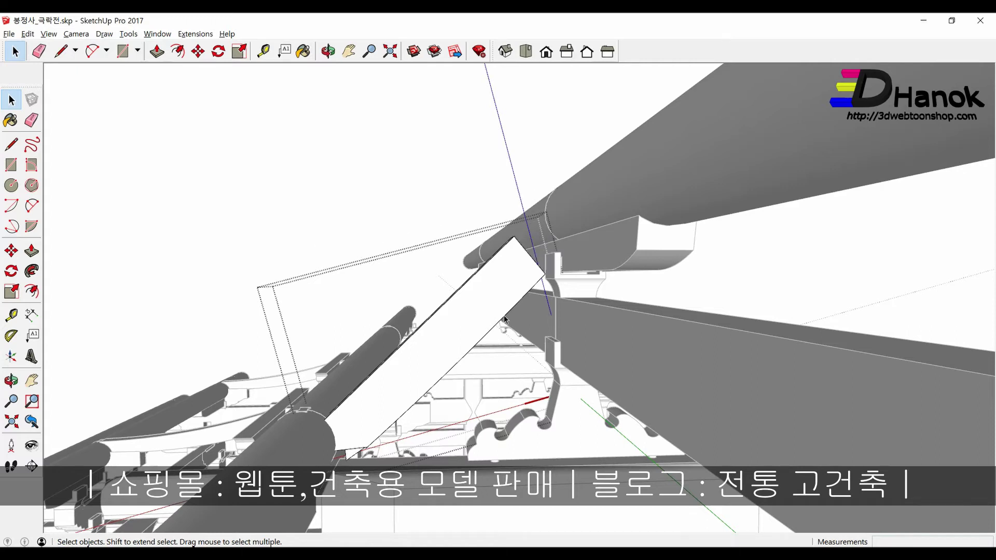
mouse_move(504, 319)
middle_down()
mouse_move(300, 235)
mouse_move(475, 313)
mouse_move(523, 275)
mouse_move(497, 283)
mouse_move(511, 278)
mouse_move(593, 351)
middle_up()
click(474, 313)
Step: Stretch the selected brace longer along its length with the Scale tool
key(s)
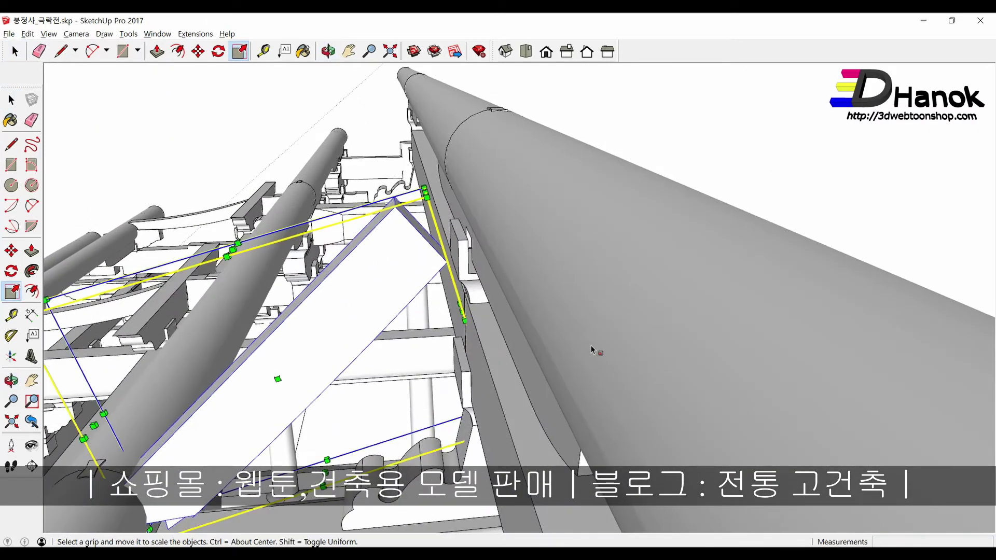
drag(462, 313, 541, 262)
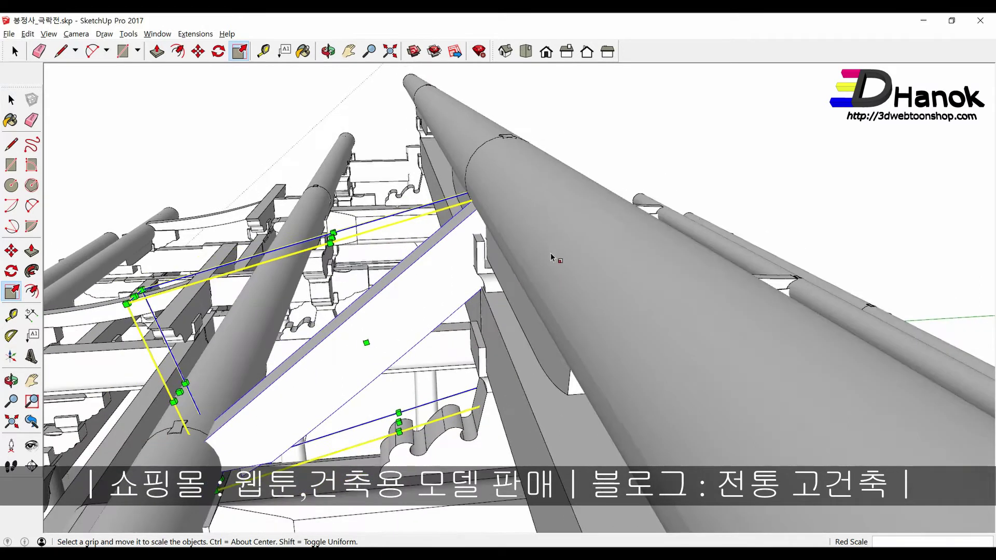
middle_drag(543, 263, 549, 207)
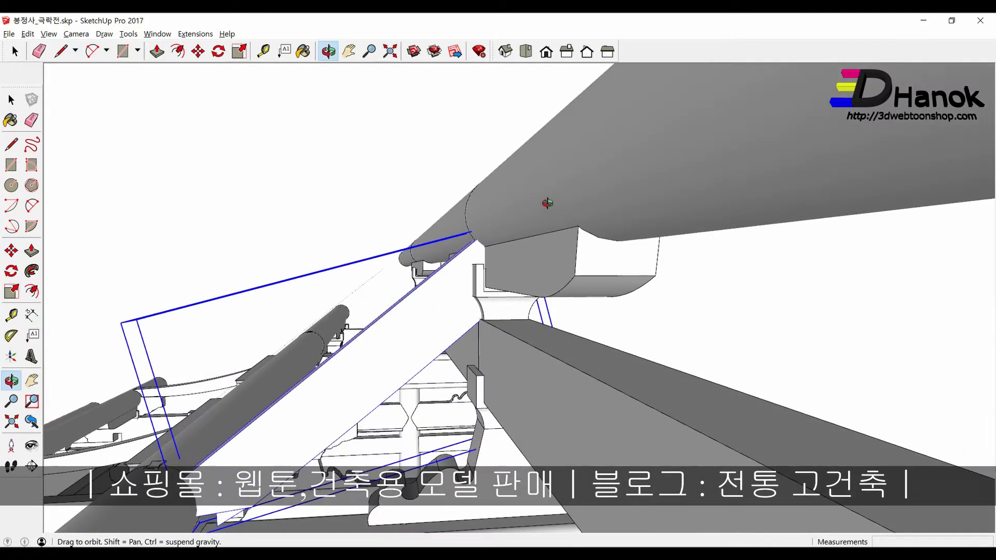
key(space)
middle_drag(333, 427, 326, 388)
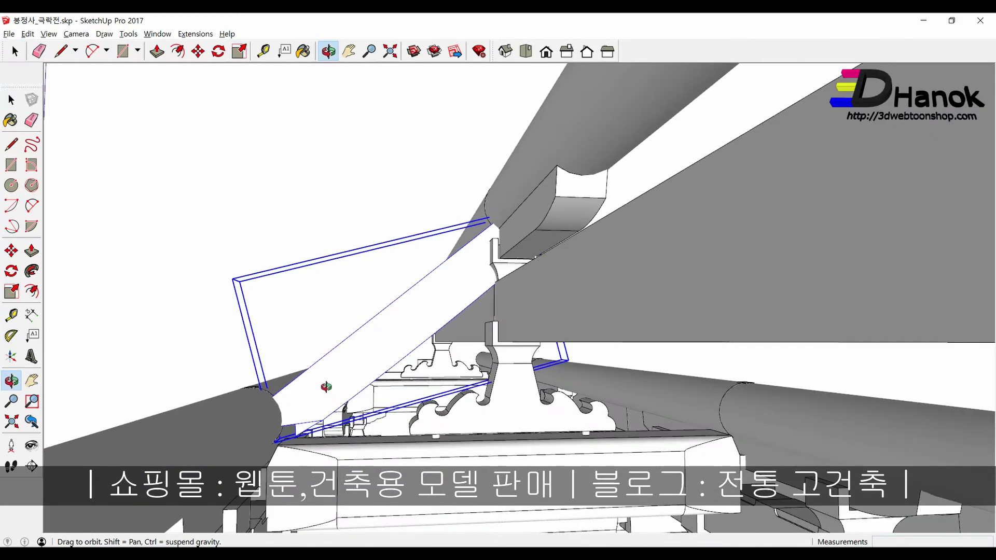
Step: Shift the brace and tilt it about 5.6° under the purlin, then view the PDF
key(m)
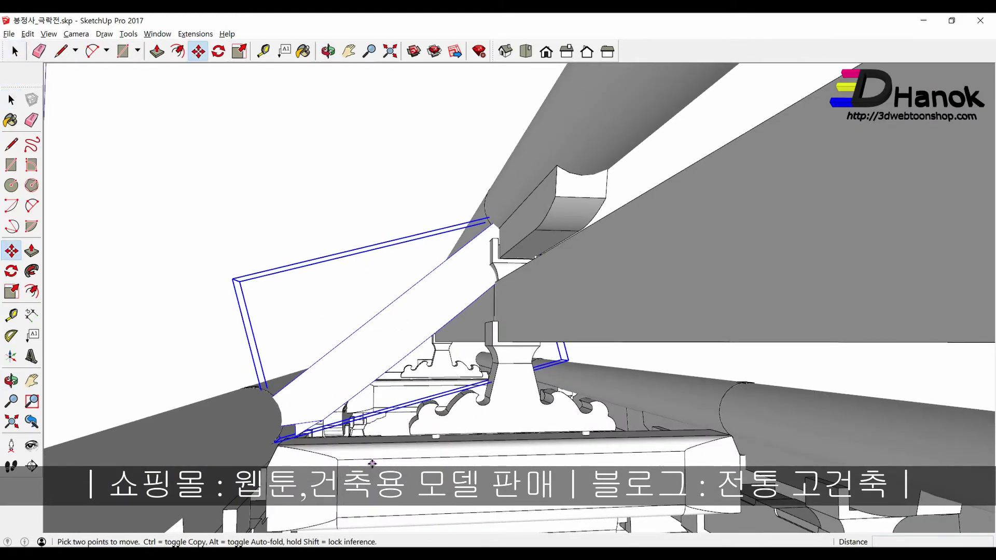
click(374, 461)
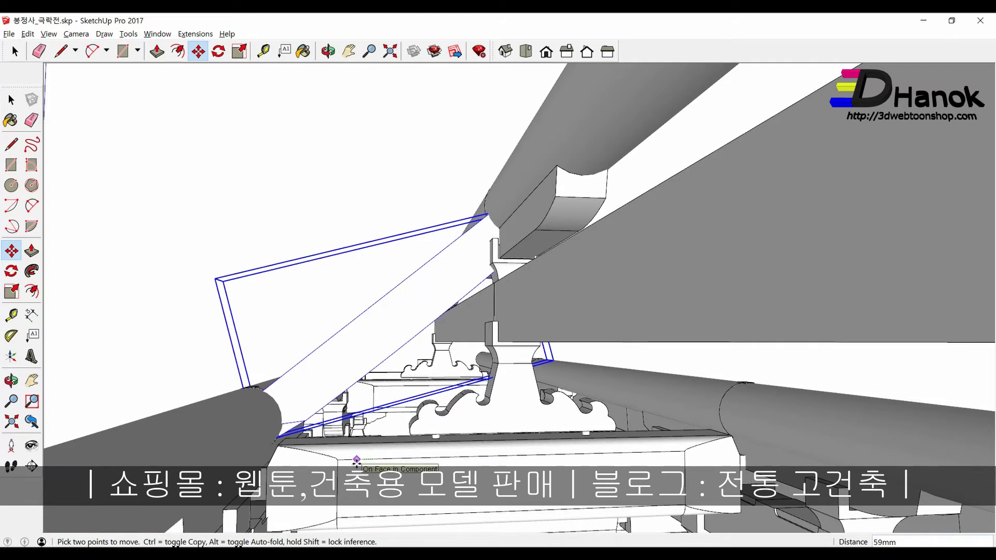
middle_drag(356, 462, 366, 469)
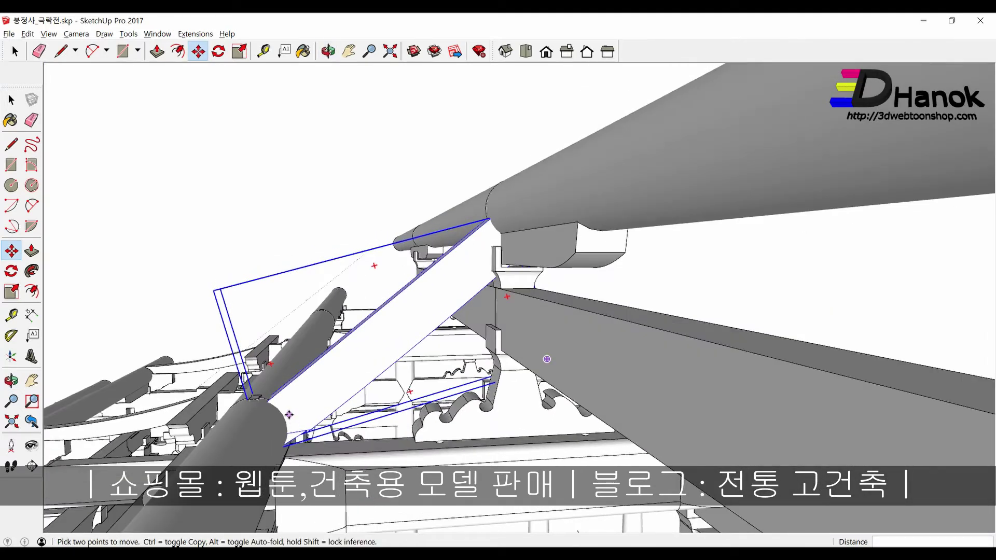
key(q)
click(289, 413)
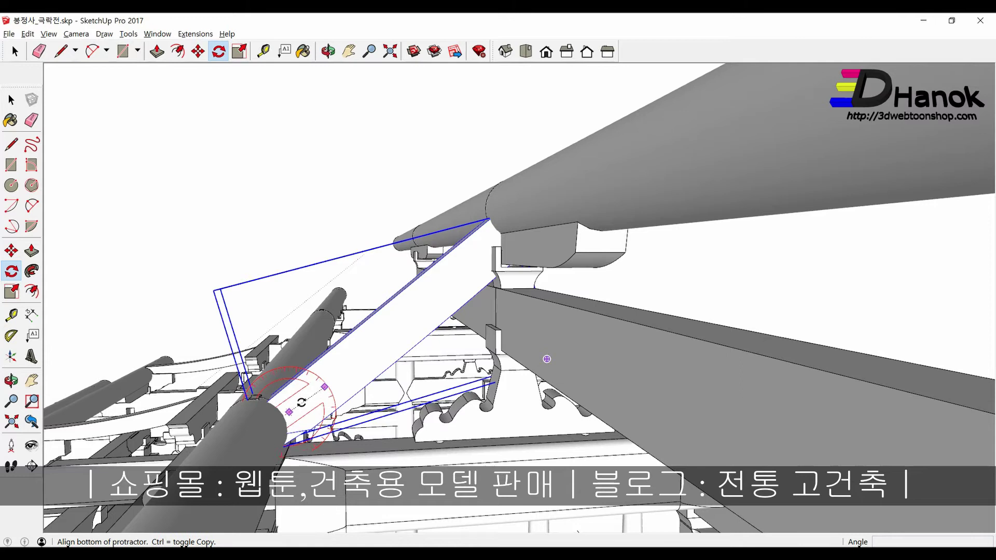
click(435, 292)
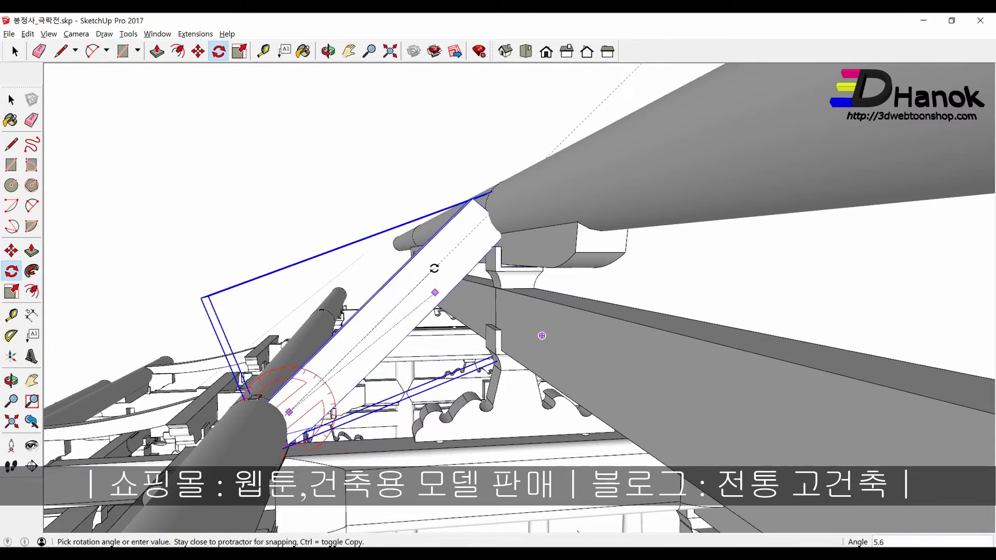
click(434, 268)
key(alt+Tab)
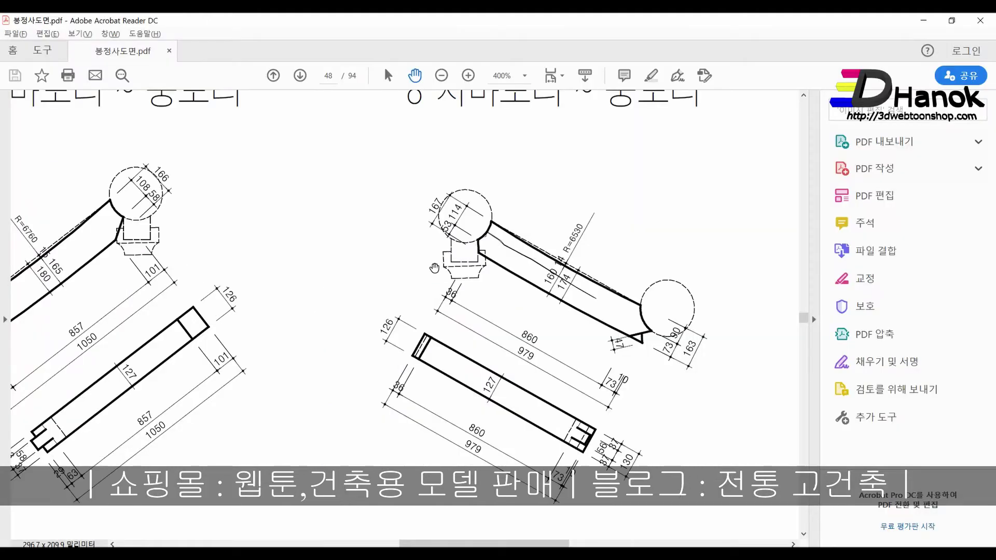
Step: Open the brace group and select its upper-end geometry, abandoning a trial scale
key(alt+Tab)
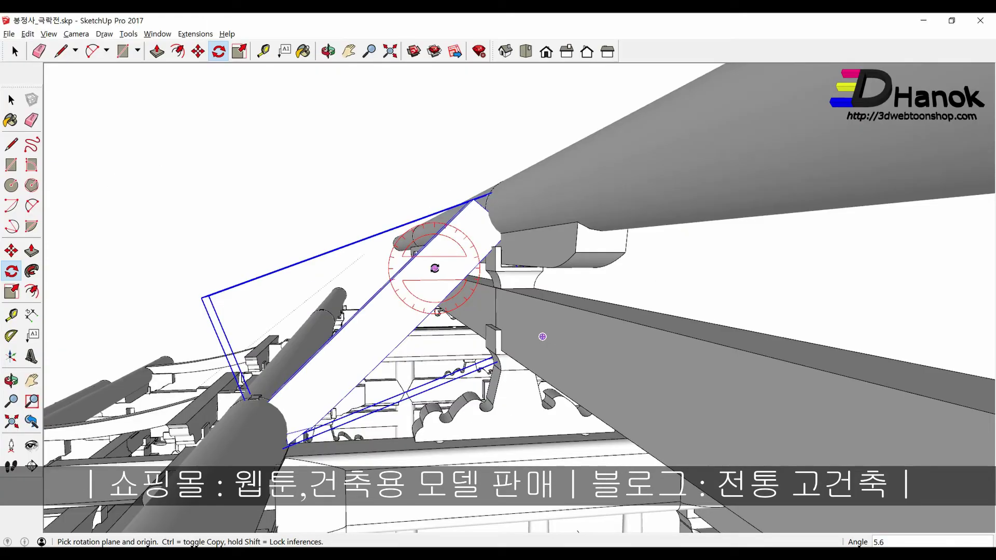
mouse_move(435, 268)
middle_down()
mouse_move(400, 413)
mouse_move(406, 403)
middle_up()
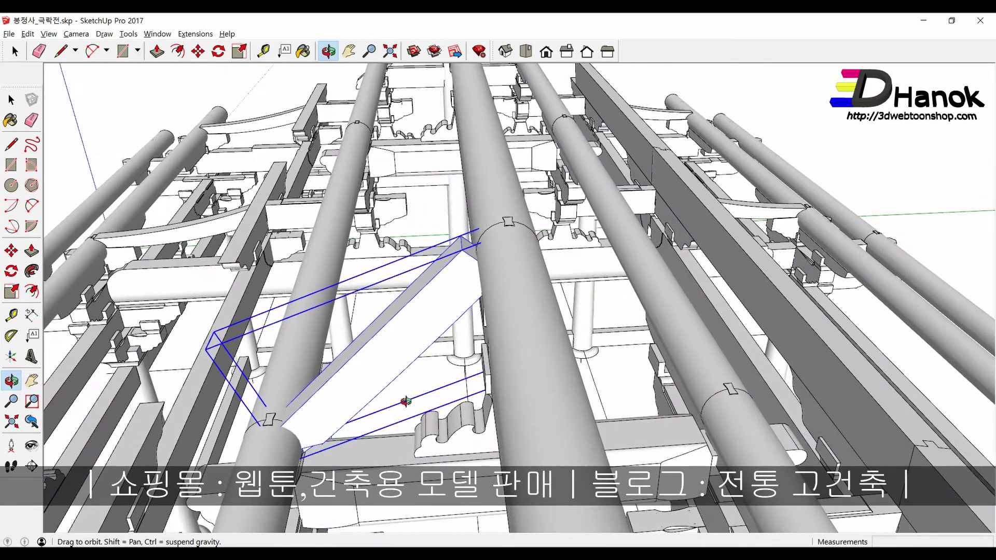
key(space)
double_click(435, 303)
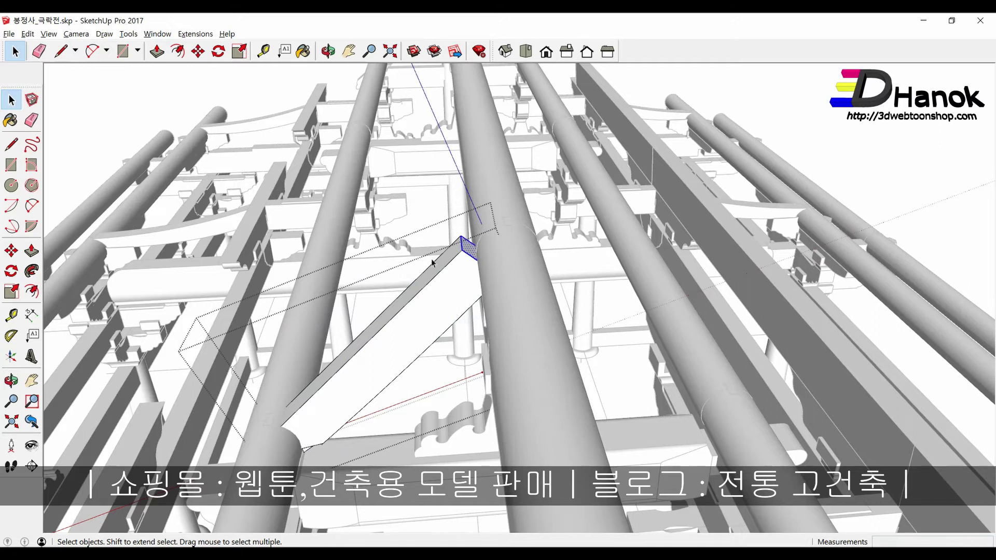
drag(400, 196, 590, 368)
key(m)
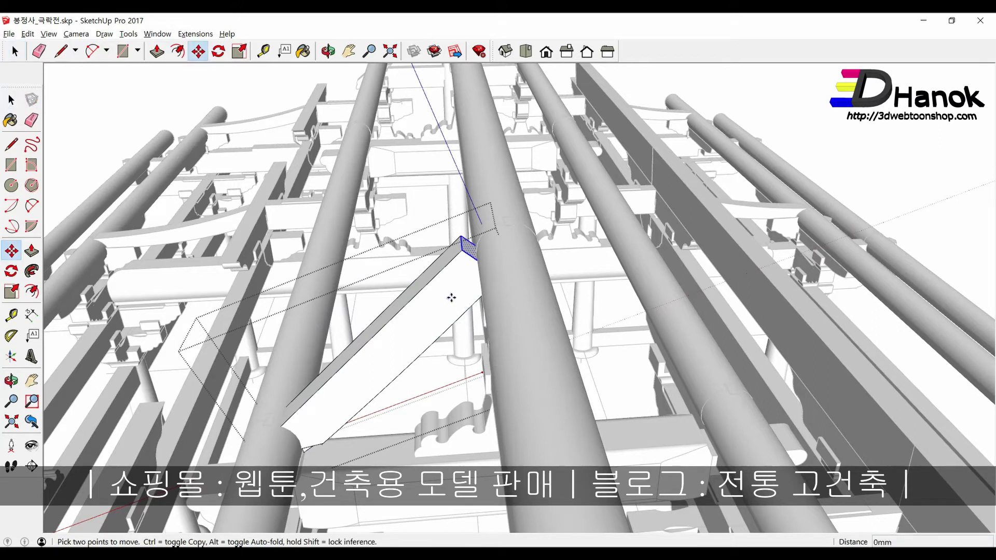
key(space)
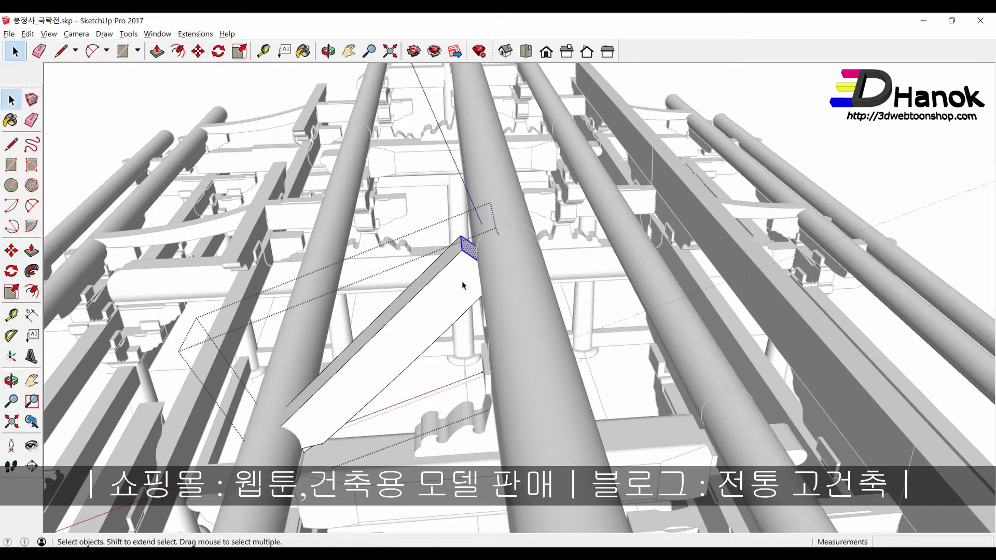
key(s)
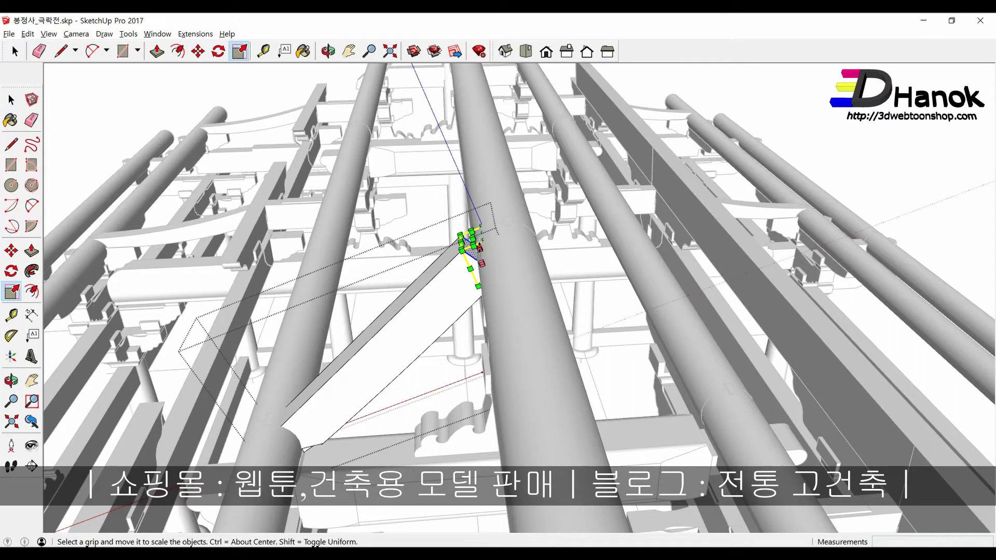
click(473, 245)
key(space)
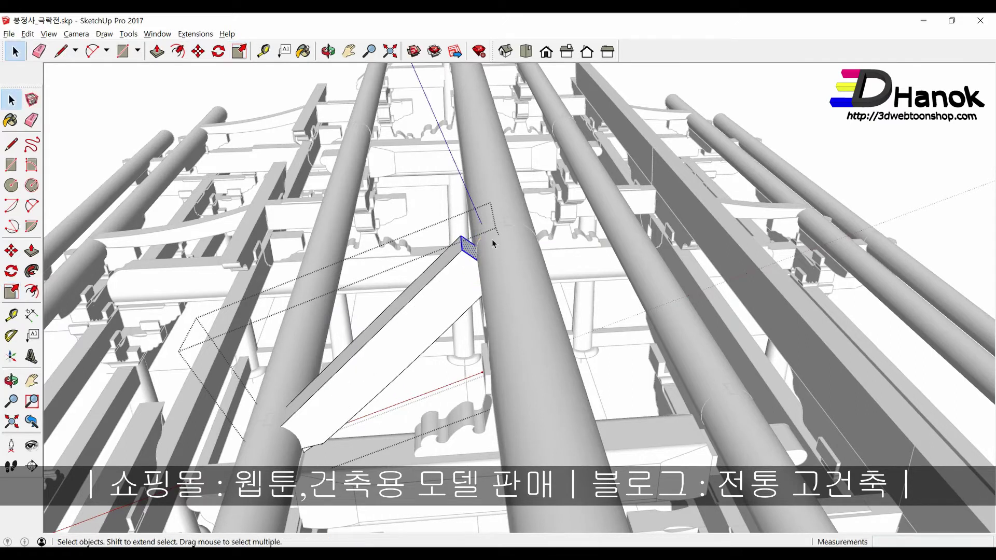
scroll(466, 273, down, 3)
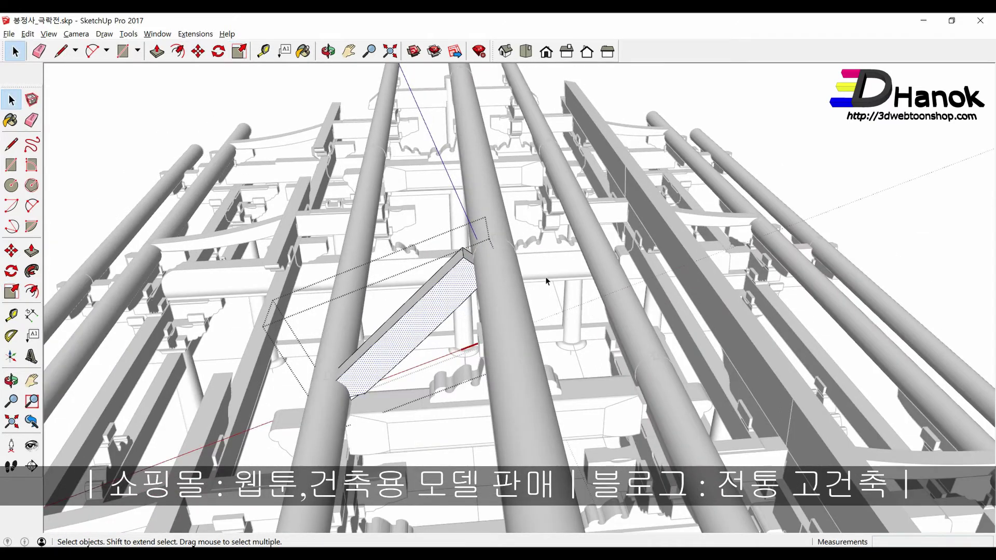
scroll(546, 276, down, 2)
Step: Scale the whole brace to about 1.05 along its length so it reaches the purlins
click(479, 289)
scroll(474, 278, up, 3)
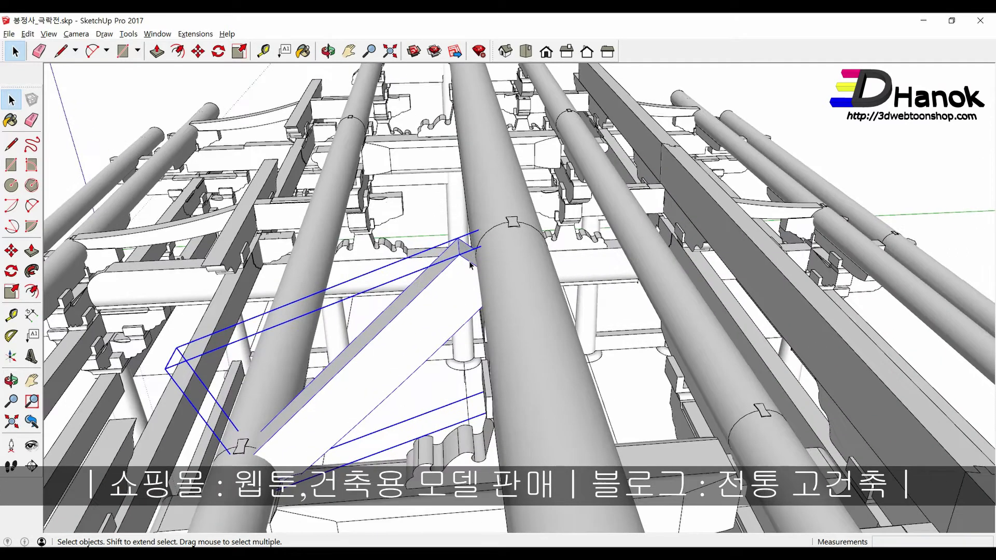
key(s)
middle_drag(505, 297, 493, 261)
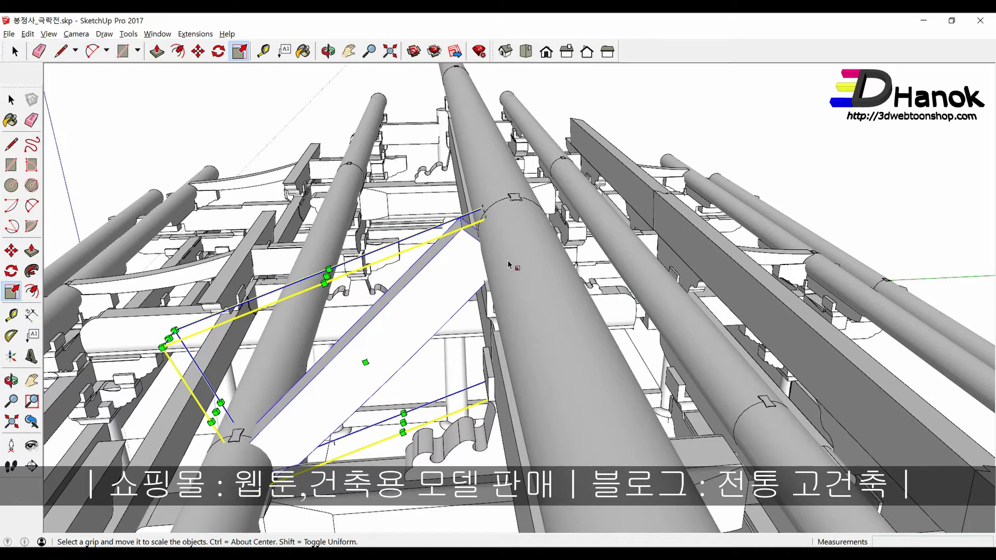
click(519, 292)
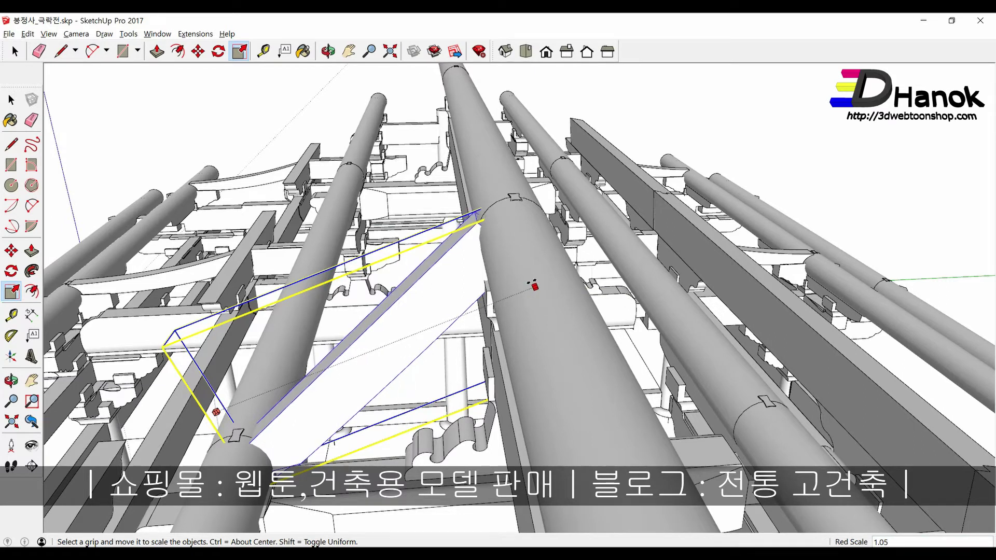
click(536, 274)
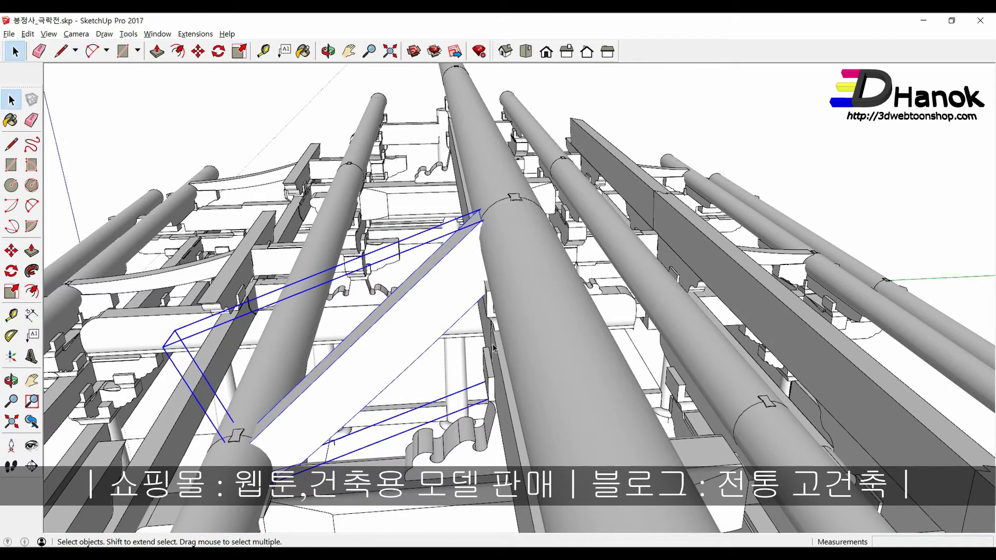
mouse_move(536, 274)
middle_down()
mouse_move(507, 271)
mouse_move(500, 246)
middle_up()
key(space)
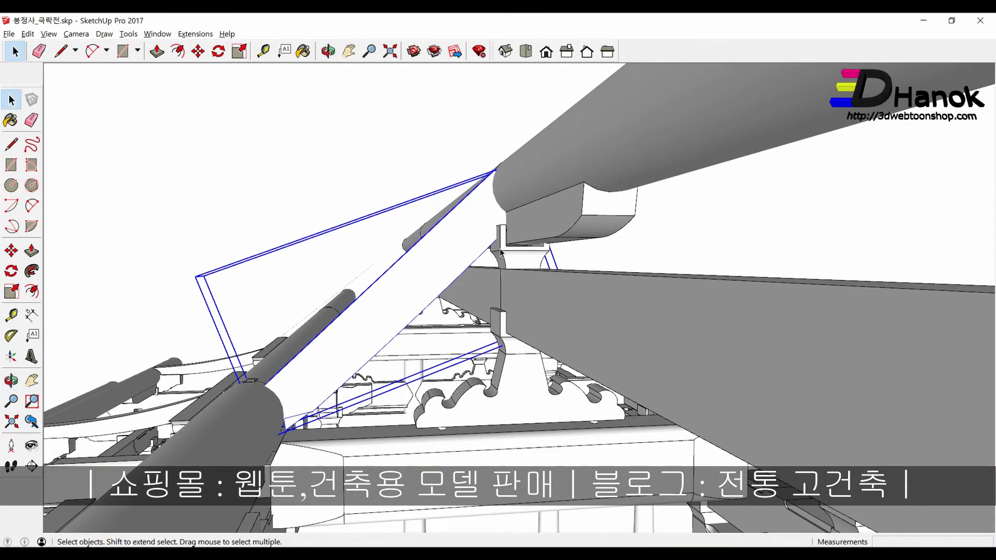
middle_drag(499, 247, 487, 331)
Step: Compare the lengthened brace against the PDF drawing from several viewing angles
key(alt+Tab)
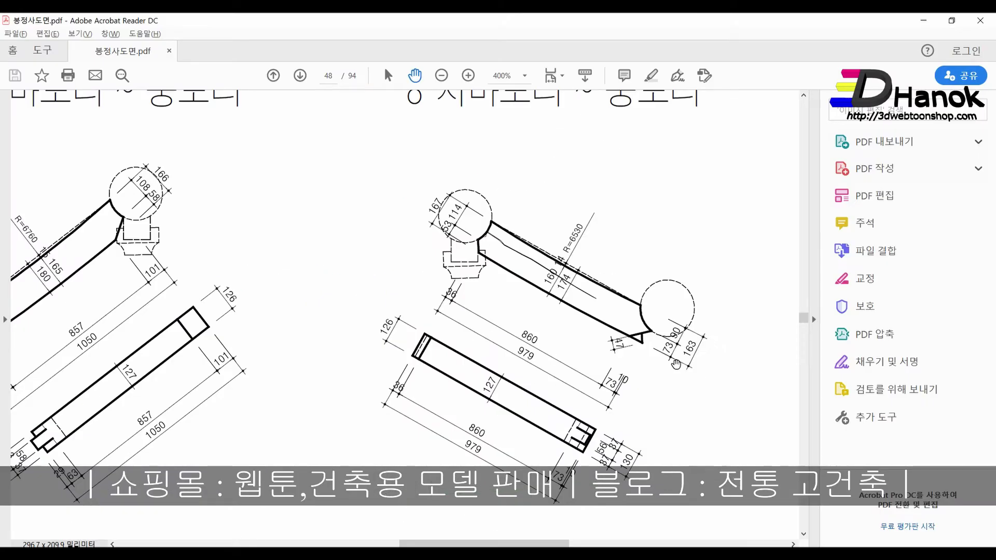
key(alt+Tab)
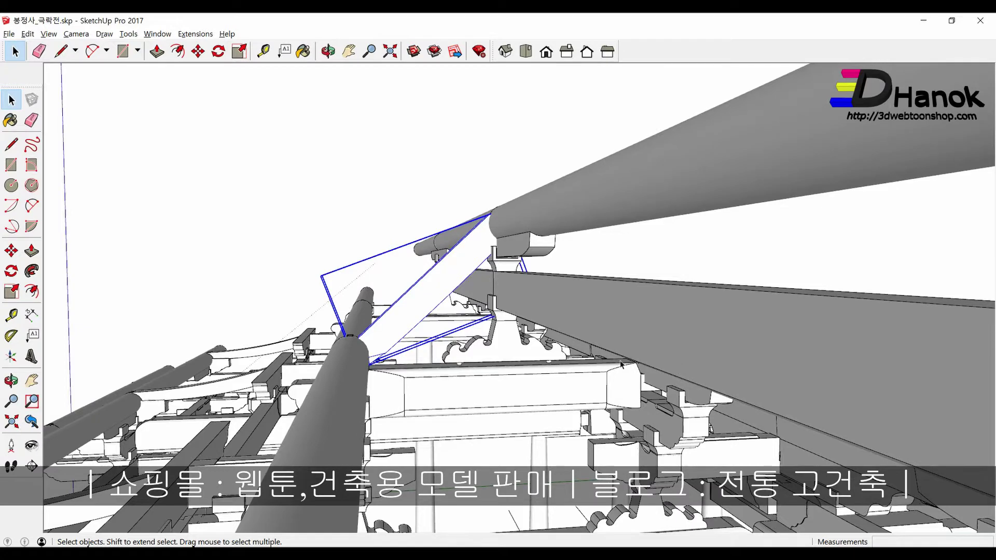
scroll(496, 372, down, 2)
mouse_move(496, 372)
middle_down()
mouse_move(584, 356)
mouse_move(465, 382)
mouse_move(474, 383)
middle_up()
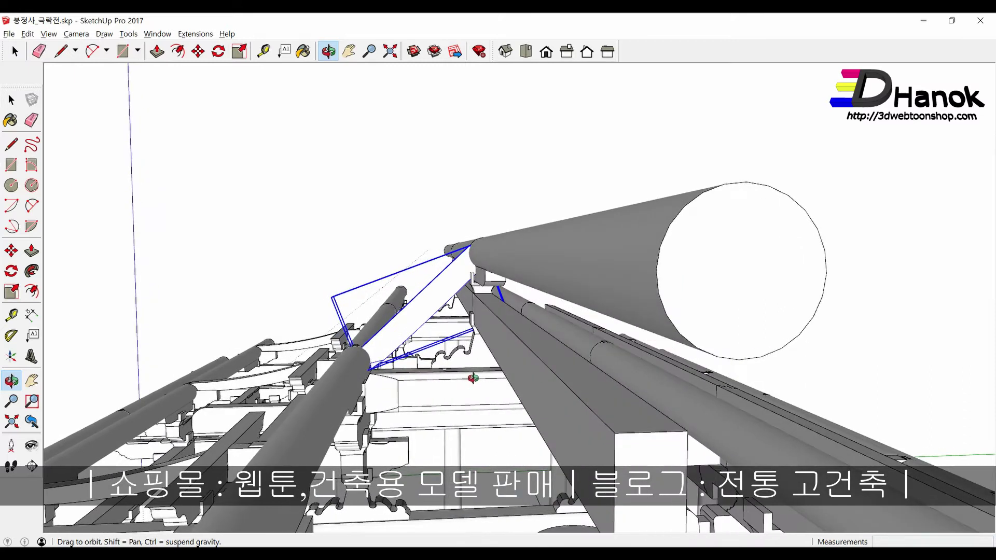
key(alt+Tab)
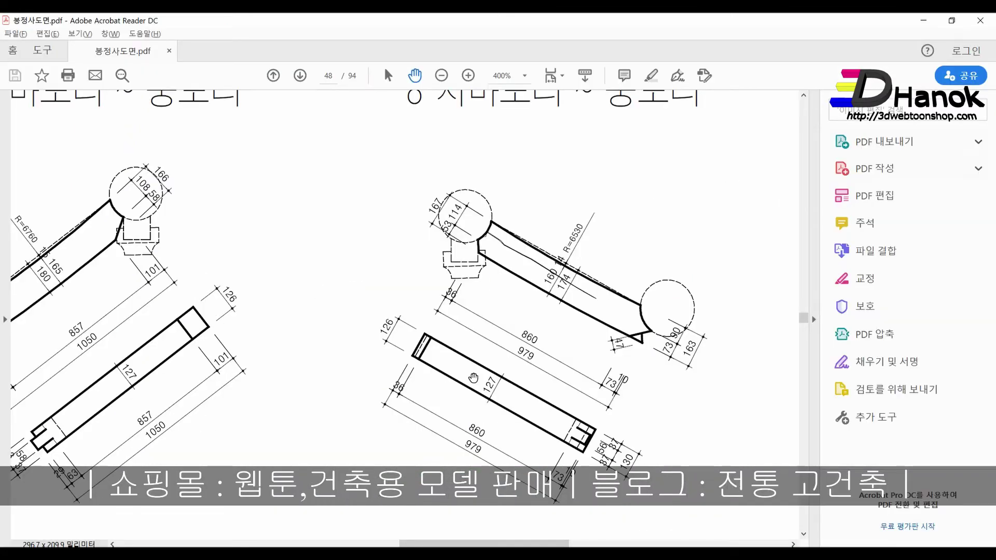
key(alt+Tab)
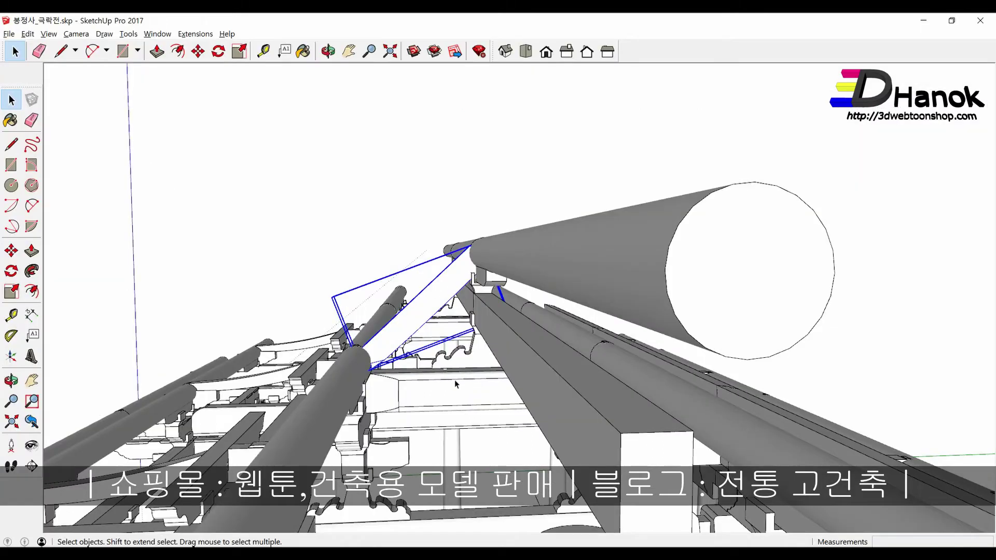
middle_drag(431, 382, 439, 366)
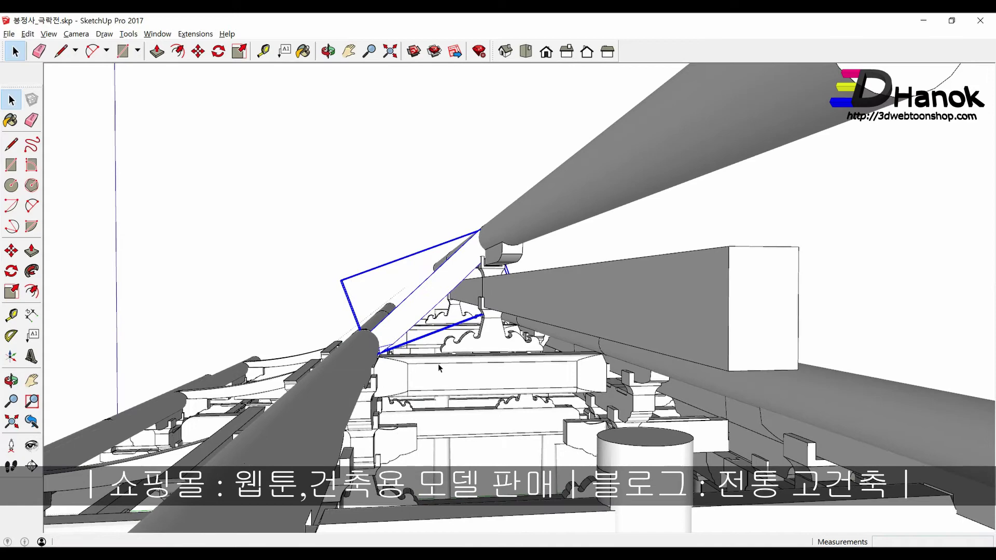
middle_drag(438, 367, 447, 363)
key(o)
mouse_move(446, 363)
mouse_down()
mouse_move(467, 348)
mouse_move(507, 344)
mouse_up()
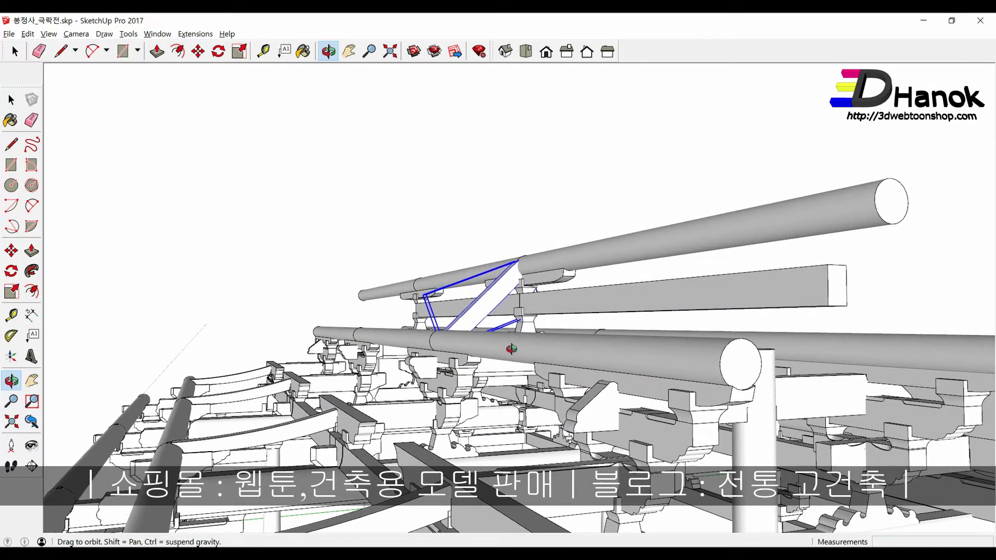
key(space)
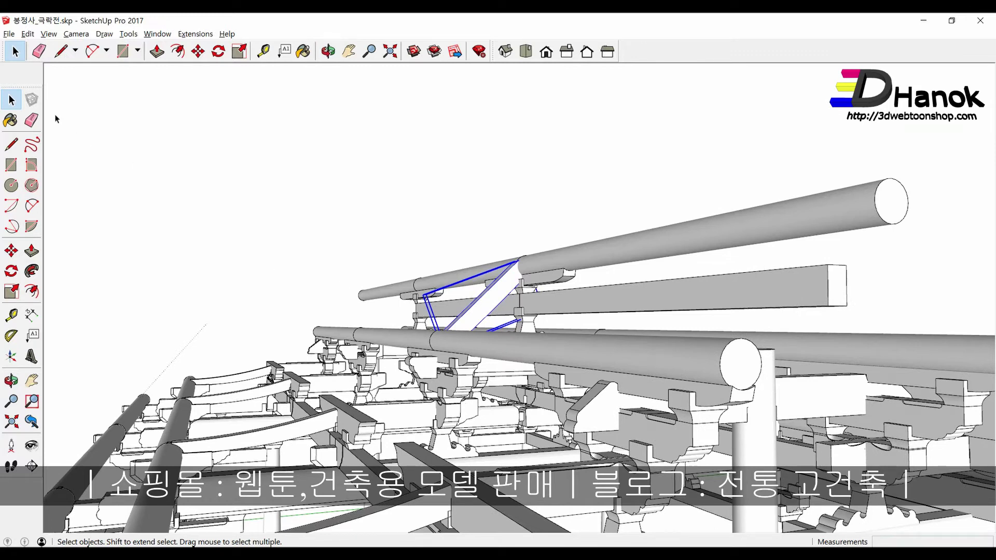
Step: Unhide all hidden beams via Edit > Unhide > All, then return to the PDF
click(28, 34)
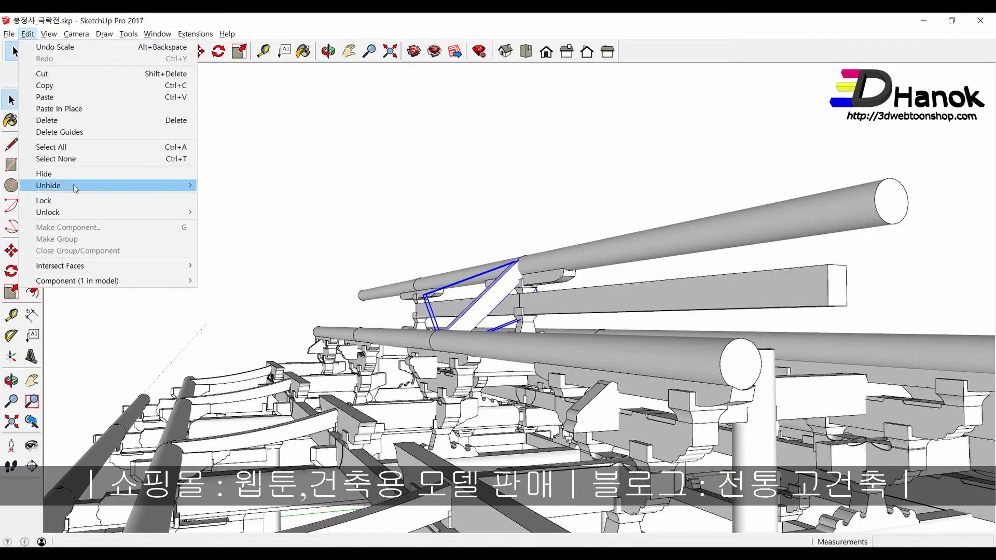
mouse_move(48, 185)
click(211, 209)
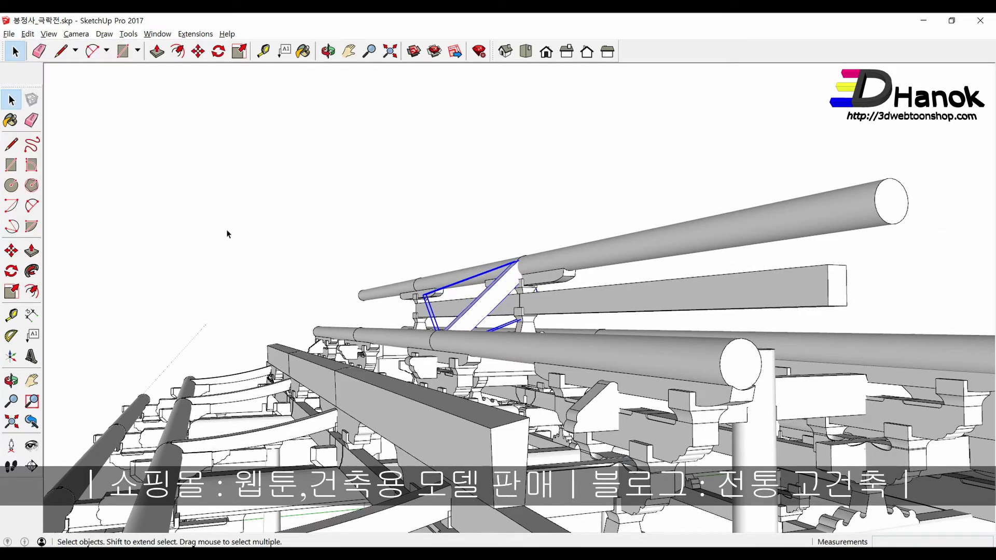
mouse_move(260, 248)
middle_down()
mouse_move(221, 347)
mouse_move(212, 342)
middle_up()
key(alt+Tab)
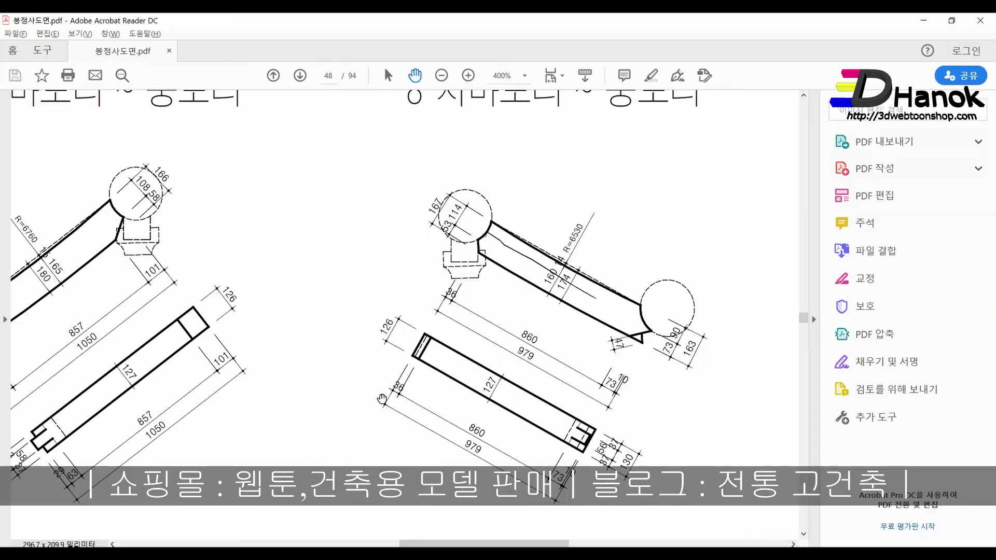
Step: Zoom from 600% to 300% and pan to show the full 20 중도리 ~ 상중도리 detail
ctrl+scroll(382, 399, down, 4)
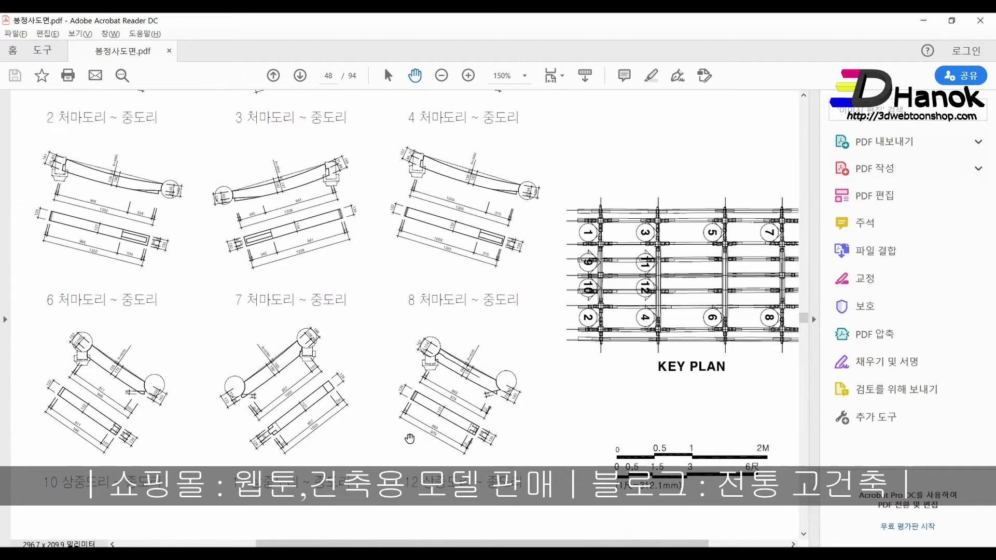
ctrl+scroll(410, 438, down, 1)
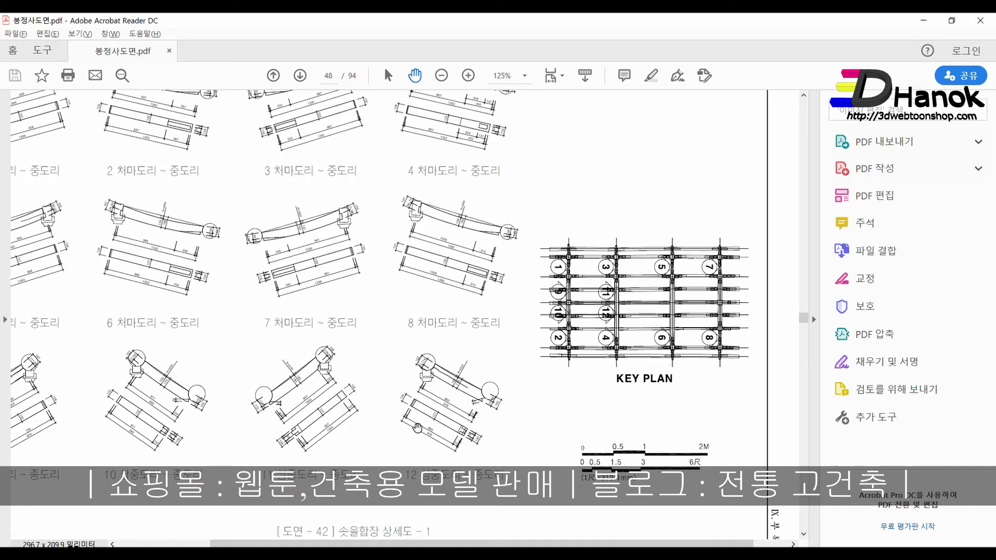
ctrl+scroll(343, 442, down, 2)
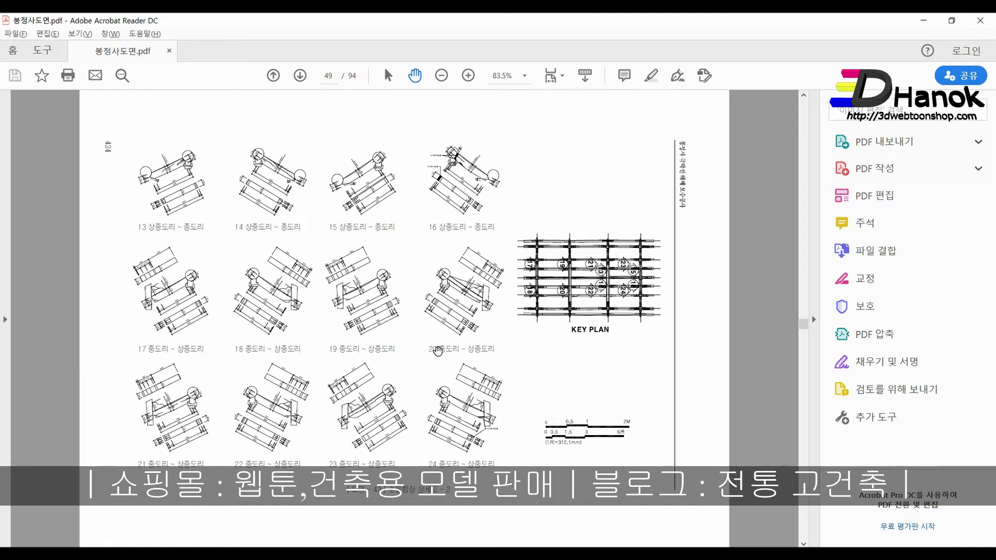
ctrl+scroll(445, 322, up, 3)
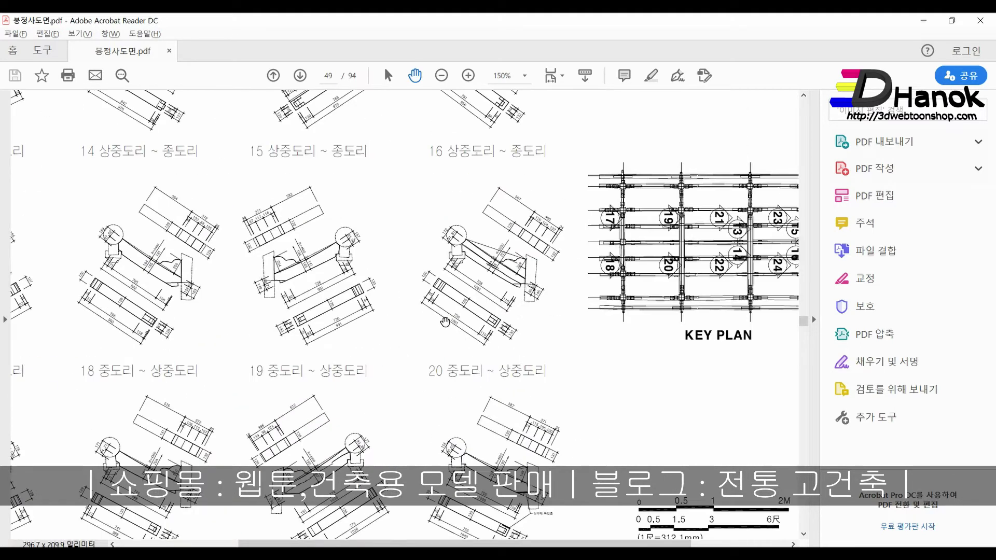
drag(448, 372, 446, 309)
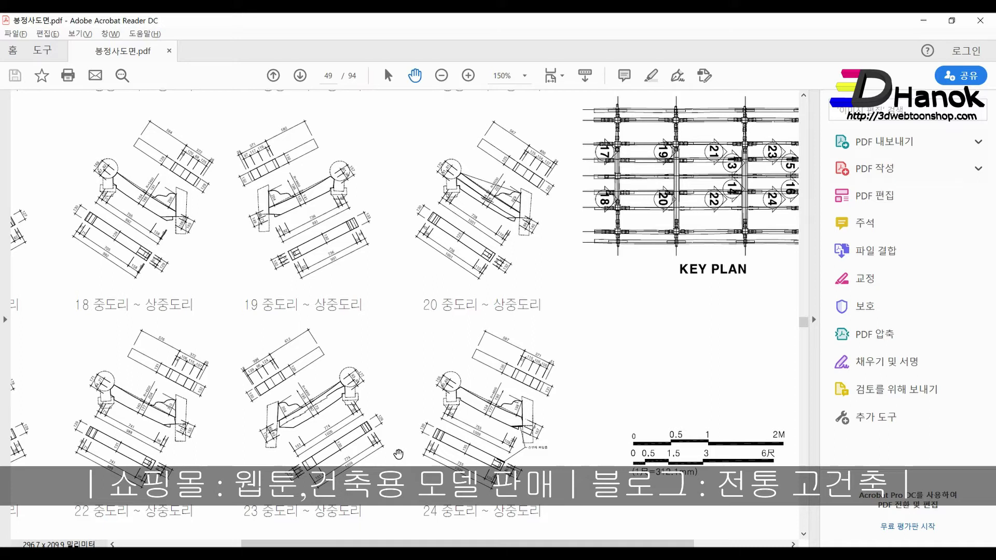
ctrl+scroll(440, 317, up, 1)
ctrl+scroll(446, 318, up, 1)
ctrl+scroll(477, 318, up, 2)
ctrl+scroll(478, 318, down, 1)
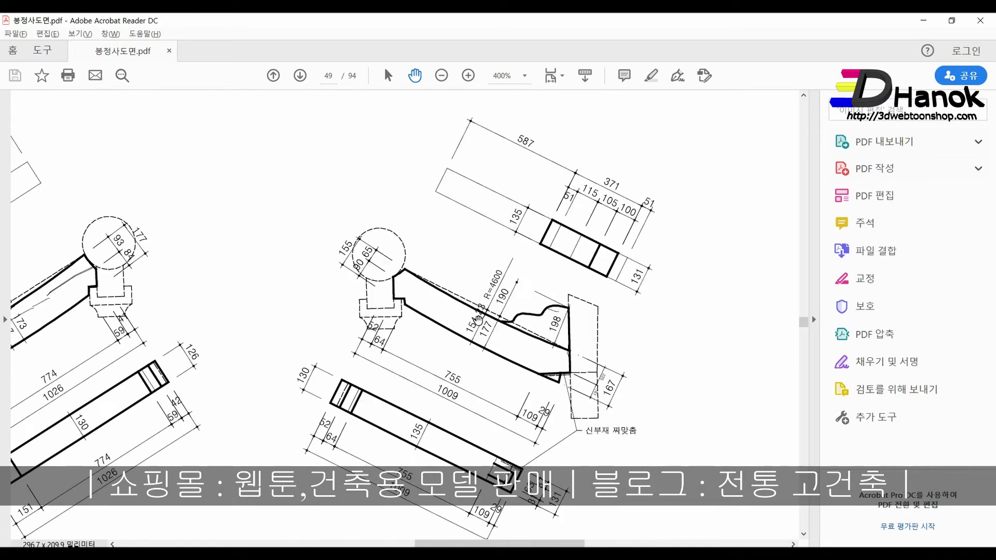
scroll(462, 359, down, 2)
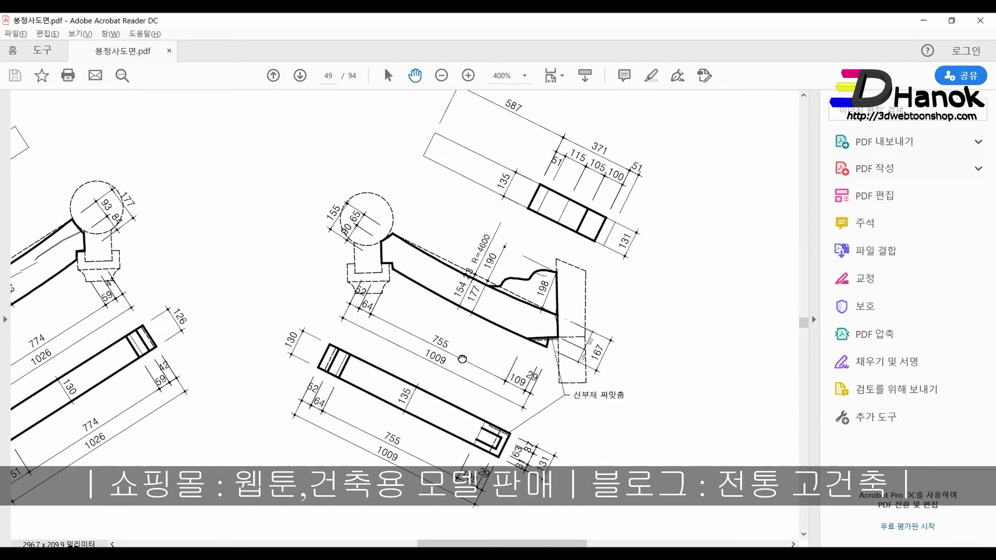
drag(462, 359, 458, 363)
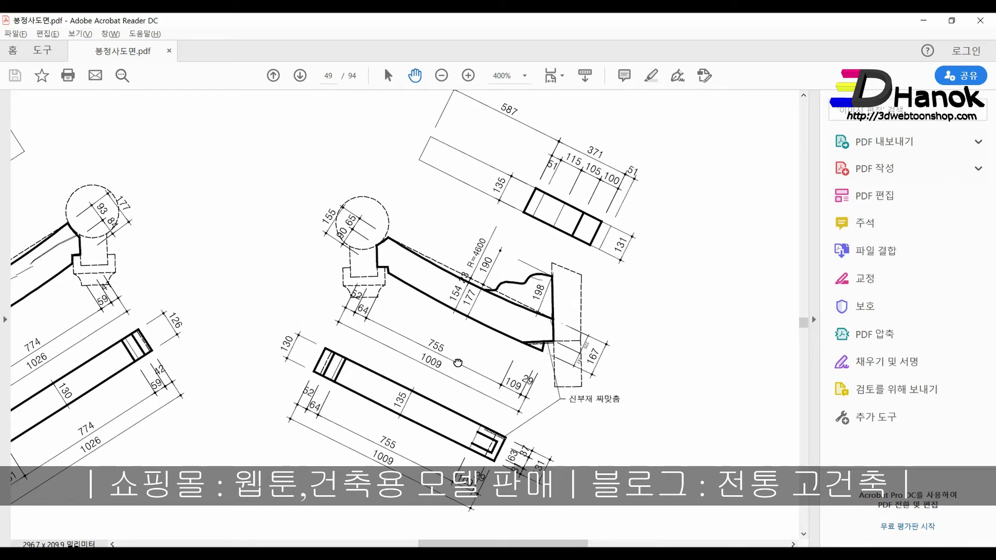
ctrl+scroll(458, 363, down, 1)
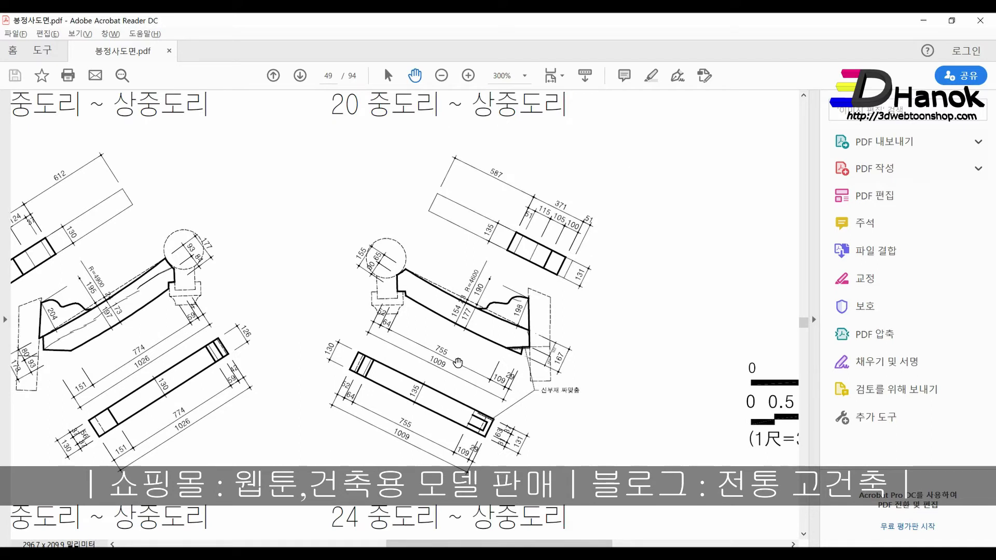
drag(458, 363, 456, 349)
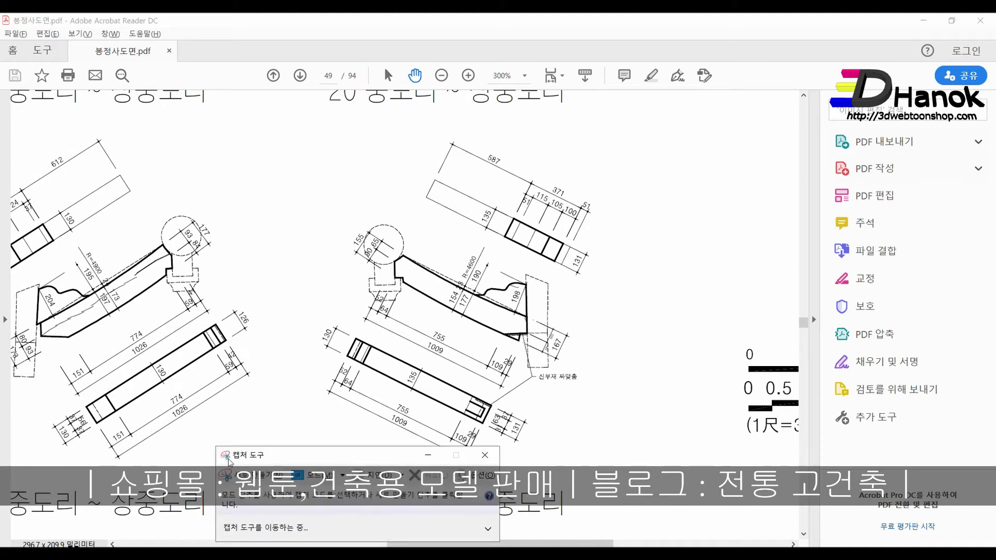
Step: Snip the purlin brace detail and save it as JPEG '솟을합장' in the 봉정사 folder
click(231, 473)
mouse_move(241, 119)
mouse_down()
mouse_move(276, 267)
mouse_move(718, 527)
mouse_up()
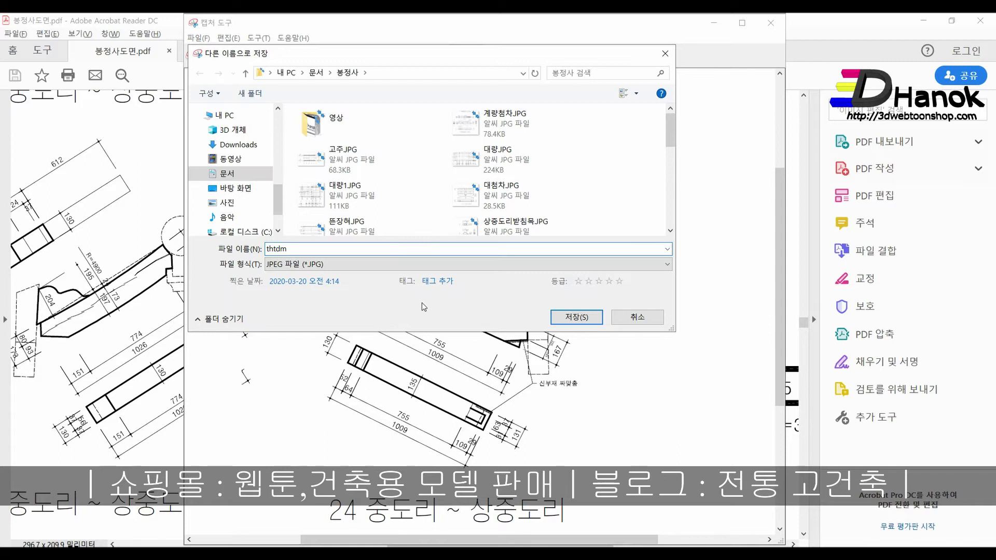
key(BackSpace)
key(BackSpace)
key(BackSpace)
key(BackSpace)
key(BackSpace)
text(숏을)
text(합)
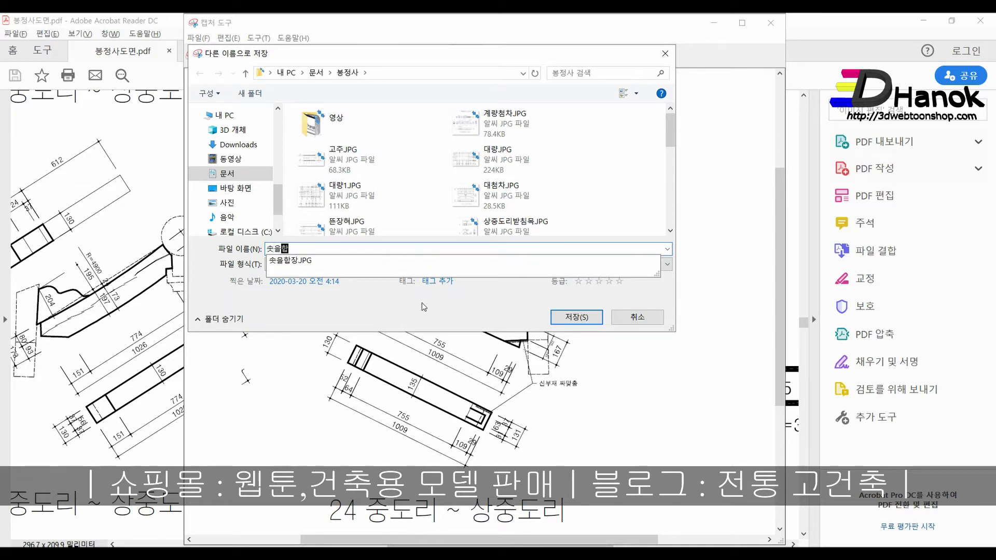
text(장)
key(Return)
key(Return)
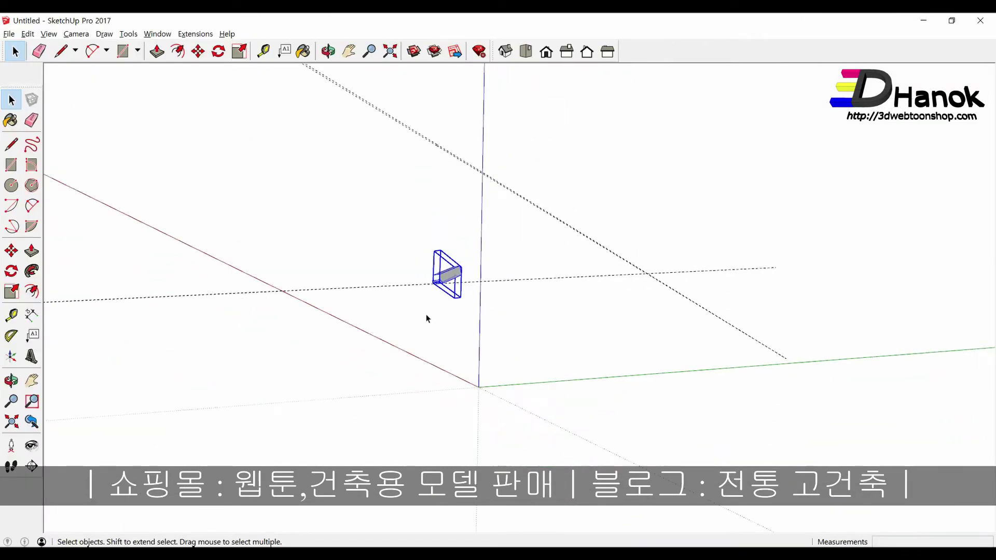
Step: Zoom to extents and delete all guide lines from the model
scroll(427, 318, down, 1)
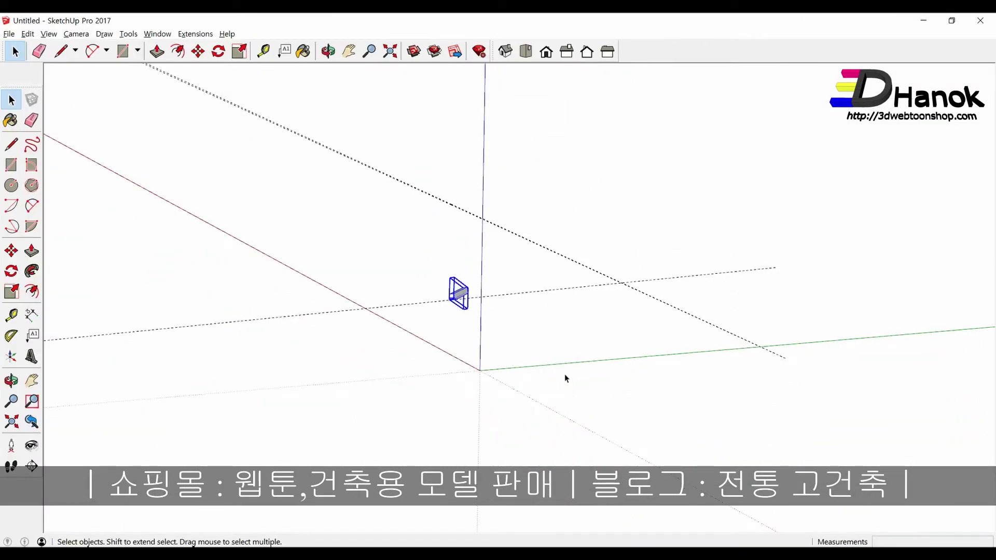
mouse_move(358, 247)
middle_down()
mouse_move(480, 340)
mouse_move(450, 278)
mouse_move(413, 349)
middle_up()
click(401, 53)
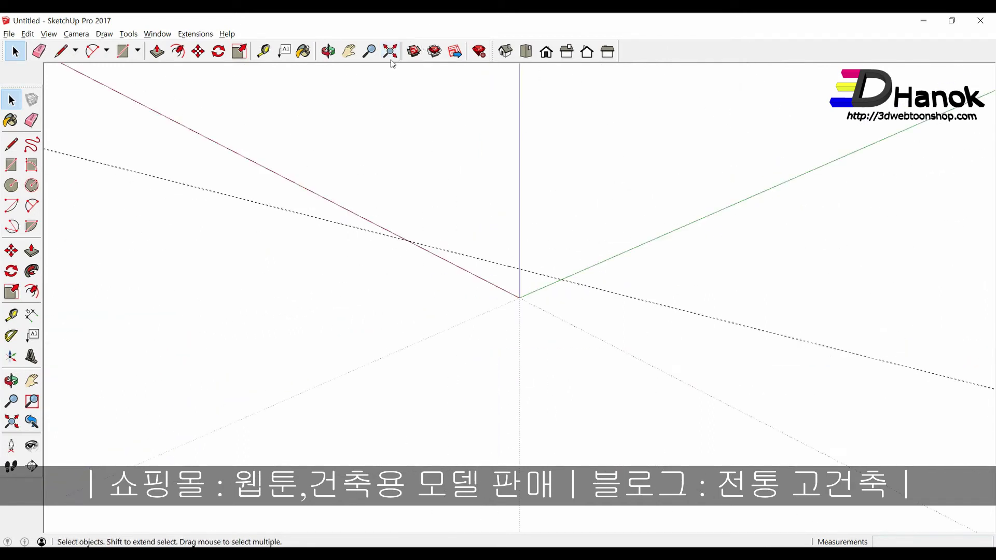
mouse_move(374, 233)
middle_down()
mouse_move(258, 314)
mouse_move(581, 311)
mouse_move(360, 204)
middle_up()
click(28, 33)
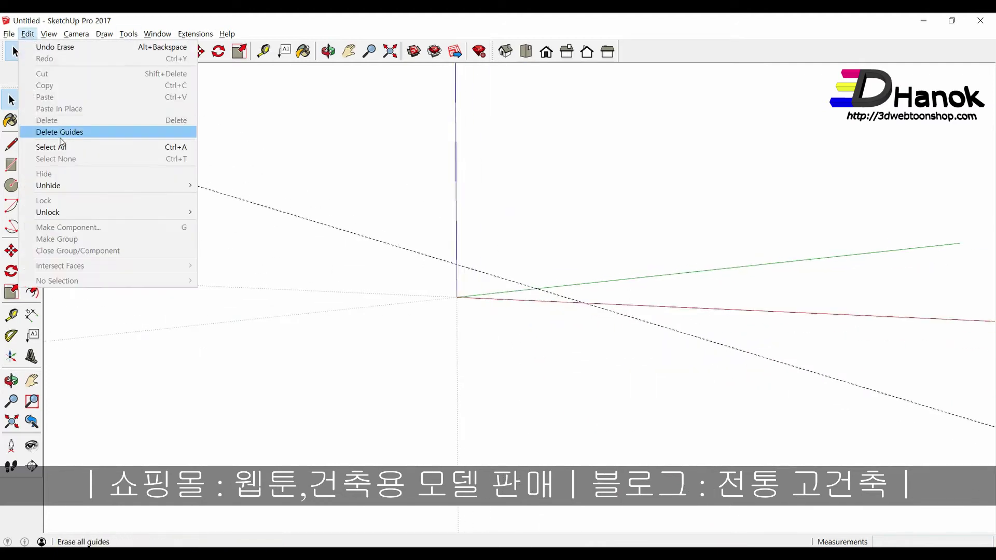
click(61, 133)
Step: Import the image 솟을합장1.JPG into the model
click(9, 33)
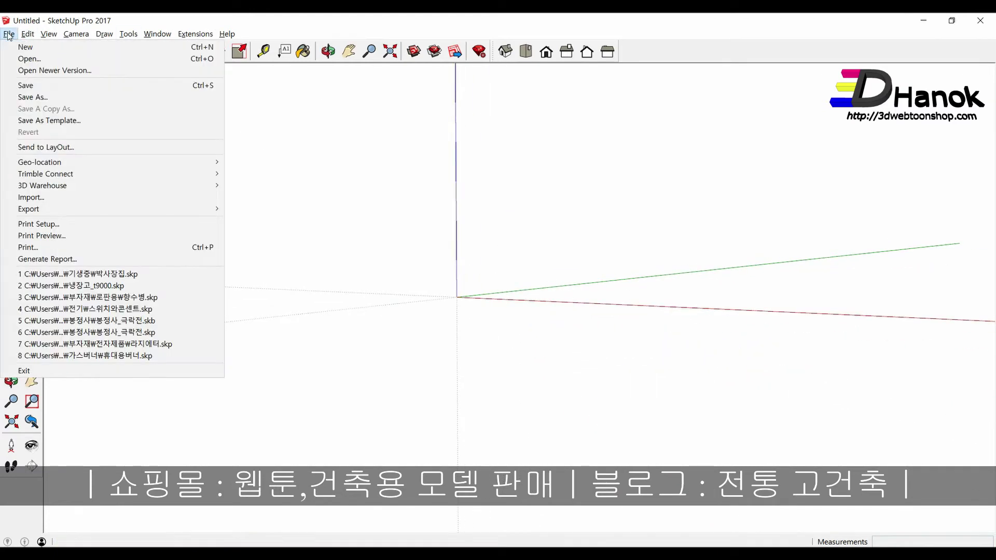
click(30, 197)
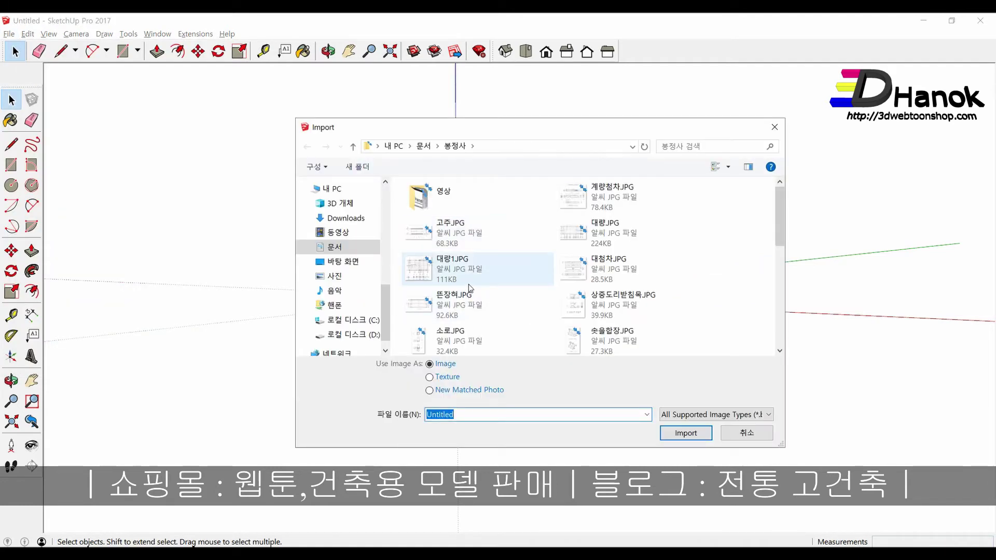
scroll(470, 287, down, 3)
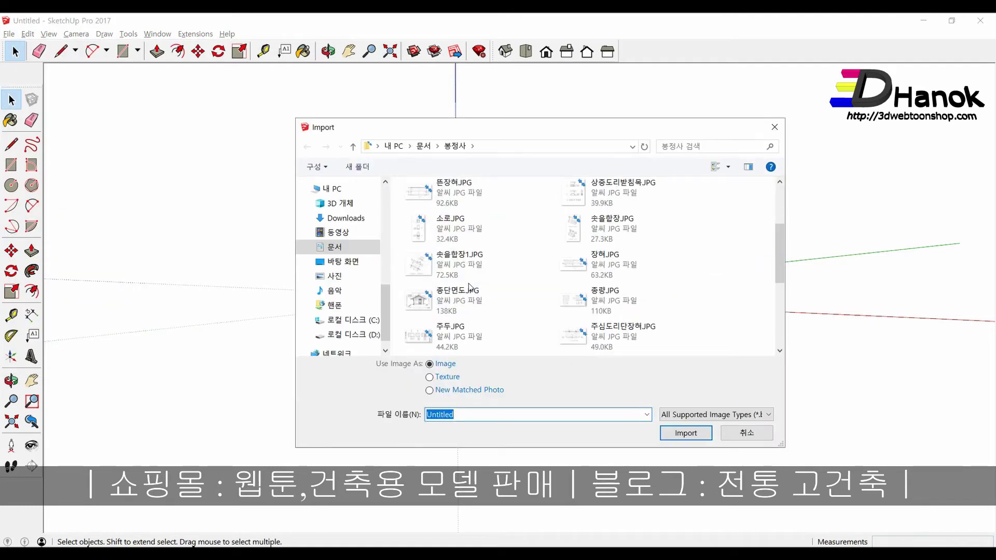
click(456, 266)
click(698, 429)
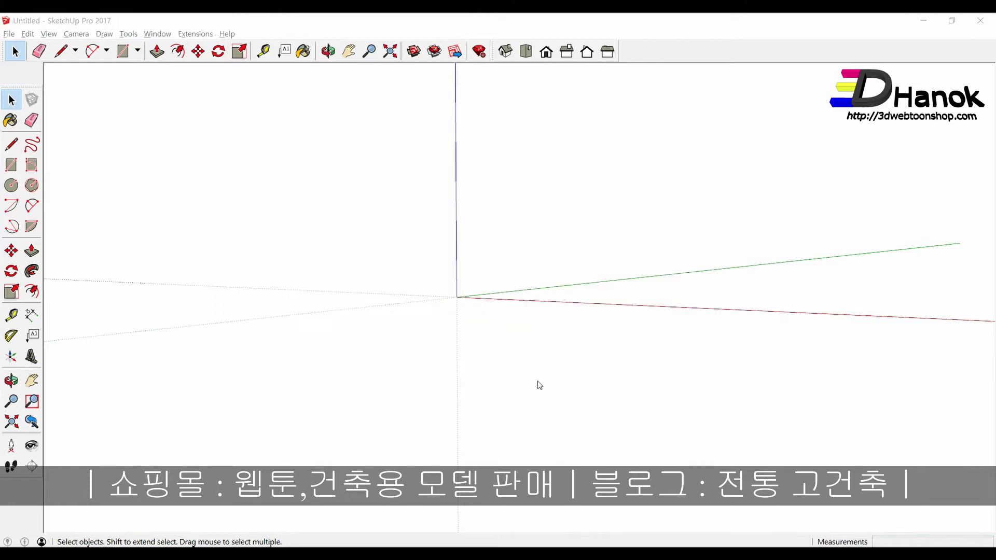
Step: Place the imported drawing image with its corner at the origin
click(457, 298)
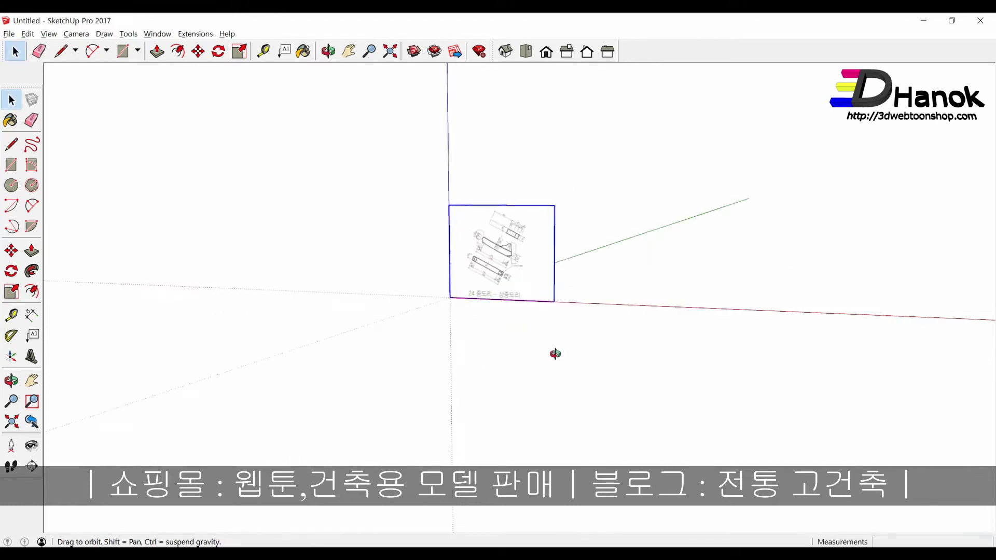
click(581, 332)
scroll(511, 241, up, 3)
scroll(511, 242, up, 3)
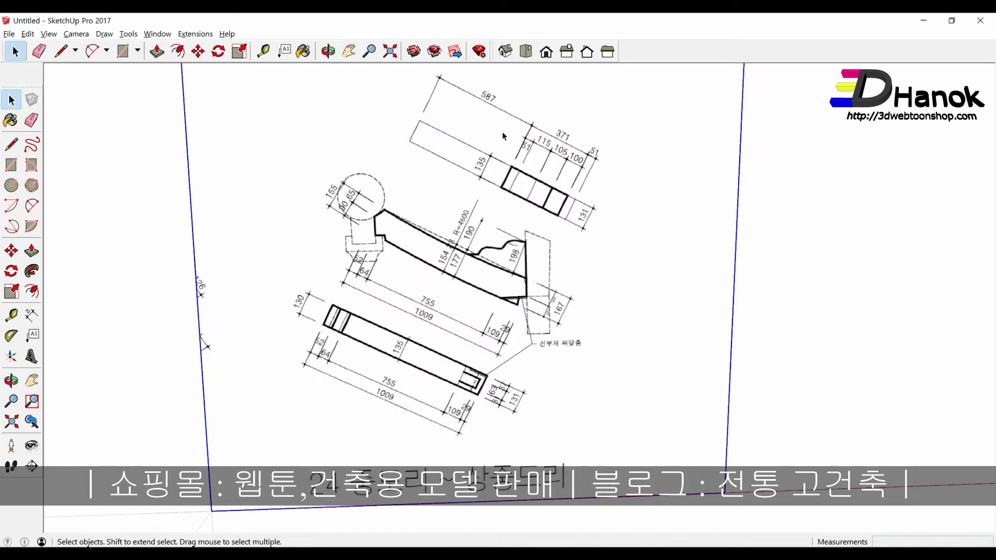
scroll(487, 104, up, 2)
Step: Rescale the model with Tape Measure so the 587 dimension reads its true length
key(t)
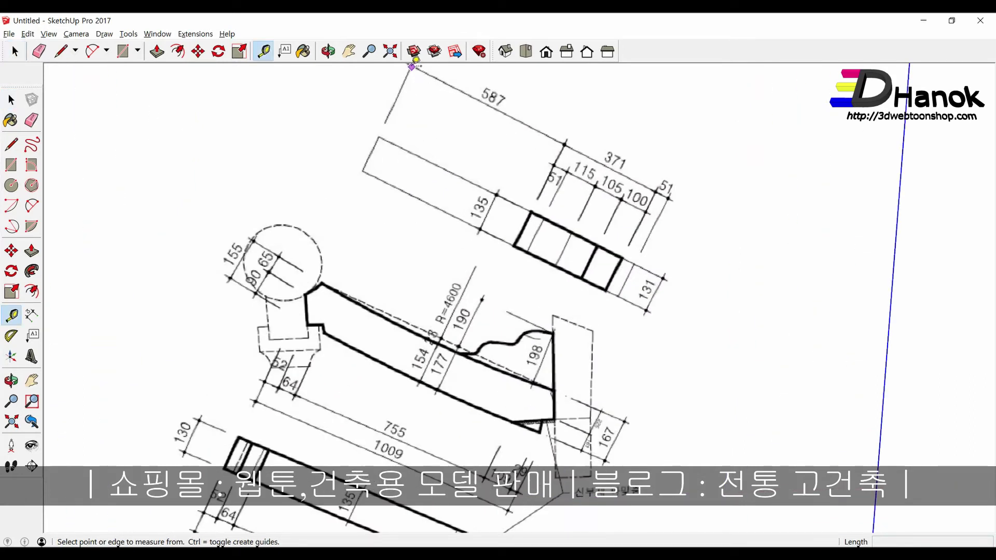
click(566, 145)
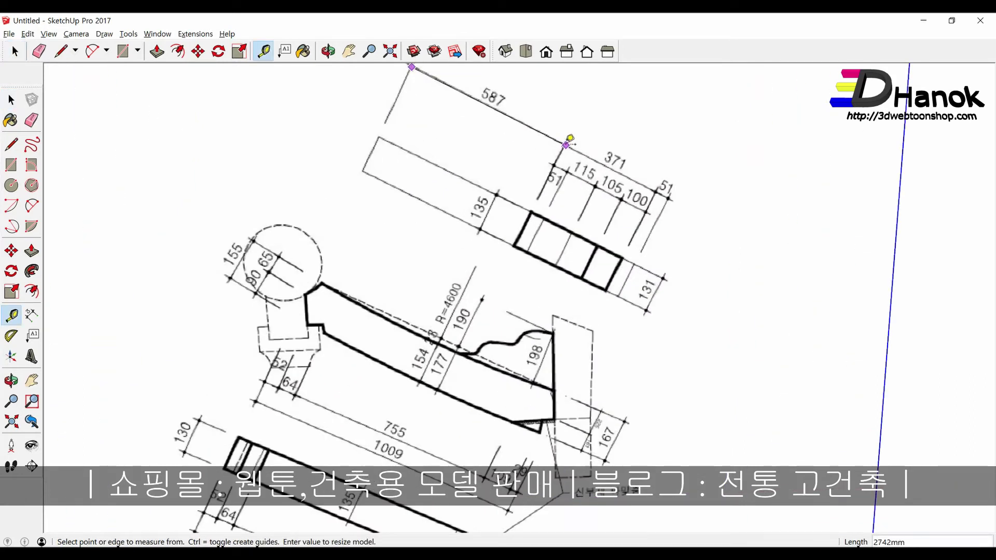
text(587)
key(Return)
click(488, 314)
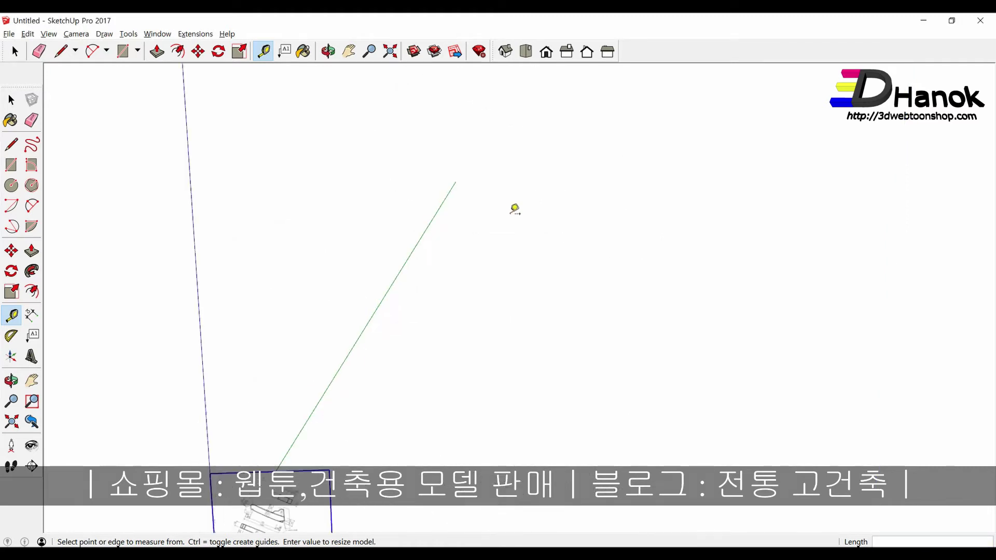
scroll(515, 209, down, 3)
key(space)
scroll(409, 364, up, 2)
scroll(400, 337, up, 3)
scroll(386, 307, up, 3)
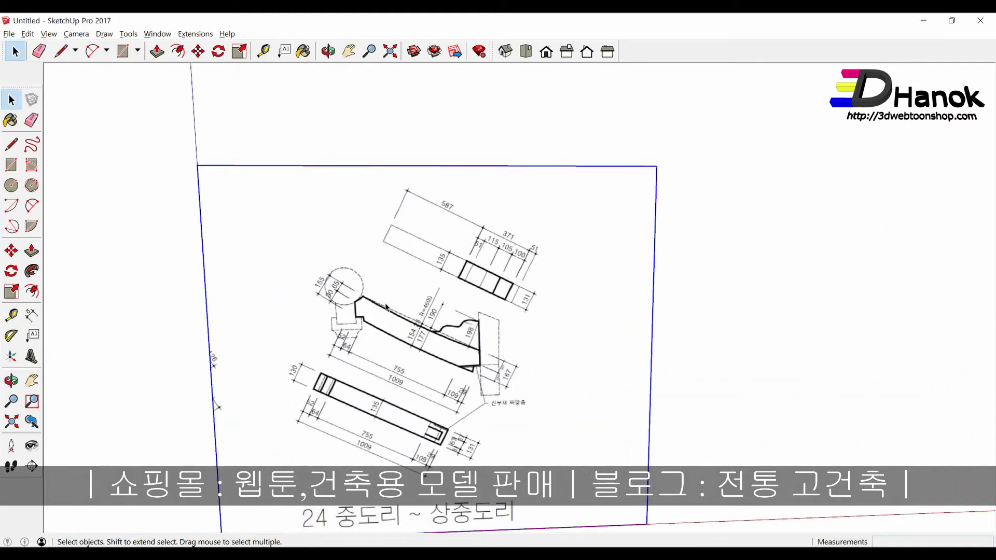
scroll(382, 314, up, 1)
scroll(378, 320, up, 3)
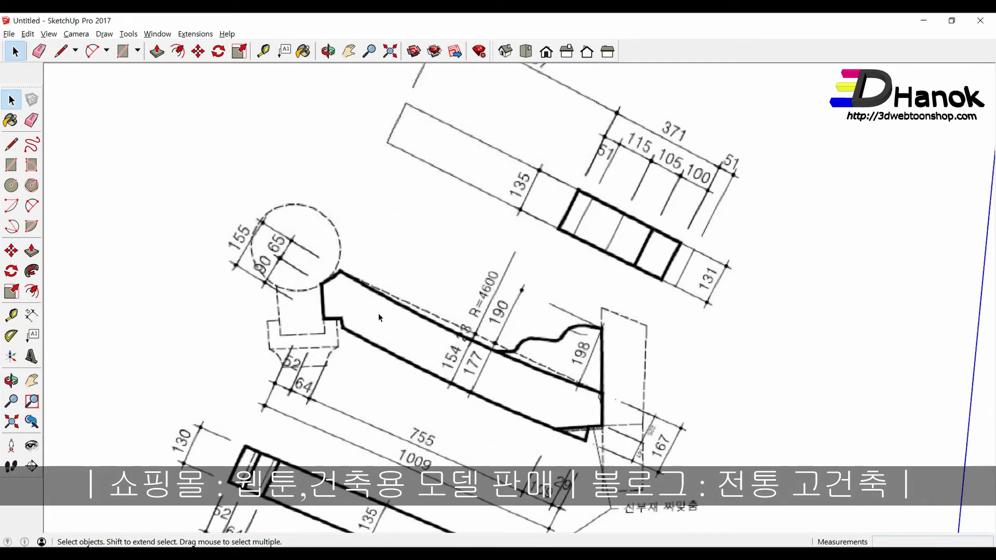
key(a)
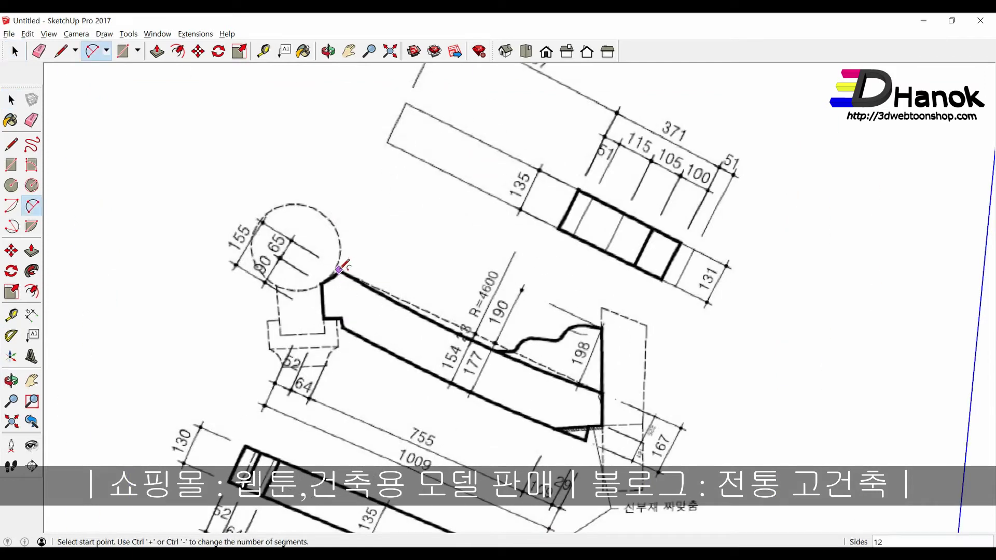
Step: Trace the beam's upper curved edge with an arc, then its short right end and bottom edges
click(323, 261)
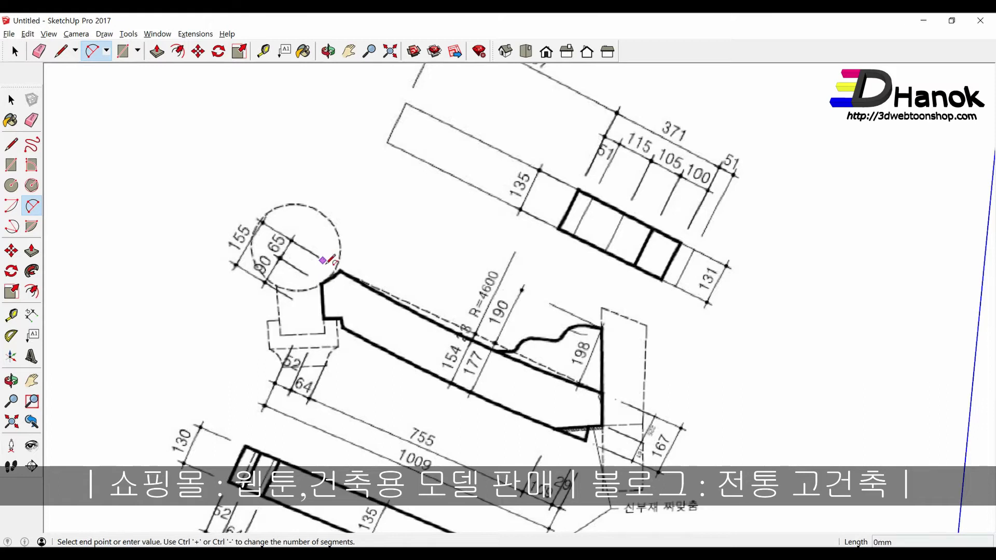
click(602, 391)
scroll(482, 345, up, 1)
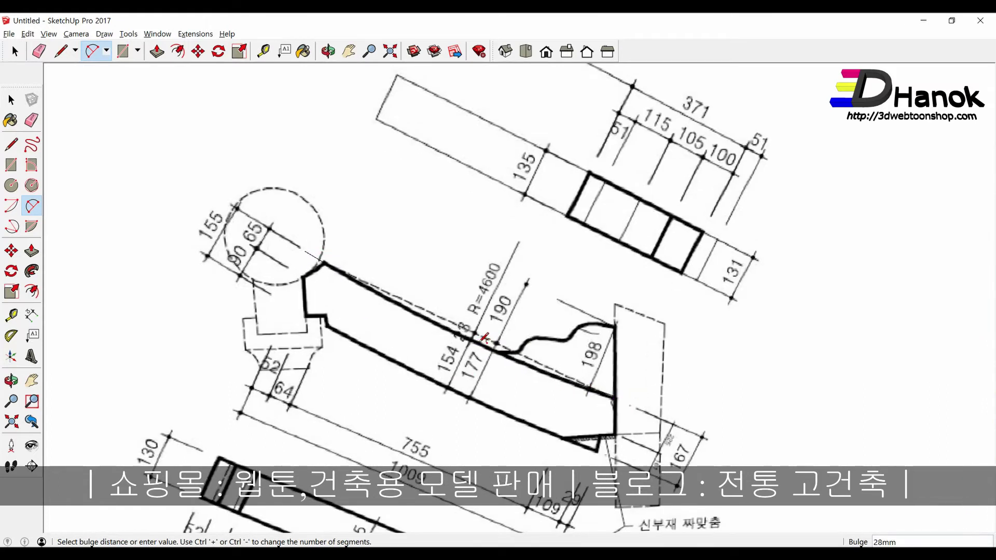
click(484, 338)
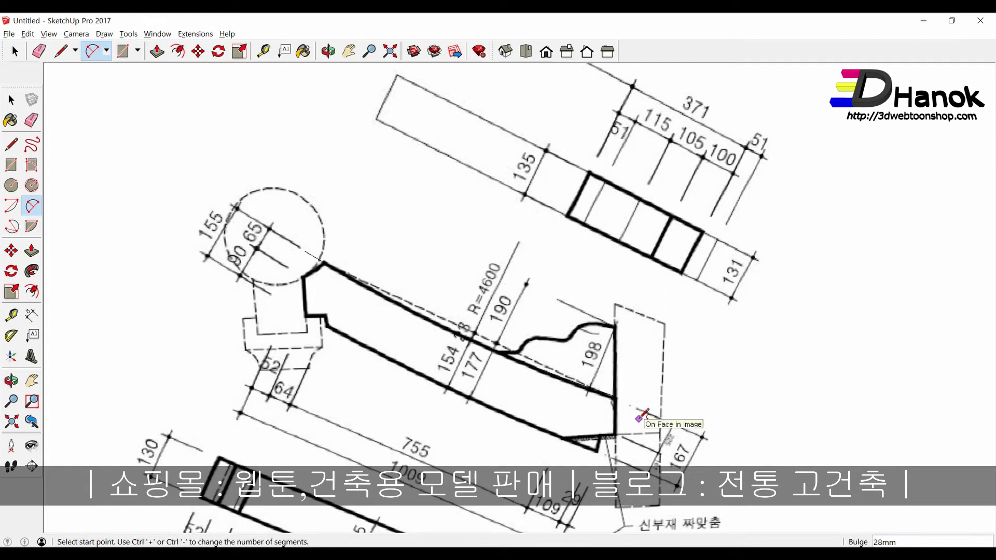
key(l)
click(616, 396)
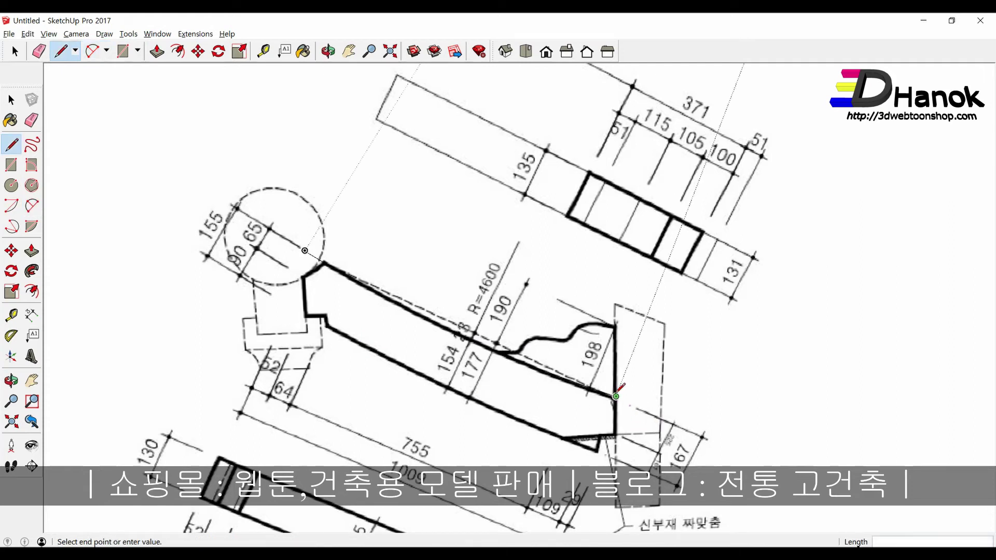
click(616, 431)
scroll(568, 436, up, 3)
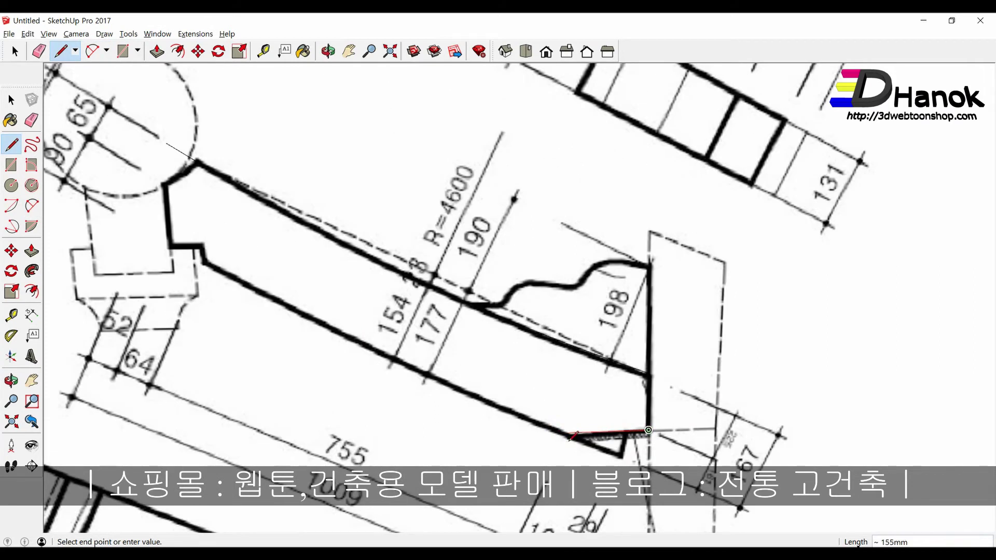
click(573, 432)
Step: Trace the beam's lower curve with an arc from the bottom edge to the left notch corner
key(a)
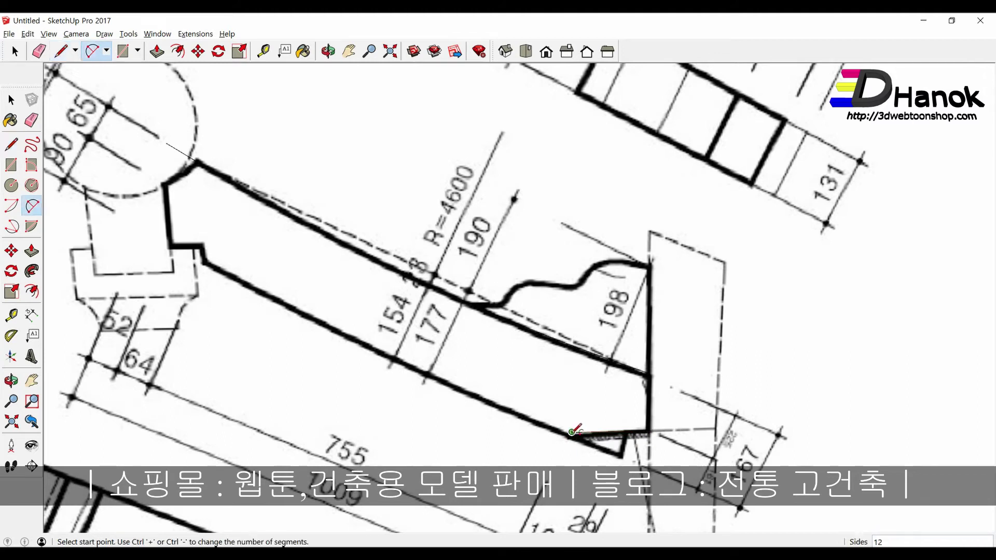
click(572, 432)
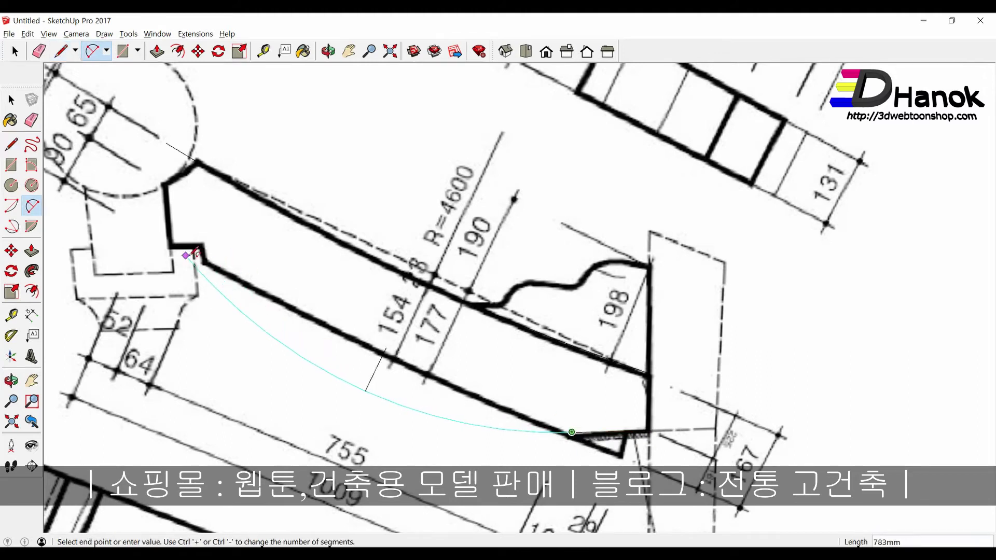
click(206, 263)
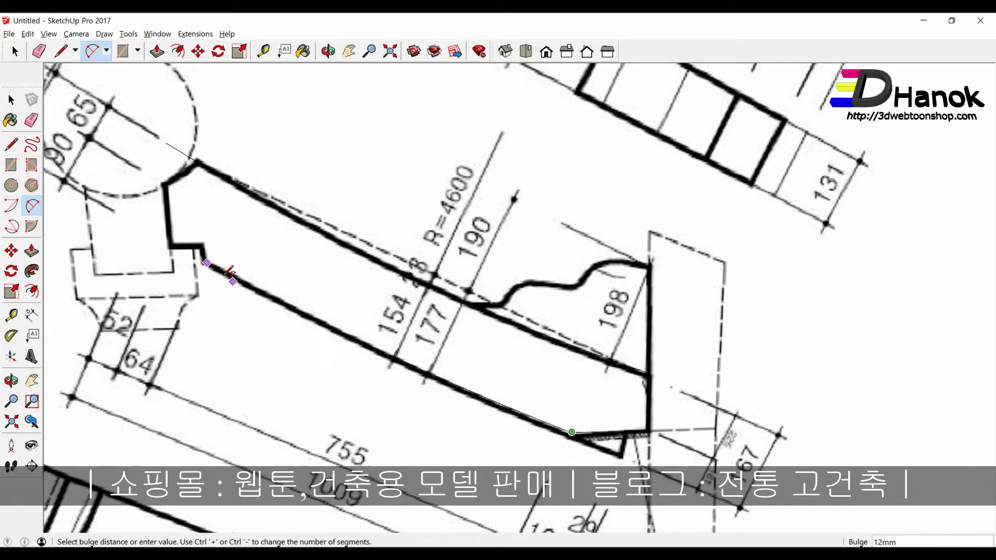
click(371, 345)
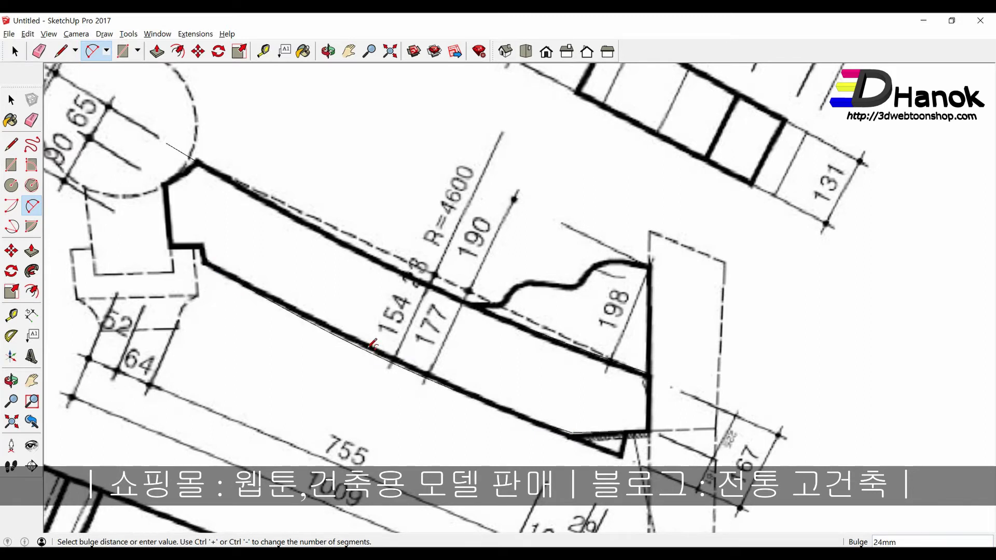
scroll(372, 344, down, 2)
scroll(217, 266, up, 3)
Step: Trace the left end's notch and upper corner with straight lines to close the outline
key(l)
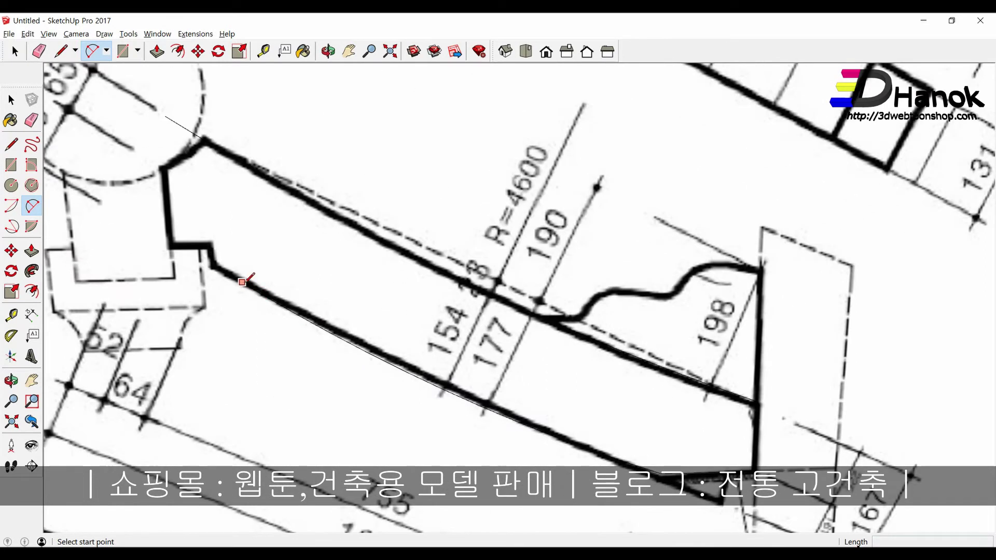
click(217, 265)
click(214, 242)
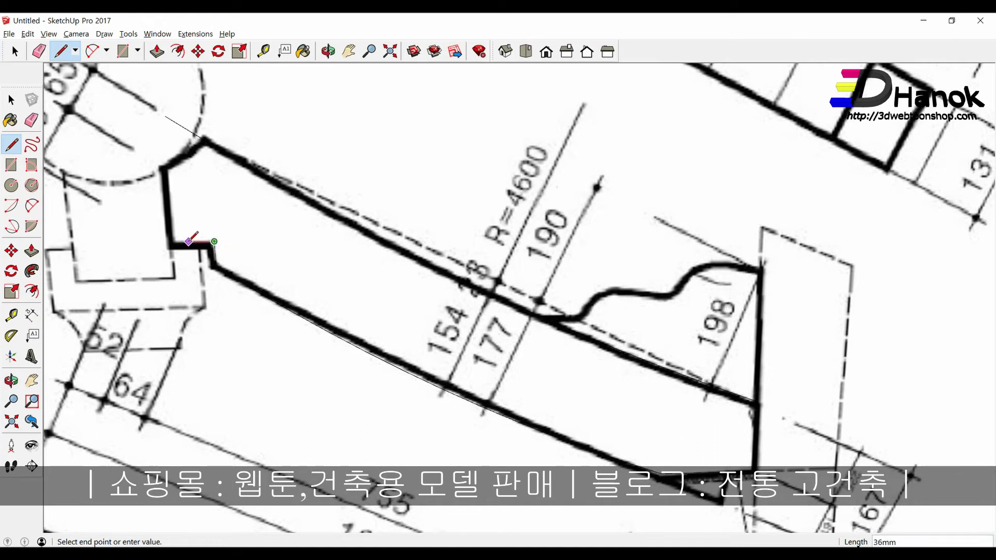
click(171, 242)
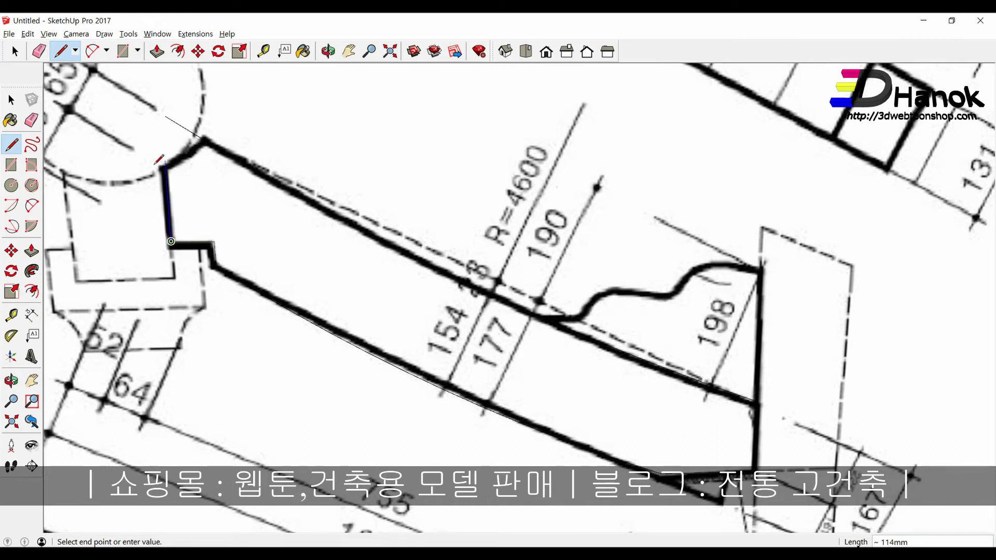
click(162, 115)
scroll(163, 112, up, 3)
key(space)
key(l)
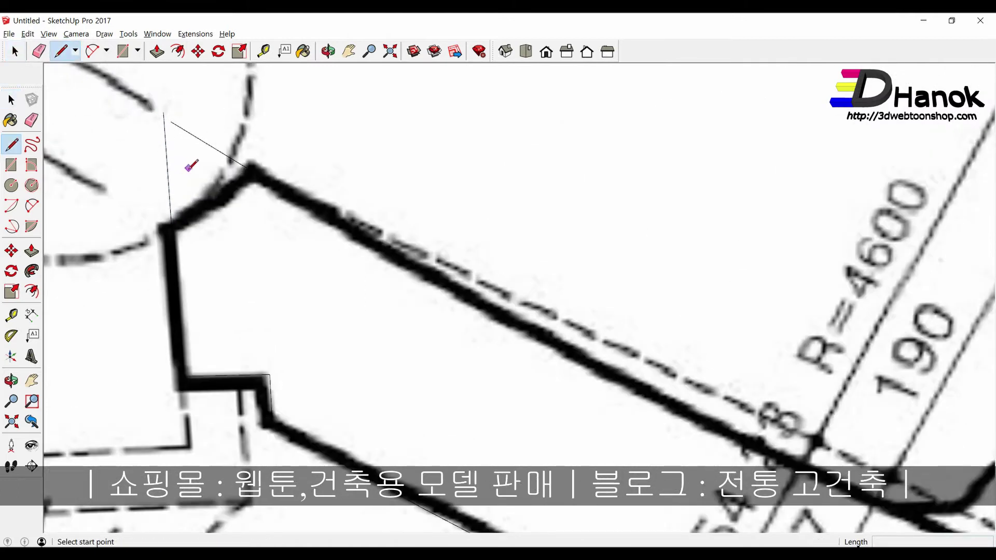
click(171, 120)
scroll(171, 121, up, 1)
scroll(167, 116, up, 1)
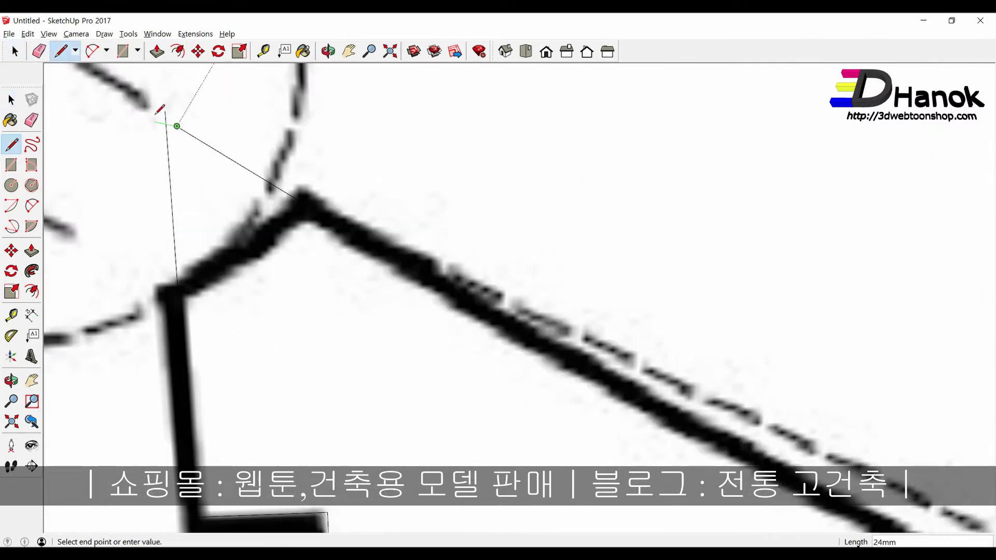
scroll(155, 119, down, 1)
scroll(151, 135, down, 2)
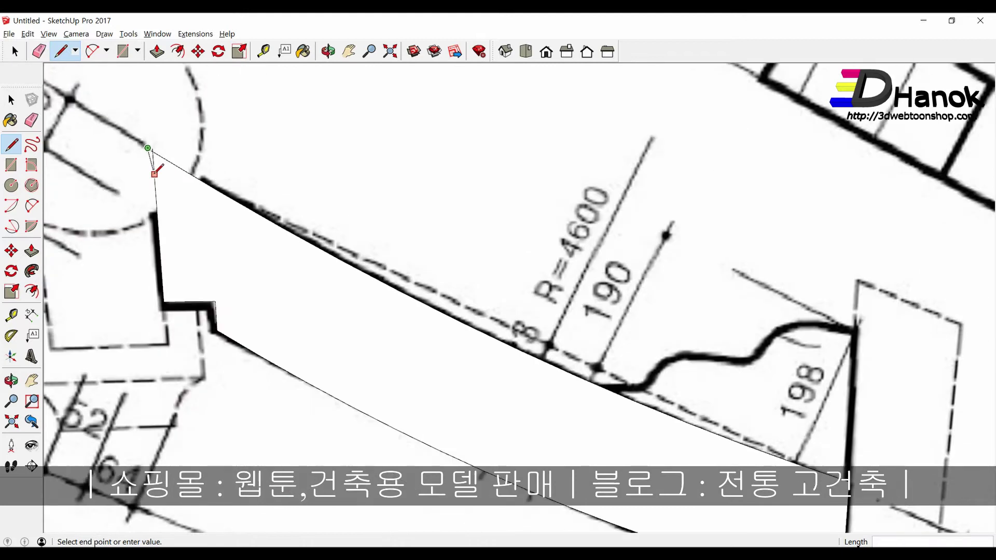
key(space)
scroll(152, 145, up, 2)
Step: Close the small triangular notch under the beam's lower-right corner into a face
scroll(160, 147, up, 1)
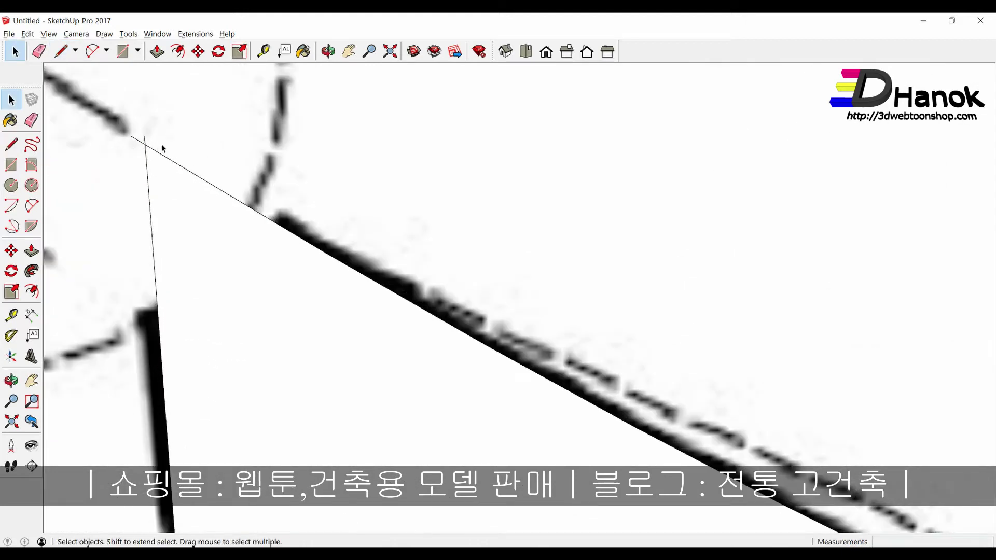
key(e)
scroll(136, 155, down, 2)
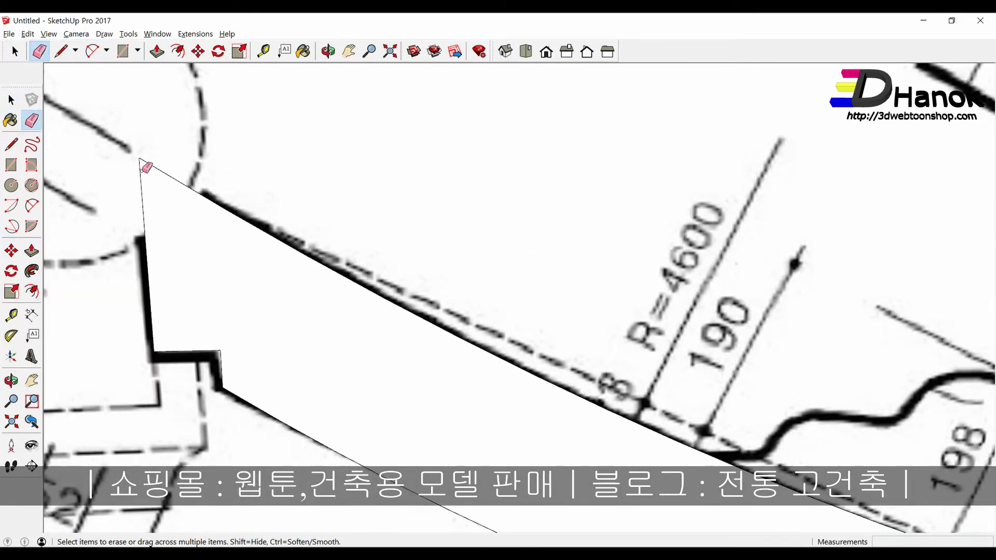
scroll(138, 158, down, 2)
scroll(138, 159, down, 1)
key(space)
scroll(426, 332, up, 1)
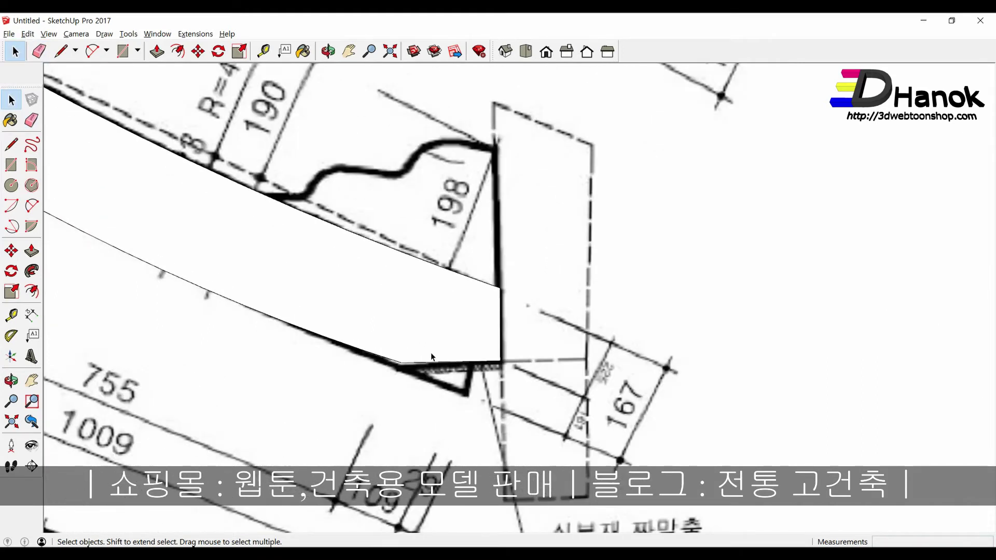
scroll(430, 353, up, 1)
scroll(446, 358, up, 1)
key(l)
click(477, 349)
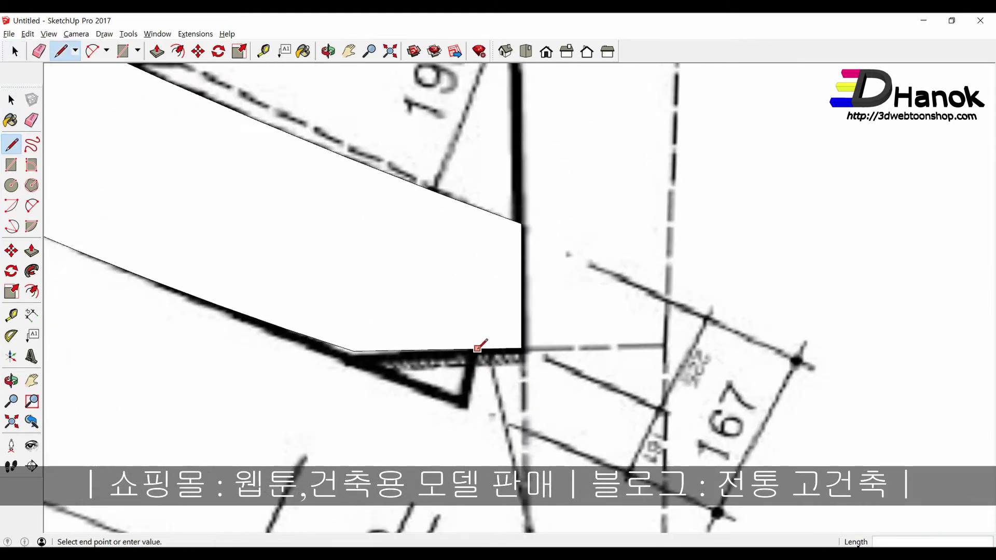
click(463, 403)
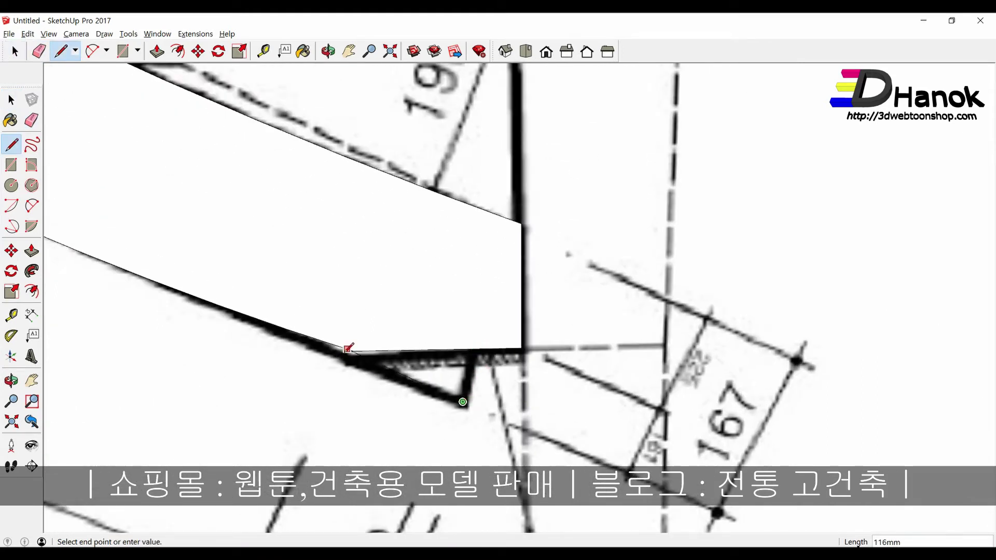
click(356, 351)
key(space)
Step: Draw a vertical edge up the beam's right end to the top corner
scroll(490, 412, down, 2)
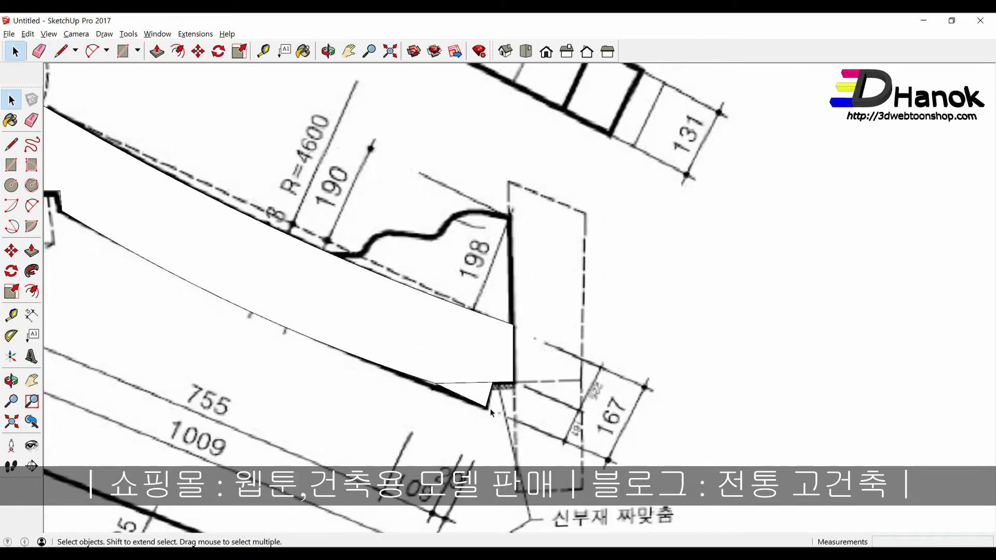
scroll(364, 267, up, 2)
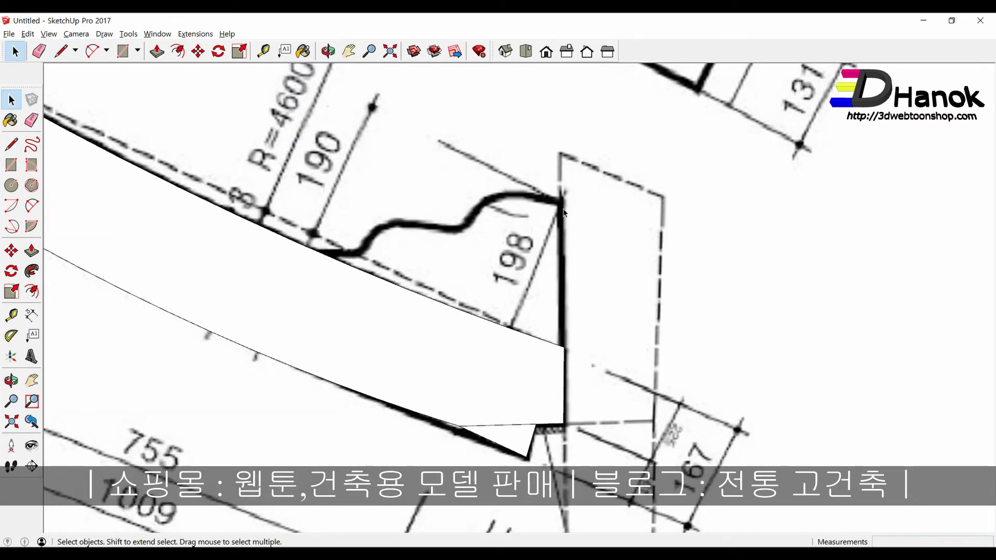
key(l)
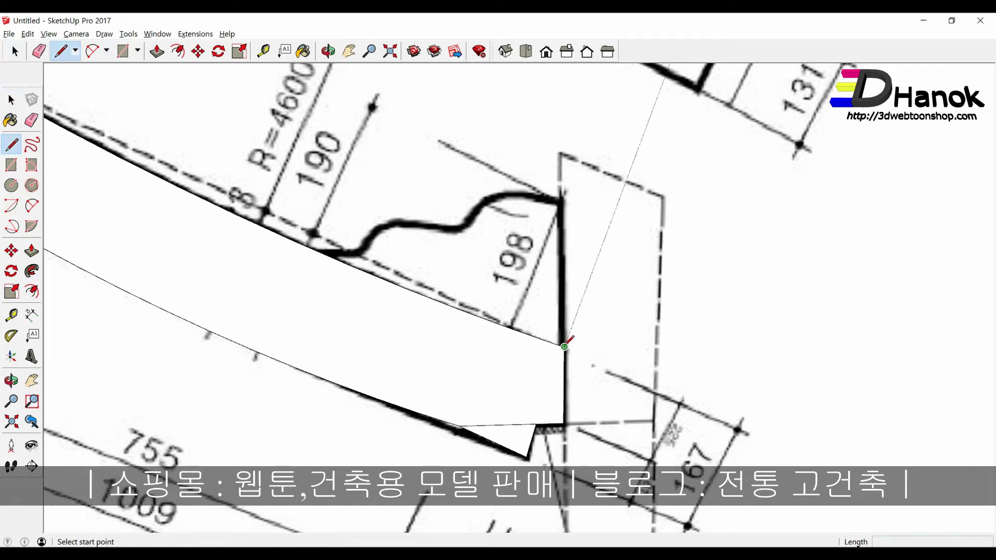
click(565, 346)
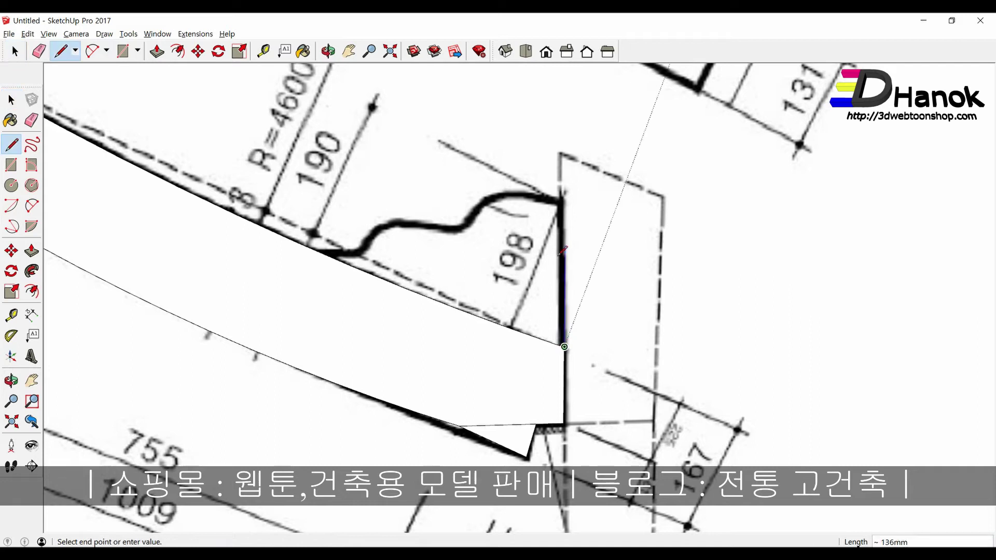
click(564, 198)
Step: Trace the first tangent arcs of the wavy profile from the top-right corner
key(a)
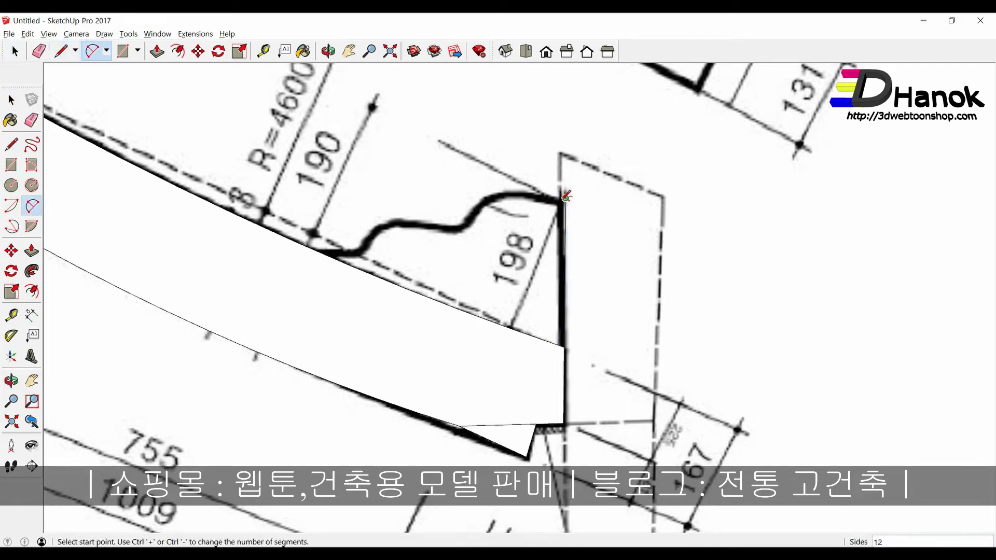
click(565, 199)
scroll(500, 203, up, 2)
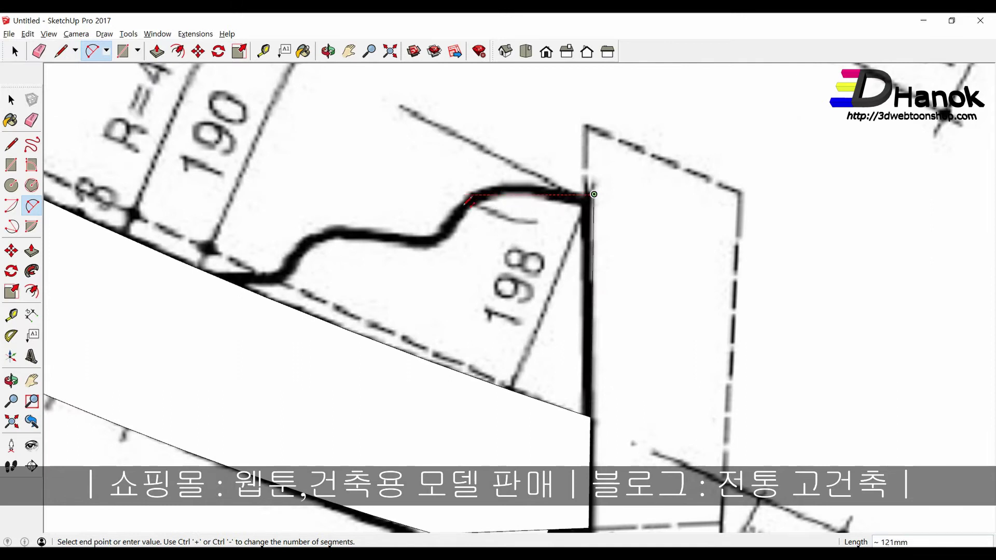
click(469, 202)
scroll(519, 196, up, 1)
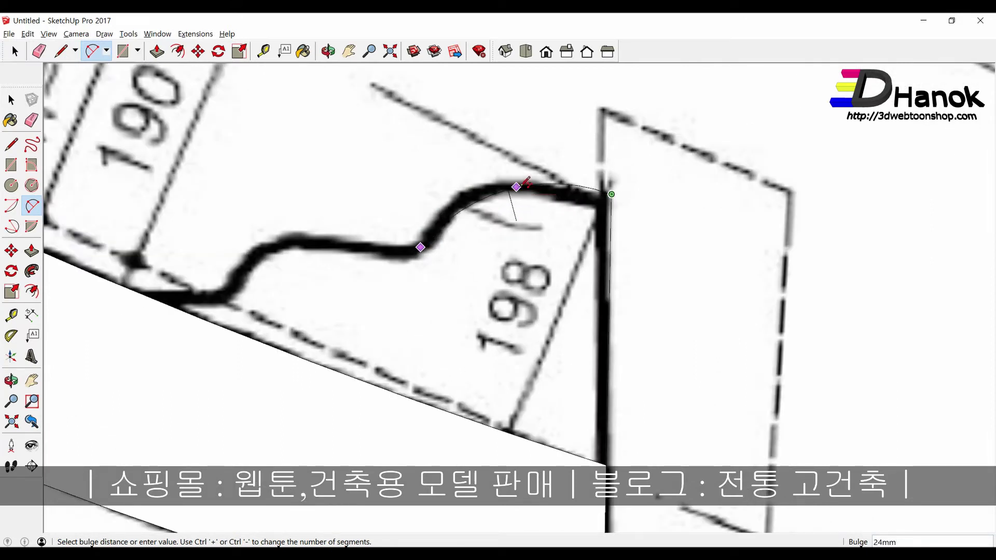
click(518, 186)
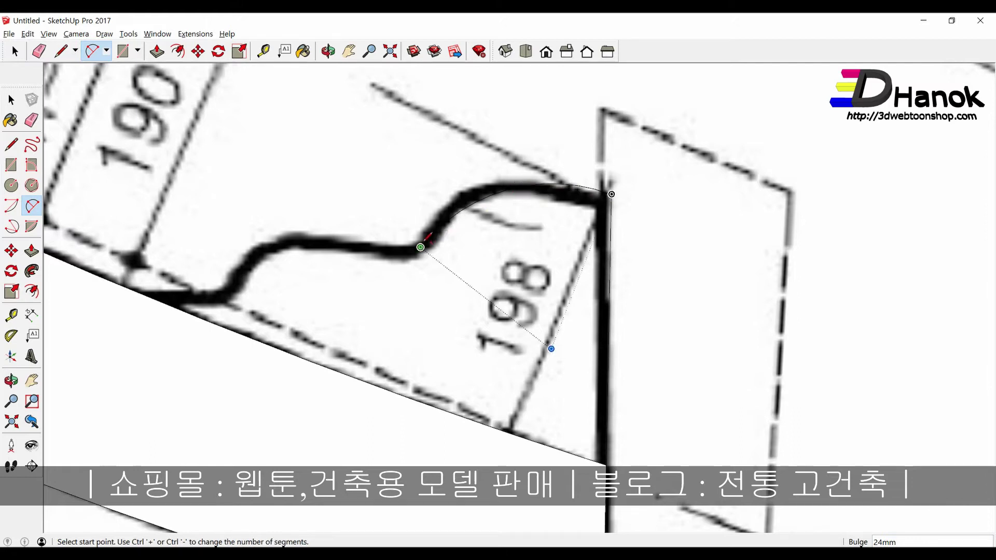
click(420, 248)
scroll(381, 254, up, 1)
scroll(416, 255, up, 3)
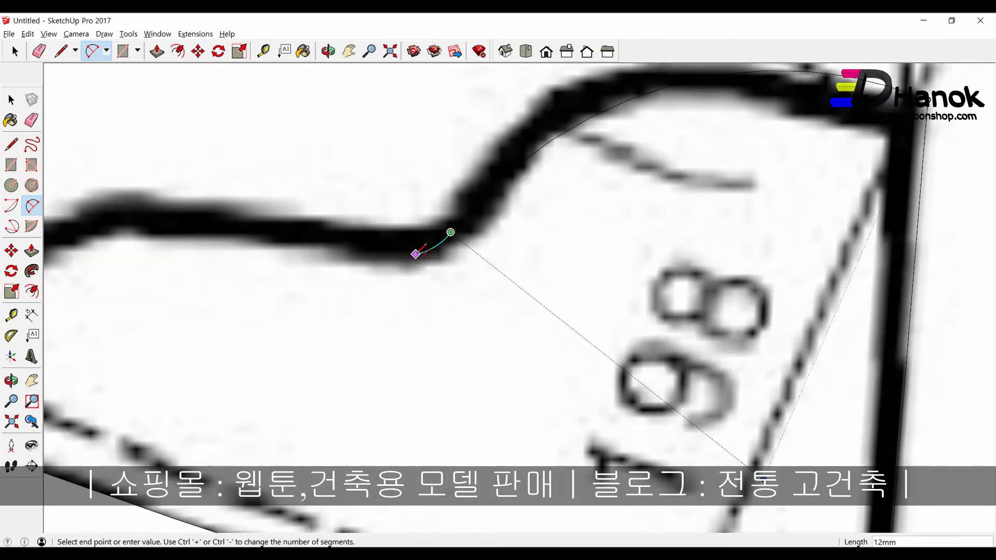
double_click(415, 254)
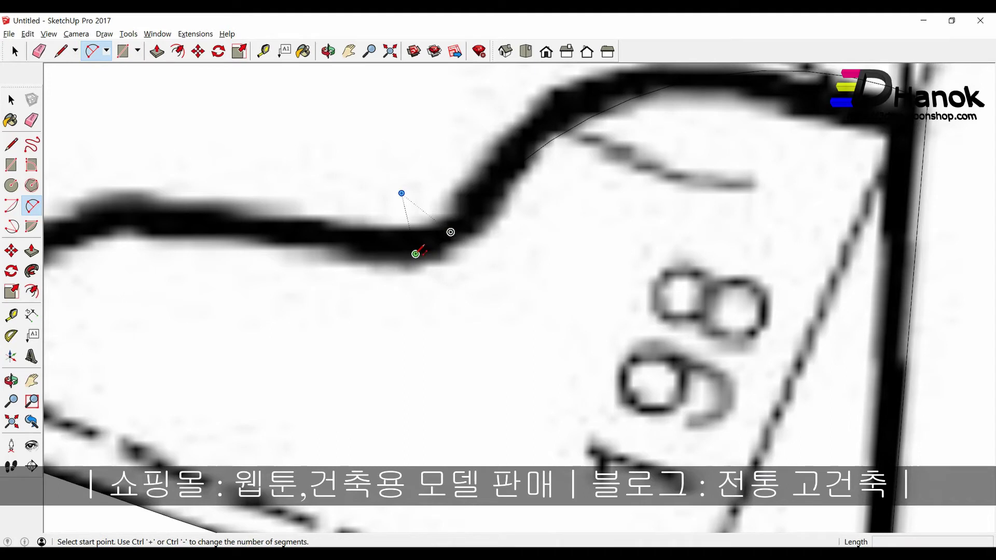
Step: Continue the wavy profile with further arcs down to where it meets the beam edge
click(415, 254)
scroll(416, 255, down, 3)
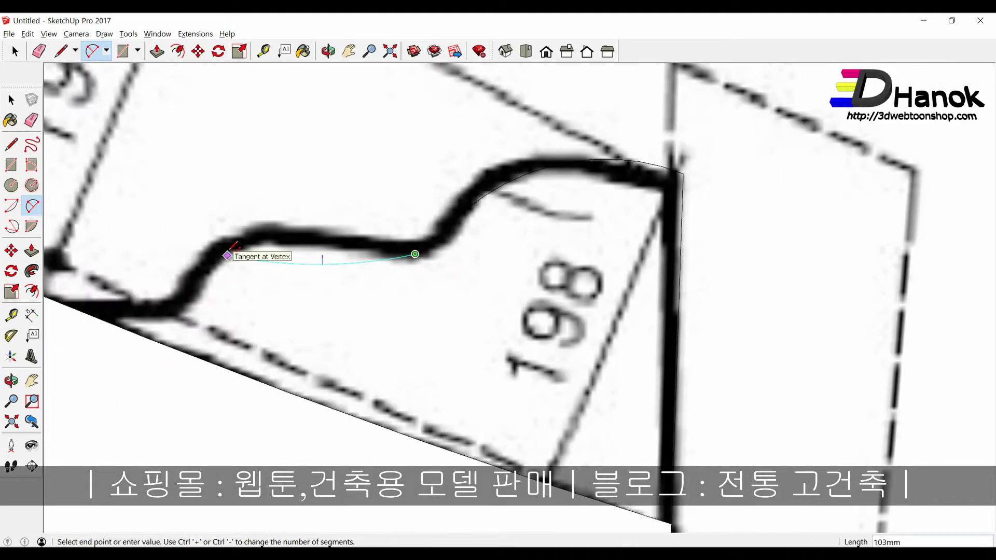
click(225, 255)
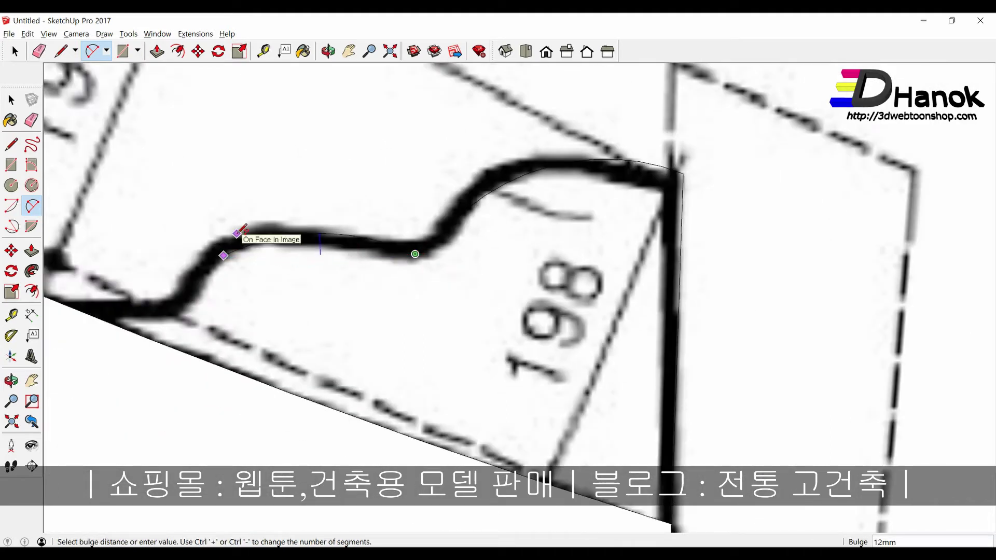
click(239, 231)
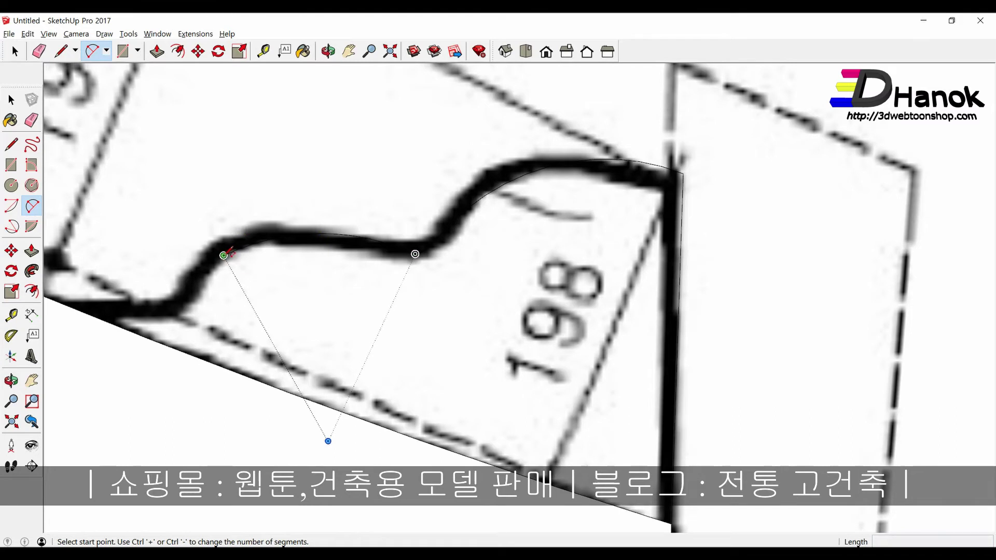
click(224, 255)
scroll(179, 297, up, 1)
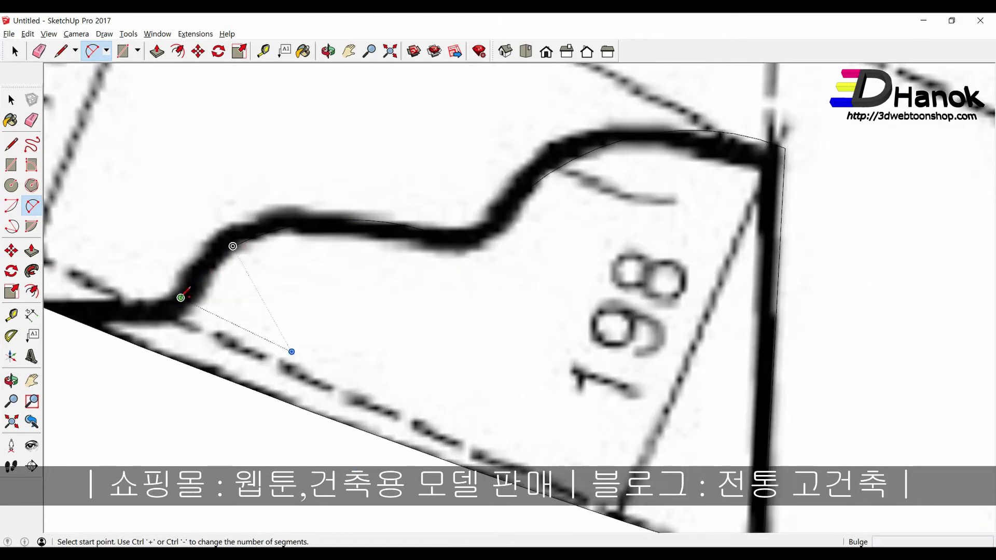
scroll(220, 298, down, 1)
scroll(220, 298, down, 1)
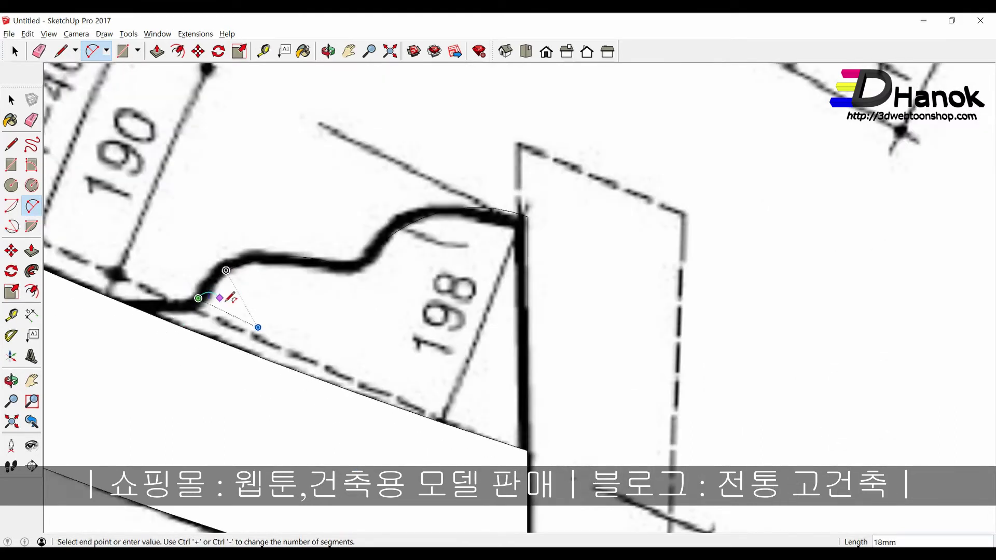
scroll(132, 299, up, 1)
click(127, 302)
Step: Close the wavy profile with a straight line into a face
key(l)
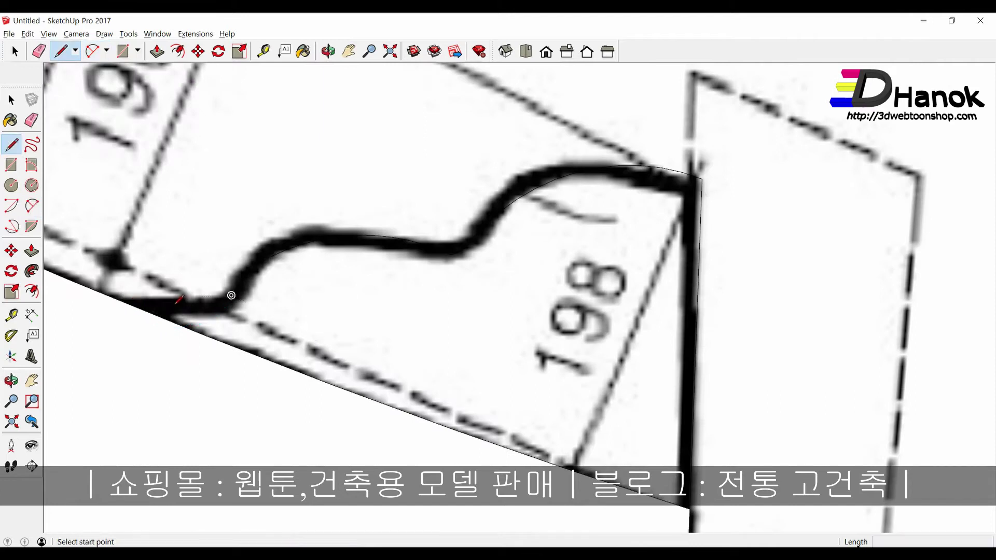
click(231, 295)
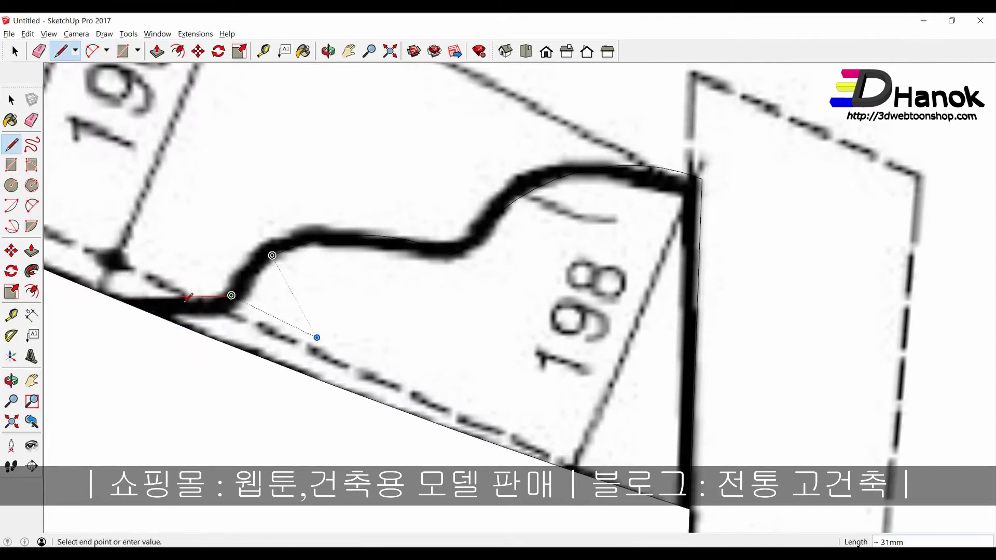
click(135, 305)
scroll(140, 305, down, 2)
scroll(467, 280, down, 3)
scroll(492, 263, down, 3)
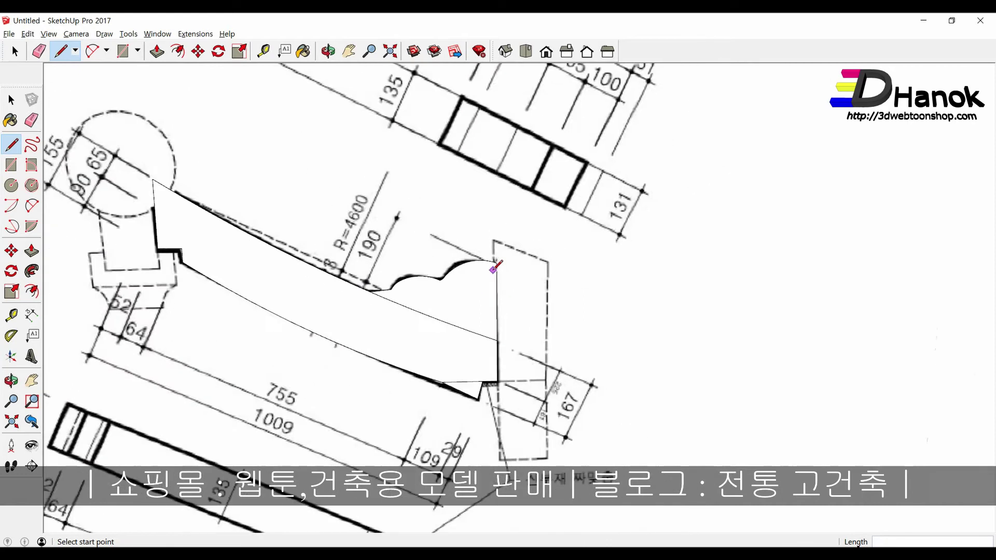
scroll(496, 265, down, 1)
scroll(497, 265, down, 2)
key(space)
scroll(385, 397, up, 3)
Step: Push/Pull the traced beam face out 135 mm into a thick block
mouse_move(385, 398)
middle_down()
mouse_move(318, 382)
mouse_move(467, 238)
middle_up()
click(467, 238)
key(p)
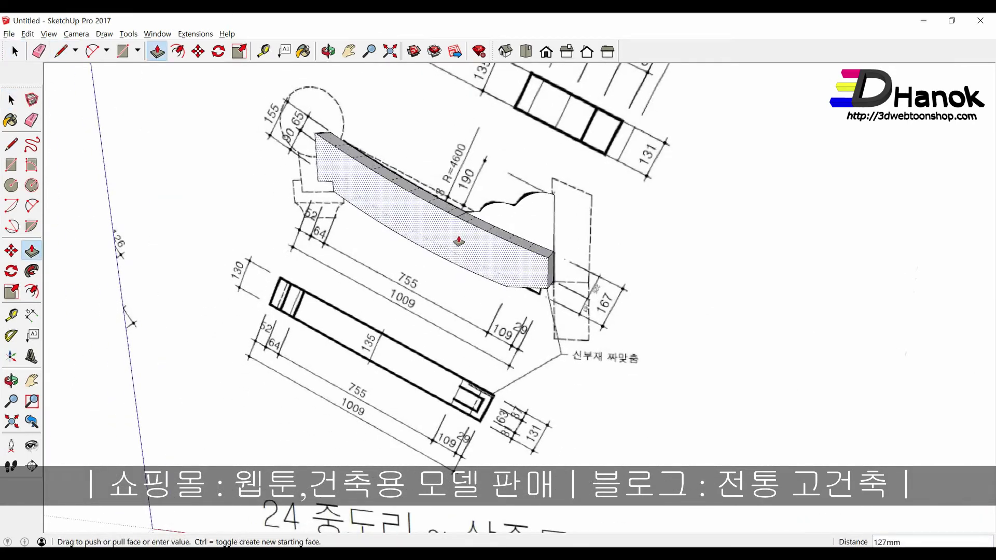
drag(466, 238, 450, 249)
text(135)
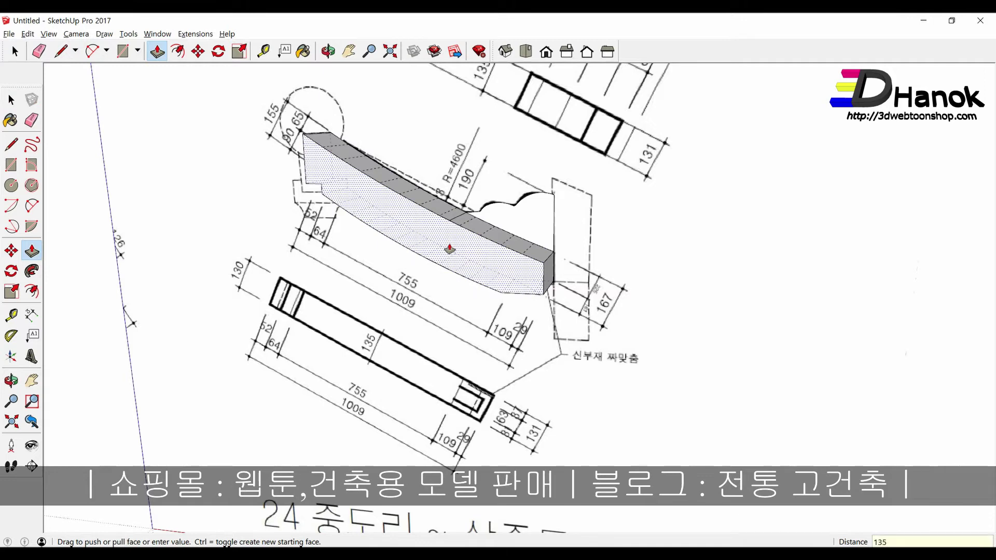
key(Return)
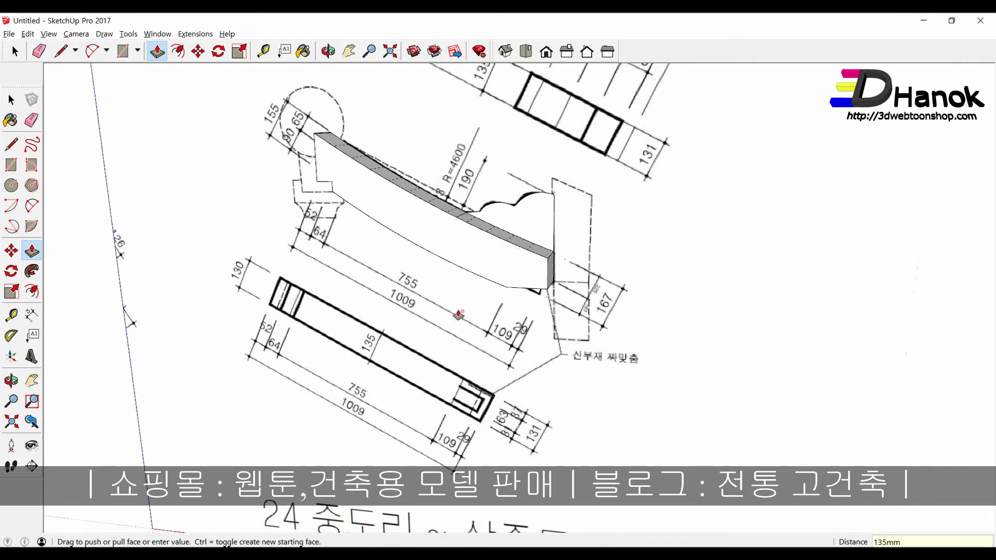
Step: Place a Tape Measure guide line across the curved block's end
mouse_move(450, 249)
middle_down()
mouse_move(541, 219)
mouse_move(528, 281)
mouse_move(532, 246)
middle_up()
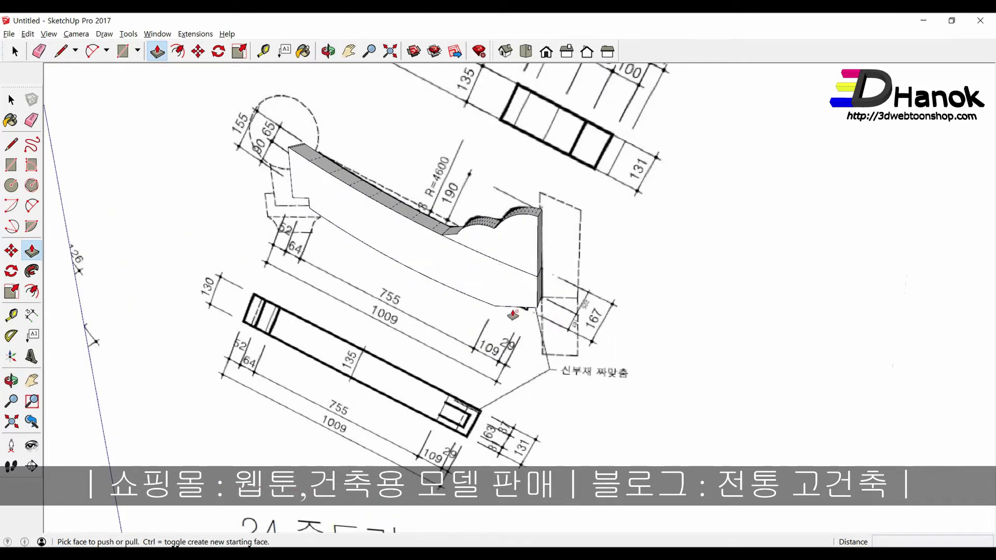
middle_drag(516, 314, 513, 338)
scroll(513, 337, up, 2)
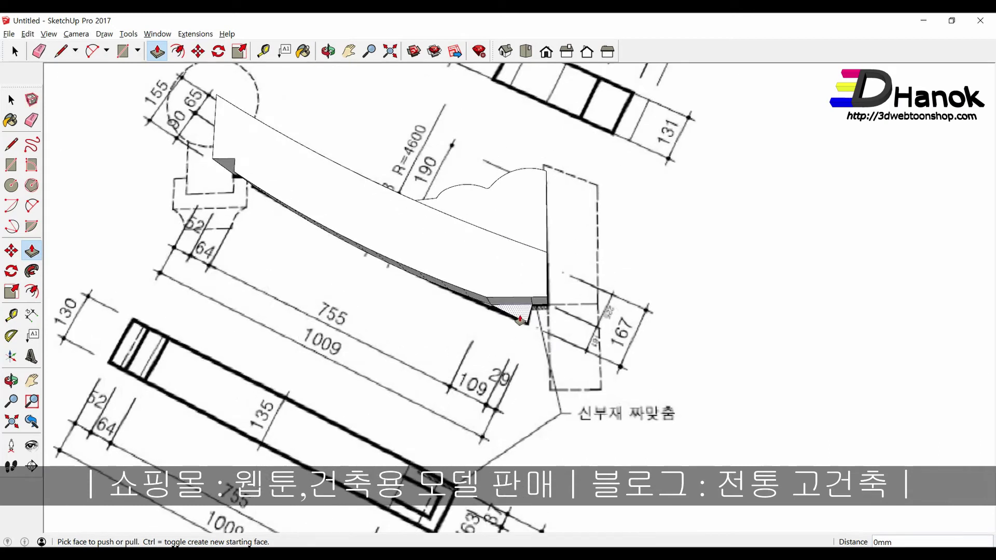
middle_drag(519, 321, 520, 311)
scroll(519, 312, down, 1)
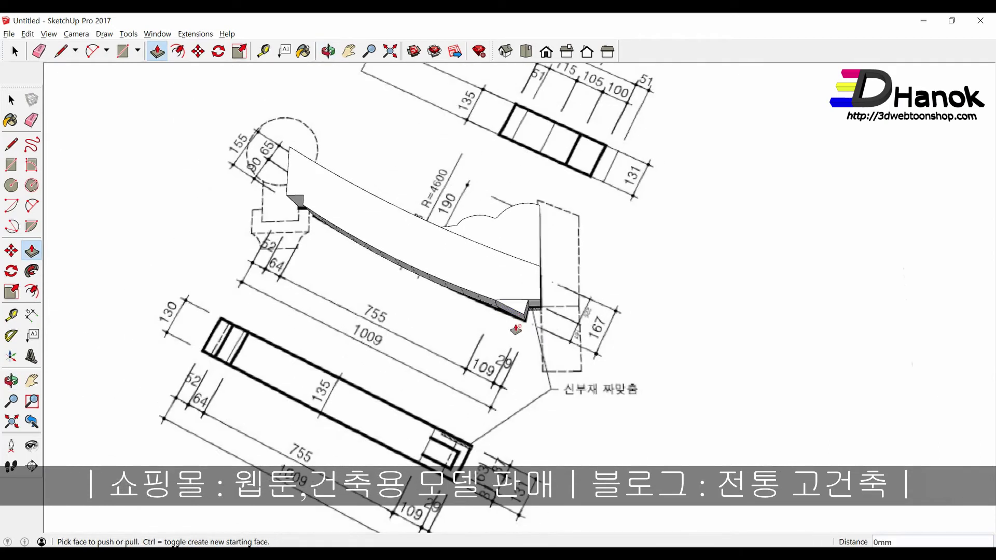
scroll(538, 470, up, 1)
middle_drag(537, 456, 532, 311)
key(p)
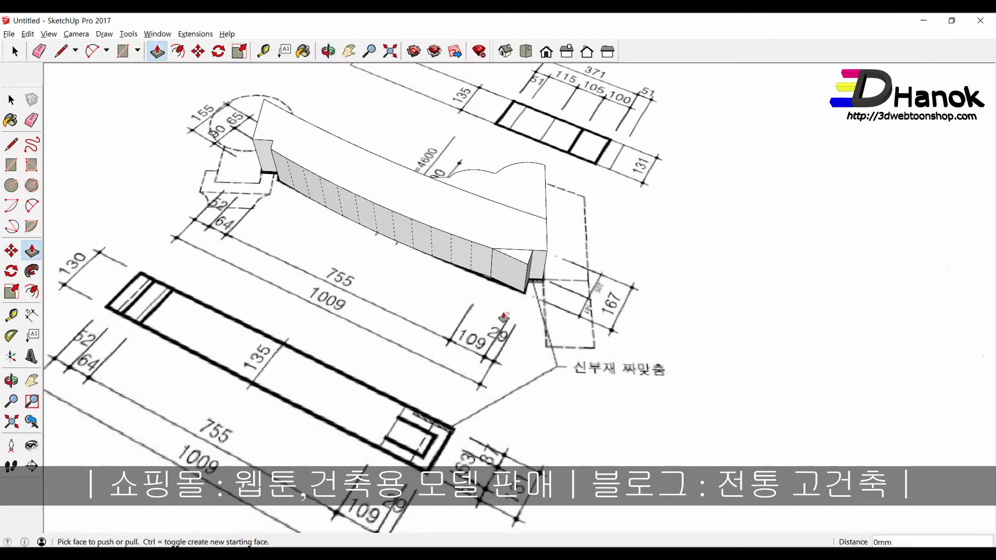
scroll(532, 234, up, 2)
scroll(533, 244, up, 1)
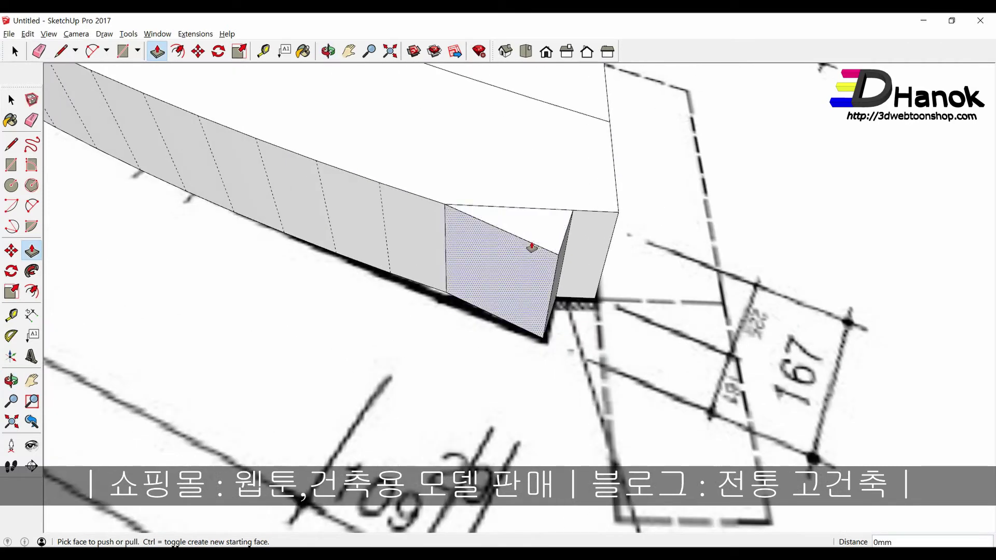
key(t)
click(529, 242)
click(553, 289)
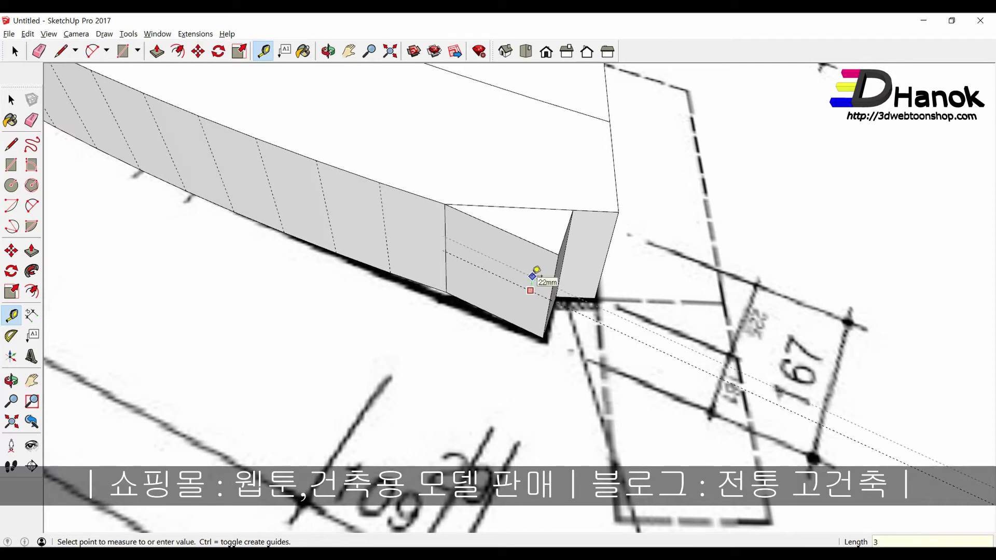
key(space)
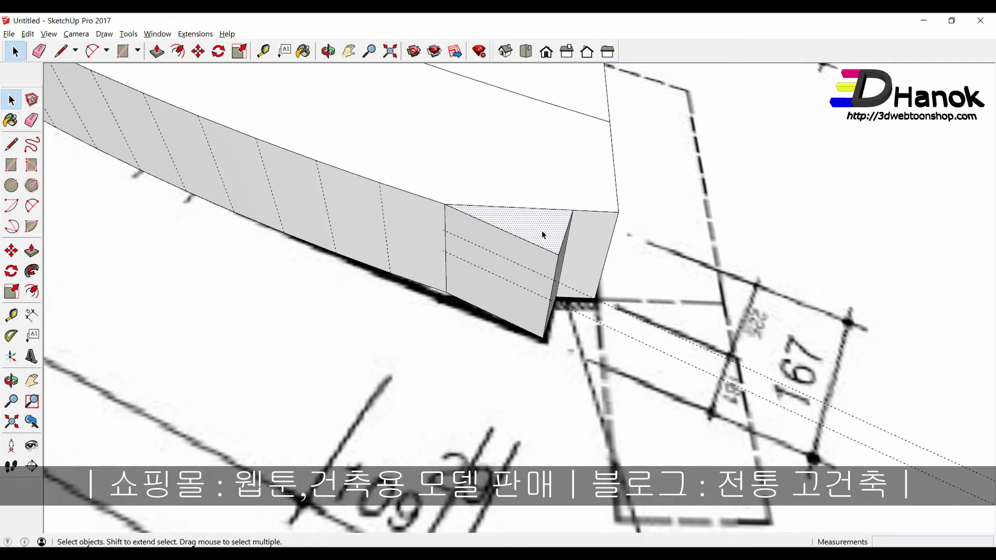
Step: Push the triangular end face in 50 mm to cut the recess
key(p)
click(537, 234)
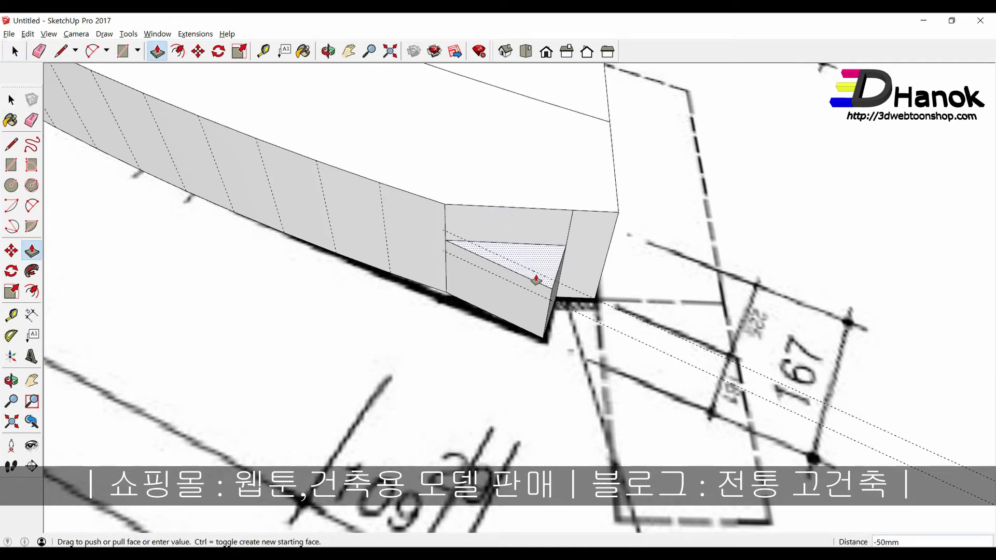
click(536, 280)
mouse_move(536, 280)
middle_down()
mouse_move(470, 294)
mouse_move(559, 321)
mouse_move(365, 351)
mouse_move(338, 332)
middle_up()
Step: Hide the scanned reference drawing
key(space)
right_click(559, 322)
click(582, 353)
key(space)
Step: Turn off Hidden Geometry display in the View menu
click(49, 34)
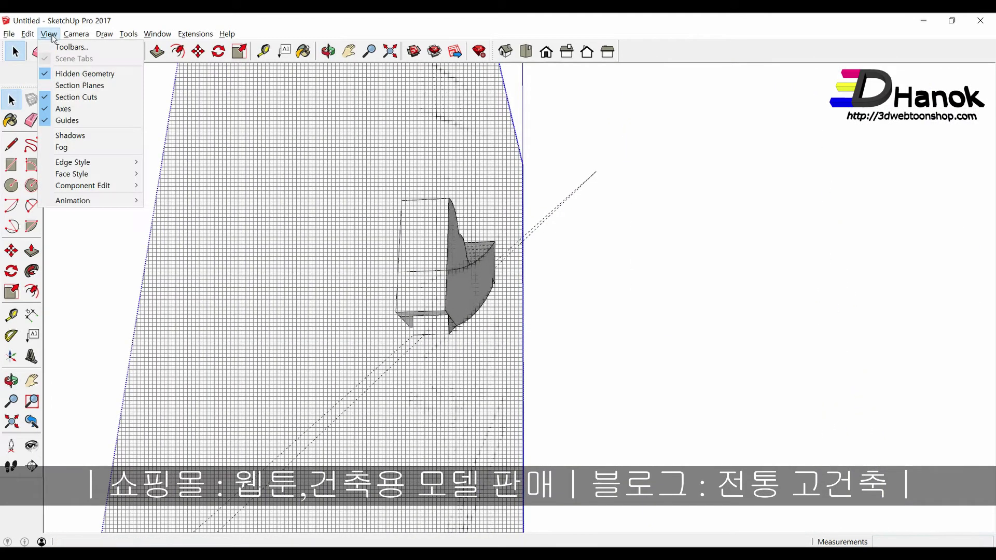
click(67, 85)
click(51, 32)
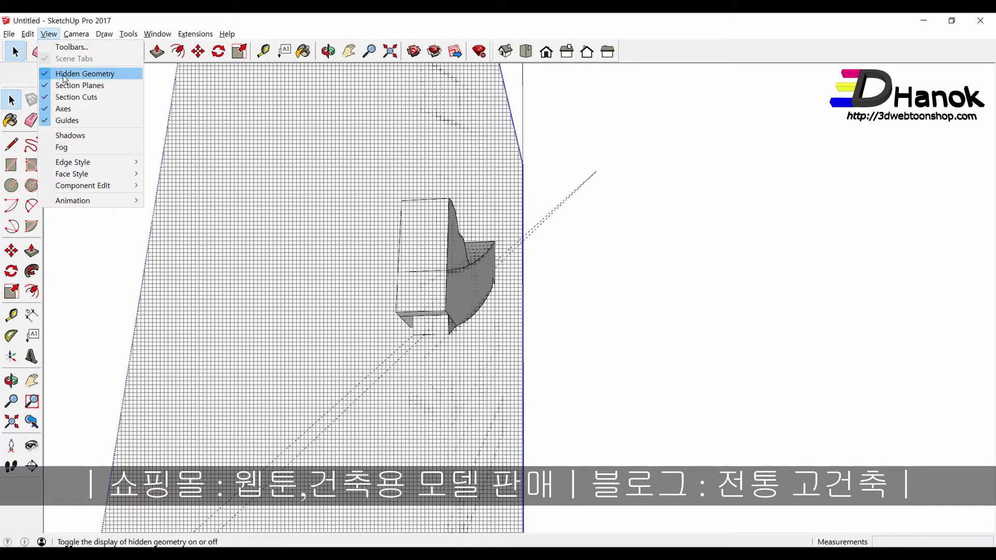
click(71, 75)
scroll(416, 287, up, 2)
scroll(435, 332, up, 3)
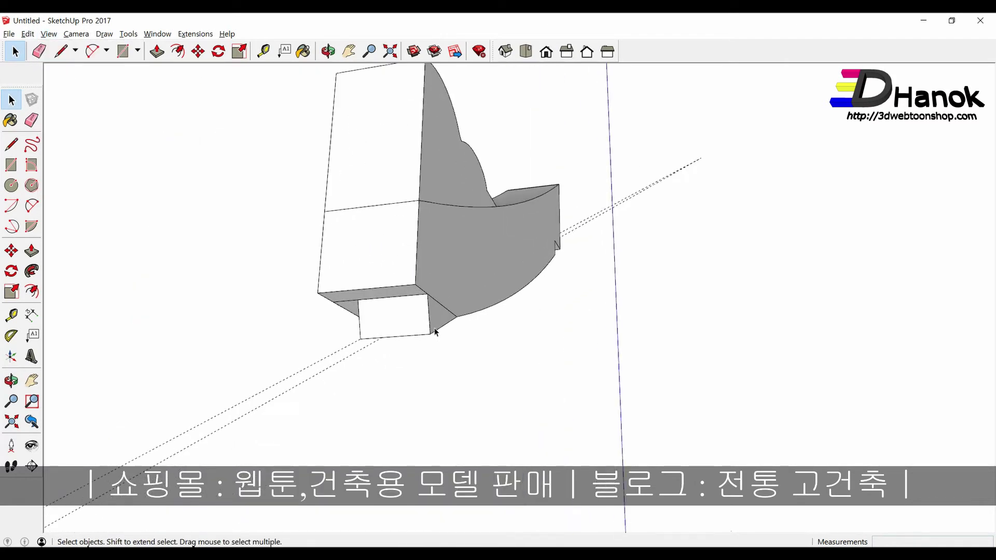
scroll(434, 319, up, 2)
Step: Push/Pull the cloud-shaped face on the bracket block inward
key(p)
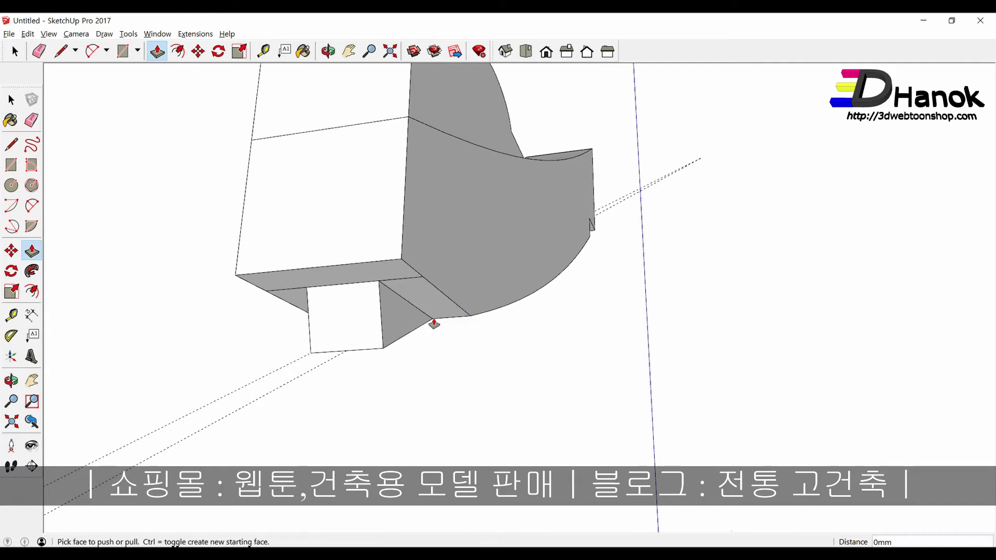
scroll(433, 324, down, 4)
mouse_move(434, 324)
middle_down()
mouse_move(356, 333)
mouse_move(701, 378)
middle_up()
key(space)
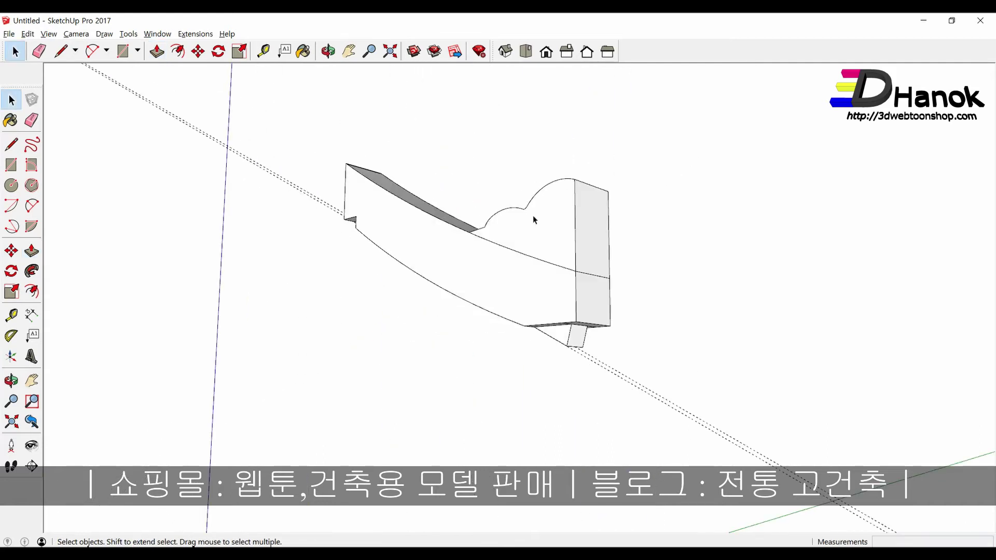
click(562, 241)
scroll(564, 245, up, 1)
scroll(564, 245, up, 1)
key(p)
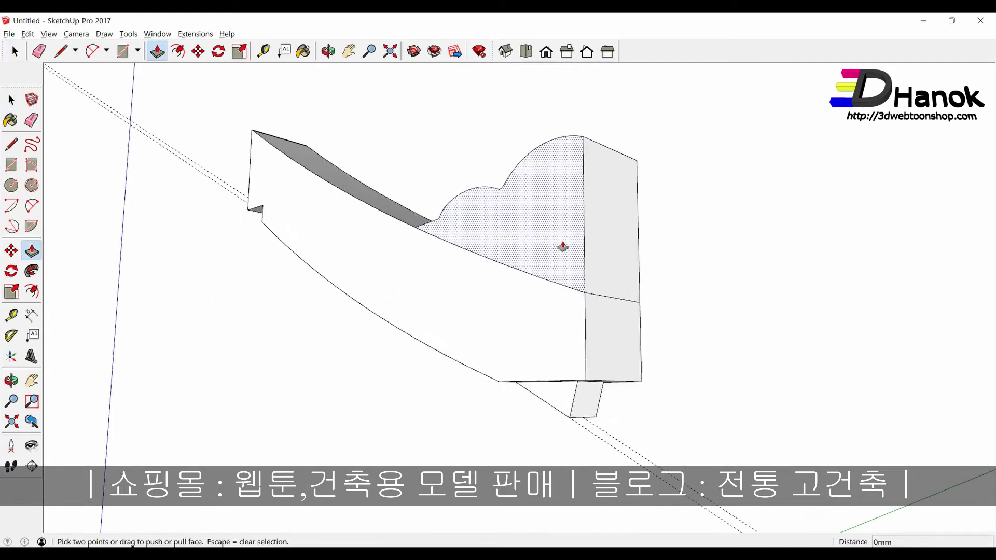
click(565, 247)
click(565, 247)
Step: Select the cloud face on the block's opposite side with Push/Pull
middle_drag(566, 246, 256, 291)
key(space)
click(494, 252)
key(p)
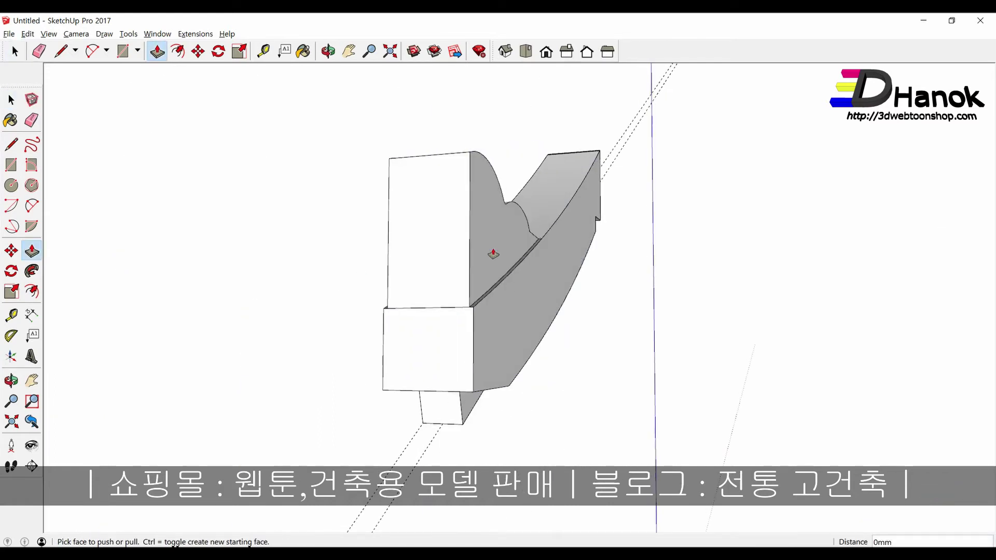
mouse_move(485, 251)
middle_down()
mouse_move(301, 338)
mouse_move(612, 369)
mouse_move(513, 319)
middle_up()
key(space)
Step: Make the whole curved bracket block a component
triple_click(513, 315)
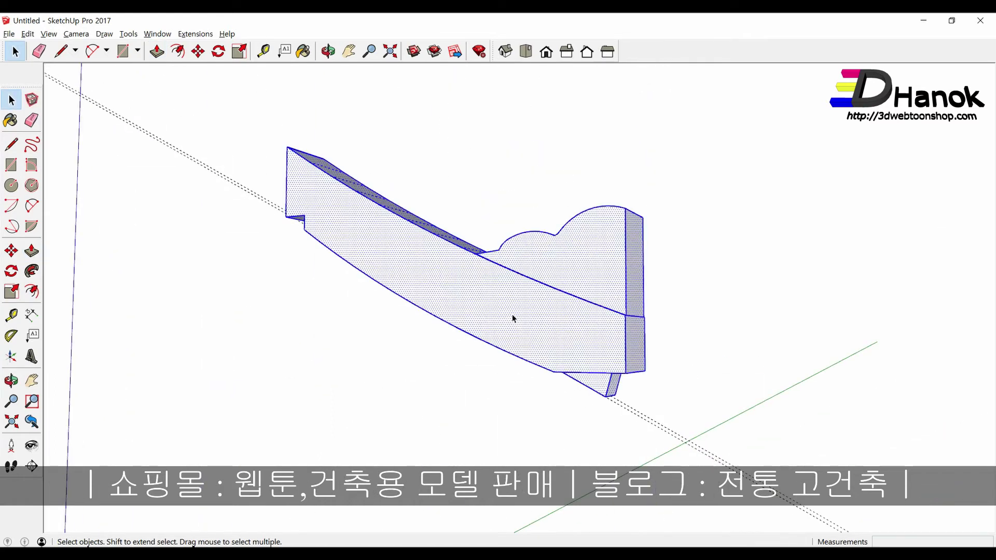
right_click(512, 313)
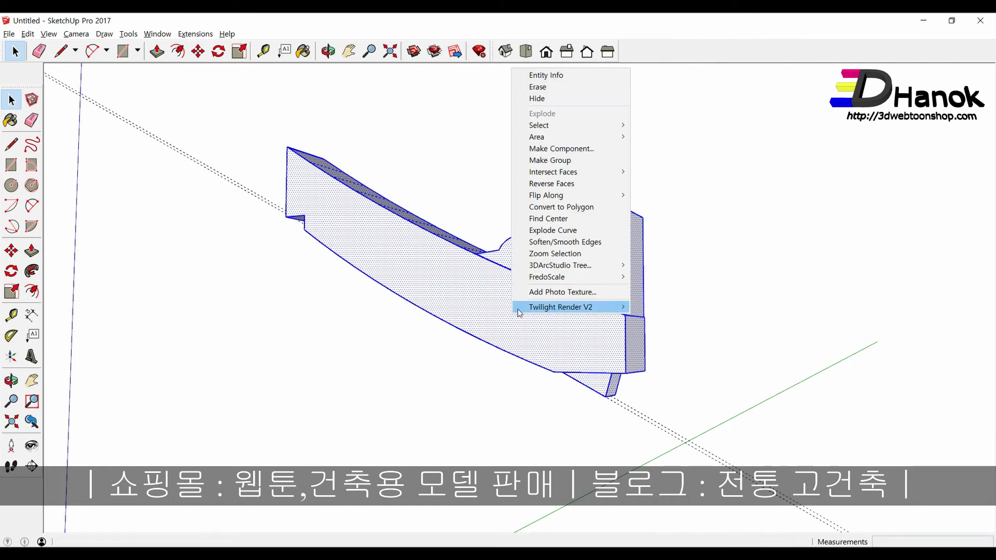
click(549, 150)
click(508, 373)
middle_drag(508, 372, 521, 306)
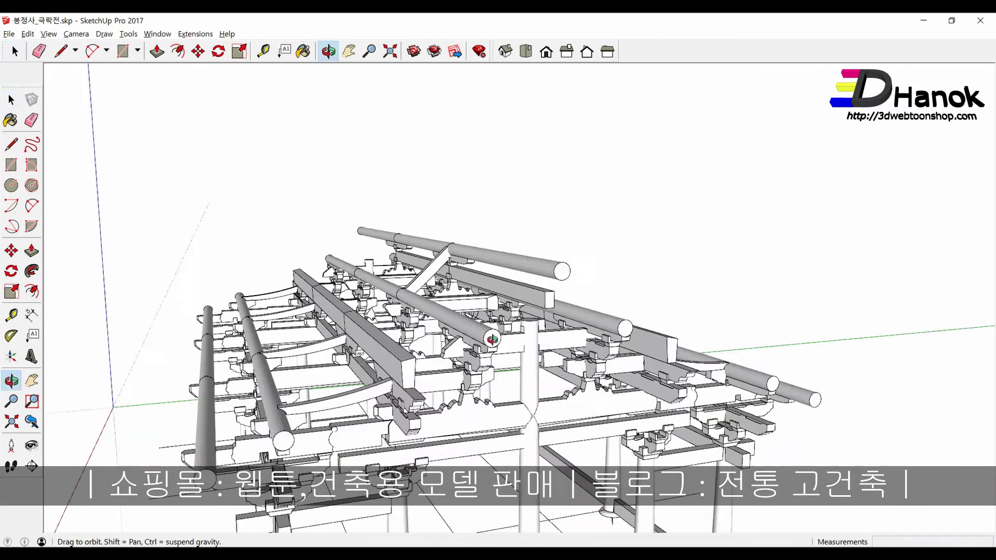
Step: Rotate the curved bracket piece upright around a pivot on the piece
key(space)
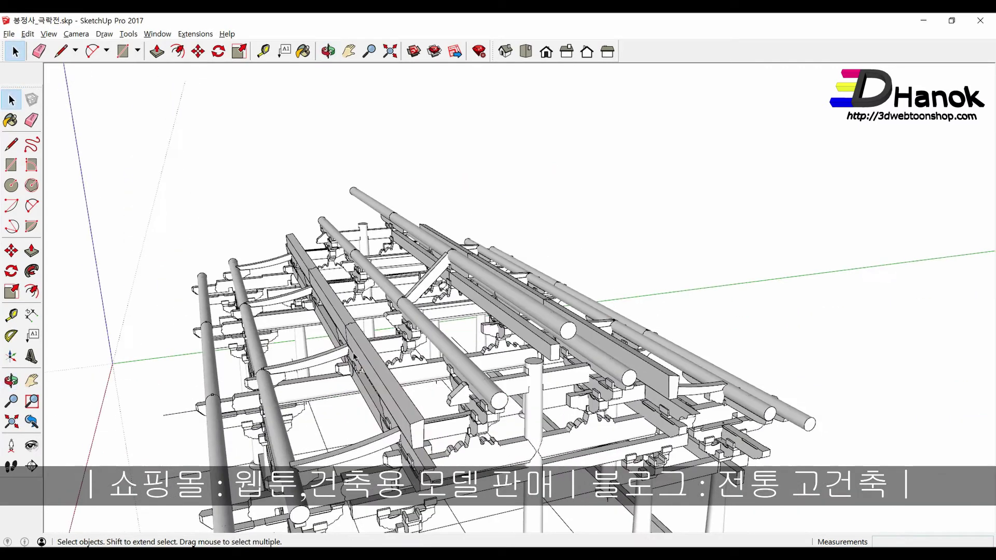
middle_drag(492, 339, 335, 341)
scroll(335, 341, up, 3)
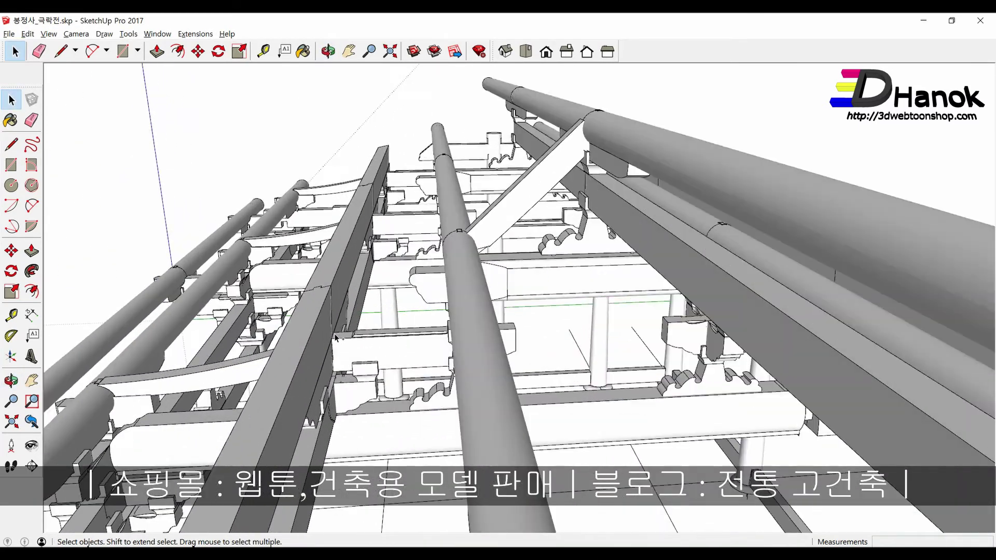
scroll(335, 341, up, 2)
key(m)
mouse_move(333, 334)
middle_down()
mouse_move(324, 328)
mouse_move(315, 390)
middle_up()
scroll(324, 328, down, 1)
key(q)
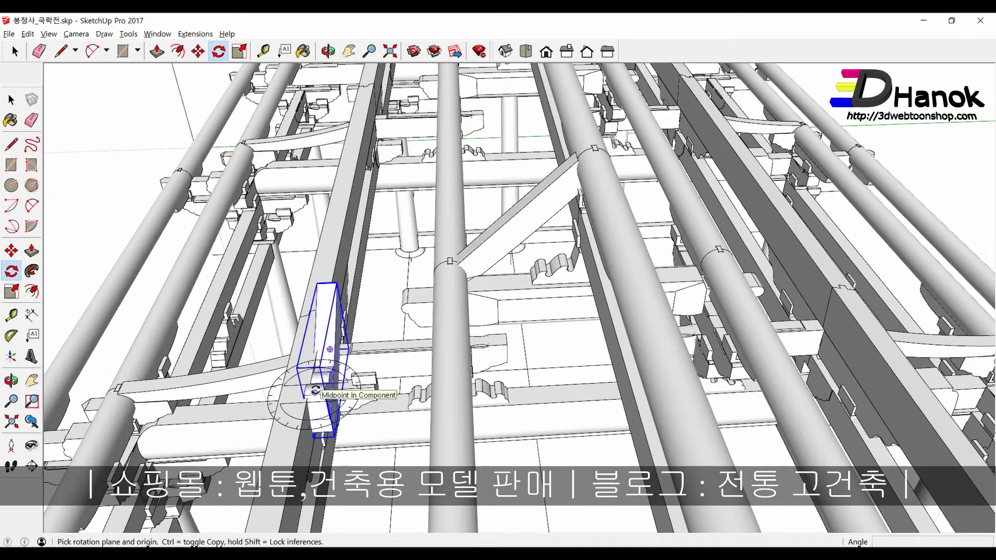
click(315, 391)
click(318, 329)
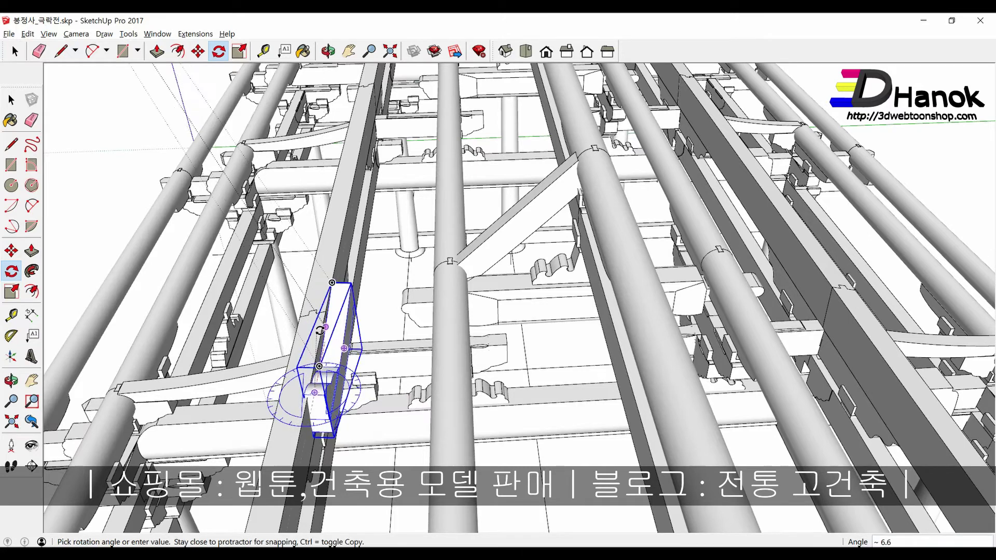
click(400, 367)
Step: Move the upright bracket piece by its base onto the bracket blocks under the purlin
middle_drag(400, 367, 677, 425)
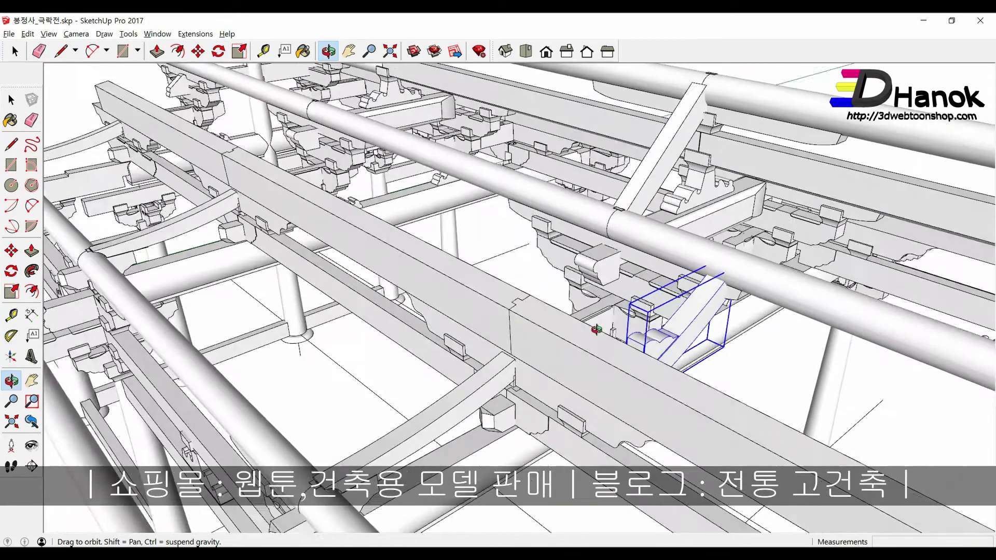
key(m)
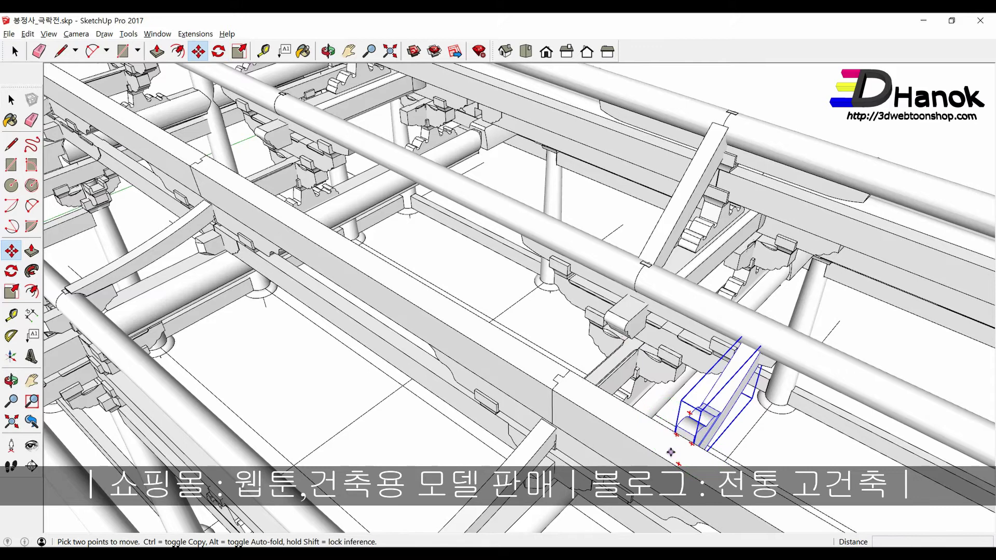
click(670, 448)
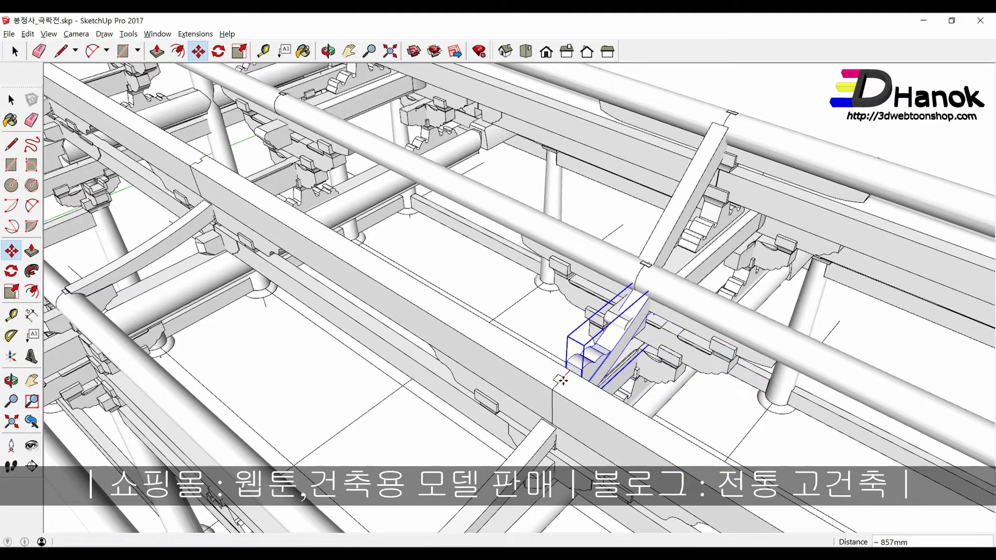
mouse_move(560, 378)
middle_down()
mouse_move(383, 249)
mouse_move(371, 257)
mouse_move(362, 246)
middle_up()
scroll(383, 250, up, 3)
scroll(382, 260, up, 1)
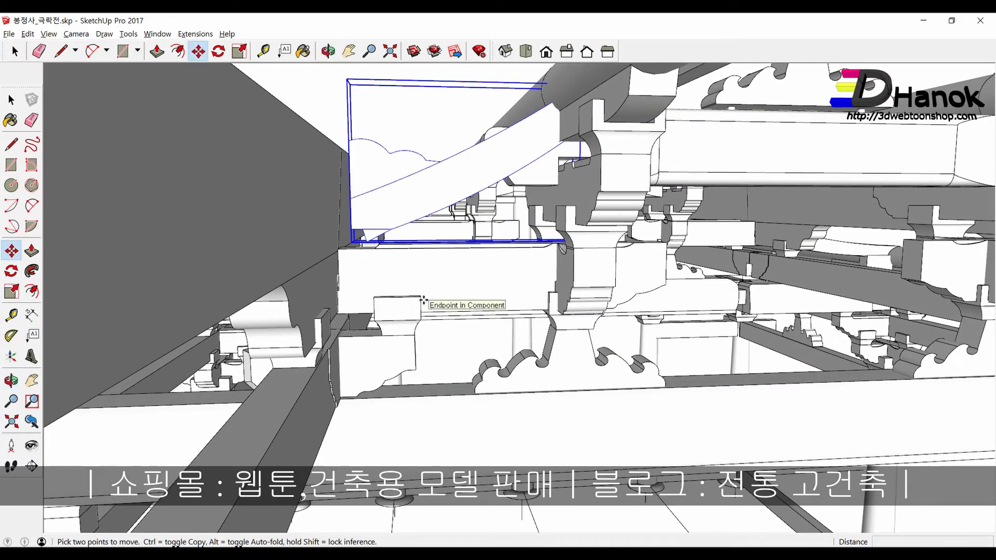
mouse_move(426, 300)
middle_down()
mouse_move(394, 361)
mouse_move(467, 394)
middle_up()
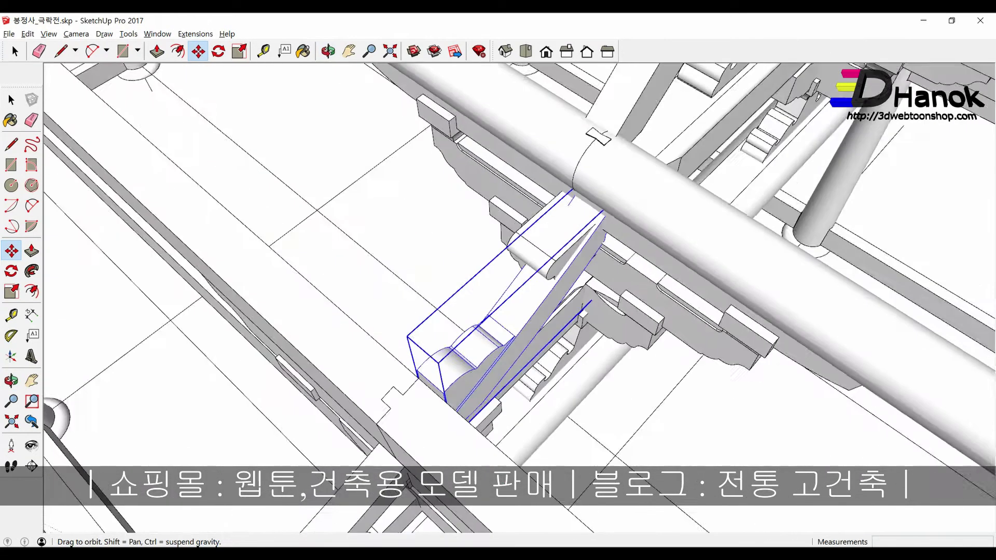
scroll(580, 440, up, 3)
scroll(580, 439, up, 2)
scroll(581, 439, up, 1)
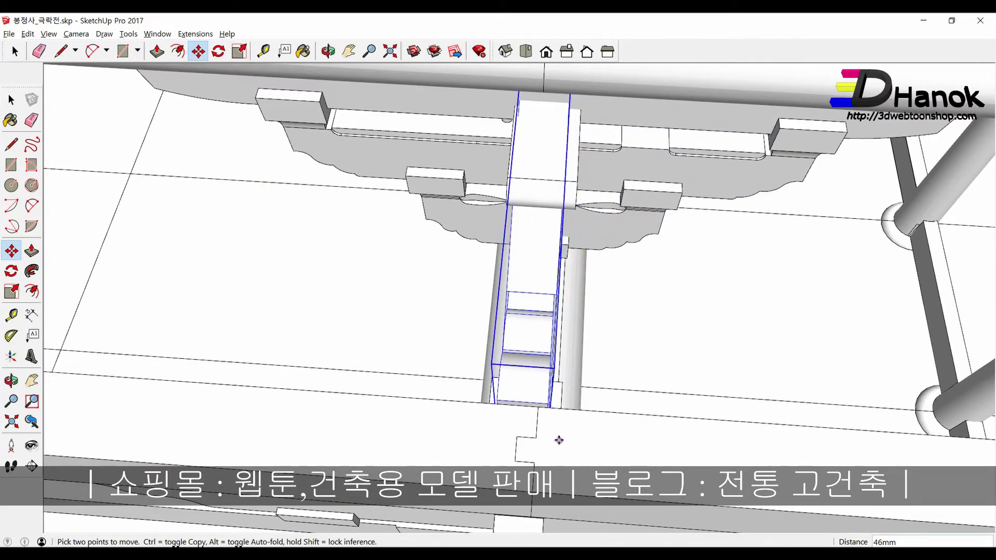
middle_drag(558, 440, 230, 319)
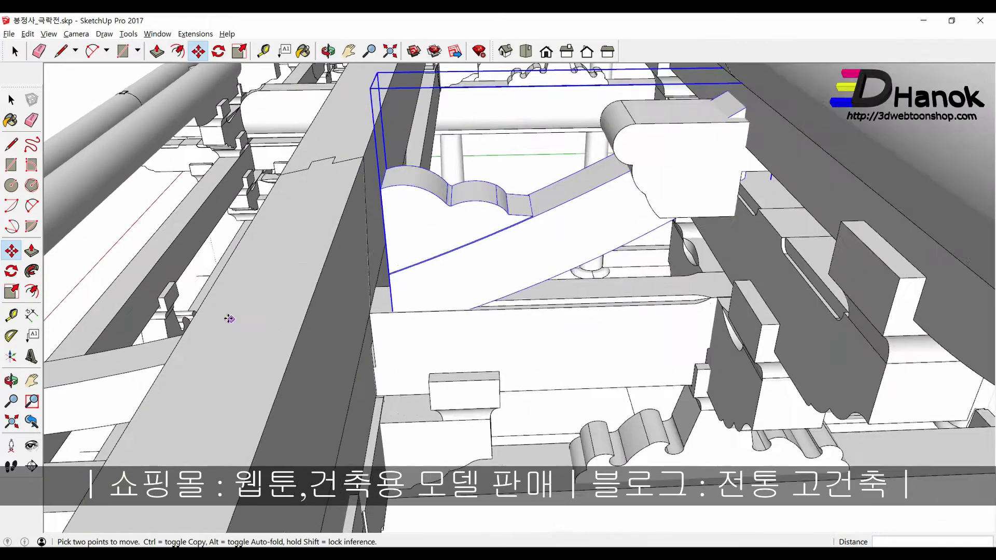
scroll(373, 319, up, 1)
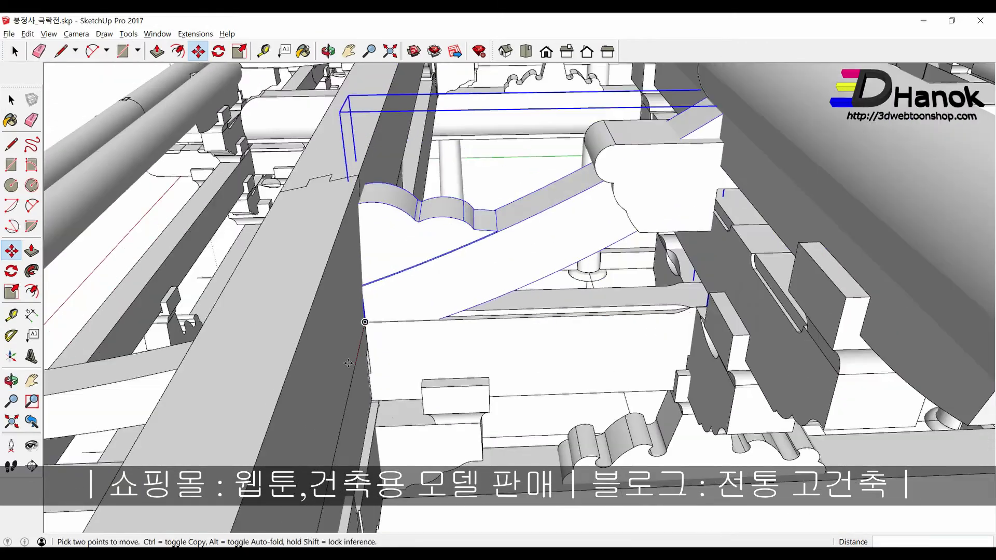
scroll(356, 368, down, 3)
mouse_move(356, 368)
middle_down()
mouse_move(325, 349)
mouse_move(472, 299)
mouse_move(560, 349)
mouse_move(716, 310)
mouse_move(460, 311)
middle_up()
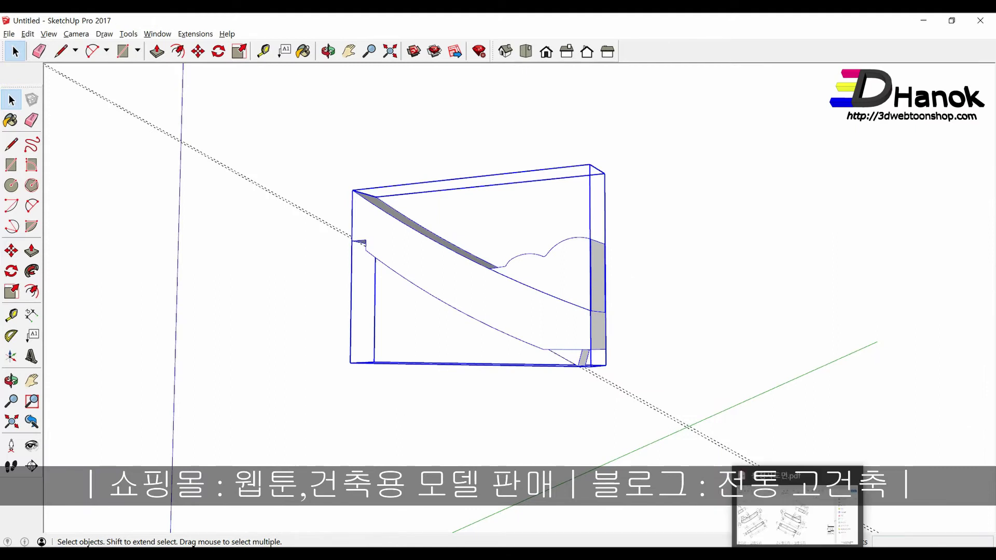
Step: Compare the bracket piece against the PDF drawing and the full Geungnakjeon model
click(802, 509)
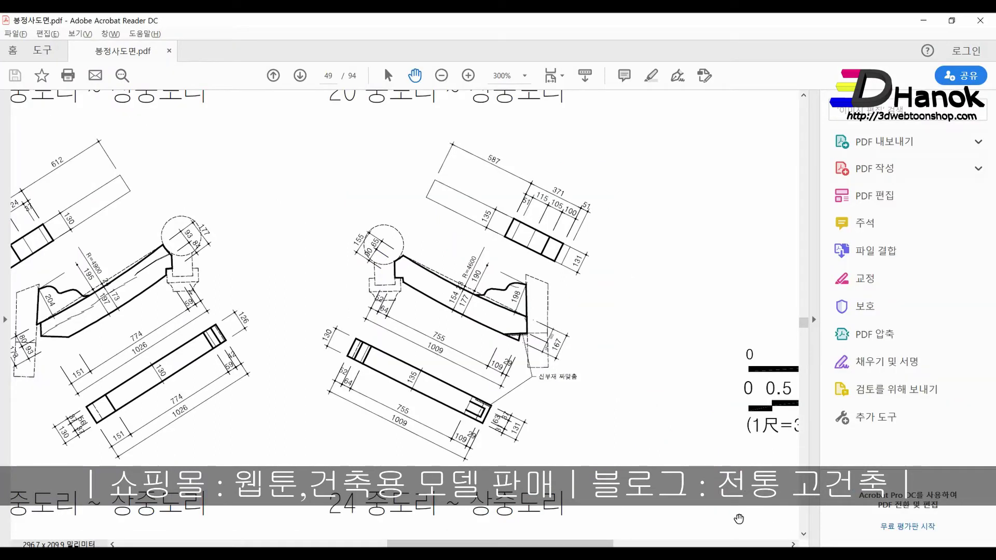
key(alt+Tab)
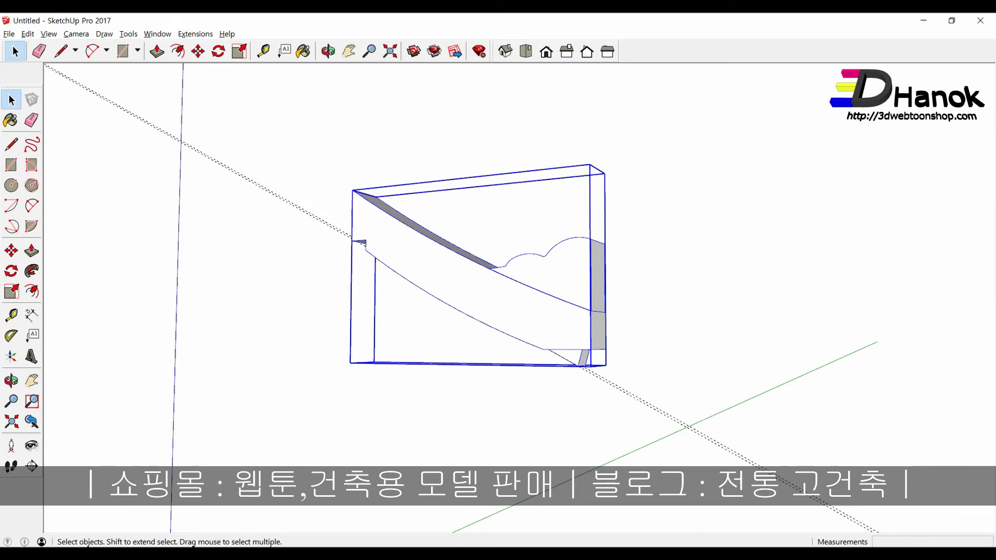
key(alt+Tab)
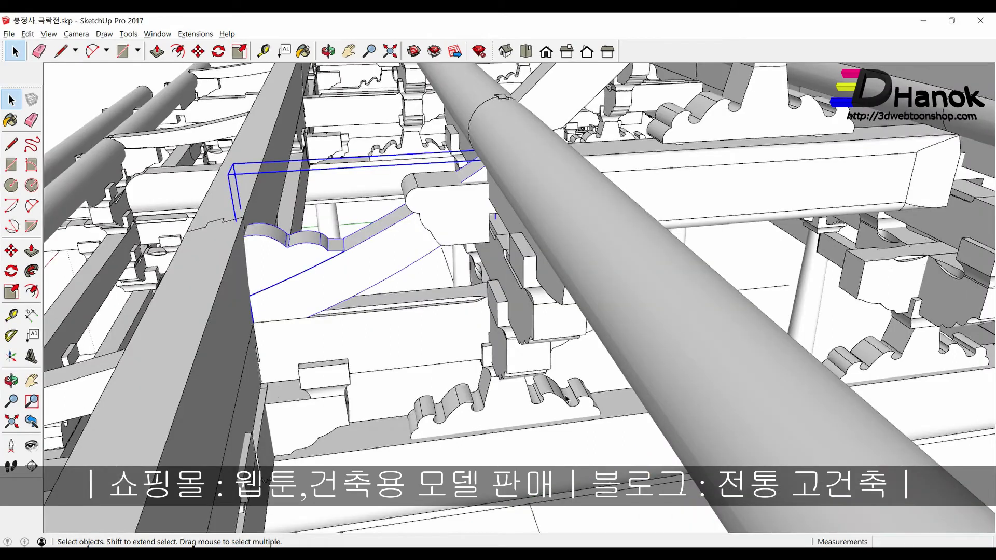
mouse_move(448, 252)
middle_down()
mouse_move(462, 195)
mouse_move(445, 212)
middle_up()
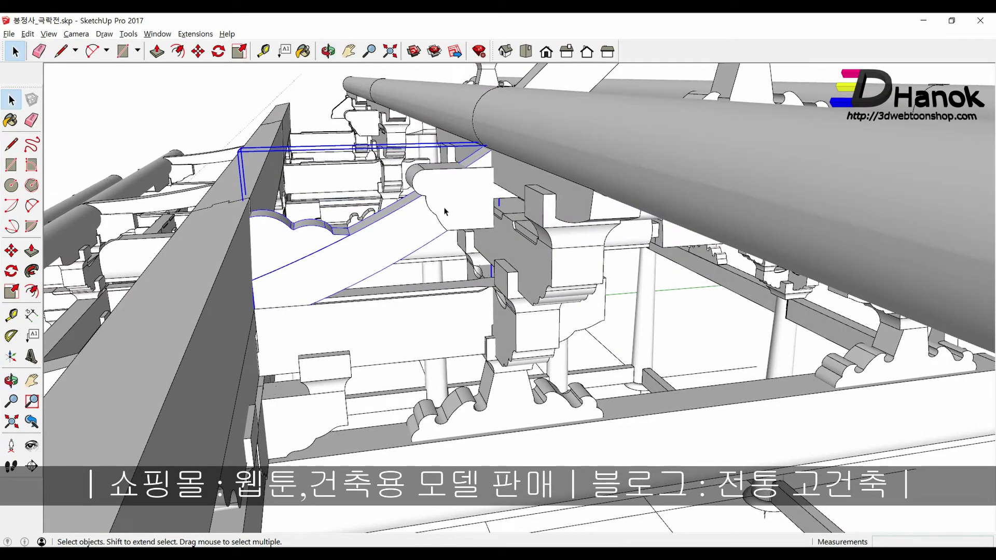
key(alt+Tab)
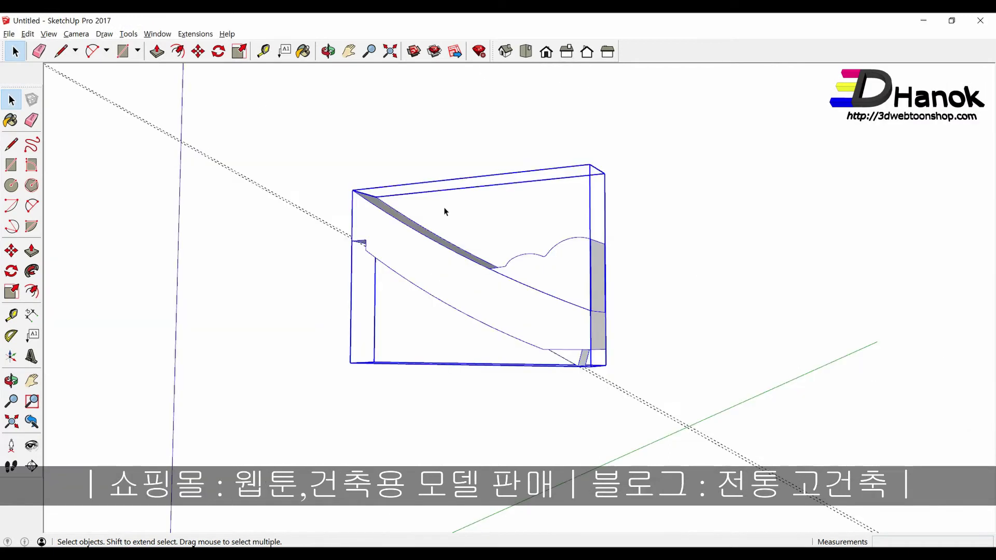
key(alt+Tab)
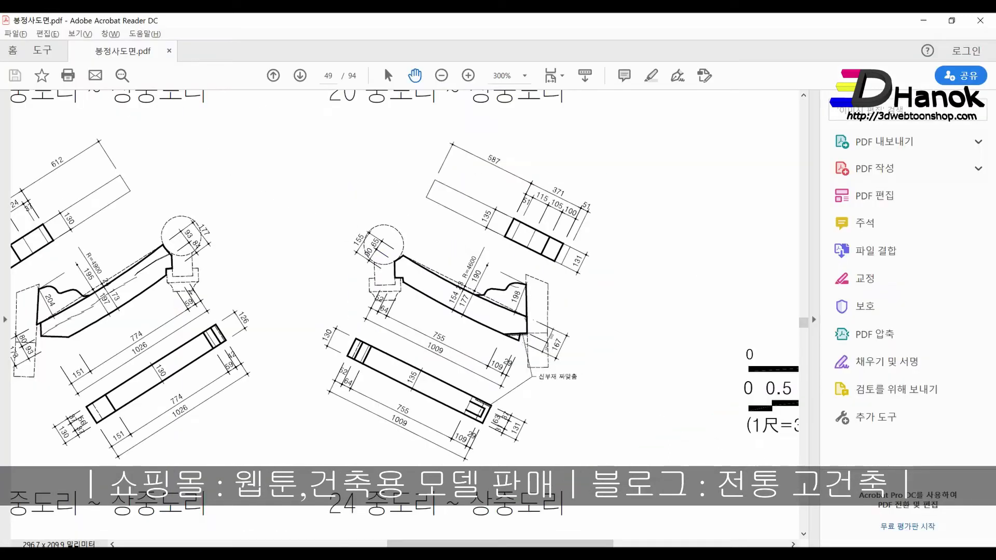
Step: Close the Untitled scratch model without saving
key(alt+Tab)
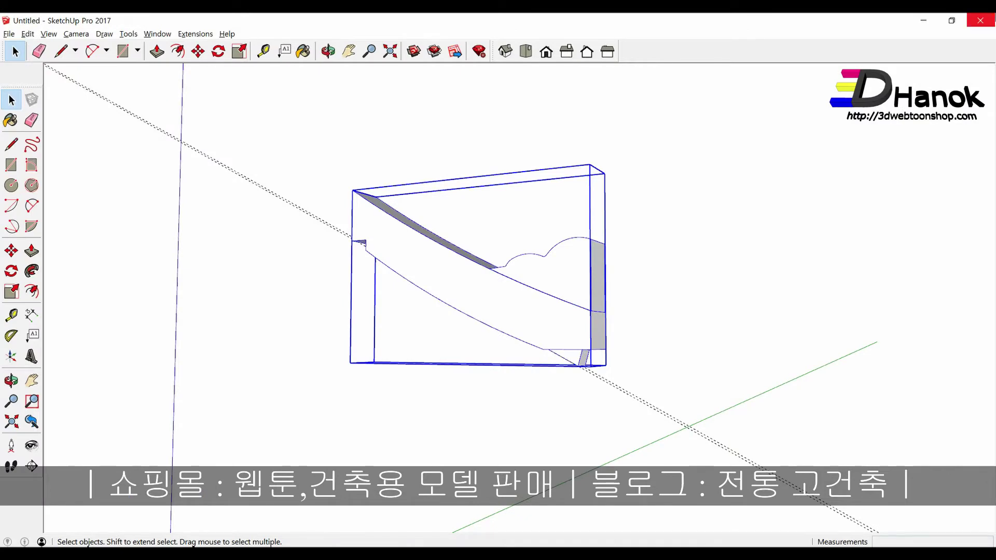
click(980, 21)
click(499, 314)
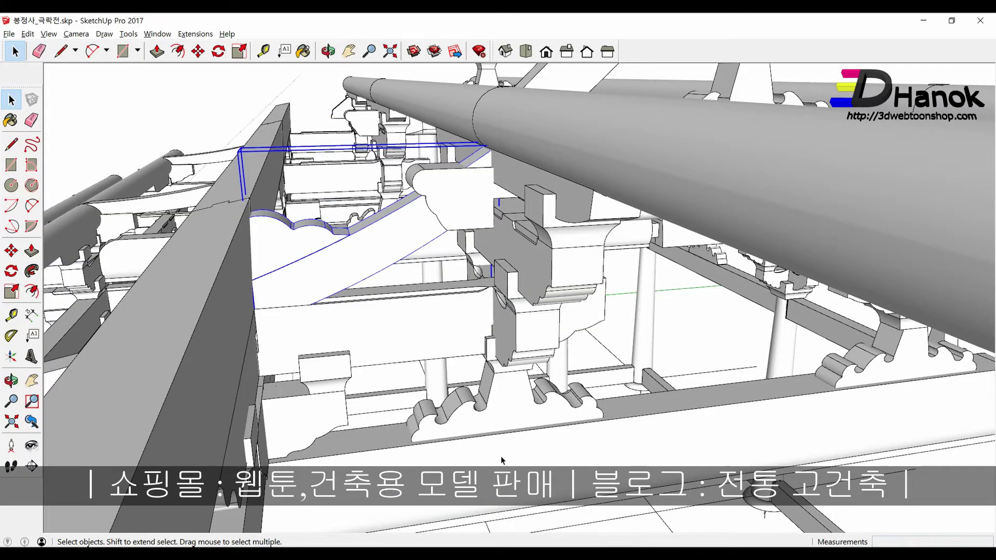
Step: Tilt the curved diagonal brace about 8.5° around its lower end, toward the upper purlin
key(q)
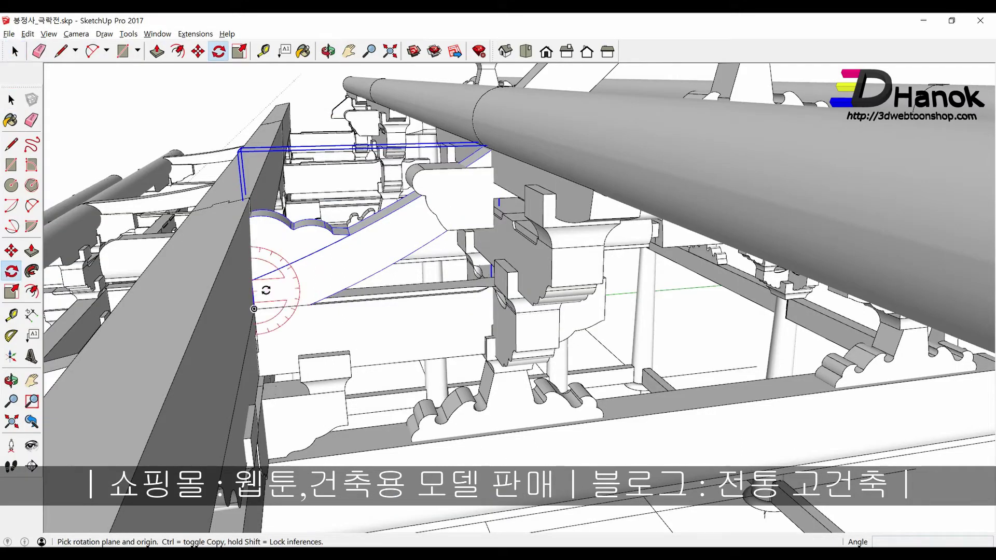
click(254, 308)
click(488, 158)
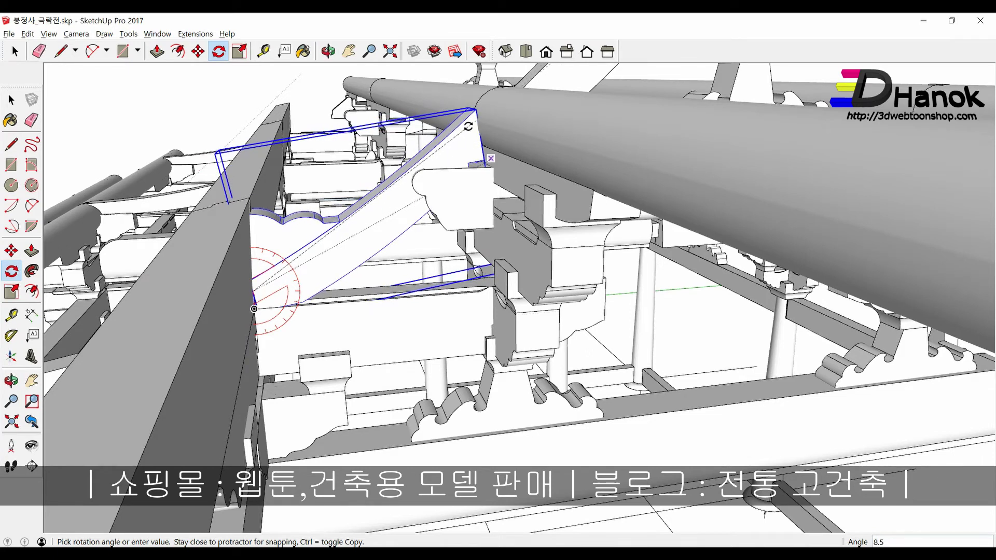
click(468, 126)
key(alt+Tab)
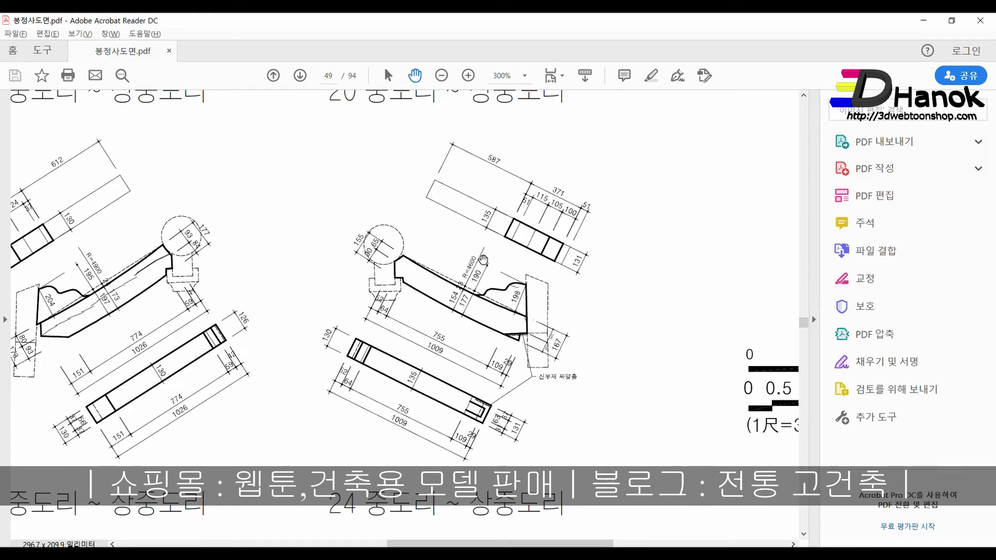
Step: Back in the temple model, zoom in on the tilted brace's corner near the beams
key(alt+Tab)
key(space)
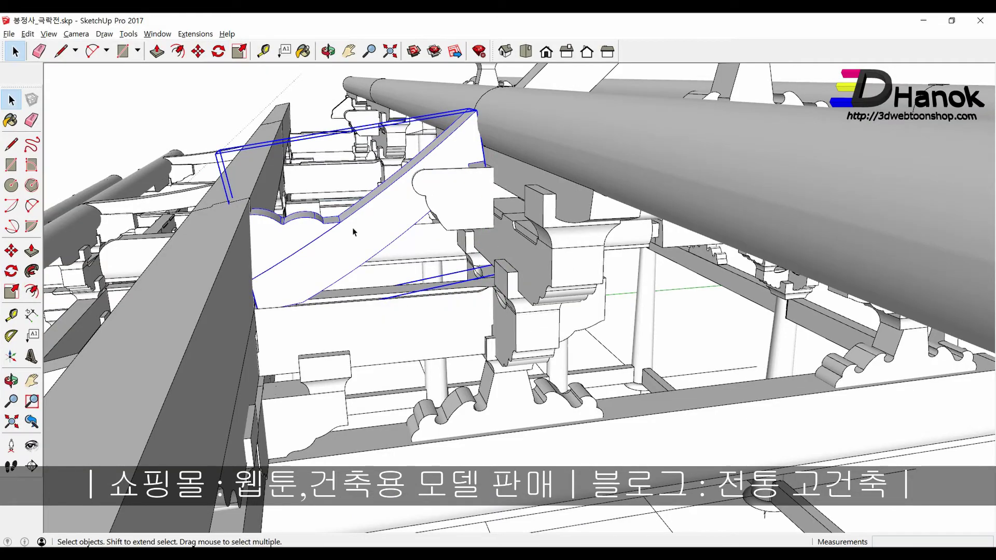
mouse_move(472, 177)
middle_down()
mouse_move(610, 327)
mouse_move(772, 327)
mouse_move(718, 329)
mouse_move(723, 311)
mouse_move(685, 230)
mouse_move(627, 216)
mouse_move(687, 220)
mouse_move(627, 213)
mouse_move(625, 228)
middle_up()
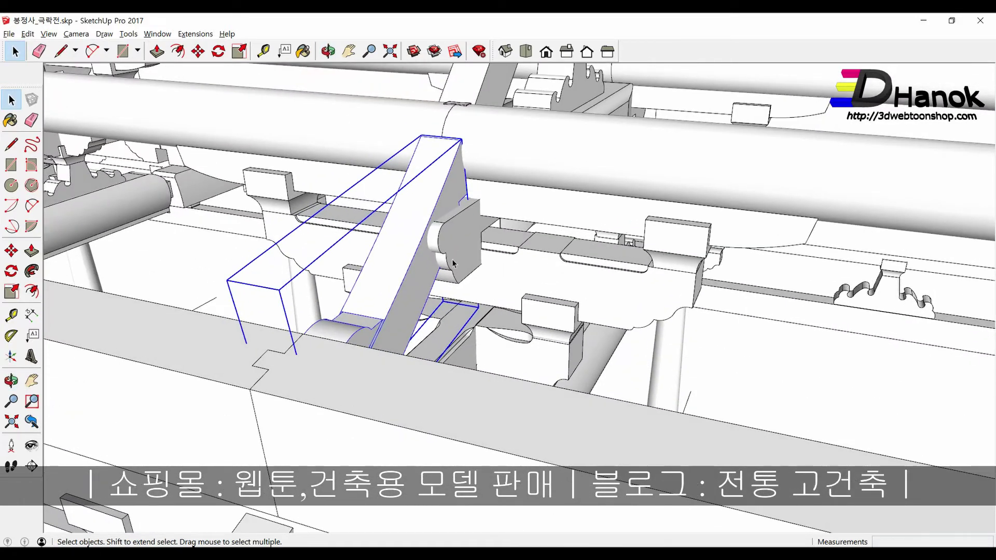
mouse_move(453, 263)
middle_down()
mouse_move(752, 332)
mouse_move(847, 315)
mouse_move(725, 401)
mouse_move(783, 313)
middle_up()
scroll(809, 306, up, 3)
scroll(846, 303, up, 3)
key(o)
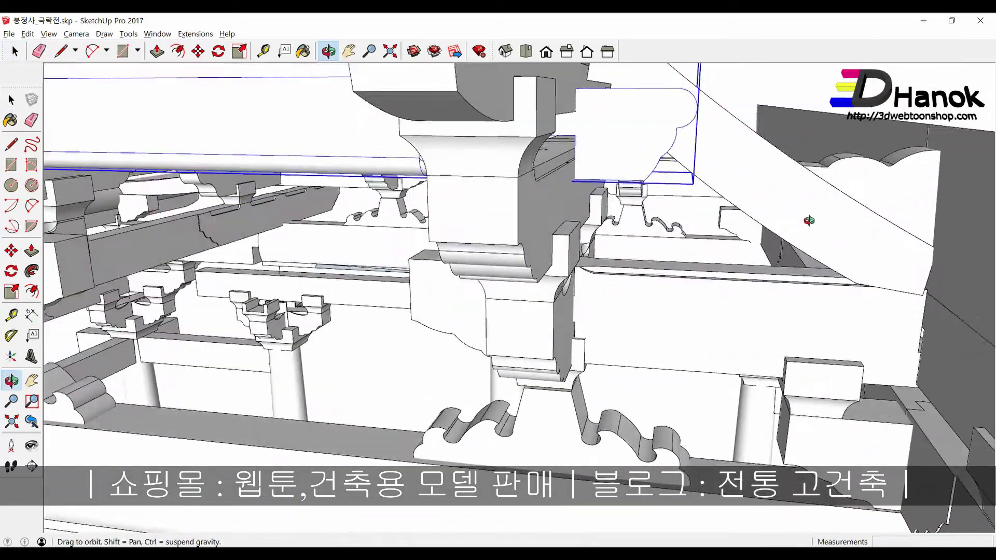
mouse_move(809, 220)
mouse_down()
mouse_move(265, 309)
mouse_move(200, 334)
mouse_move(75, 337)
mouse_up()
key(space)
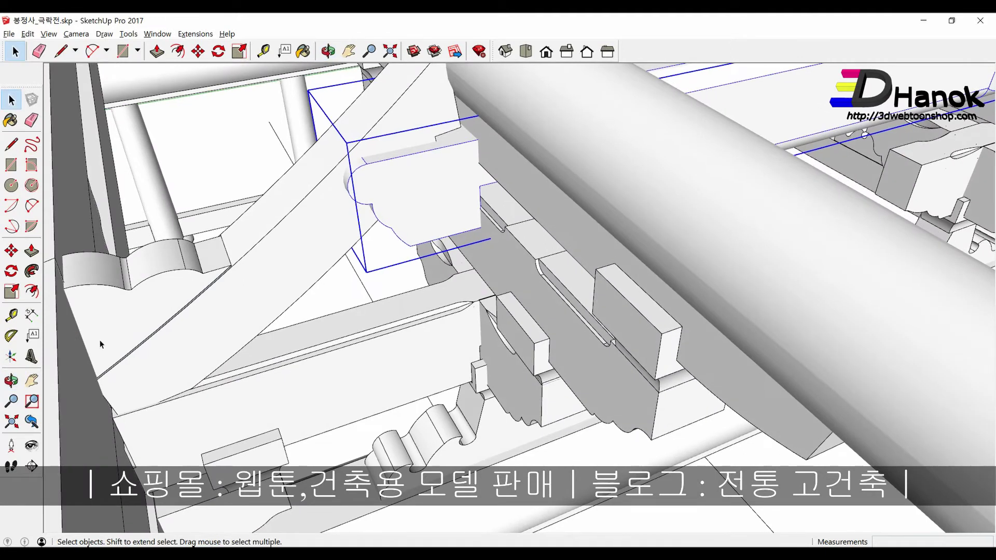
scroll(112, 432, up, 3)
scroll(112, 436, up, 3)
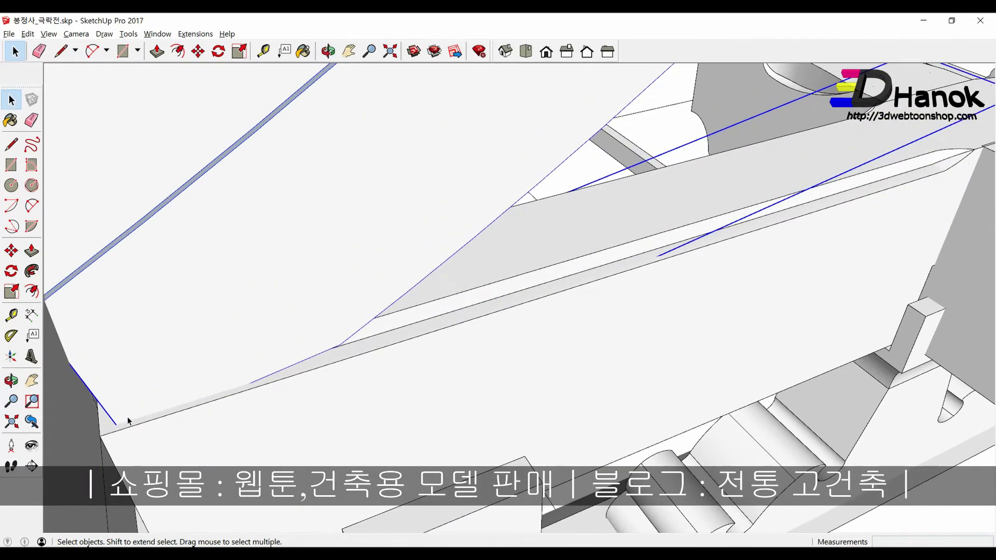
scroll(128, 422, up, 2)
scroll(119, 426, up, 1)
Step: Move the brace by its corner into place against the roof-frame beams
key(m)
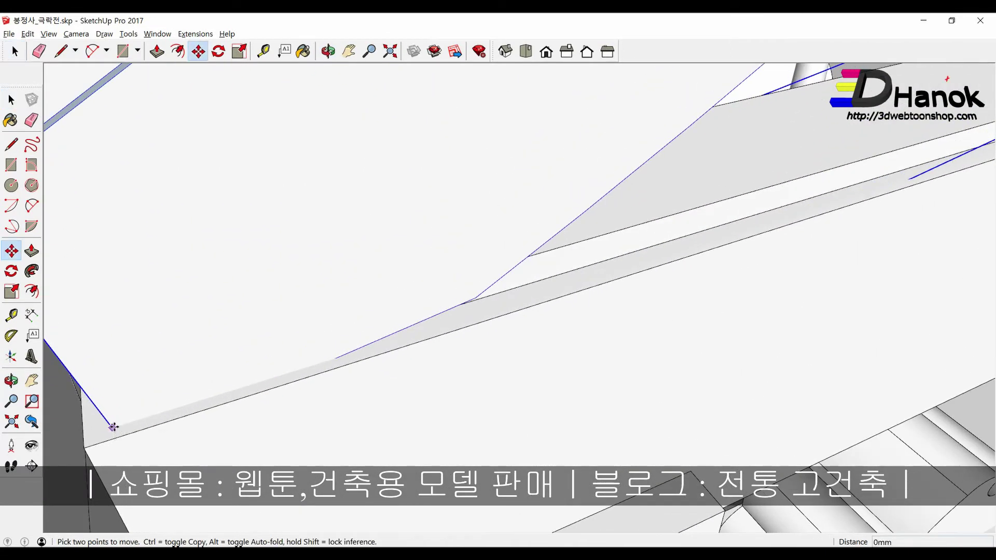
click(113, 427)
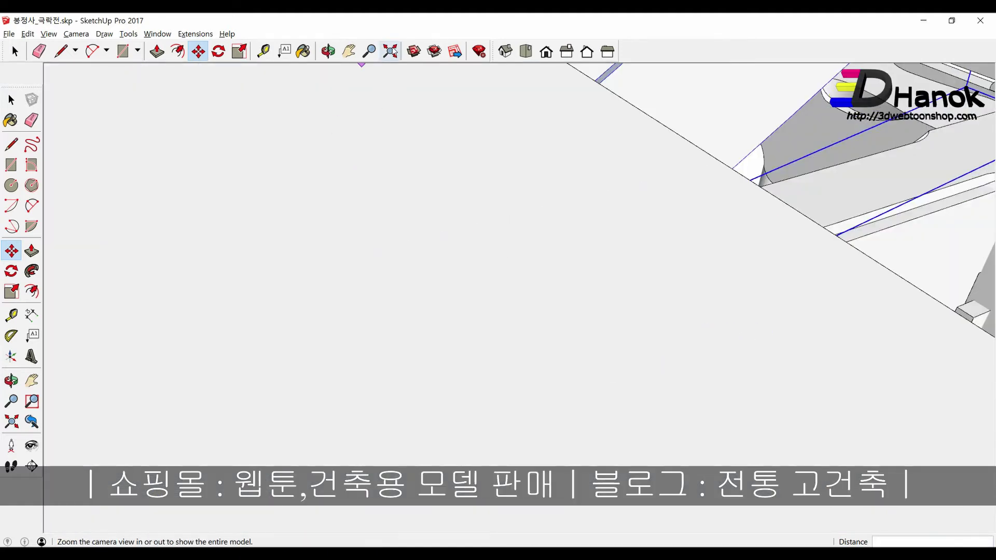
click(391, 51)
scroll(449, 300, up, 5)
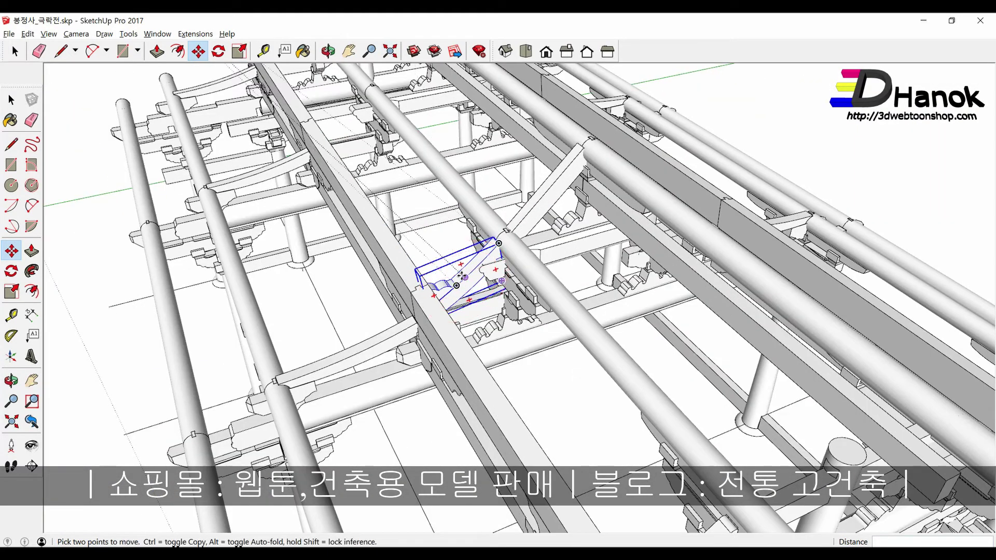
mouse_move(462, 276)
middle_down()
mouse_move(488, 206)
mouse_move(458, 253)
mouse_move(437, 209)
middle_up()
scroll(467, 244, down, 3)
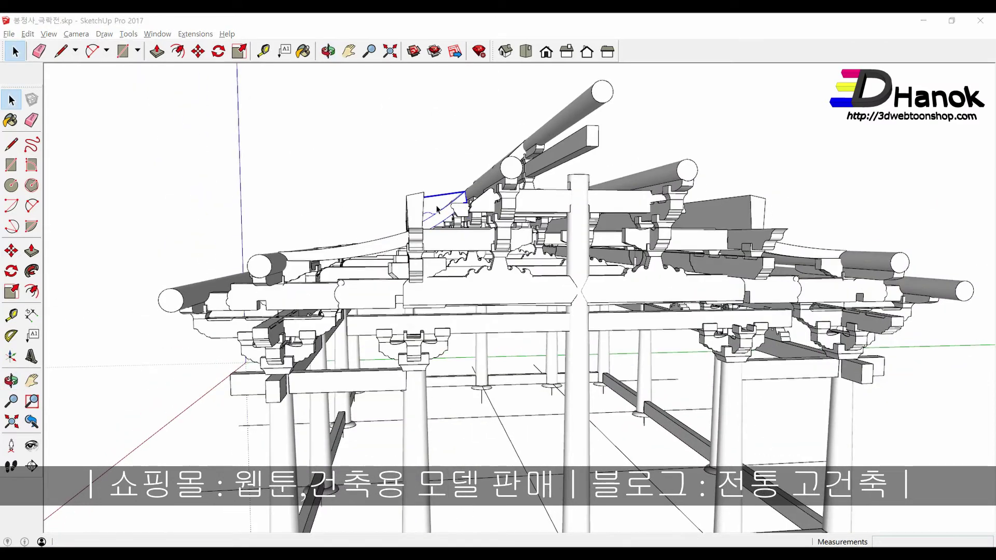
ctrl+scroll(520, 339, down, 2)
Step: Go back from page 49 to page 14 and zoom to 600% on beam labels like 270x315 종량
ctrl+scroll(520, 339, down, 2)
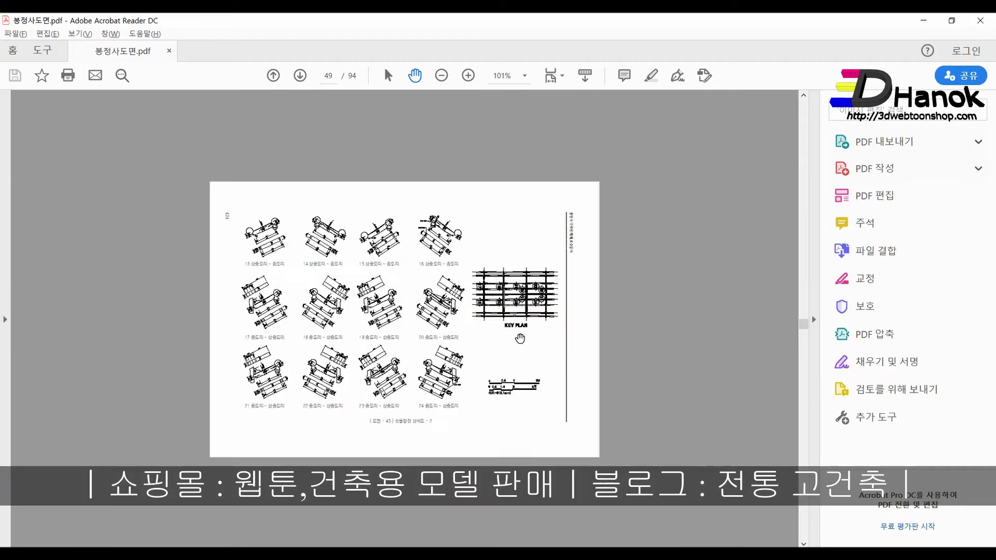
scroll(519, 337, up, 3)
scroll(518, 334, up, 2)
scroll(516, 332, up, 2)
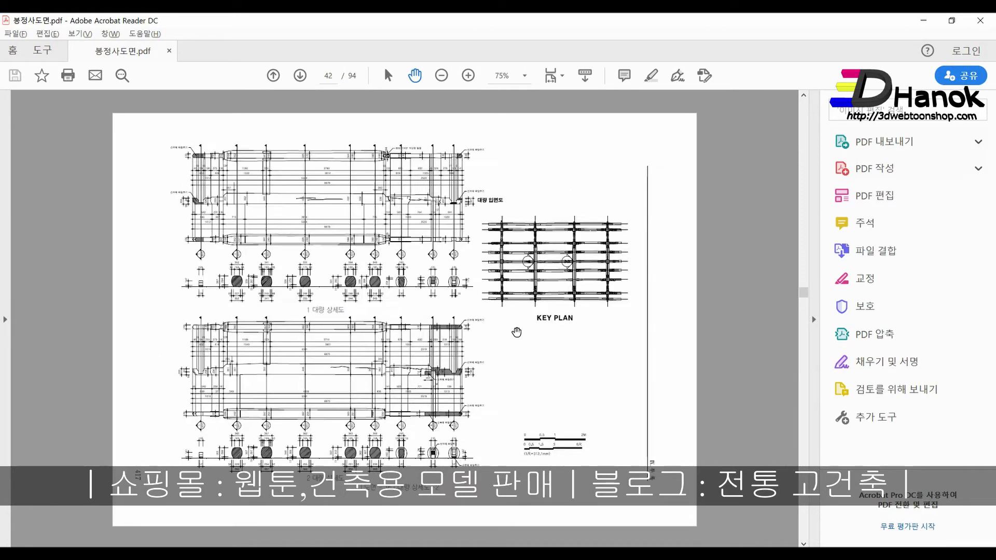
scroll(517, 332, up, 4)
scroll(441, 314, up, 4)
scroll(363, 296, up, 4)
scroll(250, 264, up, 4)
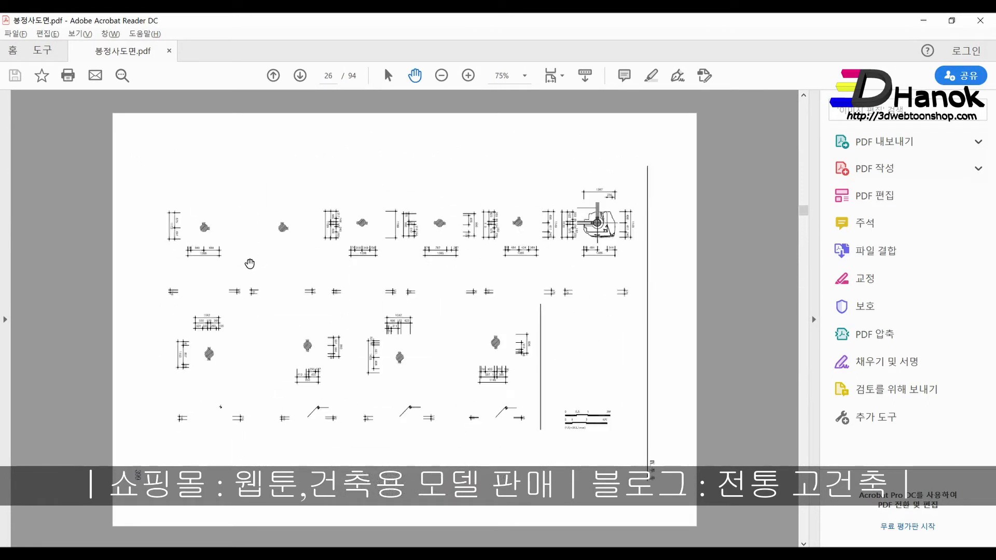
scroll(250, 264, up, 3)
scroll(251, 266, up, 3)
scroll(255, 269, up, 3)
scroll(257, 272, up, 3)
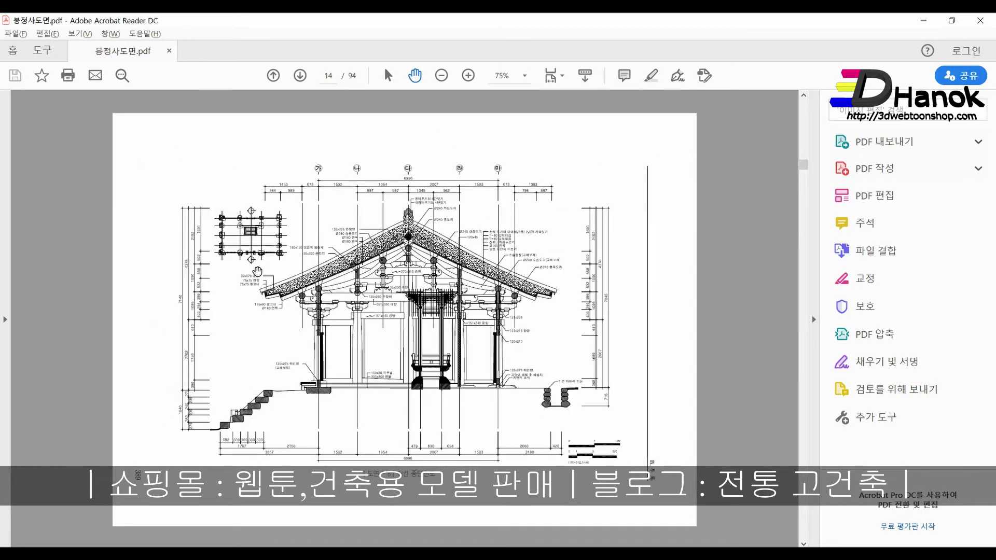
scroll(258, 271, up, 3)
scroll(257, 271, down, 3)
ctrl+scroll(363, 278, up, 4)
ctrl+scroll(376, 275, up, 3)
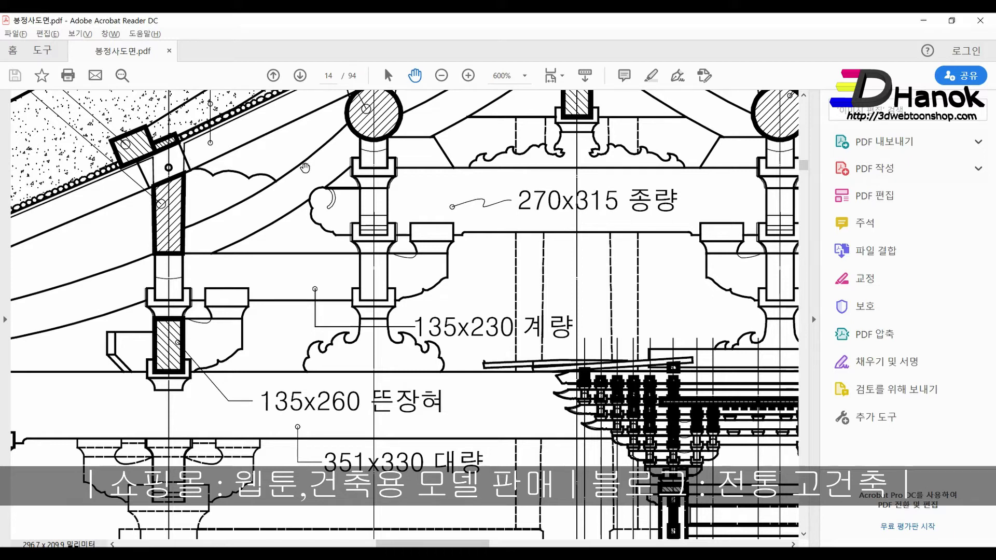
key(alt+Tab)
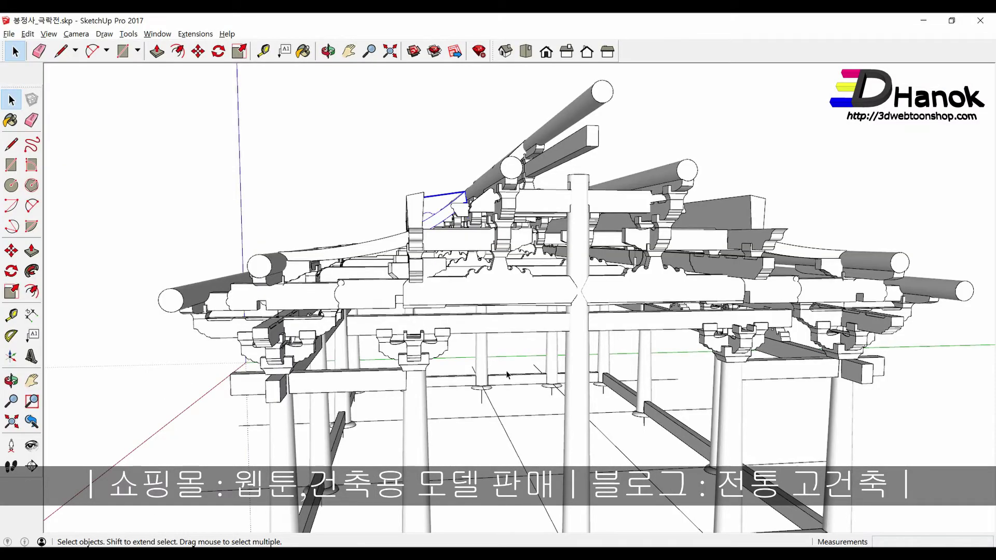
Step: Show the Default Tray with its entity, layer and material panels
scroll(443, 268, up, 2)
scroll(441, 273, up, 2)
scroll(431, 285, down, 1)
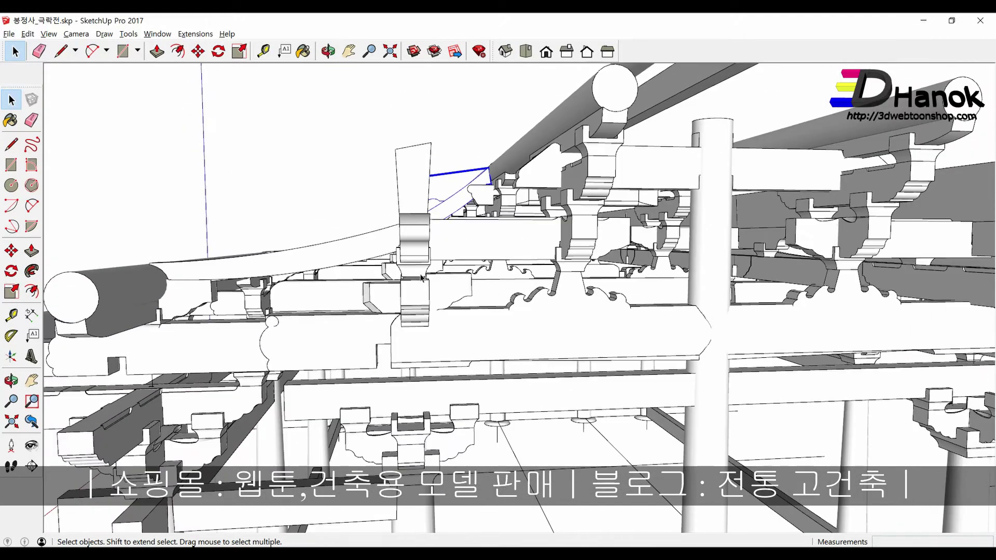
scroll(425, 292, down, 1)
mouse_move(426, 292)
middle_down()
mouse_move(364, 327)
mouse_move(533, 284)
middle_up()
scroll(357, 333, down, 5)
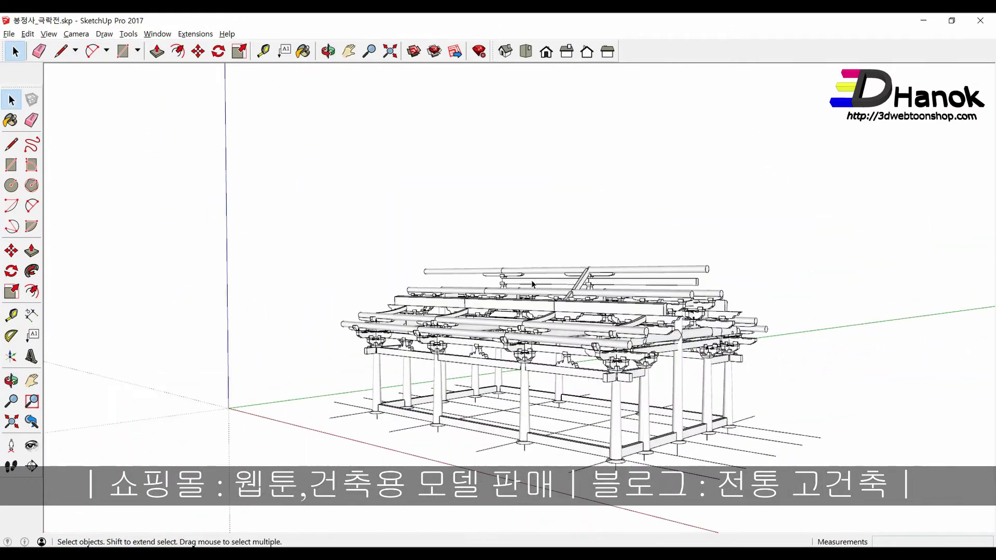
click(164, 32)
mouse_move(179, 47)
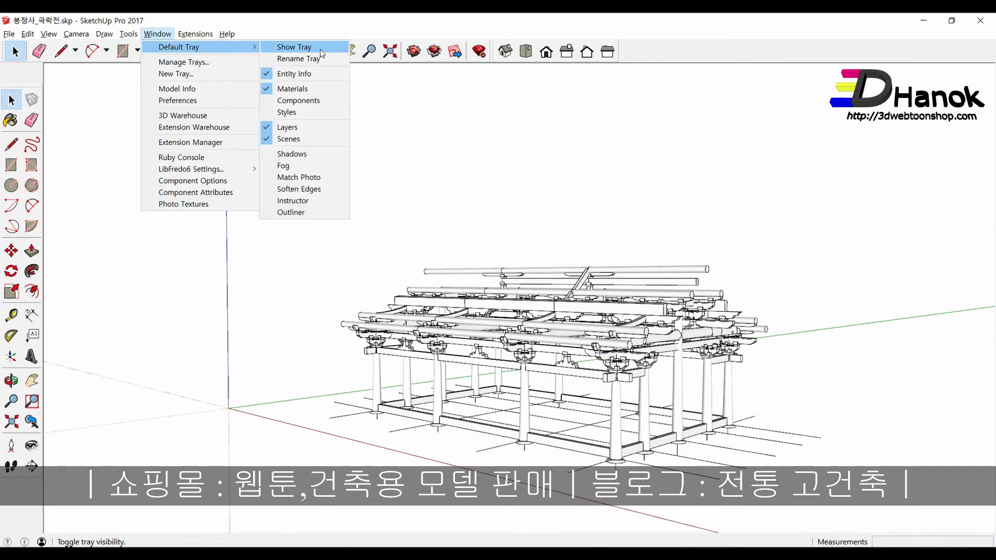
click(320, 49)
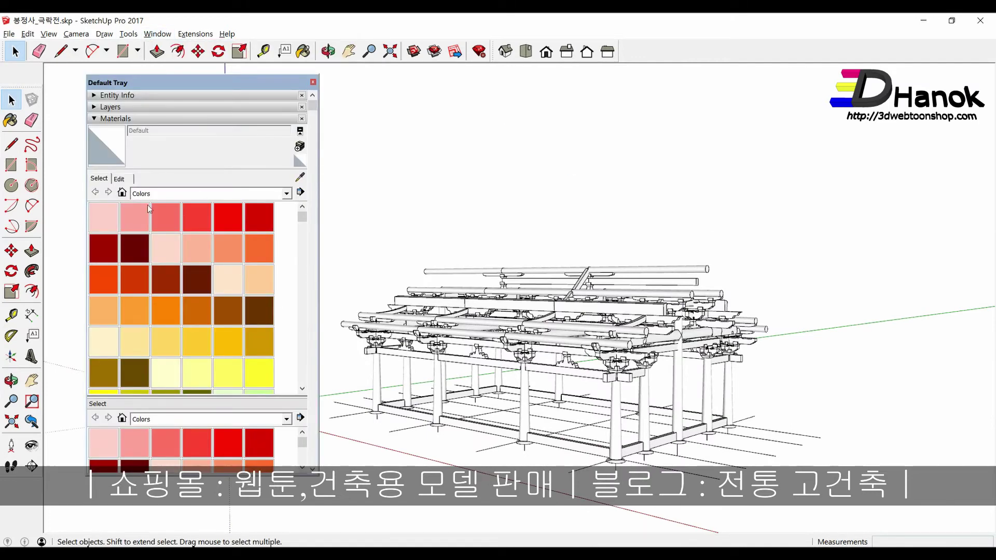
Step: Collapse Materials, remove Scenes, and make the 종단면도 layer visible
click(95, 120)
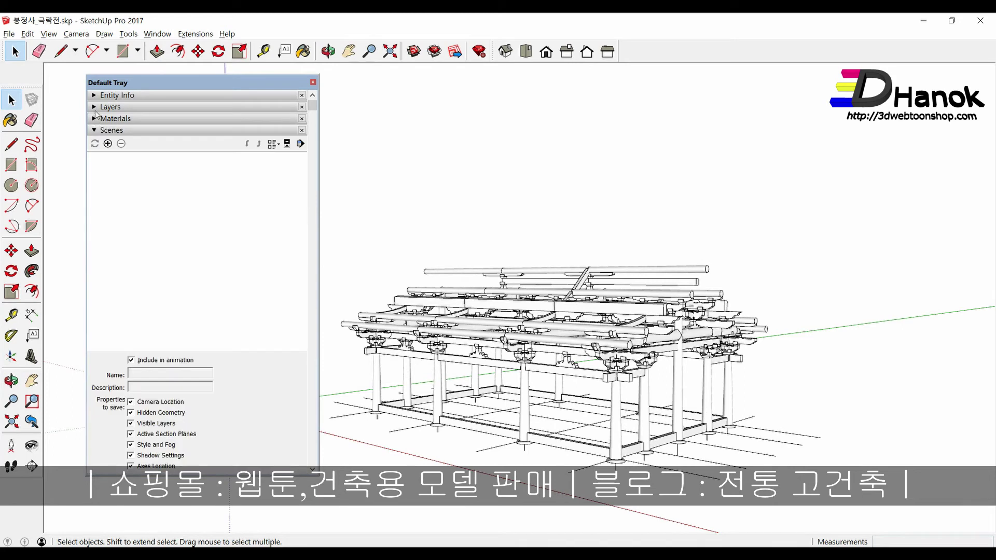
click(302, 130)
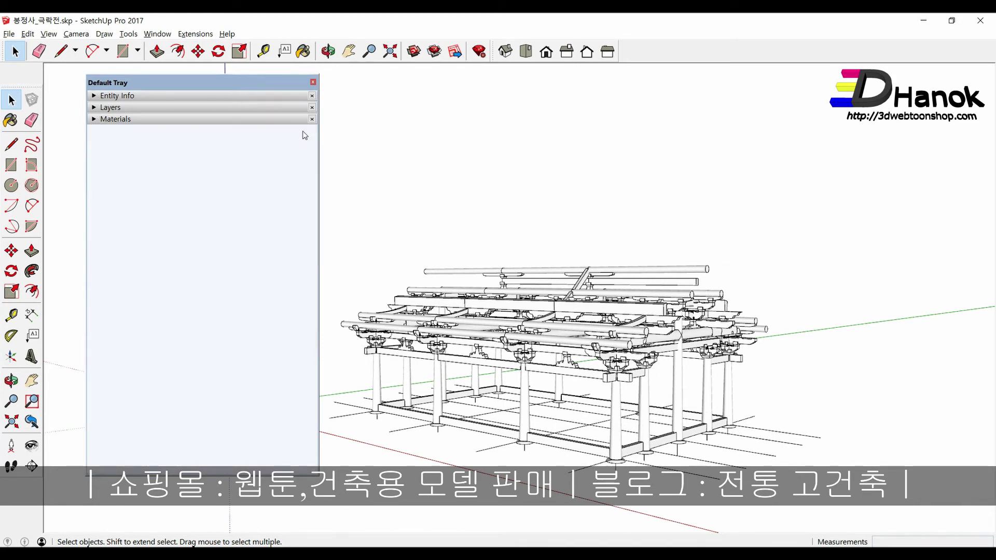
click(115, 109)
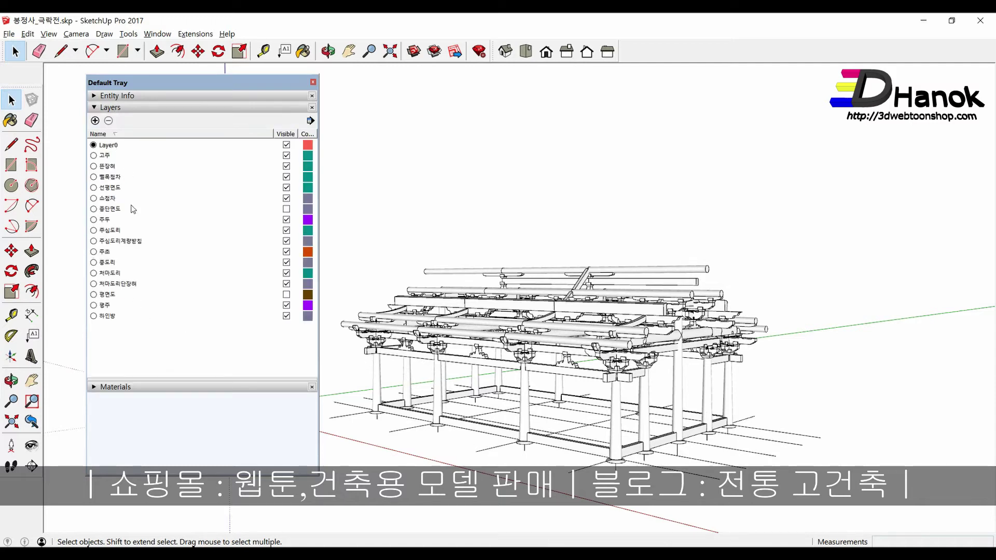
click(286, 209)
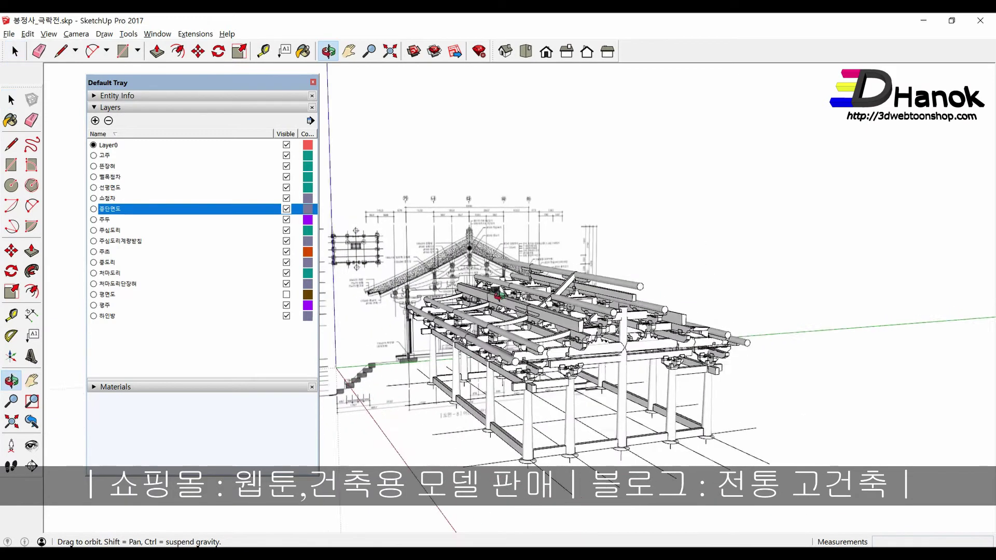
Step: Move the section drawing image along the red axis into the roof frame
mouse_move(681, 253)
middle_down()
mouse_move(682, 295)
mouse_move(536, 423)
middle_up()
click(680, 275)
key(m)
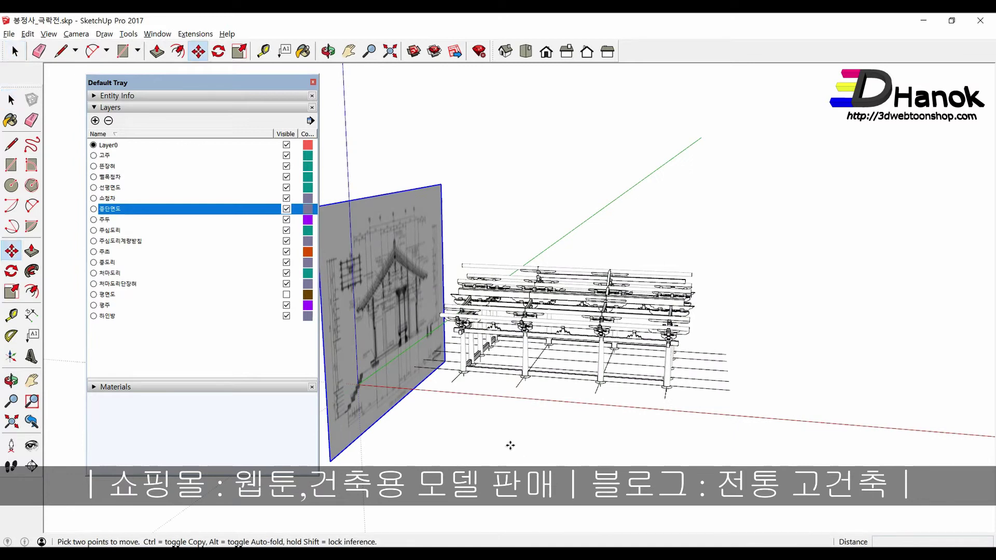
click(489, 434)
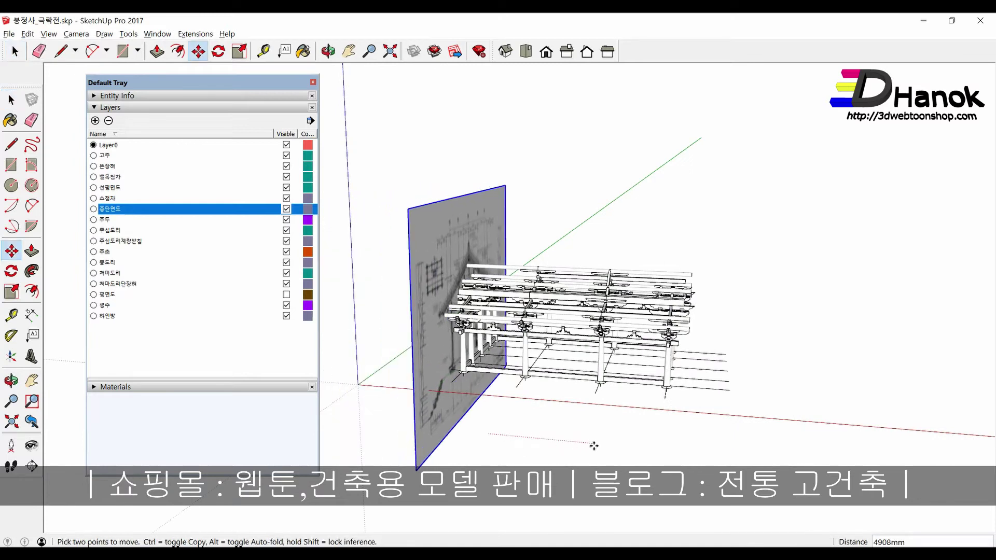
click(667, 451)
click(601, 441)
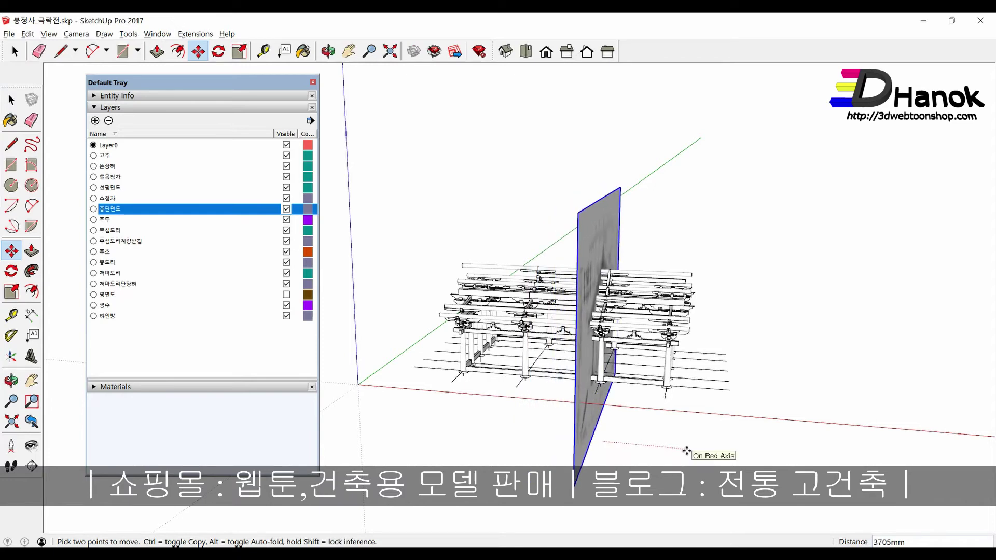
Step: Check the drawing's position against the frame from the Right standard view
mouse_move(678, 447)
middle_down()
mouse_move(468, 341)
mouse_move(424, 368)
middle_up()
scroll(571, 395, up, 5)
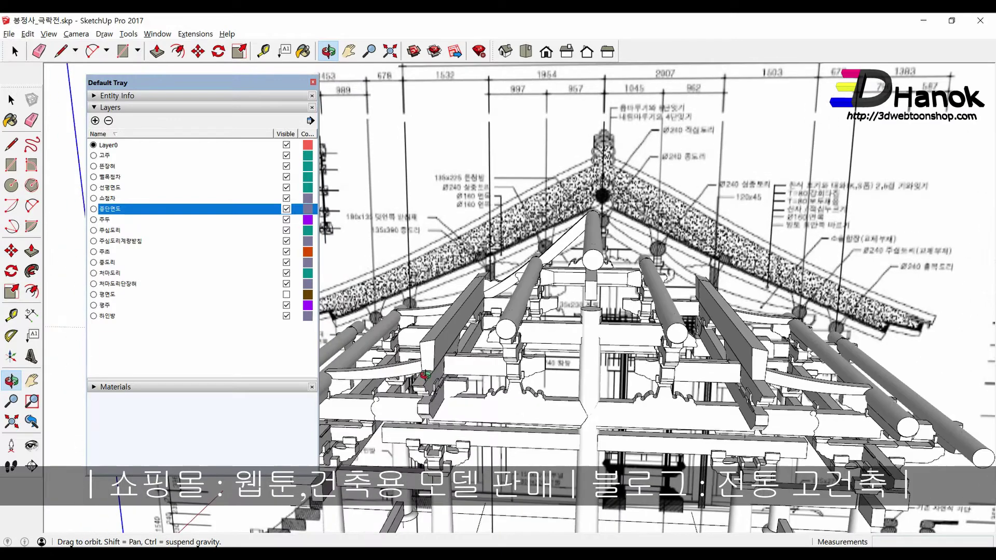
scroll(424, 368, down, 3)
scroll(424, 367, down, 3)
mouse_move(423, 368)
middle_down()
mouse_move(519, 211)
mouse_move(555, 80)
middle_up()
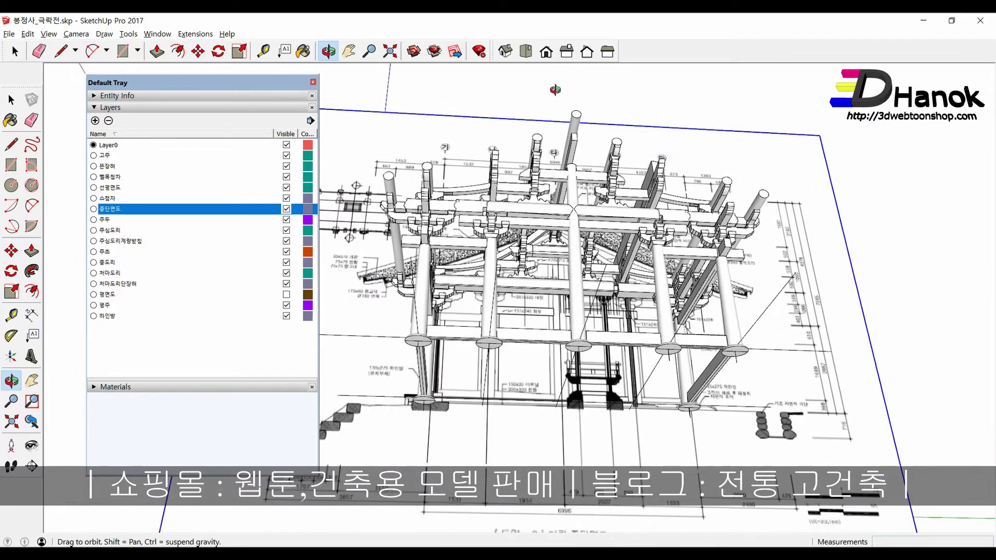
drag(555, 81, 561, 278)
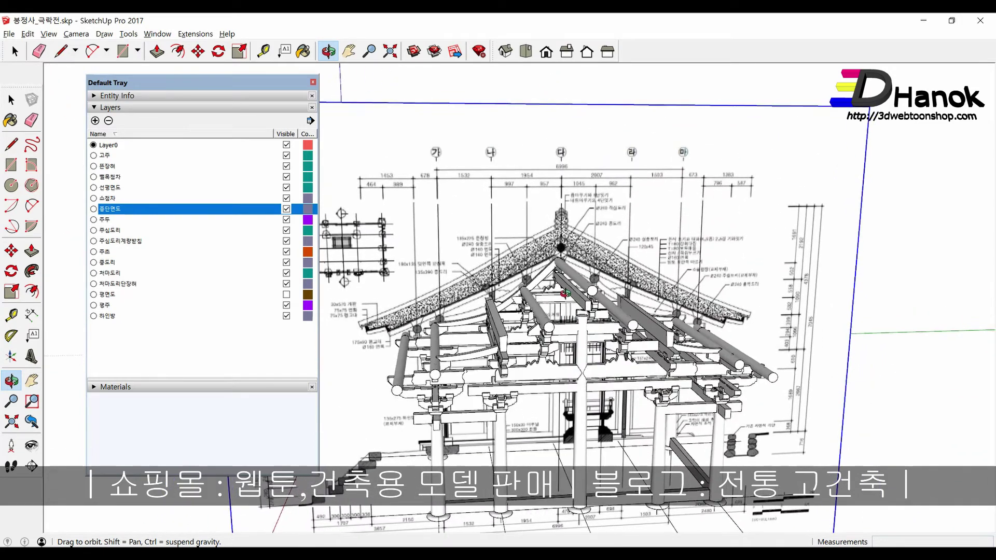
drag(561, 278, 545, 284)
key(m)
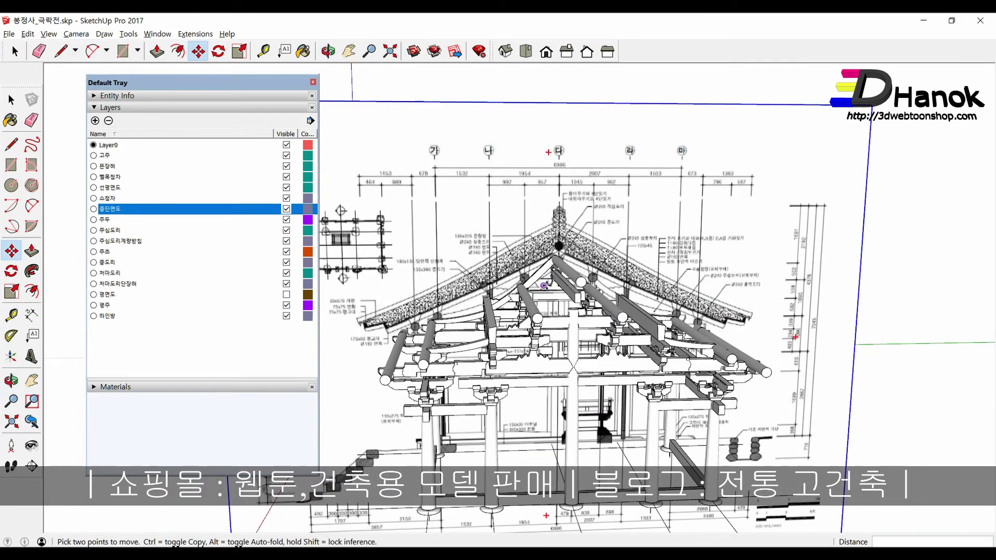
scroll(440, 307, up, 2)
scroll(446, 306, up, 2)
scroll(457, 305, up, 2)
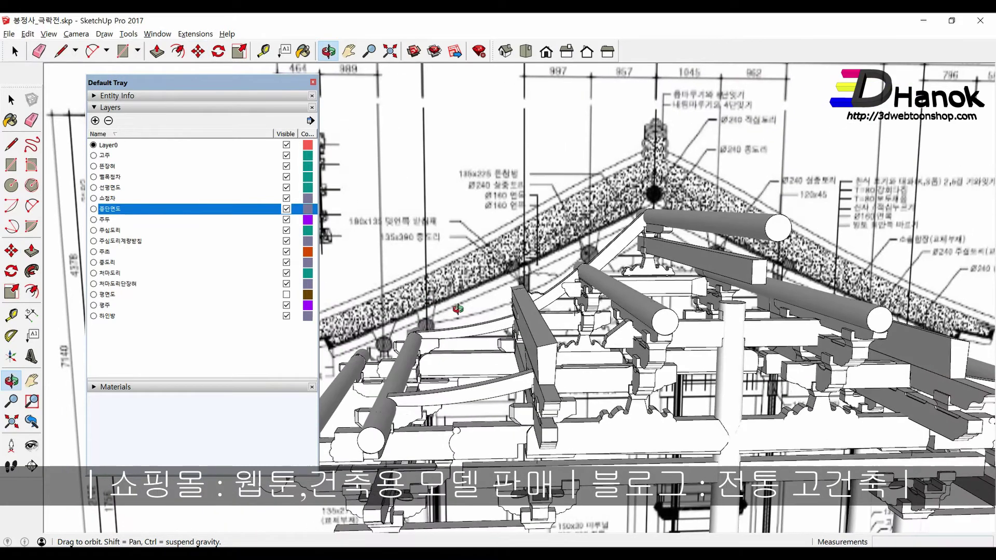
scroll(468, 304, up, 1)
click(468, 303)
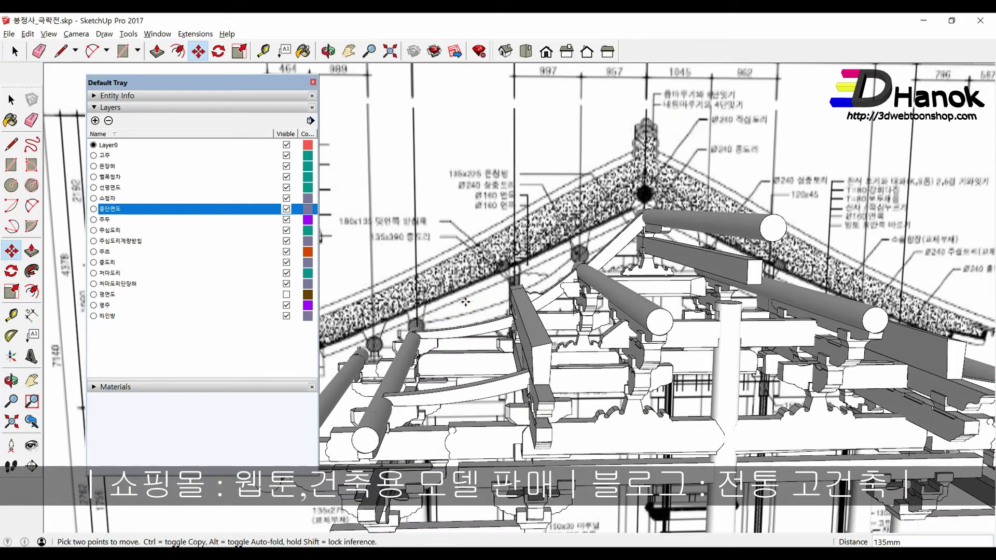
key(Escape)
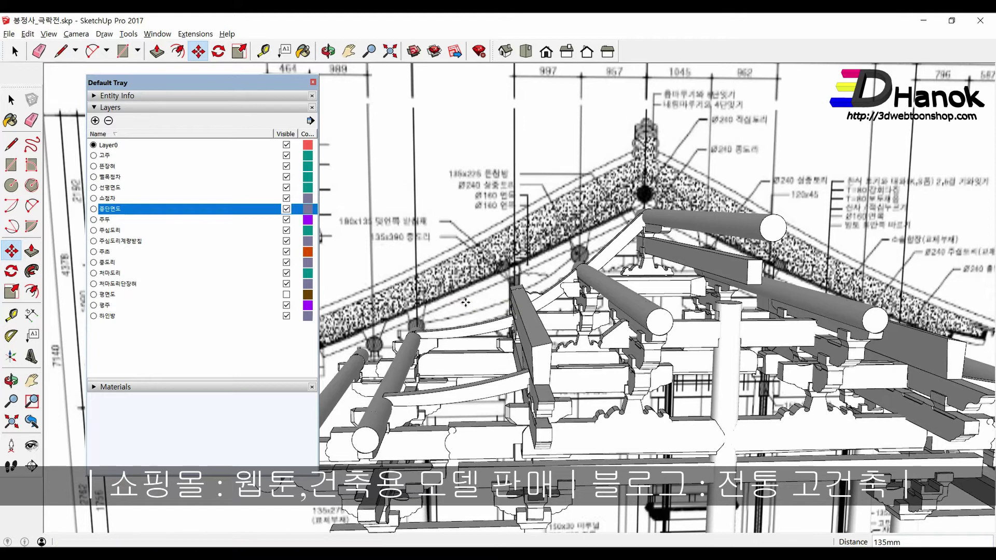
key(o)
key(m)
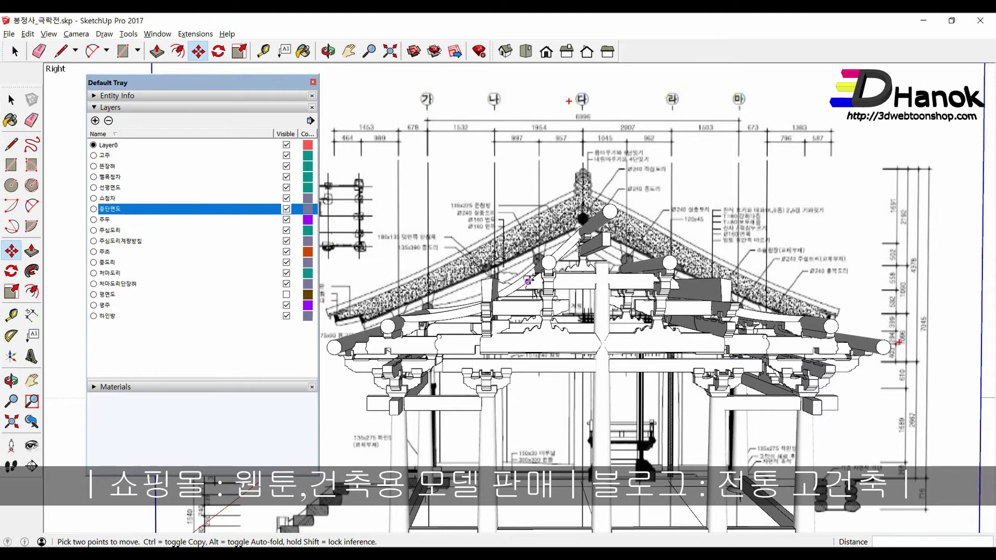
Step: Nudge the section drawing until its columns and brackets align with the modelled frame
middle_drag(528, 281, 519, 293)
scroll(518, 293, up, 5)
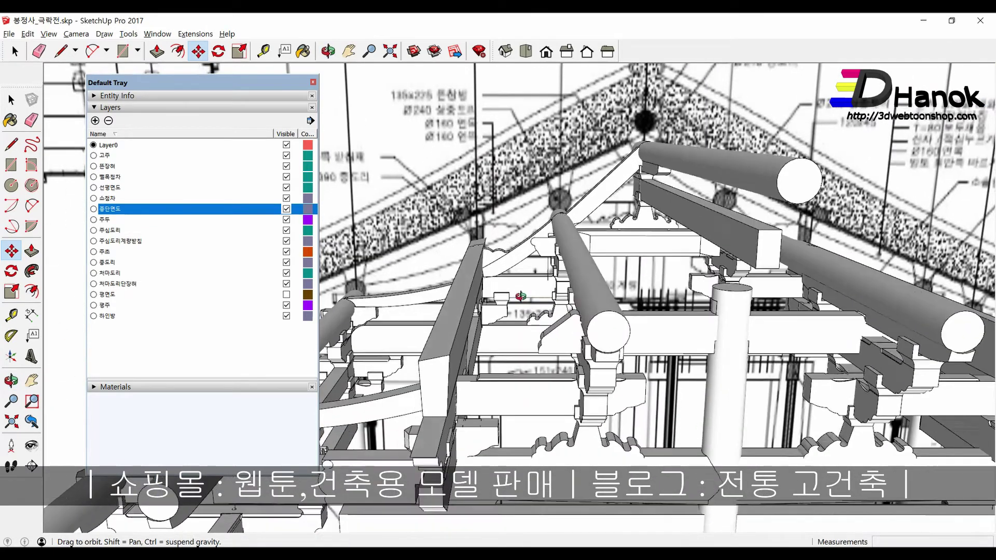
mouse_move(519, 293)
middle_down()
mouse_move(527, 261)
mouse_move(558, 299)
mouse_move(547, 184)
mouse_move(635, 208)
mouse_move(566, 263)
middle_up()
scroll(528, 261, down, 5)
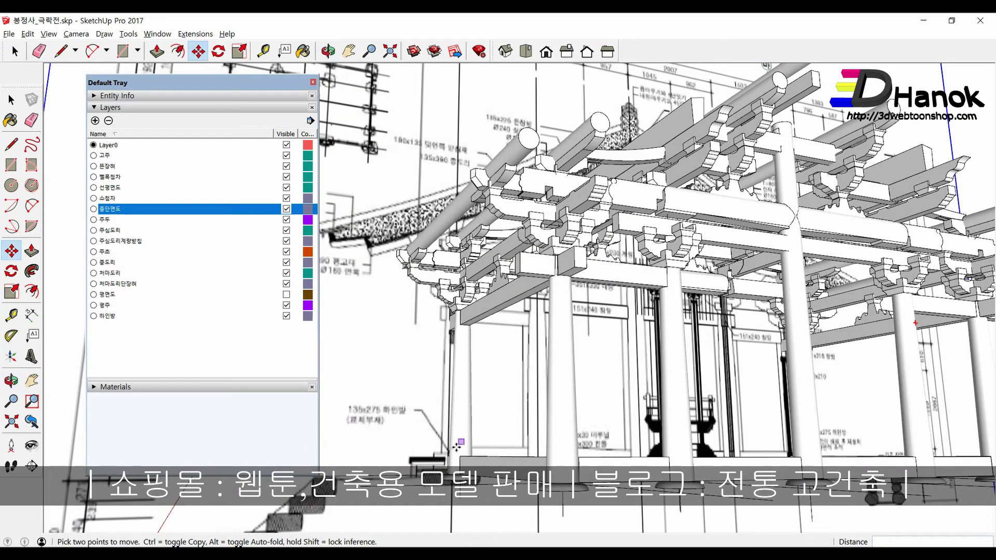
click(461, 463)
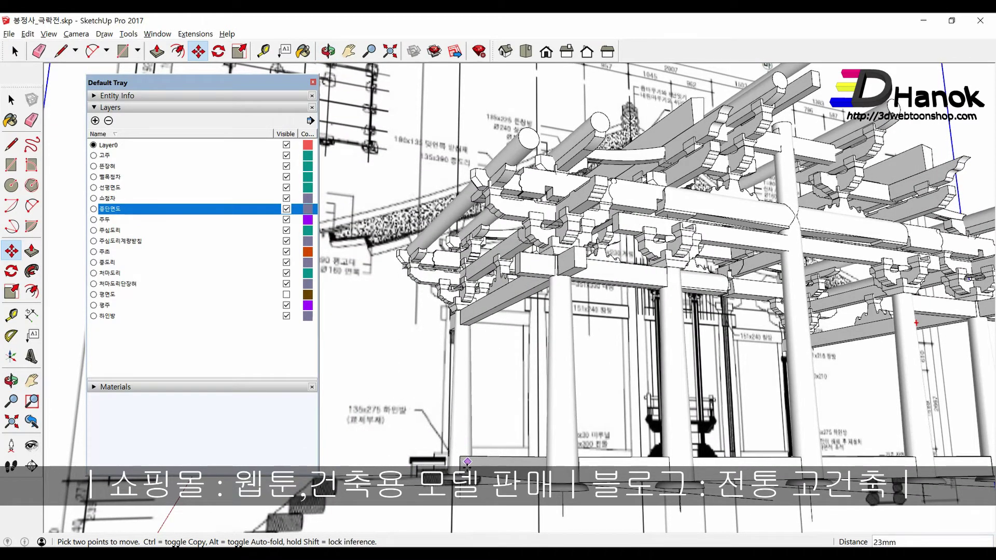
middle_drag(461, 463, 466, 466)
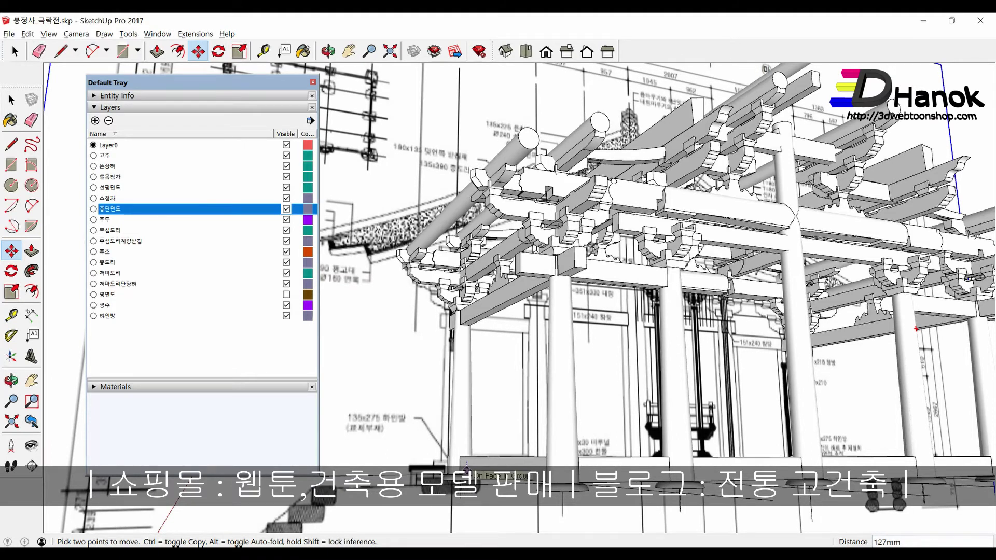
middle_drag(466, 465, 467, 463)
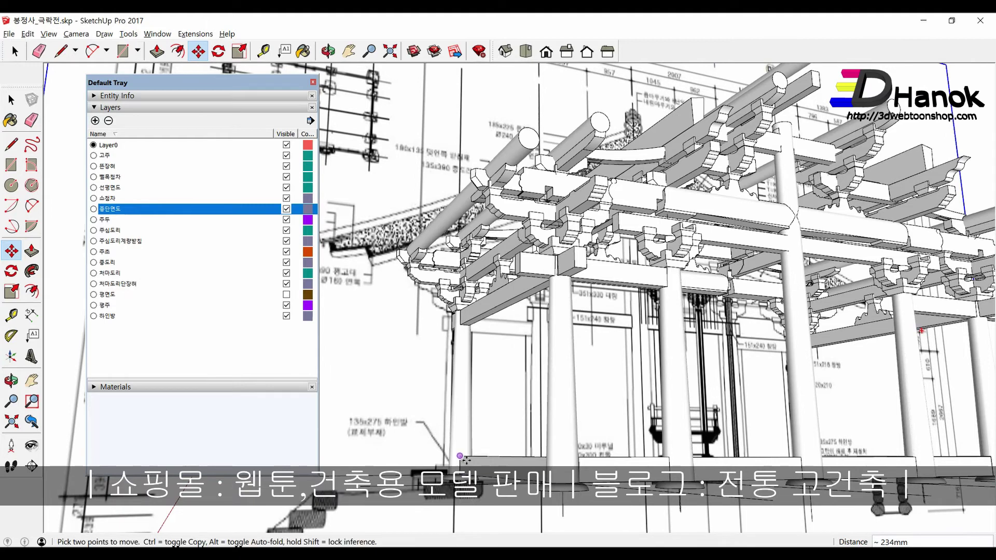
mouse_move(467, 463)
middle_down()
mouse_move(404, 456)
mouse_move(368, 422)
middle_up()
middle_drag(477, 391, 483, 363)
Step: Select the bracket-and-beam component and move the beam down onto the bracket
scroll(518, 322, up, 2)
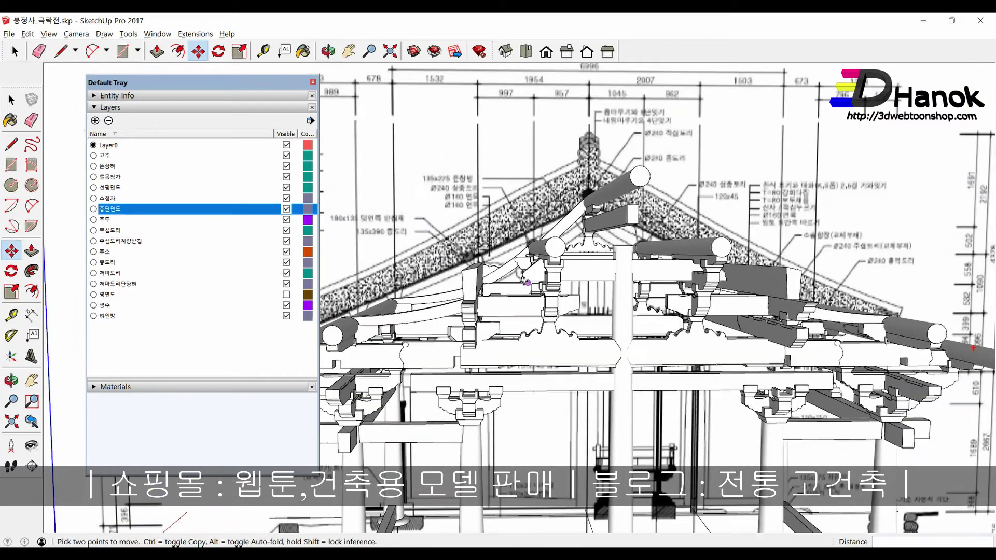
scroll(534, 304, up, 4)
scroll(539, 296, up, 4)
scroll(540, 297, down, 2)
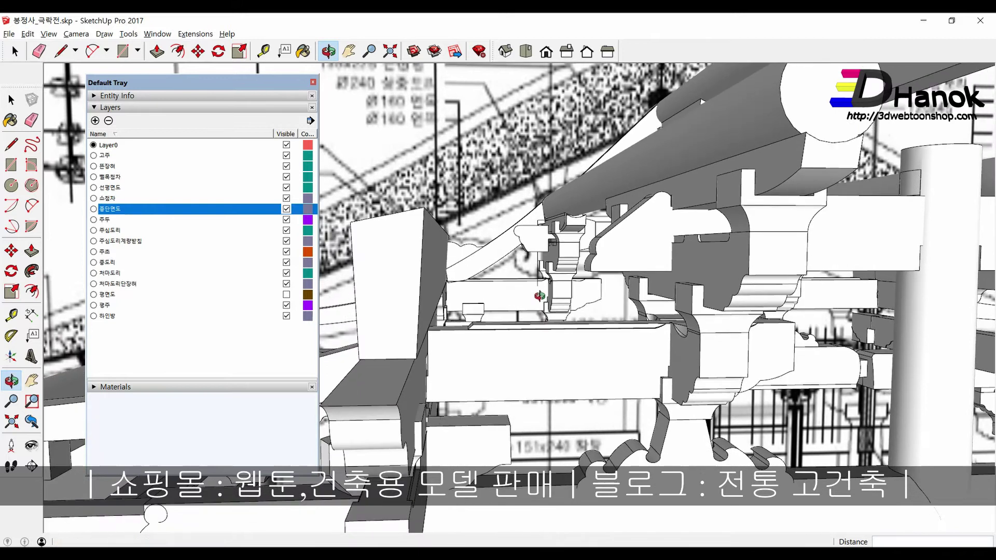
key(m)
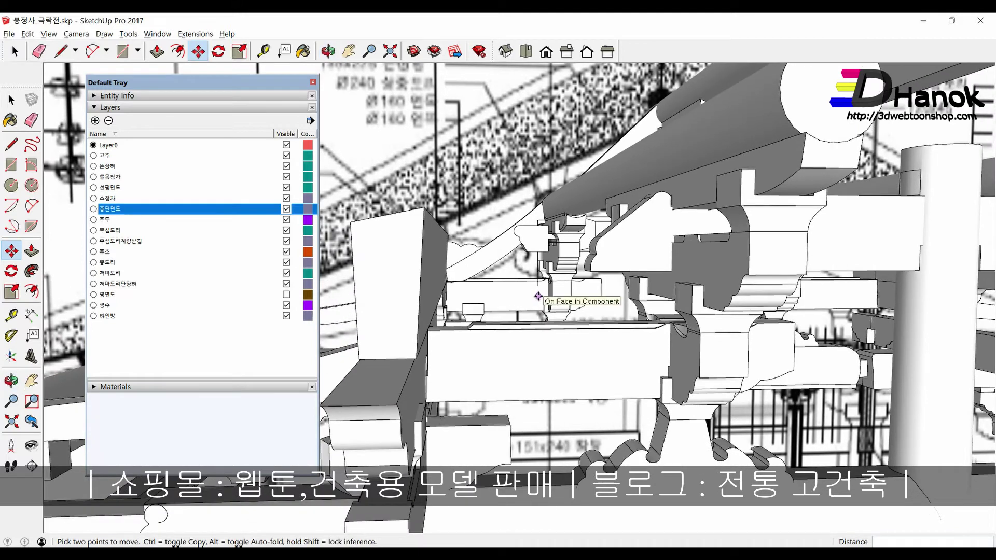
key(space)
scroll(540, 281, up, 2)
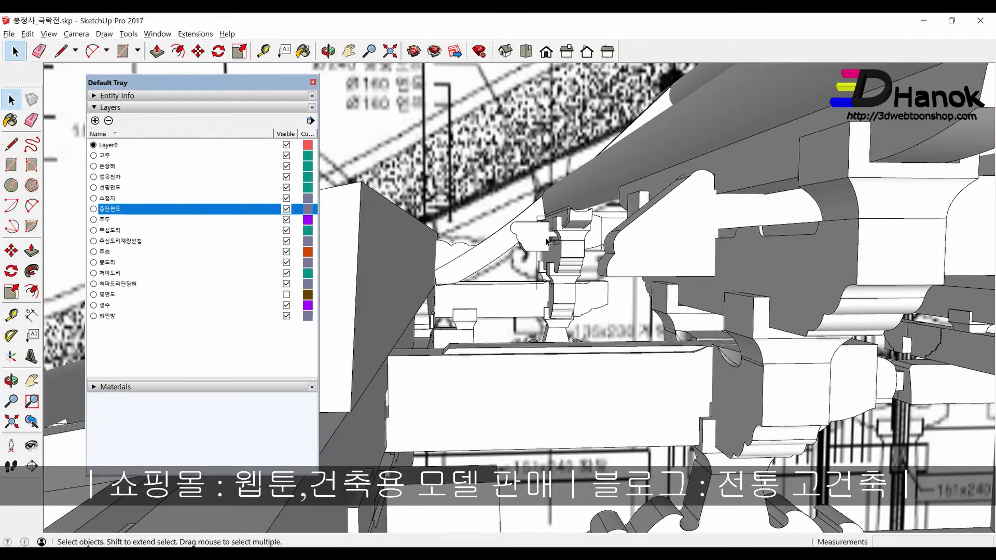
scroll(542, 254, up, 2)
scroll(543, 236, up, 2)
click(542, 232)
middle_drag(543, 232, 506, 274)
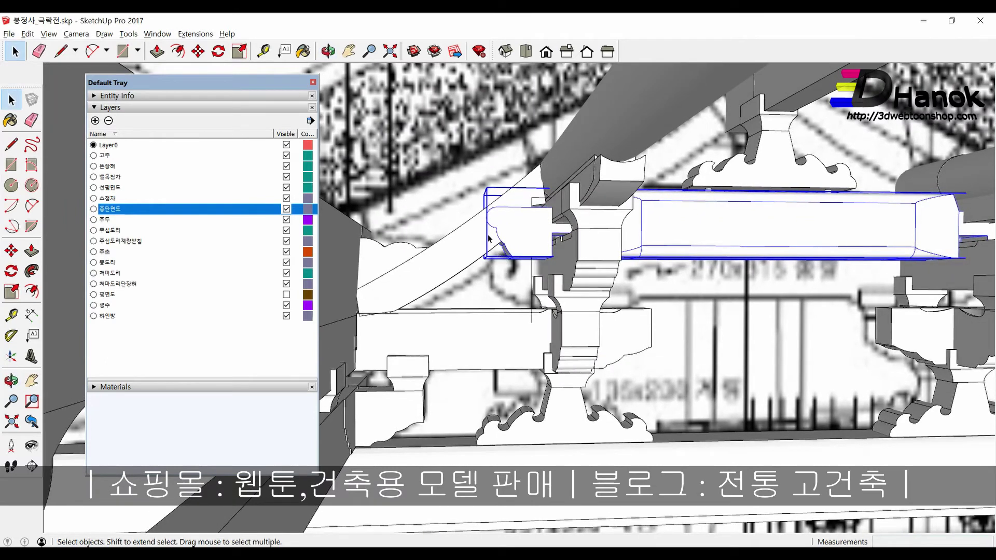
middle_drag(489, 239, 480, 218)
key(m)
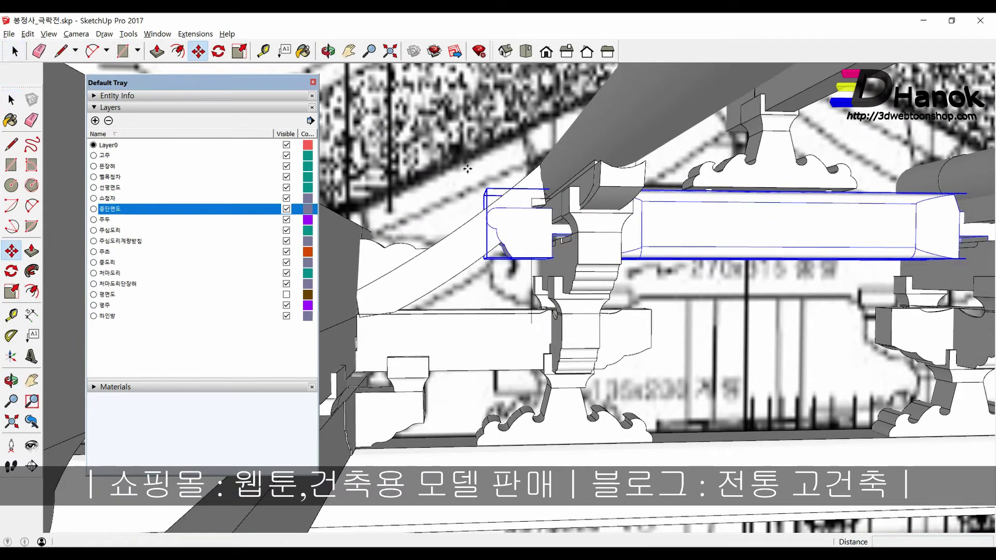
click(467, 168)
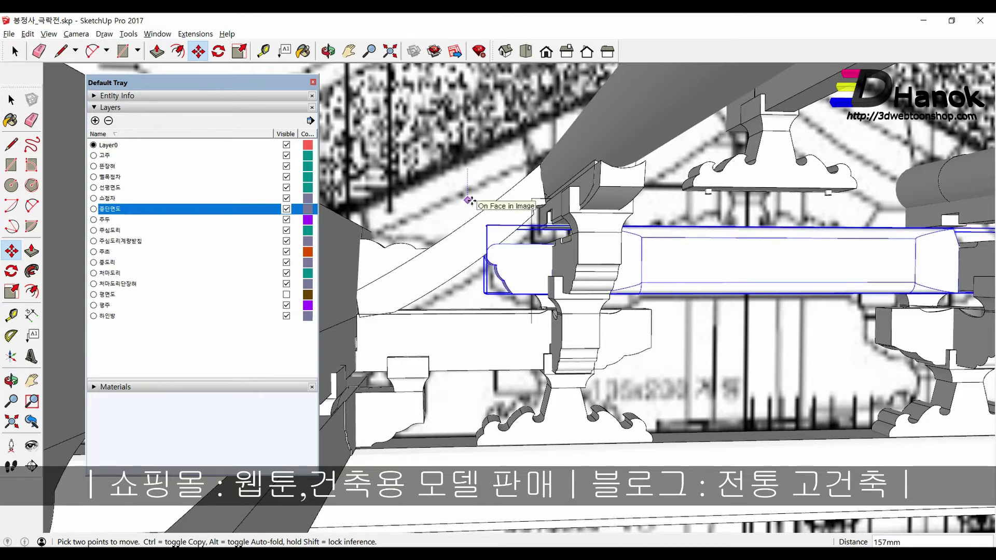
mouse_move(467, 197)
middle_down()
mouse_move(463, 252)
mouse_move(490, 283)
mouse_move(514, 281)
mouse_move(485, 217)
middle_up()
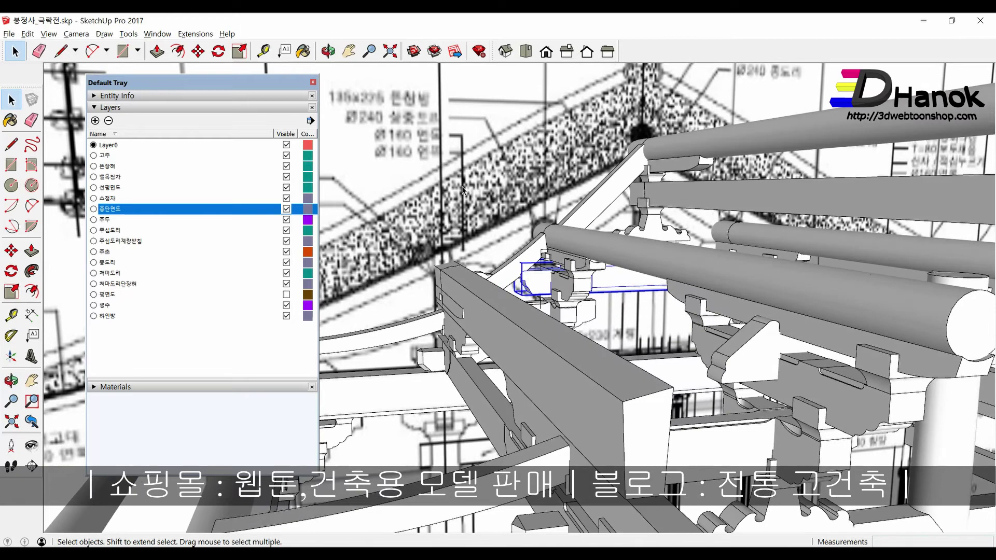
Step: Hide the 종단면도 section drawing layer and view the whole roof frame
click(286, 209)
mouse_move(467, 260)
middle_down()
mouse_move(525, 321)
mouse_move(633, 330)
mouse_move(637, 319)
middle_up()
scroll(560, 324, up, 3)
scroll(570, 327, down, 2)
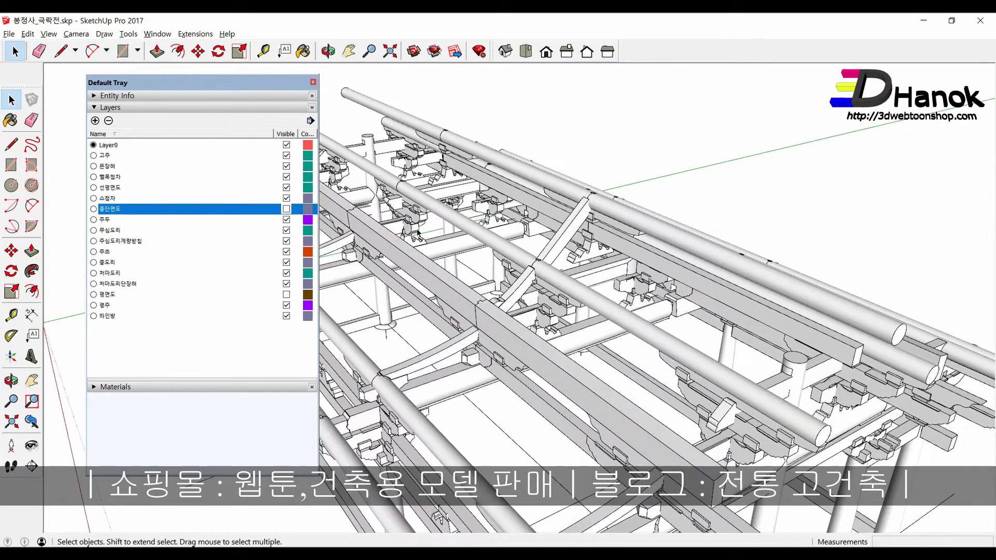
scroll(418, 232, down, 2)
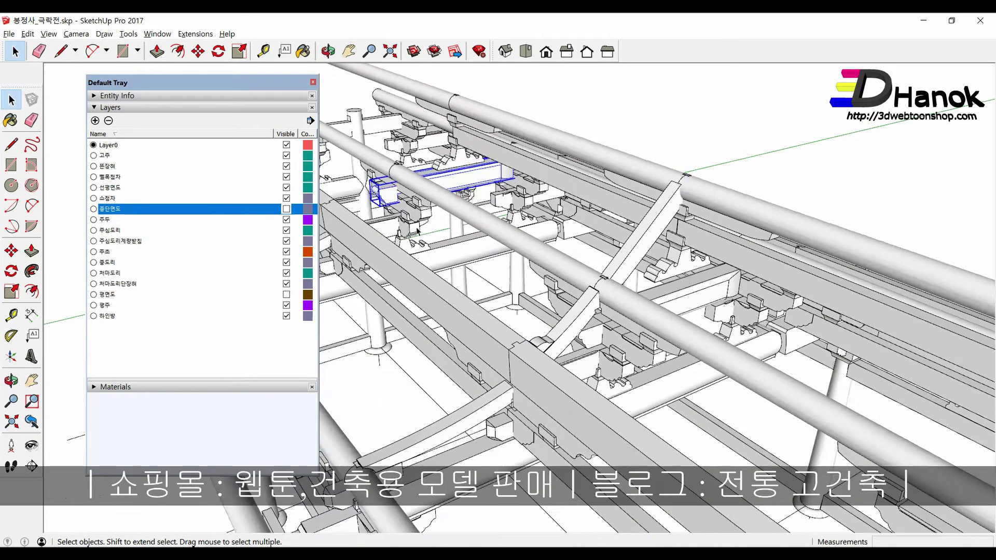
scroll(418, 232, down, 3)
middle_drag(418, 232, 540, 296)
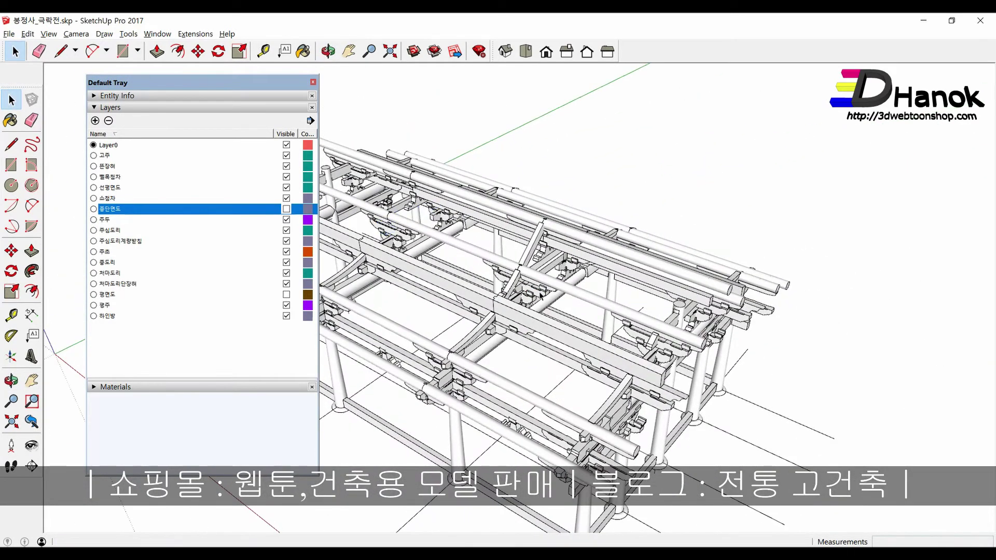
scroll(541, 295, down, 2)
scroll(541, 295, up, 2)
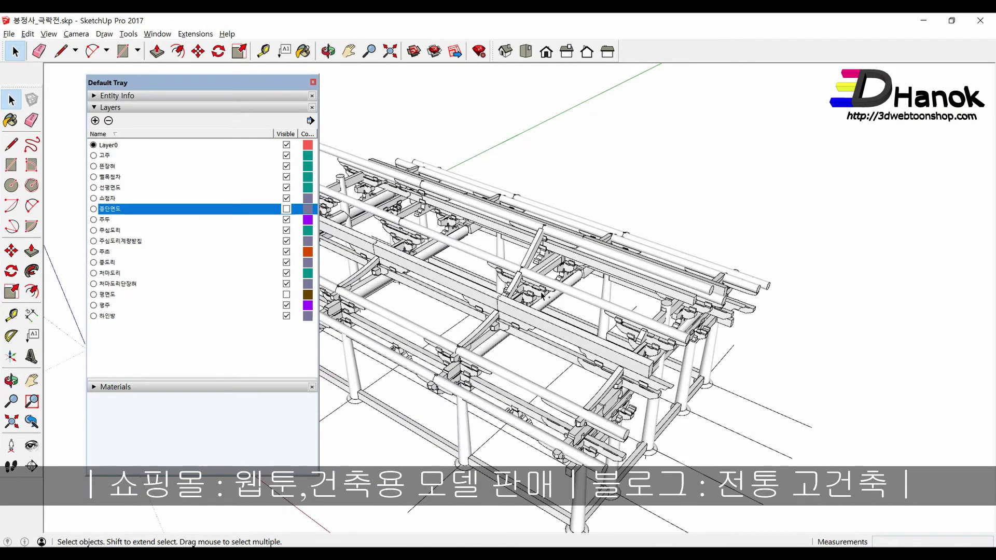
scroll(397, 234, up, 3)
scroll(399, 234, up, 2)
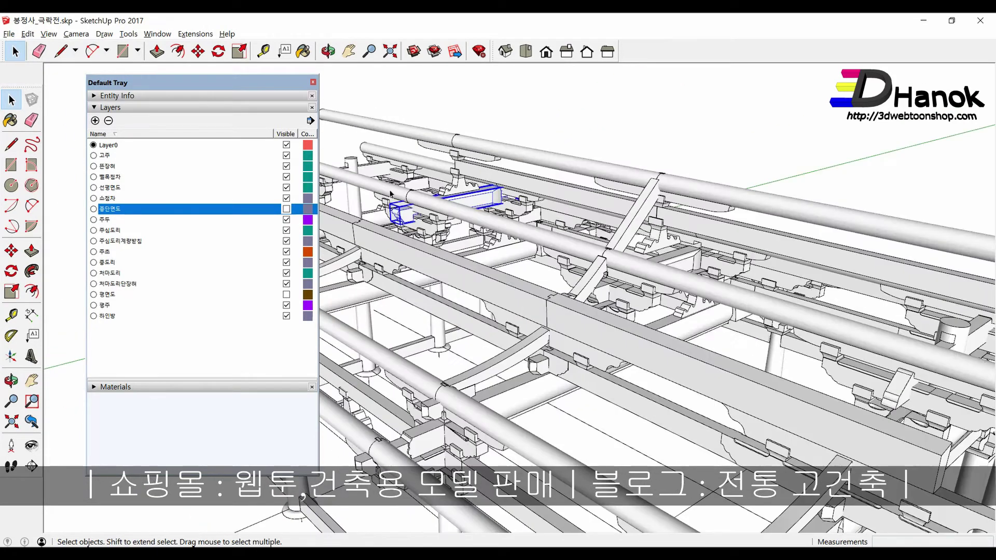
scroll(407, 240, up, 2)
scroll(417, 246, up, 2)
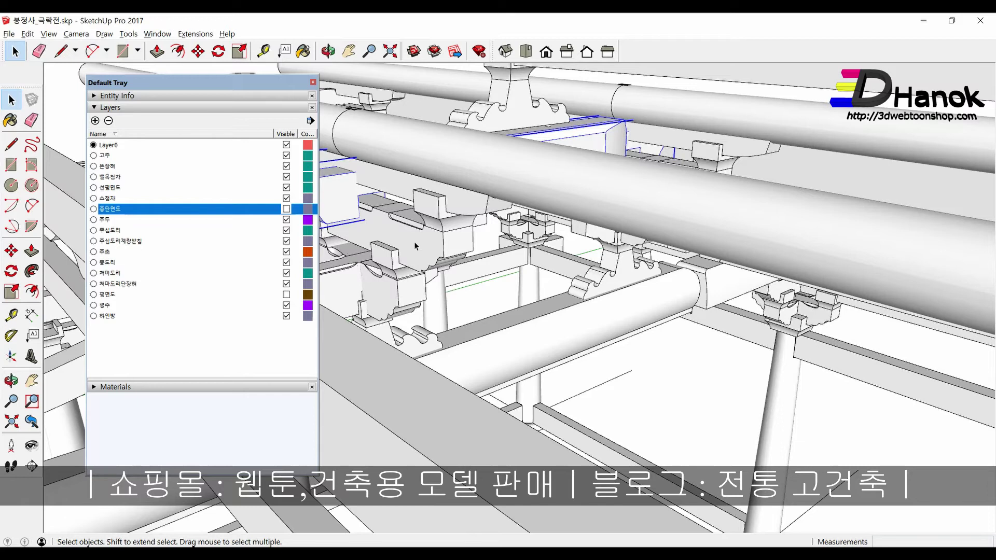
Step: Reposition the selected beam, moving it from its midpoint
key(m)
click(391, 251)
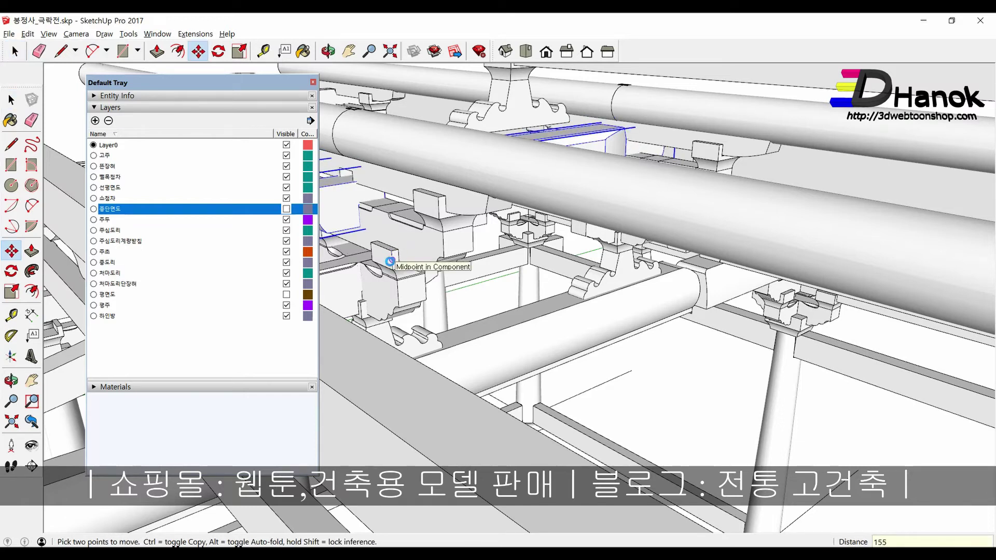
scroll(390, 261, down, 5)
key(space)
middle_drag(394, 244, 407, 229)
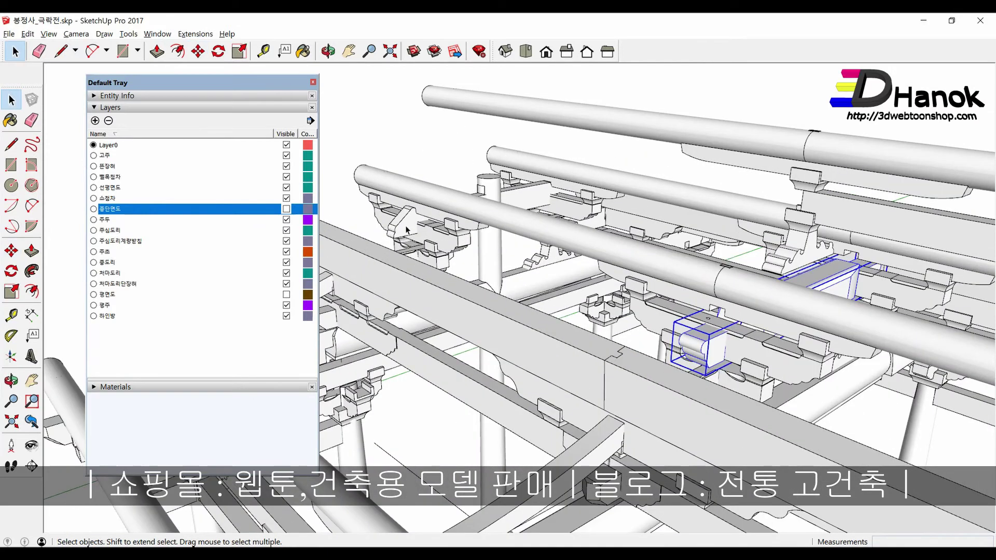
Step: Move the bracket block so it sits at the beam's midpoint
click(408, 230)
scroll(457, 248, up, 3)
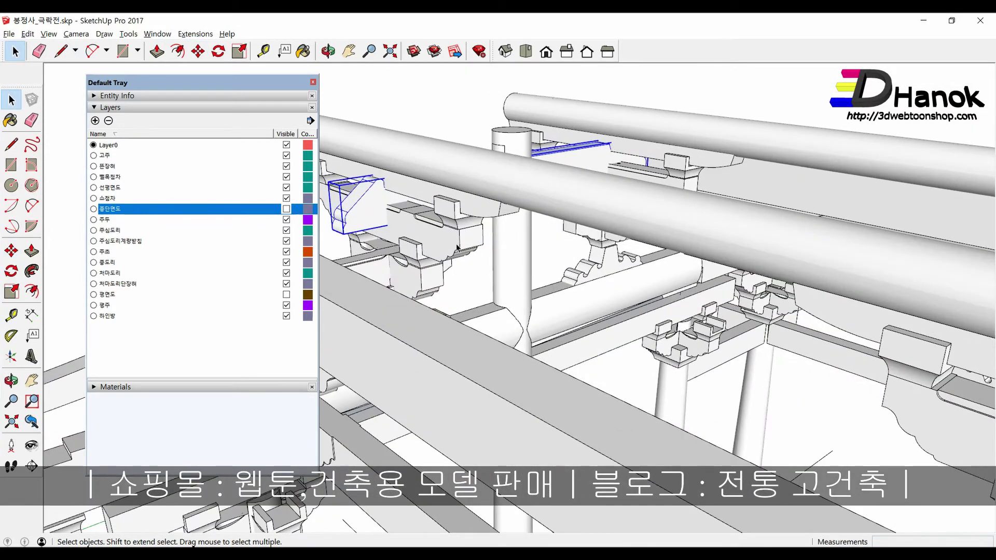
scroll(457, 248, up, 1)
scroll(456, 246, up, 1)
key(m)
text(155)
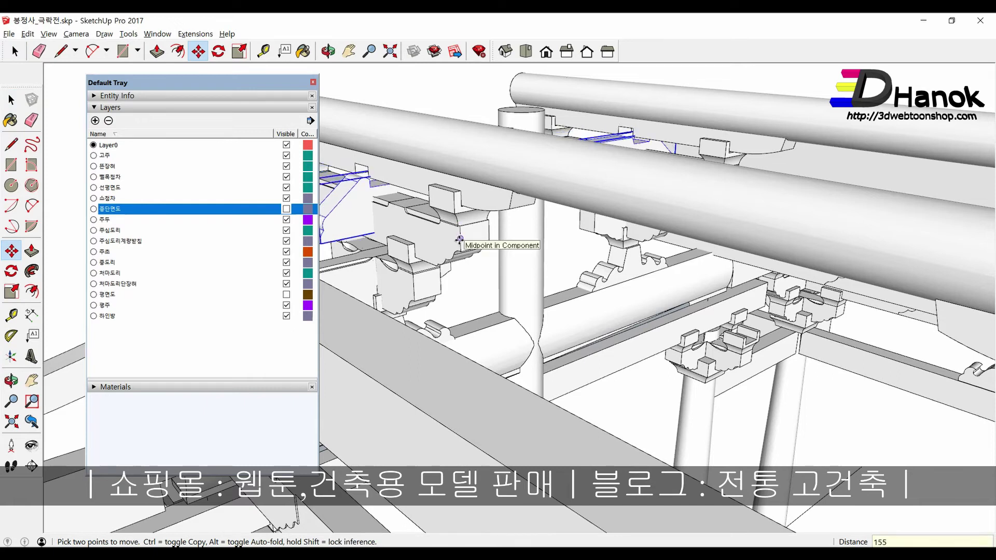
click(459, 240)
scroll(415, 223, down, 2)
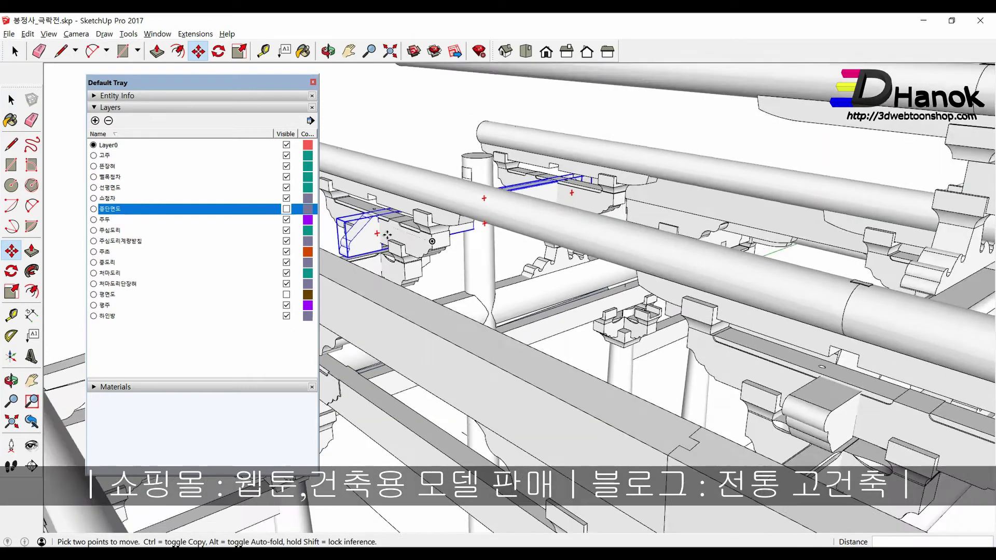
scroll(405, 213, down, 2)
scroll(394, 201, down, 2)
key(space)
Step: Slide the bracket block to a new position along the beam
scroll(596, 290, up, 2)
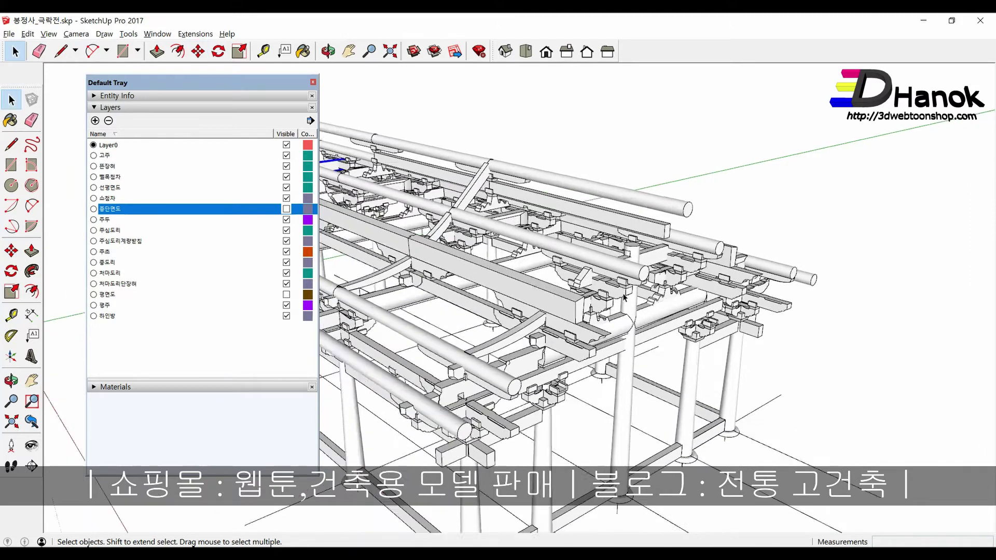
scroll(607, 298, up, 2)
scroll(614, 302, up, 2)
scroll(614, 303, up, 2)
scroll(639, 303, up, 1)
key(m)
text(155)
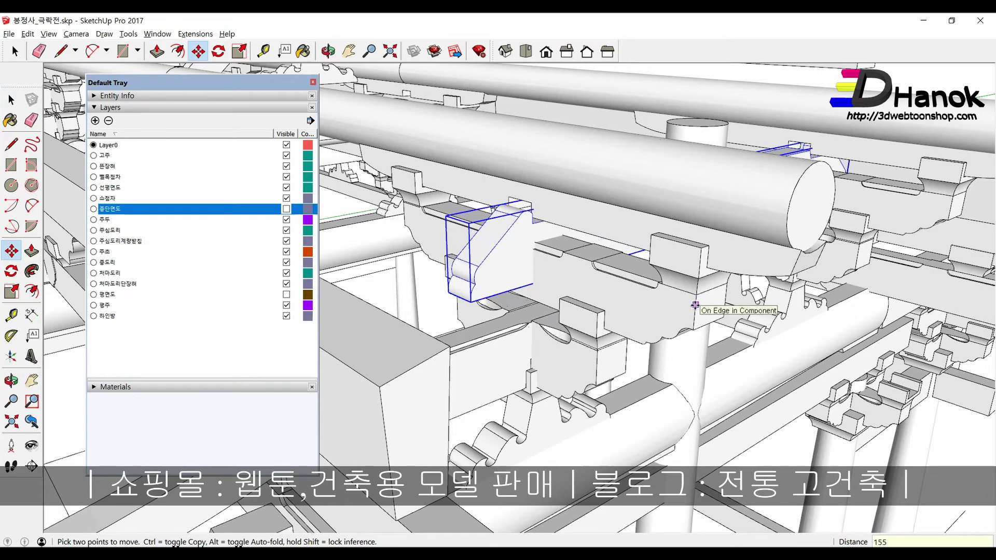
click(695, 305)
scroll(675, 303, down, 3)
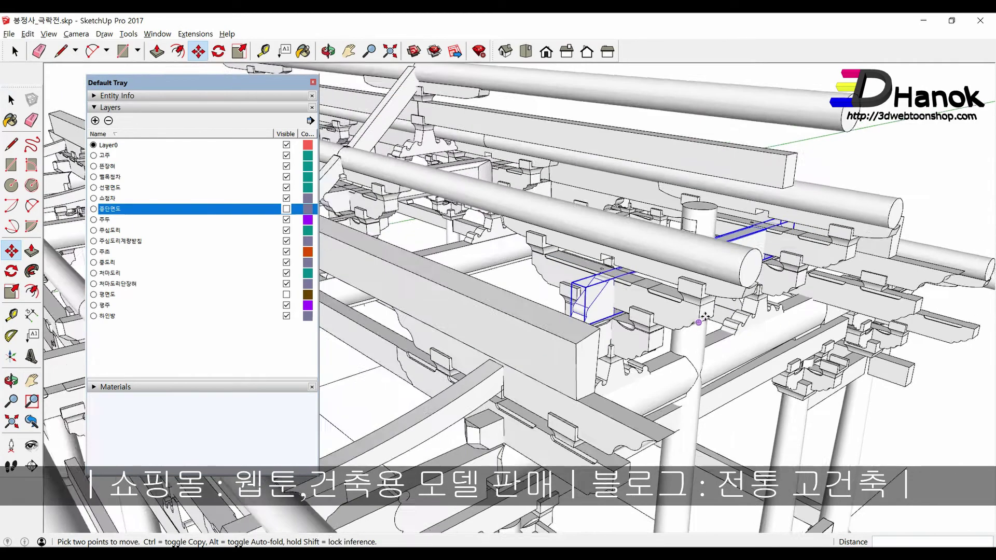
scroll(633, 296, down, 3)
key(space)
Step: Lift the bracket block into its final seated position above the post
scroll(622, 296, up, 5)
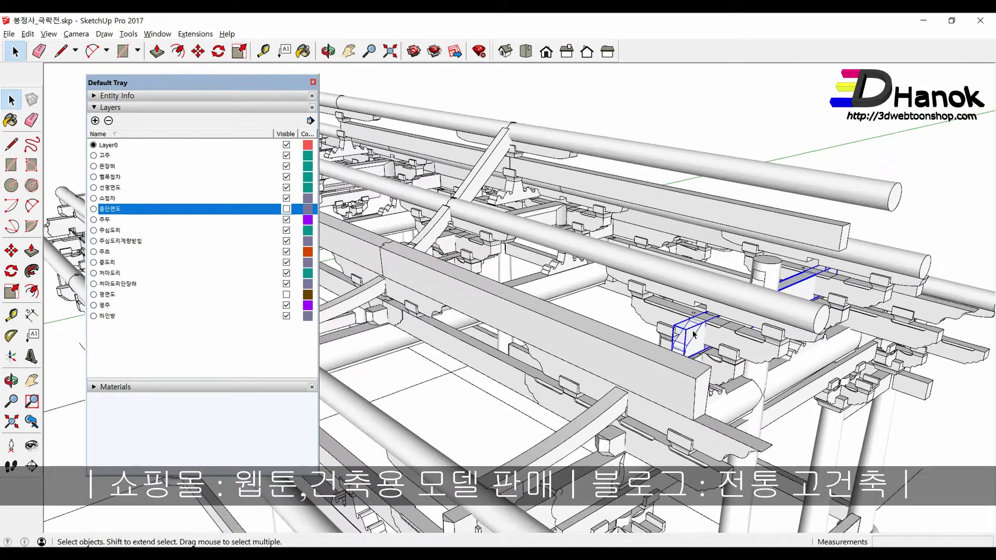
mouse_move(623, 296)
middle_down()
mouse_move(642, 303)
mouse_move(616, 266)
middle_up()
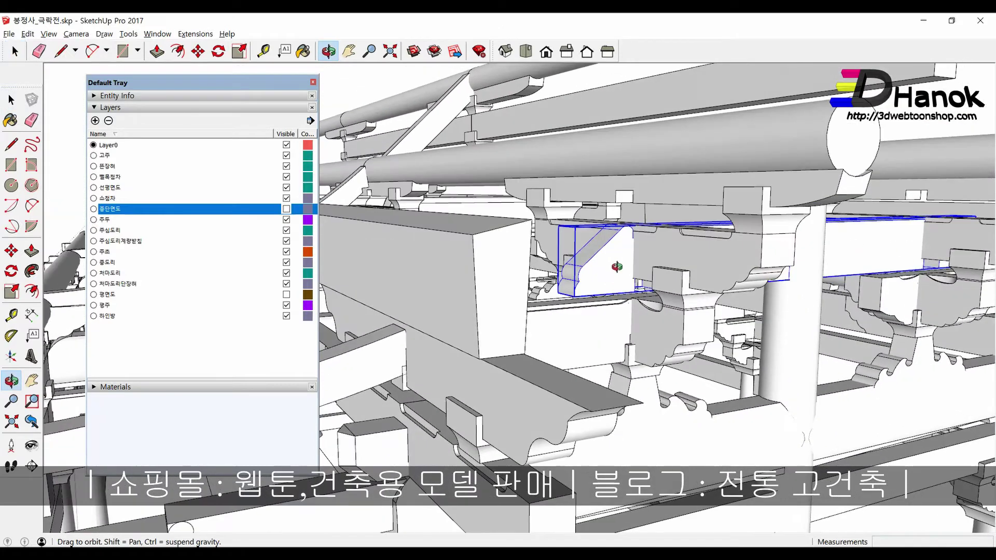
scroll(617, 266, up, 2)
scroll(627, 294, up, 2)
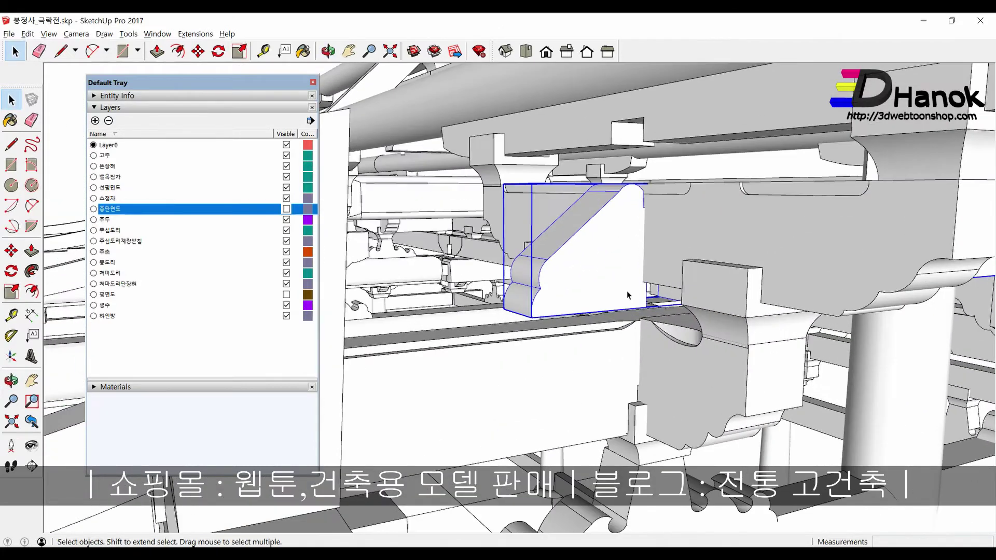
click(747, 317)
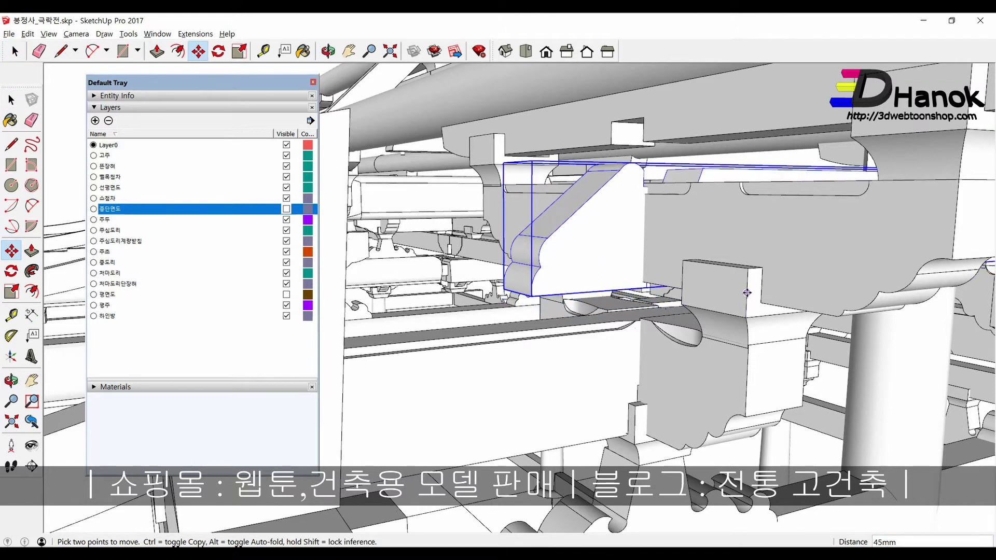
scroll(641, 296, up, 2)
scroll(641, 296, up, 2)
scroll(642, 296, up, 2)
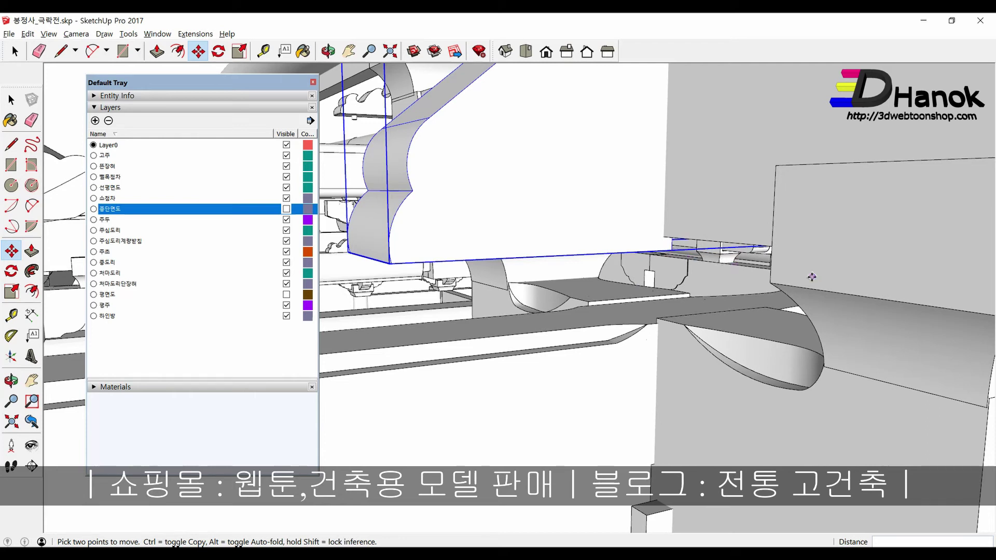
click(772, 266)
scroll(771, 265, down, 5)
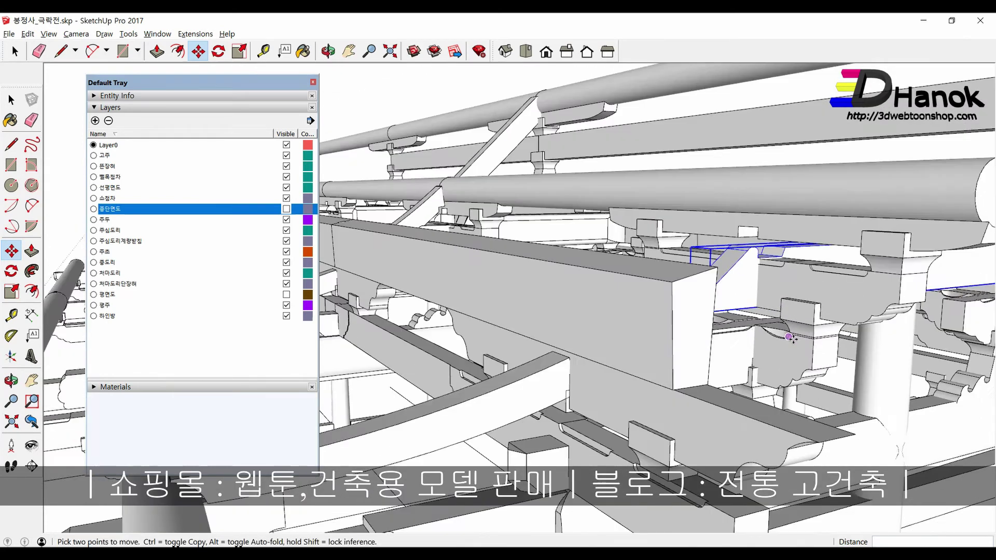
middle_drag(675, 290, 596, 311)
key(space)
Step: Raise the selected bracket block by 45mm
scroll(441, 215, up, 3)
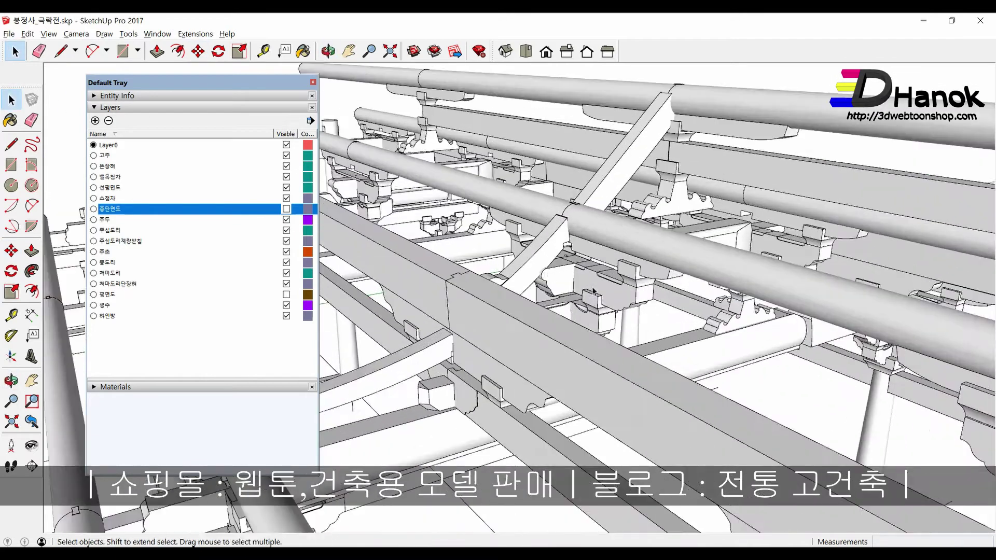
scroll(442, 215, down, 5)
scroll(442, 215, up, 3)
scroll(441, 215, up, 2)
scroll(436, 223, up, 2)
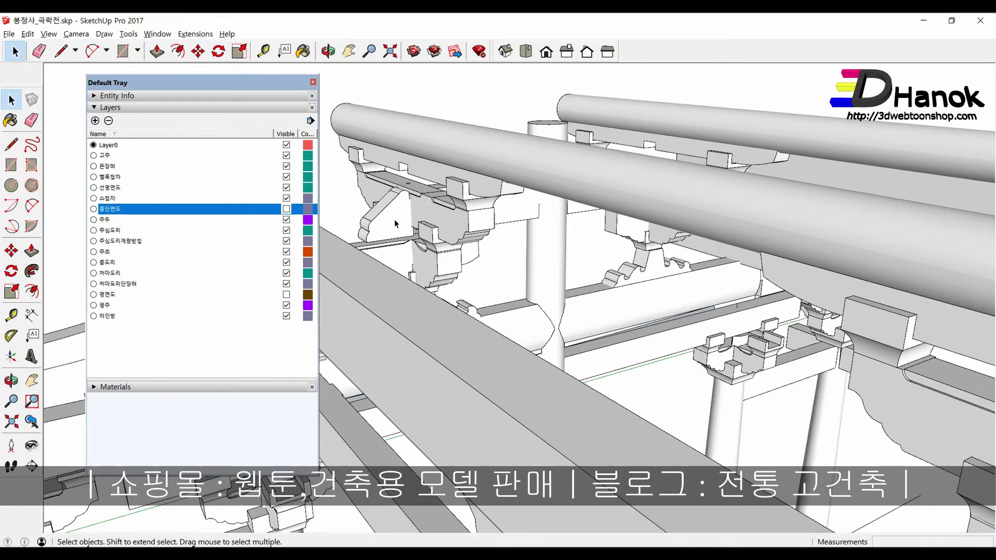
scroll(425, 239, up, 2)
scroll(419, 250, up, 2)
key(m)
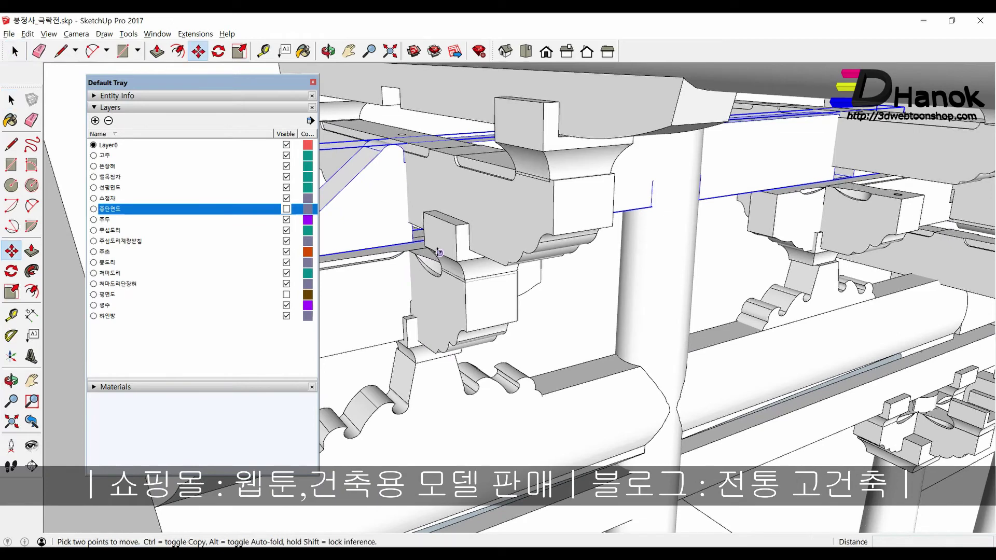
click(455, 258)
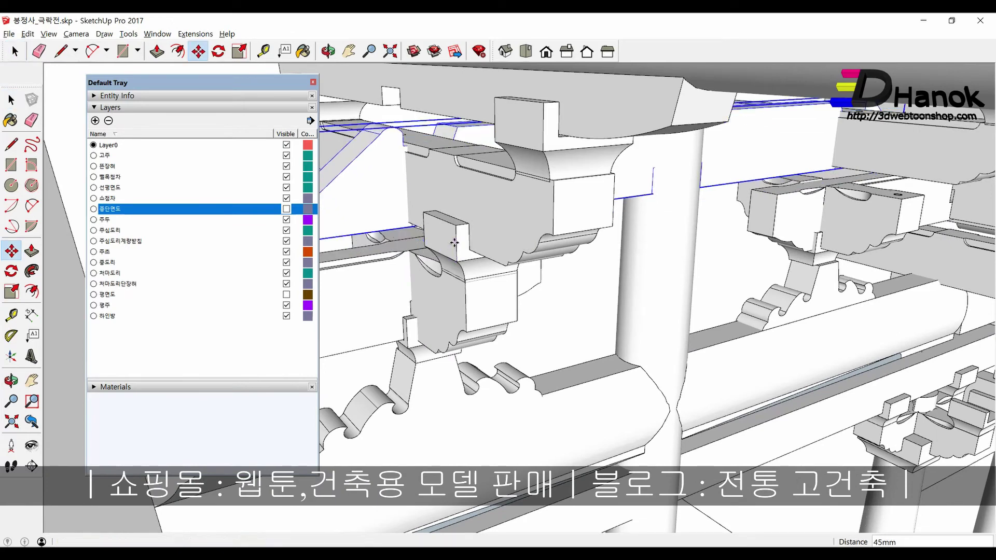
key(space)
scroll(363, 182, down, 2)
scroll(363, 182, down, 3)
scroll(363, 181, down, 3)
Step: Shift the bracket under the diagonal brace up about 13mm and inspect it from several angles
mouse_move(363, 181)
middle_down()
mouse_move(537, 280)
mouse_move(457, 236)
mouse_move(467, 229)
middle_up()
scroll(405, 207, up, 3)
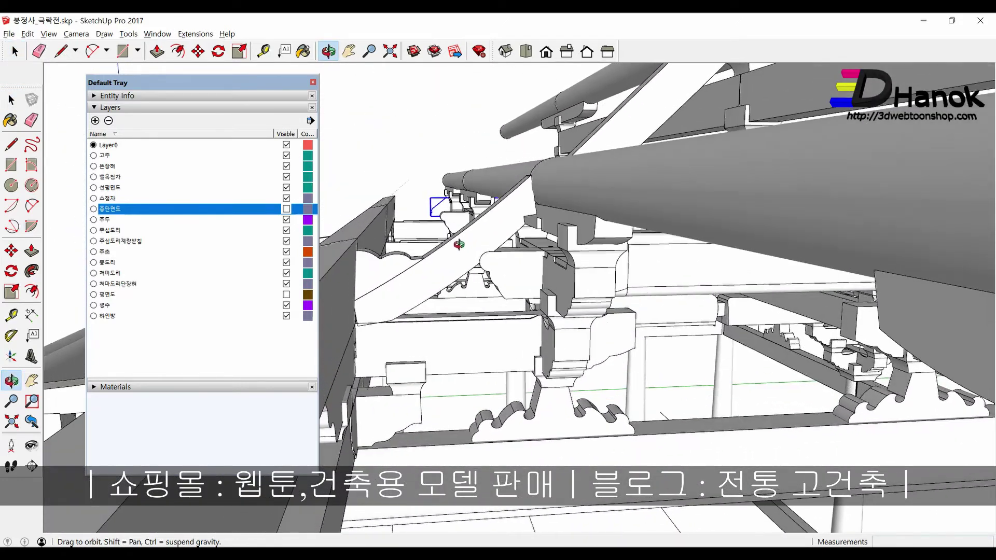
scroll(513, 216, up, 2)
mouse_move(586, 212)
middle_down()
mouse_move(590, 185)
mouse_move(608, 220)
middle_up()
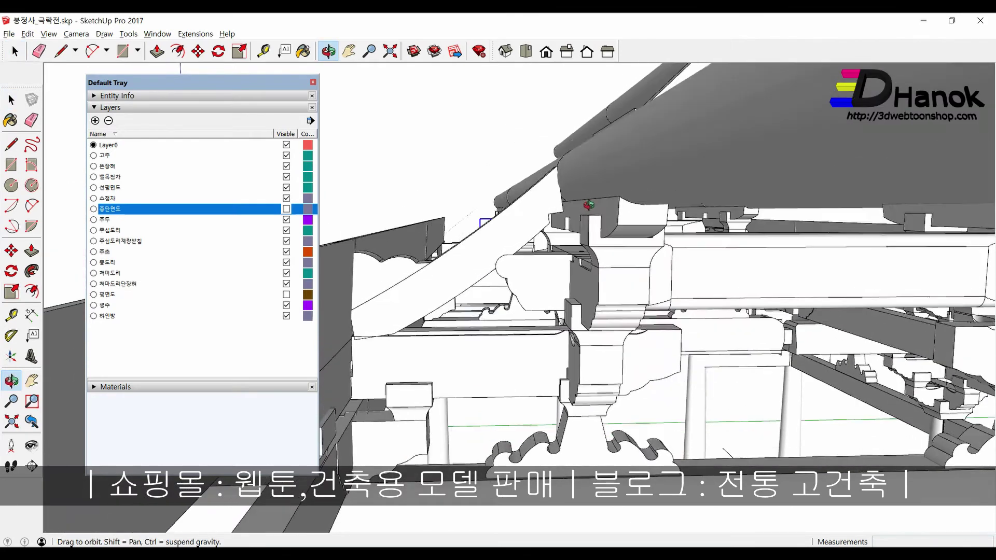
scroll(608, 220, up, 2)
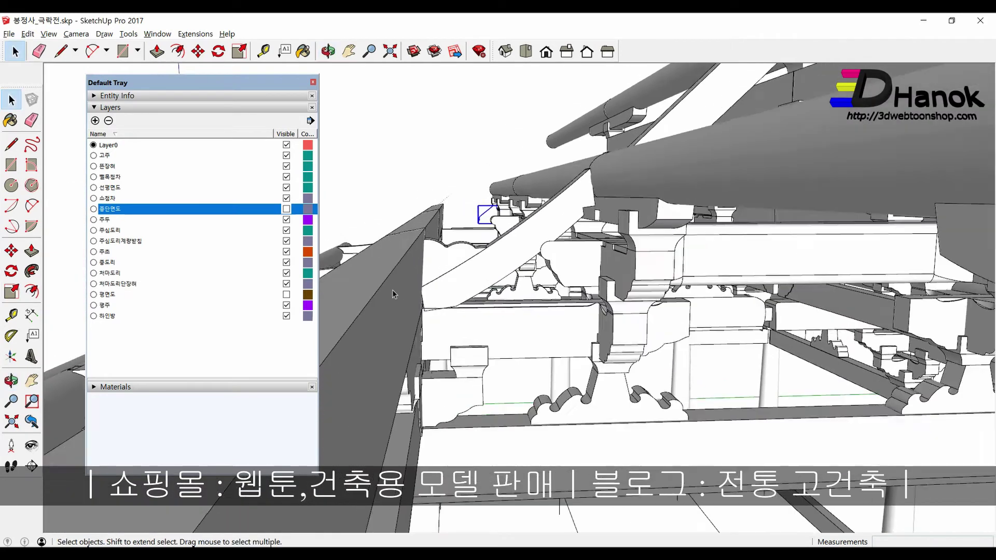
scroll(433, 289, up, 3)
scroll(420, 332, up, 2)
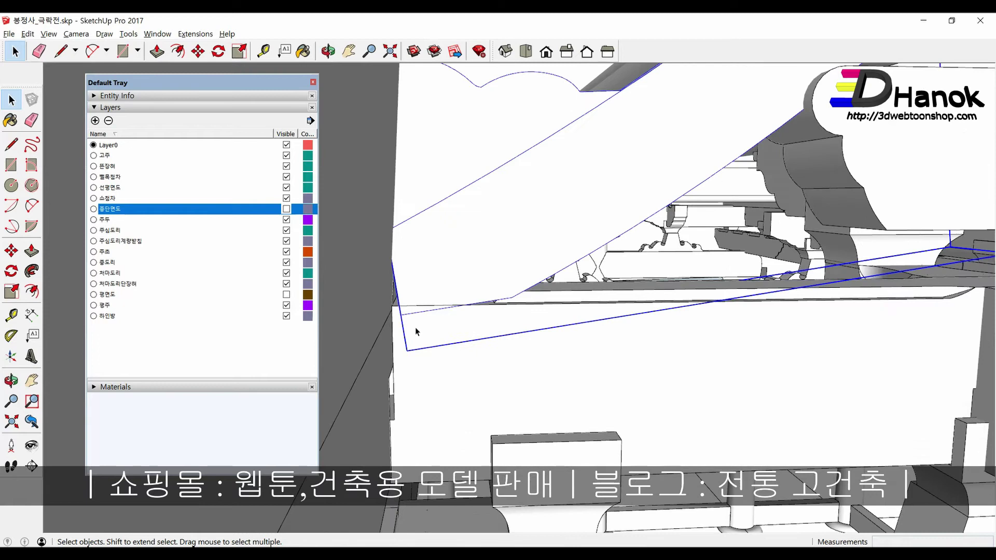
key(m)
click(402, 315)
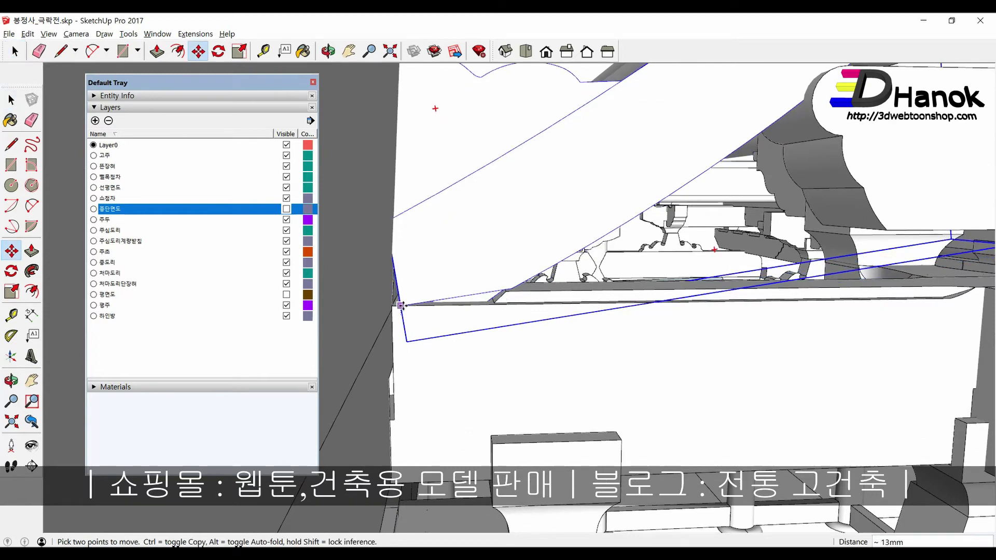
mouse_move(401, 306)
middle_down()
mouse_move(419, 325)
mouse_move(432, 303)
middle_up()
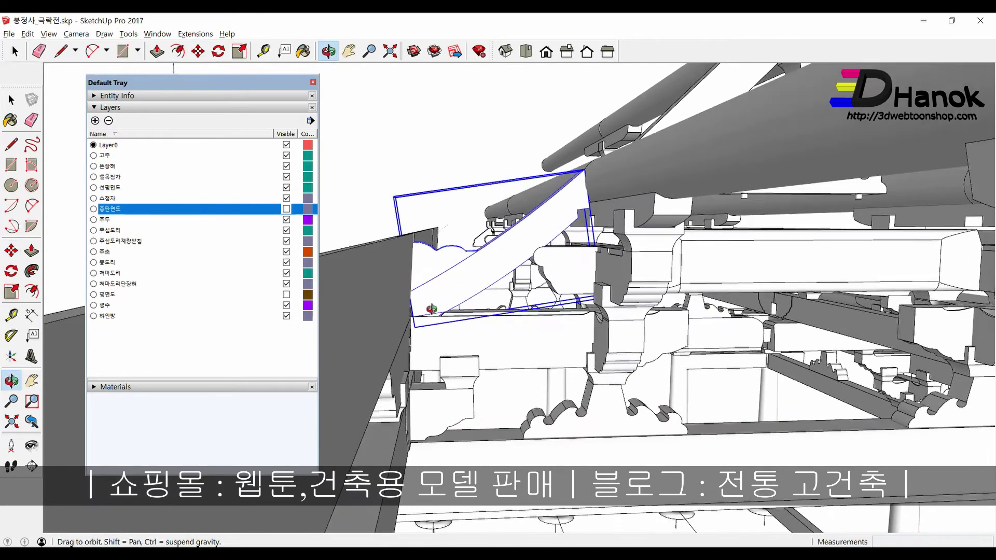
scroll(432, 306, up, 5)
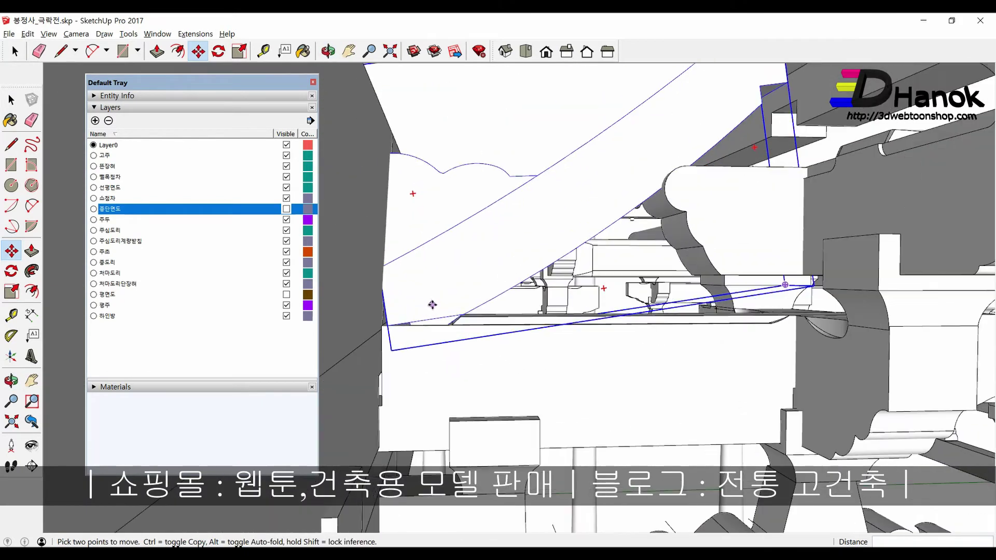
key(space)
scroll(433, 310, down, 2)
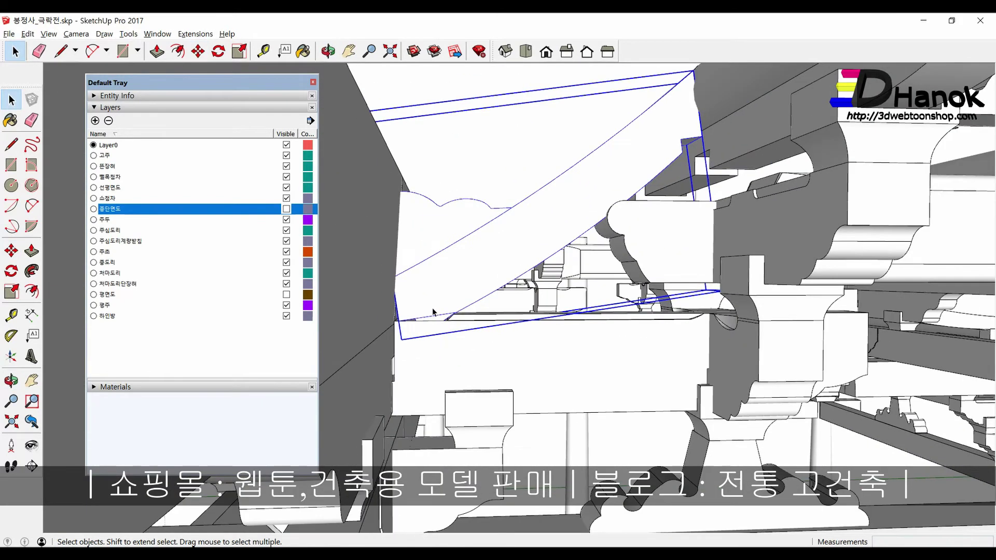
mouse_move(433, 312)
middle_down()
mouse_move(468, 349)
mouse_move(463, 357)
mouse_move(440, 326)
mouse_move(498, 355)
middle_up()
scroll(741, 187, up, 3)
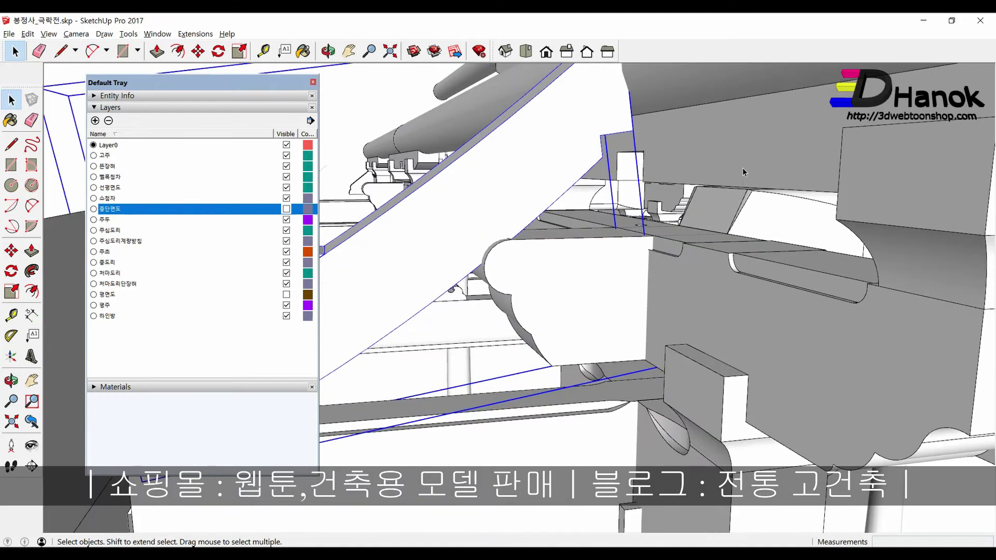
Step: Explode the bracket component and push/pull its small square face
right_click(740, 157)
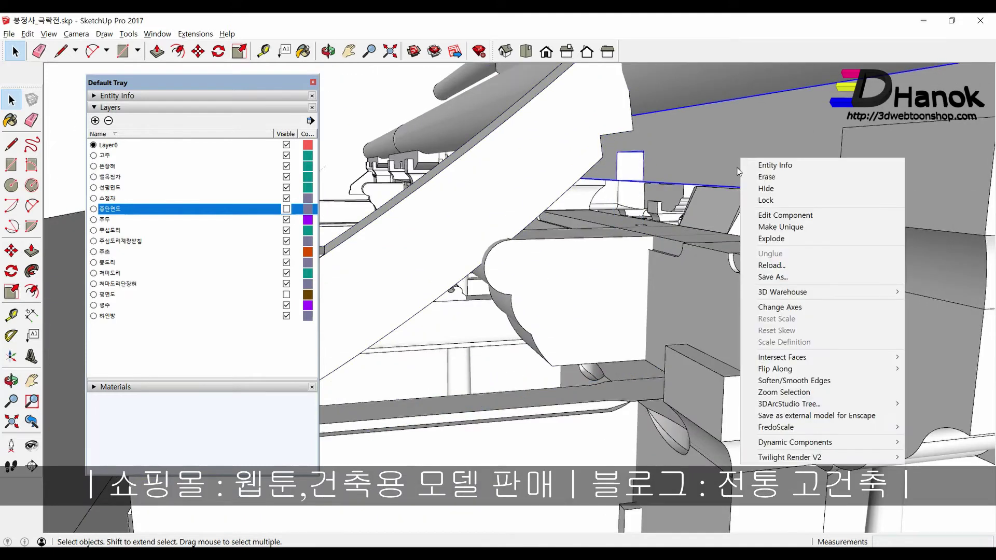
click(777, 228)
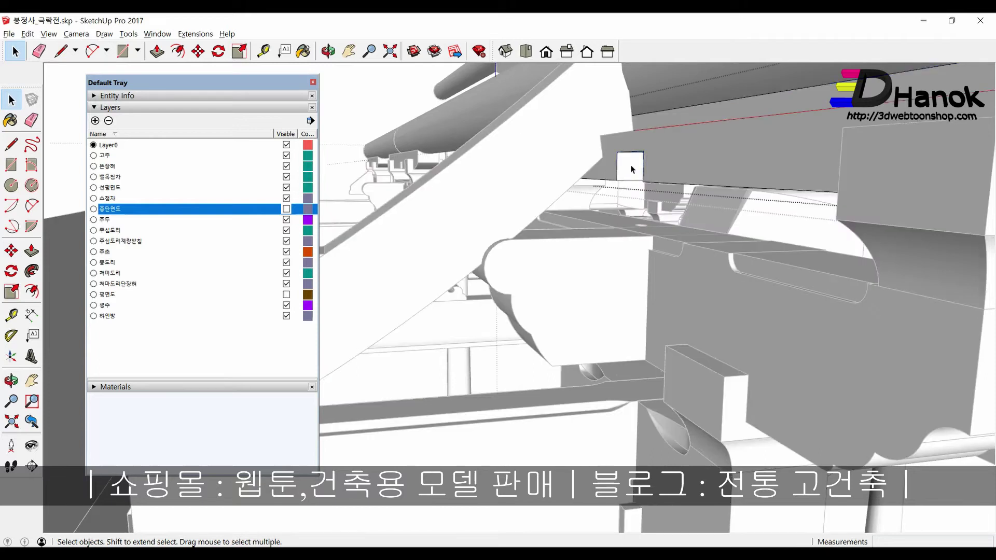
click(627, 168)
scroll(628, 168, up, 3)
middle_drag(628, 168, 646, 159)
key(p)
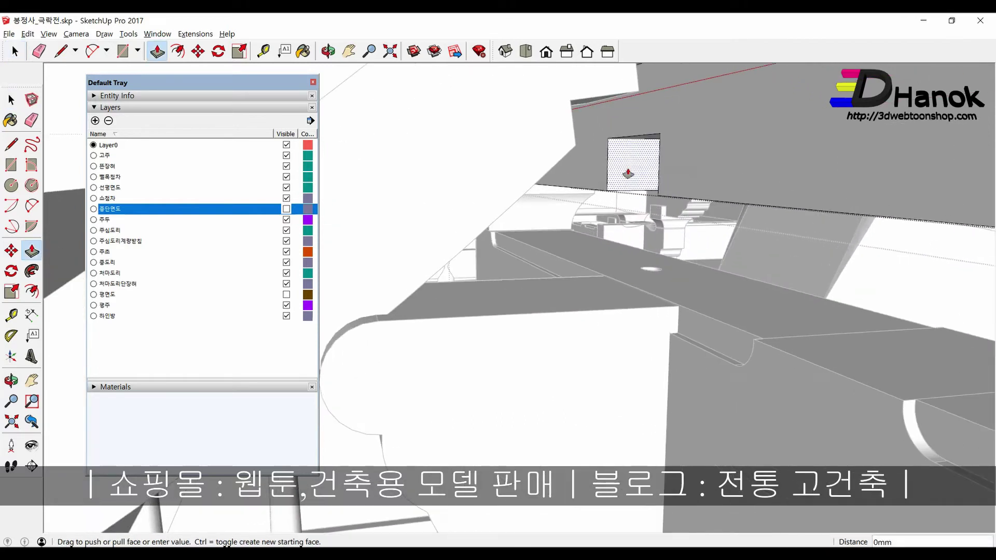
scroll(596, 271, down, 5)
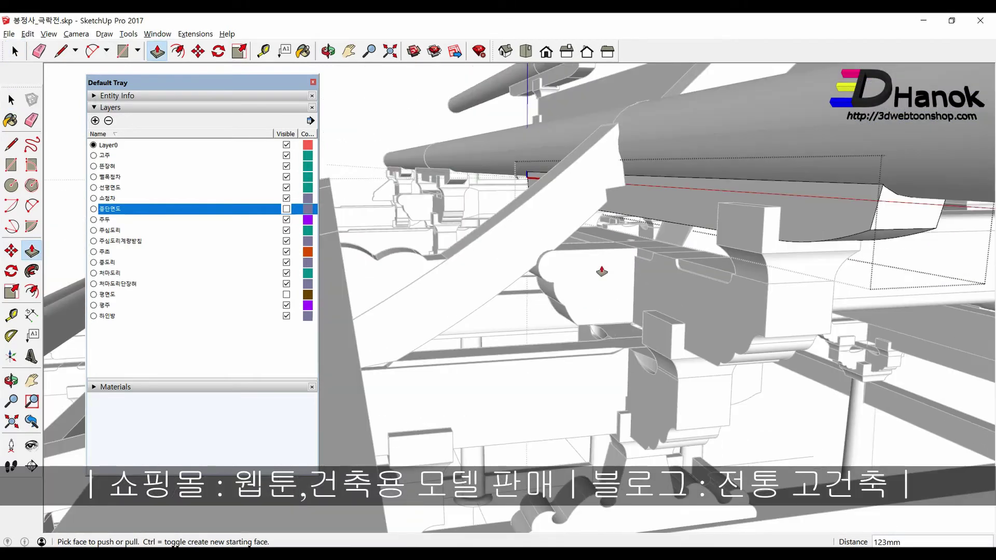
scroll(596, 272, down, 5)
key(space)
Step: Select the diagonal brace and begin rotating it by about 1.5°
mouse_move(530, 194)
middle_down()
mouse_move(547, 227)
mouse_move(529, 231)
mouse_move(513, 216)
middle_up()
click(529, 230)
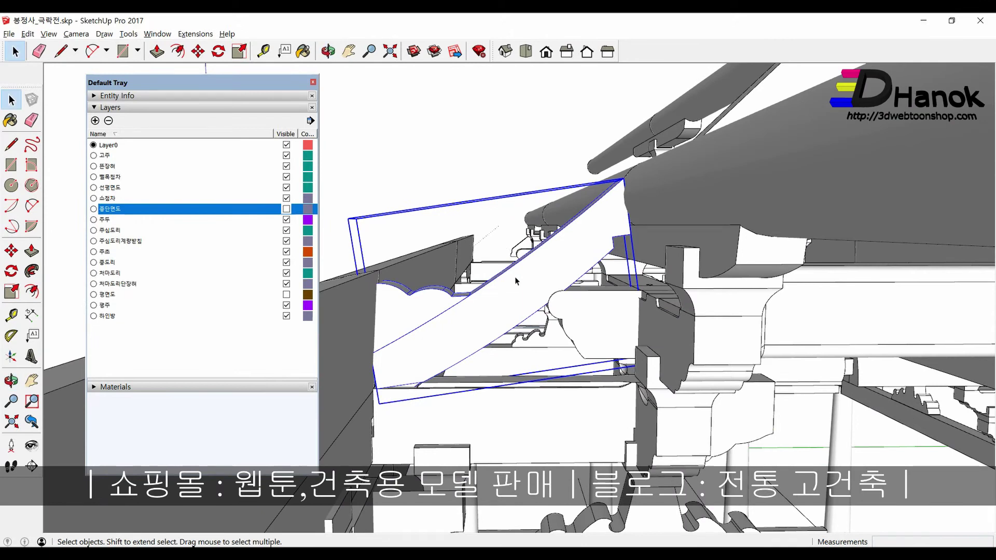
key(q)
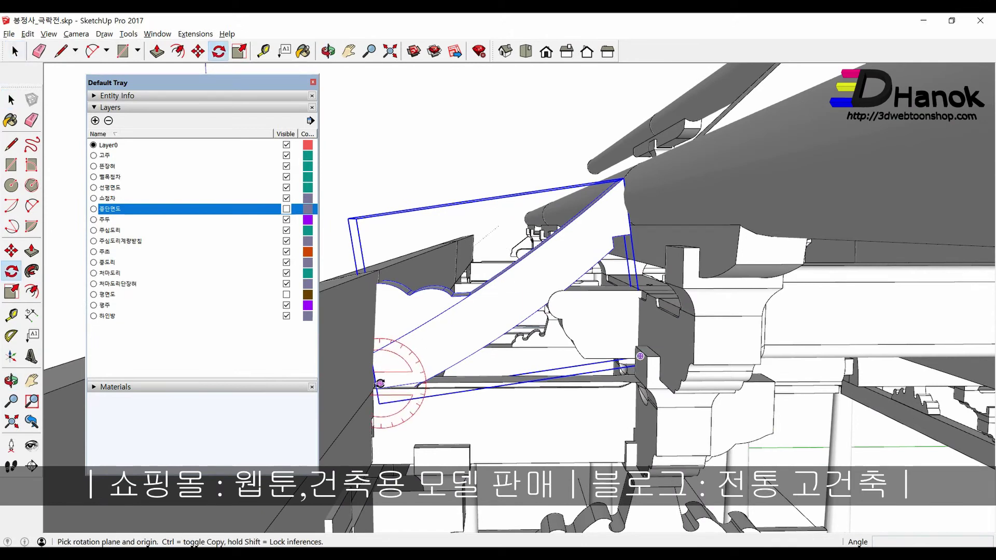
click(611, 199)
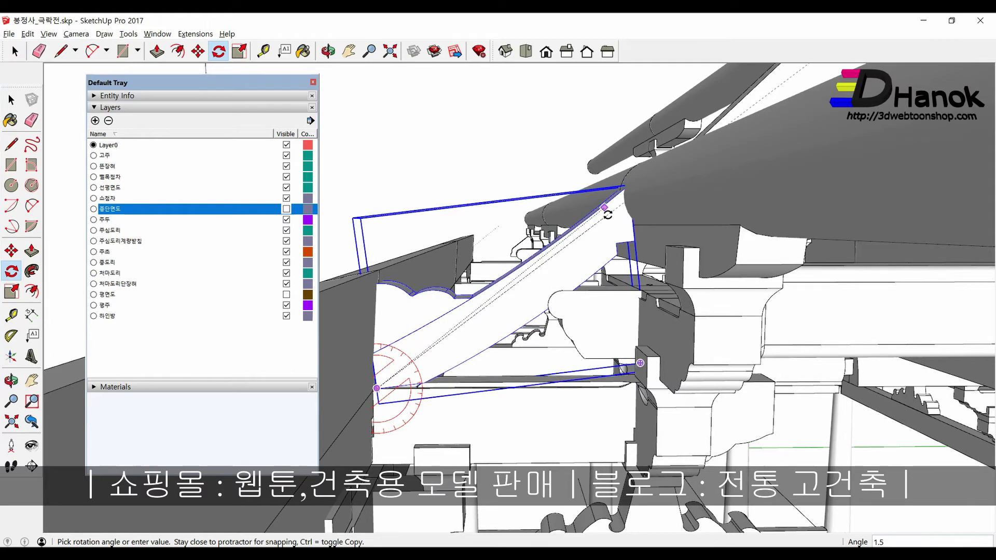
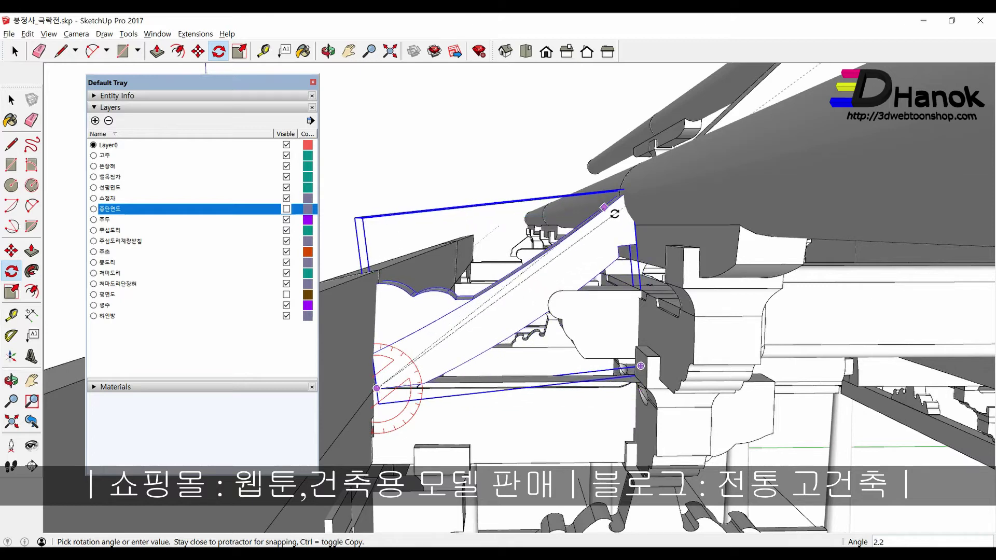
Step: Commit the strut rotation at 2.2° and check the dimensions on the PDF section drawing
click(614, 214)
key(alt+Tab)
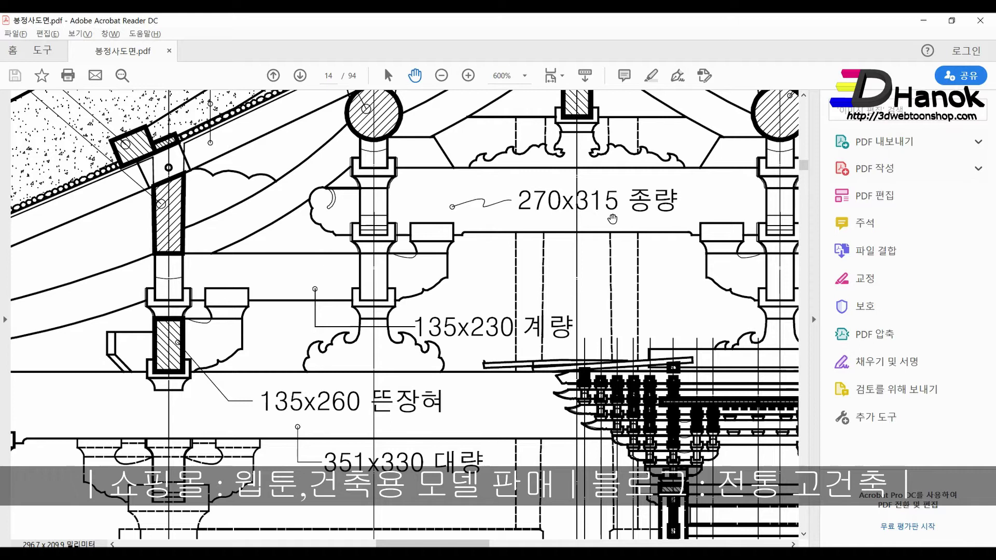
key(alt+Tab)
middle_drag(613, 219, 710, 287)
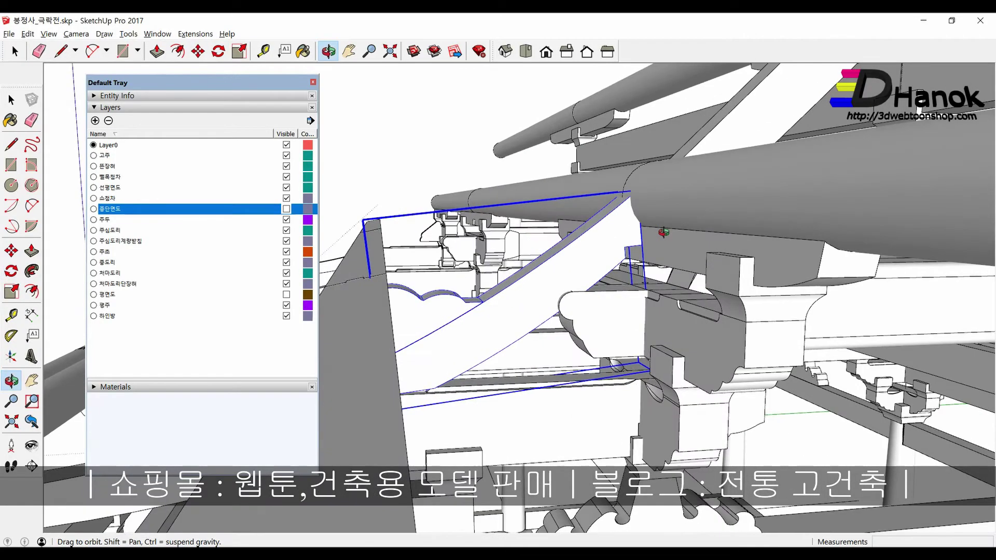
key(space)
Step: Copy the small bracket block and place the copy next to the original
click(710, 287)
scroll(752, 311, up, 2)
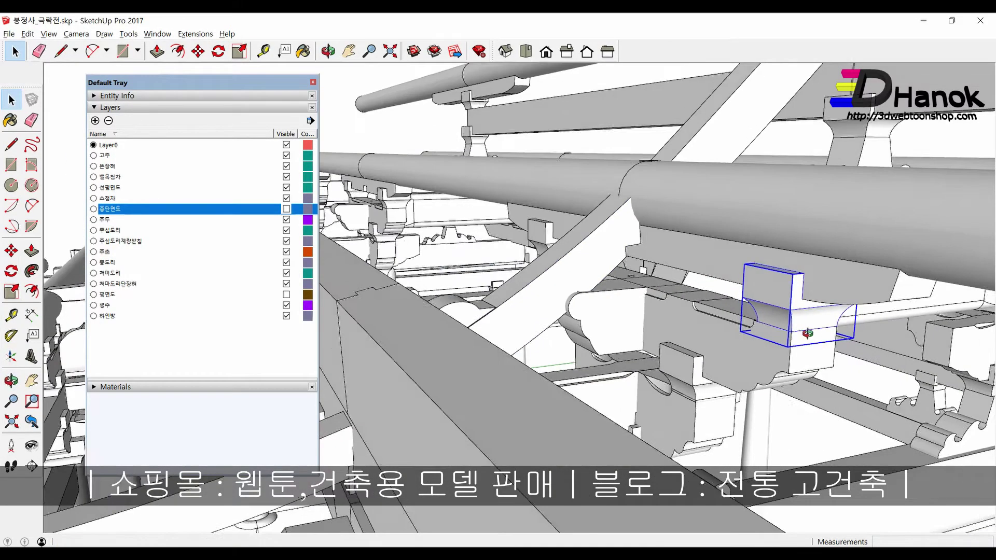
scroll(794, 334, up, 2)
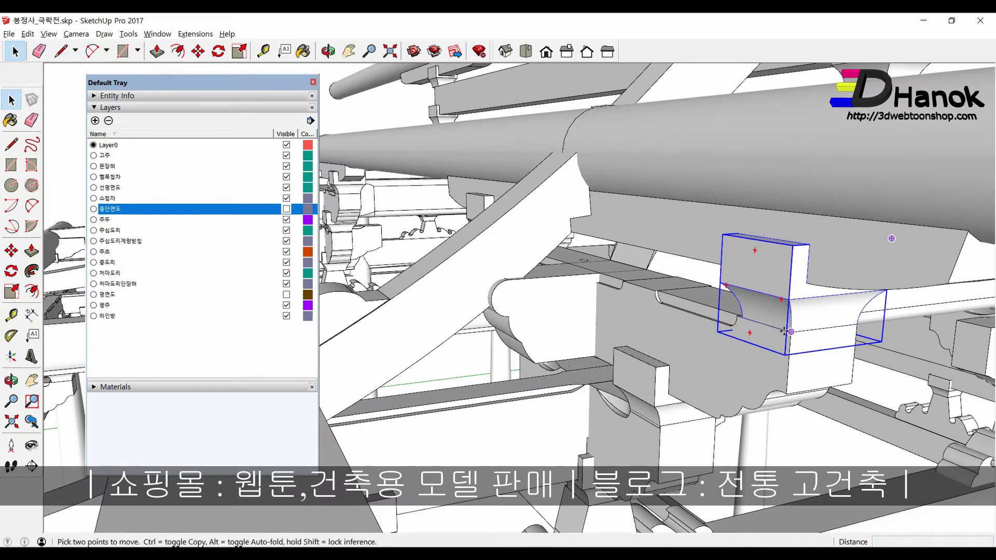
click(789, 331)
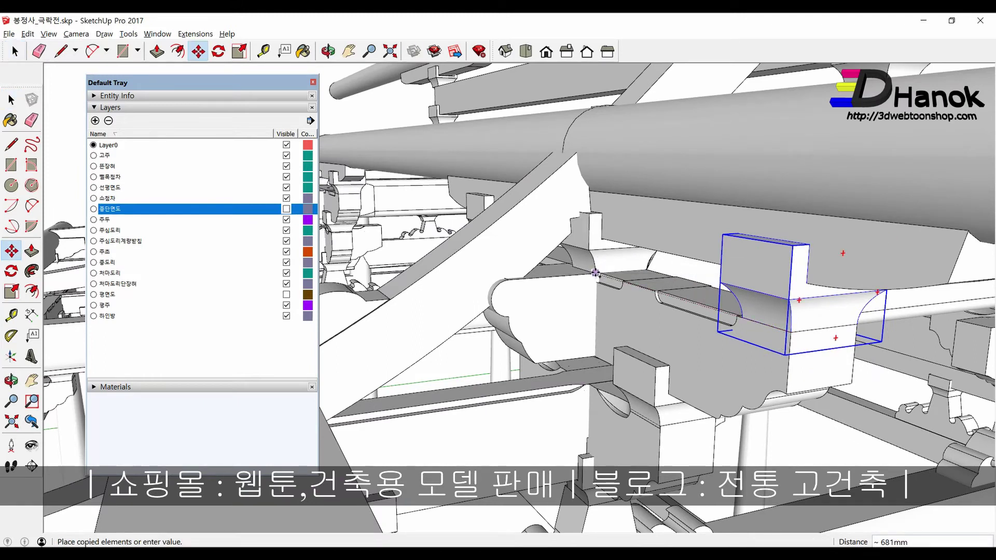
click(595, 274)
middle_drag(596, 273, 647, 263)
key(space)
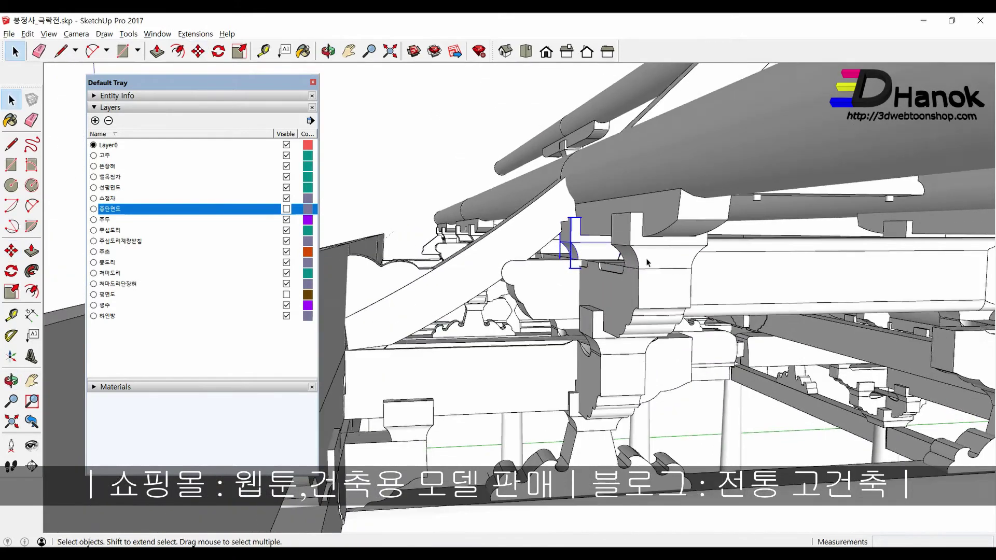
Step: Rotate the sloped strut by about 0.9° to adjust its tilt
key(o)
drag(595, 294, 486, 325)
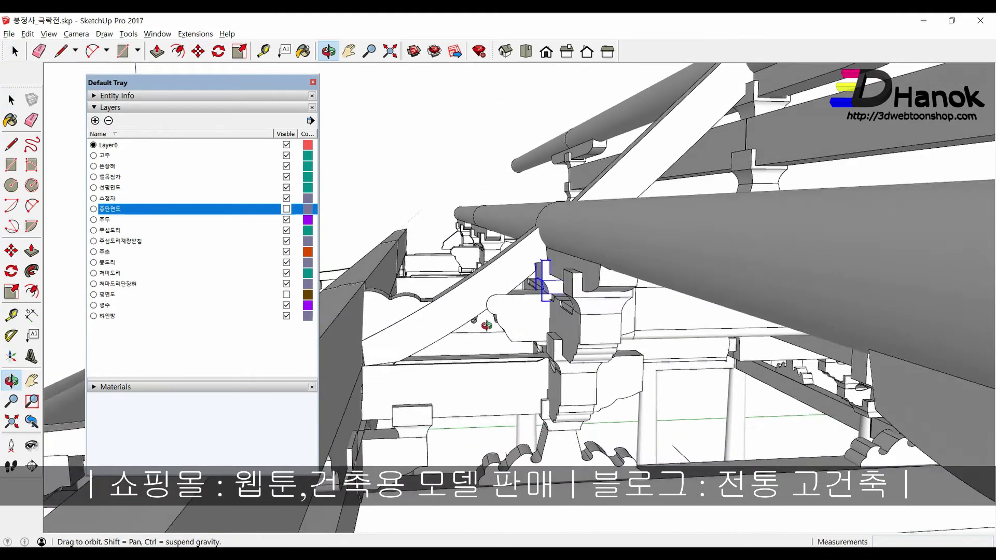
key(space)
scroll(535, 285, up, 5)
mouse_move(536, 284)
middle_down()
mouse_move(537, 271)
mouse_move(612, 278)
middle_up()
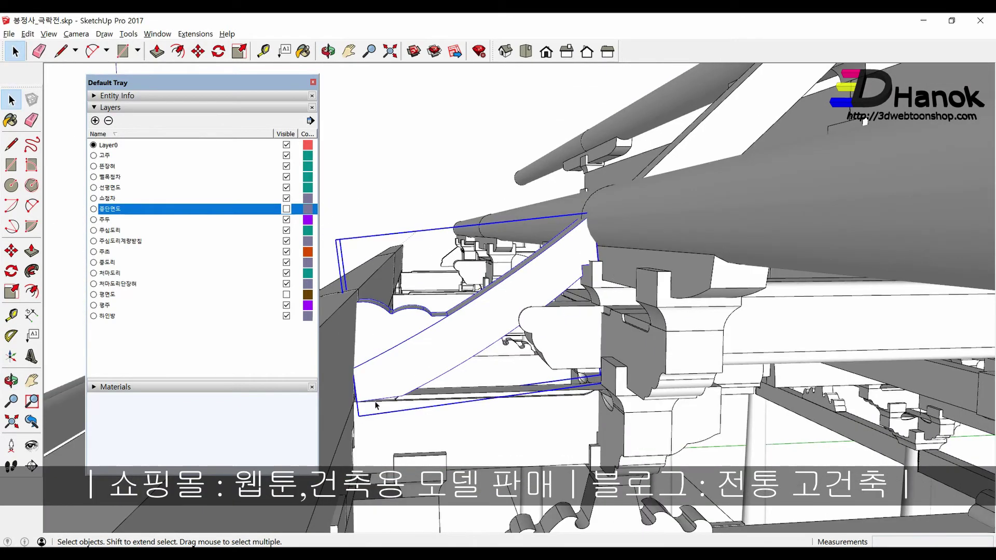
scroll(360, 414, up, 2)
key(q)
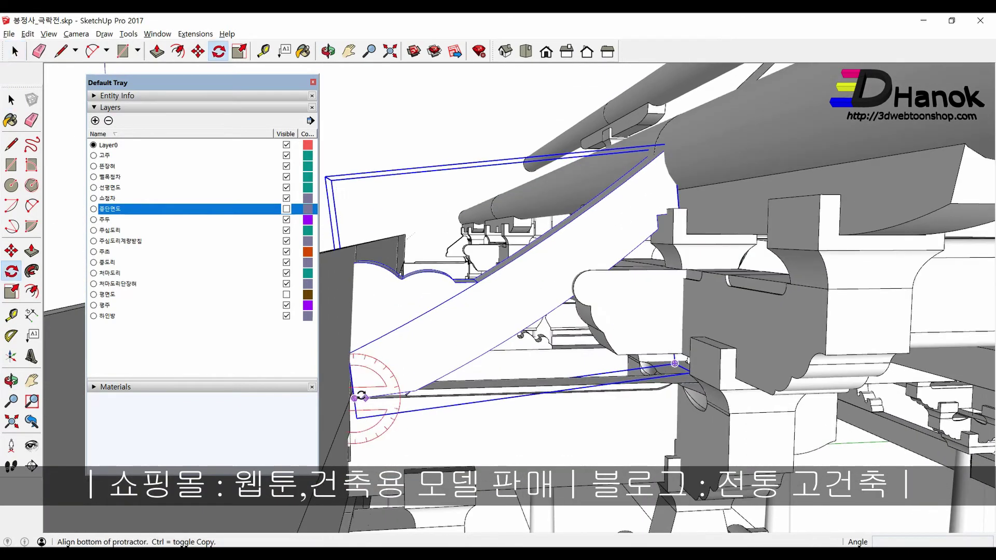
click(633, 215)
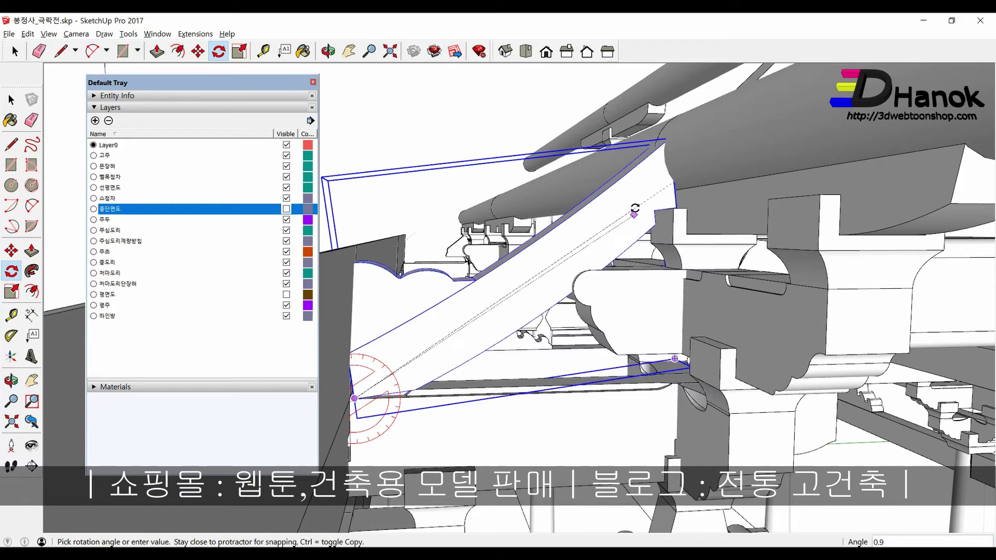
mouse_move(635, 209)
middle_down()
mouse_move(552, 375)
mouse_move(561, 167)
mouse_move(536, 182)
middle_up()
key(space)
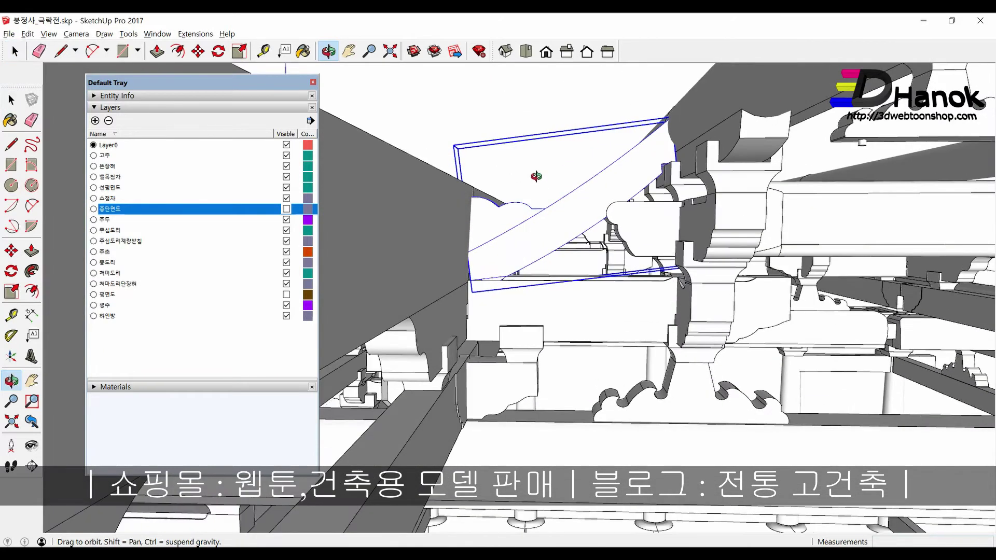
mouse_move(482, 262)
middle_down()
mouse_move(498, 248)
mouse_move(506, 269)
middle_up()
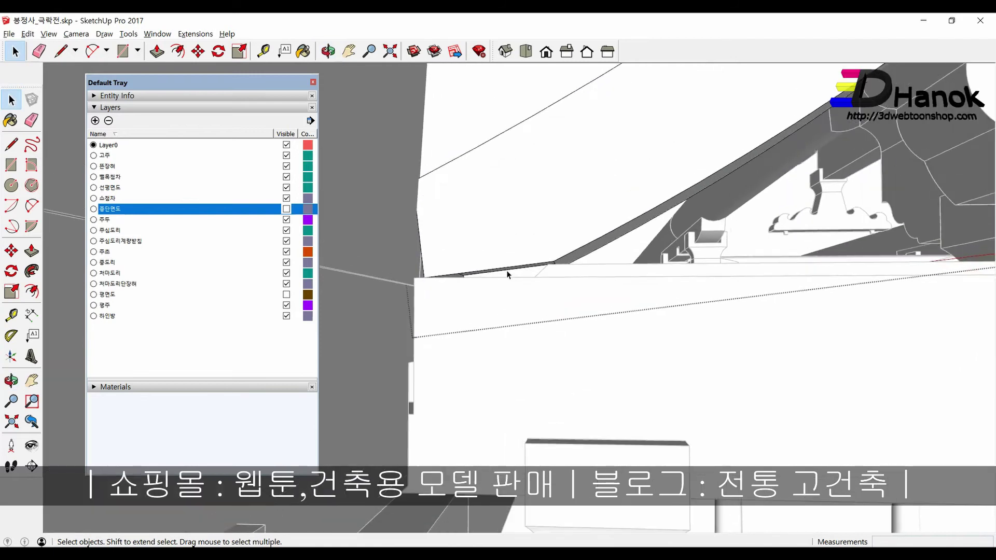
Step: Window-select the strut's end face and edges and rotate them so the bottom edge is horizontal
scroll(507, 270, up, 2)
scroll(511, 270, up, 1)
scroll(511, 270, up, 1)
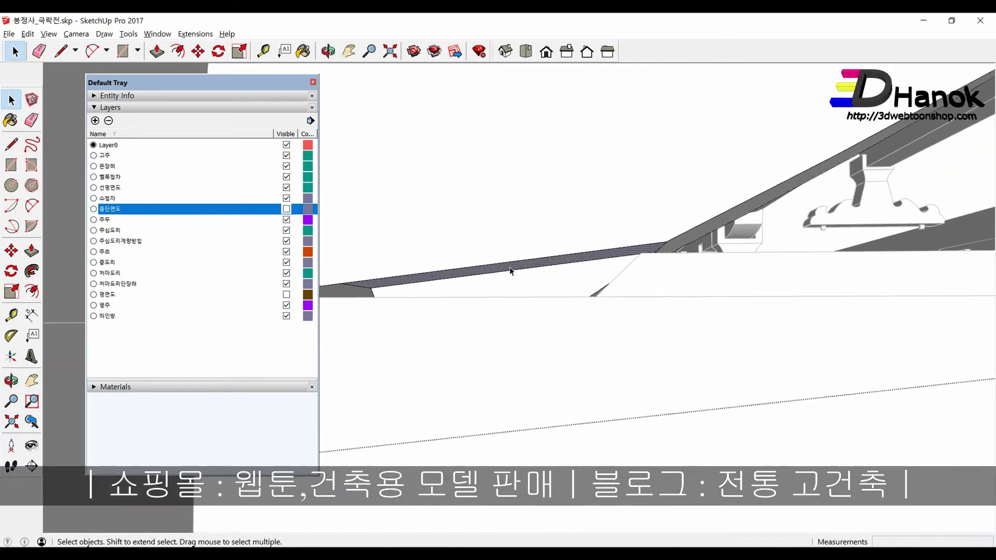
middle_drag(511, 271, 581, 274)
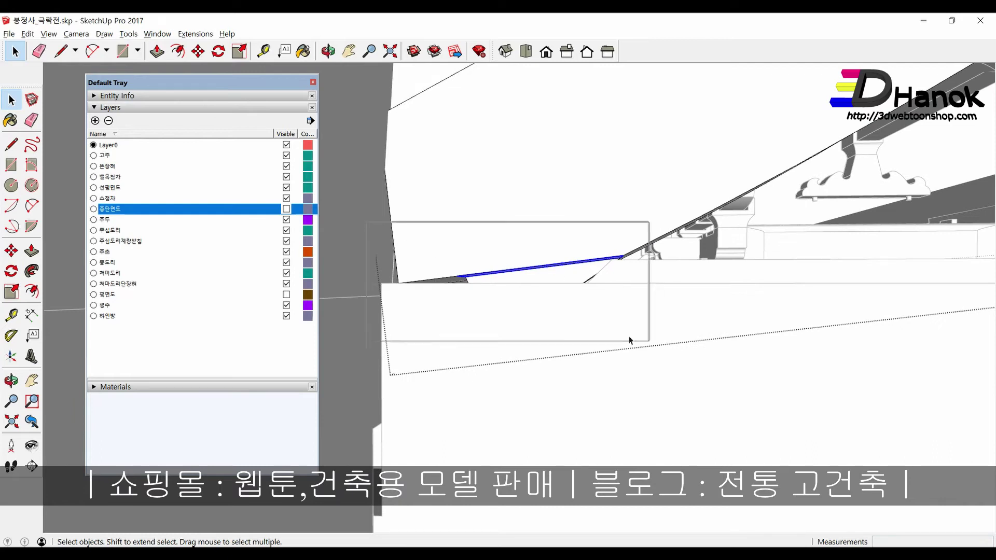
drag(629, 339, 646, 343)
key(q)
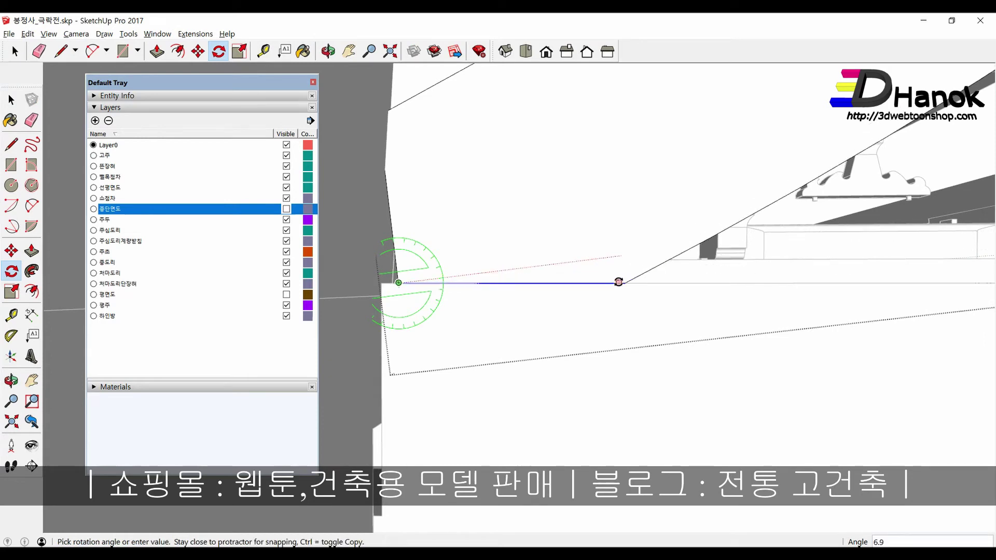
click(617, 283)
key(space)
Step: Rotate the strut end a second time so its cut edge stands upright
mouse_move(560, 382)
middle_down()
mouse_move(525, 331)
mouse_move(515, 341)
mouse_move(483, 300)
middle_up()
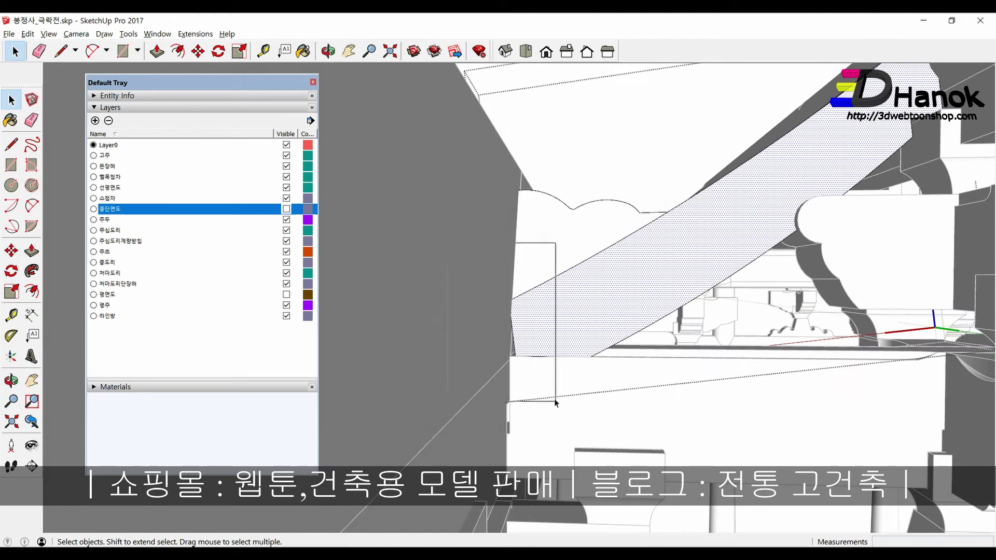
scroll(511, 311, up, 1)
scroll(511, 311, up, 1)
scroll(511, 312, up, 1)
key(q)
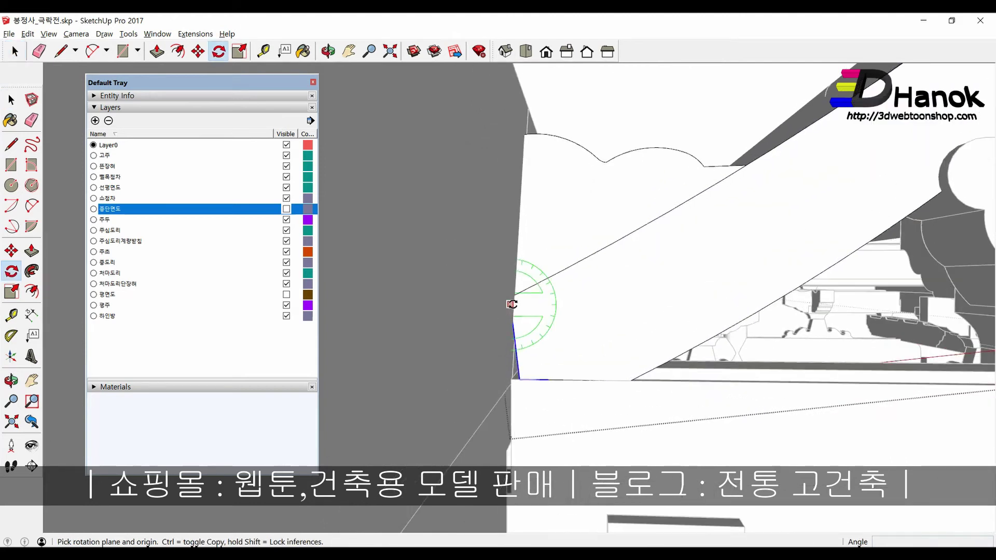
click(519, 377)
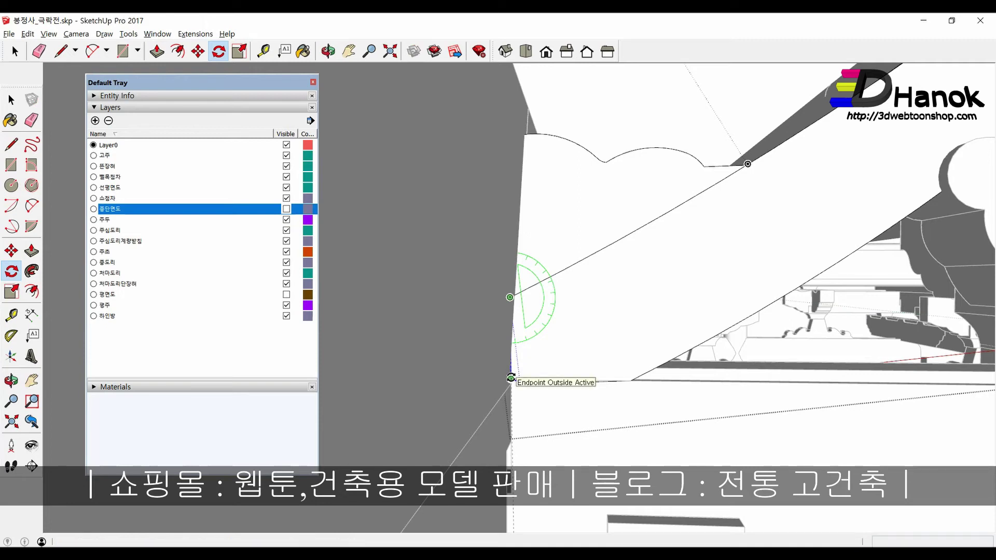
click(511, 377)
key(space)
scroll(515, 382, down, 1)
scroll(515, 381, down, 2)
scroll(515, 381, down, 1)
scroll(515, 377, down, 2)
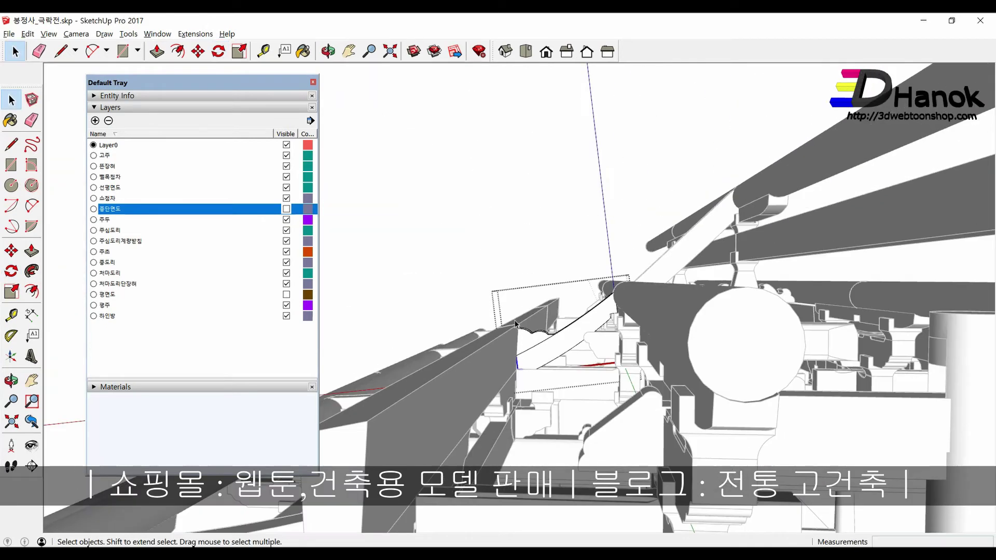
scroll(519, 378, down, 1)
scroll(524, 377, down, 2)
scroll(534, 377, down, 2)
middle_drag(533, 377, 509, 405)
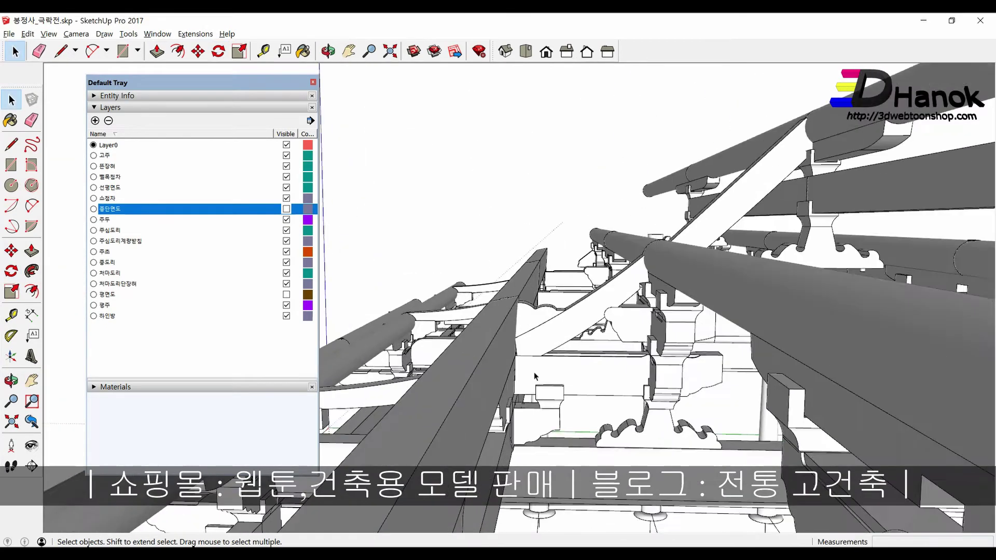
scroll(538, 385, down, 2)
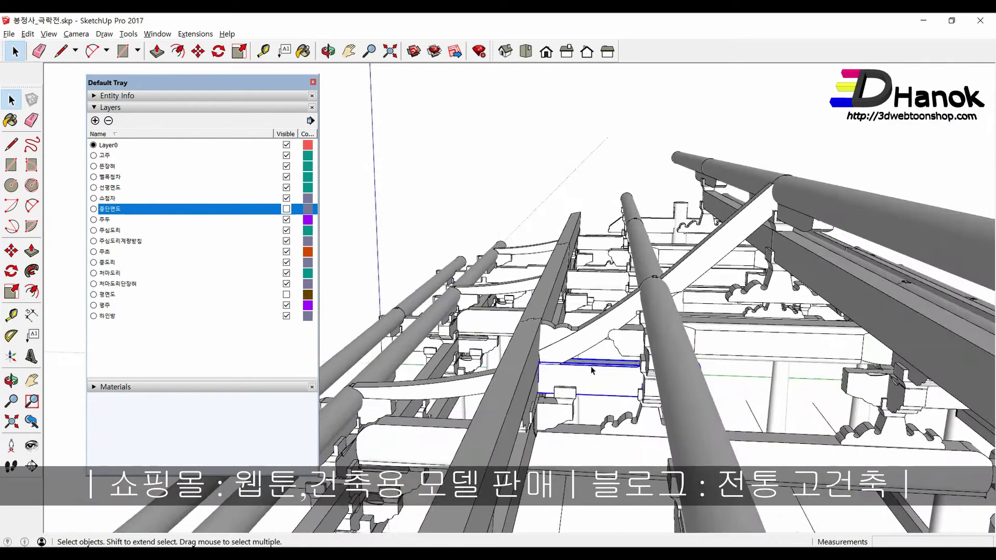
scroll(586, 353, down, 1)
middle_drag(590, 346, 649, 332)
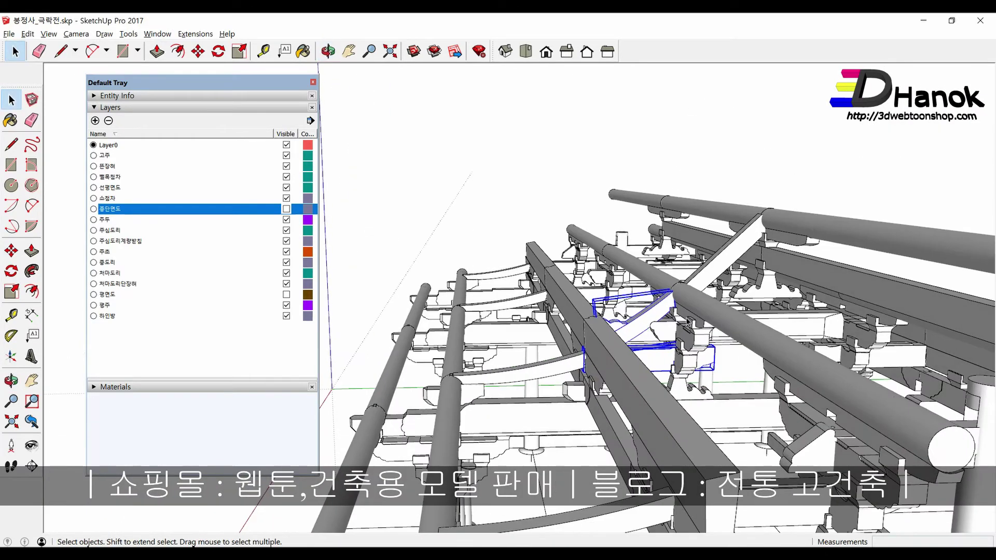
scroll(664, 328, up, 2)
scroll(679, 325, up, 2)
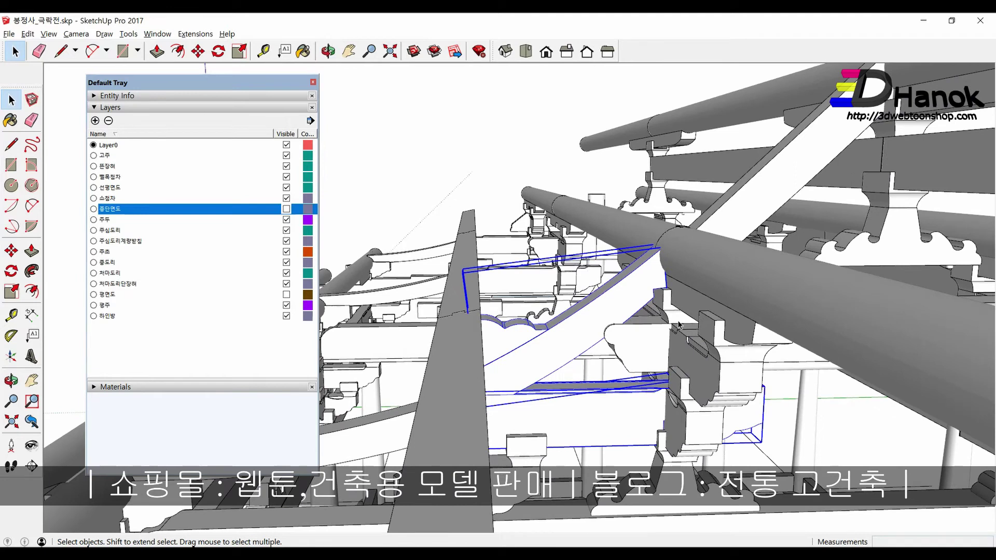
scroll(683, 266, down, 2)
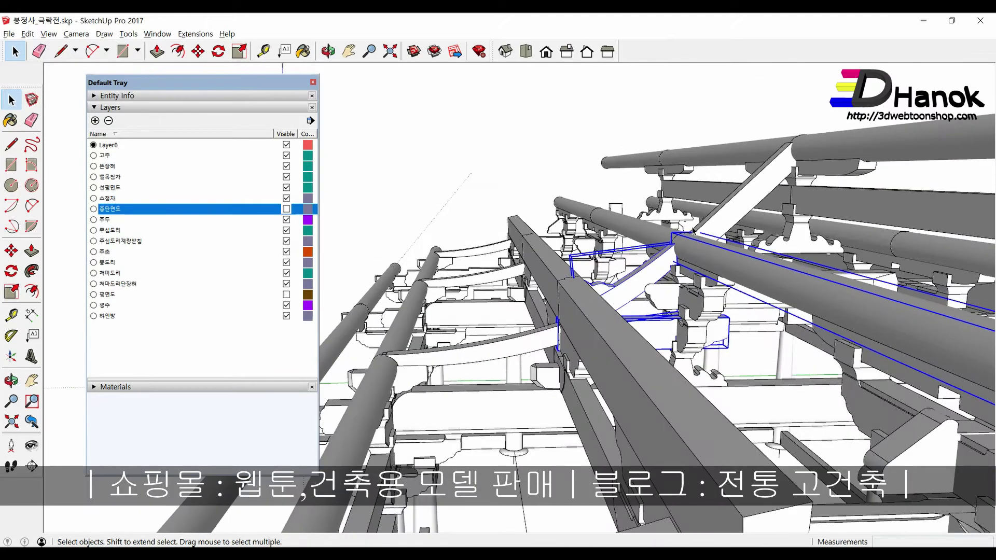
scroll(682, 262, down, 2)
scroll(680, 257, down, 2)
scroll(678, 254, down, 1)
Step: Move-copy the joint assembly out beside the frame, about 155 mm away
mouse_move(678, 253)
middle_down()
mouse_move(597, 418)
mouse_move(570, 418)
middle_up()
key(m)
ctrl+click(570, 418)
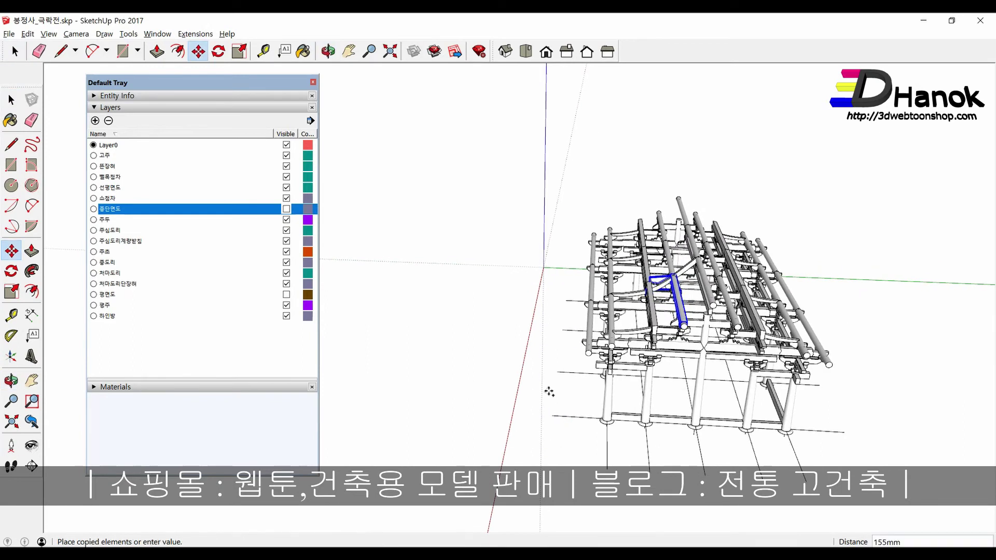
key(space)
scroll(501, 300, up, 3)
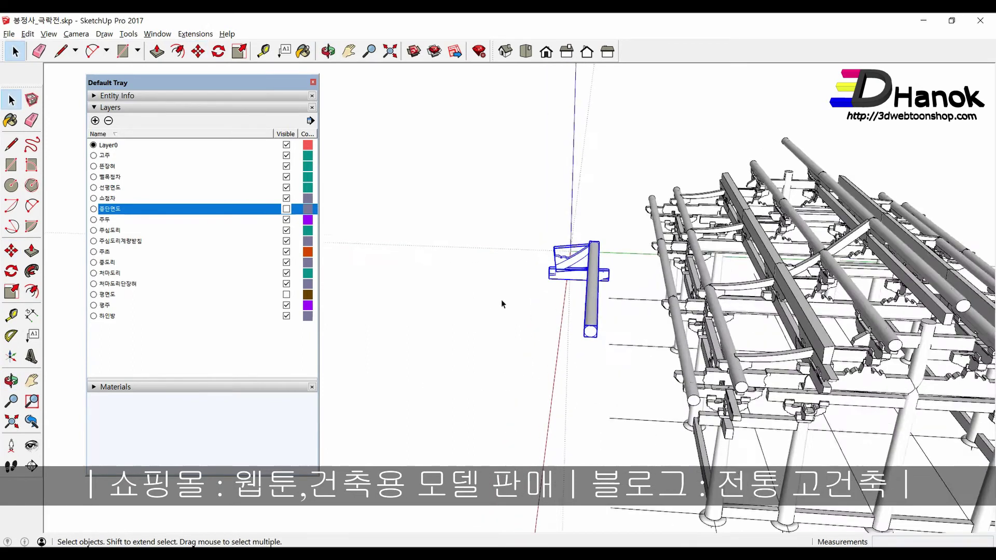
scroll(593, 270, up, 3)
right_click(593, 270)
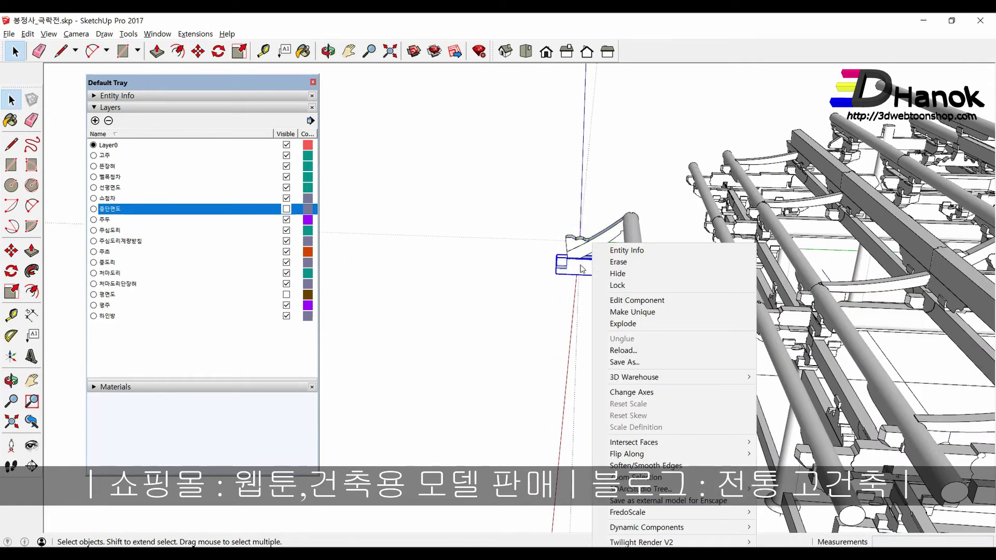
key(Escape)
Step: Intersect the diagonal arm's face with the model
mouse_move(573, 280)
middle_down()
mouse_move(575, 291)
mouse_move(849, 355)
middle_up()
scroll(848, 354, up, 3)
scroll(778, 285, up, 3)
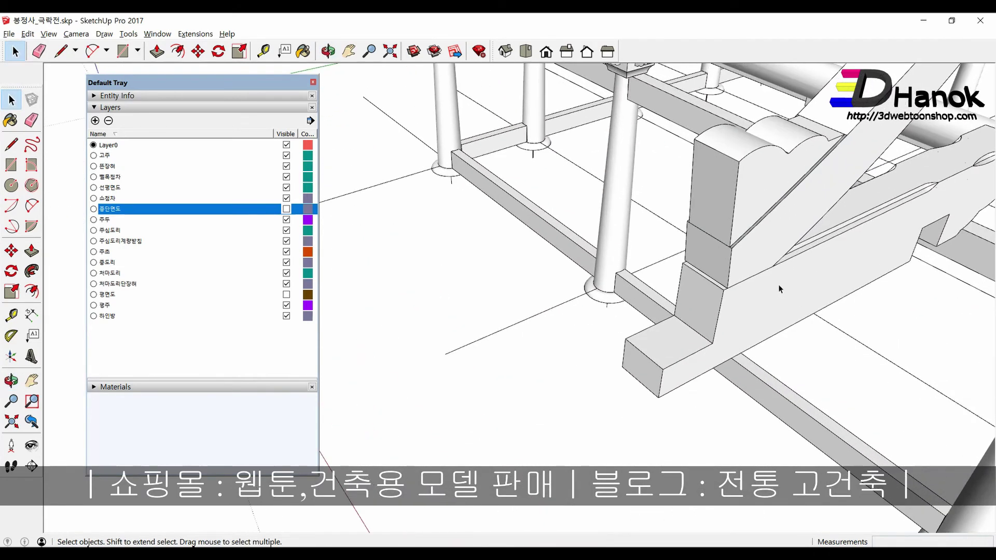
mouse_move(778, 285)
middle_down()
mouse_move(551, 285)
mouse_move(653, 259)
middle_up()
scroll(749, 278, down, 3)
scroll(551, 285, down, 5)
scroll(653, 260, up, 3)
scroll(649, 251, up, 4)
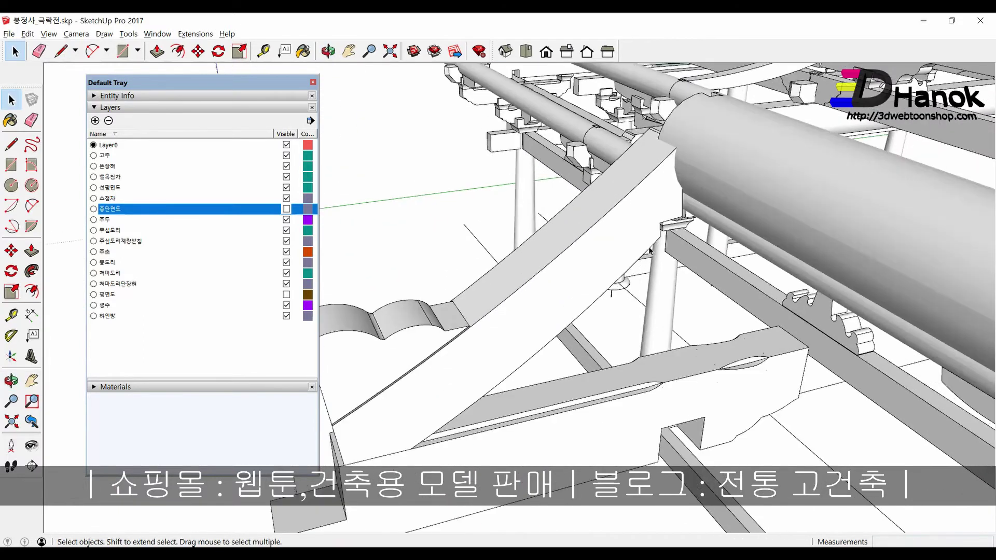
click(640, 192)
scroll(643, 187, up, 2)
scroll(651, 182, up, 2)
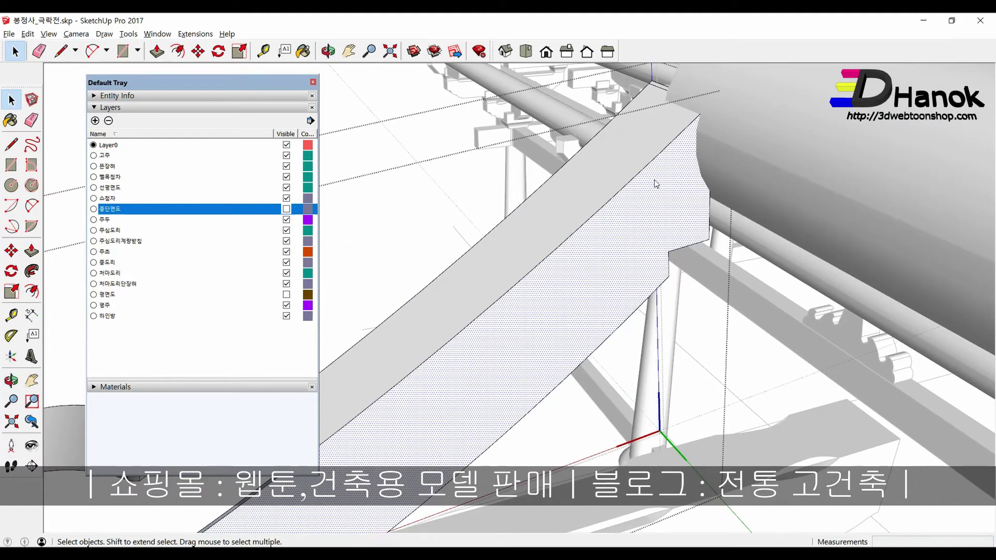
right_click(655, 180)
mouse_move(697, 249)
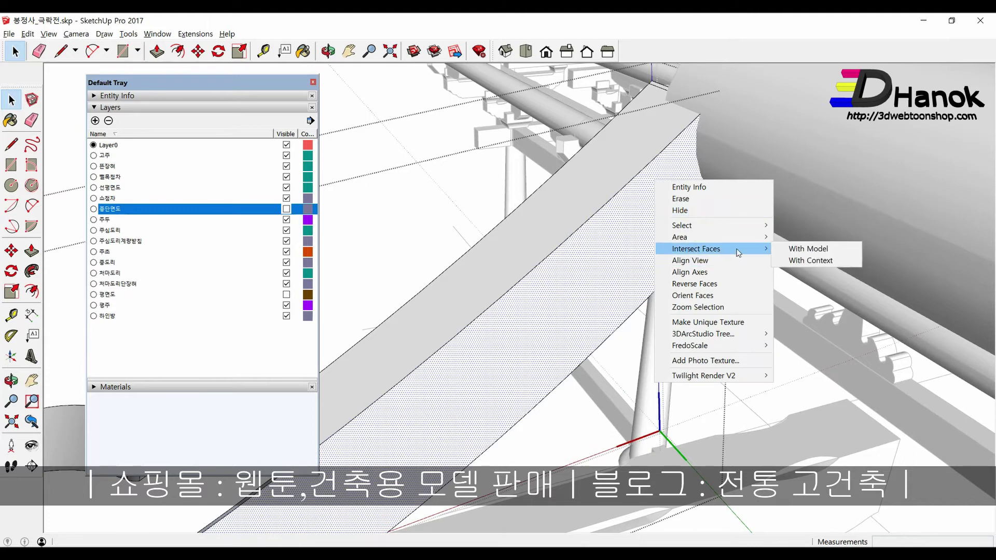
click(785, 255)
scroll(683, 203, down, 2)
Step: Push the arm's end face back inward about 135 mm
mouse_move(683, 203)
middle_down()
mouse_move(654, 212)
mouse_move(619, 249)
middle_up()
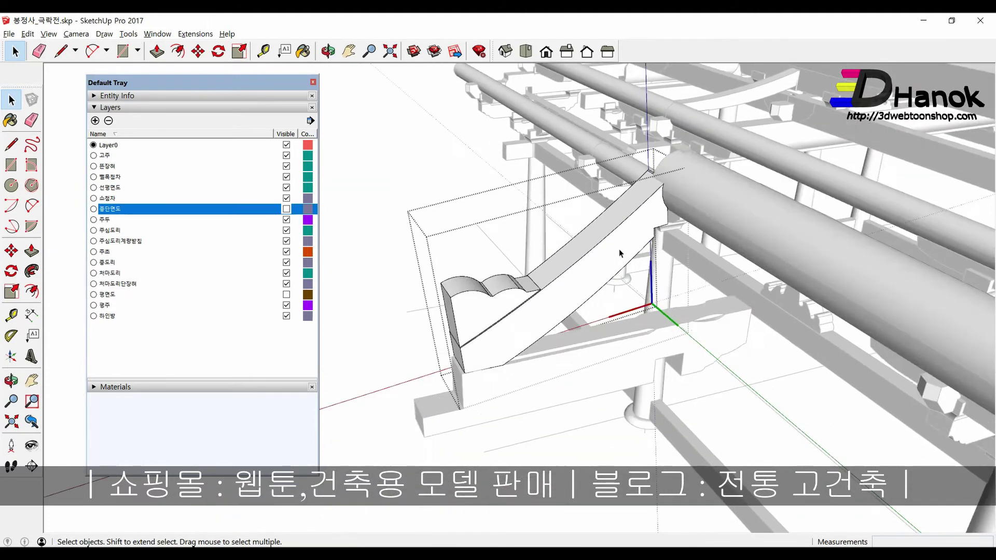
scroll(618, 249, down, 2)
scroll(664, 286, up, 2)
scroll(625, 244, up, 3)
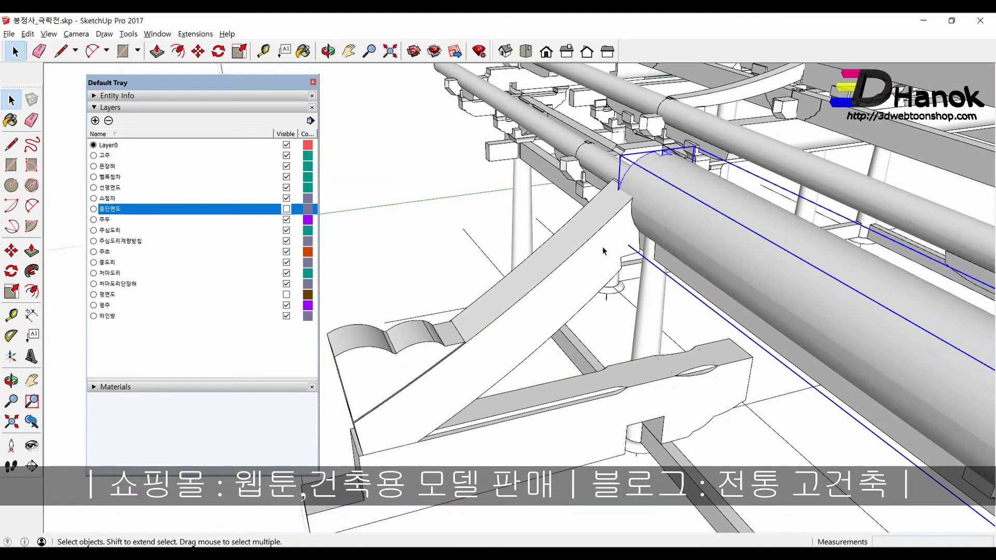
scroll(625, 244, up, 2)
scroll(622, 234, up, 2)
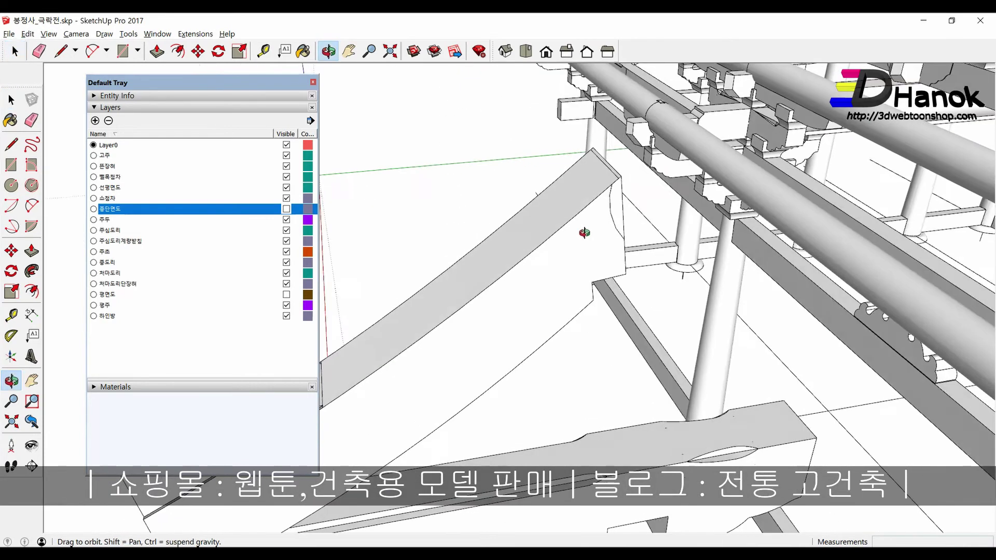
mouse_move(622, 233)
middle_down()
mouse_move(621, 193)
mouse_move(616, 201)
middle_up()
click(616, 203)
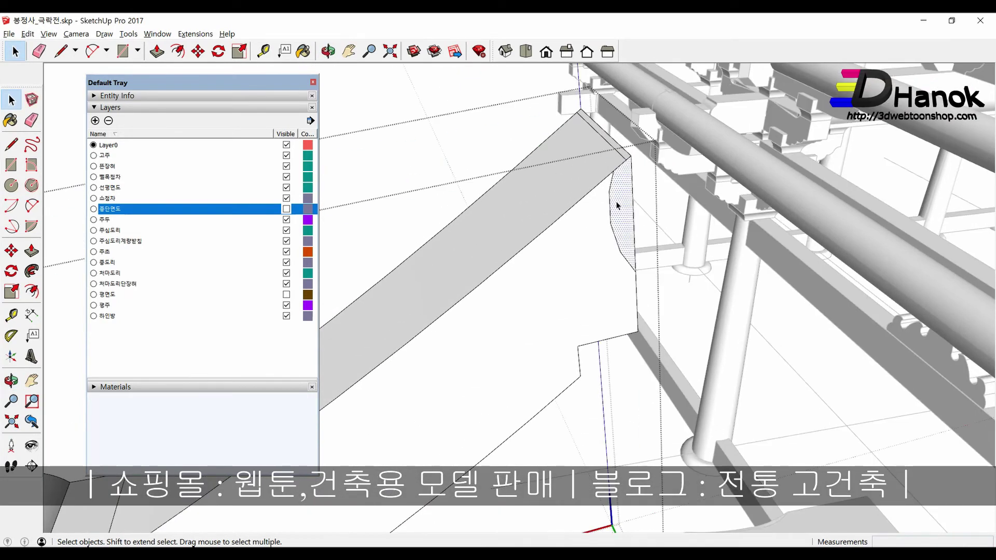
key(p)
drag(617, 204, 606, 178)
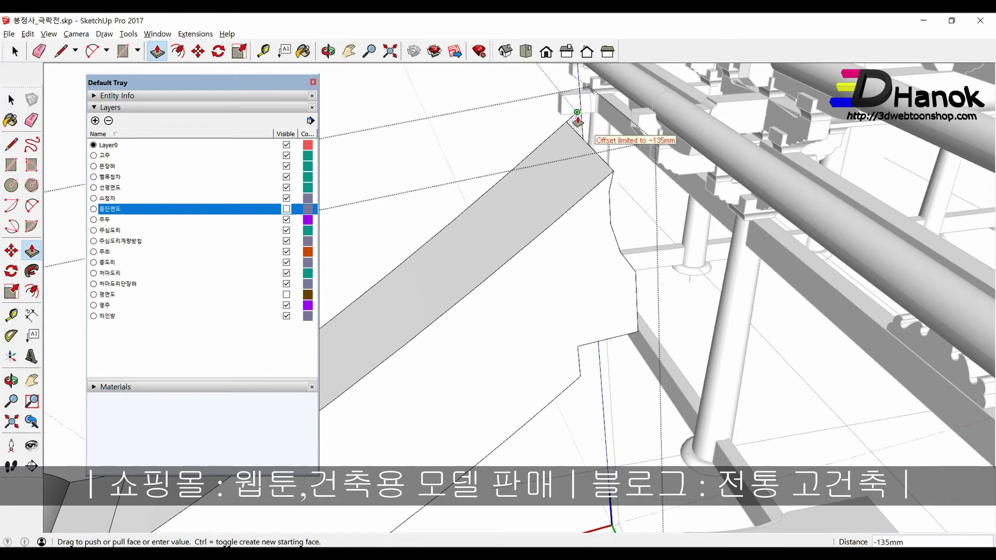
click(577, 123)
scroll(573, 125, down, 5)
key(space)
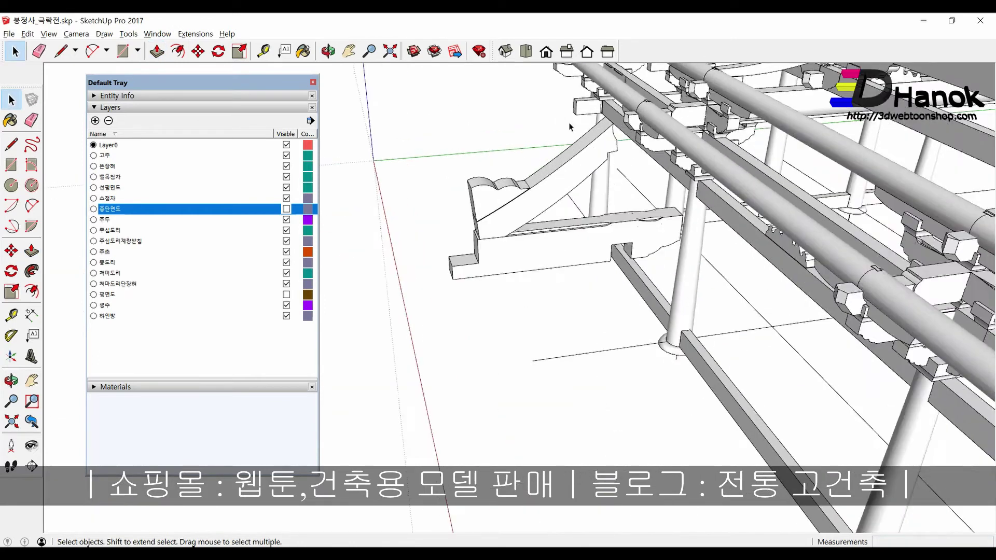
Step: Select the slanted bracket arm component
scroll(569, 127, up, 2)
click(476, 254)
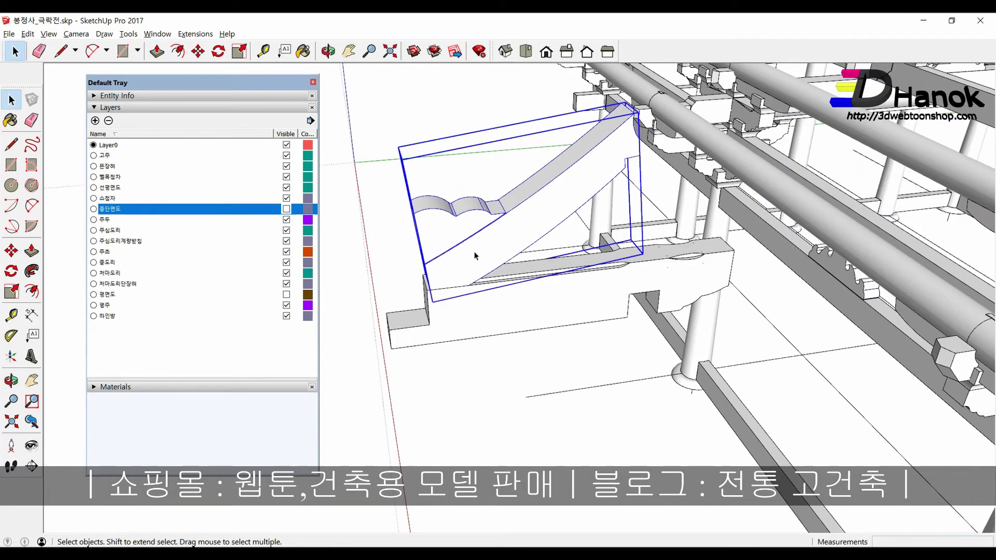
scroll(439, 391, down, 4)
scroll(440, 395, down, 2)
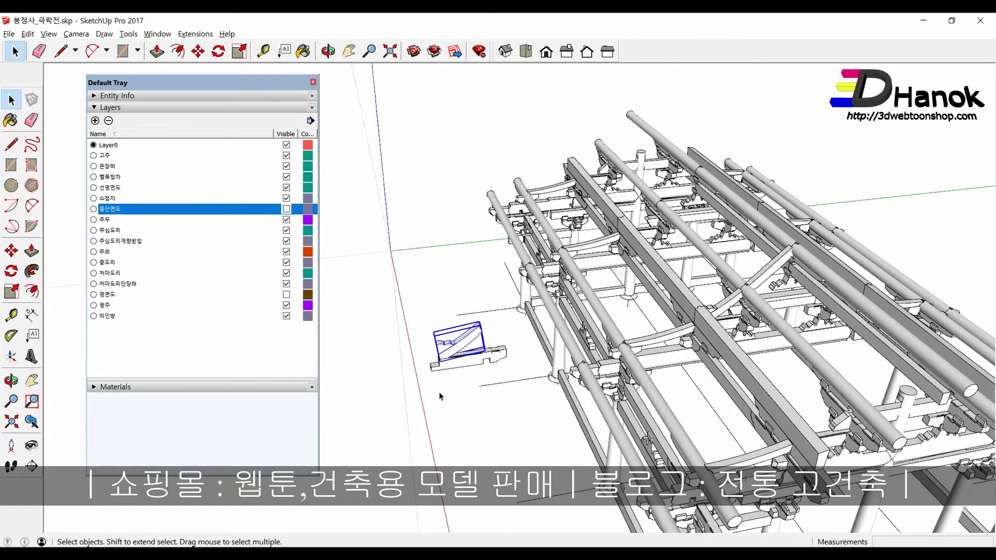
middle_drag(439, 392, 429, 358)
scroll(480, 349, up, 1)
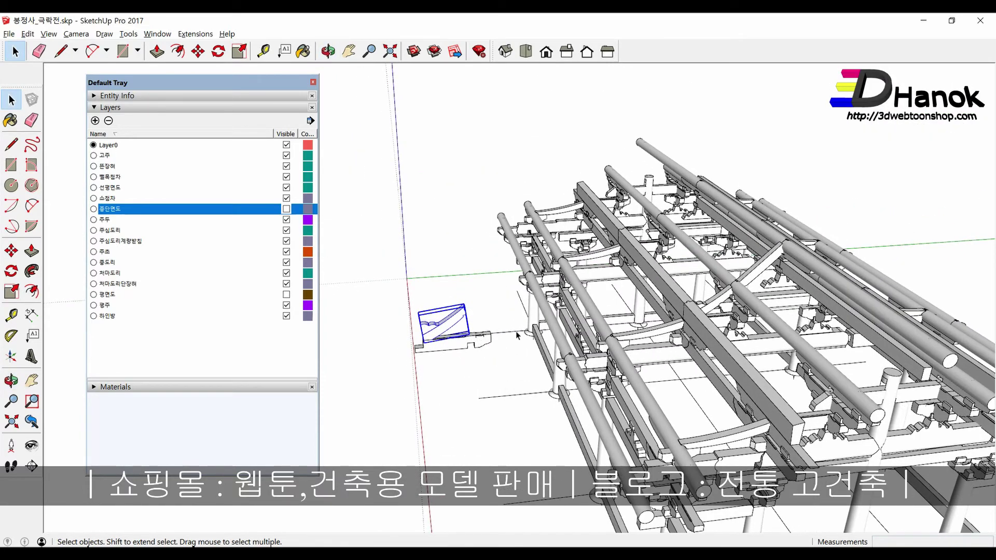
scroll(451, 324, up, 2)
right_click(451, 324)
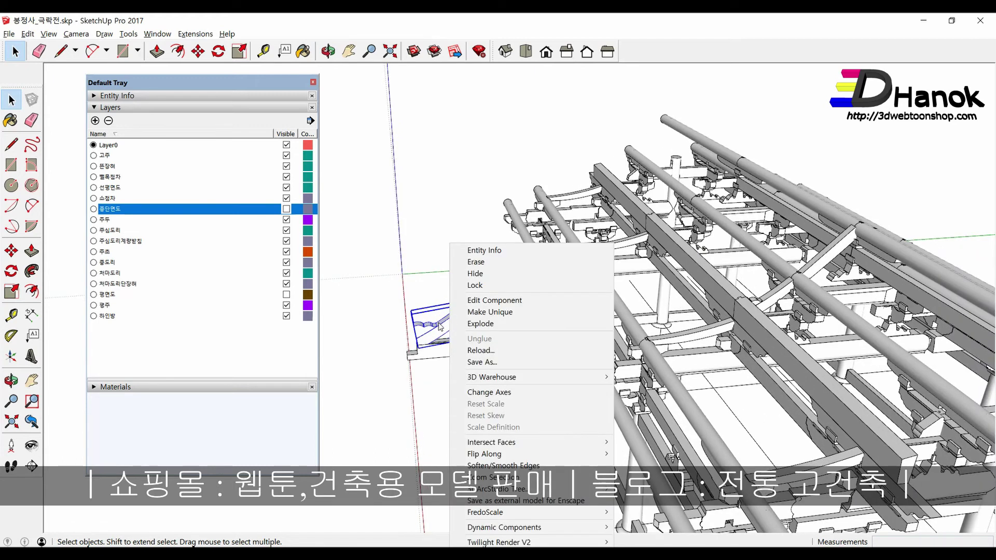
click(440, 327)
scroll(436, 337, up, 2)
scroll(429, 349, up, 2)
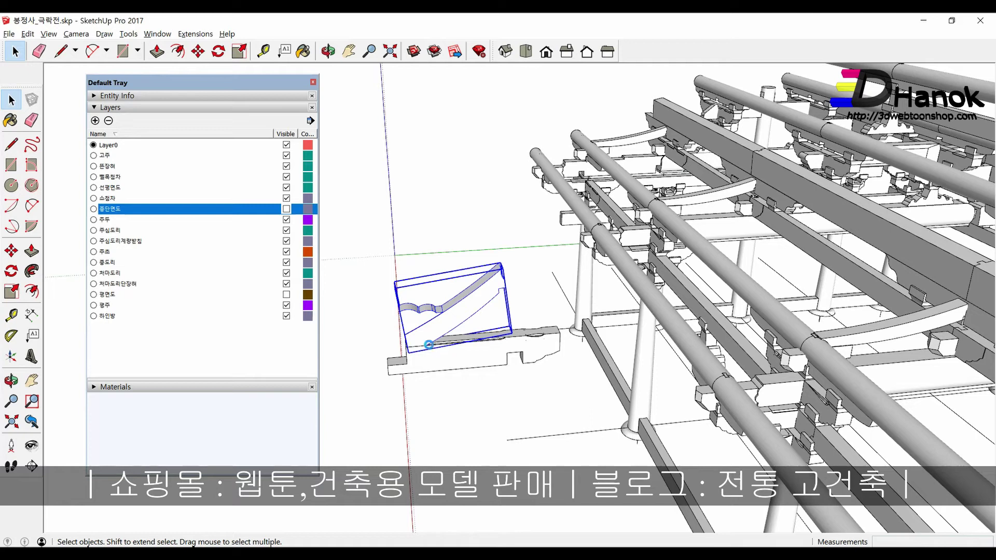
Step: Edit the base beam component with the rest of the model hidden and the Default Tray closed
double_click(437, 362)
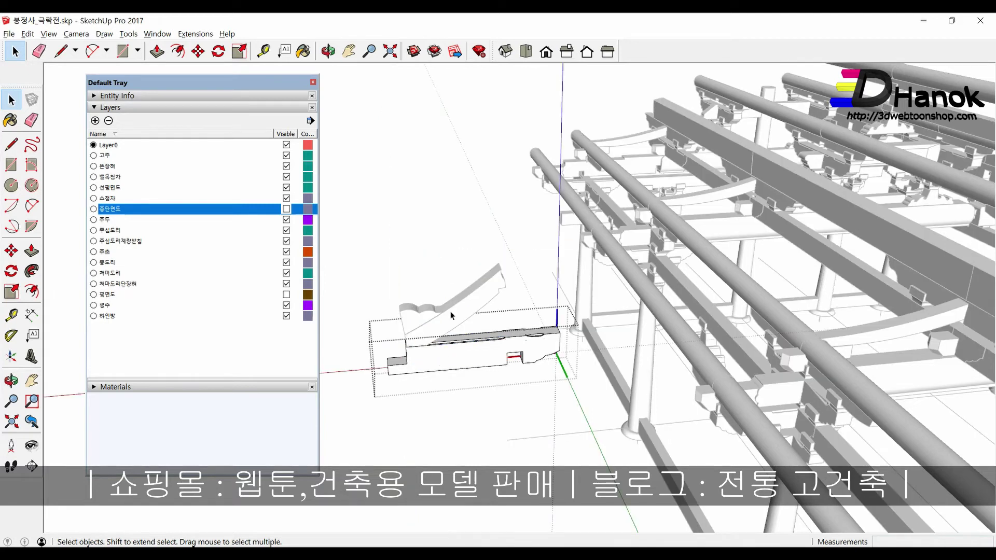
click(49, 34)
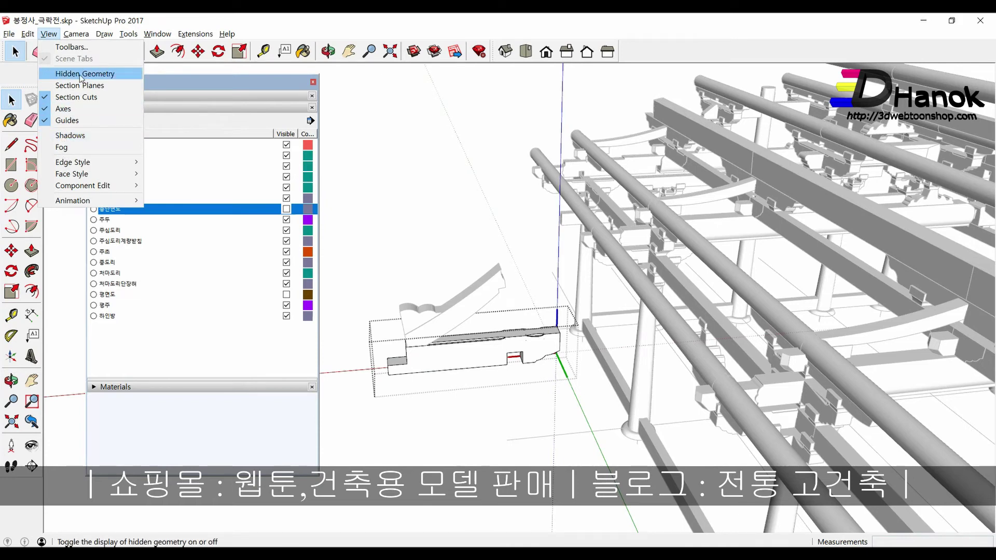
mouse_move(83, 185)
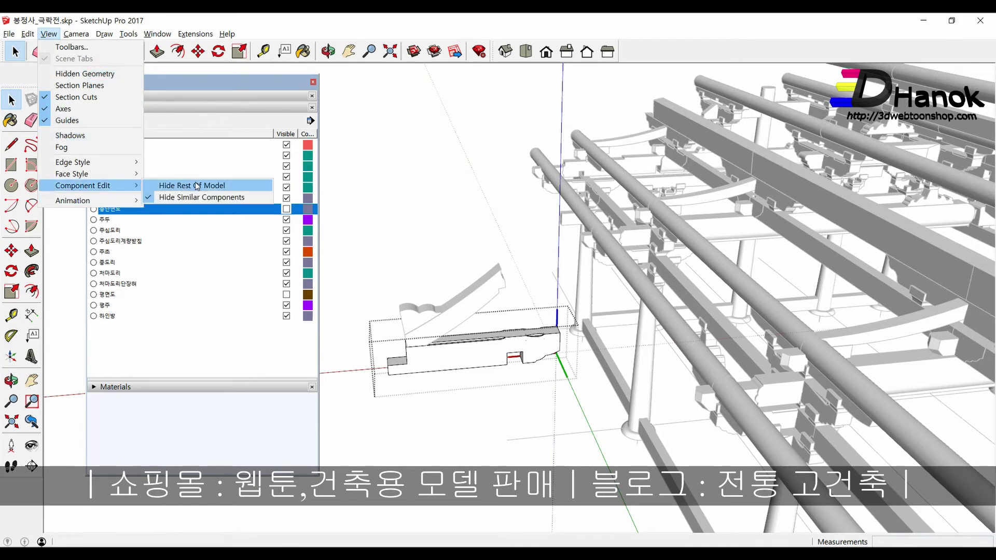
click(198, 186)
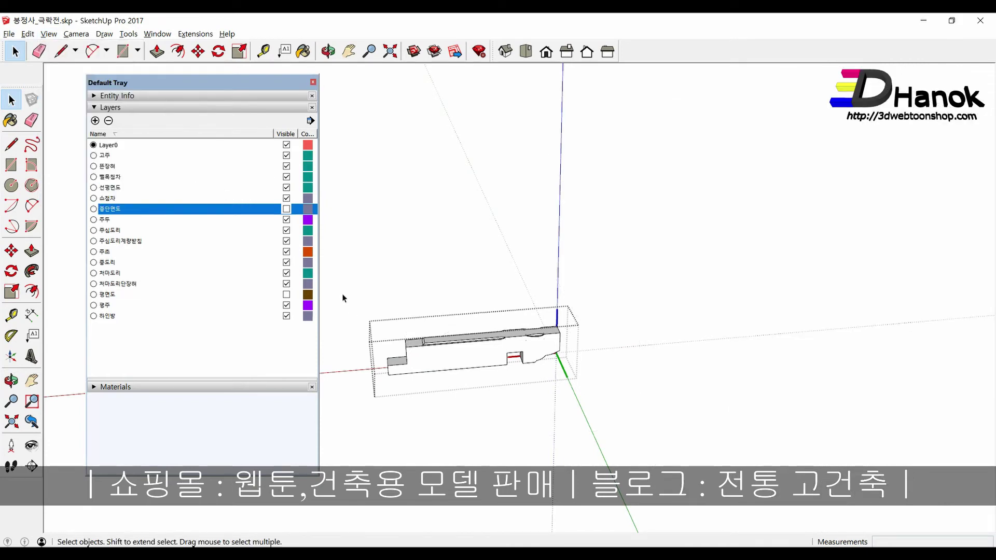
click(313, 82)
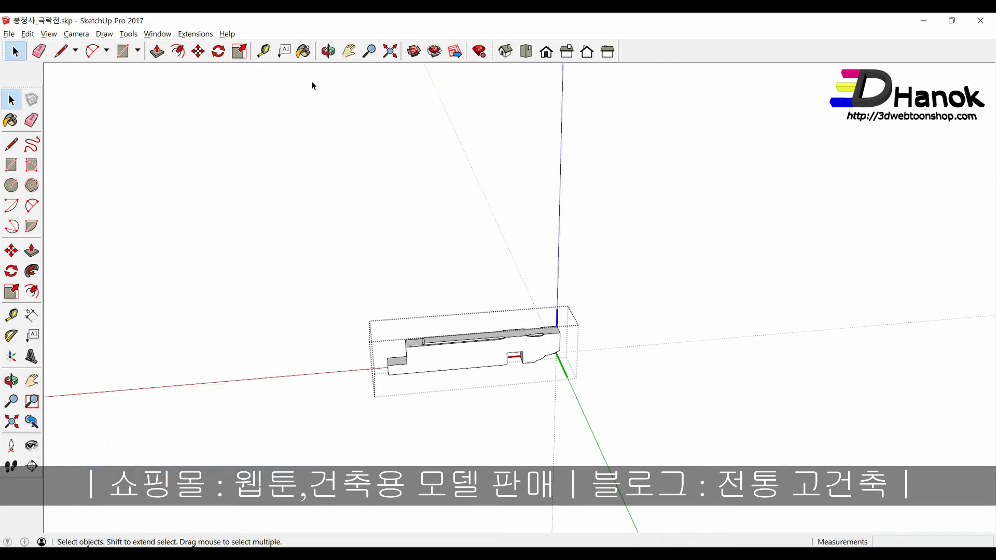
click(28, 34)
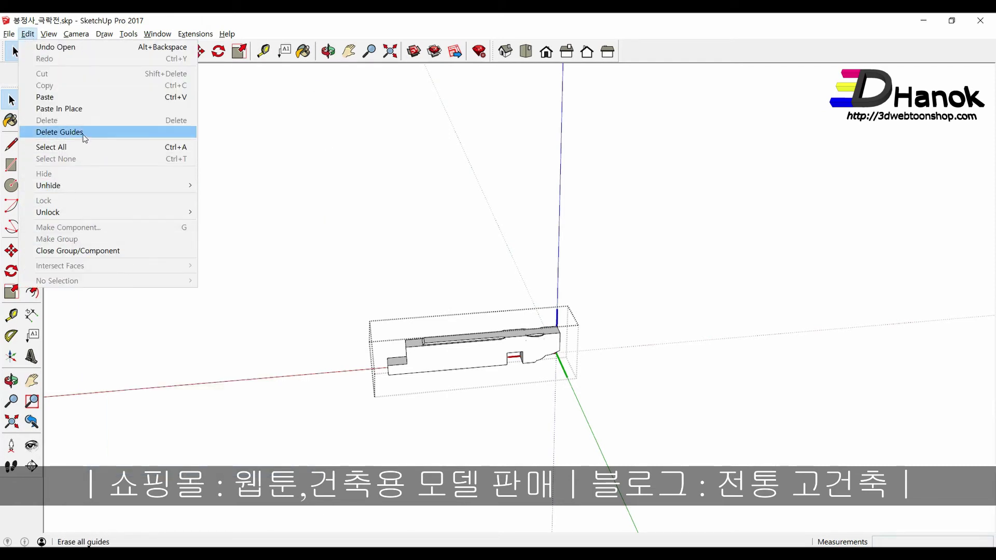
Step: Paste the arm in place inside the beam component and explode it into loose geometry
click(86, 109)
scroll(434, 334, up, 3)
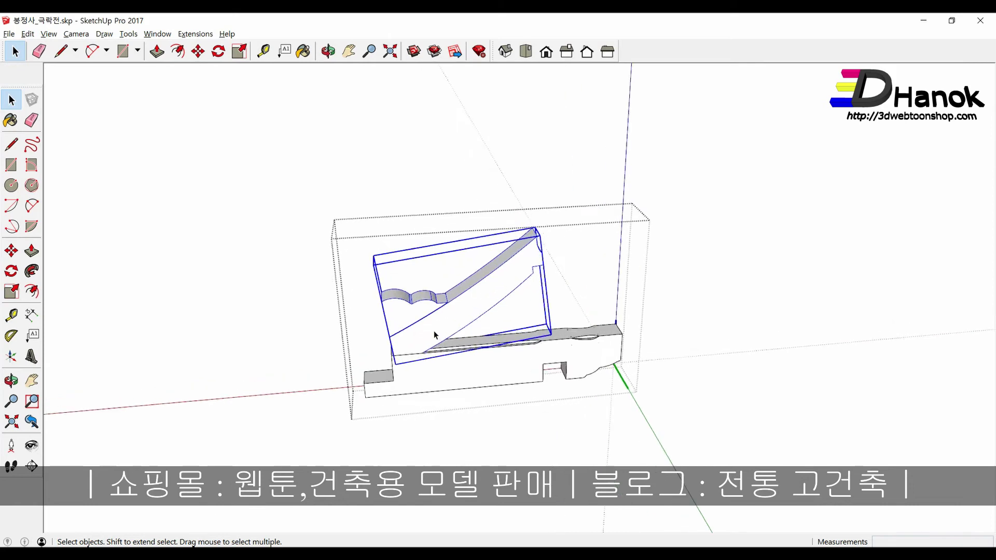
right_click(435, 335)
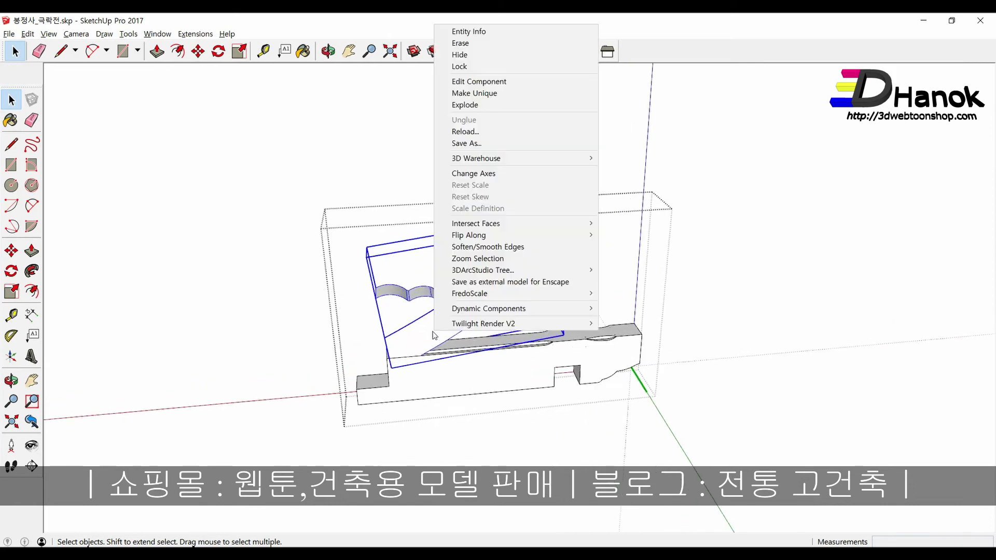
click(469, 108)
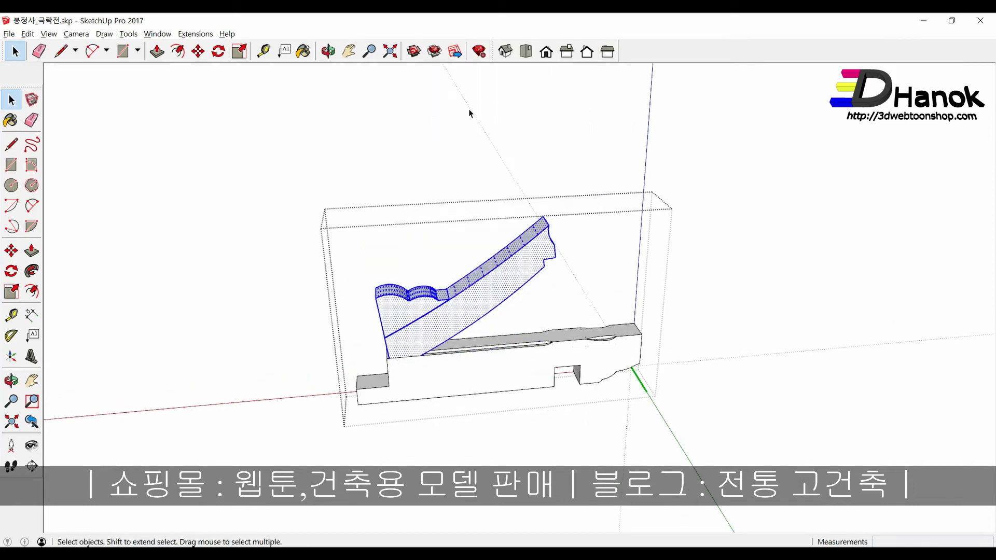
middle_drag(434, 381, 426, 399)
scroll(426, 400, up, 3)
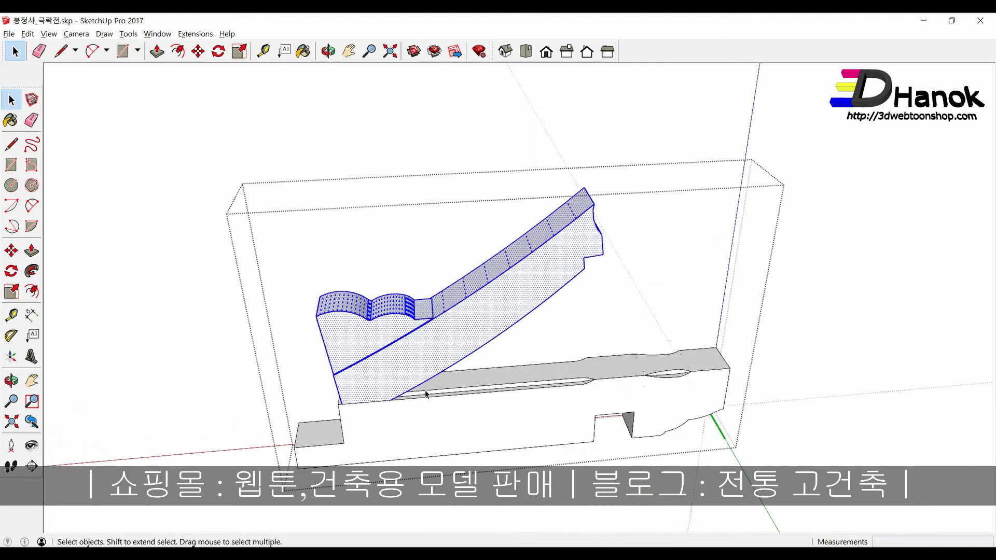
scroll(427, 390, down, 3)
scroll(428, 437, down, 2)
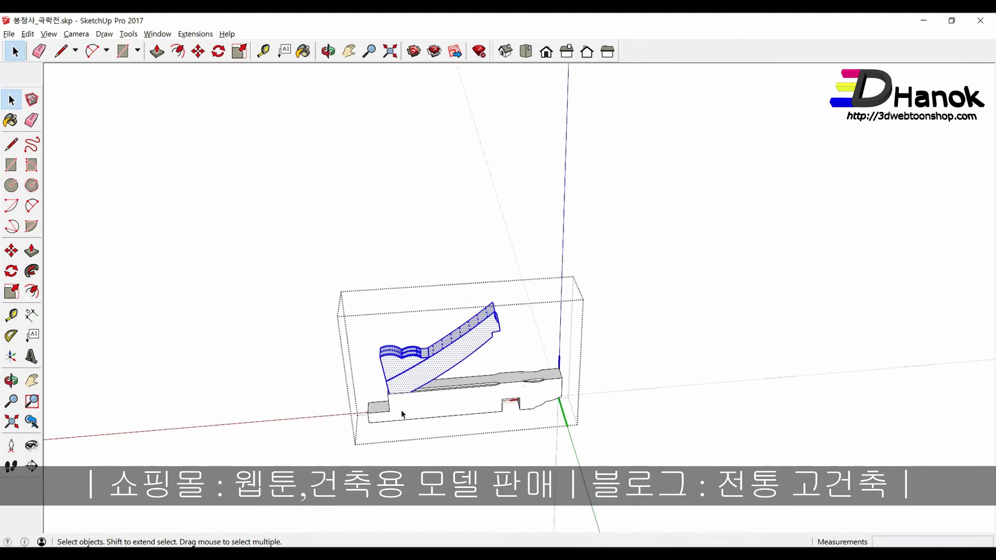
Step: Select all the arm and beam geometry and intersect it with the model
drag(284, 282, 473, 488)
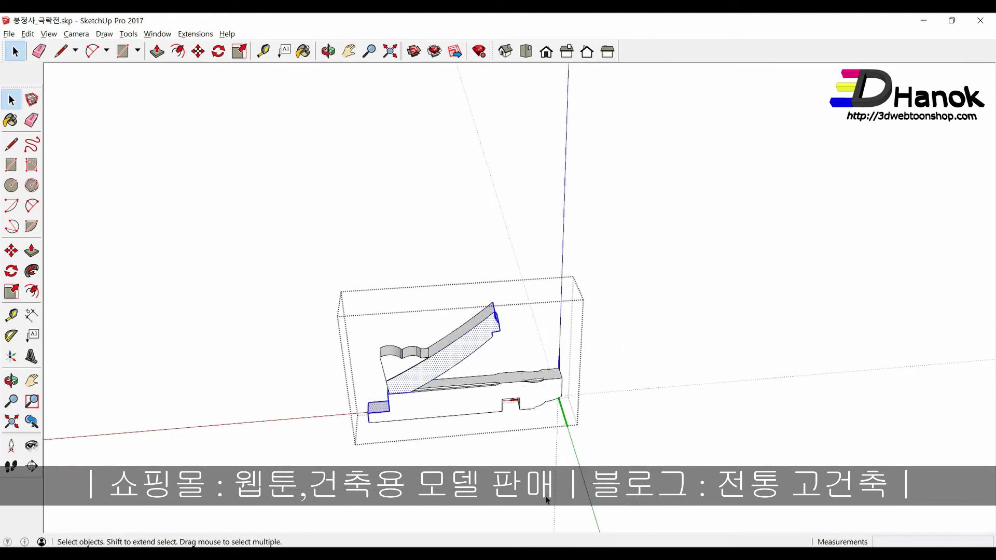
drag(262, 257, 512, 484)
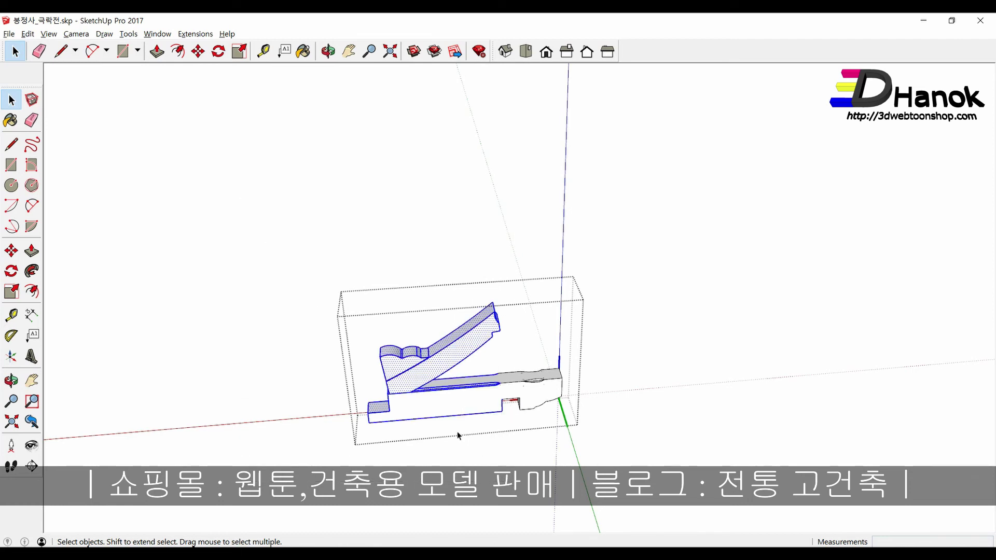
scroll(425, 379, up, 4)
scroll(424, 380, down, 3)
triple_click(421, 382)
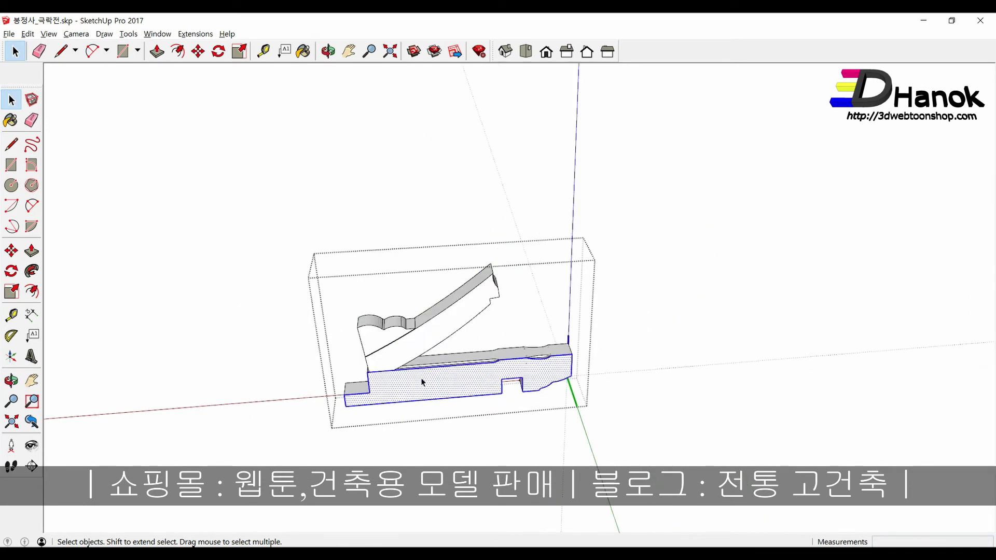
right_click(421, 382)
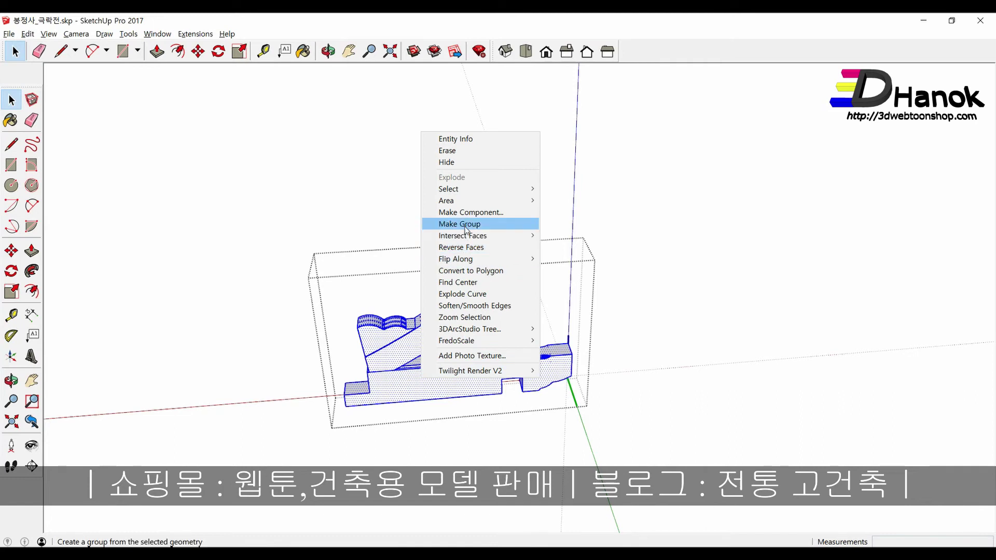
mouse_move(463, 235)
click(551, 236)
Step: Delete the leftover slanted board, curved piece and thin upright sliver
click(496, 313)
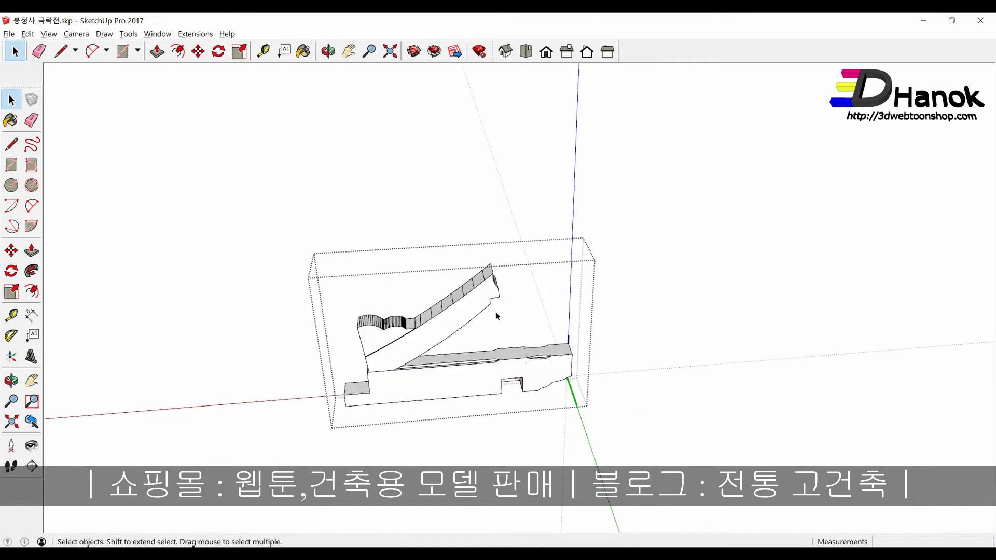
key(Delete)
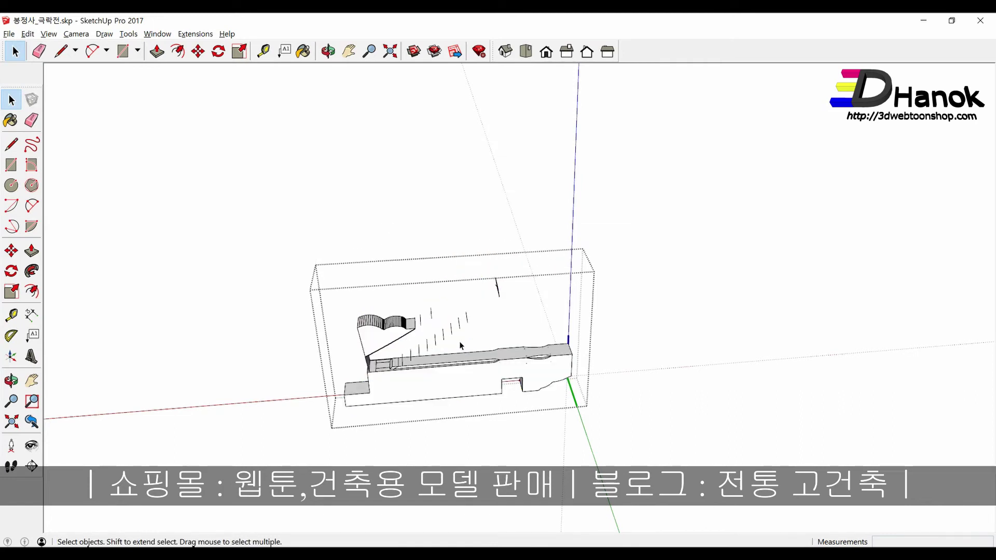
scroll(461, 346, up, 2)
click(379, 322)
key(Delete)
scroll(363, 381, up, 5)
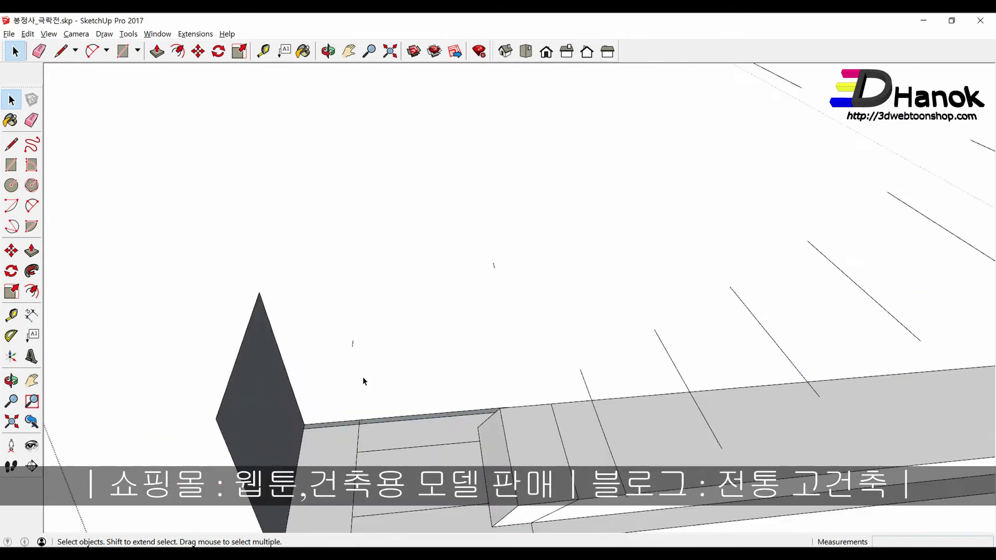
scroll(363, 381, down, 5)
scroll(358, 349, down, 2)
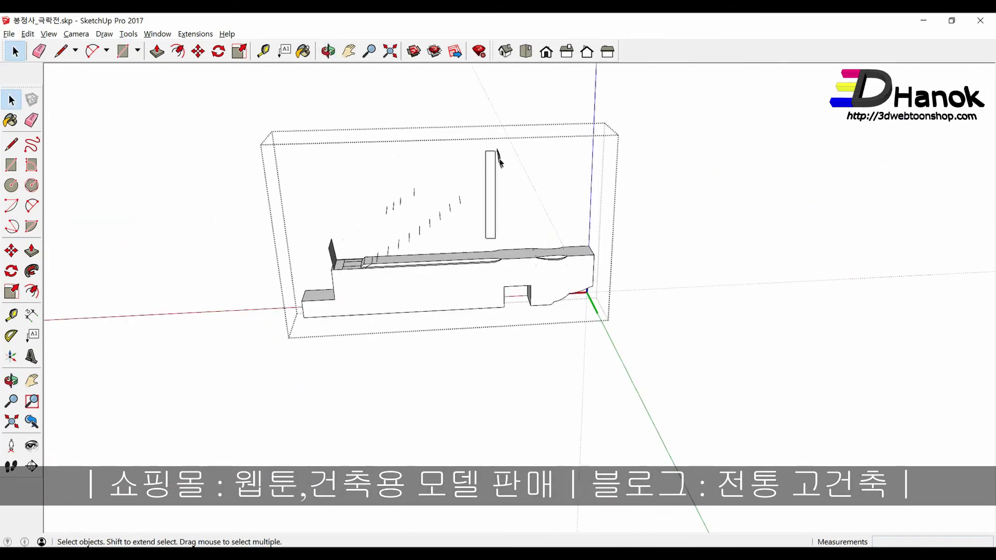
key(Delete)
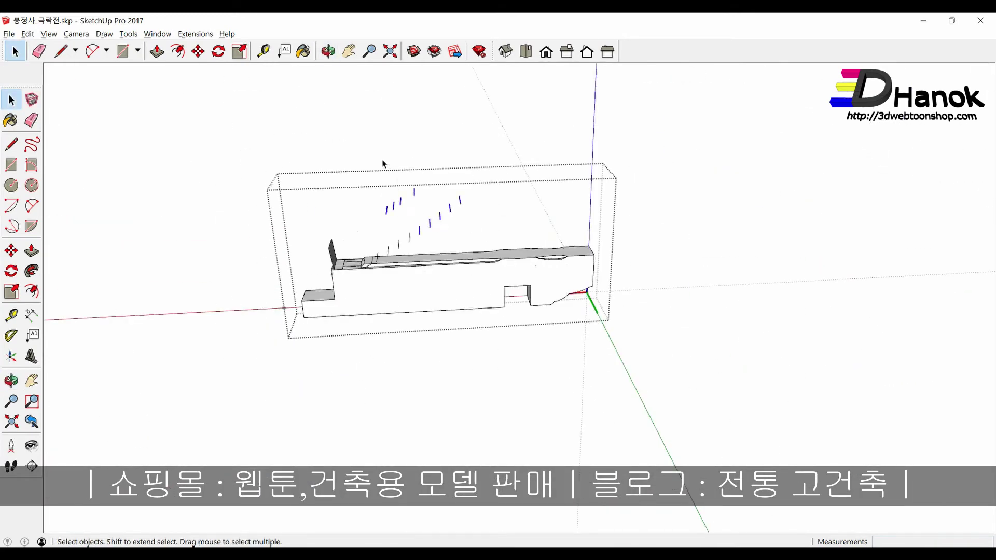
scroll(396, 244, up, 2)
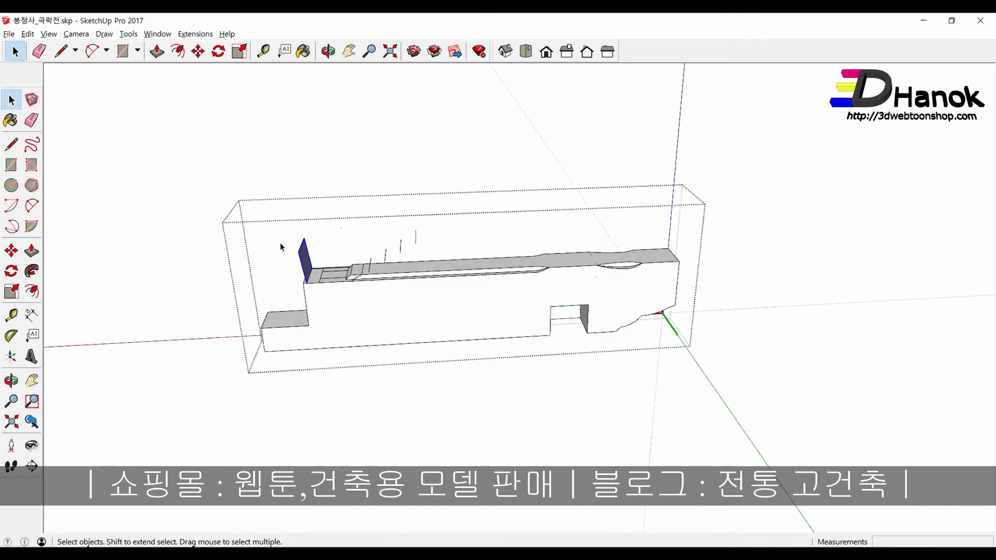
Step: Orbit and zoom in to inspect the new notch outline on the beam top
middle_drag(282, 248, 333, 309)
scroll(343, 298, up, 2)
mouse_move(382, 285)
middle_down()
mouse_move(501, 287)
mouse_move(462, 342)
middle_up()
scroll(357, 348, down, 3)
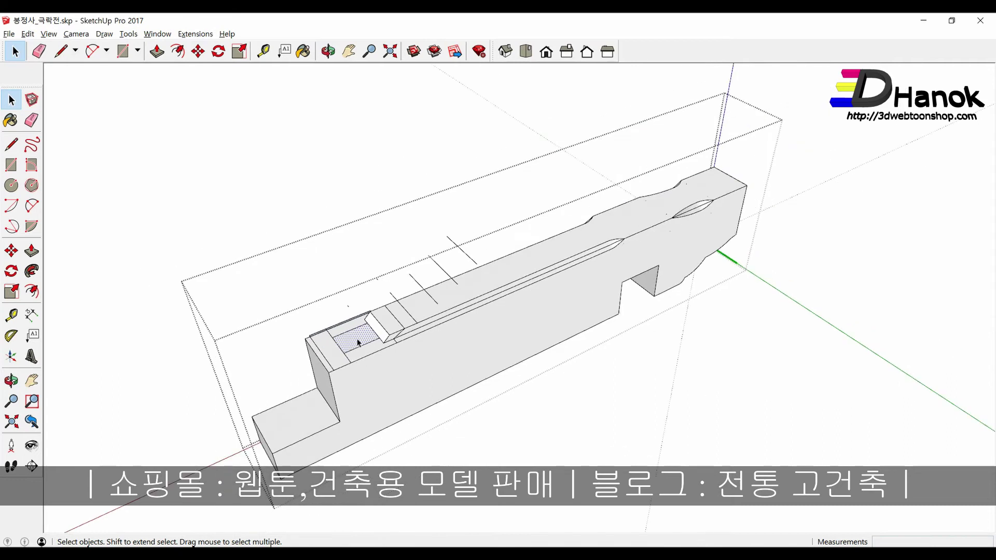
mouse_move(345, 338)
middle_down()
mouse_move(601, 271)
mouse_move(575, 311)
mouse_move(290, 298)
middle_up()
scroll(570, 319, up, 3)
scroll(565, 322, up, 2)
scroll(289, 302, down, 3)
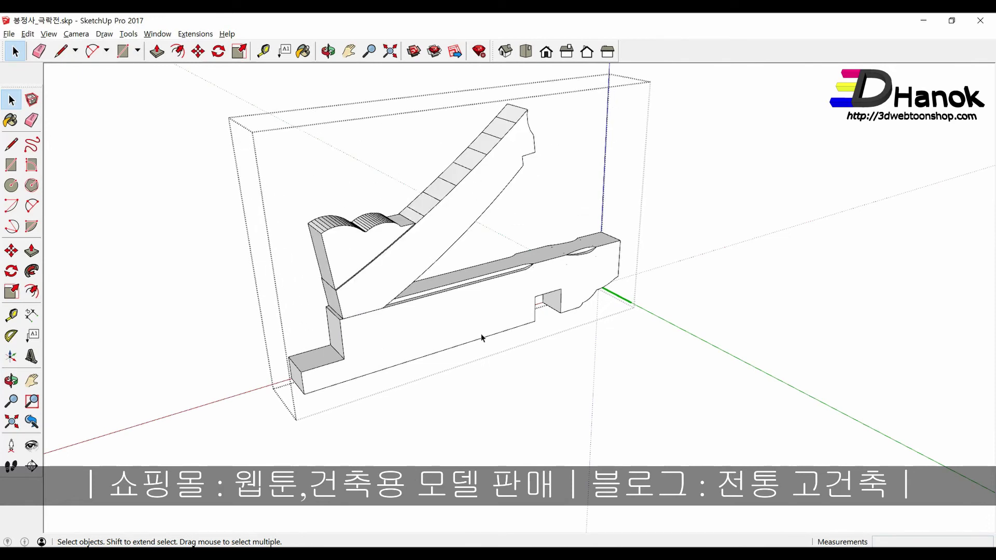
Step: Shift the whole slanted bracket arm about 12 mm so it seats against the beam
click(440, 249)
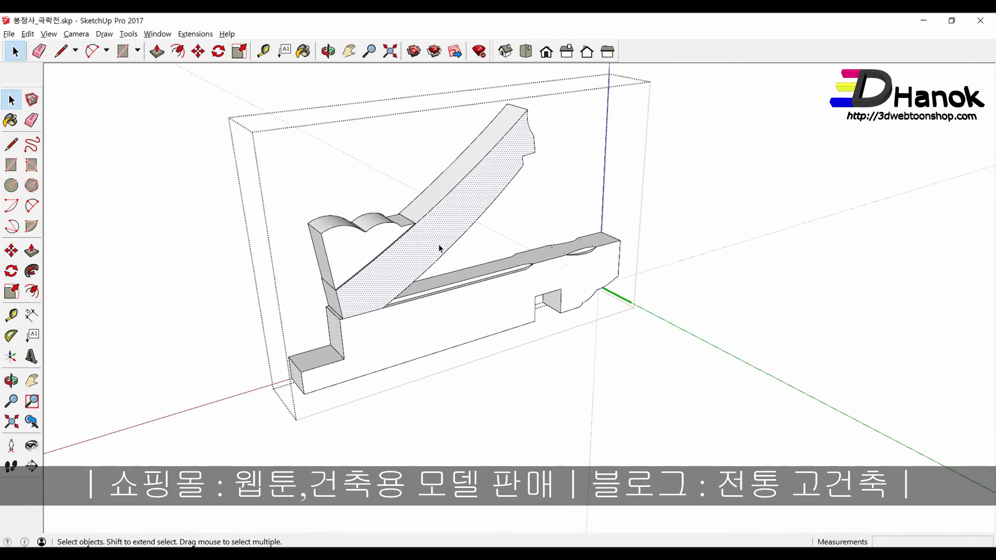
key(Escape)
click(440, 249)
scroll(347, 338, up, 3)
scroll(339, 332, up, 2)
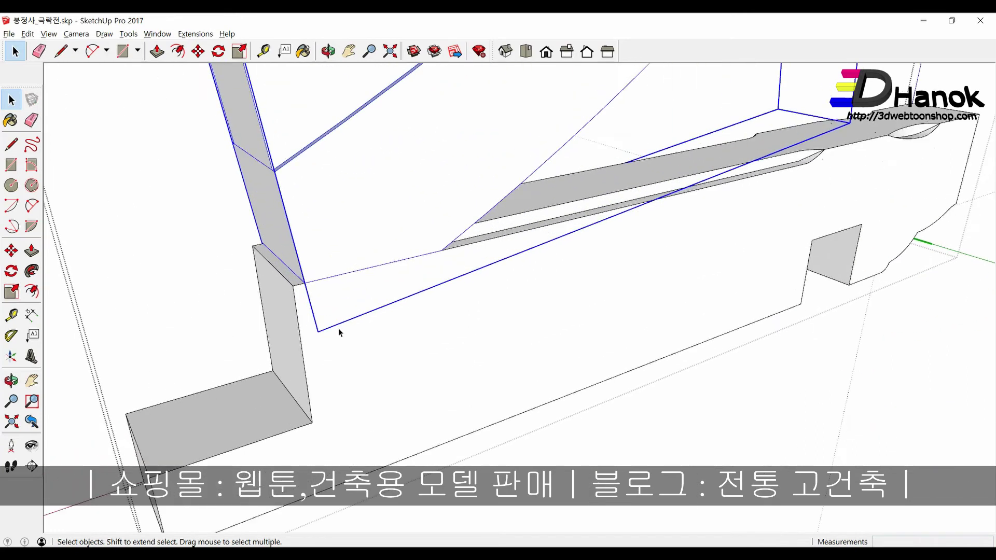
scroll(339, 330, up, 1)
key(m)
click(335, 321)
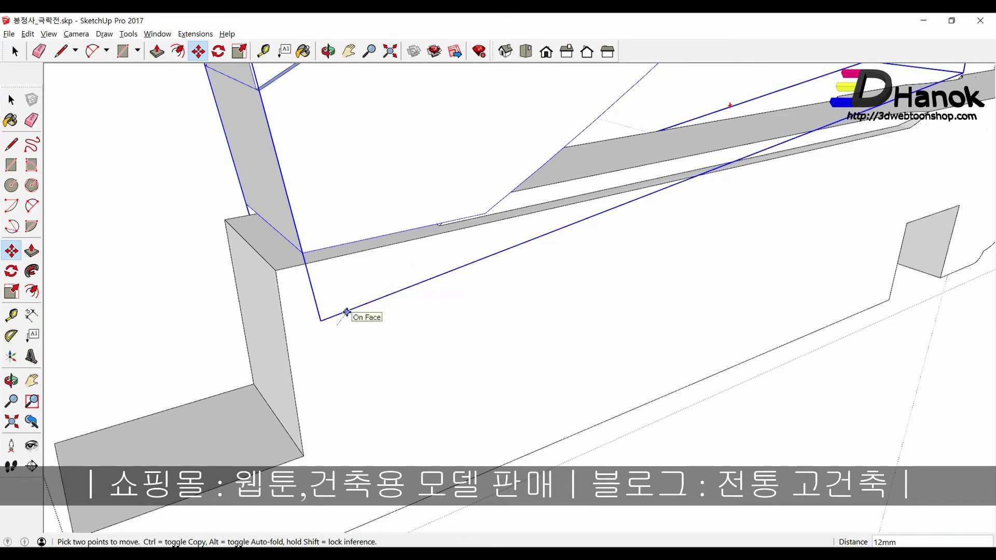
mouse_move(346, 313)
middle_down()
mouse_move(344, 210)
mouse_move(372, 202)
mouse_move(382, 216)
mouse_move(349, 220)
mouse_move(191, 205)
mouse_move(169, 231)
mouse_move(371, 246)
middle_up()
key(space)
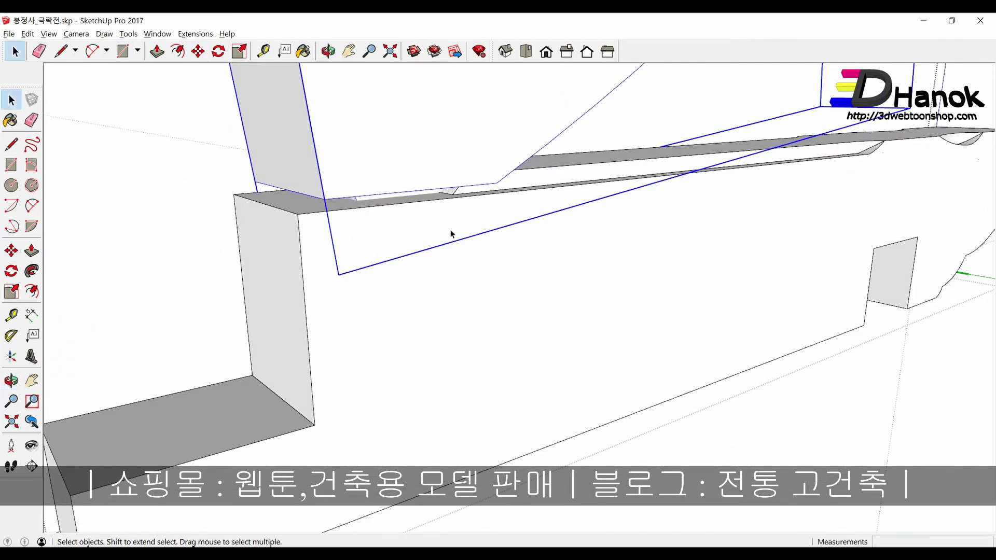
mouse_move(450, 234)
middle_down()
mouse_move(367, 214)
mouse_move(353, 155)
mouse_move(343, 193)
mouse_move(416, 207)
mouse_move(385, 245)
middle_up()
Step: Intersect the beam and its connected geometry with the model
triple_click(380, 236)
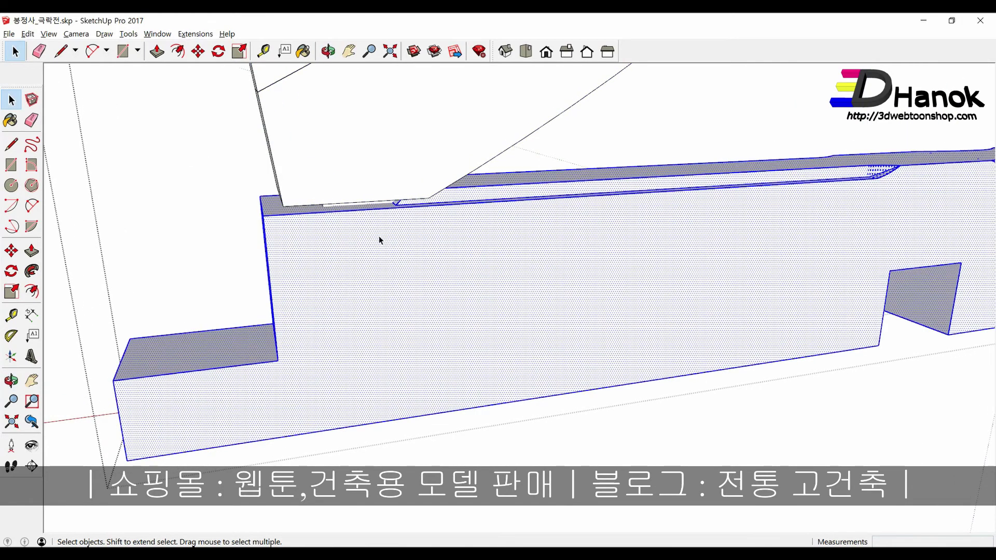
right_click(379, 240)
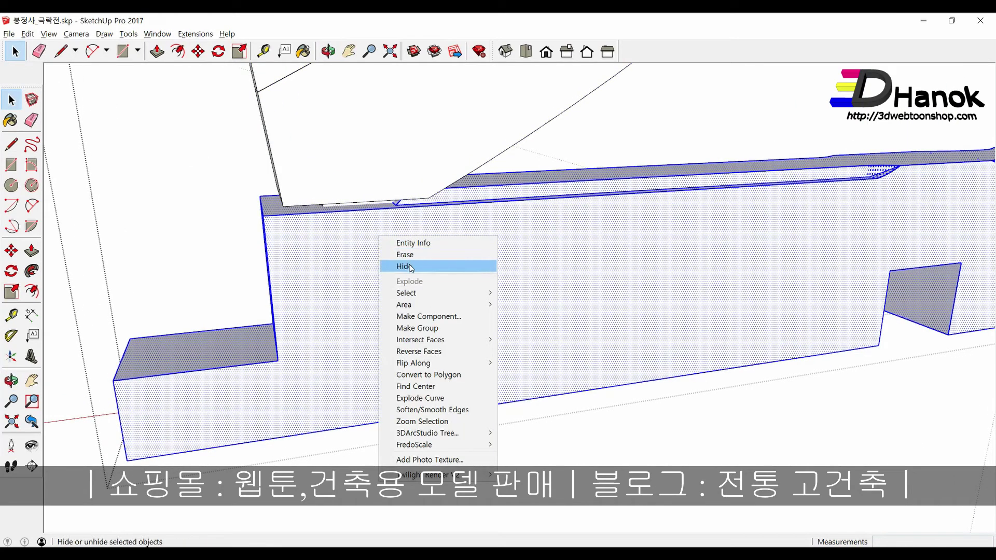
mouse_move(420, 339)
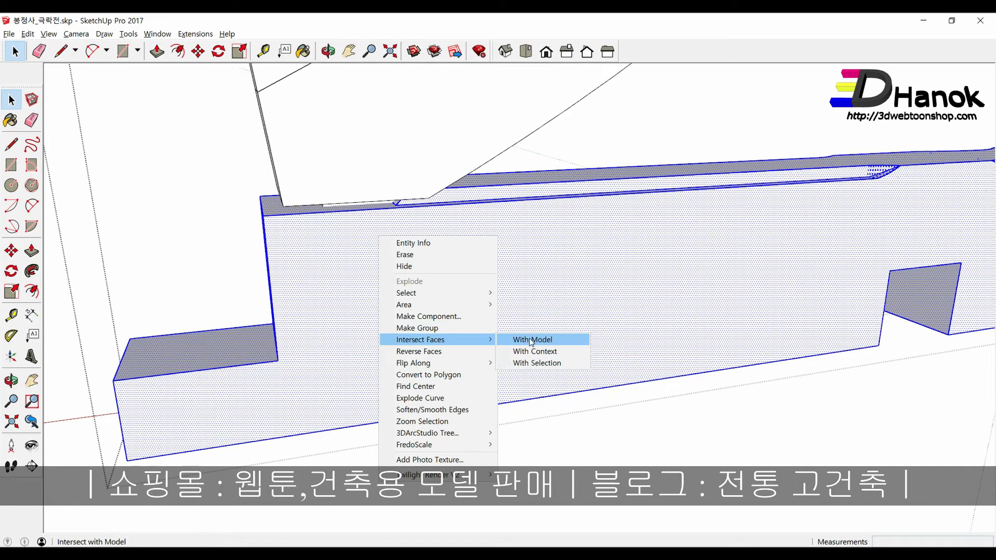
click(531, 340)
mouse_move(472, 411)
middle_down()
mouse_move(390, 251)
mouse_move(390, 394)
middle_up()
Step: Hide the slanted arm and the component above the beam
click(390, 251)
right_click(409, 242)
click(431, 271)
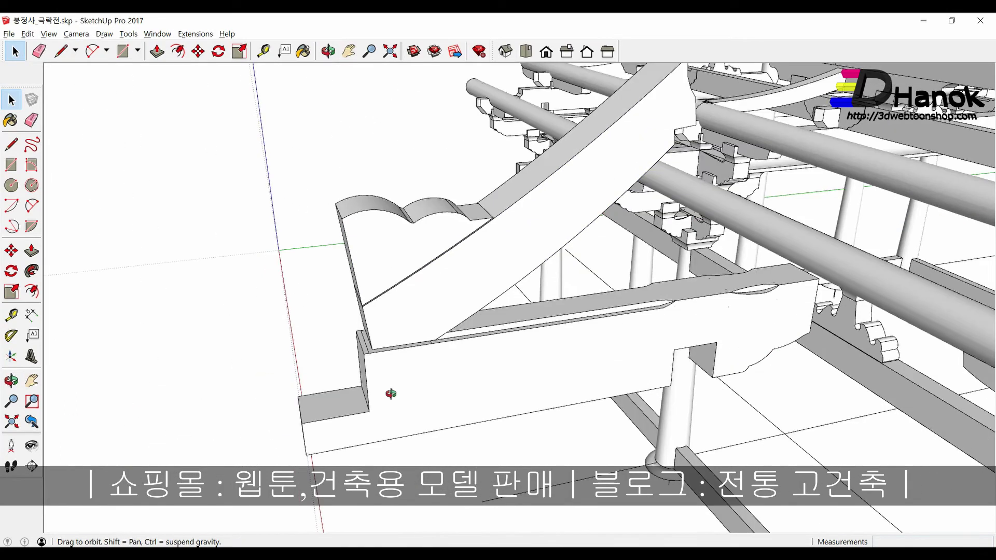
double_click(415, 293)
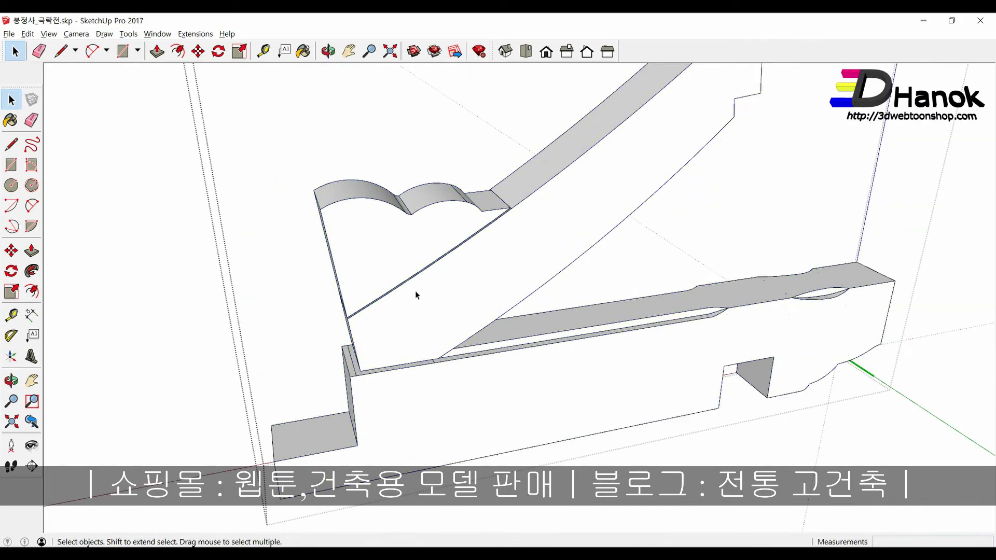
right_click(415, 295)
click(435, 284)
Step: Inspect the new notch face on the beam's top, then undo to restore the slanted arm
scroll(404, 379, up, 2)
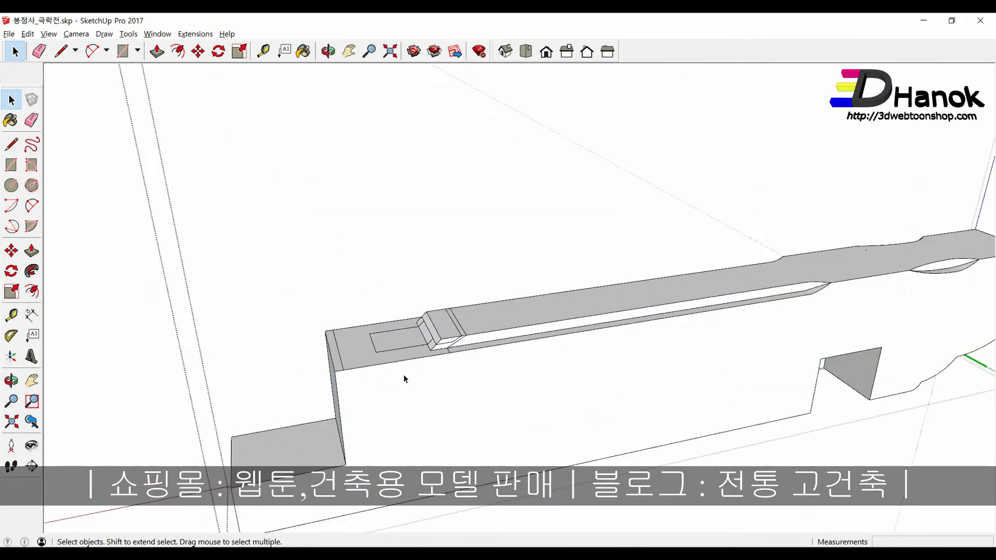
scroll(404, 379, up, 2)
scroll(394, 343, up, 1)
click(389, 337)
middle_drag(389, 337, 452, 347)
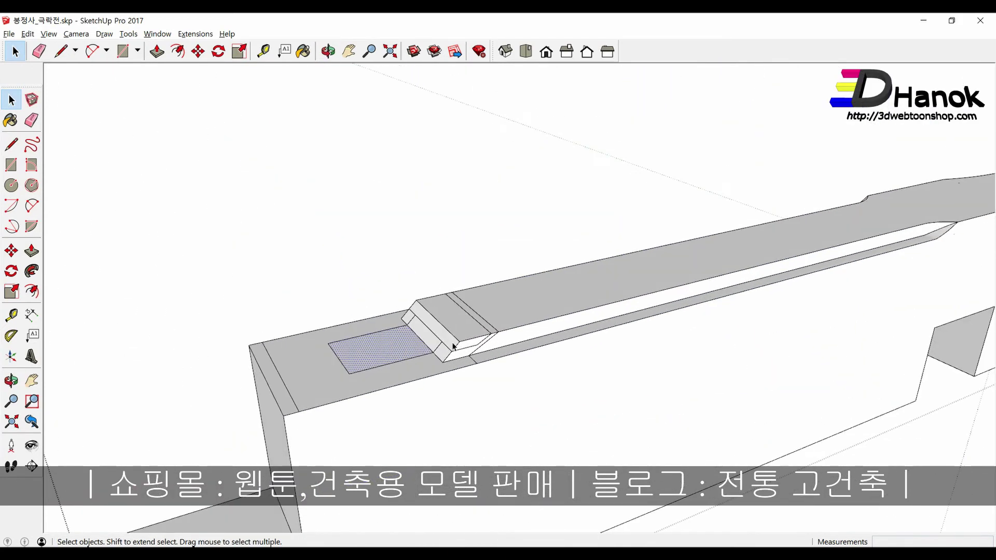
scroll(453, 347, up, 1)
scroll(449, 348, up, 3)
scroll(447, 350, down, 2)
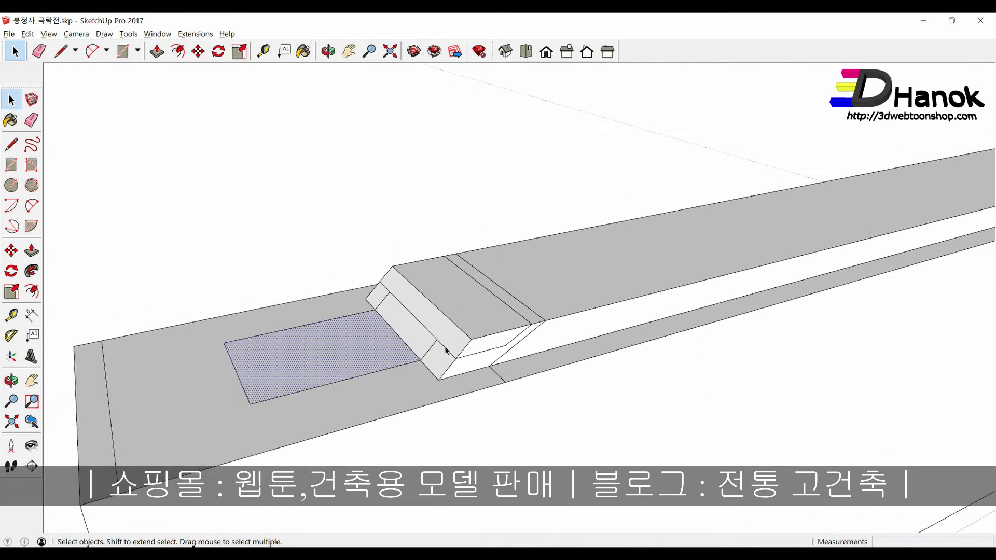
scroll(445, 350, down, 2)
scroll(443, 352, down, 2)
scroll(440, 353, down, 2)
middle_drag(437, 354, 418, 329)
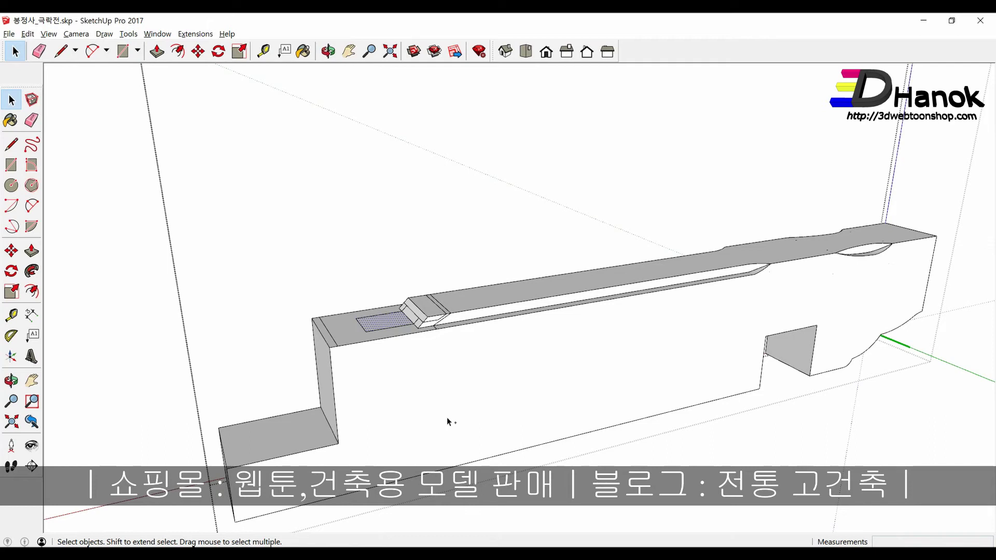
key(ctrl+z)
Step: Explode the slanted arm and intersect its geometry with the beam
click(429, 292)
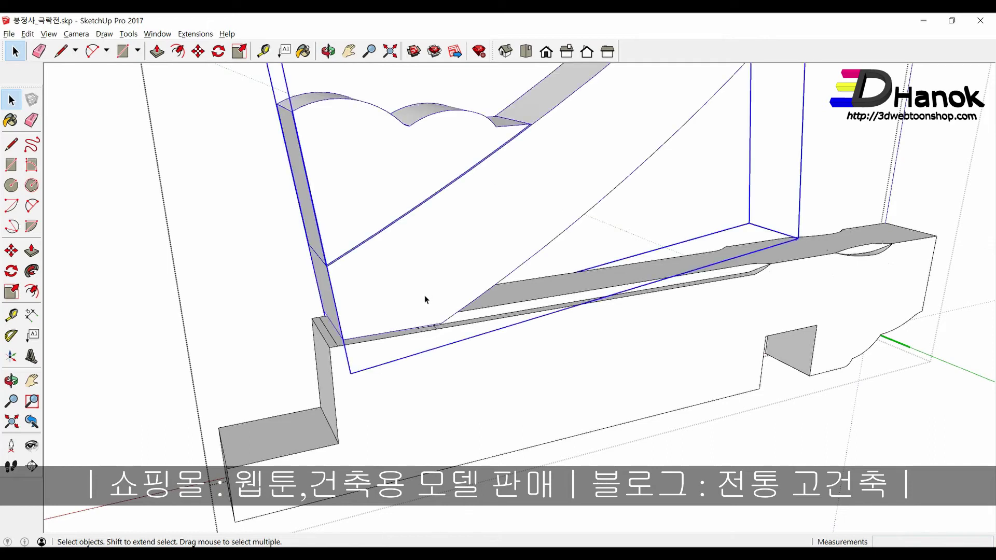
right_click(413, 260)
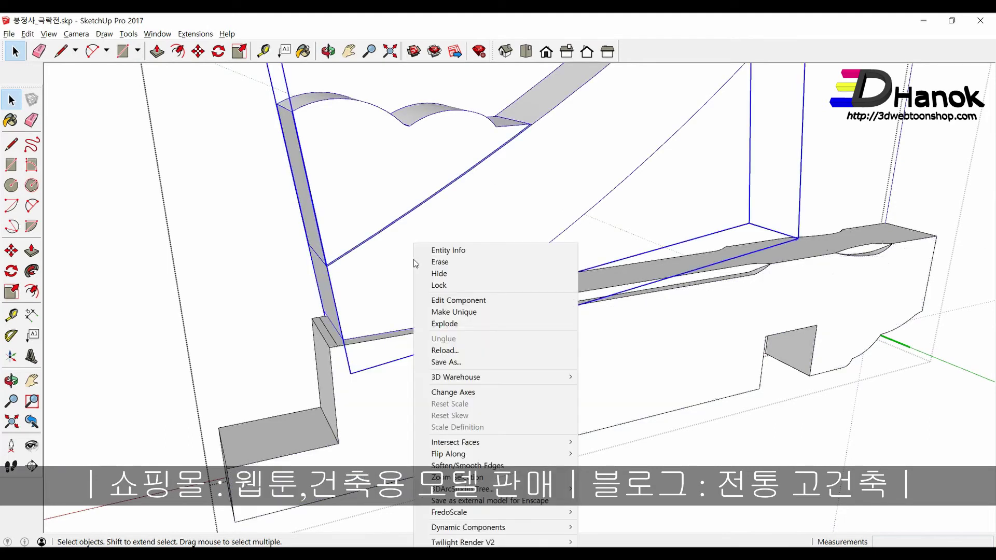
click(444, 326)
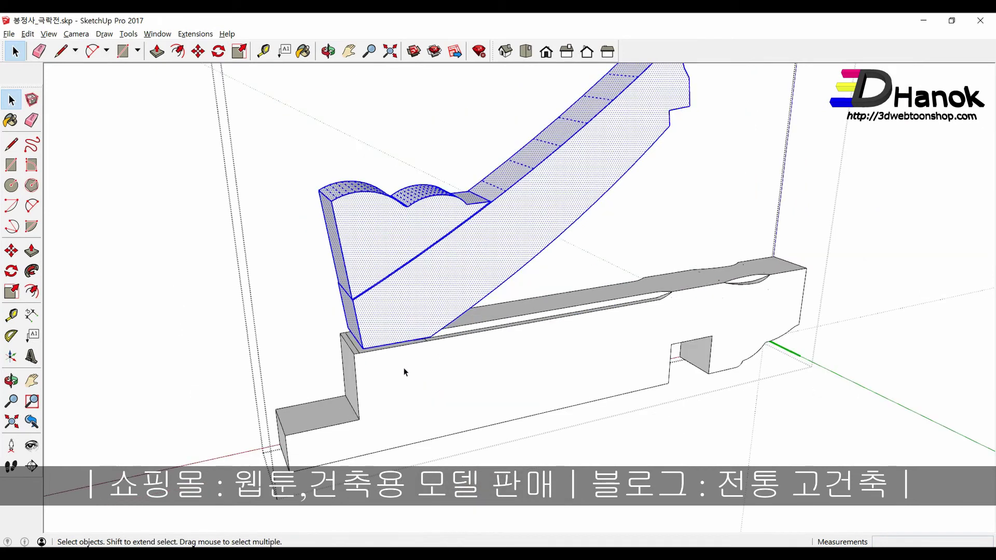
scroll(405, 372, down, 2)
triple_click(411, 386)
right_click(411, 386)
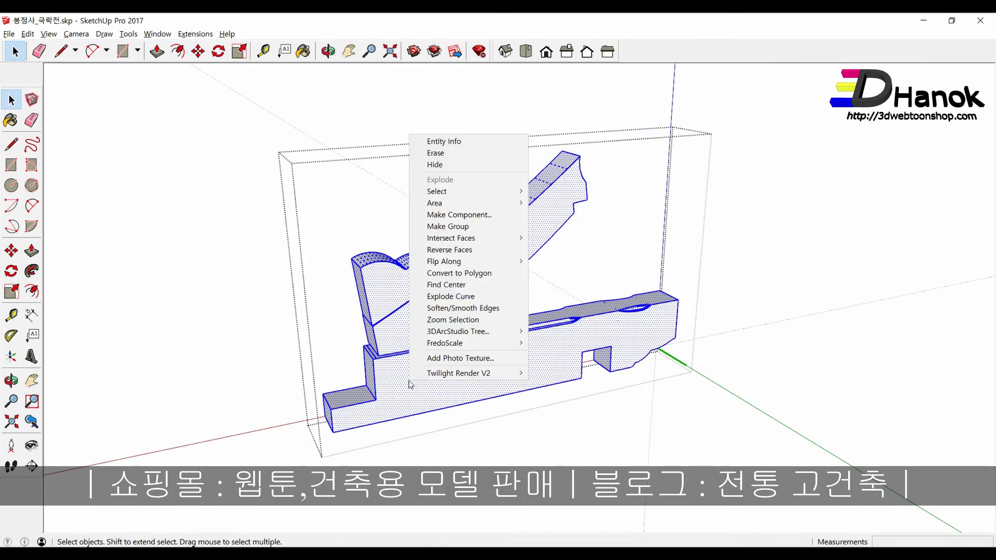
mouse_move(467, 238)
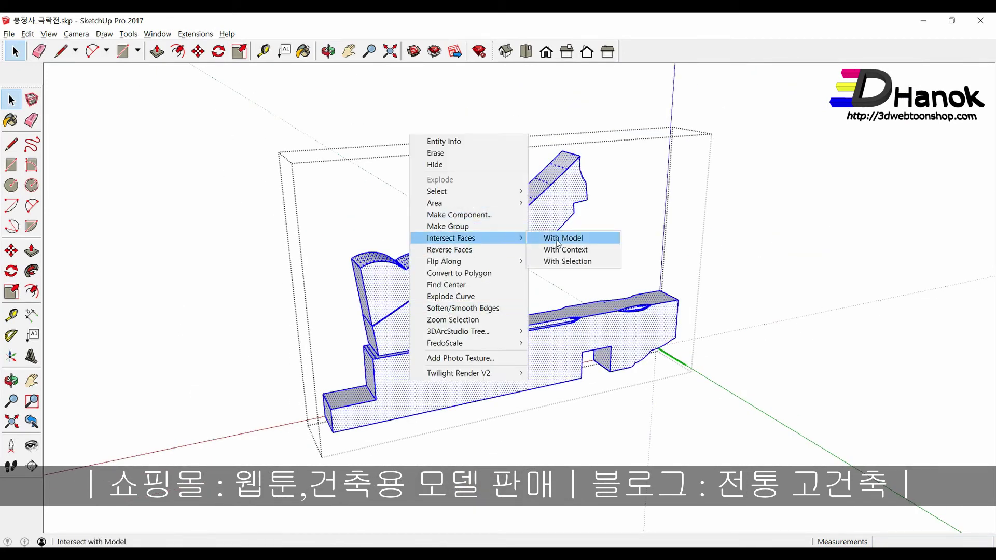
click(560, 238)
Step: Delete the curved arm piece and inspect the cut outline left in the beam
triple_click(483, 309)
key(Delete)
scroll(421, 291, up, 3)
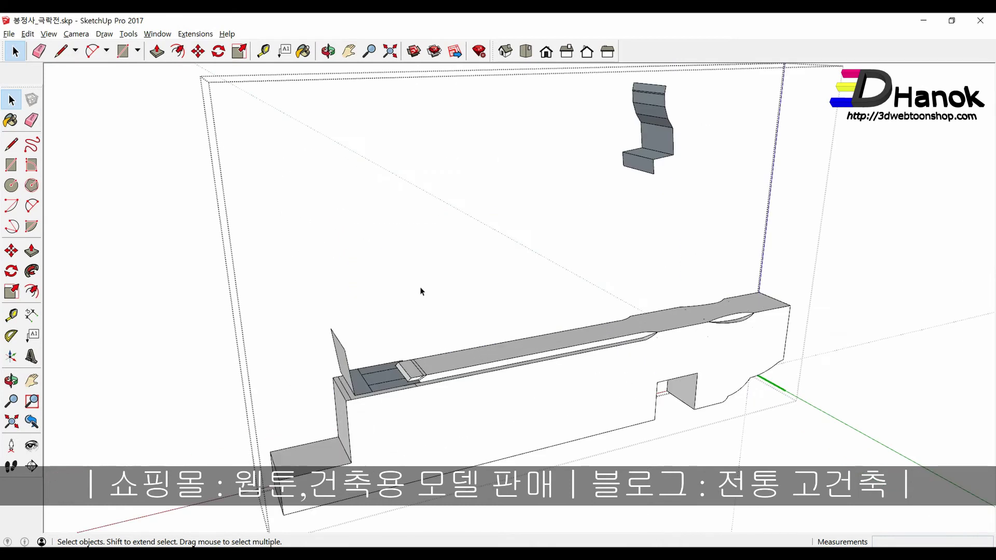
scroll(369, 364, up, 3)
scroll(326, 347, up, 2)
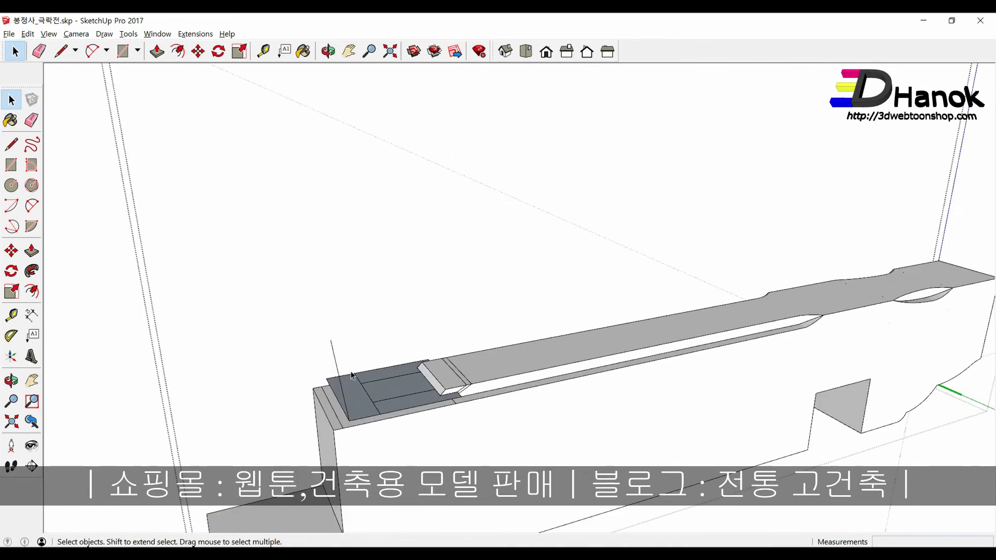
scroll(386, 373, up, 5)
scroll(344, 352, down, 6)
scroll(363, 353, up, 2)
scroll(415, 350, up, 2)
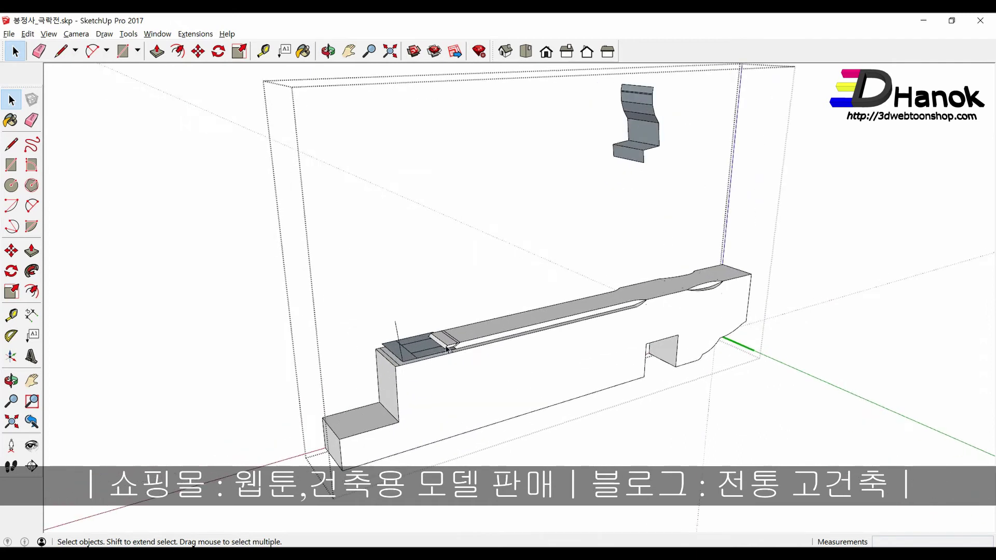
scroll(438, 349, up, 2)
scroll(438, 349, up, 2)
mouse_move(423, 345)
middle_down()
mouse_move(314, 378)
mouse_move(456, 358)
middle_up()
mouse_move(292, 384)
middle_down()
mouse_move(362, 299)
mouse_move(392, 302)
mouse_move(380, 229)
mouse_move(363, 240)
middle_up()
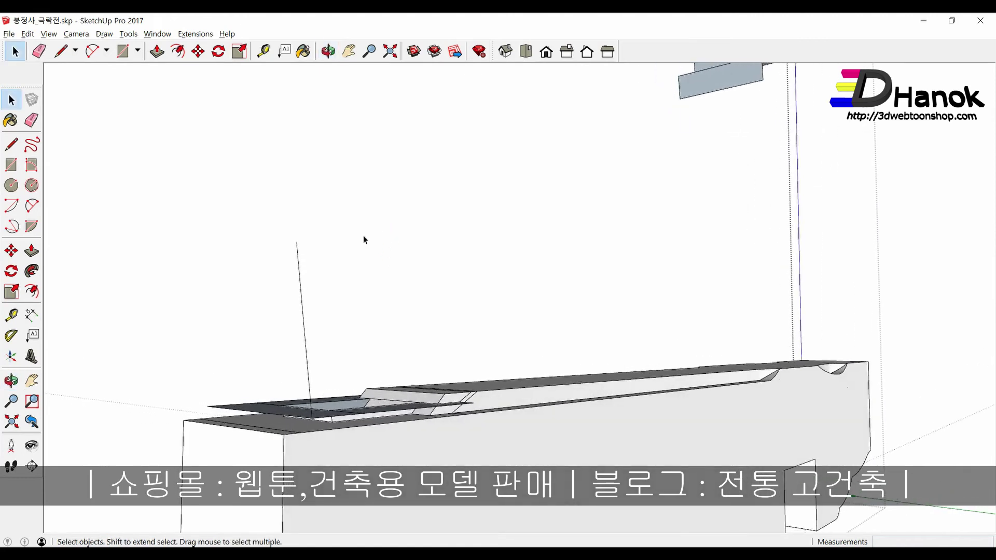
mouse_move(326, 419)
middle_down()
mouse_move(299, 431)
mouse_move(366, 397)
mouse_move(344, 433)
middle_up()
key(e)
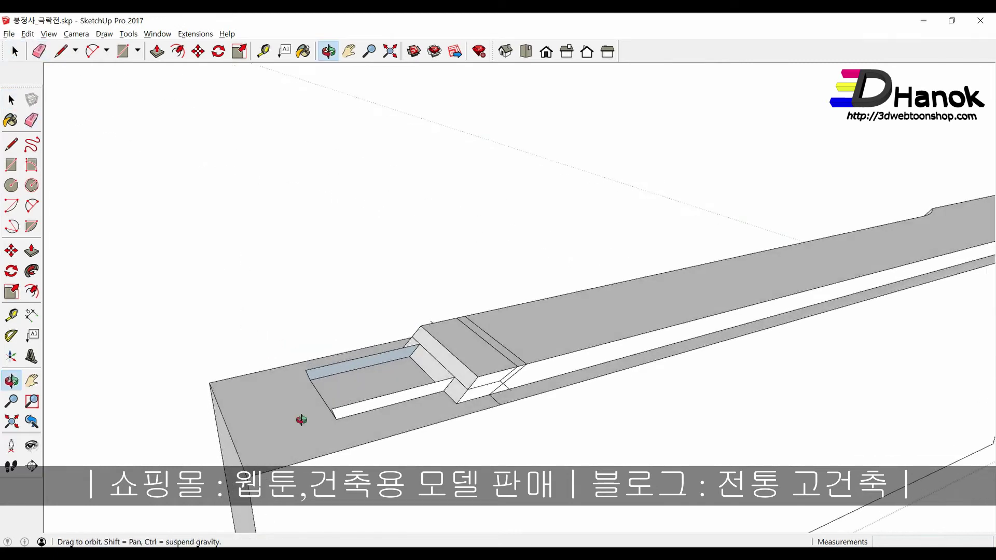
Step: Erase the thin vertical face beside the beam's step
mouse_move(300, 416)
middle_down()
mouse_move(514, 407)
mouse_move(493, 394)
mouse_move(378, 433)
middle_up()
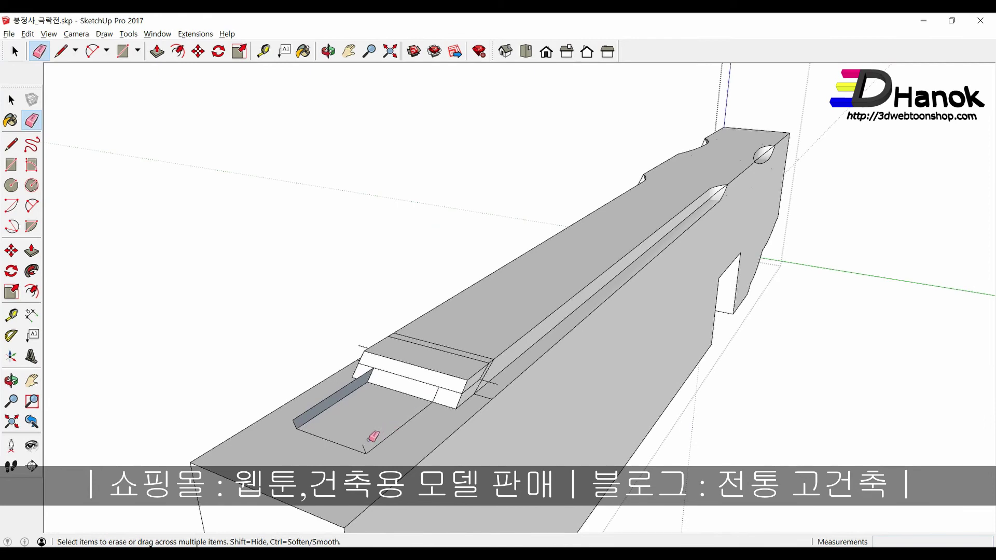
scroll(374, 437, up, 1)
click(299, 387)
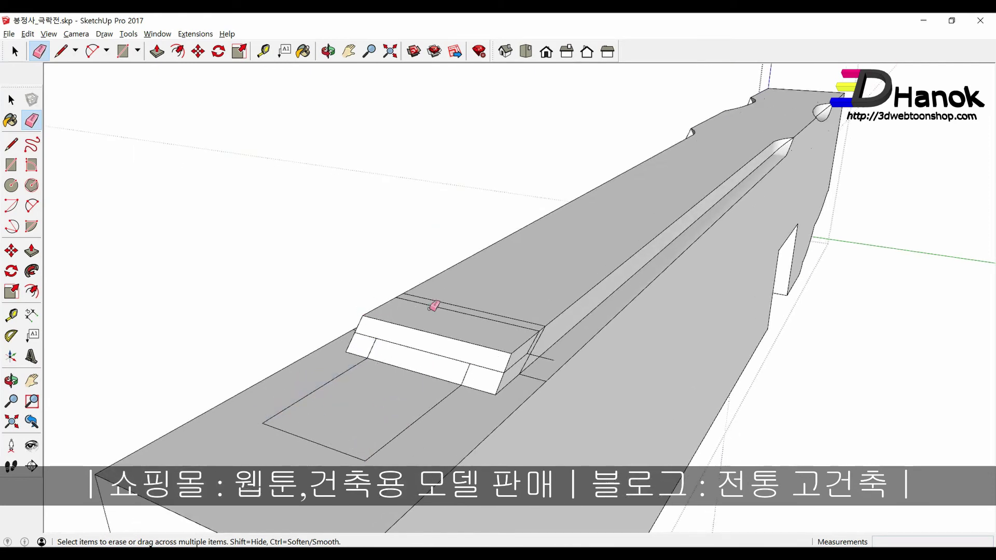
mouse_move(515, 310)
middle_down()
mouse_move(463, 338)
mouse_move(556, 360)
middle_up()
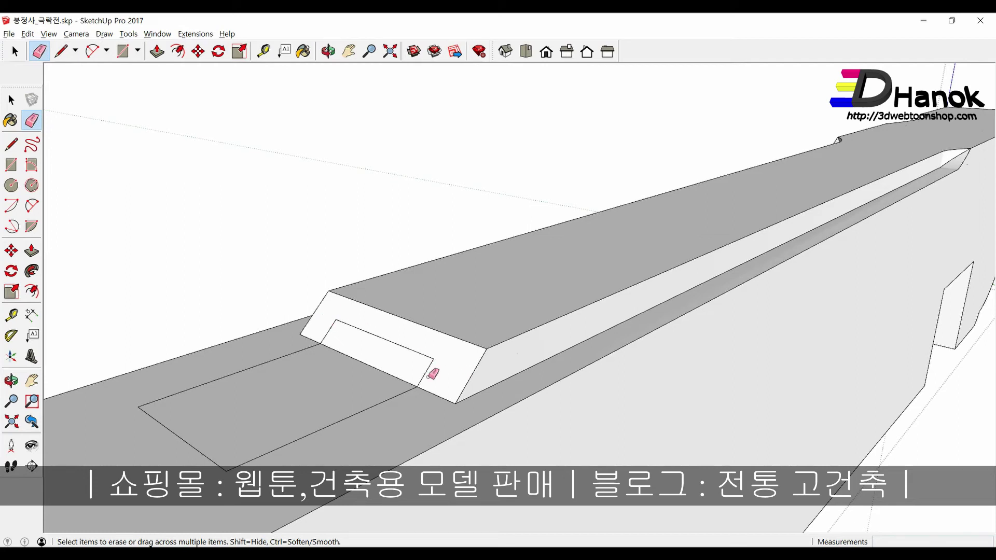
mouse_move(433, 373)
middle_down()
mouse_move(721, 388)
mouse_move(531, 405)
middle_up()
middle_drag(348, 418, 400, 429)
scroll(389, 422, up, 1)
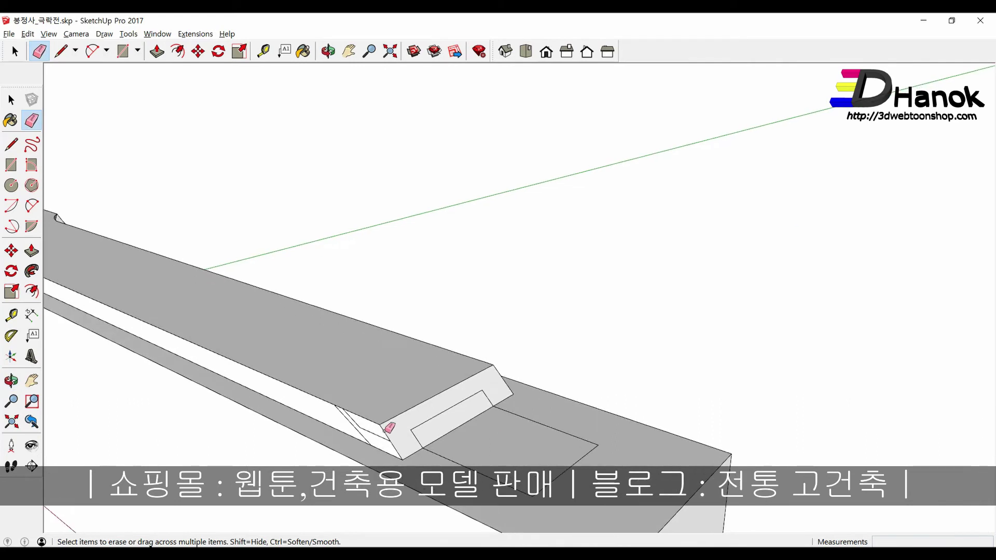
scroll(375, 433, up, 2)
mouse_move(339, 412)
middle_down()
mouse_move(407, 429)
mouse_move(372, 438)
middle_up()
Step: Delete the small face inside the end slot and inspect the resulting hole
key(space)
click(457, 420)
key(Delete)
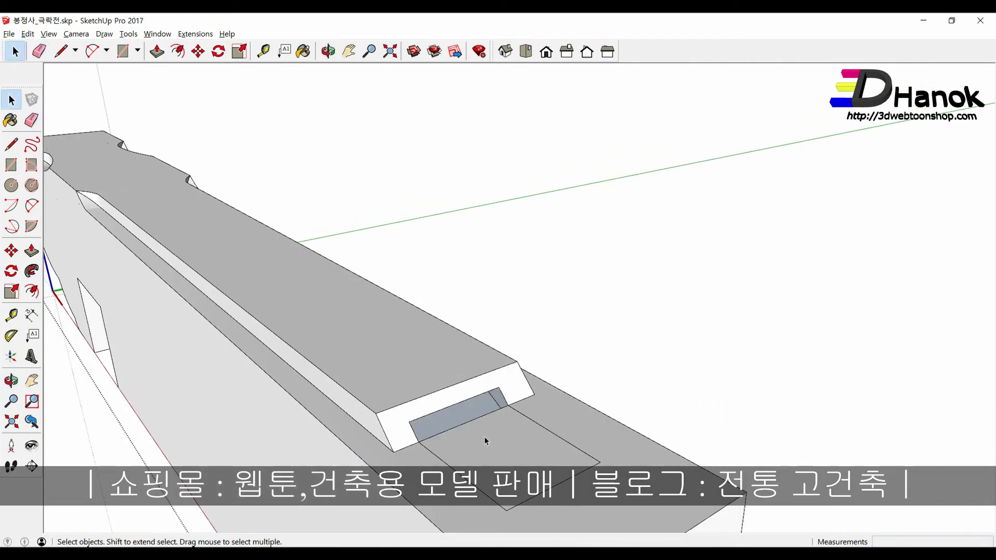
mouse_move(457, 420)
middle_down()
mouse_move(367, 340)
mouse_move(352, 312)
mouse_move(207, 378)
mouse_move(363, 434)
mouse_move(551, 281)
mouse_move(608, 209)
middle_up()
scroll(498, 338, down, 5)
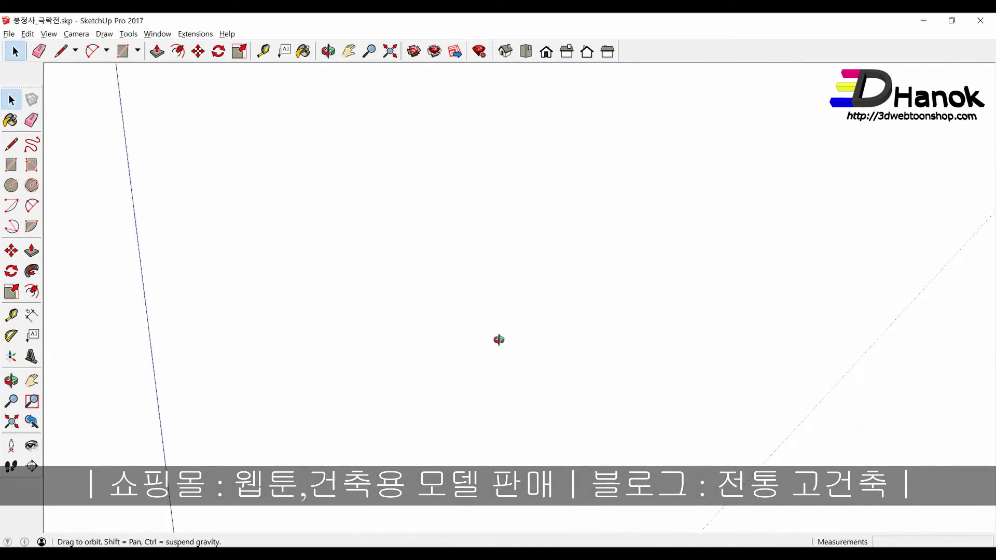
scroll(499, 338, down, 3)
scroll(514, 327, down, 2)
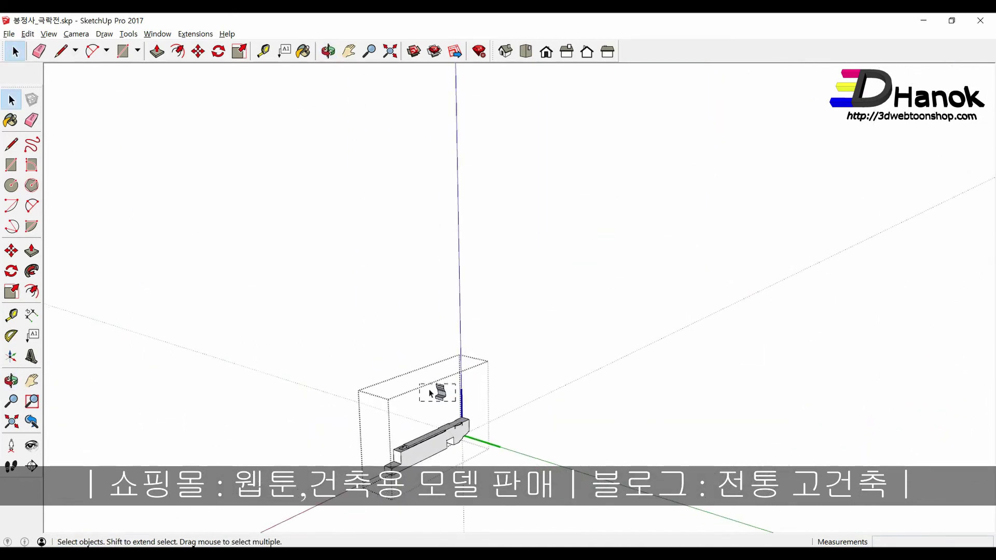
mouse_move(430, 394)
middle_down()
mouse_move(456, 367)
mouse_move(502, 399)
middle_up()
scroll(502, 399, up, 3)
scroll(467, 410, down, 3)
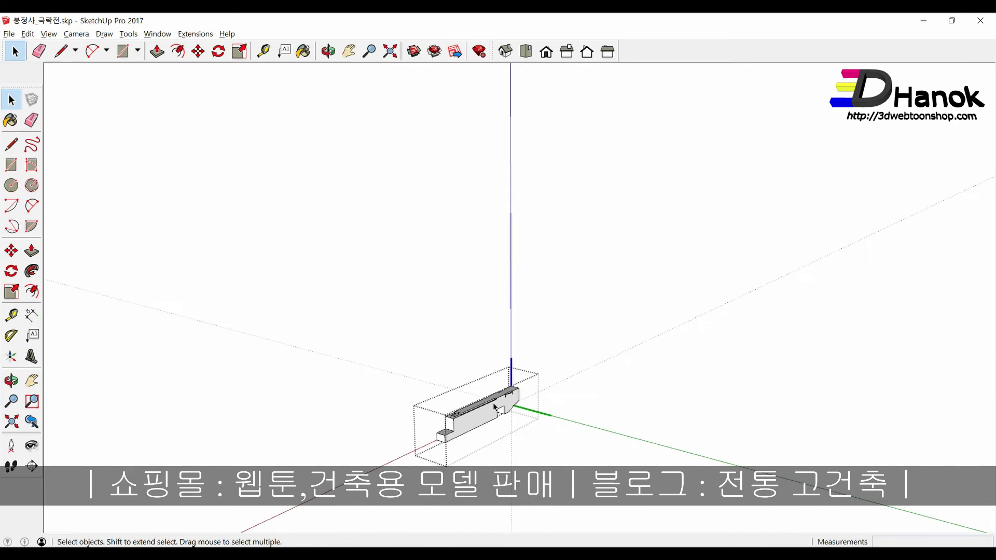
scroll(466, 407, up, 1)
scroll(469, 406, up, 3)
scroll(468, 406, up, 3)
Step: Copy the sloped slot face onto the top of the beam's end block
scroll(469, 406, up, 1)
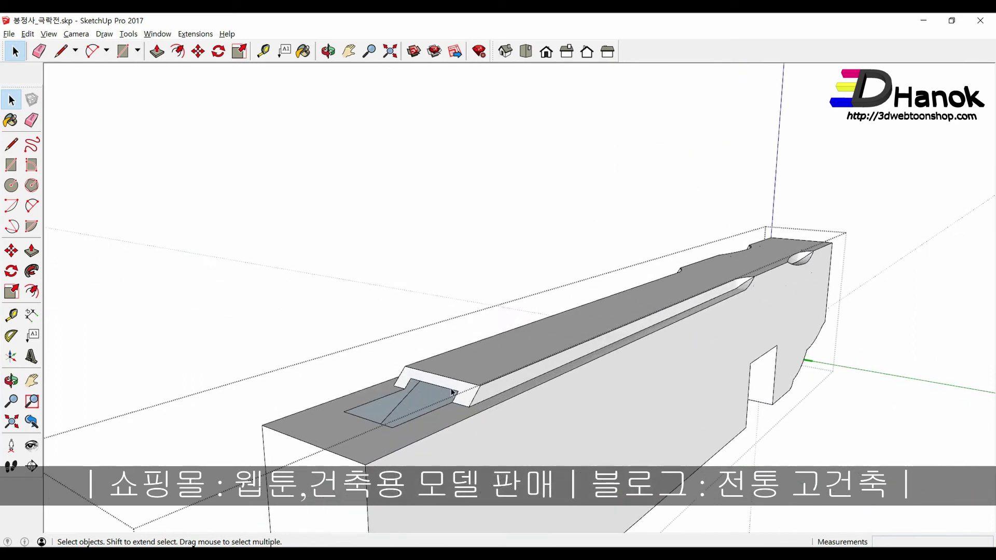
scroll(448, 386, down, 3)
scroll(542, 404, up, 4)
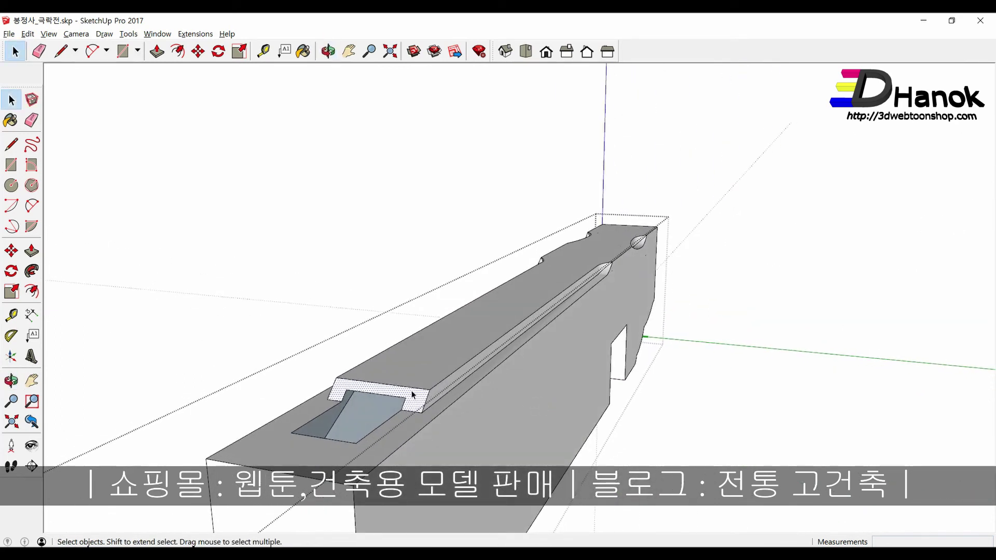
mouse_move(414, 395)
middle_down()
mouse_move(402, 380)
mouse_move(429, 349)
mouse_move(414, 390)
middle_up()
scroll(525, 385, up, 2)
scroll(500, 348, up, 2)
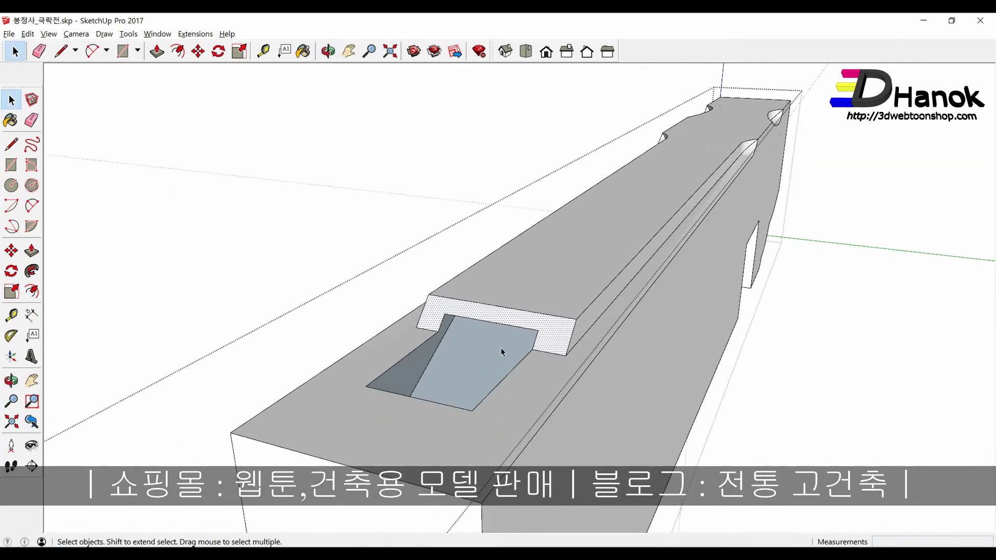
click(493, 348)
mouse_move(488, 351)
middle_down()
mouse_move(465, 404)
mouse_move(416, 429)
middle_up()
key(m)
ctrl+click(412, 391)
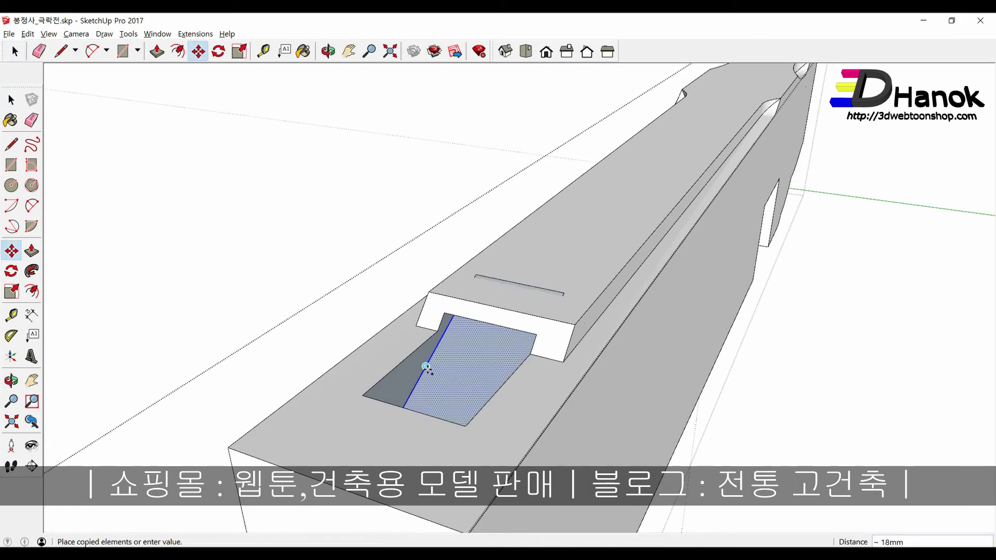
click(532, 337)
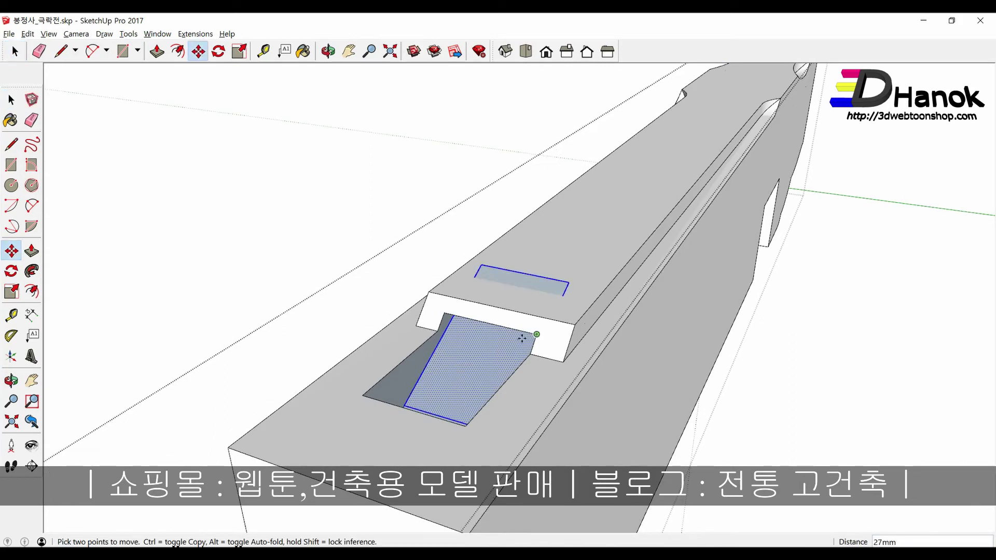
middle_drag(532, 337, 503, 341)
scroll(531, 326, up, 2)
Step: Draw a line from the copied face's corner toward the block's front
key(l)
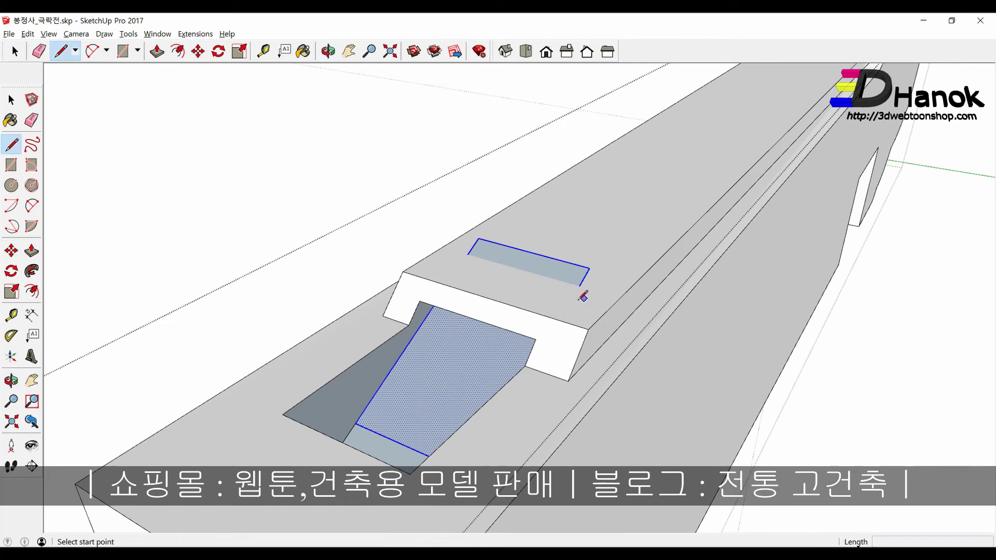
click(582, 285)
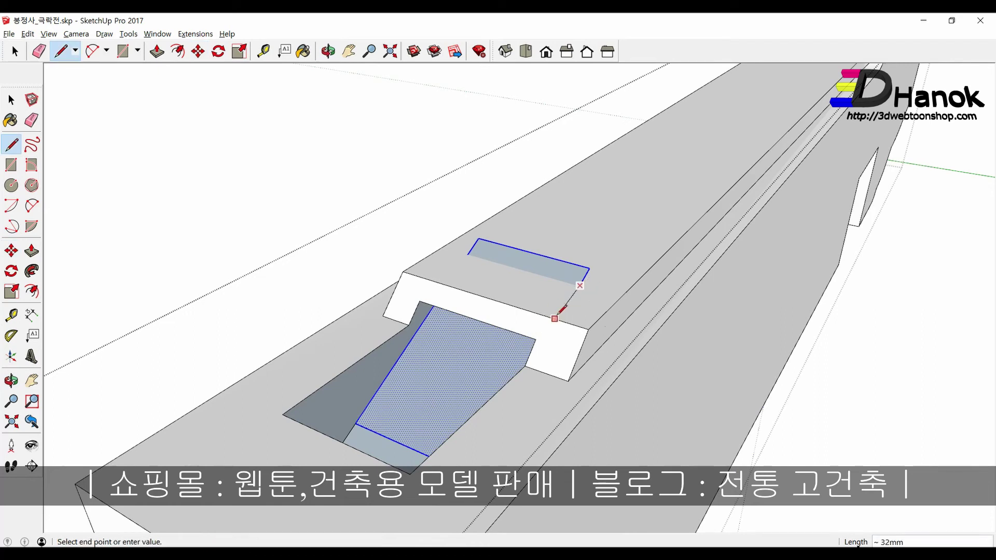
scroll(548, 315, up, 1)
scroll(549, 313, up, 1)
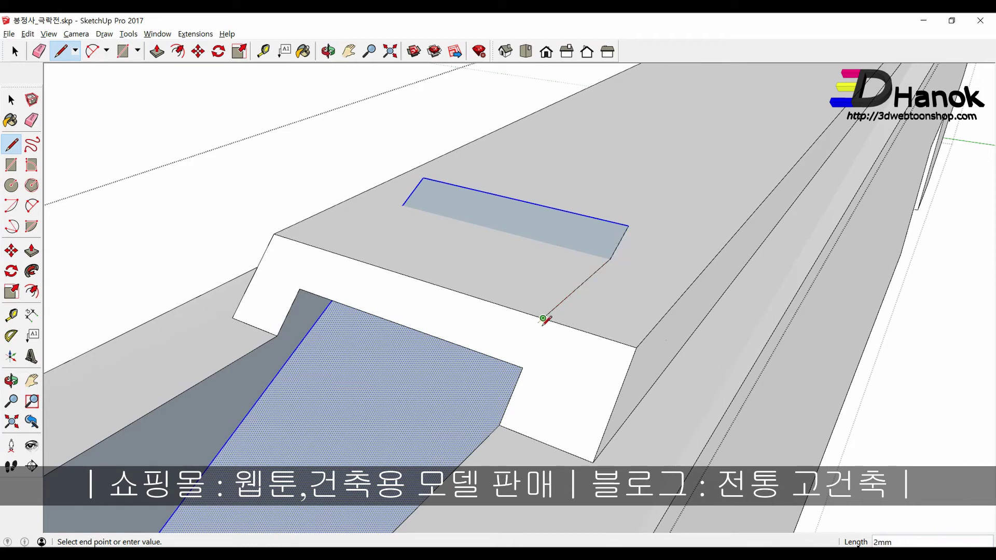
scroll(527, 362, up, 1)
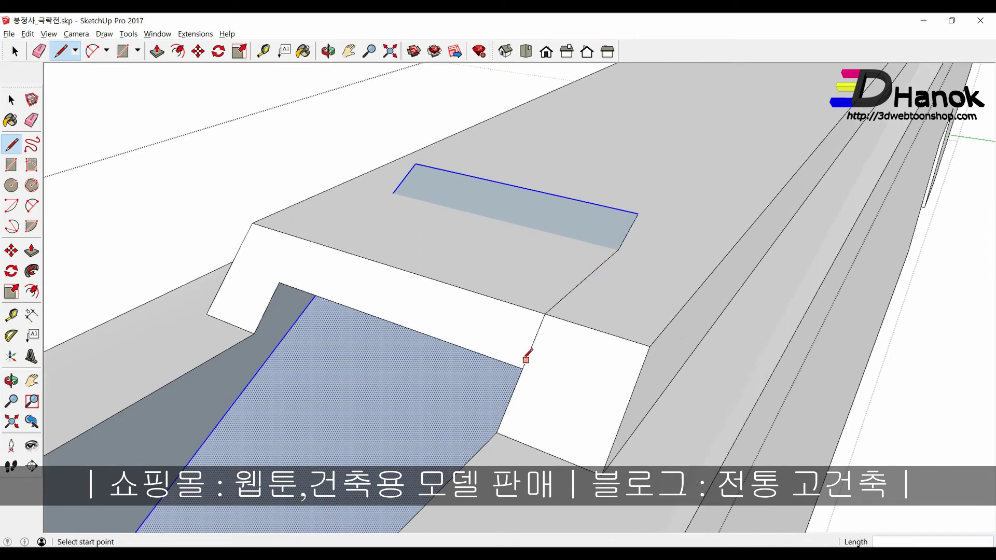
Step: Intersect the end block's top face with the model
key(space)
click(419, 237)
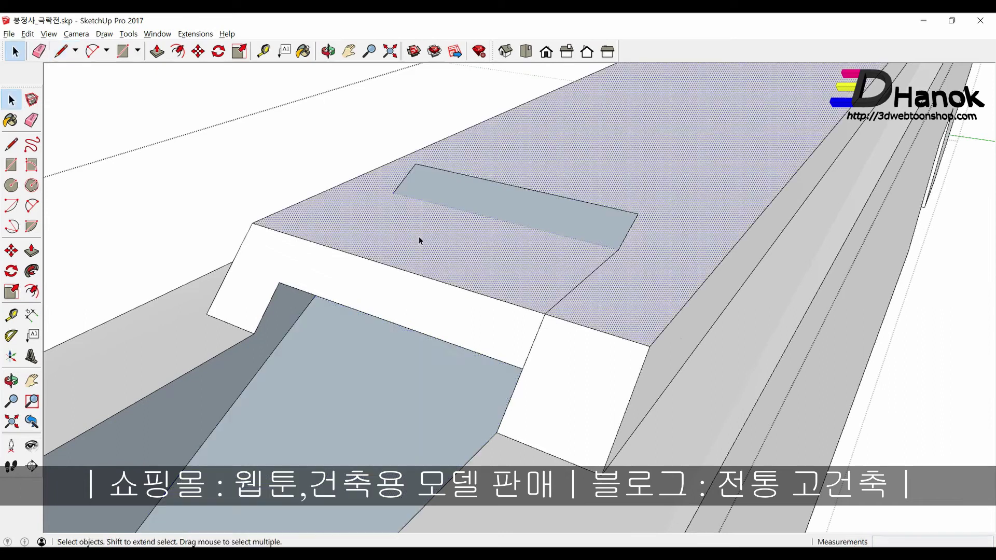
right_click(419, 237)
mouse_move(467, 306)
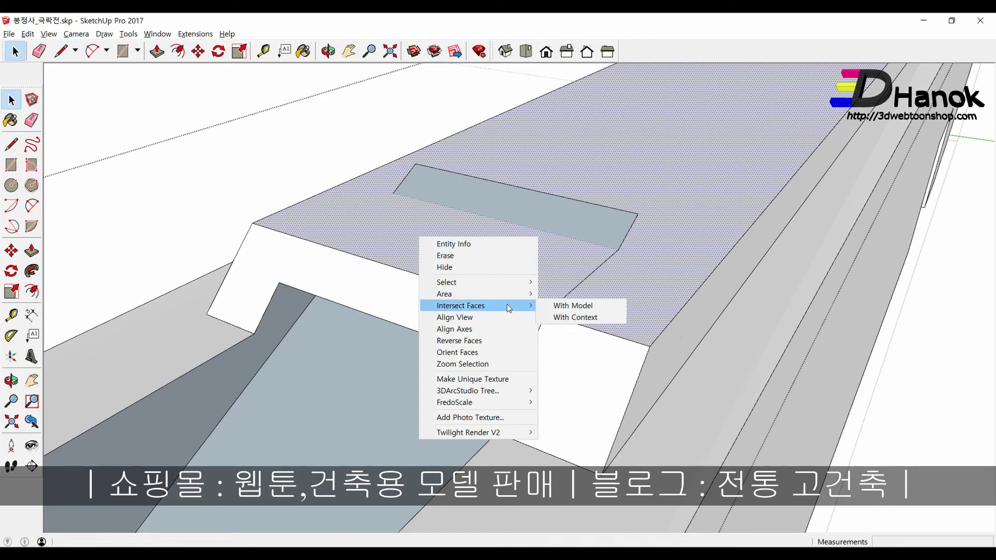
click(565, 307)
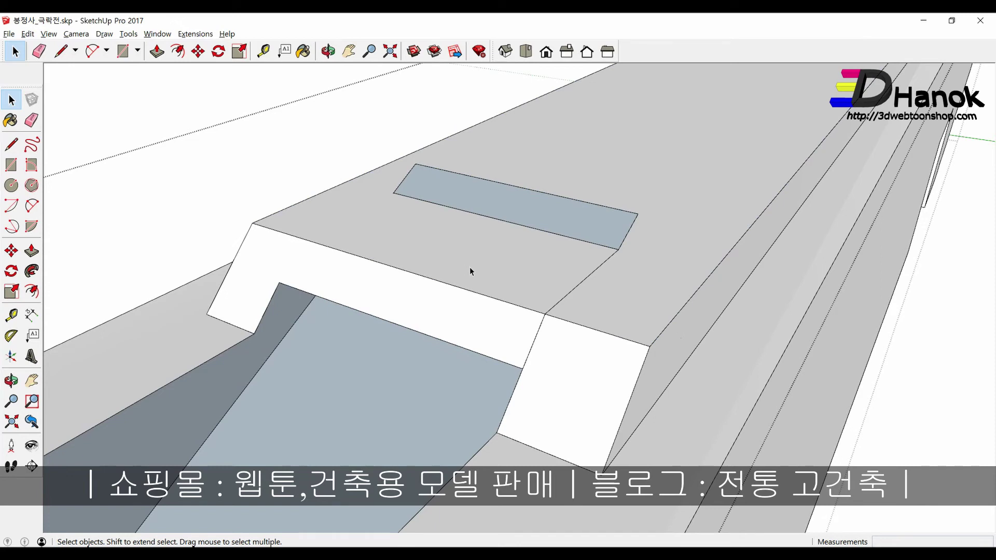
Step: Draw an edge from the rectangle's corner and delete the block's front edge and ramp crease
key(l)
click(394, 192)
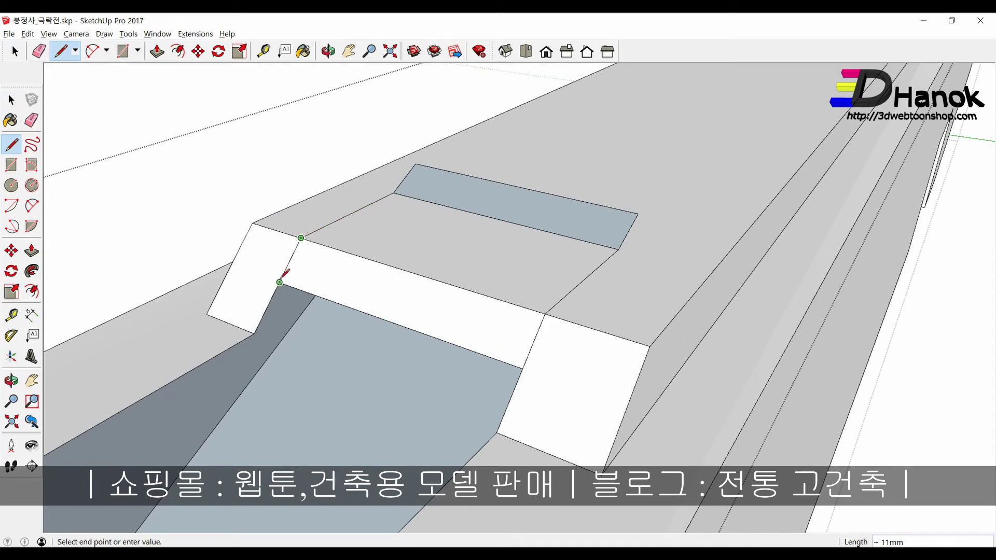
key(space)
click(375, 262)
key(Delete)
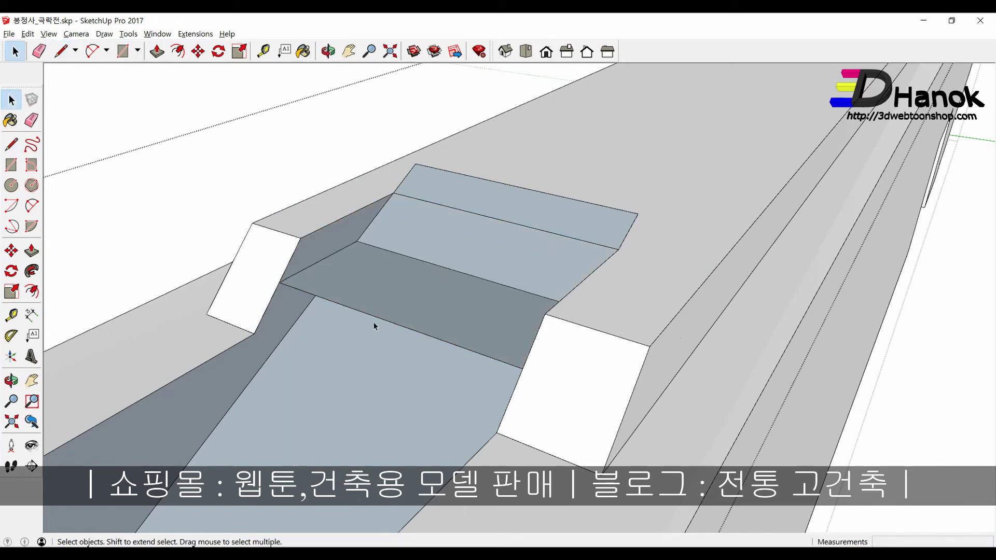
click(373, 319)
key(Delete)
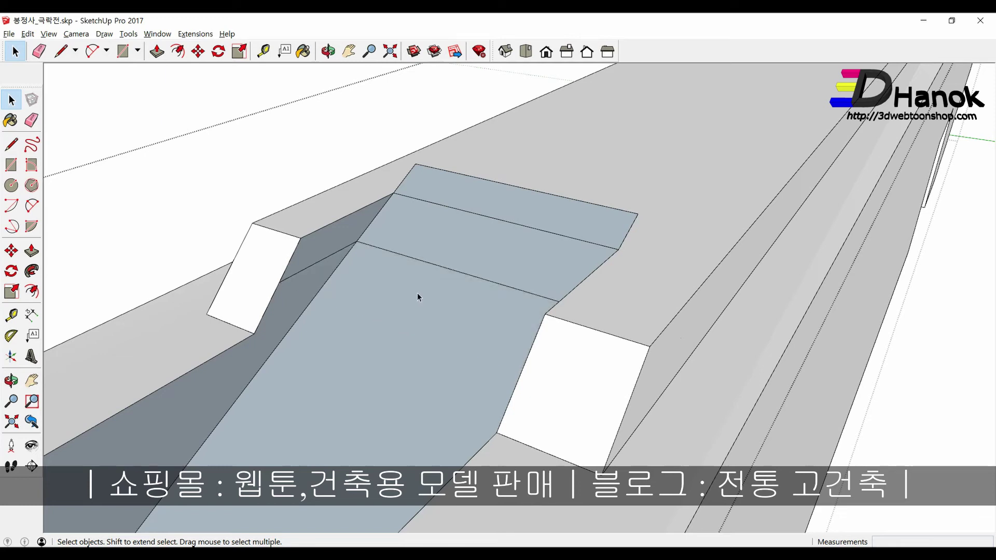
Step: Erase the wall, top and leftover edges so the ramp becomes one slope
key(e)
click(323, 257)
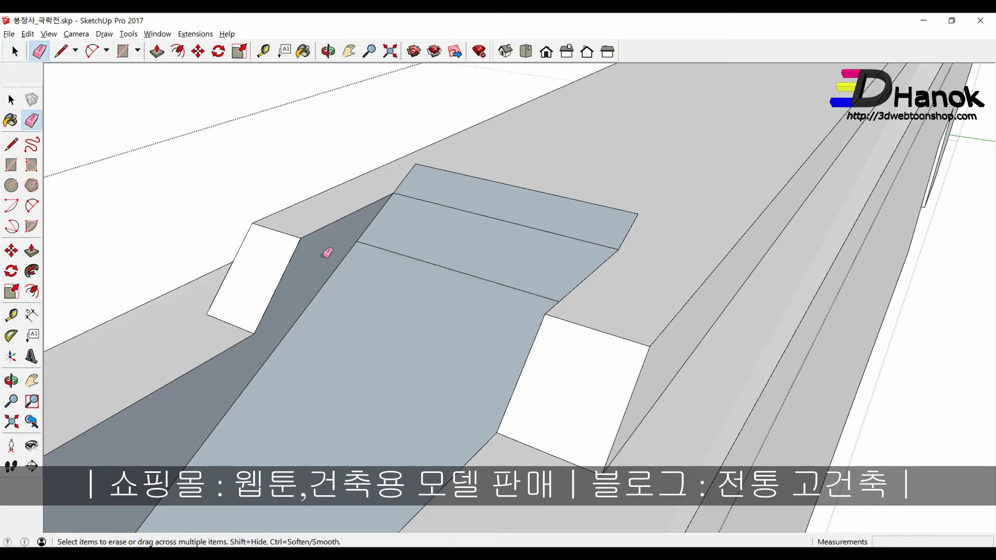
click(529, 190)
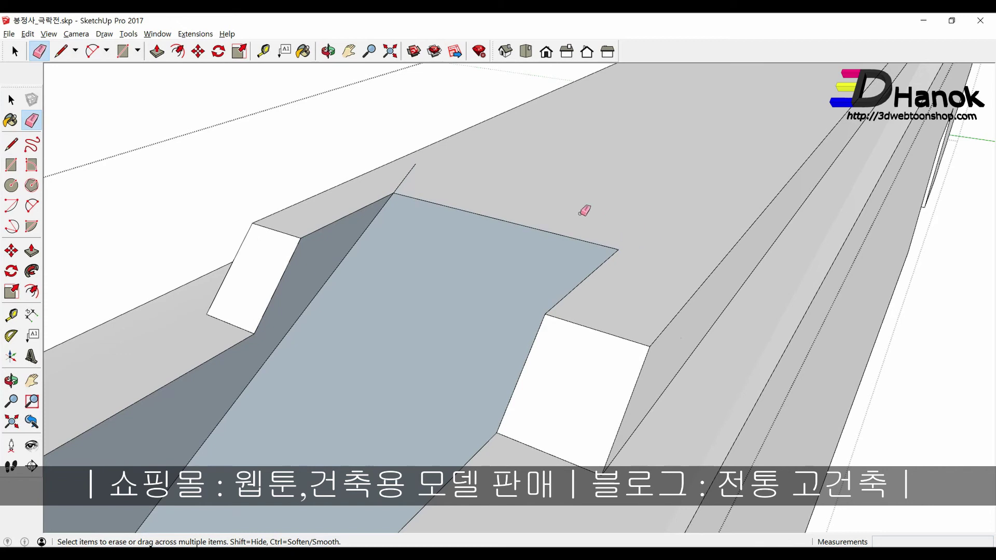
scroll(662, 259, down, 3)
scroll(643, 257, down, 3)
mouse_move(480, 380)
middle_down()
mouse_move(363, 411)
mouse_move(436, 370)
mouse_move(581, 394)
mouse_move(697, 325)
middle_up()
click(436, 371)
scroll(441, 366, down, 3)
Step: Erase the stray edge beside the sloped ramp face
key(space)
click(472, 357)
scroll(599, 362, up, 3)
middle_drag(596, 363, 606, 255)
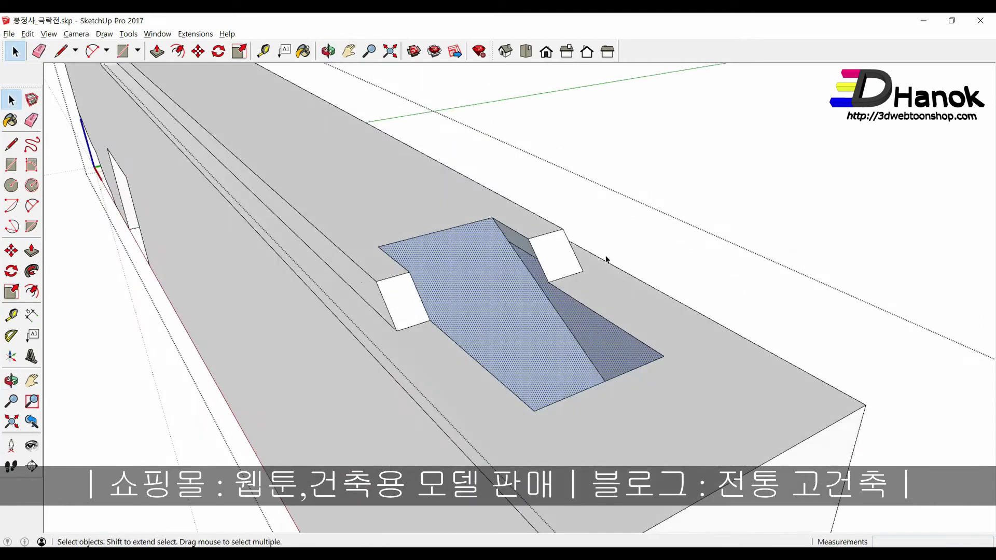
scroll(502, 238, up, 3)
key(e)
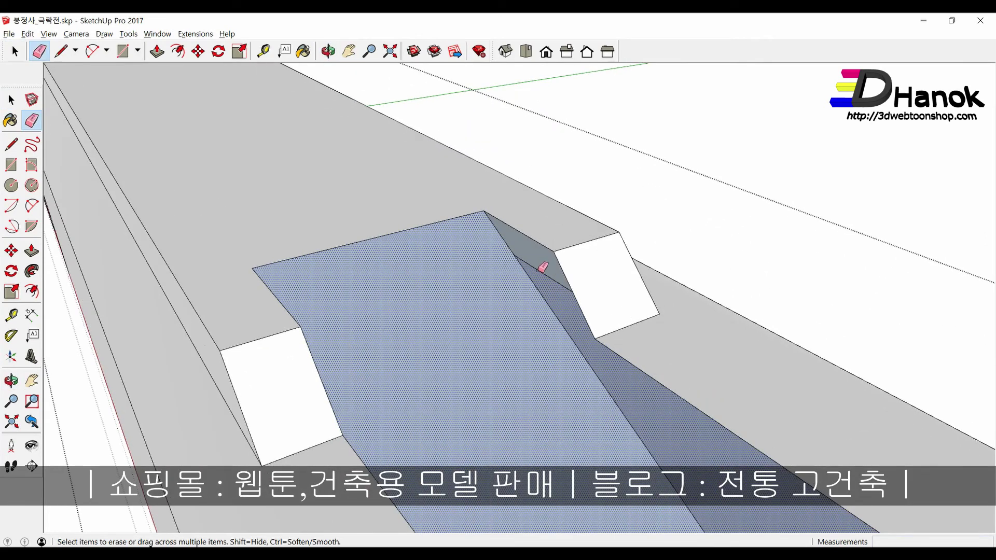
click(539, 269)
Step: Reverse both sloped ramp faces so they face outward
key(space)
click(512, 321)
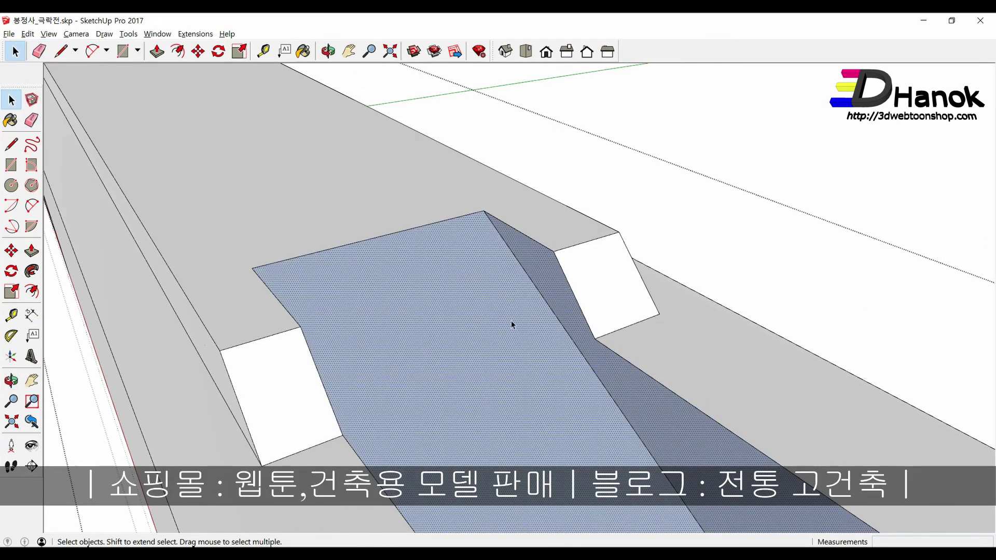
scroll(512, 320, down, 3)
middle_drag(511, 320, 204, 369)
shift+click(437, 287)
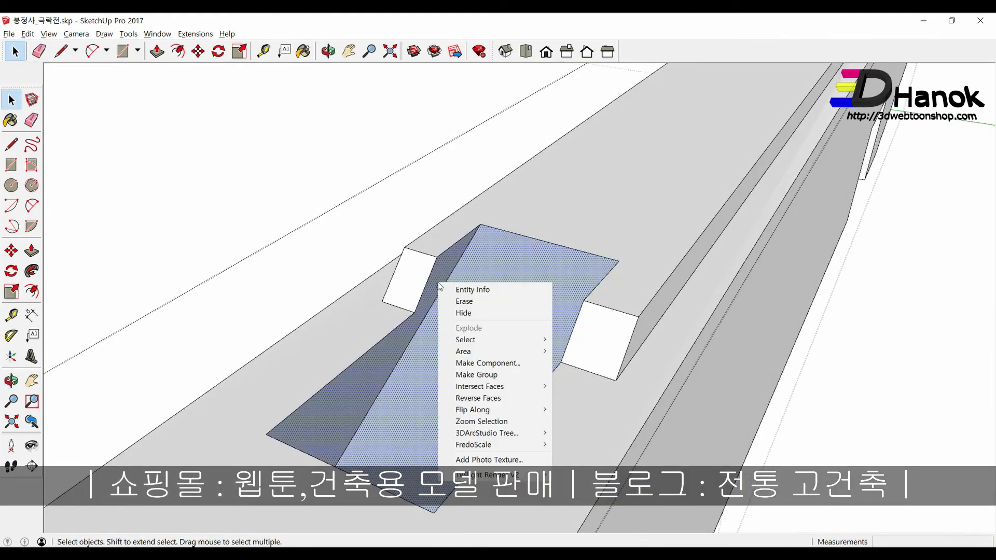
right_click(437, 288)
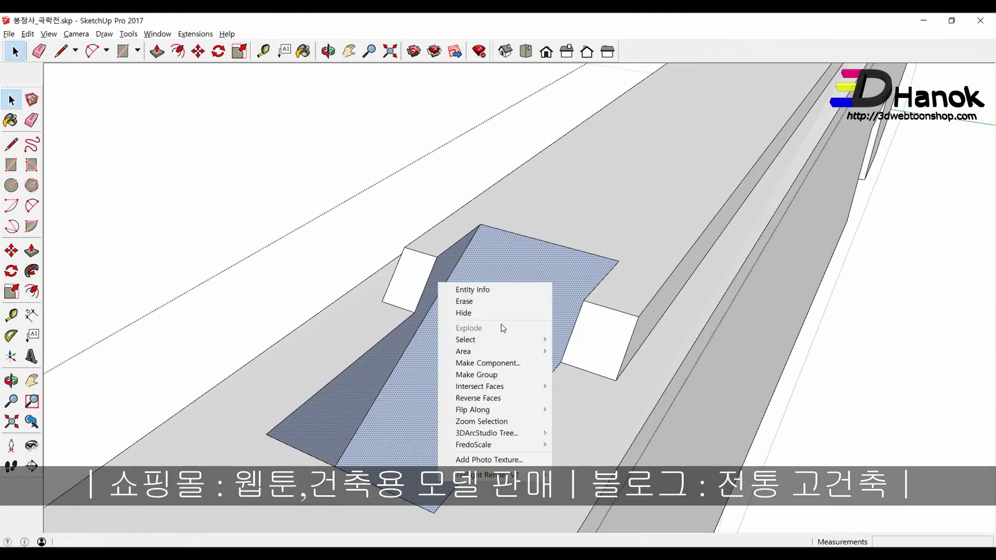
click(480, 398)
scroll(534, 322, down, 5)
Step: Leave the beam component and orbit out to view the surrounding roof framing
key(Escape)
scroll(711, 438, down, 5)
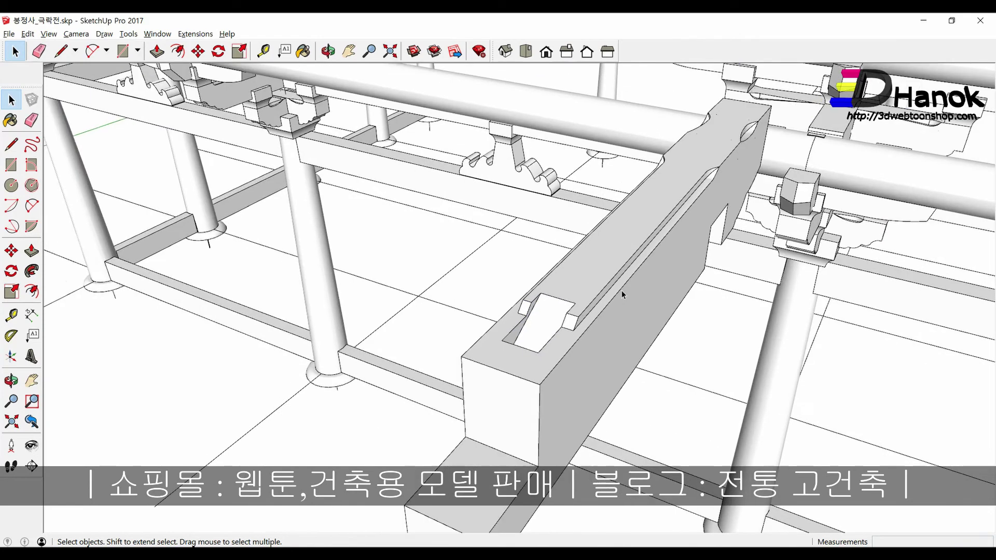
middle_drag(621, 291, 445, 394)
scroll(387, 392, down, 5)
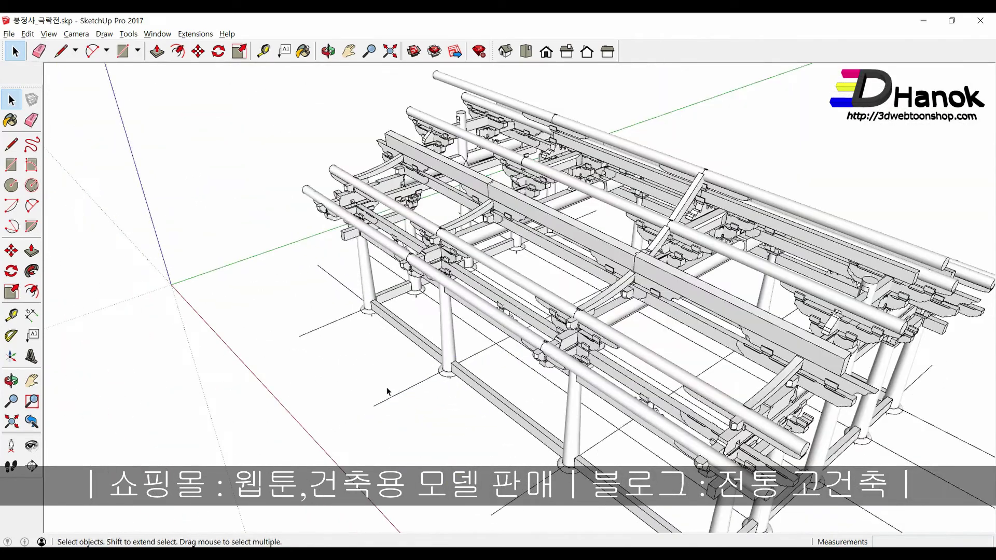
scroll(672, 290, up, 3)
scroll(622, 317, up, 3)
scroll(553, 355, up, 3)
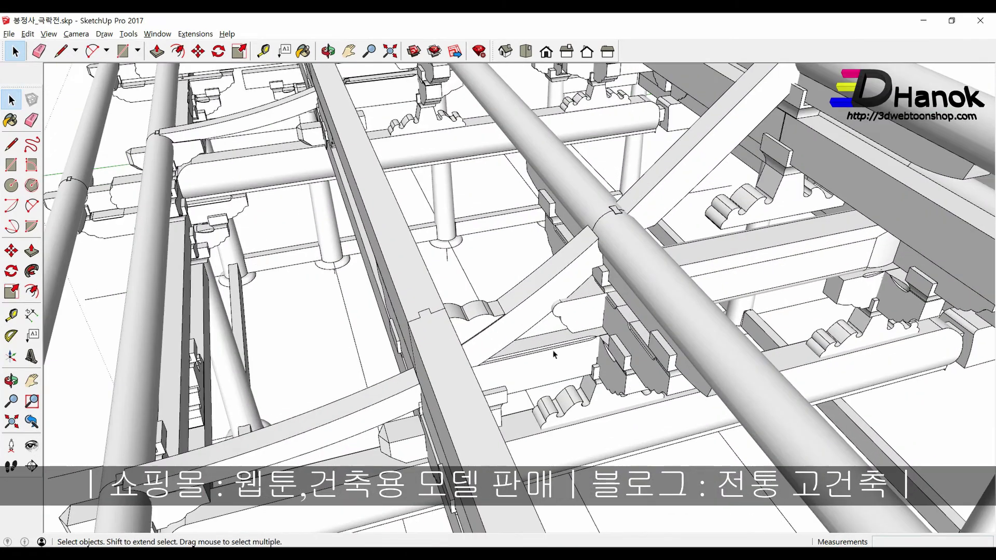
scroll(523, 338, down, 2)
middle_drag(491, 251, 777, 317)
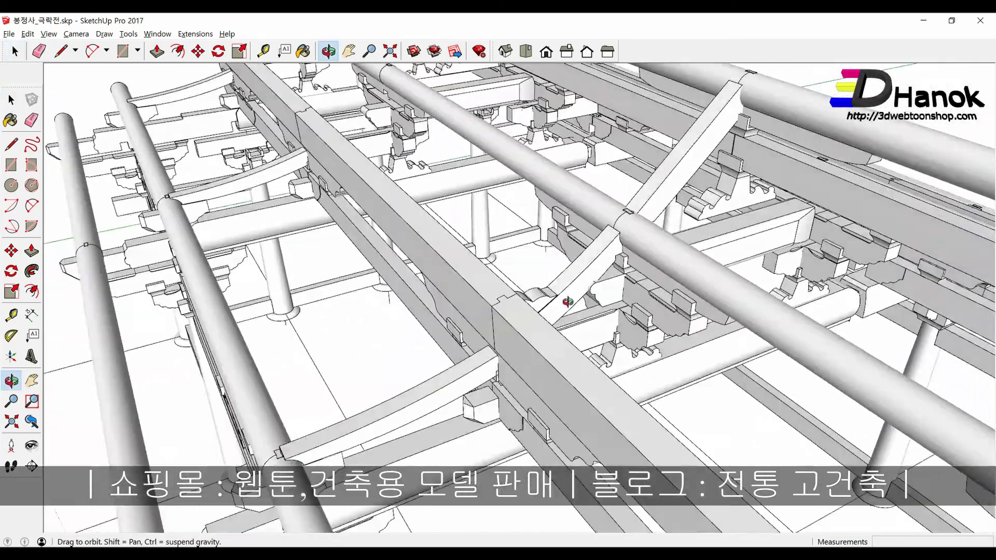
scroll(648, 306, up, 2)
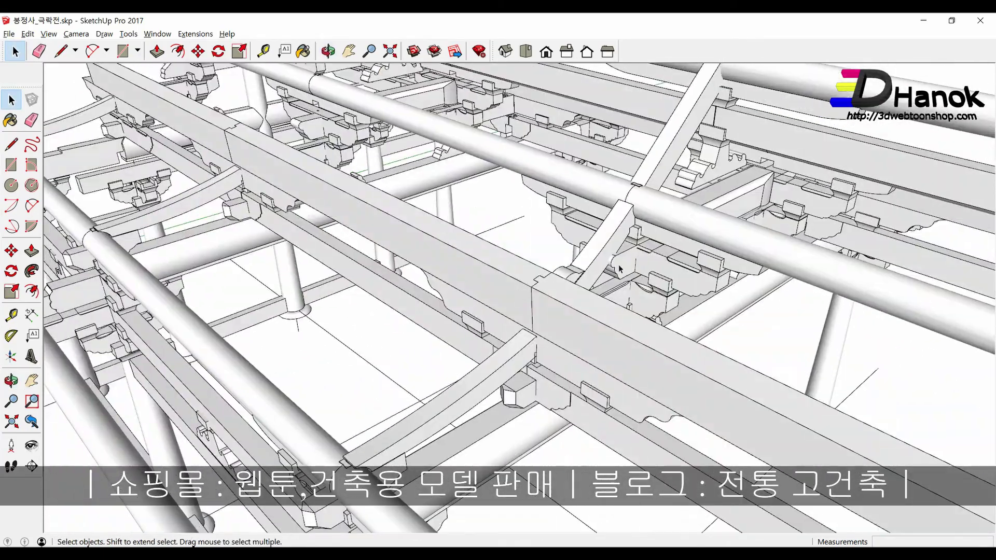
scroll(628, 290, up, 2)
scroll(615, 278, up, 3)
Step: Select the bracket beneath the crossing beam, then orbit to a top-down view of the frame
middle_drag(612, 276, 604, 225)
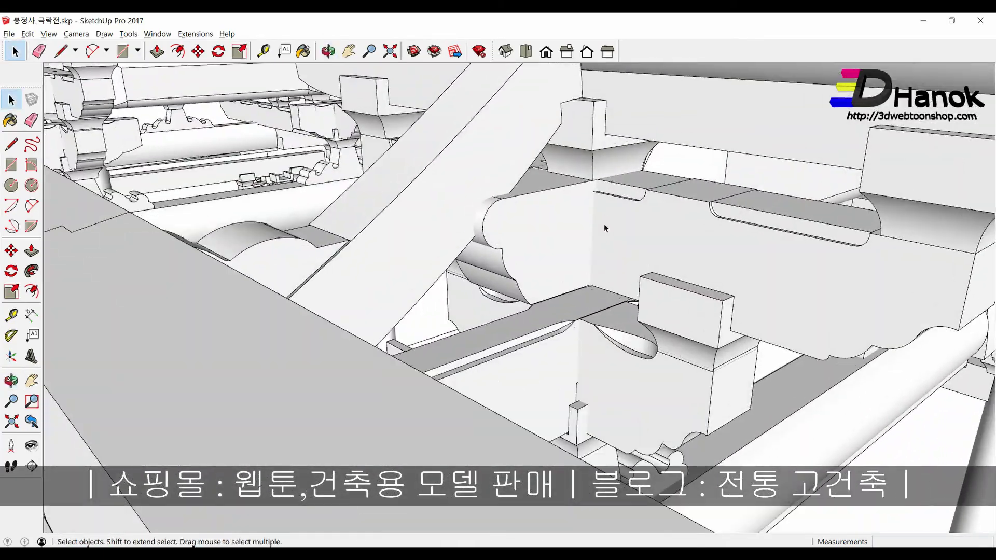
click(603, 226)
scroll(546, 227, down, 5)
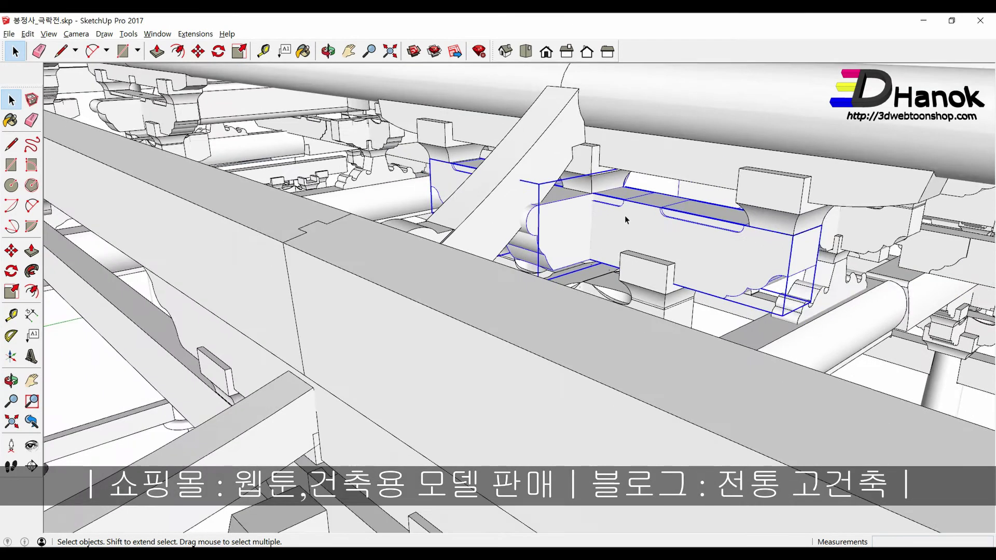
right_click(646, 224)
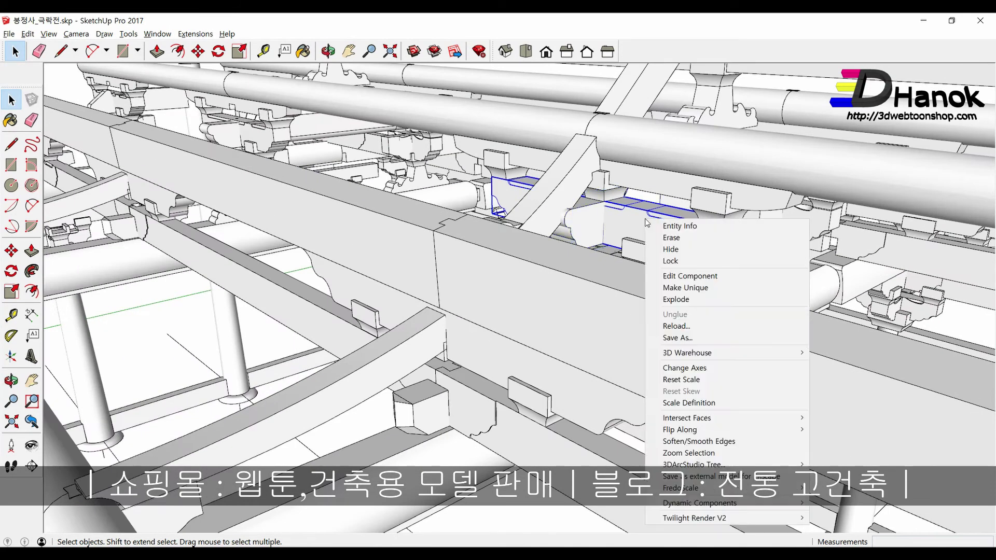
click(669, 295)
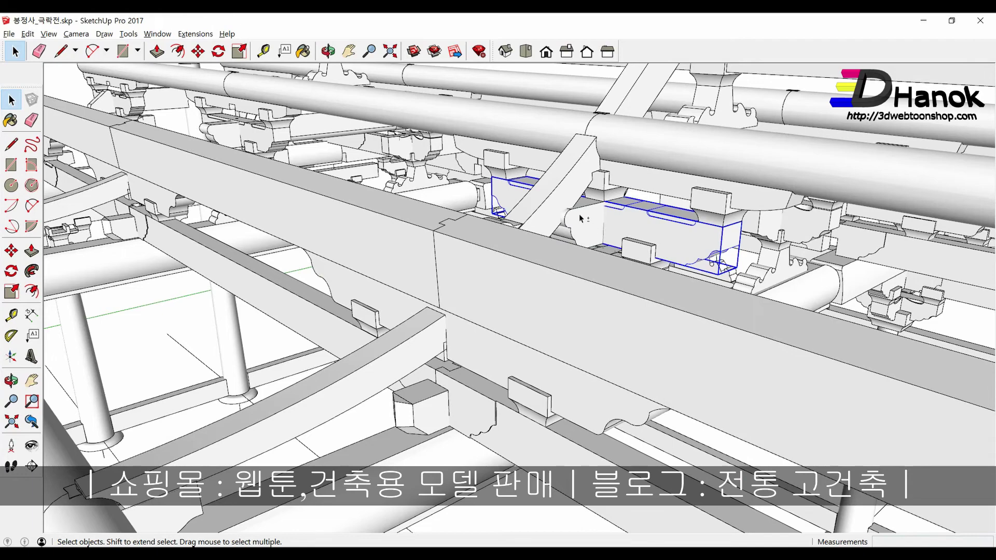
scroll(588, 214, down, 3)
scroll(588, 213, down, 2)
mouse_move(584, 228)
middle_down()
mouse_move(566, 276)
mouse_move(422, 330)
mouse_move(458, 317)
middle_up()
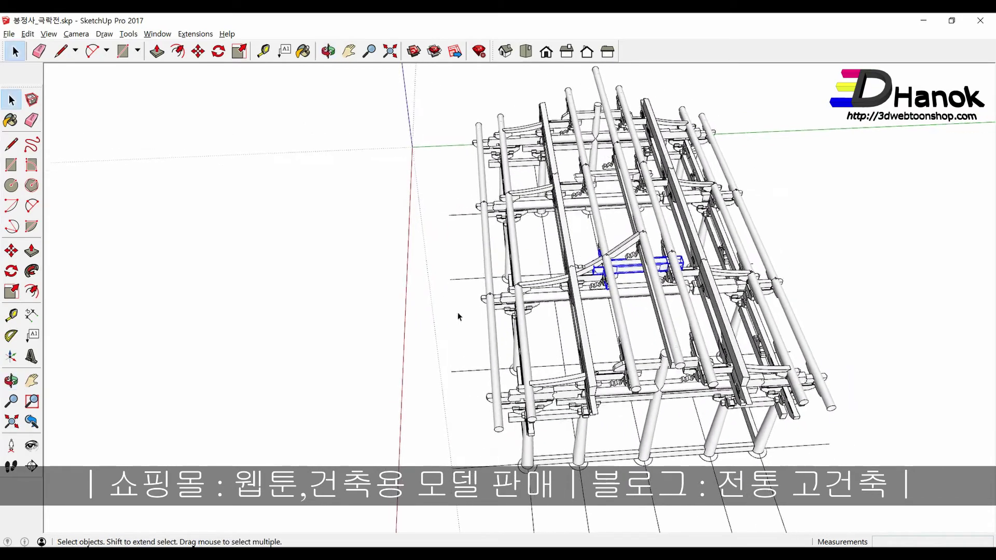
scroll(659, 288, up, 3)
scroll(692, 278, up, 3)
scroll(685, 280, up, 3)
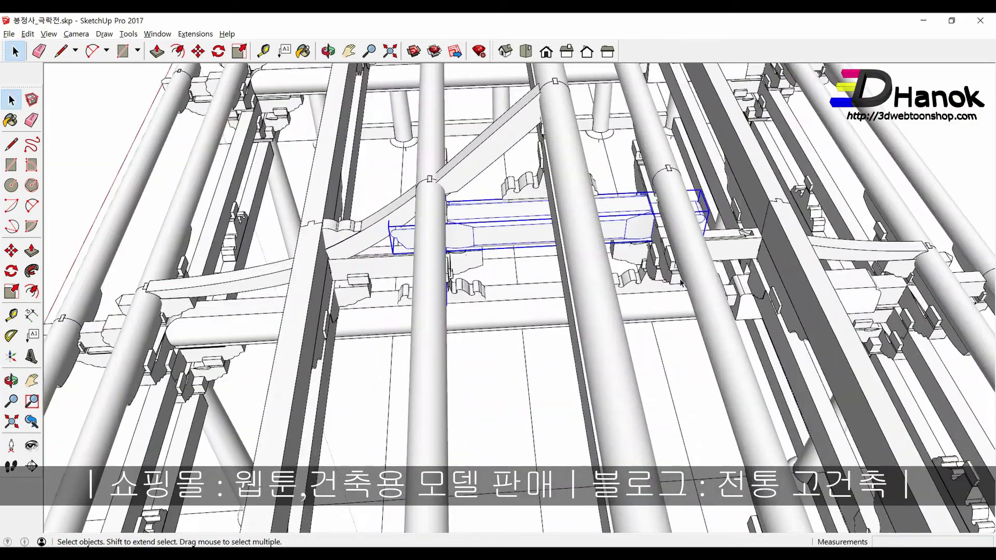
mouse_move(680, 280)
middle_down()
mouse_move(674, 266)
mouse_move(778, 233)
mouse_move(686, 280)
middle_up()
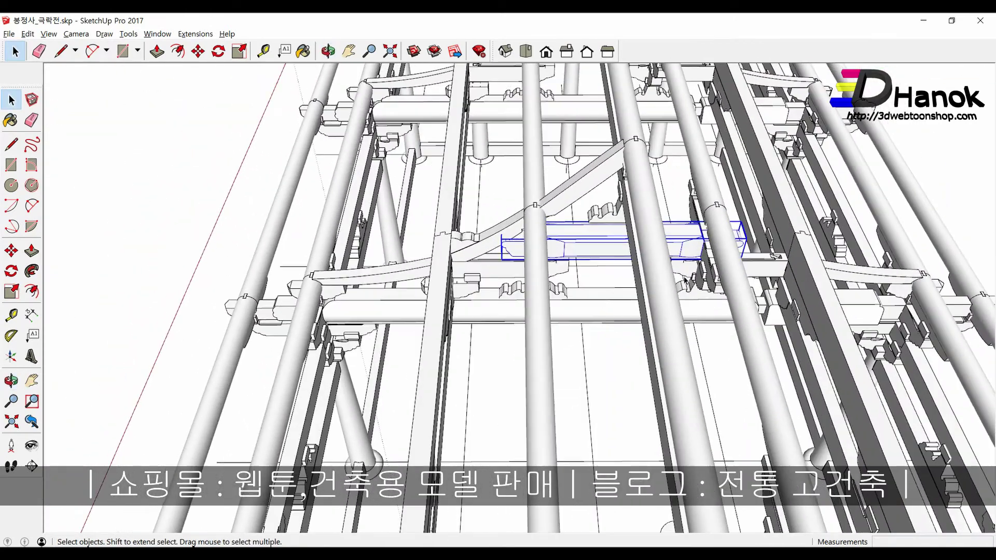
scroll(712, 285, down, 5)
scroll(712, 285, down, 3)
mouse_move(712, 285)
middle_down()
mouse_move(595, 284)
mouse_move(519, 316)
middle_up()
Step: Copy the chosen bracket out beside the frame
key(m)
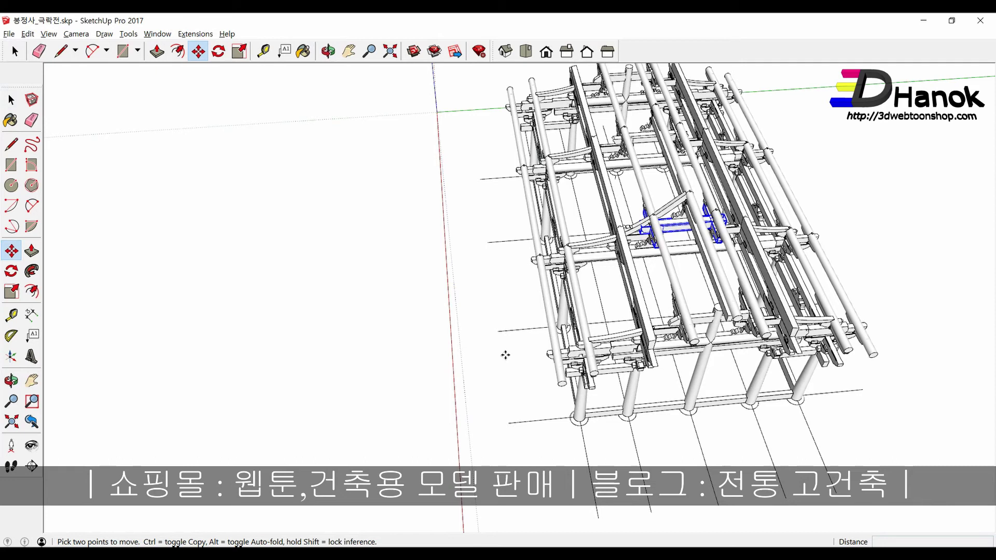
key(ctrl)
click(505, 355)
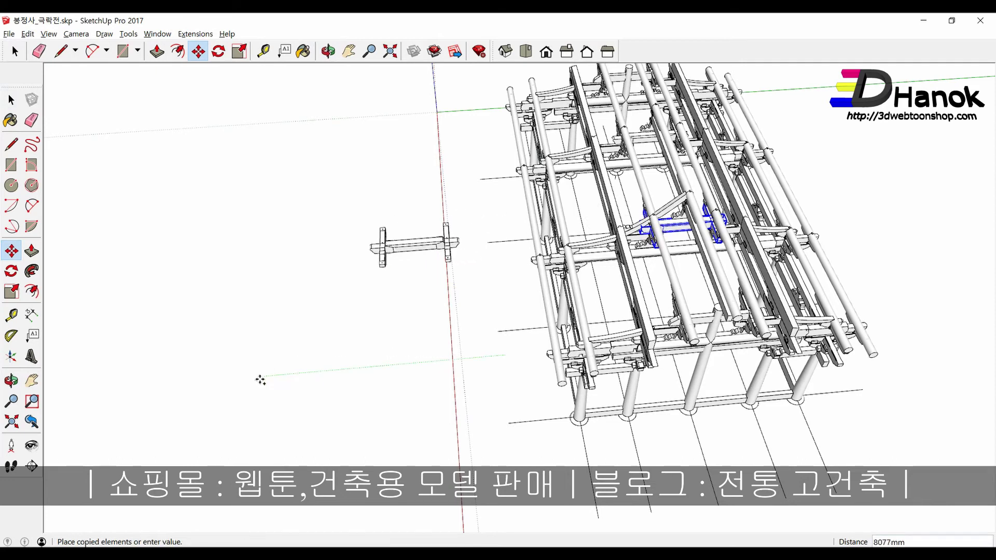
click(260, 380)
key(space)
Step: Orbit around the copied bracket and briefly open it for editing
scroll(409, 249, up, 3)
scroll(415, 299, up, 2)
mouse_move(415, 299)
middle_down()
mouse_move(419, 263)
mouse_move(458, 311)
middle_up()
scroll(471, 316, down, 2)
scroll(513, 355, down, 2)
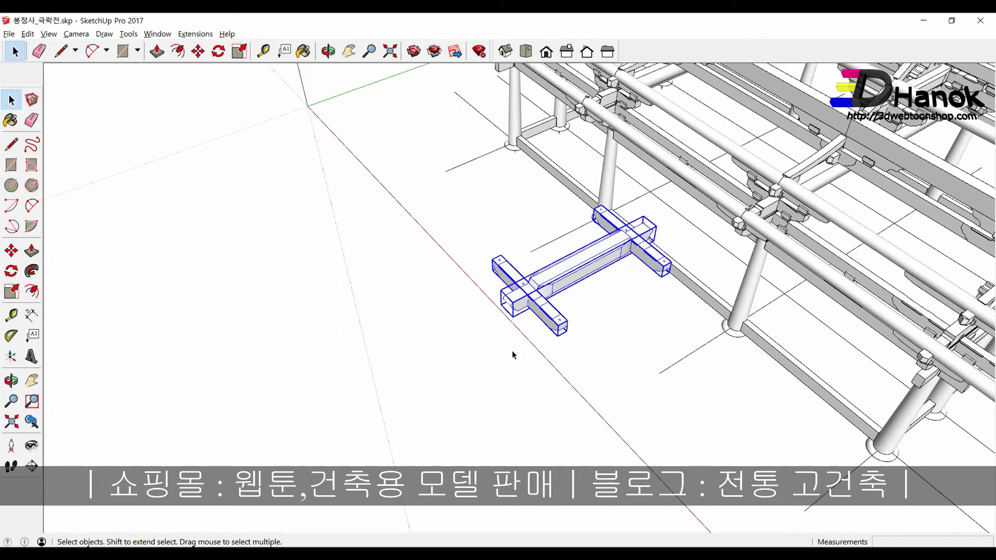
scroll(513, 354, up, 3)
scroll(534, 295, up, 2)
double_click(534, 292)
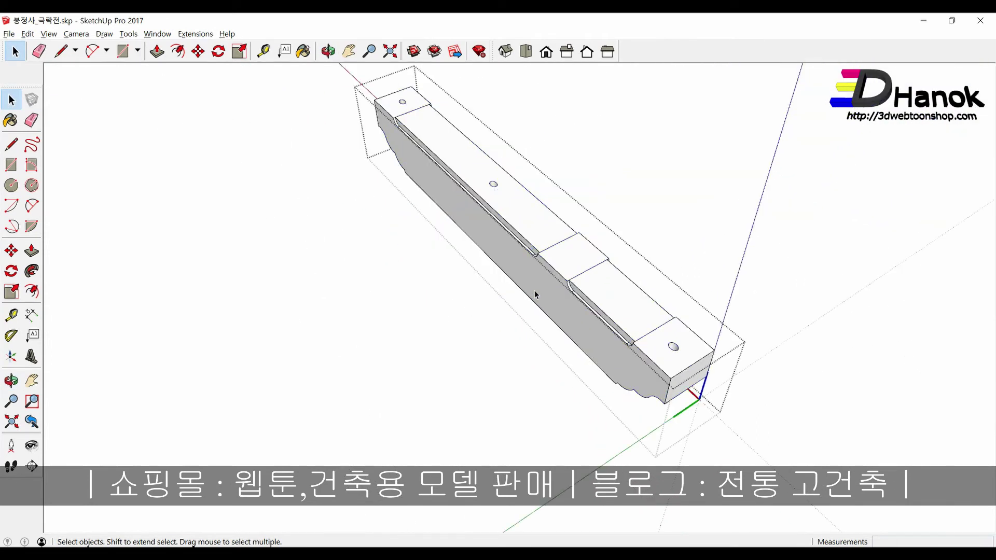
click(453, 346)
Step: View the whole bracket assembly, repeatedly opening and closing the bracket for editing
scroll(497, 284, down, 2)
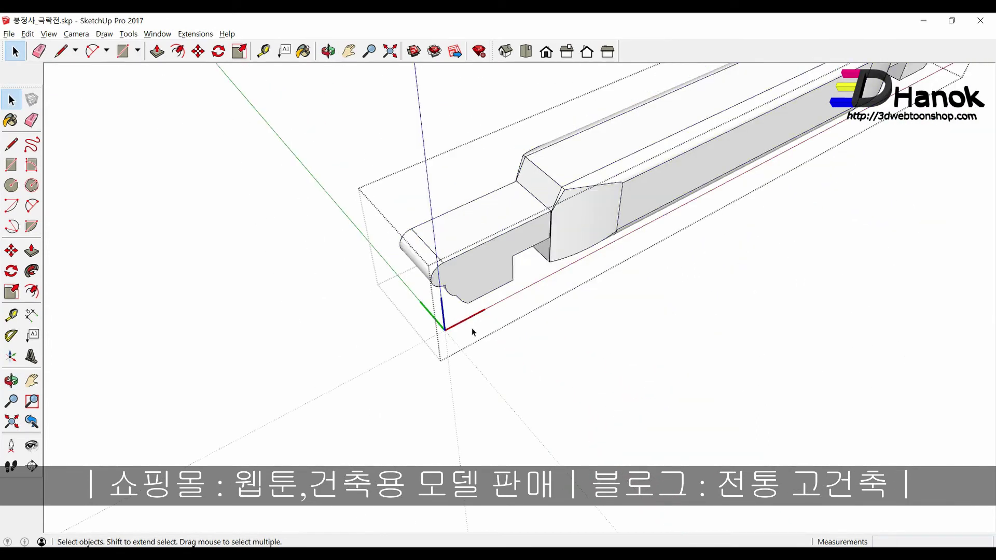
scroll(474, 325, down, 2)
mouse_move(487, 355)
middle_down()
mouse_move(544, 252)
mouse_move(574, 162)
middle_up()
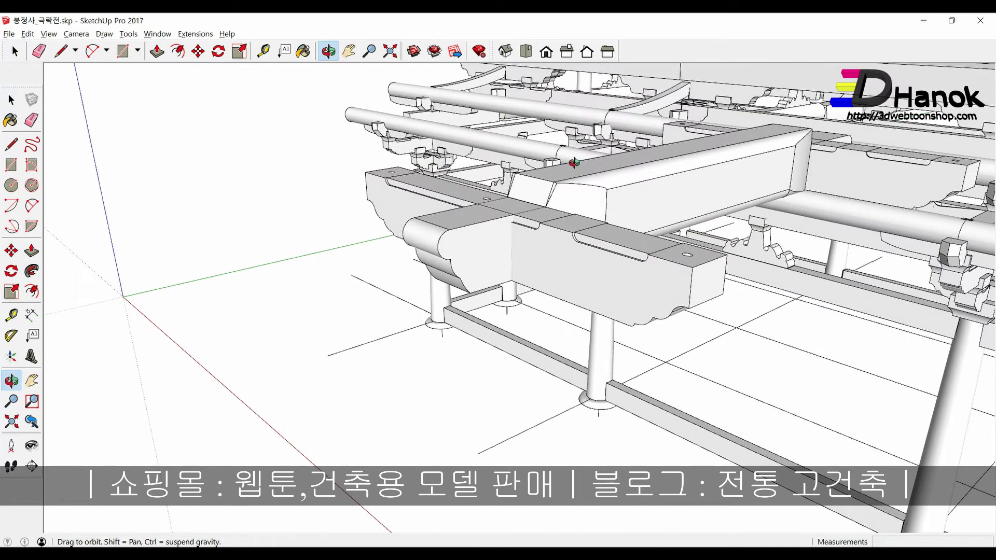
double_click(535, 279)
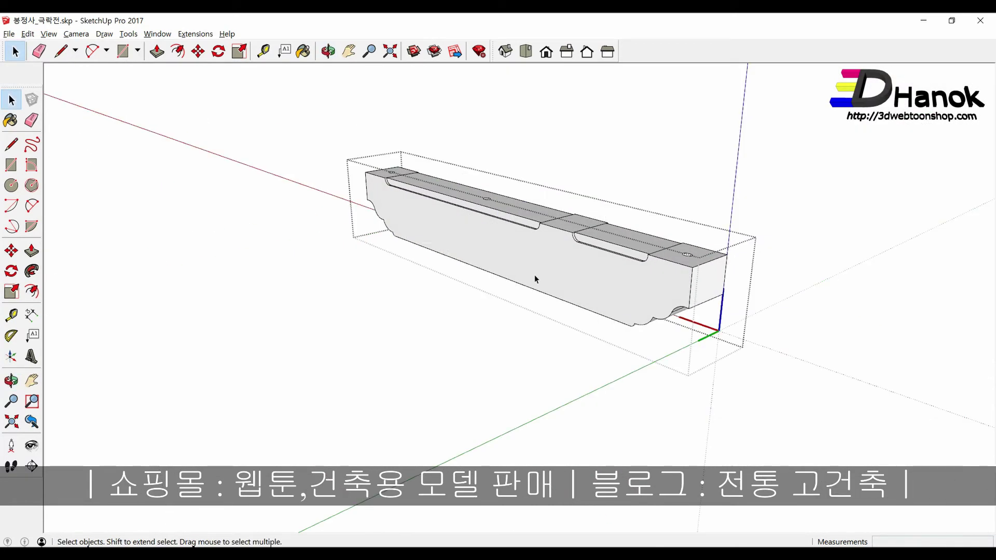
click(446, 329)
double_click(471, 252)
click(427, 360)
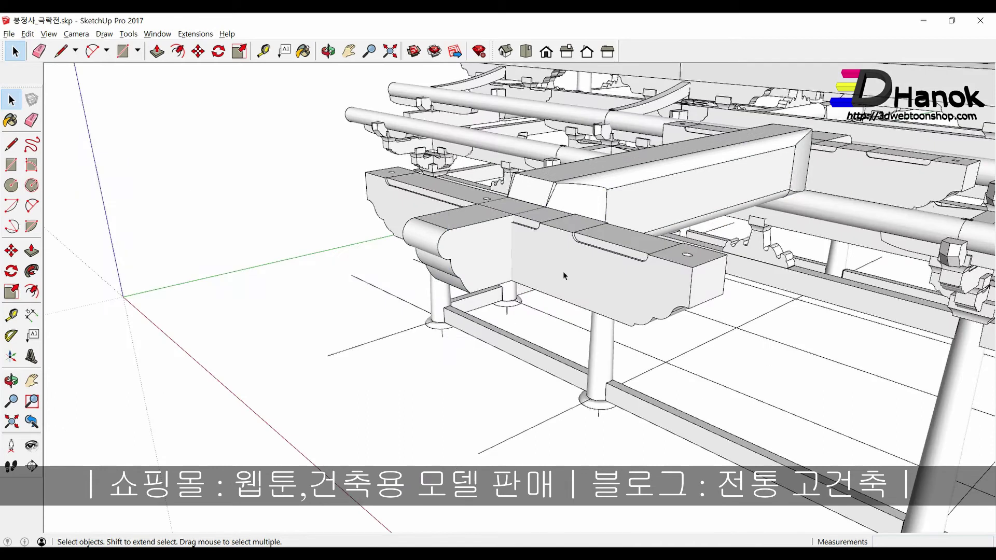
double_click(567, 250)
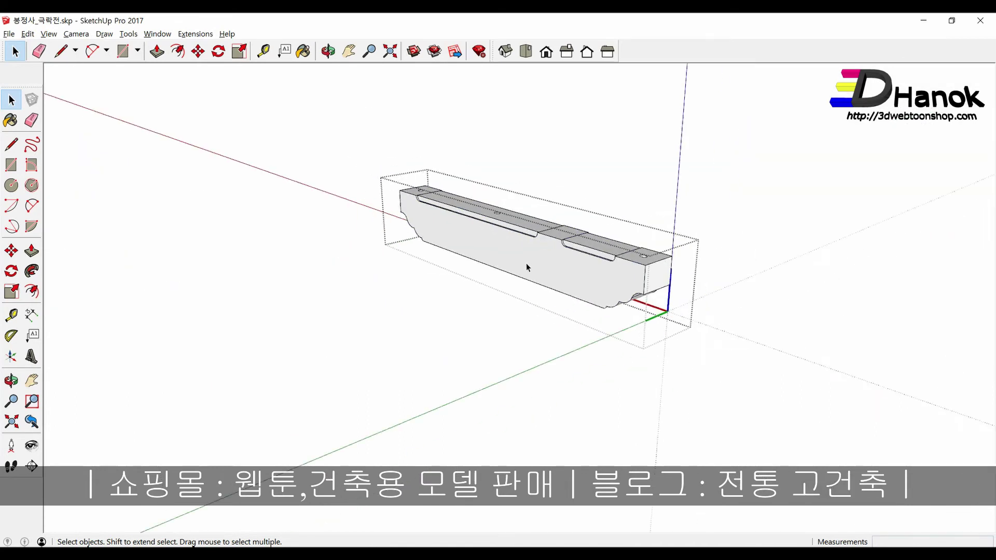
scroll(488, 291, down, 3)
click(447, 319)
scroll(531, 259, up, 5)
scroll(524, 270, up, 2)
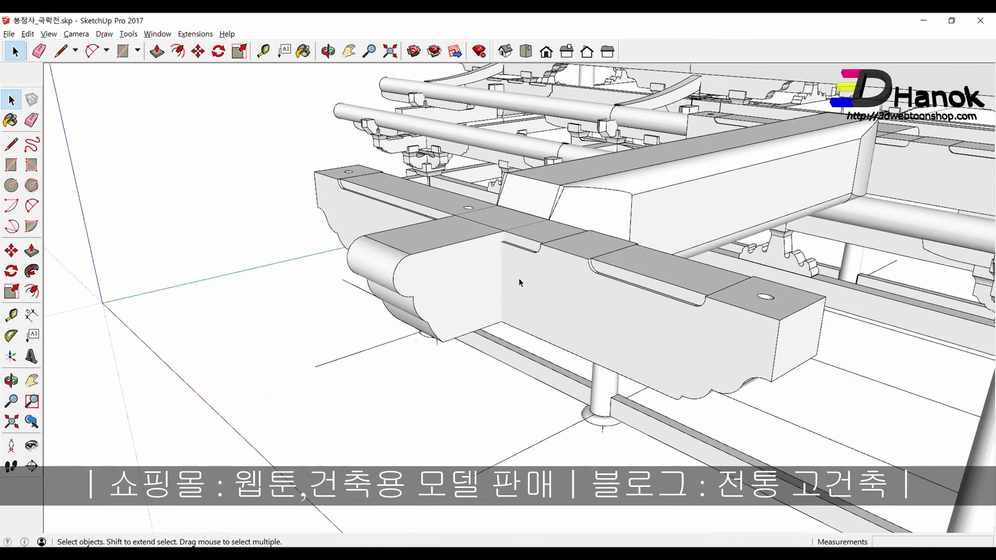
scroll(516, 283, up, 2)
Step: Inside the bracket, show the rest of the model and intersect its long side face with it
double_click(513, 286)
triple_click(513, 288)
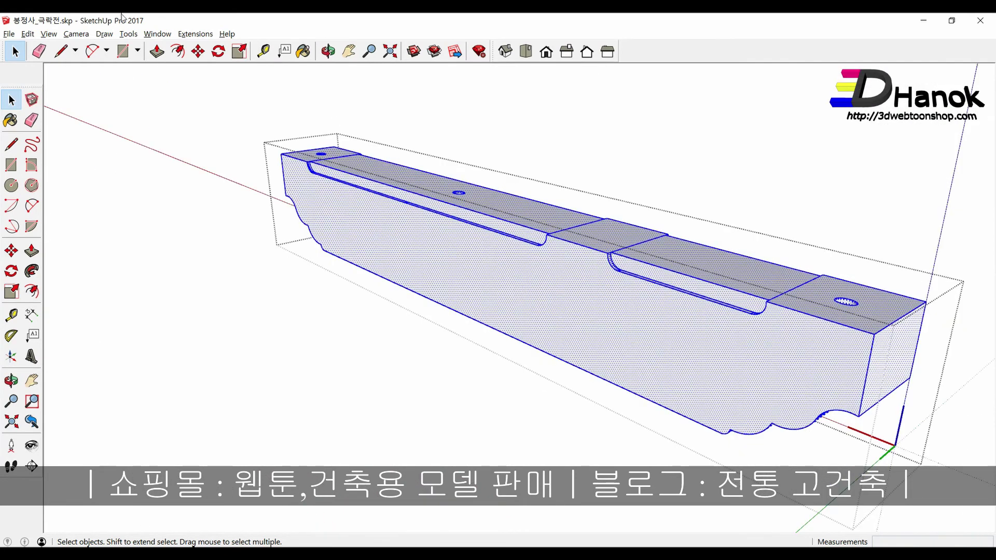
click(49, 34)
mouse_move(82, 185)
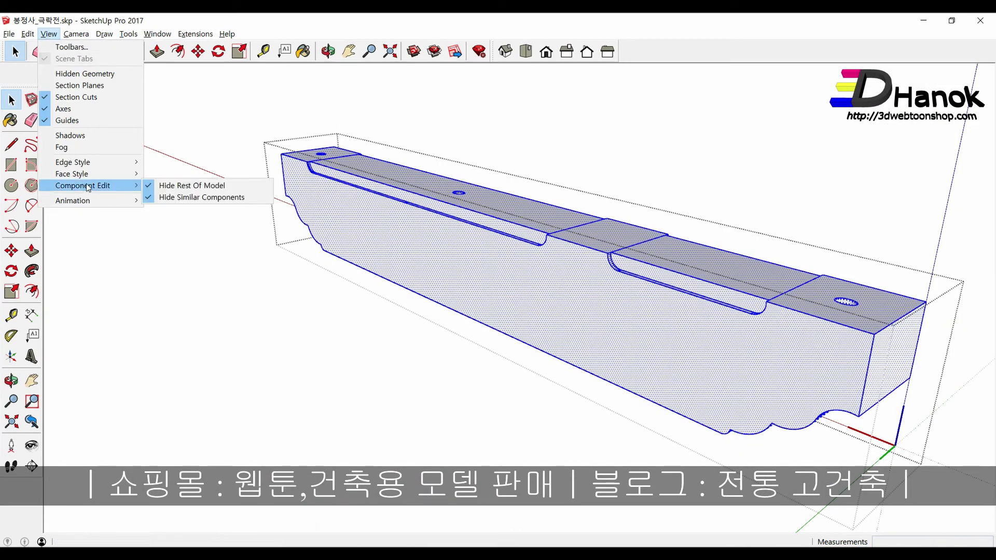
click(171, 185)
click(550, 312)
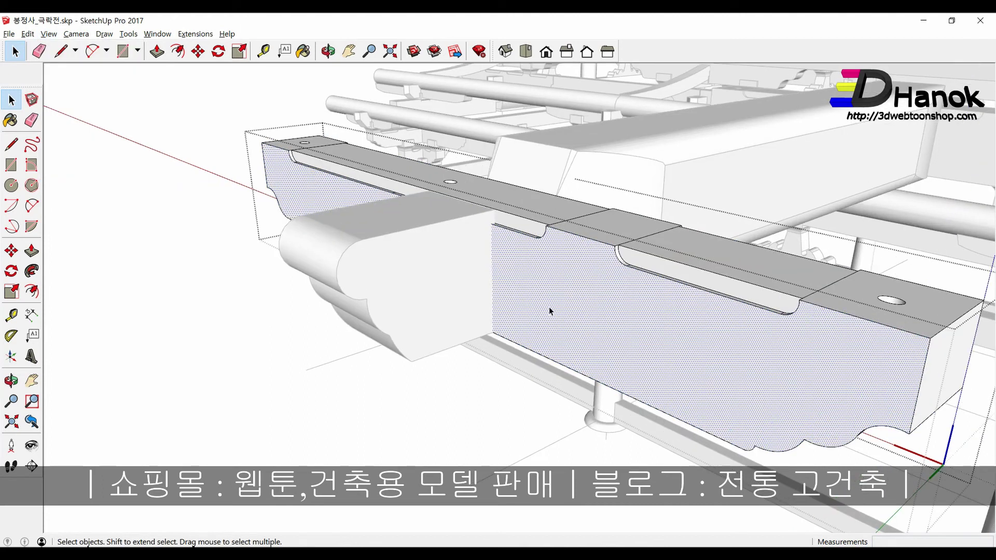
right_click(550, 308)
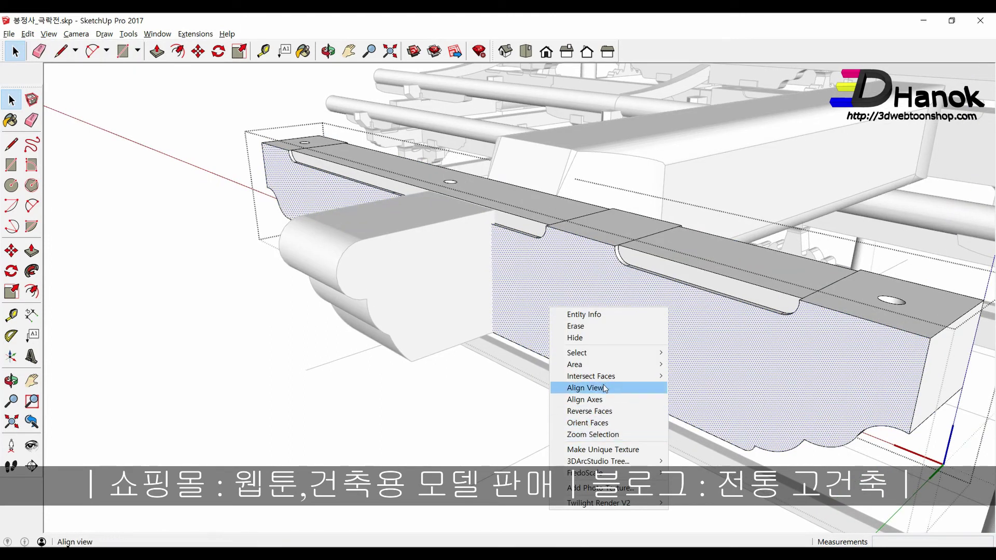
mouse_move(590, 376)
click(695, 377)
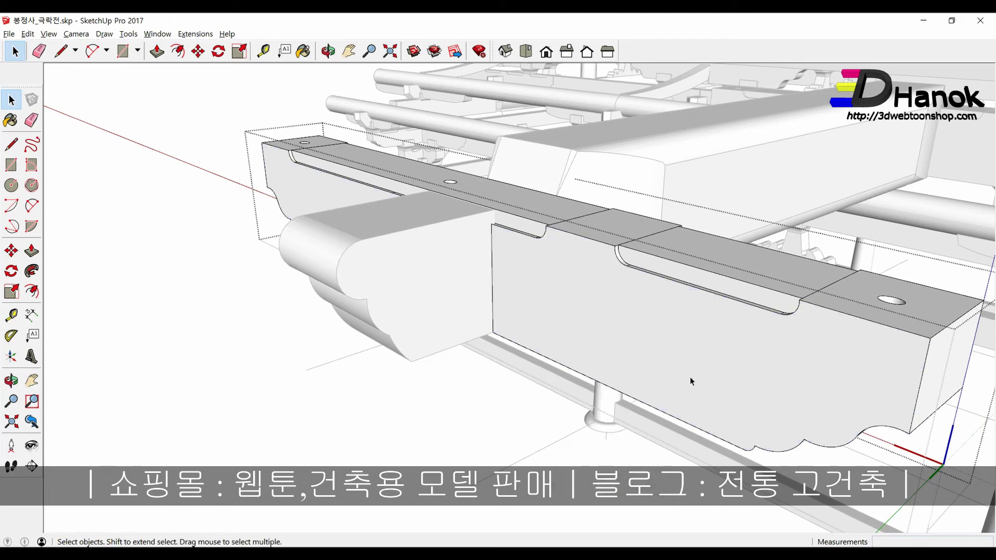
Step: Select both bracket components and hide them
scroll(460, 449, down, 5)
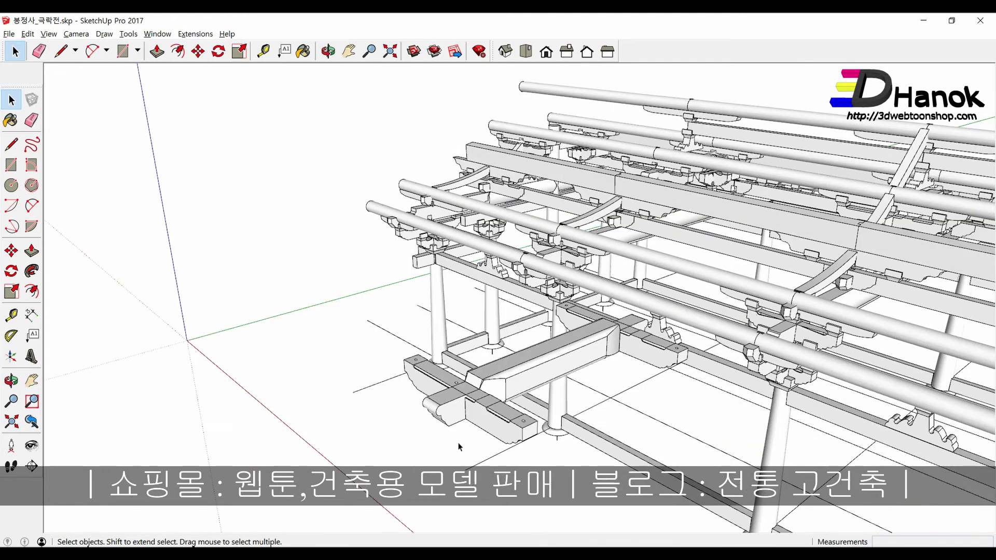
shift+click(449, 412)
scroll(449, 413, up, 2)
right_click(449, 410)
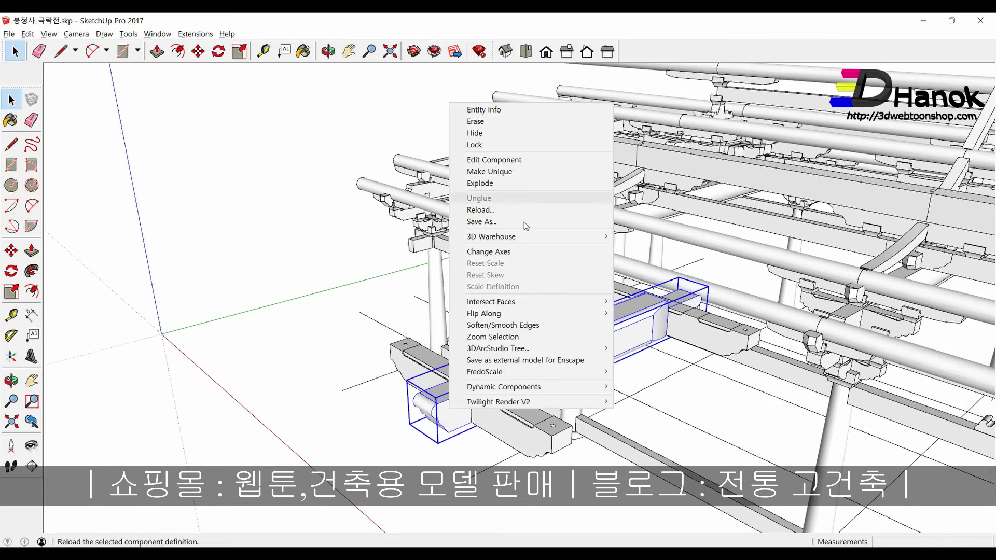
click(481, 133)
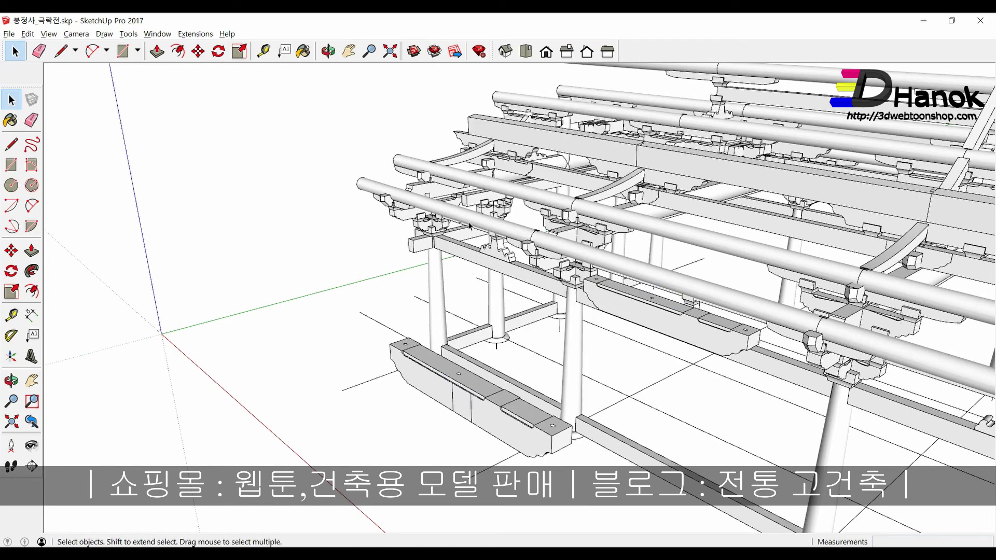
Step: Orbit to a level view and open the front beam group to inspect it
scroll(462, 389, up, 3)
scroll(462, 389, up, 2)
scroll(462, 388, down, 4)
scroll(461, 340, up, 2)
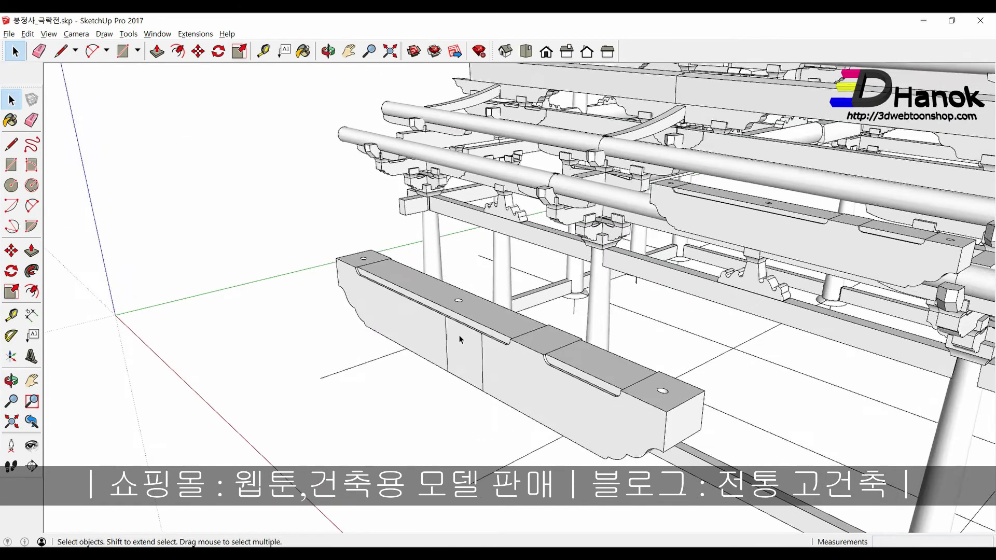
scroll(459, 339, up, 2)
scroll(459, 340, up, 1)
mouse_move(460, 339)
middle_down()
mouse_move(625, 326)
mouse_move(613, 333)
mouse_move(606, 373)
middle_up()
click(625, 326)
double_click(634, 316)
click(633, 294)
scroll(606, 373, up, 2)
scroll(606, 373, up, 1)
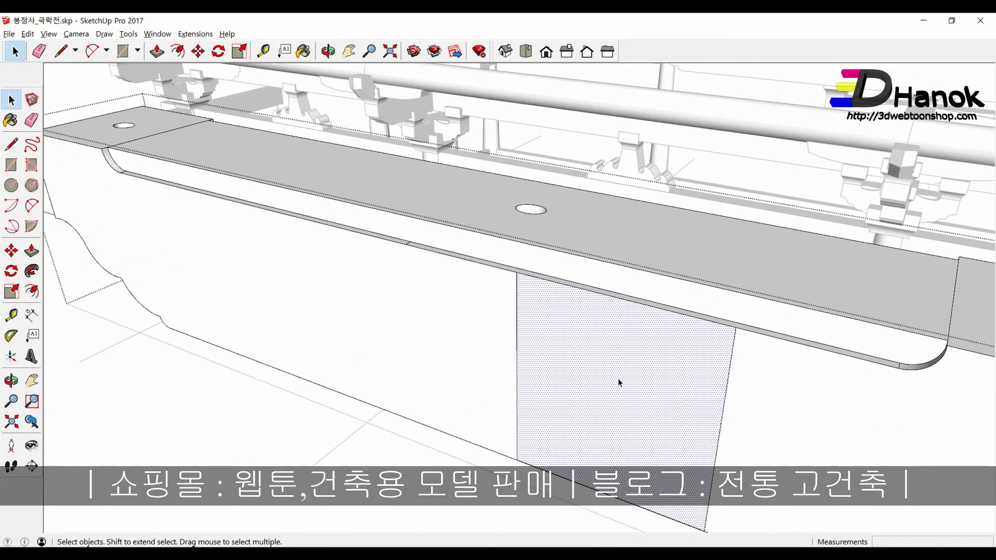
scroll(716, 404, down, 2)
scroll(622, 425, down, 2)
click(515, 450)
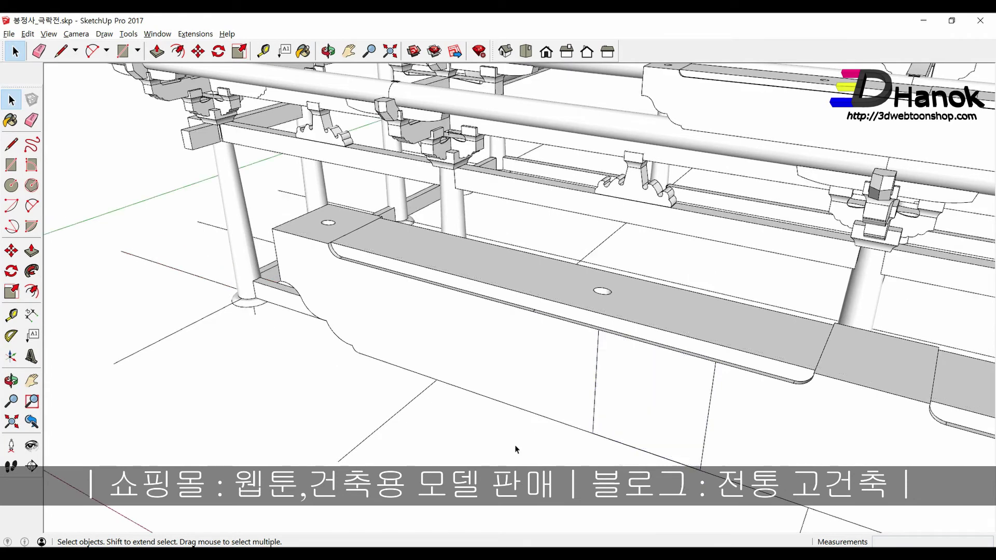
click(28, 33)
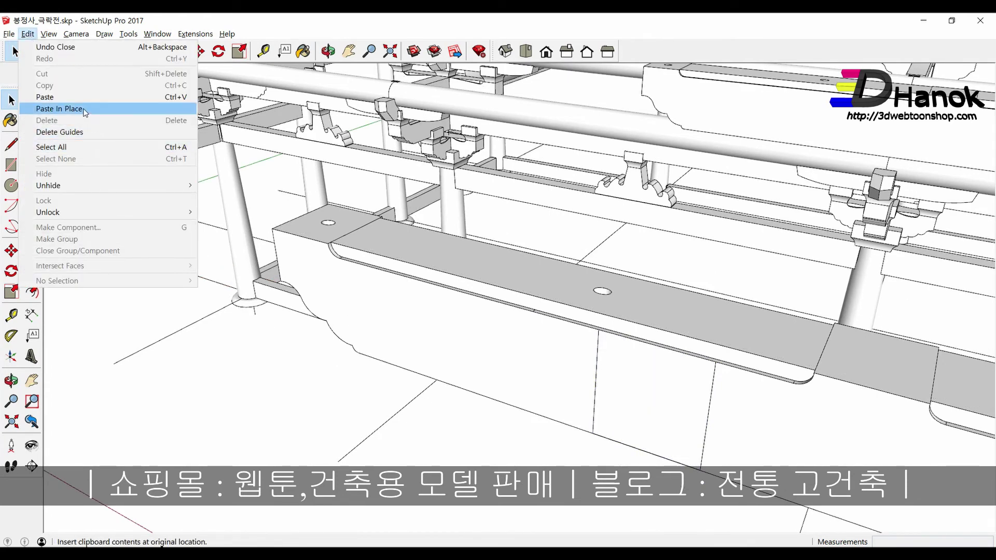
Step: Unhide all geometry and open the front beam group at its end face
mouse_move(48, 185)
click(218, 211)
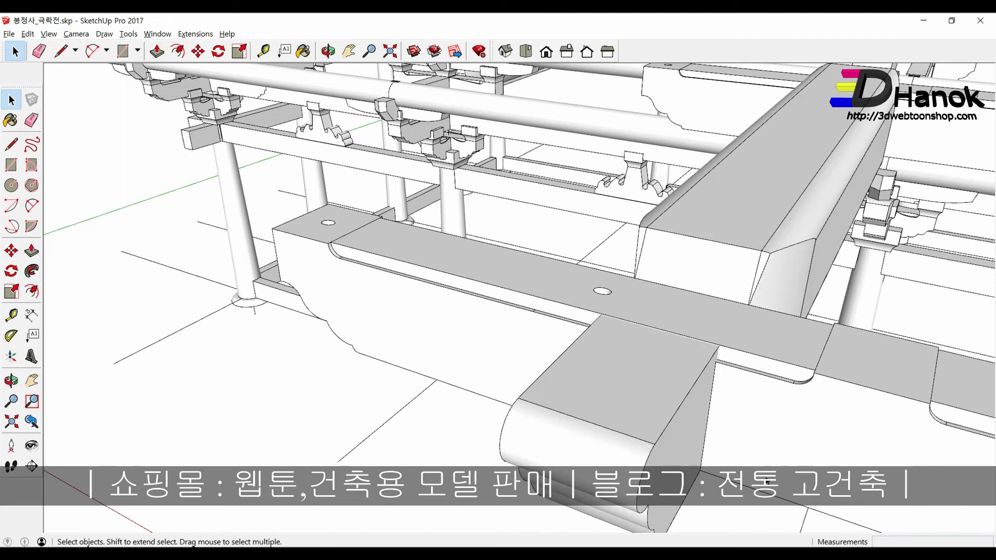
click(716, 436)
middle_drag(716, 436, 721, 367)
scroll(721, 367, up, 3)
scroll(673, 396, up, 3)
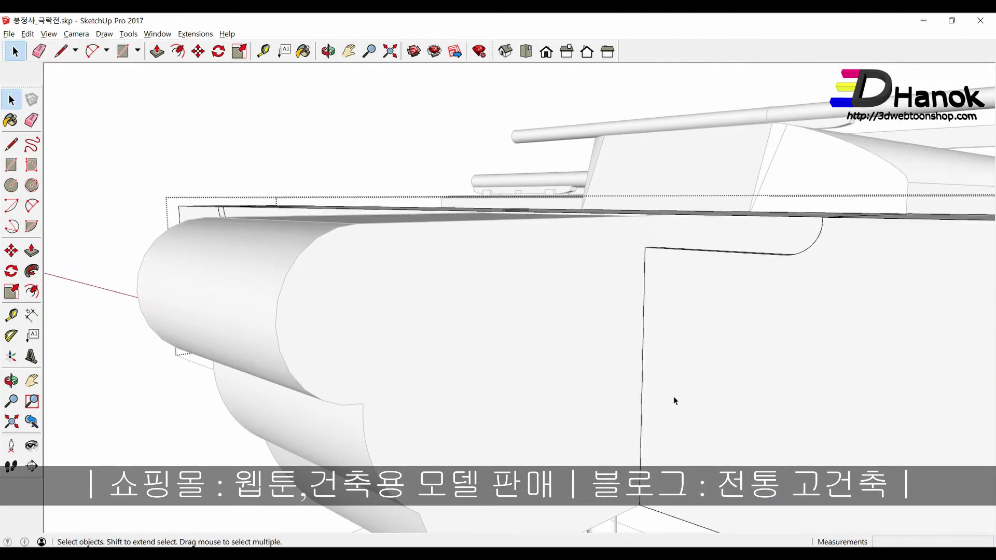
double_click(617, 393)
click(603, 387)
key(l)
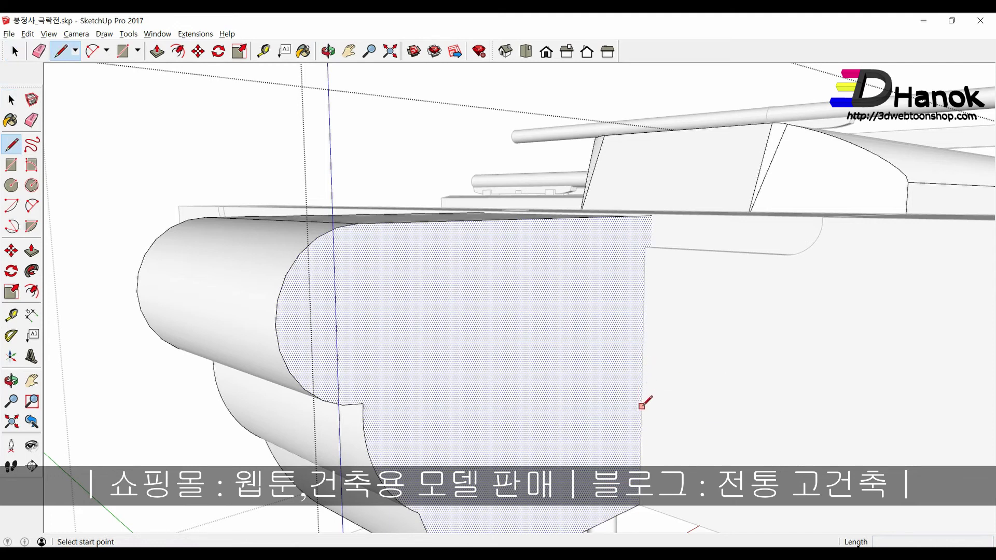
key(space)
Step: Move the crossing bracket 12mm along the beam
scroll(690, 351, down, 3)
mouse_move(689, 351)
middle_down()
mouse_move(556, 404)
mouse_move(662, 381)
middle_up()
scroll(663, 382, up, 2)
key(m)
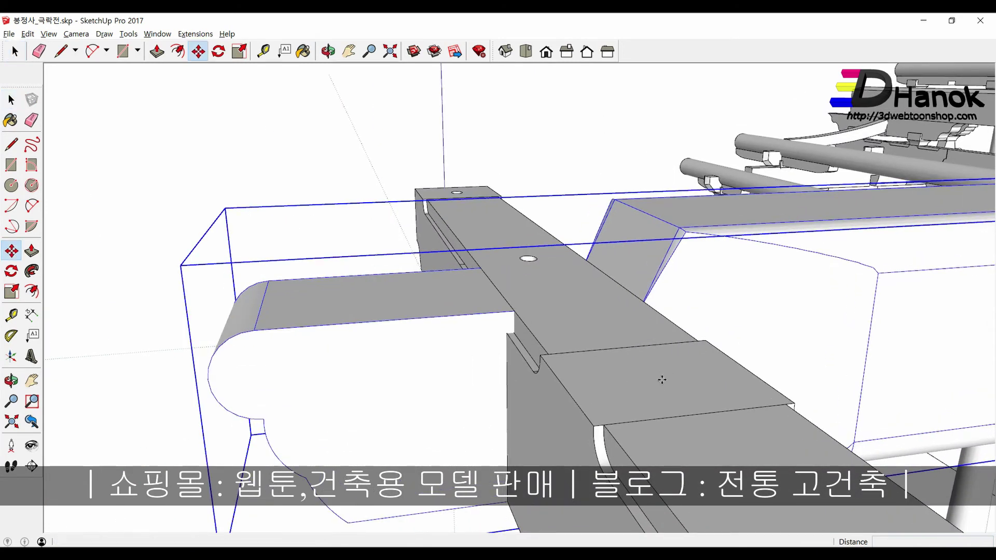
click(662, 384)
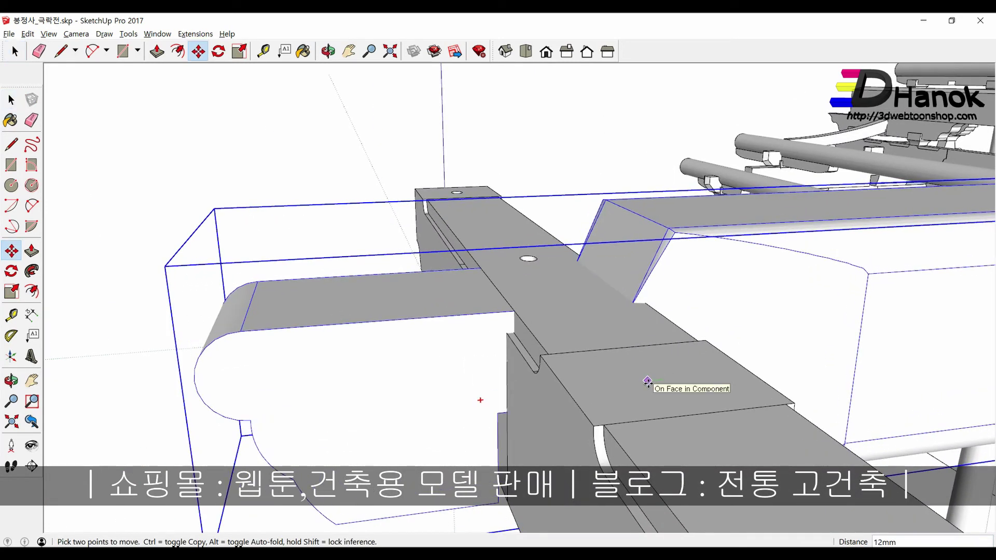
middle_drag(648, 382, 555, 444)
key(space)
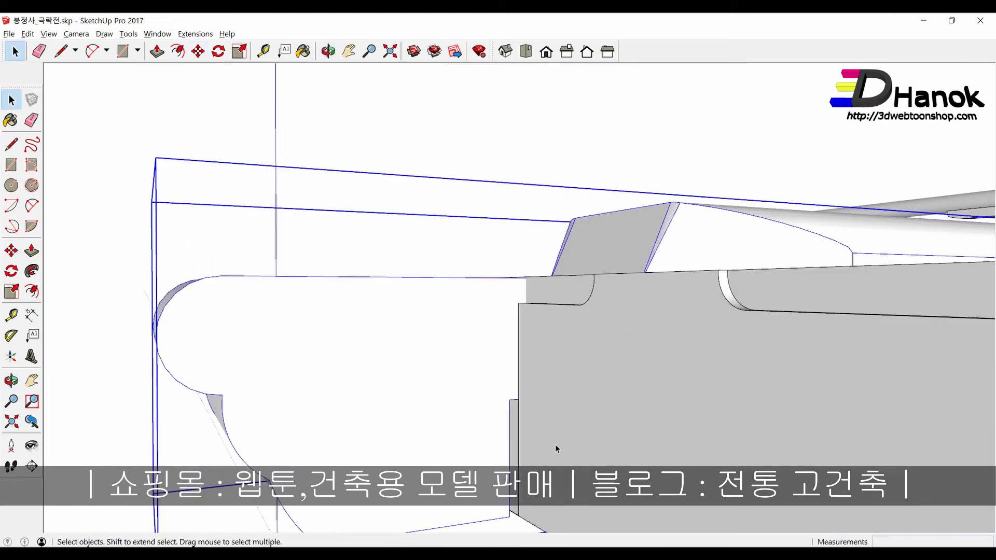
Step: Intersect the narrow face at the beam corner with its context
scroll(518, 410, up, 3)
click(518, 402)
scroll(518, 402, up, 2)
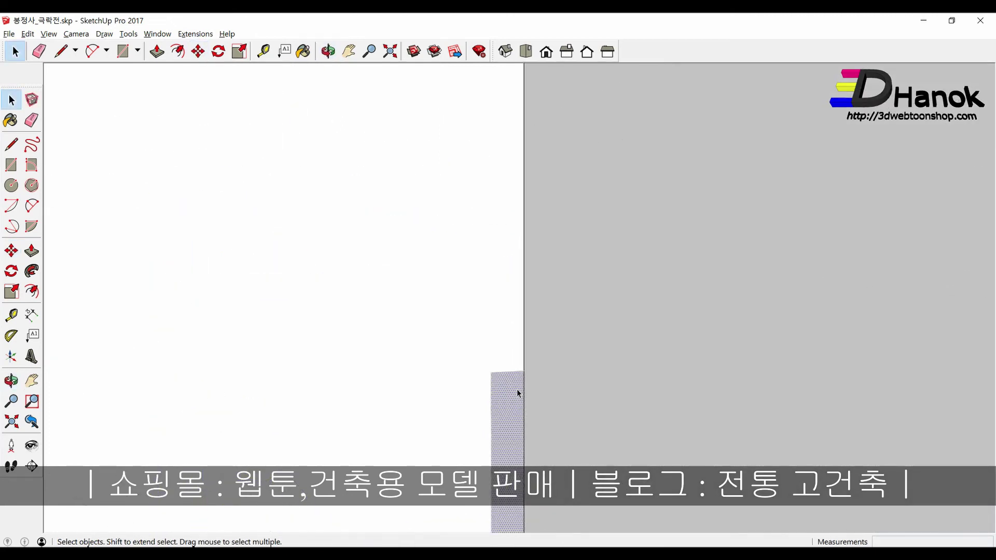
middle_drag(517, 393, 518, 344)
right_click(512, 392)
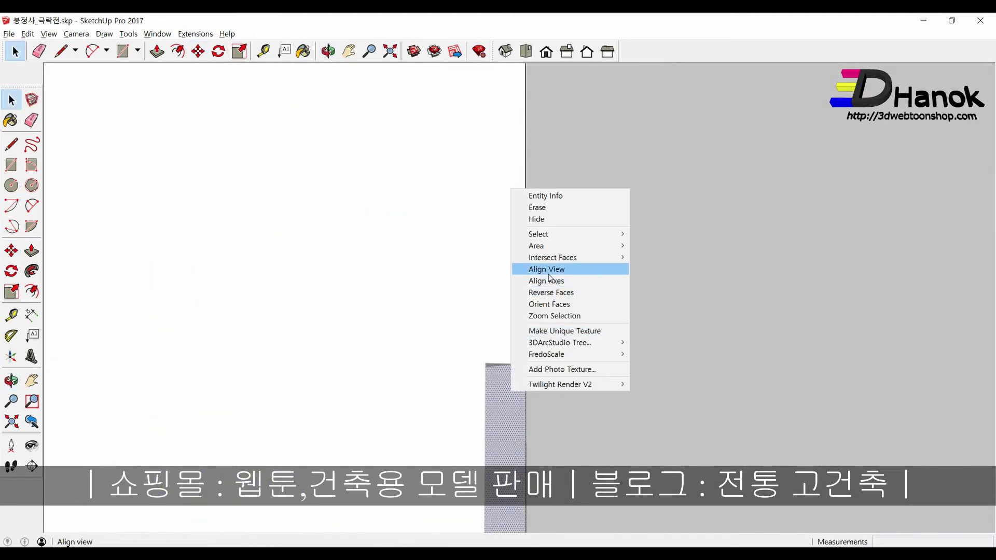
click(669, 269)
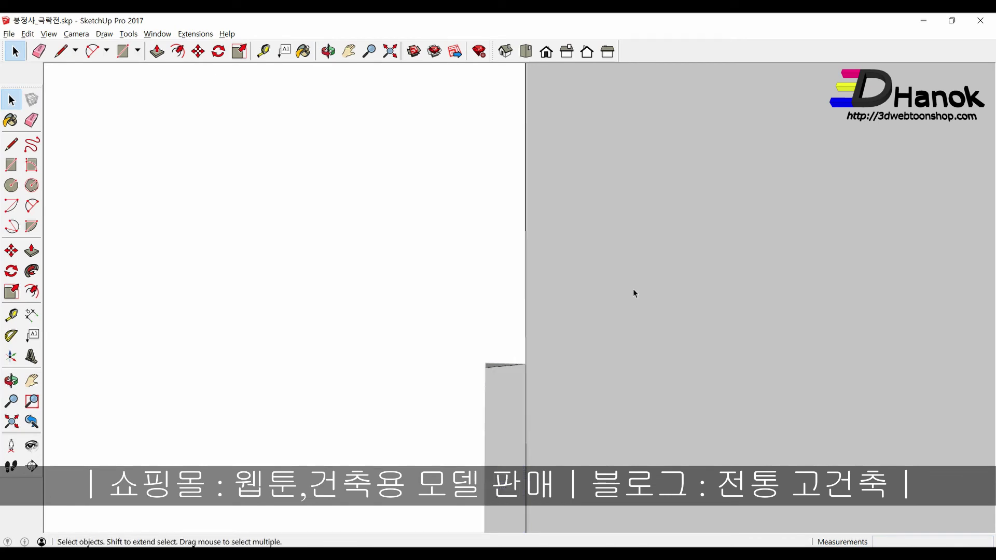
Step: Delete the bracket and select the whole beam geometry
middle_drag(633, 288, 580, 370)
scroll(580, 369, down, 5)
scroll(661, 250, down, 3)
click(511, 311)
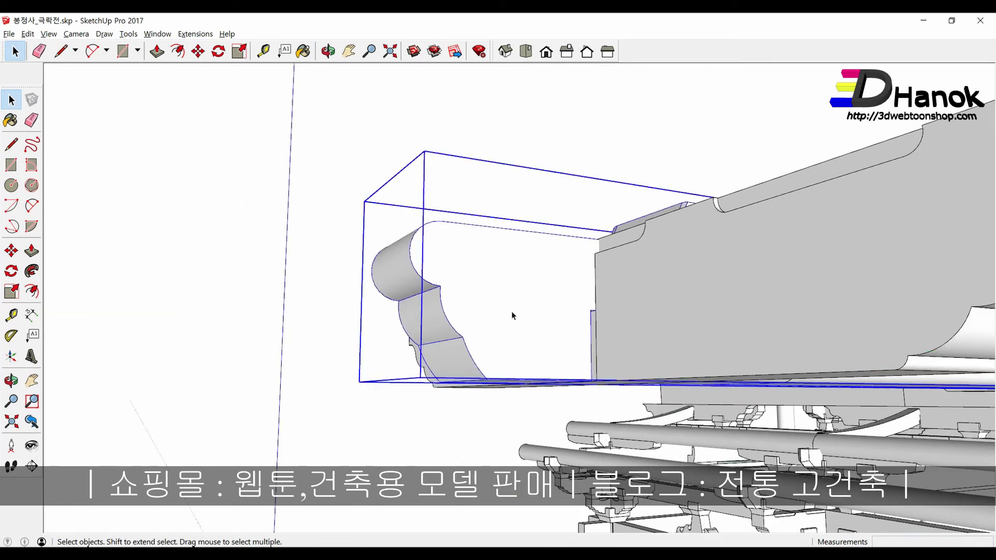
scroll(487, 363, up, 3)
key(Delete)
mouse_move(614, 351)
middle_down()
mouse_move(679, 348)
mouse_move(577, 311)
mouse_move(563, 428)
middle_up()
triple_click(577, 311)
Step: Push the beam's lower front face back to form a recess
click(563, 428)
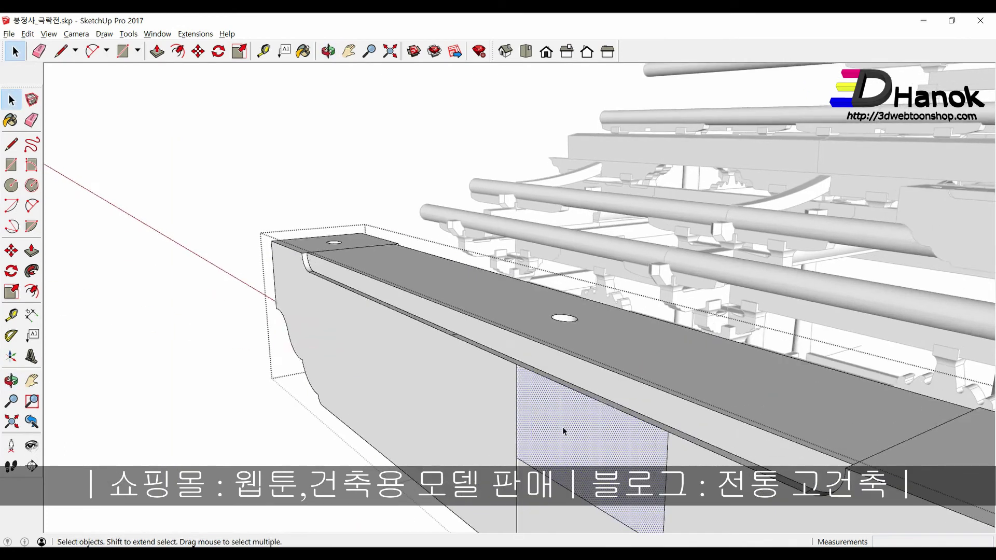
key(p)
drag(566, 415, 580, 384)
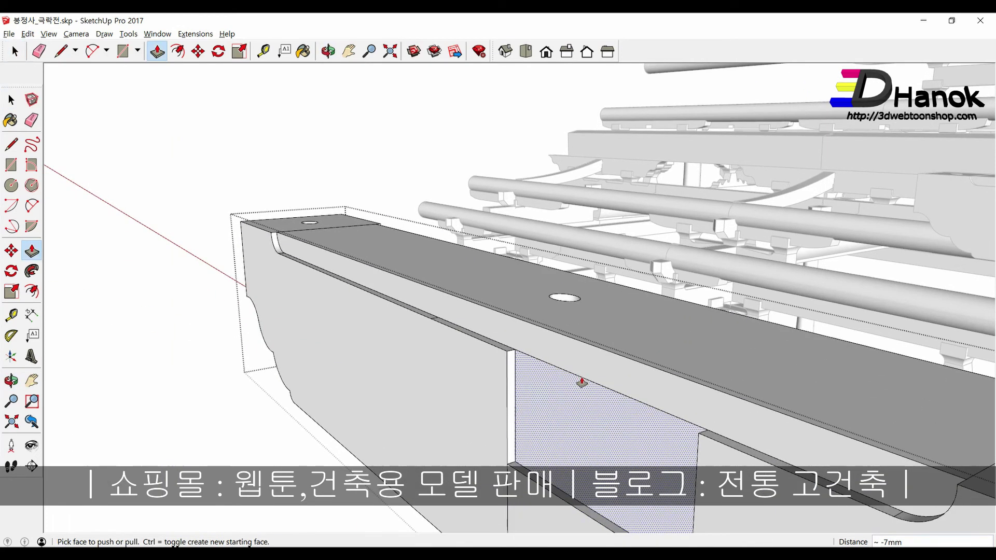
mouse_move(580, 384)
middle_down()
mouse_move(676, 368)
mouse_move(747, 396)
middle_up()
key(p)
middle_drag(822, 415, 903, 384)
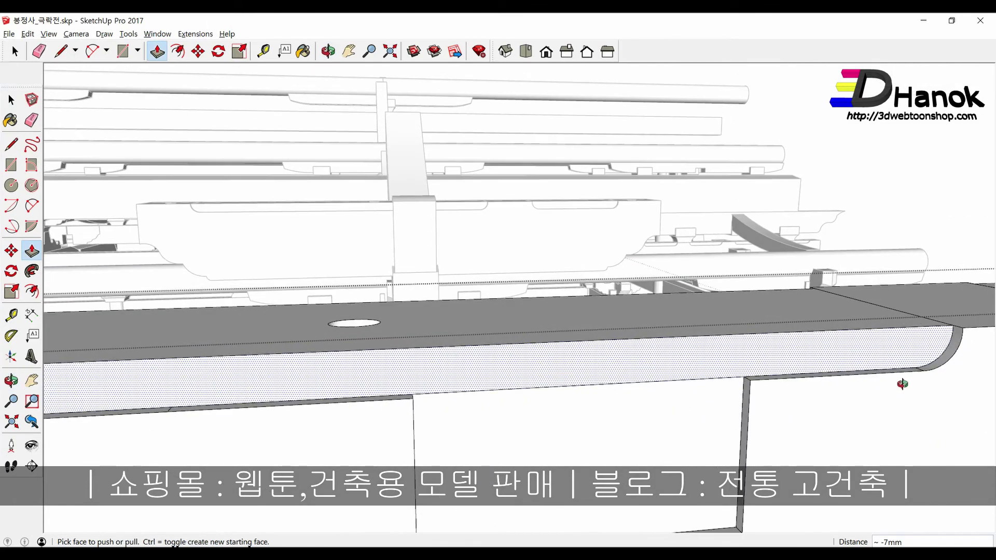
click(789, 378)
middle_drag(789, 378, 794, 383)
Step: Start a line at the notch corner, then try the Eraser on stray edges
key(l)
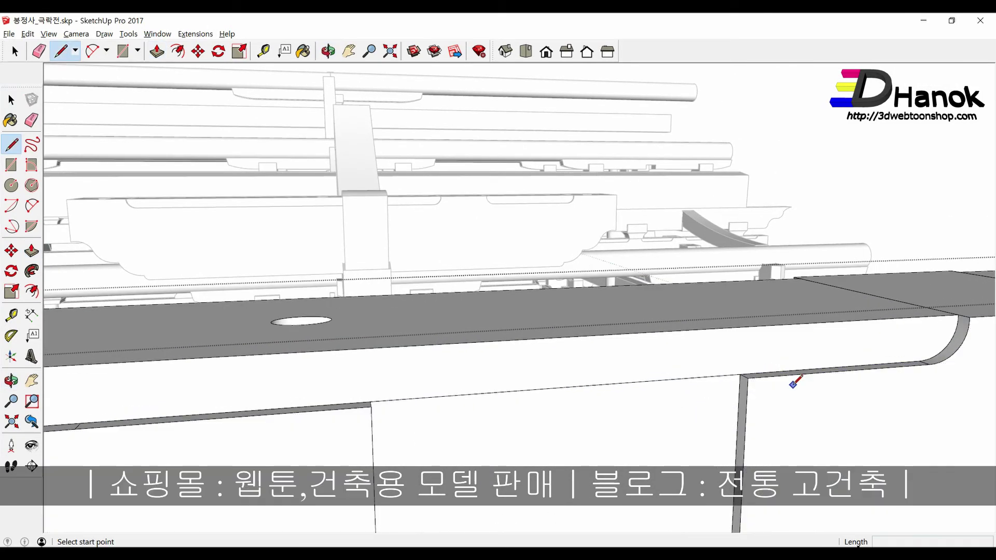
click(740, 374)
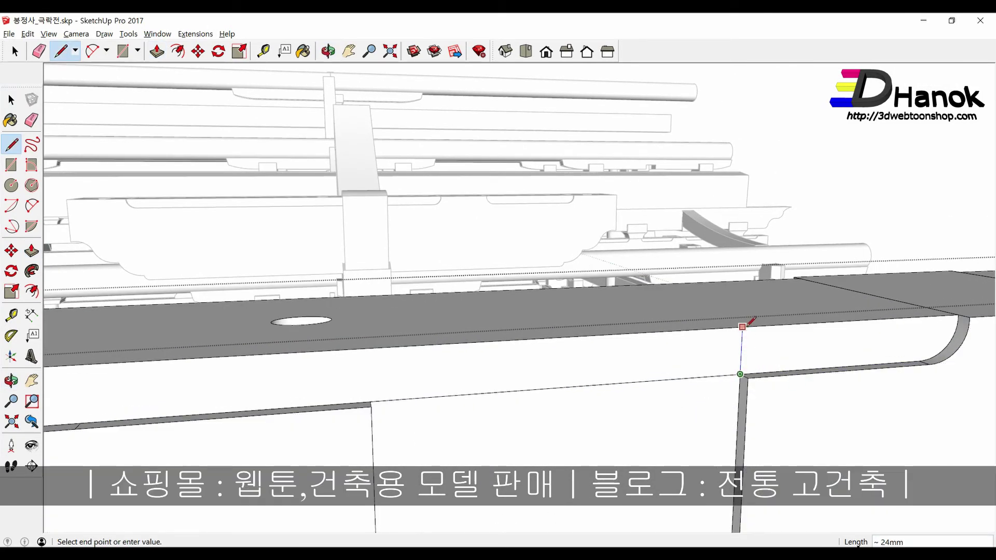
middle_drag(741, 346, 455, 381)
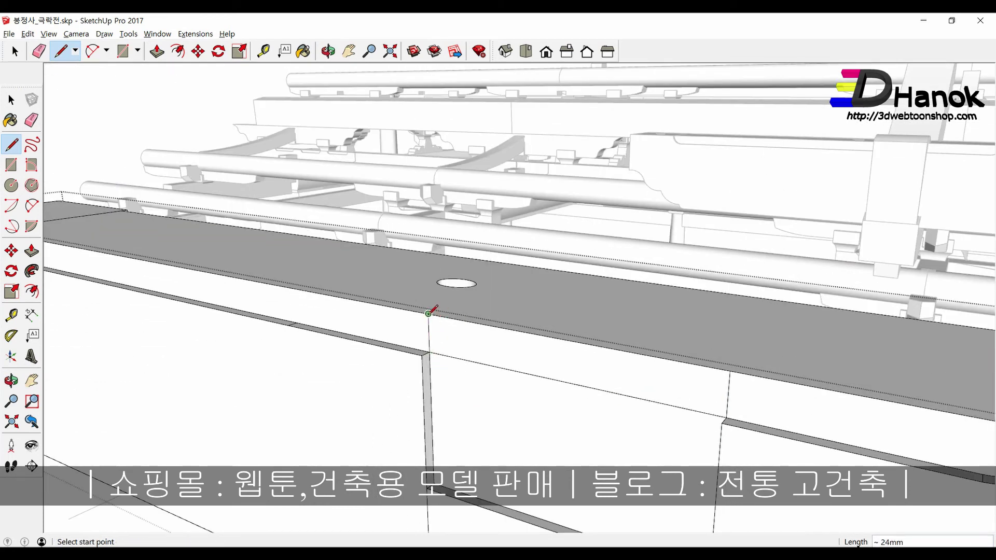
key(space)
middle_drag(428, 313, 496, 403)
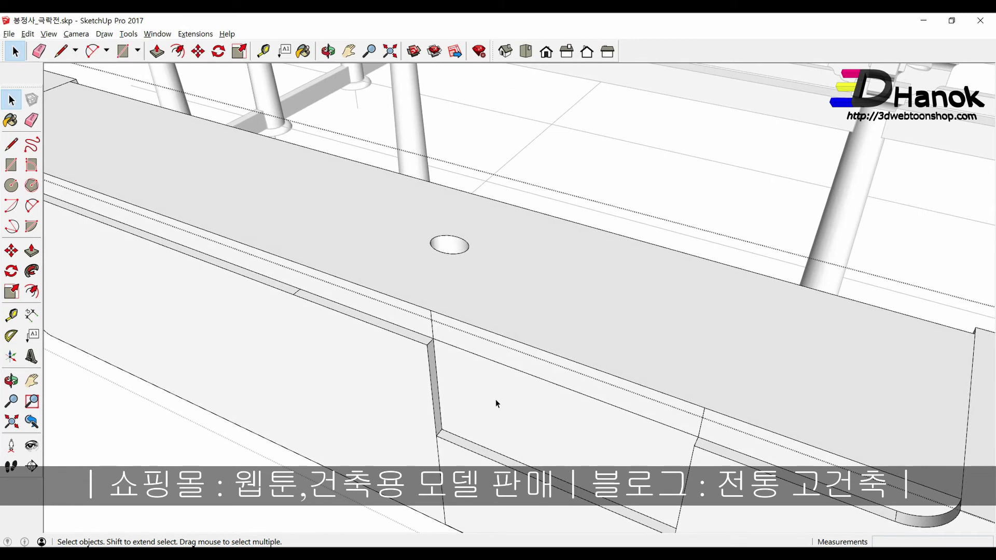
key(e)
middle_drag(507, 363, 496, 429)
key(space)
middle_drag(465, 304, 506, 350)
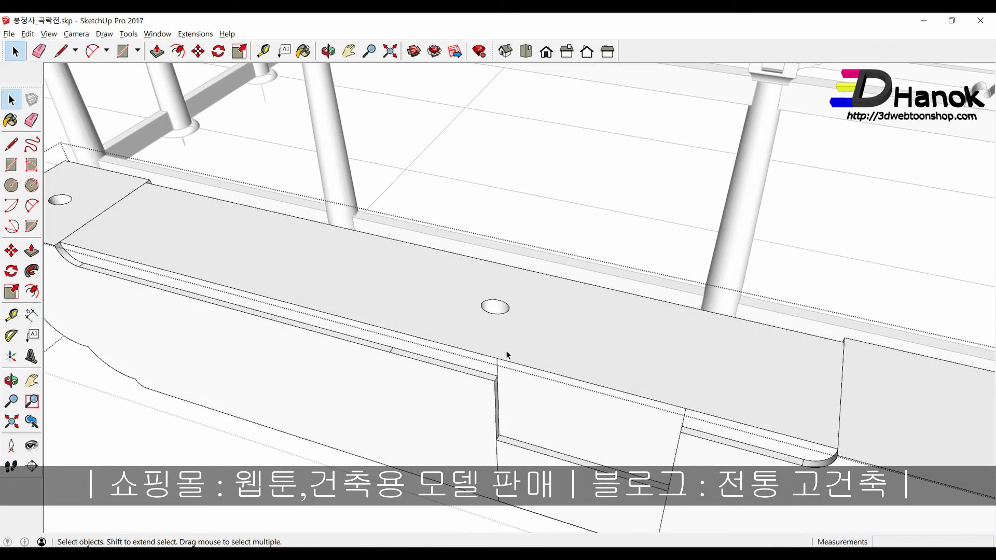
Step: Push the beam's top face down about 9 mm to cut a notch
click(540, 419)
key(p)
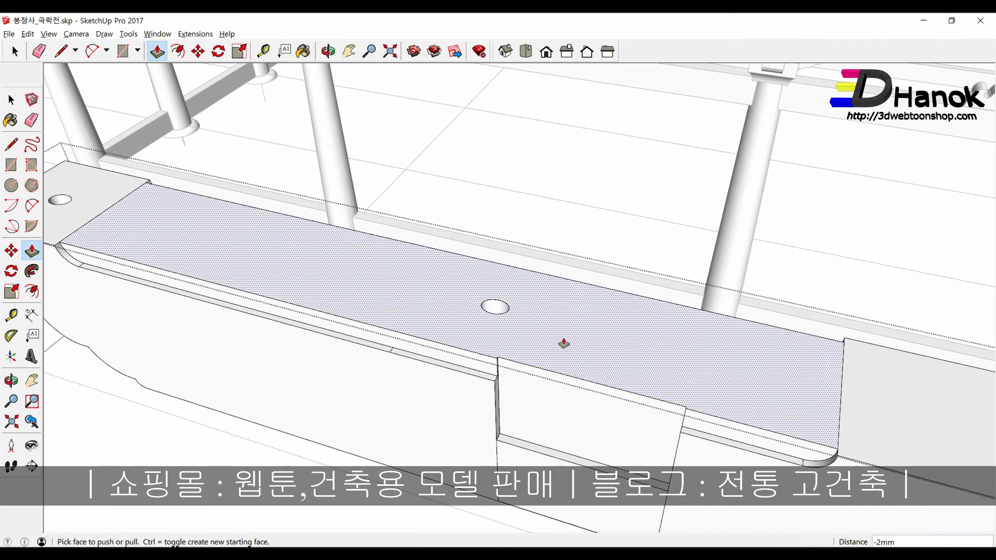
mouse_move(554, 399)
mouse_down()
mouse_move(552, 408)
mouse_move(623, 296)
mouse_up()
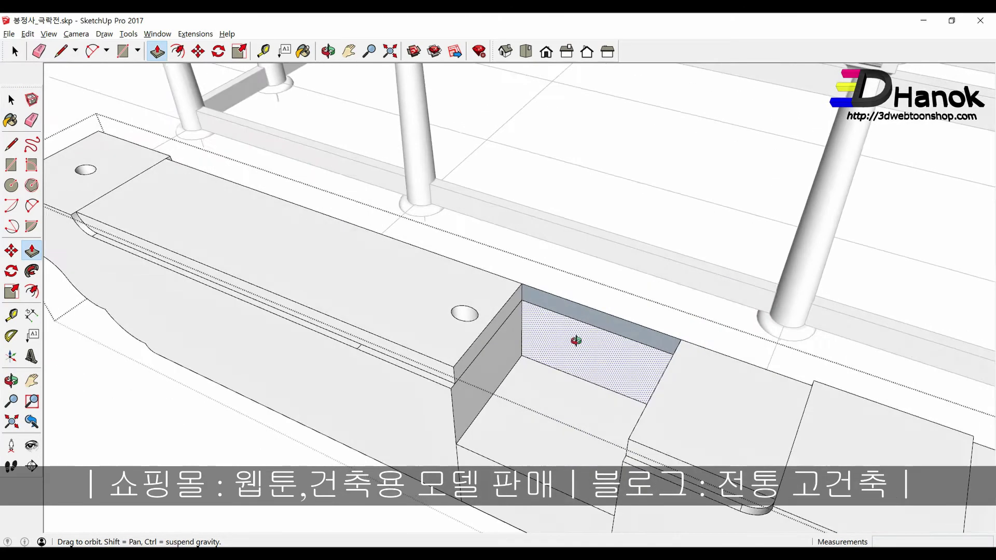
middle_drag(629, 302, 140, 409)
key(space)
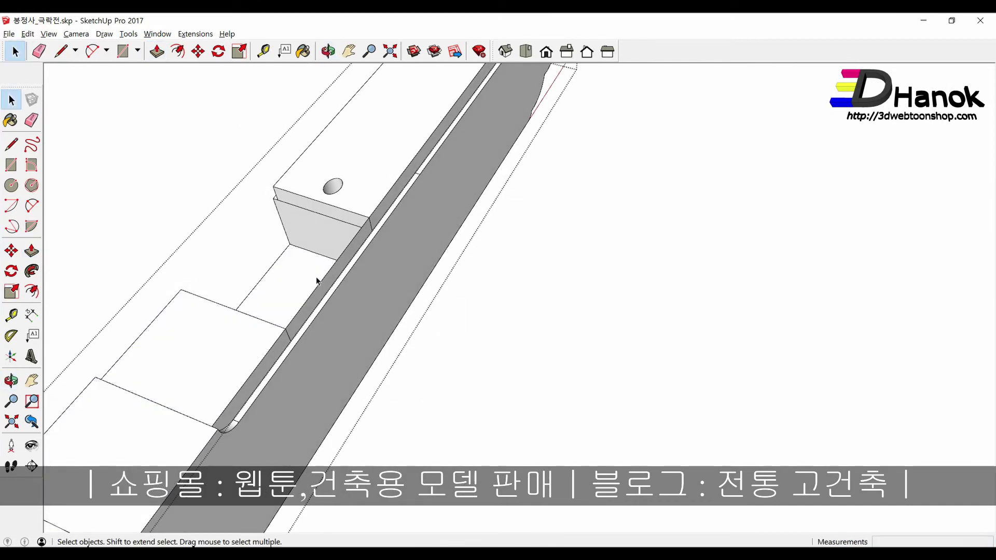
Step: Push the notch's side face back about 7 mm
middle_drag(316, 284, 677, 321)
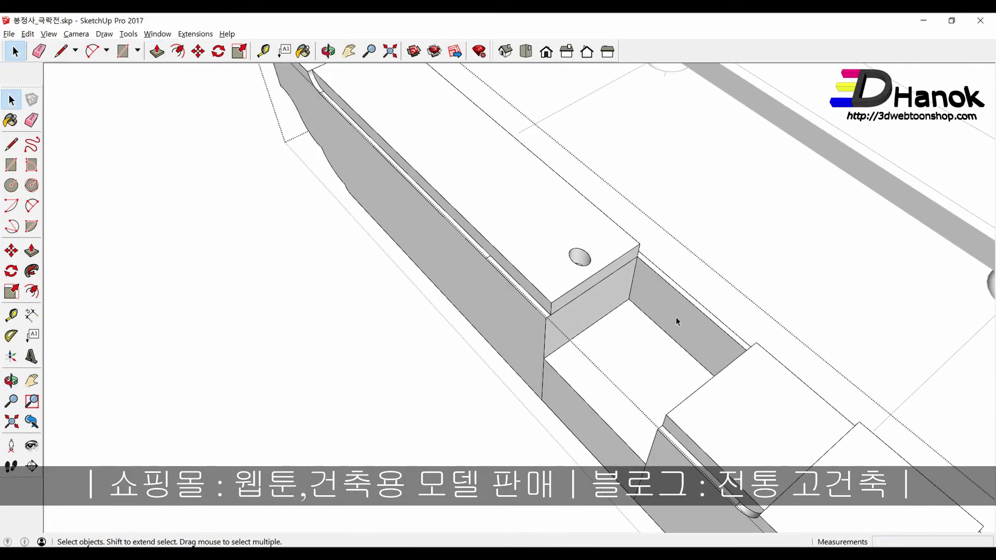
click(677, 321)
scroll(677, 321, up, 2)
key(p)
drag(685, 318, 686, 293)
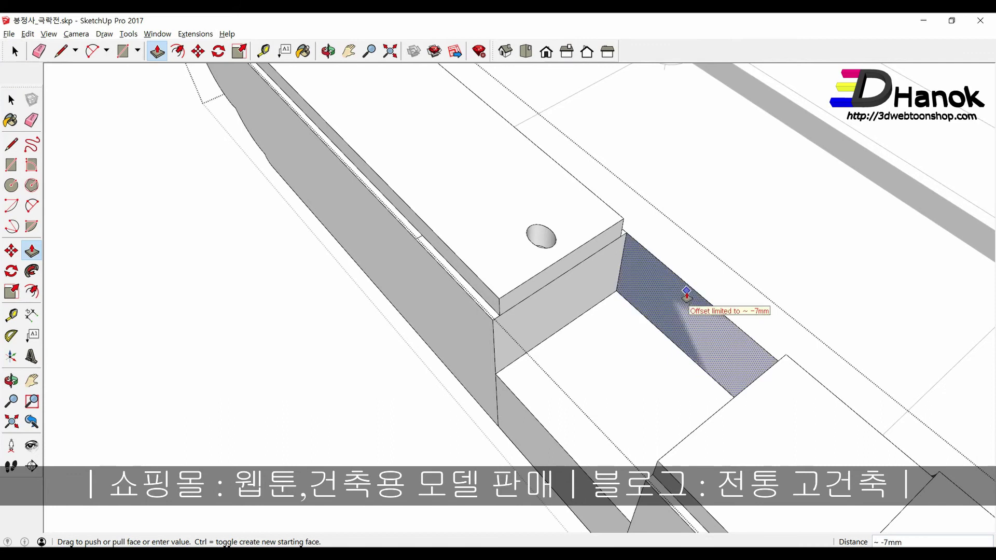
scroll(686, 291, down, 5)
middle_drag(686, 292, 457, 413)
key(space)
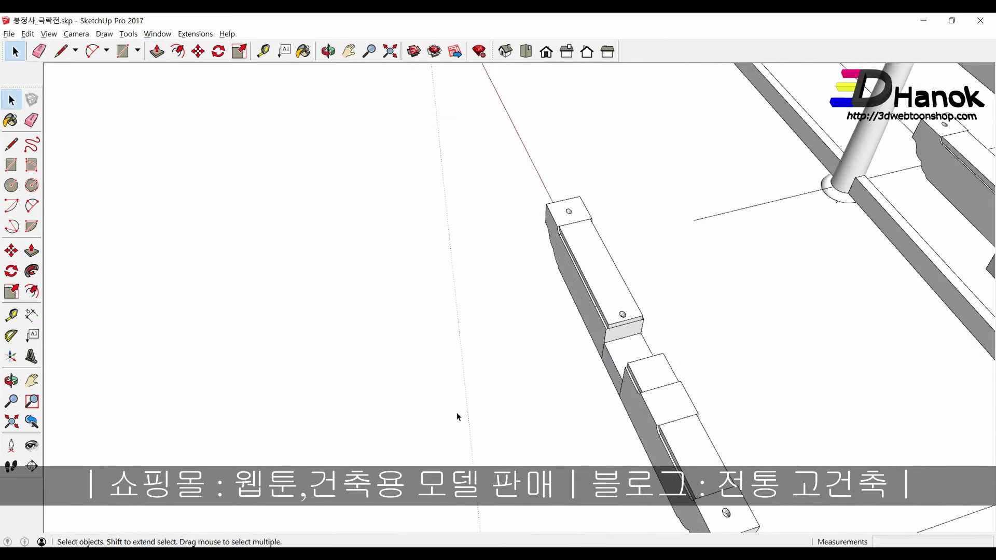
Step: Push the peg hole's bottom face flush with the top and erase leftover edges
scroll(457, 384, down, 3)
scroll(524, 371, down, 2)
mouse_move(511, 353)
middle_down()
mouse_move(493, 341)
mouse_move(441, 346)
mouse_move(449, 385)
mouse_move(518, 374)
middle_up()
scroll(471, 356, up, 2)
scroll(519, 373, up, 3)
scroll(646, 351, up, 2)
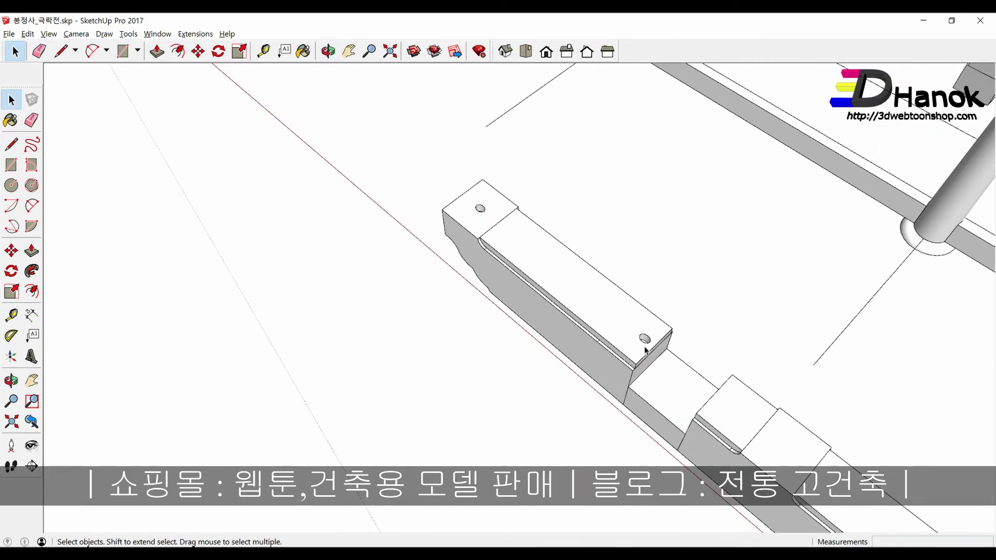
scroll(646, 350, up, 2)
scroll(643, 342, up, 2)
scroll(685, 345, up, 3)
scroll(638, 352, down, 2)
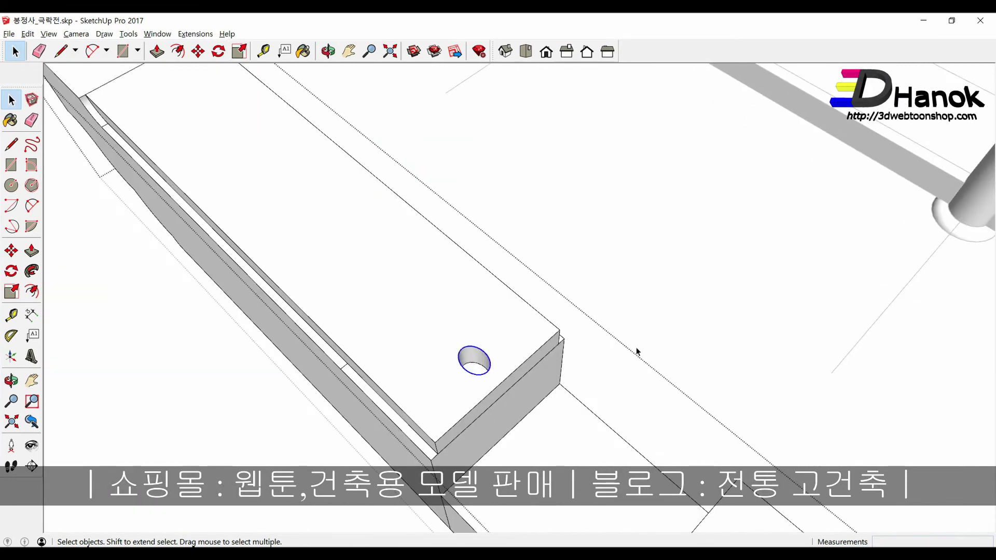
scroll(474, 370, up, 1)
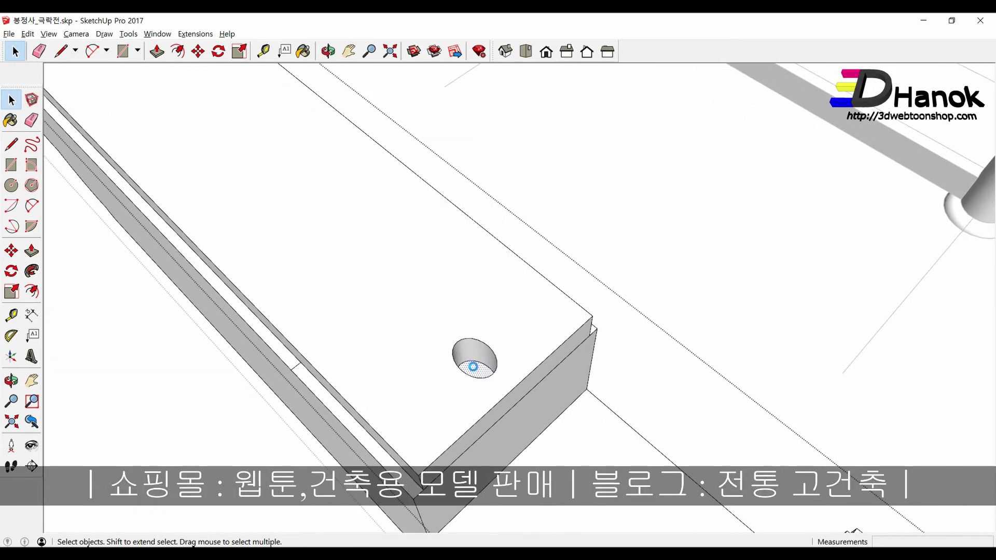
key(p)
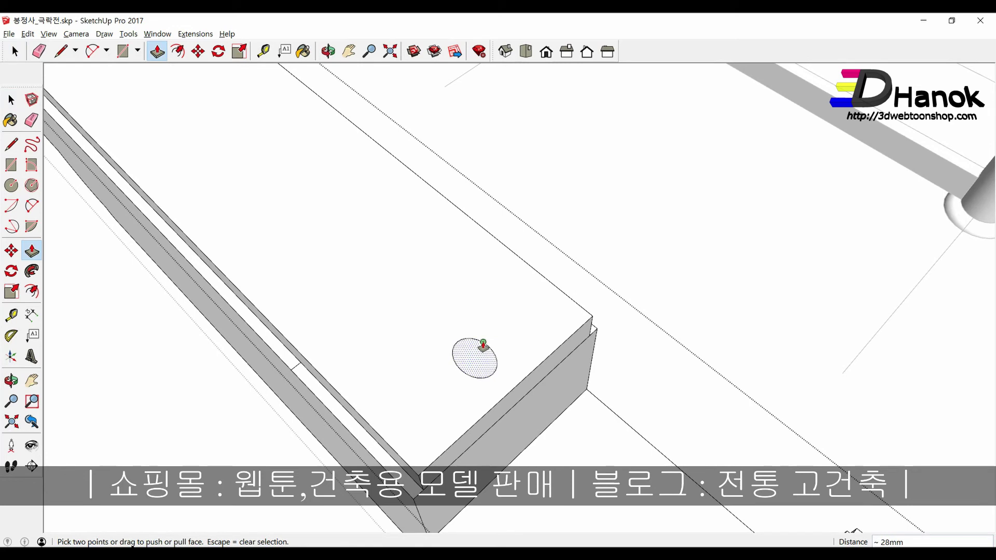
key(e)
scroll(456, 352, down, 2)
scroll(460, 371, down, 2)
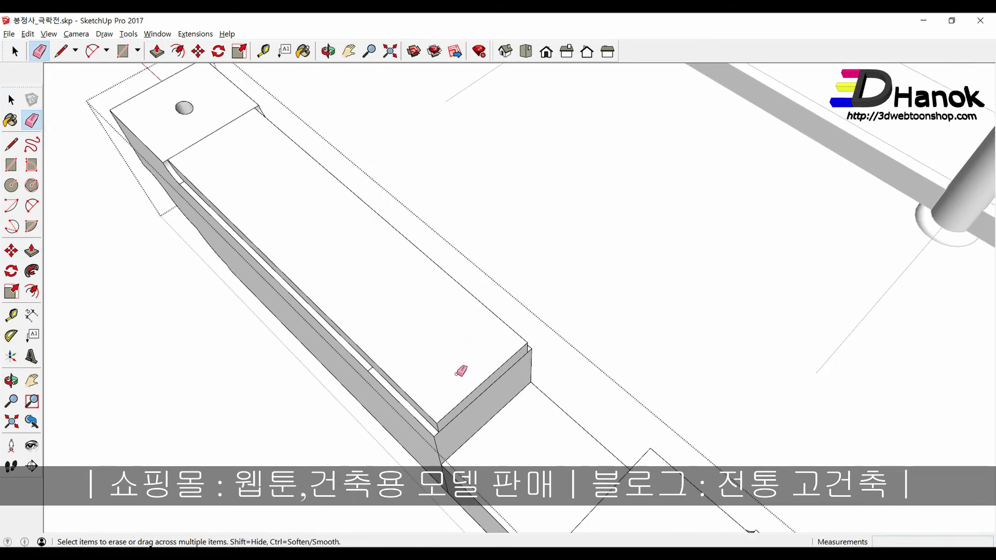
scroll(460, 372, down, 2)
scroll(462, 372, down, 2)
scroll(459, 371, down, 2)
key(space)
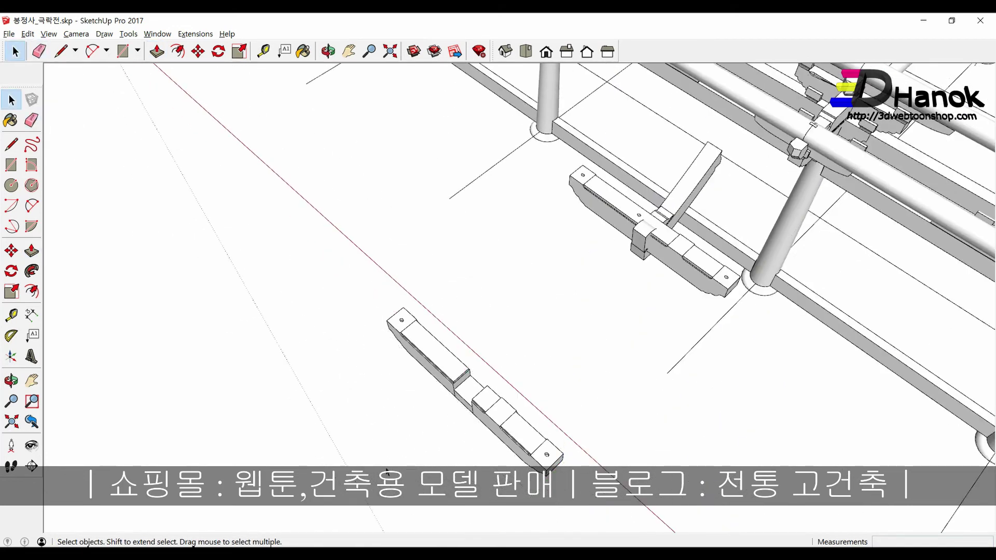
middle_drag(426, 415, 398, 442)
scroll(398, 442, down, 3)
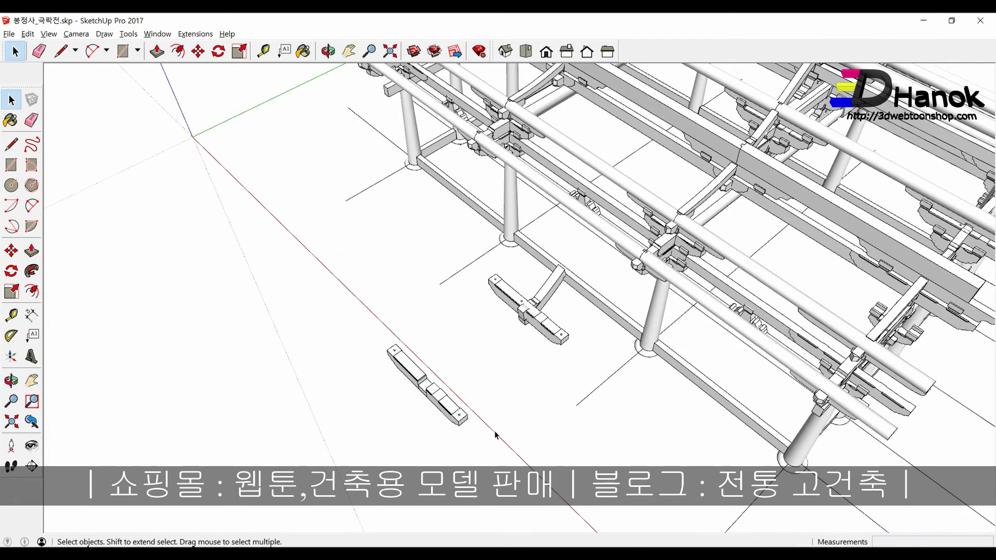
scroll(446, 438, down, 2)
scroll(442, 439, down, 1)
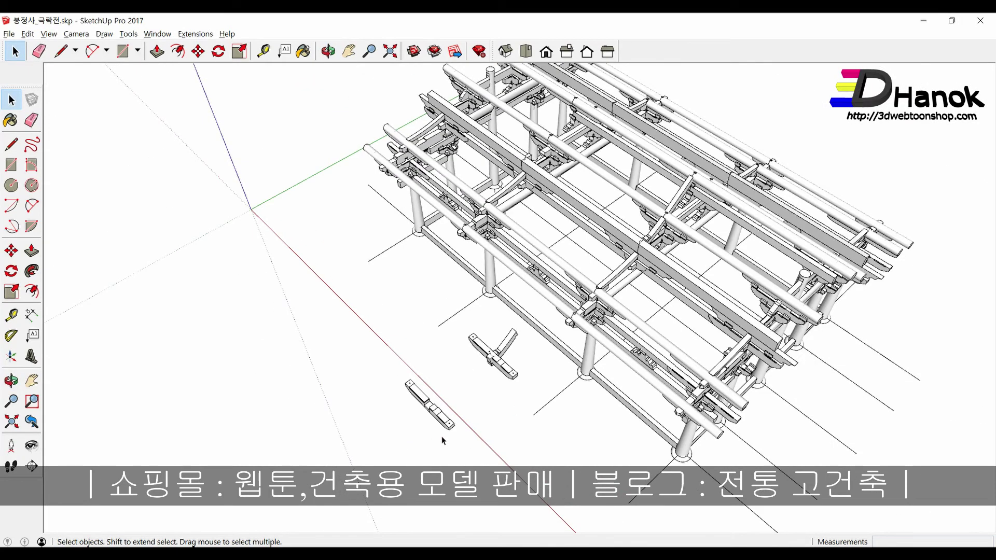
middle_drag(442, 440, 383, 433)
scroll(478, 378, up, 3)
scroll(511, 347, up, 2)
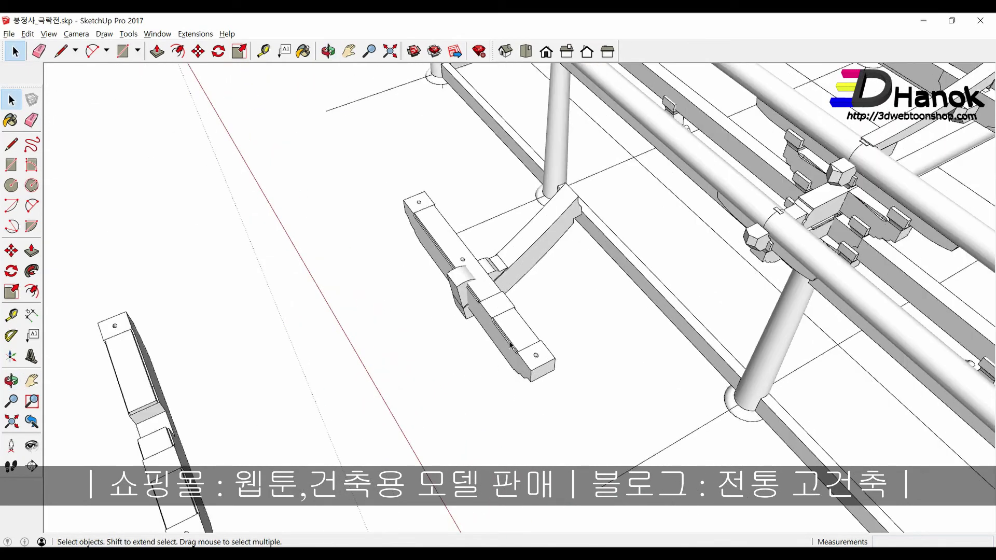
click(510, 346)
scroll(498, 358, down, 3)
scroll(477, 368, down, 3)
scroll(456, 377, down, 1)
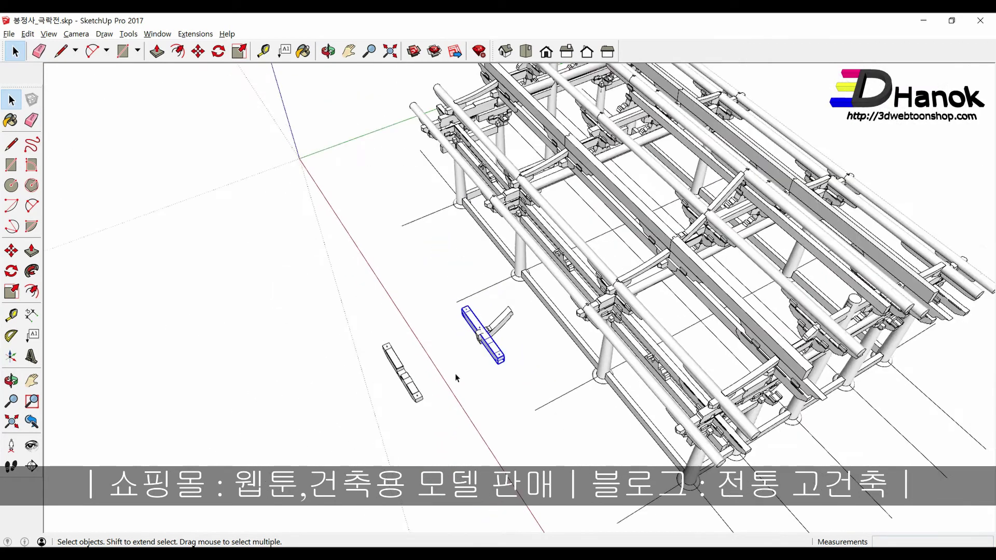
scroll(455, 378, down, 1)
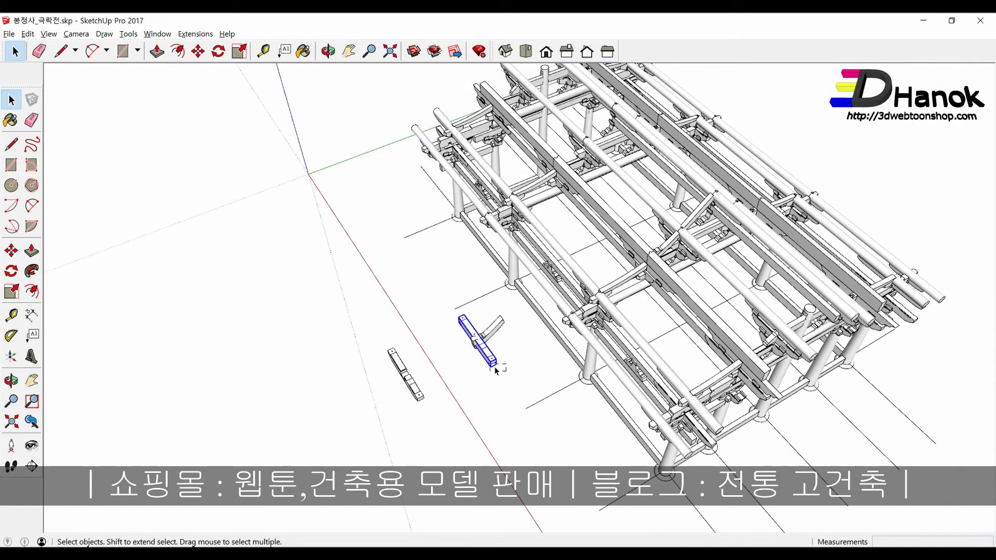
scroll(400, 386, down, 1)
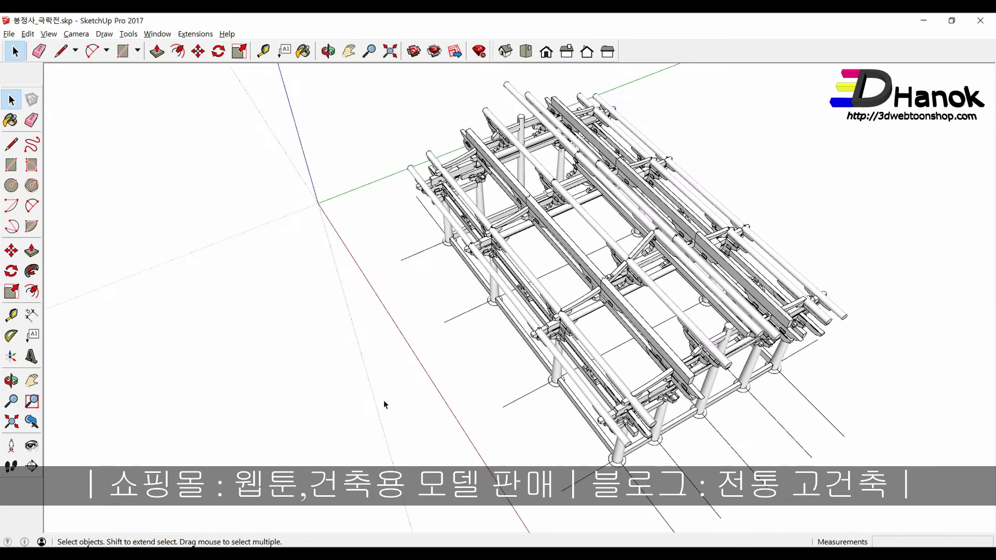
mouse_move(384, 400)
middle_down()
mouse_move(389, 407)
mouse_move(500, 381)
middle_up()
scroll(569, 330, up, 4)
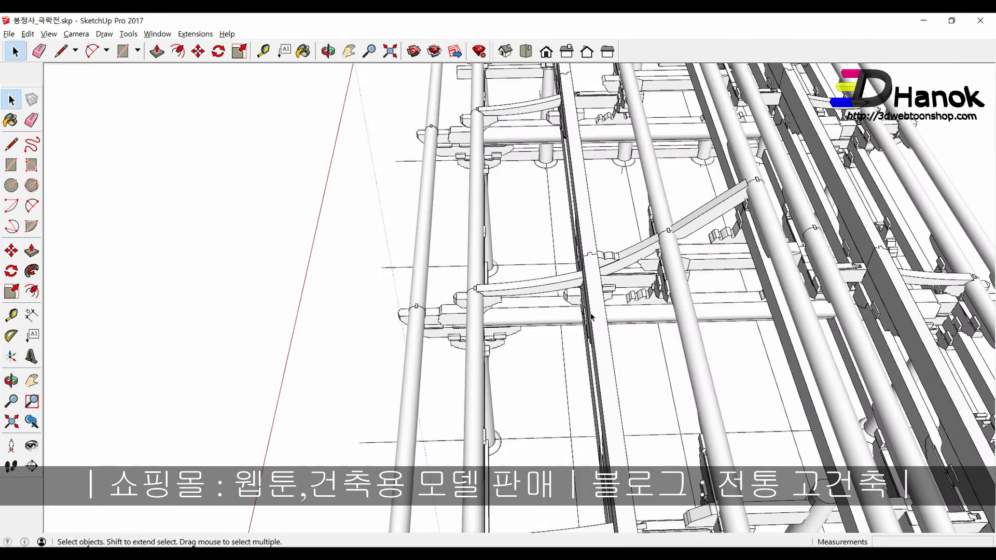
scroll(591, 316, down, 3)
scroll(581, 309, up, 2)
scroll(571, 301, up, 2)
scroll(559, 293, up, 2)
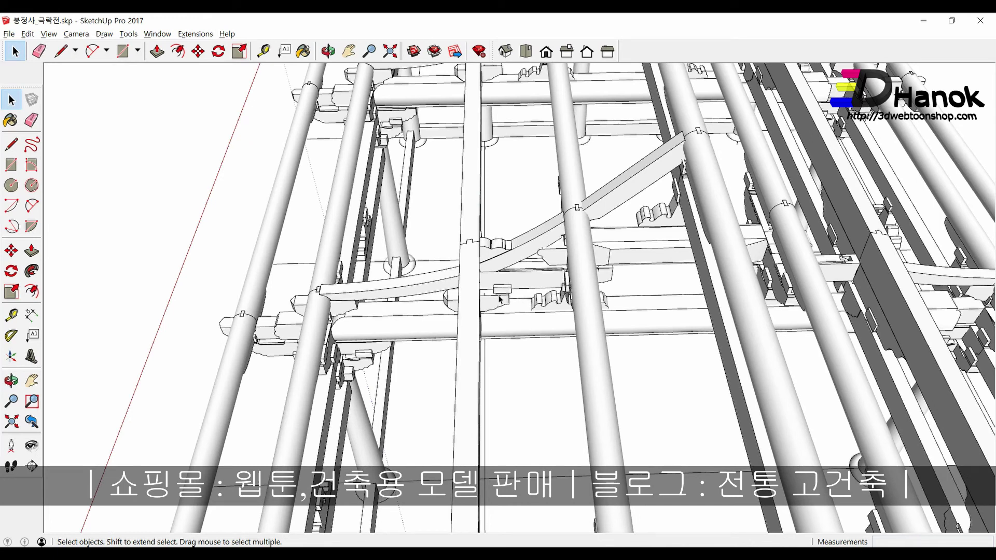
mouse_move(499, 299)
middle_down()
mouse_move(572, 243)
mouse_move(486, 270)
mouse_move(727, 245)
mouse_move(720, 230)
mouse_move(695, 284)
middle_up()
Step: Move to an overview of the frame and clear the previous bracket selection
scroll(720, 231, down, 3)
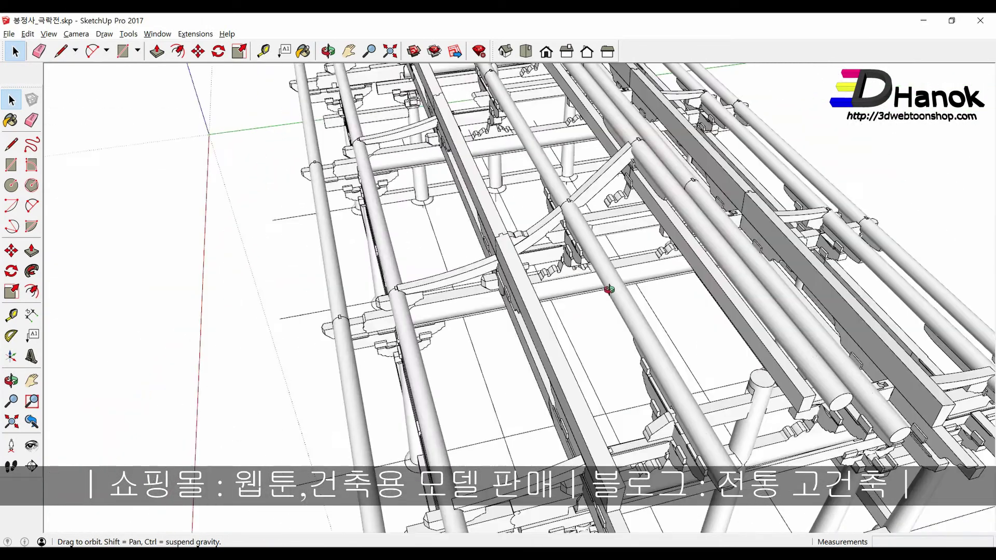
scroll(620, 254, up, 3)
scroll(593, 240, down, 3)
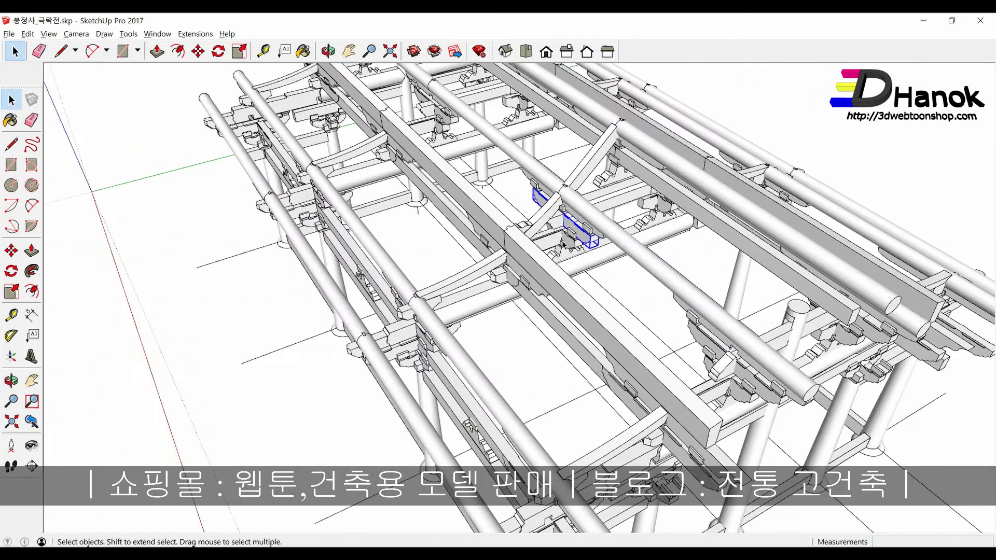
middle_drag(593, 240, 527, 231)
scroll(528, 230, up, 2)
scroll(528, 231, up, 1)
scroll(528, 231, up, 2)
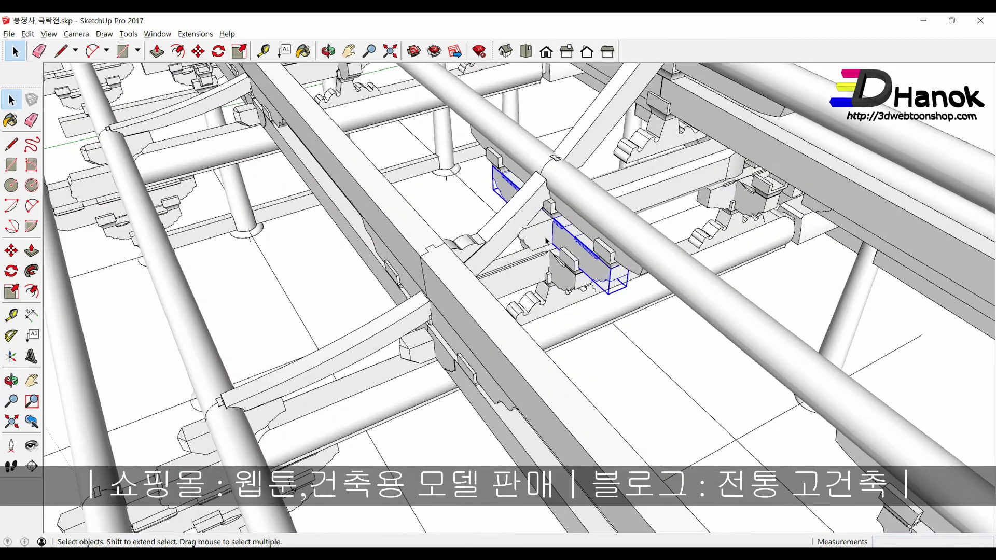
scroll(553, 214, down, 3)
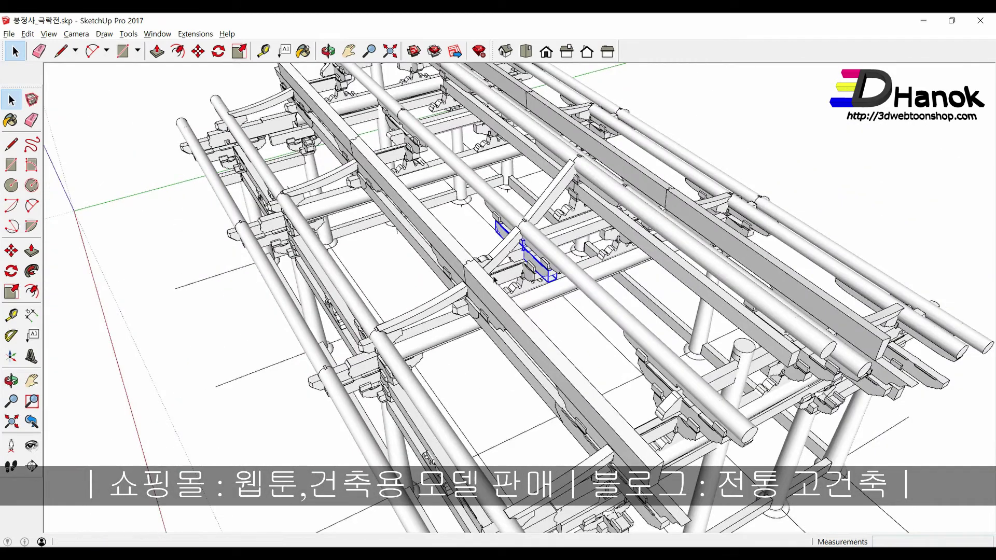
scroll(494, 280, down, 2)
scroll(498, 270, down, 1)
mouse_move(498, 270)
middle_down()
mouse_move(560, 349)
mouse_move(554, 299)
mouse_move(597, 313)
middle_up()
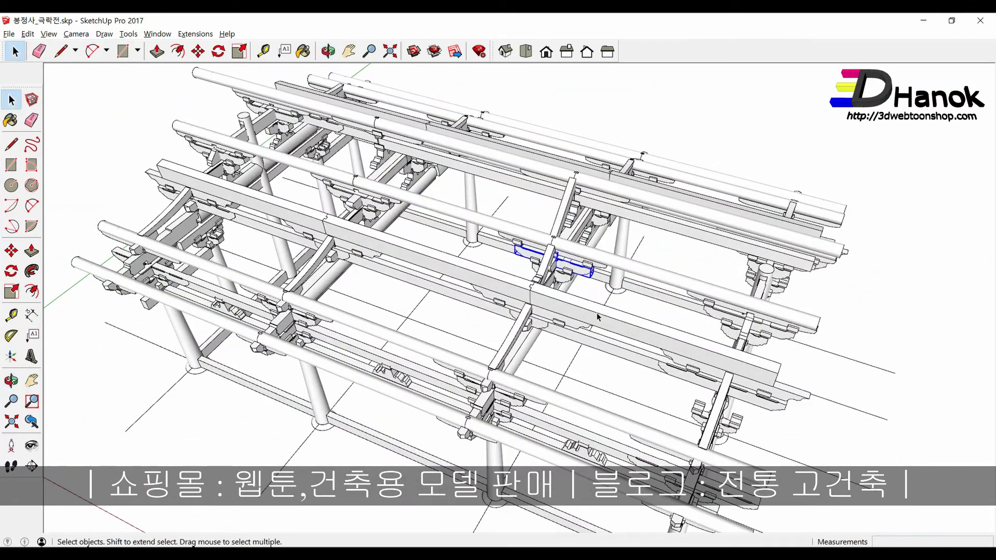
scroll(561, 291, down, 1)
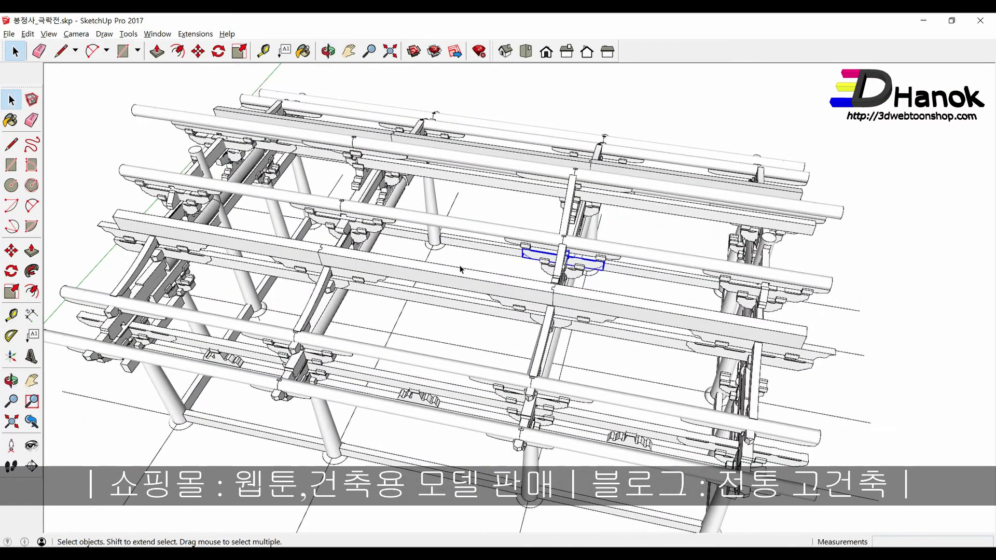
scroll(351, 234, up, 4)
click(326, 221)
key(Delete)
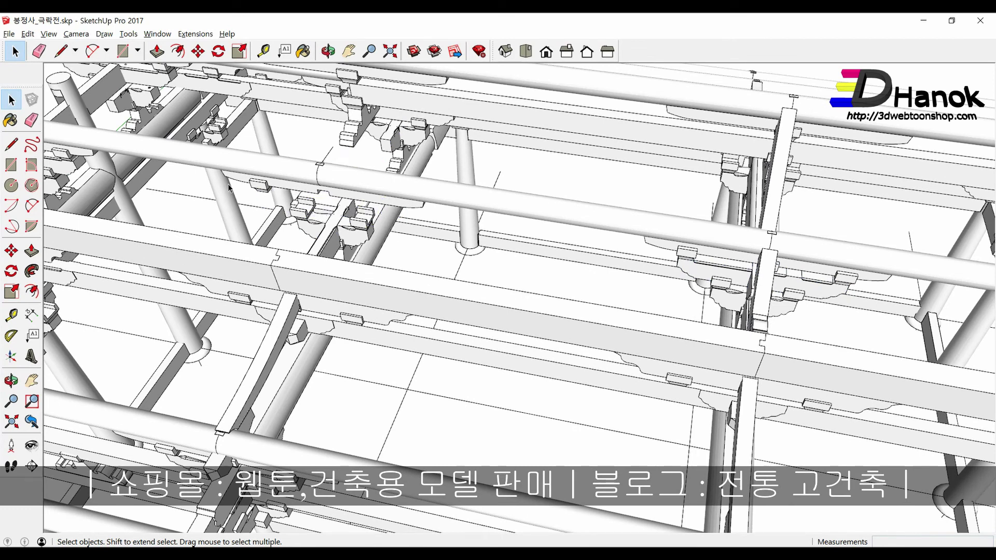
Step: Add the surrounding bracket parts and the central ridge post to the selection
scroll(267, 187, down, 3)
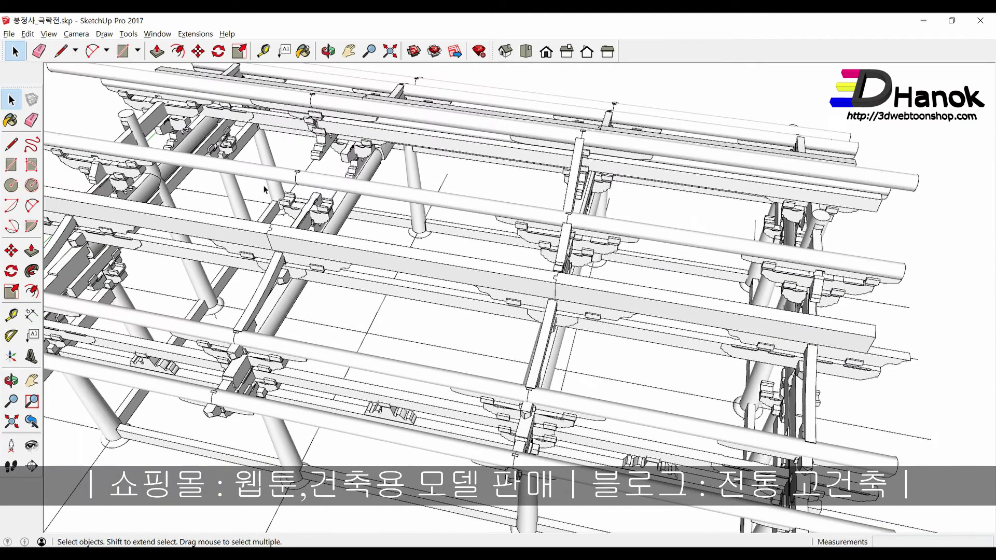
scroll(551, 236, up, 5)
scroll(551, 233, up, 2)
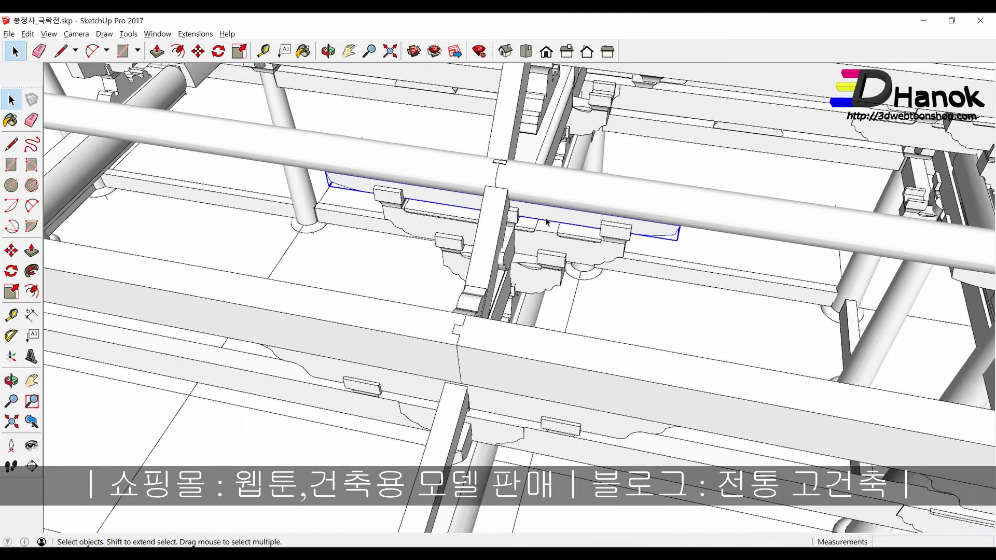
shift+click(593, 246)
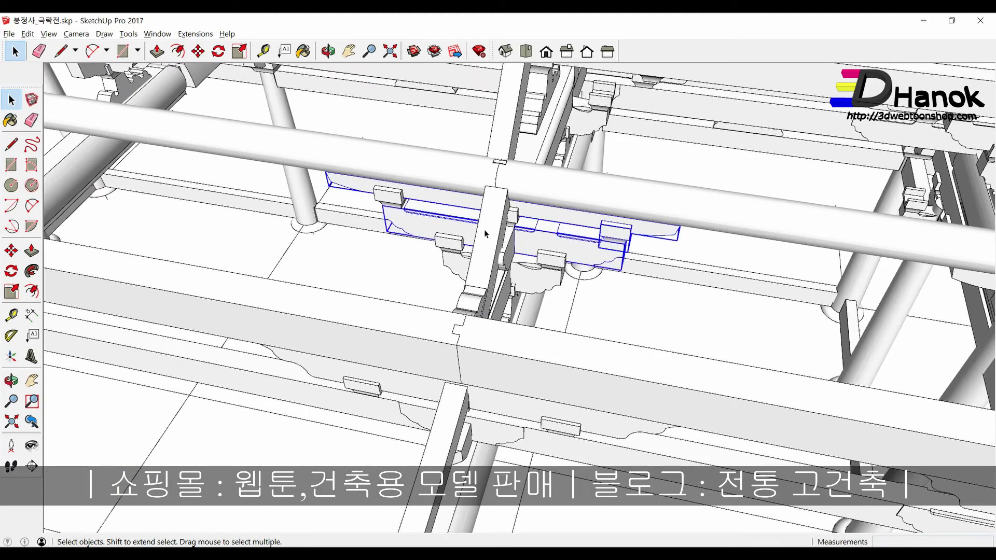
shift+click(487, 235)
scroll(488, 236, down, 1)
scroll(490, 249, down, 2)
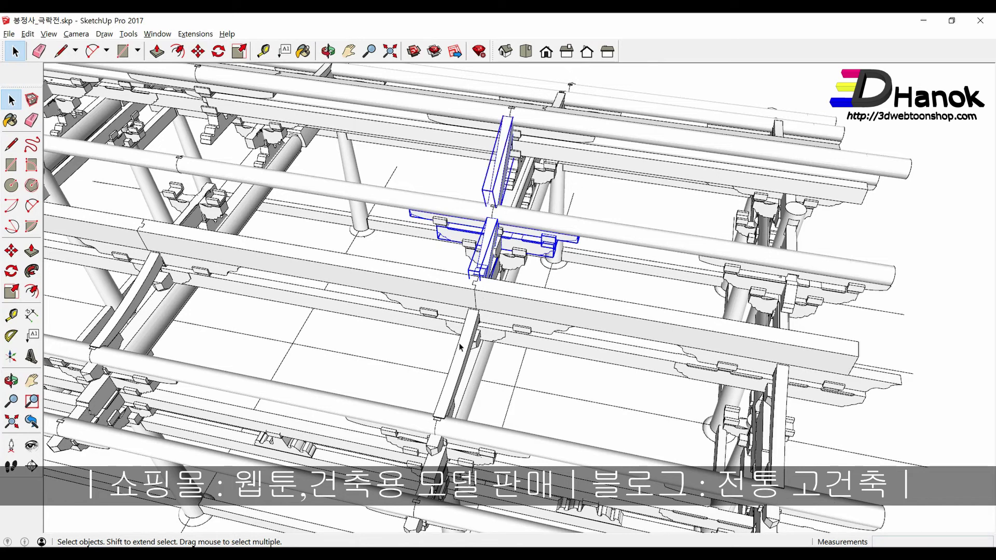
middle_drag(477, 276, 526, 266)
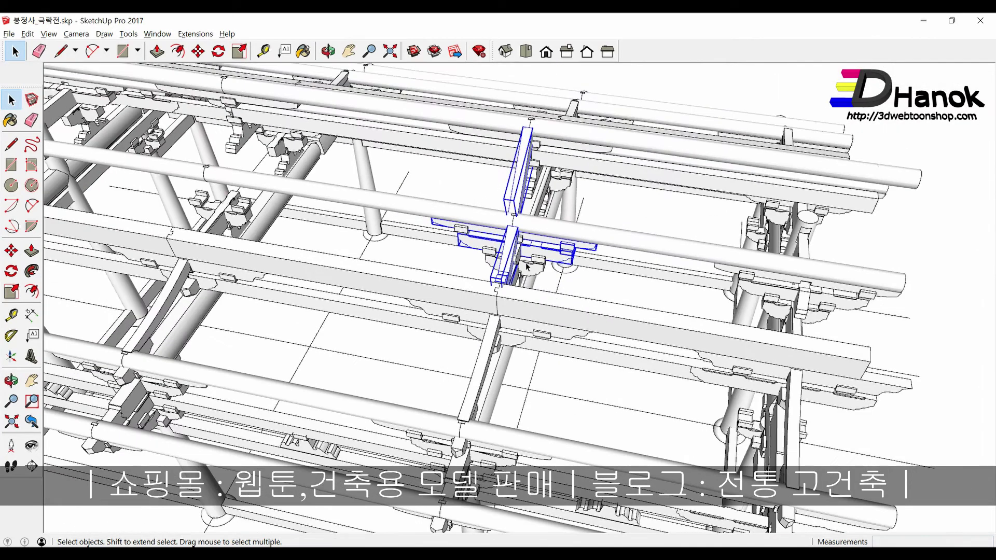
scroll(447, 228, up, 1)
scroll(443, 227, up, 2)
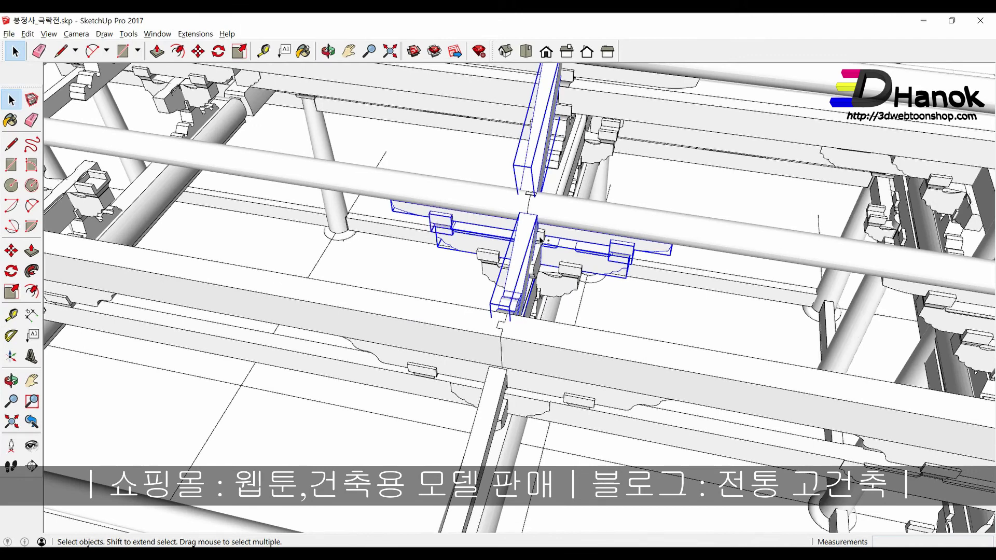
scroll(541, 240, down, 3)
scroll(541, 240, down, 2)
mouse_move(541, 240)
middle_down()
mouse_move(410, 169)
mouse_move(472, 202)
middle_up()
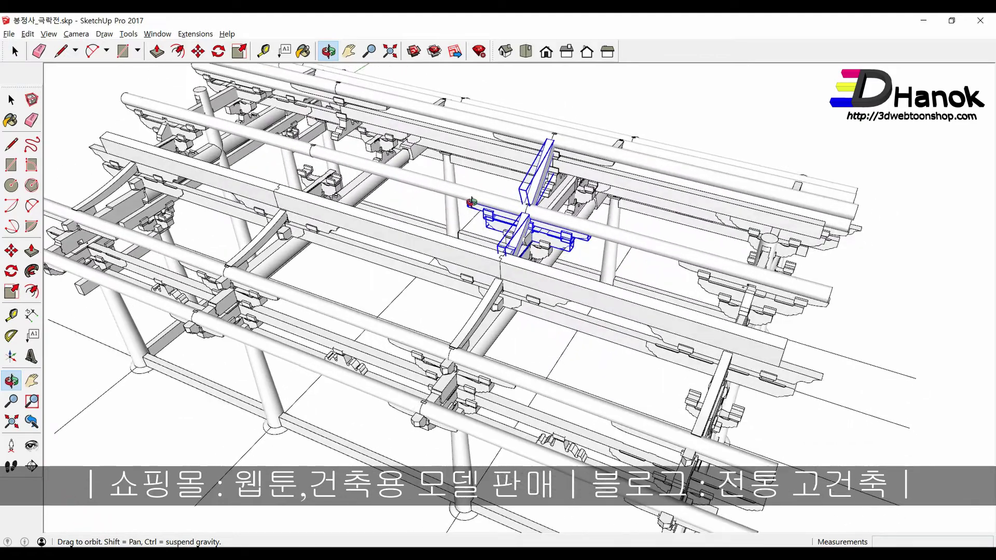
scroll(472, 202, down, 2)
scroll(472, 203, down, 1)
scroll(506, 318, down, 2)
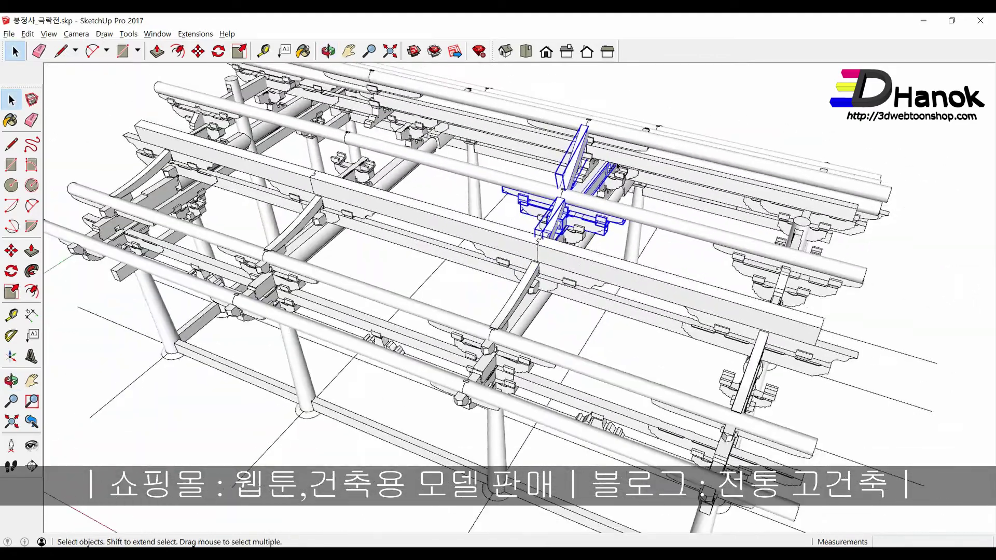
scroll(506, 318, down, 1)
Step: Place a copy of the bracket assembly at a new spot in the frame
middle_drag(506, 317, 507, 487)
key(m)
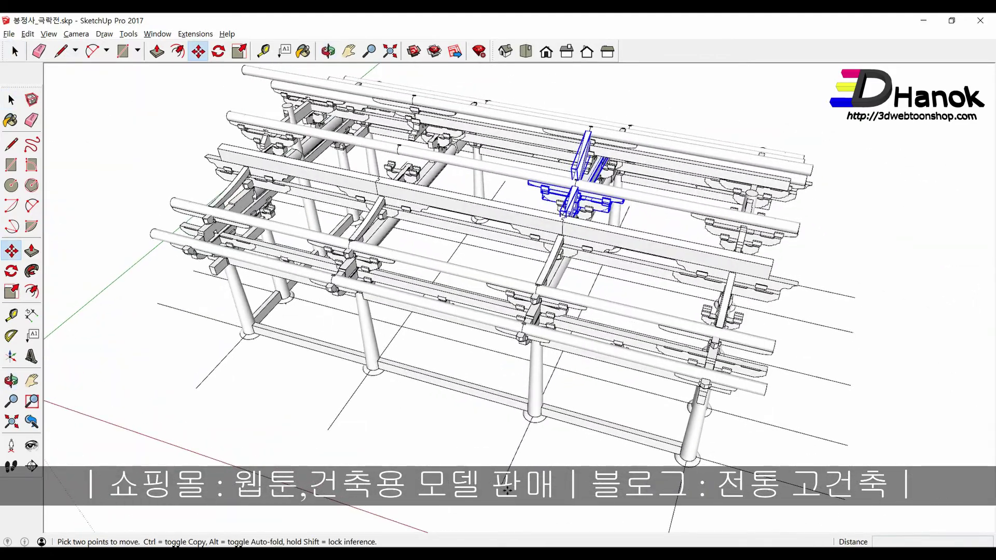
click(504, 488)
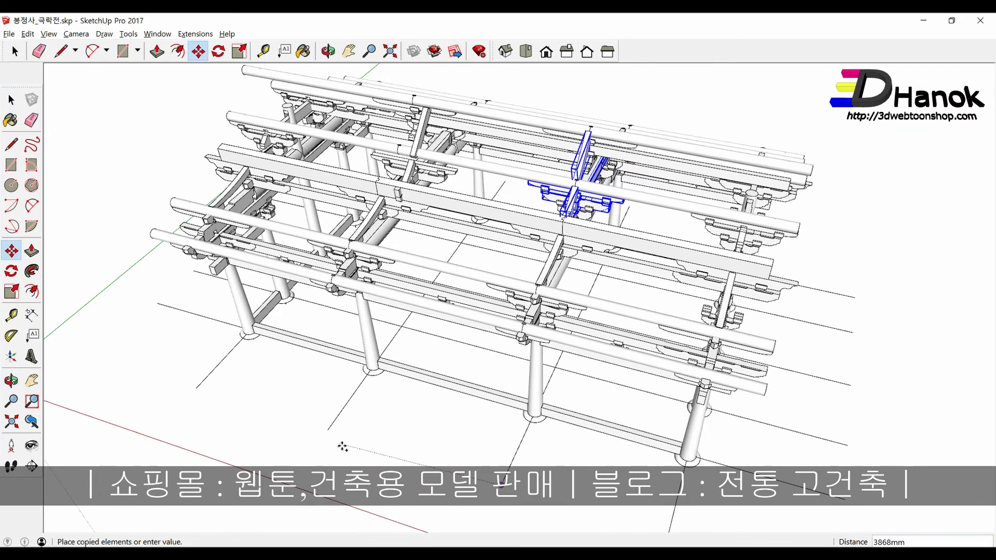
click(331, 430)
key(space)
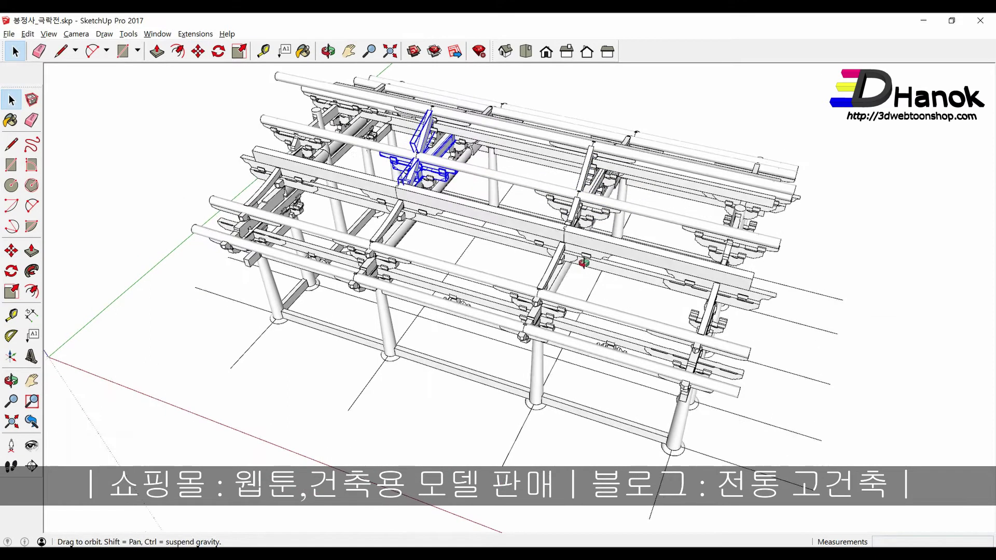
Step: Orbit and zoom around the frame to inspect the copied bracket by the brace
mouse_move(329, 430)
middle_down()
mouse_move(128, 235)
mouse_move(661, 191)
mouse_move(631, 206)
mouse_move(668, 174)
middle_up()
scroll(662, 191, up, 5)
scroll(631, 205, up, 3)
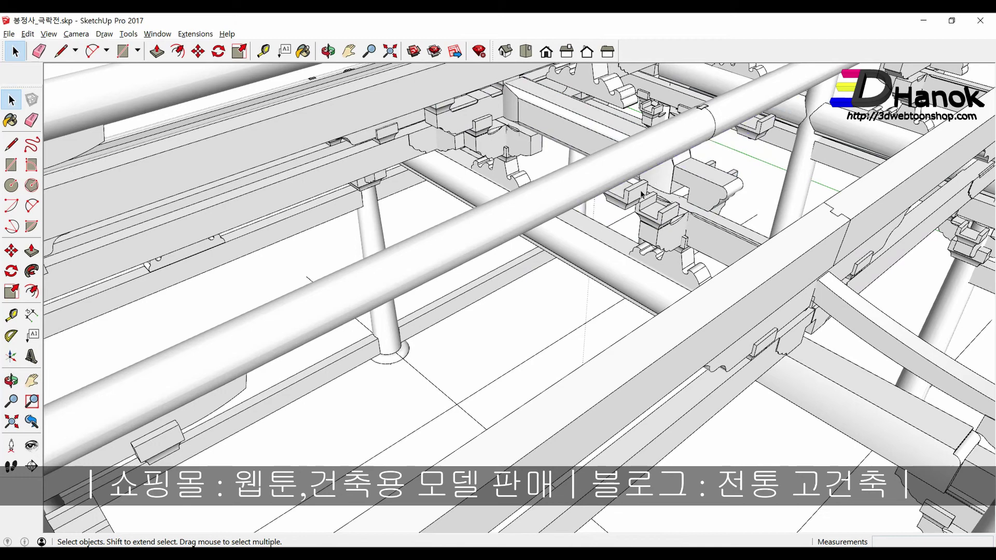
middle_drag(740, 135, 676, 213)
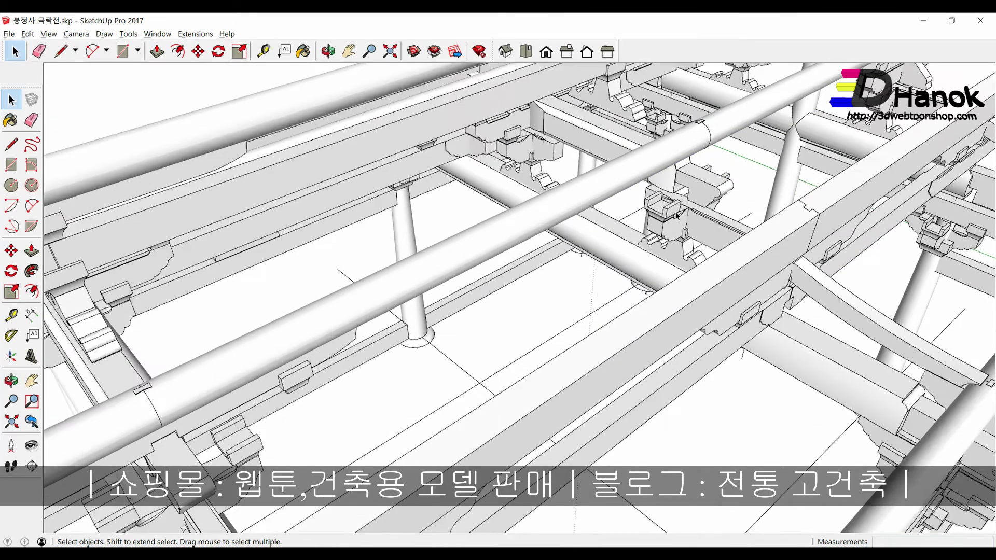
scroll(676, 213, down, 5)
scroll(466, 326, up, 5)
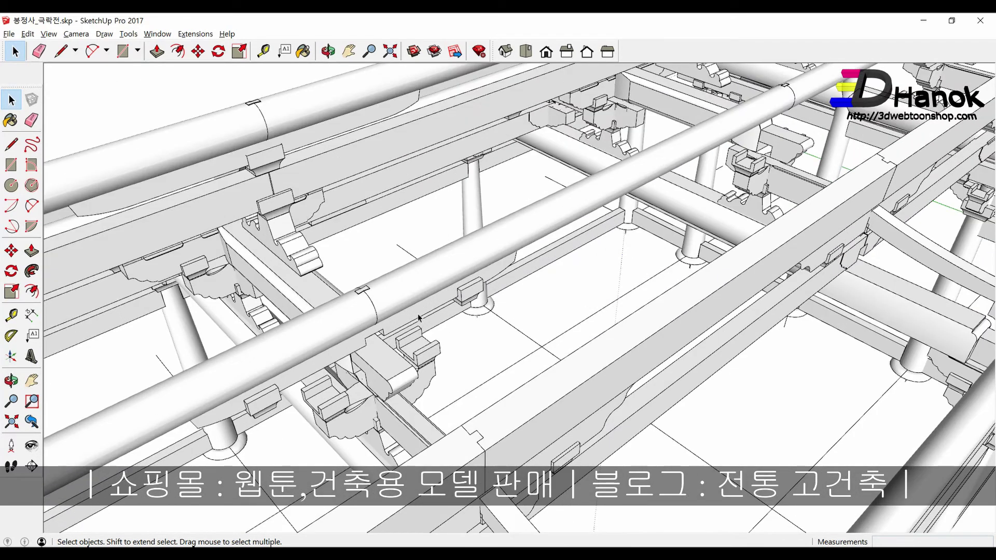
middle_drag(418, 317, 463, 306)
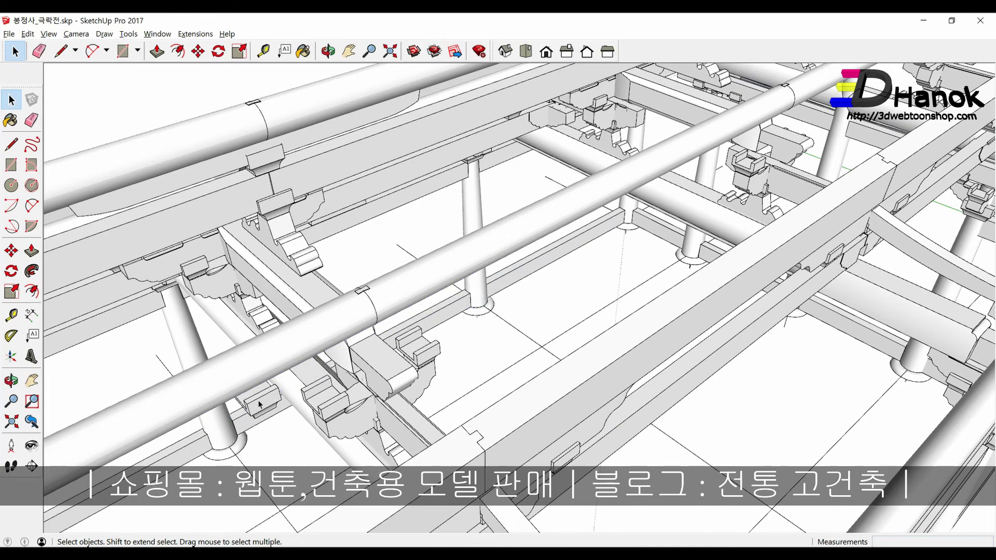
mouse_move(259, 405)
middle_down()
mouse_move(451, 362)
mouse_move(456, 349)
mouse_move(573, 429)
mouse_move(786, 346)
middle_up()
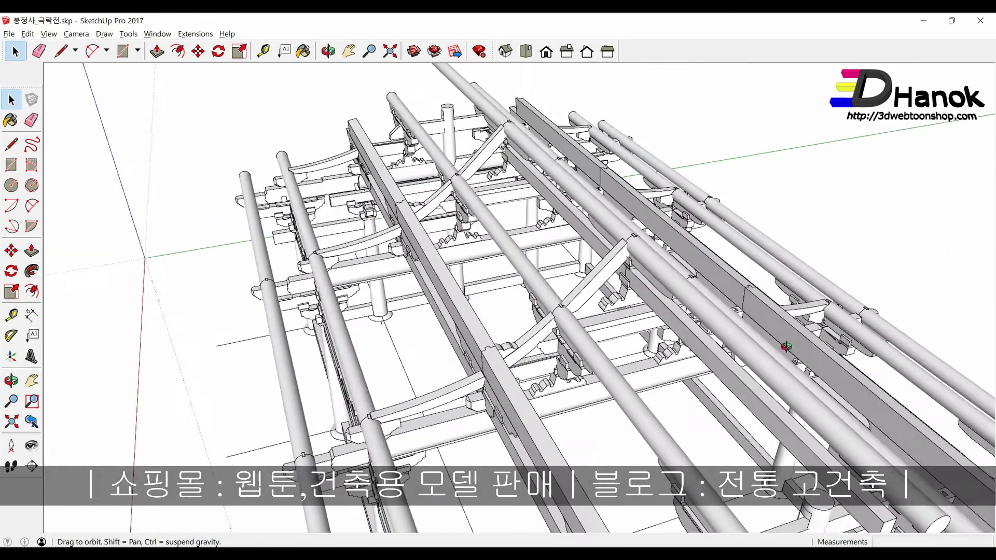
scroll(554, 224, up, 3)
scroll(554, 224, up, 3)
scroll(555, 224, up, 2)
middle_drag(550, 228, 532, 228)
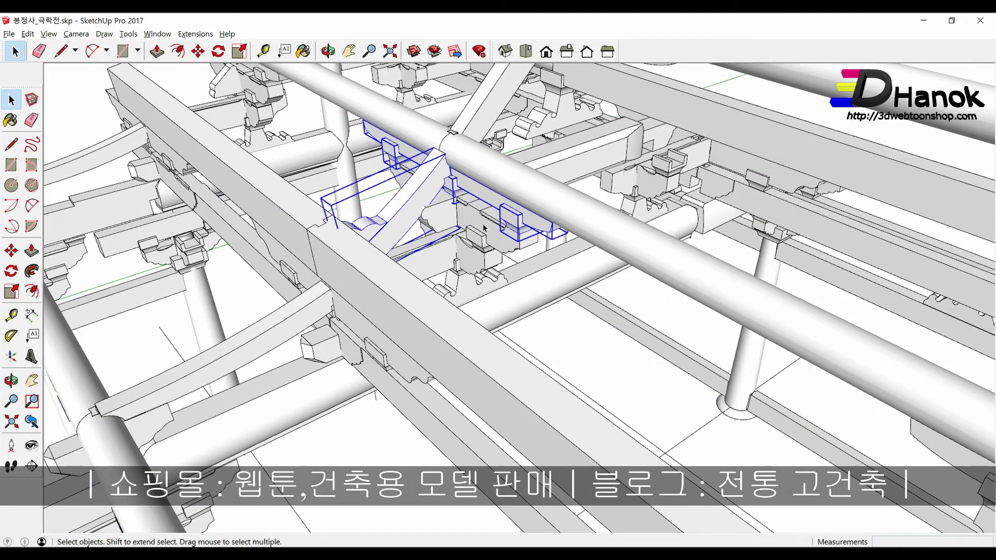
Step: Copy the selected bracket pieces out to the right of the frame
scroll(448, 235, down, 2)
scroll(448, 235, down, 2)
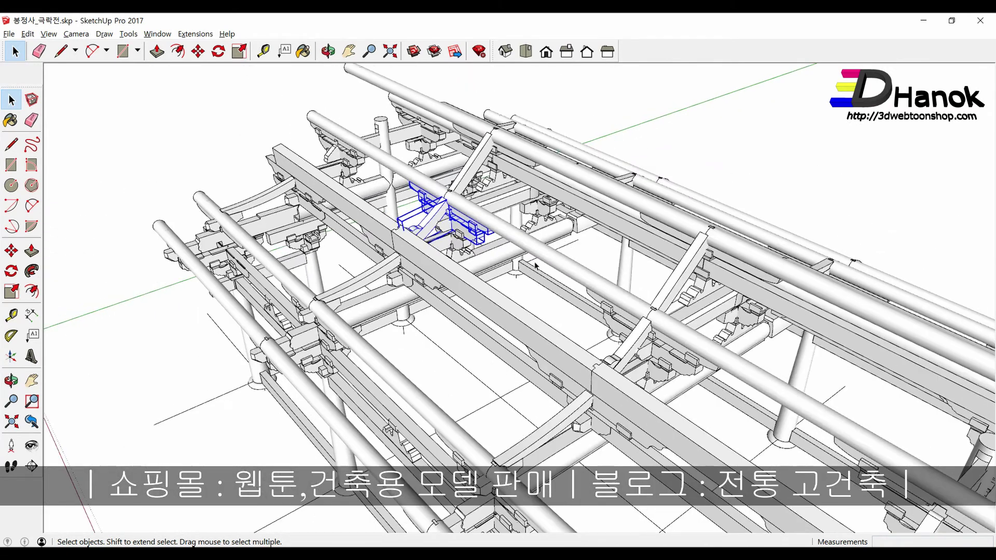
middle_drag(536, 265, 707, 329)
scroll(648, 316, up, 2)
scroll(649, 315, up, 2)
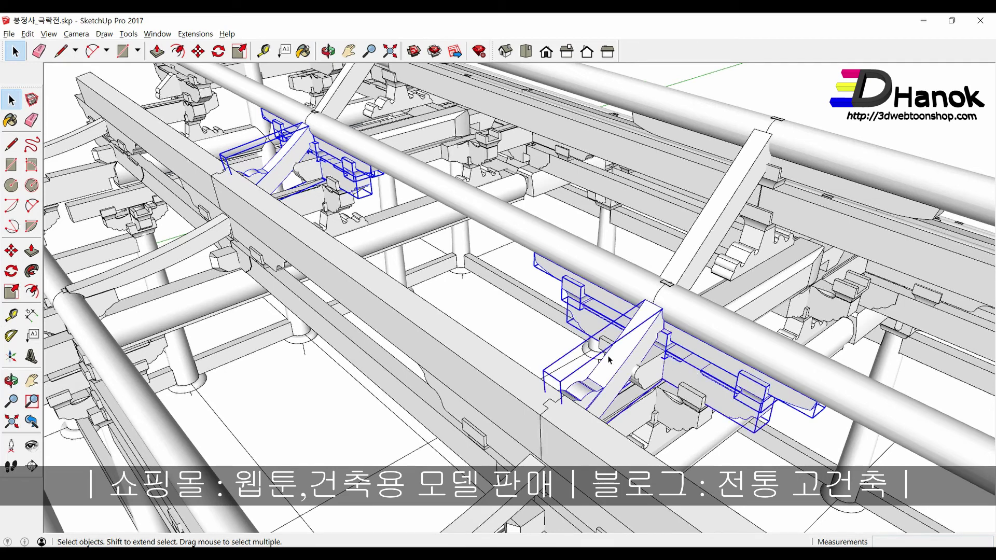
scroll(609, 359, down, 3)
scroll(609, 359, down, 2)
scroll(611, 362, down, 3)
scroll(612, 364, down, 2)
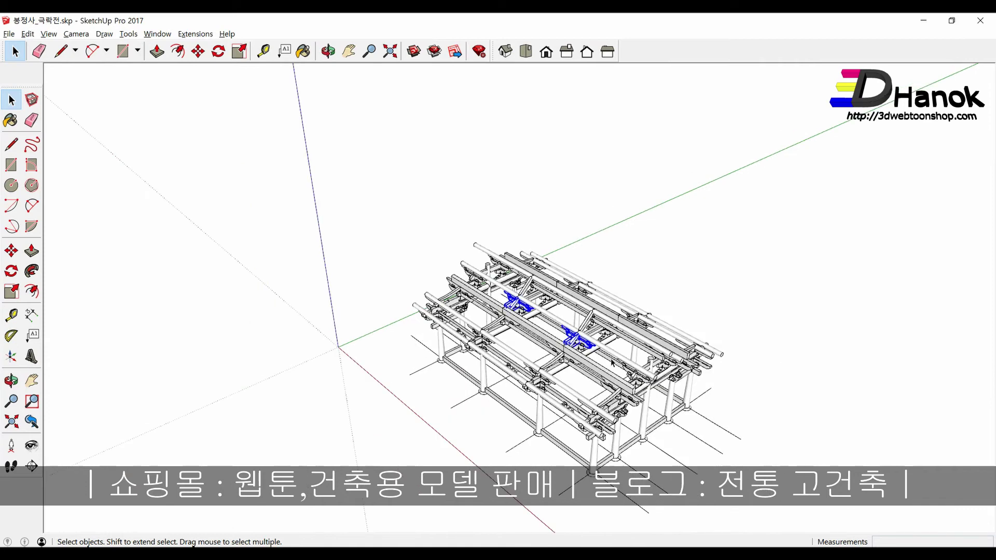
scroll(613, 363, up, 2)
scroll(581, 387, up, 2)
scroll(545, 412, up, 3)
scroll(511, 439, up, 3)
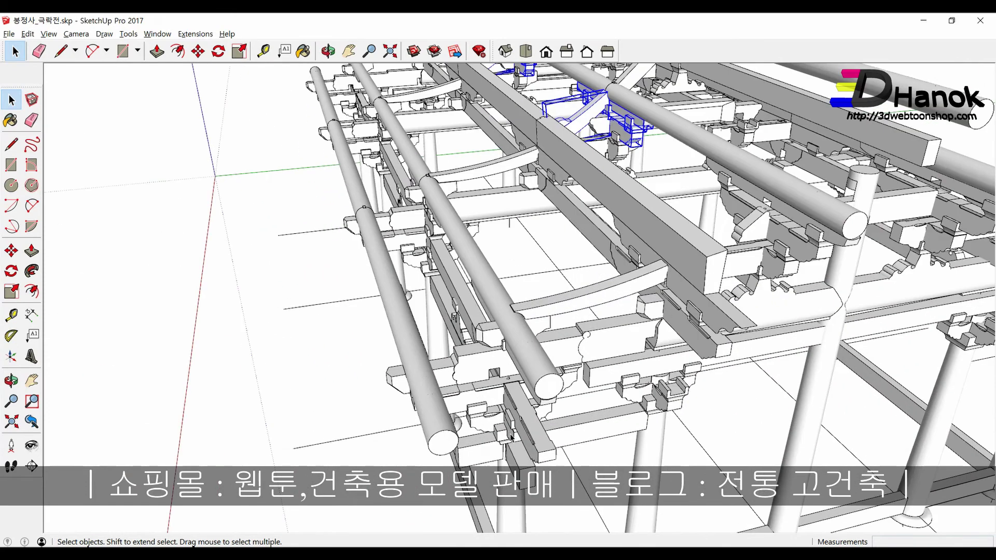
mouse_move(509, 433)
middle_down()
mouse_move(464, 359)
mouse_move(473, 446)
middle_up()
scroll(461, 354, down, 3)
scroll(461, 355, down, 2)
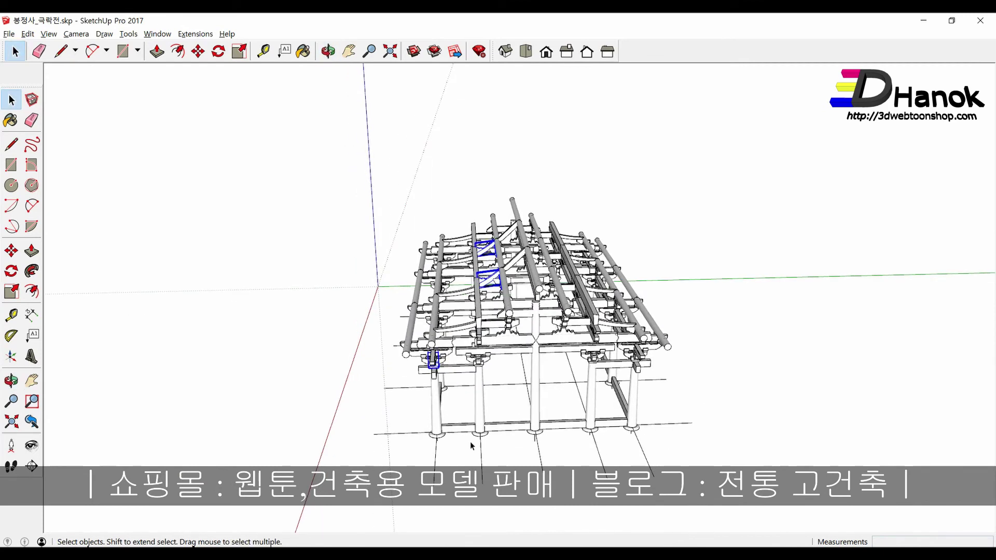
key(m)
click(435, 480)
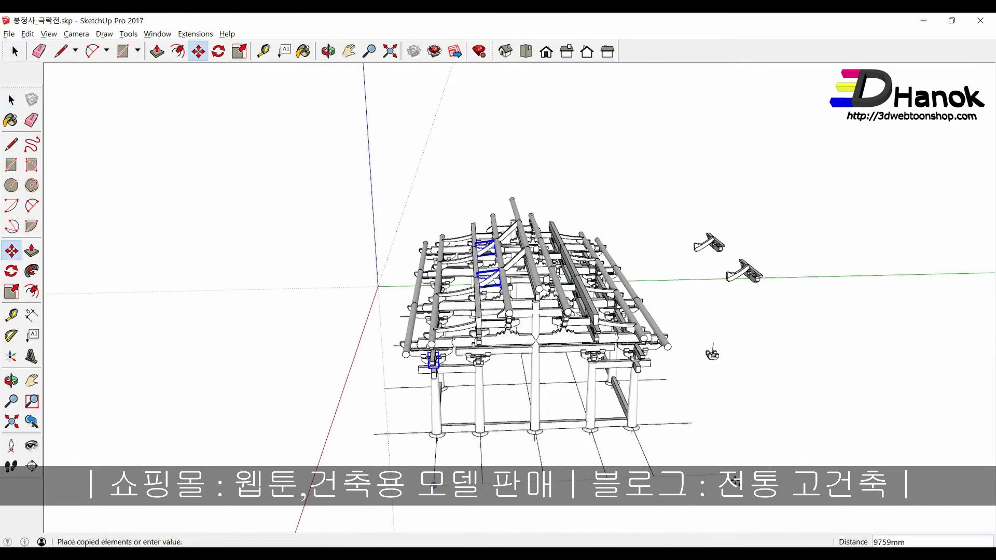
click(729, 352)
Step: Flip the copied bracket pieces along the green axis
scroll(730, 352, up, 1)
scroll(730, 352, up, 2)
right_click(709, 369)
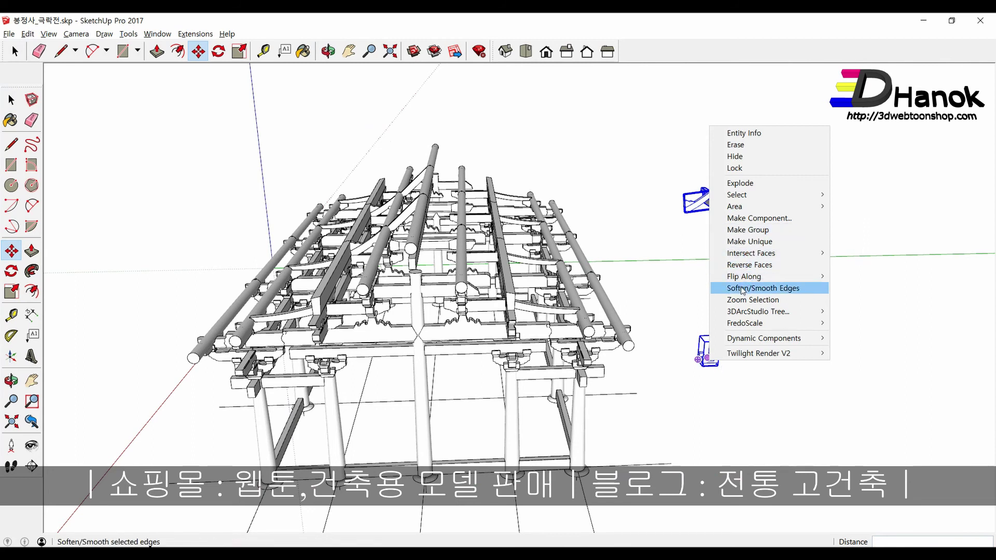
mouse_move(744, 276)
click(856, 289)
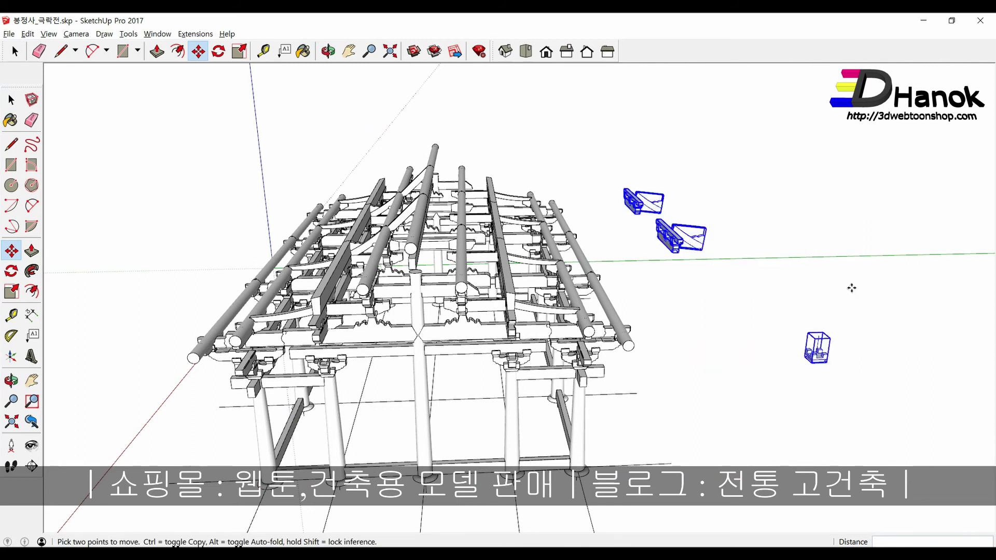
key(space)
Step: Start moving a small copied piece, then cancel the move
middle_drag(815, 369, 787, 387)
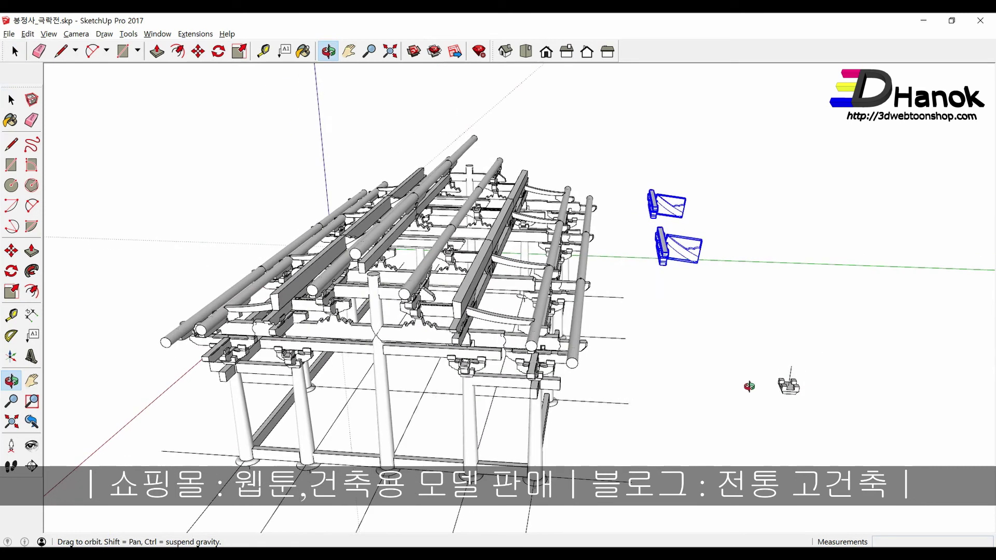
key(m)
scroll(795, 387, up, 2)
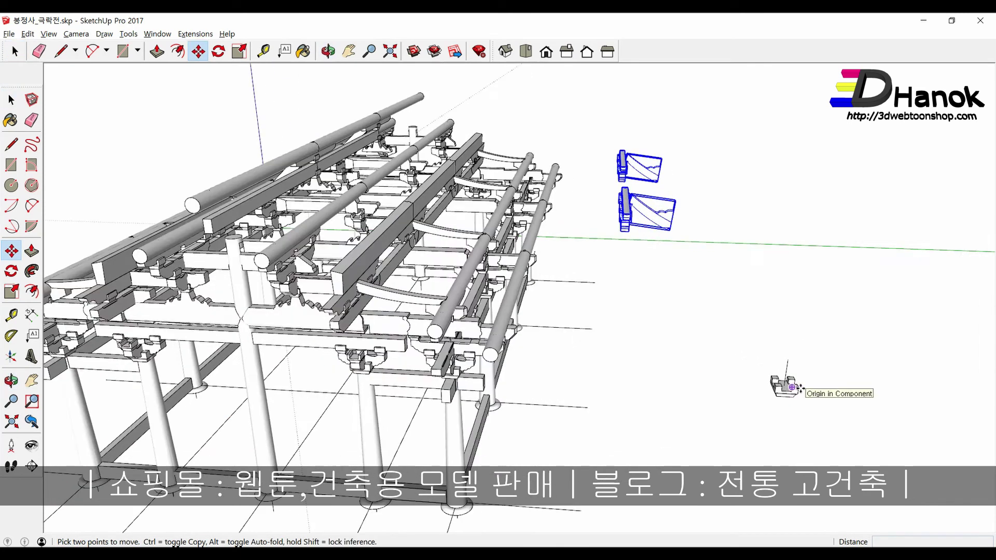
scroll(798, 388, up, 3)
click(799, 388)
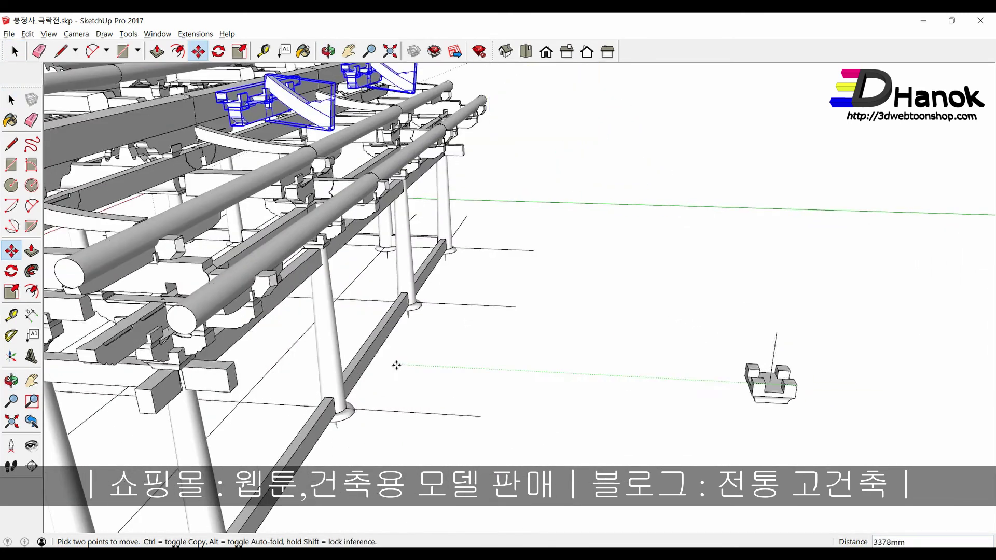
key(space)
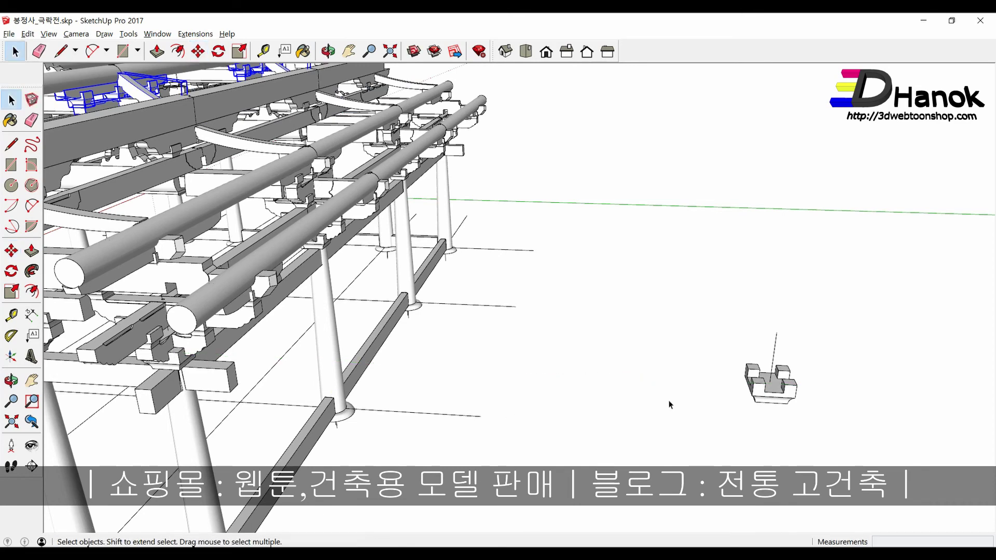
mouse_move(745, 388)
middle_down()
mouse_move(612, 385)
mouse_move(628, 418)
middle_up()
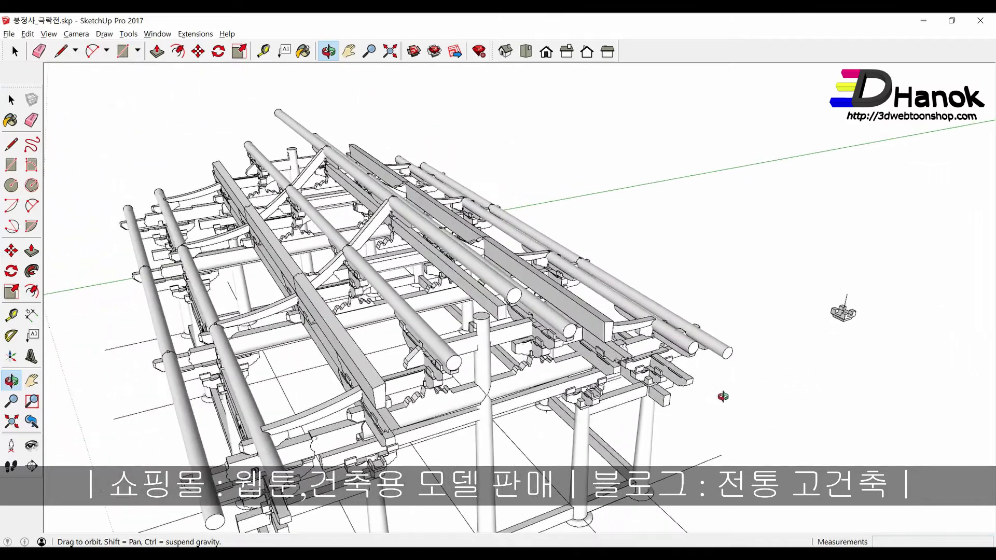
Step: Stretch the bracket under the ridge beam about 1.68 times taller along the blue axis
middle_drag(627, 418, 622, 391)
mouse_move(422, 383)
middle_down()
mouse_move(569, 389)
mouse_move(416, 304)
mouse_move(332, 286)
mouse_move(437, 347)
middle_up()
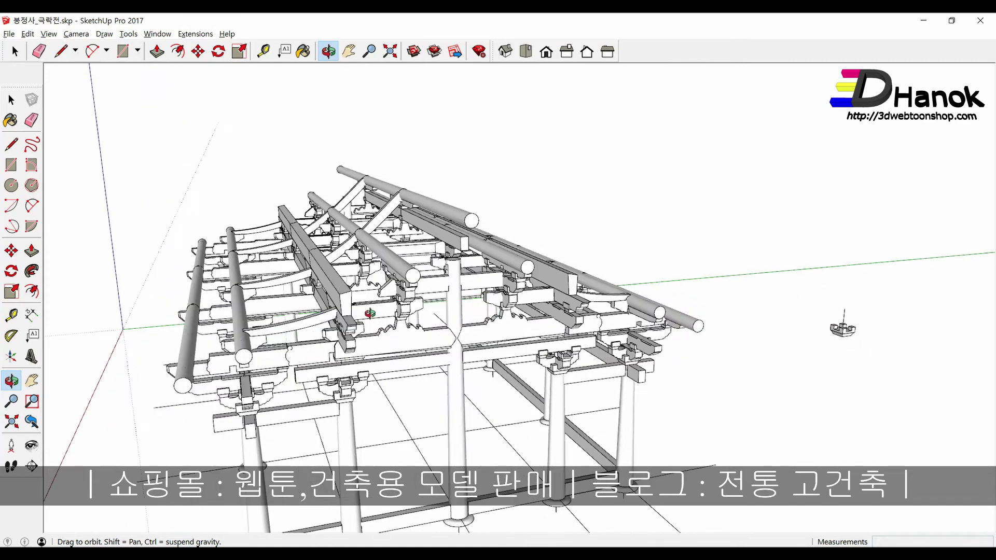
scroll(412, 253, up, 5)
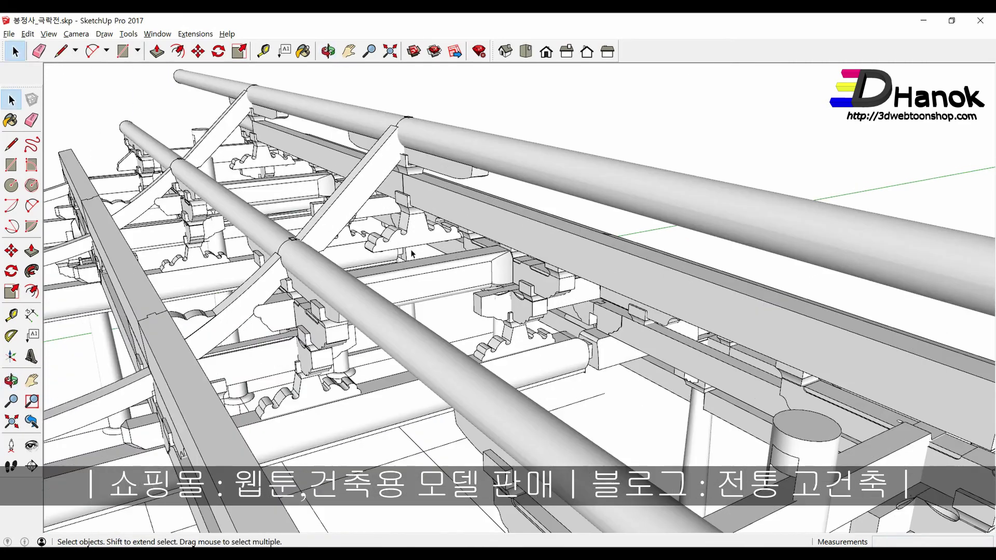
middle_drag(411, 241, 389, 198)
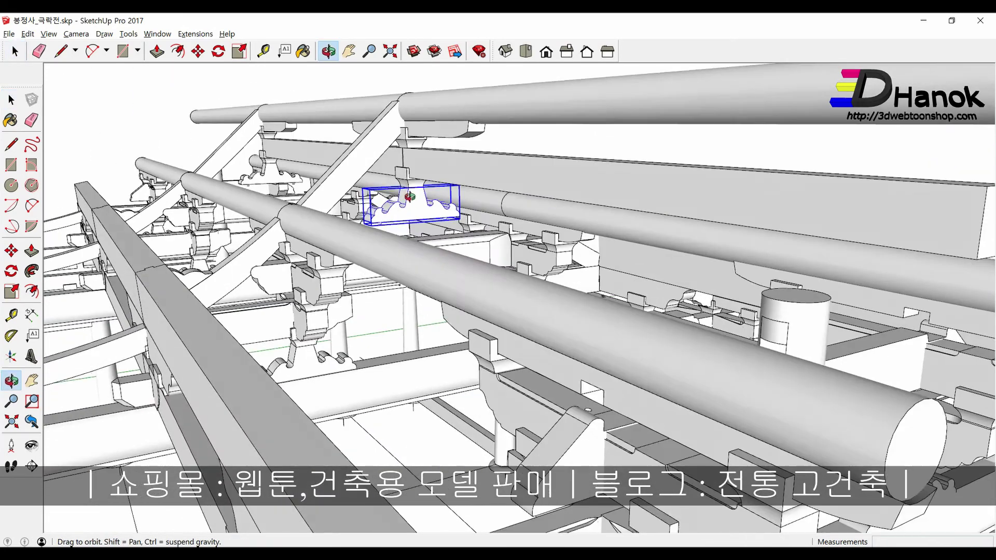
key(s)
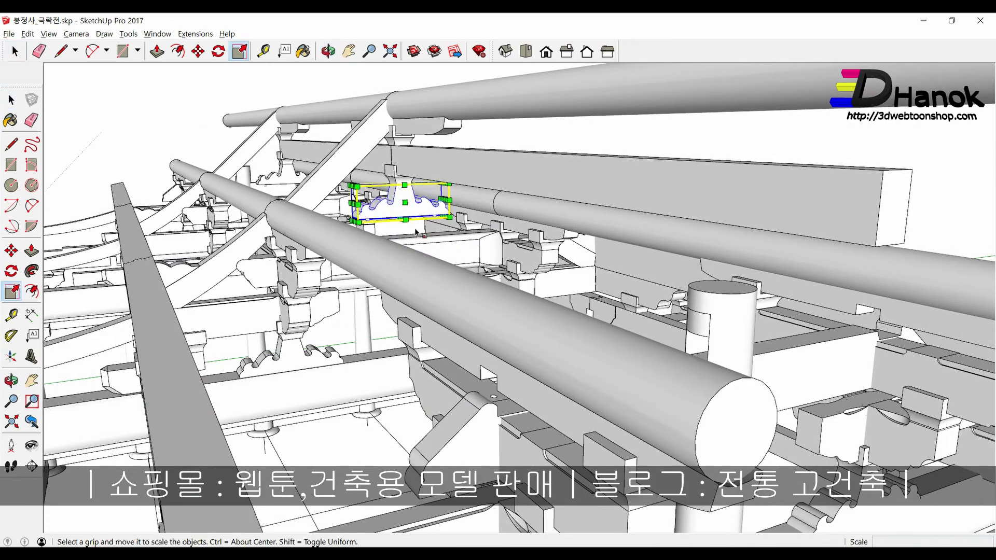
scroll(406, 220, up, 2)
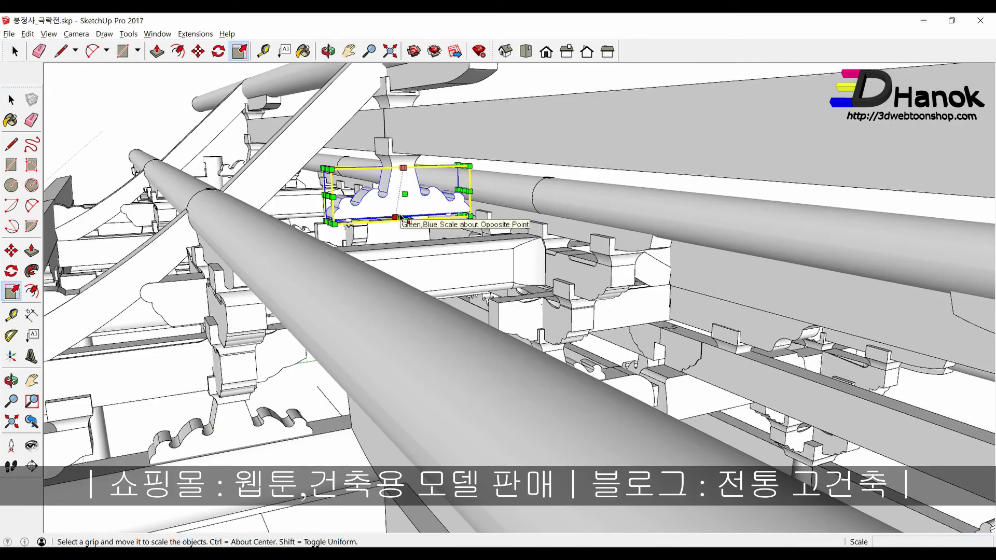
drag(400, 219, 401, 256)
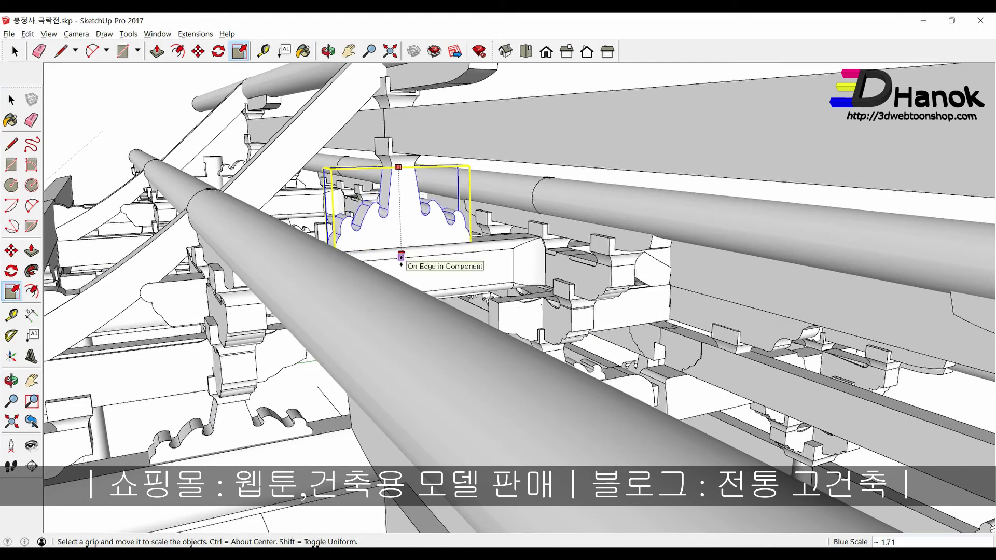
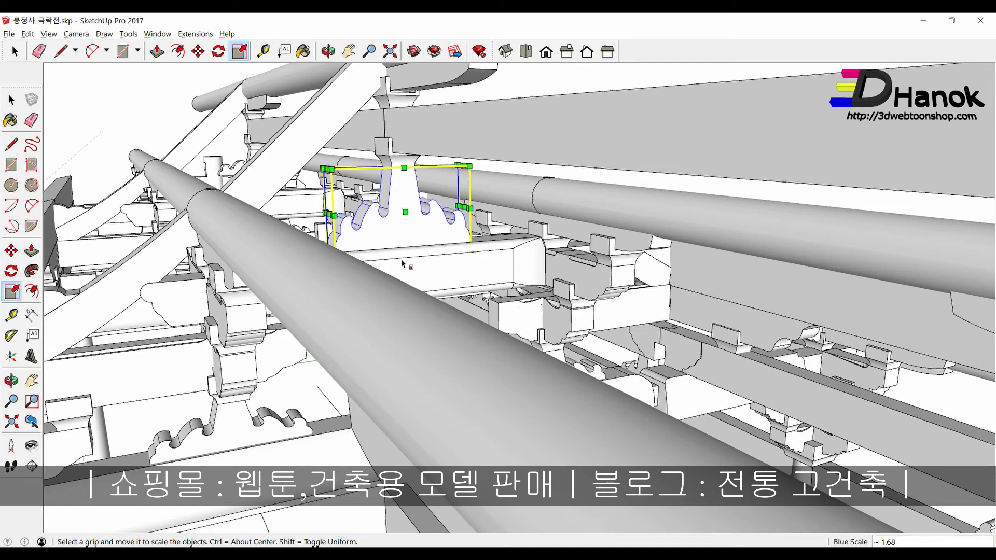
Step: Finish scaling the scalloped bracket piece and orbit out to view the whole roof frame
mouse_move(401, 256)
middle_down()
mouse_move(505, 293)
mouse_move(366, 256)
middle_up()
key(space)
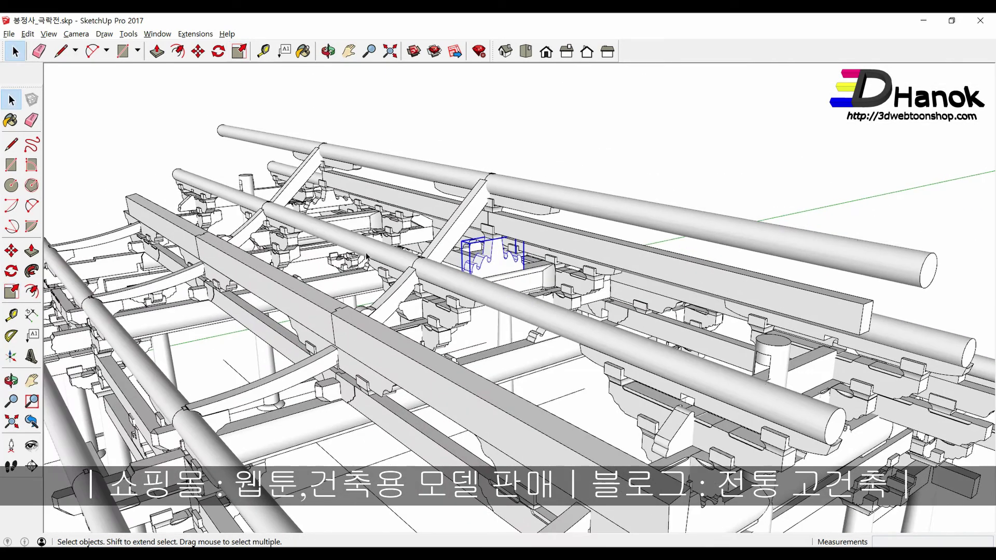
scroll(331, 206, down, 3)
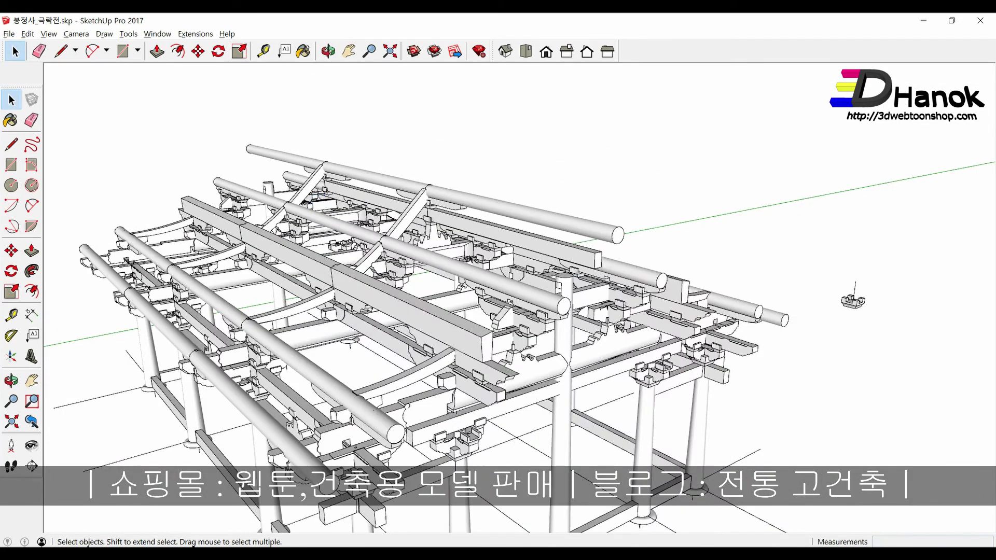
mouse_move(469, 259)
middle_down()
mouse_move(513, 258)
mouse_move(465, 249)
mouse_move(564, 381)
middle_up()
scroll(465, 249, down, 3)
Step: Start moving the bracket piece, cancel it, and orbit to an oblique overhead view
key(m)
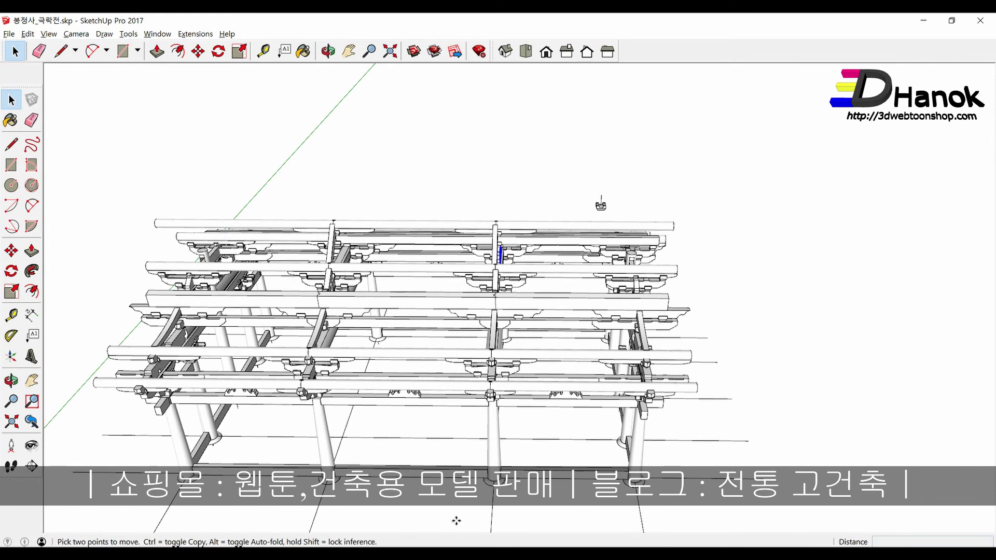
scroll(497, 363, down, 2)
click(494, 488)
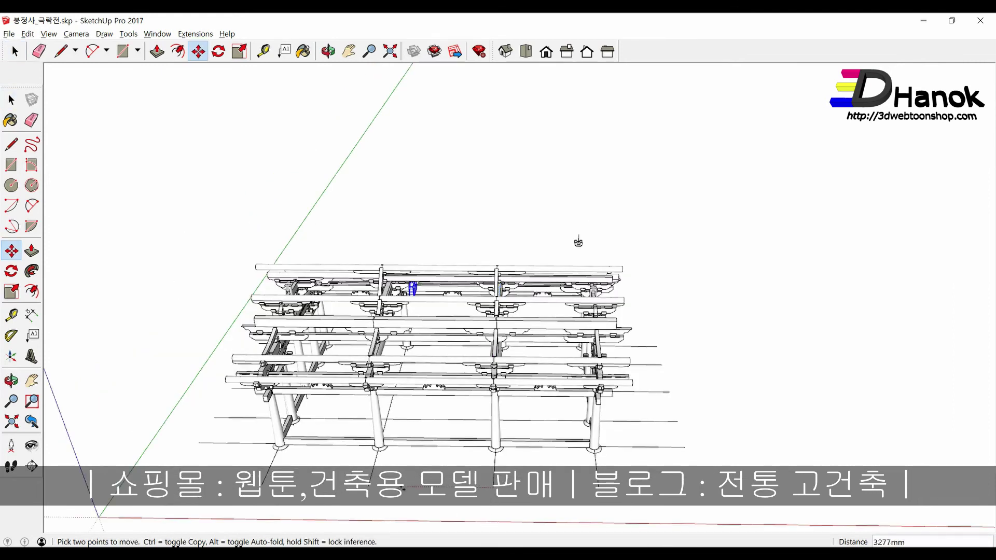
key(space)
mouse_move(579, 242)
middle_down()
mouse_move(679, 338)
mouse_move(696, 378)
middle_up()
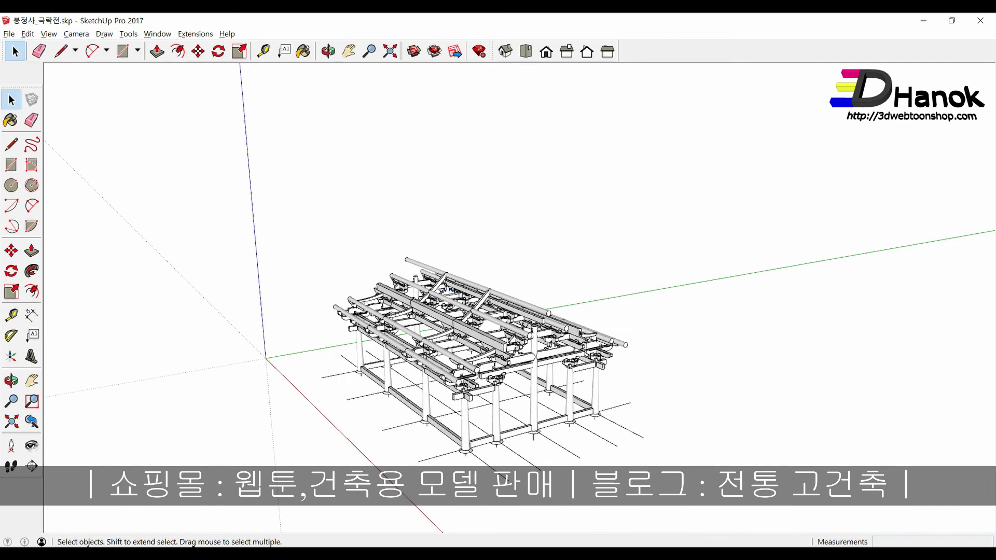
middle_drag(356, 345, 434, 312)
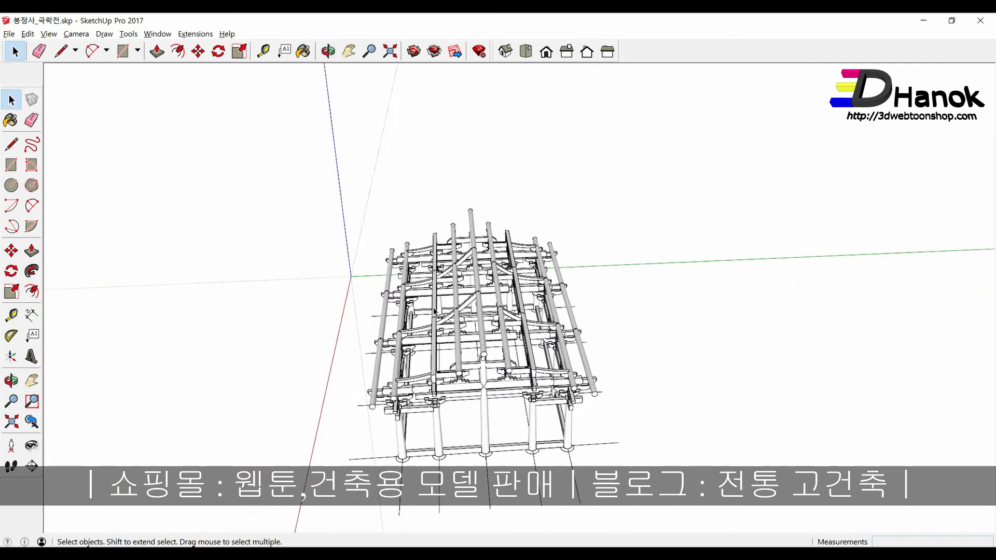
scroll(435, 312, up, 3)
scroll(465, 318, up, 3)
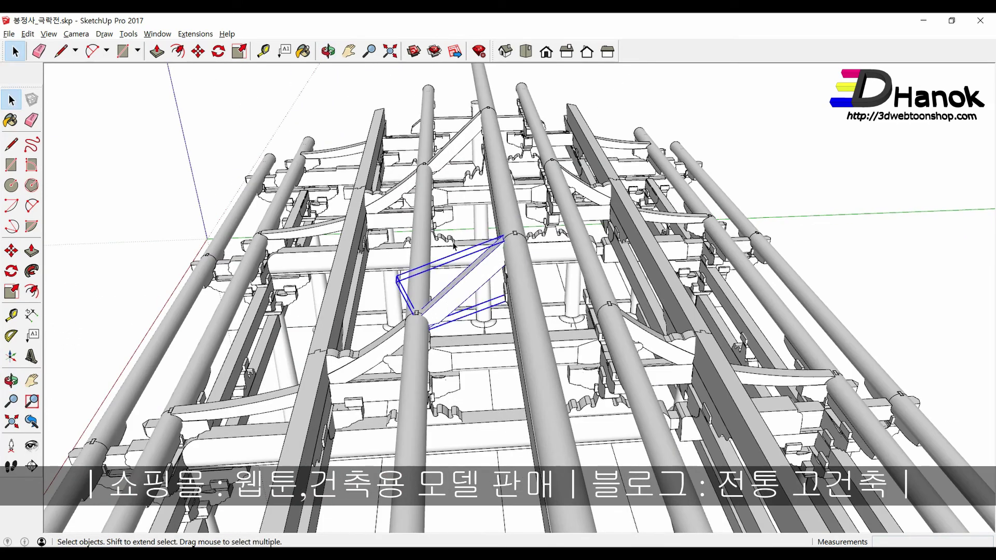
scroll(446, 158, down, 3)
scroll(446, 158, down, 2)
mouse_move(447, 166)
middle_down()
mouse_move(456, 202)
mouse_move(644, 233)
middle_up()
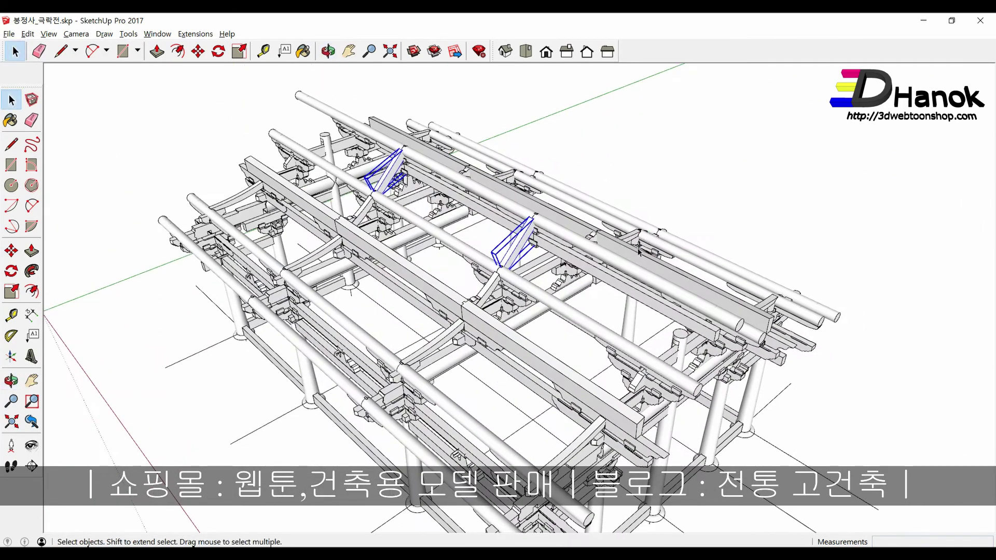
middle_drag(543, 311, 498, 291)
scroll(457, 265, up, 2)
scroll(457, 265, up, 3)
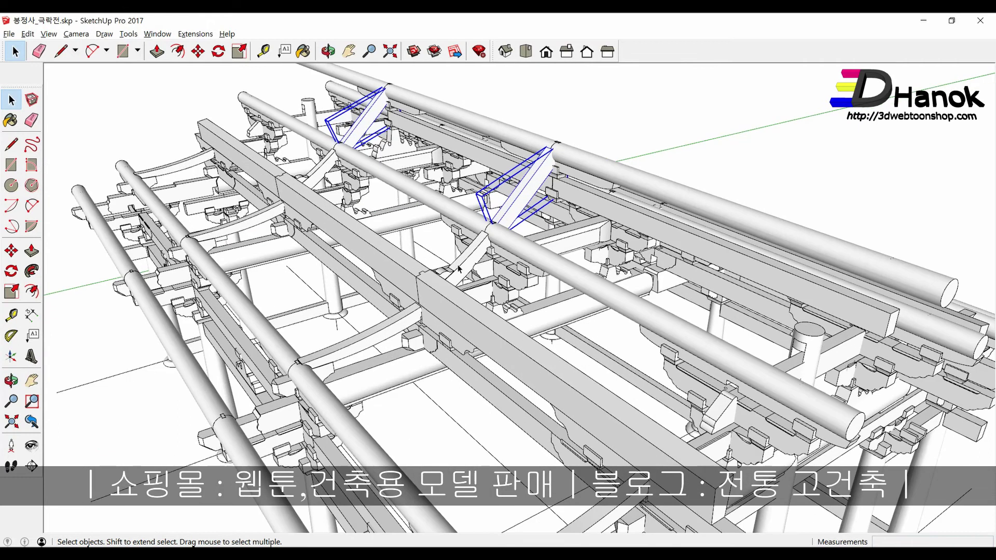
scroll(457, 265, up, 1)
scroll(454, 265, down, 1)
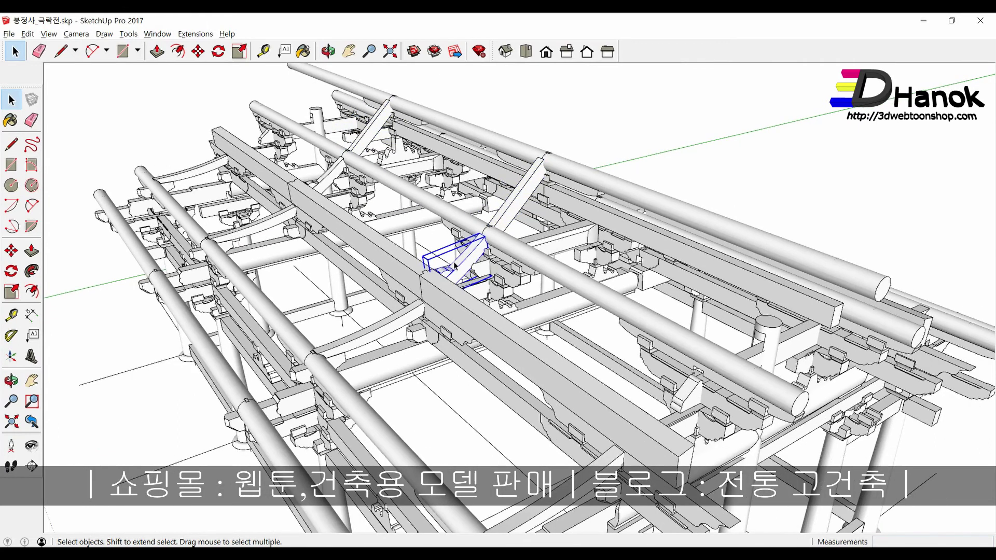
middle_drag(454, 268, 541, 286)
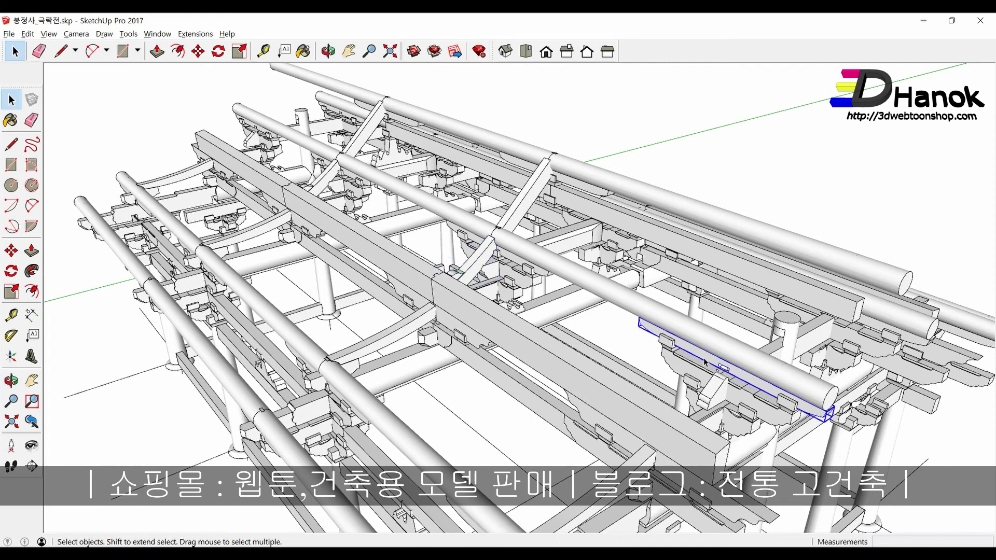
click(624, 344)
scroll(491, 270, up, 2)
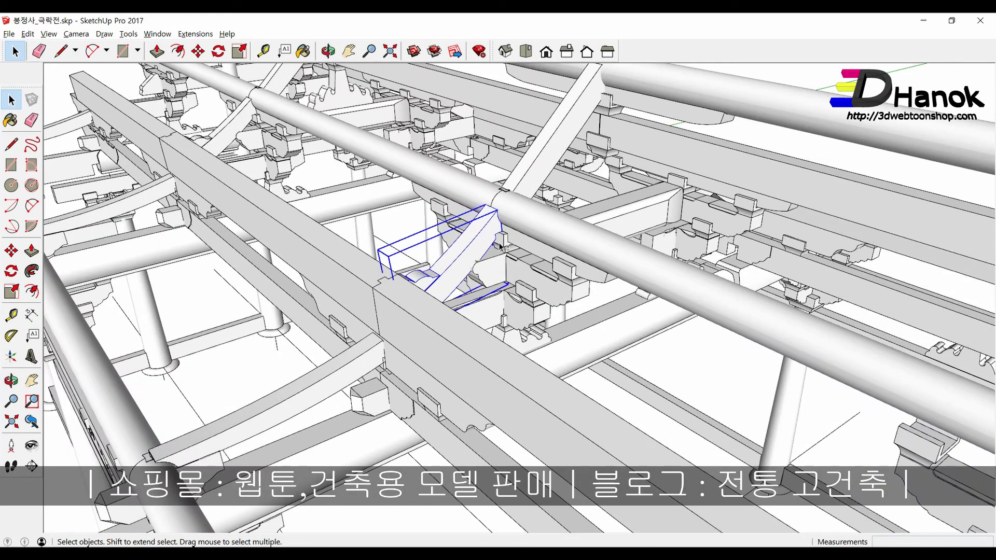
scroll(520, 242, down, 5)
scroll(521, 242, down, 5)
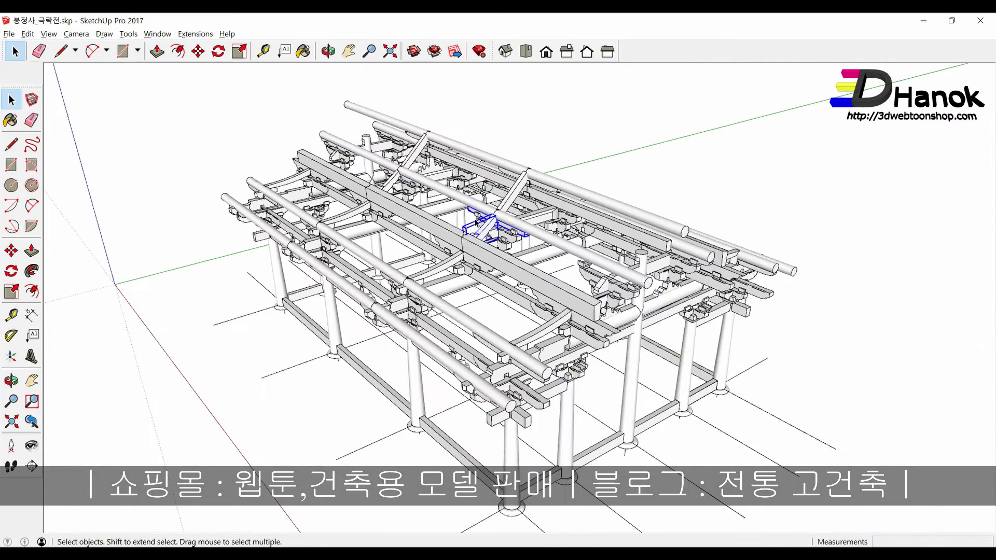
key(m)
click(327, 395)
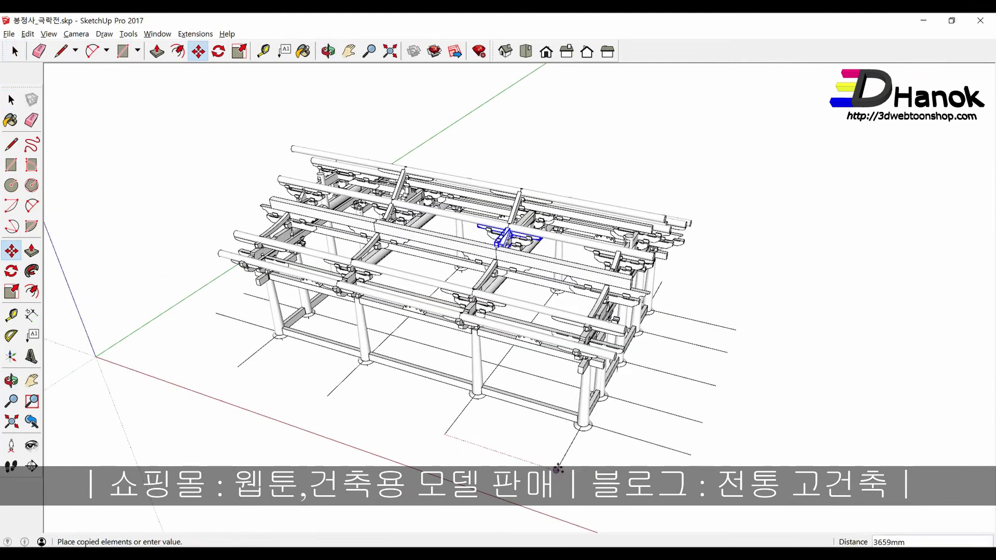
key(space)
scroll(622, 326, up, 2)
scroll(622, 326, up, 2)
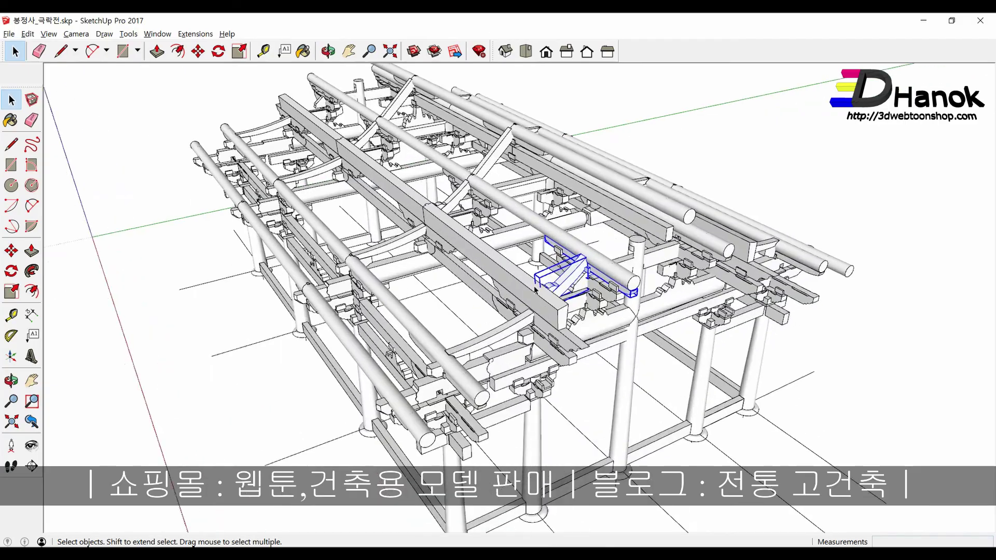
scroll(621, 326, up, 2)
Step: Delete the long board beneath the purlin and select the small bracket block under it
mouse_move(622, 326)
middle_down()
mouse_move(481, 275)
mouse_move(555, 311)
middle_up()
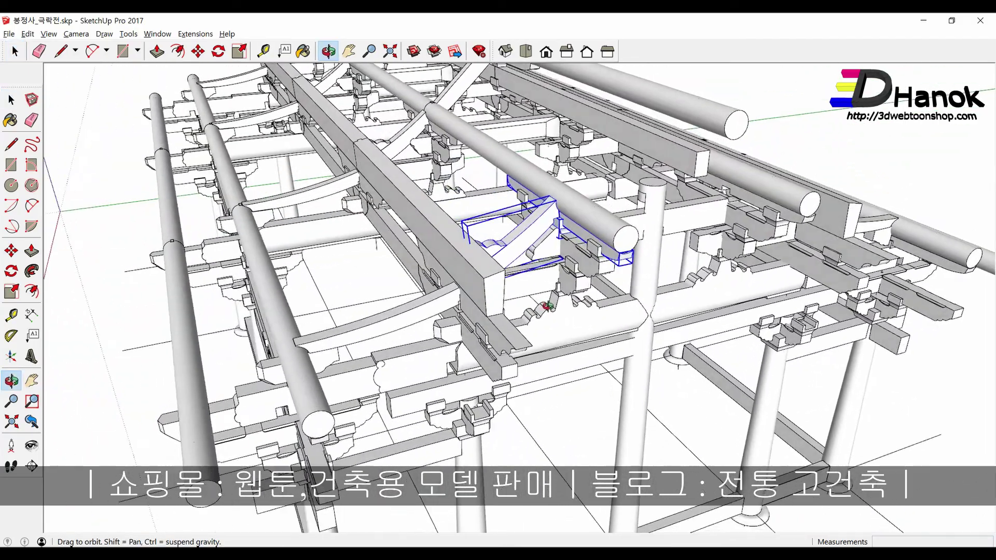
scroll(555, 312, down, 2)
scroll(555, 311, down, 2)
mouse_move(555, 312)
middle_down()
mouse_move(449, 313)
mouse_move(424, 227)
middle_up()
scroll(424, 227, up, 2)
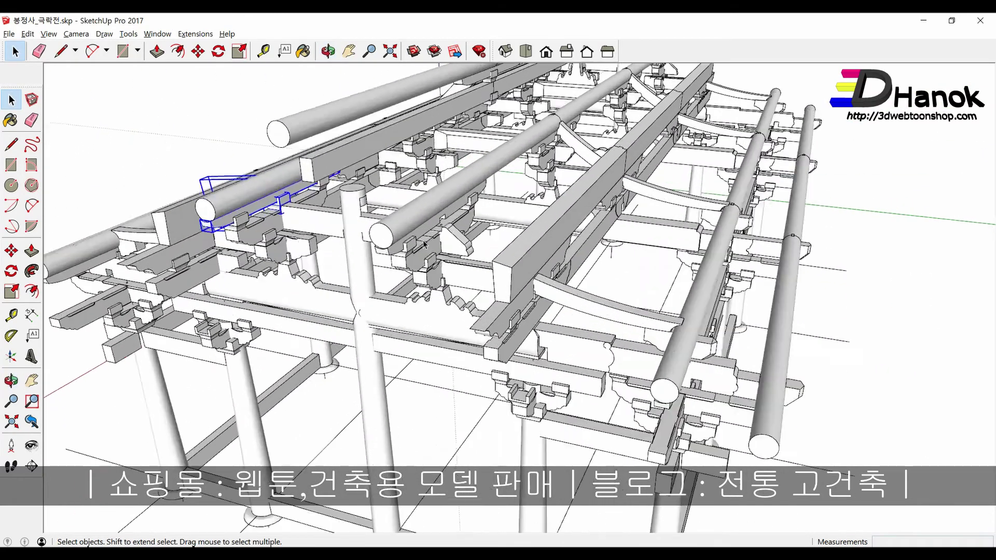
scroll(423, 227, up, 2)
click(424, 228)
scroll(424, 227, up, 2)
scroll(424, 227, up, 2)
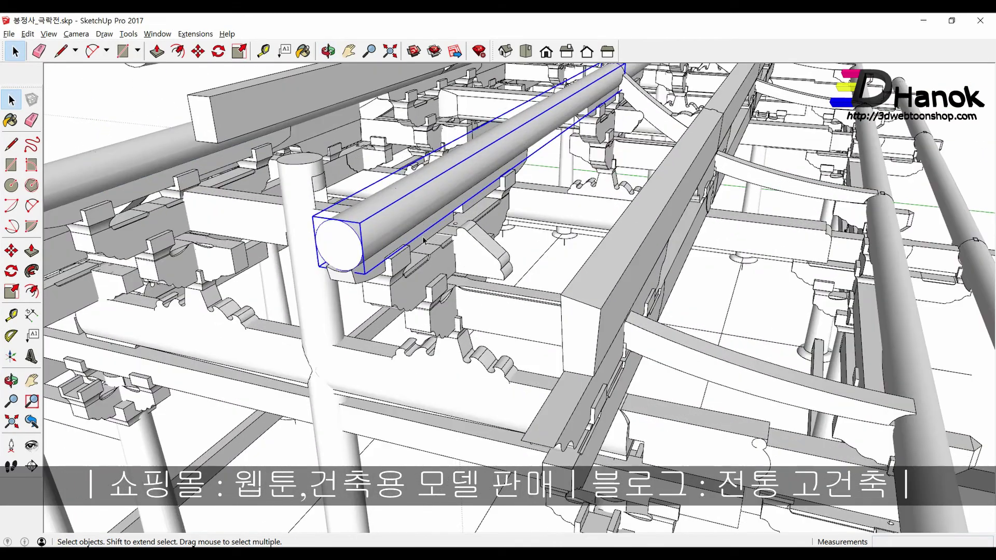
click(425, 240)
key(Delete)
click(405, 265)
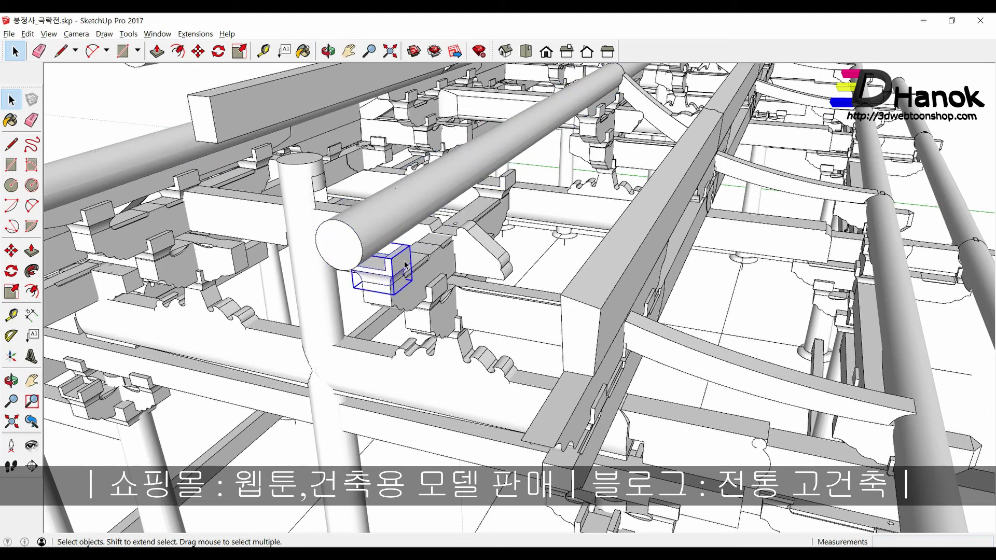
scroll(405, 265, down, 5)
middle_drag(405, 265, 596, 280)
scroll(596, 280, up, 5)
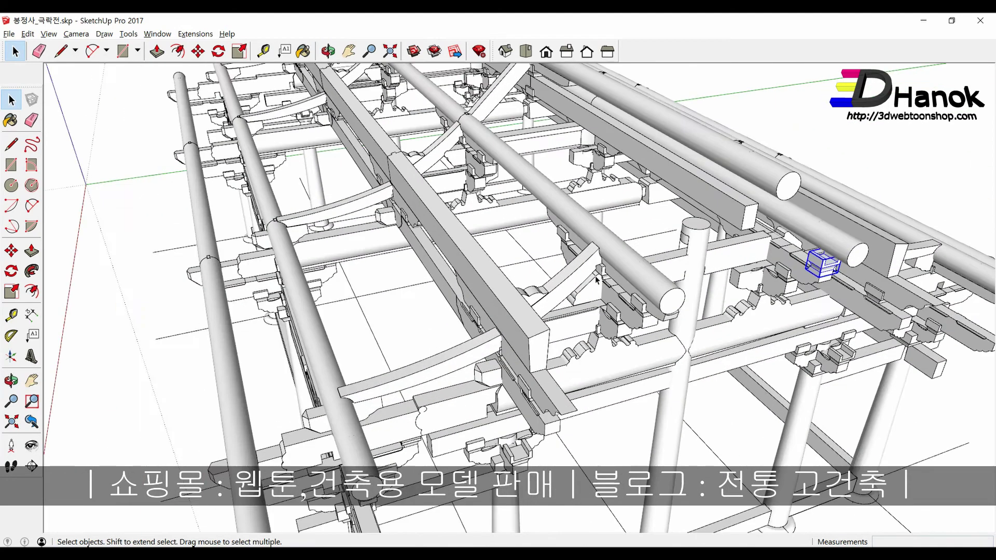
scroll(596, 280, up, 2)
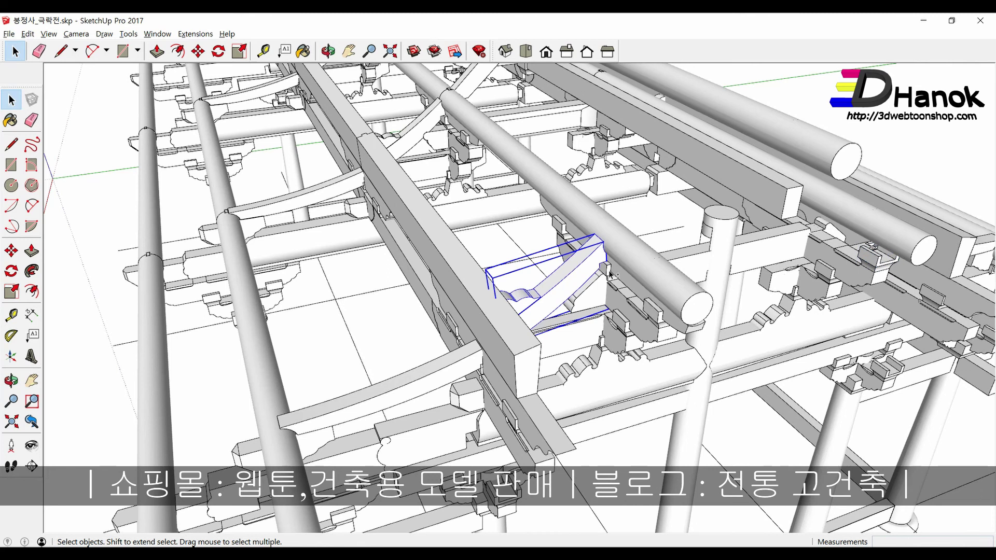
scroll(609, 274, down, 2)
middle_drag(562, 293, 560, 284)
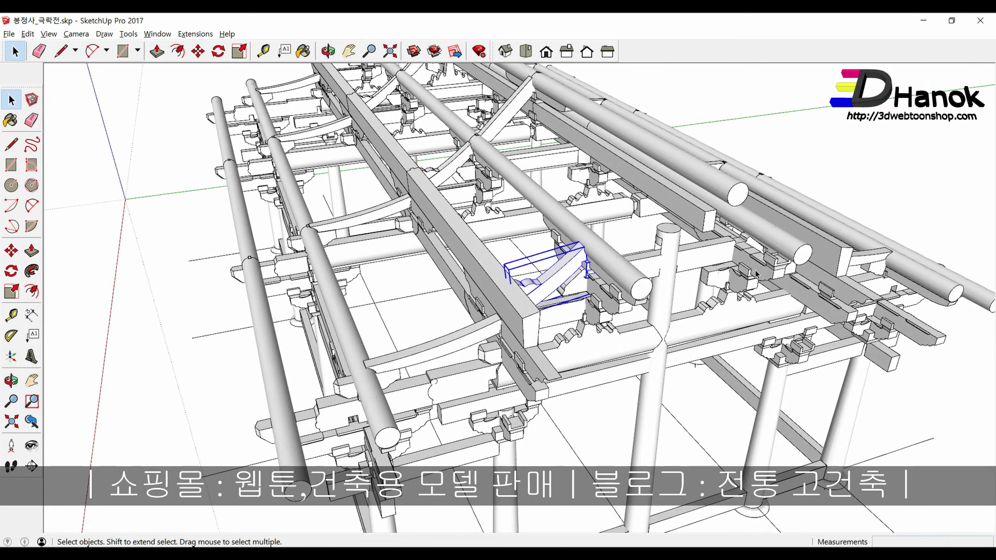
scroll(759, 269, up, 3)
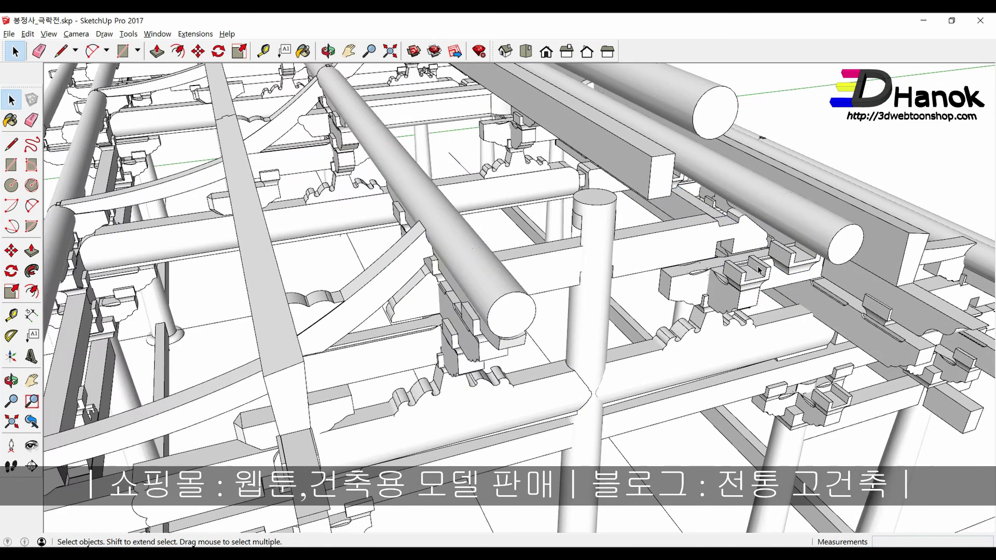
scroll(758, 269, down, 3)
mouse_move(520, 297)
middle_down()
mouse_move(591, 307)
mouse_move(581, 263)
middle_up()
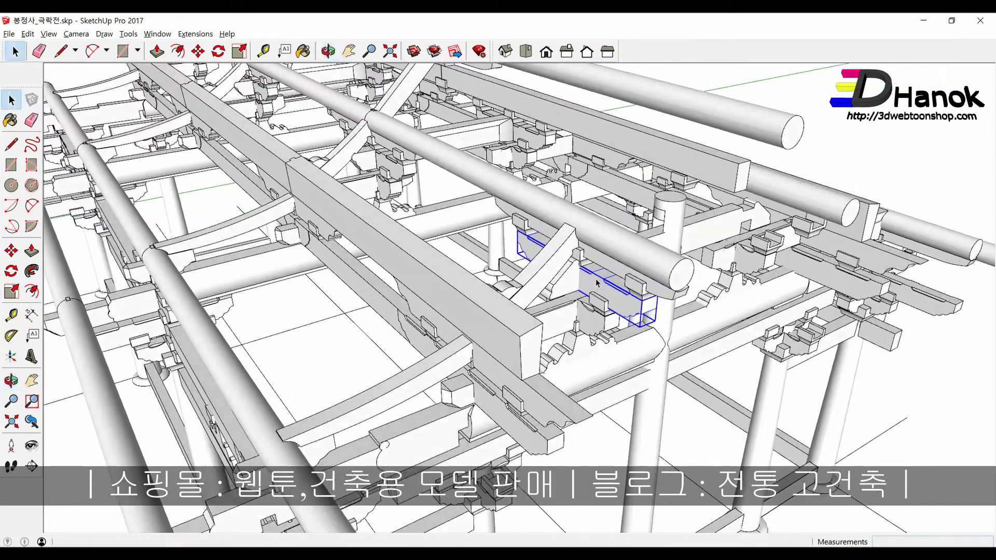
scroll(581, 263, up, 1)
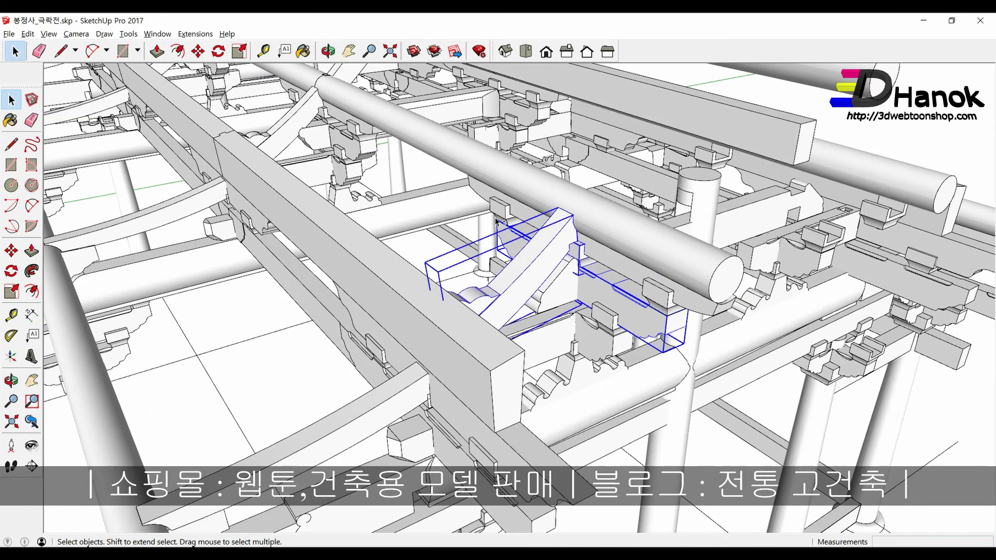
middle_drag(574, 263, 548, 247)
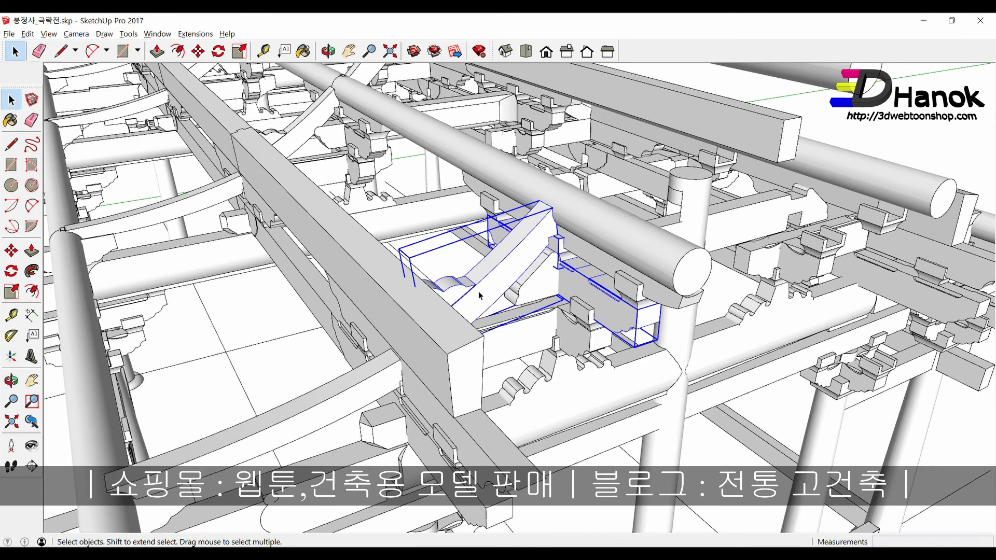
scroll(479, 296, down, 5)
scroll(483, 285, down, 3)
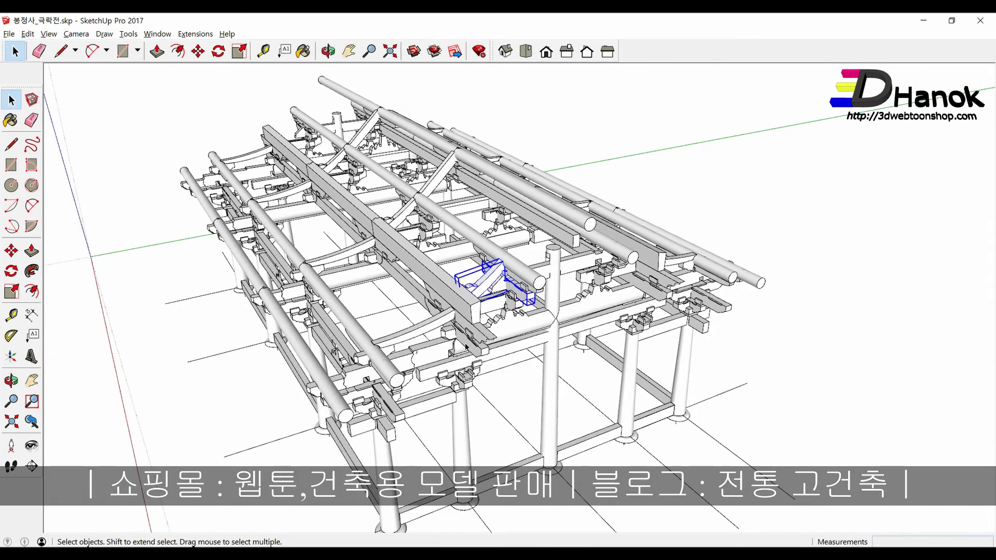
scroll(404, 408, up, 3)
scroll(381, 419, up, 3)
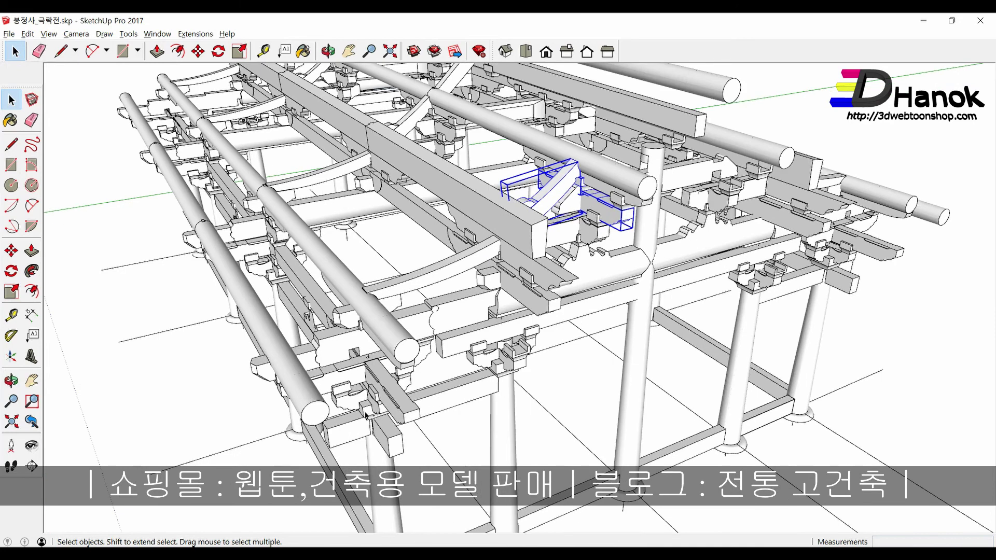
scroll(366, 415, down, 4)
Step: Copy the bracket block into the next bay of the frame
mouse_move(366, 415)
middle_down()
mouse_move(491, 442)
mouse_move(630, 420)
middle_up()
scroll(630, 420, down, 2)
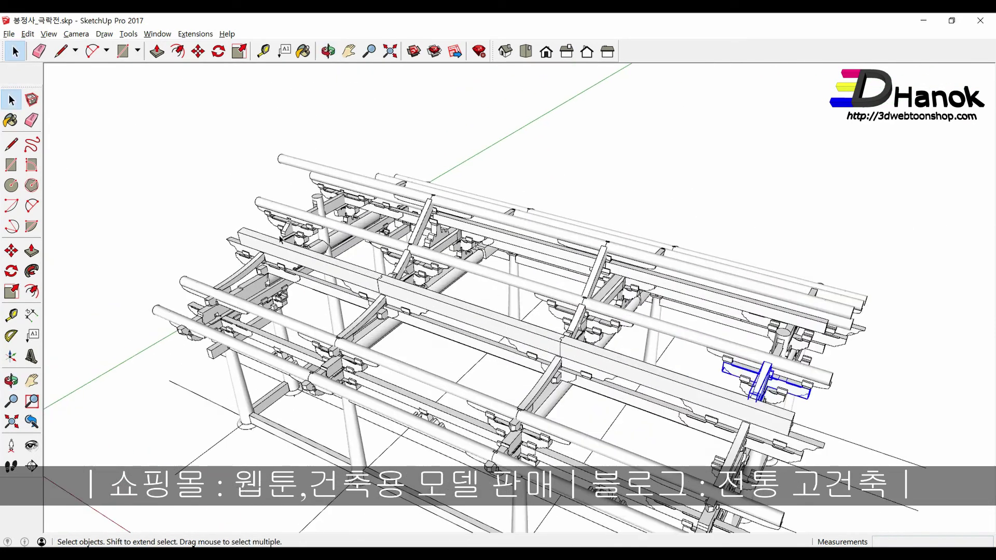
scroll(332, 239, up, 5)
scroll(332, 239, up, 2)
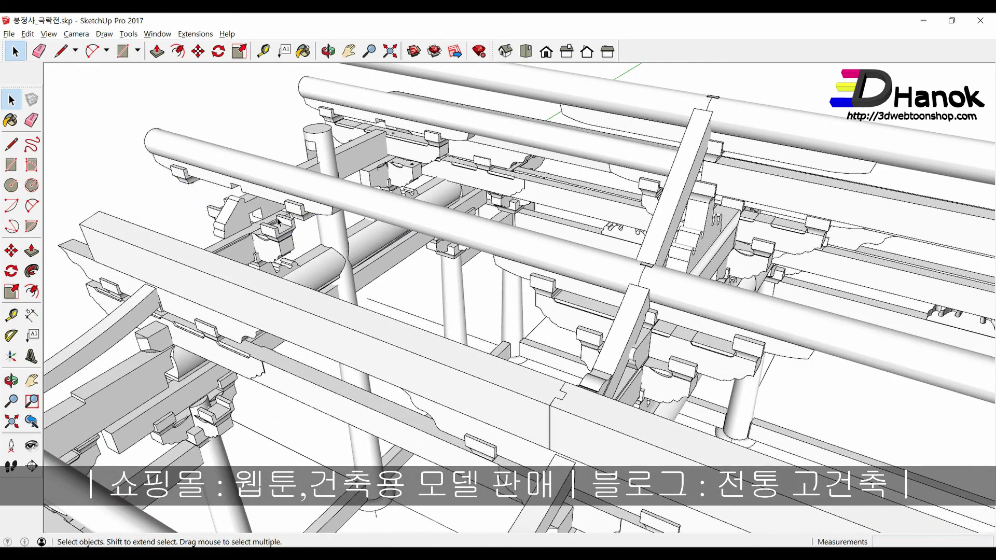
scroll(270, 197, down, 4)
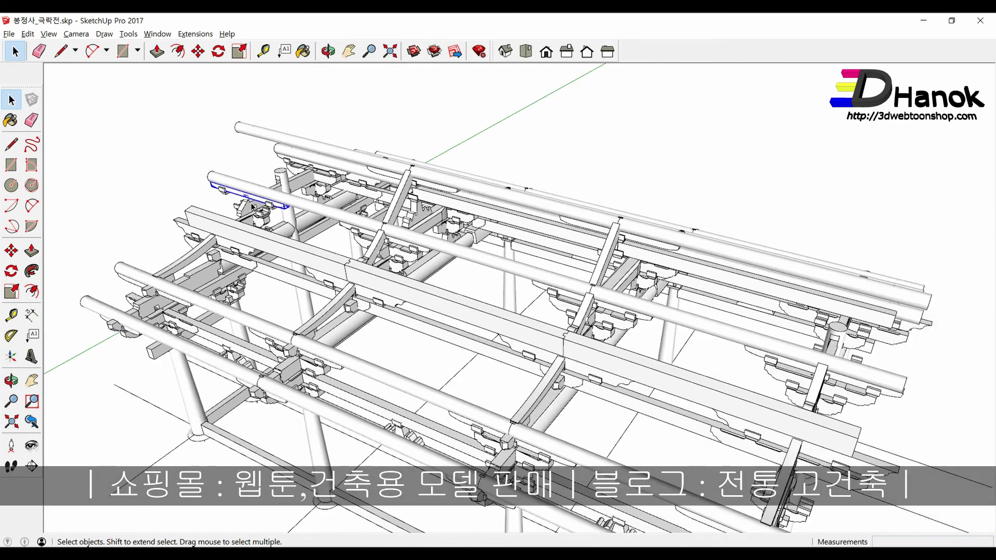
scroll(251, 207, down, 2)
scroll(327, 253, up, 3)
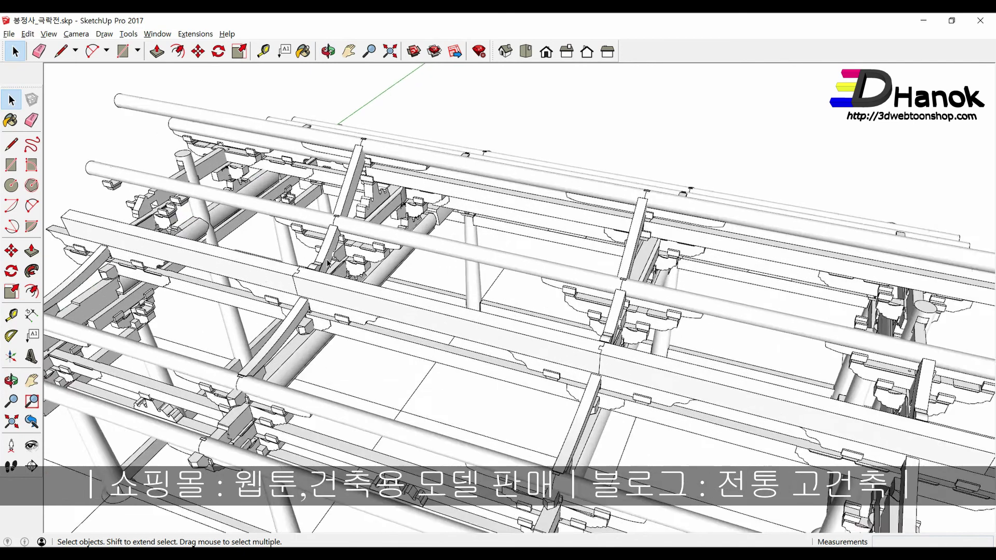
scroll(327, 253, up, 3)
scroll(328, 255, up, 1)
scroll(358, 241, up, 1)
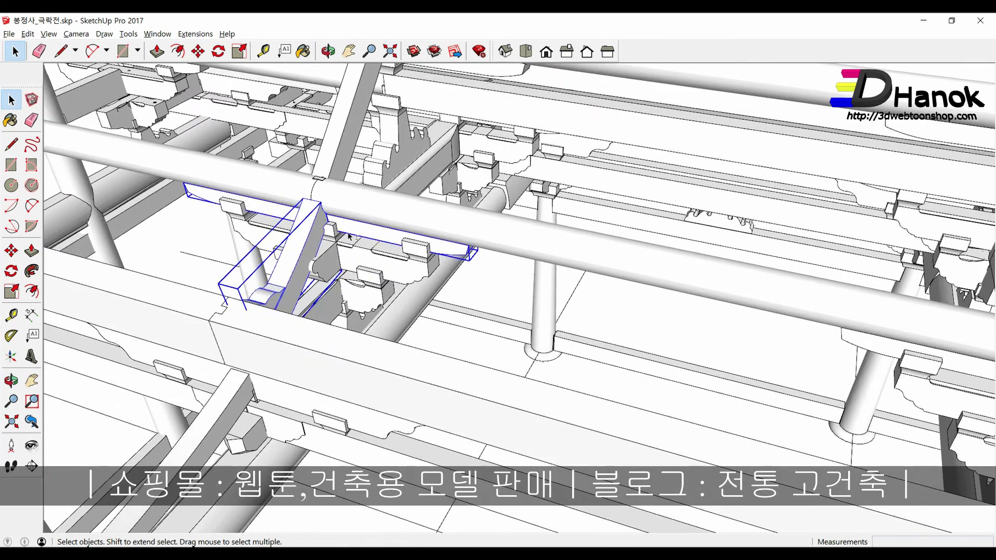
scroll(332, 233, down, 3)
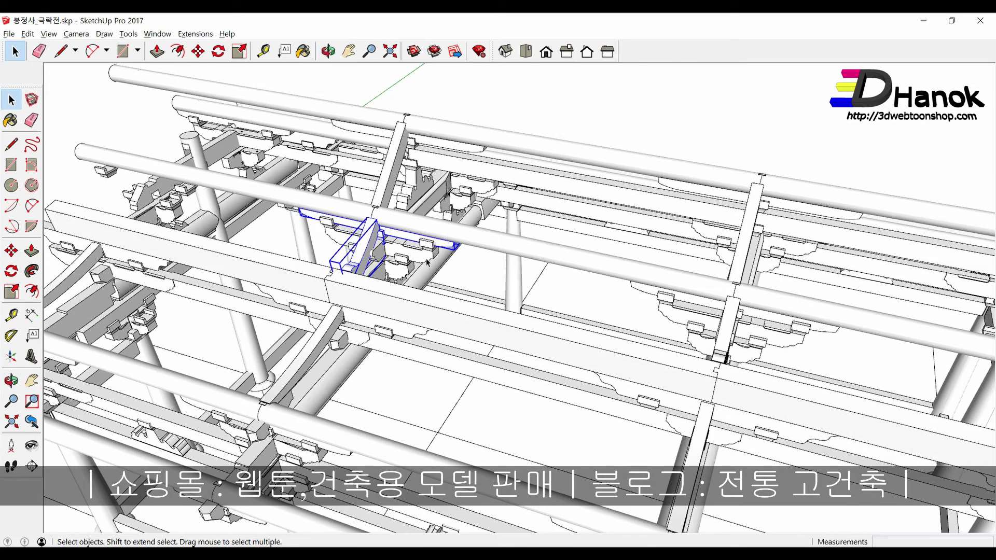
scroll(412, 255, down, 3)
scroll(441, 268, down, 3)
scroll(475, 283, down, 1)
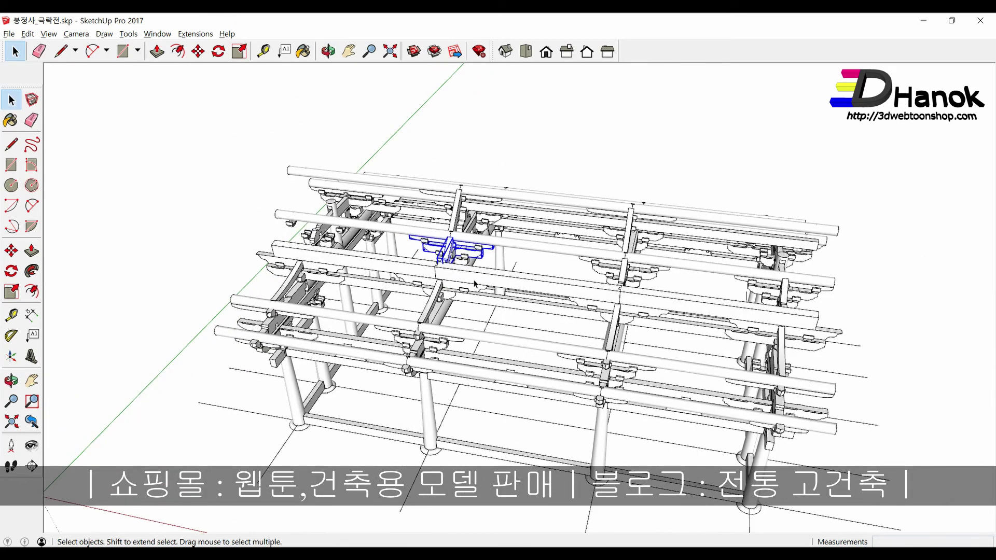
scroll(413, 415, down, 2)
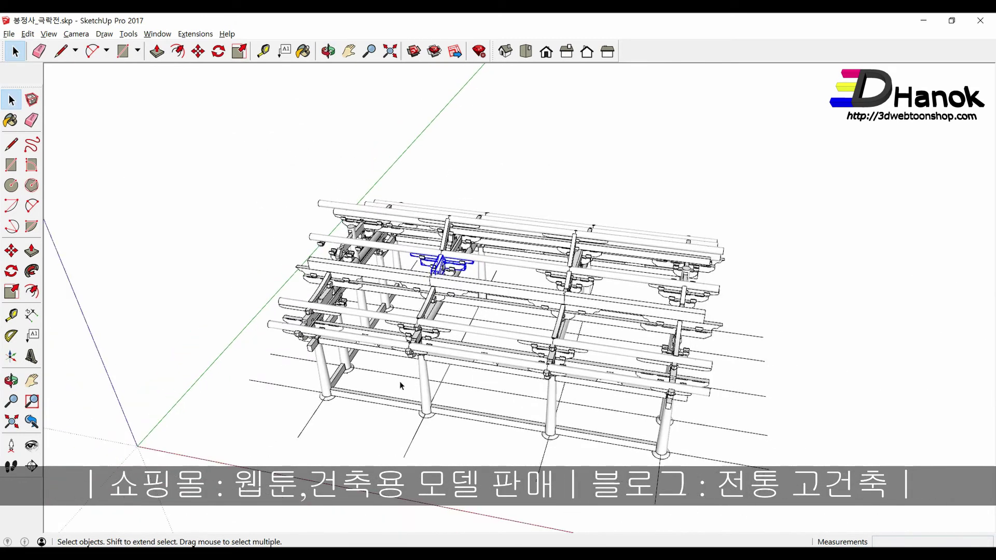
ctrl+click(405, 457)
click(300, 437)
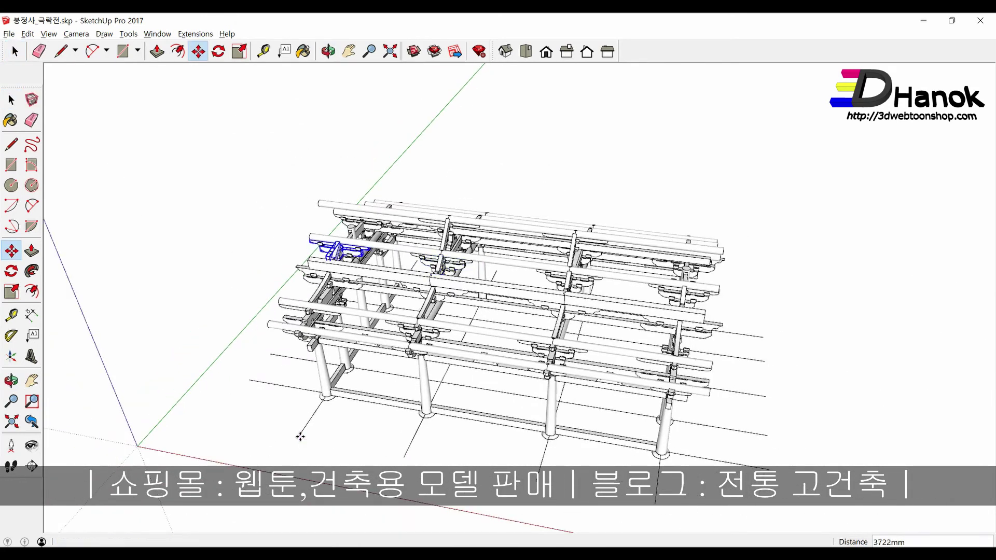
middle_drag(298, 437, 363, 404)
key(space)
Step: Copy the selected bracket pieces to a spot beside the frame
scroll(574, 330, up, 3)
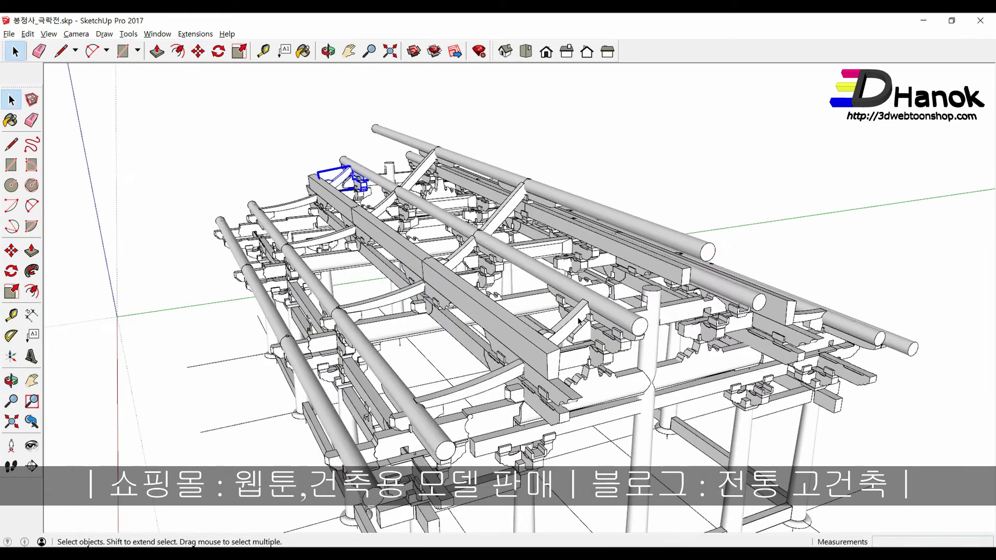
scroll(574, 330, up, 4)
scroll(574, 330, up, 1)
scroll(618, 344, up, 2)
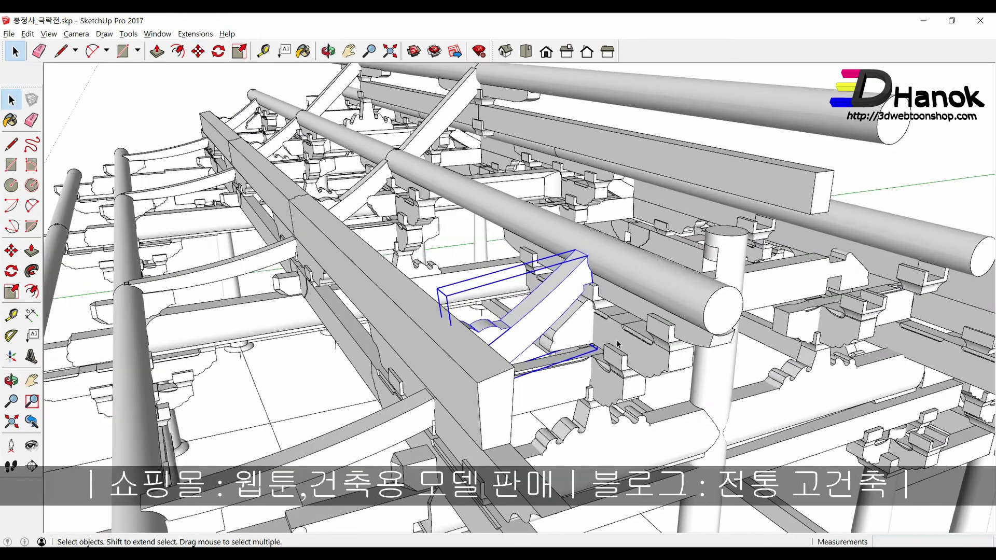
scroll(525, 305, down, 1)
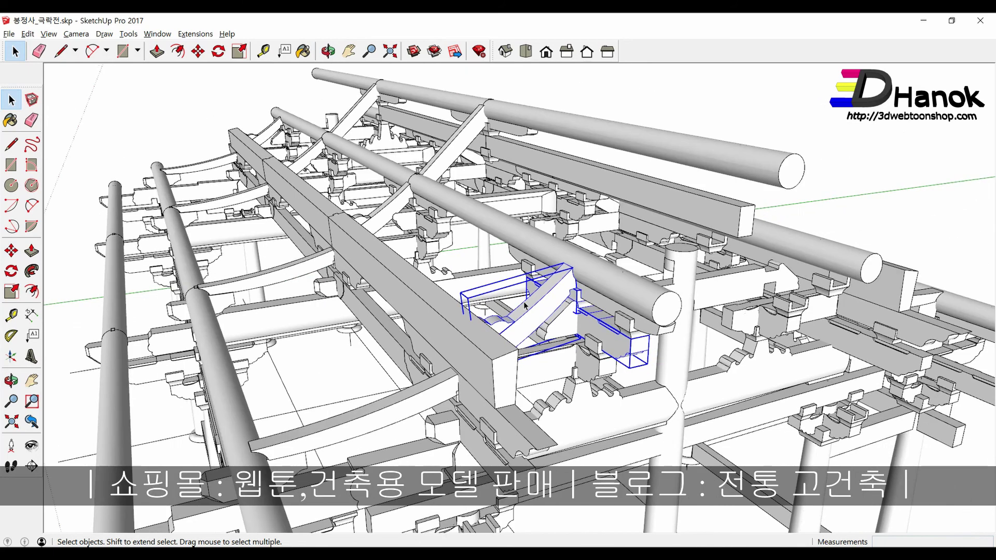
scroll(605, 310, down, 3)
scroll(571, 306, down, 3)
scroll(519, 312, down, 2)
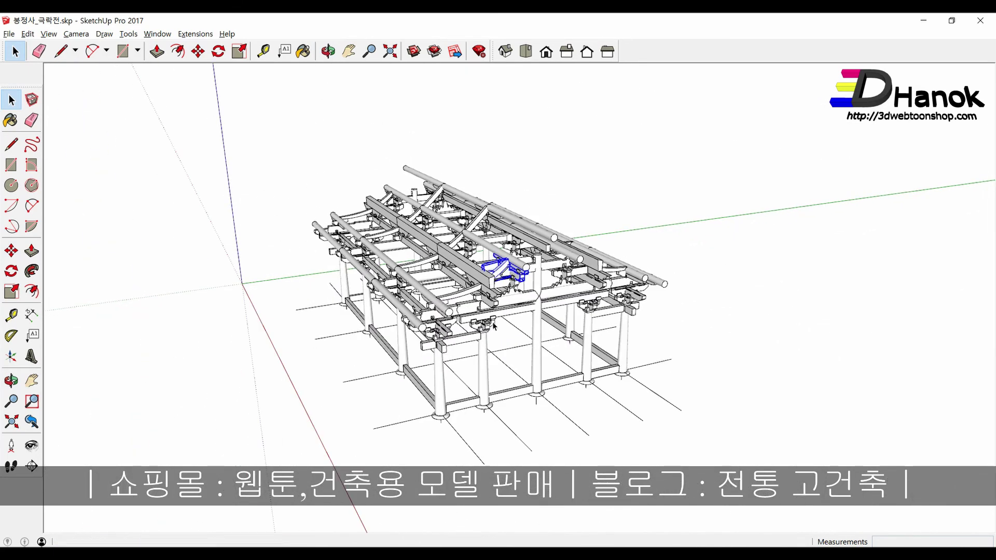
scroll(428, 370, down, 1)
scroll(429, 370, up, 4)
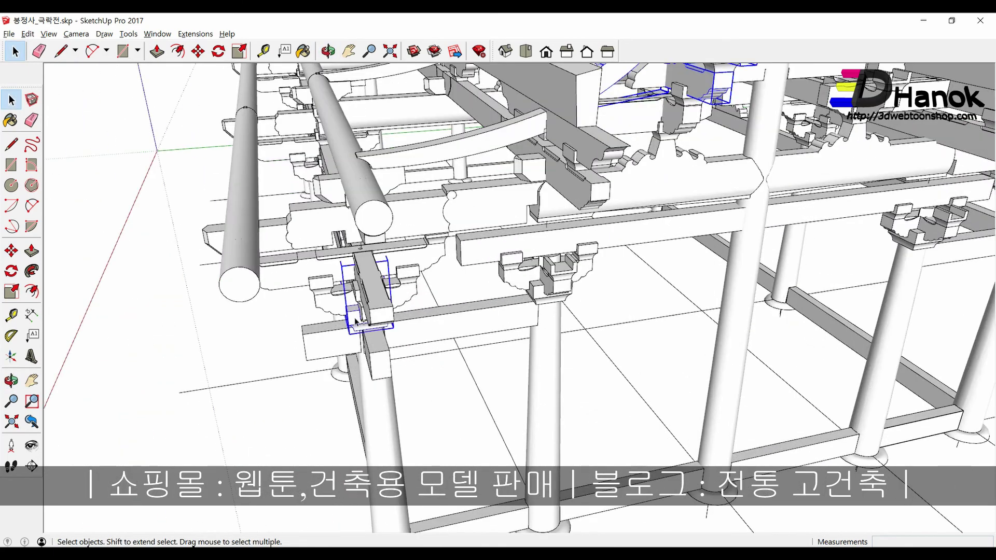
scroll(356, 322, down, 3)
scroll(356, 322, down, 3)
scroll(363, 389, down, 2)
key(m)
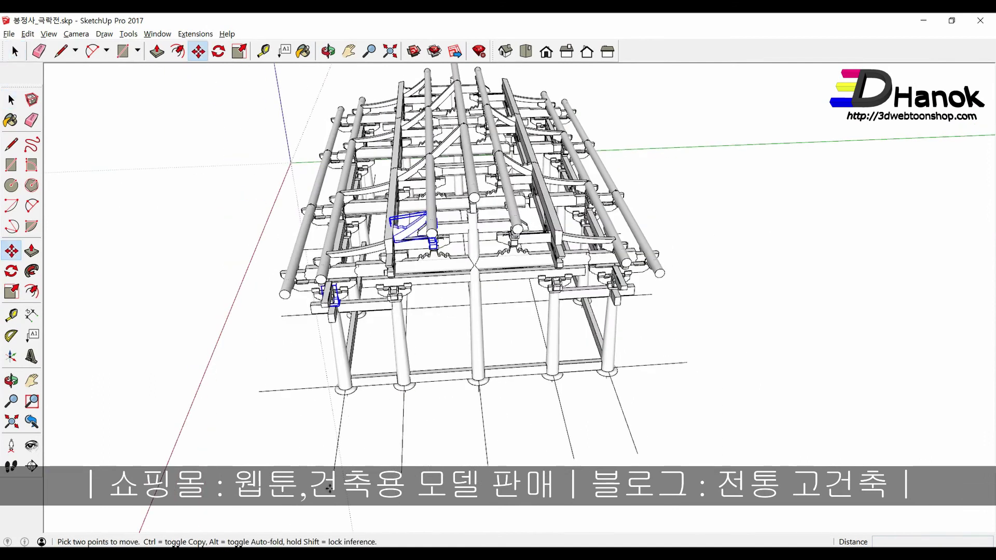
key(ctrl)
click(329, 487)
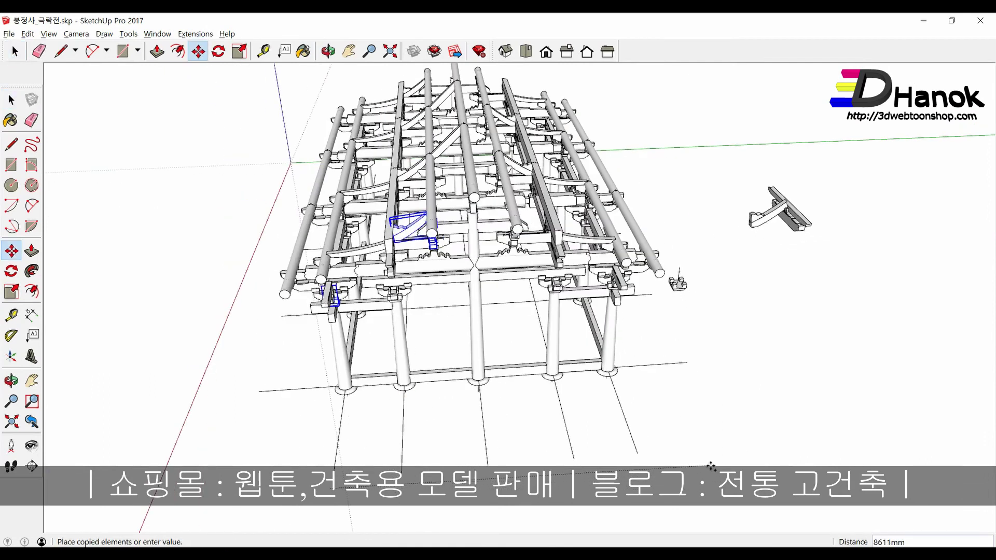
click(740, 479)
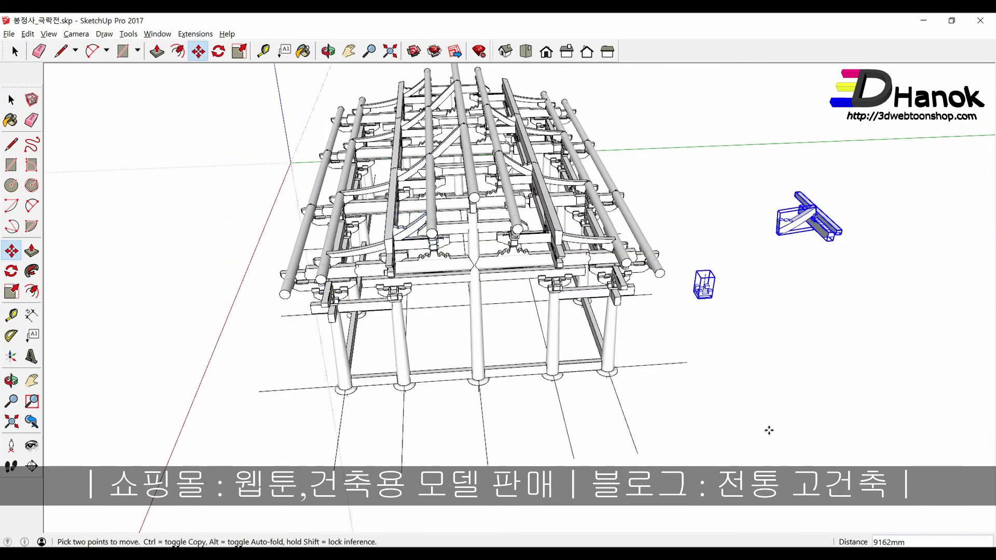
Step: Flip the copied bracket along the green axis
right_click(805, 221)
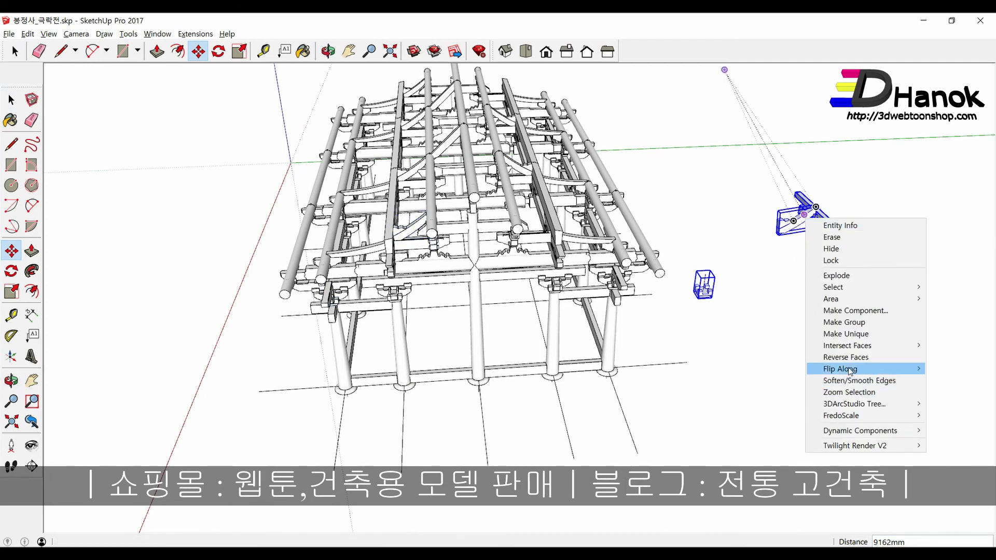
click(751, 380)
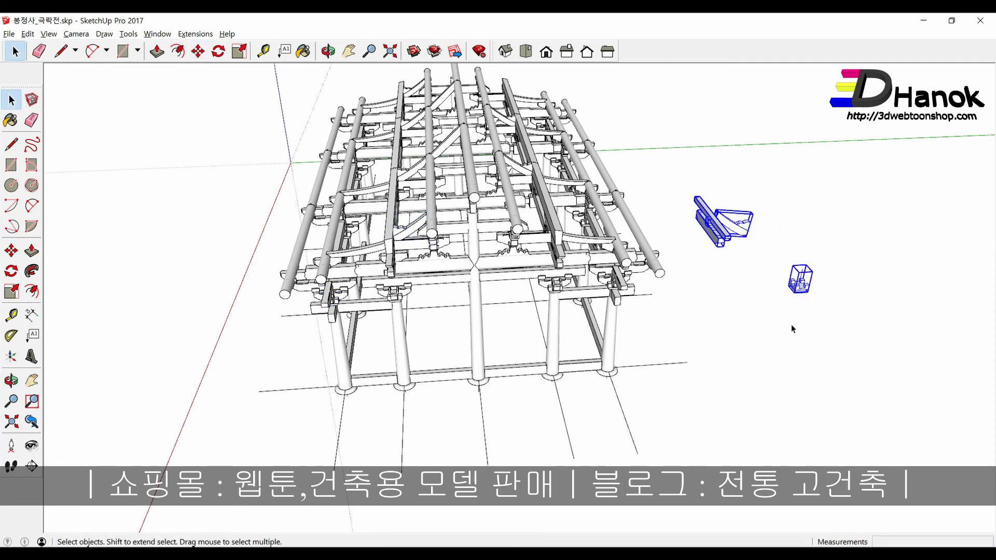
middle_drag(803, 309, 692, 322)
scroll(700, 341, up, 2)
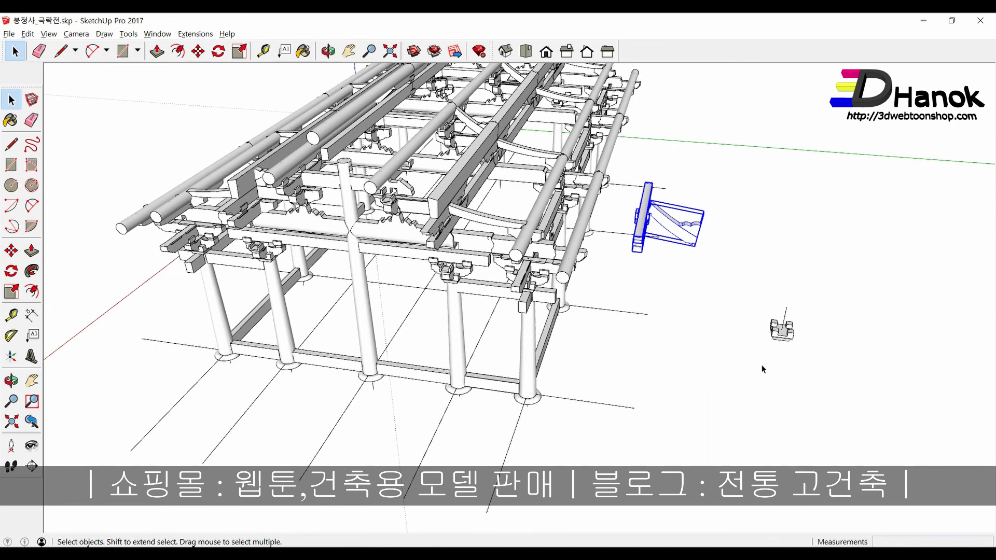
click(794, 333)
scroll(571, 303, up, 2)
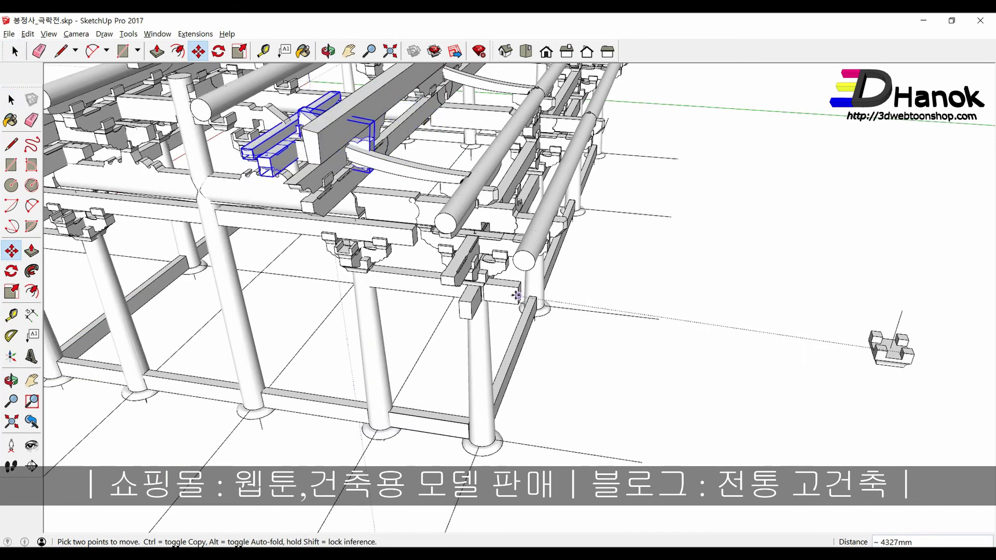
key(space)
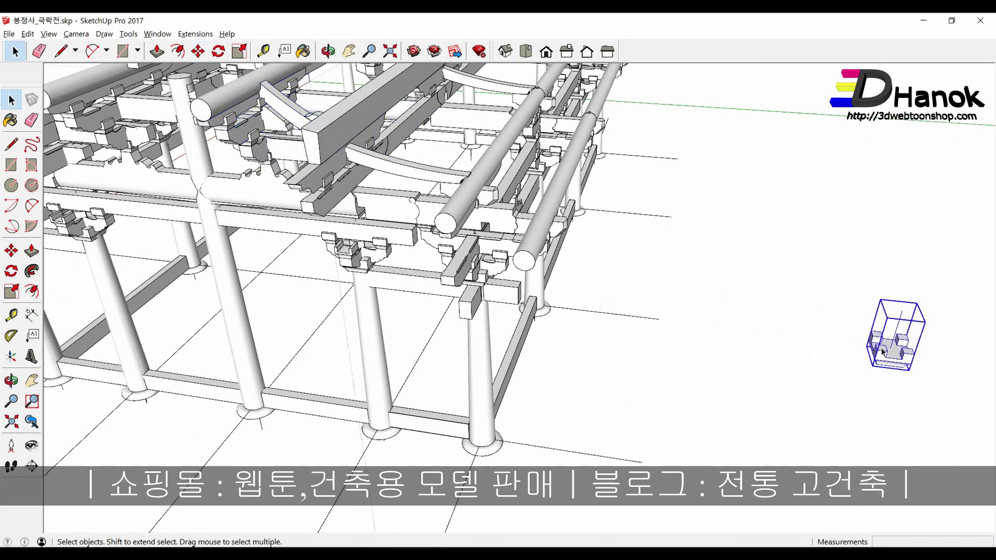
scroll(727, 406, down, 3)
scroll(702, 410, down, 3)
mouse_move(702, 412)
middle_down()
mouse_move(655, 396)
mouse_move(644, 360)
mouse_move(723, 333)
mouse_move(764, 368)
mouse_move(708, 378)
mouse_move(622, 373)
mouse_move(492, 362)
mouse_move(493, 350)
mouse_move(471, 344)
mouse_move(317, 341)
middle_up()
scroll(492, 362, up, 3)
Step: Copy the selected bracket piece into another bay along the side of the frame
scroll(306, 332, down, 5)
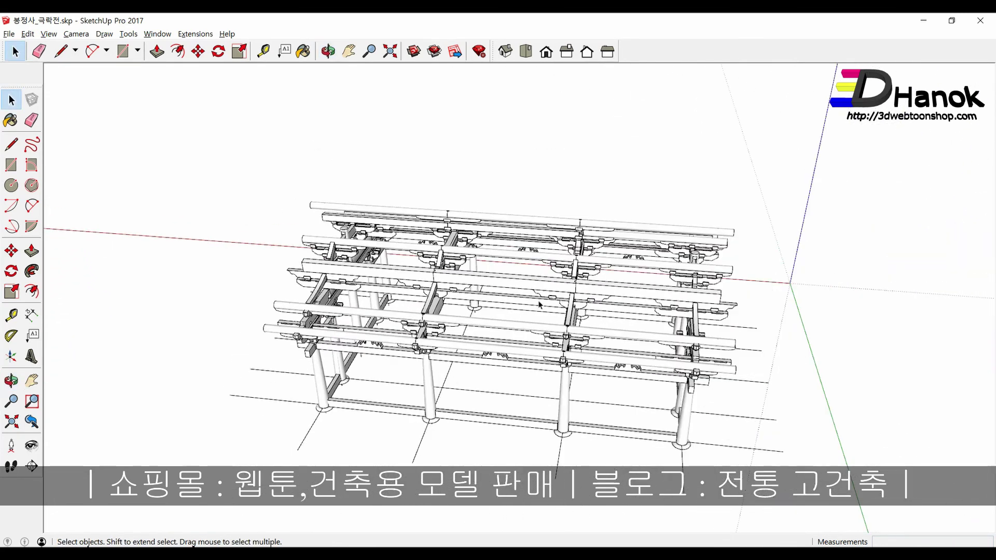
scroll(540, 305, up, 2)
scroll(777, 324, up, 3)
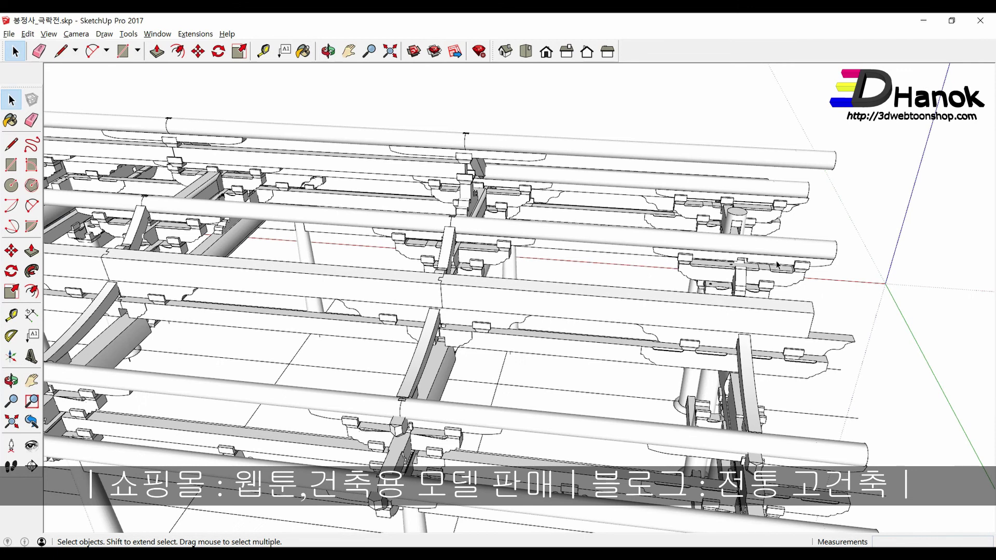
scroll(811, 267, down, 4)
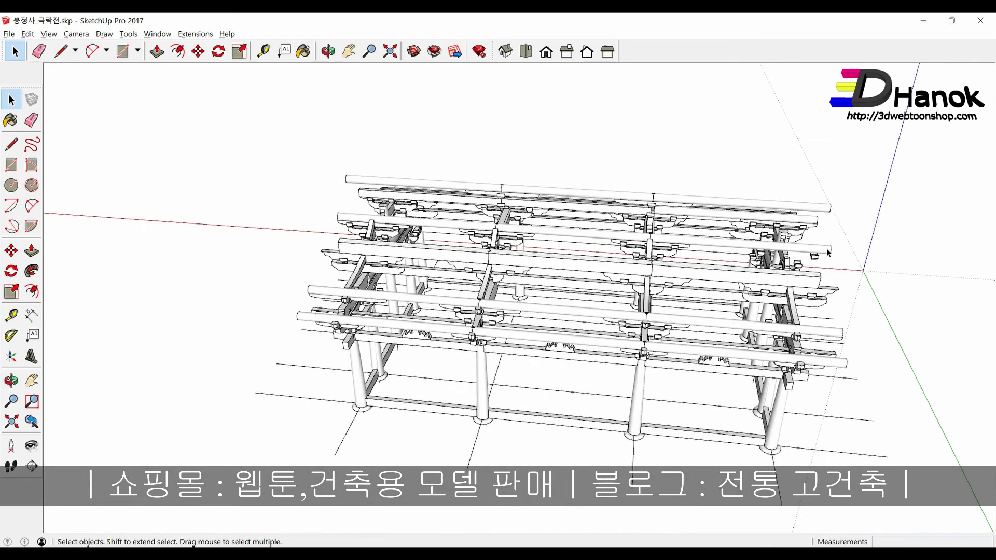
middle_drag(467, 270, 395, 267)
scroll(390, 267, up, 3)
scroll(390, 267, up, 4)
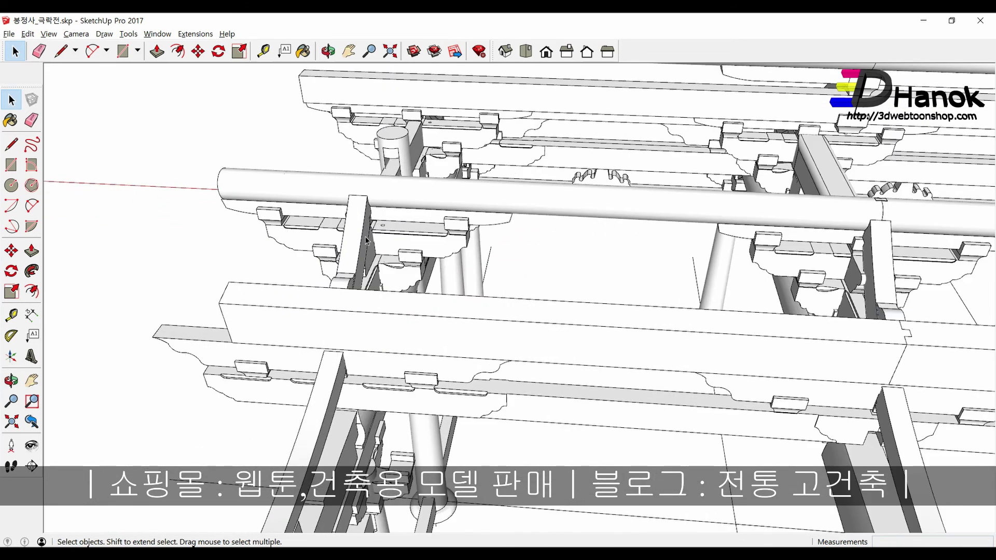
middle_drag(379, 256, 384, 243)
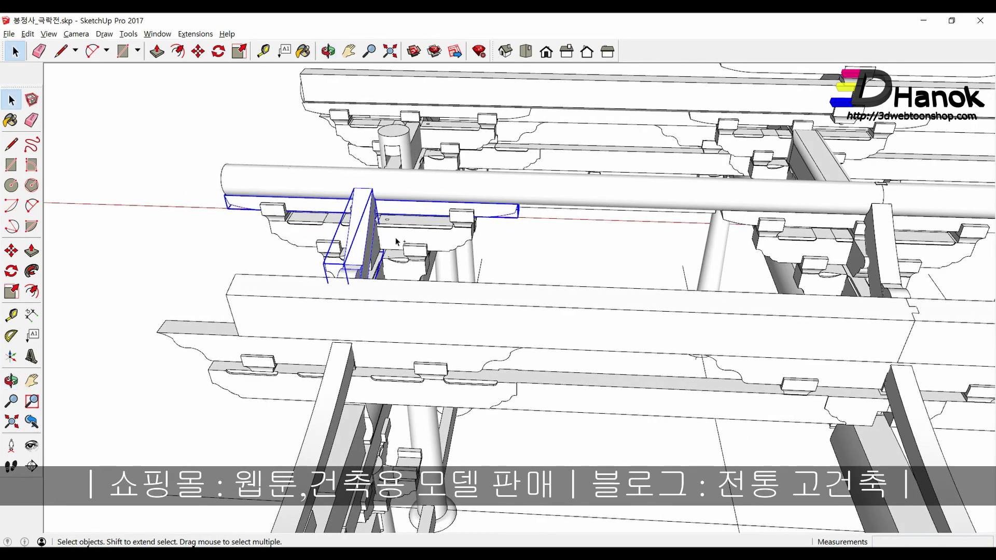
scroll(386, 241, down, 2)
scroll(397, 240, down, 2)
scroll(398, 240, up, 3)
scroll(398, 240, up, 3)
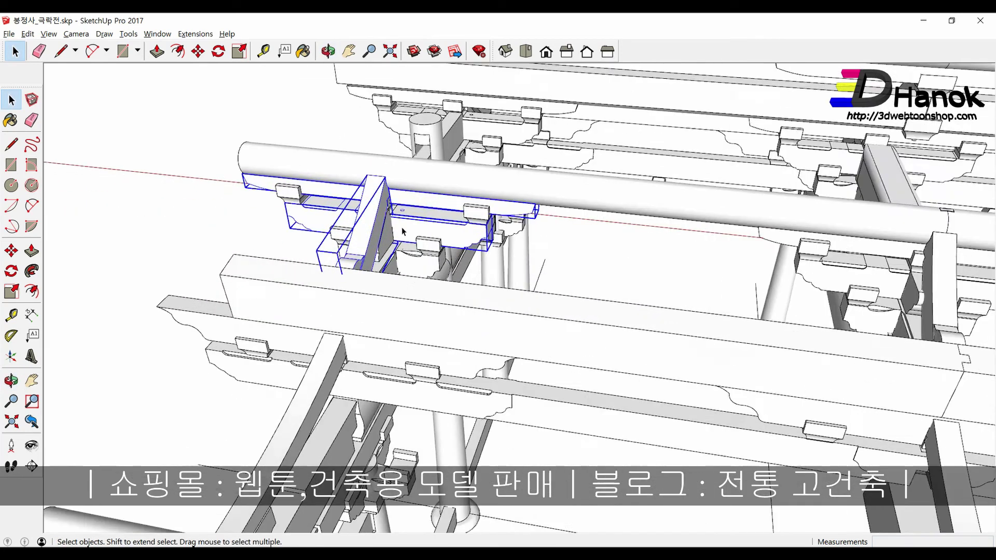
mouse_move(397, 241)
middle_down()
mouse_move(348, 218)
mouse_move(443, 208)
middle_up()
scroll(444, 208, up, 3)
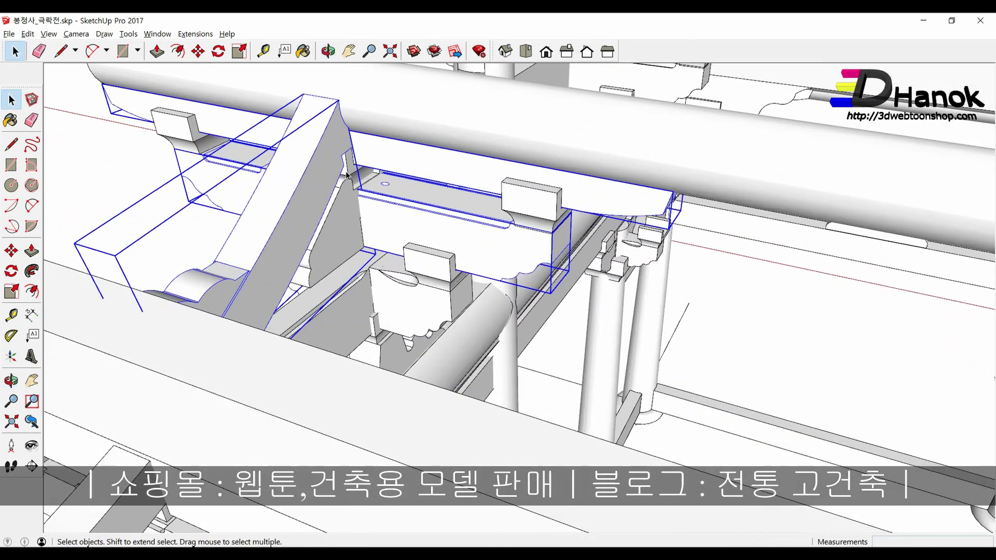
scroll(443, 208, up, 2)
scroll(443, 208, down, 3)
scroll(444, 208, down, 3)
scroll(443, 208, down, 3)
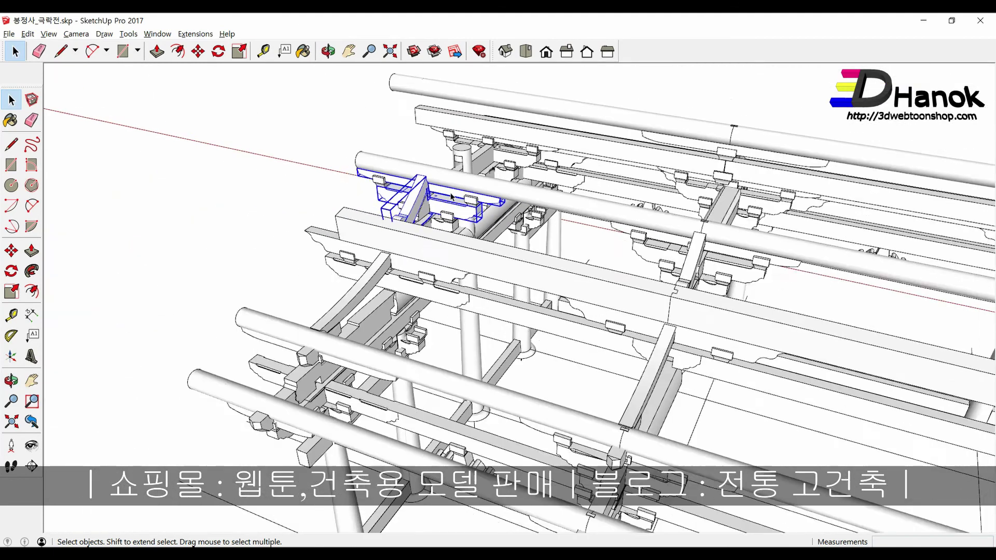
scroll(443, 208, down, 3)
mouse_move(443, 208)
middle_down()
mouse_move(412, 338)
mouse_move(443, 406)
middle_up()
key(m)
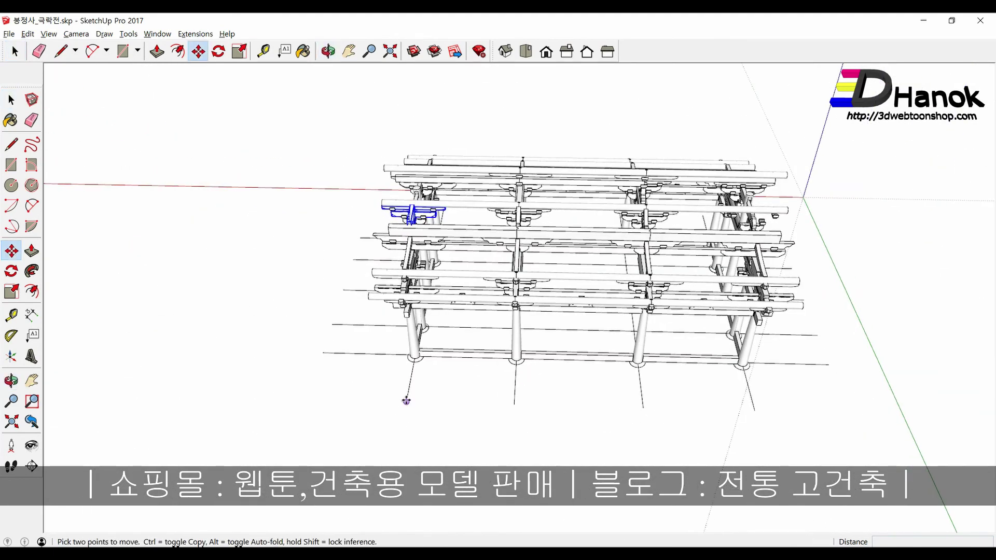
click(755, 412)
key(space)
Step: Place another bracket copy on the neighbouring post and check the copies in all four bays
mouse_move(501, 440)
middle_down()
mouse_move(776, 421)
mouse_move(513, 310)
middle_up()
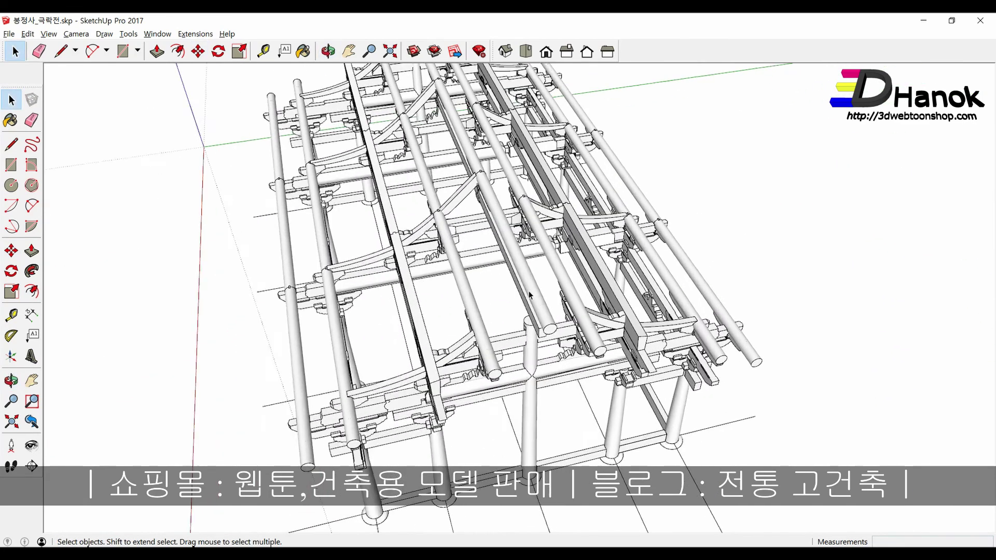
scroll(512, 310, up, 3)
middle_drag(479, 255, 679, 281)
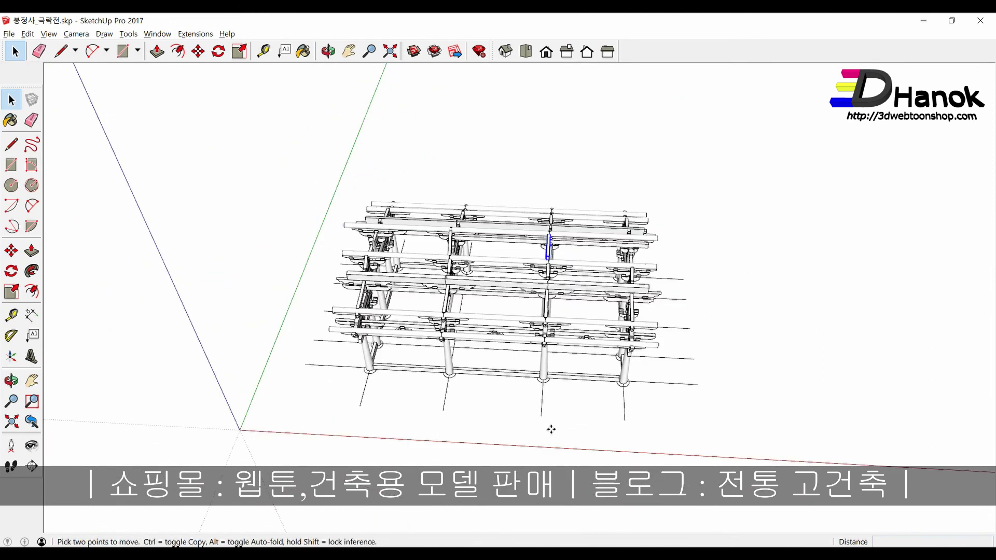
click(542, 417)
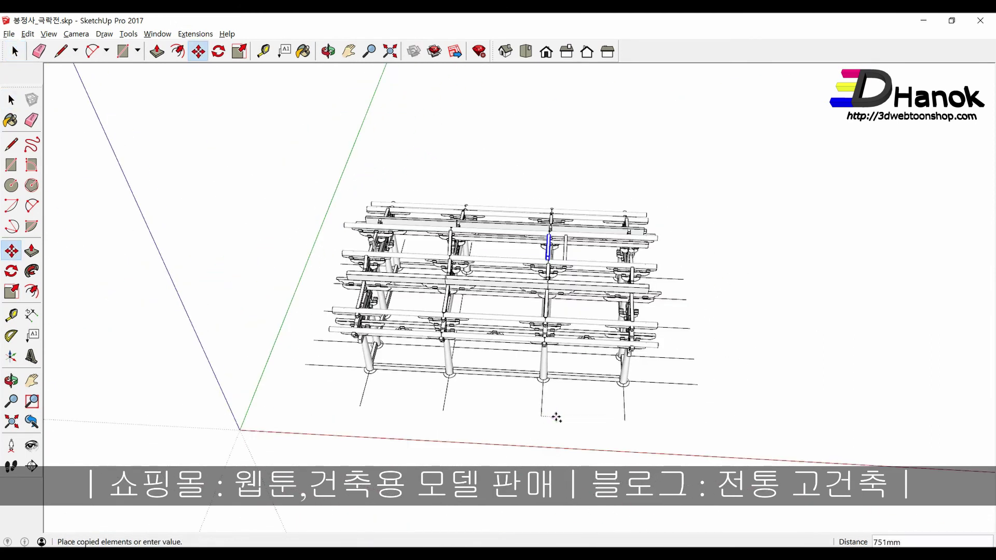
click(624, 420)
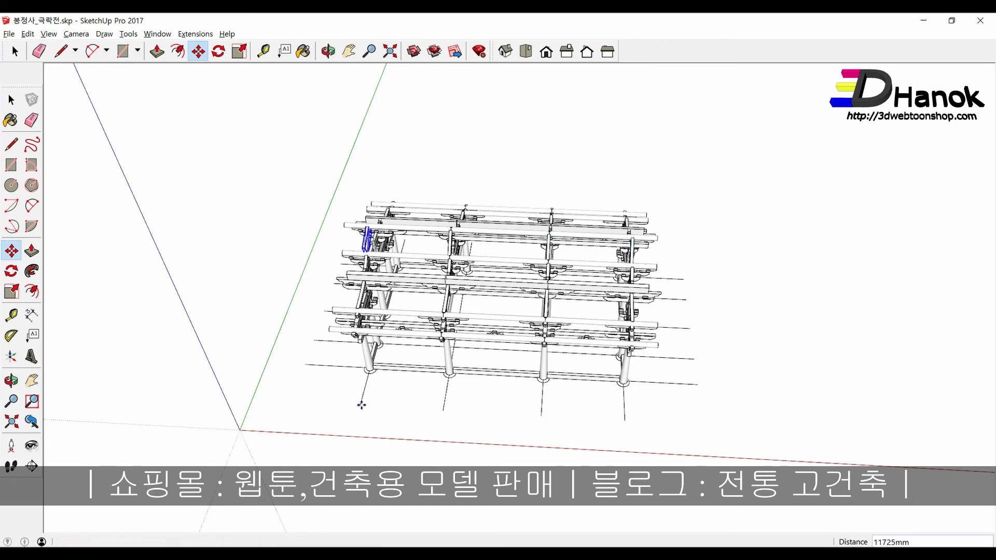
key(space)
scroll(449, 251, up, 3)
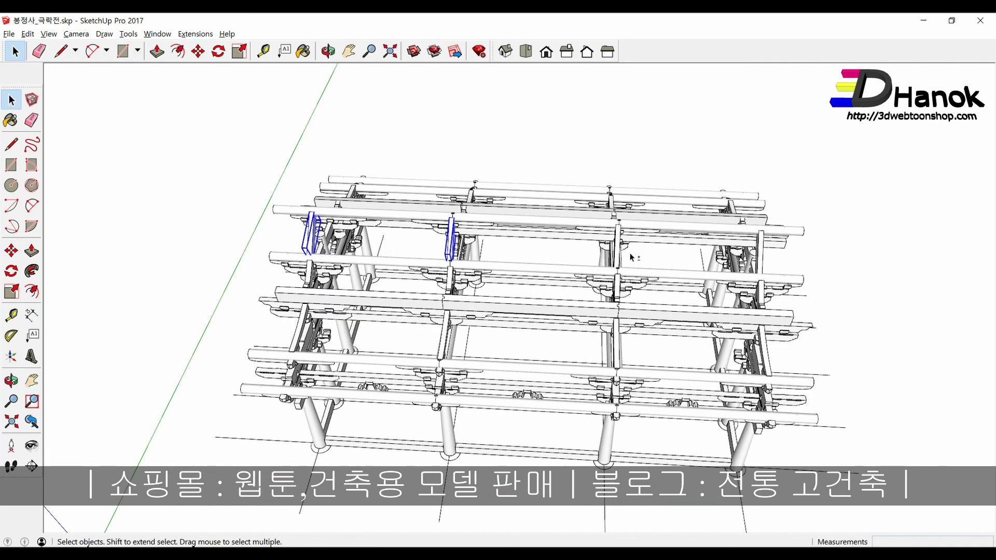
mouse_move(762, 255)
middle_down()
mouse_move(654, 430)
mouse_move(518, 321)
middle_up()
scroll(651, 436, up, 5)
scroll(651, 437, down, 5)
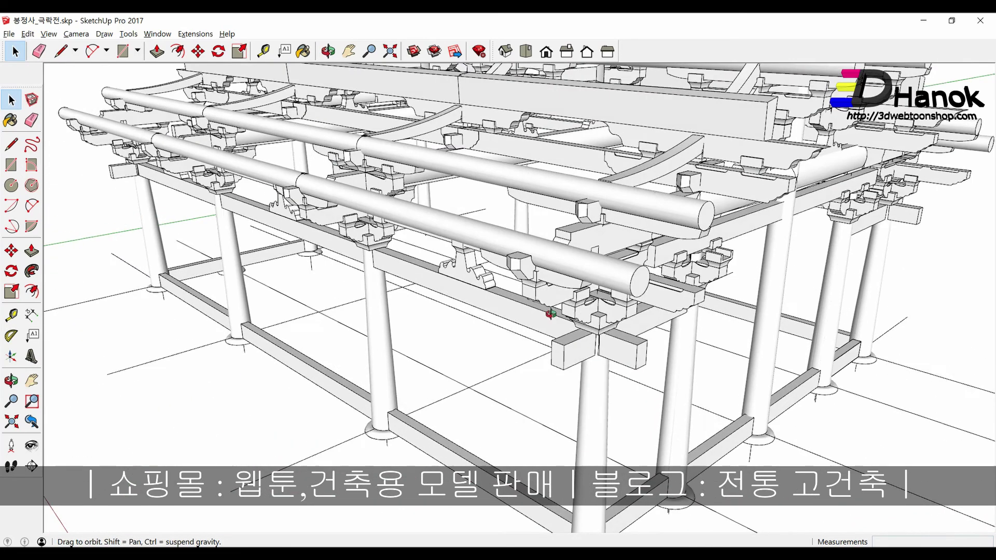
scroll(422, 344, down, 3)
scroll(440, 291, down, 3)
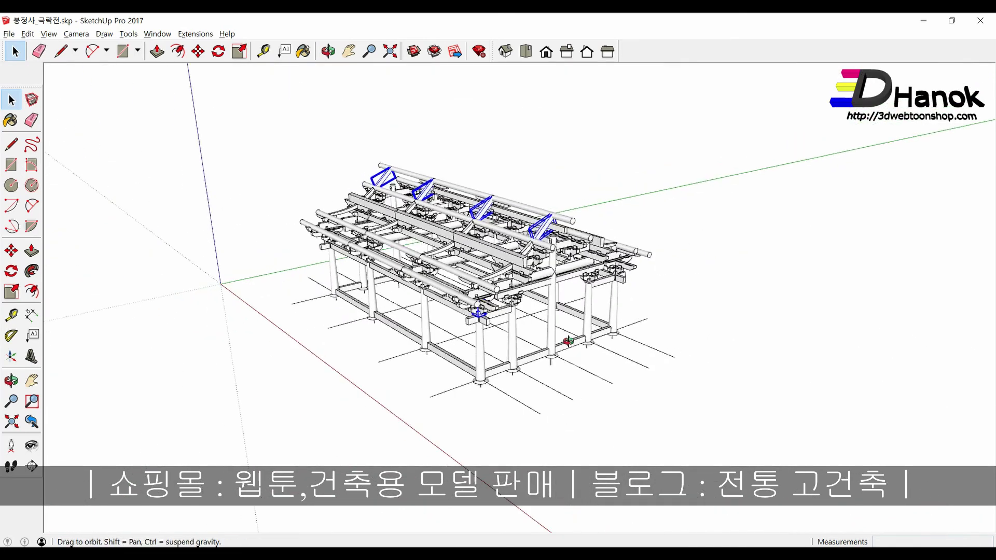
Step: Copy the four ridge braces and bracket aside and flip them along the green axis
middle_drag(441, 290, 423, 407)
key(m)
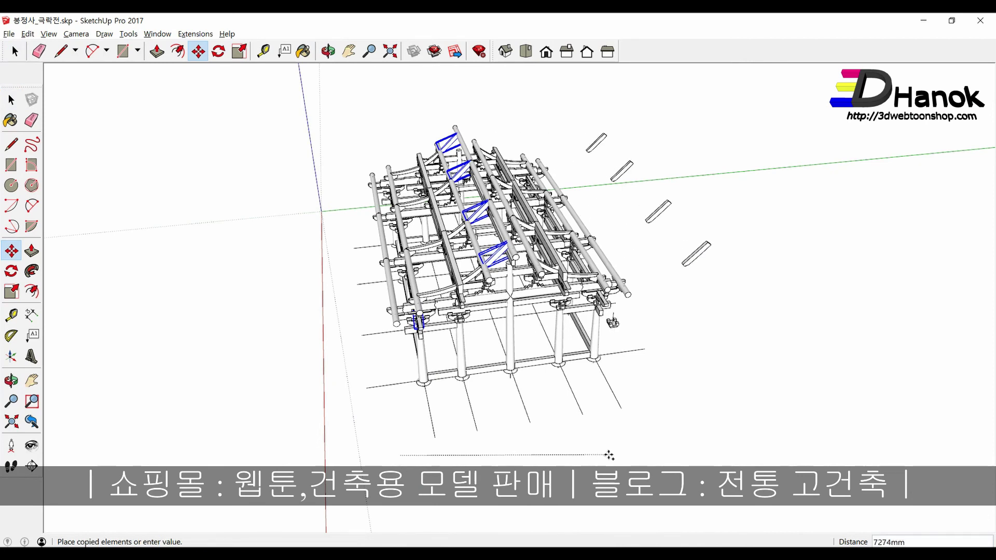
click(670, 430)
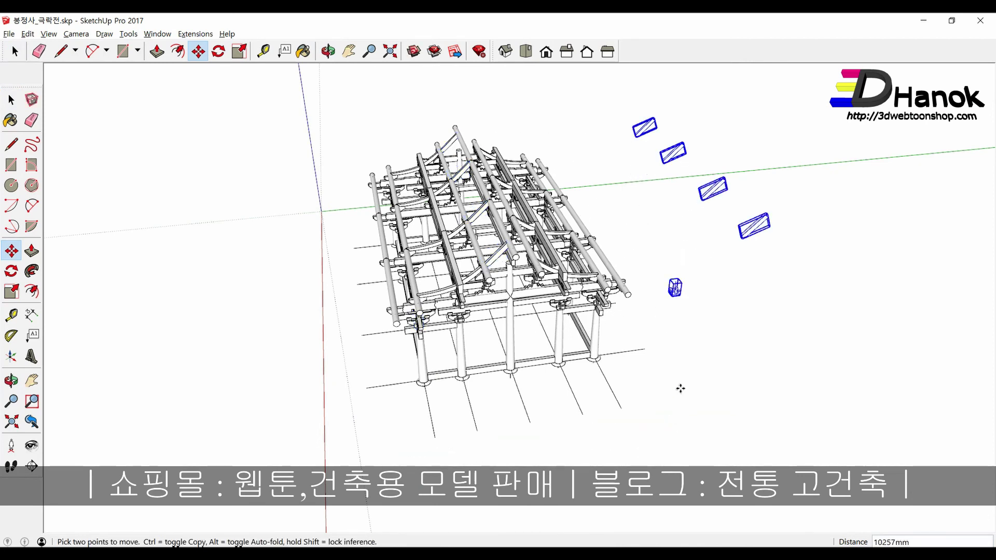
right_click(674, 291)
mouse_move(709, 444)
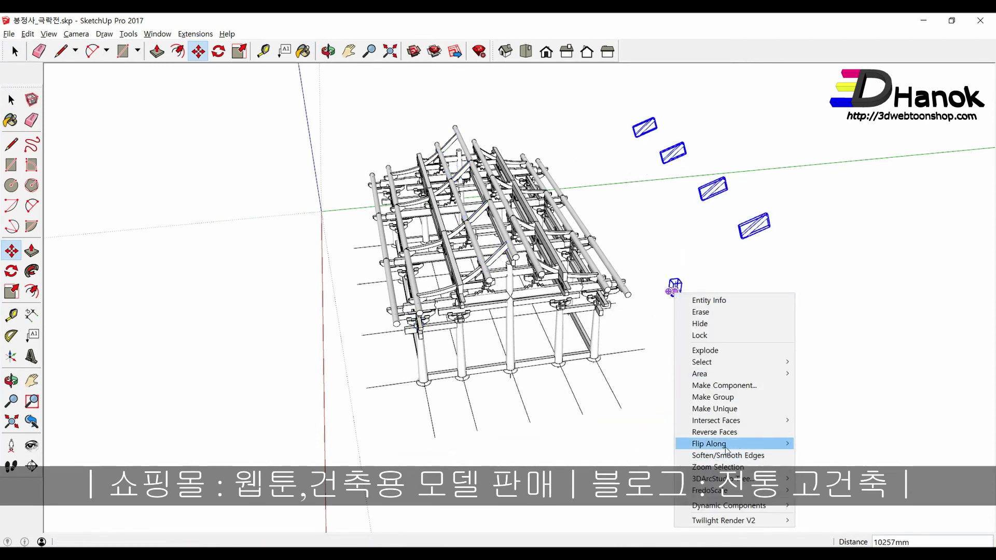
click(833, 456)
key(space)
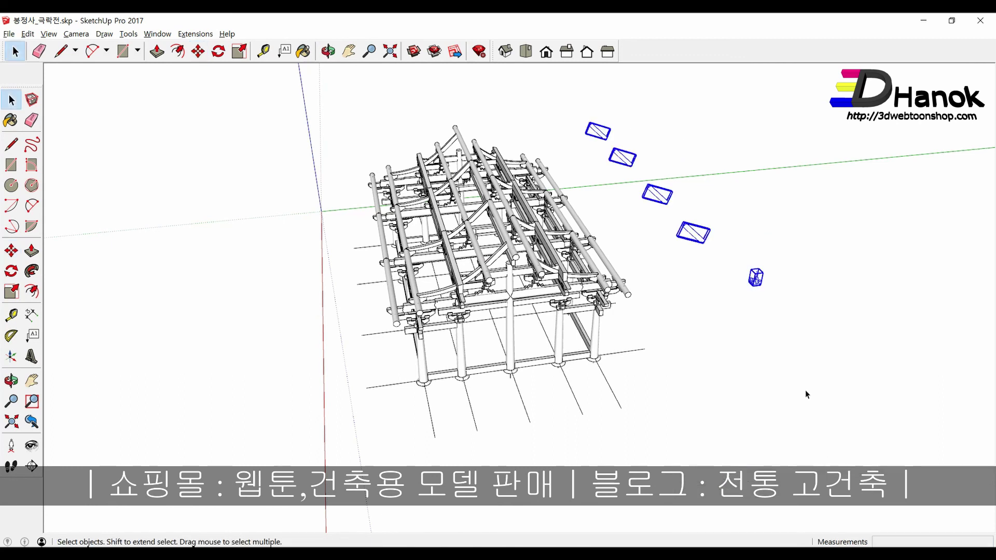
Step: Move the mirrored braces about 6467 mm into place on the opposite roof slope
middle_drag(763, 294, 644, 378)
scroll(643, 378, up, 5)
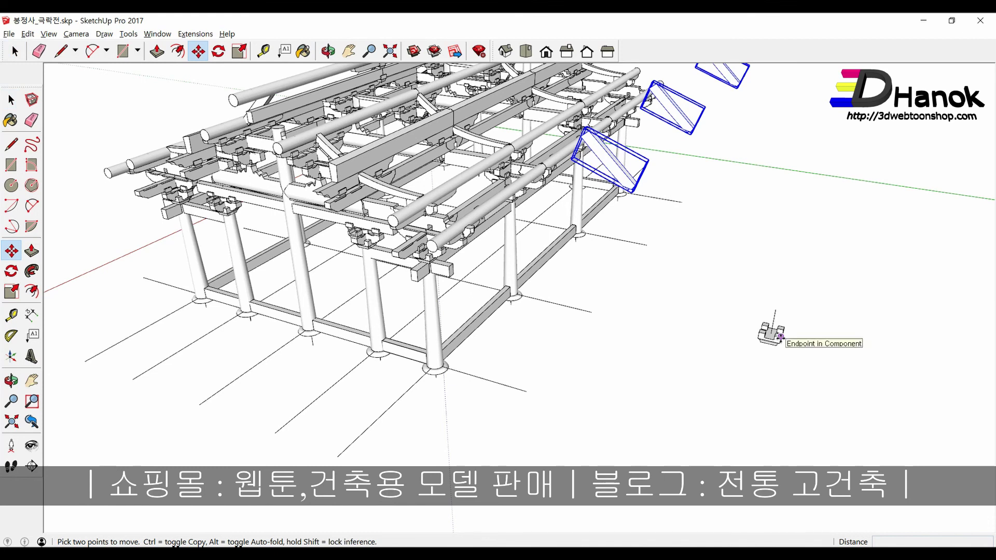
click(780, 336)
scroll(623, 311, up, 3)
scroll(435, 245, up, 3)
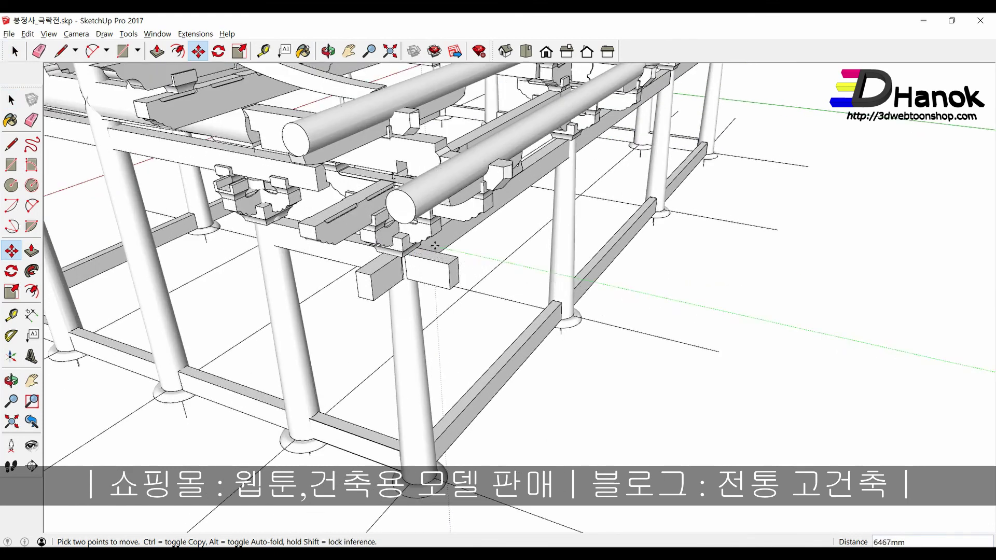
click(404, 241)
scroll(830, 368, down, 5)
scroll(534, 387, down, 3)
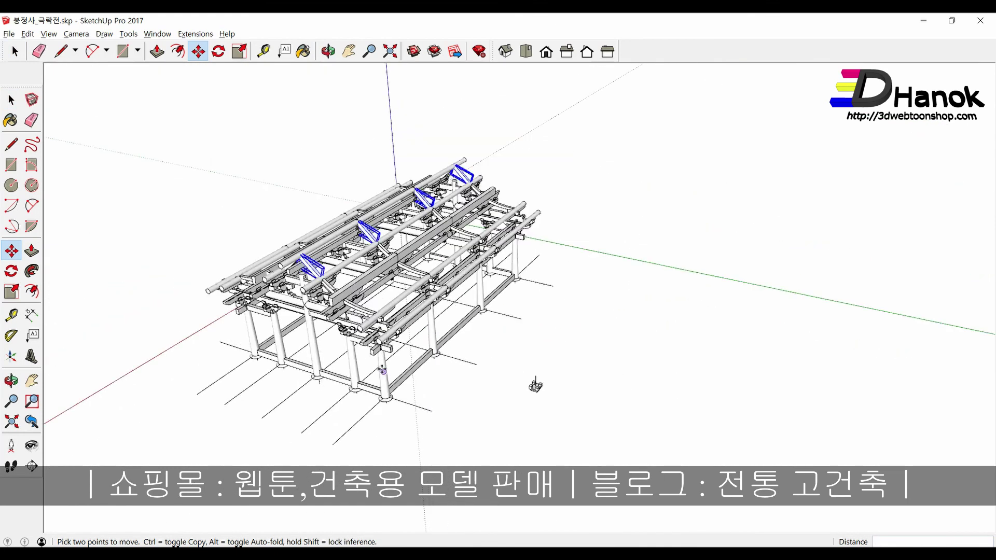
key(space)
mouse_move(516, 409)
middle_down()
mouse_move(578, 355)
mouse_move(658, 316)
middle_up()
scroll(417, 283, up, 3)
middle_drag(416, 283, 568, 291)
scroll(568, 290, up, 3)
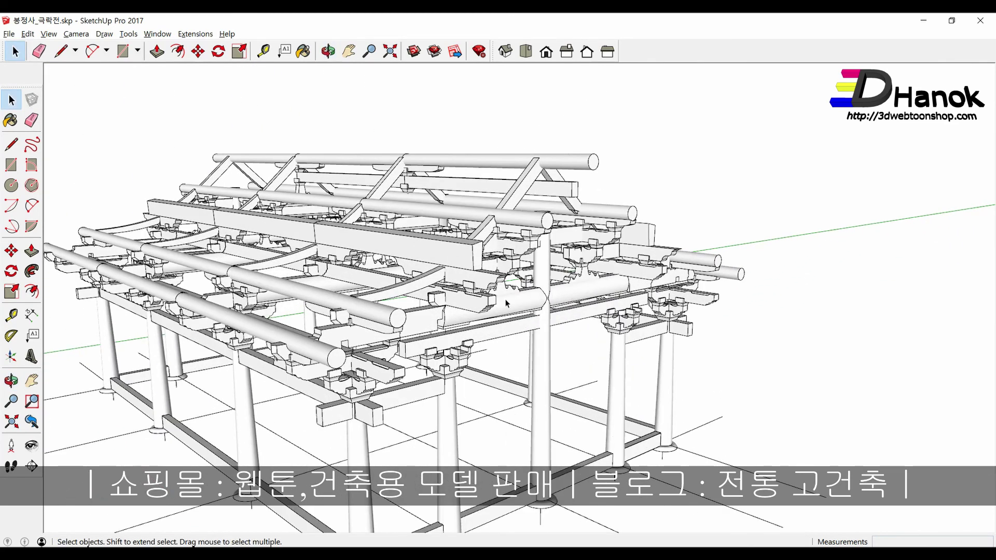
Step: Orbit and zoom to a wider three-quarter view of the roof brackets
mouse_move(507, 303)
middle_down()
mouse_move(482, 325)
mouse_move(423, 319)
mouse_move(411, 329)
mouse_move(547, 352)
mouse_move(470, 311)
middle_up()
scroll(518, 337, down, 3)
key(space)
scroll(470, 311, up, 3)
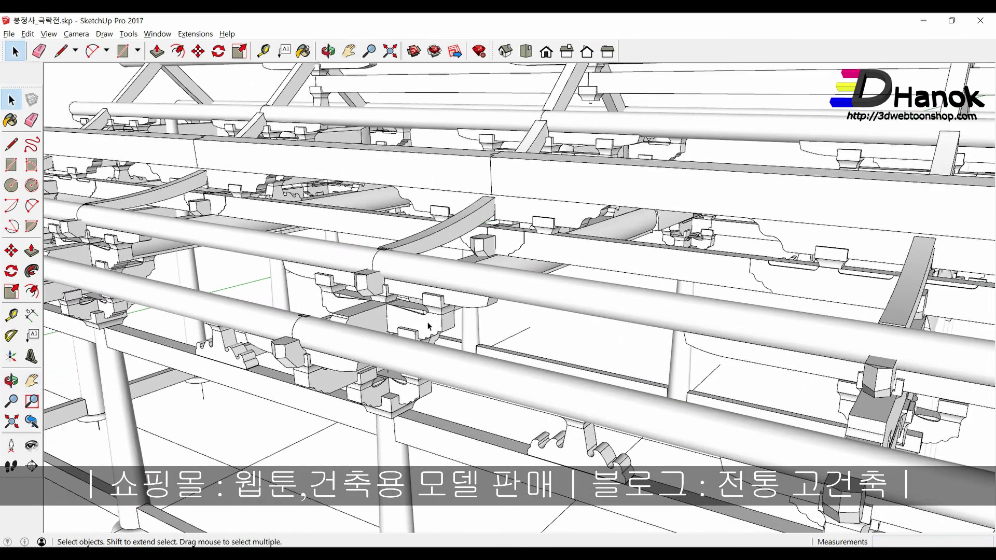
scroll(418, 324, down, 3)
mouse_move(413, 325)
middle_down()
mouse_move(385, 321)
mouse_move(409, 331)
middle_up()
scroll(420, 333, up, 3)
scroll(429, 335, up, 3)
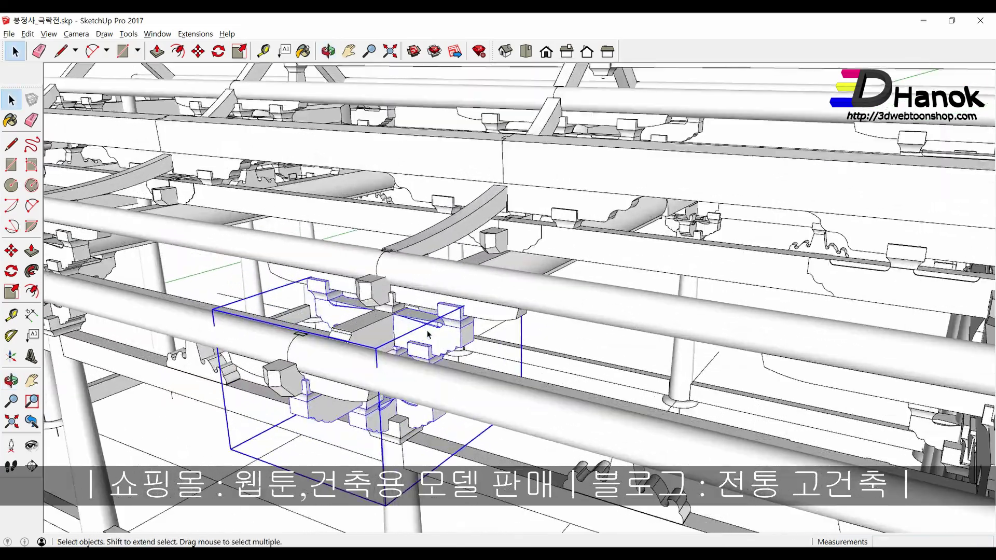
scroll(428, 335, down, 3)
scroll(428, 335, down, 3)
mouse_move(428, 335)
middle_down()
mouse_move(396, 289)
mouse_move(341, 306)
mouse_move(334, 318)
middle_up()
Step: Open the bracket component for editing, look around it, then close it
double_click(335, 317)
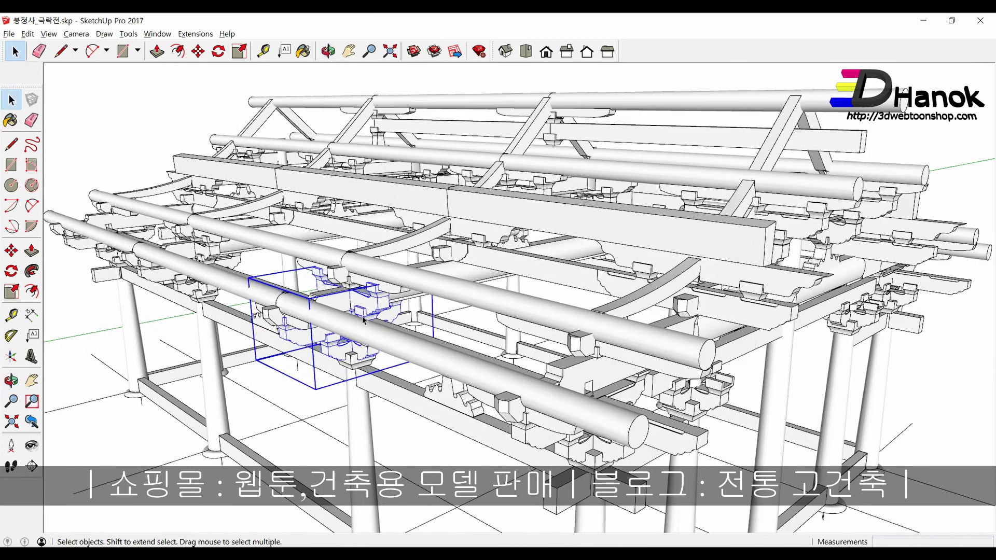
scroll(358, 312, up, 3)
scroll(374, 304, up, 3)
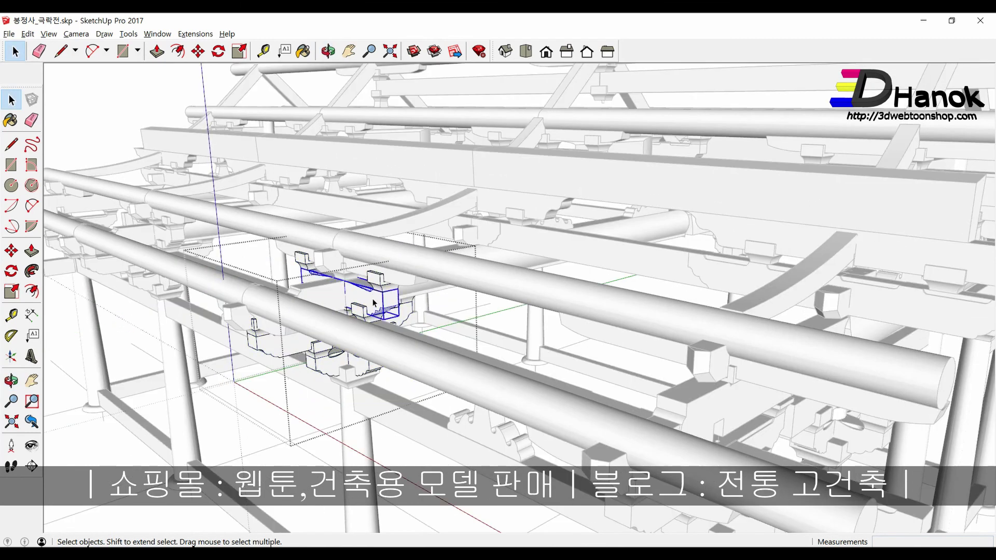
scroll(373, 303, down, 3)
middle_drag(374, 303, 396, 297)
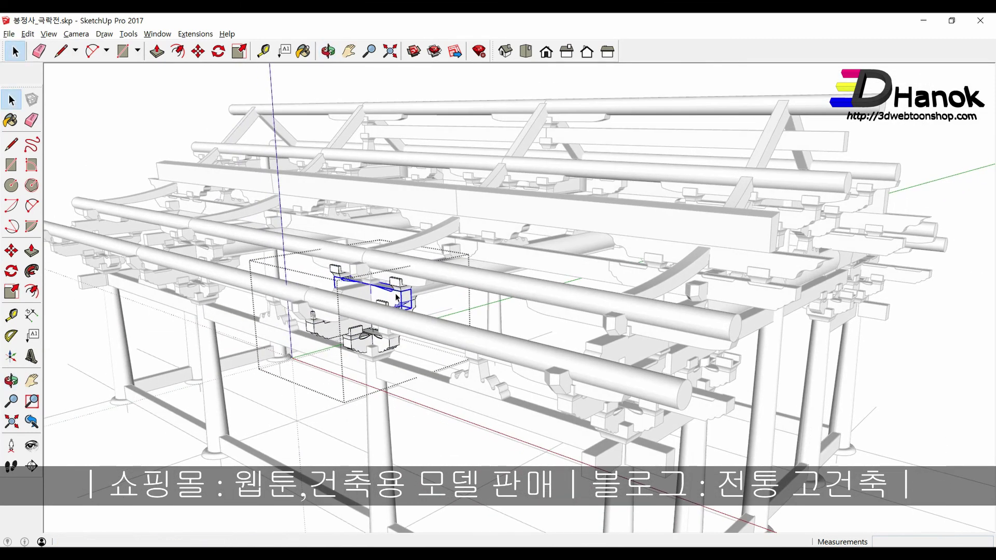
scroll(397, 297, up, 1)
scroll(398, 294, up, 1)
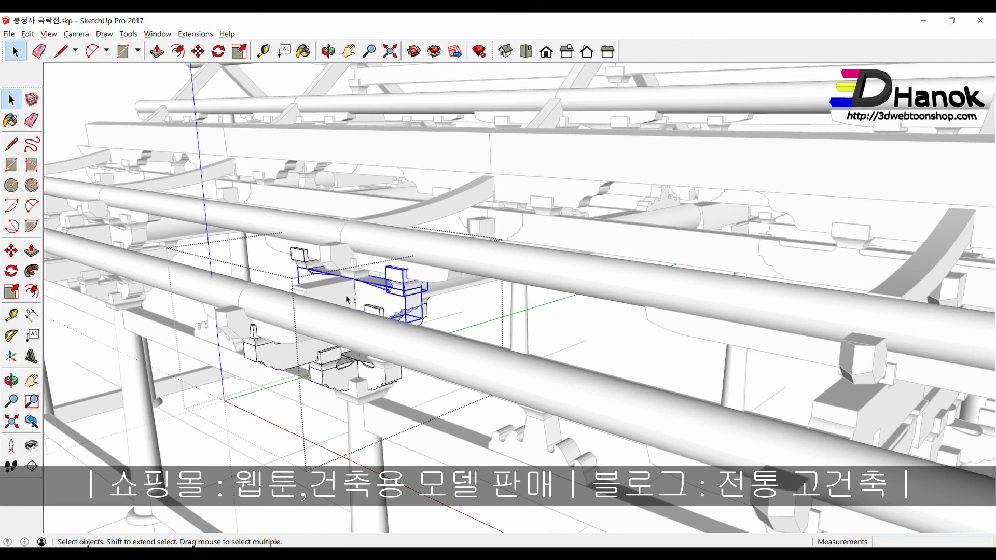
scroll(299, 260, down, 4)
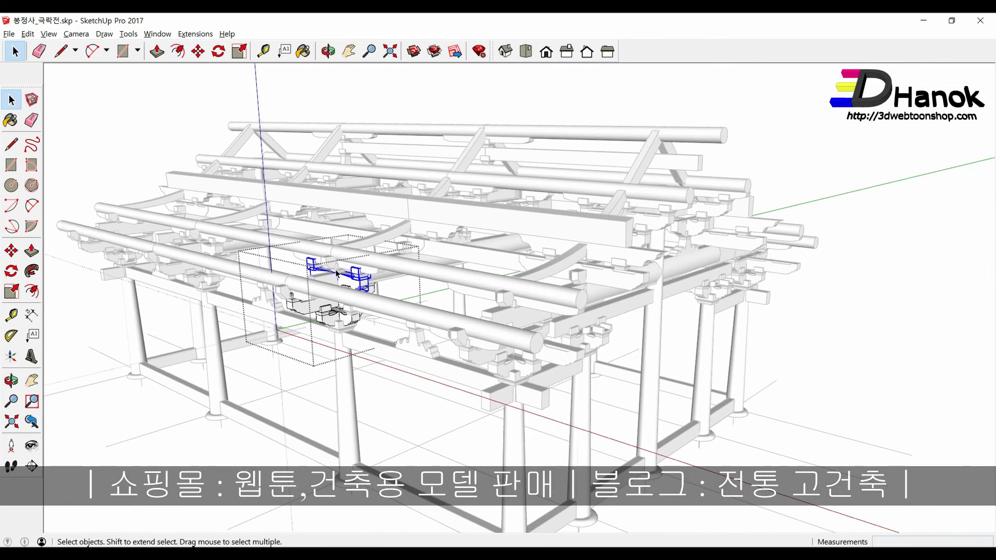
click(221, 445)
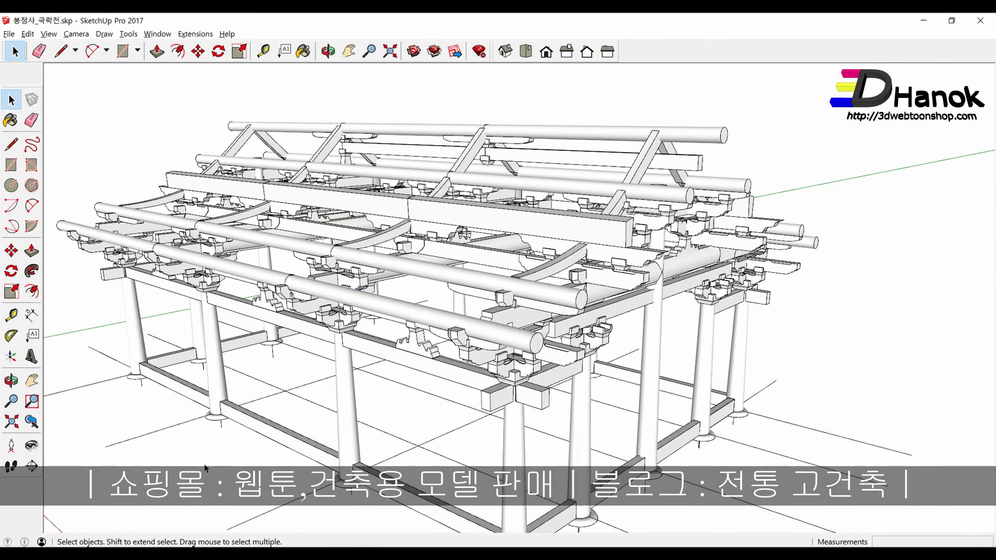
Step: Paste the copied bracket piece back at its original location with Paste In Place
click(27, 34)
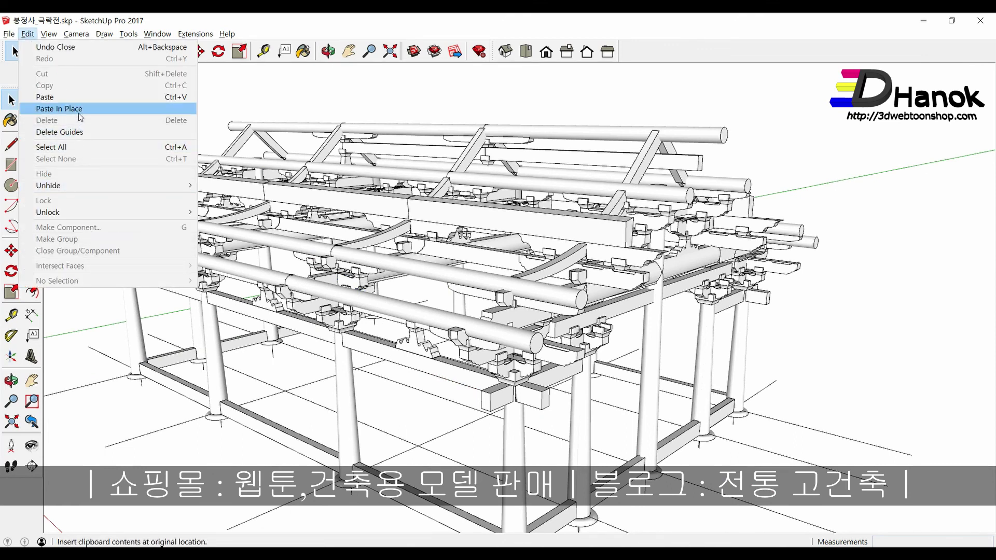
click(60, 109)
scroll(237, 155, down, 3)
scroll(237, 156, down, 2)
middle_drag(325, 392, 345, 393)
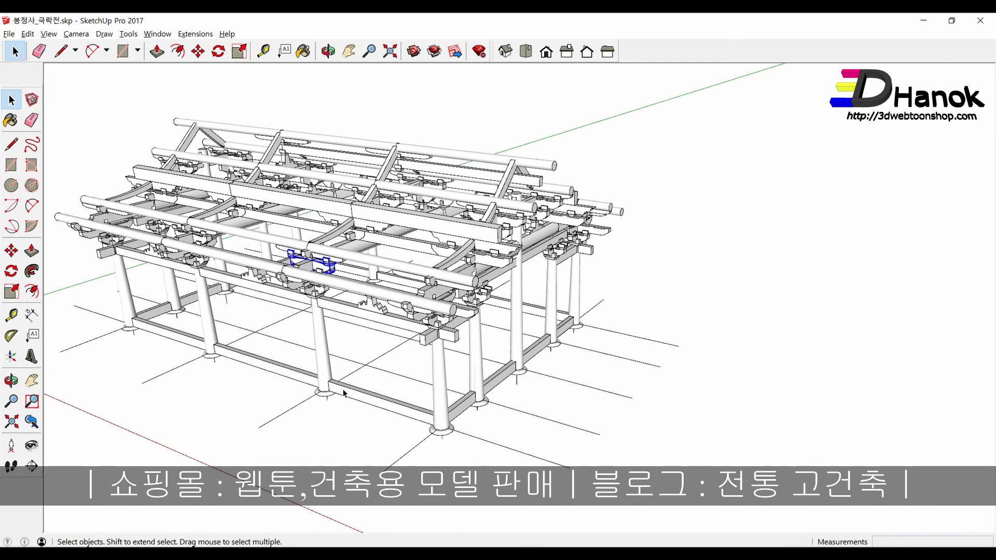
Step: Copy the pasted bracket piece to another spot along the frame with Move and Ctrl
key(m)
click(259, 428)
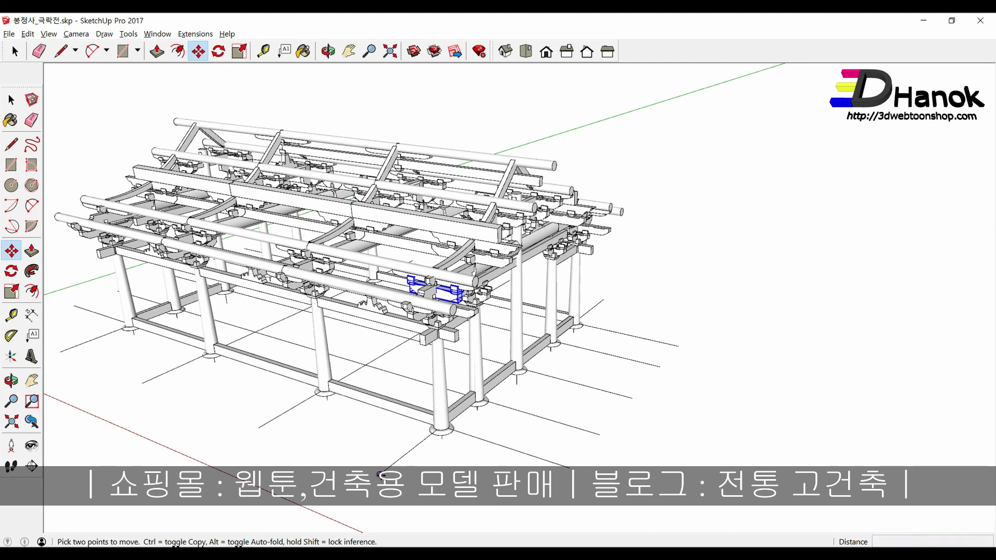
key(ctrl)
scroll(380, 474, down, 3)
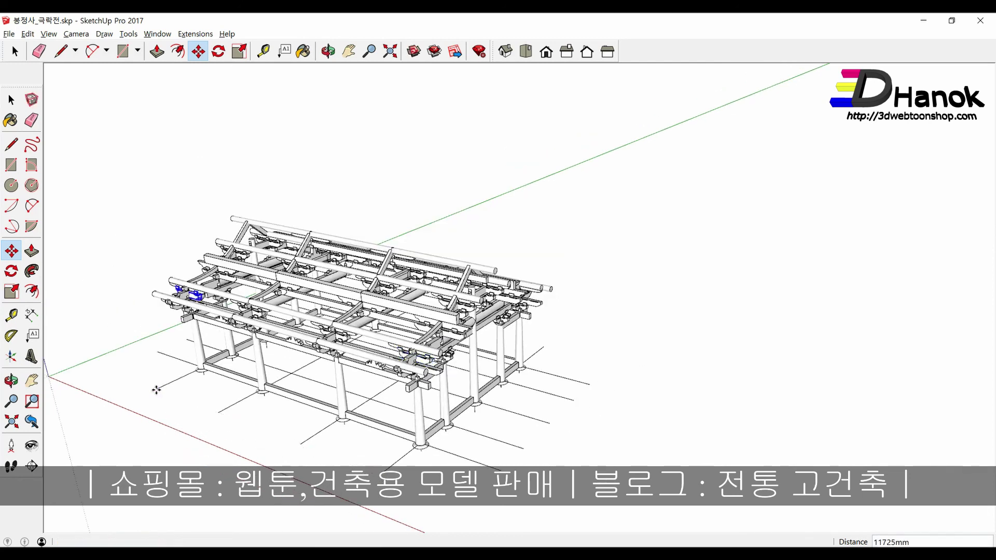
key(space)
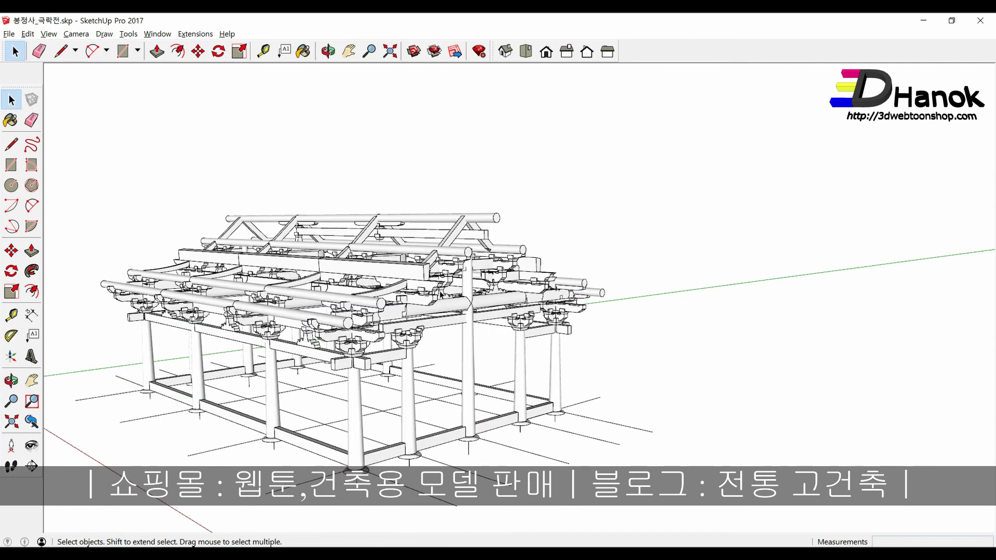